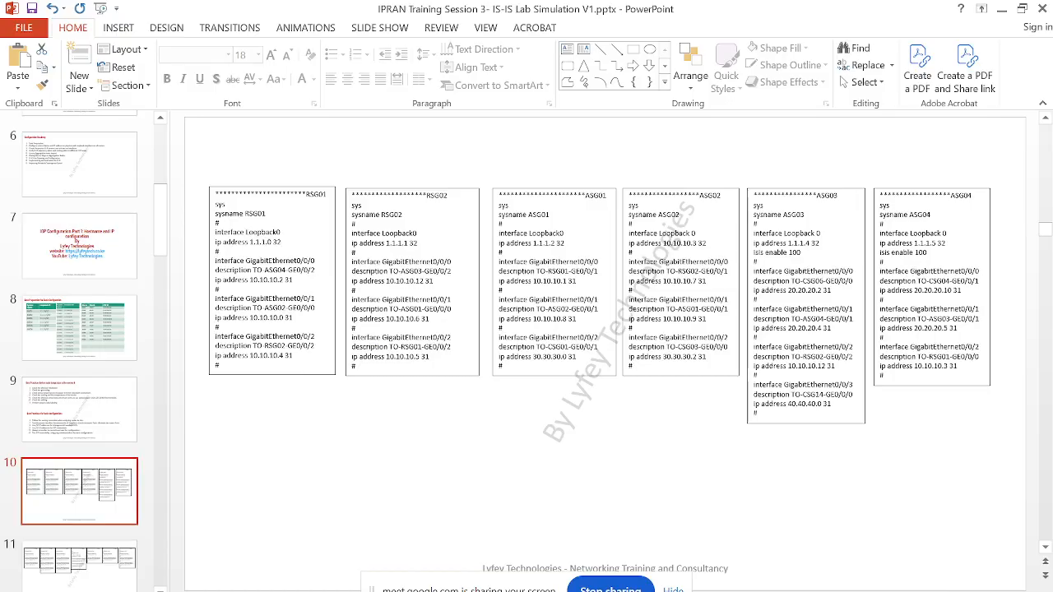
Start the slide show from the current slide and mark the sys, sysname and Loopback0 lines of the RSG01 configuration with red ink
{"action": "key", "text": "shift+F5"}
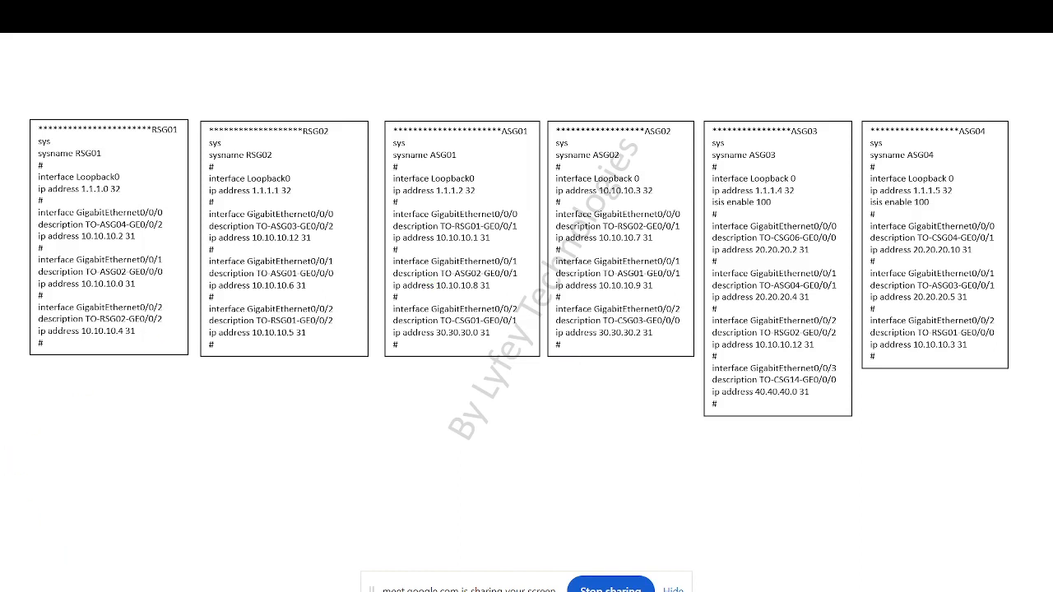
{"action": "left_click", "coordinate": [76, 580]}
{"action": "left_click", "coordinate": [47, 486]}
{"action": "left_click_drag", "start_coordinate": [57, 142], "coordinate": [71, 139]}
{"action": "left_click_drag", "start_coordinate": [60, 164], "coordinate": [108, 164]}
{"action": "mouse_move", "coordinate": [116, 167]}
{"action": "left_mouse_down"}
{"action": "mouse_move", "coordinate": [125, 203]}
{"action": "mouse_move", "coordinate": [111, 204]}
{"action": "left_mouse_up"}
{"action": "left_click_drag", "start_coordinate": [59, 198], "coordinate": [80, 197]}
{"action": "left_click_drag", "start_coordinate": [133, 180], "coordinate": [157, 168]}
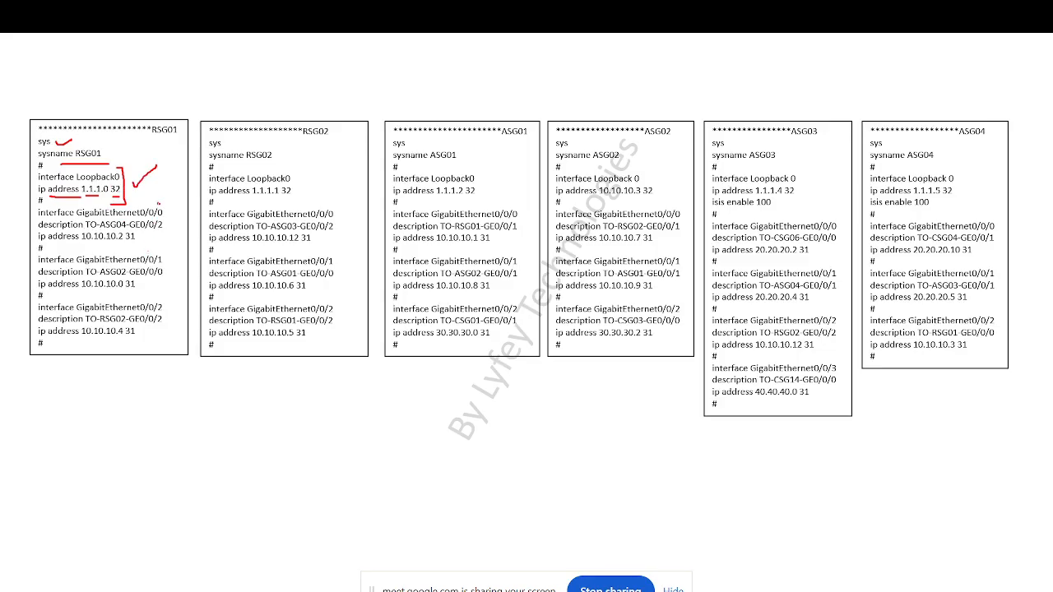
Tick and underline RSG01's GigabitEthernet0/0/0 lines, and bracket its GigabitEthernet0/0/1 and GigabitEthernet0/0/2 blocks in red ink
{"action": "left_click_drag", "start_coordinate": [158, 203], "coordinate": [170, 197]}
{"action": "left_click_drag", "start_coordinate": [140, 235], "coordinate": [160, 234]}
{"action": "mouse_move", "coordinate": [63, 244]}
{"action": "left_mouse_down"}
{"action": "mouse_move", "coordinate": [140, 242]}
{"action": "mouse_move", "coordinate": [169, 339]}
{"action": "mouse_move", "coordinate": [105, 343]}
{"action": "left_mouse_up"}
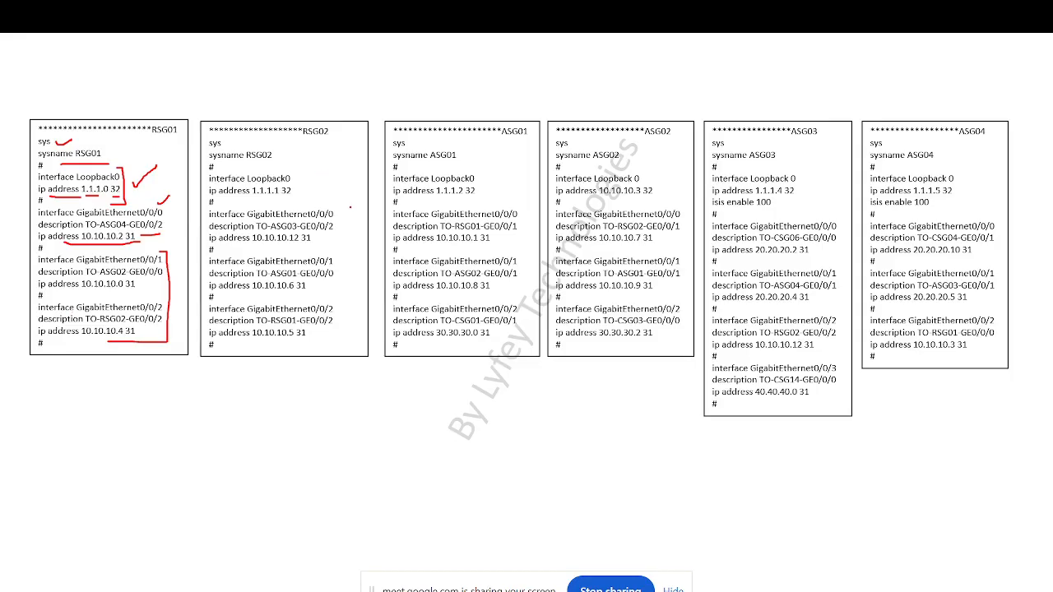
Tick the loopback sections of the RSG02 to ASG04 configurations, underline RSG02's loopback address and bracket its GigabitEthernet blocks
{"action": "left_click_drag", "start_coordinate": [330, 178], "coordinate": [347, 174]}
{"action": "left_click_drag", "start_coordinate": [489, 170], "coordinate": [507, 165]}
{"action": "left_click_drag", "start_coordinate": [828, 162], "coordinate": [840, 150]}
{"action": "left_click_drag", "start_coordinate": [969, 156], "coordinate": [1005, 150]}
{"action": "left_click_drag", "start_coordinate": [252, 201], "coordinate": [302, 202]}
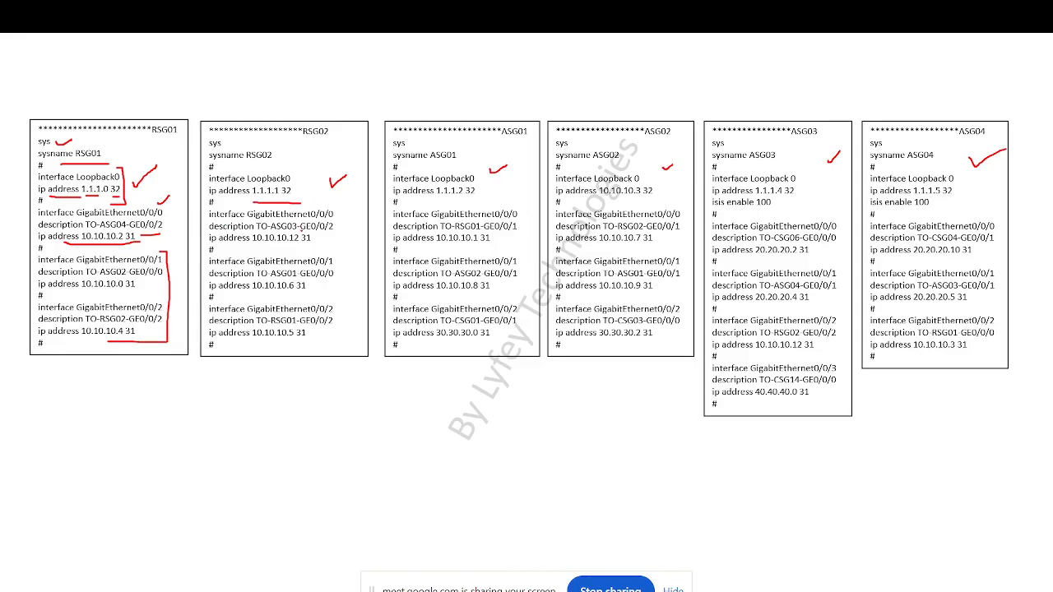
{"action": "mouse_move", "coordinate": [335, 212]}
{"action": "left_mouse_down"}
{"action": "mouse_move", "coordinate": [335, 347]}
{"action": "mouse_move", "coordinate": [301, 349]}
{"action": "left_mouse_up"}
Underline RSG01's GigabitEthernet0/0/1 block and the 10.10.10.4 and 10.10.10.5 link addresses, and handwrite 30 below the boxes
{"action": "left_click_drag", "start_coordinate": [139, 299], "coordinate": [164, 297]}
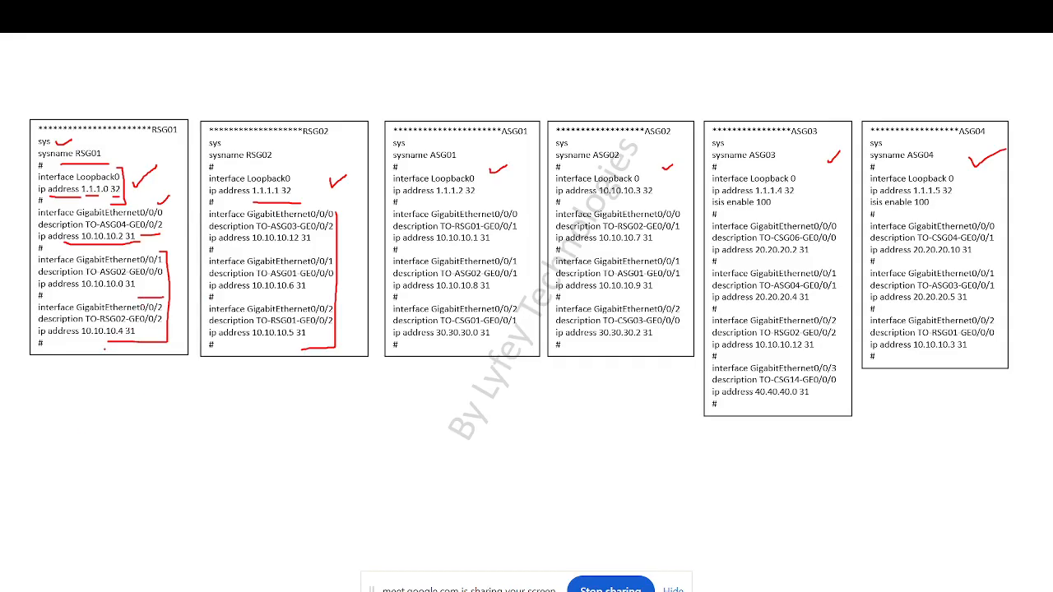
{"action": "left_click_drag", "start_coordinate": [85, 338], "coordinate": [119, 340]}
{"action": "left_click_drag", "start_coordinate": [268, 345], "coordinate": [309, 344]}
{"action": "mouse_move", "coordinate": [253, 479]}
{"action": "left_mouse_down"}
{"action": "mouse_move", "coordinate": [278, 492]}
{"action": "mouse_move", "coordinate": [290, 508]}
{"action": "mouse_move", "coordinate": [278, 514]}
{"action": "left_mouse_up"}
{"action": "left_click_drag", "start_coordinate": [297, 477], "coordinate": [318, 489]}
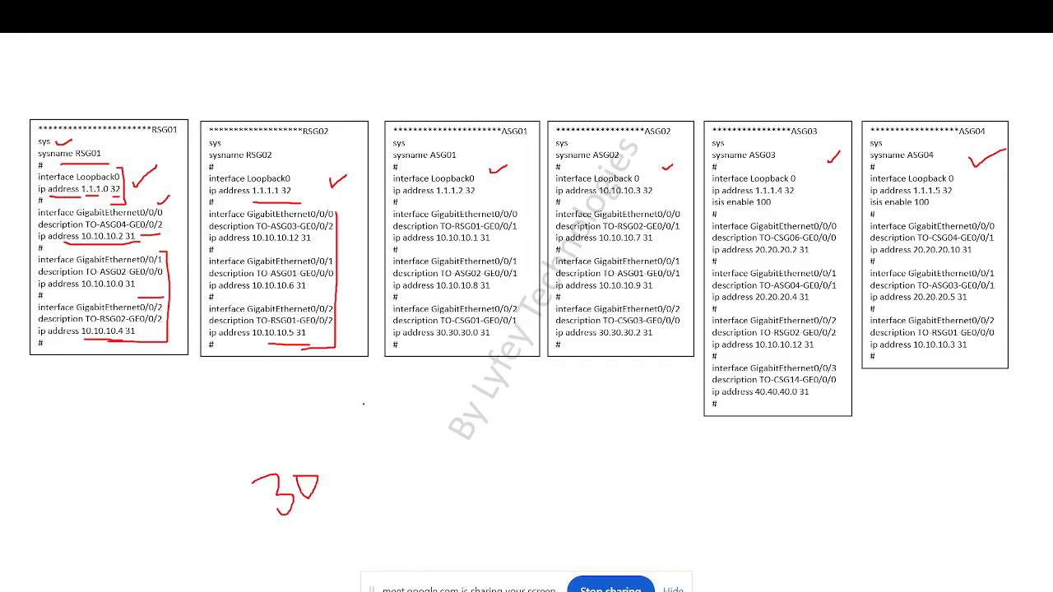
End the slide show and discard the ink annotations
{"action": "right_click", "coordinate": [363, 404]}
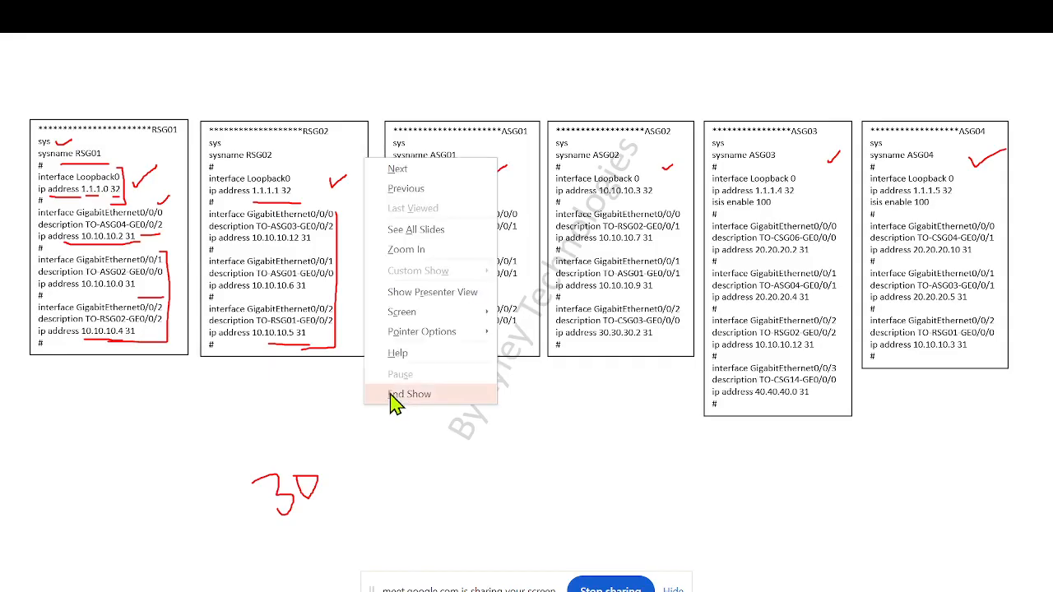
{"action": "left_click", "coordinate": [394, 395]}
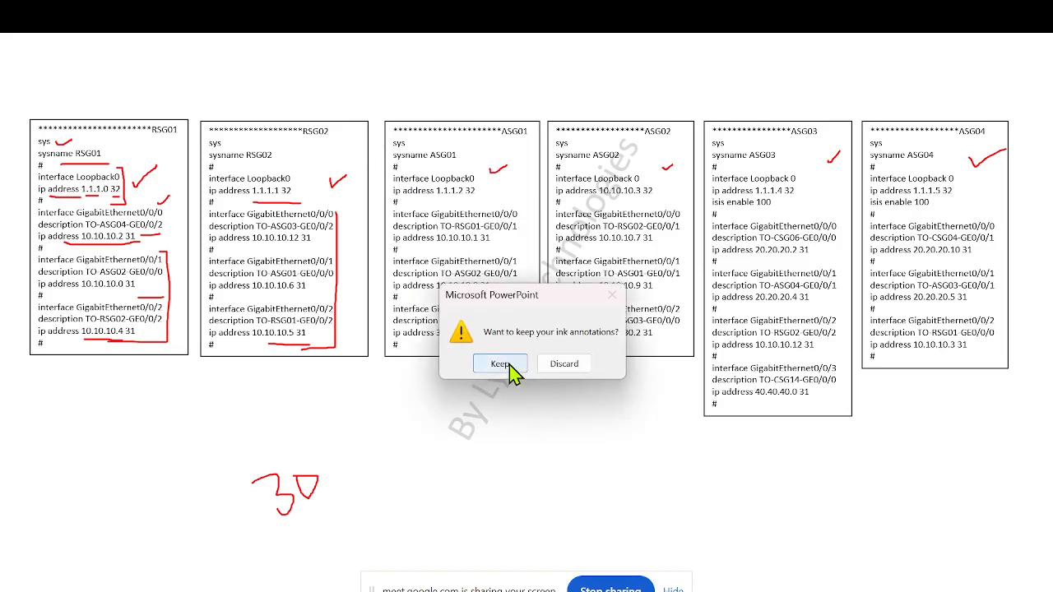
{"action": "left_click", "coordinate": [560, 367]}
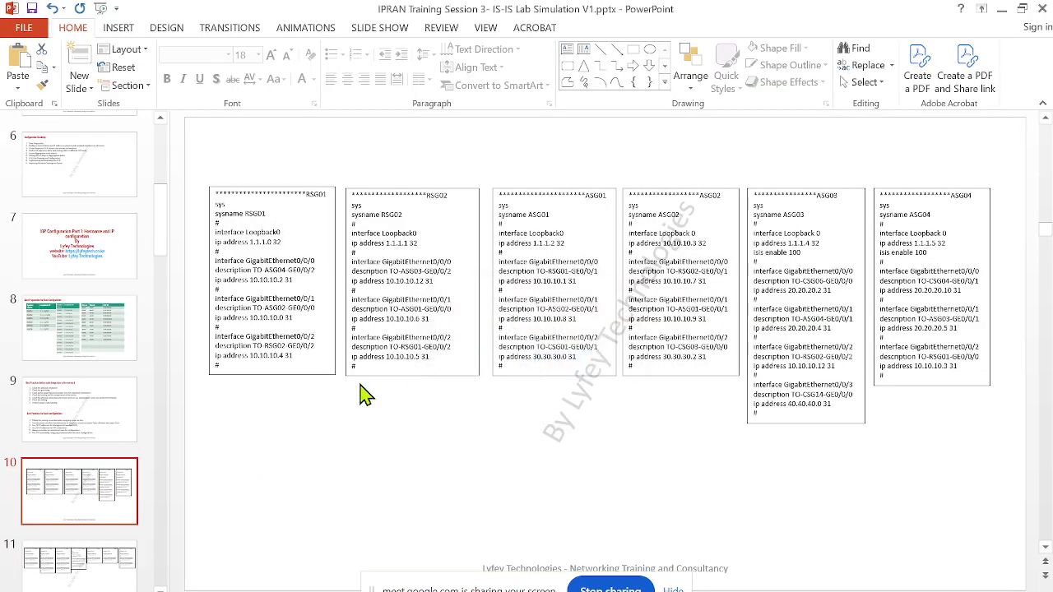
{"action": "scroll", "coordinate": [366, 375], "scroll_direction": "up", "scroll_amount": 1}
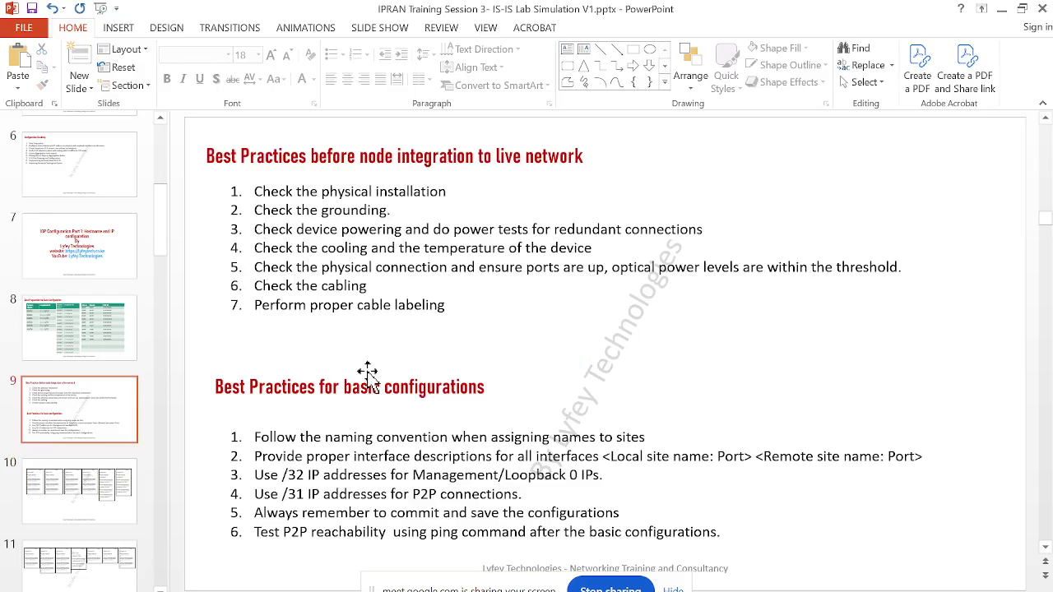
{"action": "left_click", "coordinate": [96, 510]}
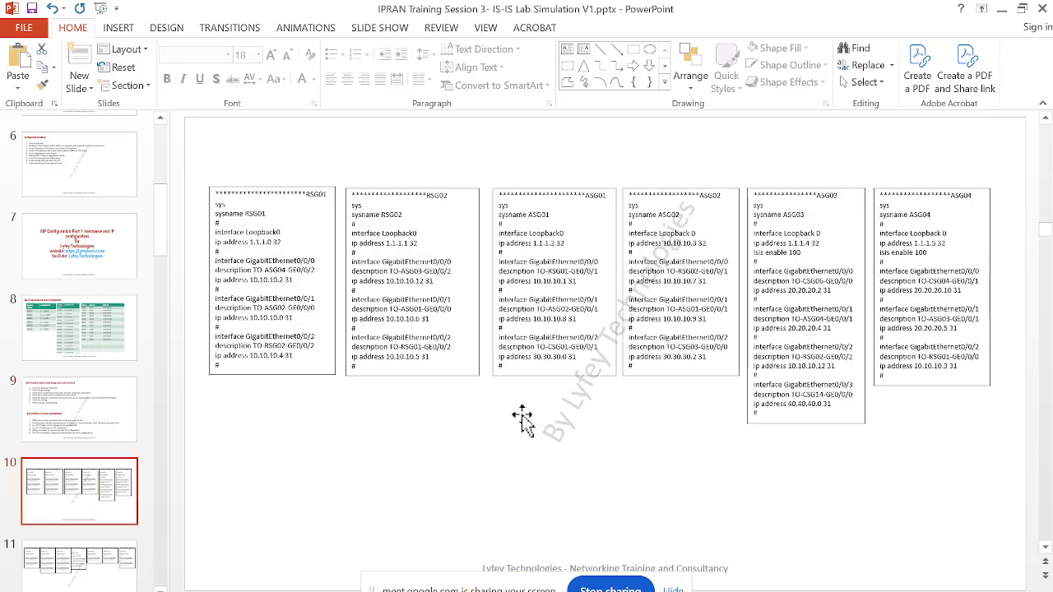
Switch to the Google Meet window, ignore the infinity mirror warning, and return to the PowerPoint presentation
{"action": "left_click", "coordinate": [367, 591]}
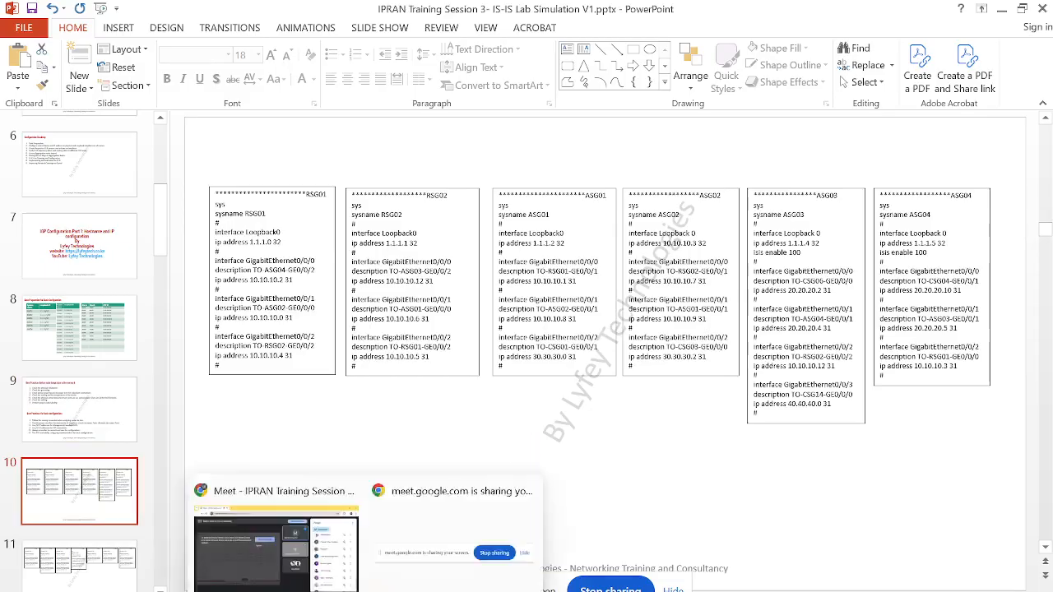
{"action": "left_click", "coordinate": [312, 559]}
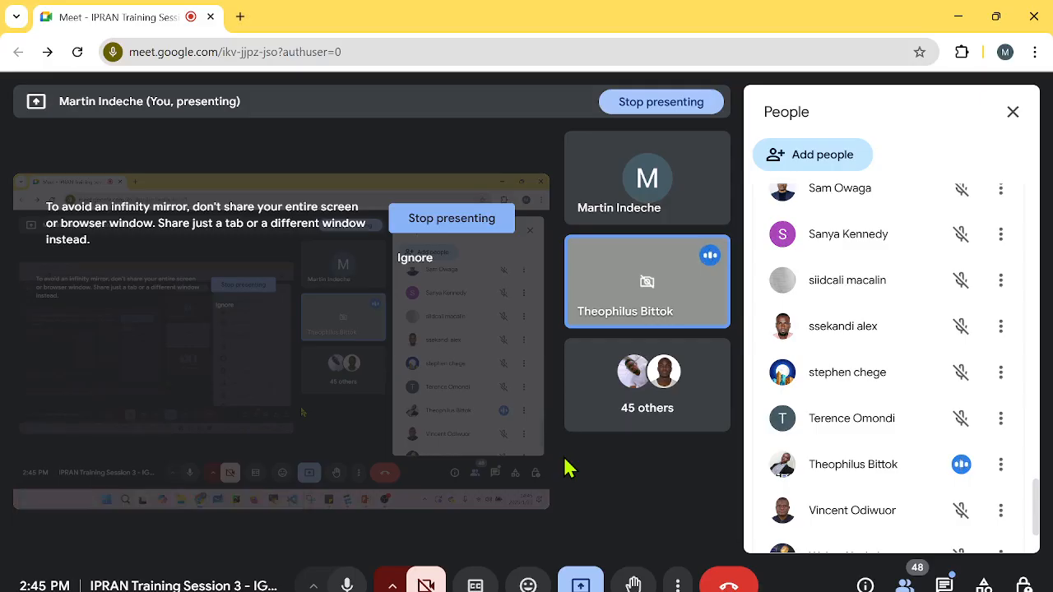
{"action": "left_click", "coordinate": [435, 270]}
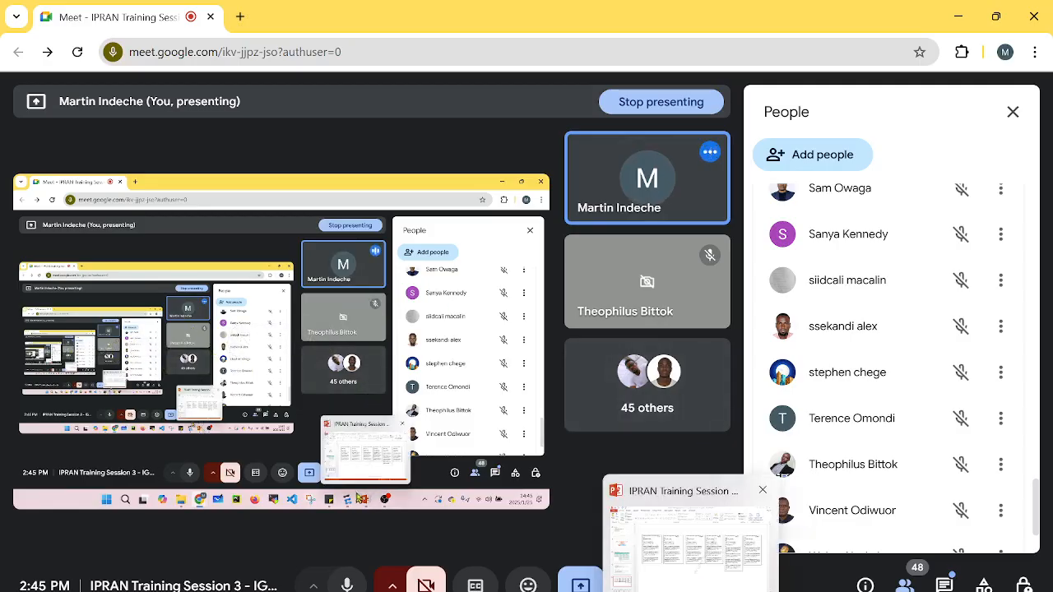
{"action": "left_click", "coordinate": [691, 588]}
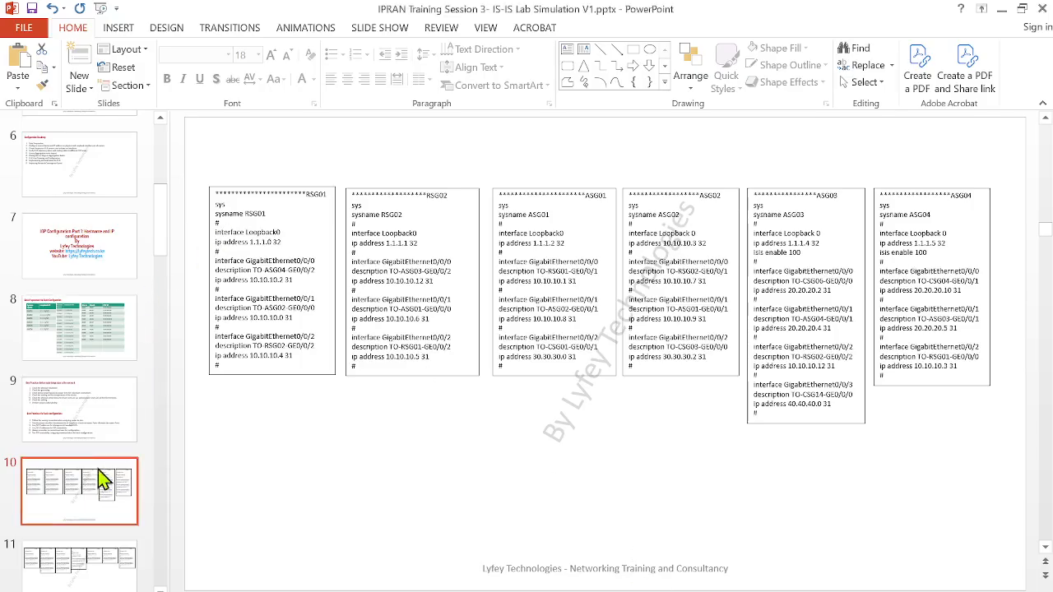
Copy the RSG01 configuration text on slide 10, from the sys line to the final # line
{"action": "left_click", "coordinate": [281, 329]}
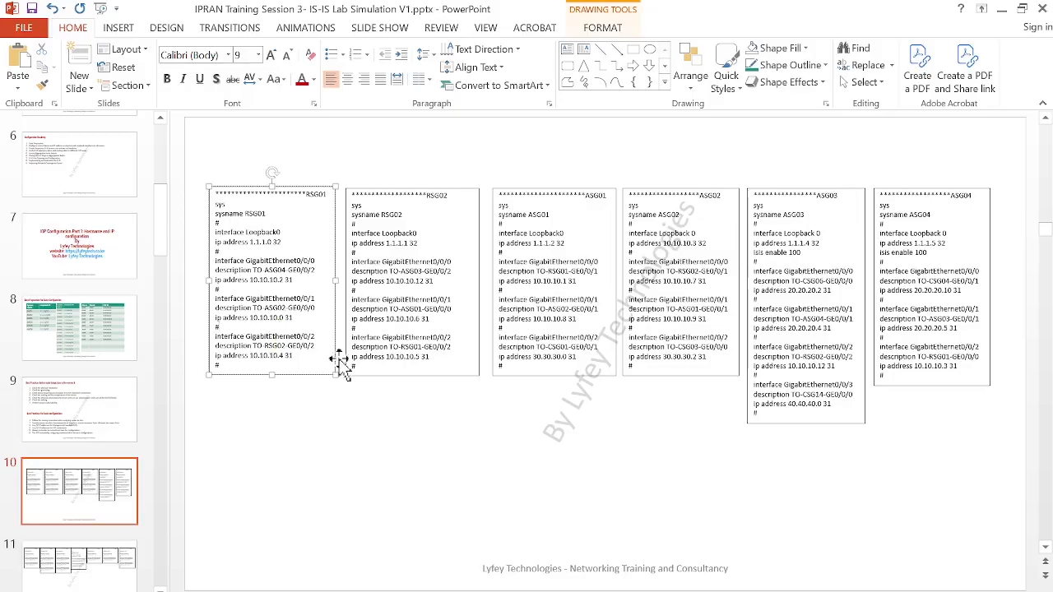
{"action": "left_click", "coordinate": [568, 589]}
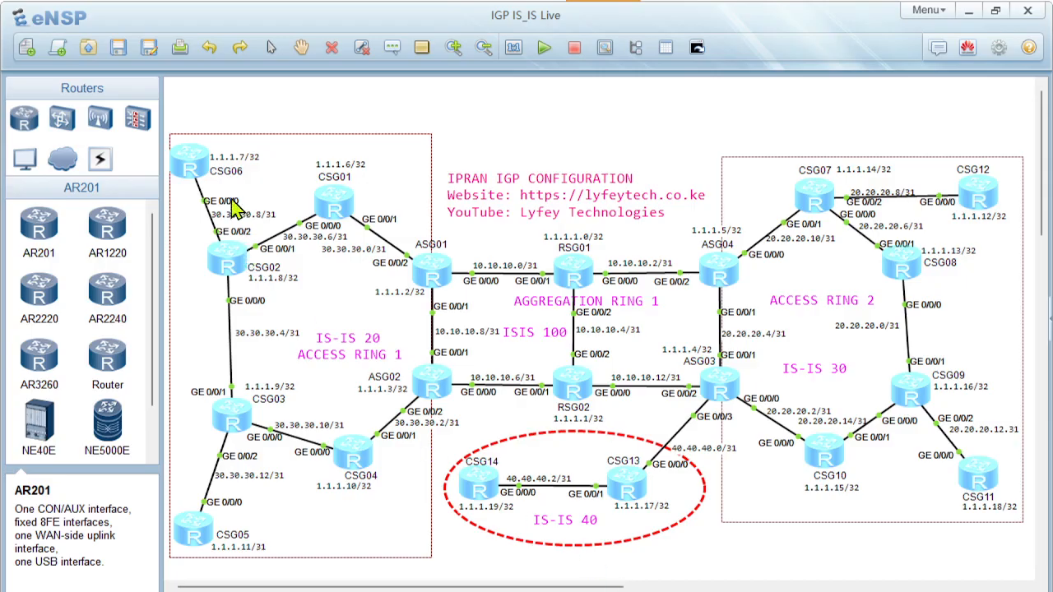
{"action": "key", "text": "alt+Tab"}
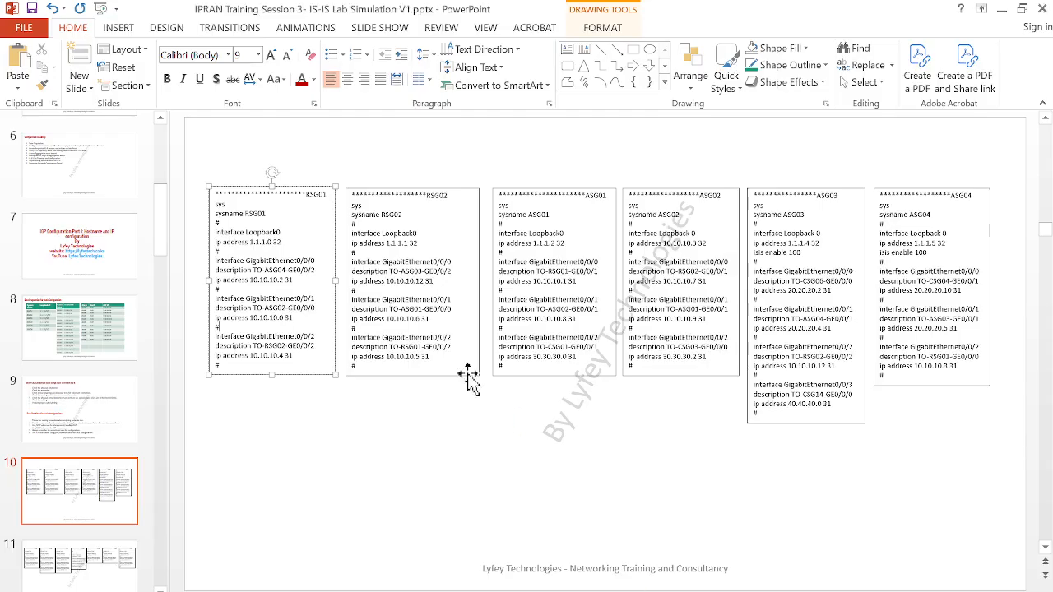
{"action": "left_click_drag", "start_coordinate": [236, 363], "coordinate": [208, 205]}
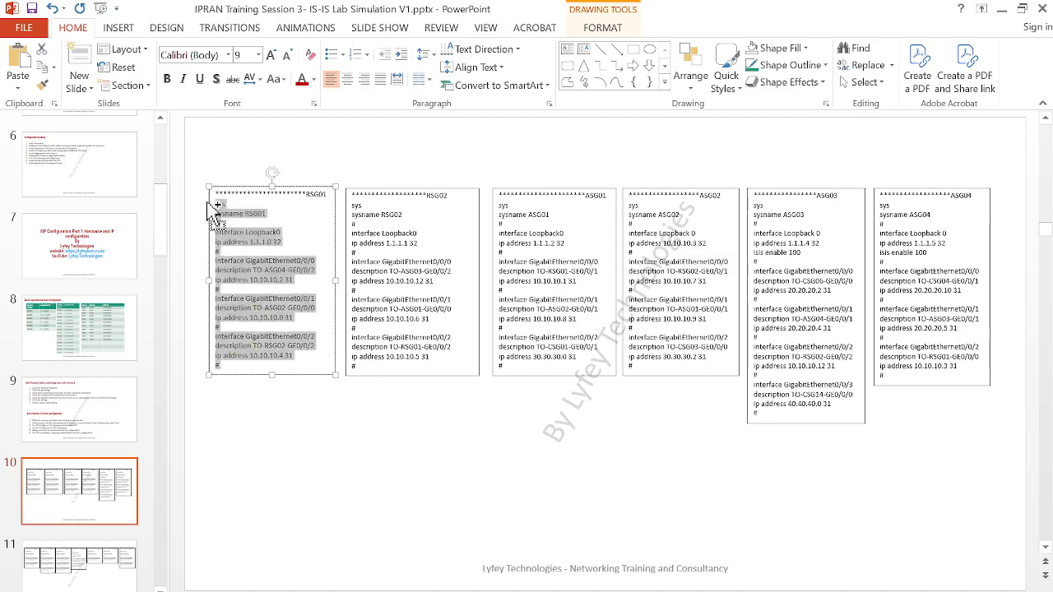
Switch to eNSP, paste the copied configuration into the RSG01 router console, quit the interface view and enter commit
{"action": "key", "text": "alt+Tab"}
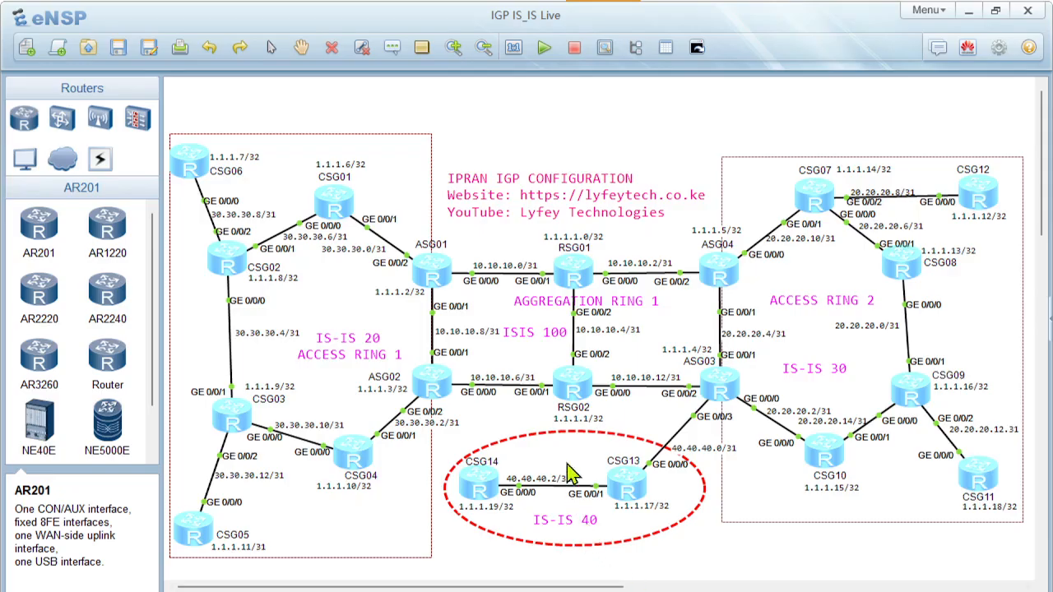
{"action": "double_click", "coordinate": [558, 268]}
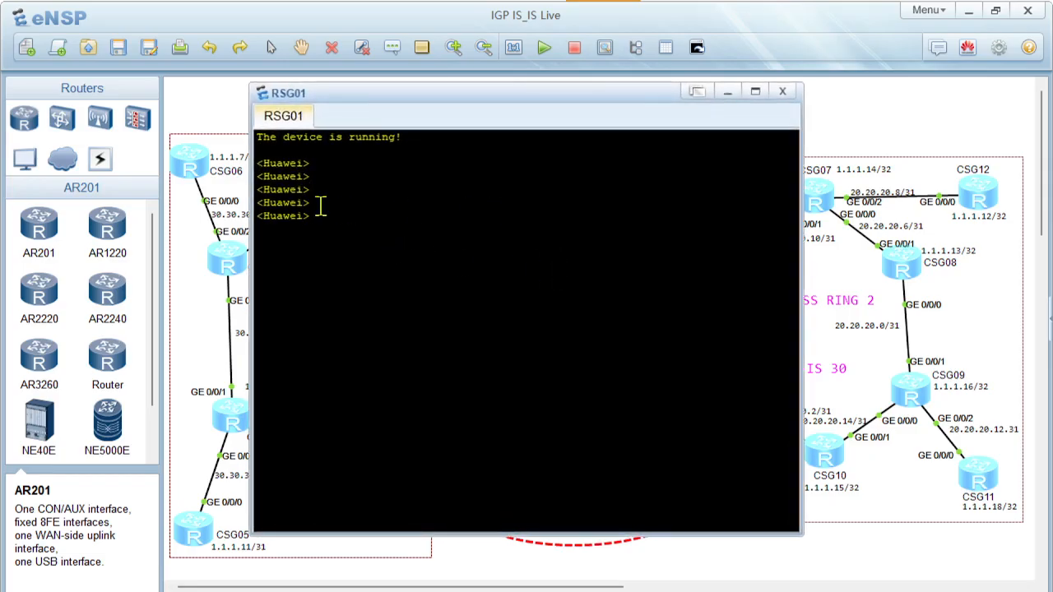
{"action": "left_click_drag", "start_coordinate": [340, 215], "coordinate": [255, 215]}
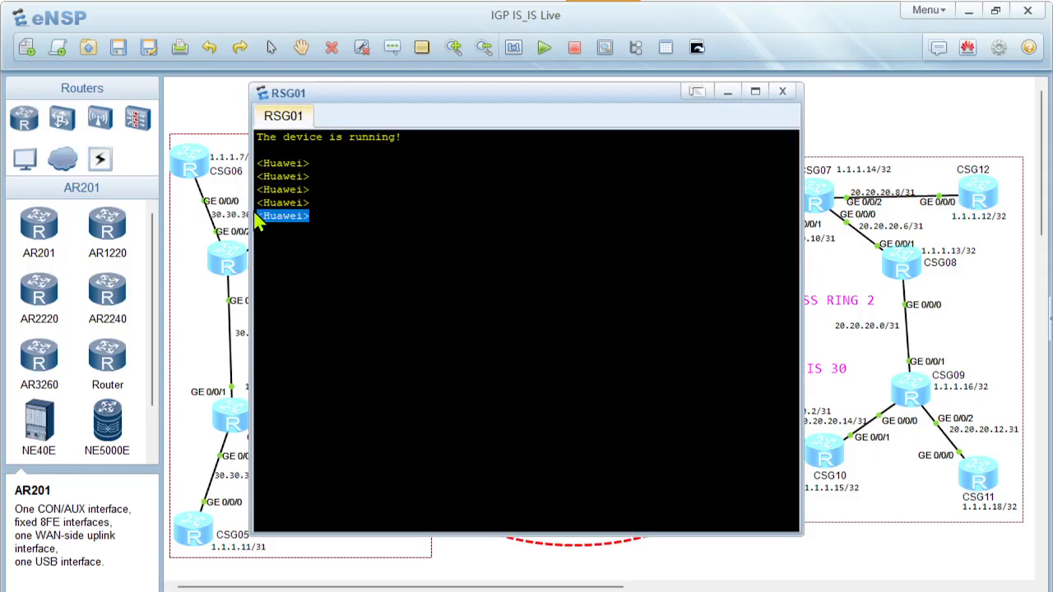
{"action": "left_click", "coordinate": [359, 219]}
{"action": "right_click", "coordinate": [364, 222]}
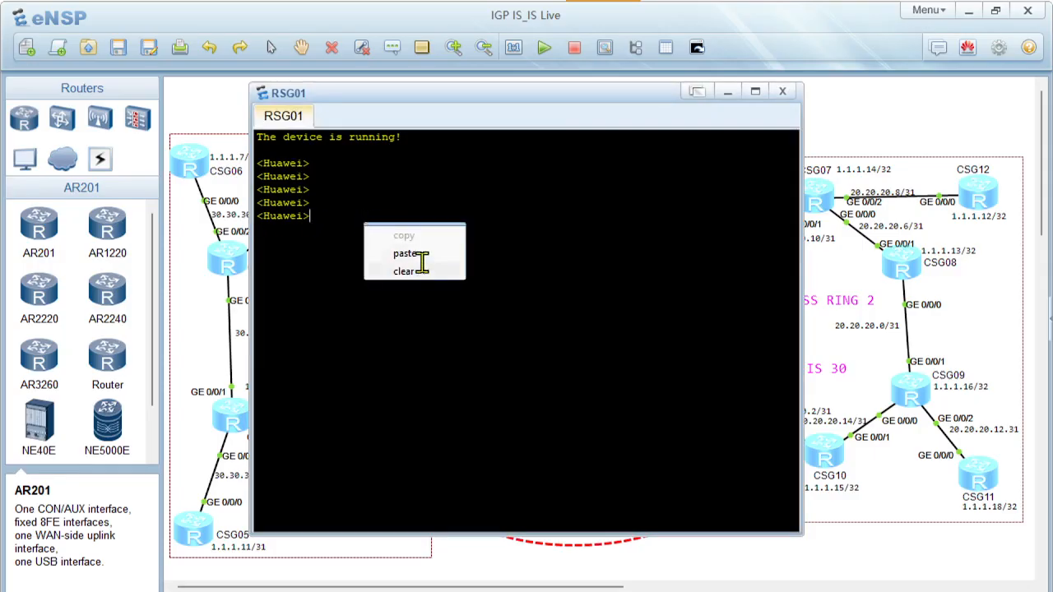
{"action": "left_click", "coordinate": [421, 255]}
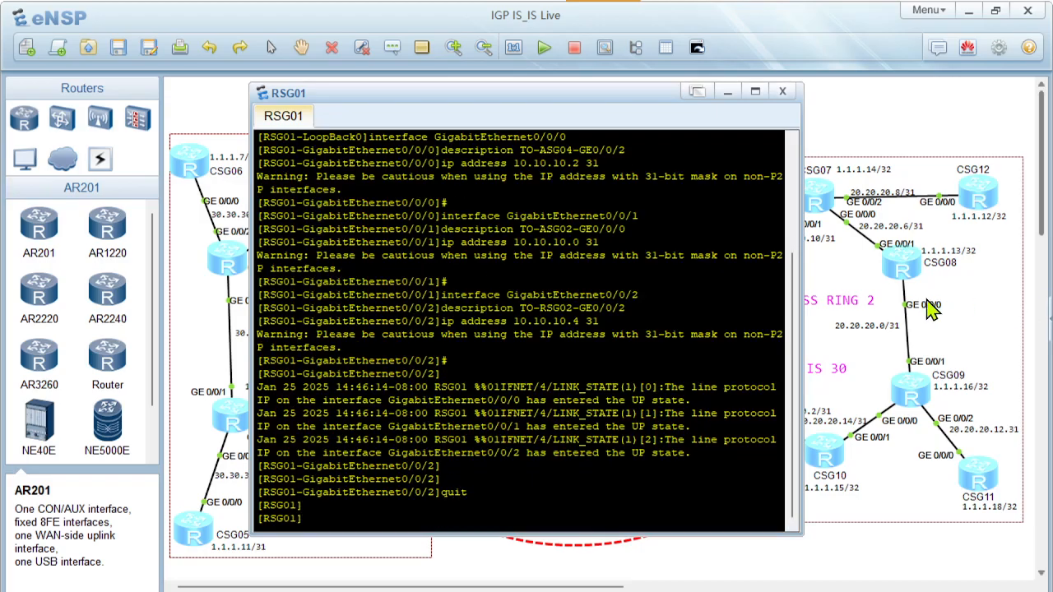
{"action": "type", "text": "ommit"}
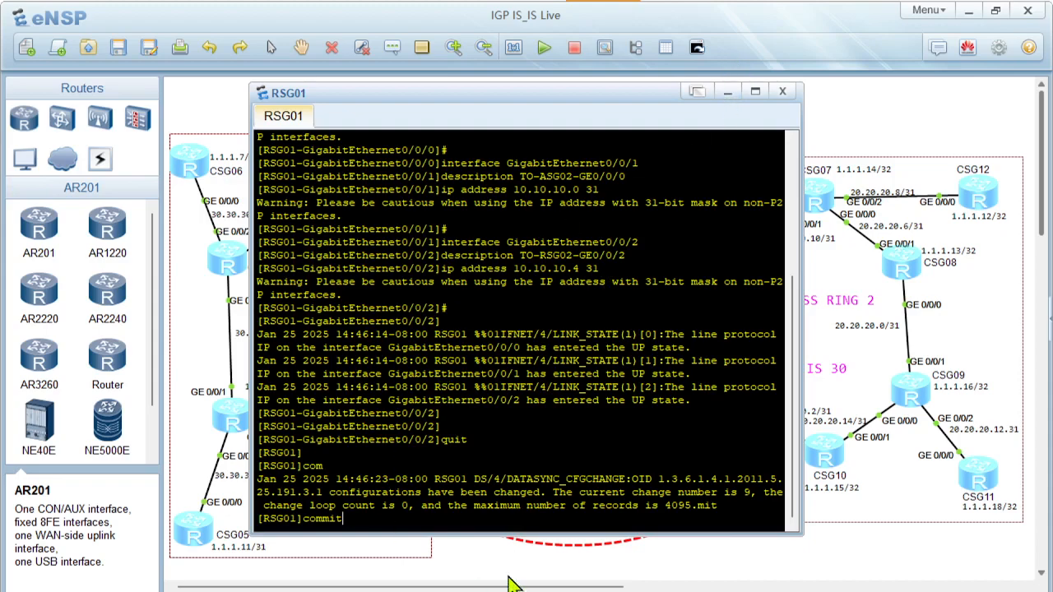
Copy the RSG02 configuration from the PowerPoint slide, starting at sys, and paste it into the RSG02 router console in eNSP
{"action": "key", "text": "alt+Tab"}
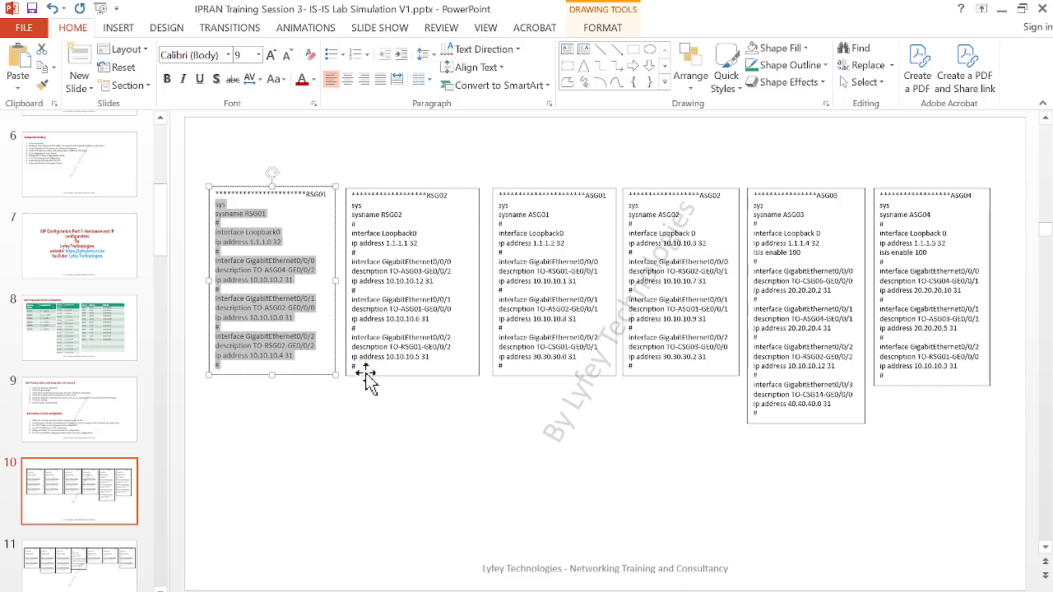
{"action": "left_click_drag", "start_coordinate": [361, 363], "coordinate": [338, 211]}
{"action": "key", "text": "ctrl+c"}
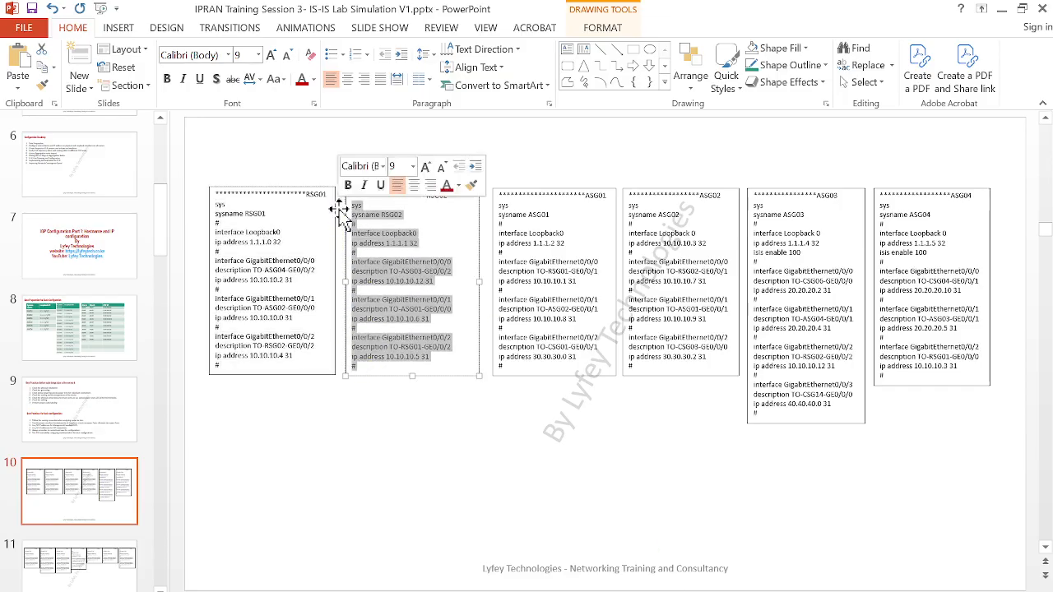
{"action": "key", "text": "alt+Tab"}
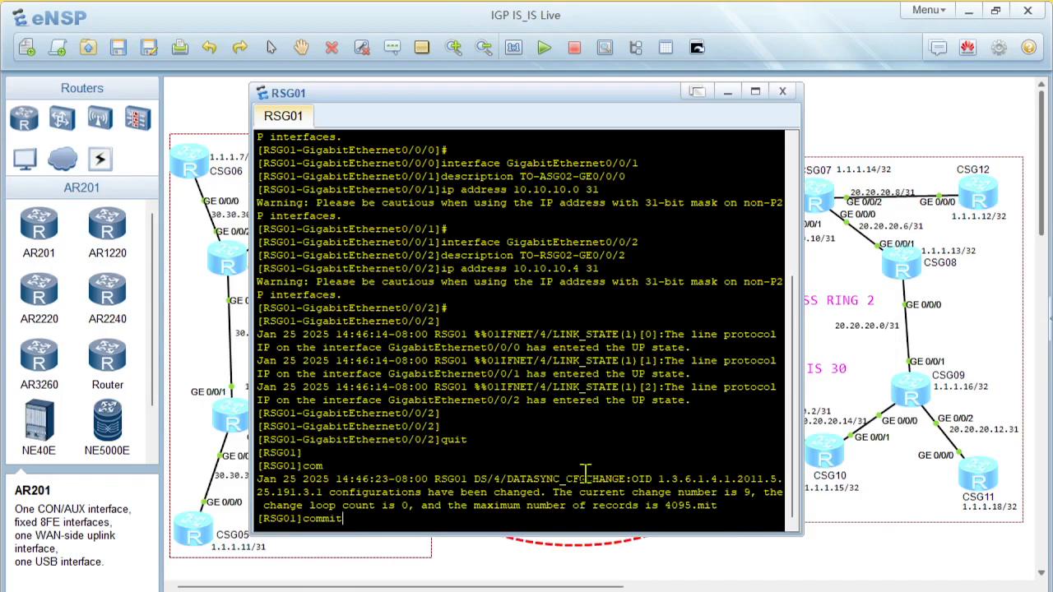
{"action": "left_click", "coordinate": [909, 136]}
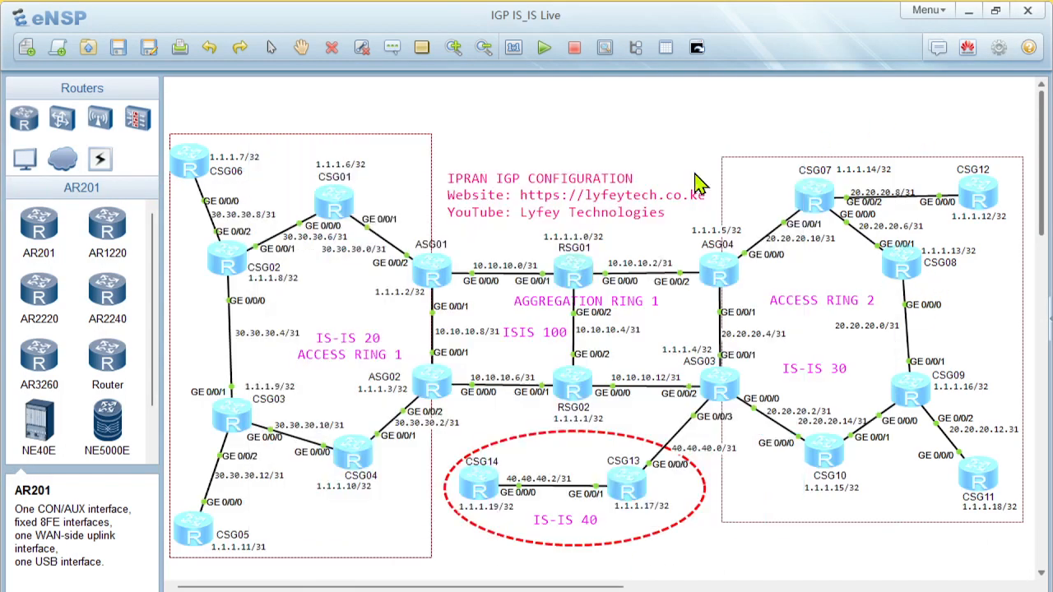
{"action": "double_click", "coordinate": [573, 387]}
{"action": "key", "text": "Return"}
{"action": "right_click", "coordinate": [469, 315]}
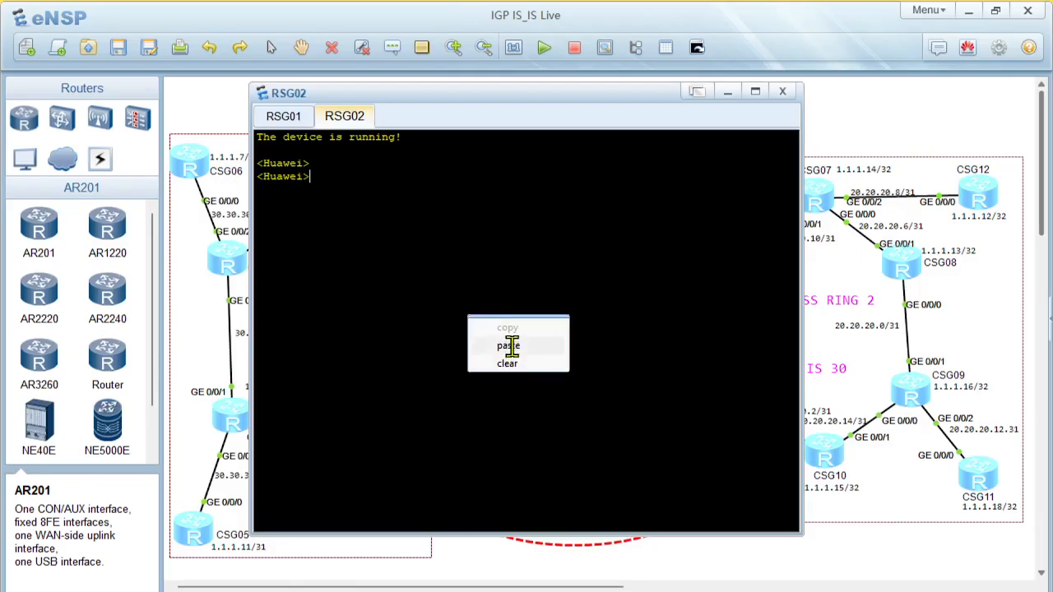
{"action": "left_click", "coordinate": [508, 346]}
{"action": "key", "text": "Return"}
{"action": "key", "text": "Return"}
{"action": "key", "text": "Return"}
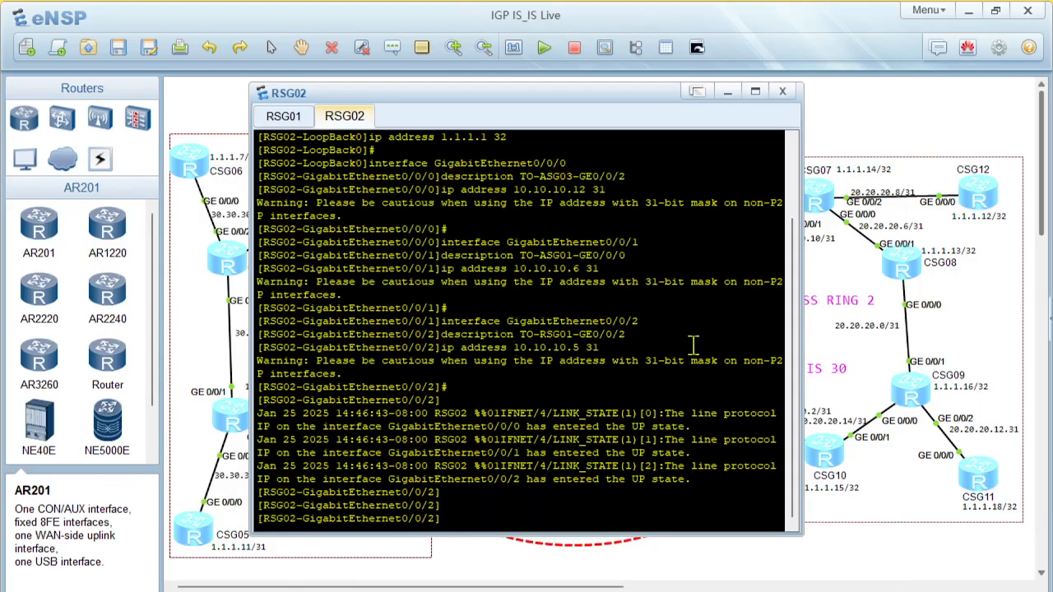
Copy the ASG01 configuration from the PowerPoint slide, paste it into the ASG01 router console in eNSP and quit the interface view
{"action": "left_click", "coordinate": [674, 590]}
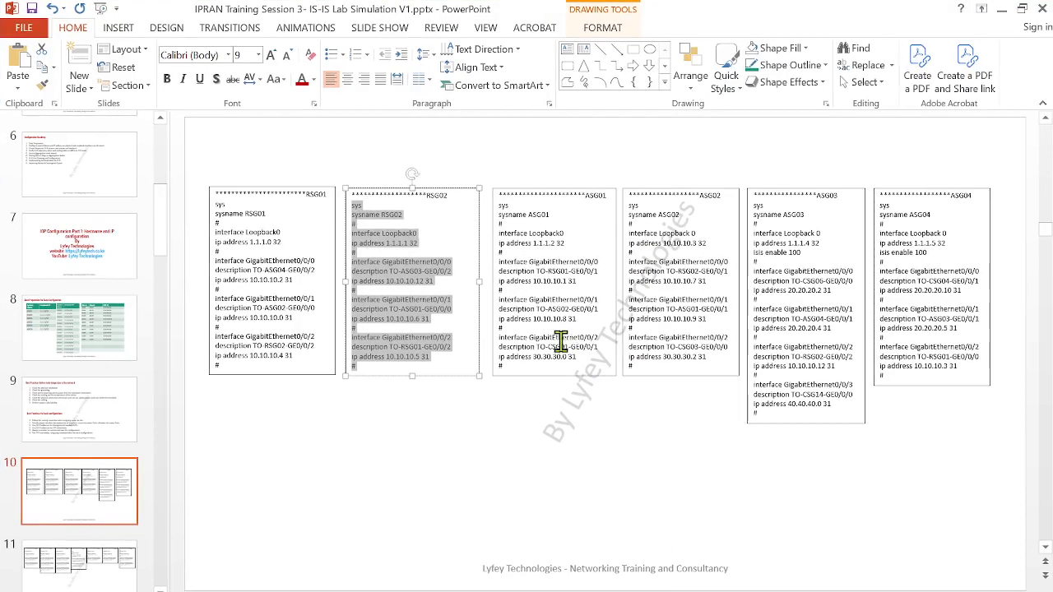
{"action": "left_click", "coordinate": [561, 342]}
{"action": "left_click_drag", "start_coordinate": [512, 363], "coordinate": [483, 206]}
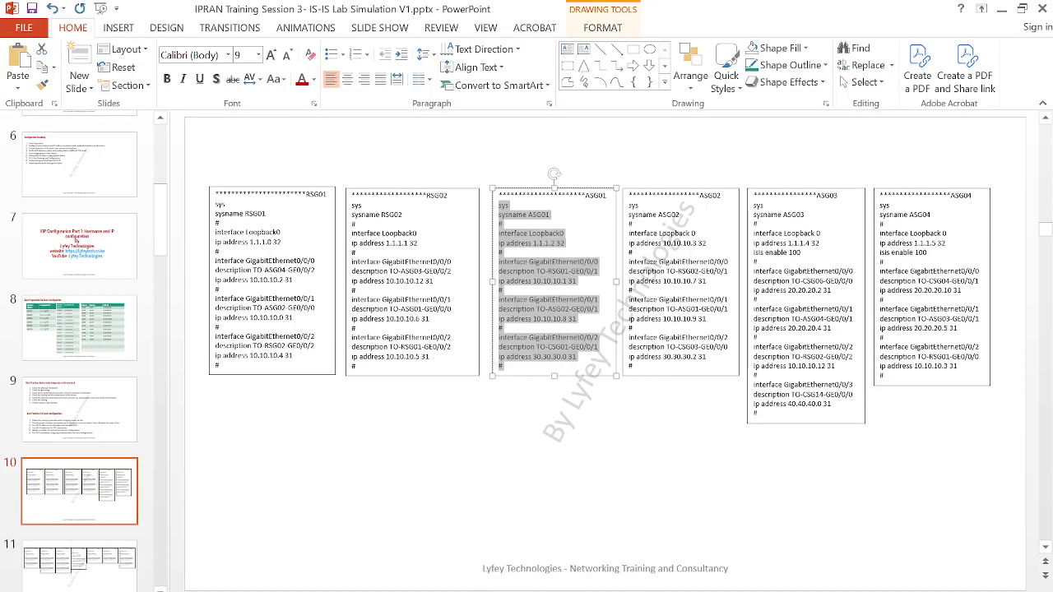
{"action": "mouse_move", "coordinate": [656, 591]}
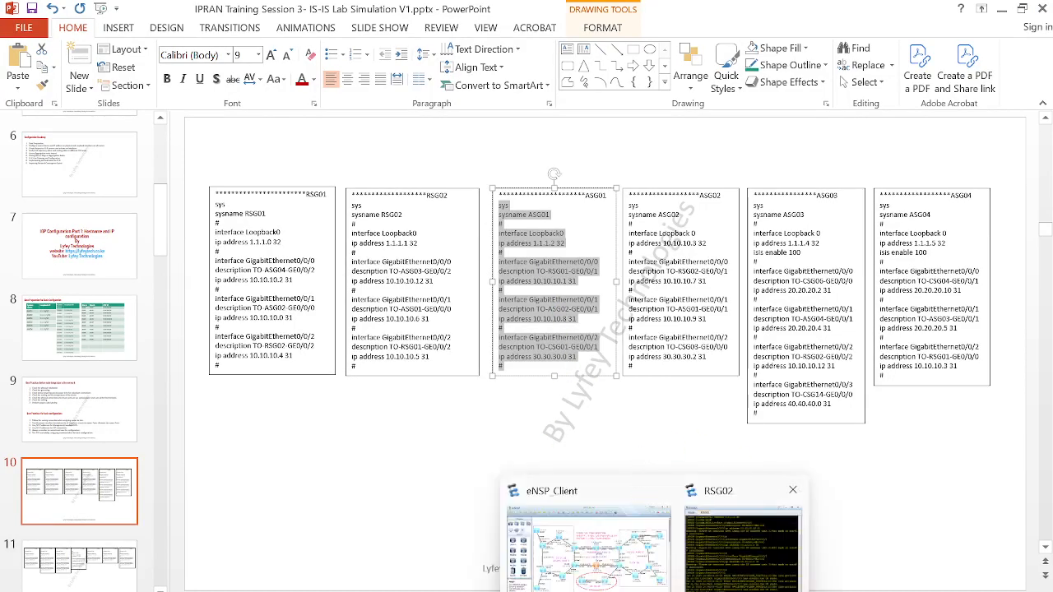
{"action": "left_click", "coordinate": [608, 558]}
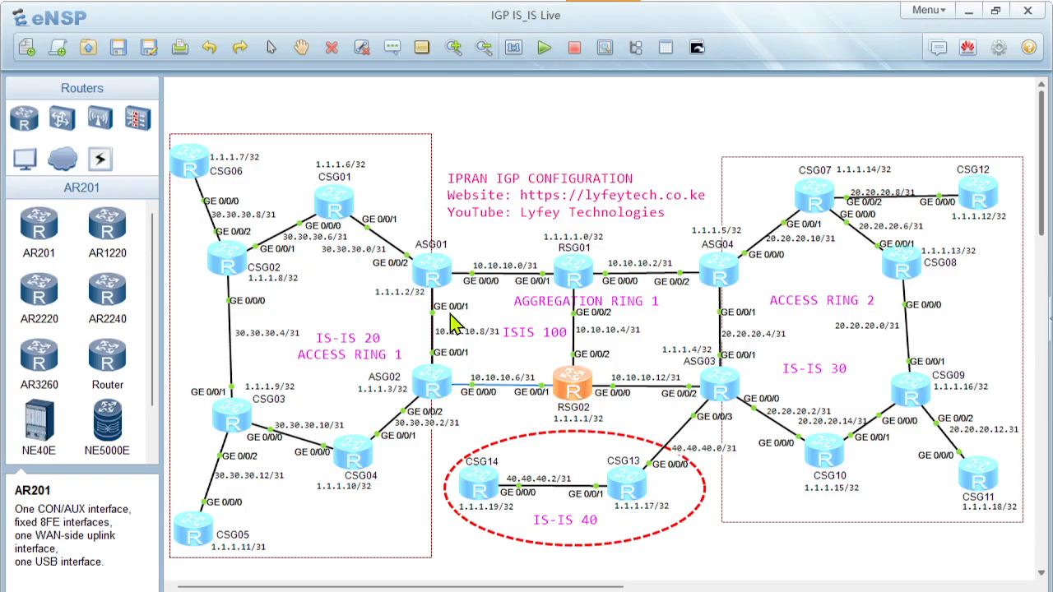
{"action": "double_click", "coordinate": [430, 266]}
{"action": "right_click", "coordinate": [492, 297]}
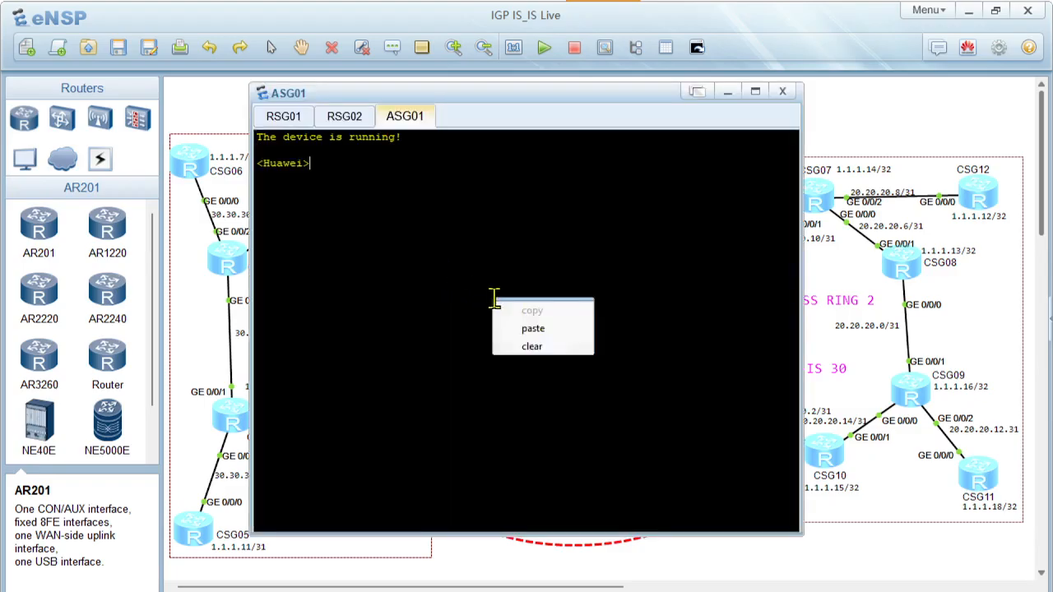
{"action": "left_click", "coordinate": [532, 328]}
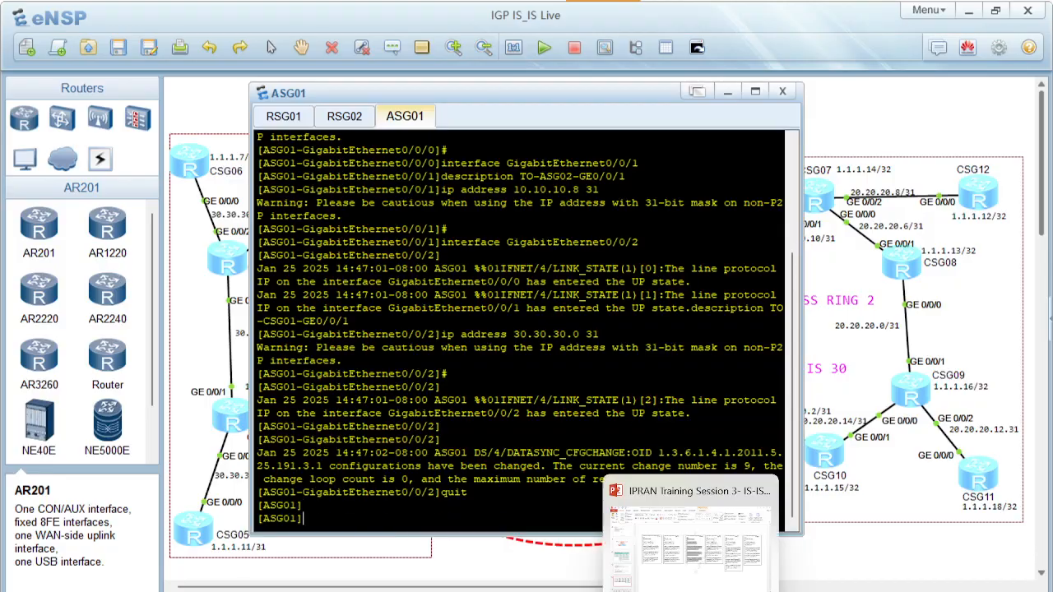
Copy the ASG02 configuration from the PowerPoint slide, paste it into the ASG02 router console in eNSP and quit the interface view
{"action": "left_click", "coordinate": [667, 547]}
{"action": "left_click_drag", "start_coordinate": [643, 365], "coordinate": [633, 207]}
{"action": "key", "text": "ctrl+c"}
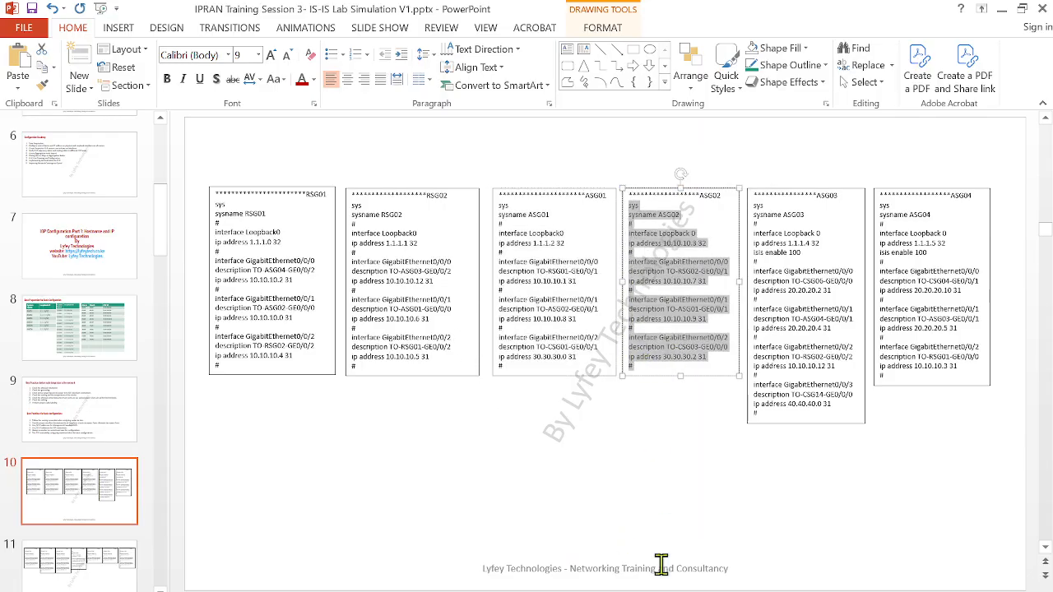
{"action": "left_click", "coordinate": [661, 590]}
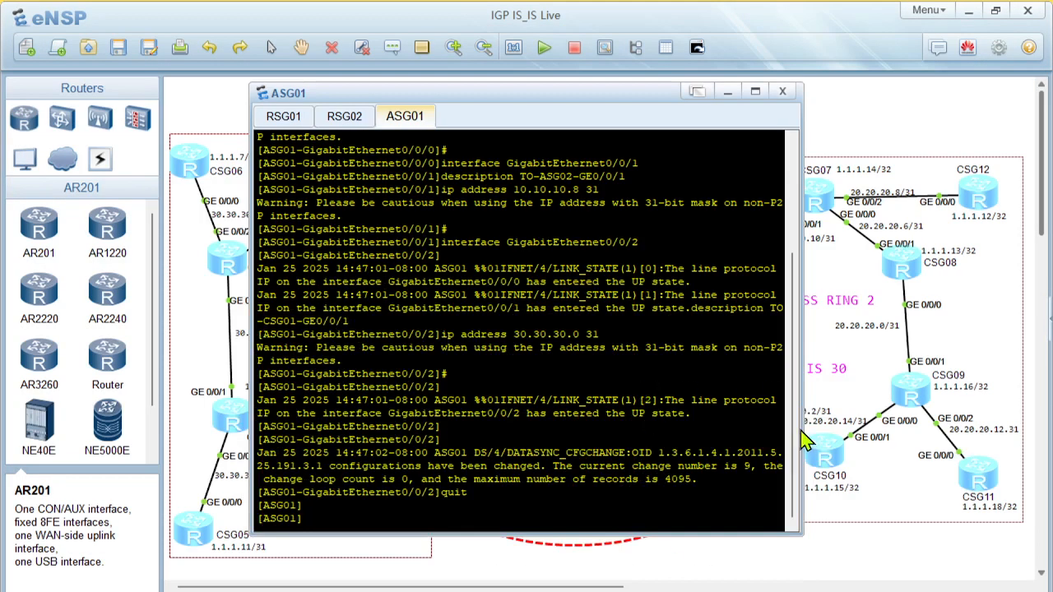
{"action": "left_click", "coordinate": [806, 559]}
{"action": "double_click", "coordinate": [428, 394]}
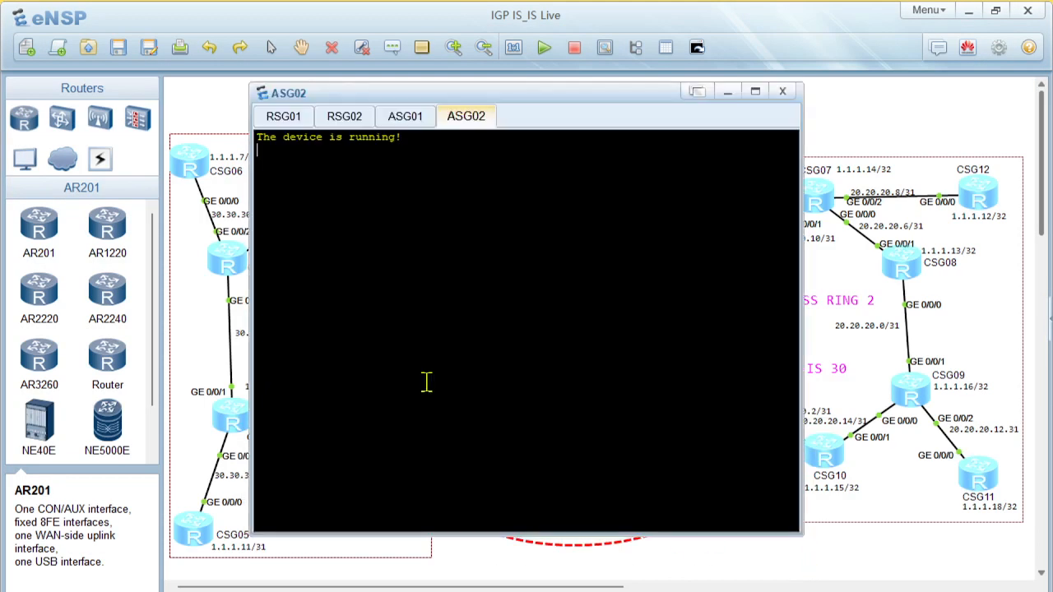
{"action": "right_click", "coordinate": [406, 340]}
{"action": "left_click", "coordinate": [469, 372]}
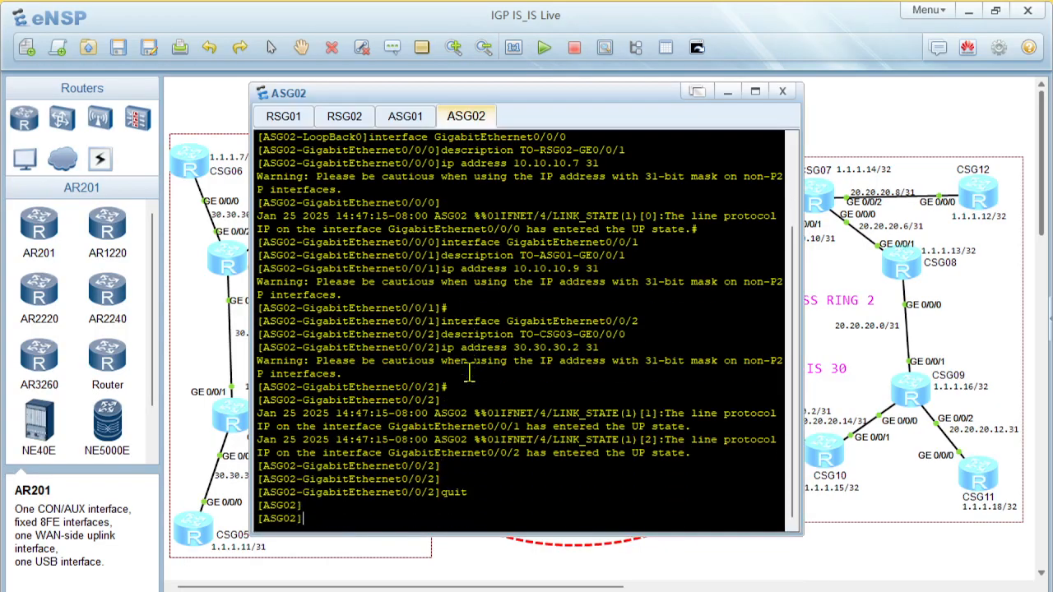
Copy the ASG03 configuration from the PowerPoint slide, paste it into the ASG03 router console in eNSP and quit the interface view
{"action": "key", "text": "alt+Tab"}
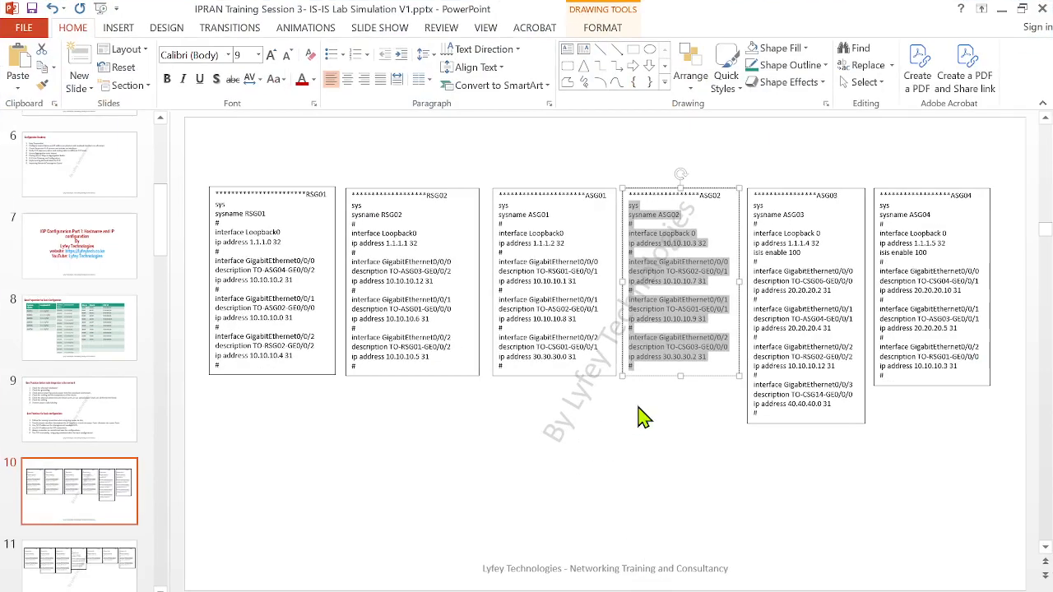
{"action": "left_click_drag", "start_coordinate": [763, 411], "coordinate": [758, 212]}
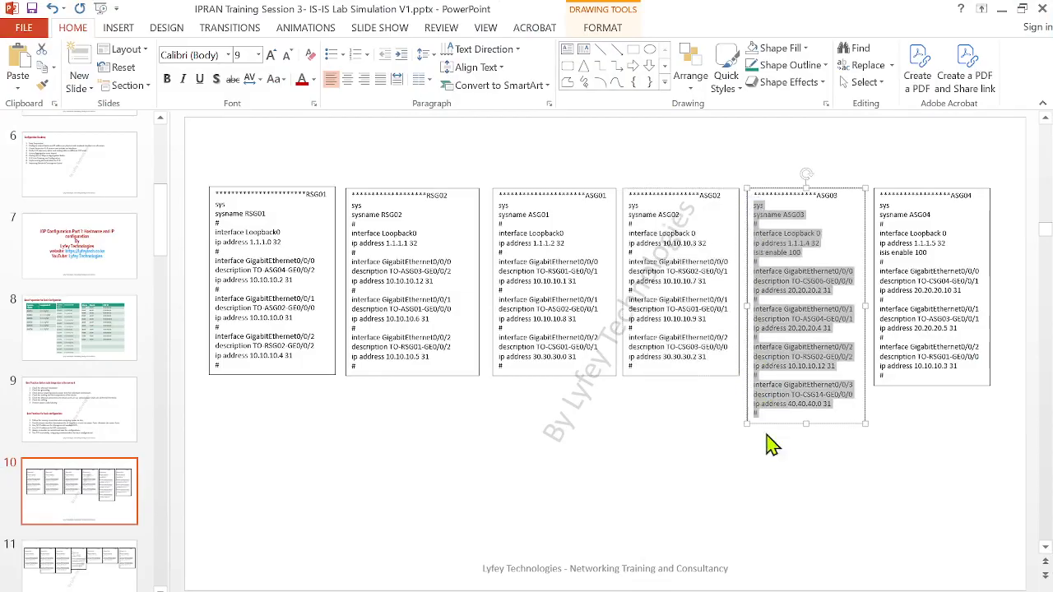
{"action": "mouse_move", "coordinate": [655, 591]}
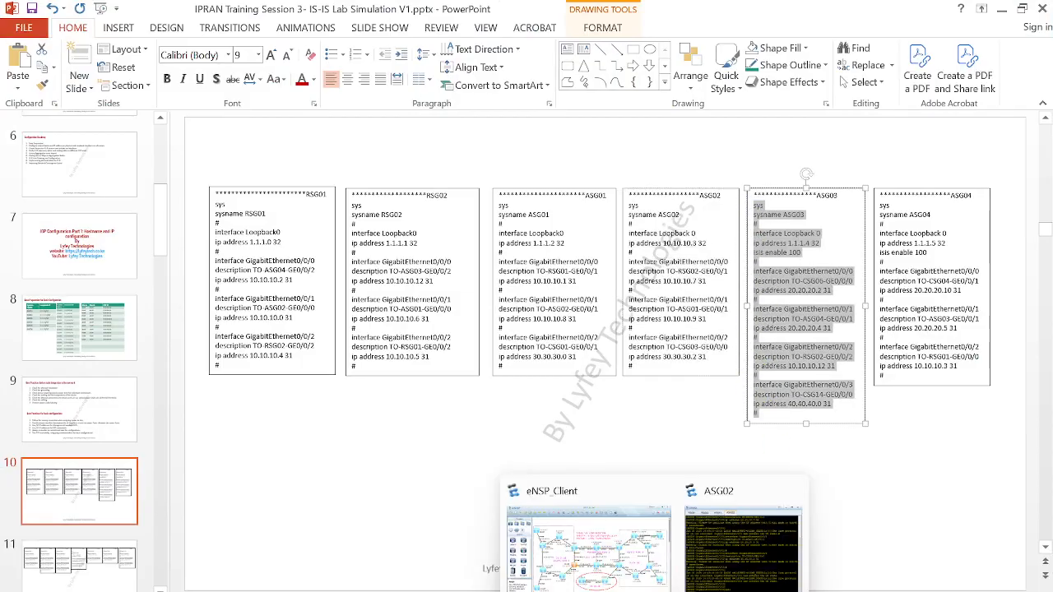
{"action": "left_click", "coordinate": [653, 571]}
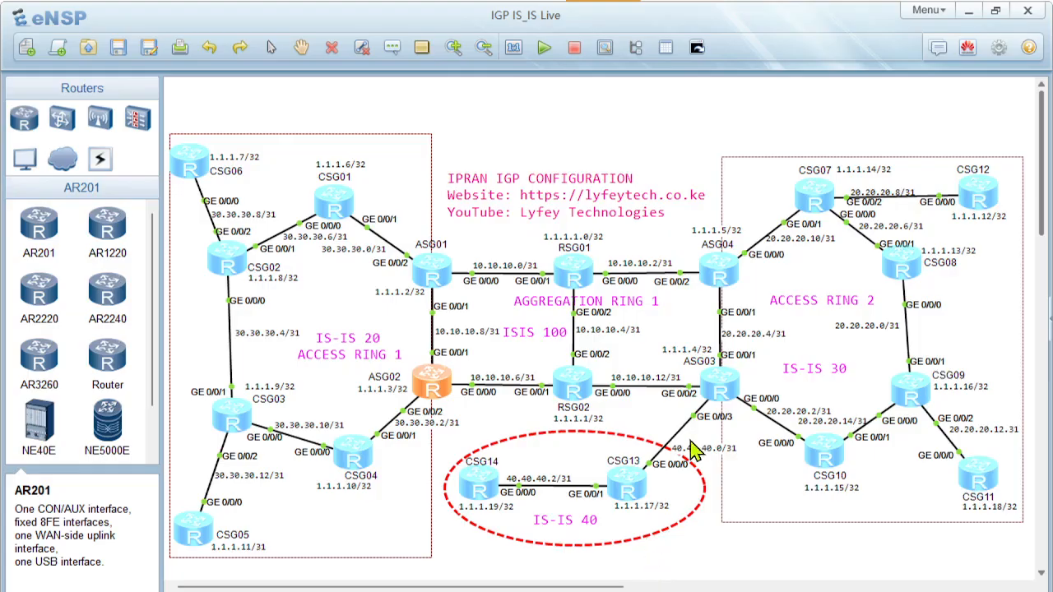
{"action": "mouse_move", "coordinate": [687, 591]}
{"action": "left_click", "coordinate": [687, 539]}
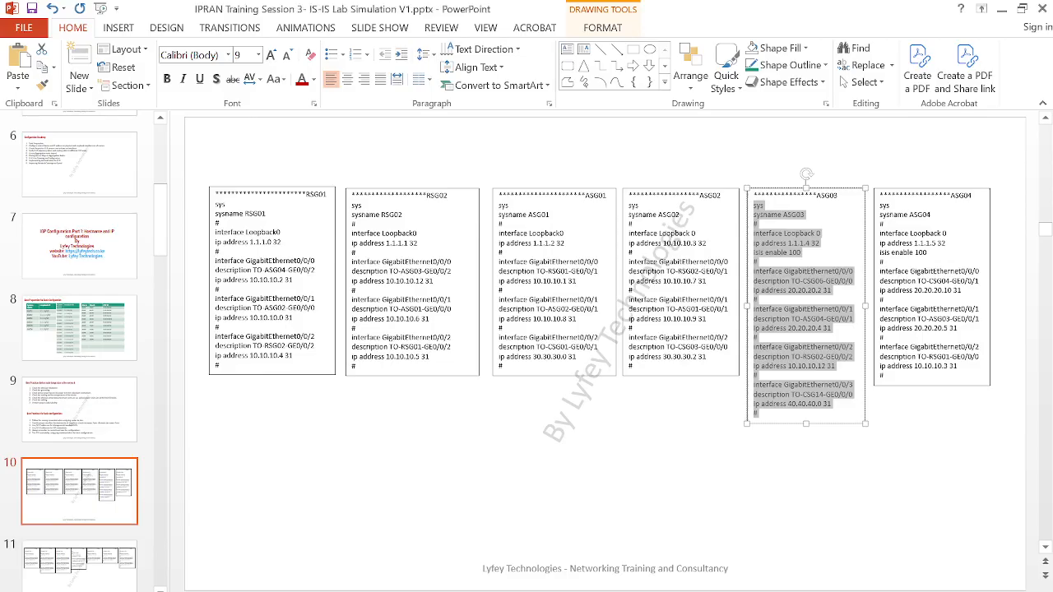
{"action": "left_click", "coordinate": [653, 570]}
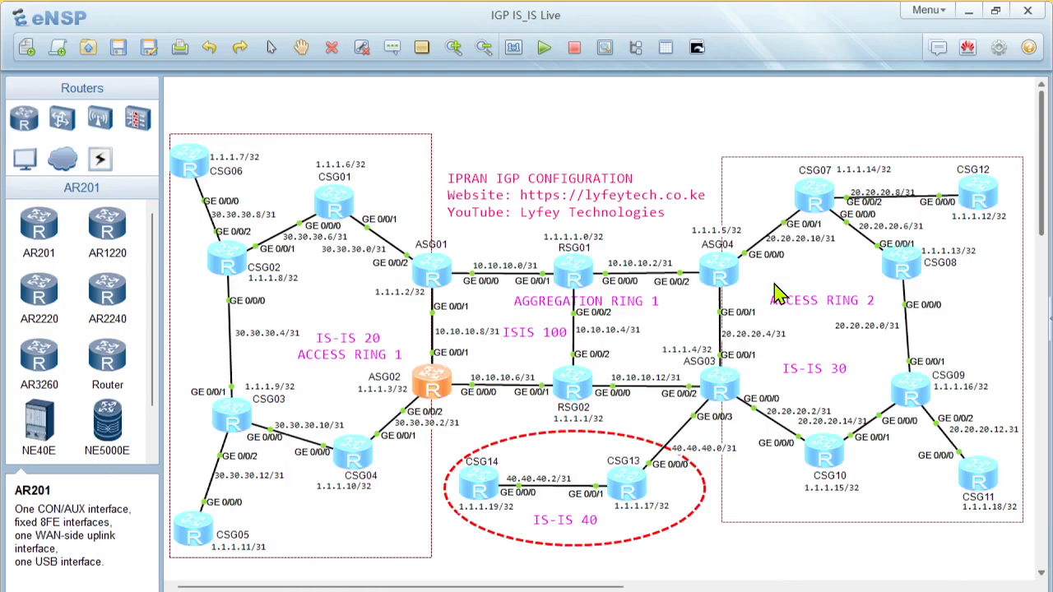
{"action": "double_click", "coordinate": [720, 378]}
{"action": "right_click", "coordinate": [442, 322]}
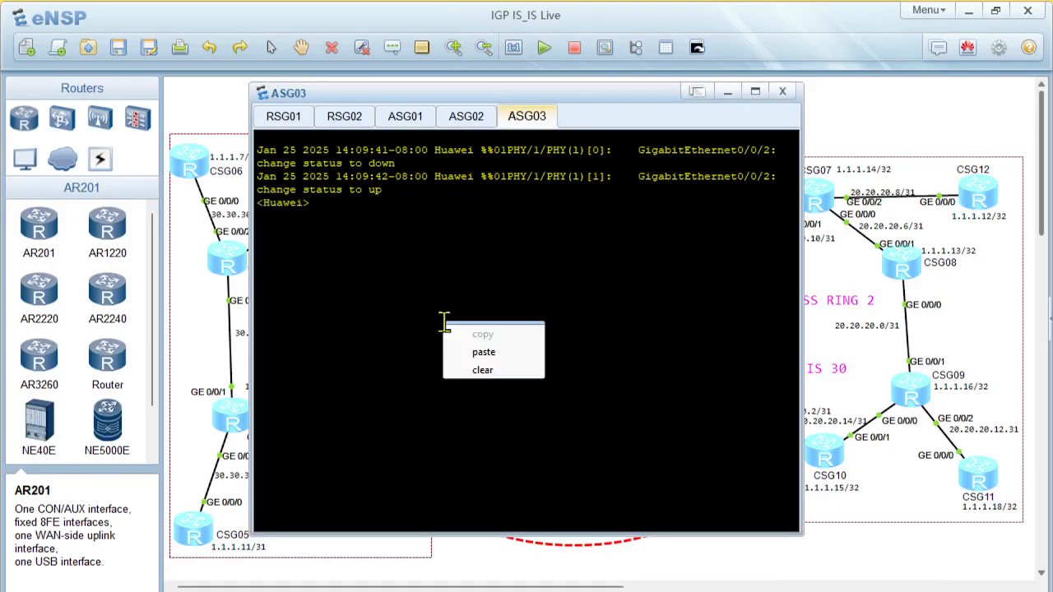
{"action": "left_click", "coordinate": [484, 352]}
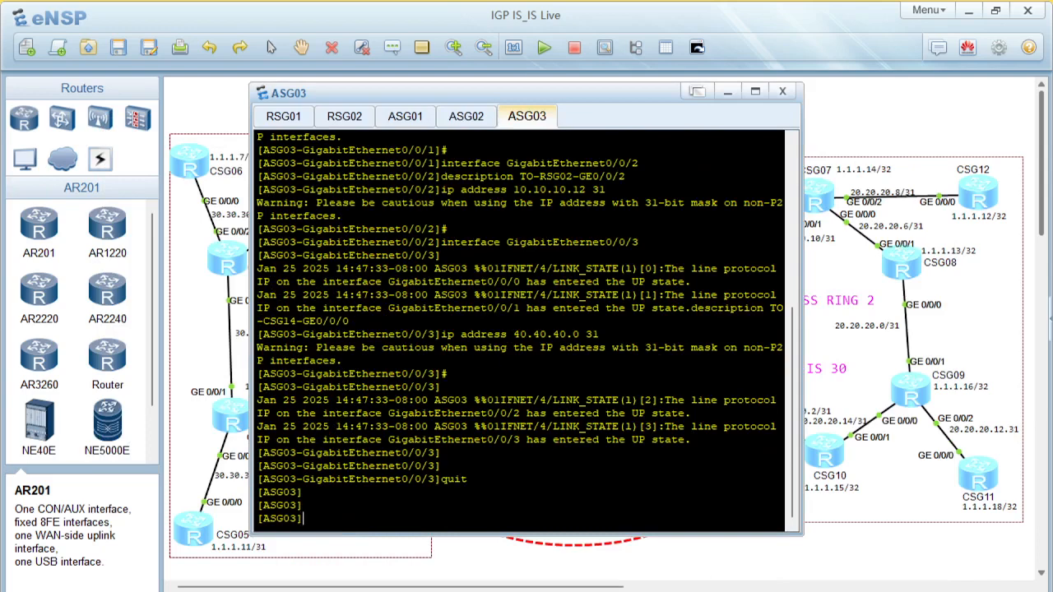
Copy the ASG04 configuration from the PowerPoint slide, starting at sys, and paste it into the ASG04 router console in eNSP
{"action": "left_click", "coordinate": [695, 591]}
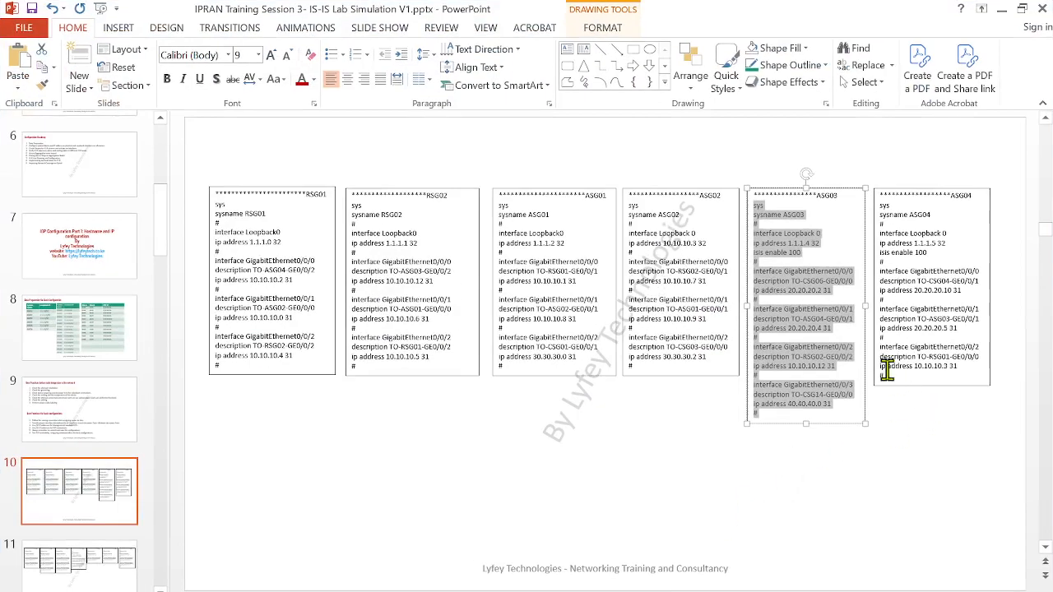
{"action": "left_click_drag", "start_coordinate": [889, 374], "coordinate": [856, 208]}
{"action": "key", "text": "ctrl+c"}
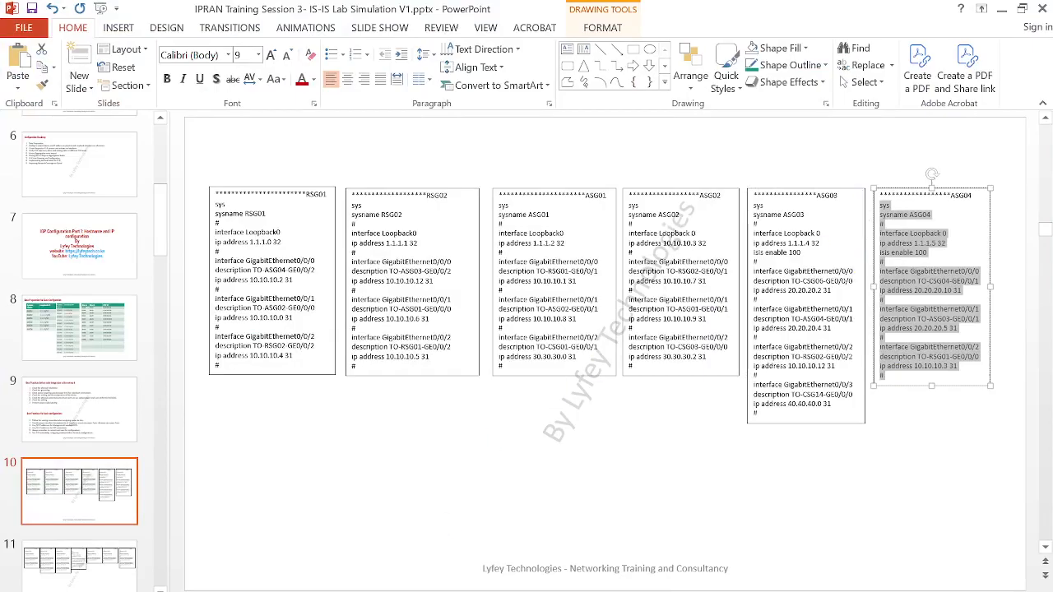
{"action": "left_click", "coordinate": [613, 567]}
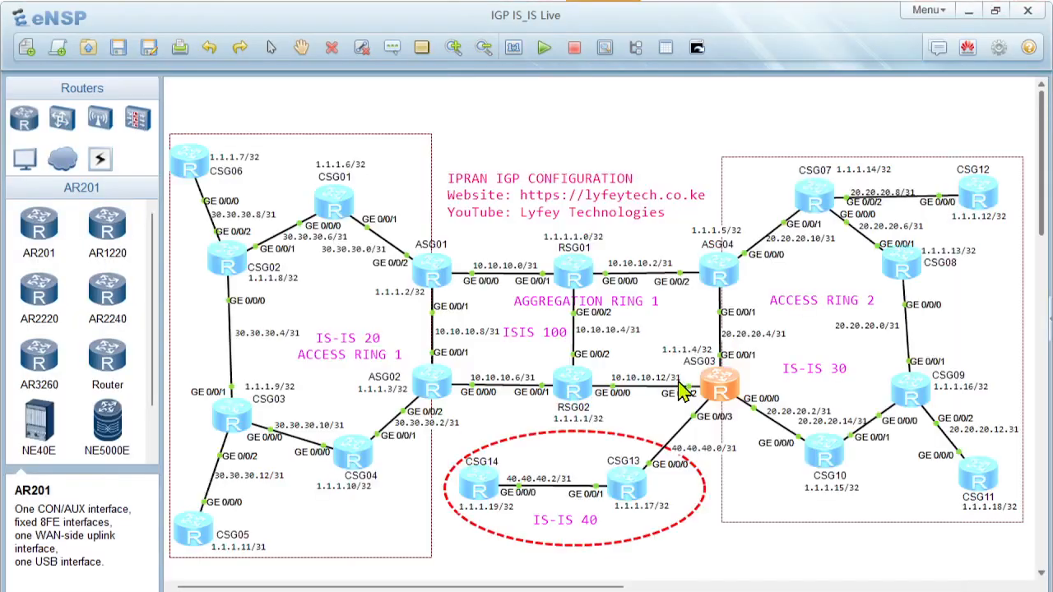
{"action": "double_click", "coordinate": [733, 279]}
{"action": "key", "text": "Return"}
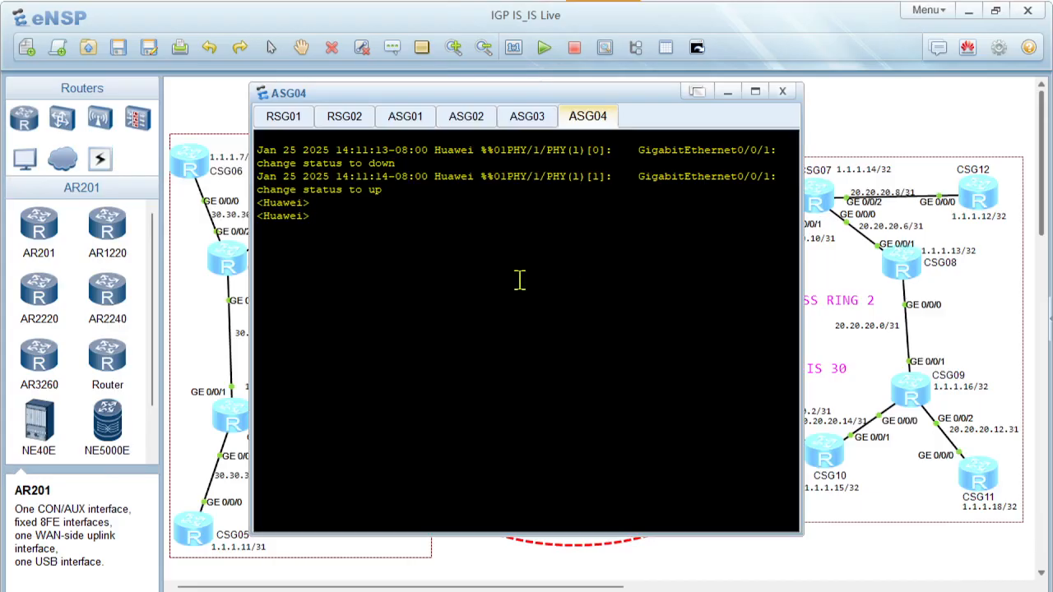
{"action": "right_click", "coordinate": [520, 280]}
{"action": "left_click", "coordinate": [551, 308]}
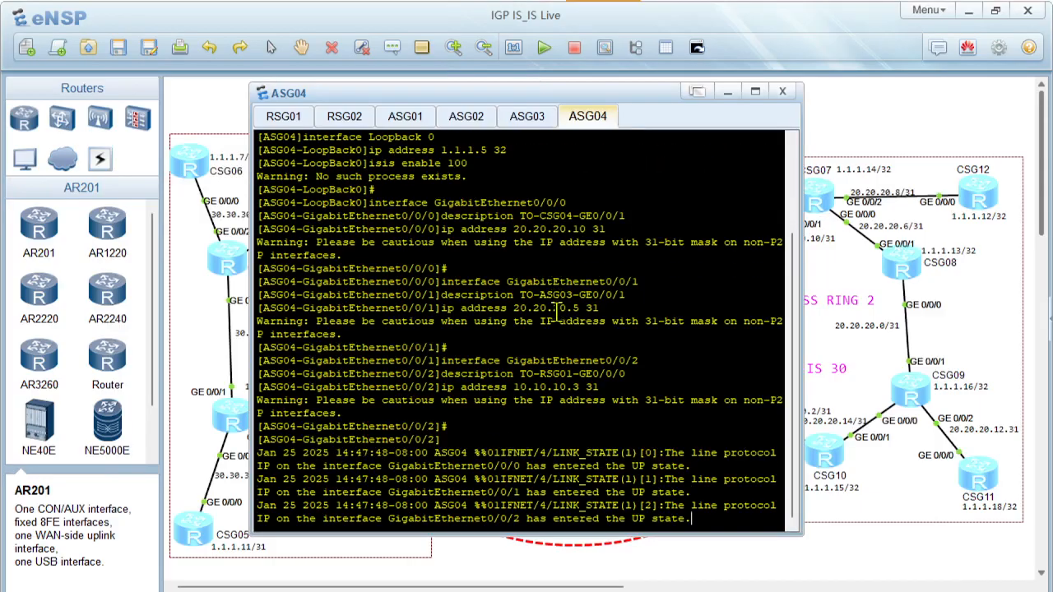
Finish the pasted configuration in the ASG04 console and quit the GigabitEthernet0/0/2 interface view
{"action": "key", "text": "Return"}
{"action": "key", "text": "Return"}
{"action": "key", "text": "Return"}
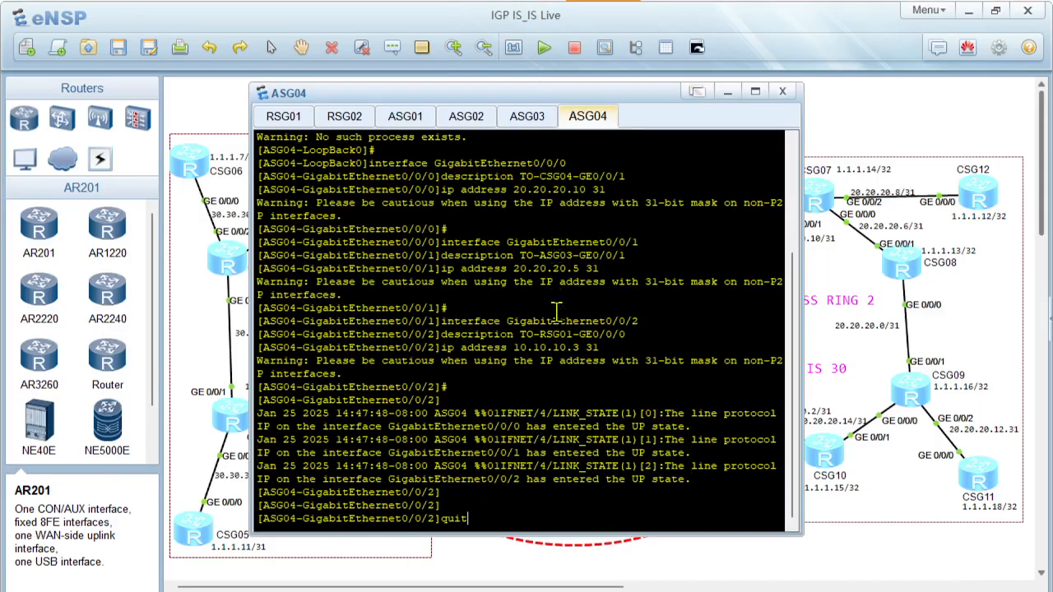
{"action": "type", "text": "quit"}
{"action": "key", "text": "Return"}
{"action": "key", "text": "Return"}
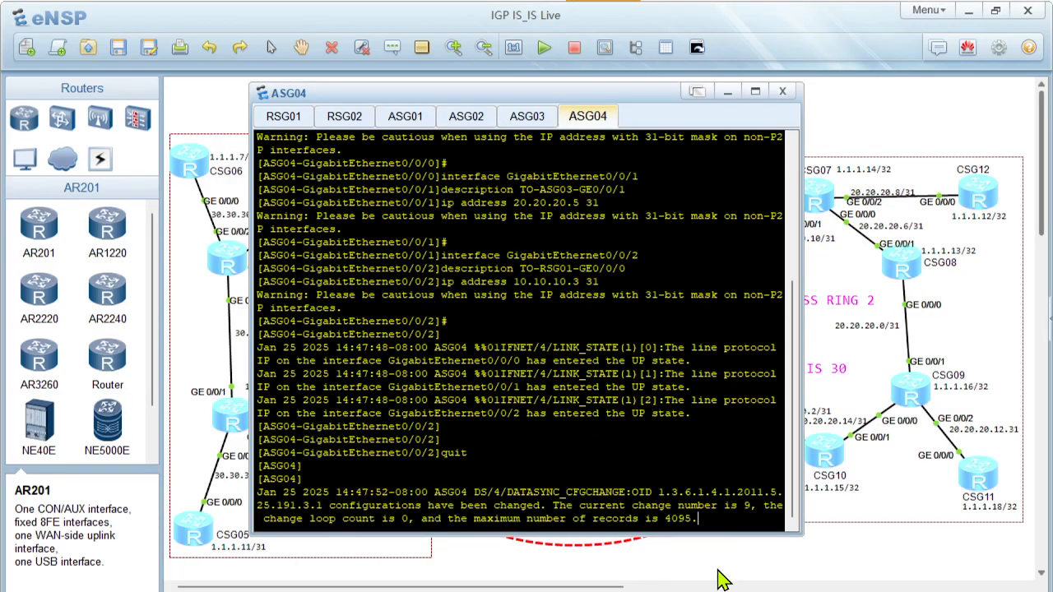
Switch back to PowerPoint and open slide 11 with the CSG01 to CSG07 router configurations
{"action": "left_click", "coordinate": [717, 578]}
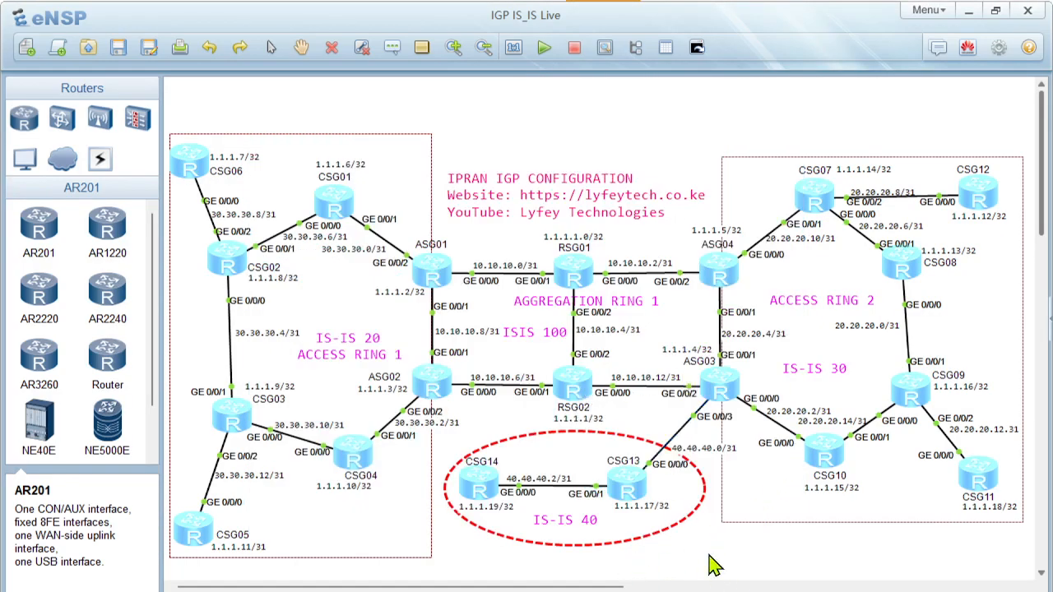
{"action": "left_click", "coordinate": [638, 574]}
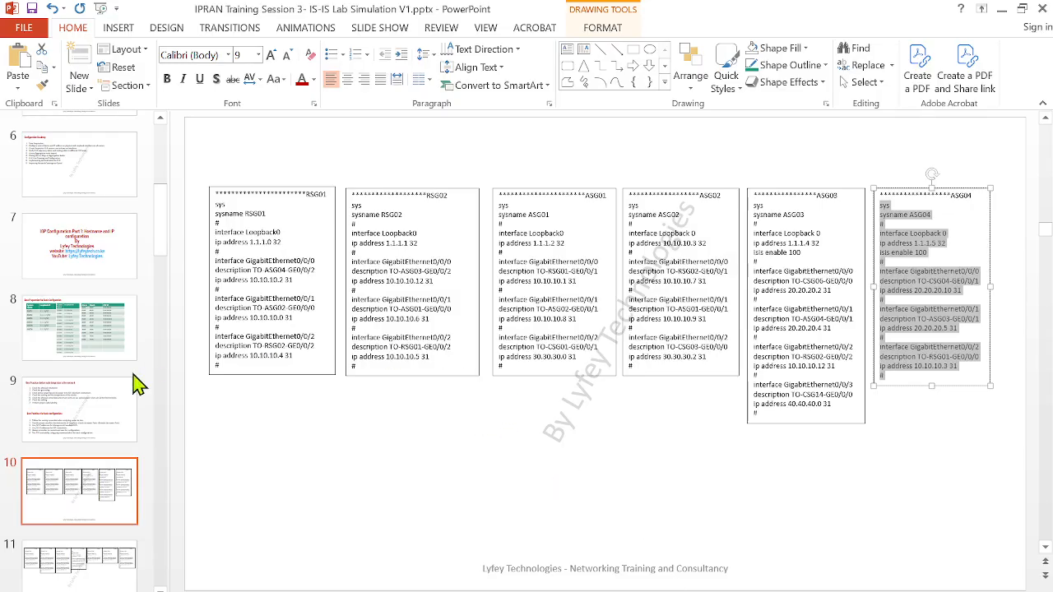
{"action": "left_click", "coordinate": [94, 564]}
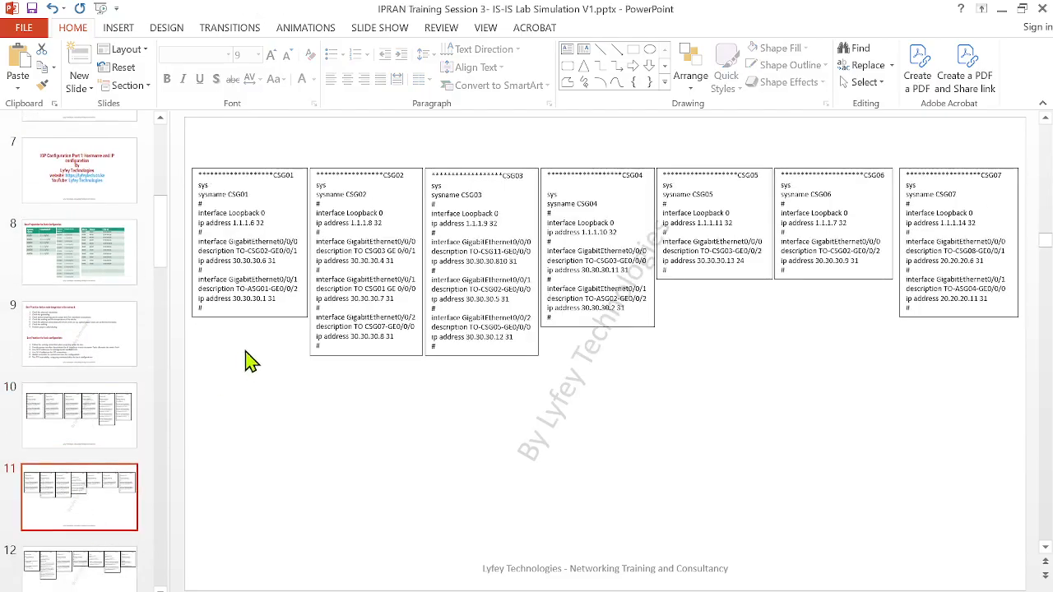
{"action": "mouse_move", "coordinate": [206, 305]}
{"action": "left_mouse_down"}
{"action": "mouse_move", "coordinate": [181, 270]}
{"action": "mouse_move", "coordinate": [176, 192]}
{"action": "left_mouse_up"}
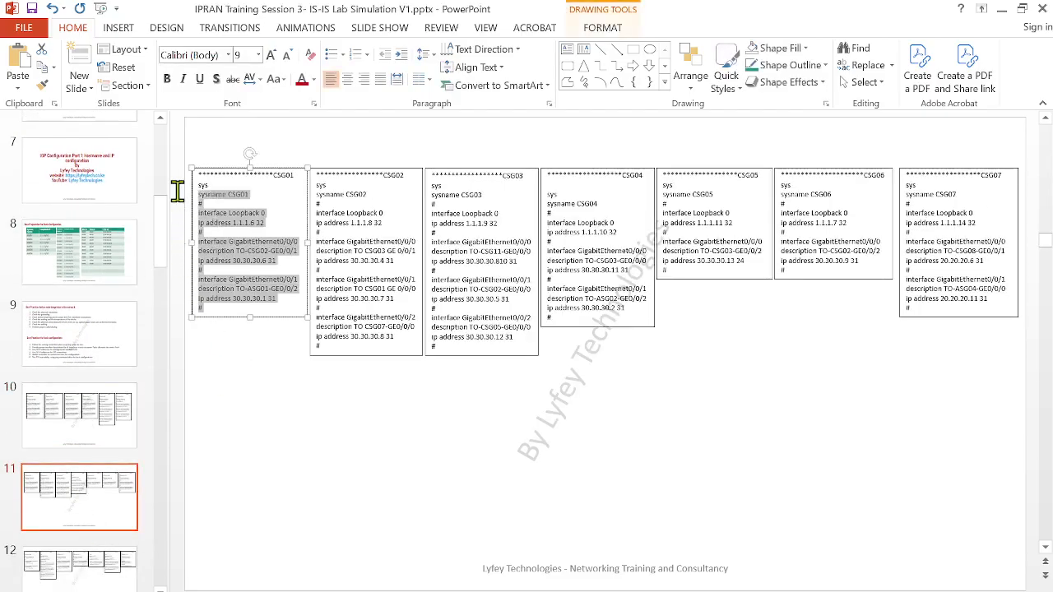
{"action": "left_click", "coordinate": [573, 520]}
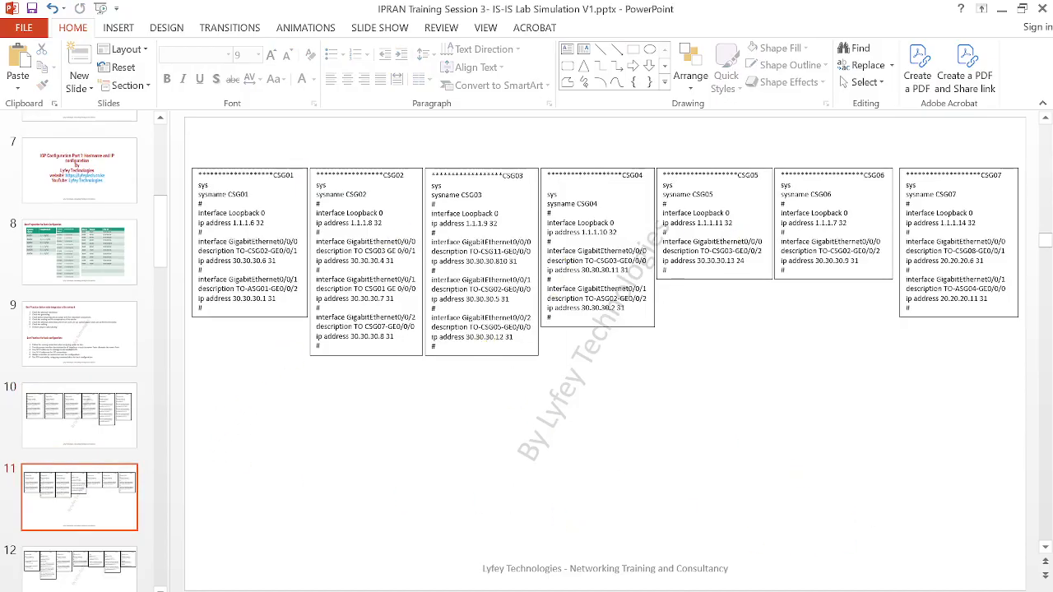
{"action": "key", "text": "shift+F5"}
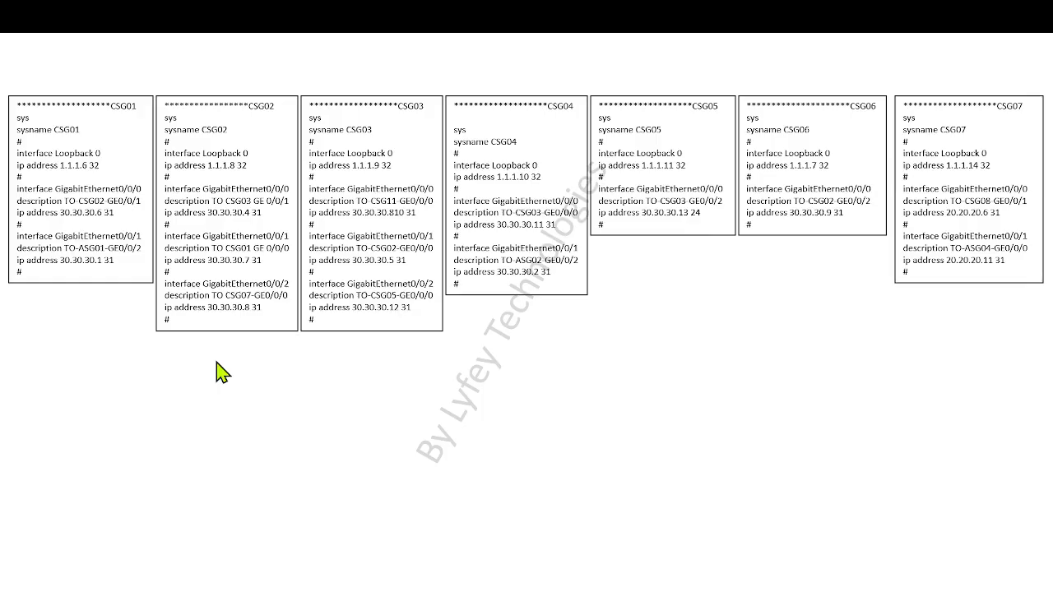
{"action": "right_click", "coordinate": [663, 342]}
{"action": "left_click", "coordinate": [733, 576]}
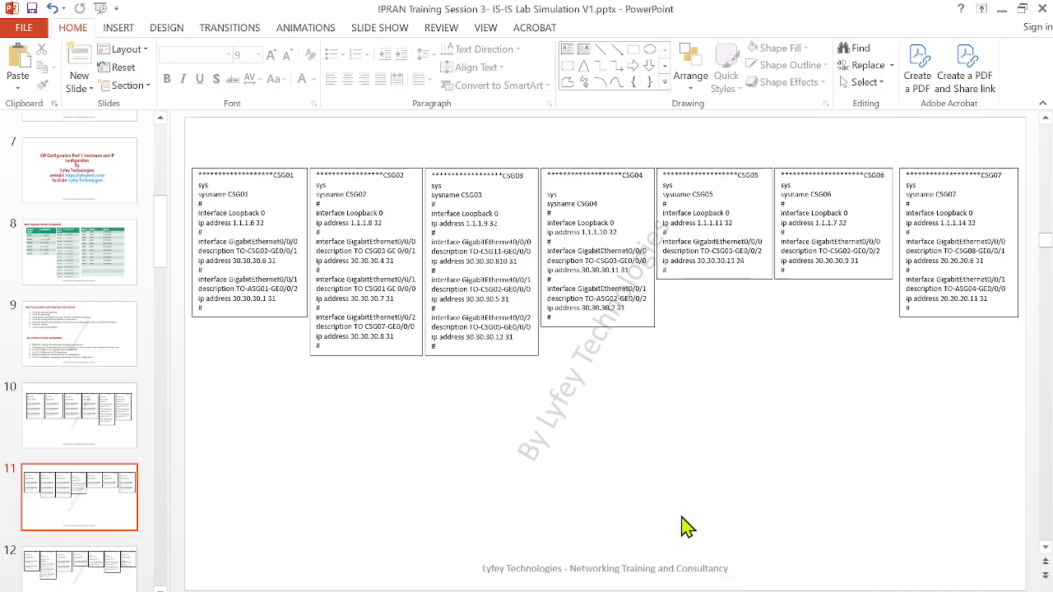
Copy the CSG01 configuration from the slide and open the CSG01 router console in eNSP with a cleared screen
{"action": "left_click_drag", "start_coordinate": [219, 301], "coordinate": [183, 199]}
{"action": "key", "text": "ctrl+c"}
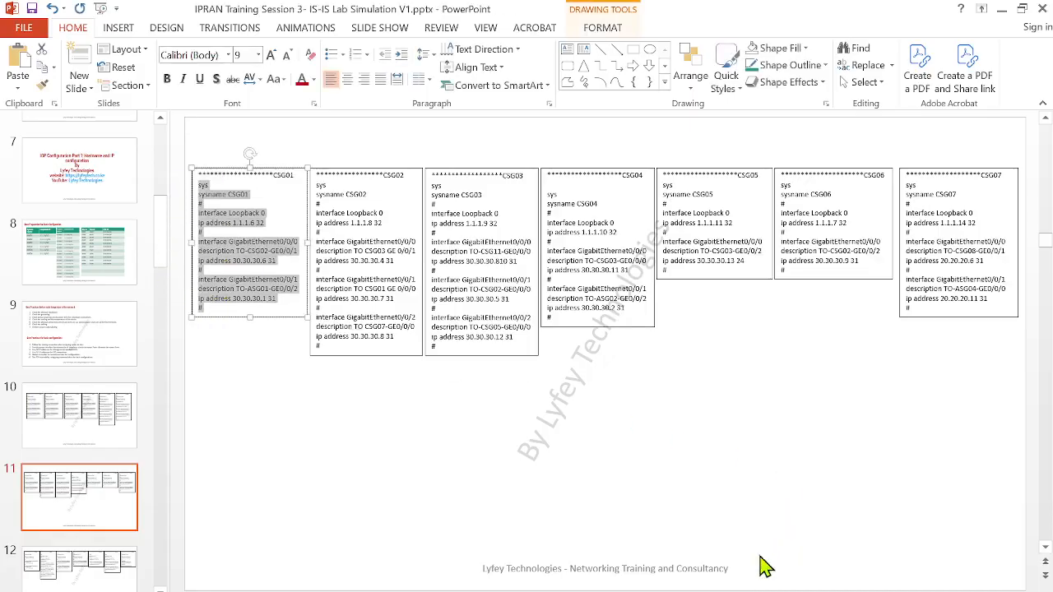
{"action": "left_click", "coordinate": [595, 552]}
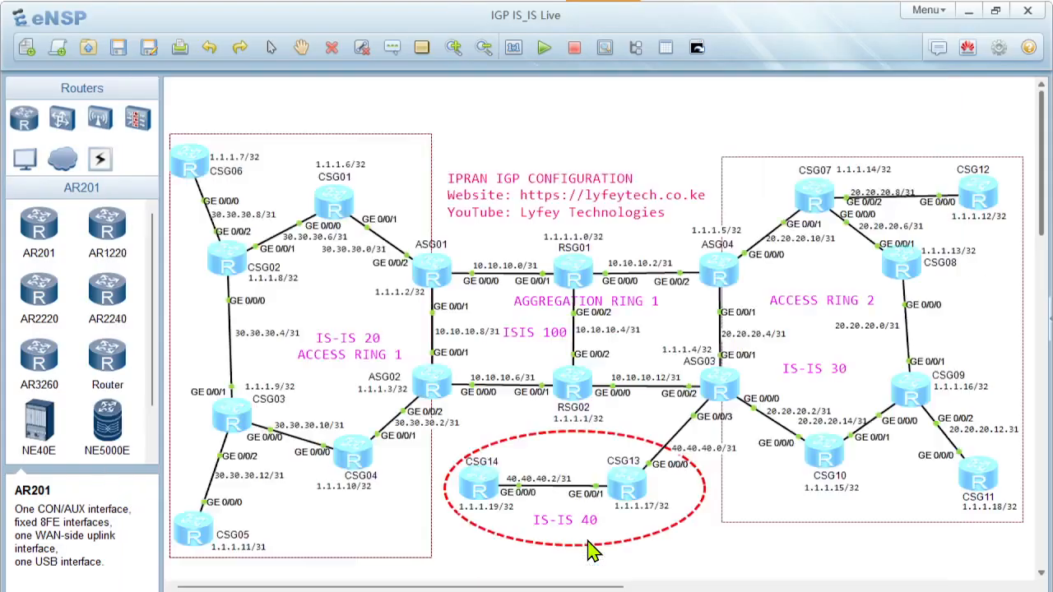
{"action": "double_click", "coordinate": [333, 203]}
{"action": "right_click", "coordinate": [469, 486]}
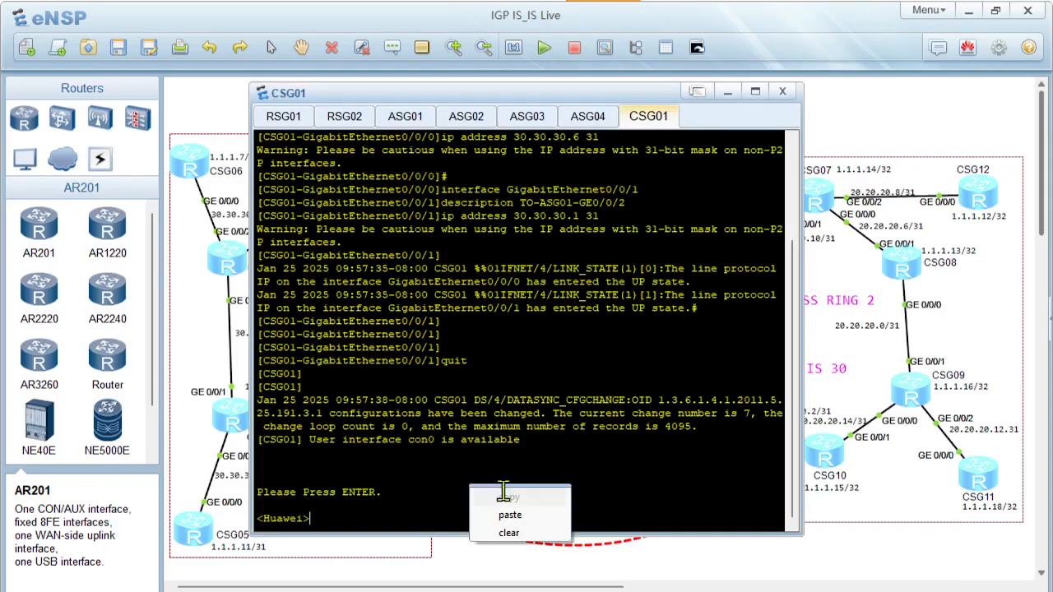
{"action": "left_click", "coordinate": [505, 538]}
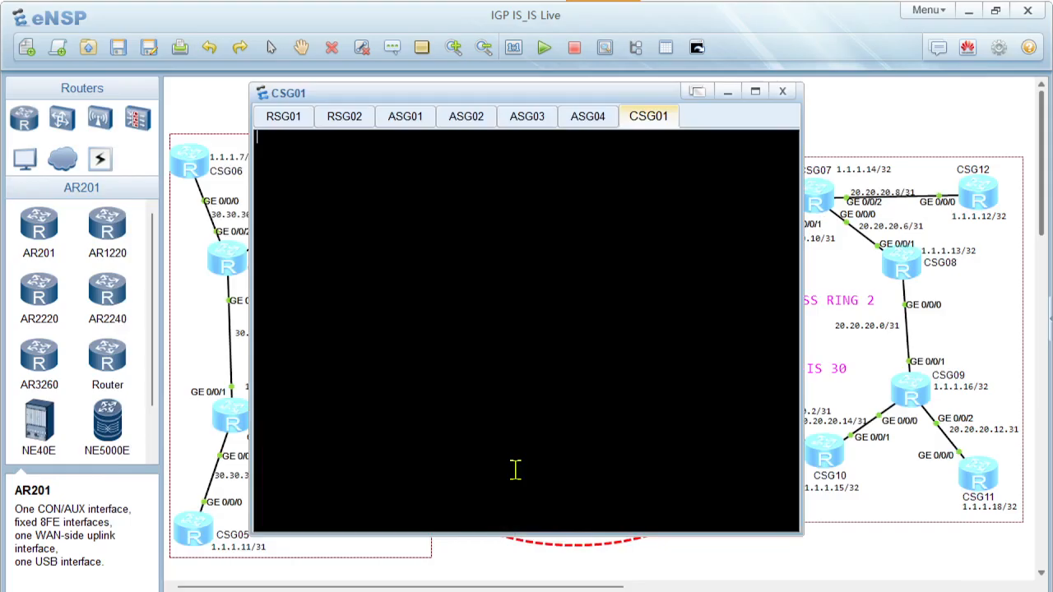
{"action": "key", "text": "Return"}
Paste the CSG01 configuration into the router console and quit the GigabitEthernet0/0/1 interface view
{"action": "right_click", "coordinate": [481, 262]}
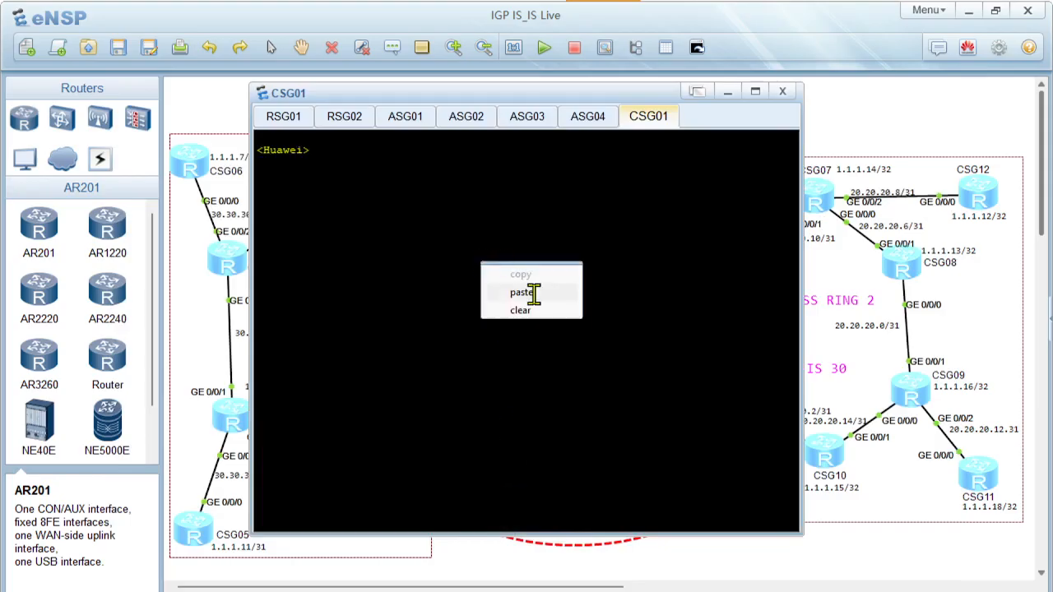
{"action": "left_click", "coordinate": [534, 292]}
{"action": "key", "text": "Return"}
{"action": "key", "text": "Return"}
{"action": "key", "text": "Return"}
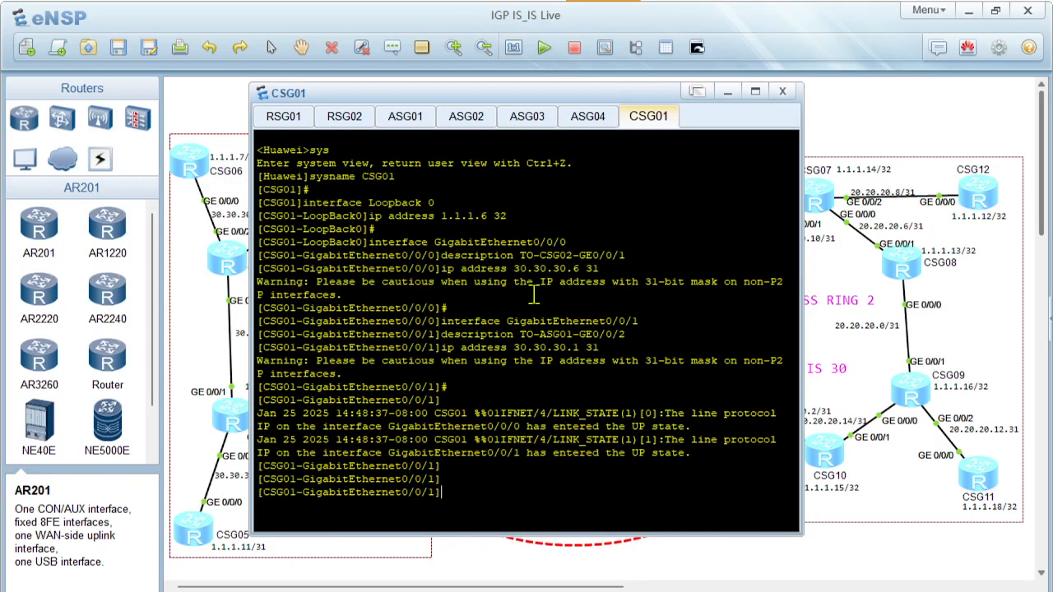
{"action": "type", "text": "quit"}
{"action": "key", "text": "Return"}
{"action": "key", "text": "Return"}
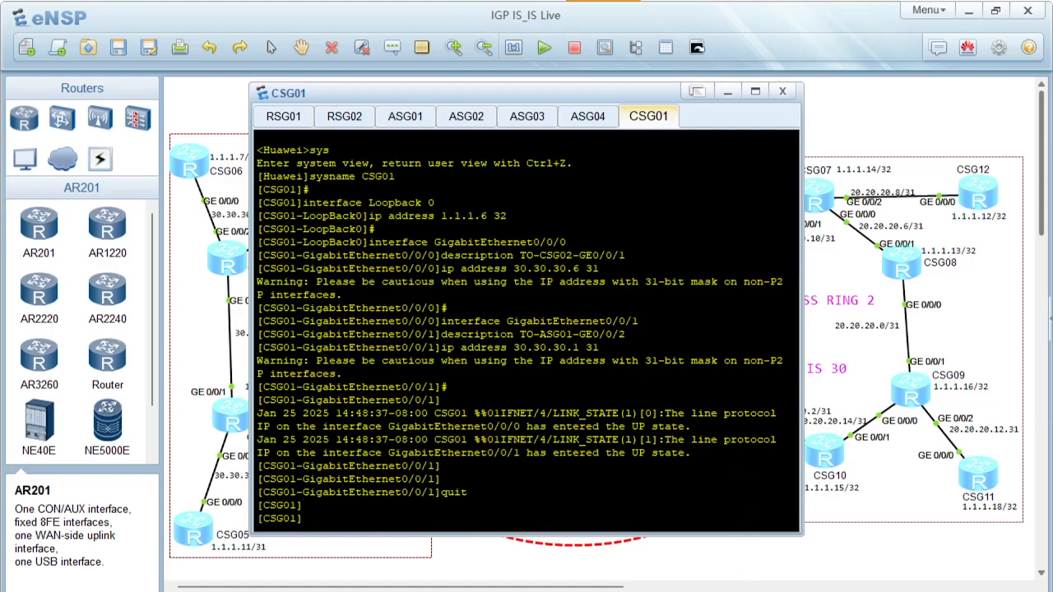
Copy the CSG02 configuration from the PowerPoint slide, paste it into the CSG02 router console in eNSP and quit the interface view
{"action": "key", "text": "alt+Tab"}
{"action": "left_click_drag", "start_coordinate": [335, 346], "coordinate": [306, 182]}
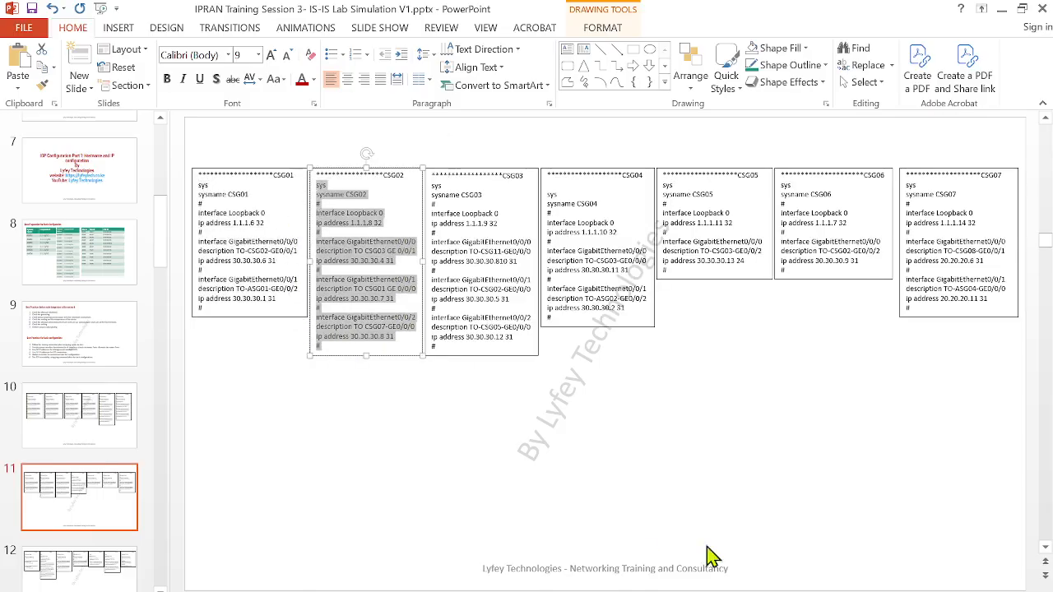
{"action": "mouse_move", "coordinate": [576, 588]}
{"action": "left_click", "coordinate": [576, 536]}
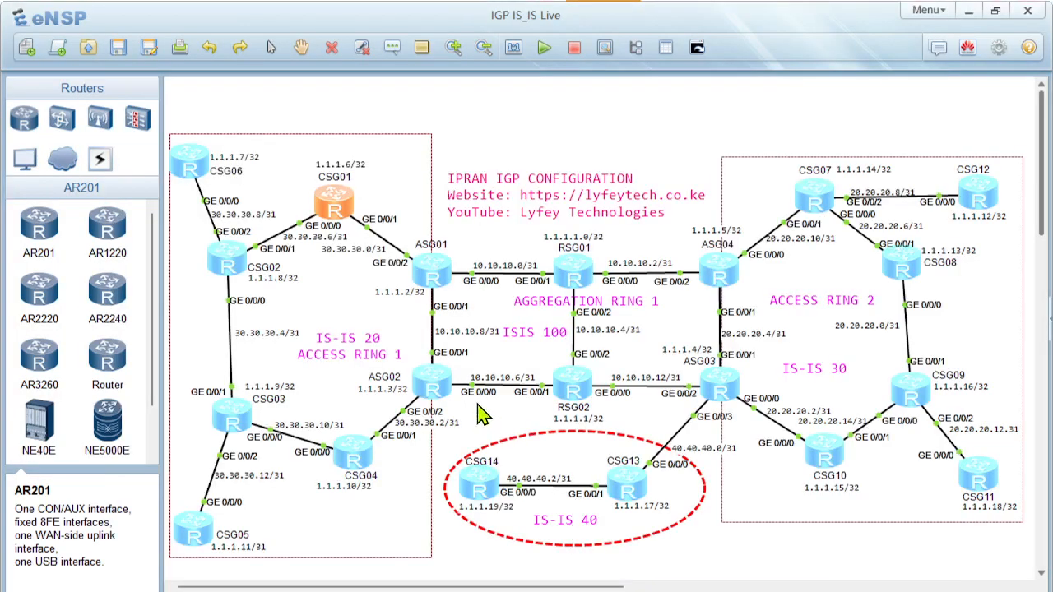
{"action": "double_click", "coordinate": [229, 263]}
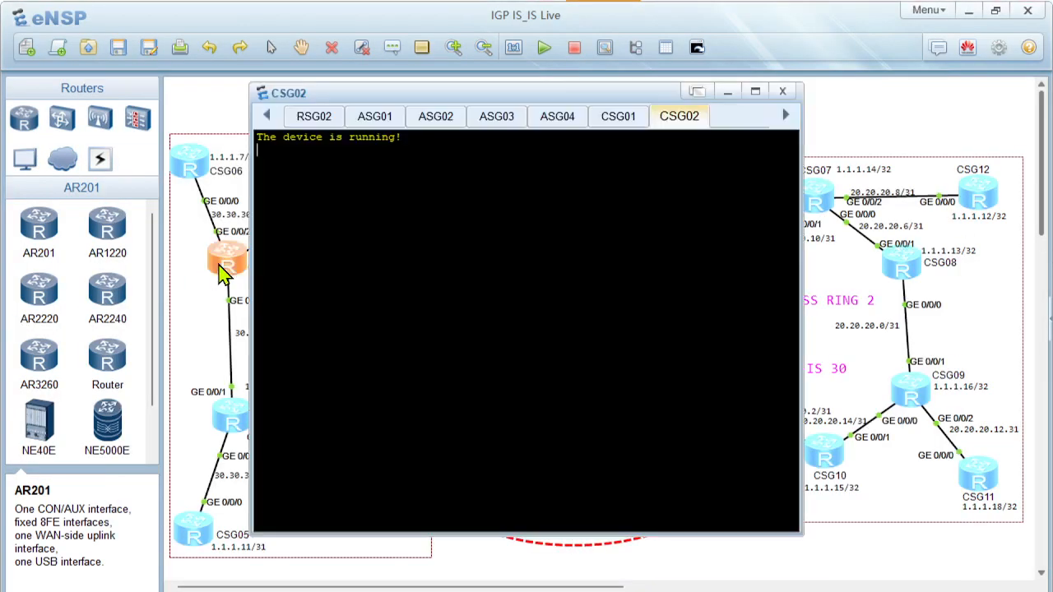
{"action": "right_click", "coordinate": [422, 326]}
{"action": "left_click", "coordinate": [461, 355]}
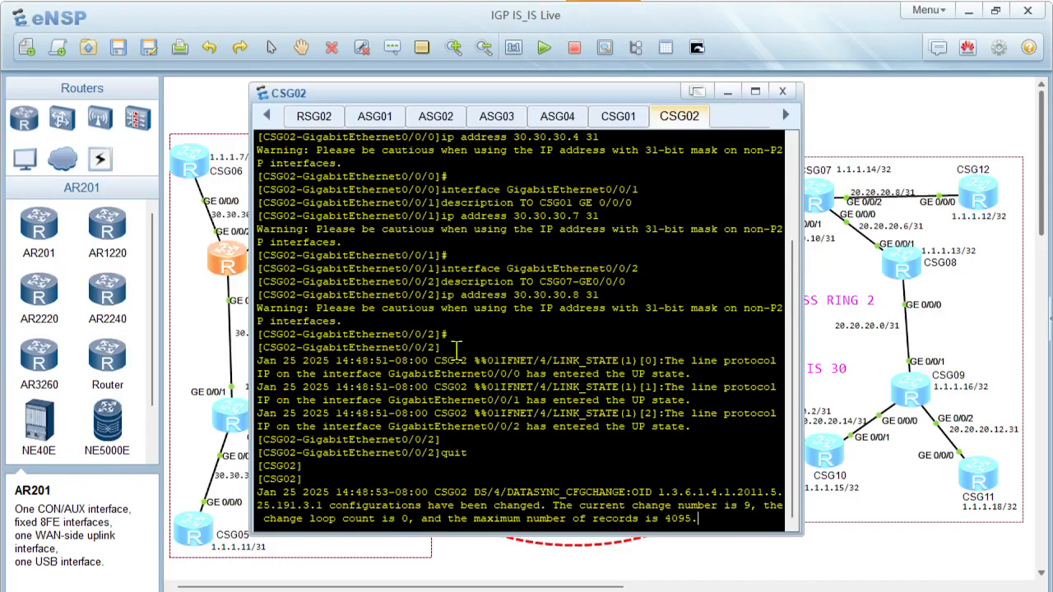
Copy the CSG03 configuration from PowerPoint slide 11, starting at sys, and paste it into the CSG03 router console in eNSP
{"action": "key", "text": "alt+Tab"}
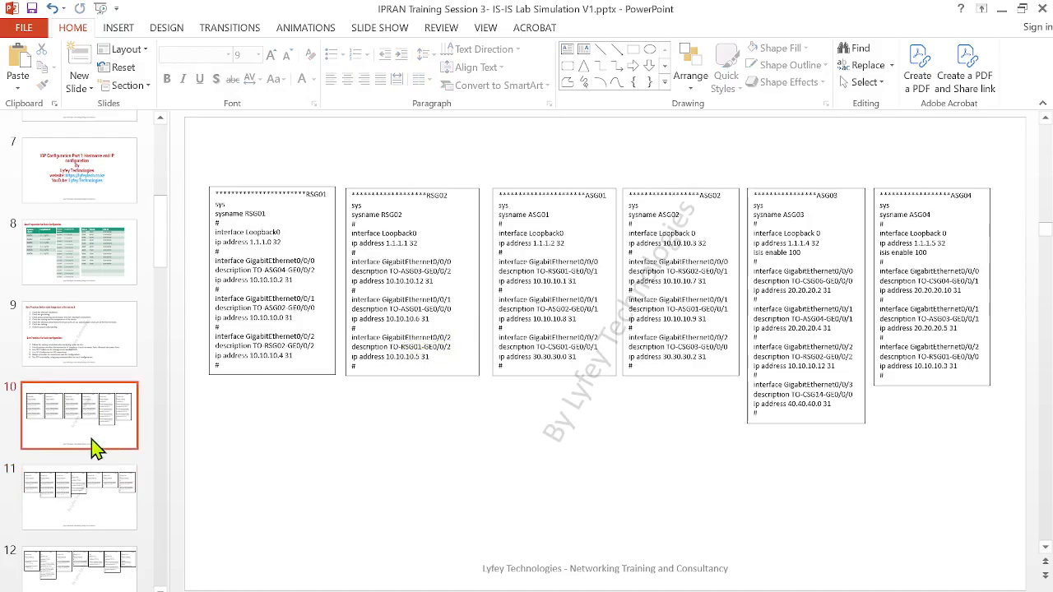
{"action": "left_click", "coordinate": [74, 493]}
{"action": "left_click_drag", "start_coordinate": [447, 346], "coordinate": [428, 191]}
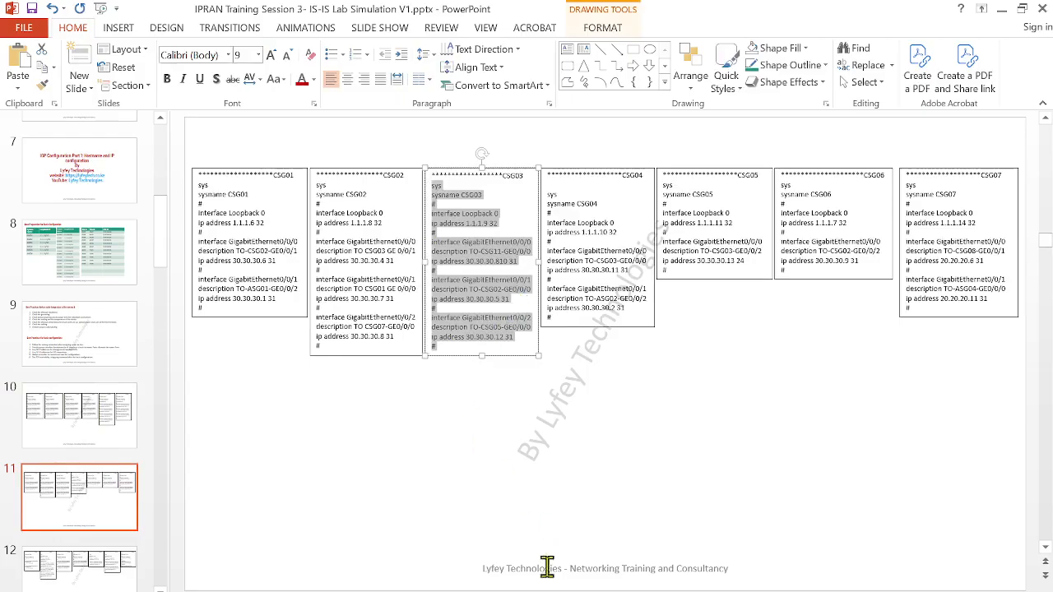
{"action": "mouse_move", "coordinate": [619, 584]}
{"action": "left_click", "coordinate": [593, 553]}
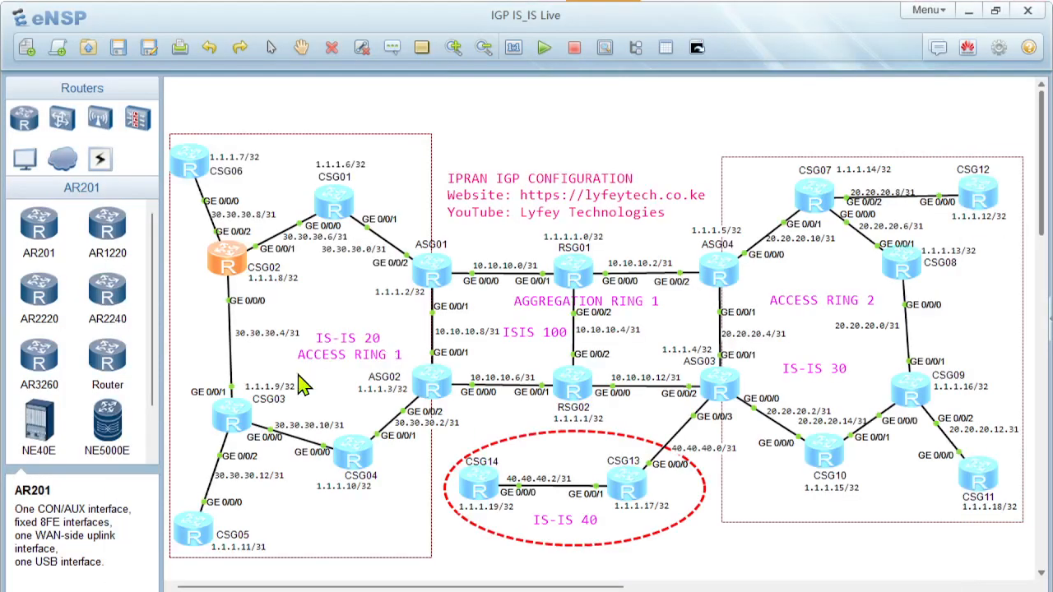
{"action": "double_click", "coordinate": [234, 428]}
{"action": "right_click", "coordinate": [417, 355]}
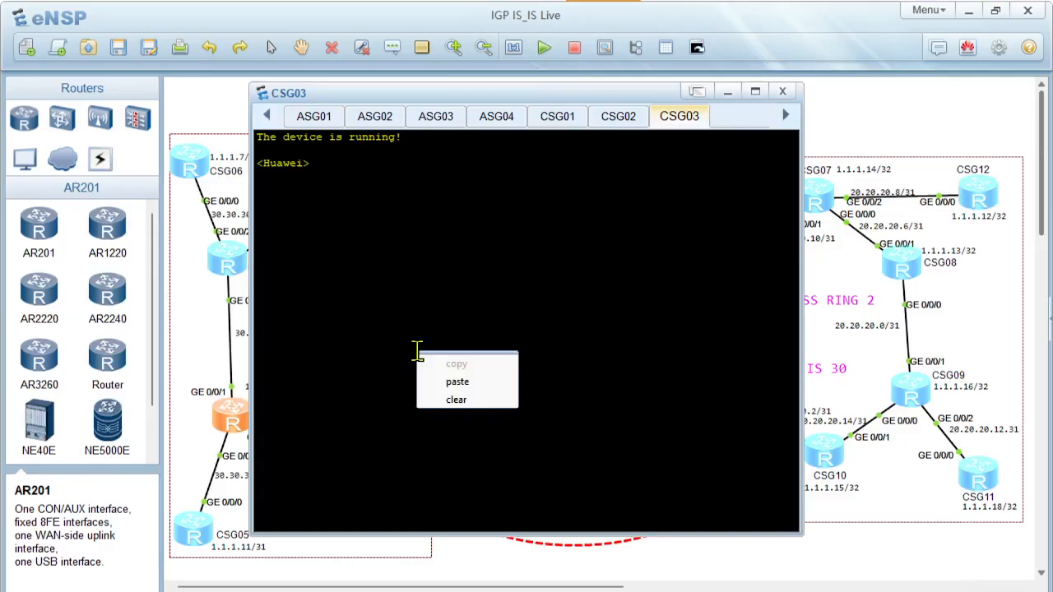
{"action": "left_click", "coordinate": [461, 382]}
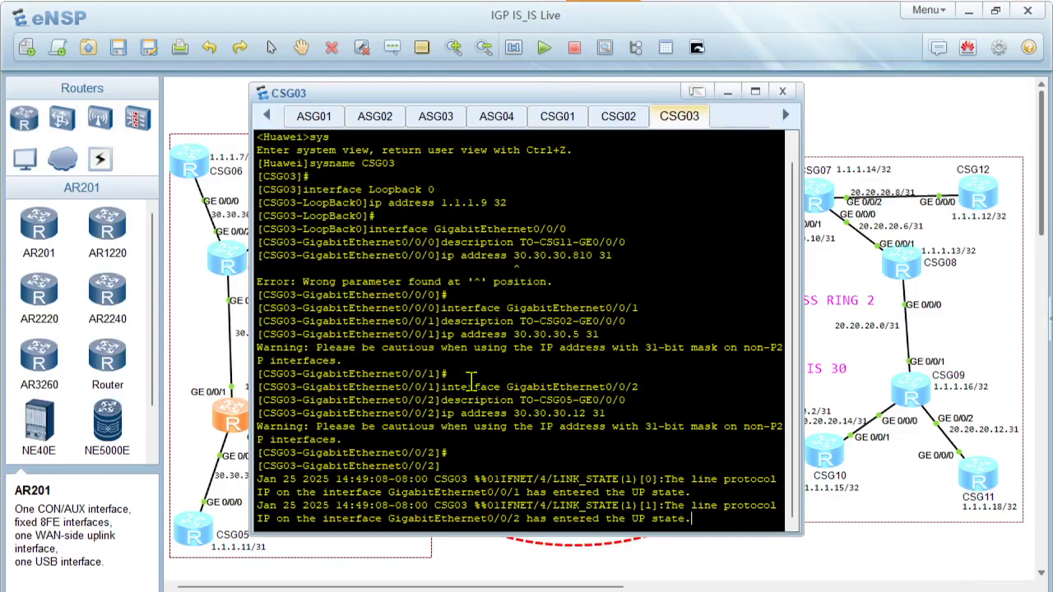
Finish the pasted configuration in the CSG03 console and quit the GigabitEthernet0/0/2 interface view
{"action": "key", "text": "Return"}
{"action": "key", "text": "Return"}
{"action": "type", "text": "quit"}
{"action": "key", "text": "Return"}
{"action": "key", "text": "Return"}
{"action": "key", "text": "Return"}
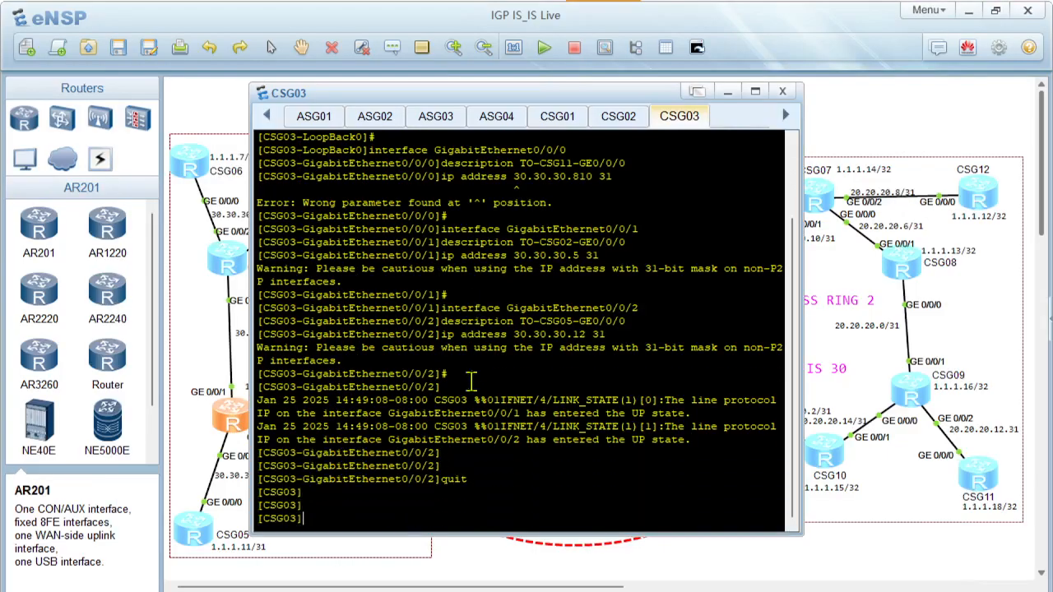
Copy the CSG04 configuration from the PowerPoint slide, starting at sys, and paste it into the CSG04 router console in eNSP
{"action": "mouse_move", "coordinate": [691, 588]}
{"action": "left_click", "coordinate": [691, 534]}
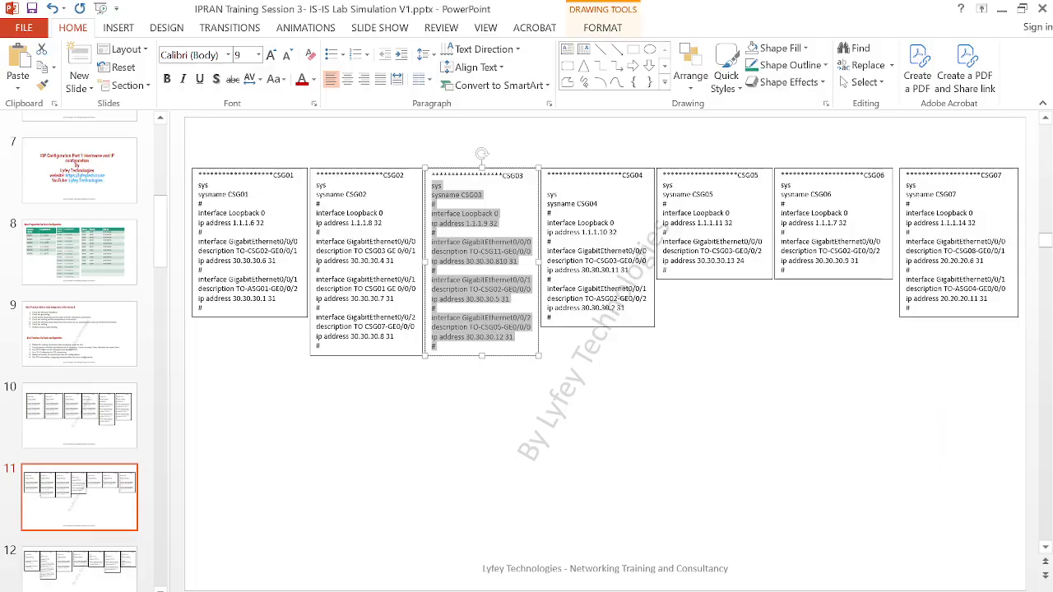
{"action": "left_click_drag", "start_coordinate": [563, 320], "coordinate": [547, 194]}
{"action": "key", "text": "ctrl+c"}
{"action": "mouse_move", "coordinate": [626, 586]}
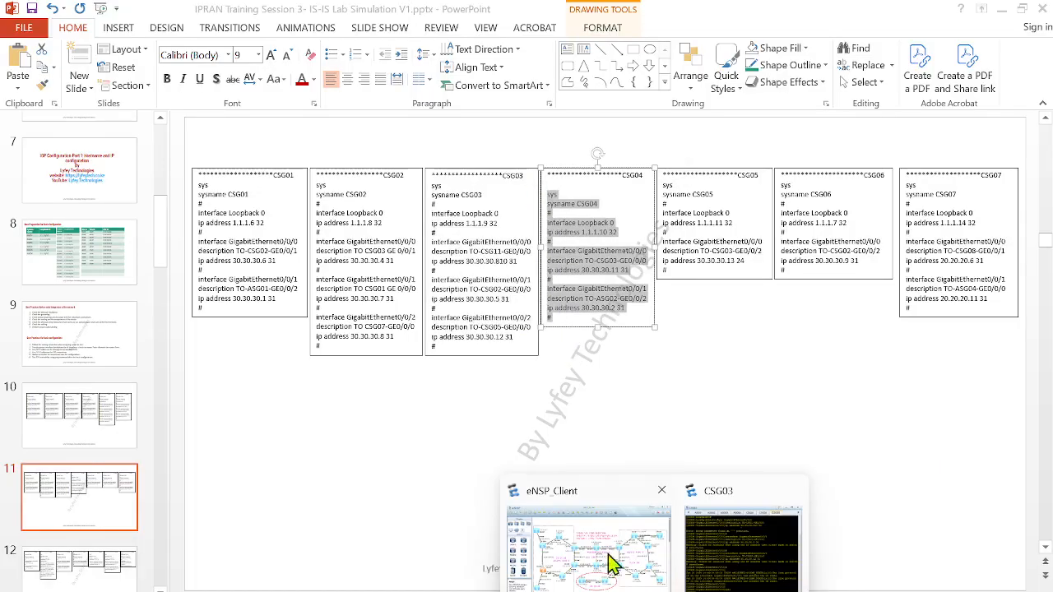
{"action": "left_click", "coordinate": [606, 559]}
{"action": "double_click", "coordinate": [355, 462]}
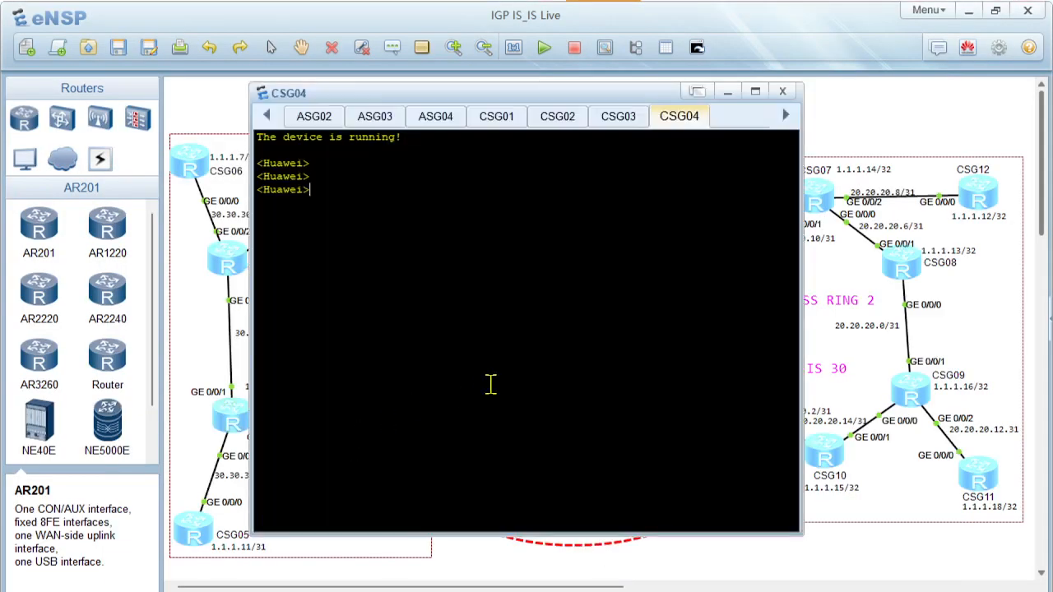
{"action": "right_click", "coordinate": [472, 347]}
{"action": "left_click", "coordinate": [513, 371]}
{"action": "key", "text": "Return"}
{"action": "key", "text": "Return"}
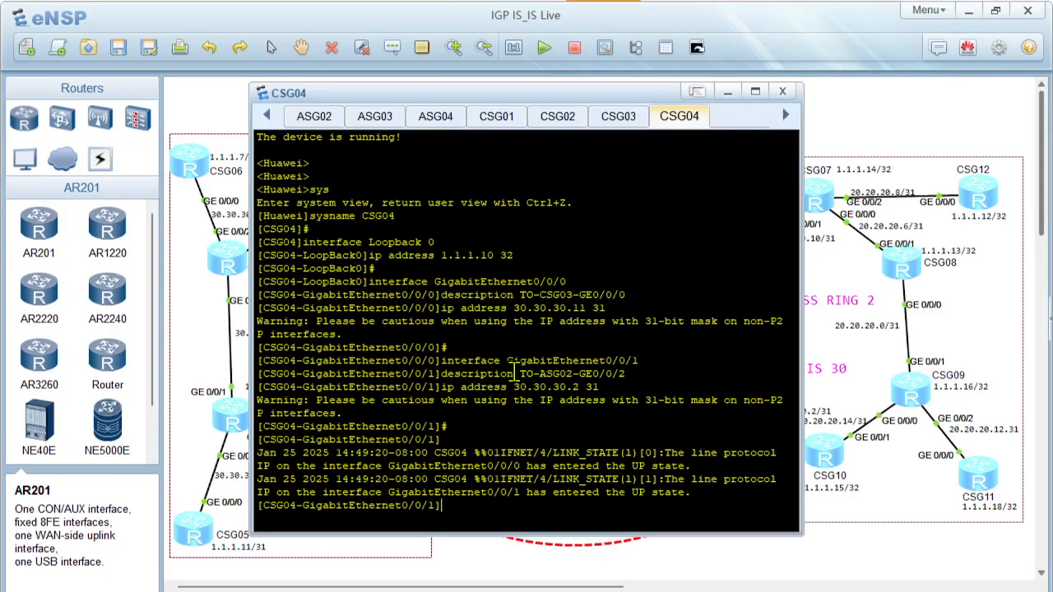
Quit the GigabitEthernet0/0/1 interface view in the CSG04 console
{"action": "type", "text": "quit"}
{"action": "key", "text": "Return"}
{"action": "key", "text": "Return"}
{"action": "key", "text": "Return"}
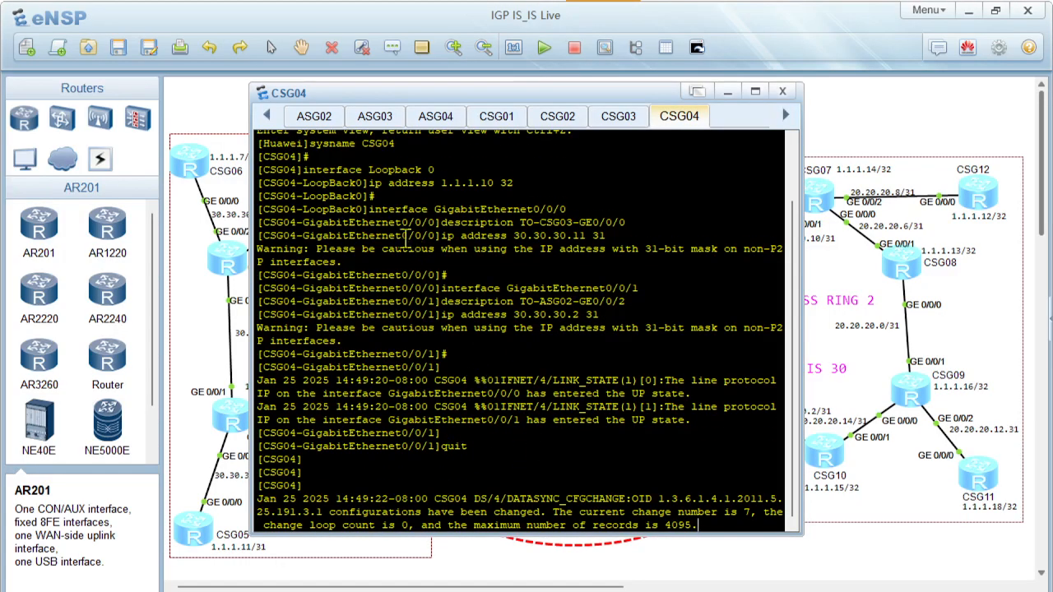
Review the GigabitEthernet0/0/0 and GigabitEthernet0/0/1 commands and log output in the CSG04 console
{"action": "left_click_drag", "start_coordinate": [374, 210], "coordinate": [651, 458]}
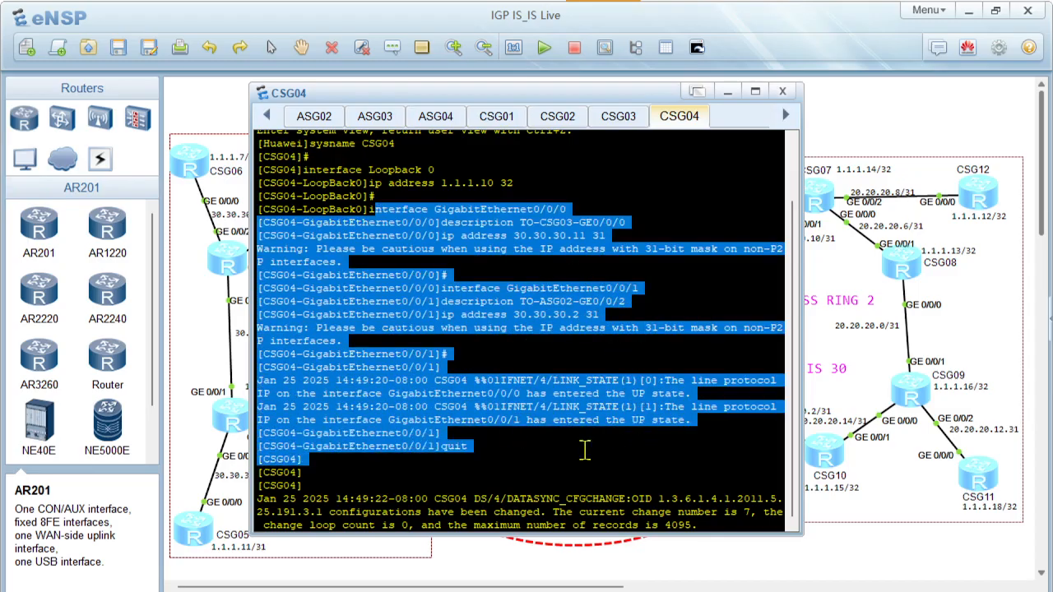
{"action": "left_click", "coordinate": [507, 454]}
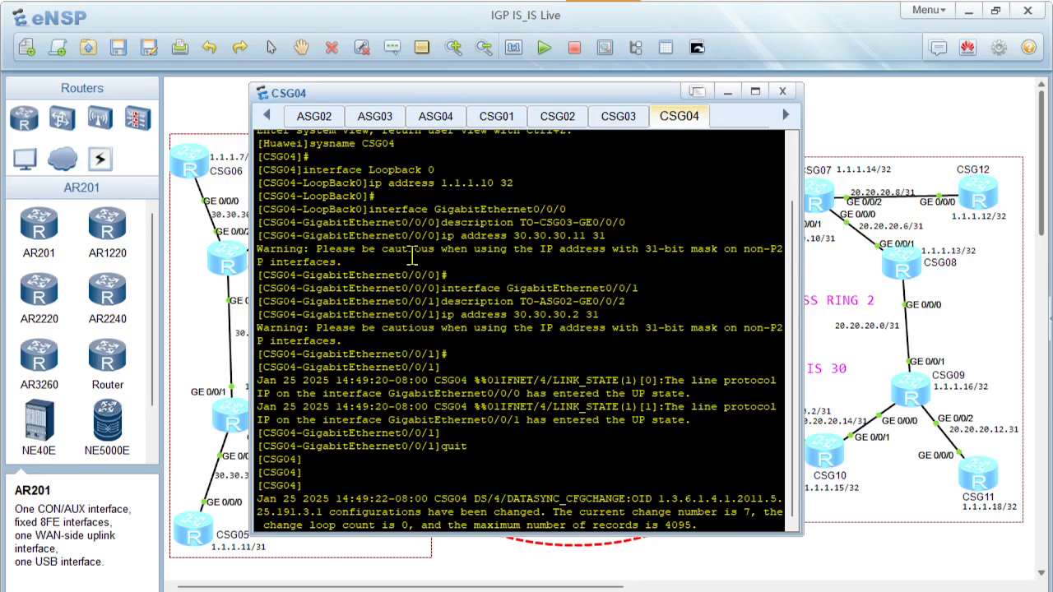
{"action": "left_click_drag", "start_coordinate": [381, 228], "coordinate": [613, 393]}
{"action": "left_click", "coordinate": [566, 333]}
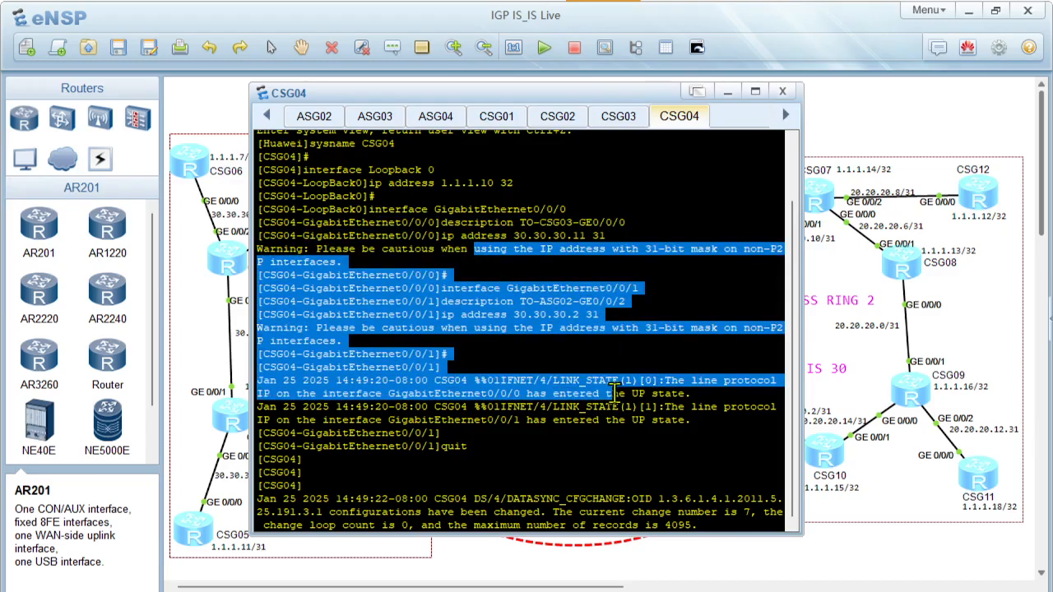
{"action": "left_click", "coordinate": [535, 422]}
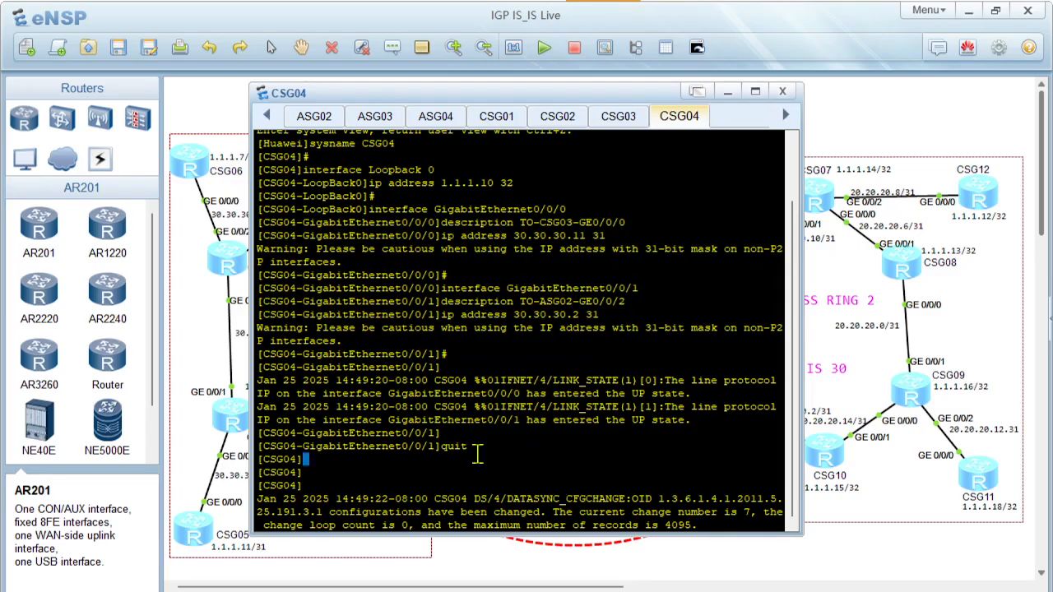
{"action": "left_click_drag", "start_coordinate": [477, 454], "coordinate": [255, 283]}
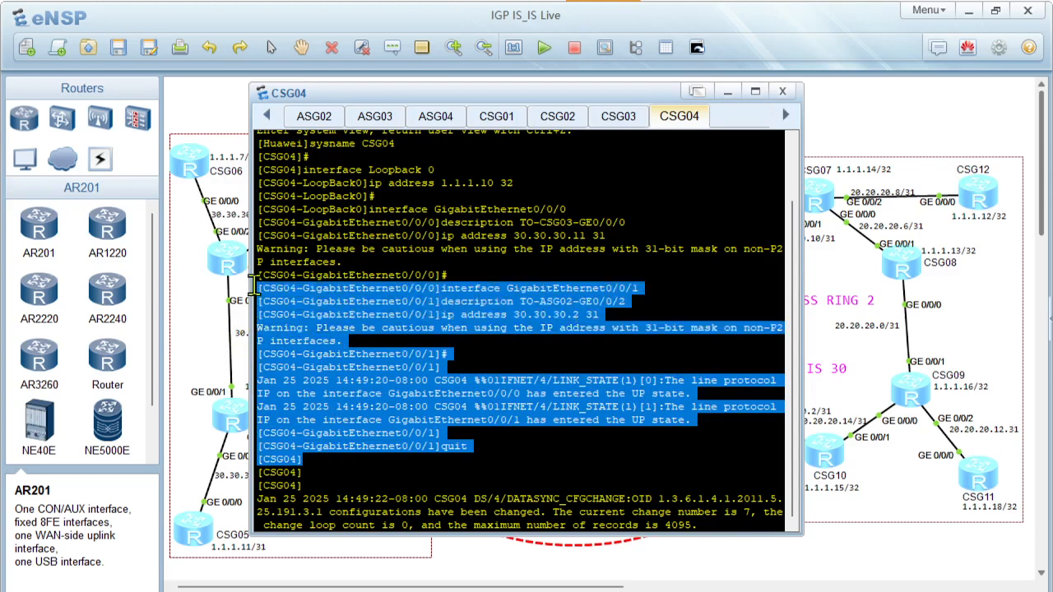
{"action": "left_click", "coordinate": [563, 366]}
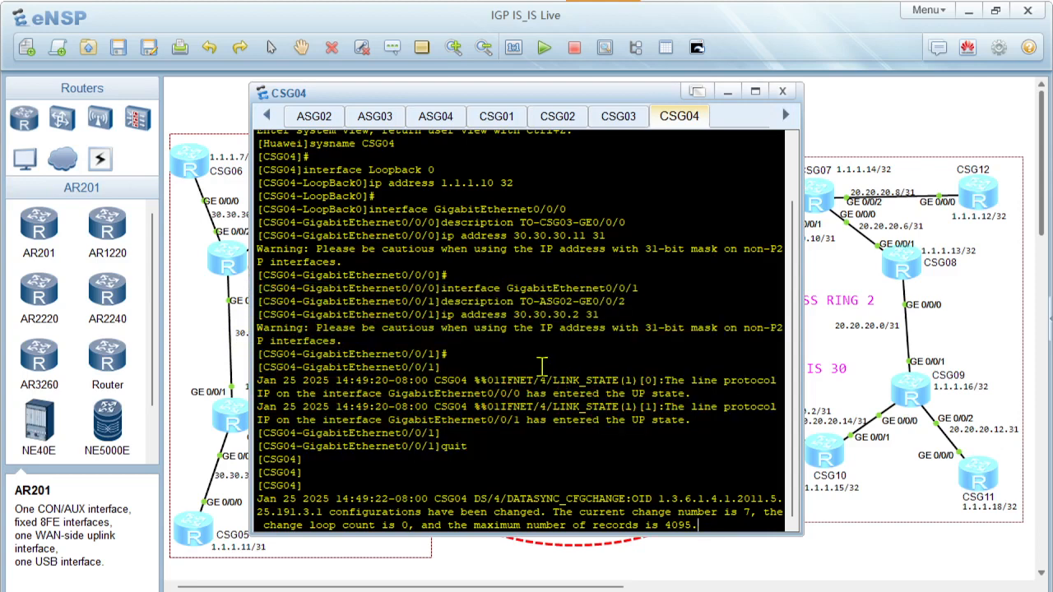
{"action": "scroll", "coordinate": [520, 359], "scroll_direction": "up", "scroll_amount": 2}
{"action": "scroll", "coordinate": [520, 365], "scroll_direction": "down", "scroll_amount": 2}
Copy the CSG05 configuration from the PowerPoint slide, paste it into the CSG05 router console in eNSP and quit the interface view
{"action": "mouse_move", "coordinate": [691, 591]}
{"action": "left_click", "coordinate": [630, 498]}
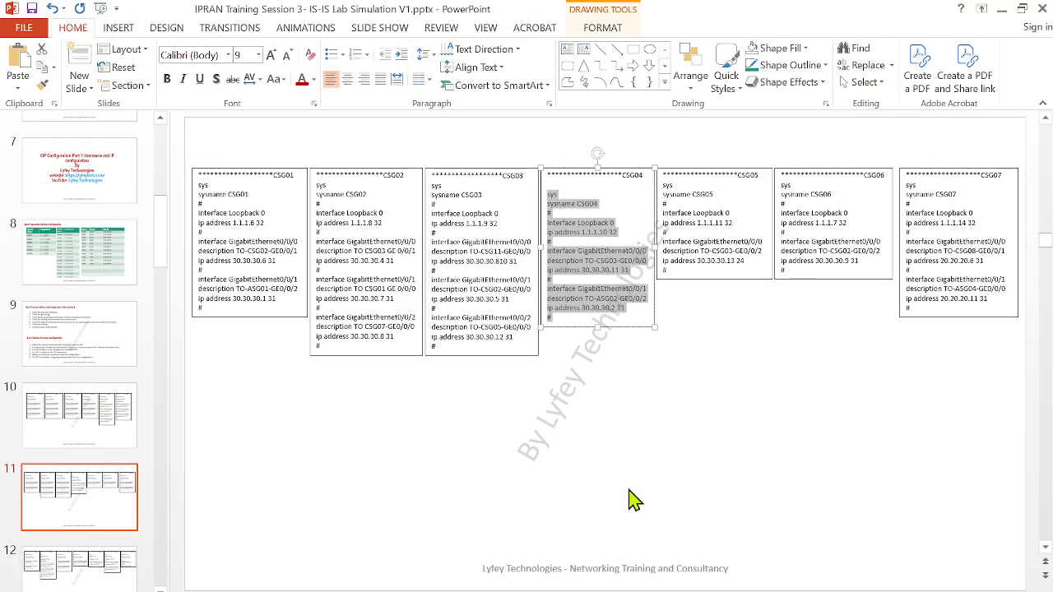
{"action": "left_click_drag", "start_coordinate": [672, 270], "coordinate": [646, 184]}
{"action": "key", "text": "ctrl+c"}
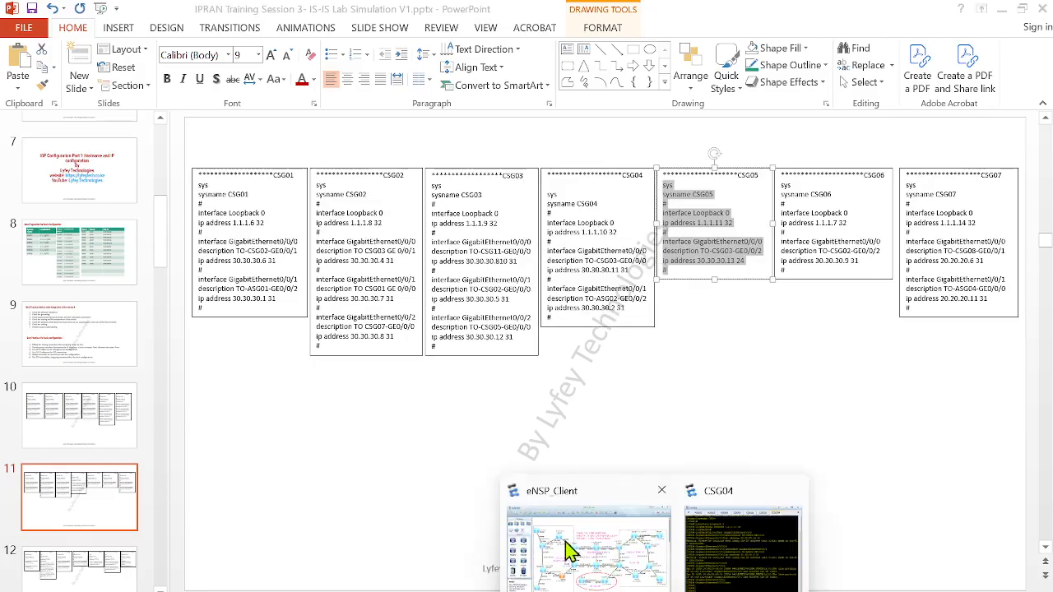
{"action": "left_click", "coordinate": [567, 549]}
{"action": "double_click", "coordinate": [216, 530]}
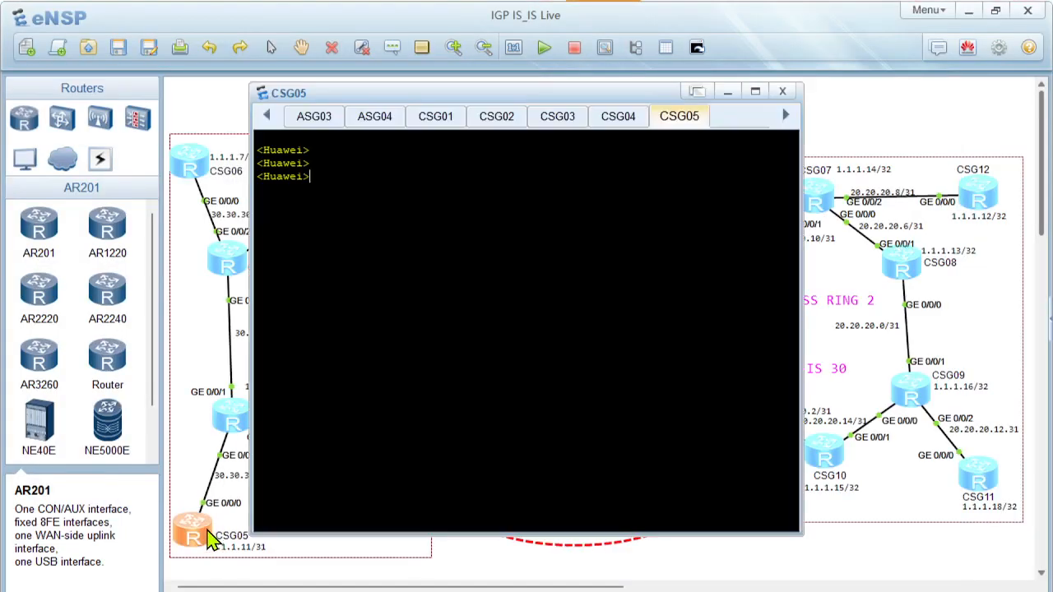
{"action": "right_click", "coordinate": [340, 393]}
{"action": "left_click", "coordinate": [380, 422]}
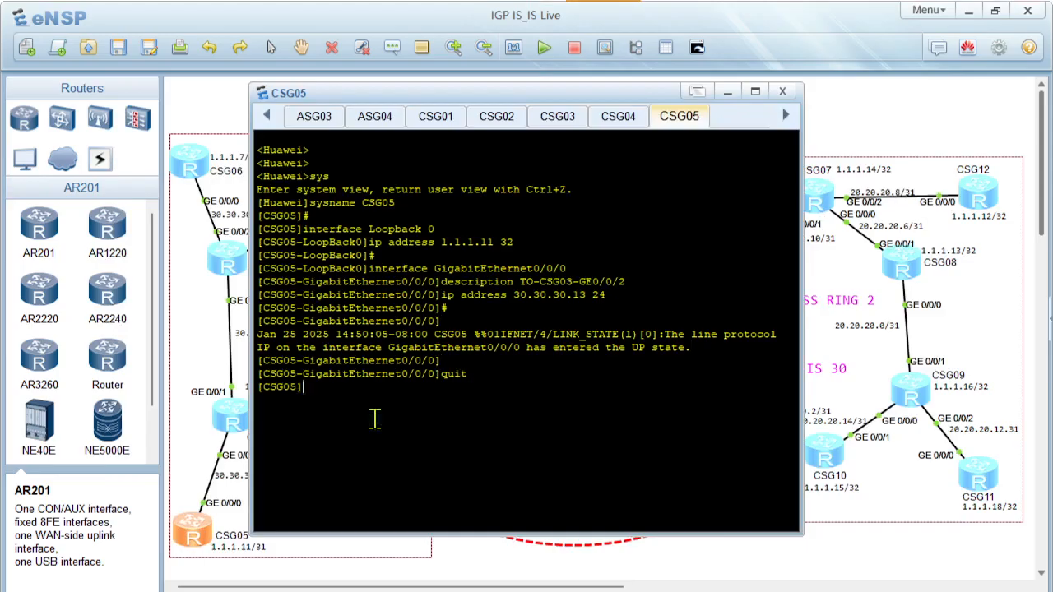
{"action": "key", "text": "Return"}
{"action": "key", "text": "Return"}
Copy the CSG06 configuration from the PowerPoint slide, starting at sys, and open the CSG06 router console in eNSP
{"action": "mouse_move", "coordinate": [691, 590]}
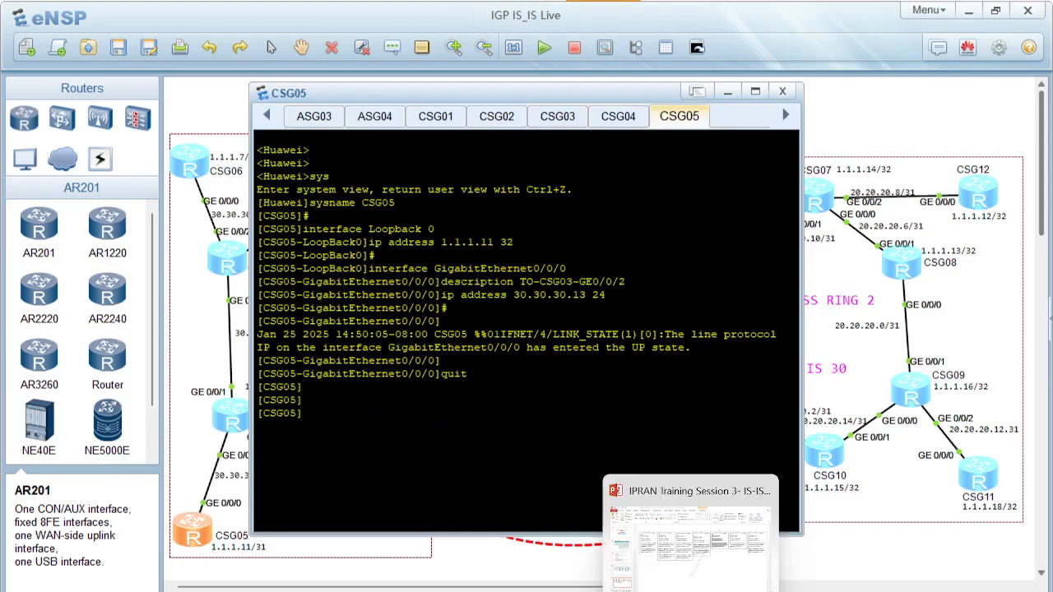
{"action": "left_click", "coordinate": [691, 534]}
{"action": "left_click", "coordinate": [783, 267]}
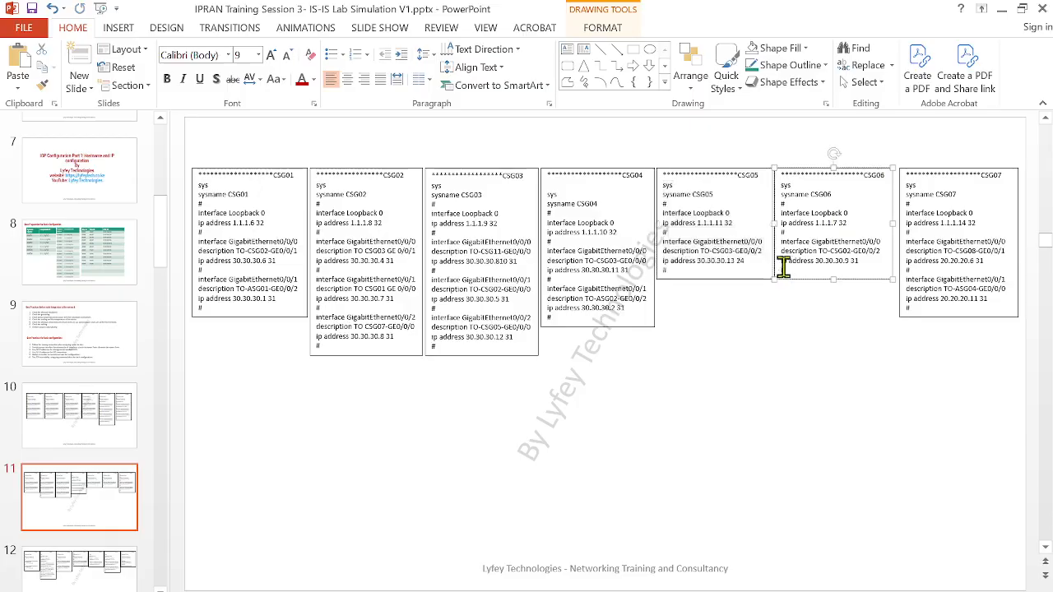
{"action": "left_click_drag", "start_coordinate": [783, 267], "coordinate": [768, 179]}
{"action": "key", "text": "ctrl+c"}
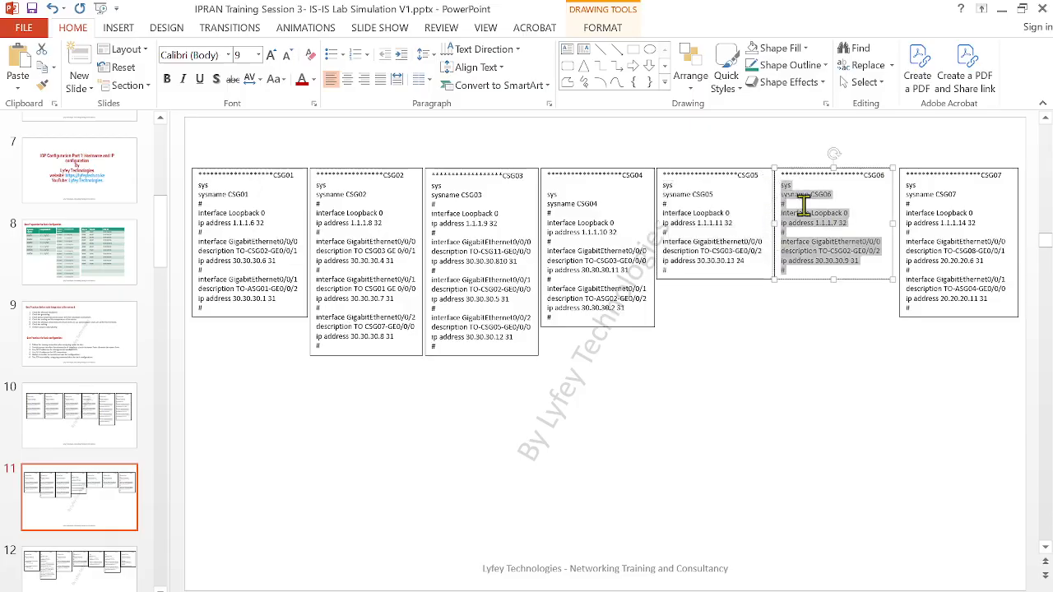
{"action": "mouse_move", "coordinate": [691, 591]}
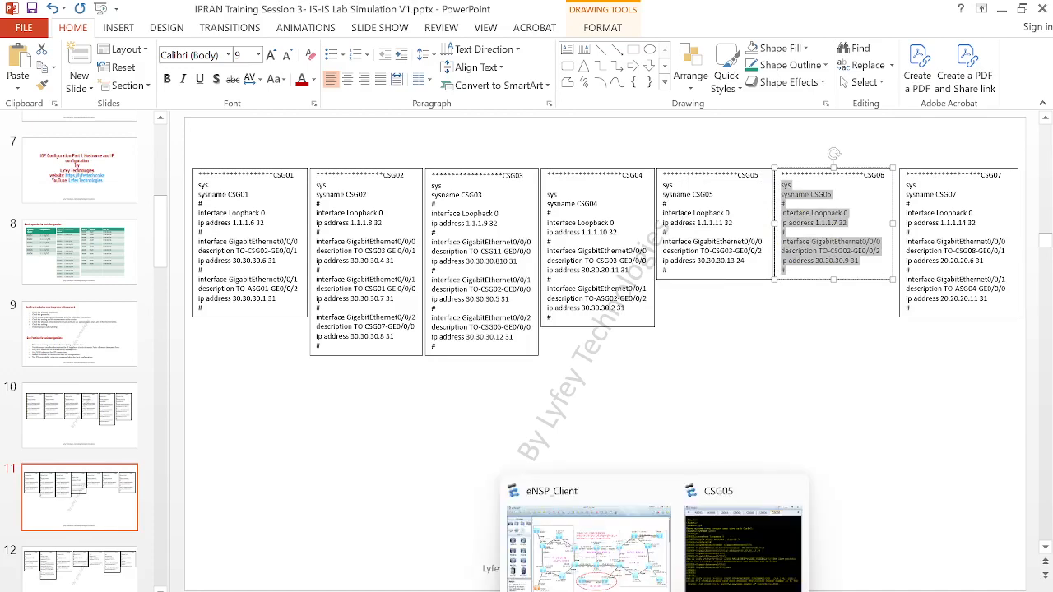
{"action": "left_click", "coordinate": [630, 584]}
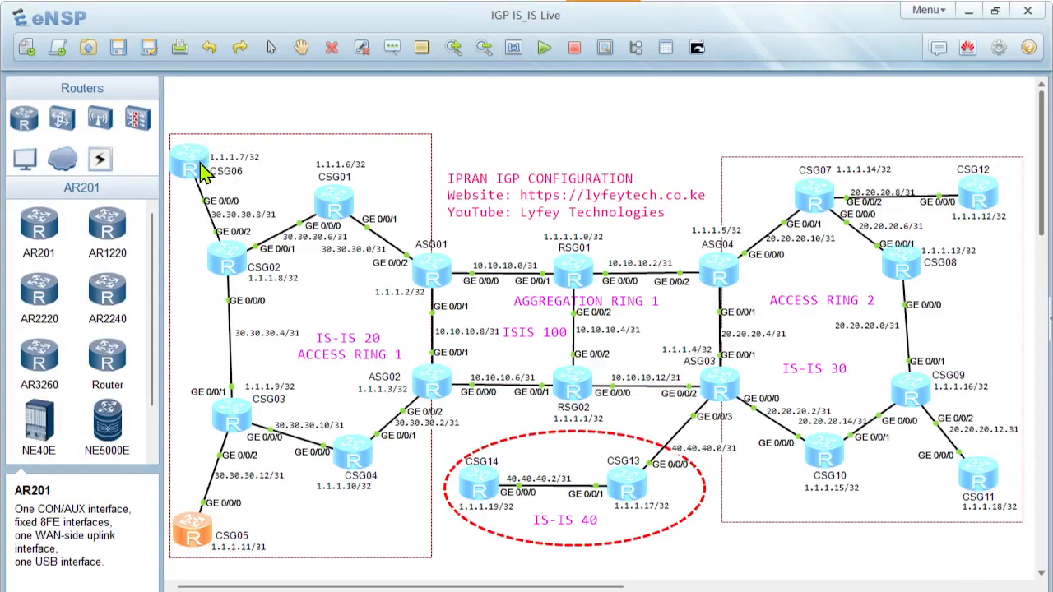
{"action": "left_click", "coordinate": [188, 180]}
{"action": "double_click", "coordinate": [188, 179]}
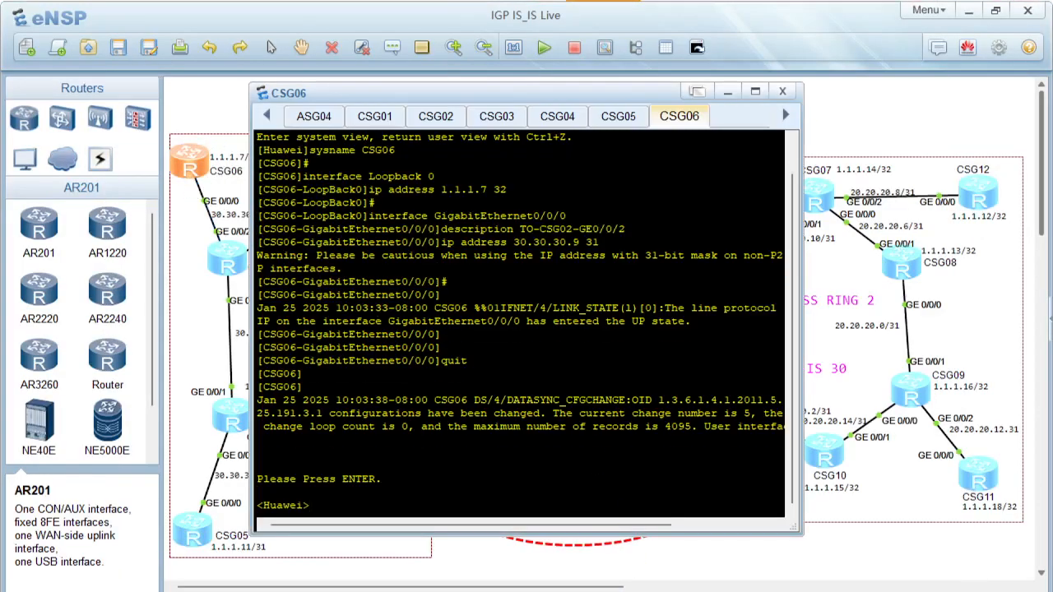
{"action": "left_click", "coordinate": [630, 582]}
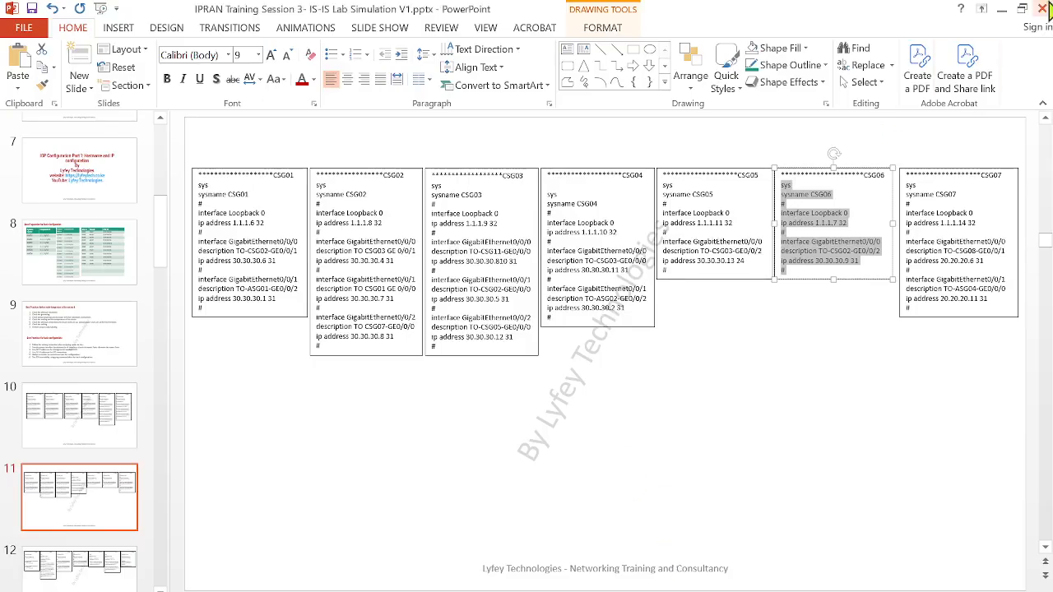
{"action": "left_click", "coordinate": [1001, 8]}
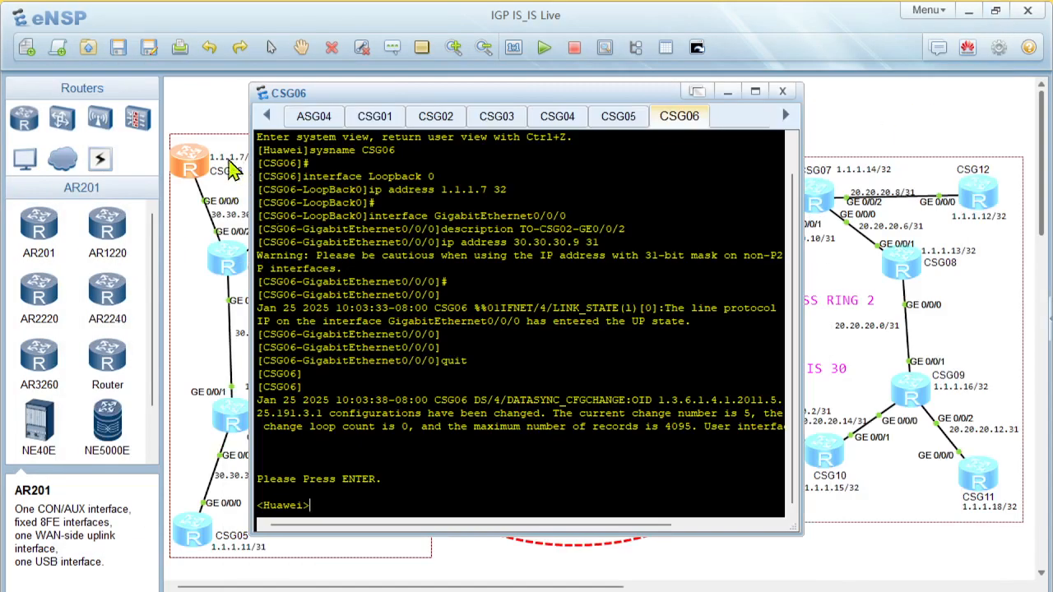
Clear the old output in the CSG06 console and paste the copied CSG06 configuration at the prompt
{"action": "right_click", "coordinate": [441, 428]}
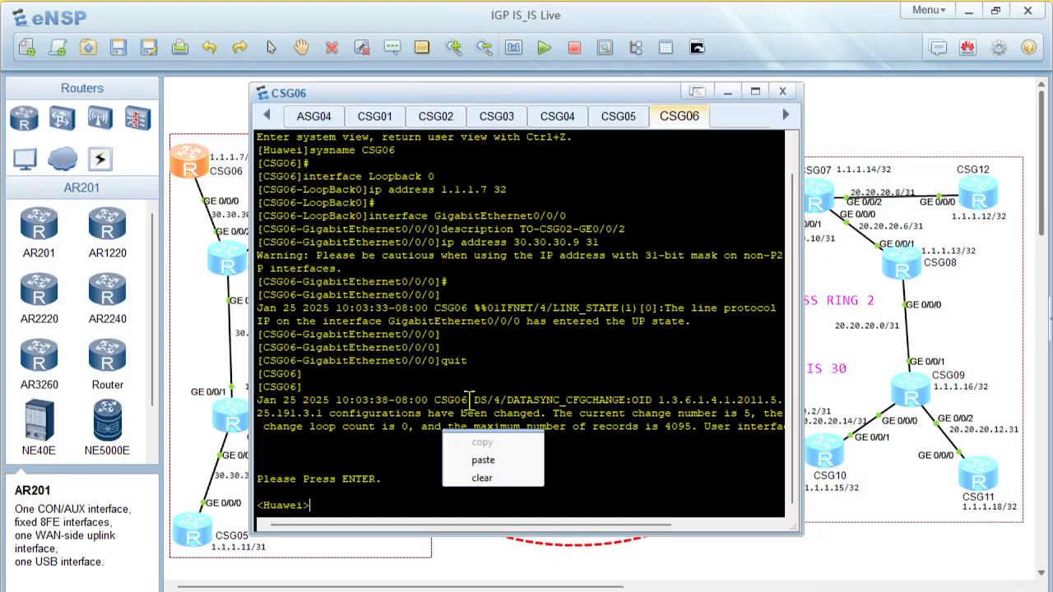
{"action": "left_click", "coordinate": [484, 474]}
{"action": "key", "text": "Return"}
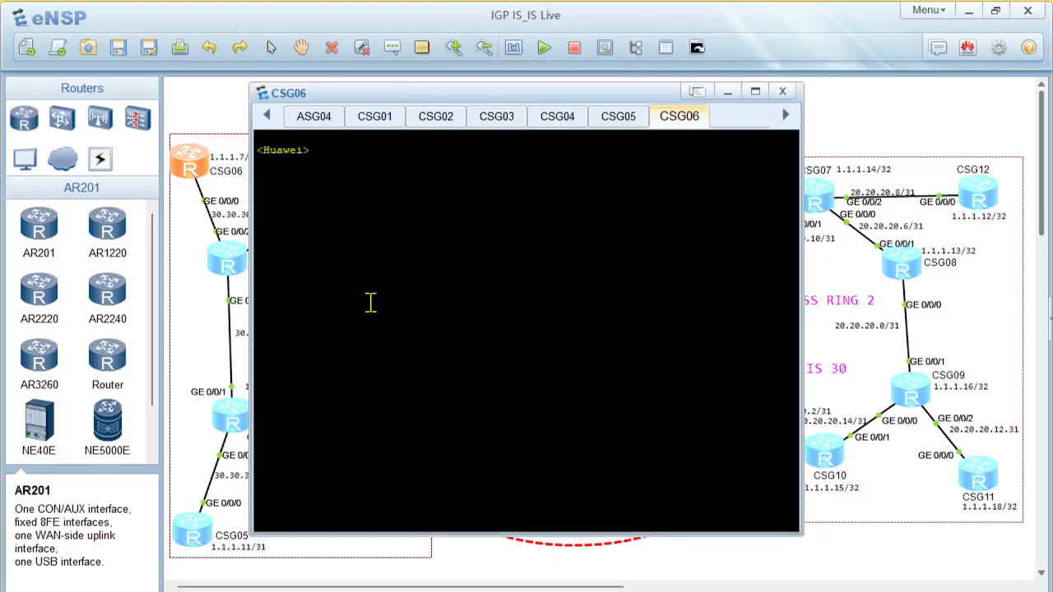
{"action": "right_click", "coordinate": [370, 302]}
{"action": "left_click", "coordinate": [423, 339]}
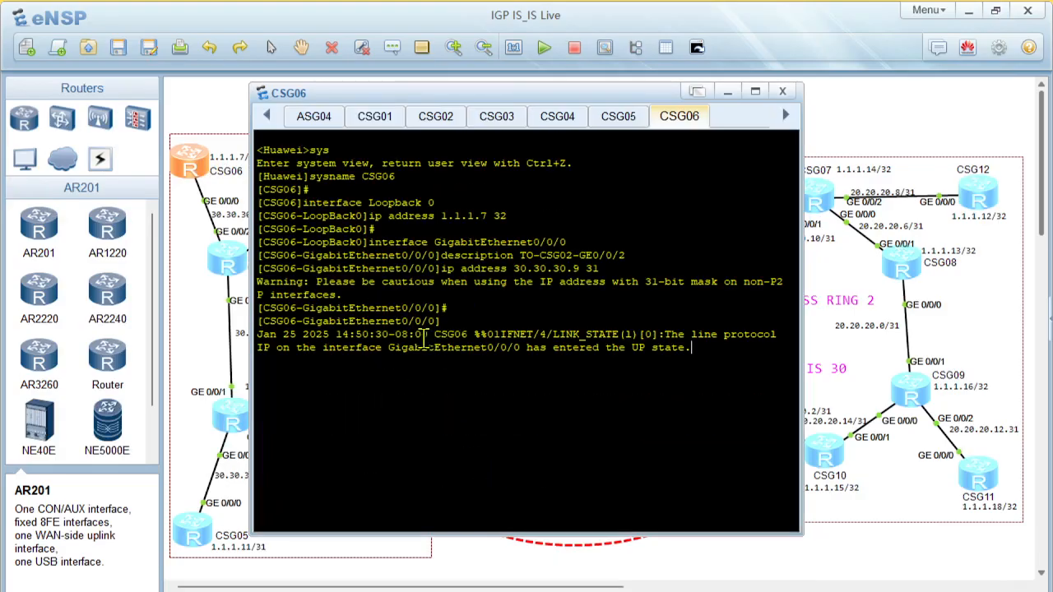
Quit the GigabitEthernet0/0/0 interface view in the CSG06 console
{"action": "key", "text": "Return"}
{"action": "key", "text": "Return"}
{"action": "key", "text": "Return"}
{"action": "type", "text": "quit"}
{"action": "key", "text": "Return"}
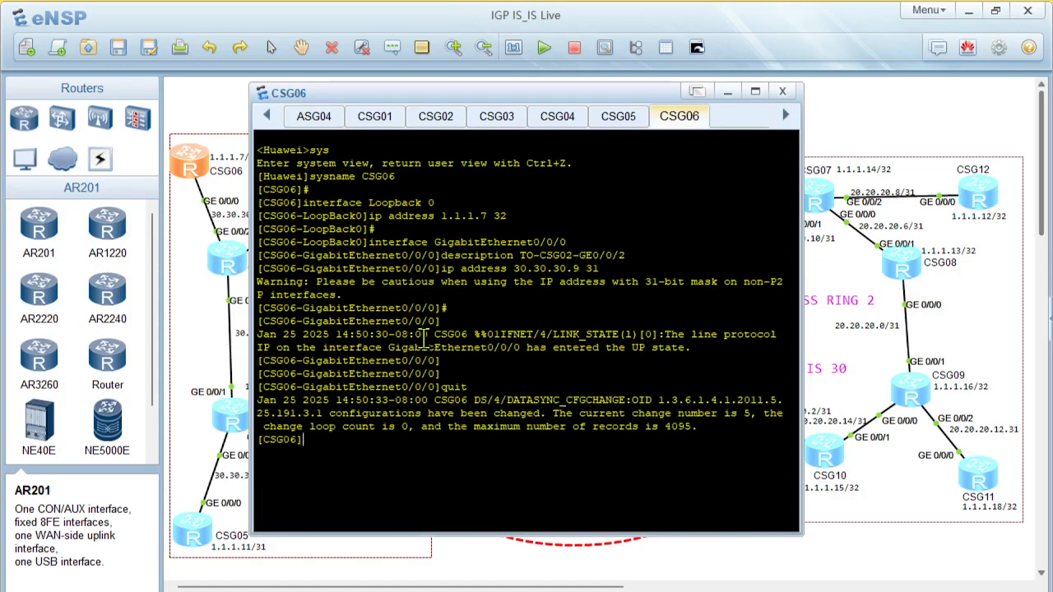
{"action": "key", "text": "Return"}
{"action": "key", "text": "Return"}
Copy the CSG07 configuration from the PowerPoint slide, paste it into the CSG07 router console in eNSP and quit the interface view
{"action": "key", "text": "alt+Tab"}
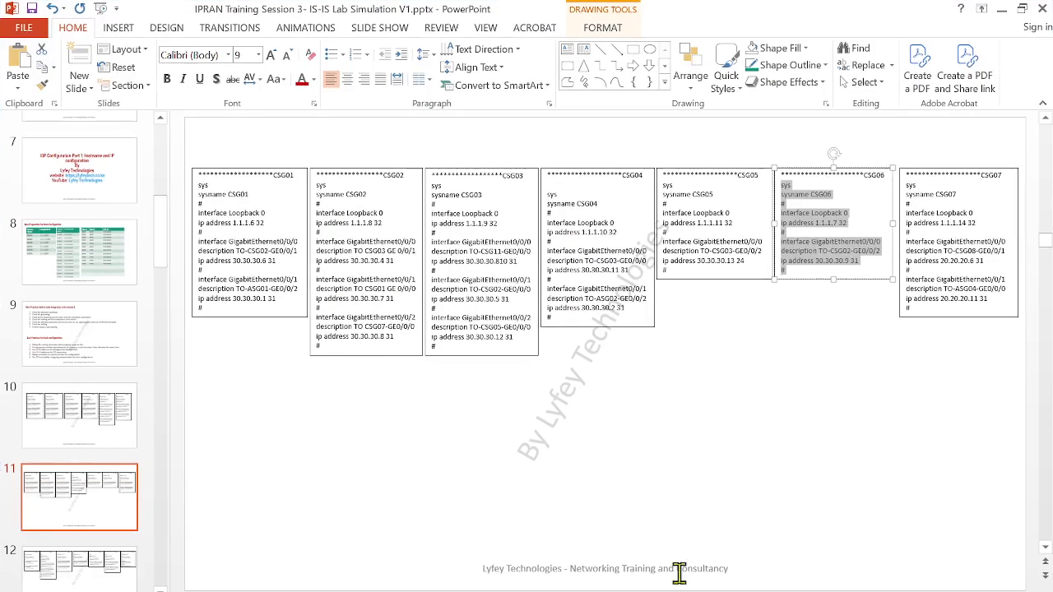
{"action": "left_click", "coordinate": [905, 300]}
{"action": "left_click_drag", "start_coordinate": [905, 300], "coordinate": [896, 189]}
{"action": "key", "text": "ctrl+c"}
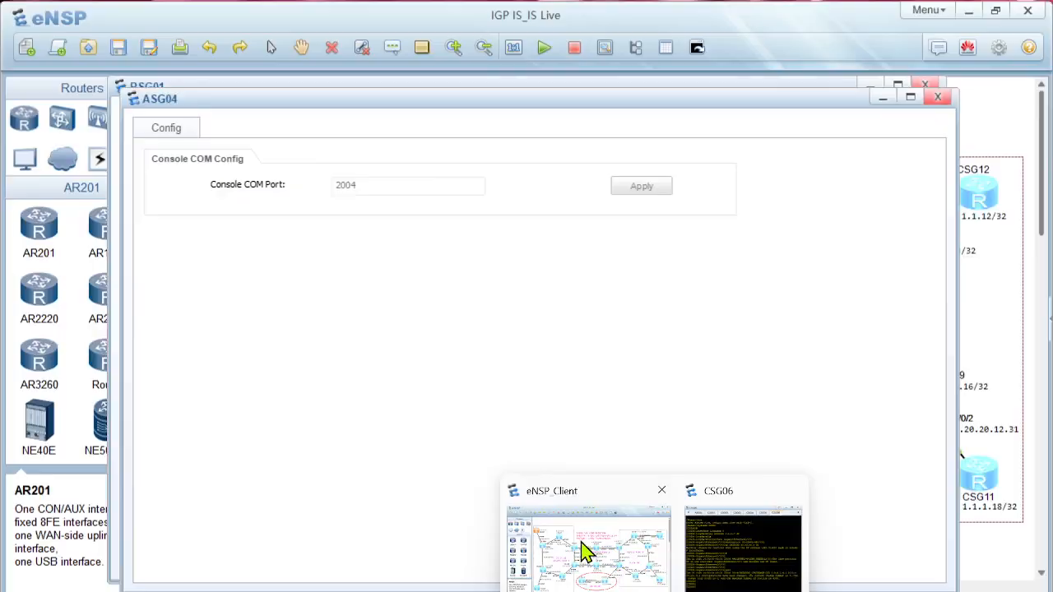
{"action": "left_click", "coordinate": [585, 549]}
{"action": "double_click", "coordinate": [816, 198]}
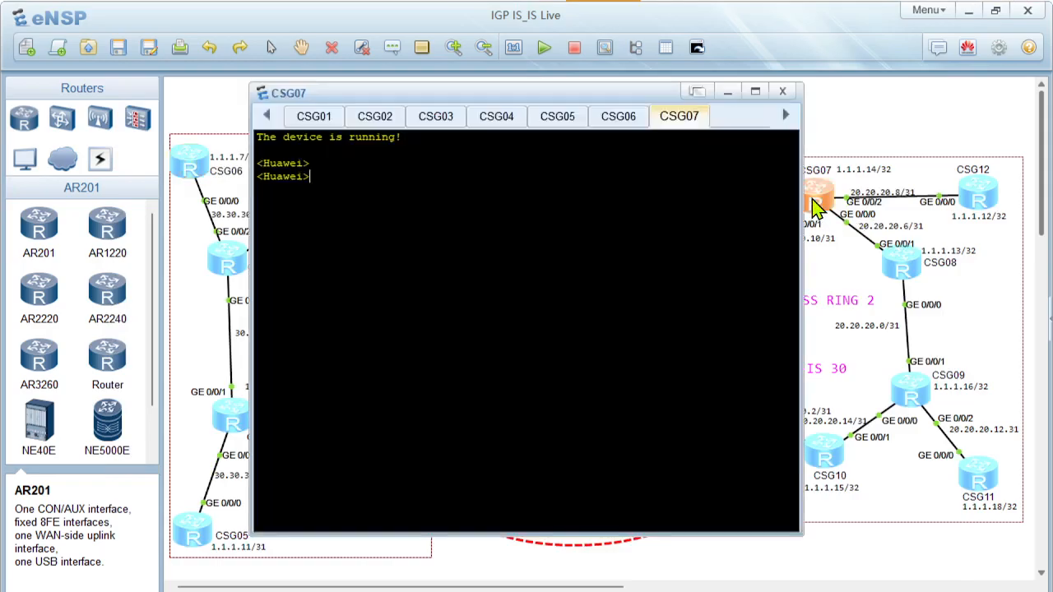
{"action": "key", "text": "Return"}
{"action": "key", "text": "Return"}
{"action": "right_click", "coordinate": [510, 274]}
{"action": "left_click", "coordinate": [509, 281]}
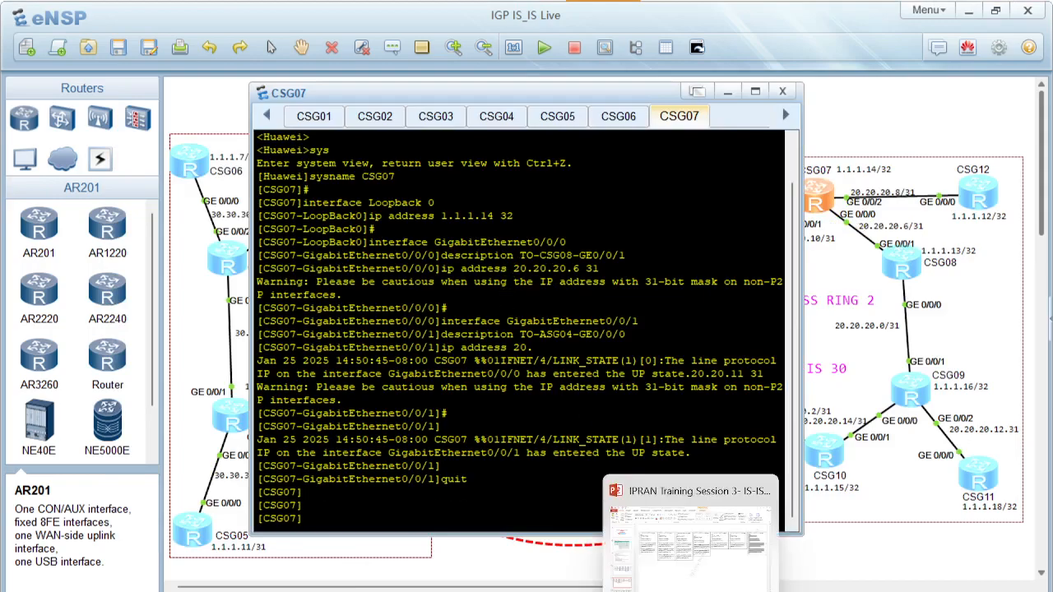
Go to slide 12 in PowerPoint and select the CSG08 configuration text from sys through the final #
{"action": "left_click", "coordinate": [691, 591]}
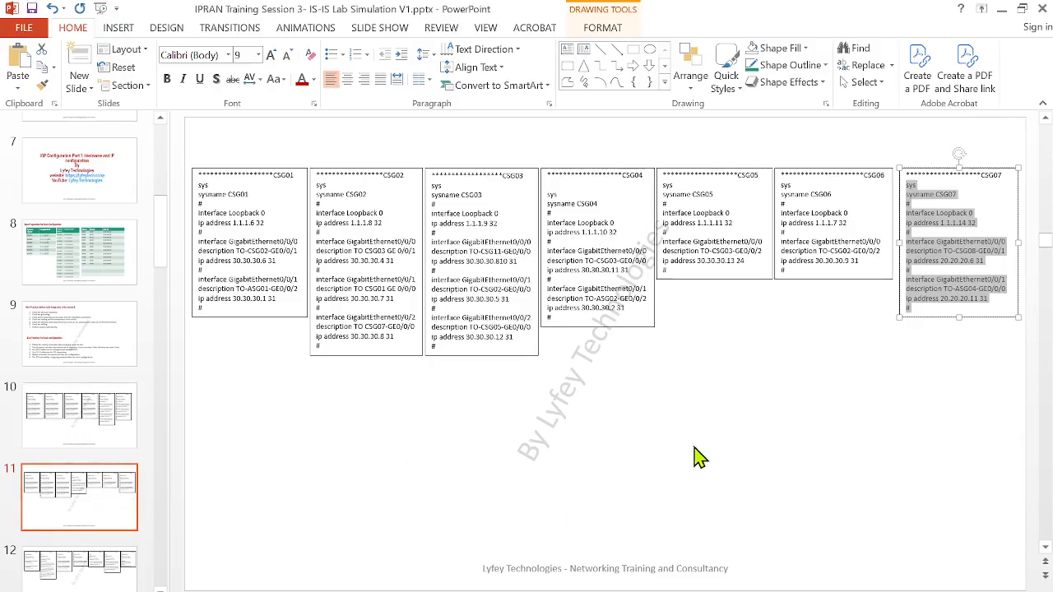
{"action": "scroll", "coordinate": [47, 494], "scroll_direction": "down", "scroll_amount": 1}
{"action": "left_click", "coordinate": [77, 512]}
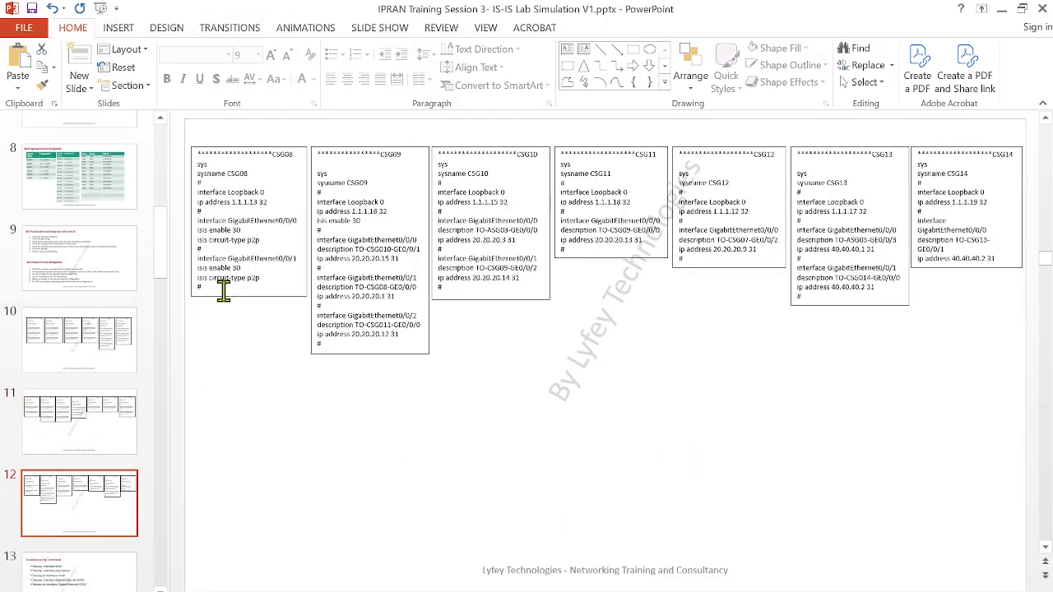
{"action": "mouse_move", "coordinate": [220, 282]}
{"action": "left_mouse_down"}
{"action": "mouse_move", "coordinate": [173, 188]}
{"action": "mouse_move", "coordinate": [176, 162]}
{"action": "left_mouse_up"}
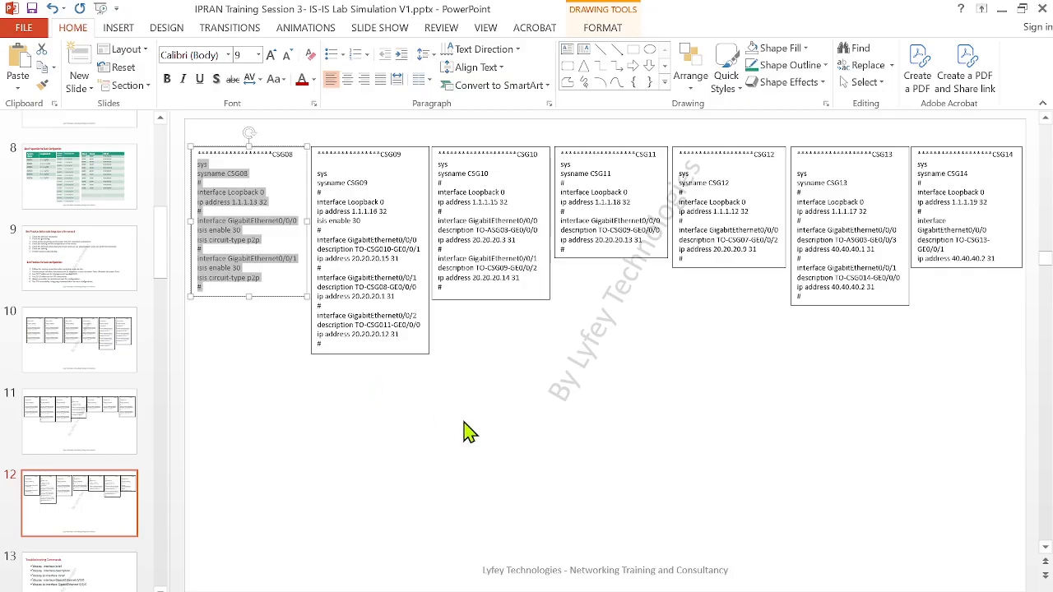
{"action": "scroll", "coordinate": [624, 388], "scroll_direction": "up", "scroll_amount": 1}
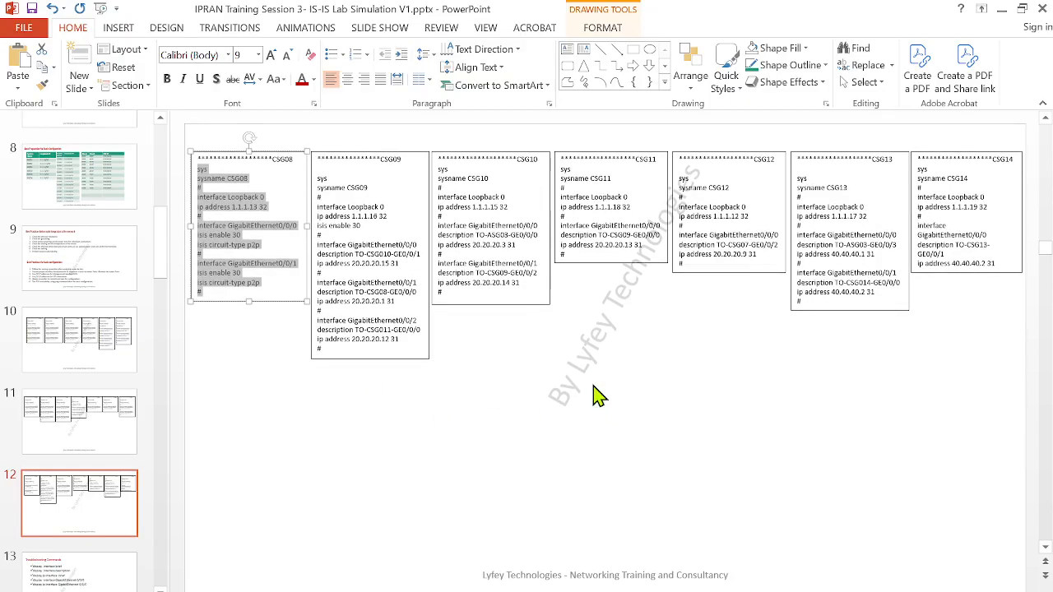
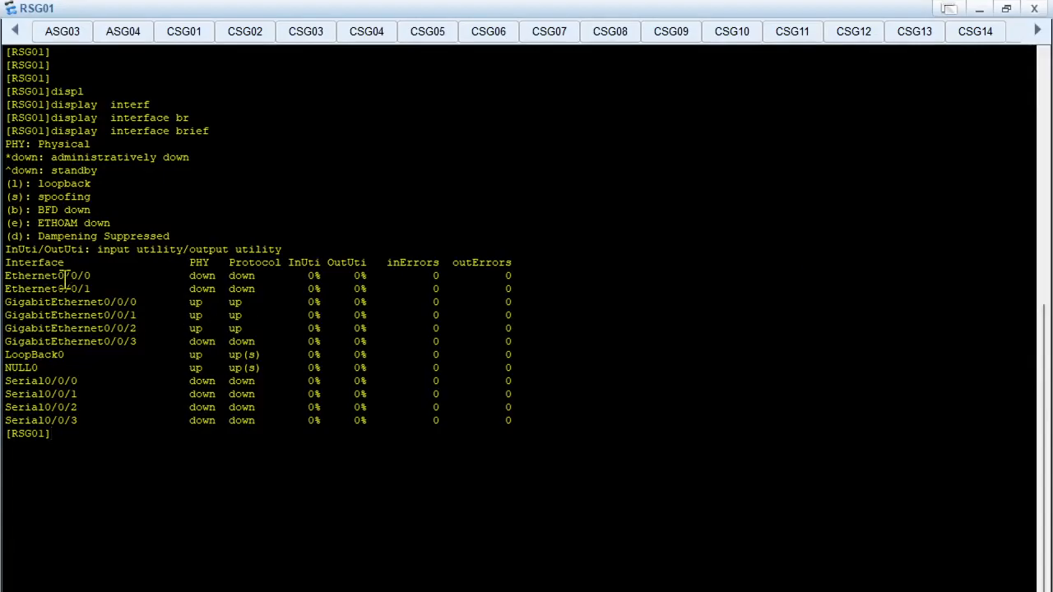
Examine the interface list and the PHY and Protocol status of the Ethernet and GigabitEthernet ports in the RSG01 brief output
{"action": "left_click_drag", "start_coordinate": [24, 250], "coordinate": [557, 439]}
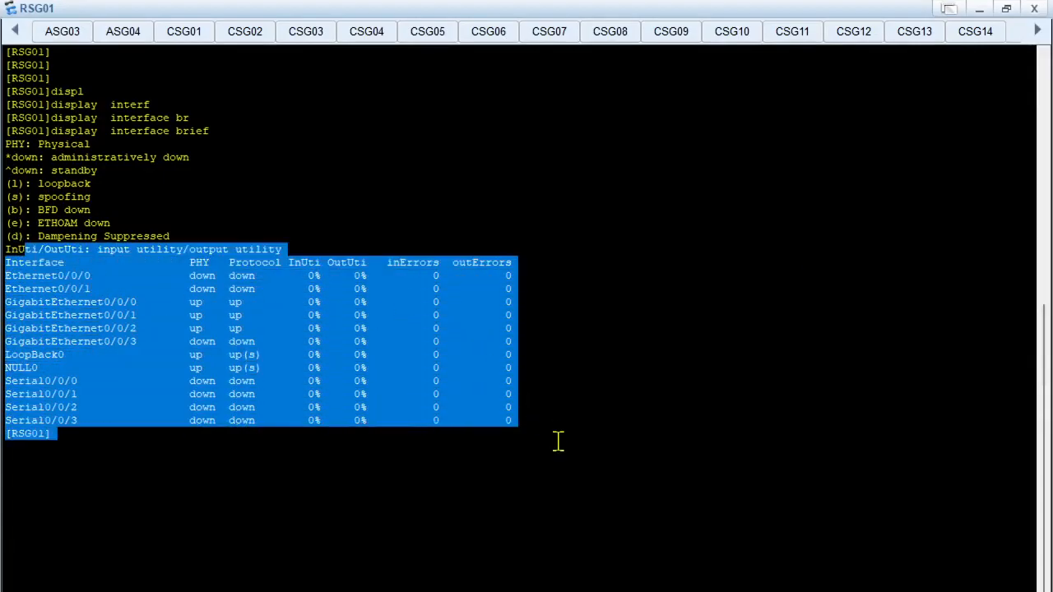
{"action": "left_click", "coordinate": [292, 362]}
{"action": "left_click_drag", "start_coordinate": [4, 302], "coordinate": [519, 341]}
{"action": "left_click_drag", "start_coordinate": [51, 281], "coordinate": [564, 287]}
{"action": "left_click", "coordinate": [360, 329]}
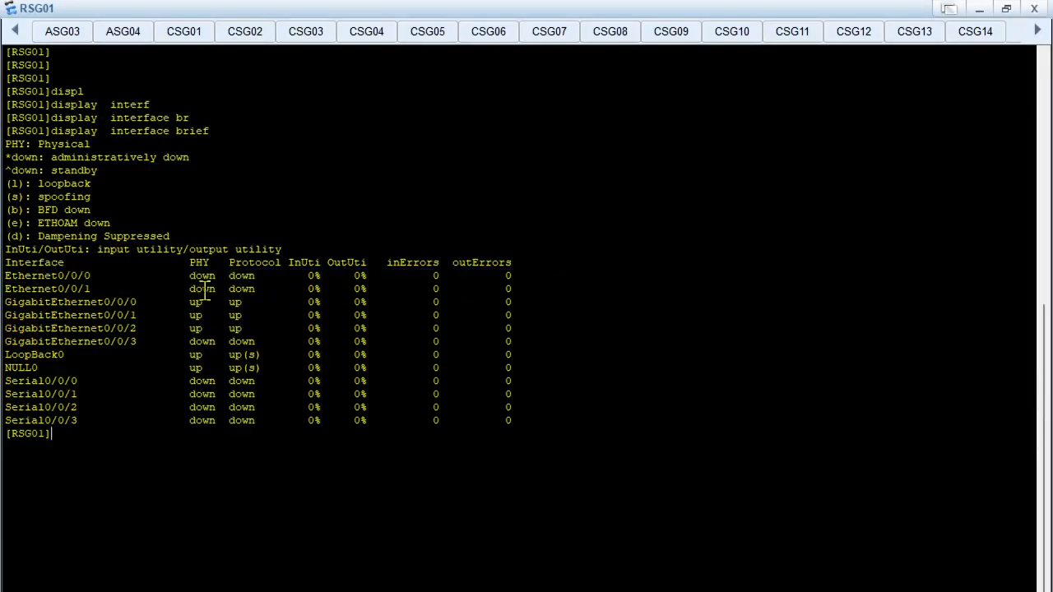
{"action": "double_click", "coordinate": [199, 262]}
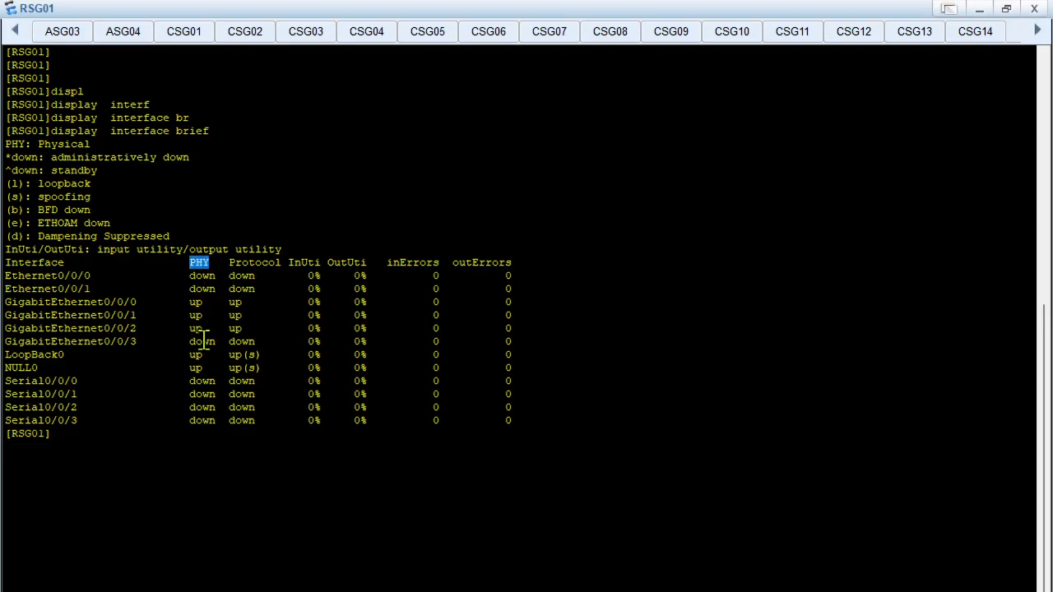
{"action": "left_click_drag", "start_coordinate": [183, 302], "coordinate": [212, 289]}
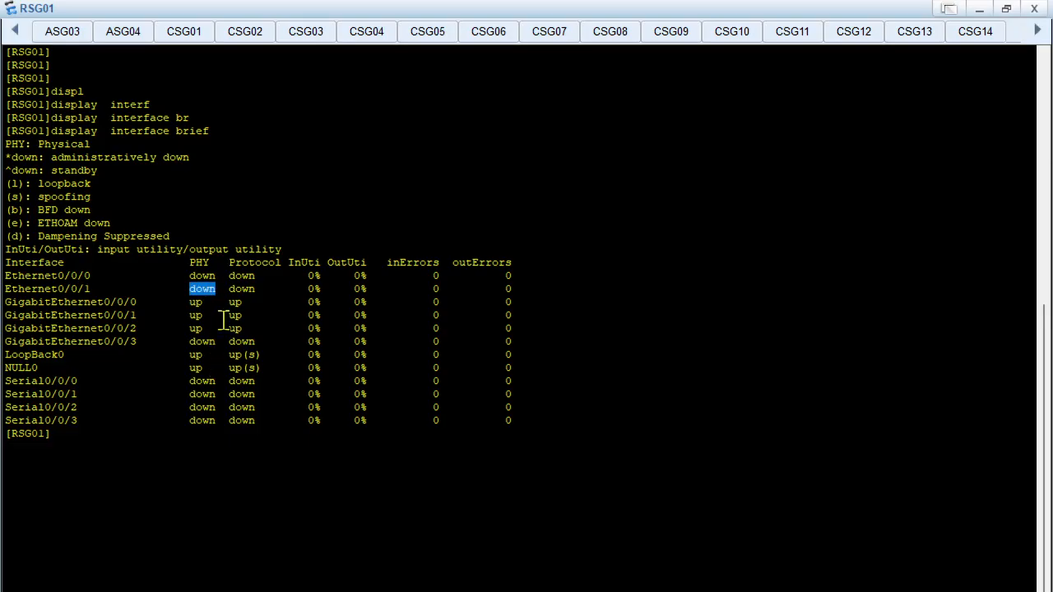
{"action": "left_click_drag", "start_coordinate": [230, 262], "coordinate": [248, 263]}
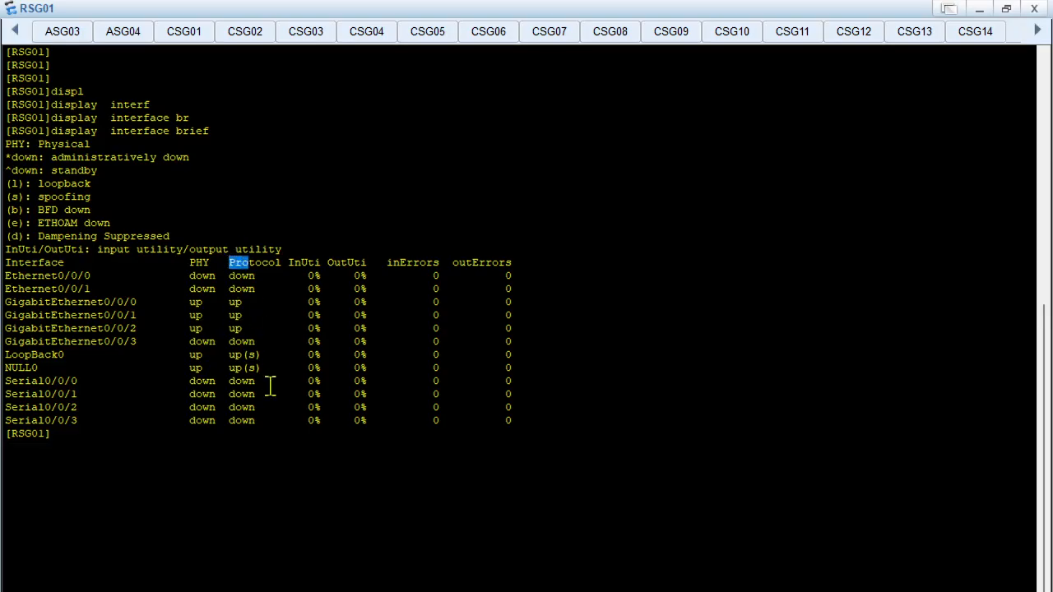
{"action": "left_click_drag", "start_coordinate": [230, 280], "coordinate": [272, 315]}
{"action": "left_click_drag", "start_coordinate": [232, 279], "coordinate": [258, 286]}
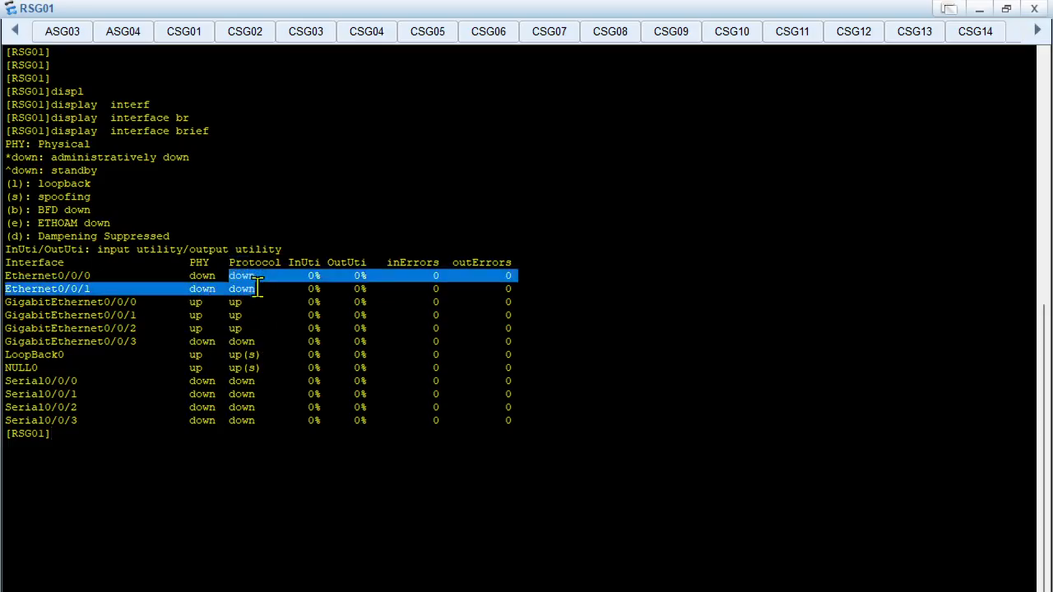
{"action": "left_click", "coordinate": [195, 330]}
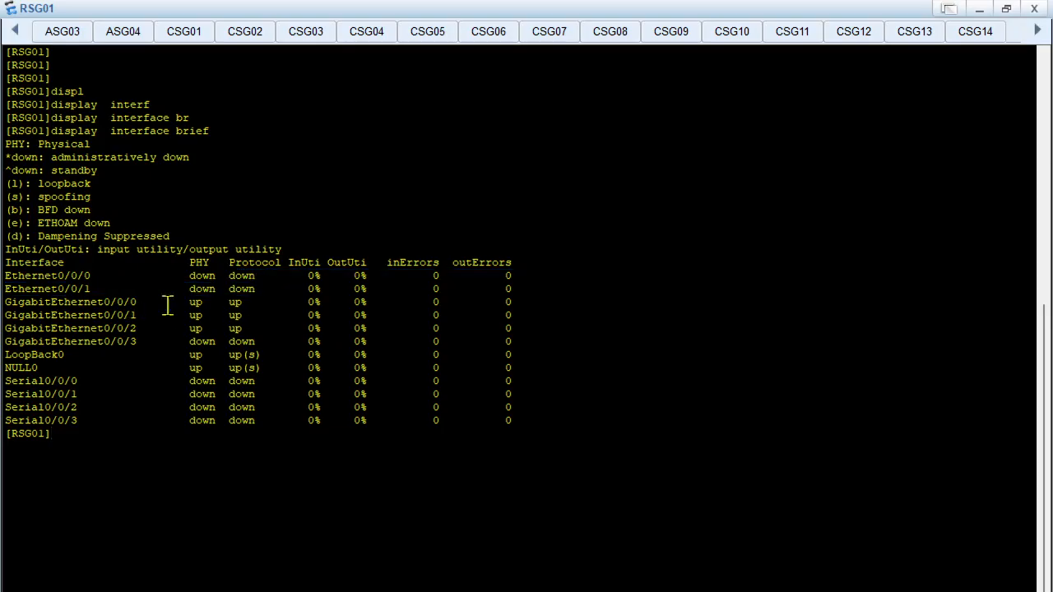
{"action": "left_click_drag", "start_coordinate": [71, 277], "coordinate": [262, 284]}
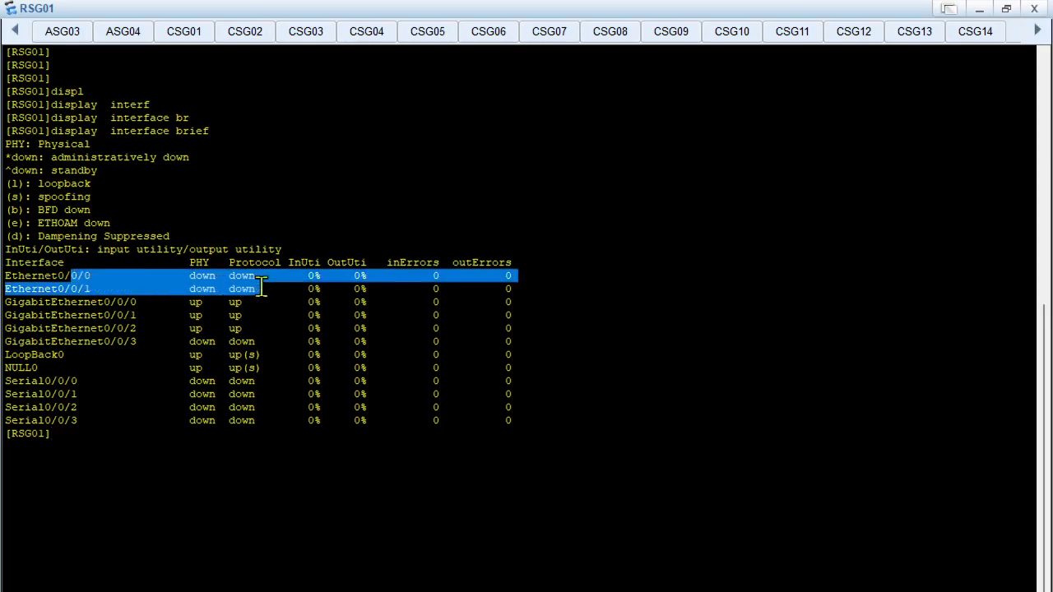
{"action": "left_click", "coordinate": [272, 340]}
{"action": "left_click_drag", "start_coordinate": [183, 278], "coordinate": [255, 286]}
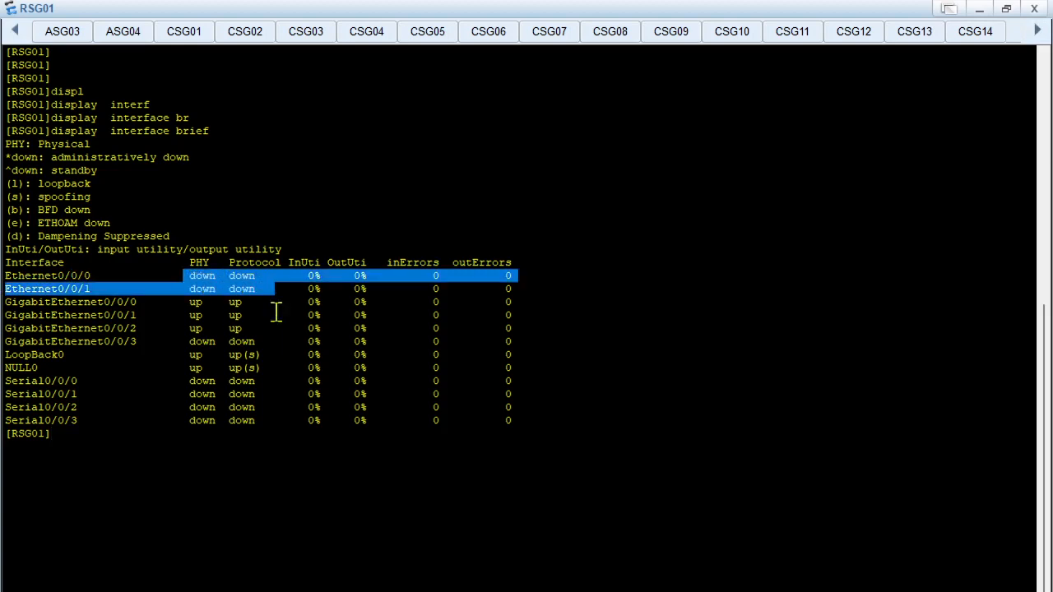
{"action": "left_click", "coordinate": [276, 319]}
Examine the utilization and error columns of the RSG01 interface output and the display interface brief command that produced it
{"action": "left_click_drag", "start_coordinate": [301, 256], "coordinate": [518, 278]}
{"action": "left_click", "coordinate": [393, 282]}
{"action": "left_click", "coordinate": [378, 369]}
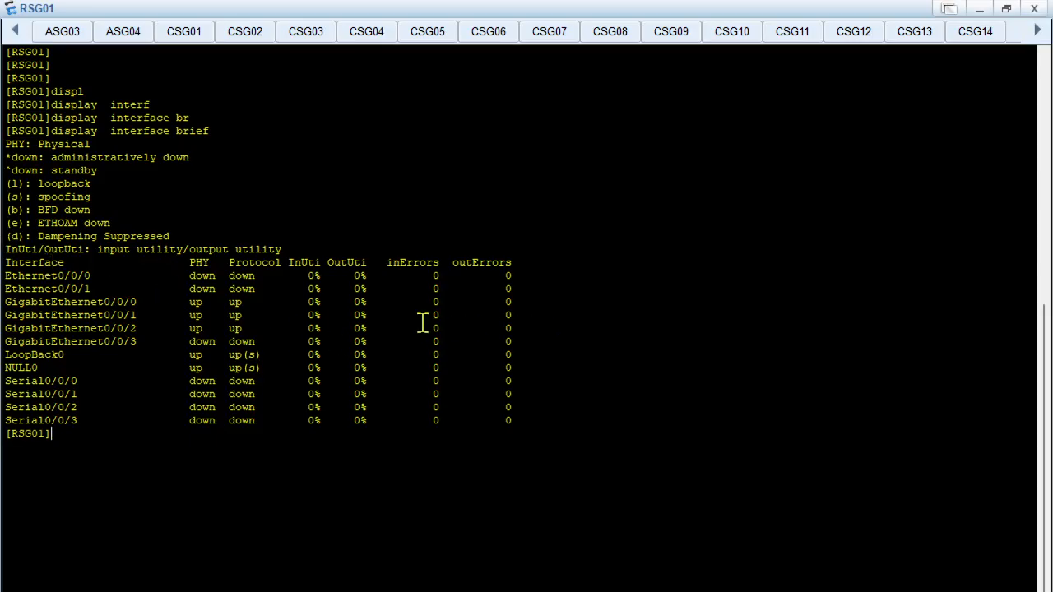
{"action": "left_click_drag", "start_coordinate": [422, 324], "coordinate": [505, 360]}
{"action": "left_click", "coordinate": [434, 376]}
{"action": "left_click_drag", "start_coordinate": [183, 320], "coordinate": [342, 344]}
{"action": "left_click", "coordinate": [241, 337]}
{"action": "left_click_drag", "start_coordinate": [200, 287], "coordinate": [388, 375]}
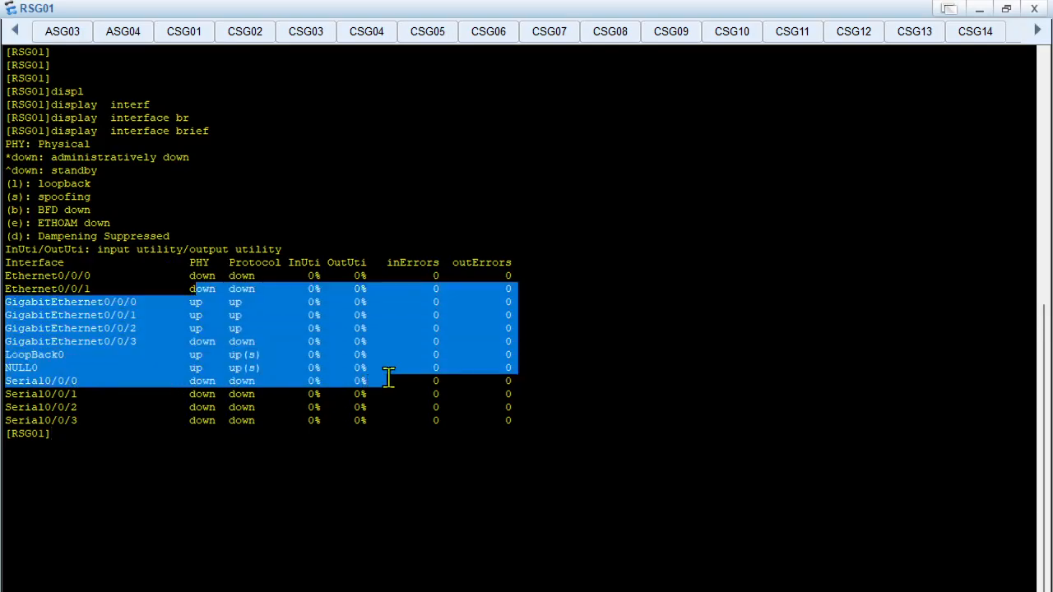
{"action": "left_click", "coordinate": [392, 411]}
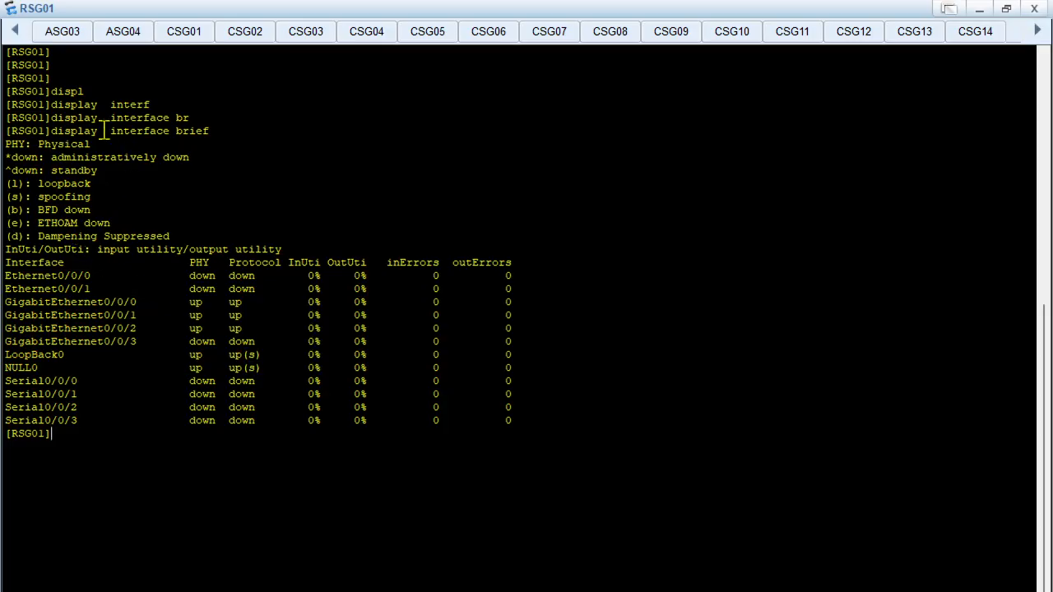
{"action": "left_click_drag", "start_coordinate": [51, 131], "coordinate": [222, 143]}
{"action": "left_click", "coordinate": [221, 142]}
Check the Troubleshooting Commands slide in PowerPoint, reduce its window from full screen and return to the RSG01 console
{"action": "left_click", "coordinate": [691, 591]}
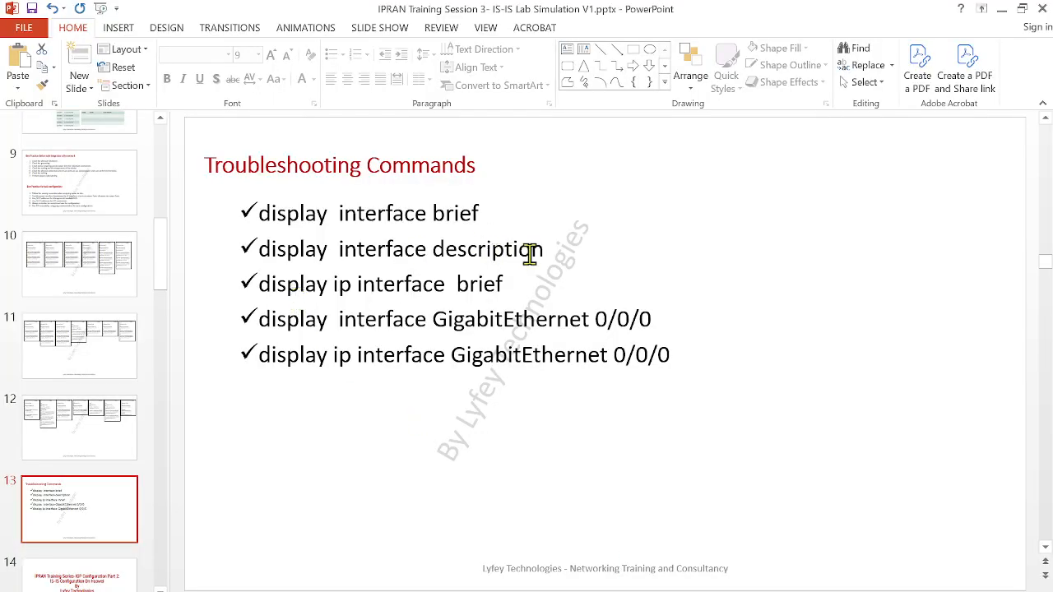
{"action": "left_click", "coordinate": [1021, 8]}
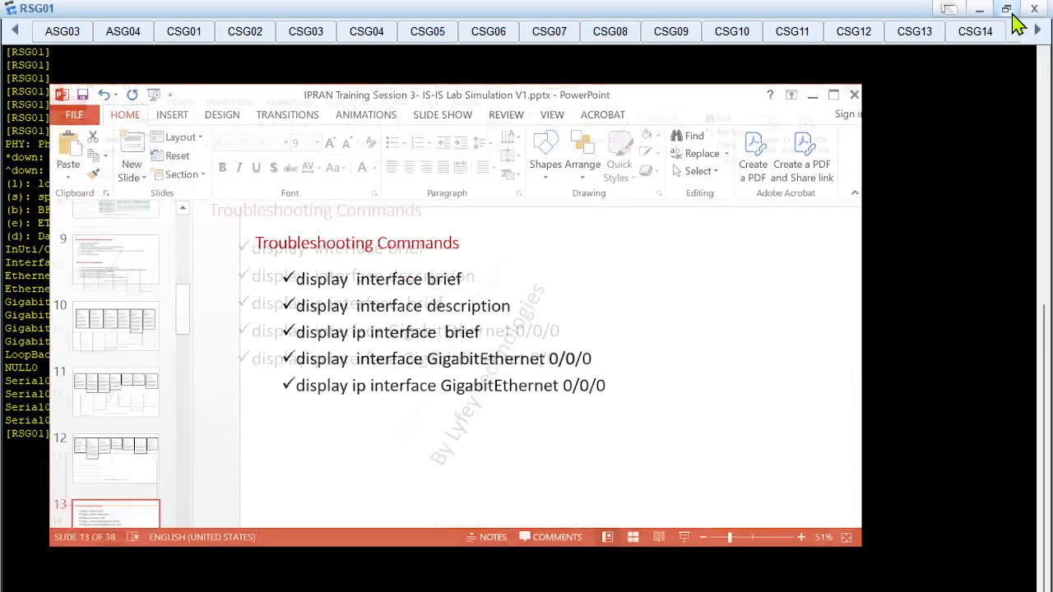
{"action": "left_click", "coordinate": [783, 99]}
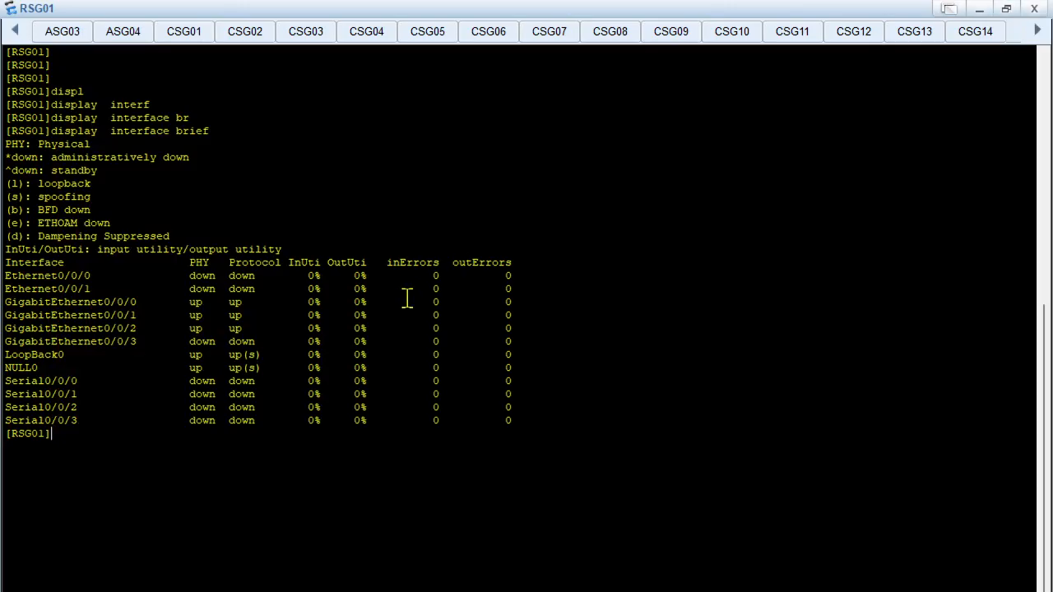
Run display interface description in the RSG01 console
{"action": "key", "text": "Return"}
{"action": "key", "text": "Return"}
{"action": "key", "text": "Return"}
{"action": "type", "text": "displ"}
{"action": "key", "text": "Tab"}
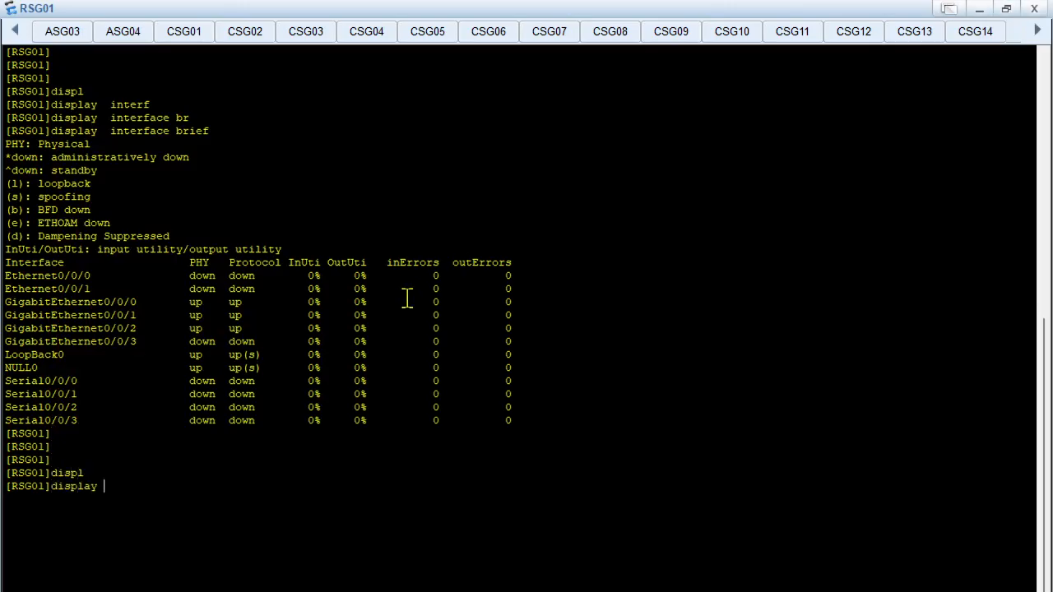
{"action": "type", "text": "interf"}
{"action": "key", "text": "Tab"}
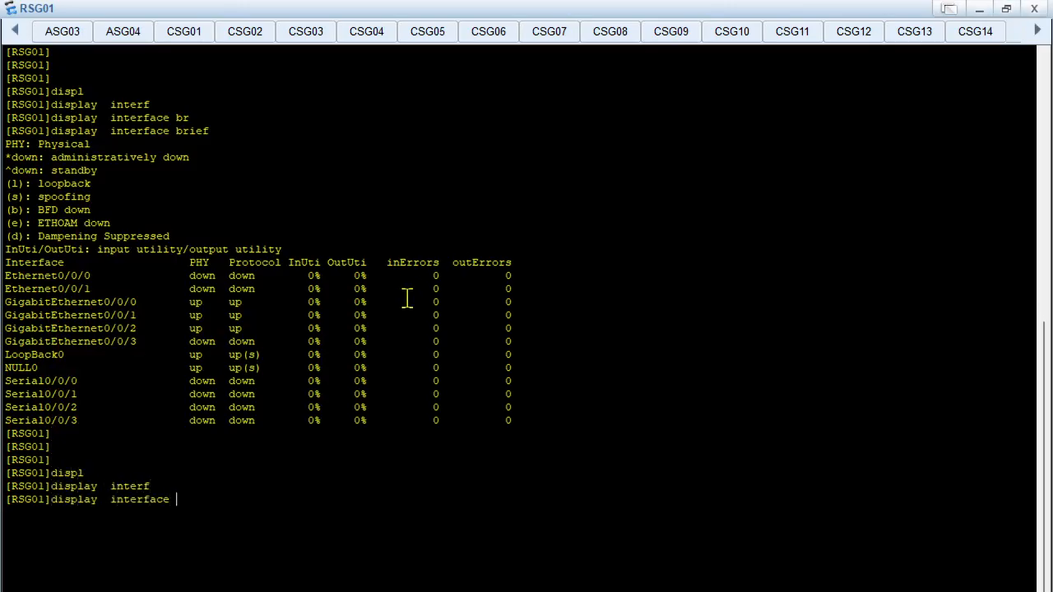
{"action": "key", "text": "Tab"}
{"action": "key", "text": "Return"}
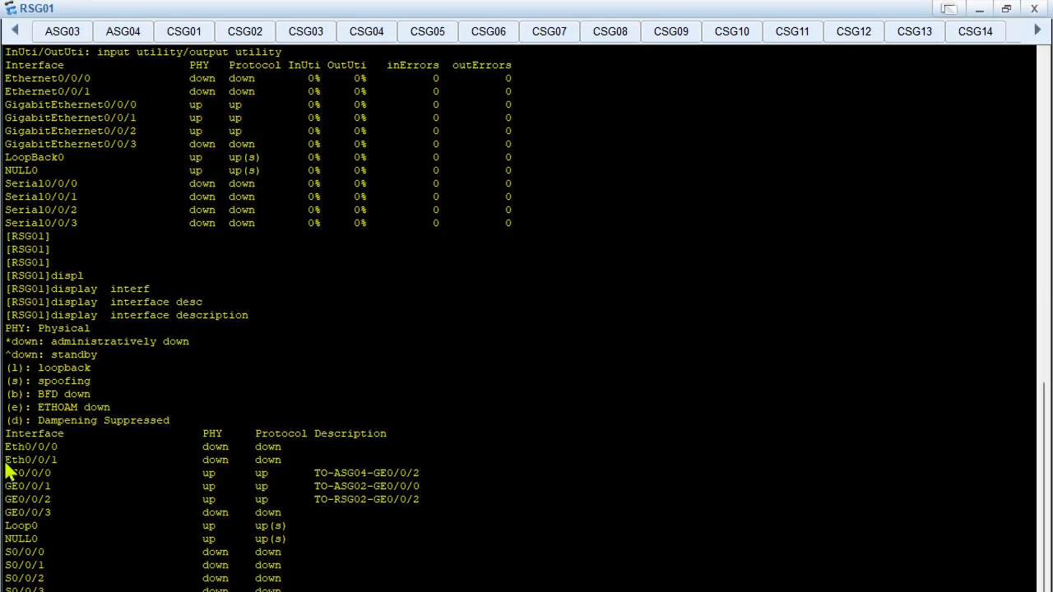
Examine the descriptions of GE0/0/0, GE0/0/1 and GE0/0/2 and the display interface description command on RSG01
{"action": "left_click_drag", "start_coordinate": [5, 473], "coordinate": [453, 511]}
{"action": "left_click_drag", "start_coordinate": [18, 474], "coordinate": [428, 475]}
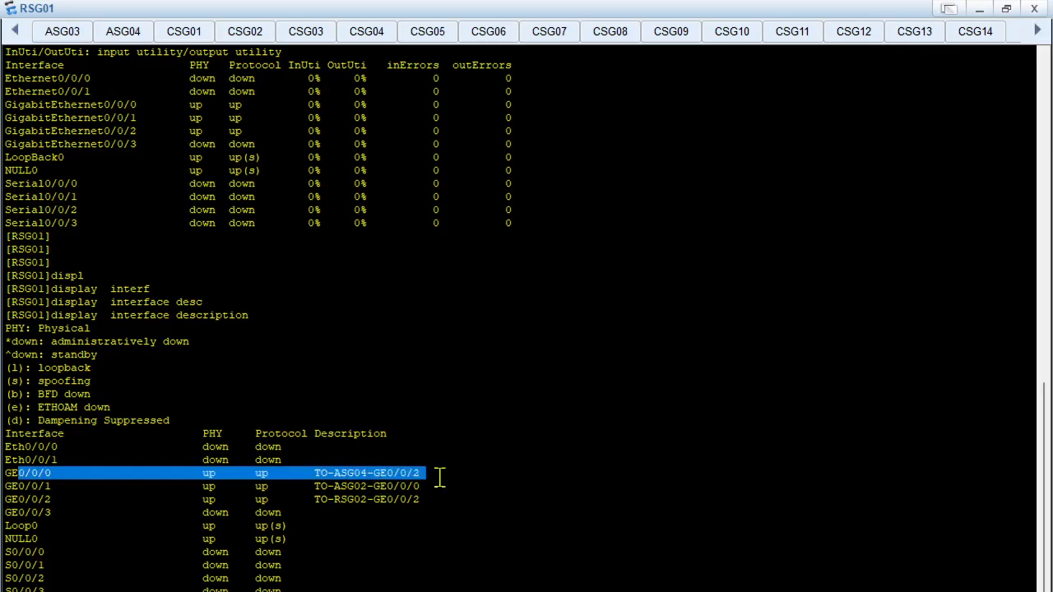
{"action": "left_click_drag", "start_coordinate": [25, 499], "coordinate": [426, 499]}
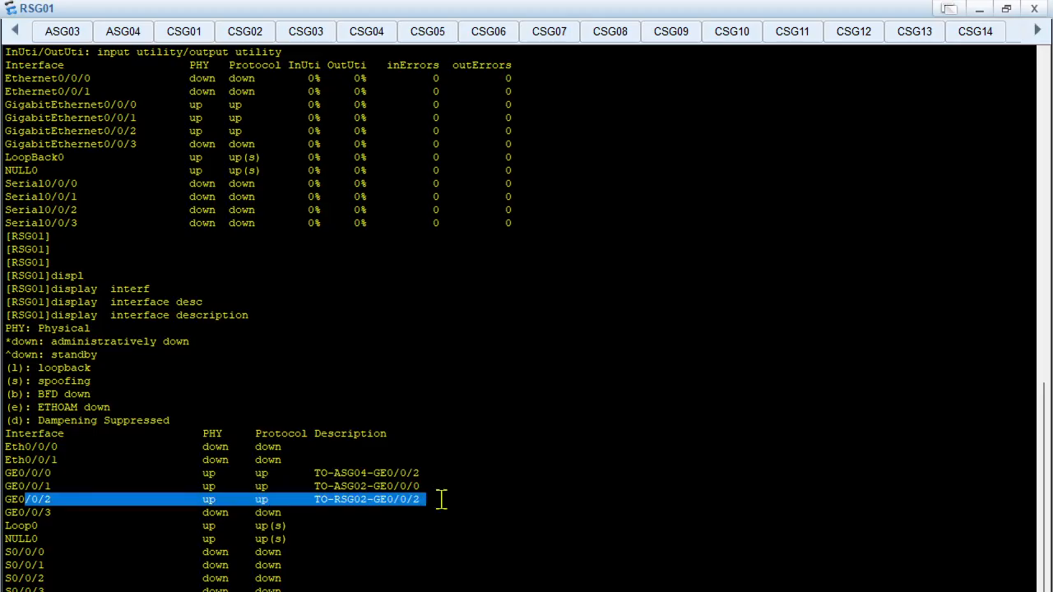
{"action": "left_click", "coordinate": [487, 494]}
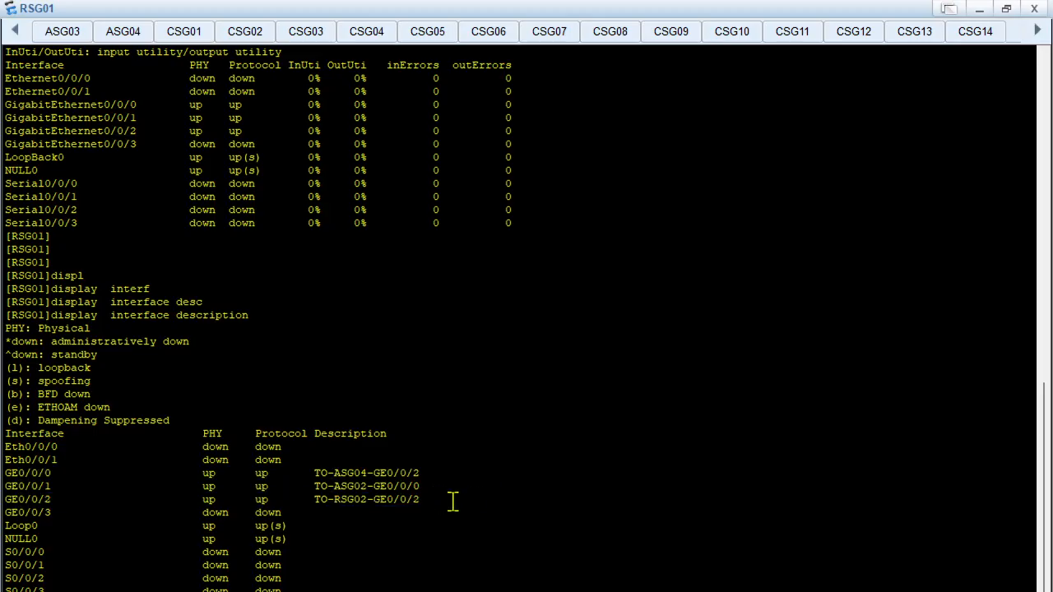
{"action": "left_click_drag", "start_coordinate": [450, 502], "coordinate": [4, 456]}
{"action": "left_click", "coordinate": [150, 331]}
{"action": "left_click_drag", "start_coordinate": [50, 315], "coordinate": [272, 319]}
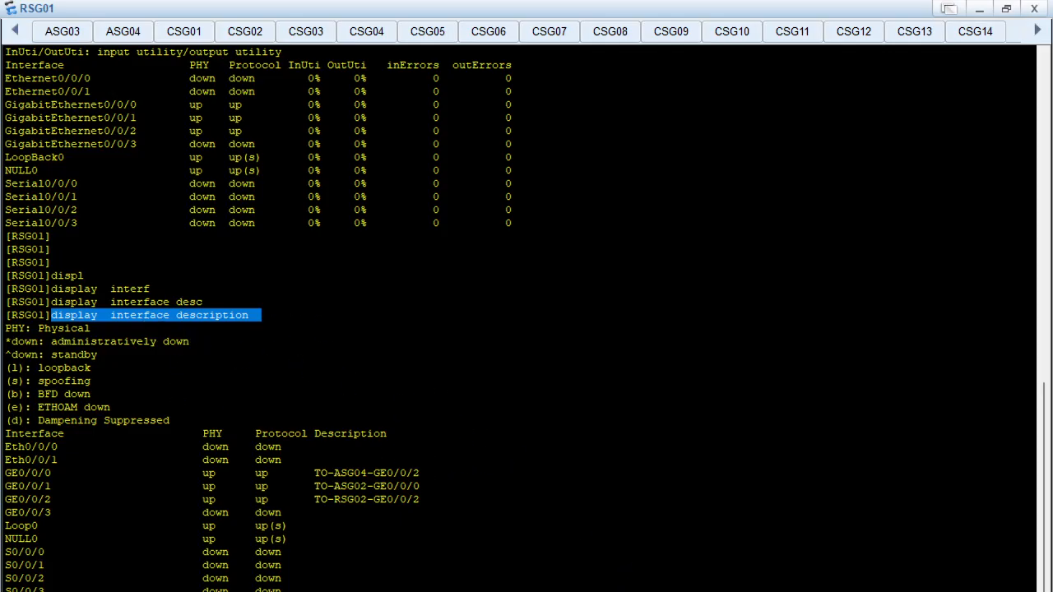
Look up display ip interface brief on the PowerPoint Troubleshooting Commands slide, then reopen RSG01's console full screen from the eNSP topology
{"action": "key", "text": "alt+Tab"}
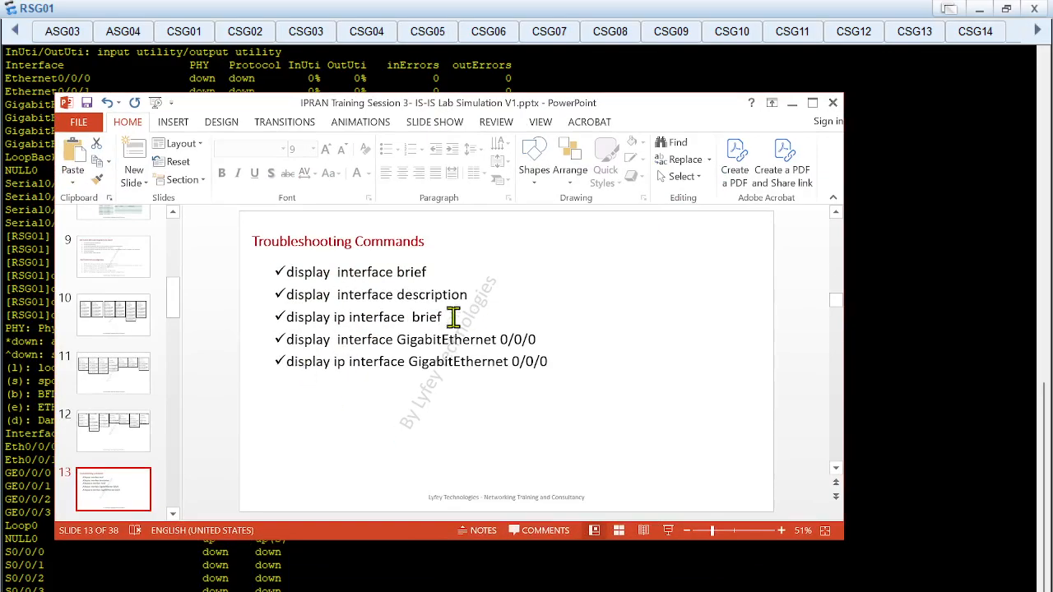
{"action": "left_click_drag", "start_coordinate": [453, 318], "coordinate": [287, 317]}
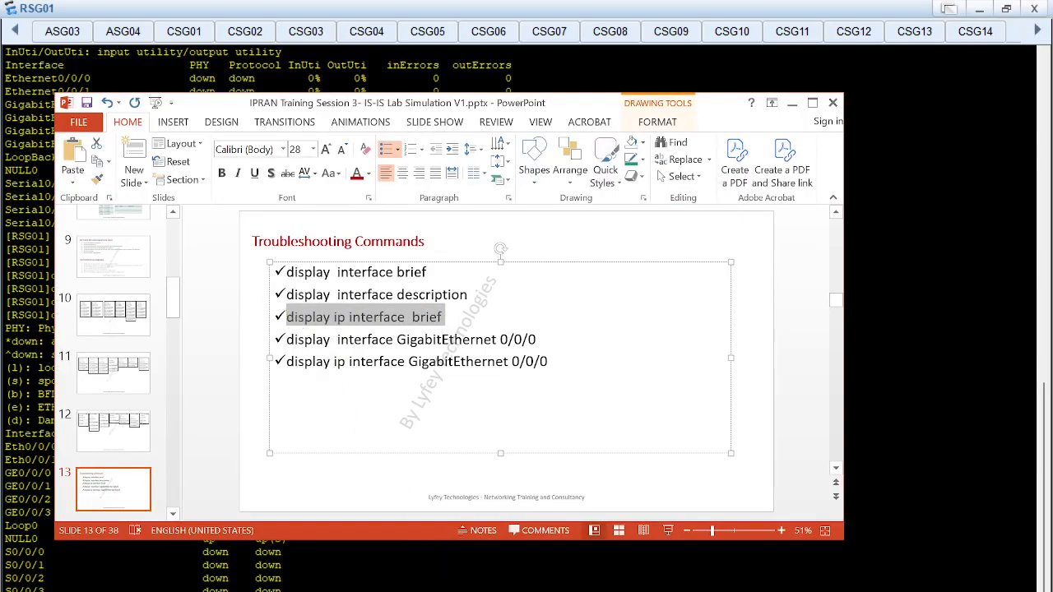
{"action": "left_click", "coordinate": [652, 591]}
{"action": "left_click", "coordinate": [575, 570]}
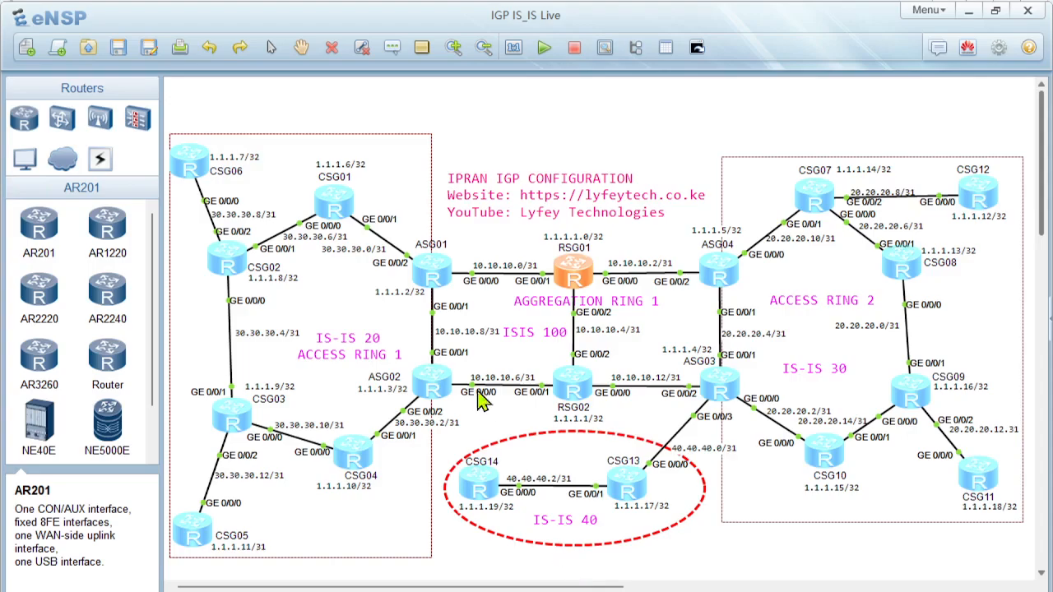
{"action": "double_click", "coordinate": [572, 275]}
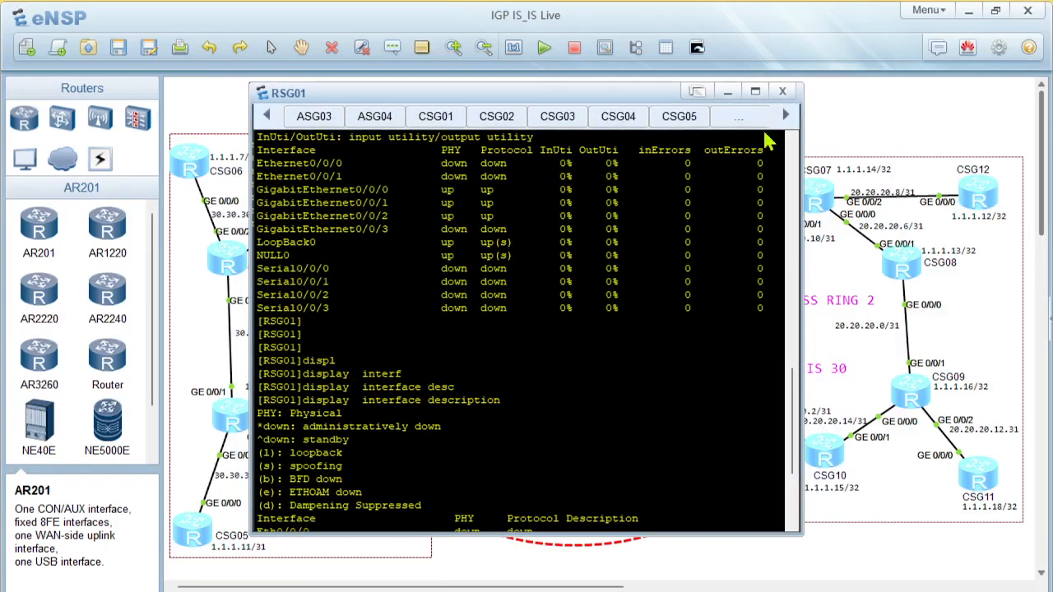
{"action": "scroll", "coordinate": [545, 320], "scroll_direction": "down", "scroll_amount": 4}
{"action": "left_click", "coordinate": [755, 90]}
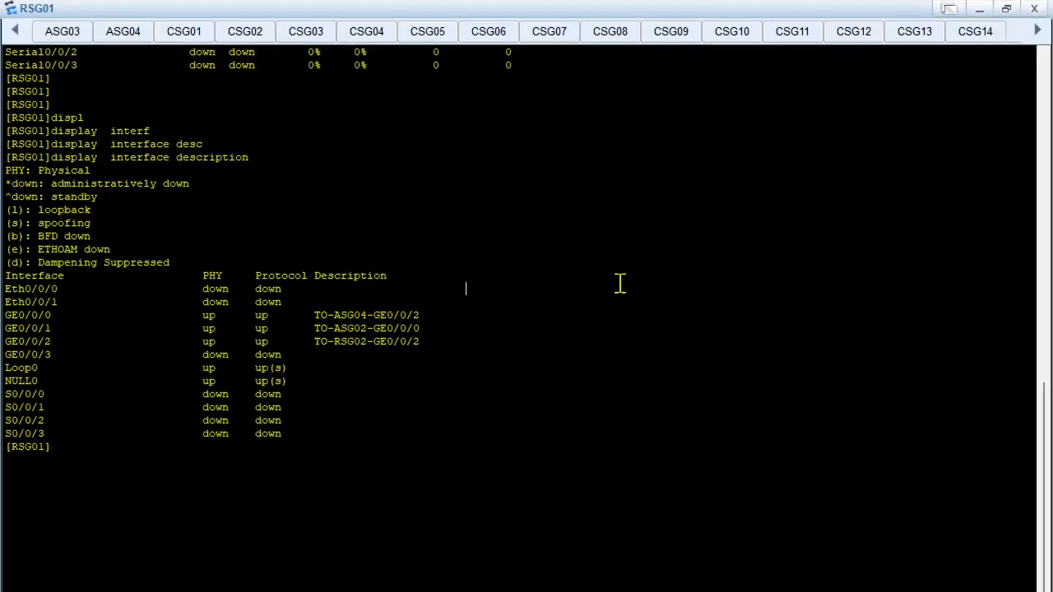
Run display ip interface brief in the RSG01 console
{"action": "key", "text": "Return"}
{"action": "key", "text": "Return"}
{"action": "type", "text": "displ"}
{"action": "key", "text": "Tab"}
{"action": "type", "text": "io"}
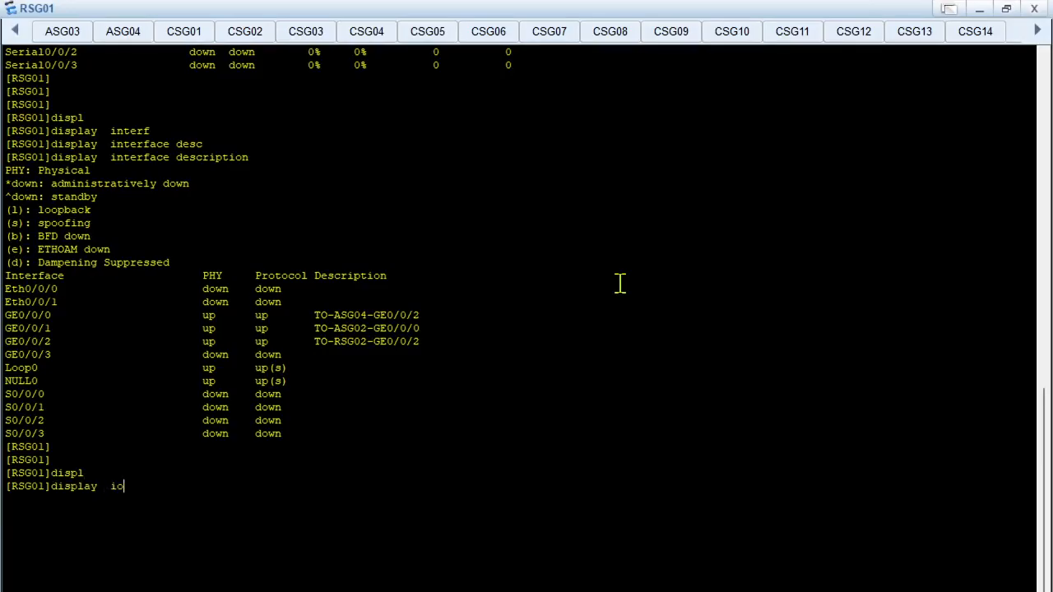
{"action": "type", "text": " interf"}
{"action": "key", "text": "Tab"}
{"action": "type", "text": "br"}
{"action": "key", "text": "Tab"}
{"action": "key", "text": "Return"}
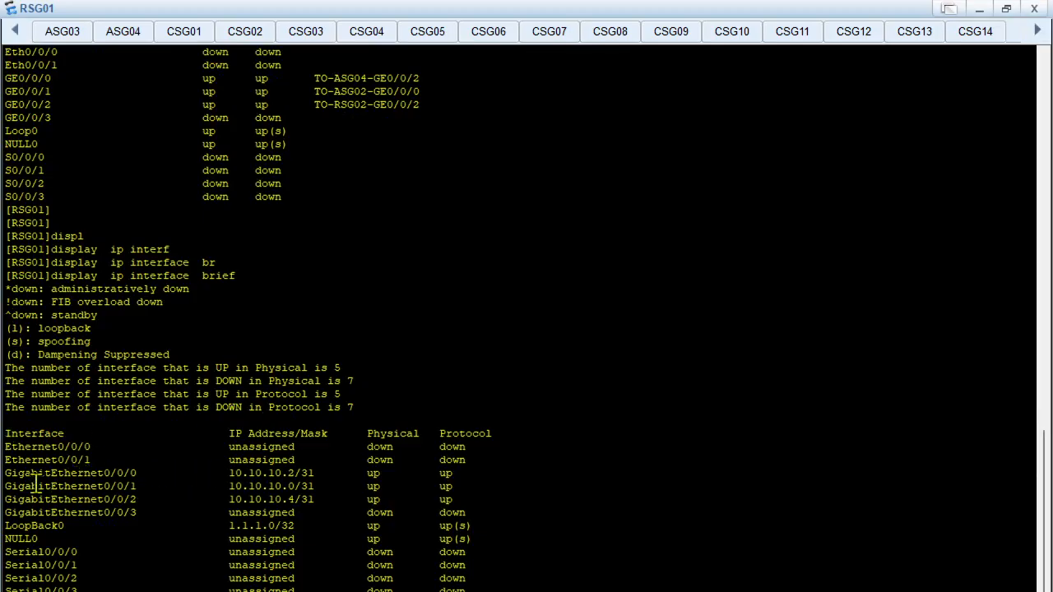
Examine the IP addresses and masks of GigabitEthernet0/0/0 to 0/0/2 and LoopBack0 in the RSG01 output
{"action": "left_click_drag", "start_coordinate": [10, 486], "coordinate": [371, 486]}
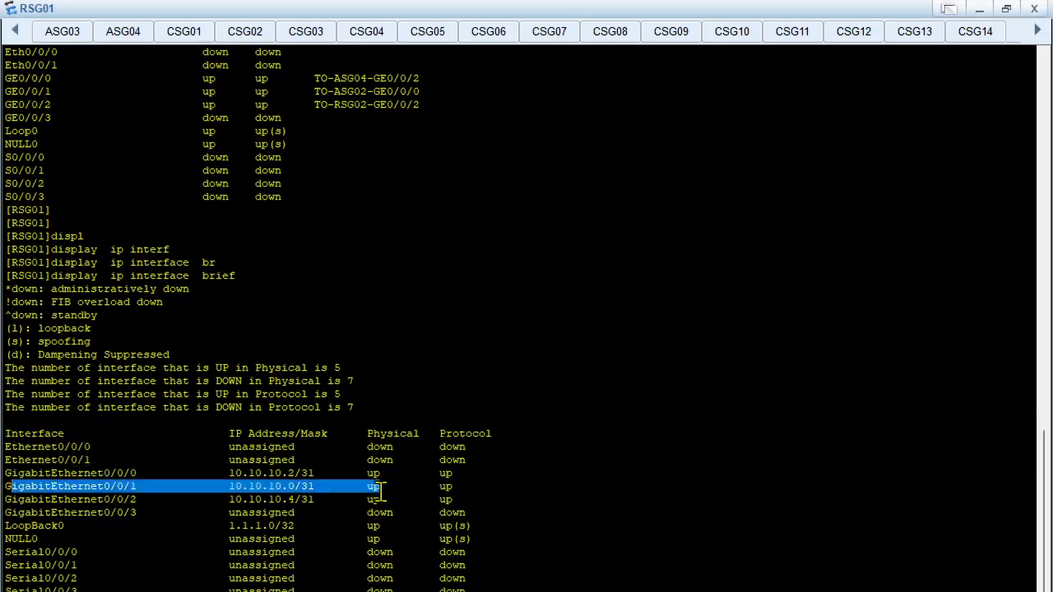
{"action": "left_click", "coordinate": [292, 486]}
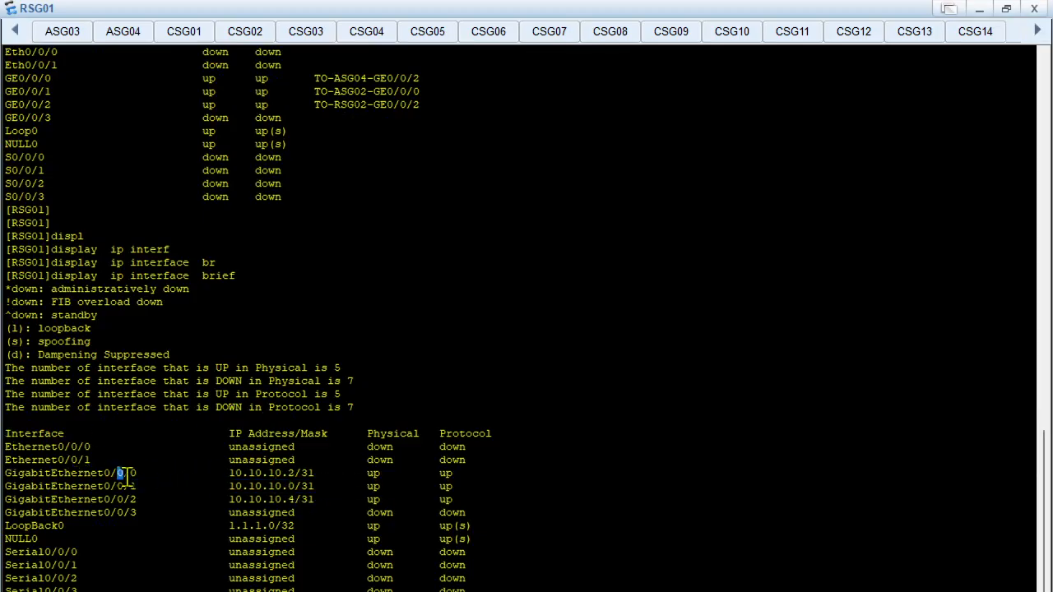
{"action": "left_click_drag", "start_coordinate": [120, 475], "coordinate": [121, 489]}
{"action": "left_click", "coordinate": [271, 484]}
{"action": "left_click_drag", "start_coordinate": [230, 473], "coordinate": [327, 474]}
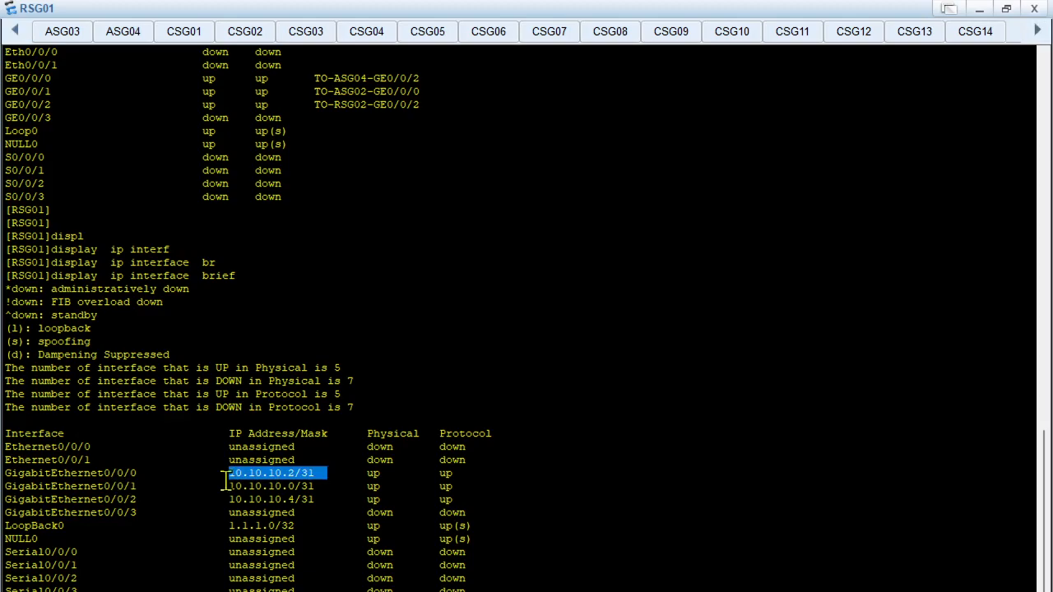
{"action": "left_click_drag", "start_coordinate": [229, 486], "coordinate": [314, 486]}
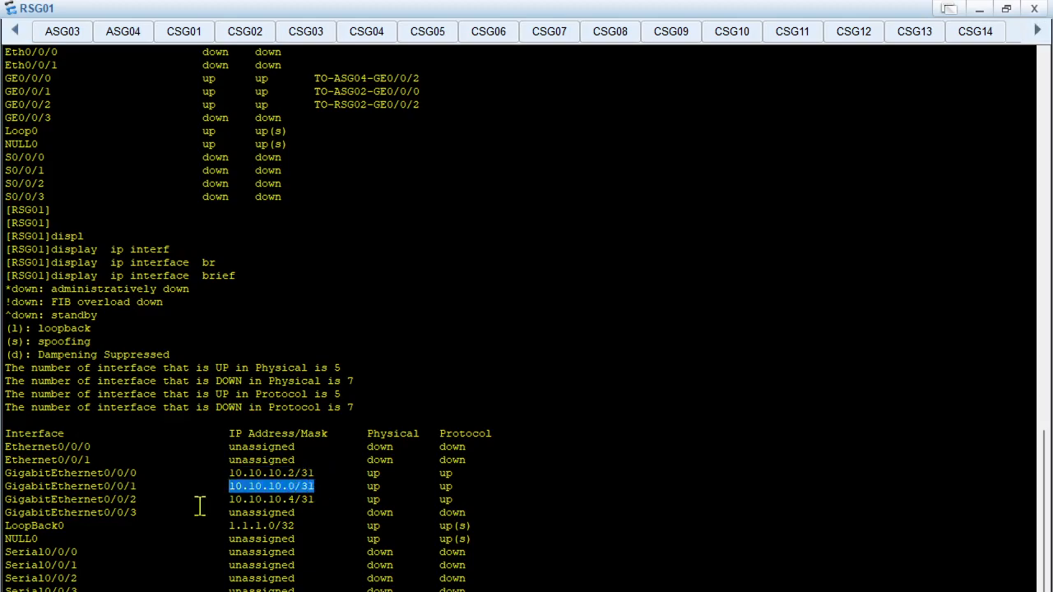
{"action": "left_click_drag", "start_coordinate": [223, 497], "coordinate": [315, 499]}
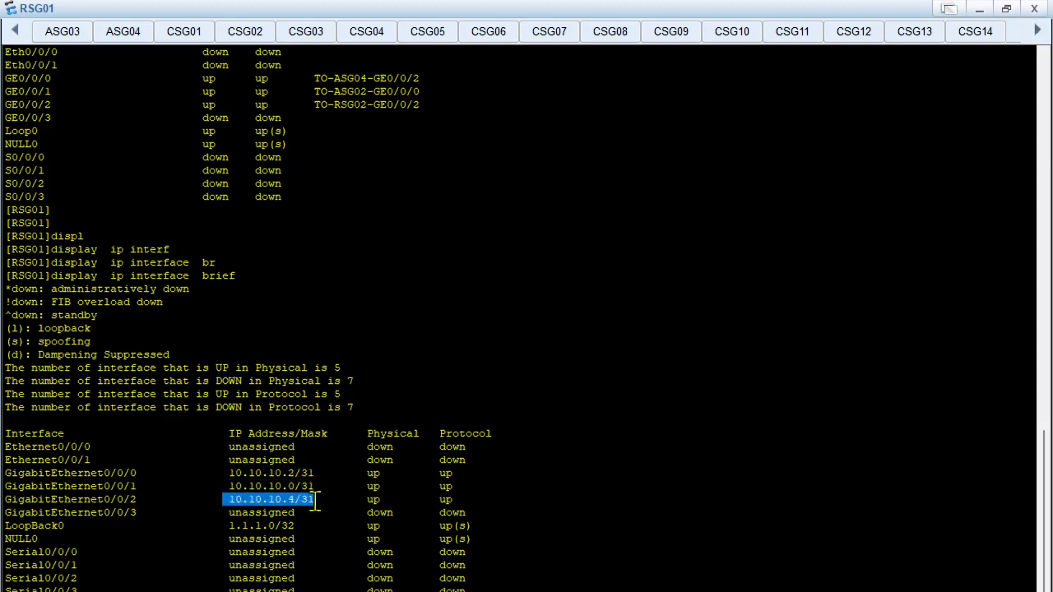
{"action": "left_click_drag", "start_coordinate": [24, 525], "coordinate": [311, 526]}
{"action": "left_click", "coordinate": [317, 532]}
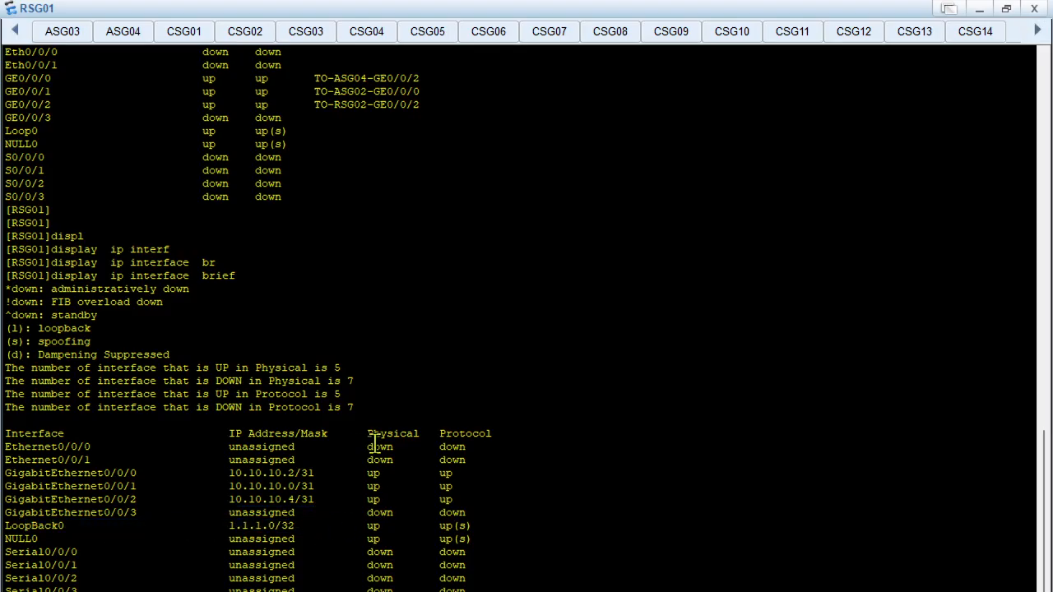
Examine the Physical and Protocol status columns for the addressed GigabitEthernet interfaces in the RSG01 output
{"action": "left_click_drag", "start_coordinate": [365, 435], "coordinate": [498, 448]}
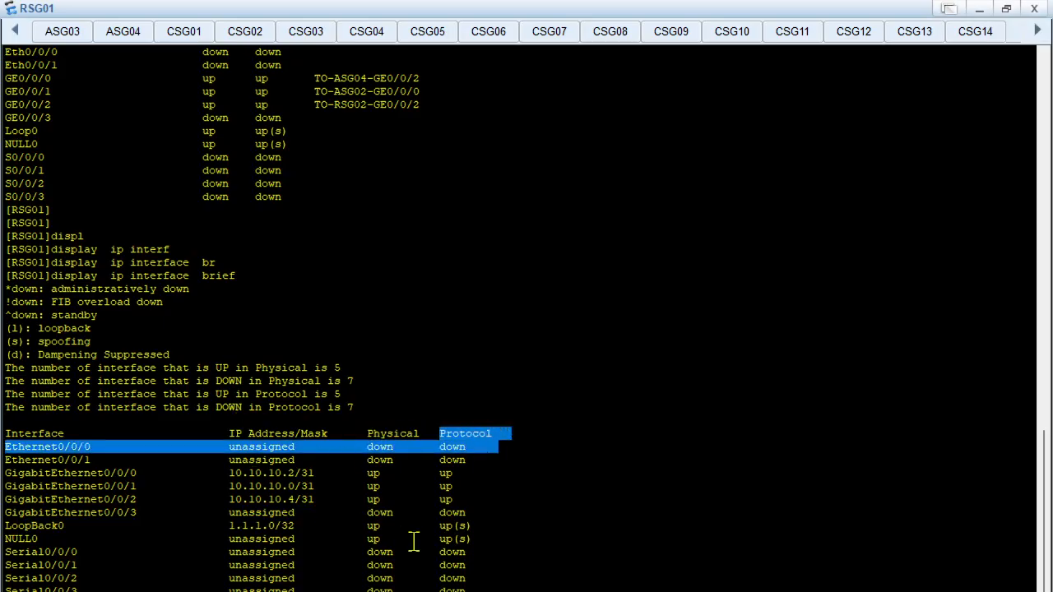
{"action": "scroll", "coordinate": [414, 560], "scroll_direction": "up", "scroll_amount": 1}
{"action": "left_click_drag", "start_coordinate": [217, 491], "coordinate": [444, 504]}
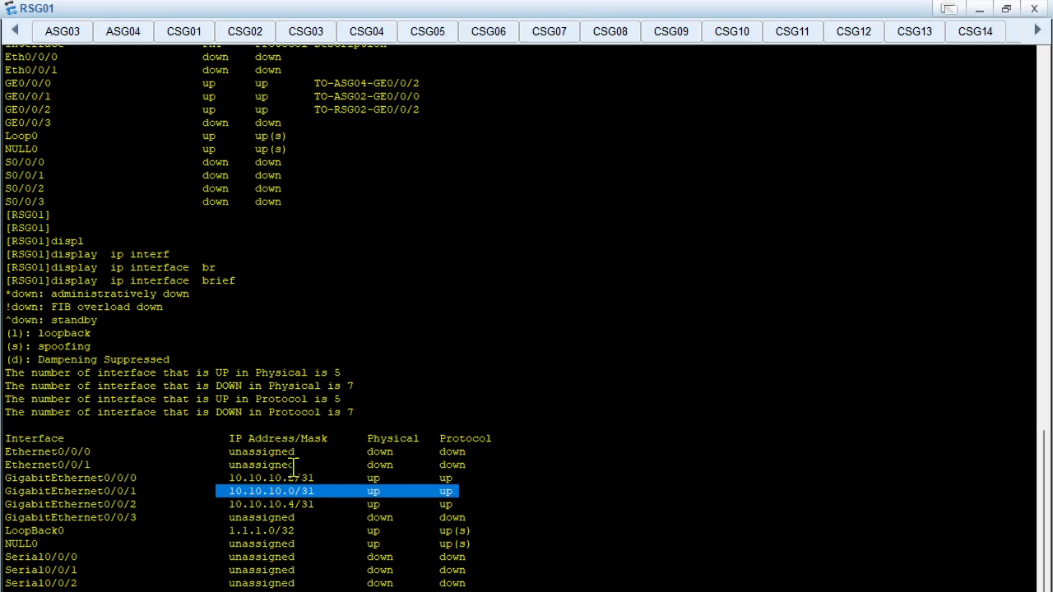
{"action": "left_click", "coordinate": [298, 471]}
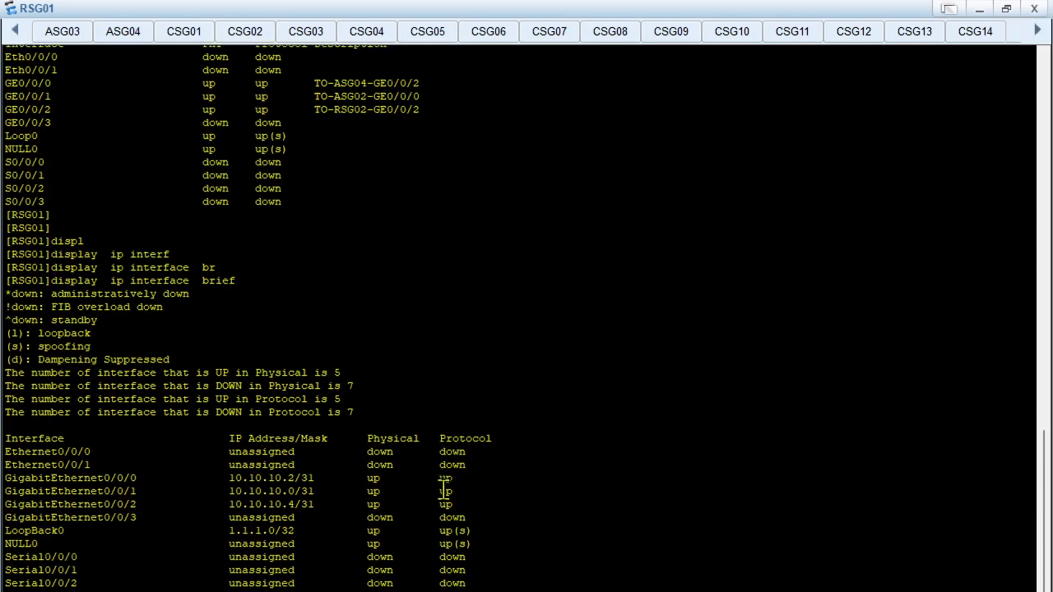
Restore RSG01's console to a smaller window, then copy display interface GigabitEthernet 0/0/0 from the PowerPoint Troubleshooting Commands slide
{"action": "left_click", "coordinate": [1005, 8]}
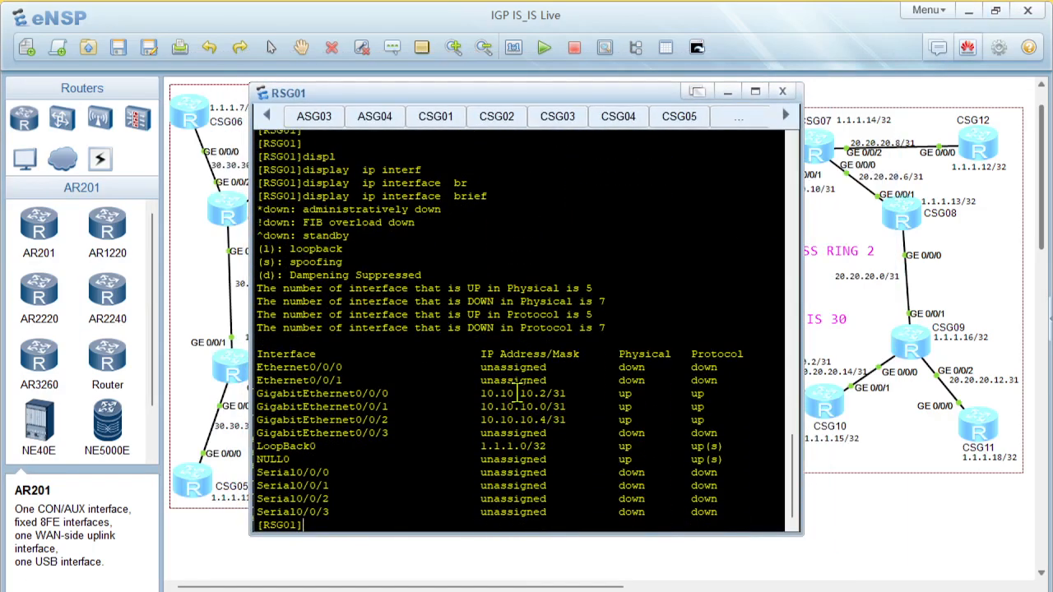
{"action": "key", "text": "Return"}
{"action": "key", "text": "Return"}
{"action": "key", "text": "Return"}
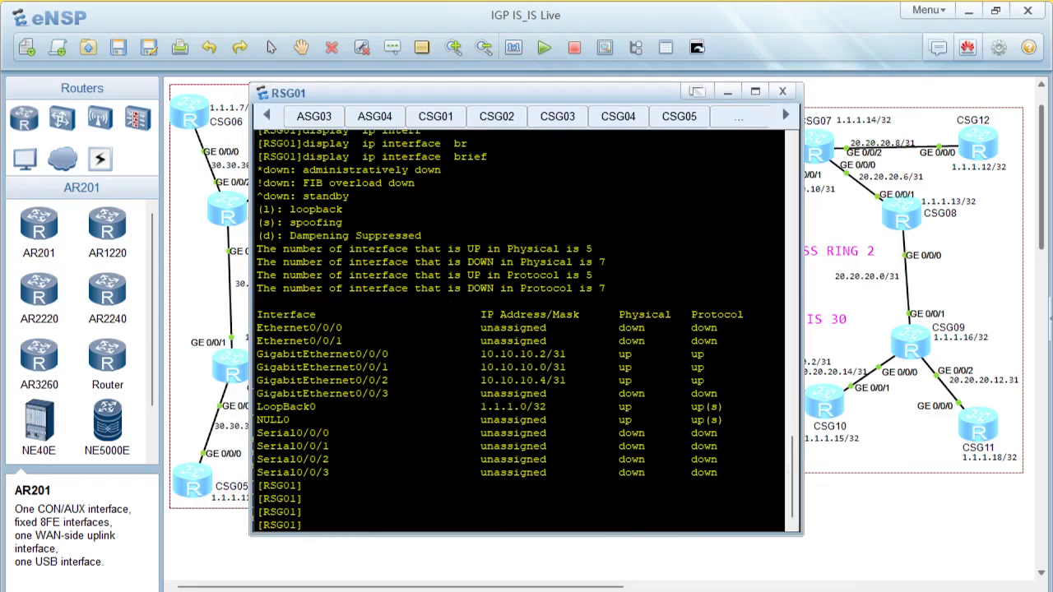
{"action": "left_click", "coordinate": [692, 591]}
{"action": "left_click", "coordinate": [468, 322]}
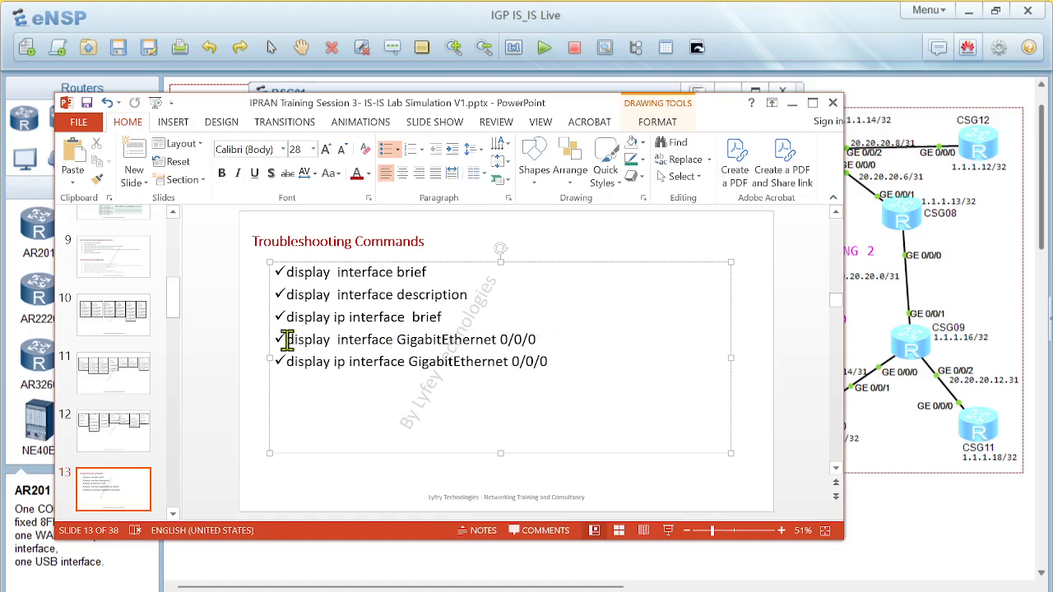
{"action": "left_click_drag", "start_coordinate": [286, 340], "coordinate": [533, 341]}
{"action": "key", "text": "ctrl+c"}
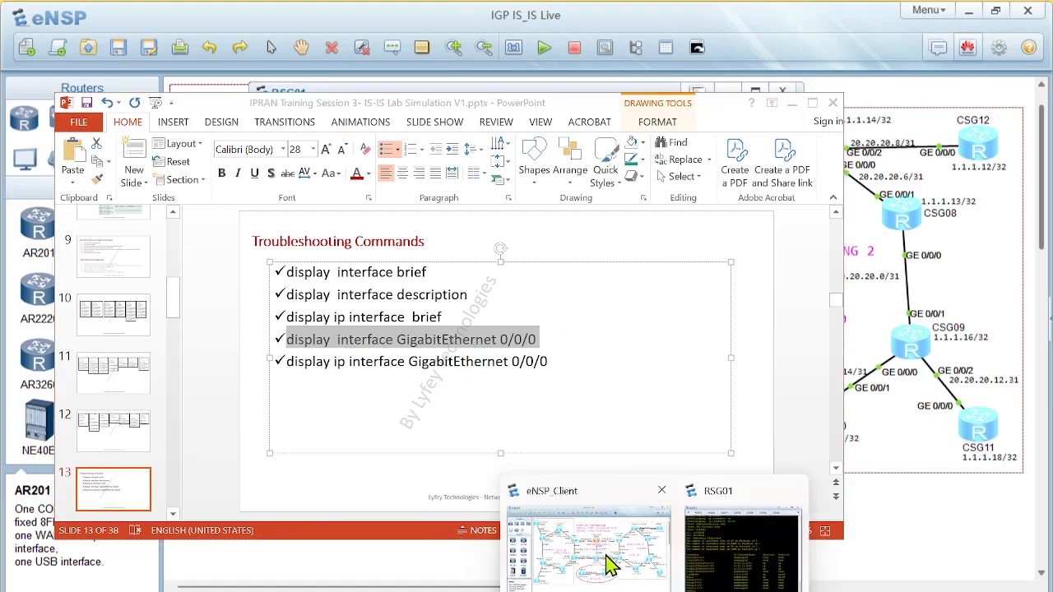
Switch to the eNSP topology, open RSG02's console and run the copied display interface GigabitEthernet 0/0/0 command
{"action": "left_click", "coordinate": [586, 546]}
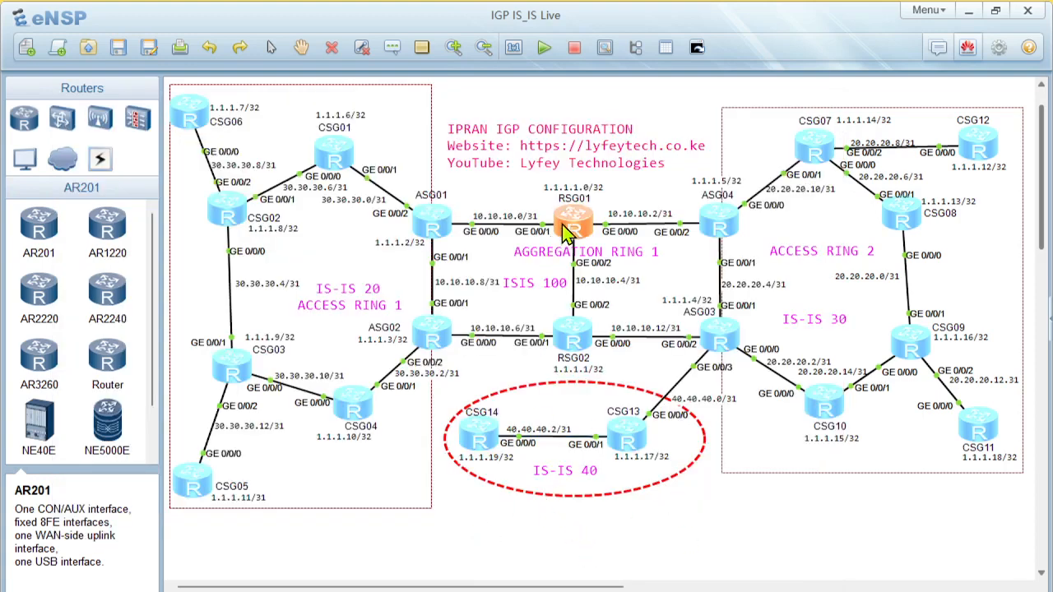
{"action": "double_click", "coordinate": [578, 337]}
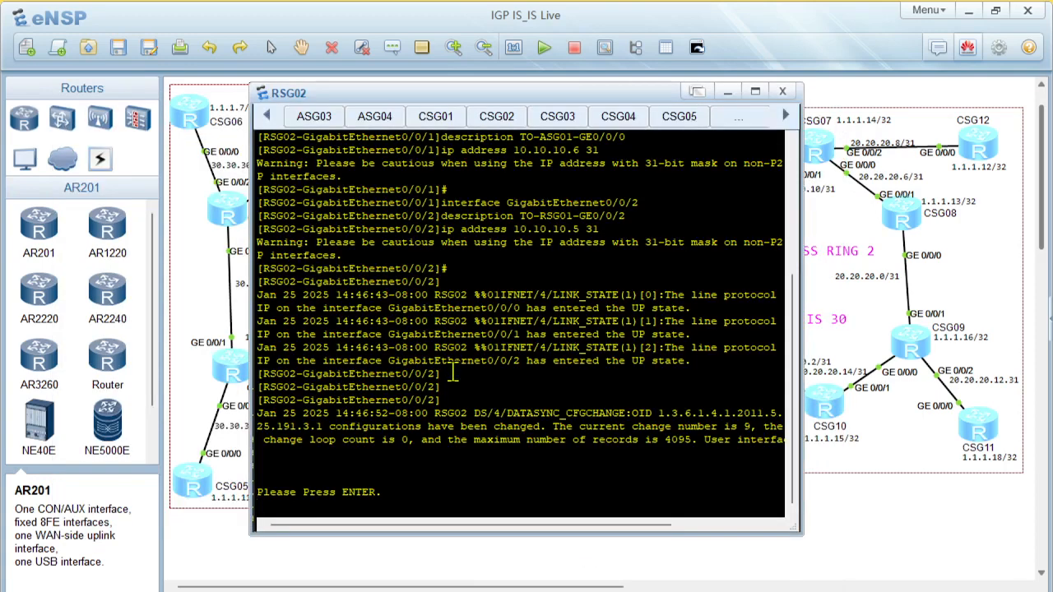
{"action": "key", "text": "Return"}
{"action": "key", "text": "Return"}
{"action": "key", "text": "Return"}
{"action": "key", "text": "Return"}
{"action": "right_click", "coordinate": [431, 445]}
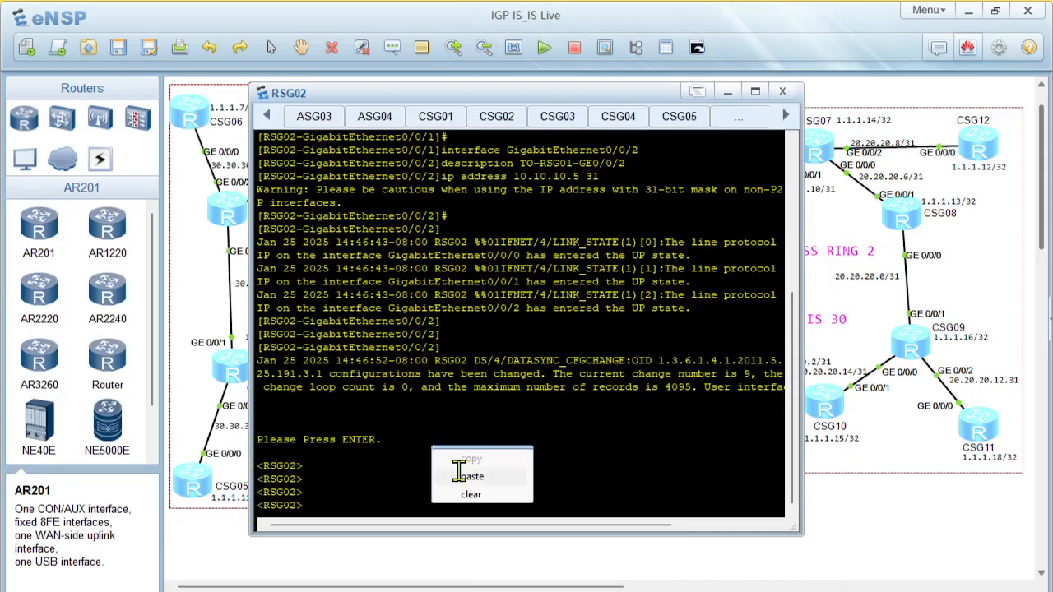
{"action": "left_click", "coordinate": [460, 474]}
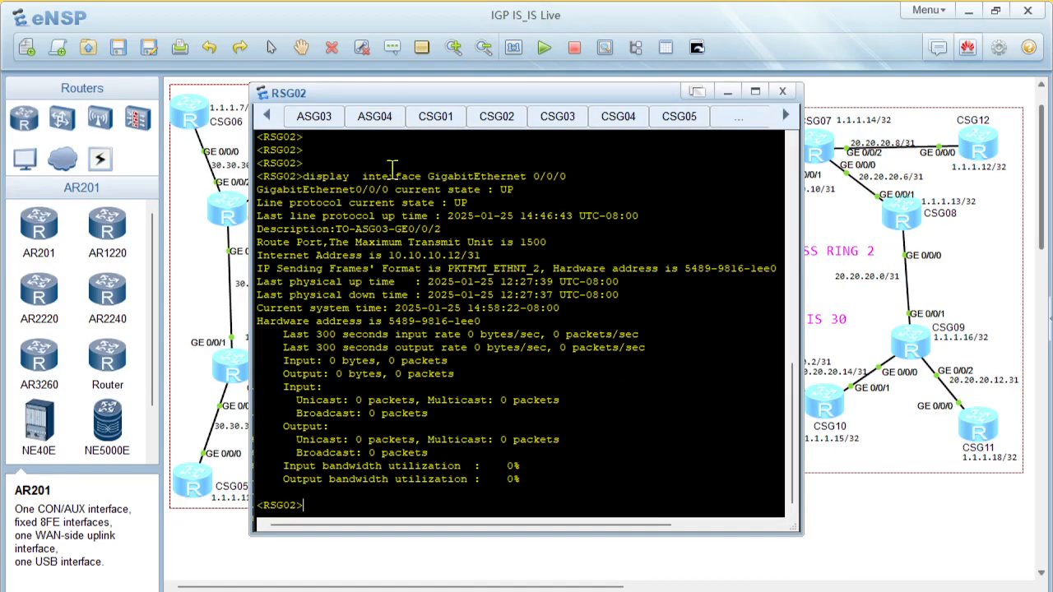
Examine the interface state, line protocol state, last protocol up time and description of RSG02's GigabitEthernet0/0/0
{"action": "left_click_drag", "start_coordinate": [306, 172], "coordinate": [580, 179]}
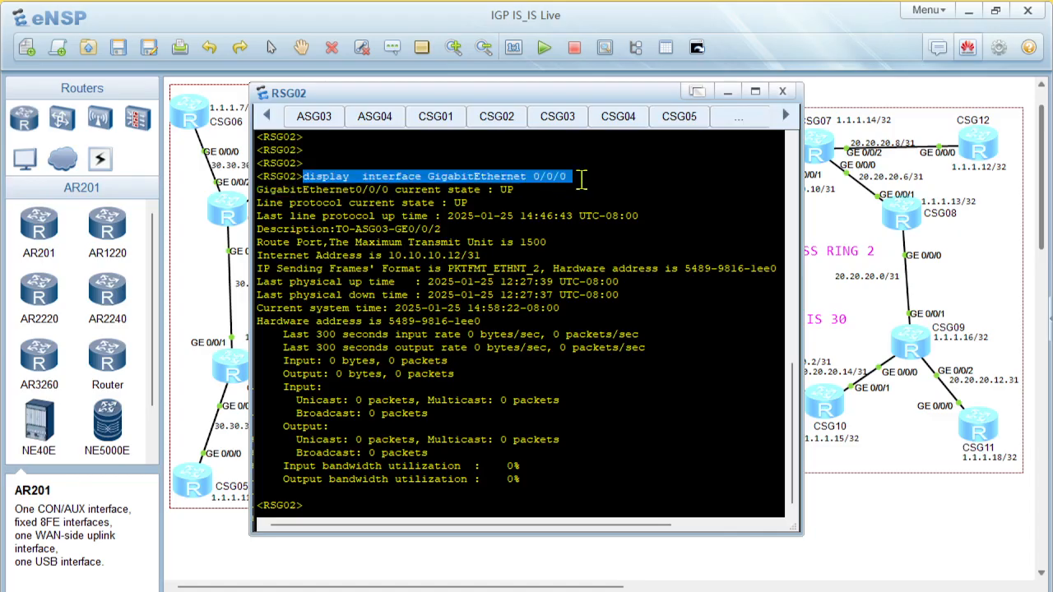
{"action": "left_click", "coordinate": [497, 227]}
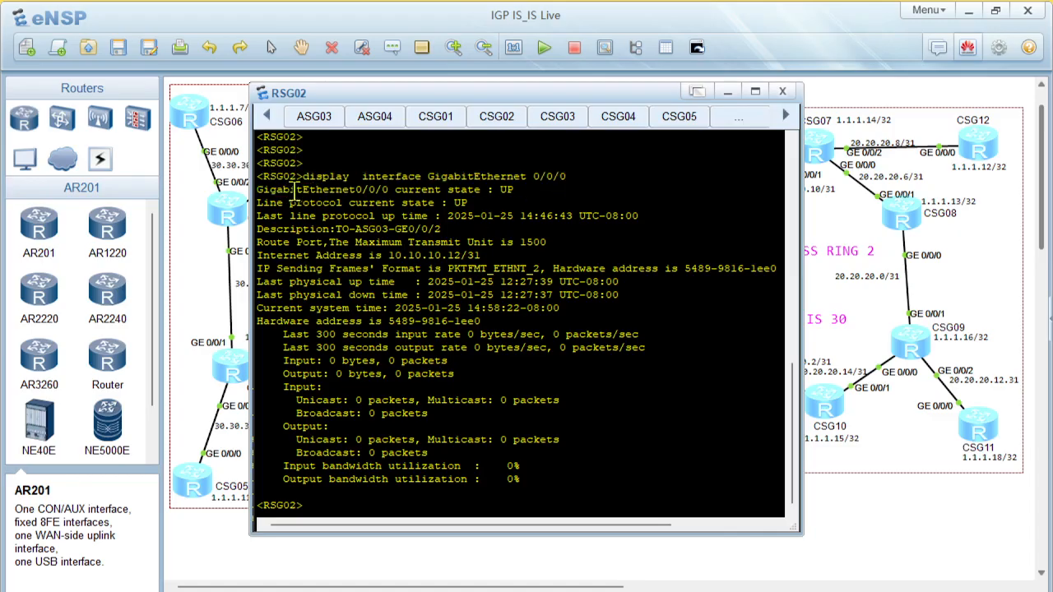
{"action": "double_click", "coordinate": [504, 189]}
{"action": "left_click_drag", "start_coordinate": [308, 202], "coordinate": [434, 203]}
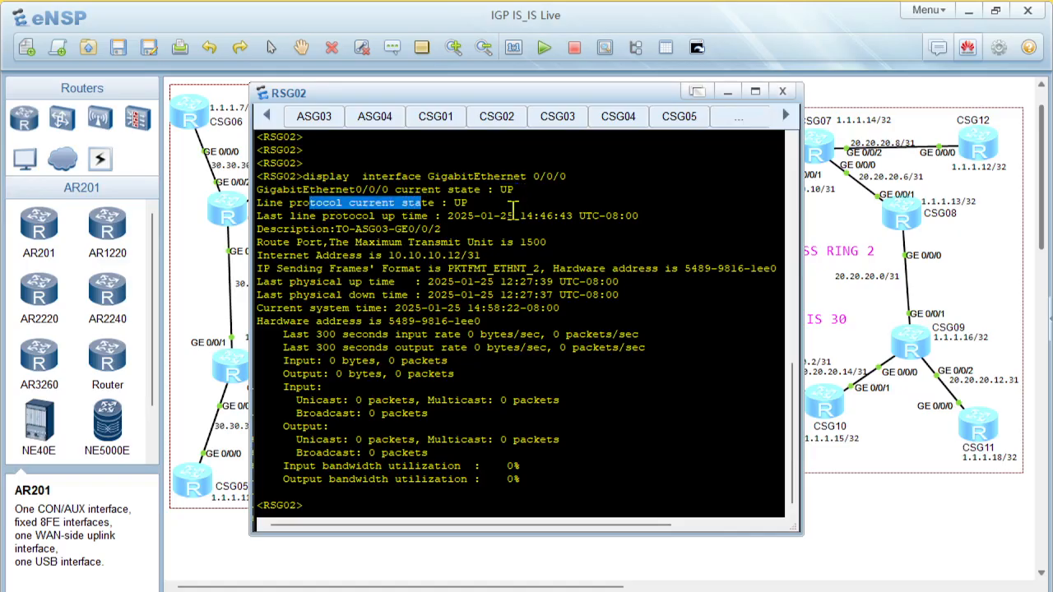
{"action": "double_click", "coordinate": [460, 203]}
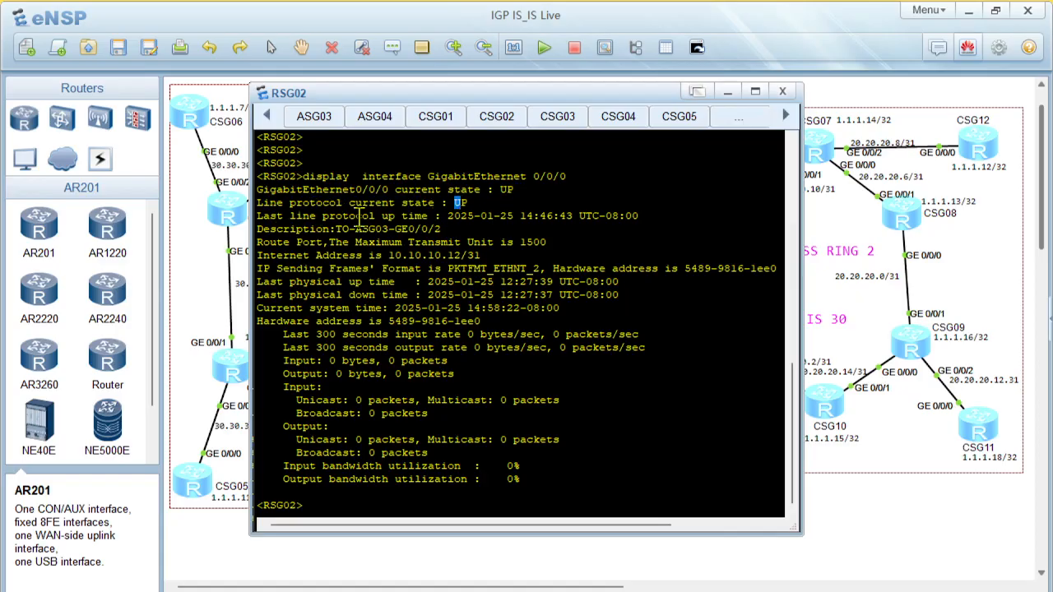
{"action": "left_click_drag", "start_coordinate": [451, 216], "coordinate": [646, 216]}
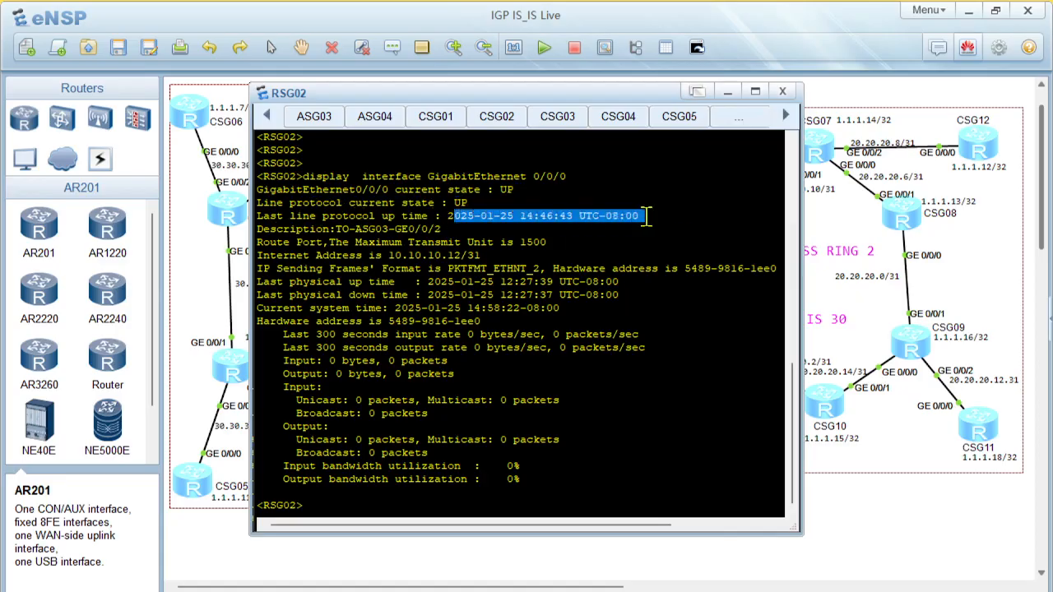
{"action": "left_click", "coordinate": [491, 226]}
{"action": "left_click_drag", "start_coordinate": [288, 228], "coordinate": [444, 228]}
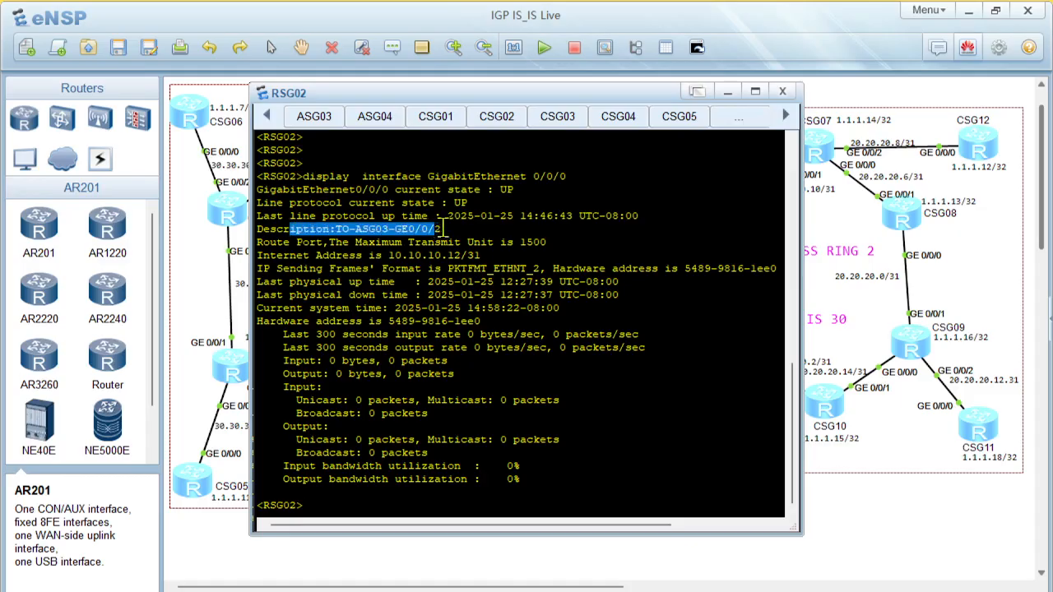
{"action": "left_click", "coordinate": [428, 288]}
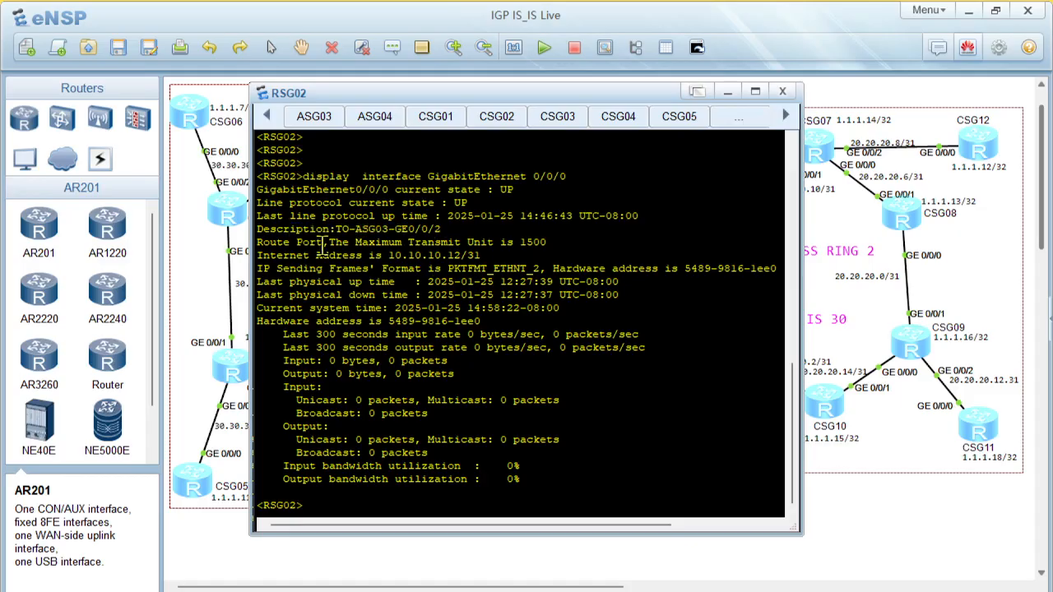
Examine the maximum transmit unit, Internet address, physical up and down times and input/output packet counters in the RSG02 output
{"action": "left_click_drag", "start_coordinate": [345, 242], "coordinate": [494, 245]}
{"action": "left_click", "coordinate": [481, 284]}
{"action": "left_click_drag", "start_coordinate": [278, 255], "coordinate": [492, 256]}
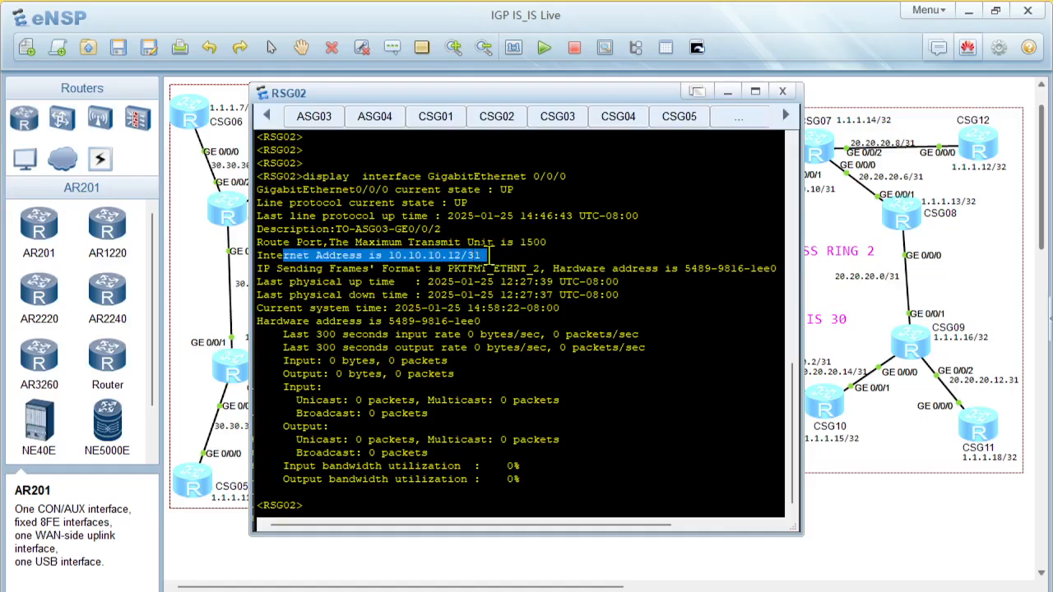
{"action": "left_click", "coordinate": [543, 325]}
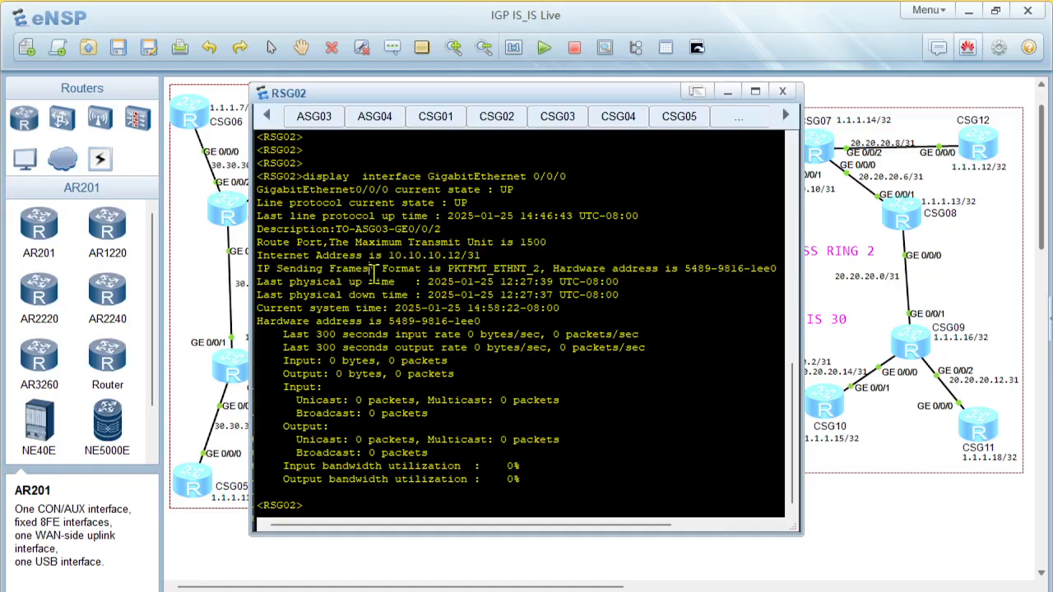
{"action": "left_click_drag", "start_coordinate": [370, 270], "coordinate": [539, 309]}
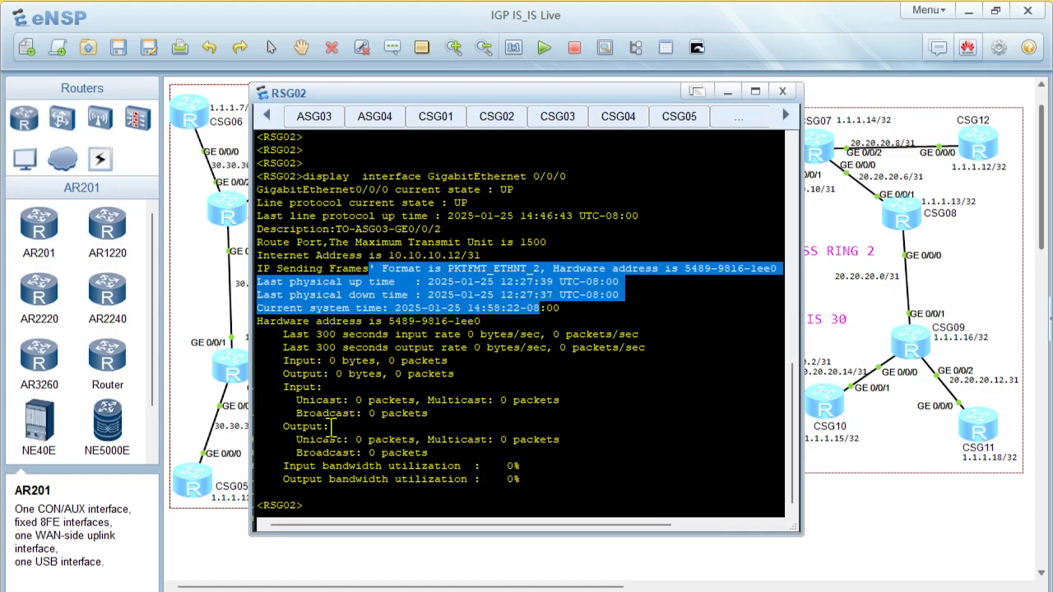
{"action": "left_click_drag", "start_coordinate": [296, 387], "coordinate": [531, 451]}
{"action": "left_click", "coordinate": [481, 488]}
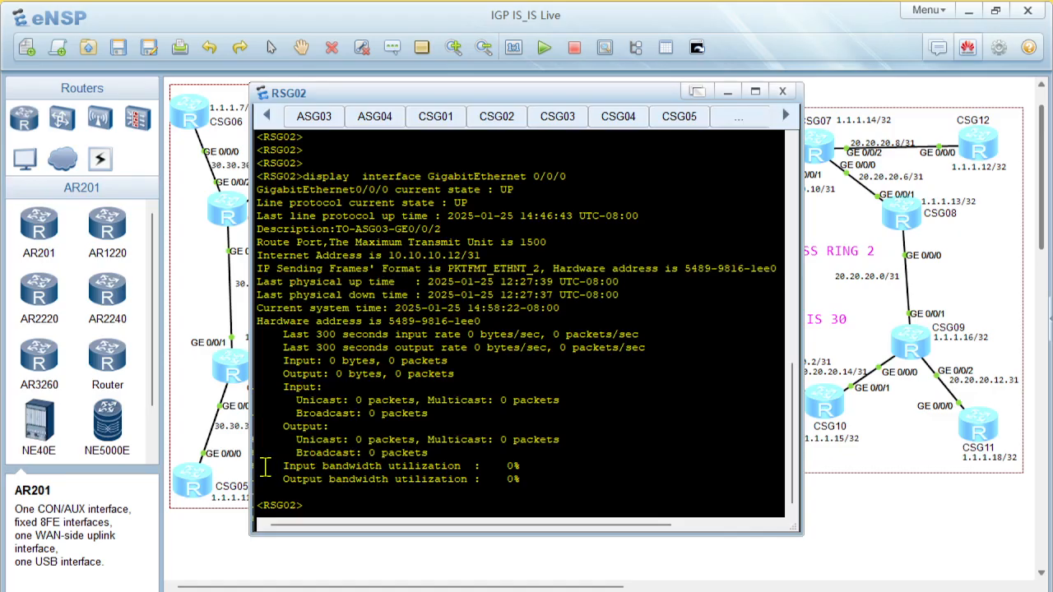
Examine the input and output bandwidth utilization of RSG02's GigabitEthernet0/0/0
{"action": "mouse_move", "coordinate": [262, 465]}
{"action": "left_mouse_down"}
{"action": "mouse_move", "coordinate": [573, 486]}
{"action": "mouse_move", "coordinate": [322, 481]}
{"action": "mouse_move", "coordinate": [256, 467]}
{"action": "left_mouse_up"}
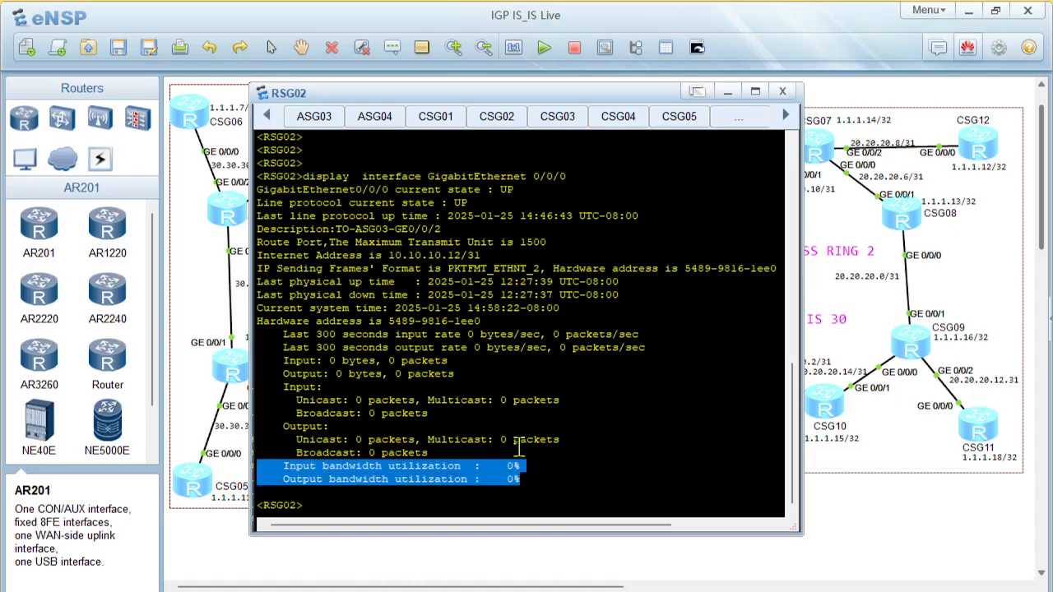
{"action": "left_click", "coordinate": [571, 475]}
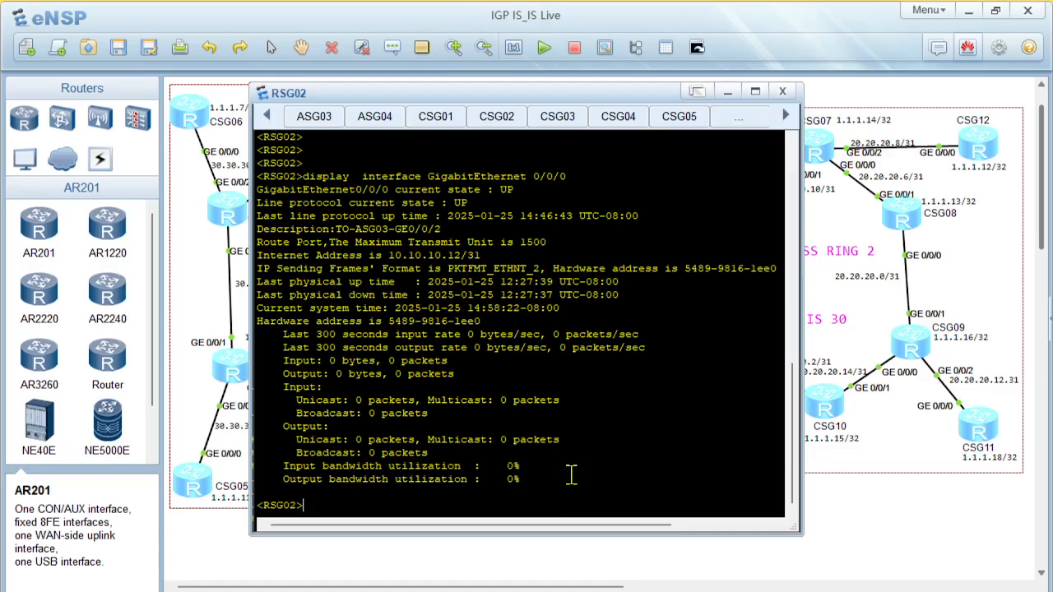
{"action": "left_click_drag", "start_coordinate": [510, 466], "coordinate": [531, 484]}
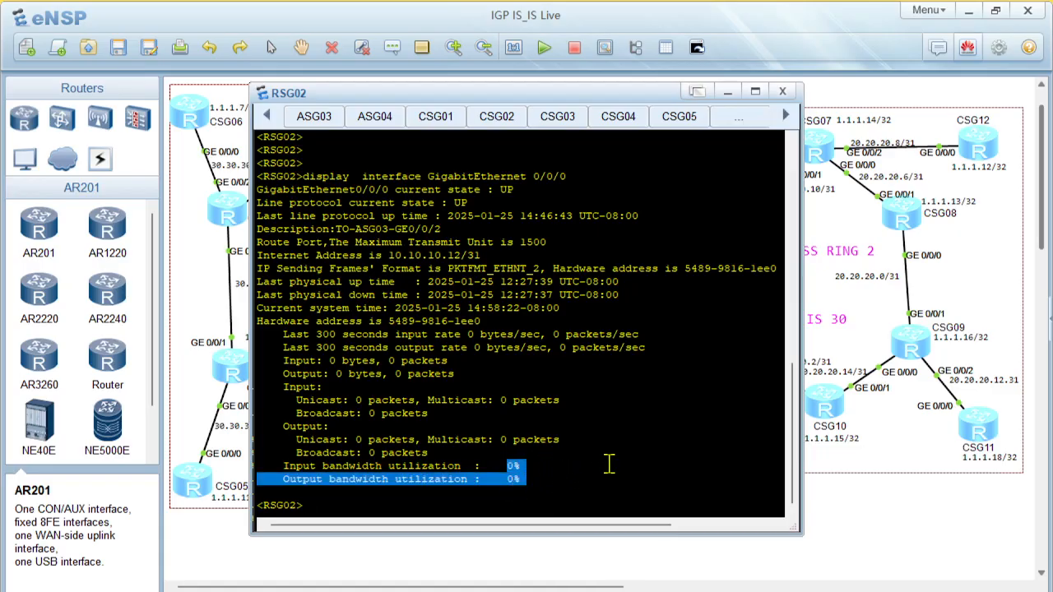
{"action": "key", "text": "Return"}
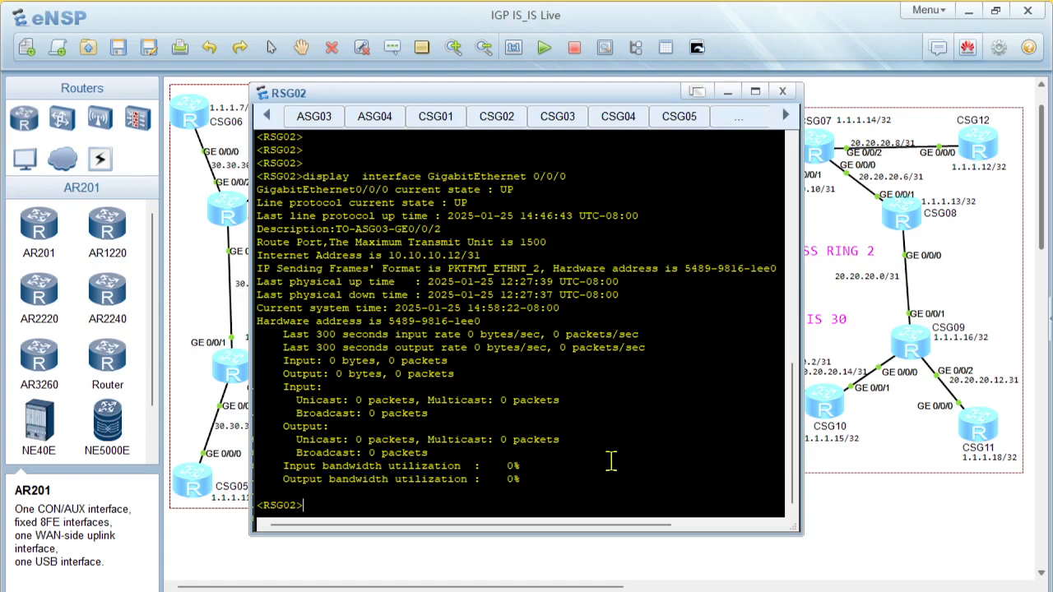
{"action": "left_click_drag", "start_coordinate": [512, 470], "coordinate": [527, 476]}
{"action": "left_click", "coordinate": [621, 453]}
Compare the current system time with the last physical up and down times, and review the interface name in the RSG02 command
{"action": "left_click_drag", "start_coordinate": [270, 308], "coordinate": [563, 309]}
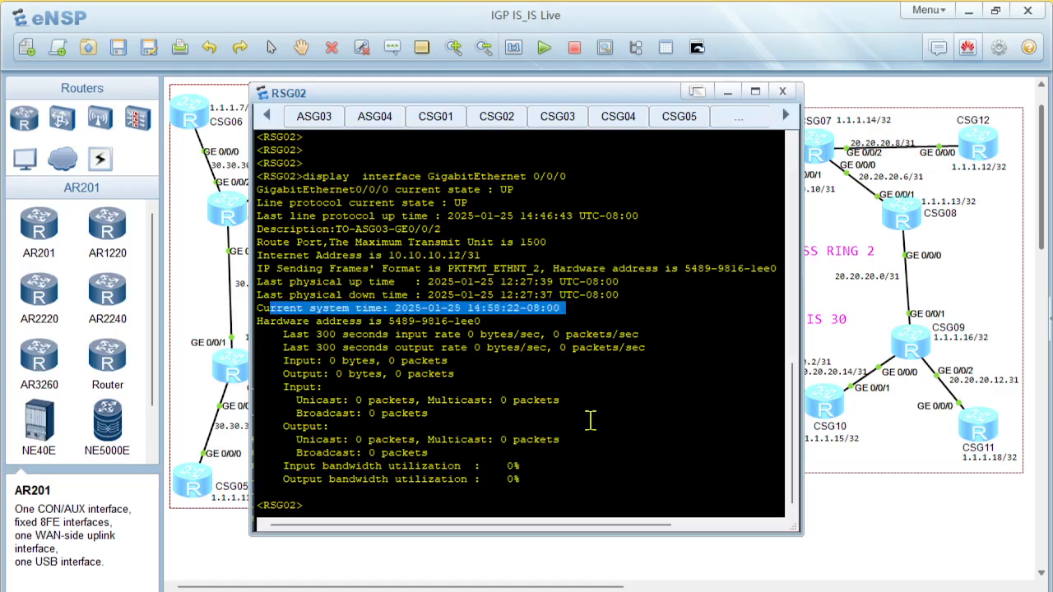
{"action": "left_click", "coordinate": [591, 420]}
{"action": "left_click_drag", "start_coordinate": [258, 281], "coordinate": [603, 303]}
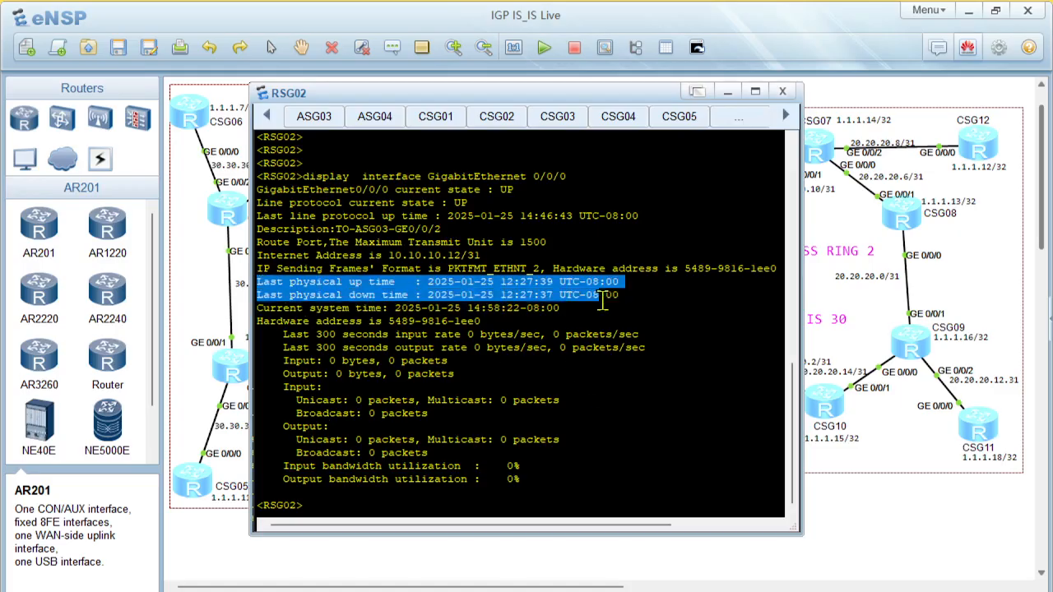
{"action": "left_click", "coordinate": [346, 300]}
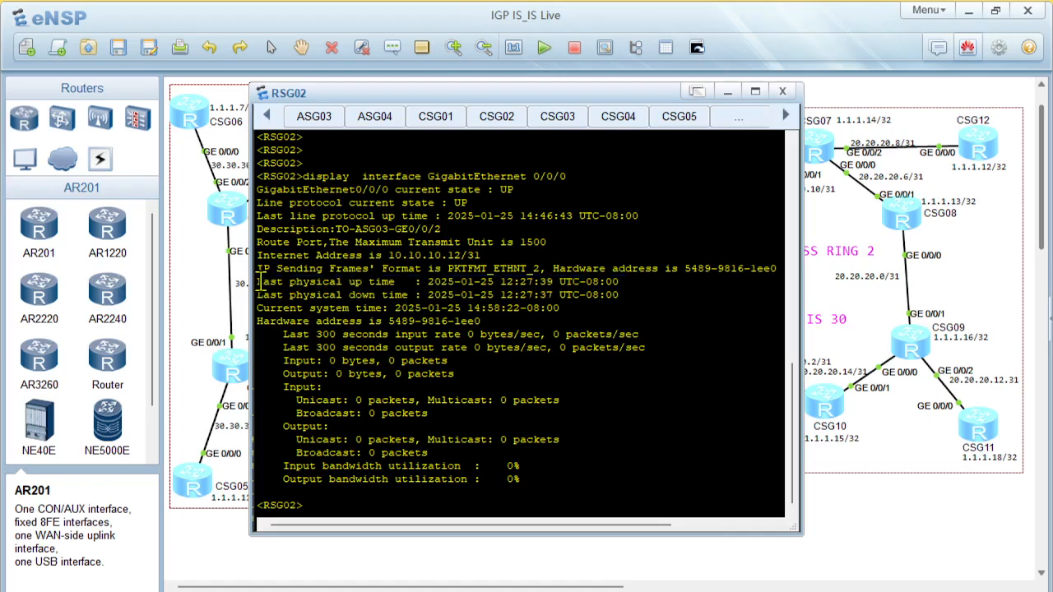
{"action": "left_click_drag", "start_coordinate": [258, 281], "coordinate": [622, 300]}
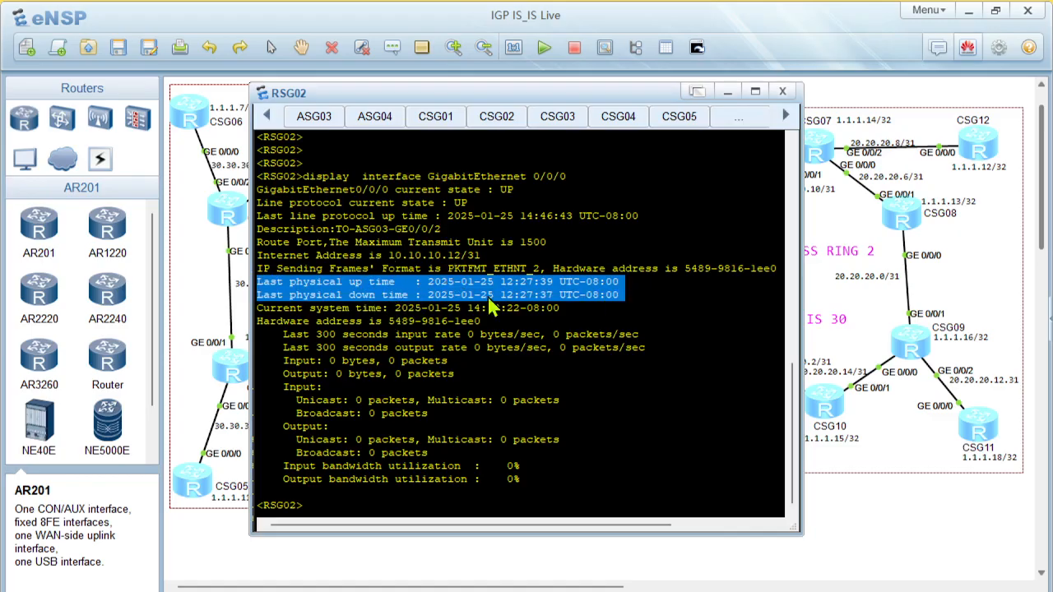
{"action": "left_click", "coordinate": [563, 340]}
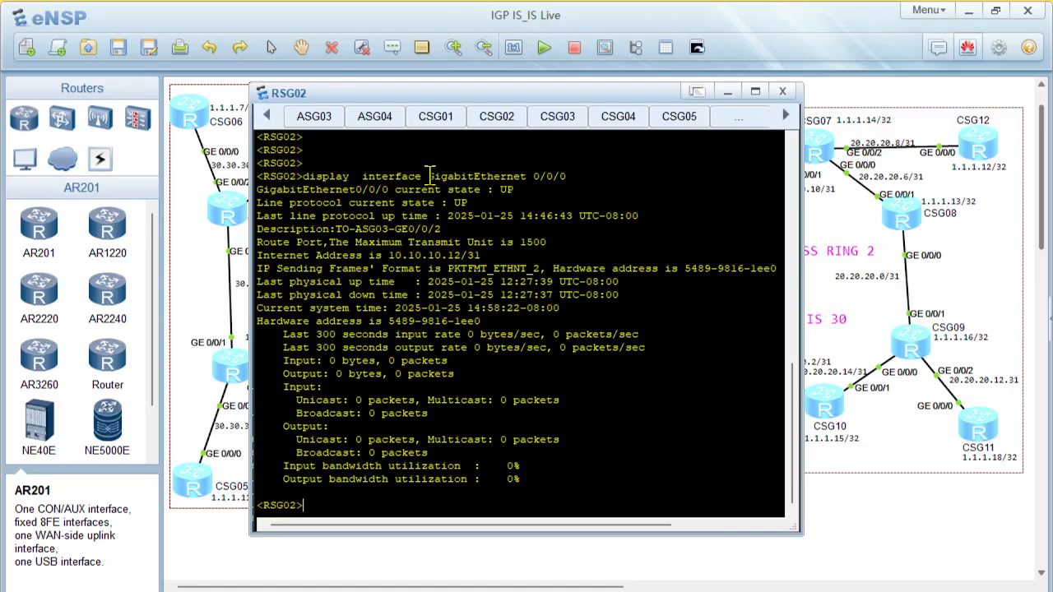
{"action": "left_click_drag", "start_coordinate": [428, 176], "coordinate": [571, 177]}
Copy display ip interface GigabitEthernet 0/0/0 from the PowerPoint slide and run it in the RSG02 console
{"action": "left_click", "coordinate": [648, 591]}
{"action": "left_click_drag", "start_coordinate": [548, 362], "coordinate": [312, 361]}
{"action": "key", "text": "ctrl+c"}
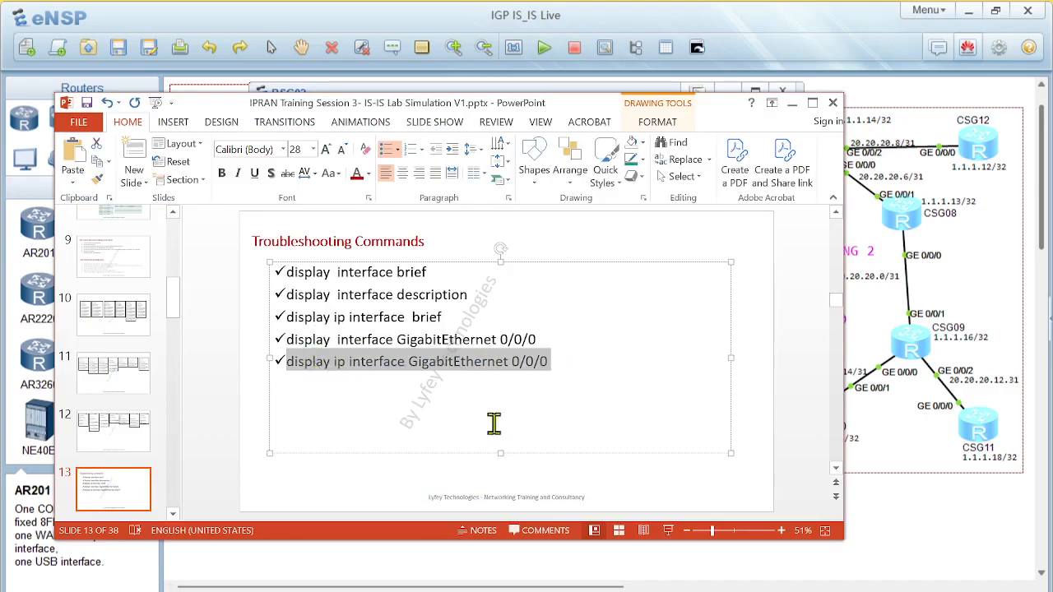
{"action": "left_click", "coordinate": [650, 591]}
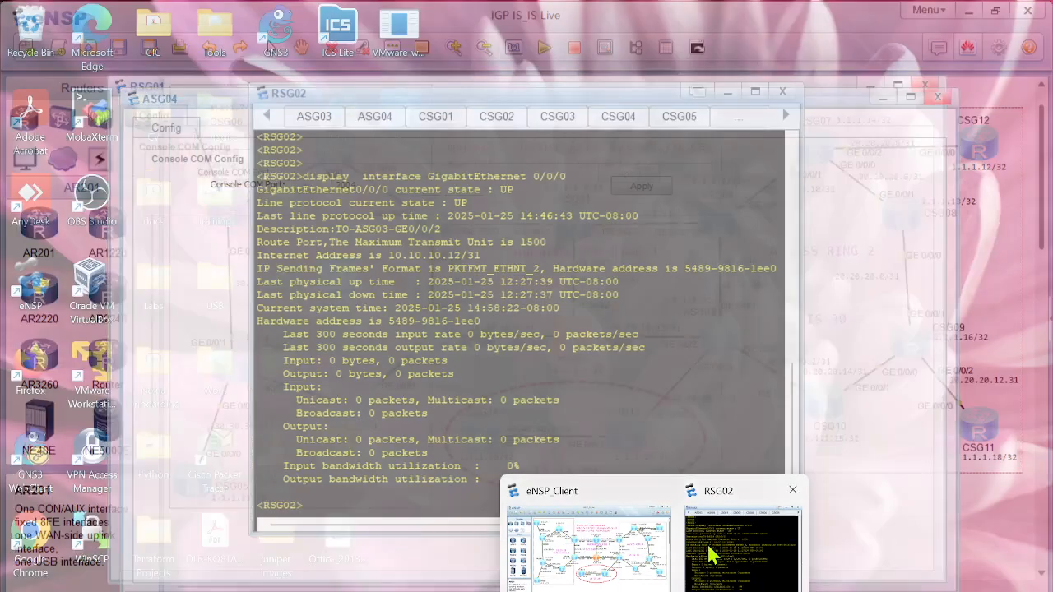
{"action": "left_click", "coordinate": [710, 554]}
{"action": "right_click", "coordinate": [483, 477]}
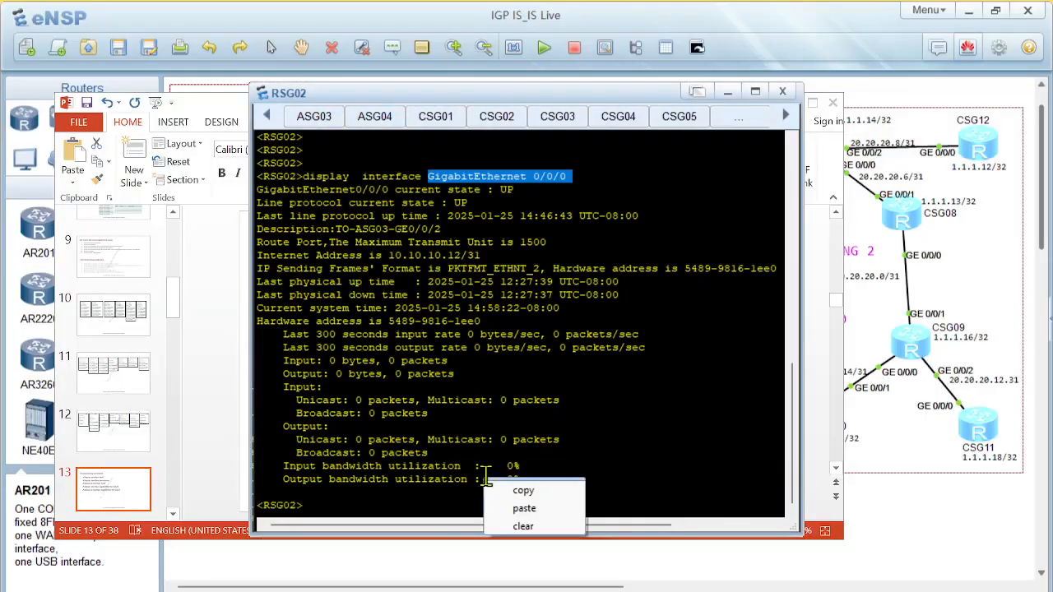
{"action": "left_click", "coordinate": [531, 505]}
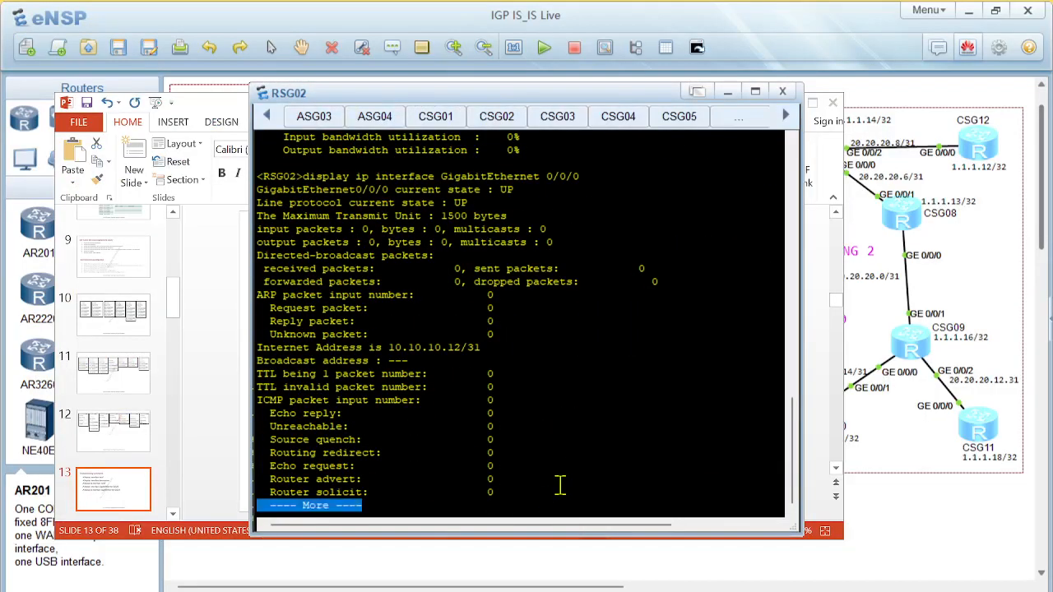
Page through the remaining display ip interface output on RSG02 and examine the physical and line protocol states, maximum transmit unit and packet counters
{"action": "key", "text": "space"}
{"action": "scroll", "coordinate": [483, 294], "scroll_direction": "up", "scroll_amount": 7}
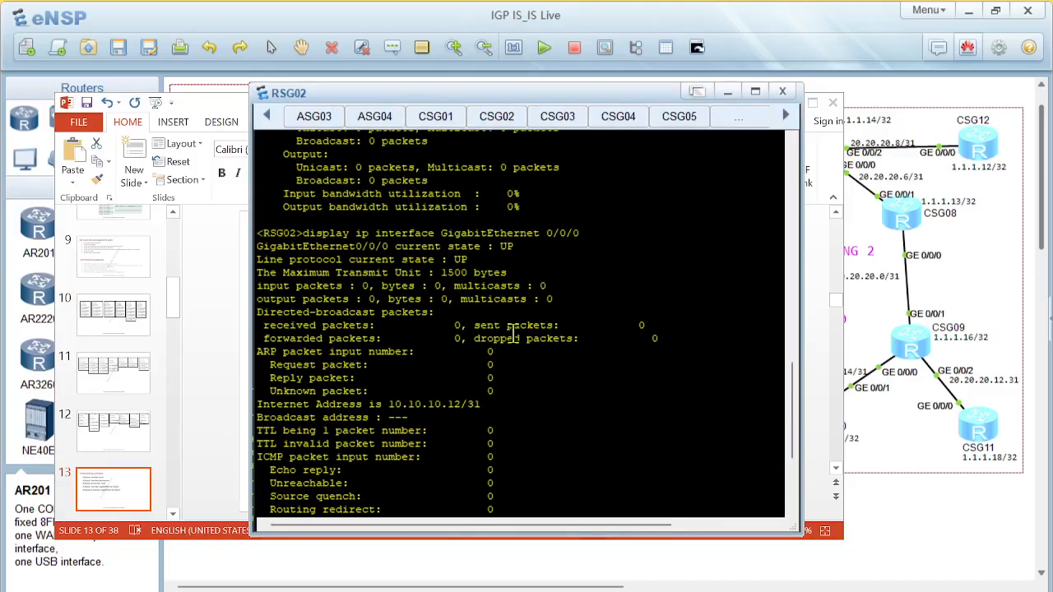
{"action": "scroll", "coordinate": [462, 338], "scroll_direction": "down", "scroll_amount": 4}
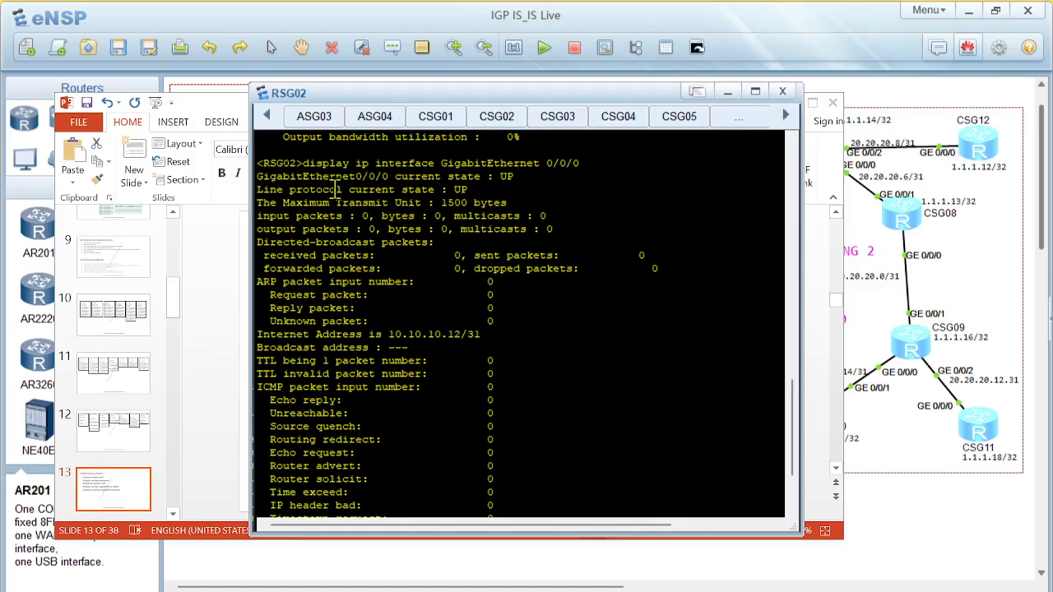
{"action": "left_click_drag", "start_coordinate": [336, 190], "coordinate": [486, 190]}
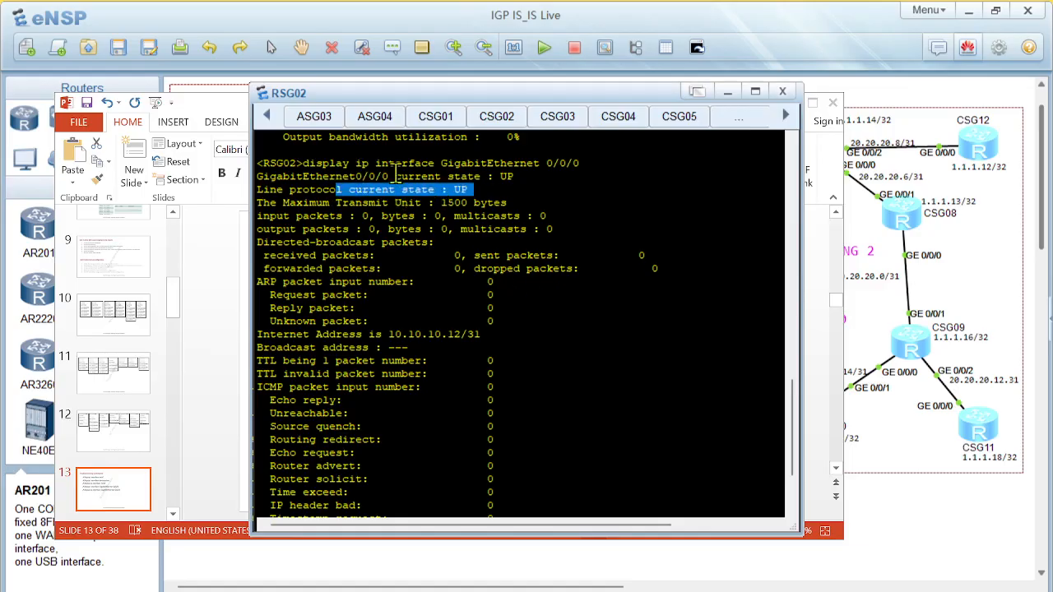
{"action": "left_click_drag", "start_coordinate": [297, 176], "coordinate": [525, 176]}
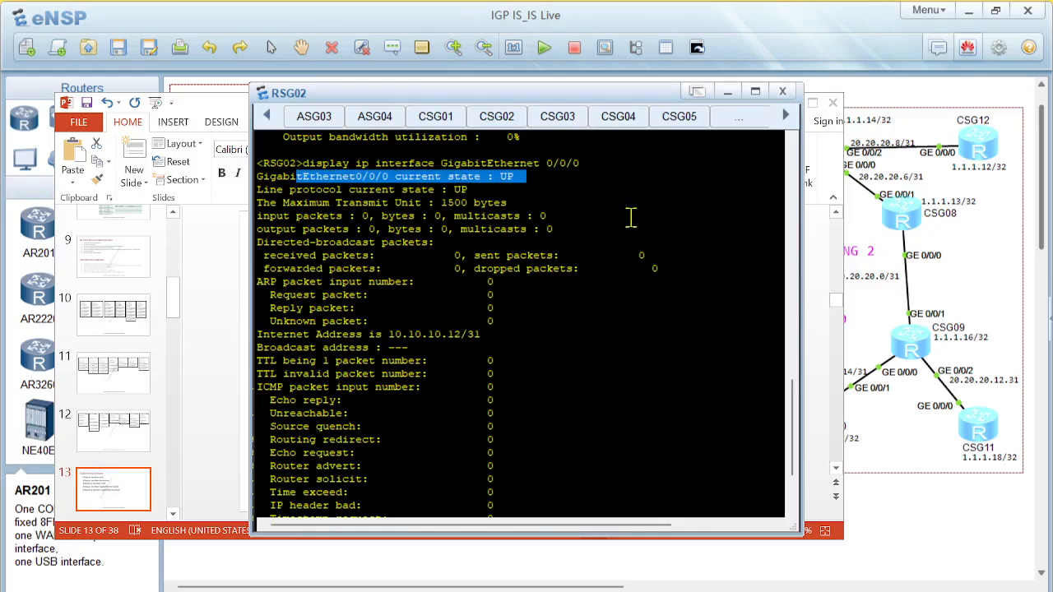
{"action": "left_click_drag", "start_coordinate": [442, 203], "coordinate": [497, 202]}
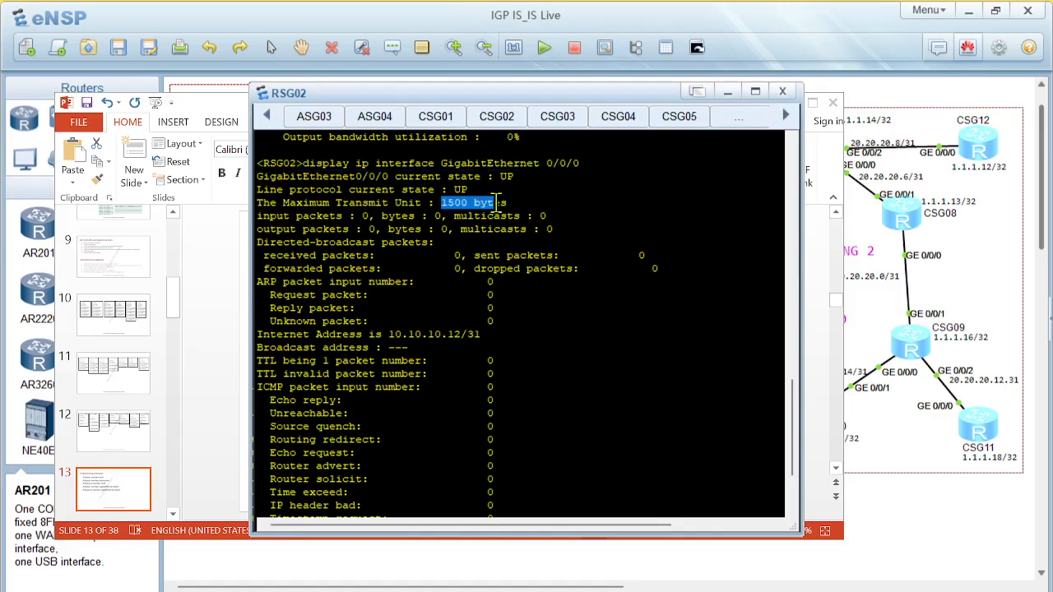
{"action": "left_click_drag", "start_coordinate": [330, 215], "coordinate": [566, 243]}
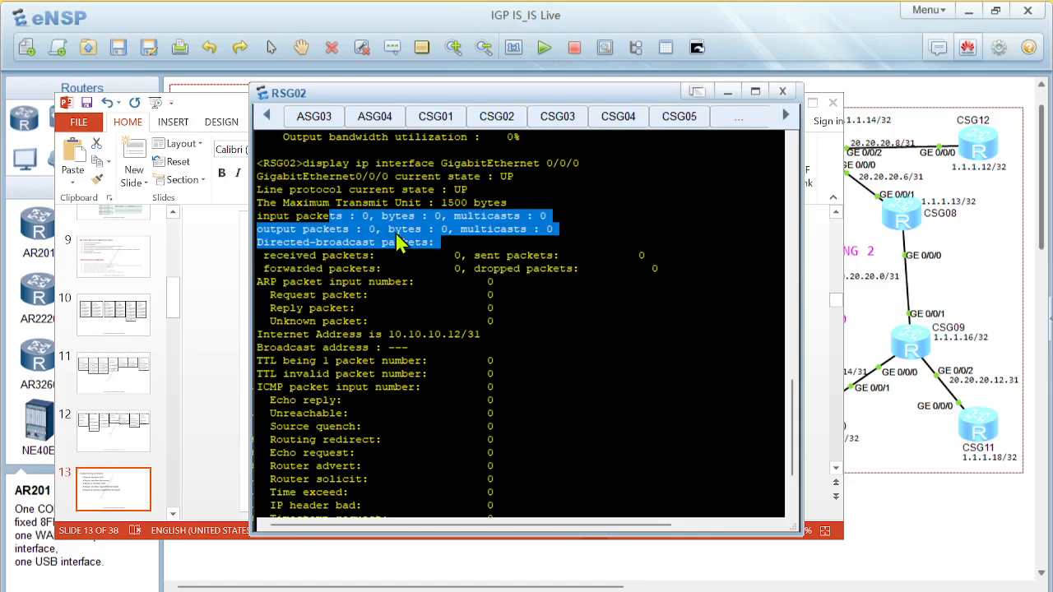
{"action": "left_click", "coordinate": [335, 258]}
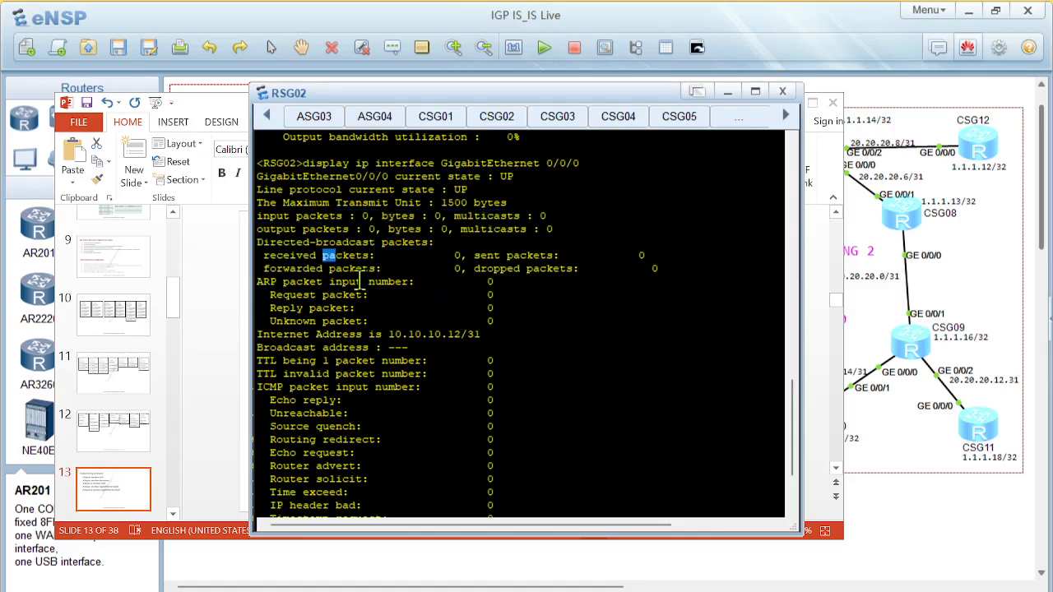
Examine the ARP and ICMP packet input counters in the rest of the RSG02 interface output
{"action": "scroll", "coordinate": [409, 323], "scroll_direction": "down", "scroll_amount": 2}
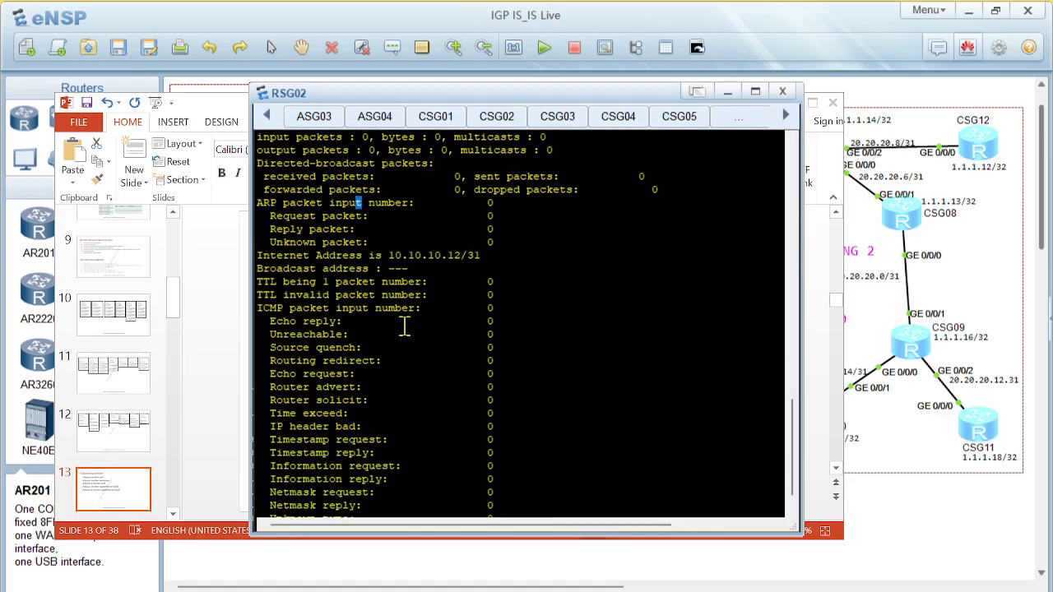
{"action": "scroll", "coordinate": [404, 327], "scroll_direction": "down", "scroll_amount": 1}
{"action": "left_click_drag", "start_coordinate": [270, 273], "coordinate": [573, 486]}
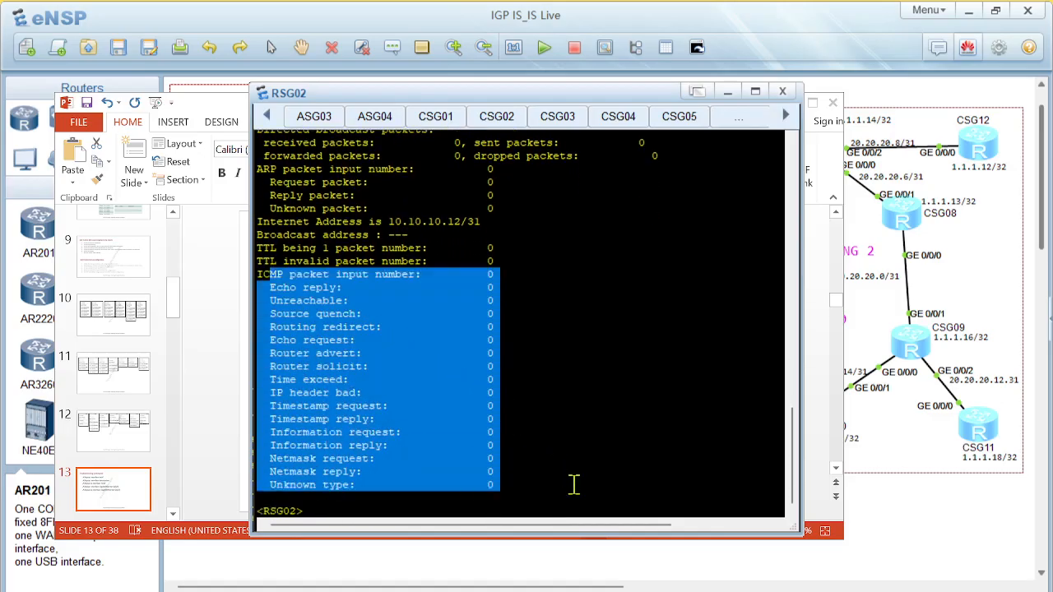
{"action": "left_click", "coordinate": [401, 356]}
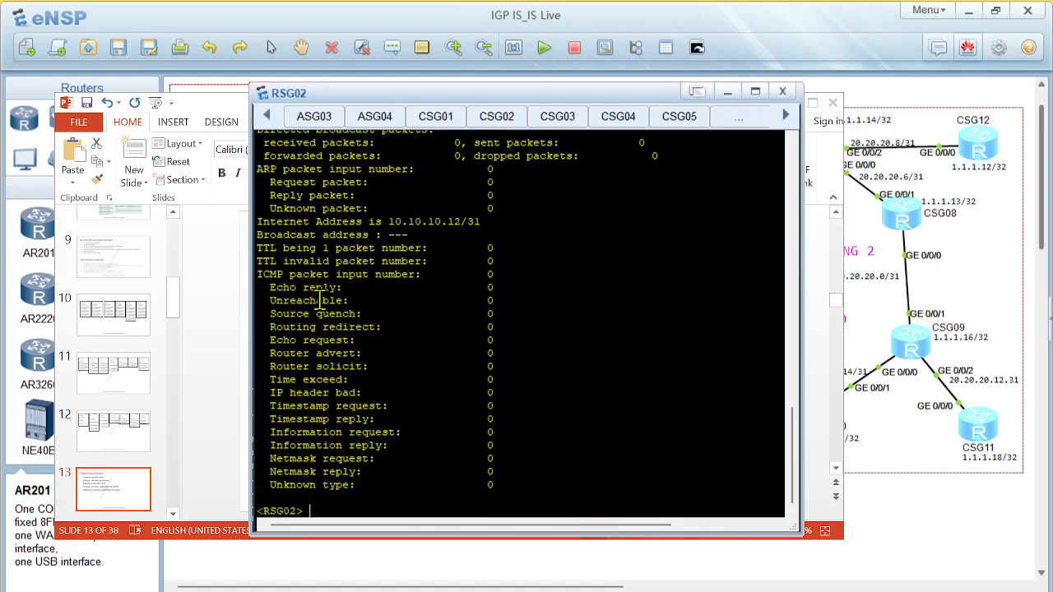
Review the display ip interface GigabitEthernet 0/0/0 command together with its output in the RSG02 console
{"action": "scroll", "coordinate": [377, 246], "scroll_direction": "up", "scroll_amount": 8}
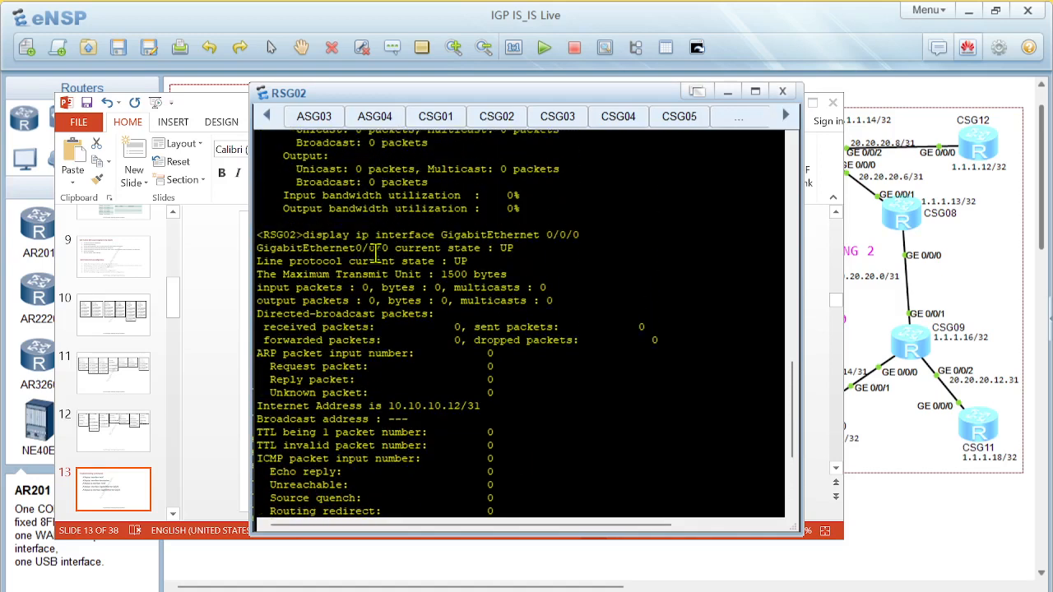
{"action": "scroll", "coordinate": [382, 269], "scroll_direction": "up", "scroll_amount": 1}
{"action": "left_click_drag", "start_coordinate": [400, 392], "coordinate": [586, 393]}
{"action": "scroll", "coordinate": [635, 363], "scroll_direction": "down", "scroll_amount": 9}
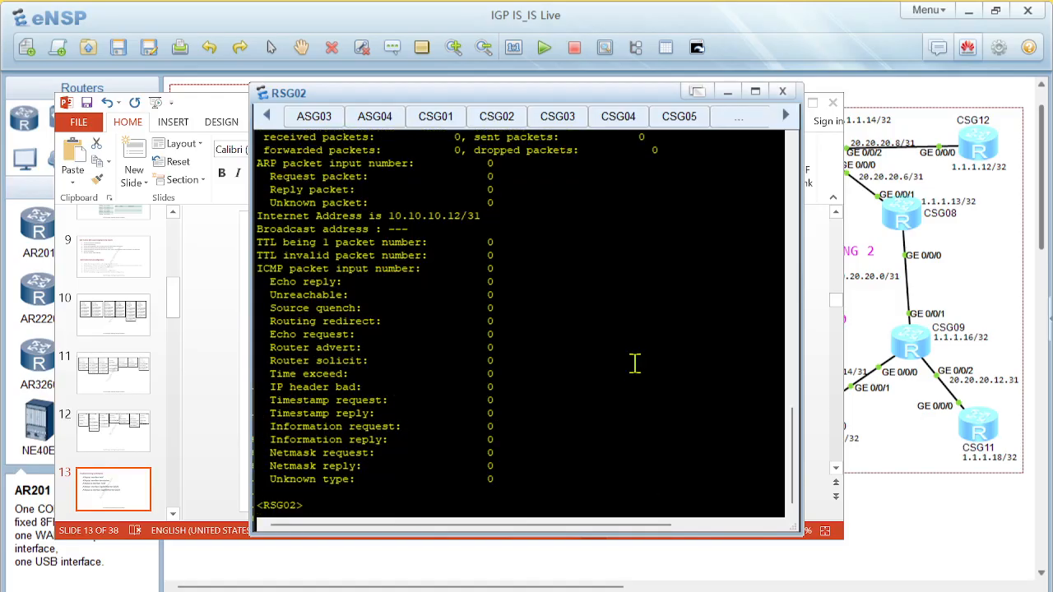
{"action": "scroll", "coordinate": [691, 560], "scroll_direction": "down", "scroll_amount": 1}
Check the Troubleshooting Commands slide in PowerPoint and return to the eNSP topology
{"action": "mouse_move", "coordinate": [691, 591]}
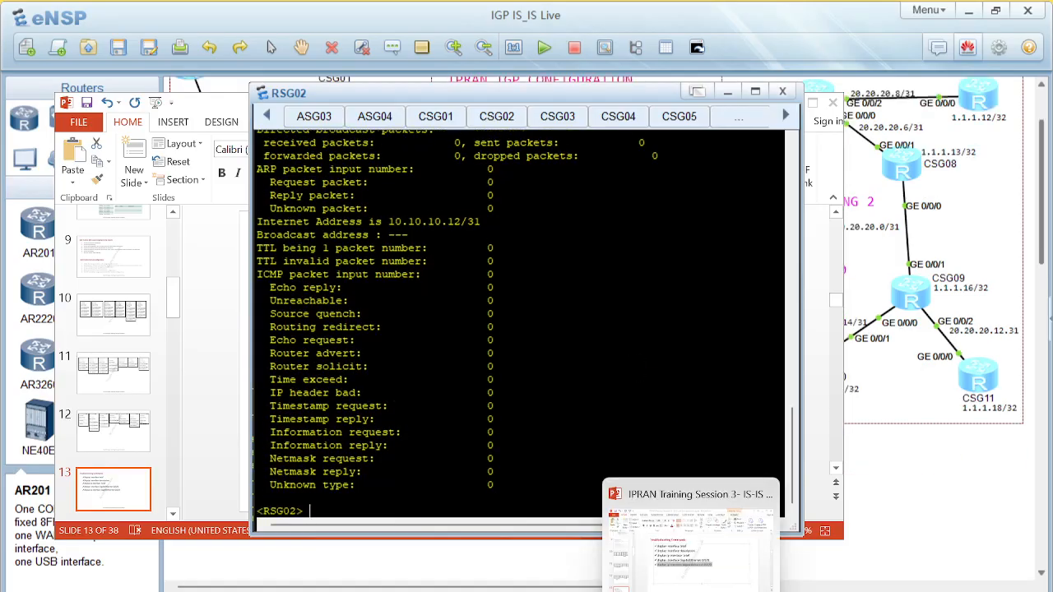
{"action": "left_click", "coordinate": [689, 535]}
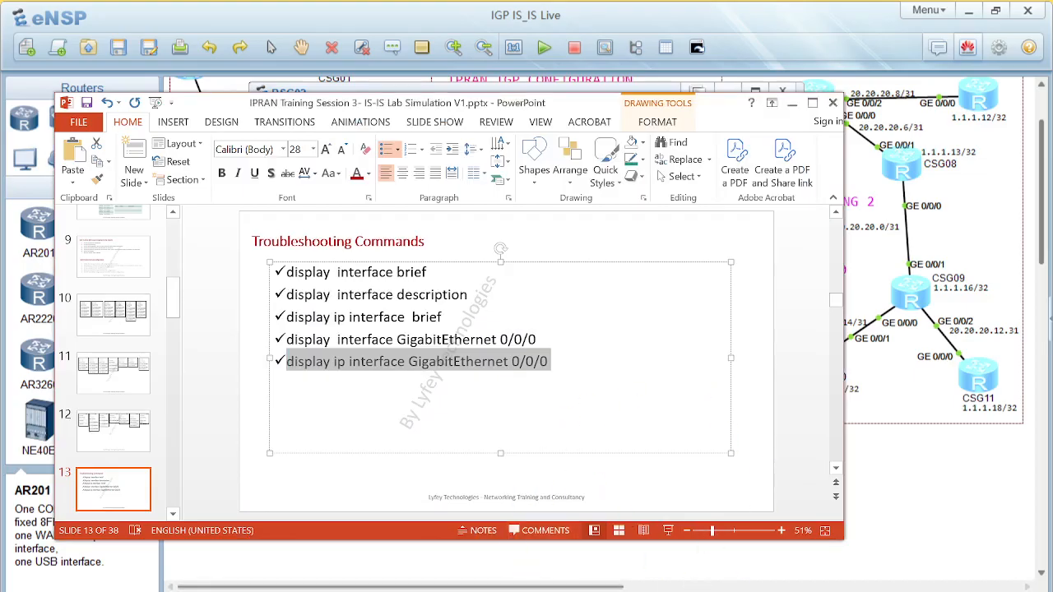
{"action": "mouse_move", "coordinate": [650, 591]}
{"action": "left_click", "coordinate": [623, 550]}
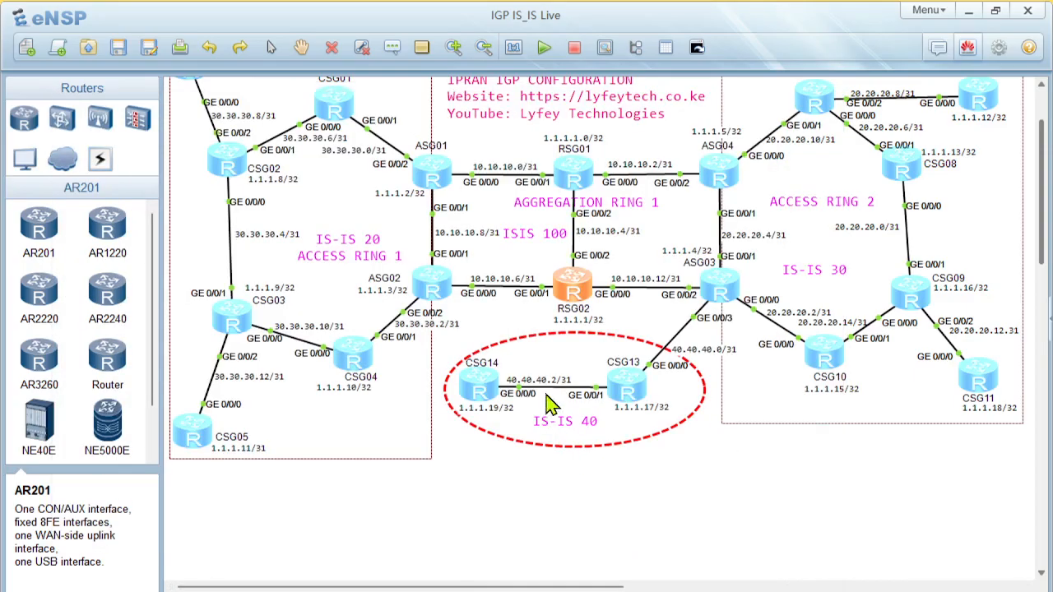
Open the RSG02 console and run display ip interface brief
{"action": "double_click", "coordinate": [578, 284]}
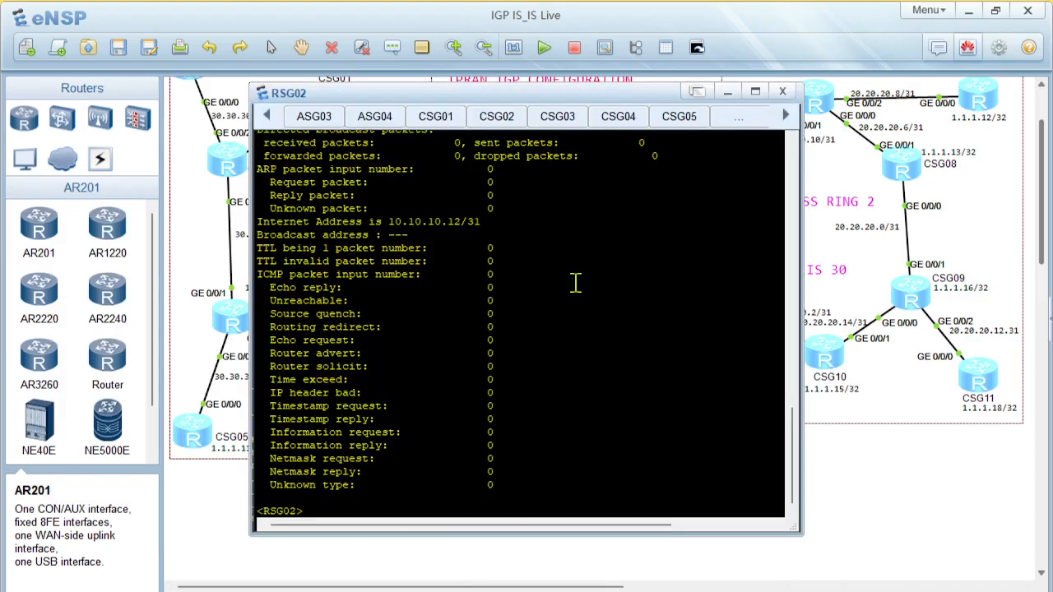
{"action": "key", "text": "Return"}
{"action": "key", "text": "Return"}
{"action": "type", "text": "displ"}
{"action": "key", "text": "Tab"}
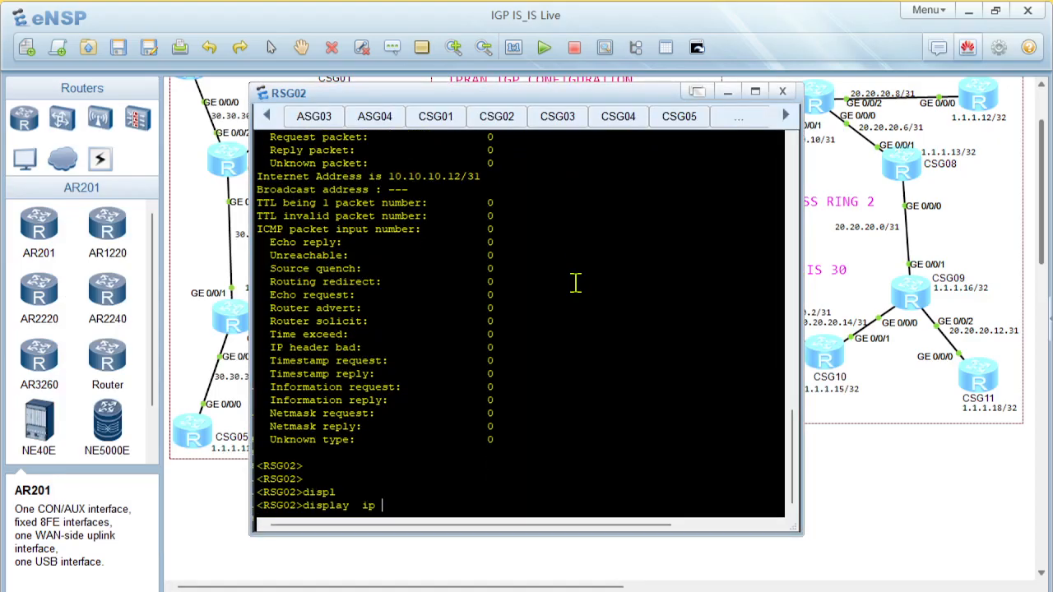
{"action": "type", "text": "ip interf"}
{"action": "key", "text": "Tab"}
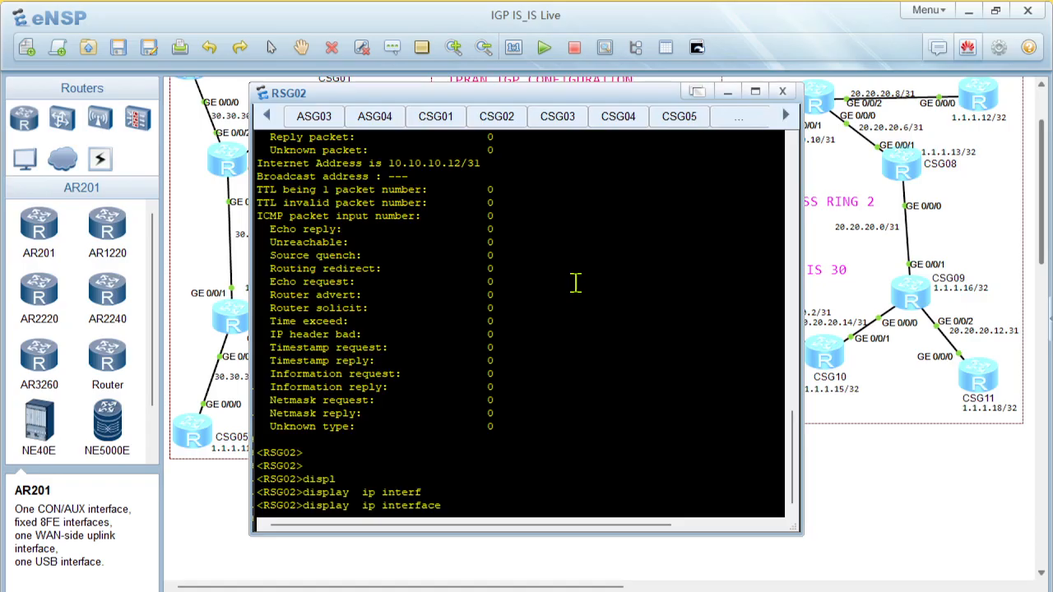
{"action": "type", "text": "br"}
{"action": "key", "text": "Tab"}
{"action": "key", "text": "Return"}
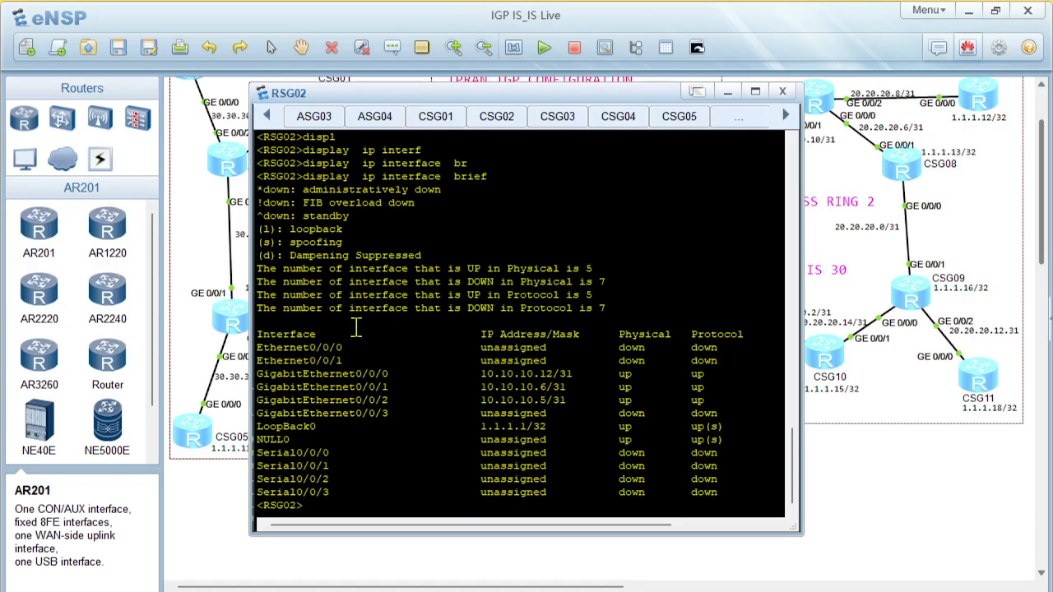
Examine the IP addresses and the physical and protocol states of RSG02's GigabitEthernet interfaces
{"action": "left_click_drag", "start_coordinate": [290, 386], "coordinate": [650, 399]}
{"action": "left_click_drag", "start_coordinate": [729, 397], "coordinate": [227, 382]}
{"action": "left_click", "coordinate": [529, 435]}
Ping 10.10.10.13 from RSG02 to test the link on GigabitEthernet0/0/0
{"action": "type", "text": "ping 10.10.10"}
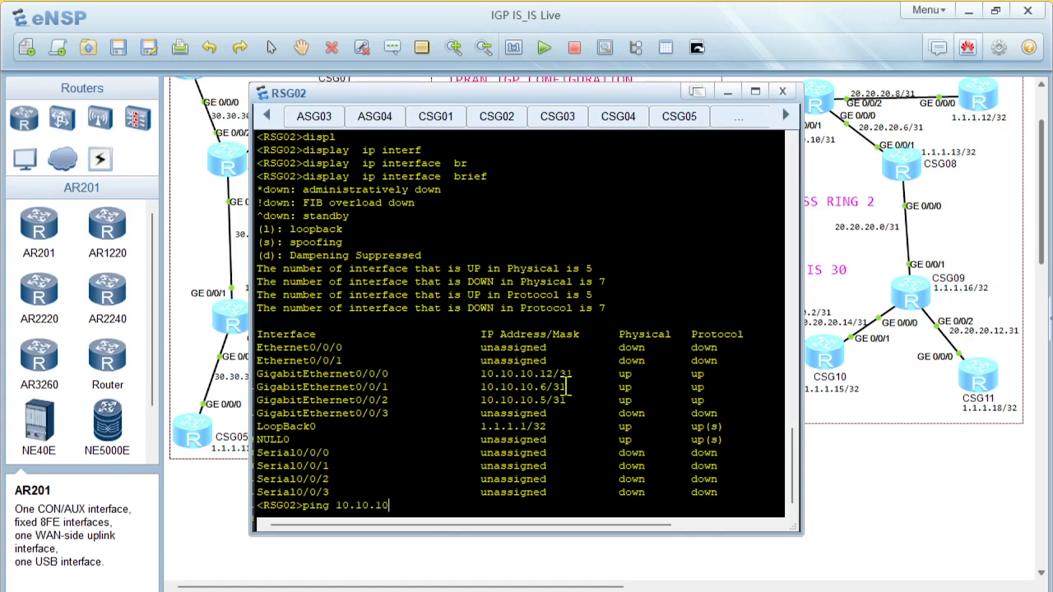
{"action": "scroll", "coordinate": [568, 386], "scroll_direction": "up", "scroll_amount": 1}
{"action": "scroll", "coordinate": [566, 418], "scroll_direction": "down", "scroll_amount": 1}
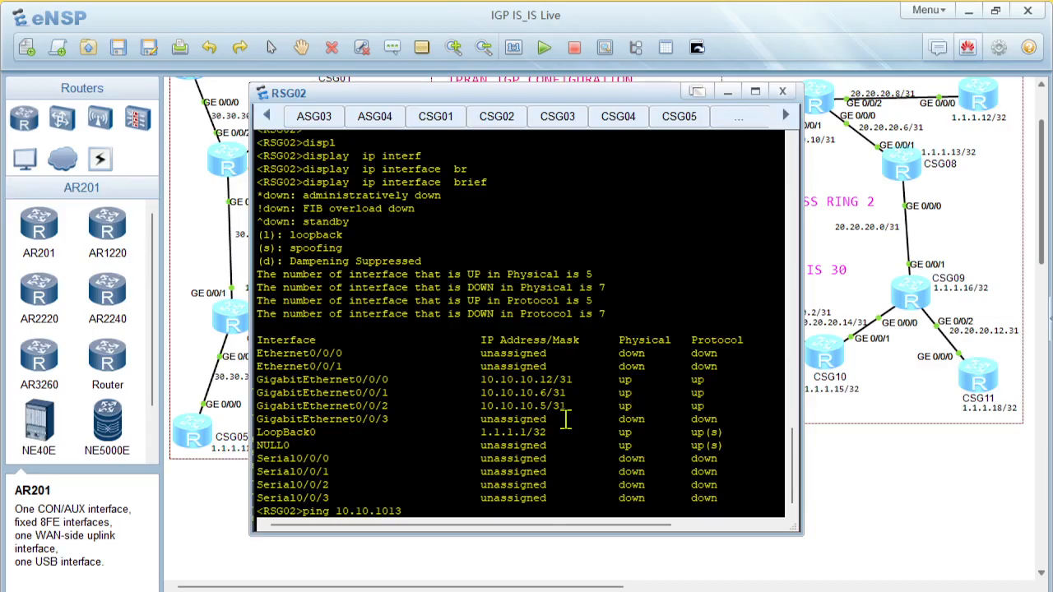
{"action": "type", "text": "10.10.10.13"}
{"action": "key", "text": "Return"}
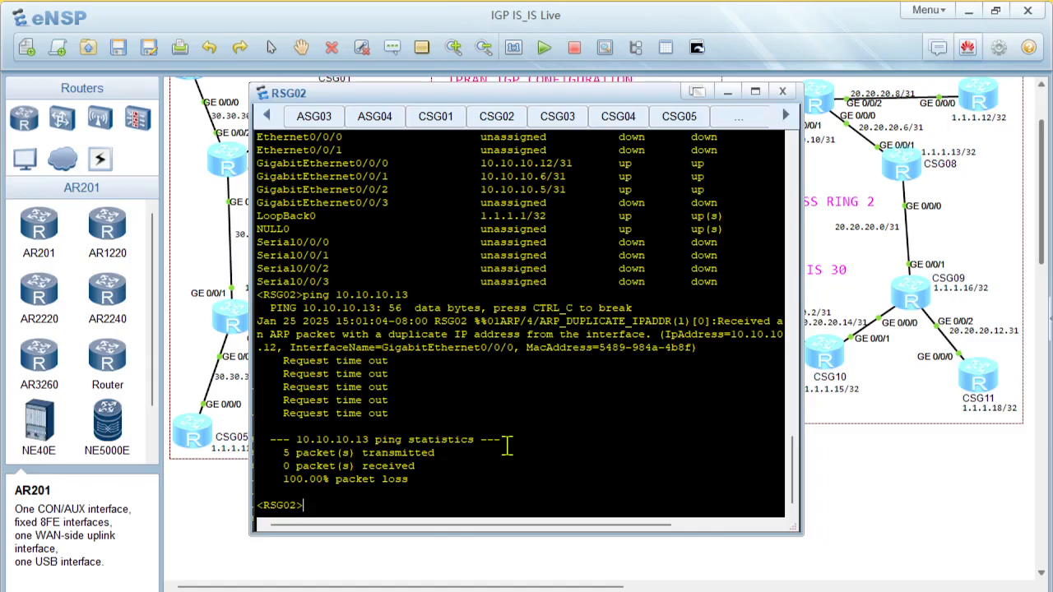
Compare RSG02's GigabitEthernet addresses in the console with the link addressing around RSG02 in the topology
{"action": "left_click_drag", "start_coordinate": [336, 163], "coordinate": [465, 164]}
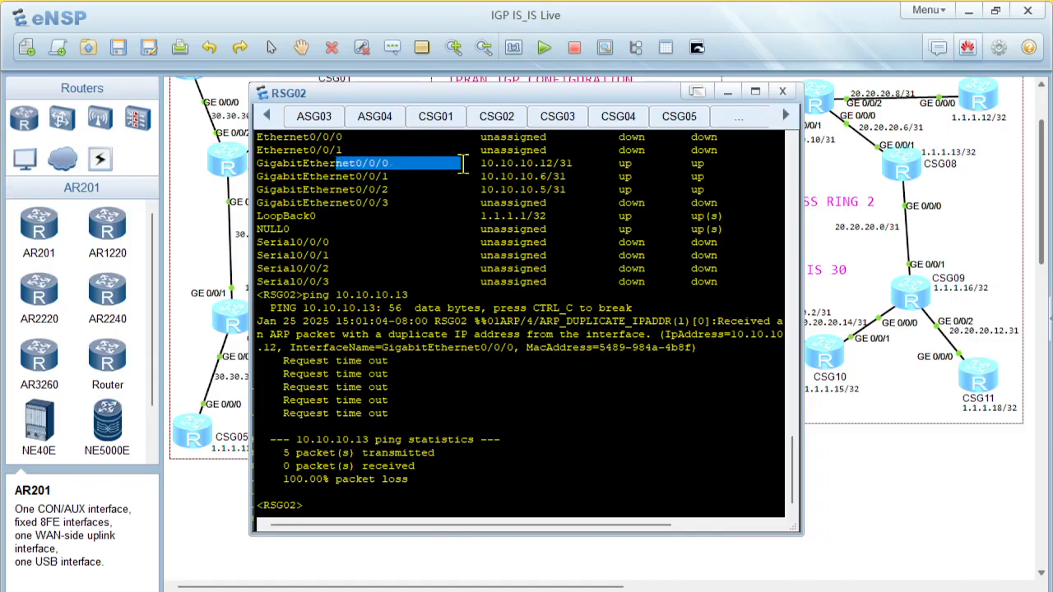
{"action": "left_click", "coordinate": [895, 493]}
{"action": "left_click", "coordinate": [575, 288]}
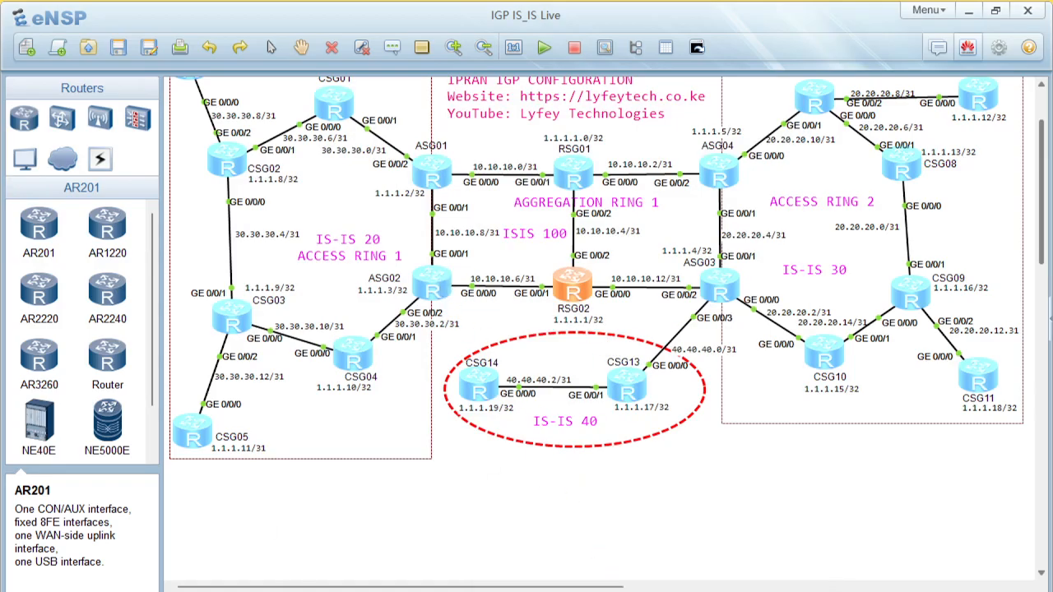
{"action": "mouse_move", "coordinate": [617, 586]}
{"action": "left_click", "coordinate": [718, 557]}
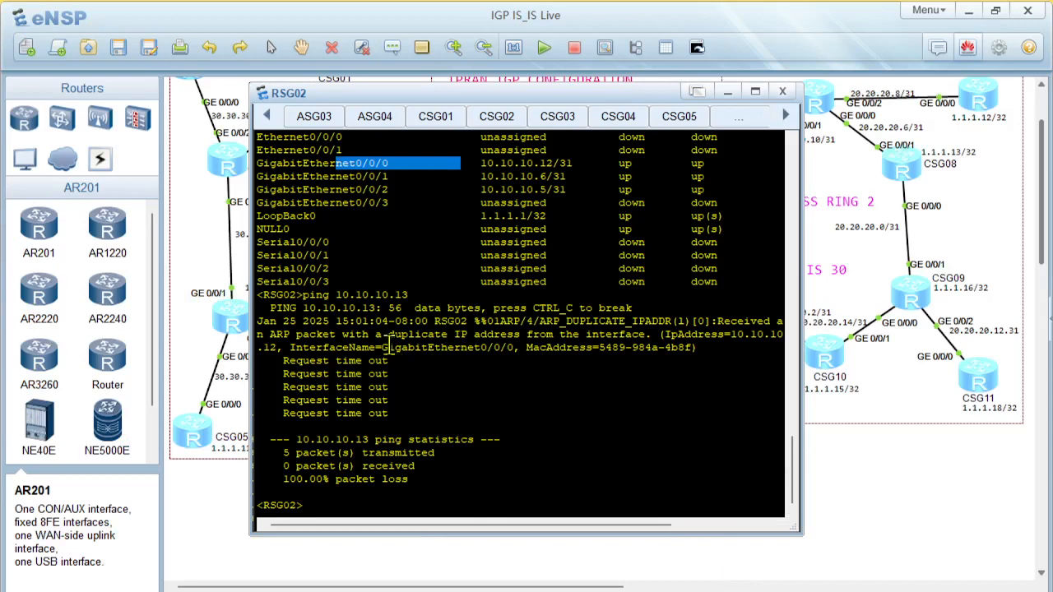
{"action": "scroll", "coordinate": [404, 316], "scroll_direction": "up", "scroll_amount": 1}
{"action": "scroll", "coordinate": [403, 316], "scroll_direction": "up", "scroll_amount": 1}
{"action": "left_click_drag", "start_coordinate": [383, 257], "coordinate": [528, 260]}
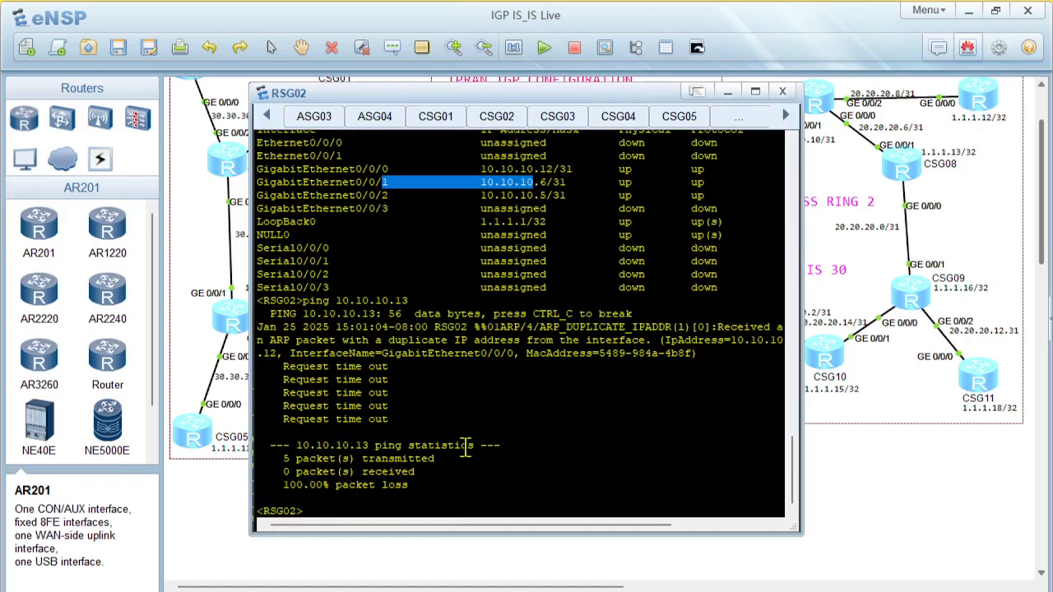
Repeat the ping to 10.10.10.13 from RSG02 and check the RSG02 to ASG03 link in the topology
{"action": "key", "text": "Up"}
{"action": "key", "text": "Return"}
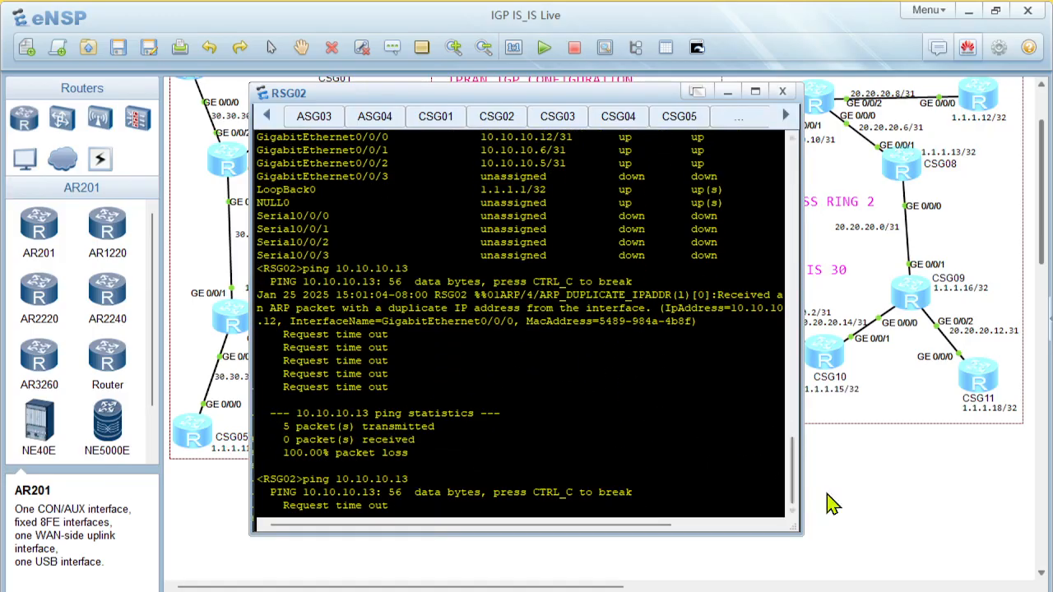
{"action": "left_click", "coordinate": [855, 500]}
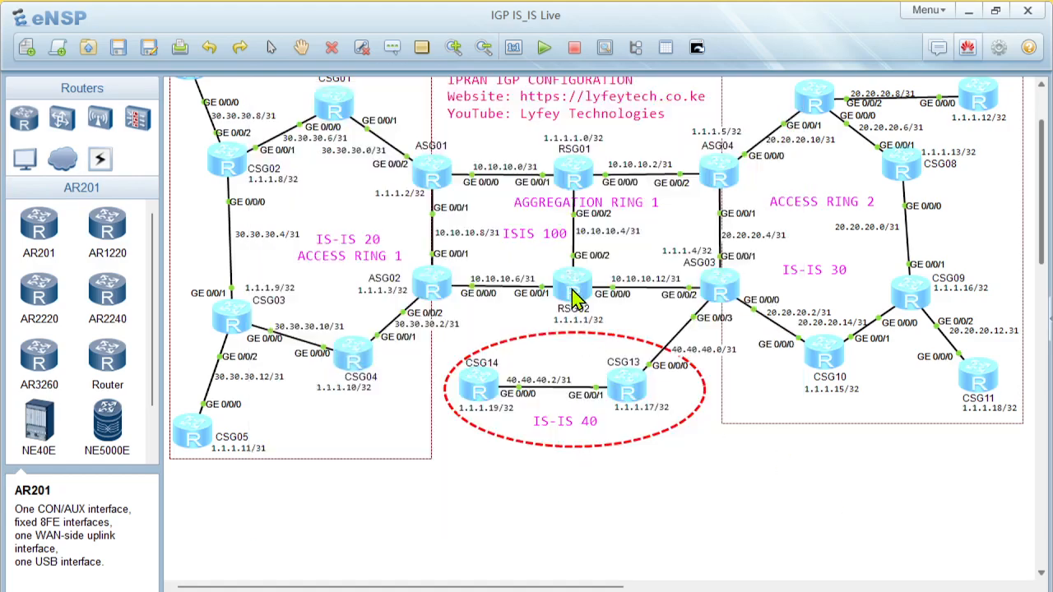
{"action": "mouse_move", "coordinate": [696, 588]}
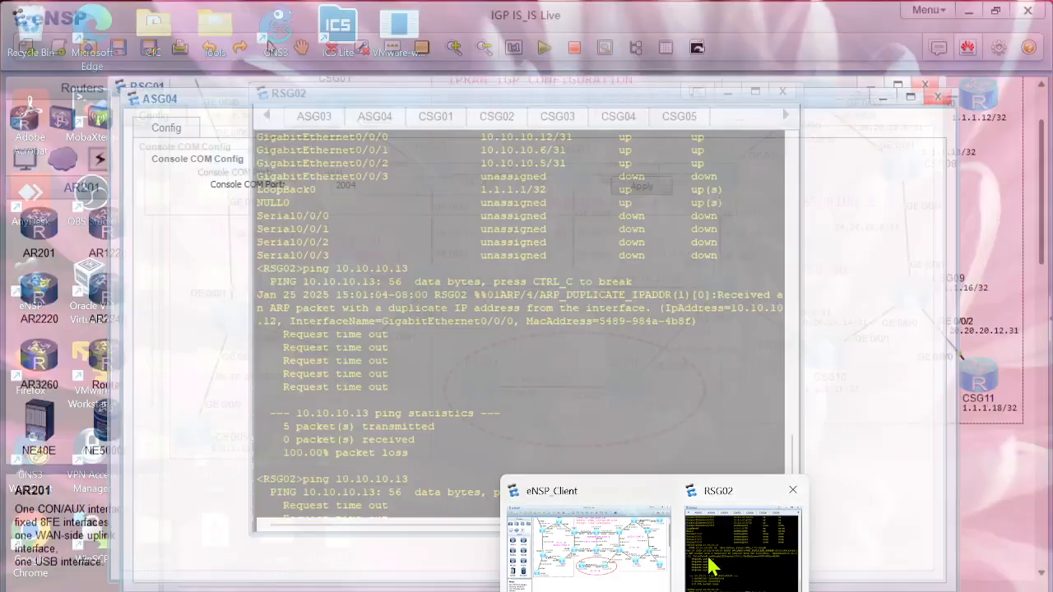
{"action": "left_click", "coordinate": [736, 547]}
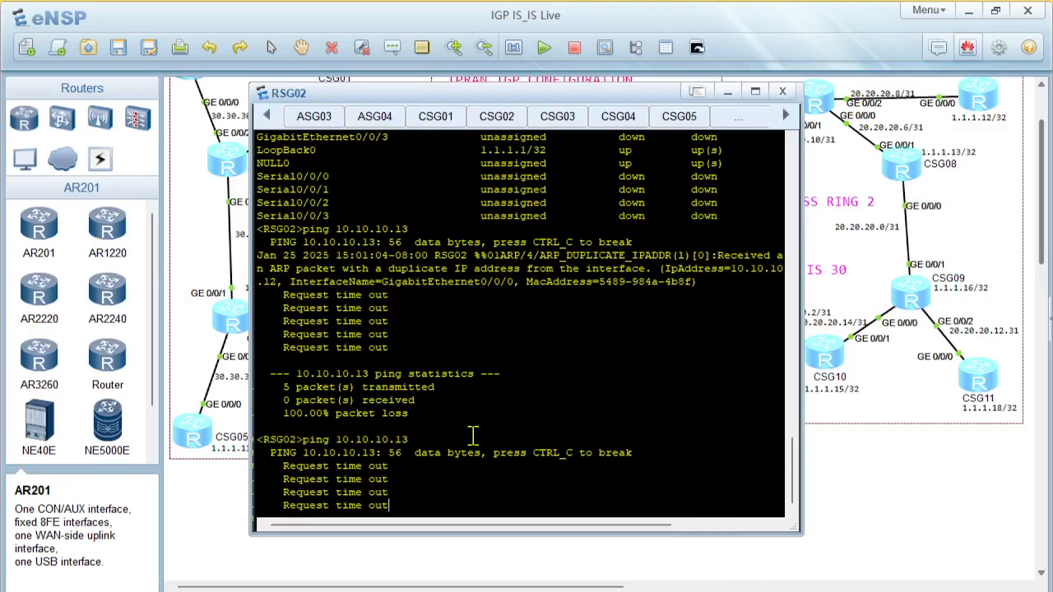
Run display current-configuration interface GigabitEthernet 0/0/0 on RSG02 and examine the configured IP address and mask
{"action": "type", "text": "displ"}
{"action": "key", "text": "Tab"}
{"action": "type", "text": "cu"}
{"action": "key", "text": "Tab"}
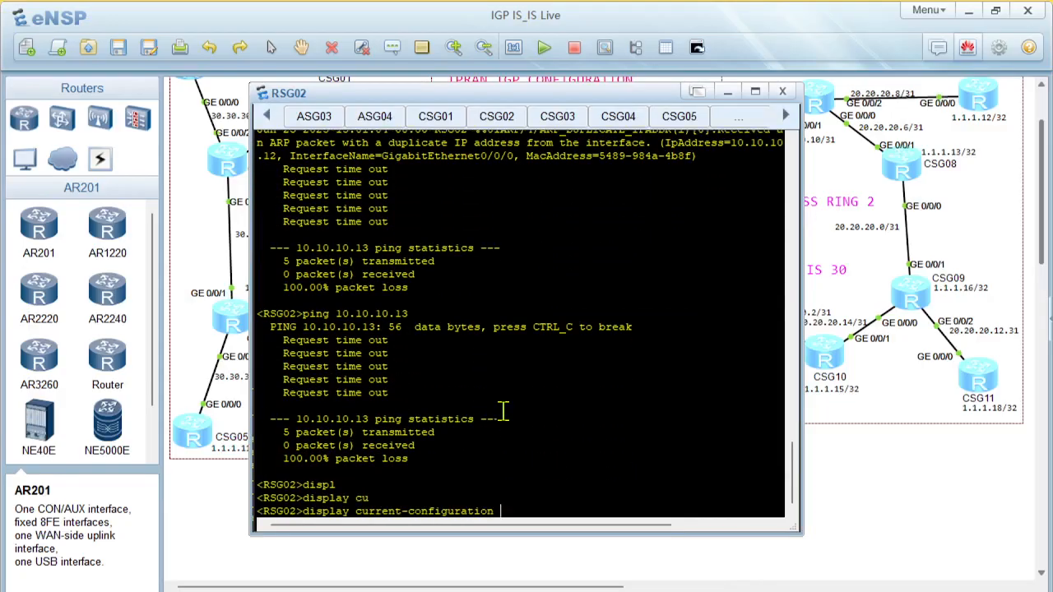
{"action": "type", "text": "inter"}
{"action": "key", "text": "Tab"}
{"action": "type", "text": "gi"}
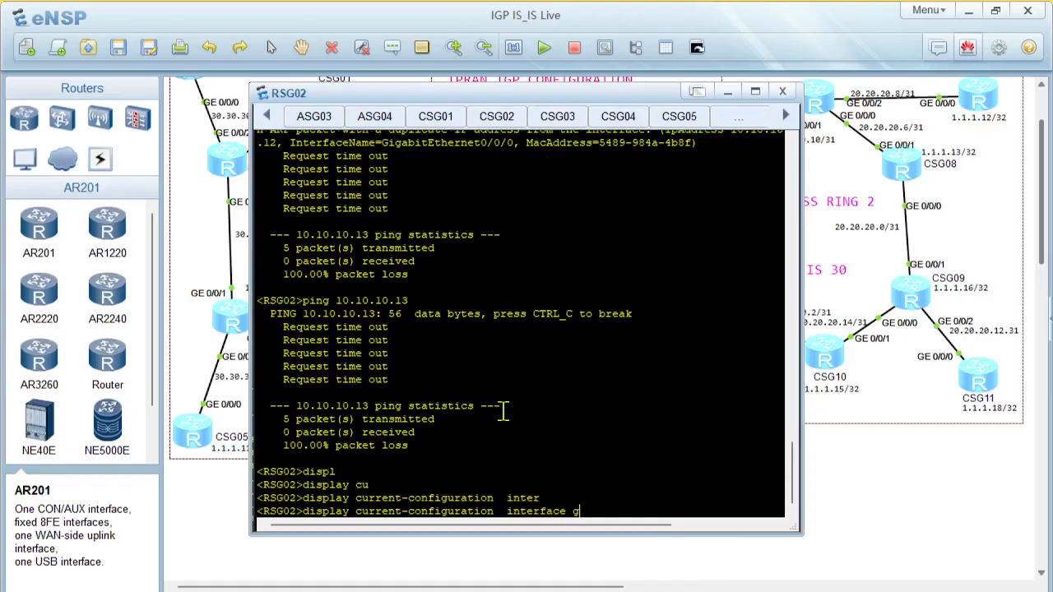
{"action": "key", "text": "Tab"}
{"action": "type", "text": "0/0/0"}
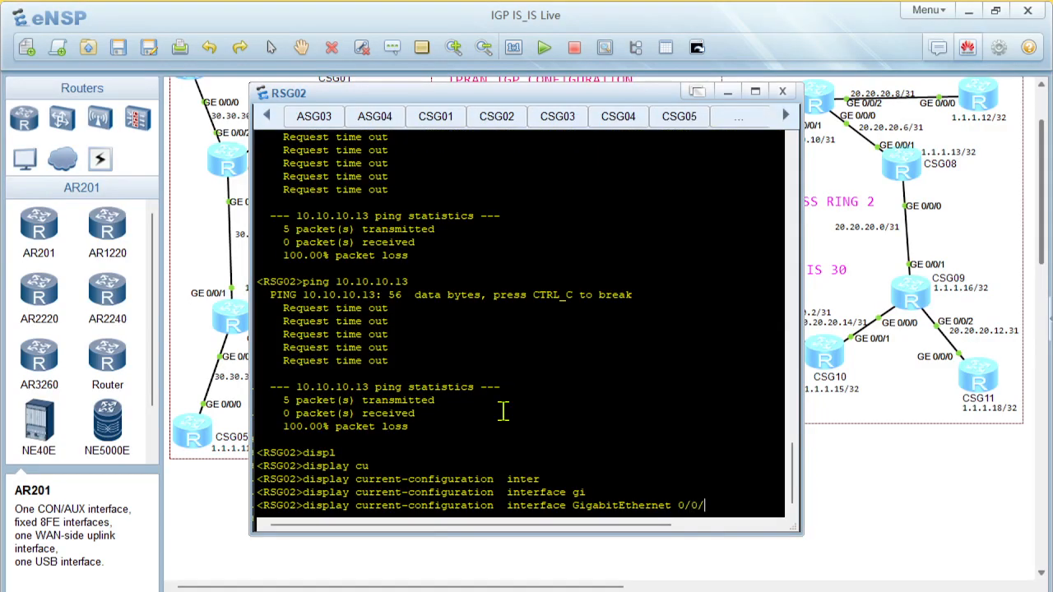
{"action": "key", "text": "Return"}
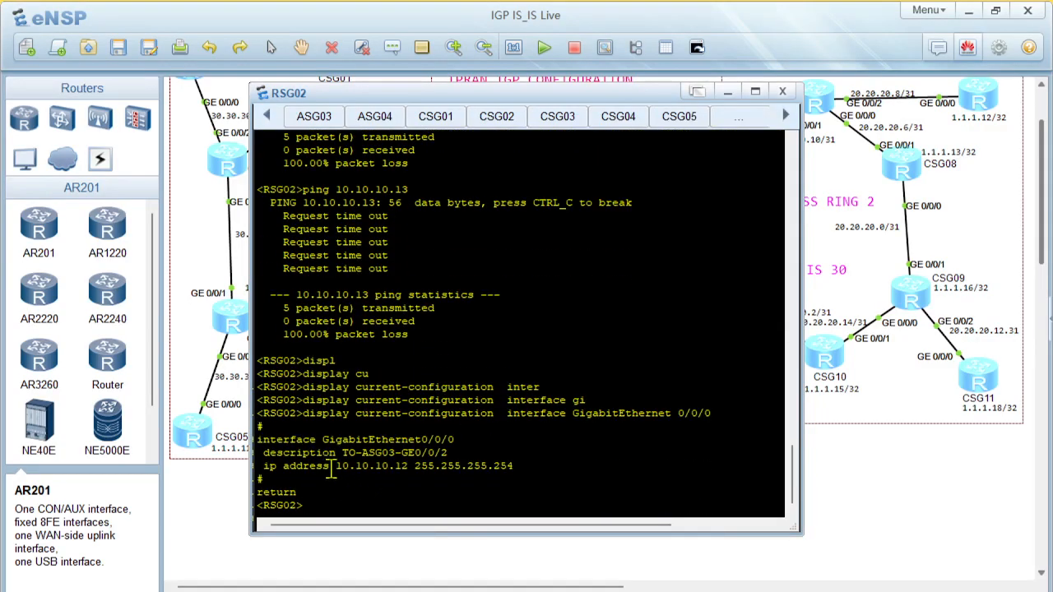
{"action": "left_click_drag", "start_coordinate": [264, 465], "coordinate": [513, 466]}
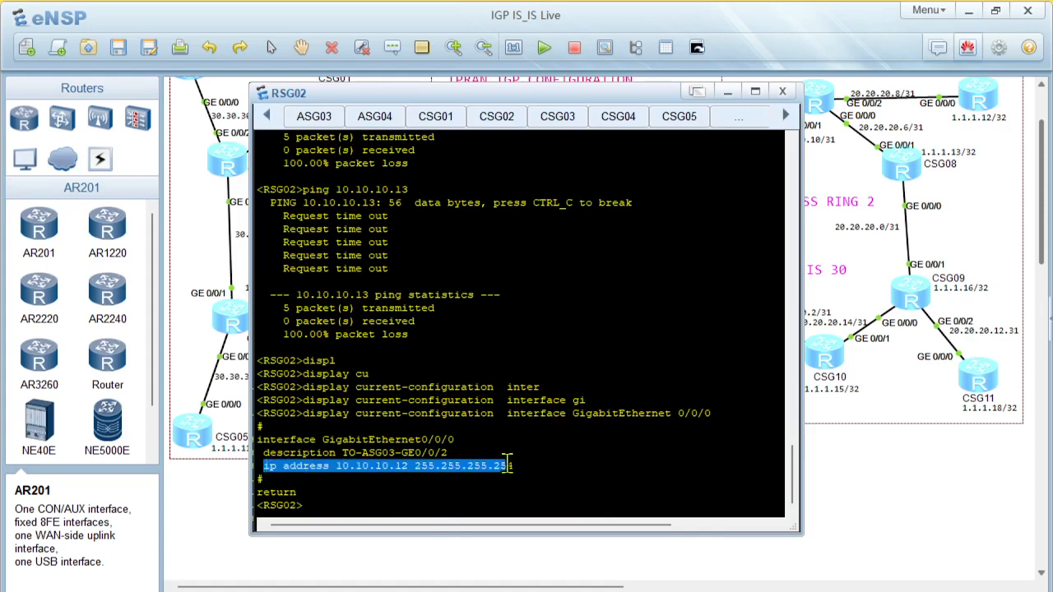
Open ASG03's console from the topology and bring up its user-view prompt
{"action": "left_click", "coordinate": [877, 525]}
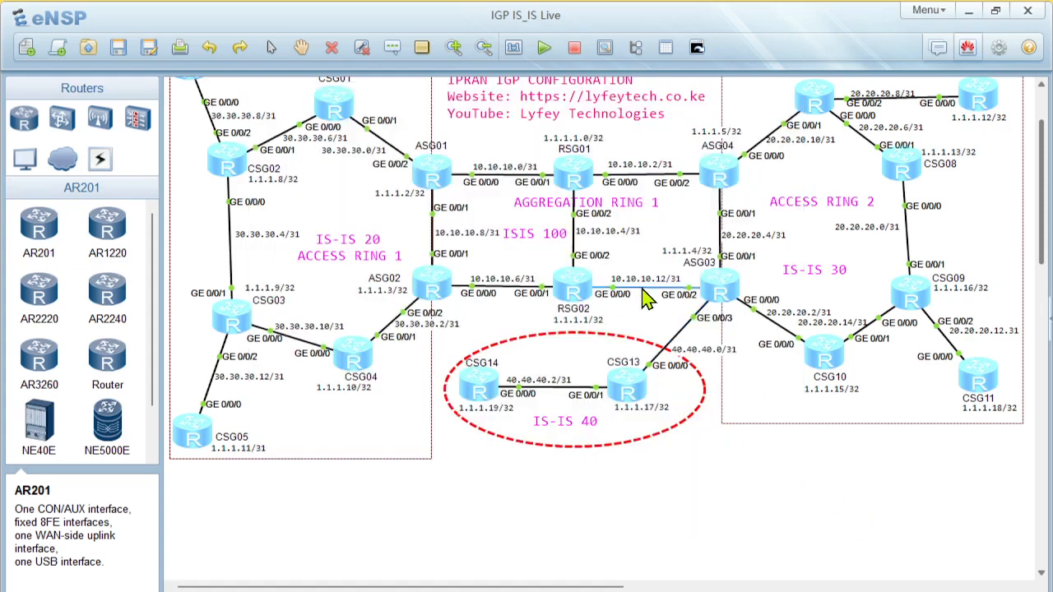
{"action": "double_click", "coordinate": [723, 296]}
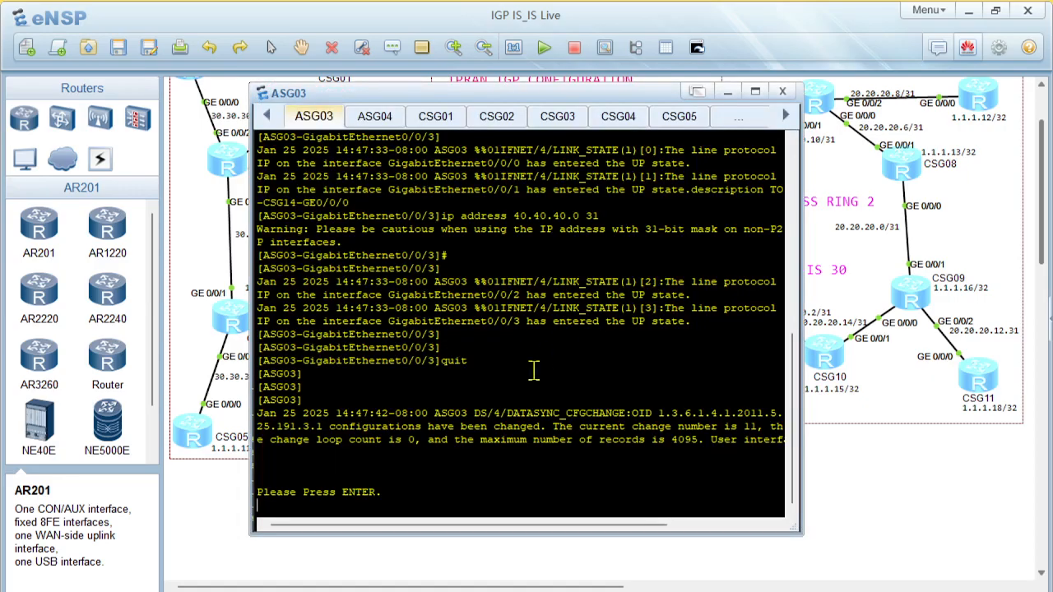
{"action": "key", "text": "Return"}
{"action": "left_click", "coordinate": [904, 504]}
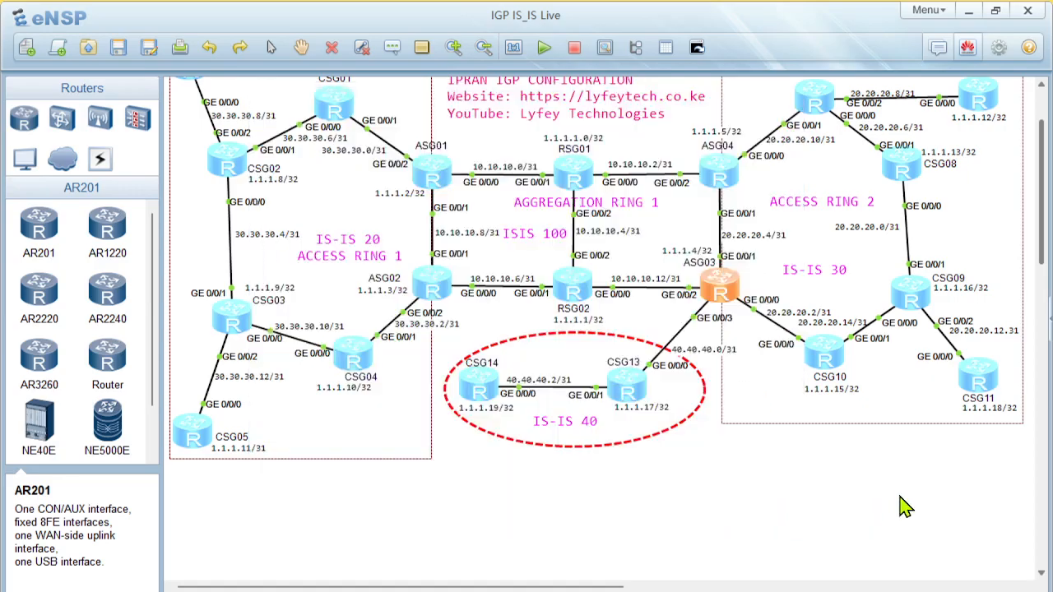
Run display current-configuration interface GigabitEthernet 0/0/2 on ASG03 and examine its configured IP address and mask
{"action": "double_click", "coordinate": [724, 294]}
{"action": "type", "text": "displ"}
{"action": "key", "text": "Tab"}
{"action": "type", "text": "cur"}
{"action": "key", "text": "Tab"}
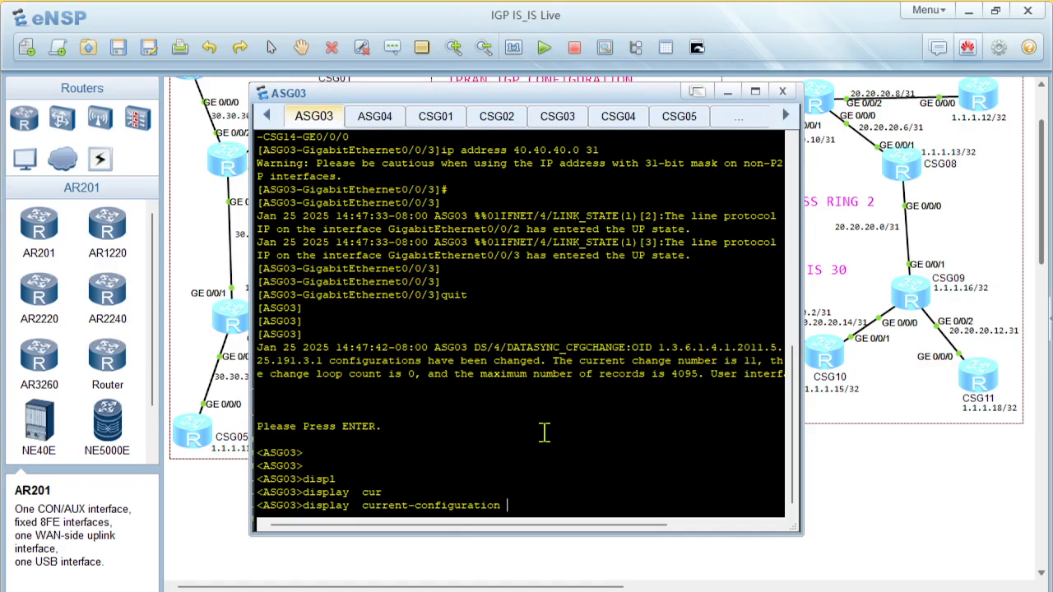
{"action": "type", "text": "interf"}
{"action": "key", "text": "Tab"}
{"action": "type", "text": "g"}
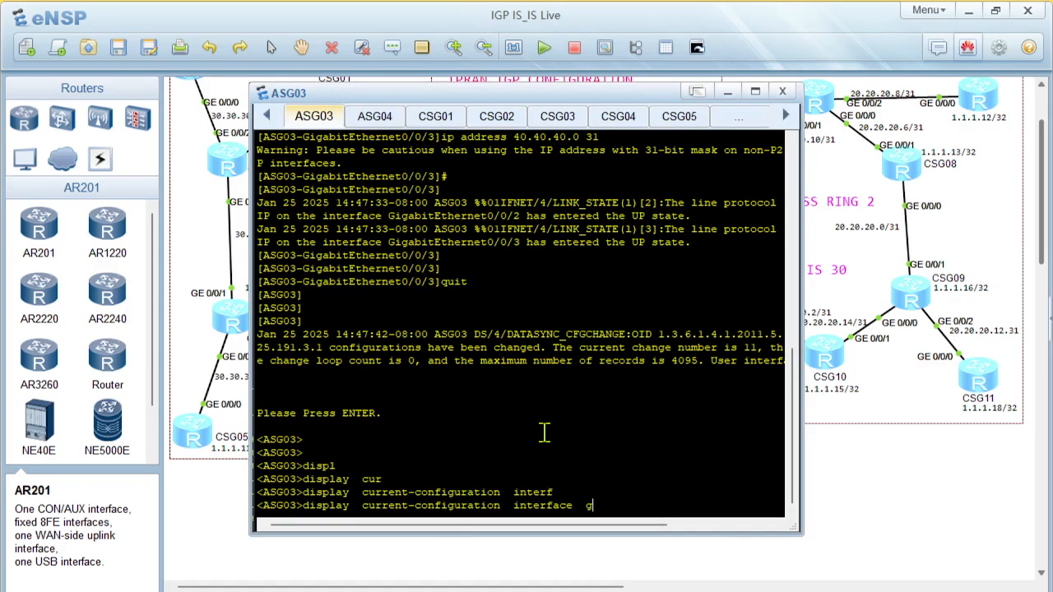
{"action": "type", "text": "abi"}
{"action": "key", "text": "Tab"}
{"action": "type", "text": "0/0/2"}
{"action": "key", "text": "Return"}
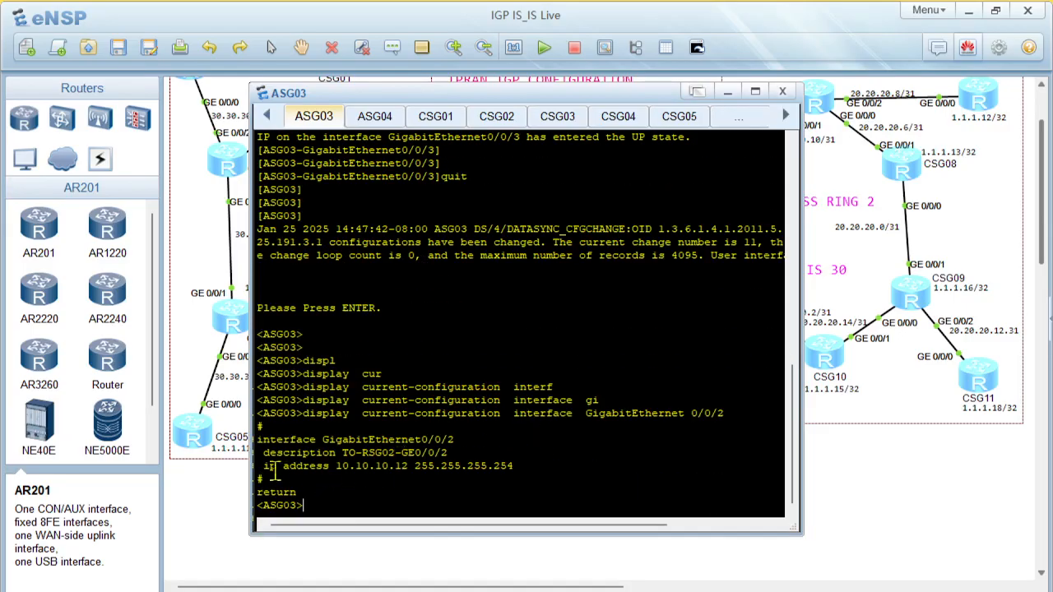
{"action": "left_click_drag", "start_coordinate": [262, 466], "coordinate": [500, 466]}
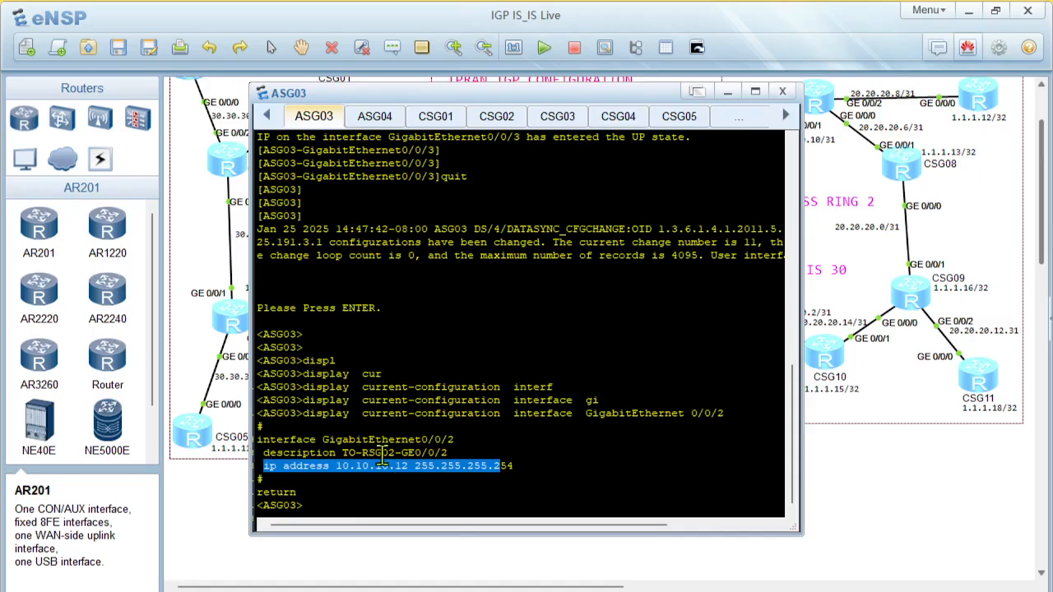
{"action": "left_click", "coordinate": [421, 484]}
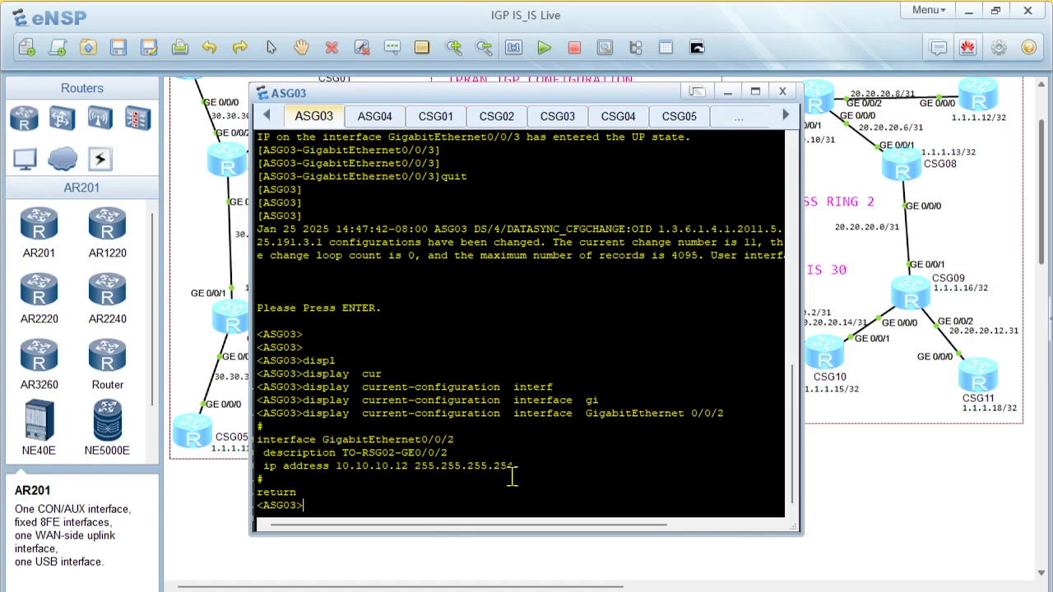
Enter system view on ASG03 and set the IP address of GigabitEthernet 0/0/2 to 10.10.10.13 with mask 31
{"action": "type", "text": "sys"}
{"action": "key", "text": "Return"}
{"action": "key", "text": "Return"}
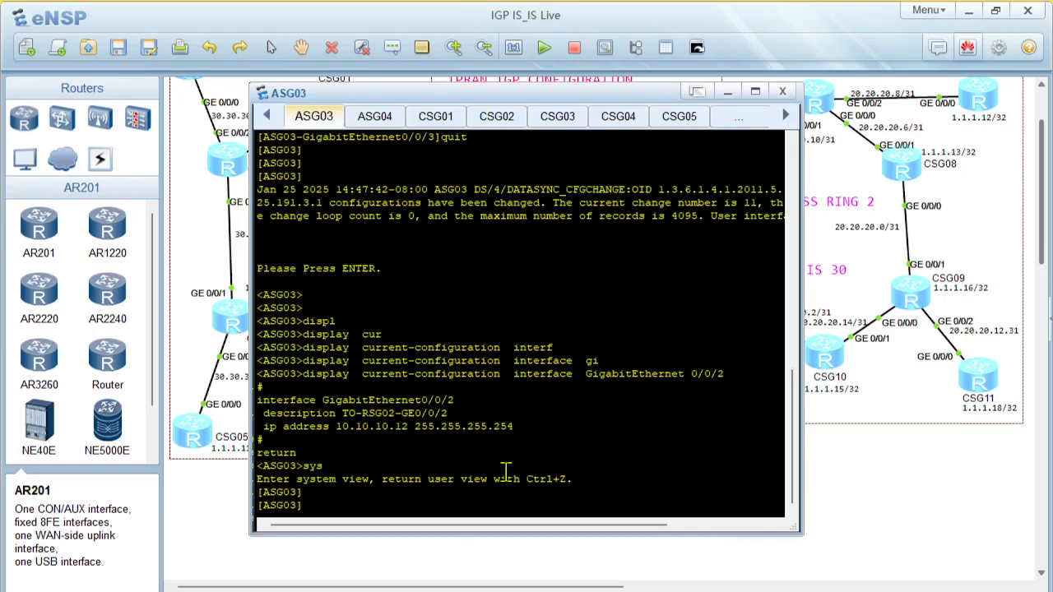
{"action": "type", "text": "interf"}
{"action": "key", "text": "Tab"}
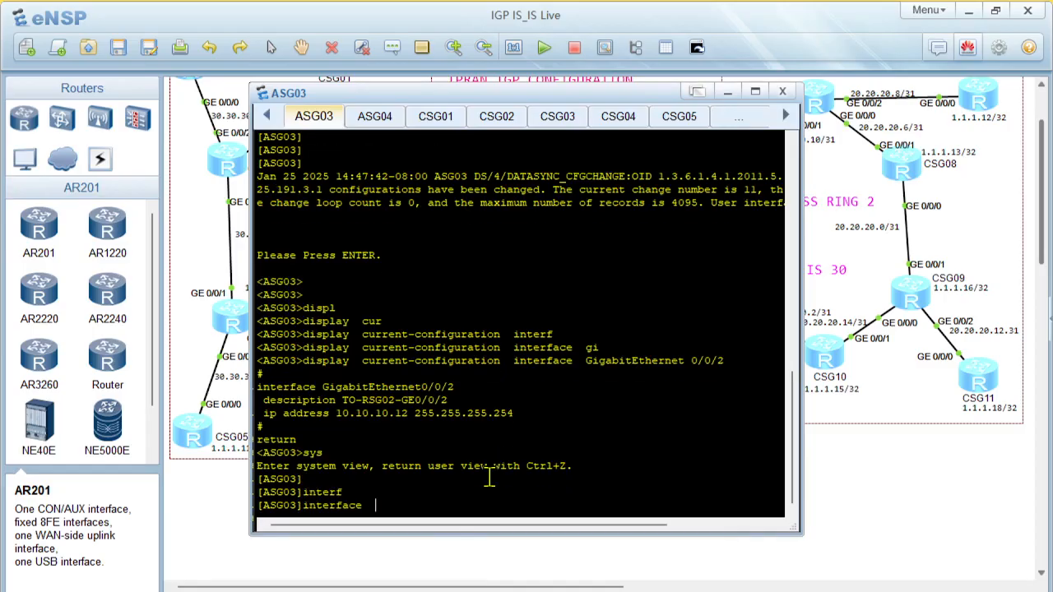
{"action": "type", "text": "gi"}
{"action": "key", "text": "Tab"}
{"action": "type", "text": "0/0/2"}
{"action": "key", "text": "Return"}
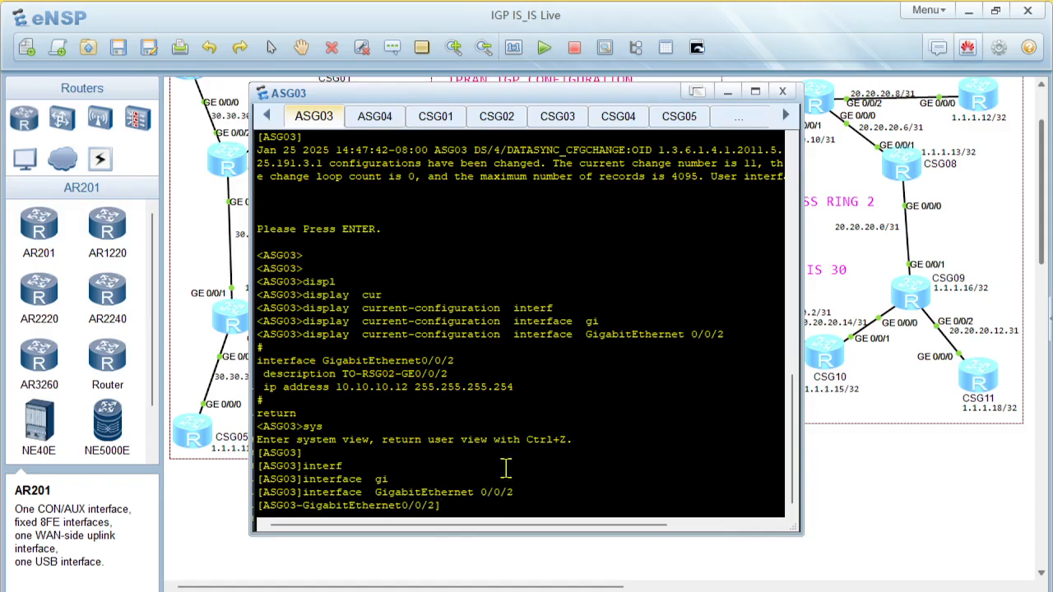
{"action": "type", "text": "ip ad"}
{"action": "key", "text": "Tab"}
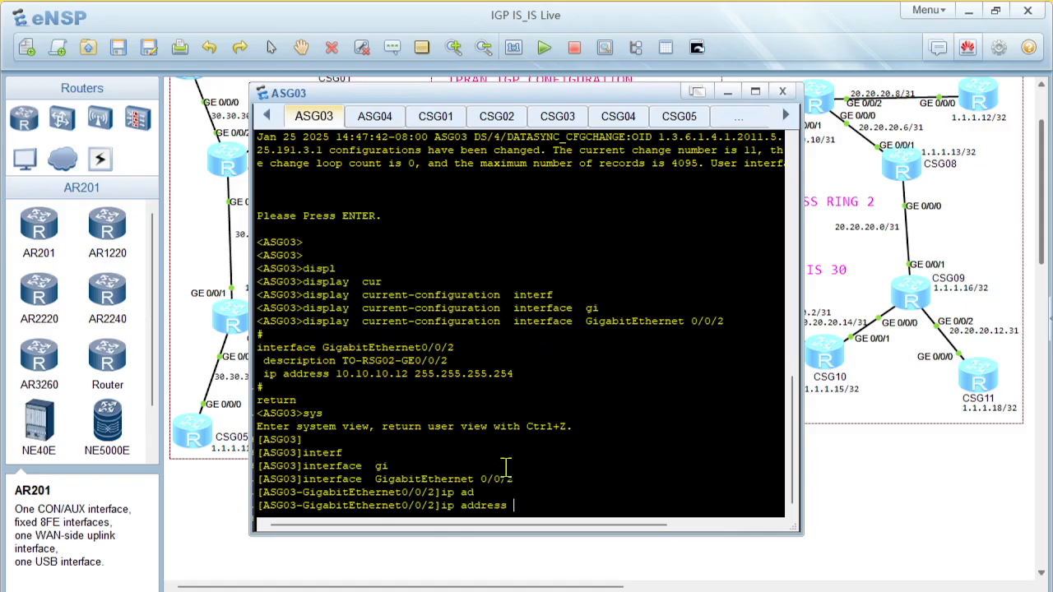
{"action": "type", "text": "10.10.10.13 31"}
{"action": "key", "text": "Return"}
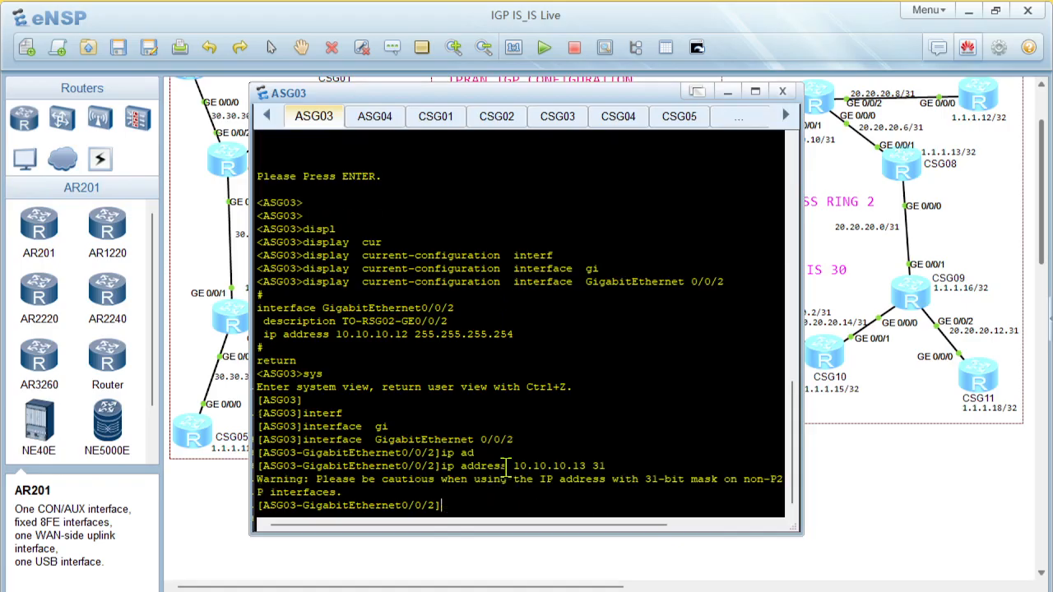
Return to RSG02's console and repeat the ping to 10.10.10.13
{"action": "left_click", "coordinate": [930, 515]}
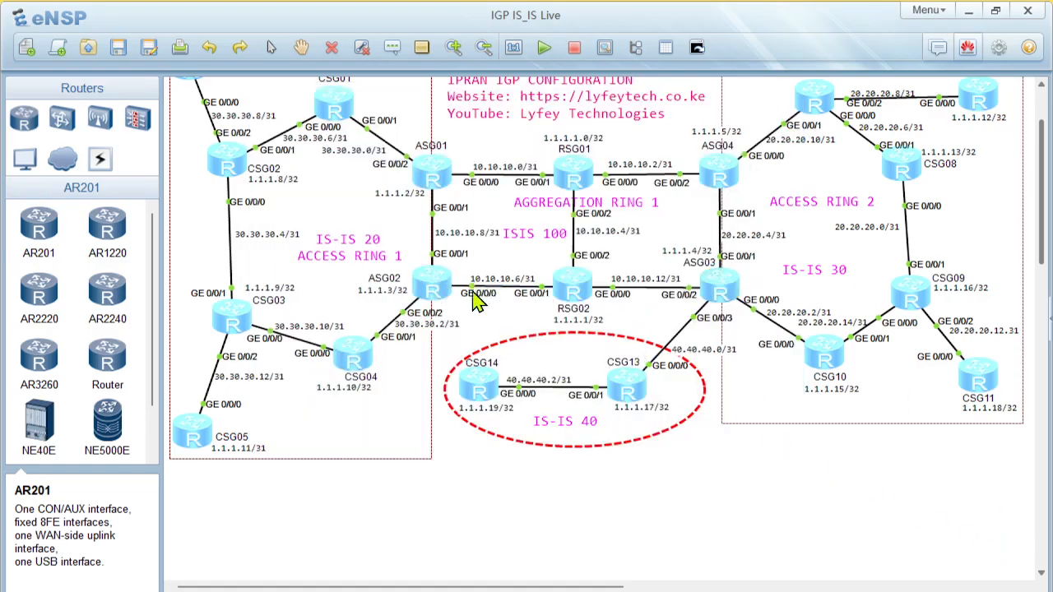
{"action": "double_click", "coordinate": [574, 296]}
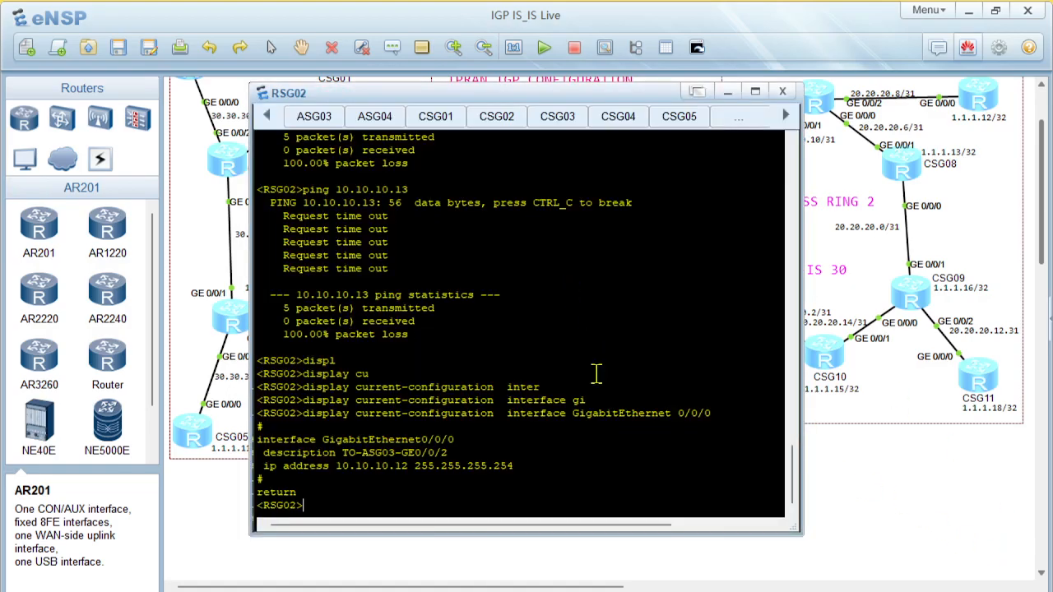
{"action": "key", "text": "Up"}
{"action": "key", "text": "Up"}
{"action": "key", "text": "Up"}
{"action": "key", "text": "Up"}
{"action": "key", "text": "Up"}
{"action": "key", "text": "Up"}
{"action": "key", "text": "Return"}
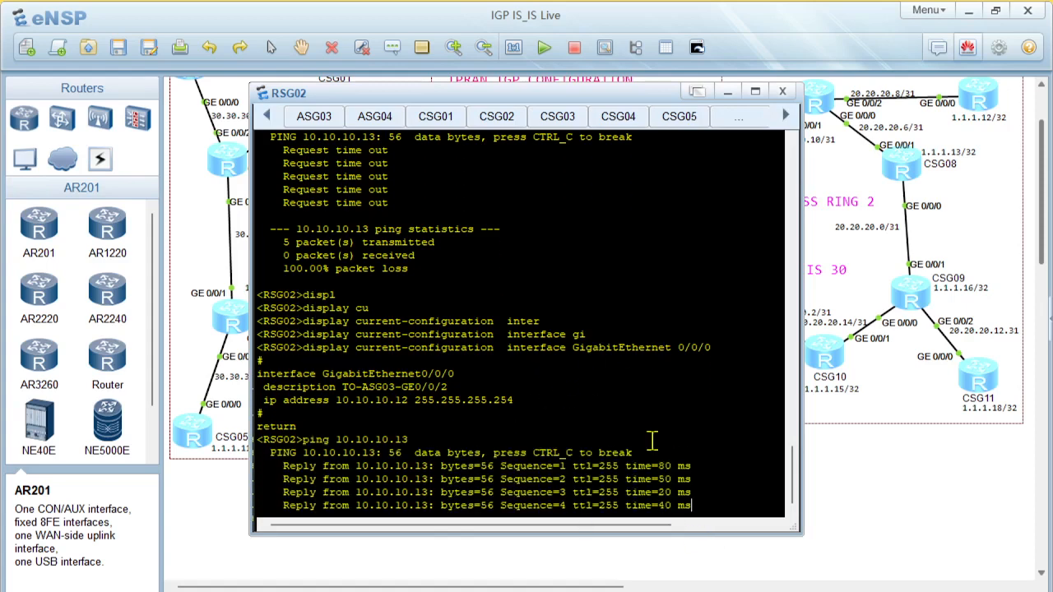
Open ASG04's console from the topology and run display ip interface brief
{"action": "left_click", "coordinate": [320, 565]}
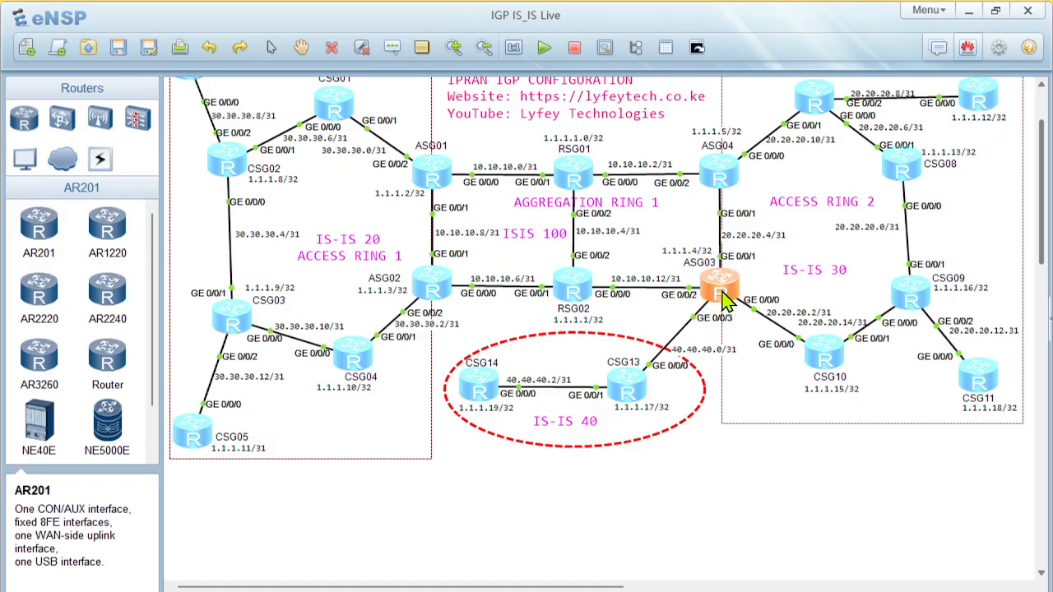
{"action": "double_click", "coordinate": [727, 176]}
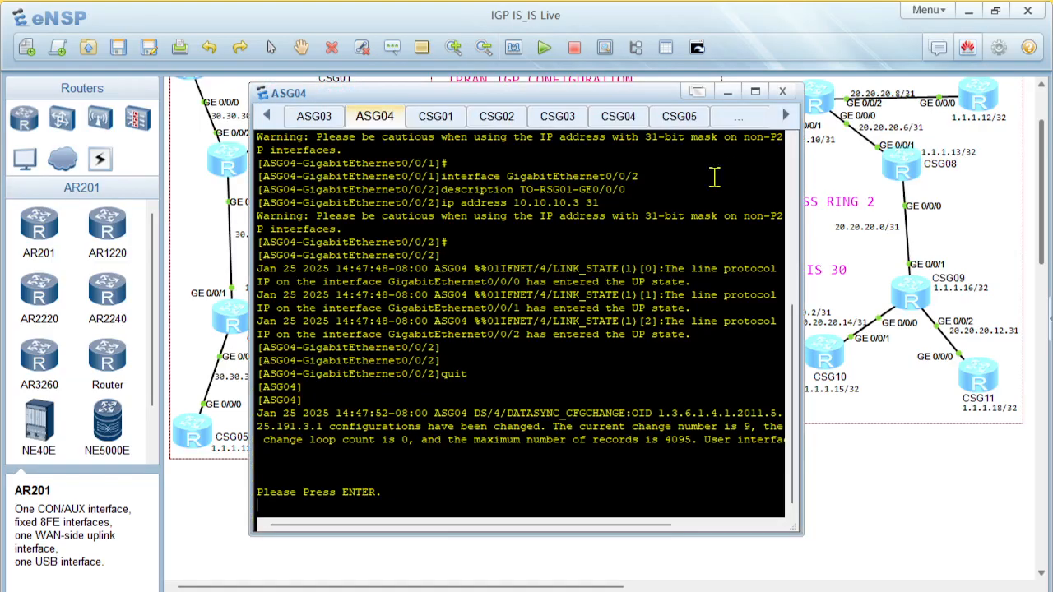
{"action": "key", "text": "Return"}
{"action": "type", "text": "displ"}
{"action": "key", "text": "Tab"}
{"action": "type", "text": "ip interf"}
{"action": "key", "text": "Tab"}
{"action": "type", "text": "b"}
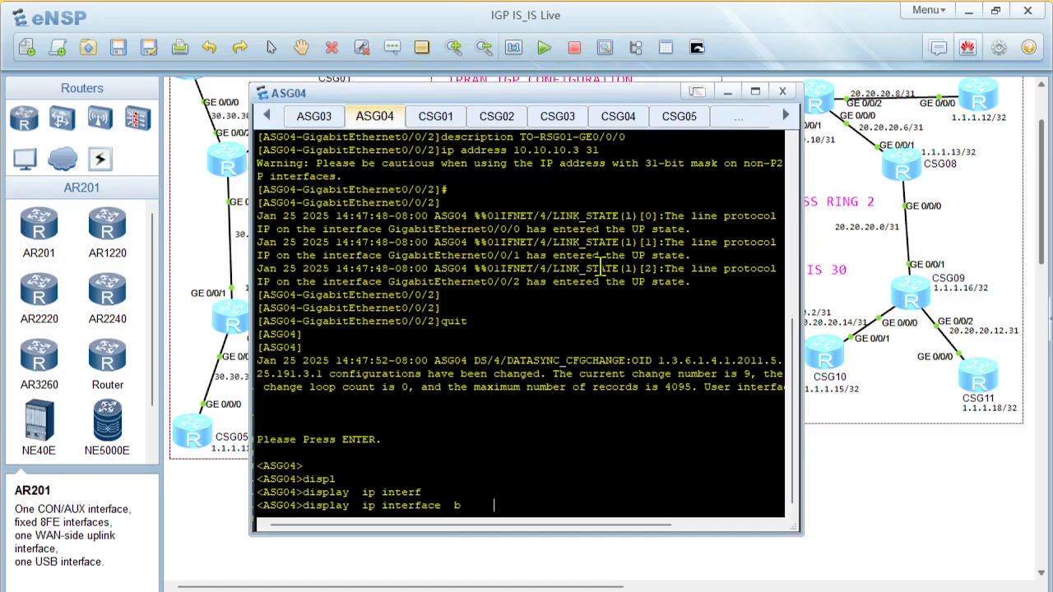
{"action": "key", "text": "Tab"}
{"action": "key", "text": "Return"}
Ping 20.20.20.11 and 20.20.20.4 from ASG04 to test its GigabitEthernet0/0/0 and GigabitEthernet0/0/1 links
{"action": "type", "text": "ping"}
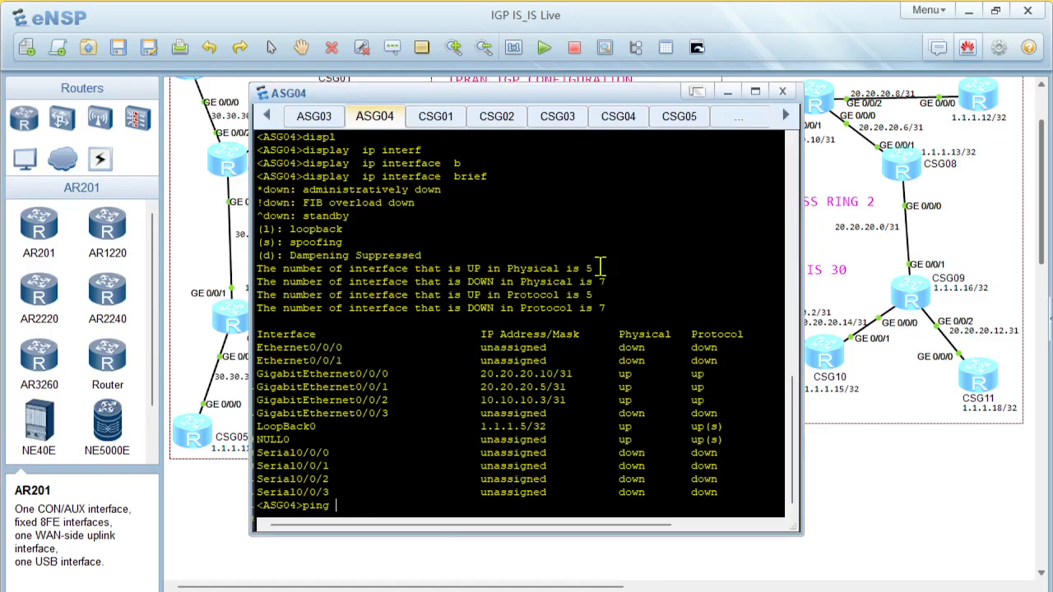
{"action": "type", "text": " 20.20.20.11"}
{"action": "key", "text": "Return"}
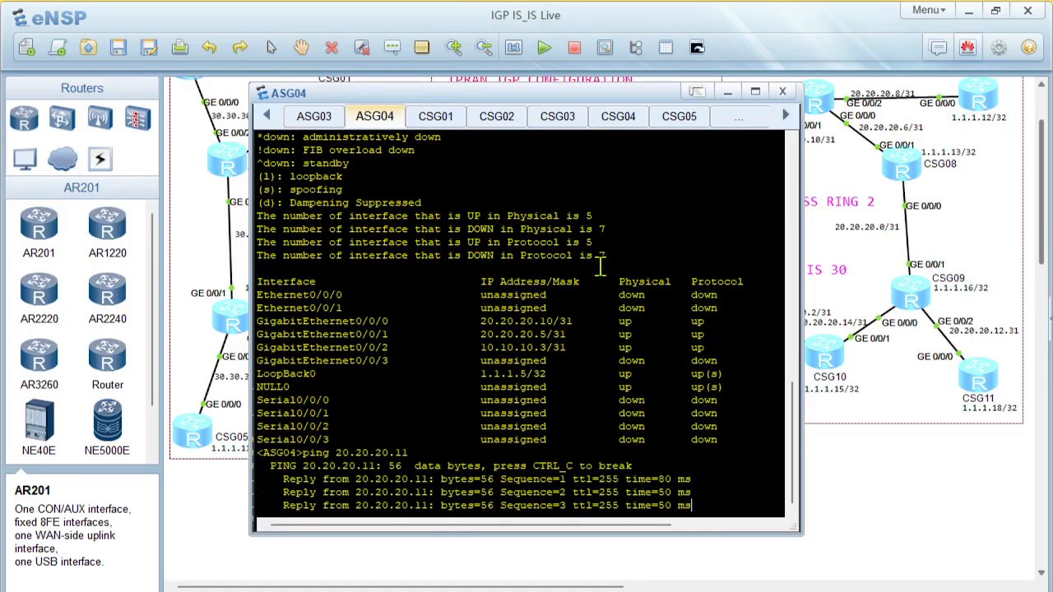
{"action": "key", "text": "Up"}
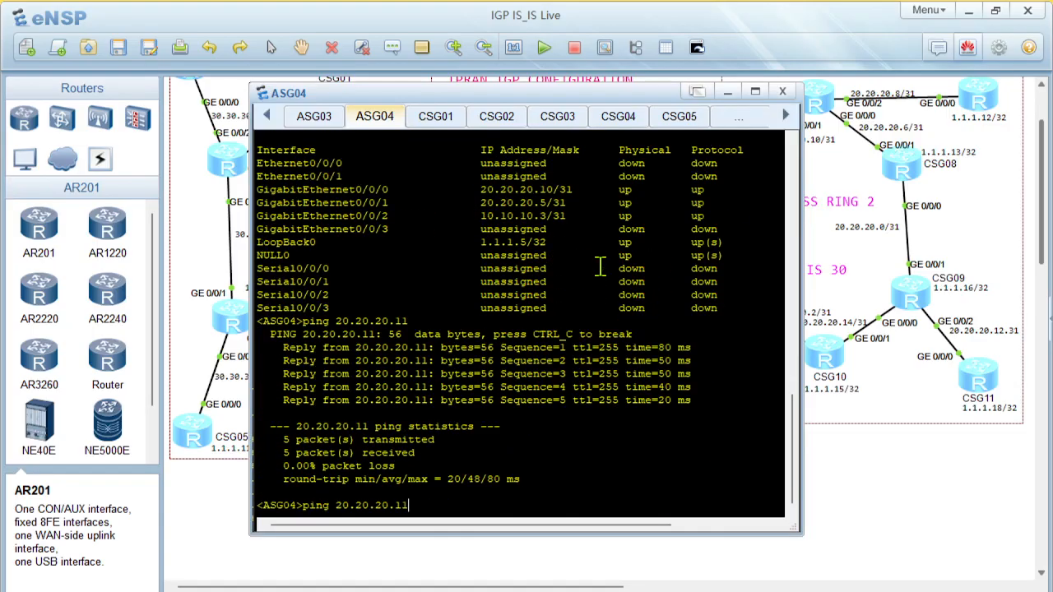
{"action": "type", "text": "4"}
{"action": "key", "text": "Return"}
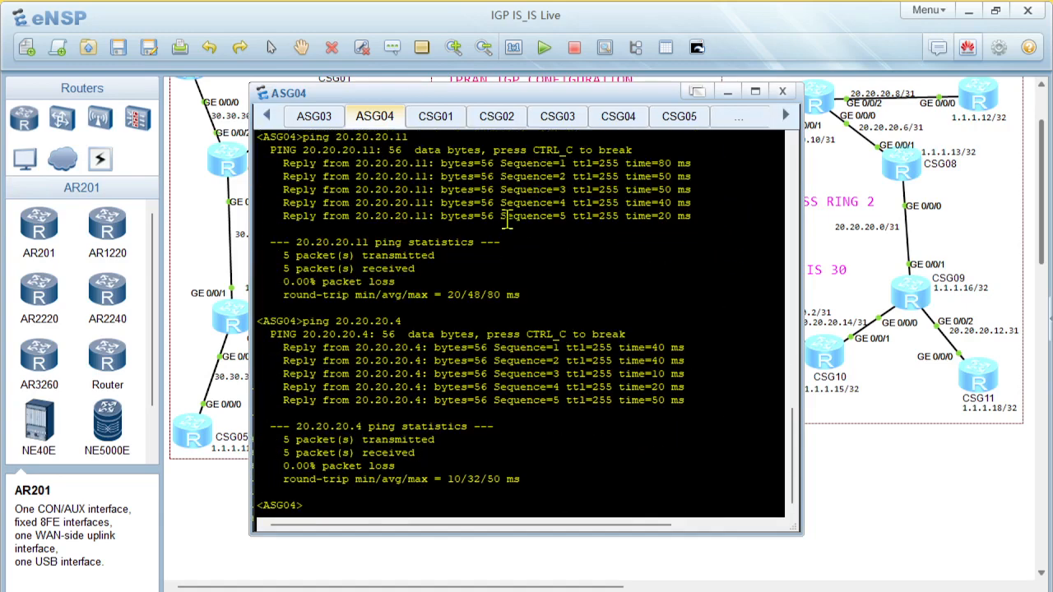
Check ASG04's GigabitEthernet0/0/2 address in the interface list and ping the neighbour at 10.10.10.2
{"action": "scroll", "coordinate": [521, 228], "scroll_direction": "up", "scroll_amount": 8}
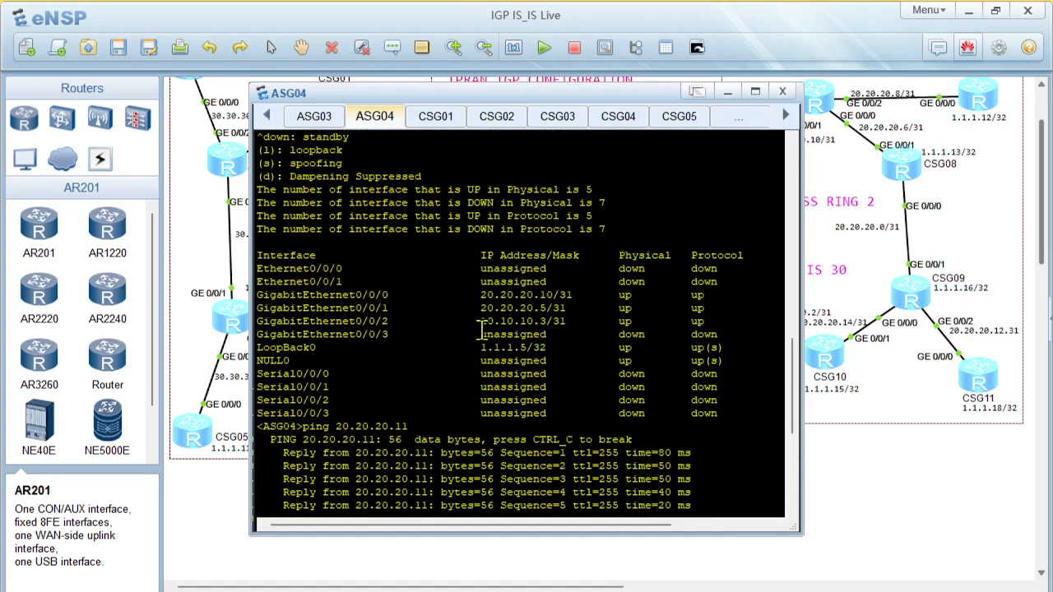
{"action": "left_click_drag", "start_coordinate": [469, 310], "coordinate": [628, 336]}
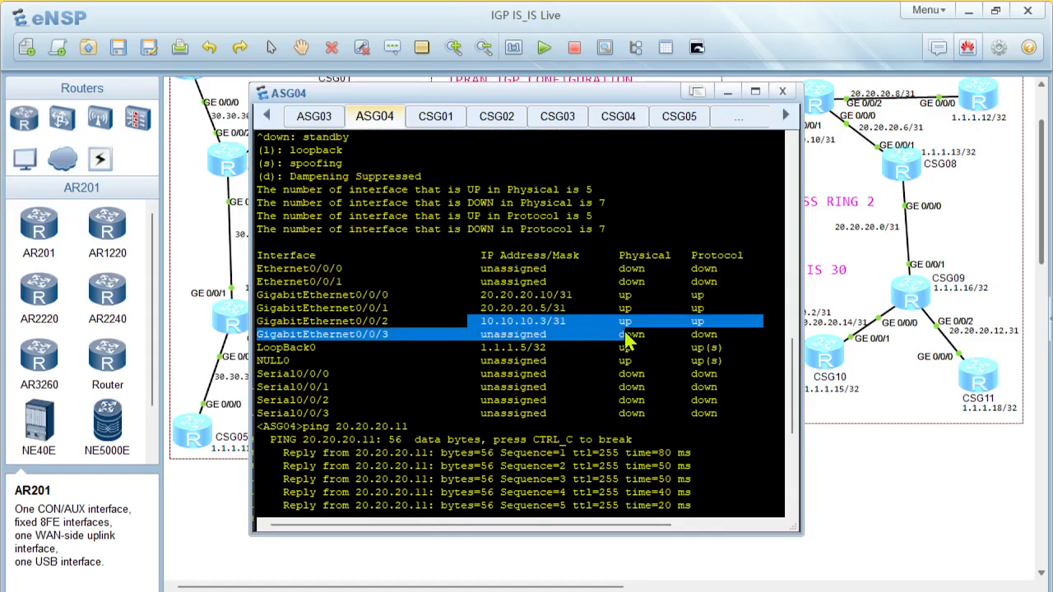
{"action": "scroll", "coordinate": [627, 357], "scroll_direction": "down", "scroll_amount": 7}
{"action": "type", "text": "ing"}
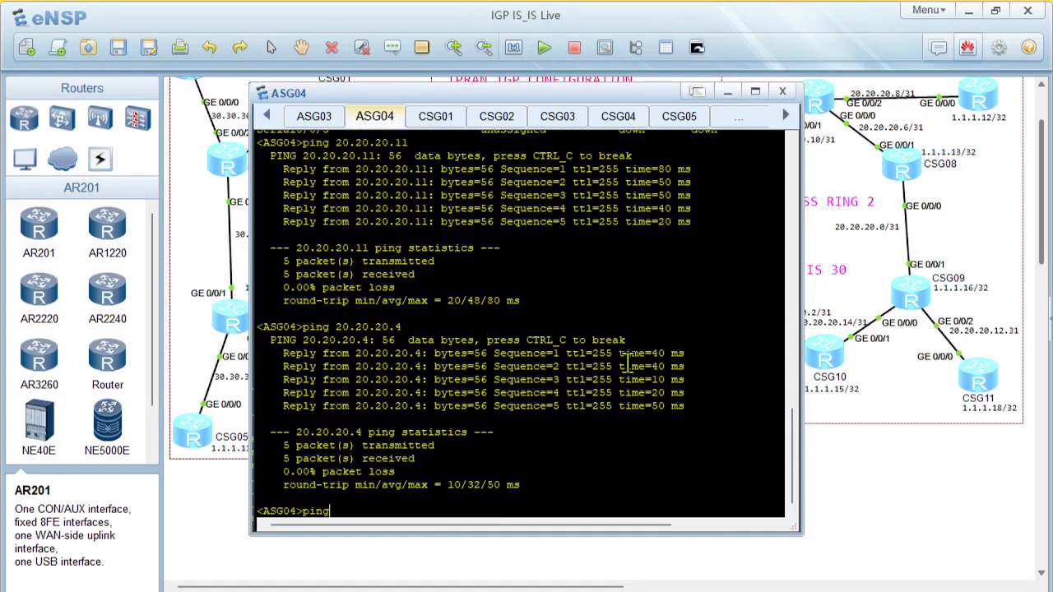
{"action": "type", "text": " 10.10.10.2"}
{"action": "key", "text": "Return"}
{"action": "scroll", "coordinate": [810, 398], "scroll_direction": "down", "scroll_amount": 4}
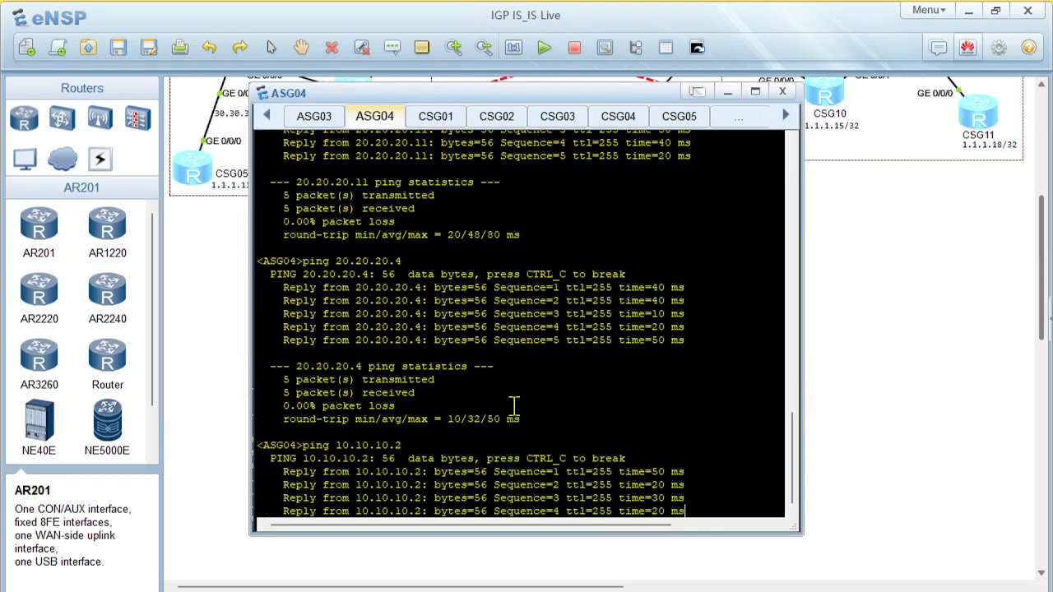
Open ASG01's console from the topology and run display ip interface brief
{"action": "left_click", "coordinate": [892, 363]}
{"action": "scroll", "coordinate": [716, 278], "scroll_direction": "up", "scroll_amount": 3}
{"action": "scroll", "coordinate": [717, 284], "scroll_direction": "up", "scroll_amount": 3}
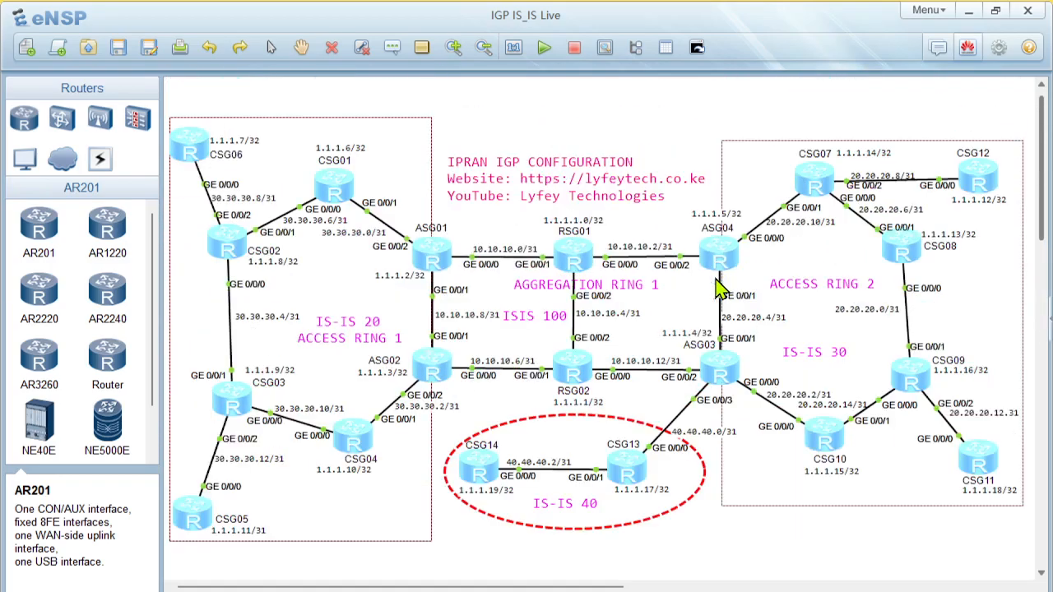
{"action": "double_click", "coordinate": [428, 252]}
{"action": "key", "text": "Return"}
{"action": "key", "text": "Return"}
{"action": "type", "text": "display  ip interf"}
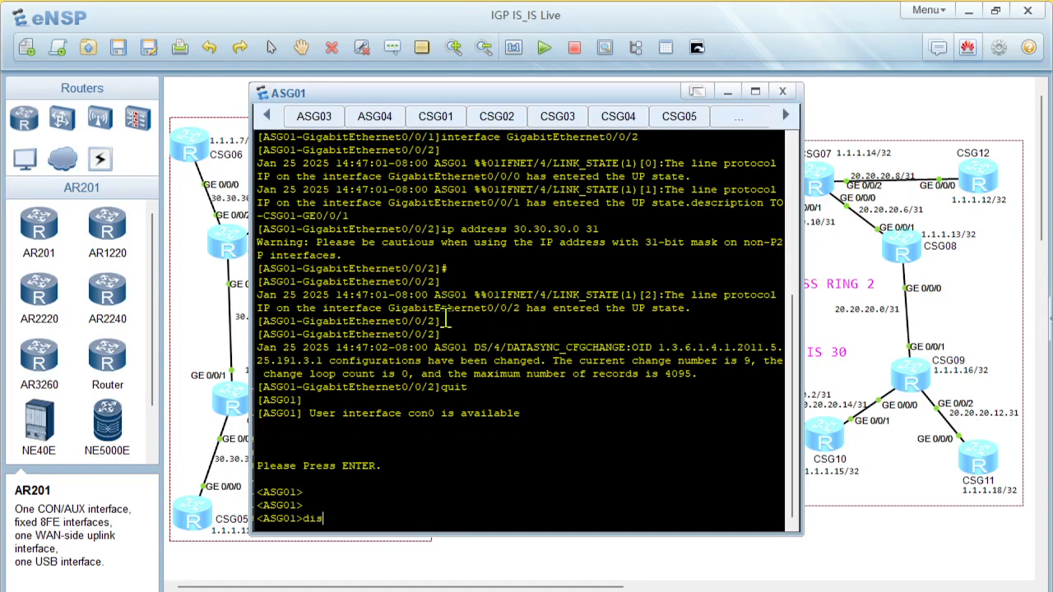
{"action": "key", "text": "Tab"}
{"action": "type", "text": "ip interf"}
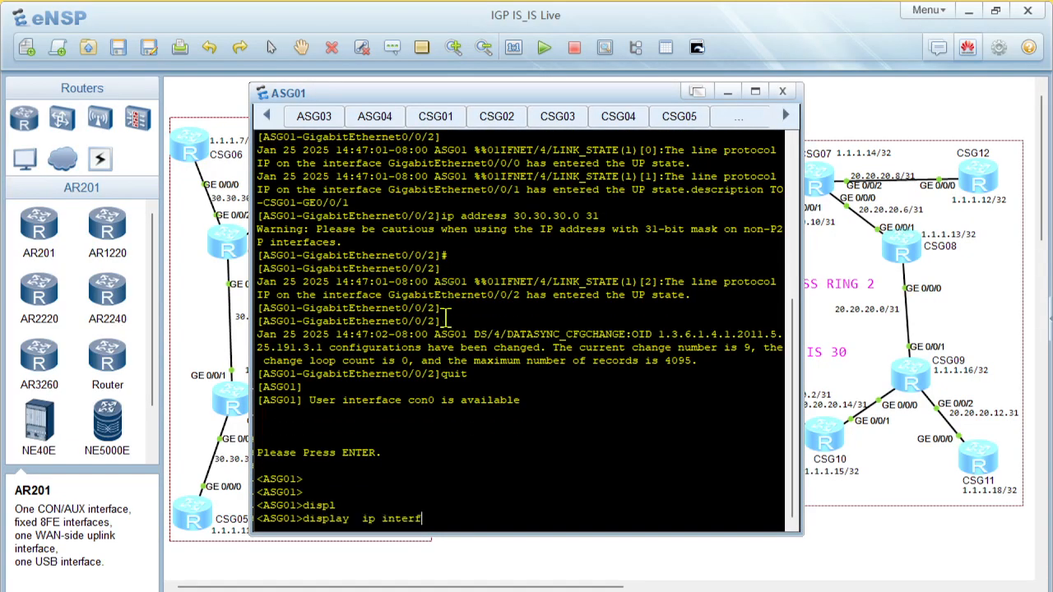
{"action": "key", "text": "Tab"}
{"action": "type", "text": "b"}
{"action": "key", "text": "Tab"}
{"action": "key", "text": "Return"}
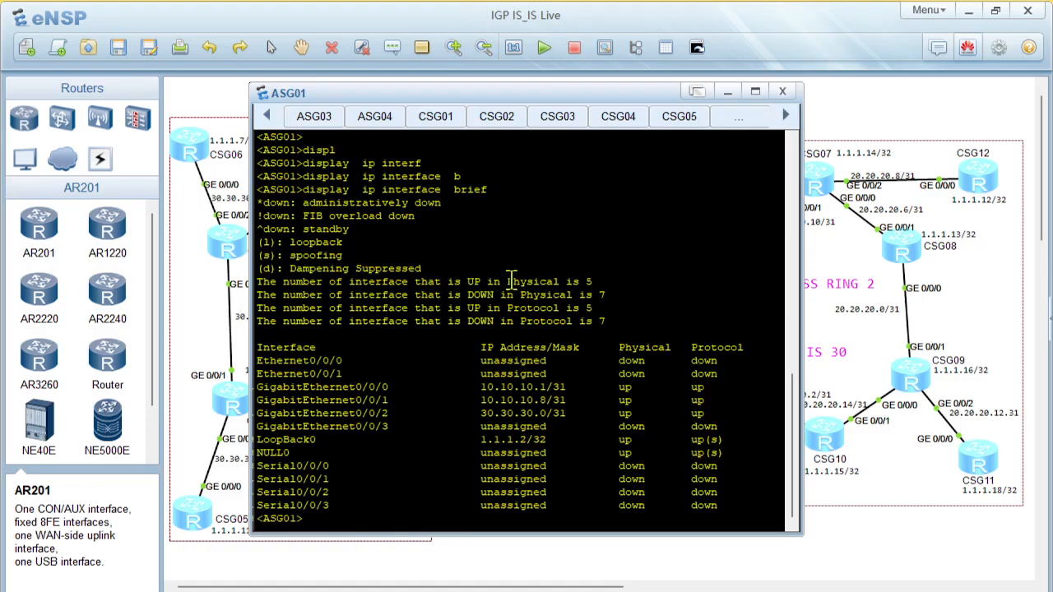
Ping 10.10.10.0 from ASG01 to test the link on GigabitEthernet0/0/0
{"action": "left_click", "coordinate": [514, 313]}
{"action": "type", "text": "ping 10."}
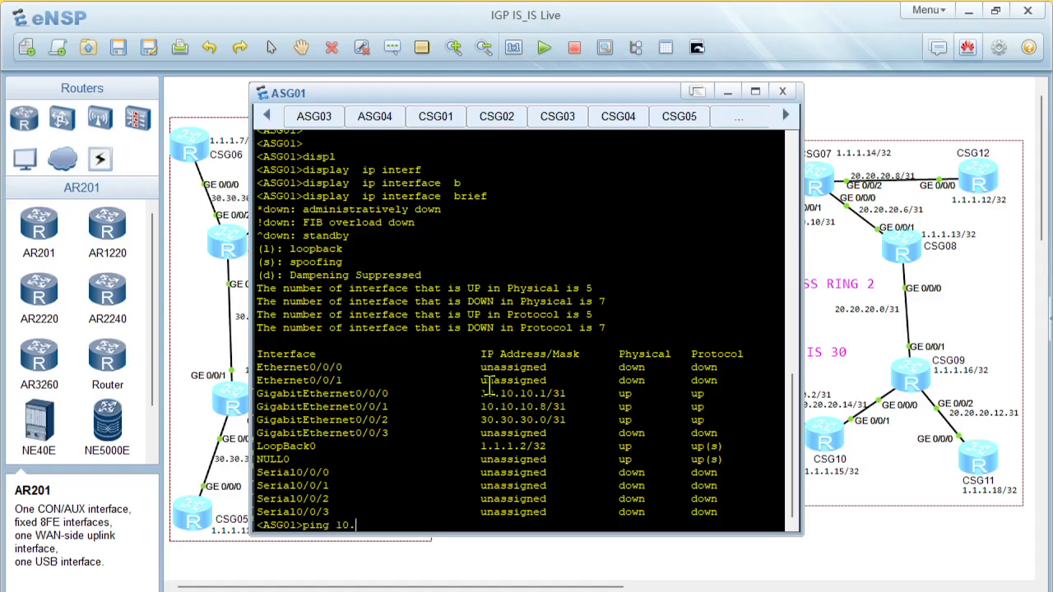
{"action": "type", "text": "10.10"}
{"action": "type", "text": "0"}
{"action": "key", "text": "Return"}
{"action": "key", "text": "Up"}
{"action": "key", "text": "BackSpace"}
{"action": "type", "text": ".0"}
{"action": "key", "text": "Return"}
Ping 10.10.10.9 from ASG01 to test the link on GigabitEthernet0/0/1
{"action": "key", "text": "Up"}
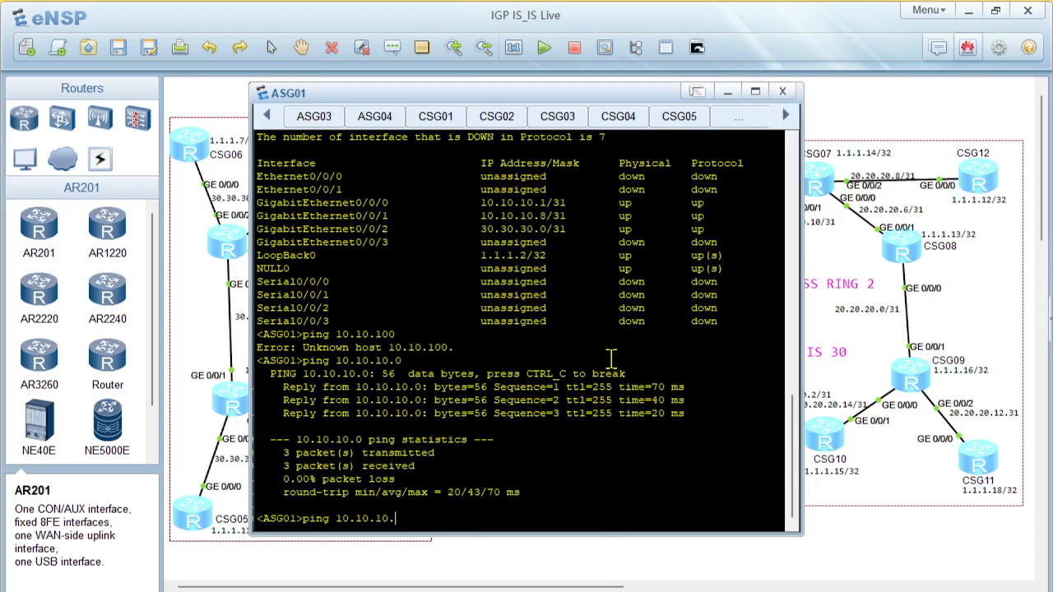
{"action": "type", "text": "9"}
{"action": "key", "text": "Return"}
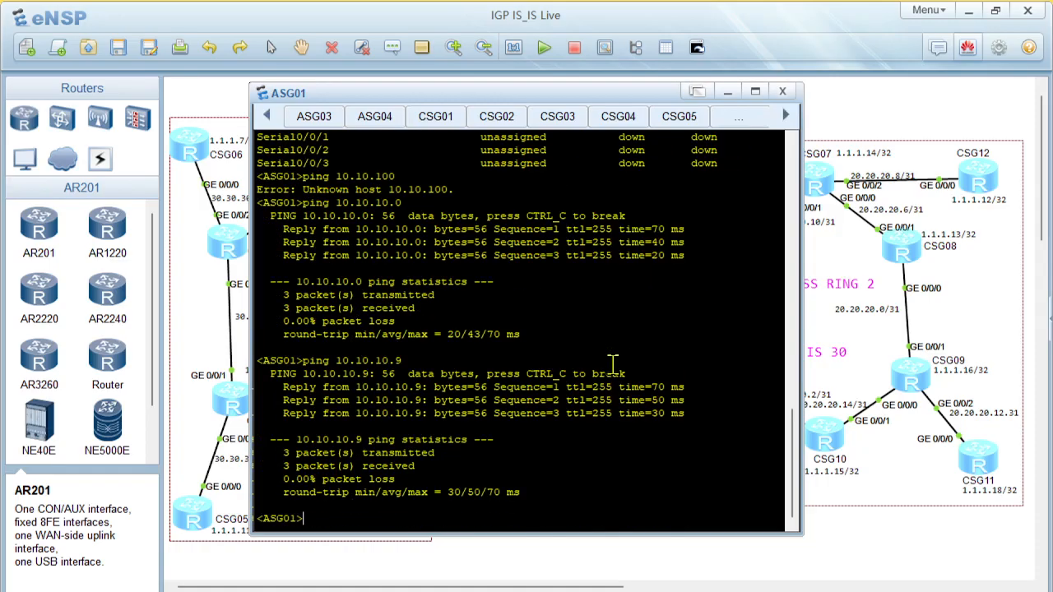
Check ASG01's GigabitEthernet0/0/2 address in the interface list and ping the neighbour at 30.30.30.1
{"action": "scroll", "coordinate": [613, 362], "scroll_direction": "up", "scroll_amount": 2}
{"action": "left_click_drag", "start_coordinate": [482, 152], "coordinate": [579, 160]}
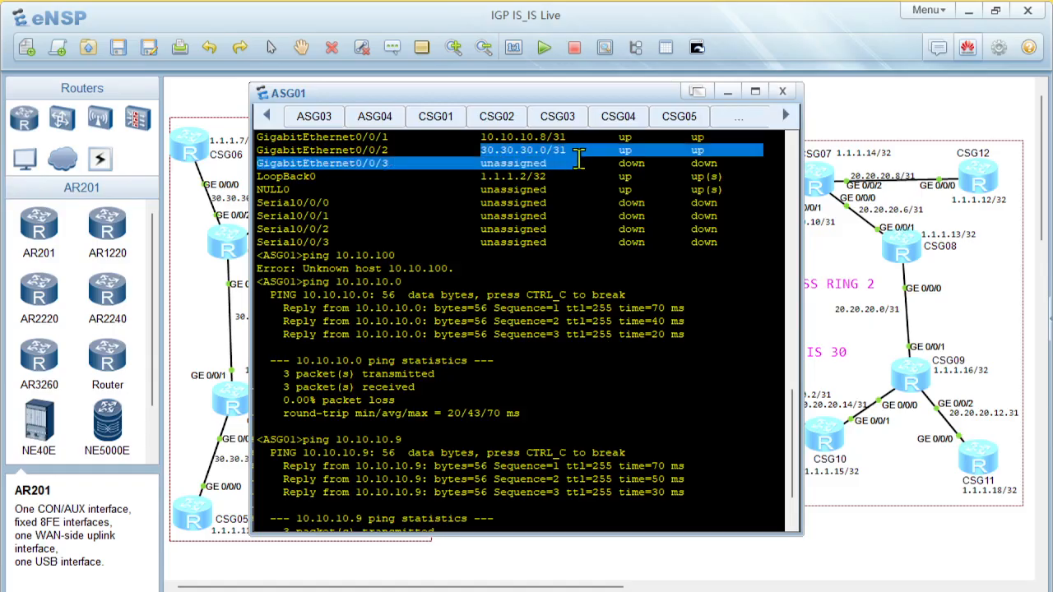
{"action": "scroll", "coordinate": [584, 327], "scroll_direction": "down", "scroll_amount": 2}
{"action": "key", "text": "Up"}
{"action": "key", "text": "BackSpace"}
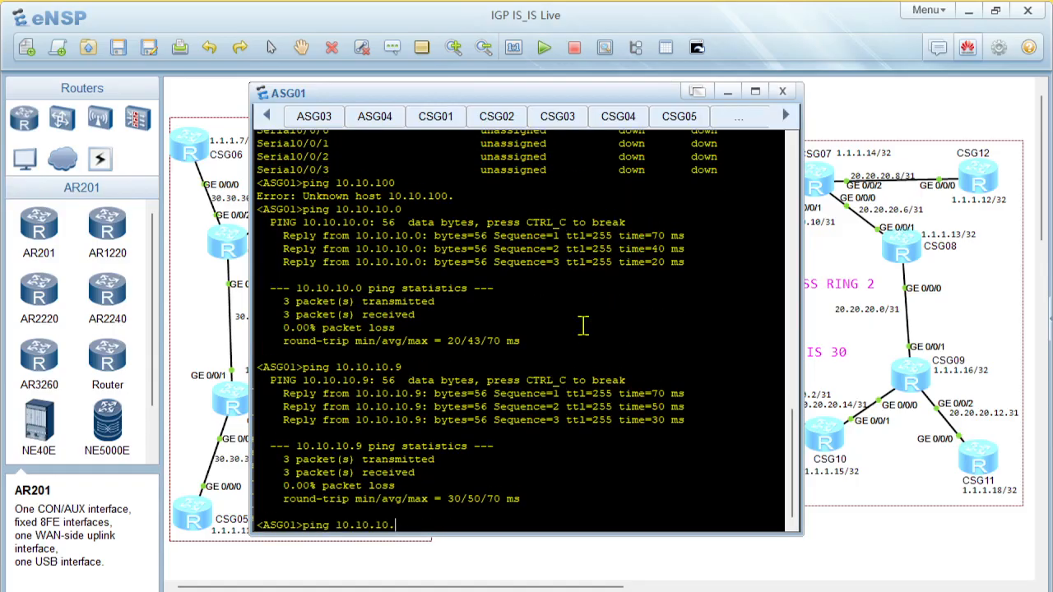
{"action": "key", "text": "BackSpace"}
{"action": "key", "text": "BackSpace"}
{"action": "key", "text": "BackSpace"}
{"action": "key", "text": "BackSpace"}
{"action": "key", "text": "BackSpace"}
{"action": "key", "text": "BackSpace"}
{"action": "type", "text": "30.30.30."}
{"action": "scroll", "coordinate": [582, 326], "scroll_direction": "up", "scroll_amount": 3}
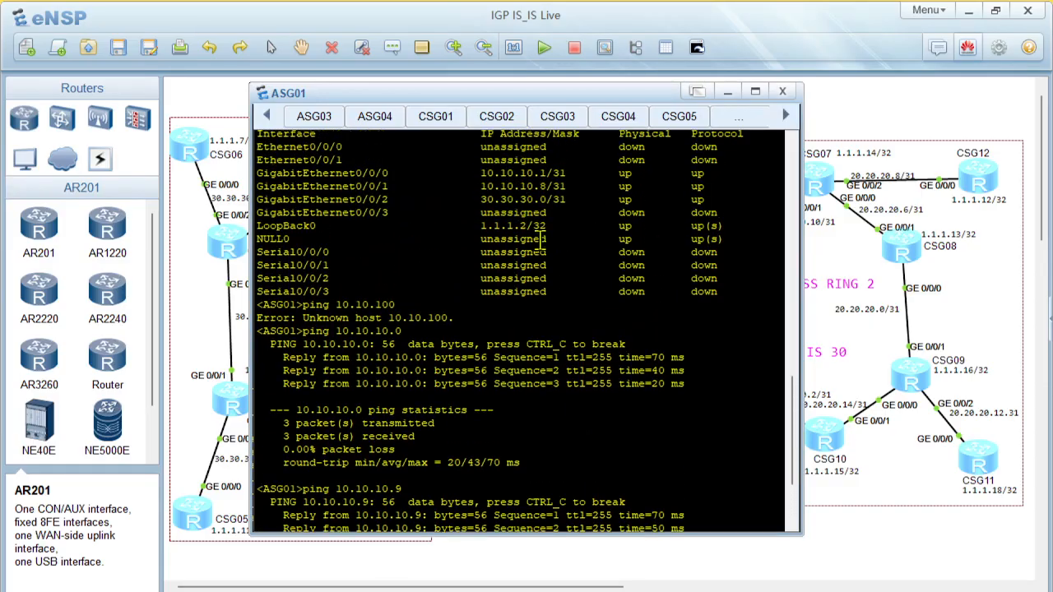
{"action": "scroll", "coordinate": [547, 246], "scroll_direction": "down", "scroll_amount": 3}
{"action": "type", "text": "1>ping 30.30.30.1"}
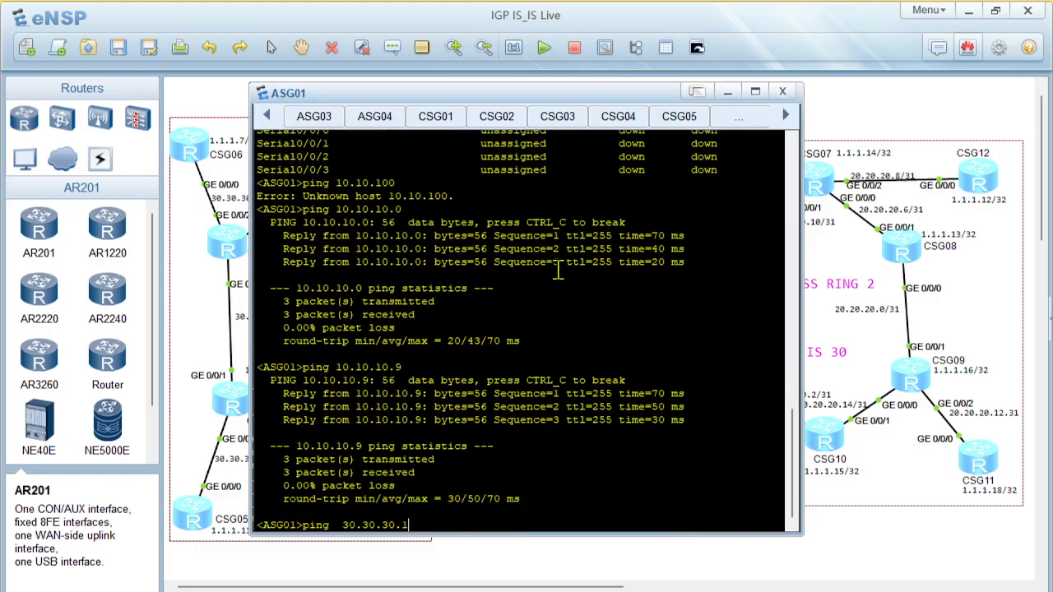
{"action": "key", "text": "Return"}
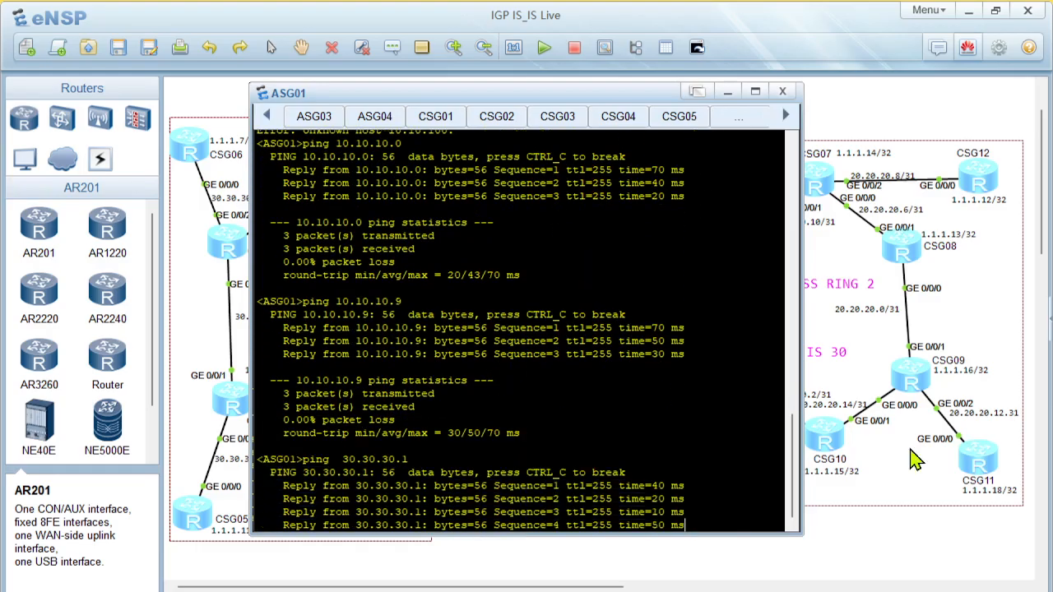
{"action": "scroll", "coordinate": [863, 526], "scroll_direction": "down", "scroll_amount": 1}
Switch to PowerPoint to review the Troubleshooting Commands slide, and return to the eNSP topology
{"action": "left_click", "coordinate": [864, 533]}
{"action": "scroll", "coordinate": [597, 272], "scroll_direction": "up", "scroll_amount": 1}
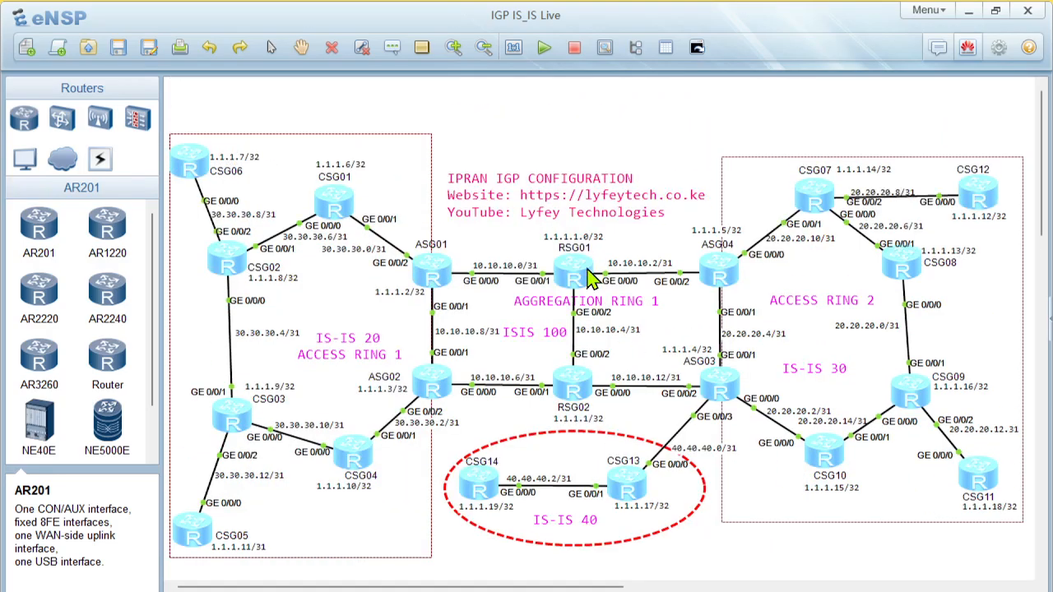
{"action": "mouse_move", "coordinate": [652, 589]}
{"action": "left_click", "coordinate": [695, 590]}
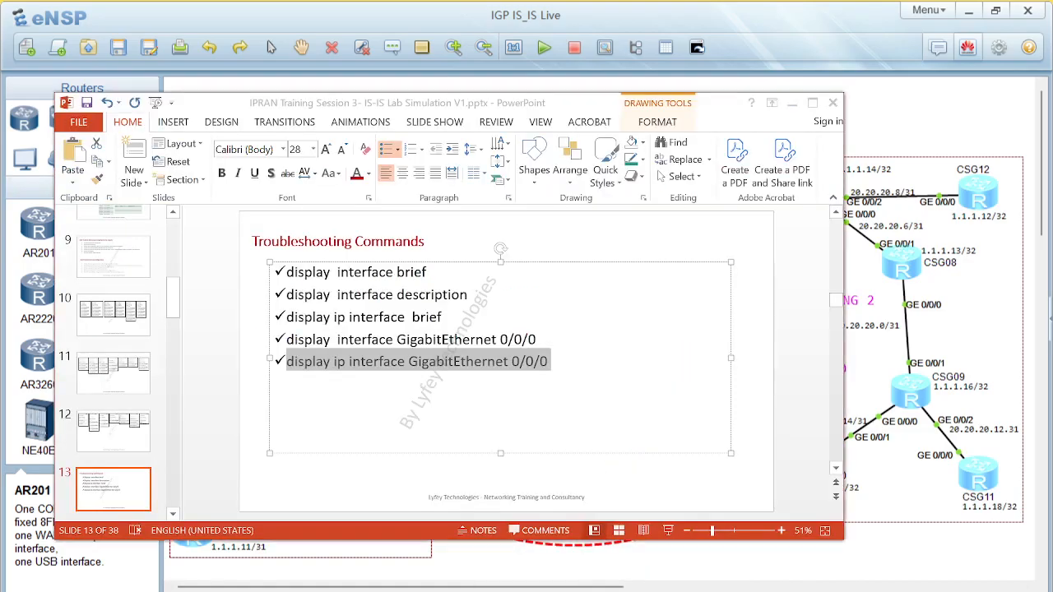
{"action": "left_click", "coordinate": [412, 381]}
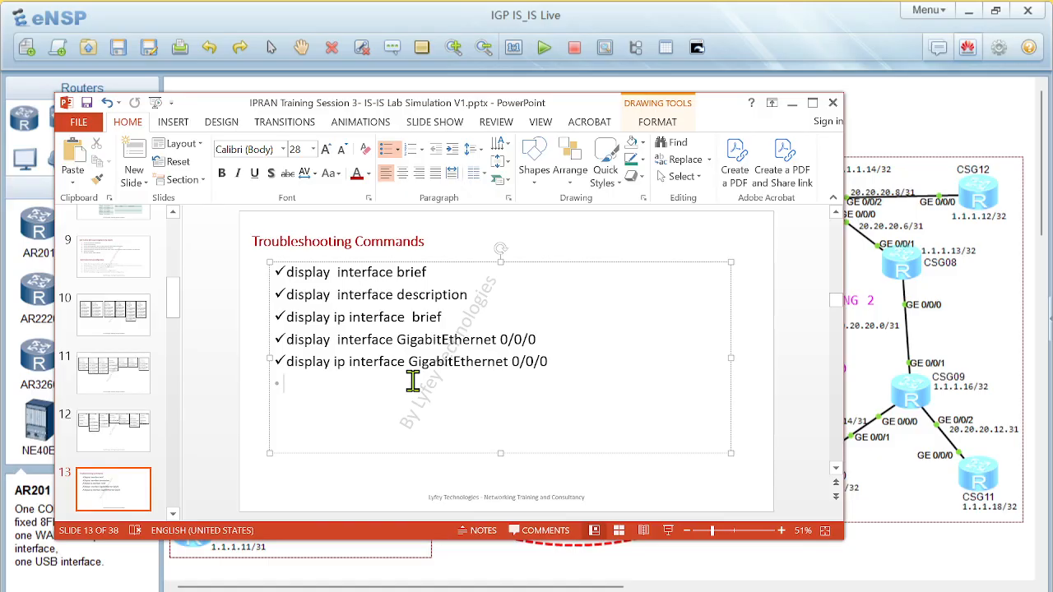
{"action": "left_click", "coordinate": [907, 501]}
Open RSG02's console from the topology and review the output of the earlier pings to 10.10.10.13
{"action": "double_click", "coordinate": [575, 387]}
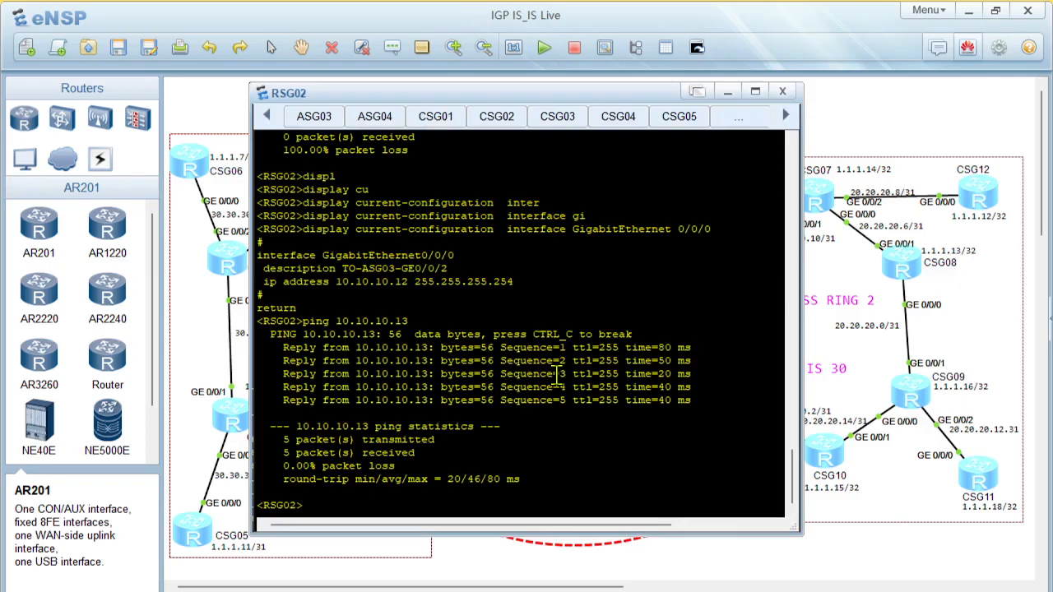
{"action": "scroll", "coordinate": [556, 374], "scroll_direction": "up", "scroll_amount": 15}
{"action": "scroll", "coordinate": [556, 374], "scroll_direction": "down", "scroll_amount": 15}
{"action": "scroll", "coordinate": [556, 374], "scroll_direction": "up", "scroll_amount": 5}
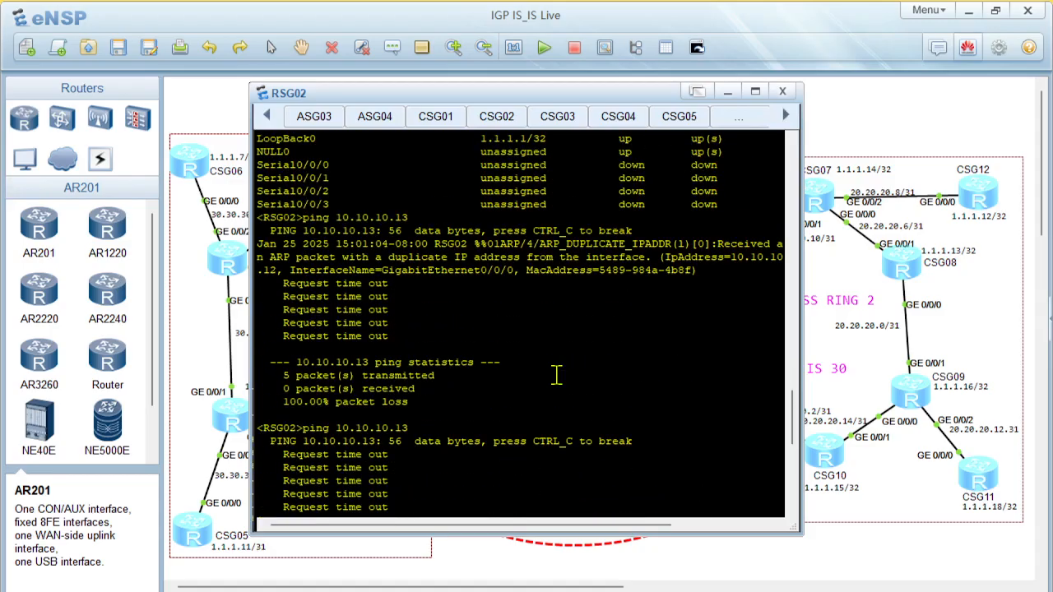
{"action": "left_click_drag", "start_coordinate": [367, 296], "coordinate": [559, 406]}
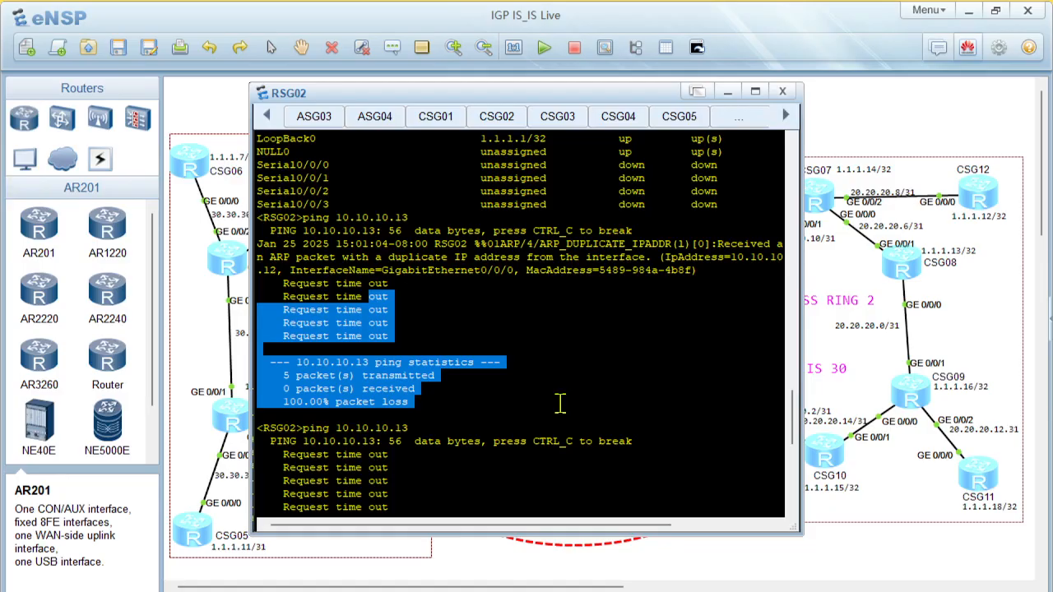
{"action": "left_click", "coordinate": [524, 218]}
{"action": "left_click_drag", "start_coordinate": [523, 218], "coordinate": [699, 234]}
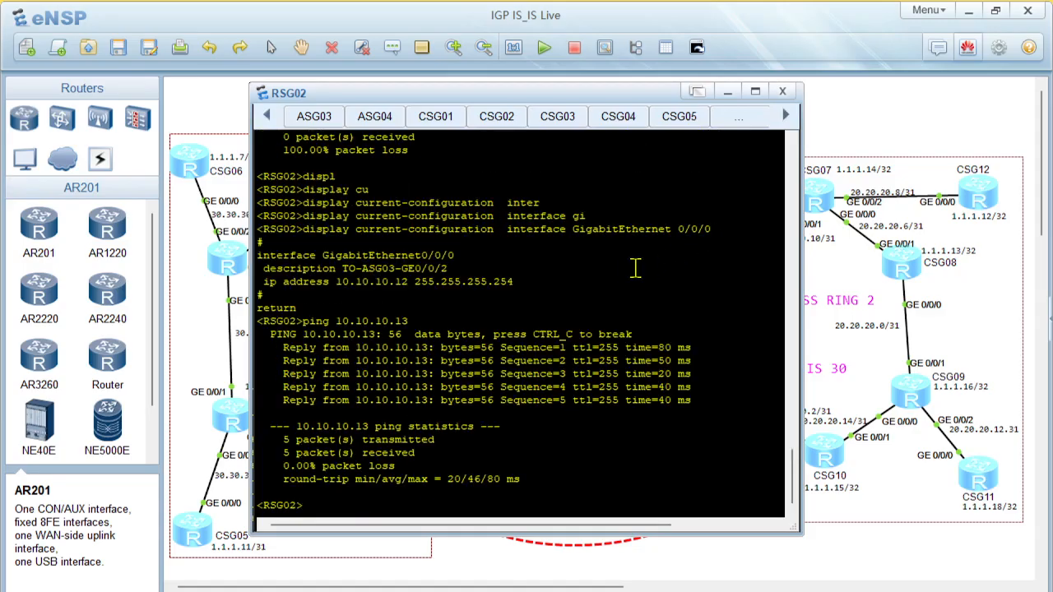
Examine the ARP duplicate-address log entry and the interface list in RSG02's console history, then return to the topology
{"action": "scroll", "coordinate": [633, 280], "scroll_direction": "up", "scroll_amount": 10}
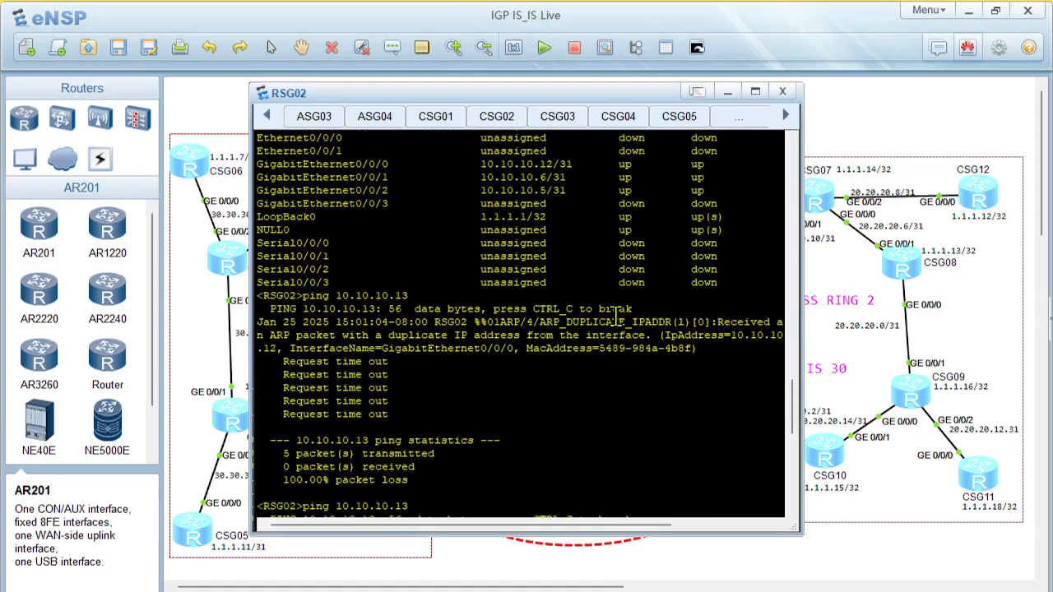
{"action": "left_click_drag", "start_coordinate": [697, 349], "coordinate": [256, 324]}
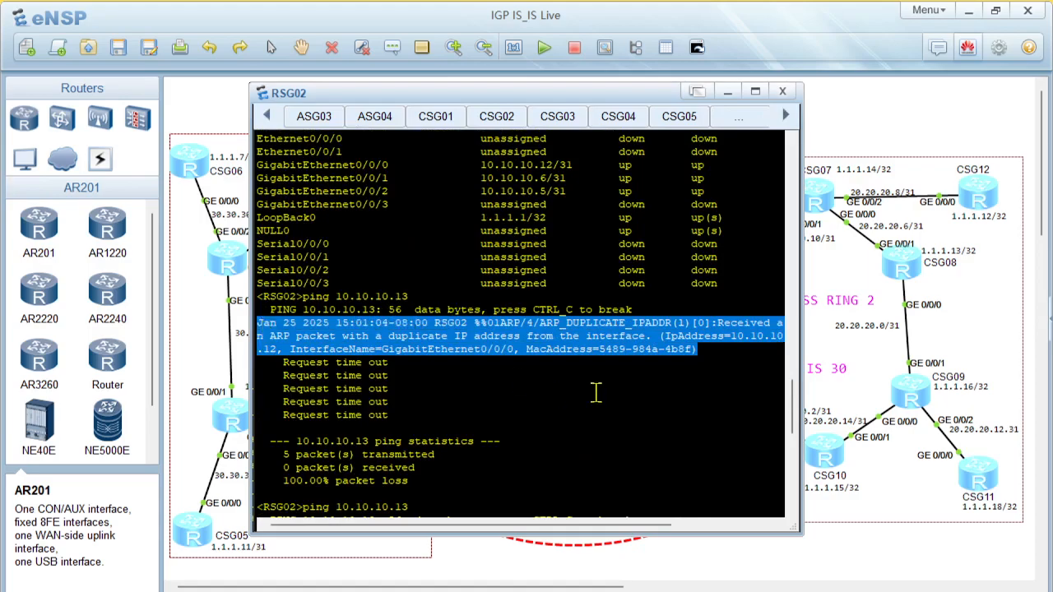
{"action": "left_click", "coordinate": [560, 338]}
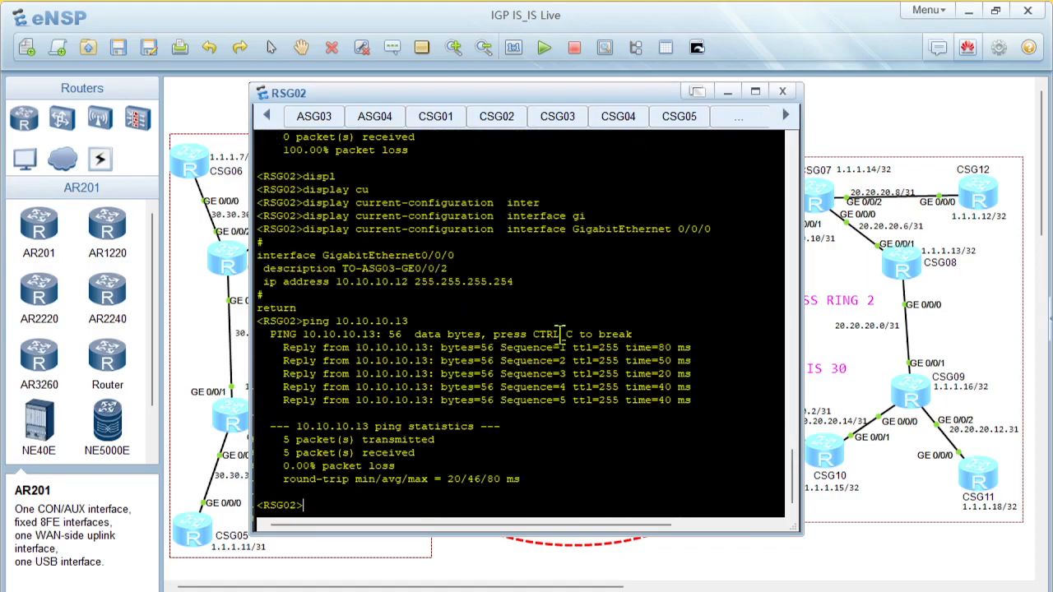
{"action": "scroll", "coordinate": [525, 290], "scroll_direction": "up", "scroll_amount": 4}
{"action": "scroll", "coordinate": [525, 290], "scroll_direction": "up", "scroll_amount": 15}
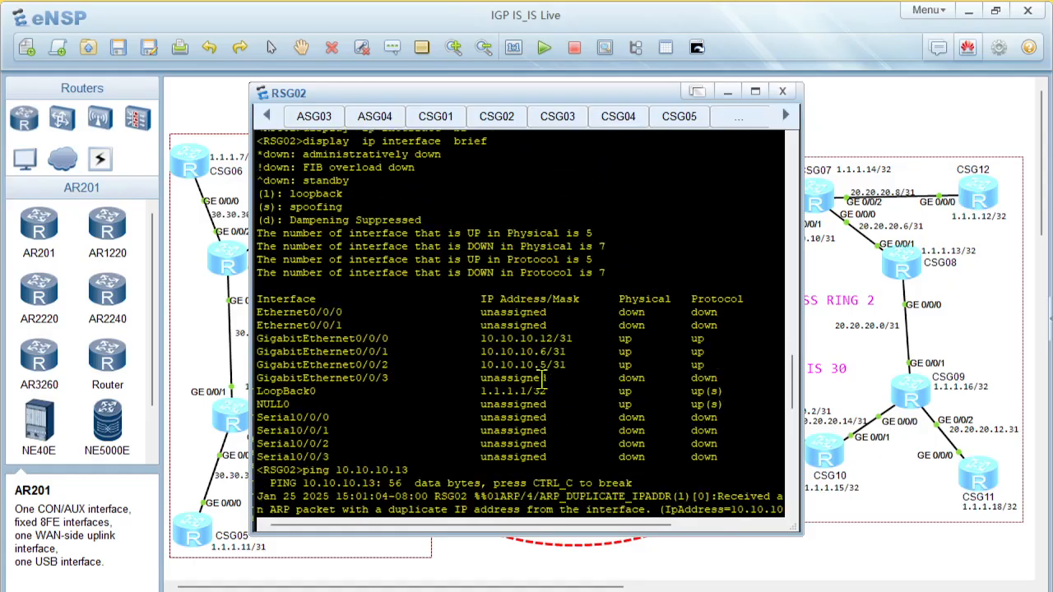
{"action": "scroll", "coordinate": [539, 362], "scroll_direction": "down", "scroll_amount": 8}
{"action": "scroll", "coordinate": [533, 245], "scroll_direction": "up", "scroll_amount": 2}
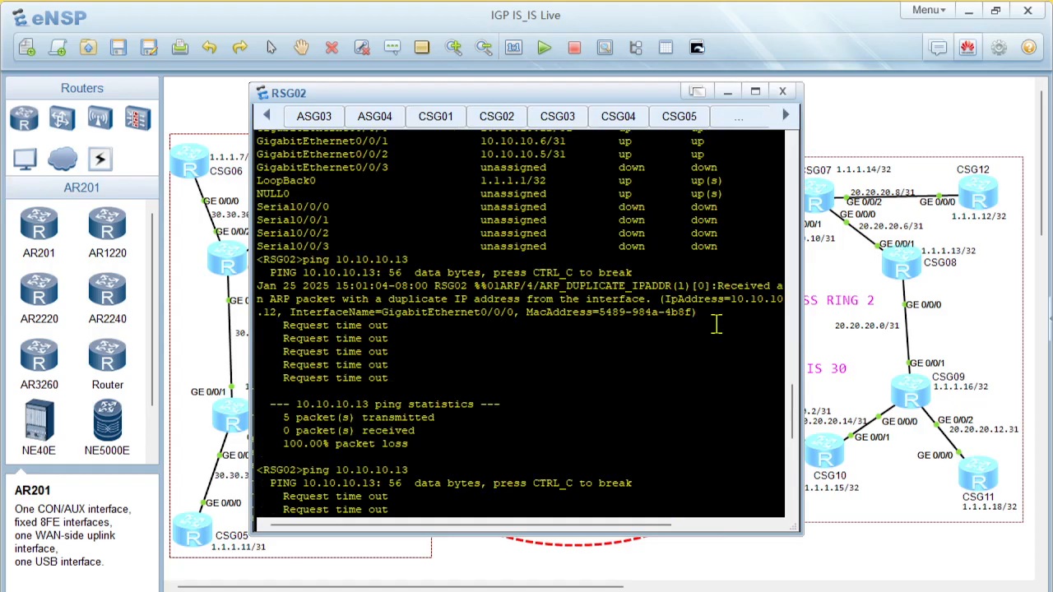
{"action": "left_click_drag", "start_coordinate": [703, 314], "coordinate": [258, 259]}
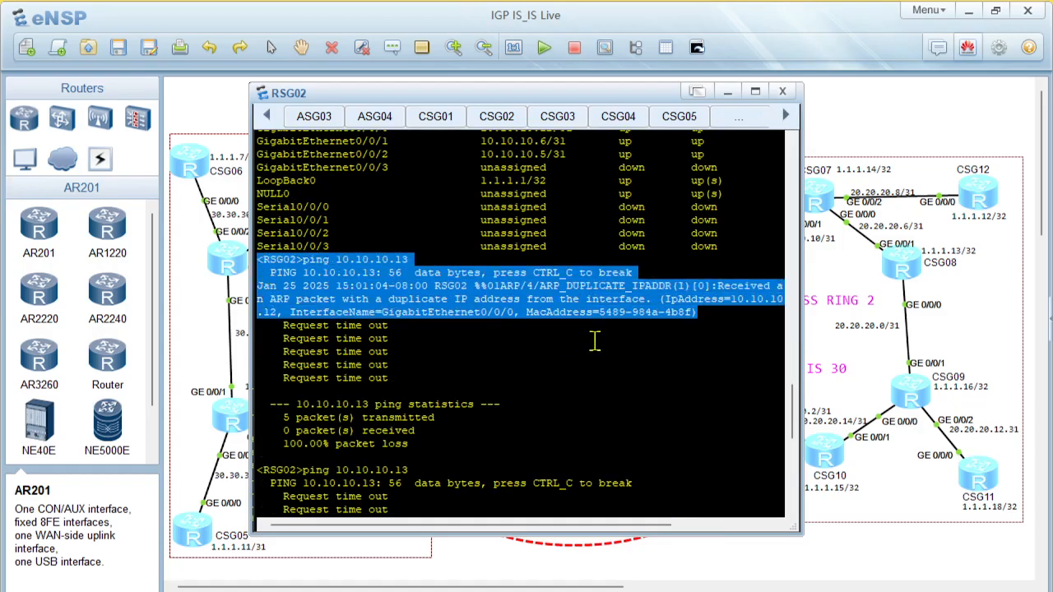
{"action": "scroll", "coordinate": [663, 357], "scroll_direction": "down", "scroll_amount": 10}
{"action": "left_click", "coordinate": [902, 556]}
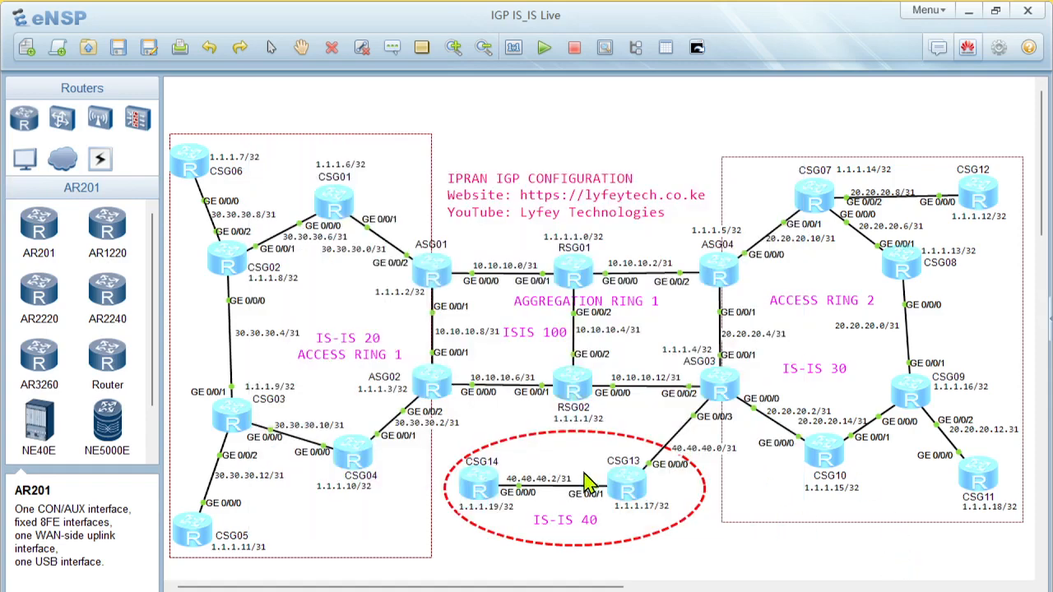
Open CSG13's console from the topology and run display ip interface brief
{"action": "double_click", "coordinate": [627, 490]}
{"action": "key", "text": "Return"}
{"action": "key", "text": "Return"}
{"action": "key", "text": "Return"}
{"action": "type", "text": "displ"}
{"action": "key", "text": "Tab"}
{"action": "type", "text": "ip interf"}
{"action": "key", "text": "Tab"}
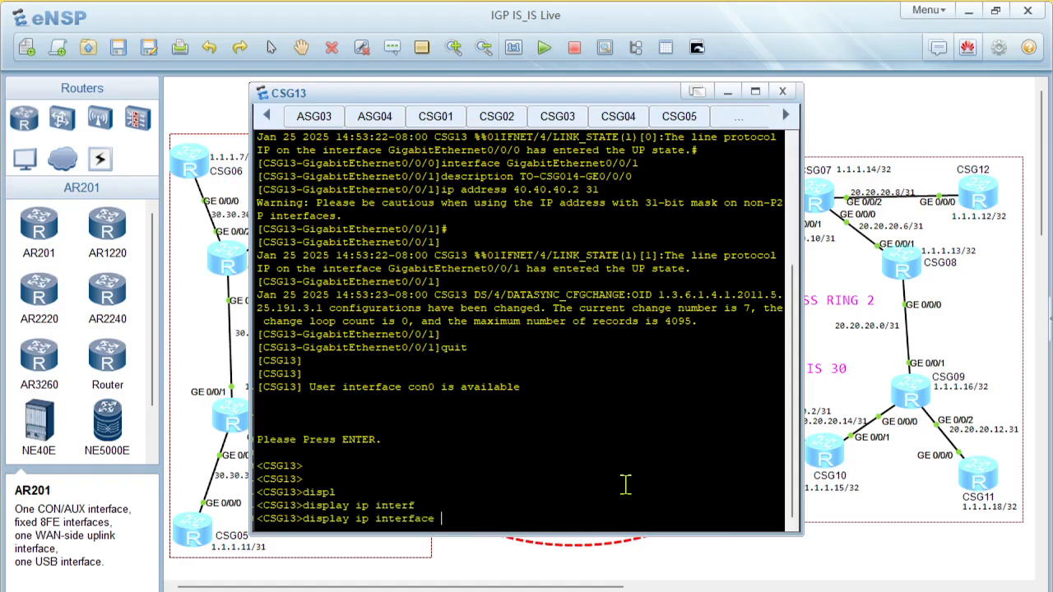
{"action": "type", "text": "br"}
{"action": "key", "text": "Tab"}
{"action": "key", "text": "Return"}
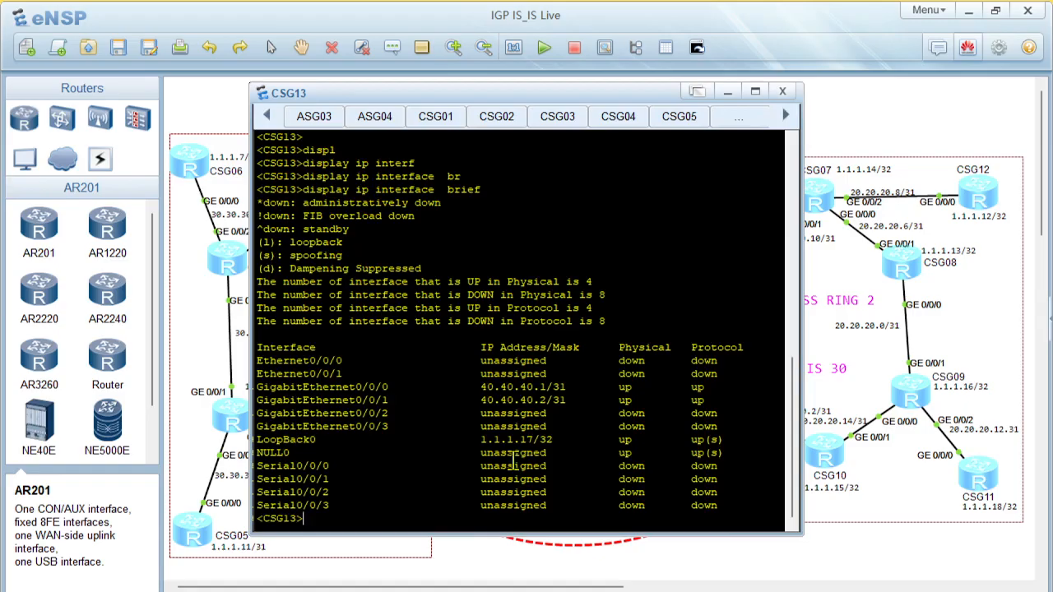
Ping 40.40.40.0 from CSG13 to test the link on GigabitEthernet0/0/0
{"action": "type", "text": "ping 40.40.40.0"}
{"action": "key", "text": "Return"}
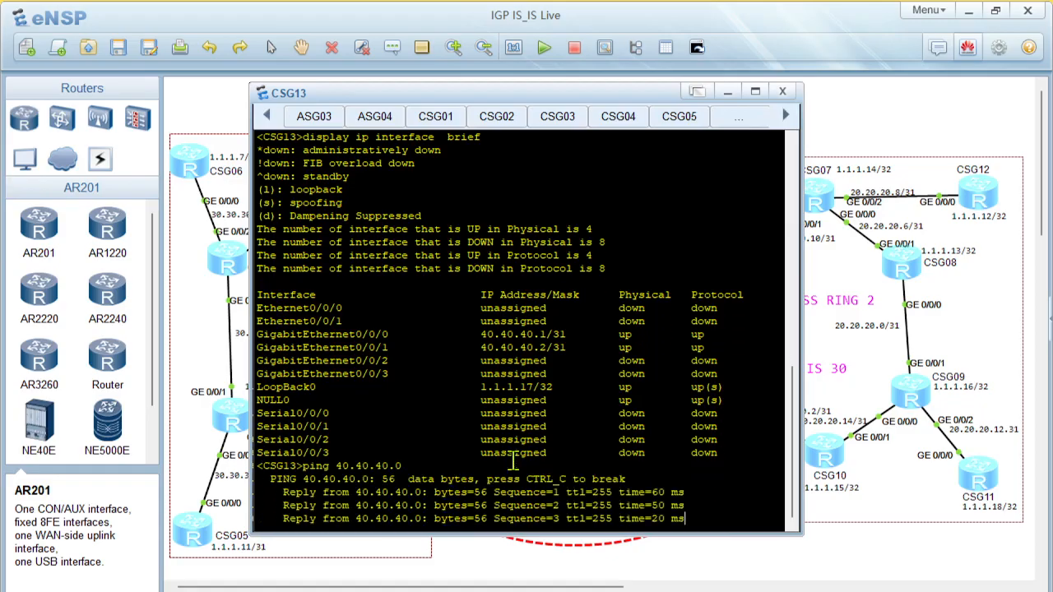
Ping CSG13's own GigabitEthernet0/0/1 address, 40.40.40.2
{"action": "key", "text": "Up"}
{"action": "key", "text": "BackSpace"}
{"action": "type", "text": "2"}
{"action": "key", "text": "Return"}
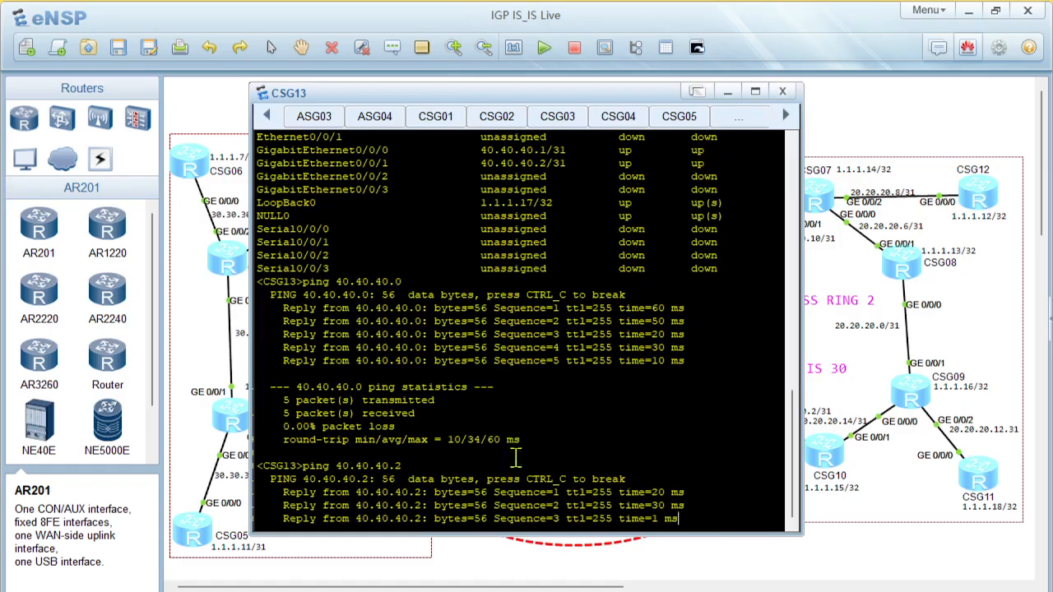
Ping 40.40.40.3 from CSG13 to test the link towards CSG14, and return to the topology
{"action": "key", "text": "Up"}
{"action": "key", "text": "BackSpace"}
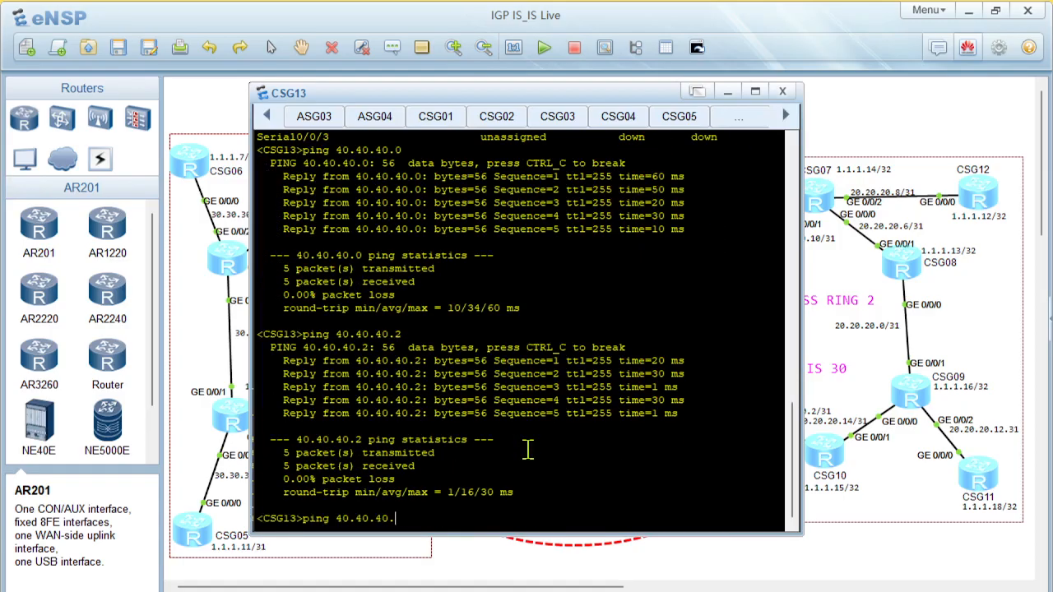
{"action": "type", "text": "3"}
{"action": "key", "text": "Return"}
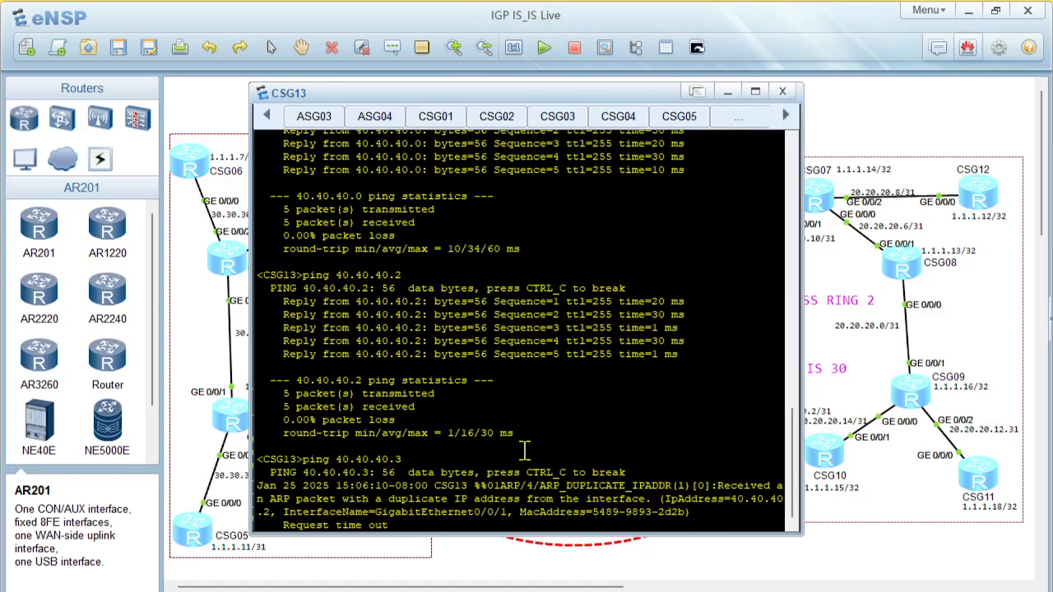
{"action": "left_click", "coordinate": [863, 557]}
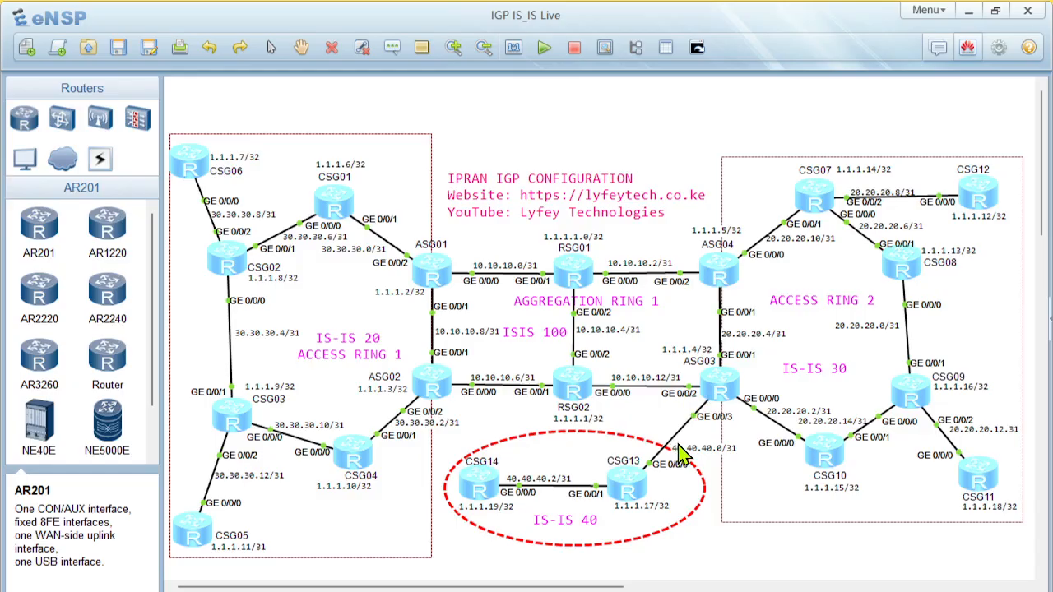
Reopen CSG13's console, repeat the ping to 40.40.40.3 and check which interface the ARP log entry names
{"action": "double_click", "coordinate": [627, 492]}
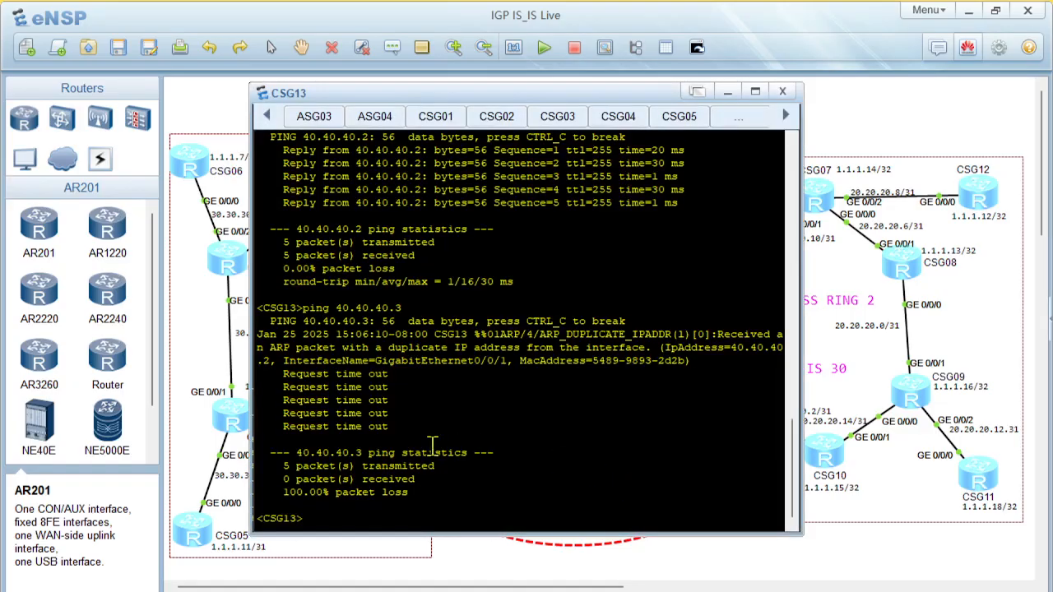
{"action": "key", "text": "Up"}
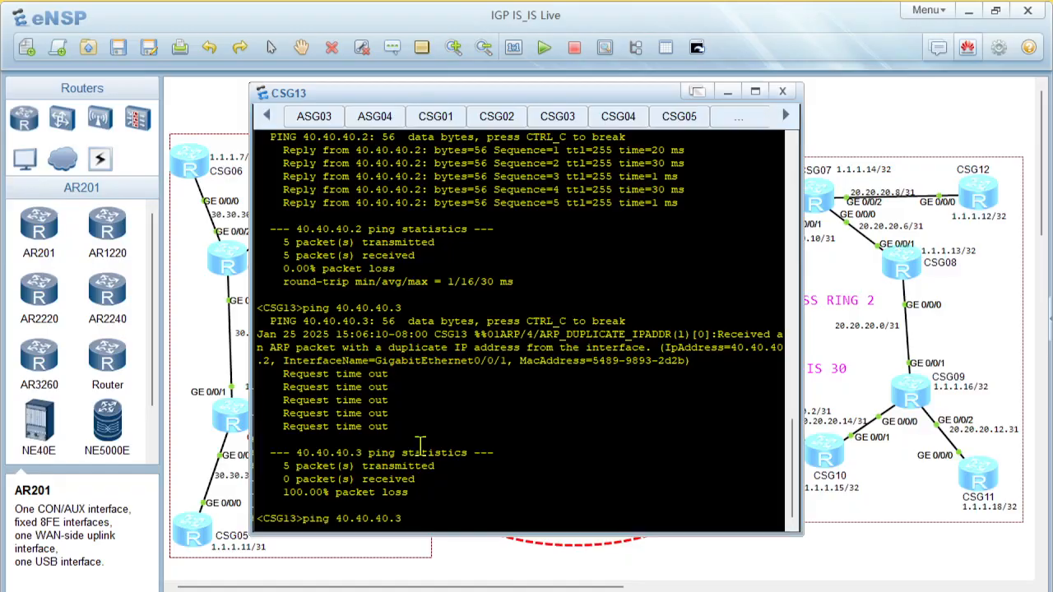
{"action": "key", "text": "Return"}
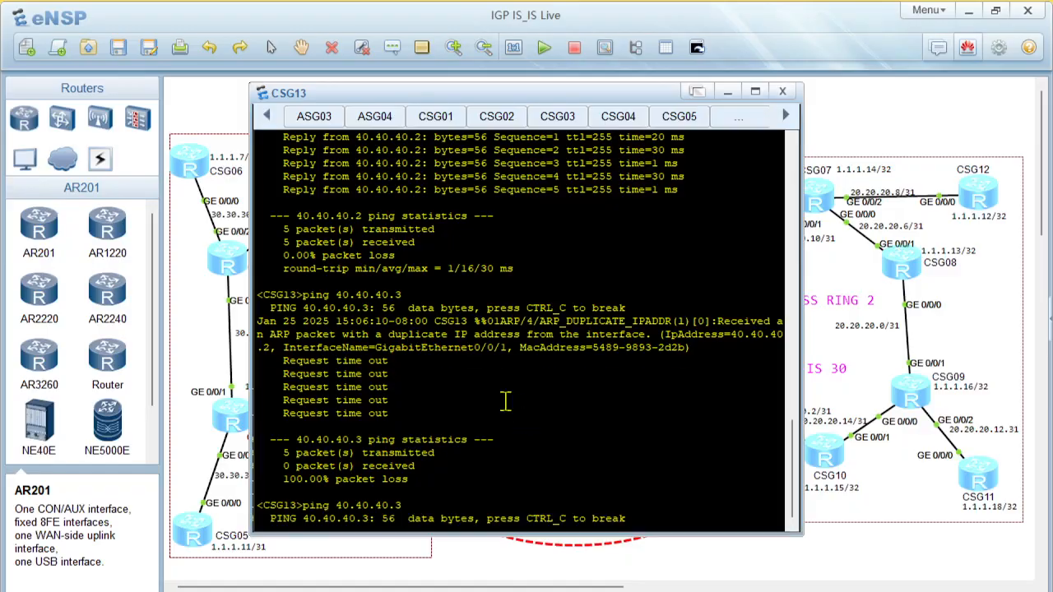
{"action": "left_click_drag", "start_coordinate": [341, 322], "coordinate": [474, 322]}
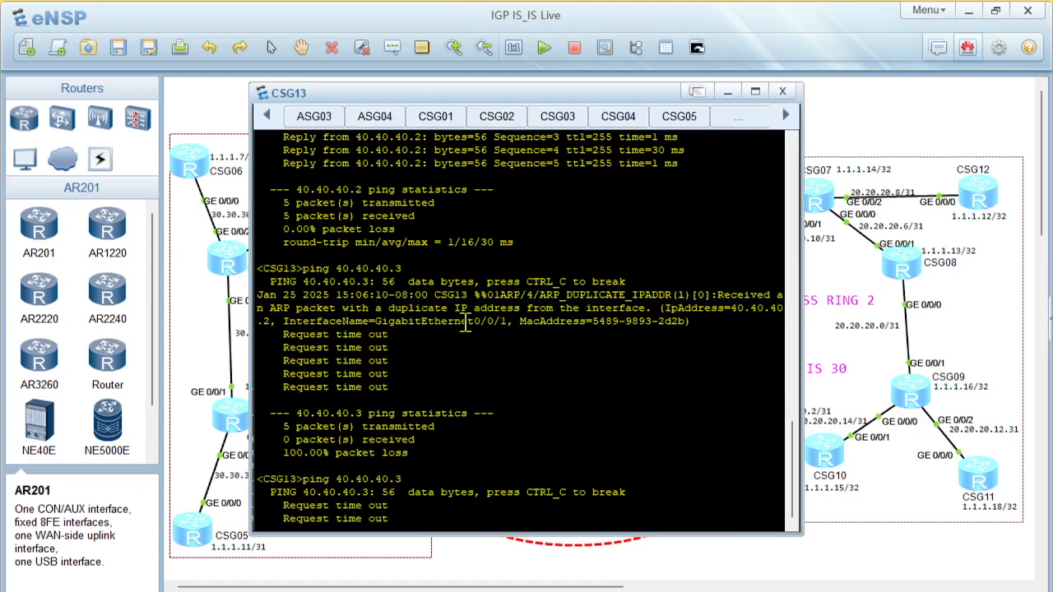
{"action": "scroll", "coordinate": [425, 374], "scroll_direction": "up", "scroll_amount": 2}
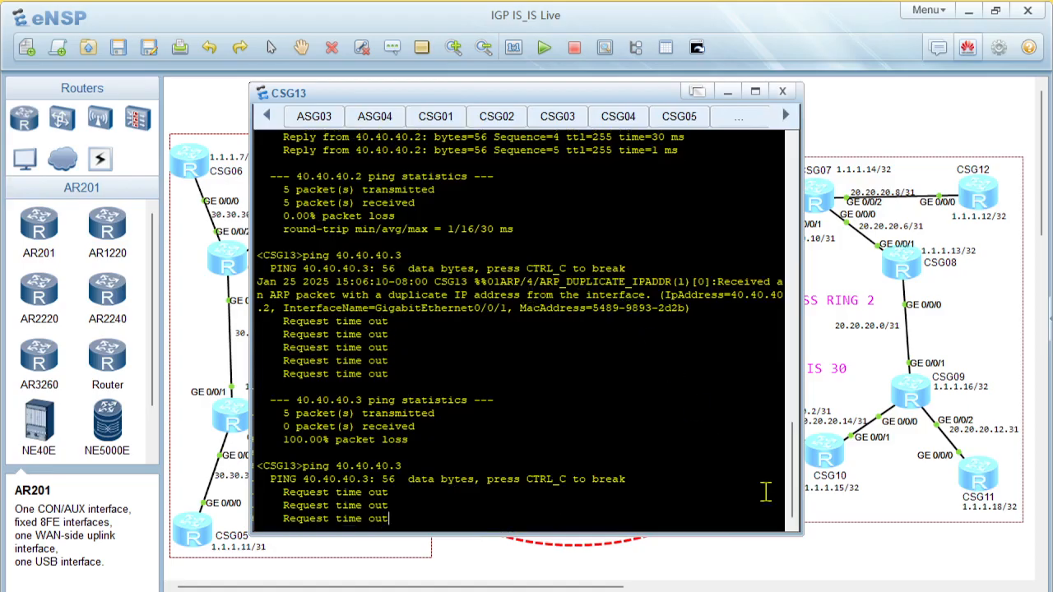
{"action": "left_click", "coordinate": [847, 574]}
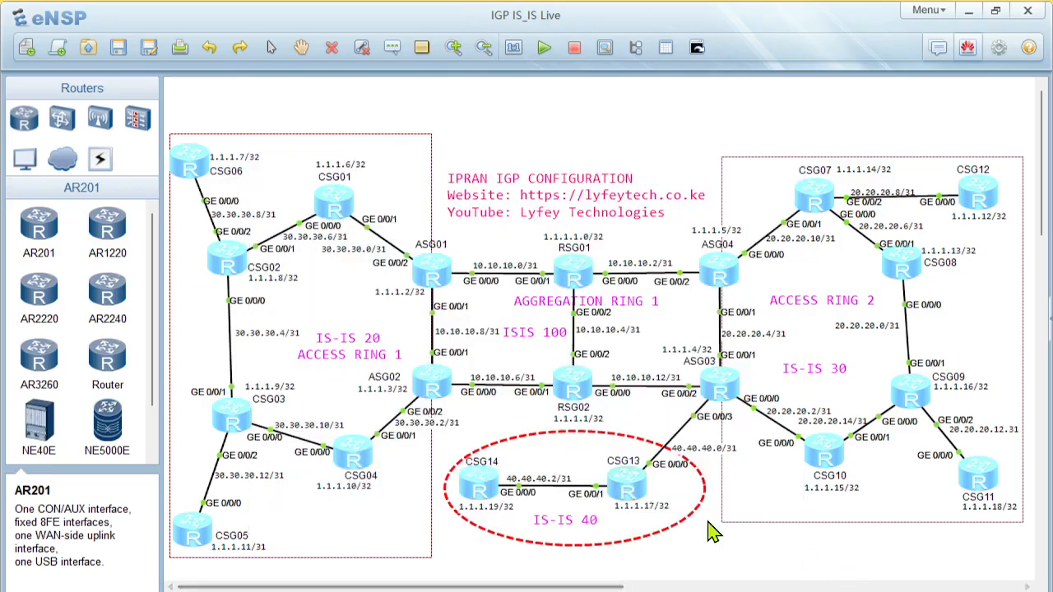
Open CSG14's console and display the current configuration of interface GigabitEthernet 0/0/0
{"action": "double_click", "coordinate": [480, 492]}
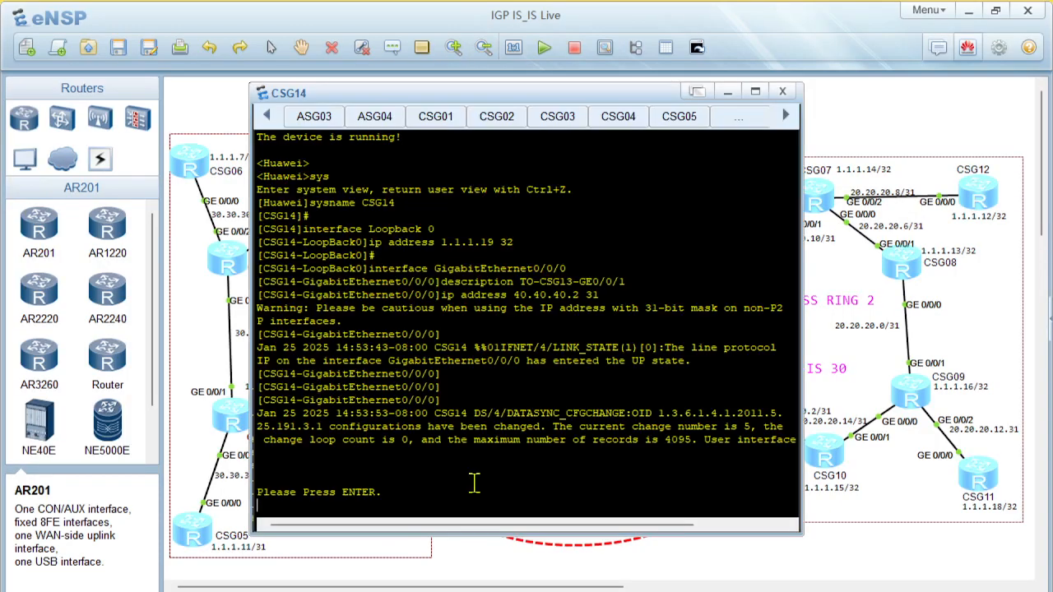
{"action": "key", "text": "Return"}
{"action": "key", "text": "Return"}
{"action": "type", "text": "displ"}
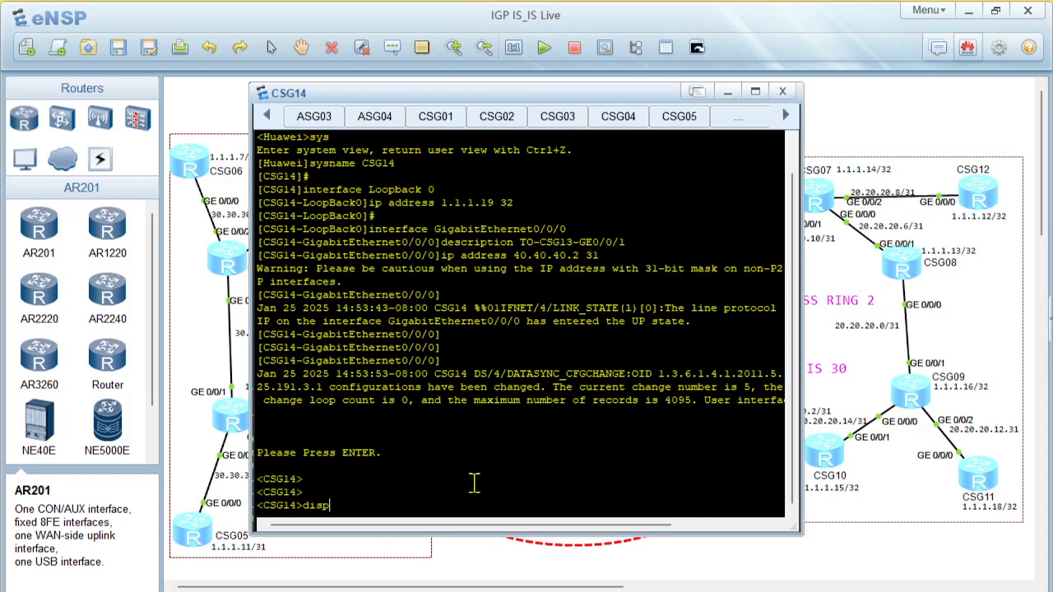
{"action": "key", "text": "Tab"}
{"action": "type", "text": "cur"}
{"action": "key", "text": "Tab"}
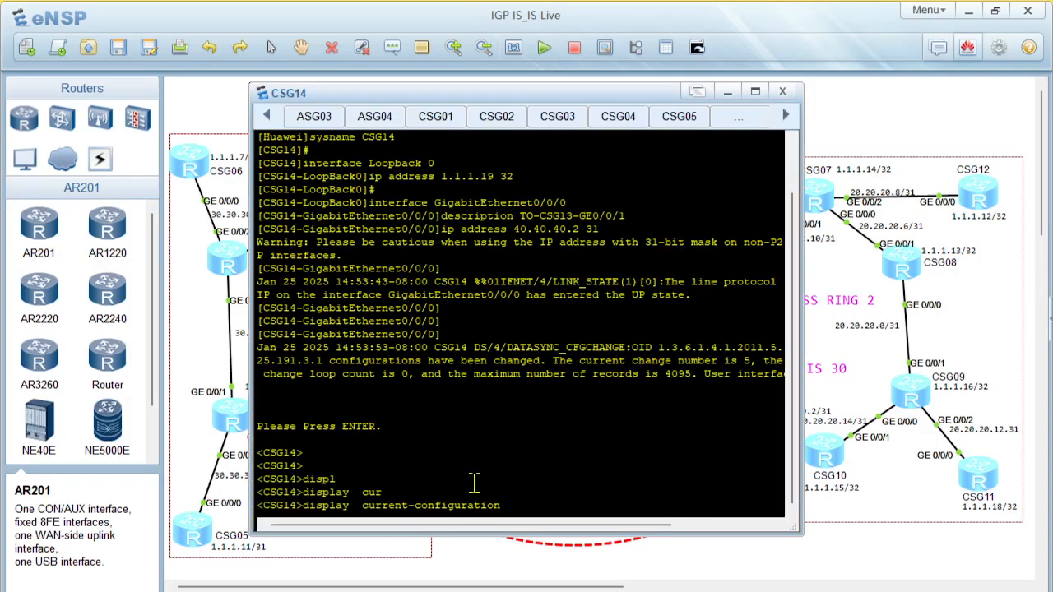
{"action": "type", "text": "interf"}
{"action": "key", "text": "Tab"}
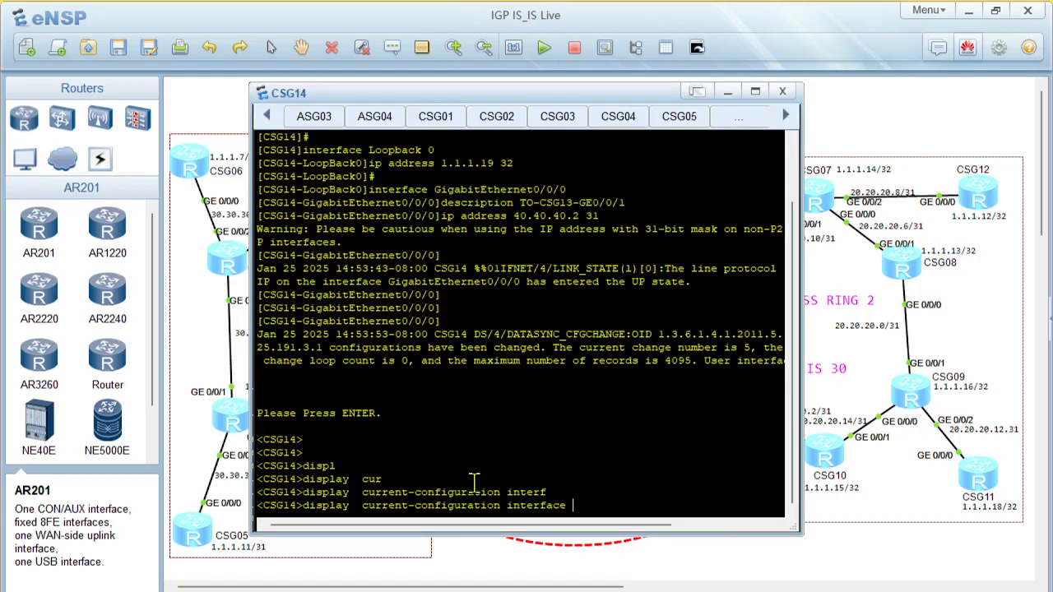
{"action": "type", "text": "gi"}
{"action": "key", "text": "Tab"}
{"action": "type", "text": "0/0/0"}
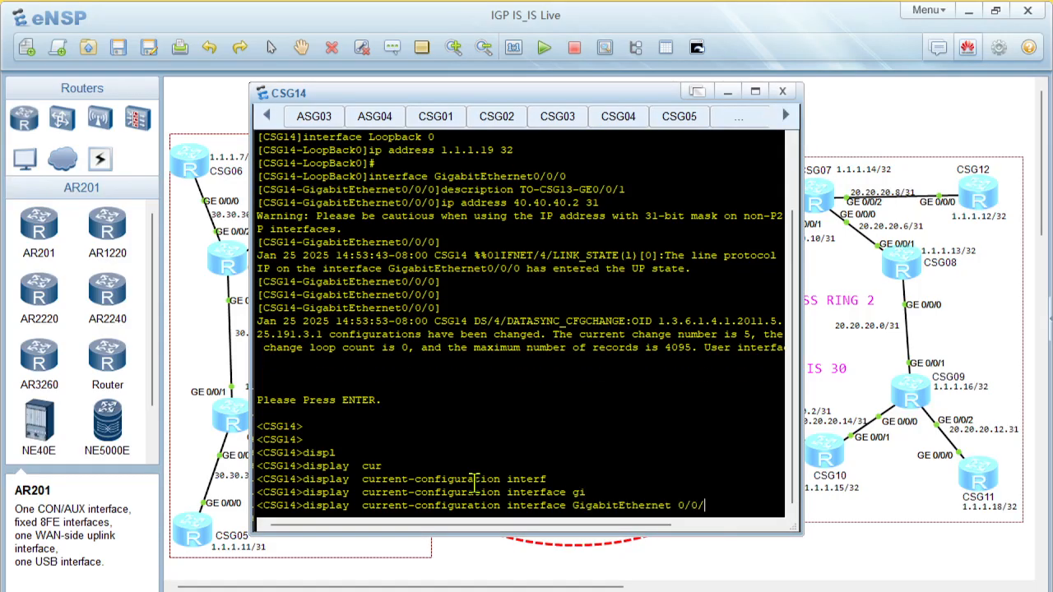
{"action": "key", "text": "Return"}
{"action": "left_click_drag", "start_coordinate": [336, 466], "coordinate": [407, 474]}
Set the IP address of CSG14's GigabitEthernet0/0/0 to 40.40.40.3 with mask length 31 from system view, and return to the topology
{"action": "type", "text": "sys"}
{"action": "key", "text": "Return"}
{"action": "type", "text": "interface  g"}
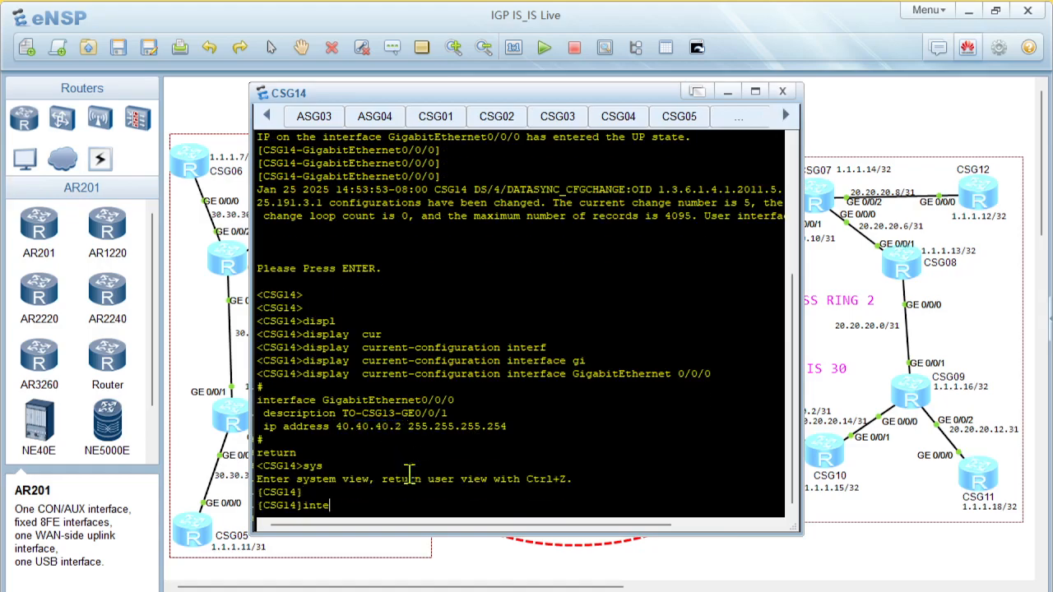
{"action": "key", "text": "Tab"}
{"action": "type", "text": "gio"}
{"action": "key", "text": "Tab"}
{"action": "key", "text": "BackSpace"}
{"action": "type", "text": "g"}
{"action": "key", "text": "Tab"}
{"action": "type", "text": "0/0/0"}
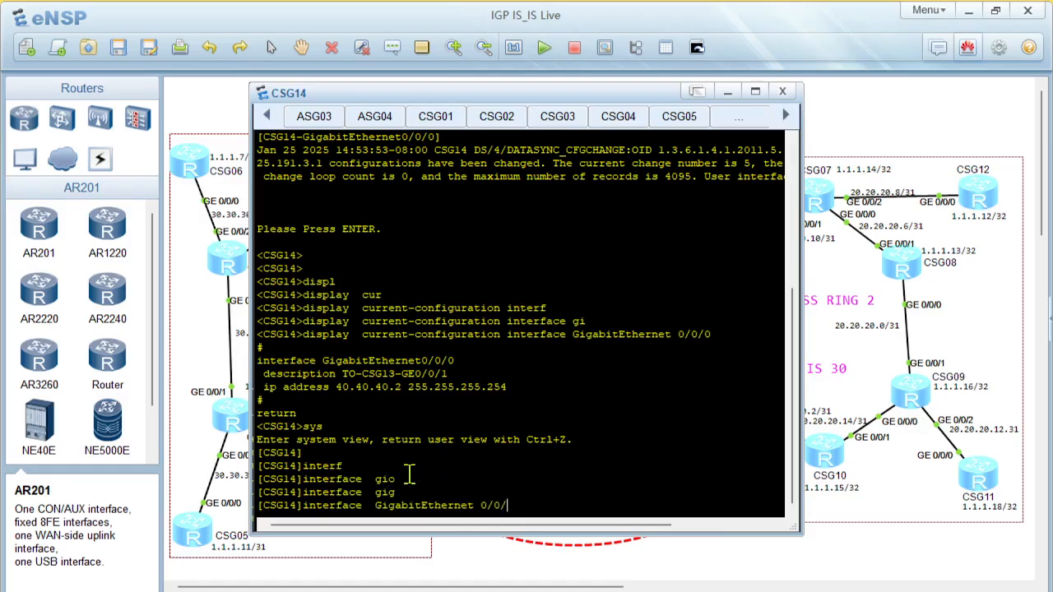
{"action": "key", "text": "Return"}
{"action": "type", "text": "ip ad"}
{"action": "key", "text": "Tab"}
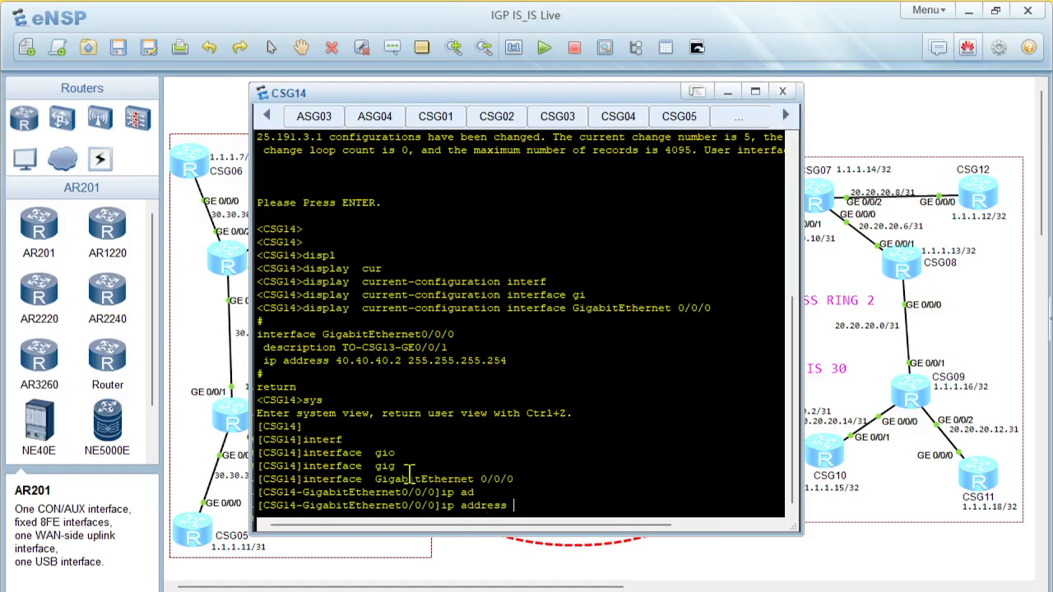
{"action": "type", "text": "40.40.40.3 31"}
{"action": "key", "text": "Return"}
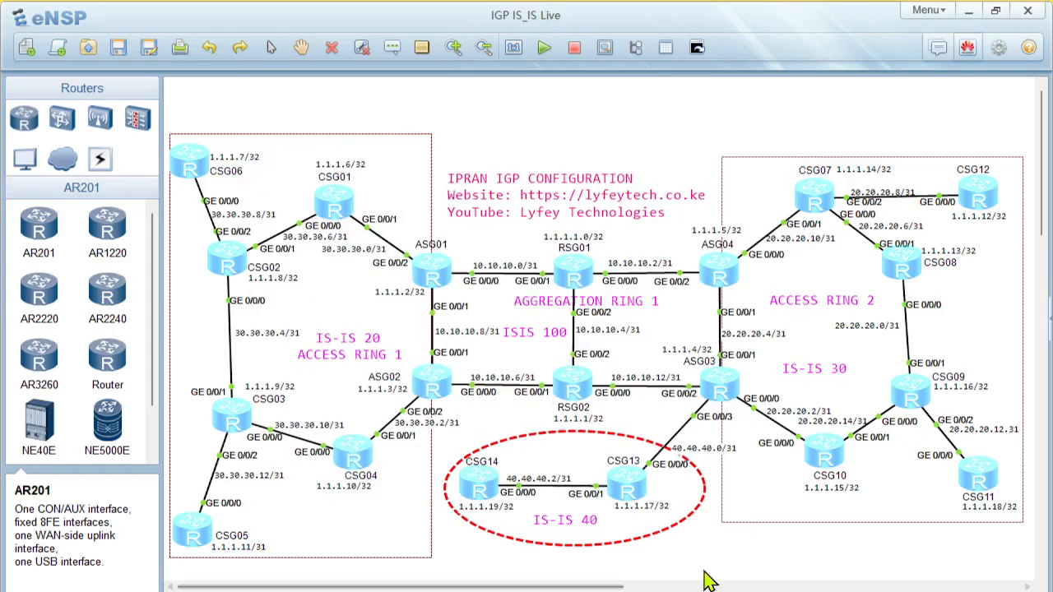
{"action": "left_click", "coordinate": [705, 574]}
Repeat the ping to 40.40.40.3 from CSG13's console and return to the topology
{"action": "double_click", "coordinate": [622, 492]}
{"action": "key", "text": "Up"}
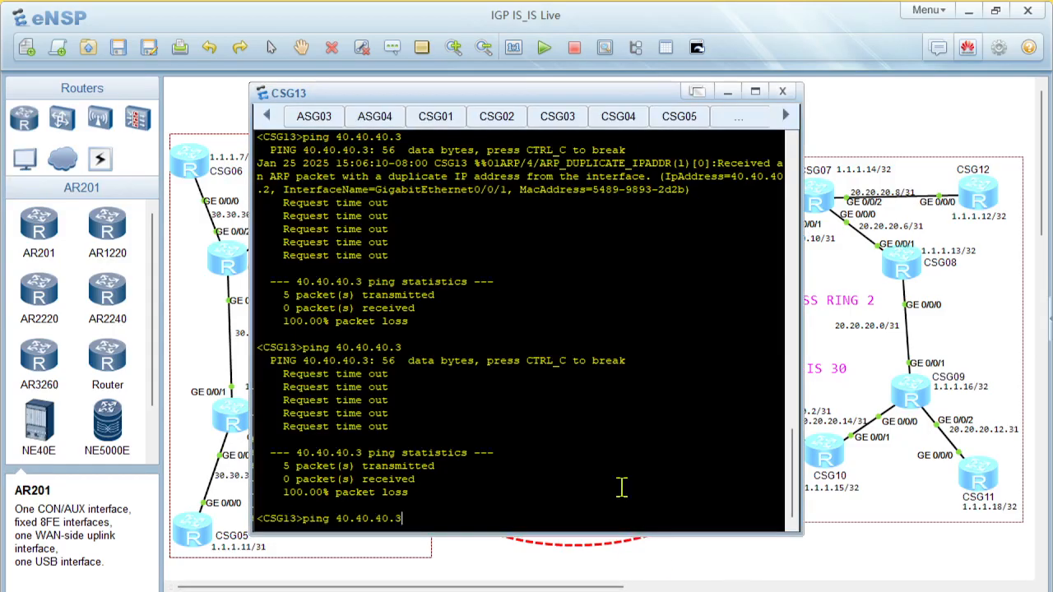
{"action": "key", "text": "Return"}
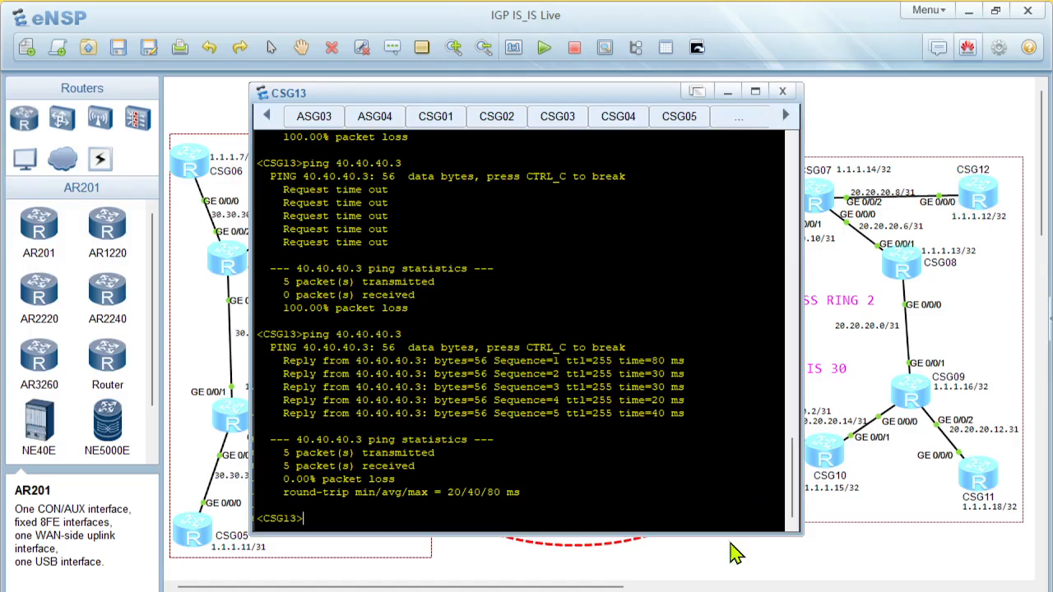
{"action": "left_click", "coordinate": [683, 567]}
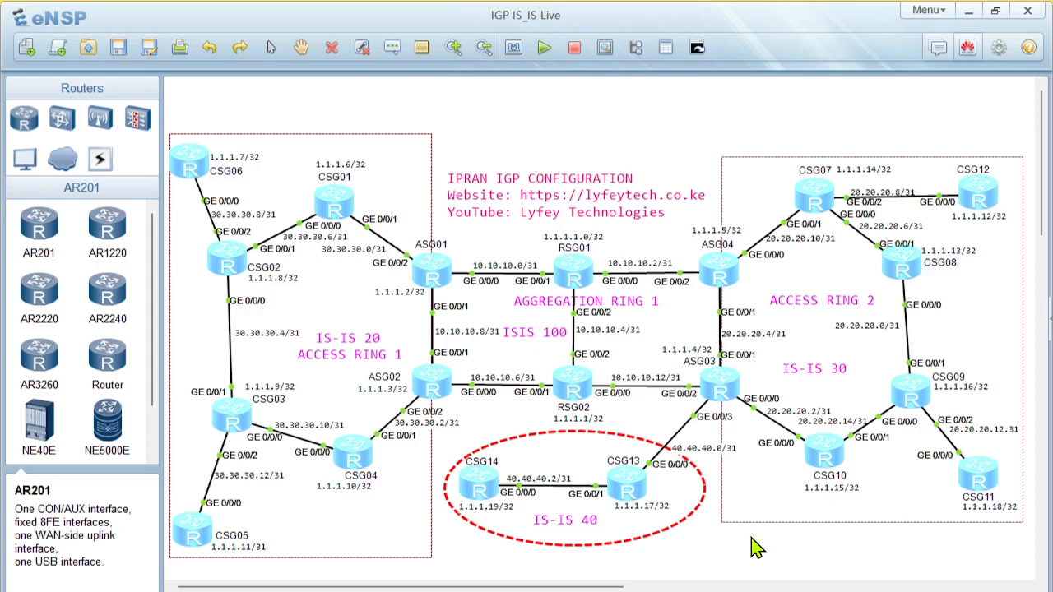
Switch to the PowerPoint deck, maximize it and go past the troubleshooting commands to the IS-IS Configuration Data Preparation slide
{"action": "key", "text": "alt+Tab"}
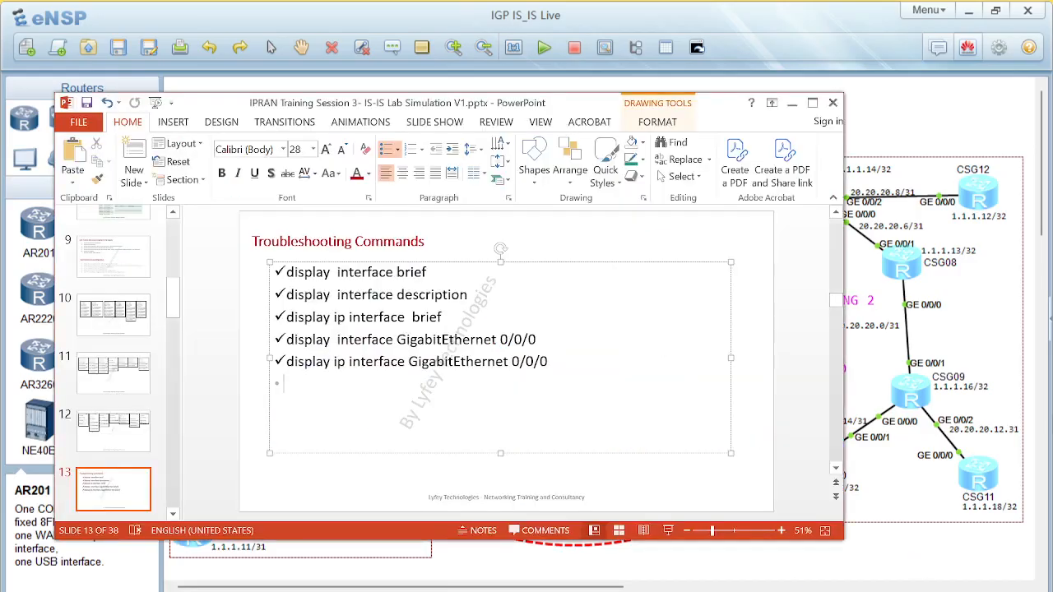
{"action": "left_click", "coordinate": [812, 105]}
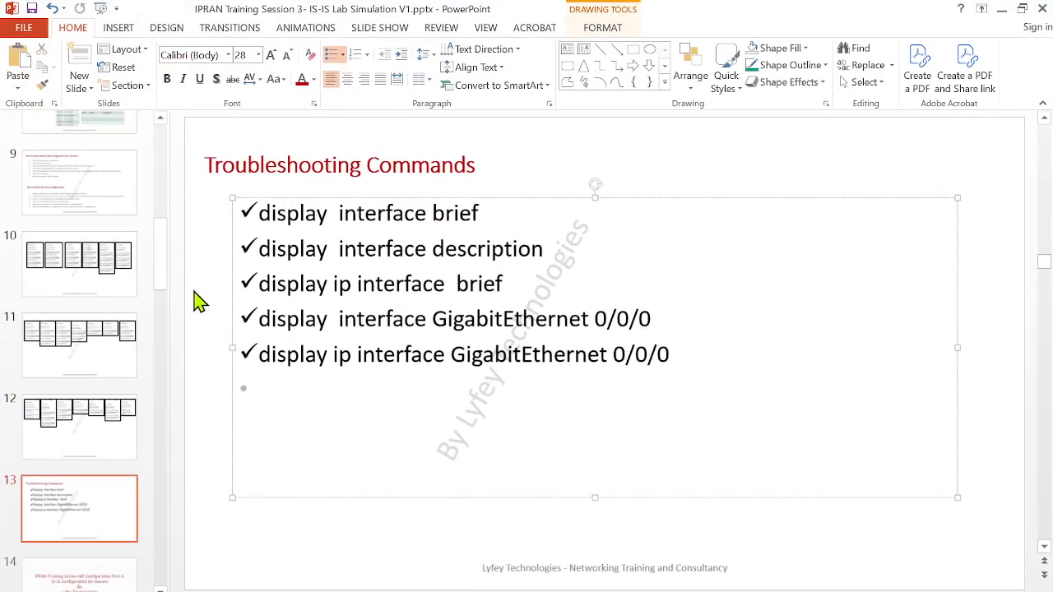
{"action": "scroll", "coordinate": [82, 375], "scroll_direction": "down", "scroll_amount": 2}
{"action": "left_click", "coordinate": [97, 473]}
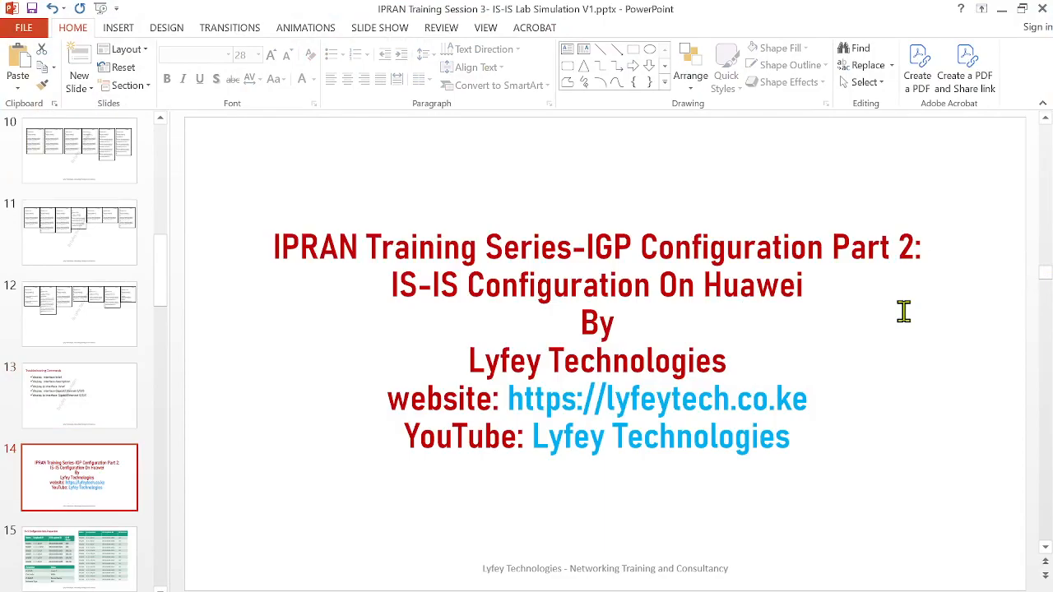
{"action": "left_click", "coordinate": [122, 545]}
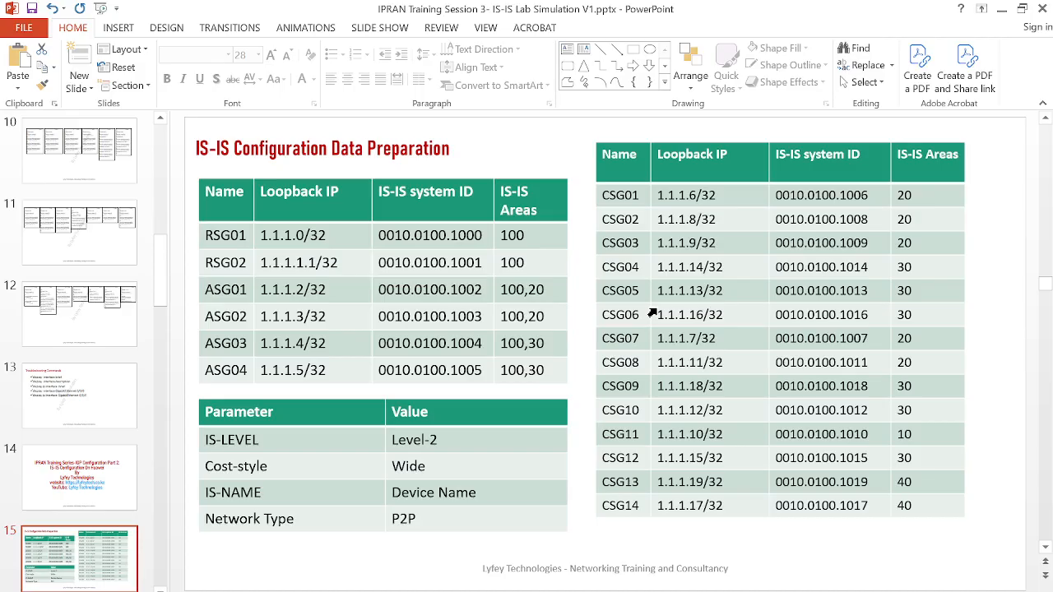
{"action": "scroll", "coordinate": [477, 510], "scroll_direction": "down", "scroll_amount": 1}
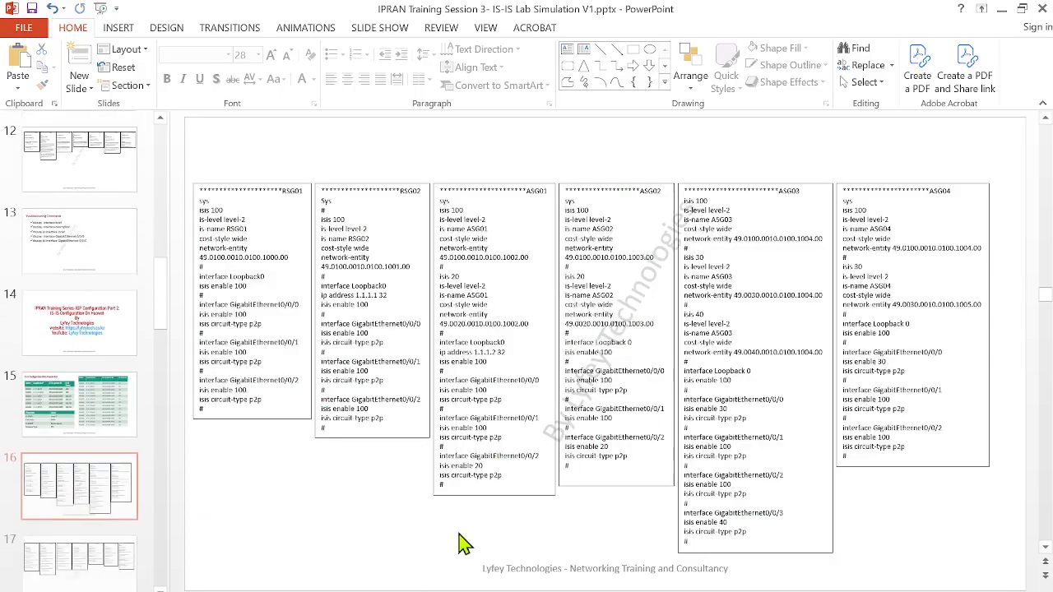
{"action": "scroll", "coordinate": [213, 401], "scroll_direction": "up", "scroll_amount": 1}
{"action": "left_click", "coordinate": [102, 393]}
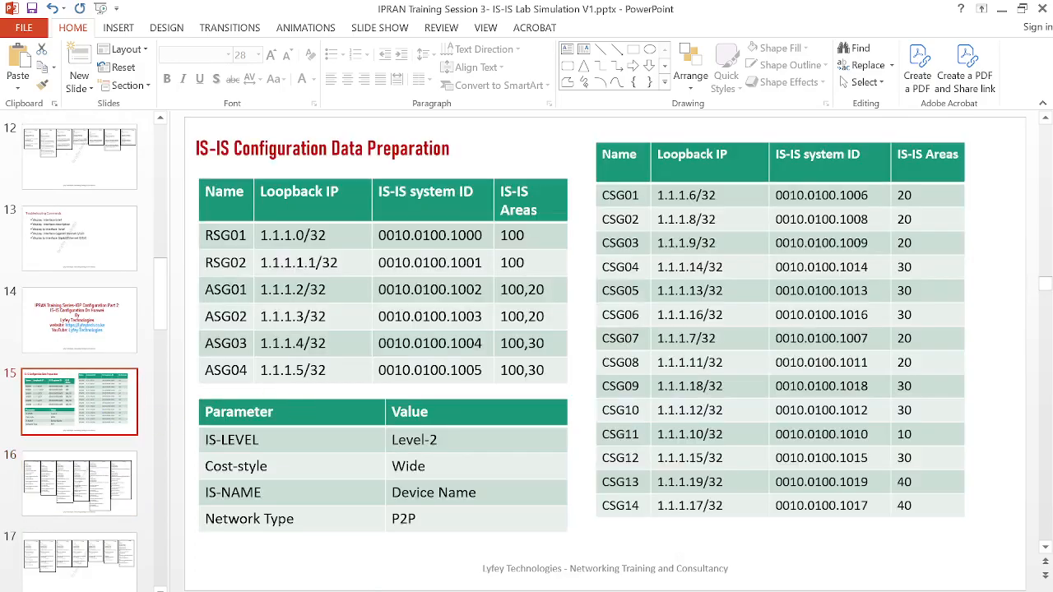
Switch to the Google Meet call and look through the participant list up to its beginning
{"action": "left_click", "coordinate": [430, 577]}
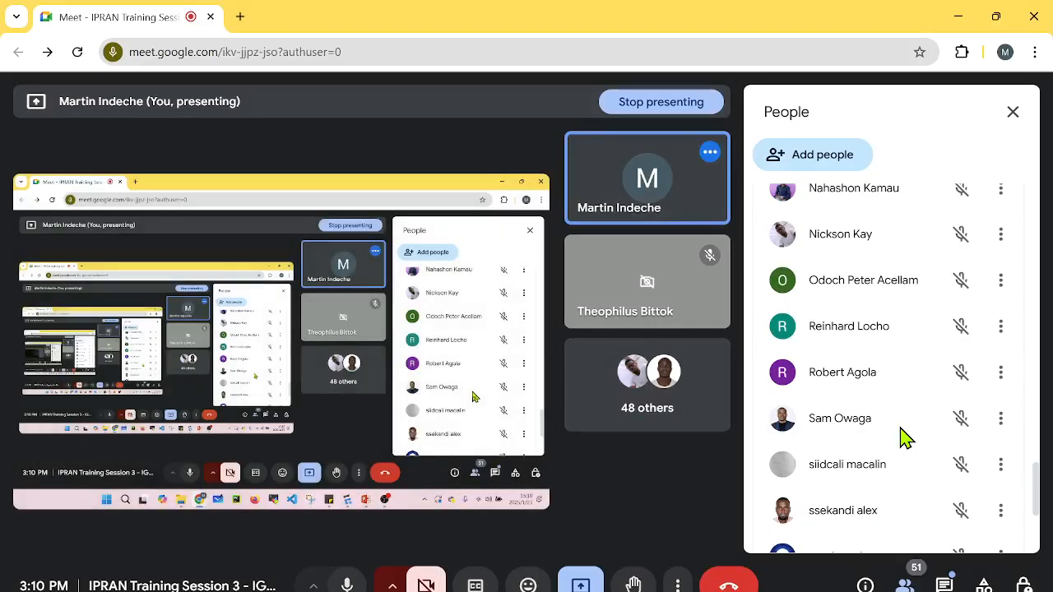
{"action": "scroll", "coordinate": [933, 420], "scroll_direction": "up", "scroll_amount": 15}
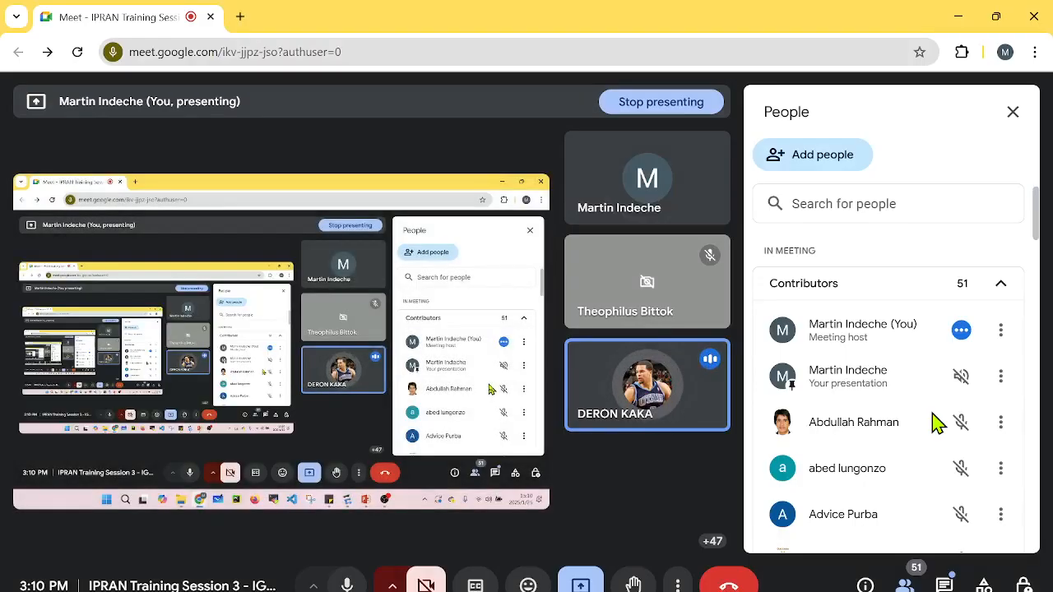
{"action": "left_click", "coordinate": [126, 505]}
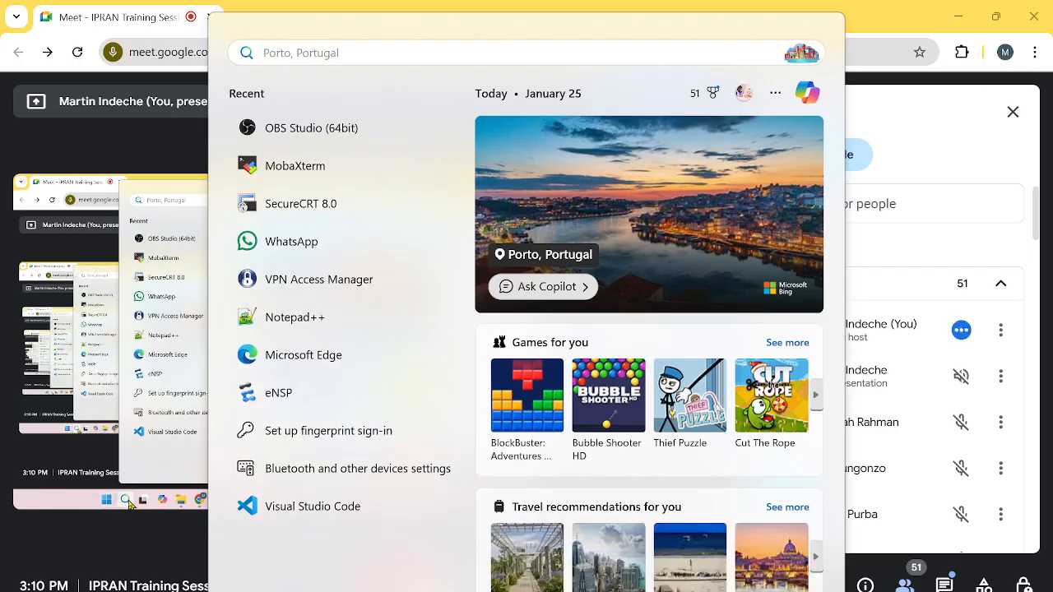
{"action": "left_click", "coordinate": [129, 505]}
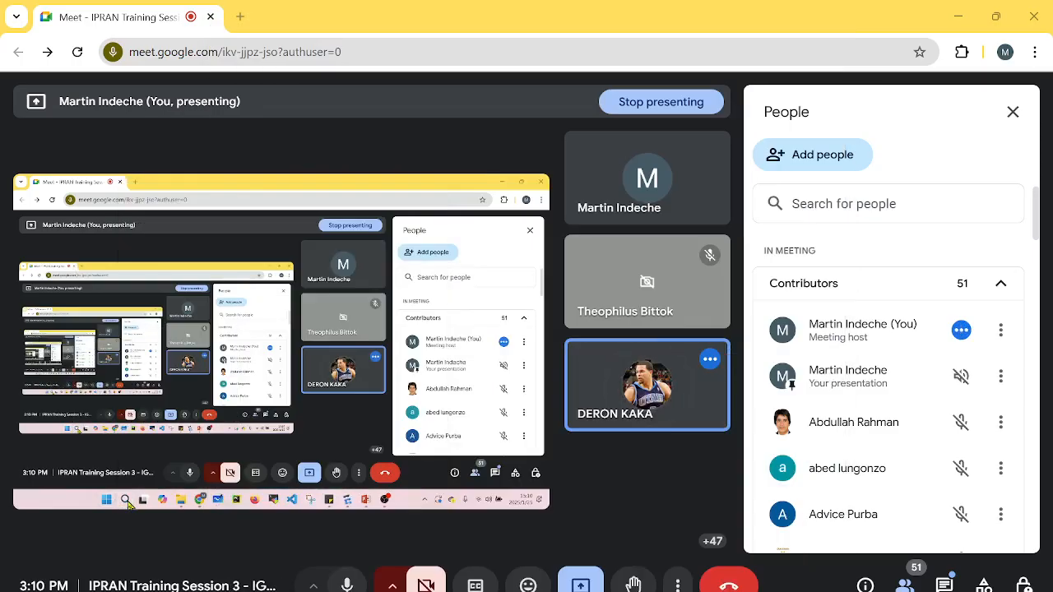
Search Windows for a drawing app with "draw" and open Paint
{"action": "left_click", "coordinate": [129, 505]}
{"action": "type", "text": "dradra"}
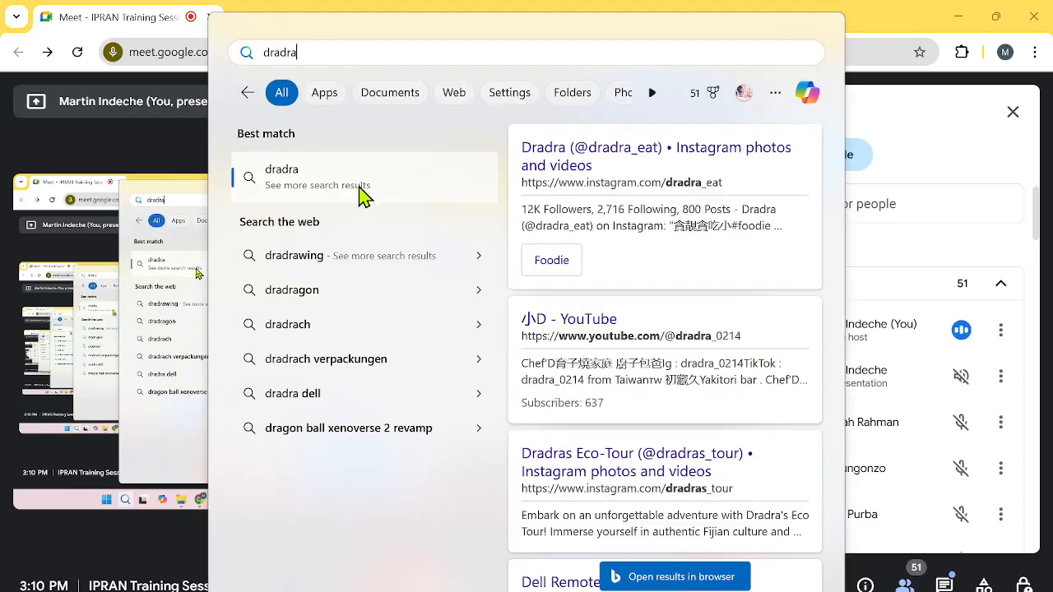
{"action": "key", "text": "BackSpace"}
{"action": "key", "text": "BackSpace"}
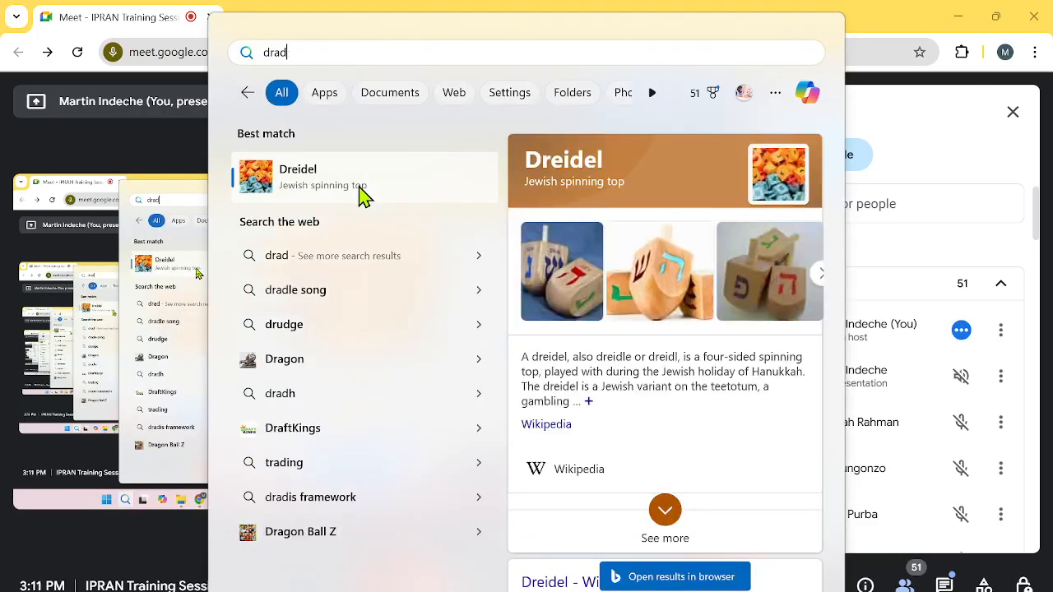
{"action": "key", "text": "BackSpace"}
{"action": "type", "text": "w"}
{"action": "left_click", "coordinate": [345, 175]}
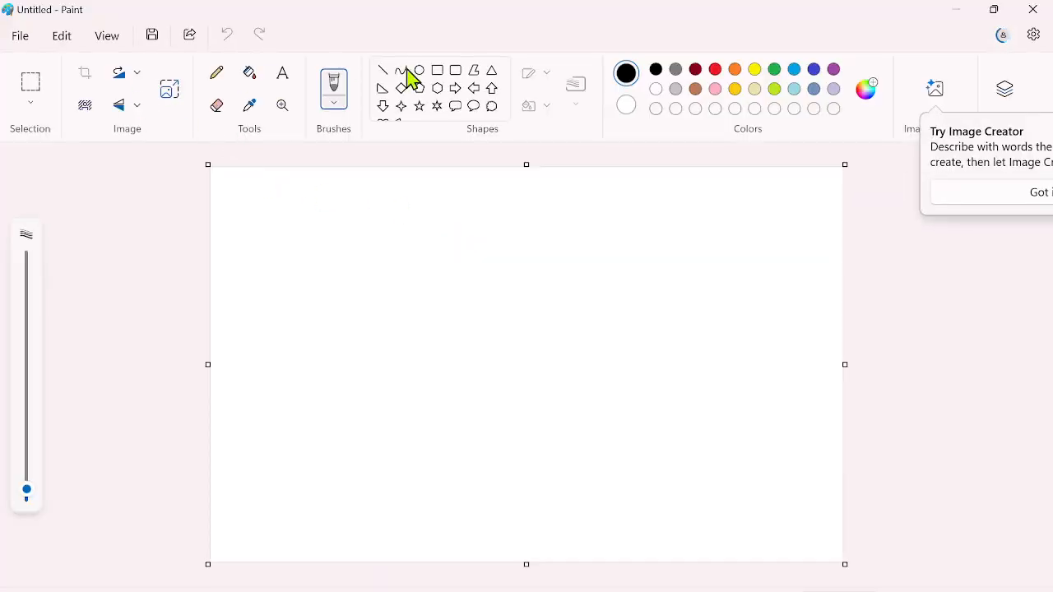
Add the text 1.1.1.1 to the upper part of the Paint canvas, enlarge its text box and select the Pencil tool
{"action": "left_click", "coordinate": [391, 238]}
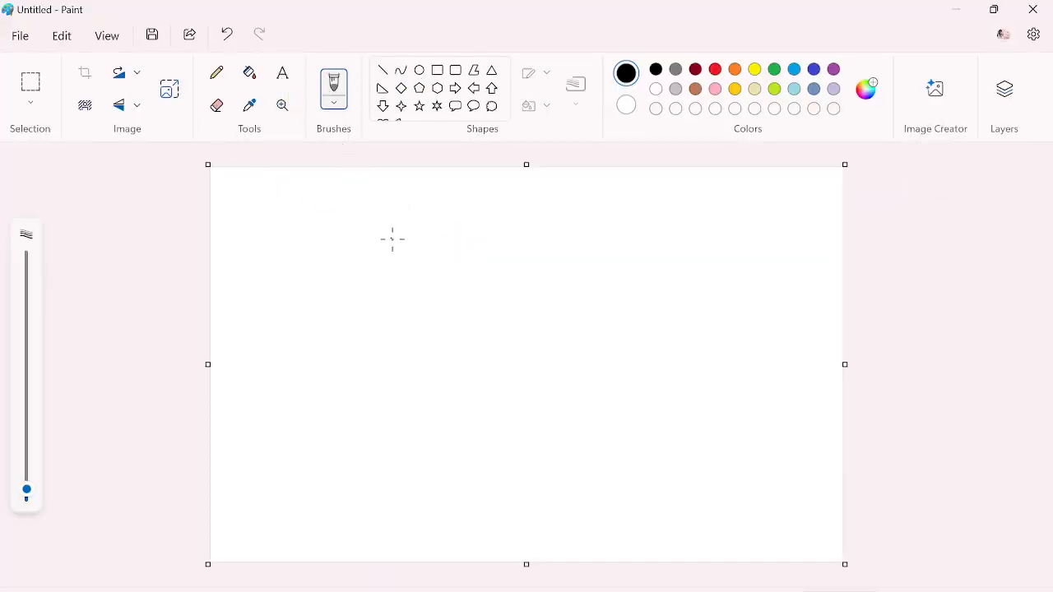
{"action": "left_click", "coordinate": [284, 74]}
{"action": "left_click", "coordinate": [421, 242]}
{"action": "type", "text": "1.1.1.1"}
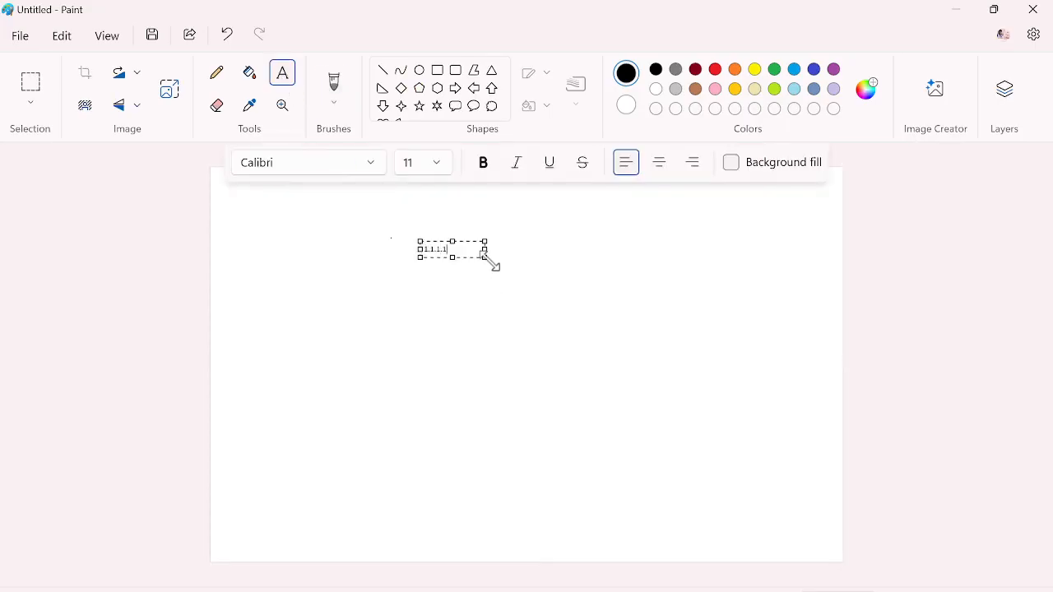
{"action": "left_click_drag", "start_coordinate": [485, 258], "coordinate": [504, 282]}
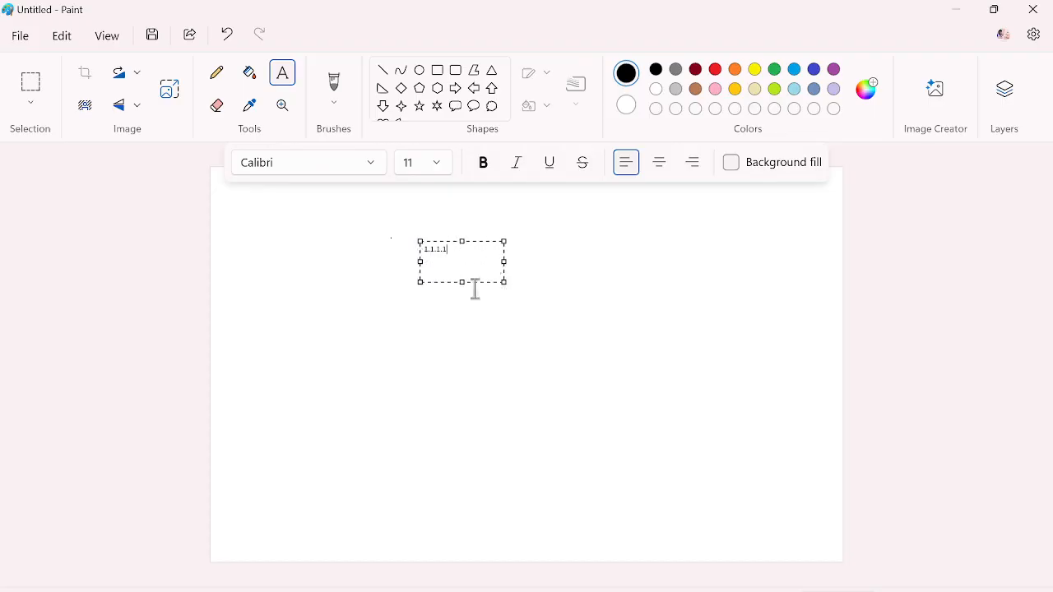
{"action": "left_click", "coordinate": [414, 320]}
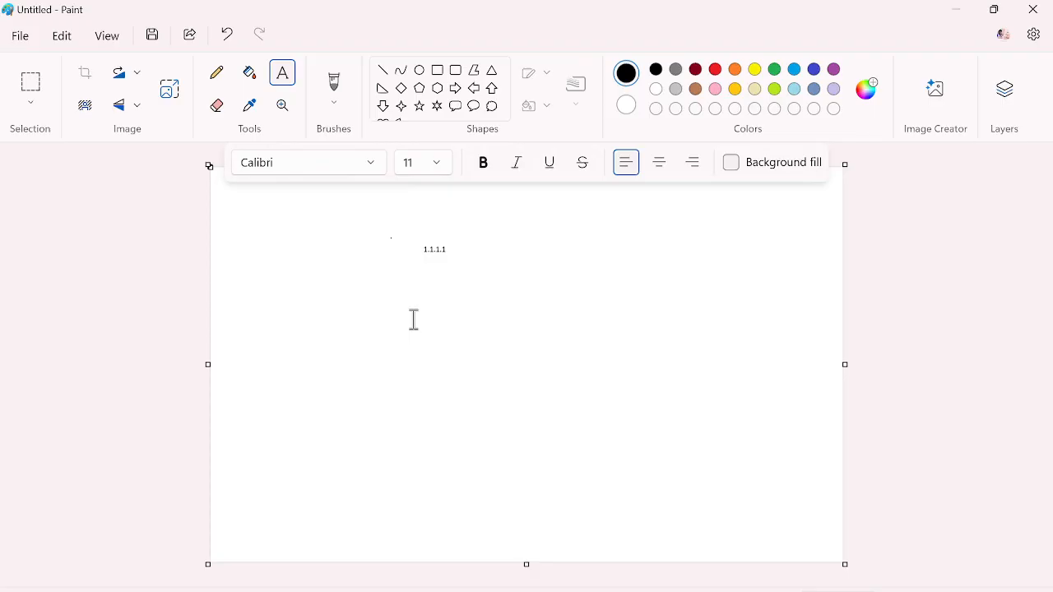
{"action": "left_click", "coordinate": [216, 74]}
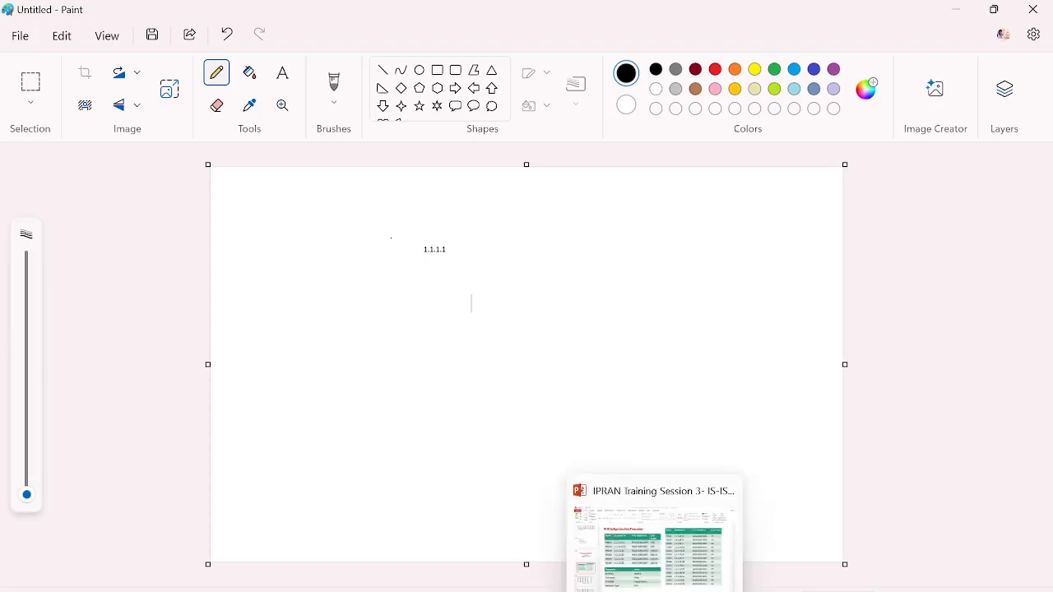
Switch back to PowerPoint, insert a new slide after the IS-IS Configuration Data Preparation slide and enter 1.1.1.1 in its body
{"action": "left_click", "coordinate": [658, 543]}
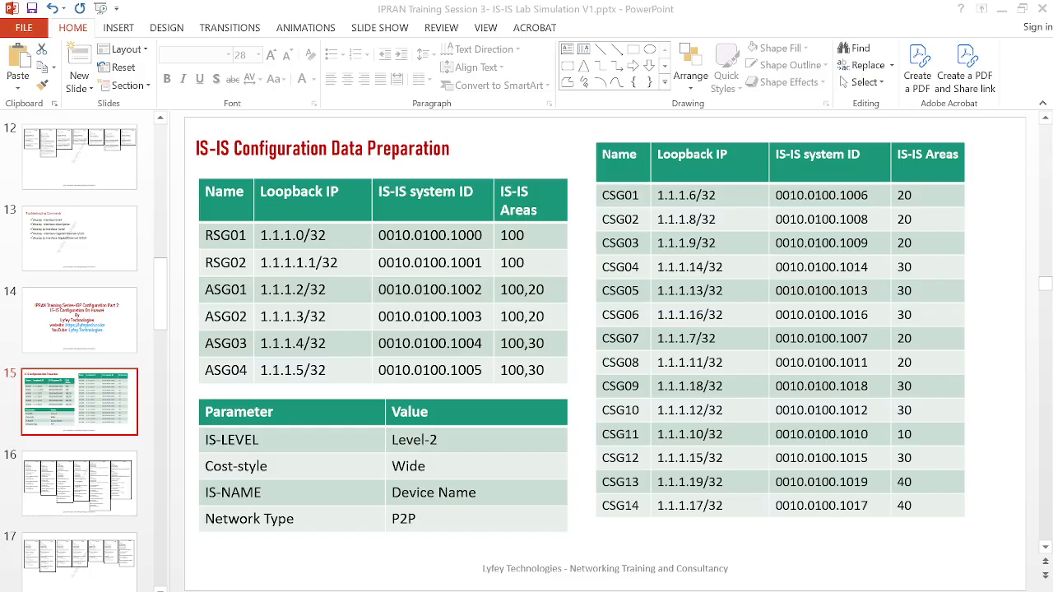
{"action": "left_click", "coordinate": [104, 445]}
{"action": "right_click", "coordinate": [105, 445]}
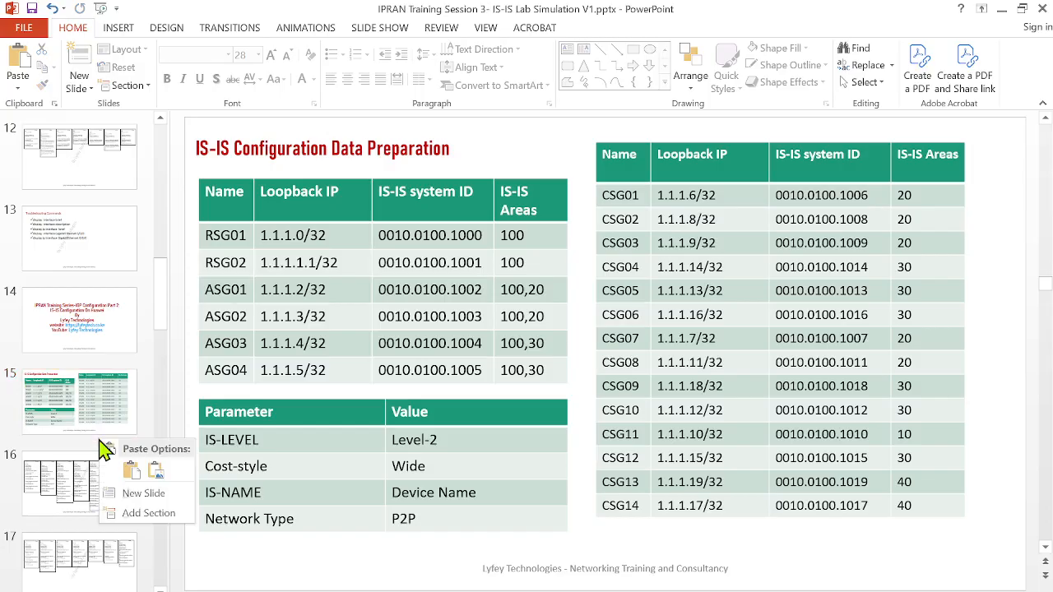
{"action": "left_click", "coordinate": [145, 494]}
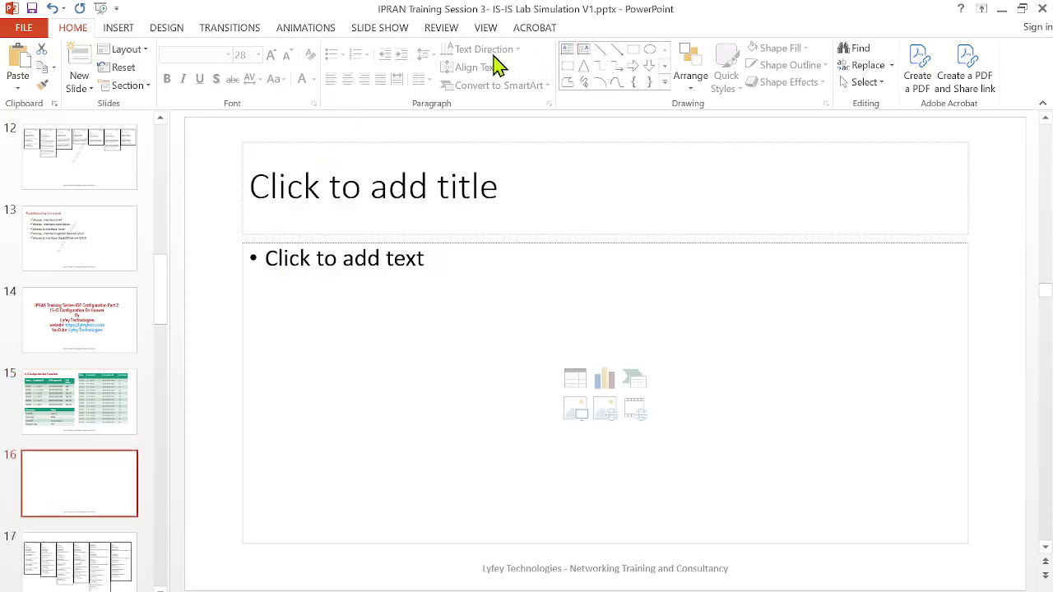
{"action": "left_click", "coordinate": [398, 316]}
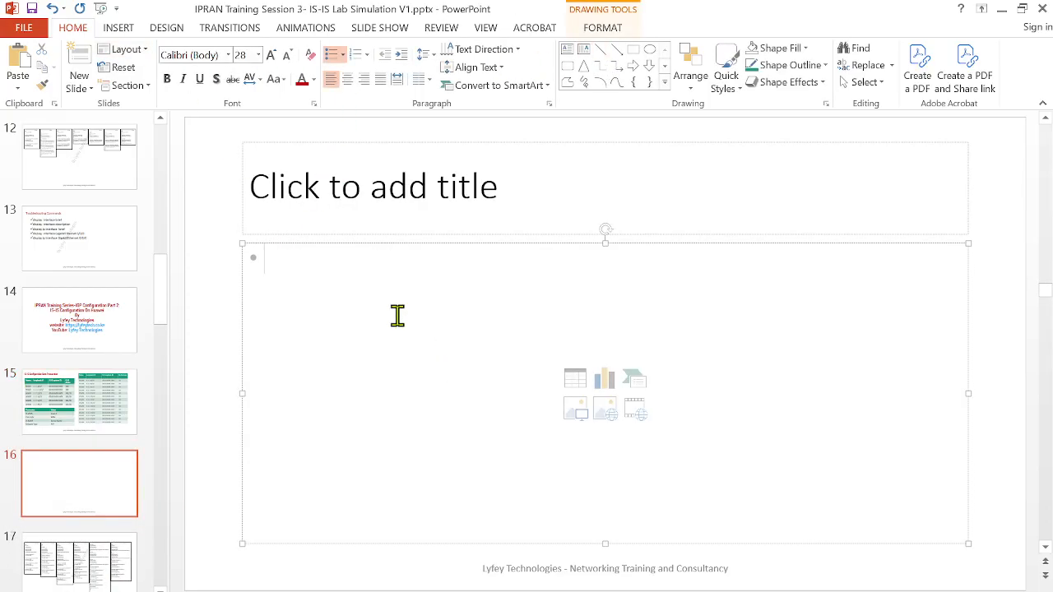
{"action": "type", "text": "1.1.1.1"}
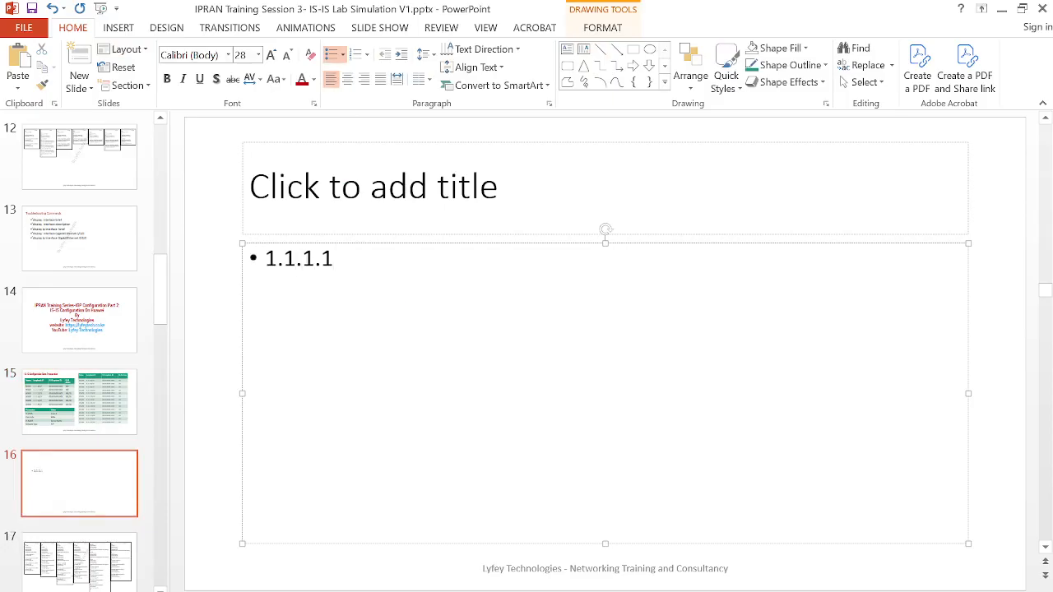
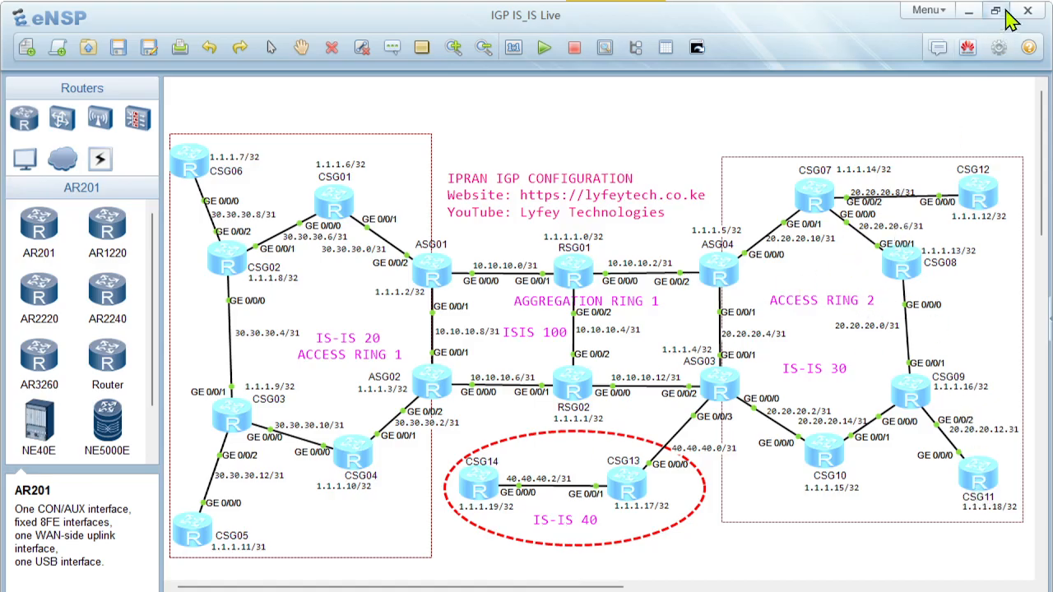
Return to the PowerPoint presentation and set the IS-IS area of CSG11 to 30 in the table
{"action": "left_click", "coordinate": [972, 12]}
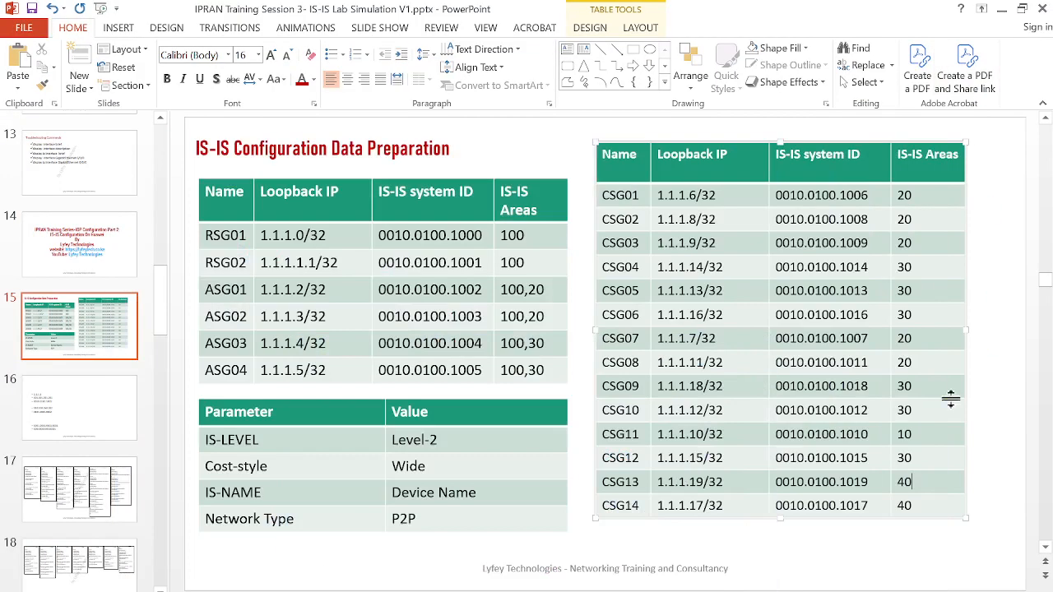
{"action": "left_click", "coordinate": [902, 434]}
{"action": "key", "text": "BackSpace"}
{"action": "type", "text": "3"}
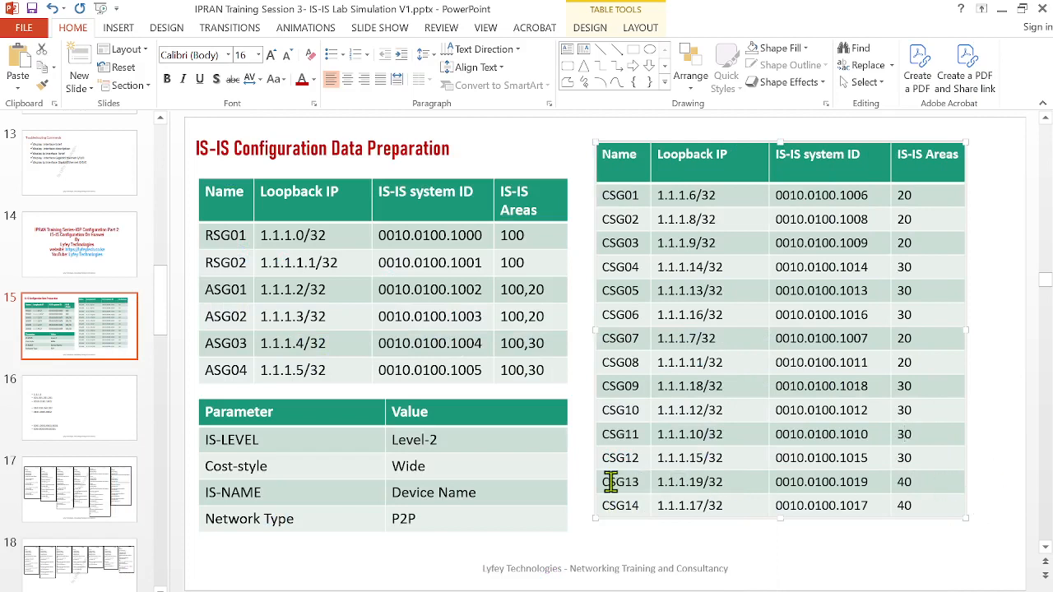
Review the CSG13 and CSG14 rows and highlight the IS-LEVEL, Cost-style, IS-NAME and Network Type parameters one after another
{"action": "left_click_drag", "start_coordinate": [618, 482], "coordinate": [920, 505]}
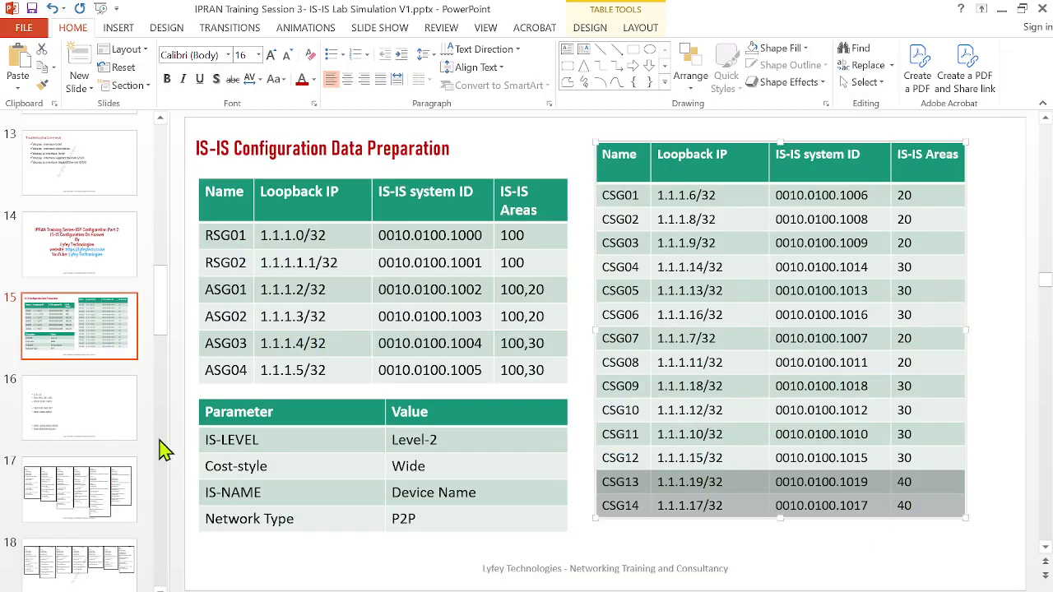
{"action": "left_click_drag", "start_coordinate": [239, 442], "coordinate": [461, 441]}
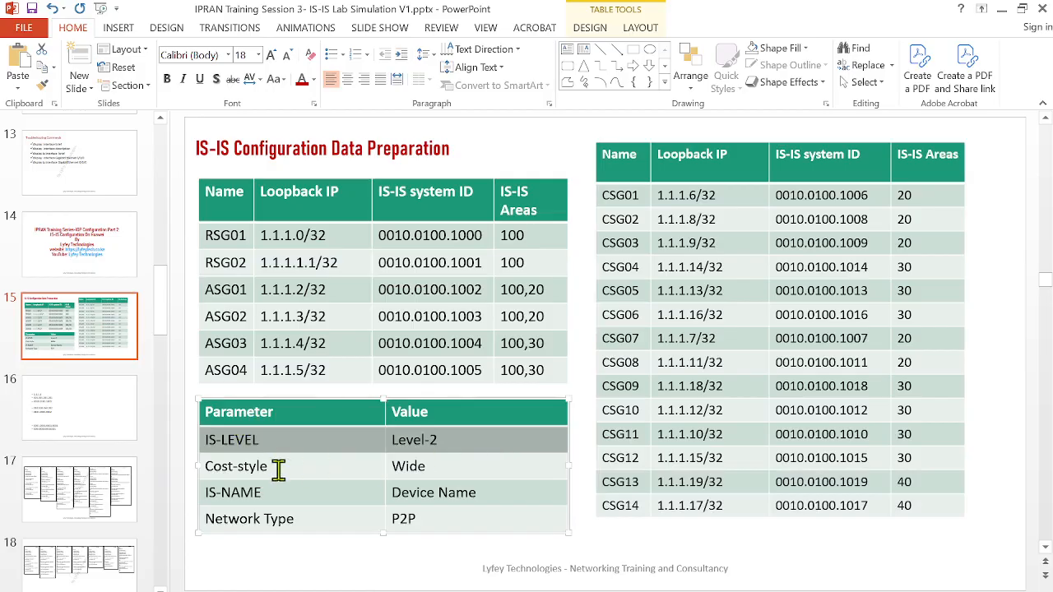
{"action": "left_click_drag", "start_coordinate": [277, 465], "coordinate": [483, 466]}
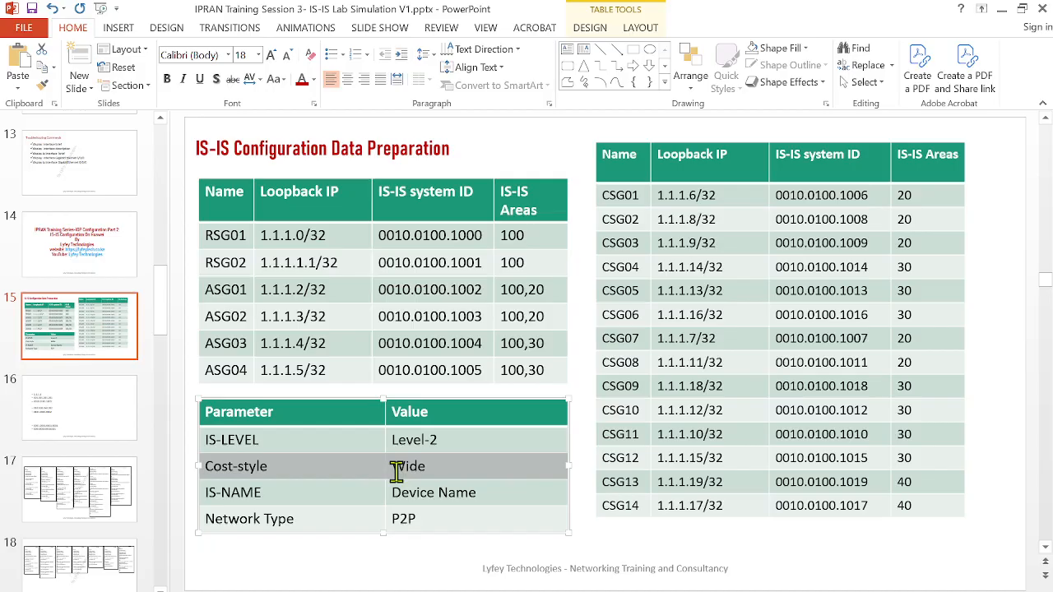
{"action": "left_click", "coordinate": [270, 492]}
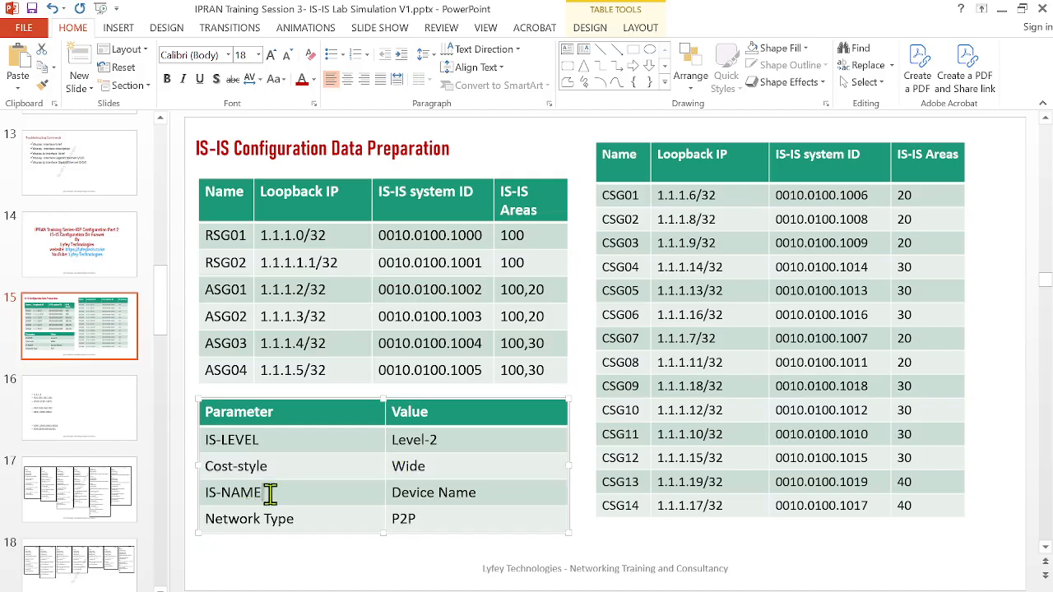
{"action": "left_click_drag", "start_coordinate": [270, 492], "coordinate": [195, 488]}
{"action": "left_click", "coordinate": [312, 493]}
{"action": "left_click_drag", "start_coordinate": [254, 489], "coordinate": [205, 488]}
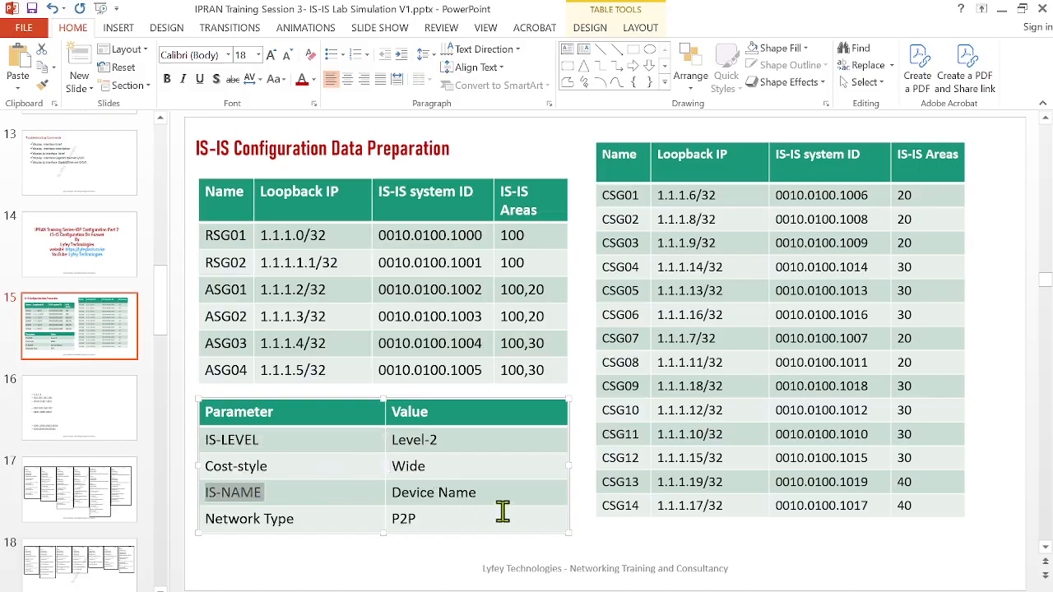
{"action": "left_click_drag", "start_coordinate": [498, 499], "coordinate": [357, 499]}
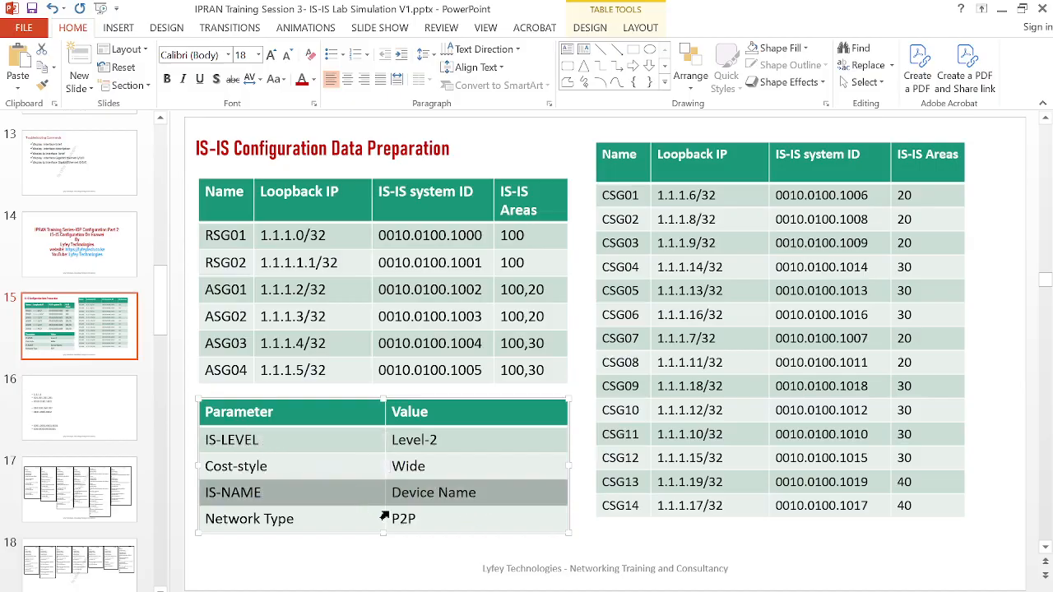
{"action": "left_click_drag", "start_coordinate": [242, 518], "coordinate": [352, 519]}
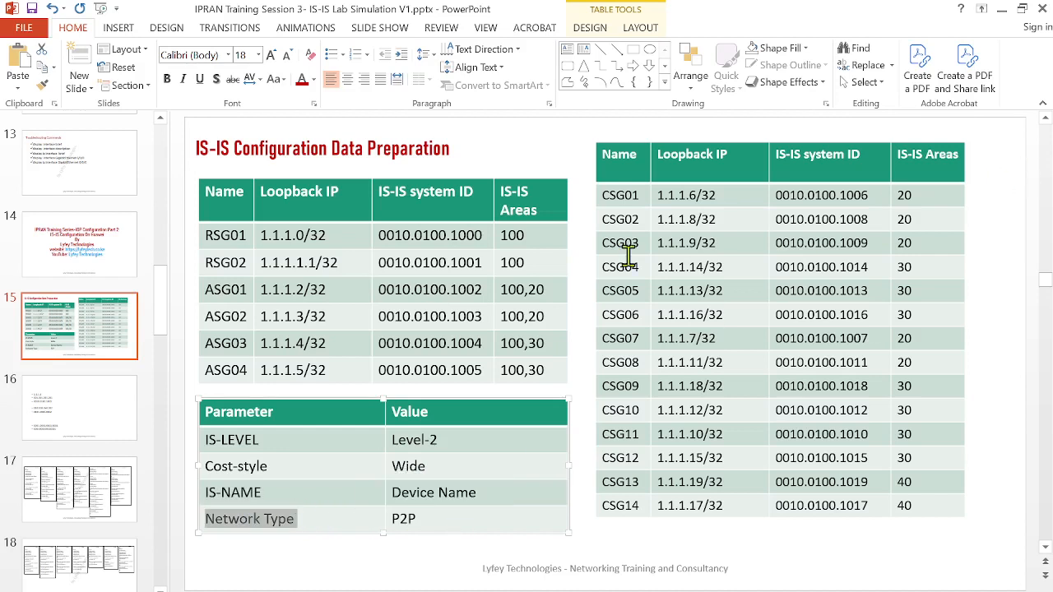
Open slide 17 with the router configuration scripts, present it as a slide show and activate the Pen pointer
{"action": "left_click", "coordinate": [115, 489]}
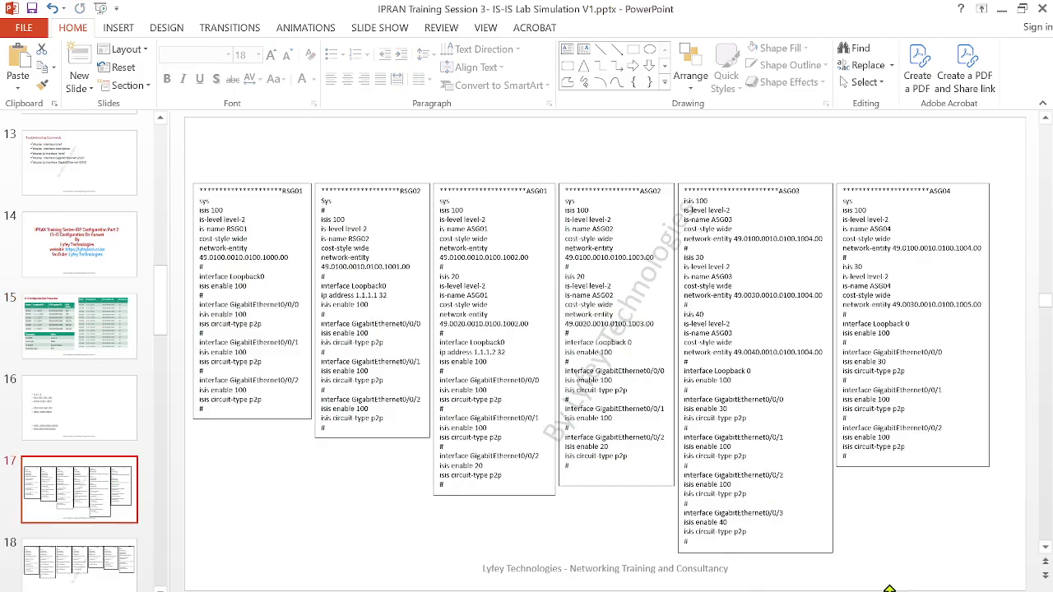
{"action": "left_click", "coordinate": [888, 590]}
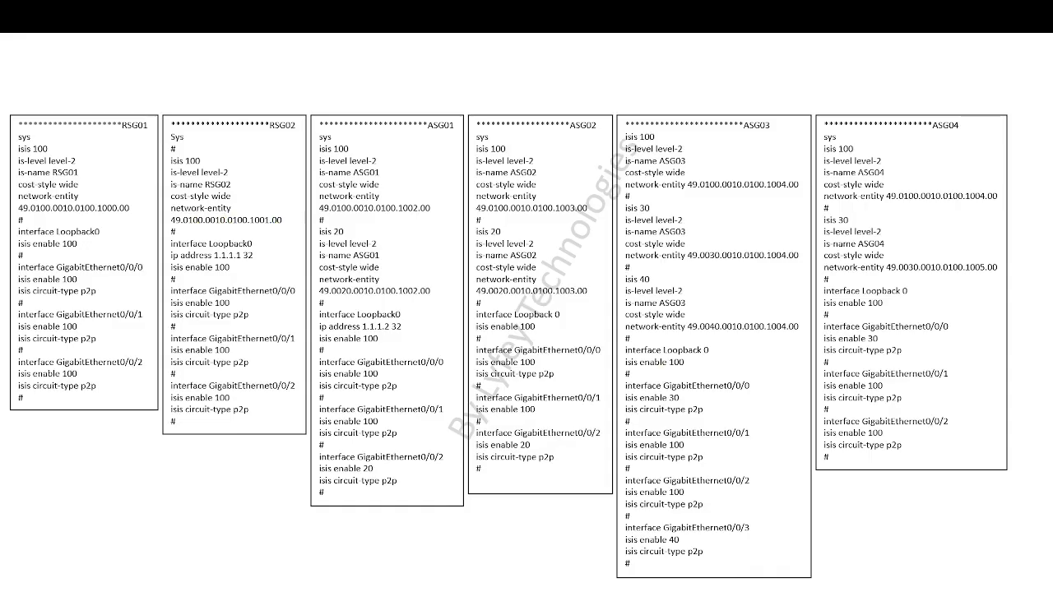
{"action": "left_click", "coordinate": [77, 577]}
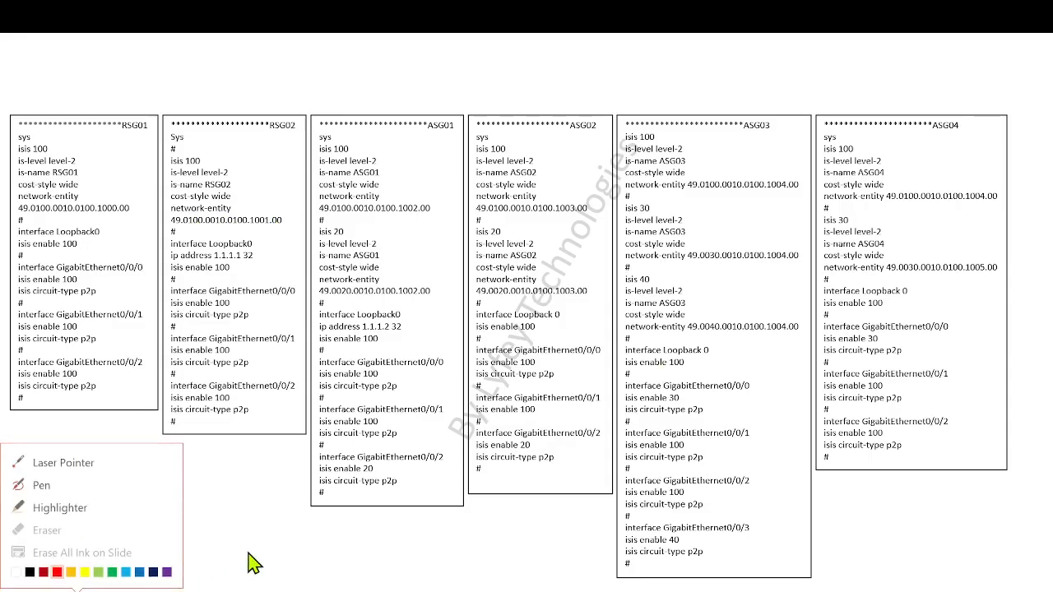
{"action": "left_click", "coordinate": [41, 487]}
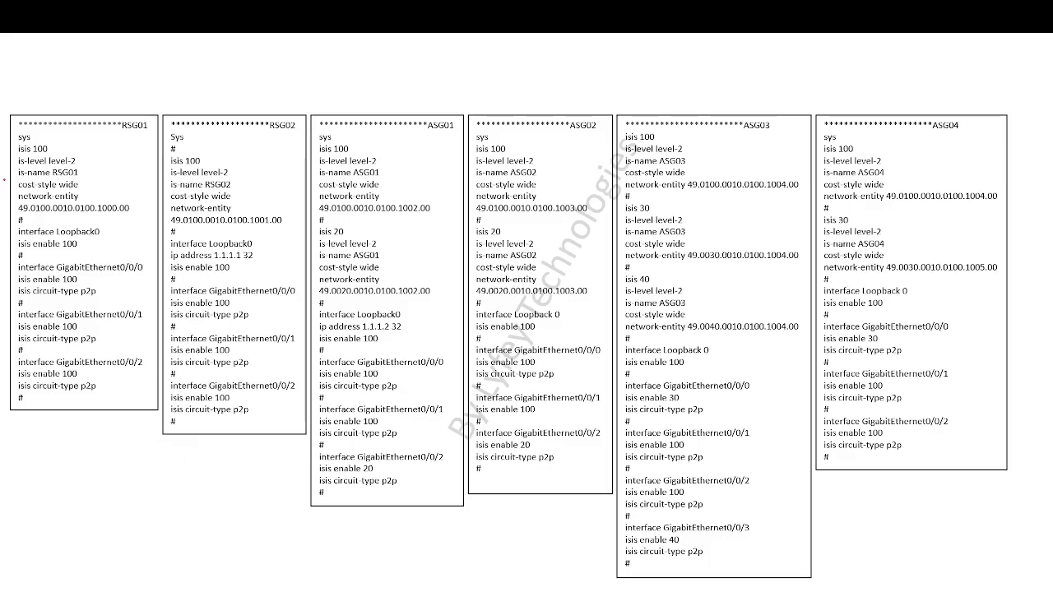
Tick isis 100, level-2 and cost-style wide in the RSG01 script and underline its is-name and network-entity values
{"action": "mouse_move", "coordinate": [53, 151]}
{"action": "left_mouse_down"}
{"action": "mouse_move", "coordinate": [93, 133]}
{"action": "mouse_move", "coordinate": [114, 153]}
{"action": "left_mouse_up"}
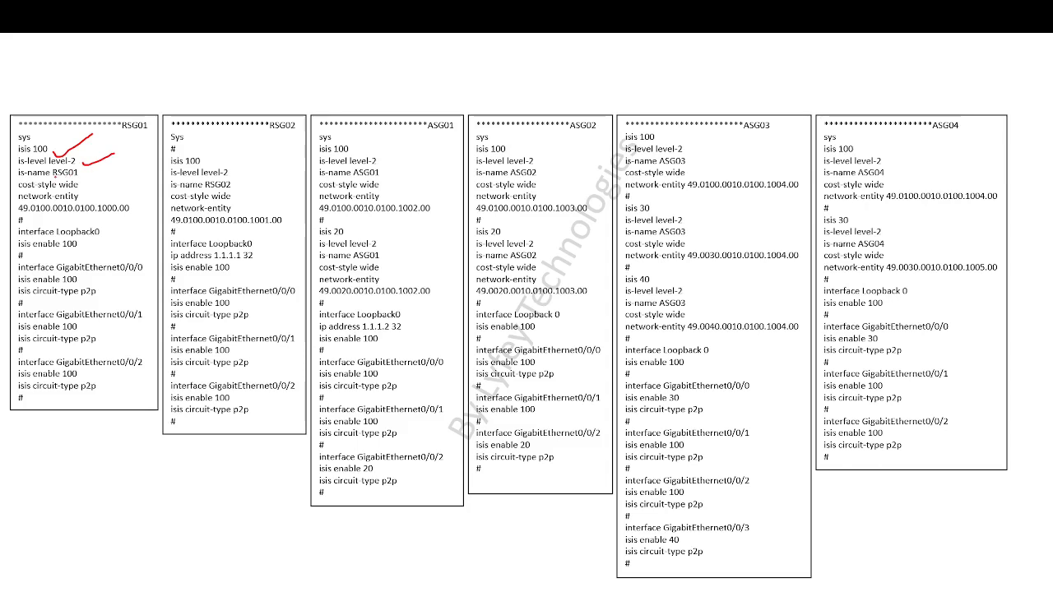
{"action": "left_click_drag", "start_coordinate": [53, 176], "coordinate": [79, 175]}
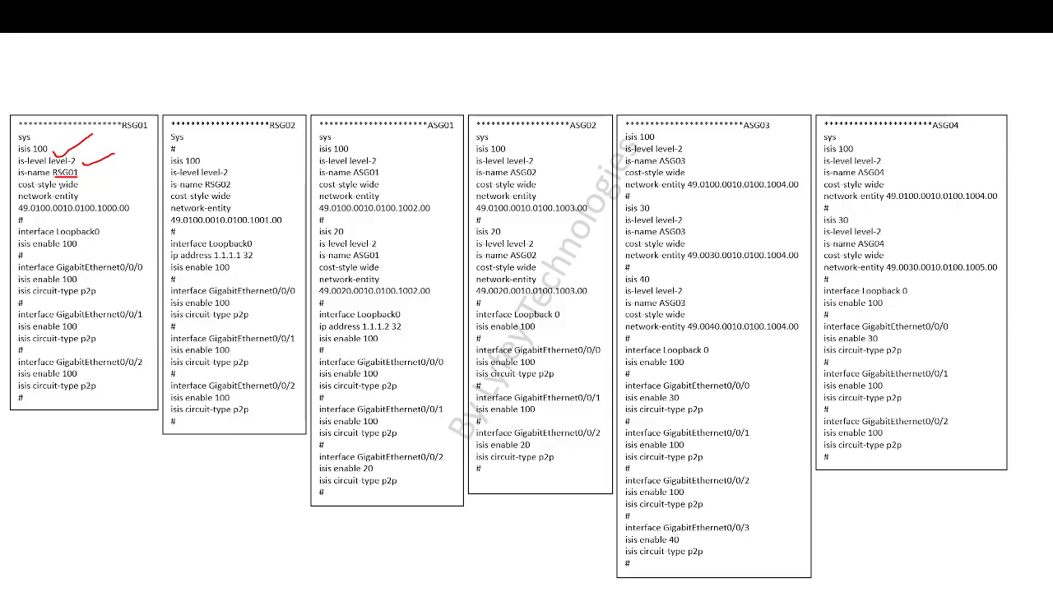
{"action": "left_click_drag", "start_coordinate": [59, 189], "coordinate": [86, 184]}
{"action": "left_click_drag", "start_coordinate": [95, 187], "coordinate": [110, 181]}
{"action": "left_click_drag", "start_coordinate": [20, 213], "coordinate": [56, 215]}
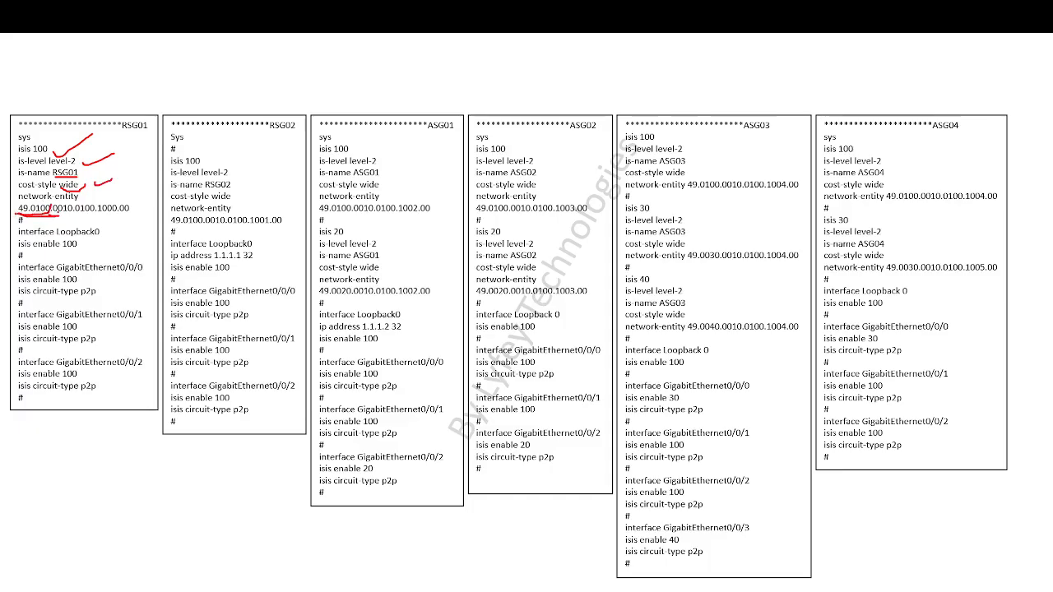
{"action": "left_click_drag", "start_coordinate": [55, 213], "coordinate": [131, 215]}
Mark the Loopback0 lines and the three interfaces' p2p circuit types in the RSG01 script, and underline 30 under ASG03's GigabitEthernet0/0/0
{"action": "left_click_drag", "start_coordinate": [106, 232], "coordinate": [104, 242]}
{"action": "left_click_drag", "start_coordinate": [18, 253], "coordinate": [80, 250]}
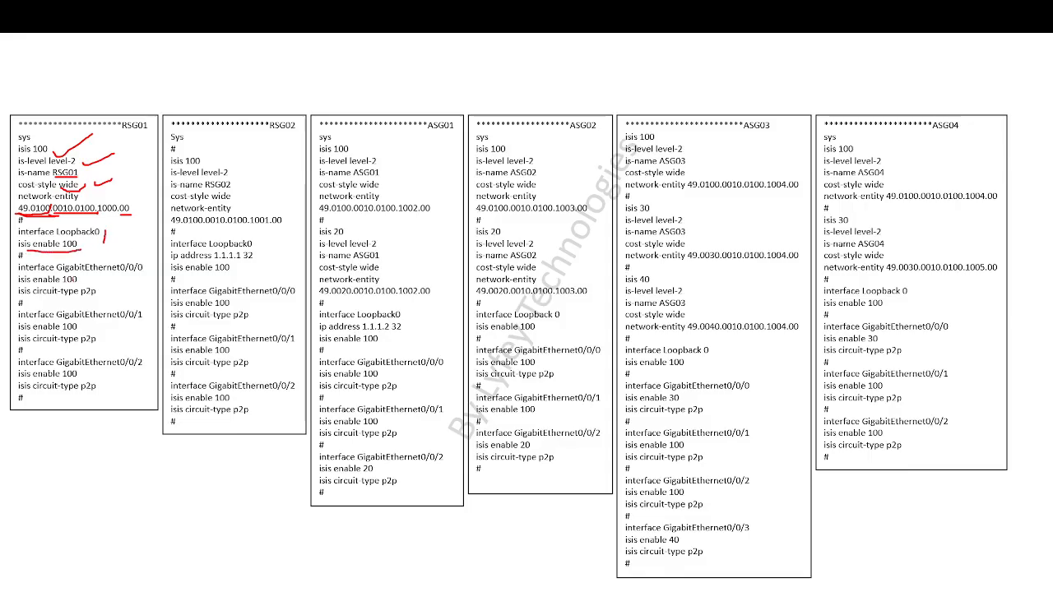
{"action": "left_click_drag", "start_coordinate": [63, 251], "coordinate": [90, 248]}
{"action": "left_click_drag", "start_coordinate": [668, 403], "coordinate": [684, 403]}
{"action": "key", "text": "Right"}
{"action": "key", "text": "Left"}
{"action": "left_click_drag", "start_coordinate": [99, 288], "coordinate": [113, 284]}
{"action": "left_click_drag", "start_coordinate": [85, 350], "coordinate": [116, 339]}
{"action": "left_click_drag", "start_coordinate": [112, 398], "coordinate": [146, 363]}
Underline RSG02's is-name and its Loopback0 isis enable 100, and end the slide show keeping the ink annotations
{"action": "left_click_drag", "start_coordinate": [210, 191], "coordinate": [230, 190]}
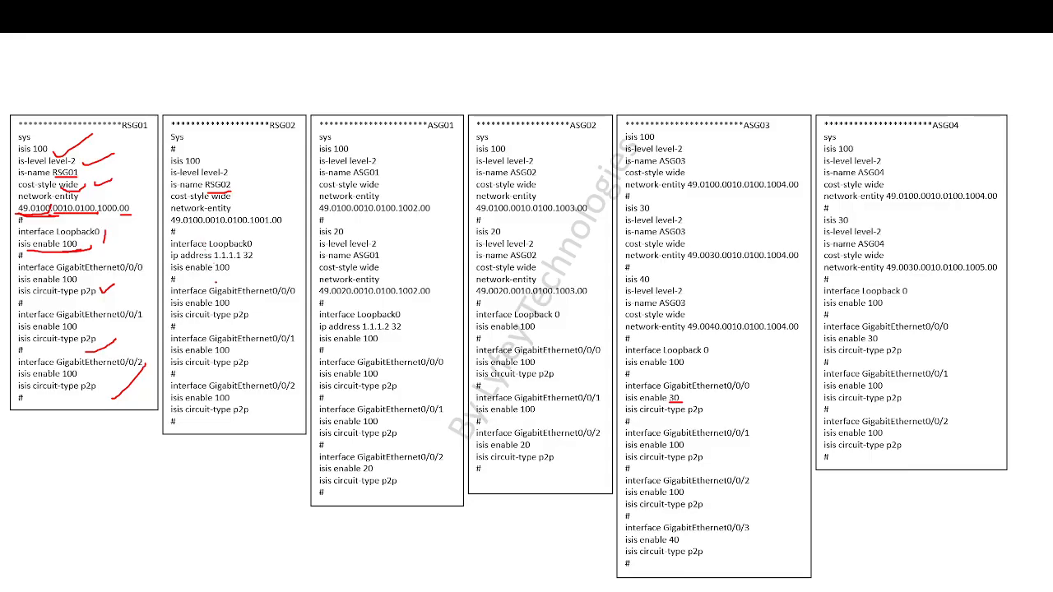
{"action": "left_click_drag", "start_coordinate": [201, 277], "coordinate": [241, 278]}
{"action": "right_click", "coordinate": [427, 243]}
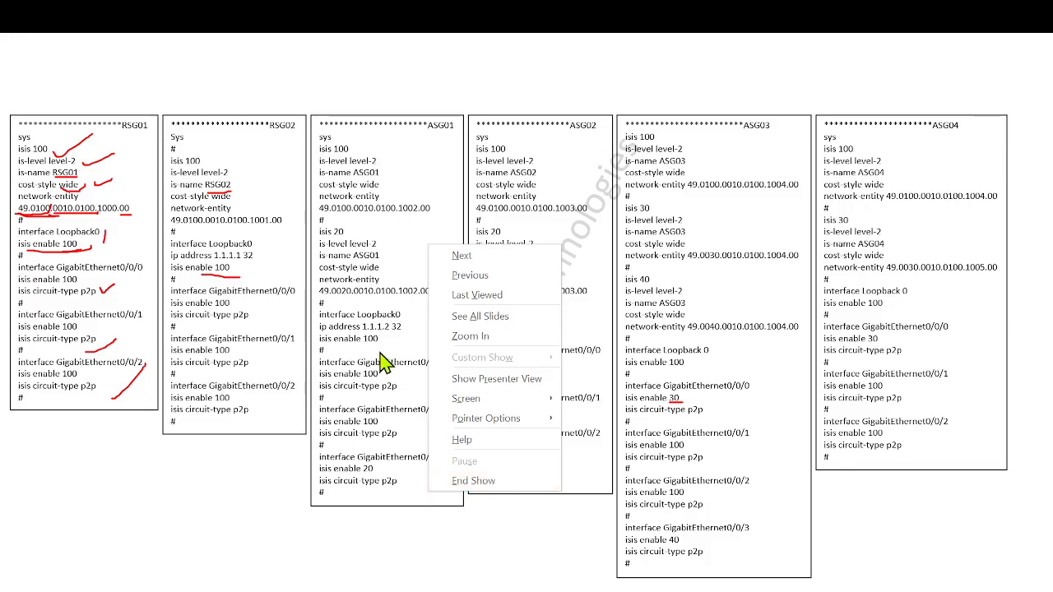
{"action": "left_click", "coordinate": [386, 185]}
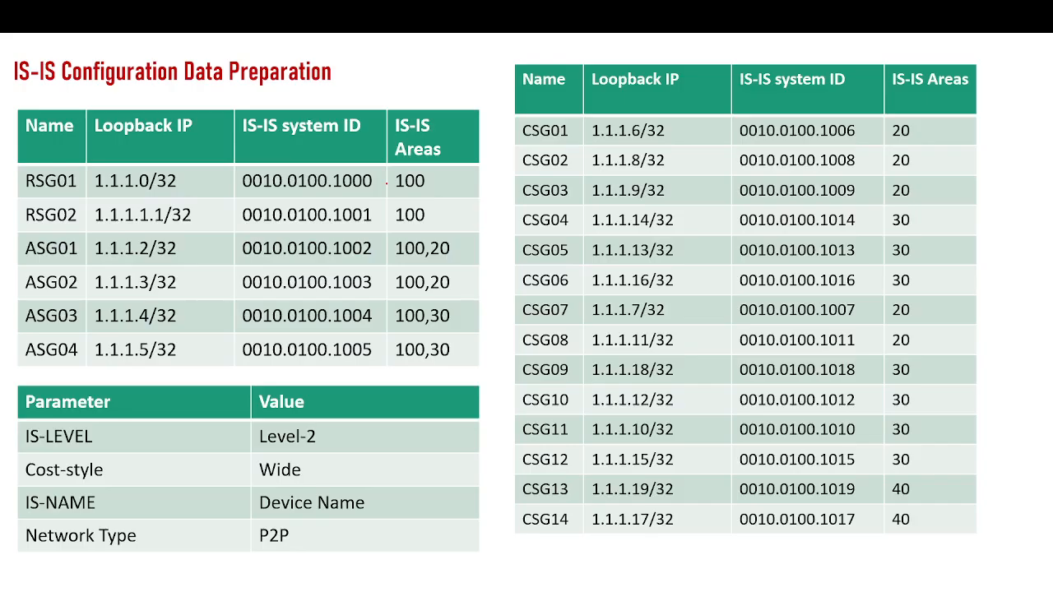
{"action": "right_click", "coordinate": [464, 201]}
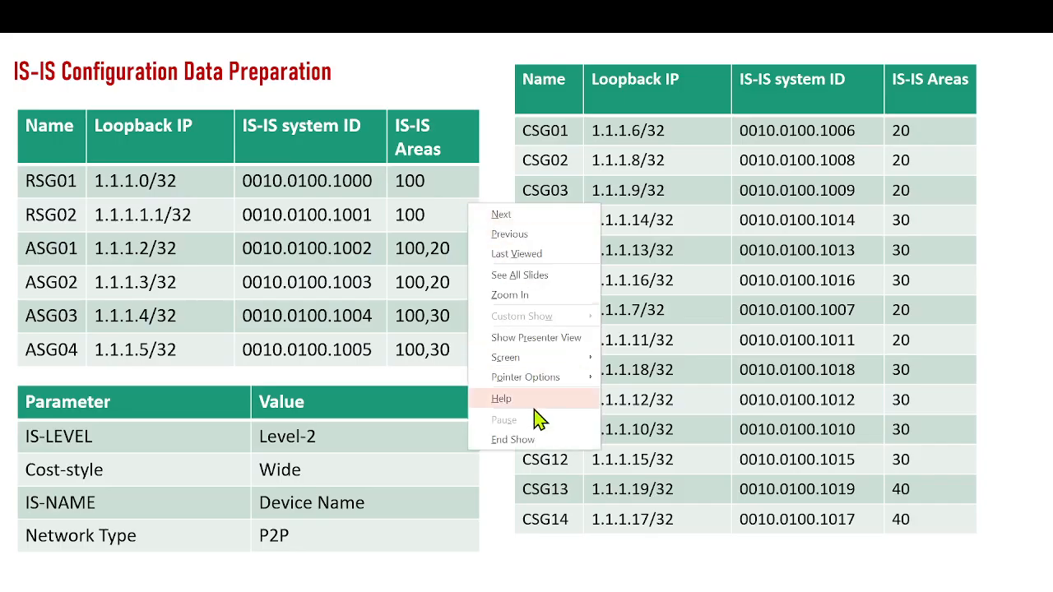
{"action": "left_click", "coordinate": [533, 445]}
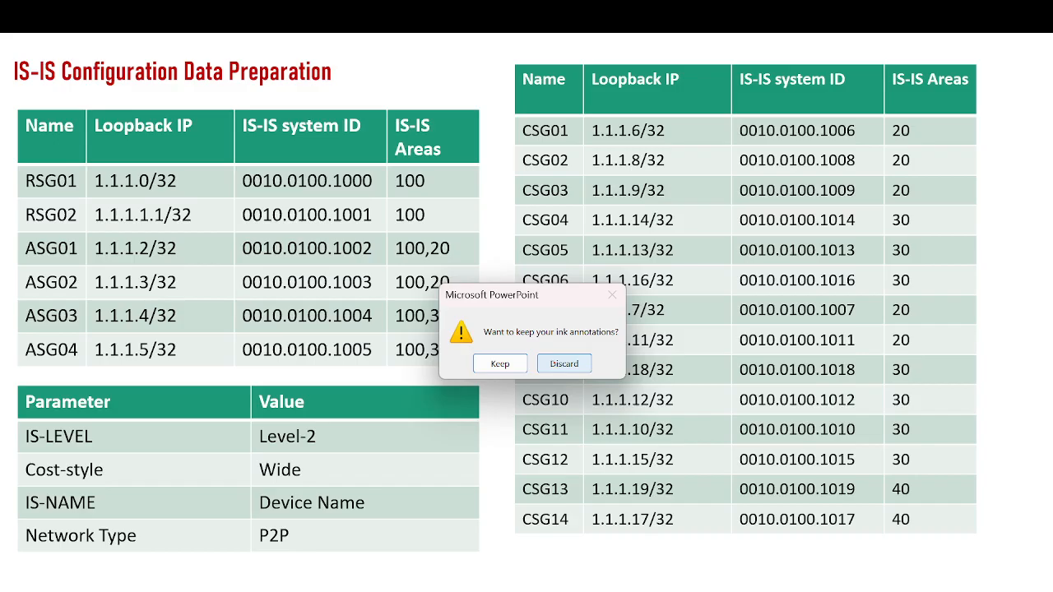
{"action": "left_click", "coordinate": [500, 366]}
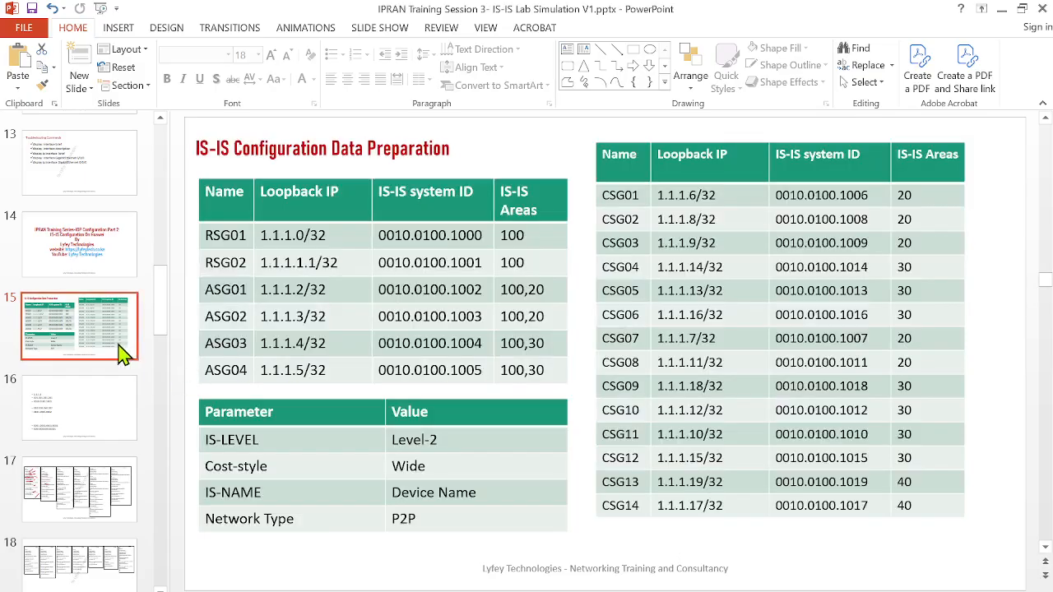
Open slide 17 with the configuration scripts, check the Google Meet call and return to PowerPoint
{"action": "left_click", "coordinate": [89, 498]}
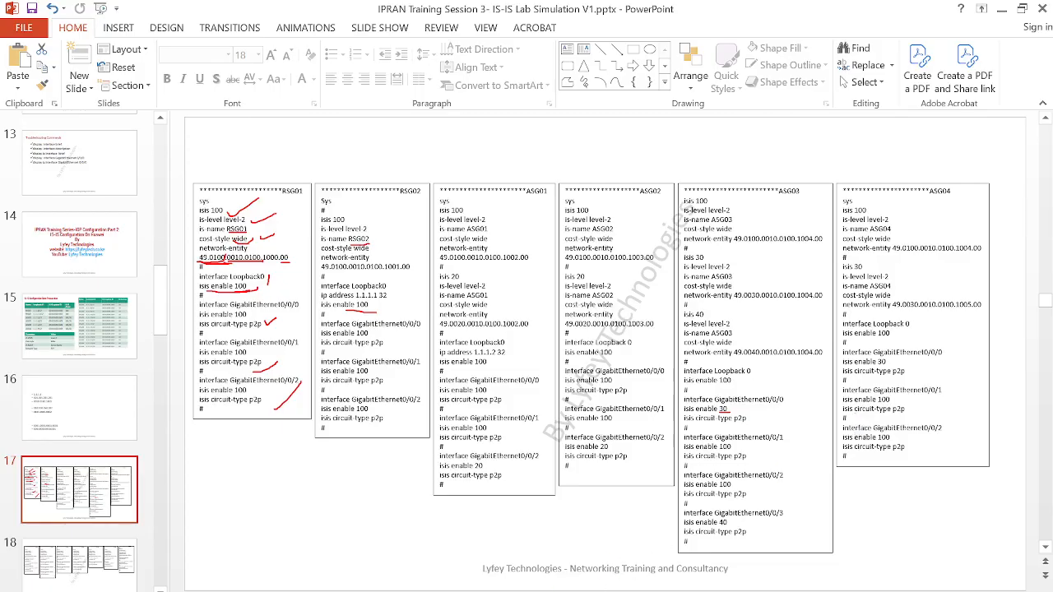
{"action": "mouse_move", "coordinate": [296, 576]}
{"action": "left_click", "coordinate": [255, 554]}
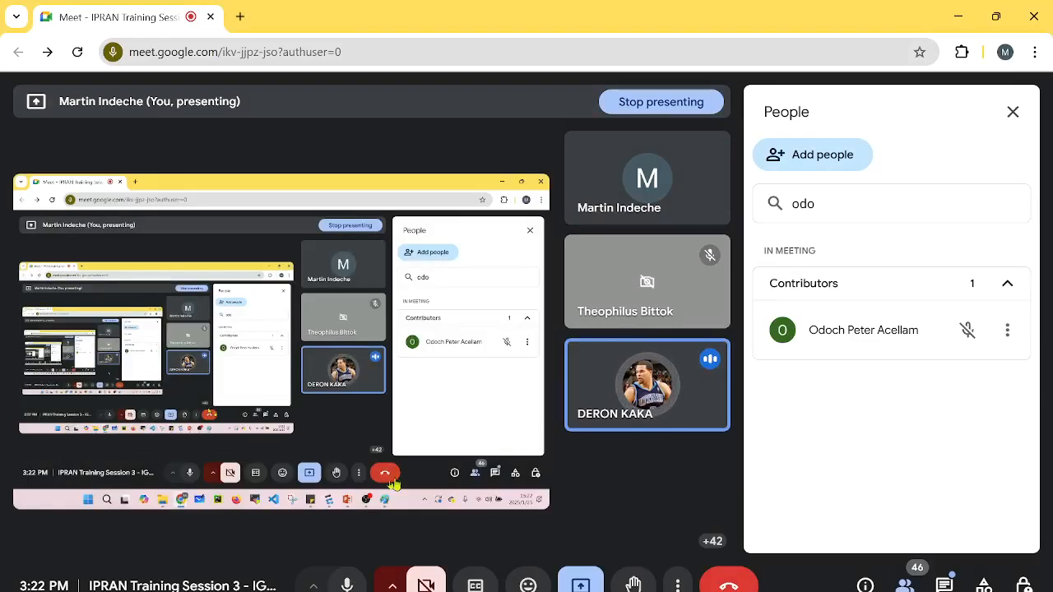
{"action": "mouse_move", "coordinate": [646, 586]}
{"action": "left_click", "coordinate": [647, 535]}
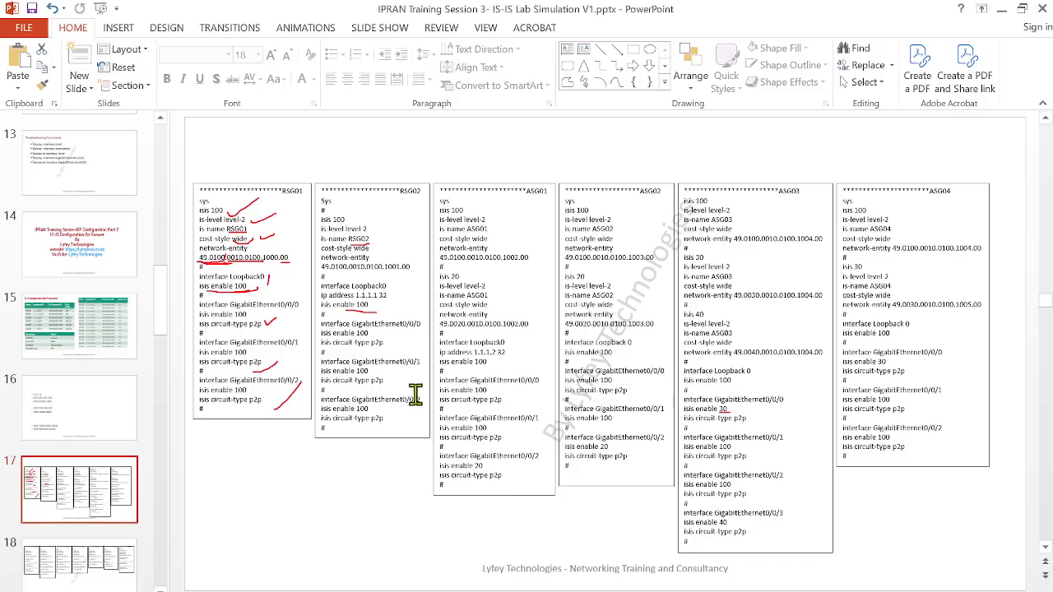
Delete the ip address 1.1.1.1 32 line from the RSG02 script and remove the ink annotations from the slide
{"action": "left_click_drag", "start_coordinate": [388, 295], "coordinate": [319, 297]}
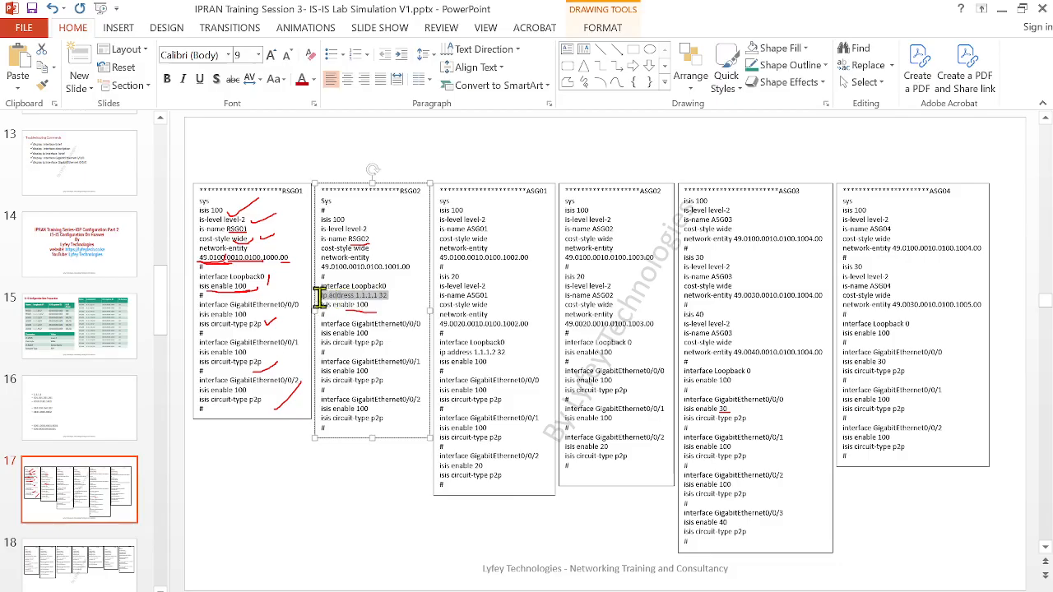
{"action": "key", "text": "Delete"}
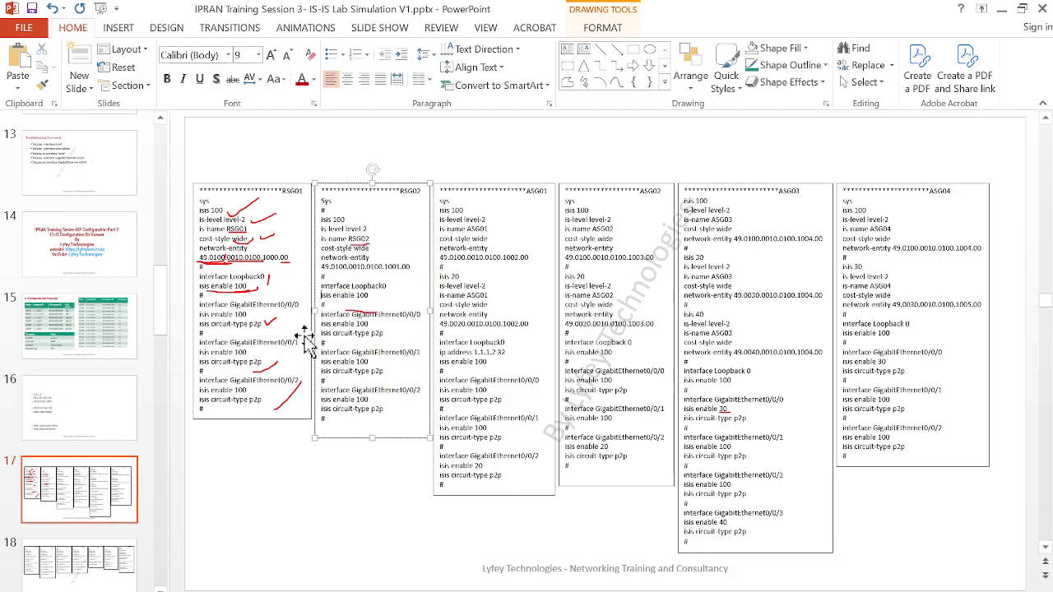
{"action": "left_click", "coordinate": [277, 296]}
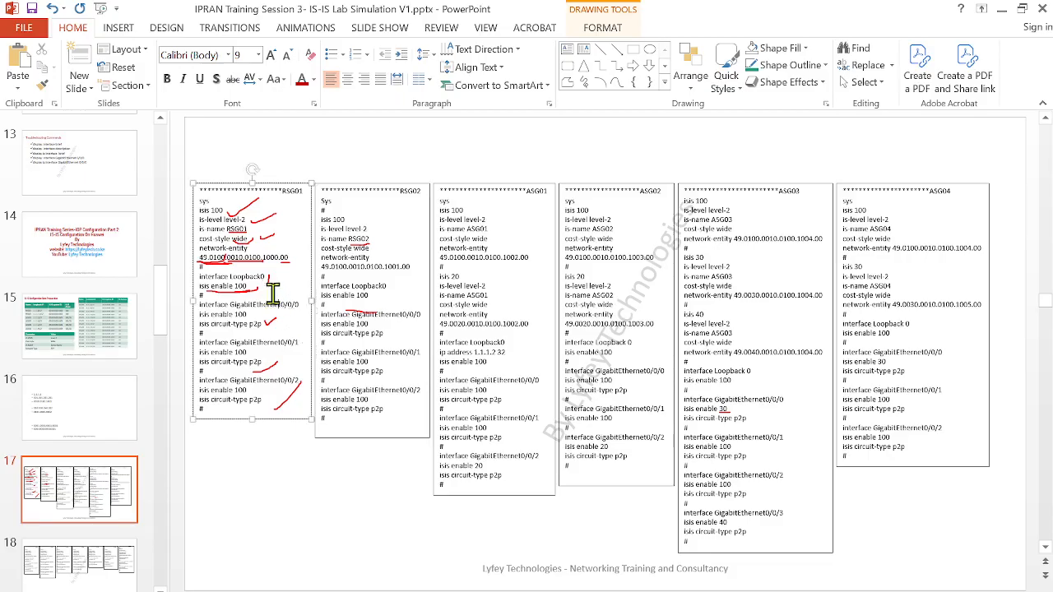
{"action": "left_click", "coordinate": [352, 314]}
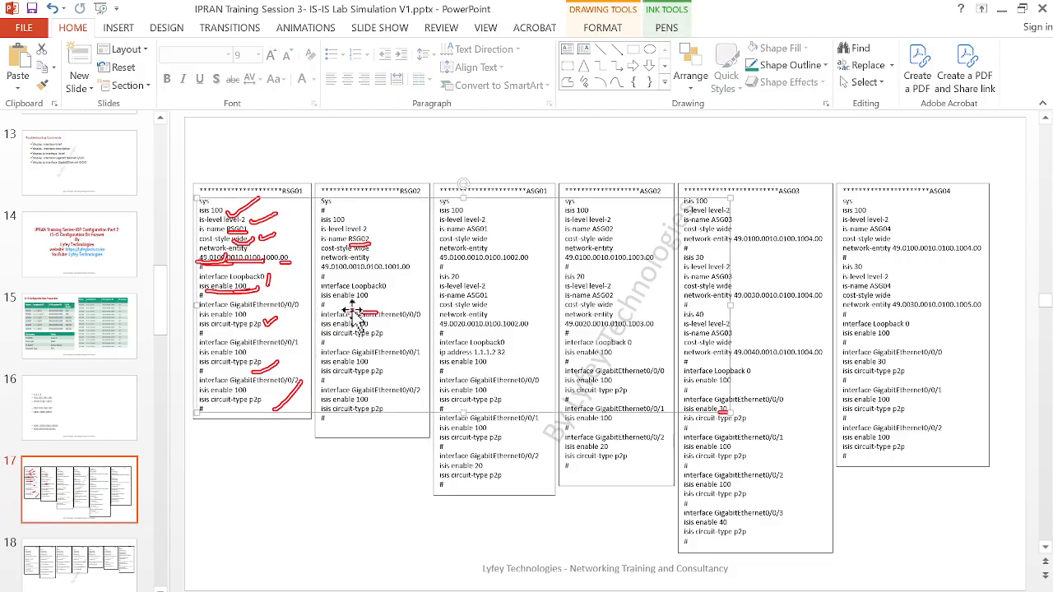
{"action": "key", "text": "Delete"}
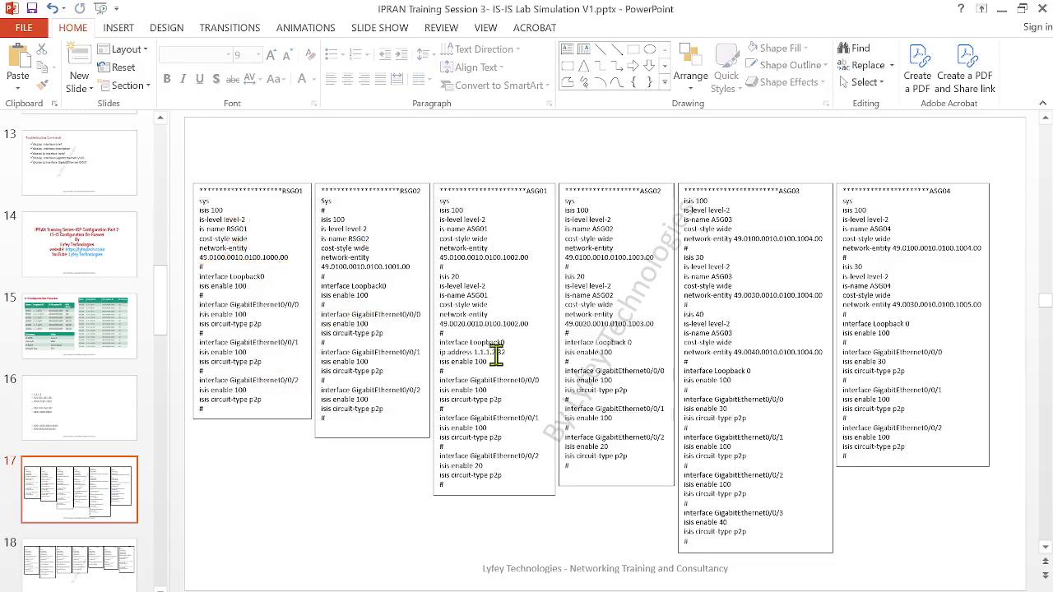
Copy the RSG01 script from sys to the last line on slide 17, and open RSG01's console in eNSP
{"action": "scroll", "coordinate": [317, 294], "scroll_direction": "up", "scroll_amount": 1}
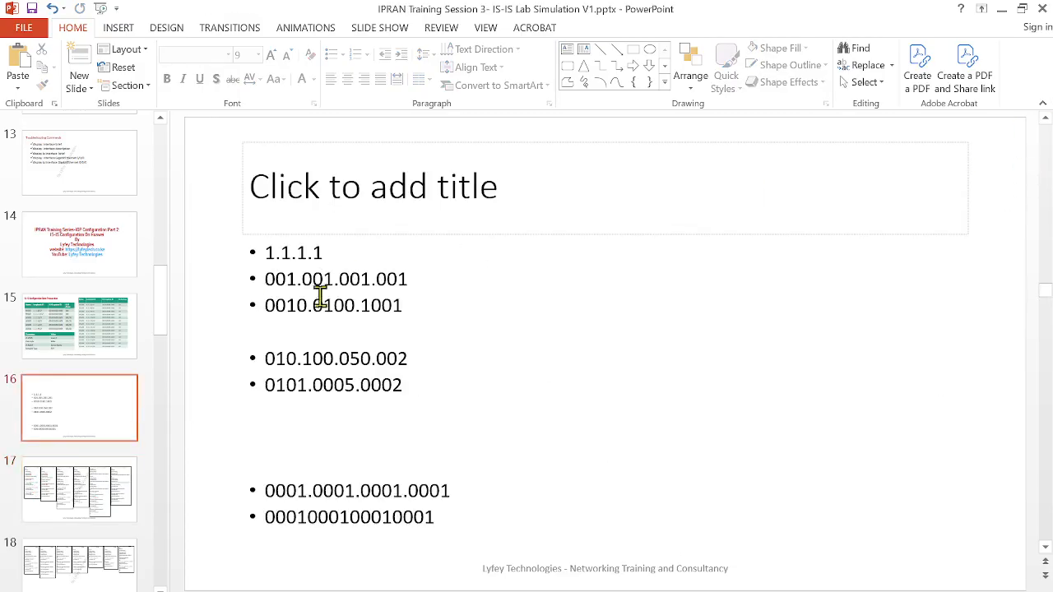
{"action": "left_click", "coordinate": [118, 514]}
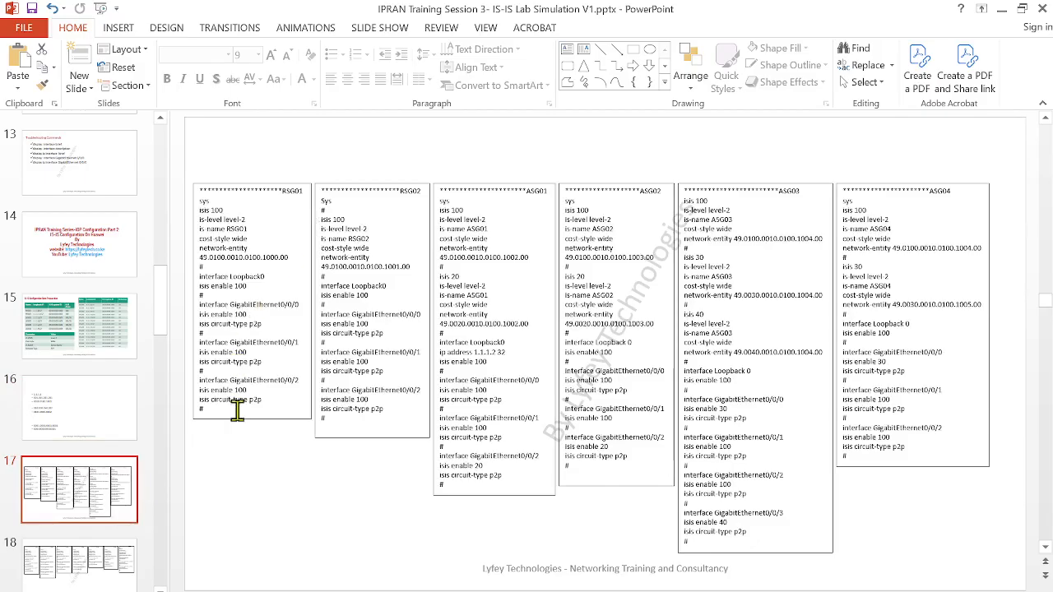
{"action": "mouse_move", "coordinate": [217, 409]}
{"action": "left_mouse_down"}
{"action": "mouse_move", "coordinate": [179, 369]}
{"action": "mouse_move", "coordinate": [188, 200]}
{"action": "left_mouse_up"}
{"action": "key", "text": "ctrl+c"}
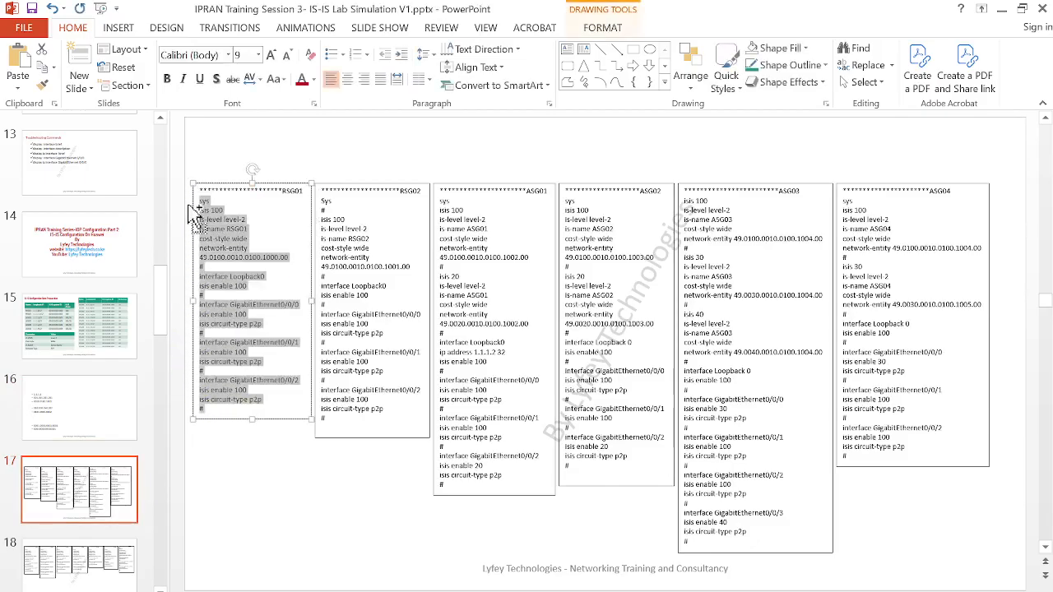
{"action": "mouse_move", "coordinate": [568, 585]}
{"action": "left_click", "coordinate": [560, 541]}
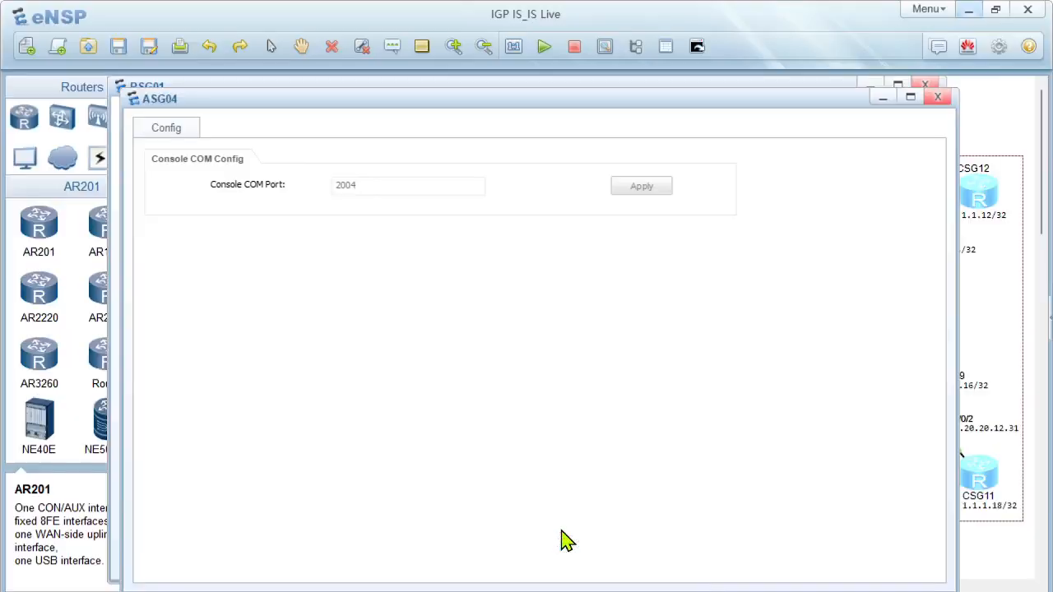
{"action": "double_click", "coordinate": [573, 269]}
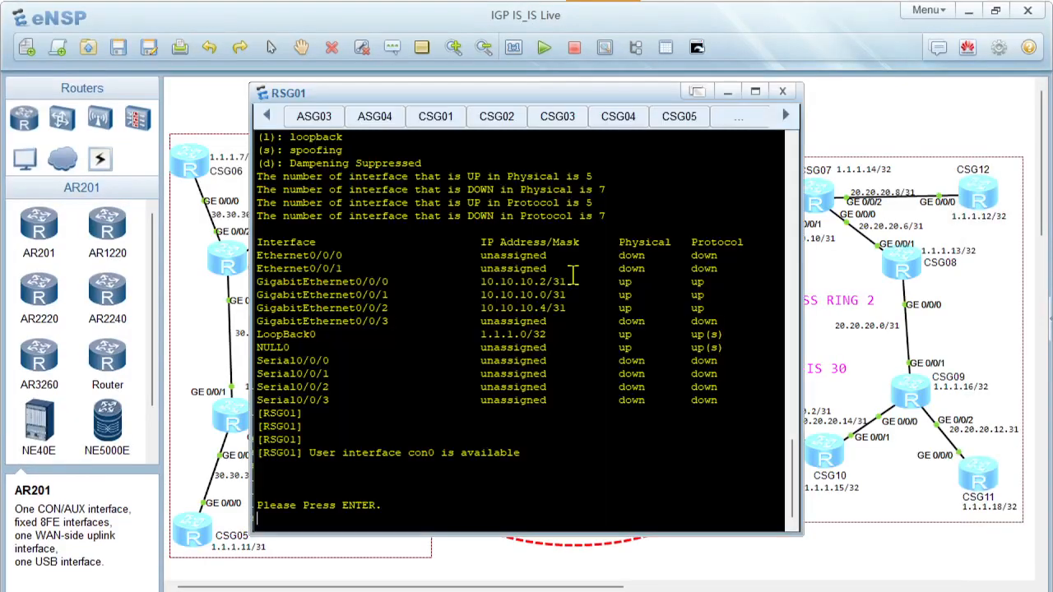
{"action": "key", "text": "Return"}
{"action": "key", "text": "Return"}
{"action": "key", "text": "Return"}
Paste the copied IS-IS 100 script into RSG01's console and quit the GigabitEthernet0/0/2 view
{"action": "right_click", "coordinate": [475, 471]}
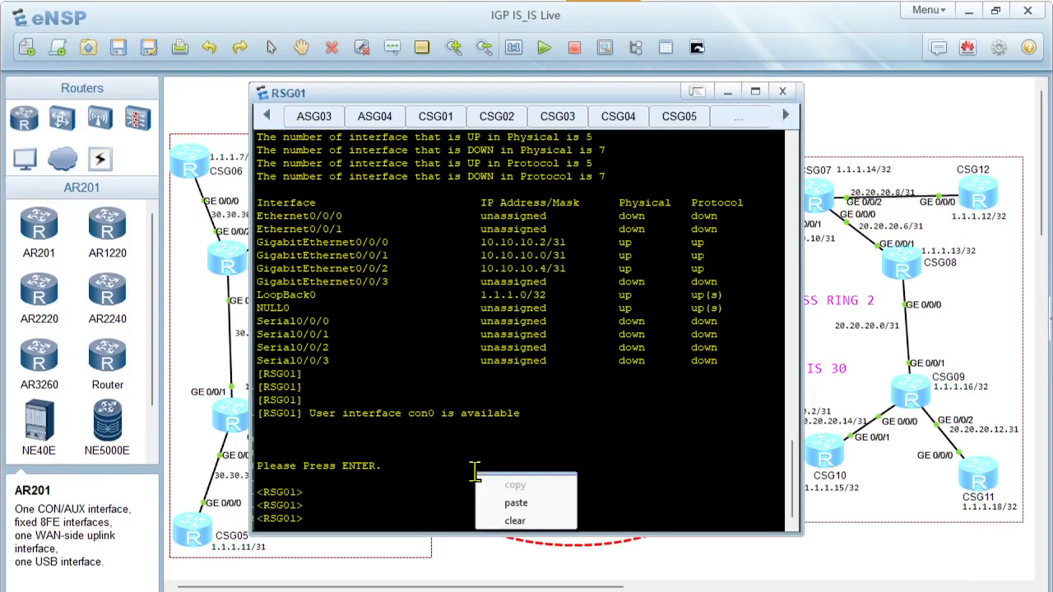
{"action": "left_click", "coordinate": [510, 499]}
{"action": "key", "text": "Return"}
{"action": "key", "text": "Return"}
{"action": "key", "text": "Return"}
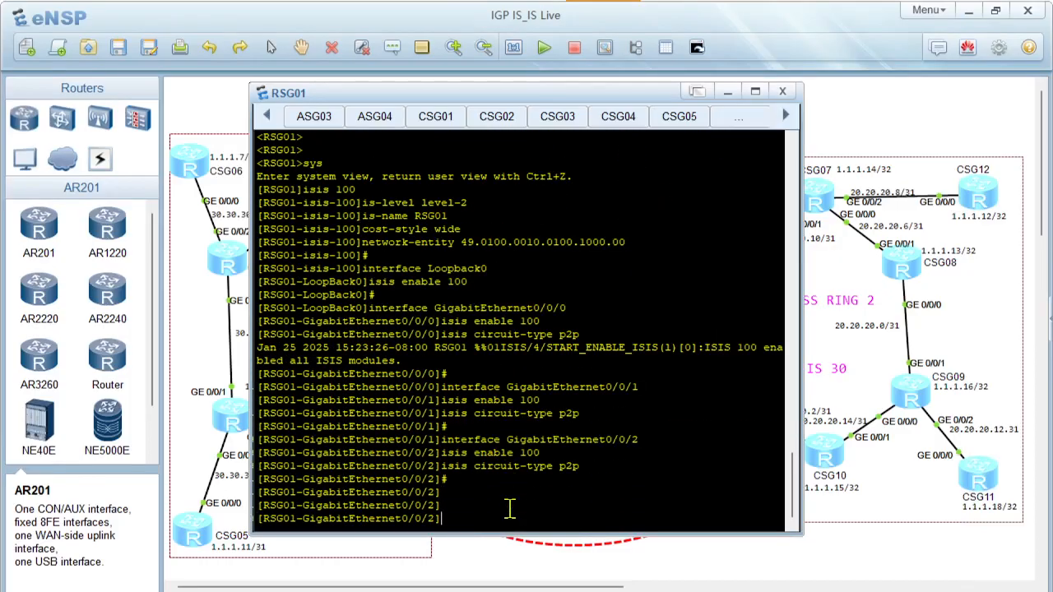
{"action": "type", "text": "quit"}
{"action": "key", "text": "Return"}
{"action": "key", "text": "Return"}
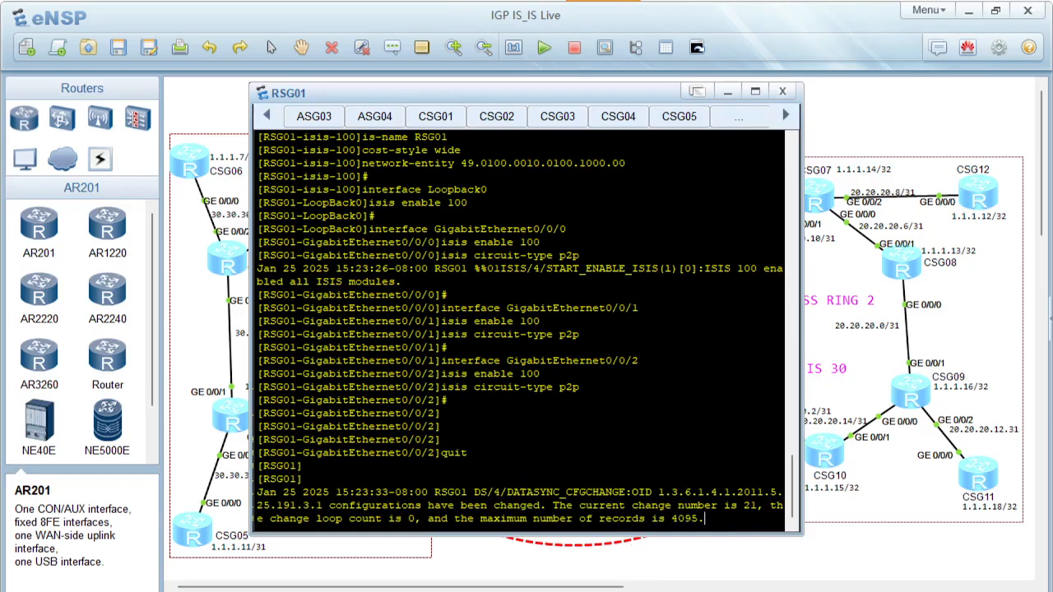
Copy the RSG02 script from the PowerPoint slide, run it in RSG02's console in eNSP, and quit the interface view
{"action": "key", "text": "alt+Tab"}
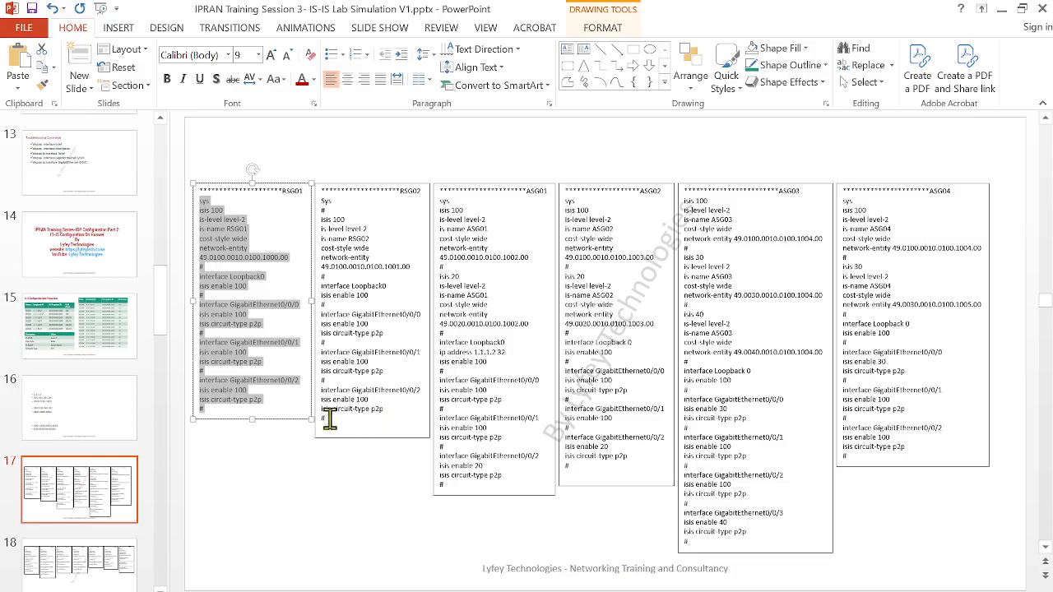
{"action": "left_click_drag", "start_coordinate": [329, 418], "coordinate": [305, 200]}
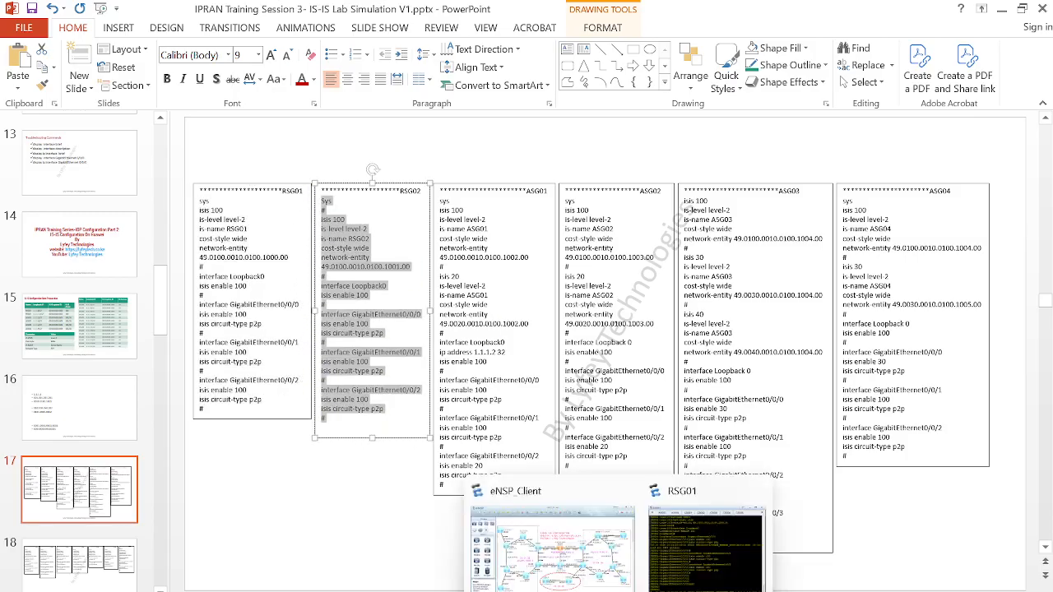
{"action": "left_click", "coordinate": [579, 569]}
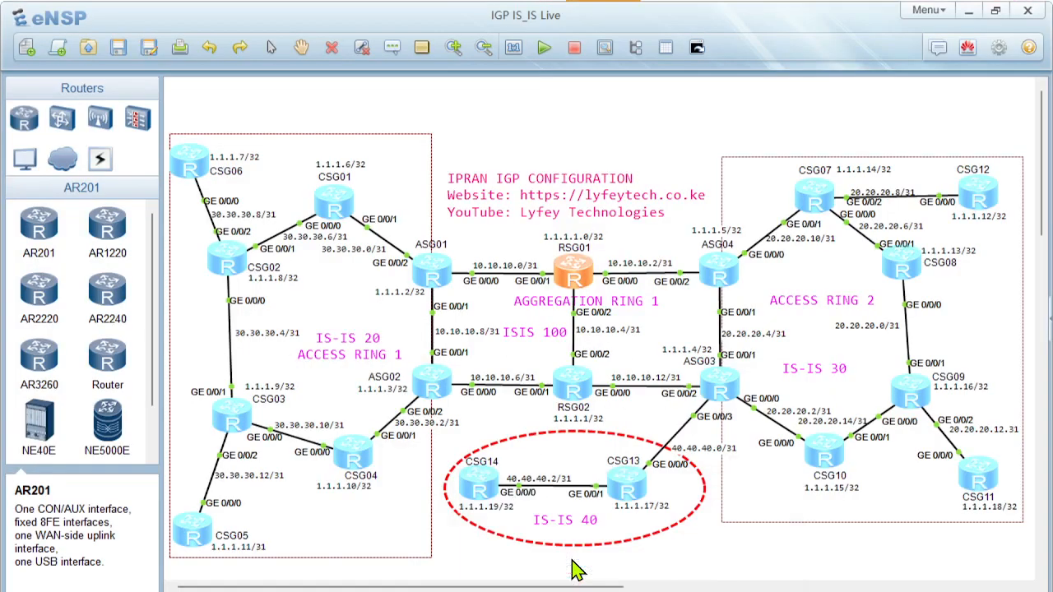
{"action": "double_click", "coordinate": [575, 385]}
{"action": "key", "text": "Return"}
{"action": "key", "text": "Return"}
{"action": "key", "text": "Return"}
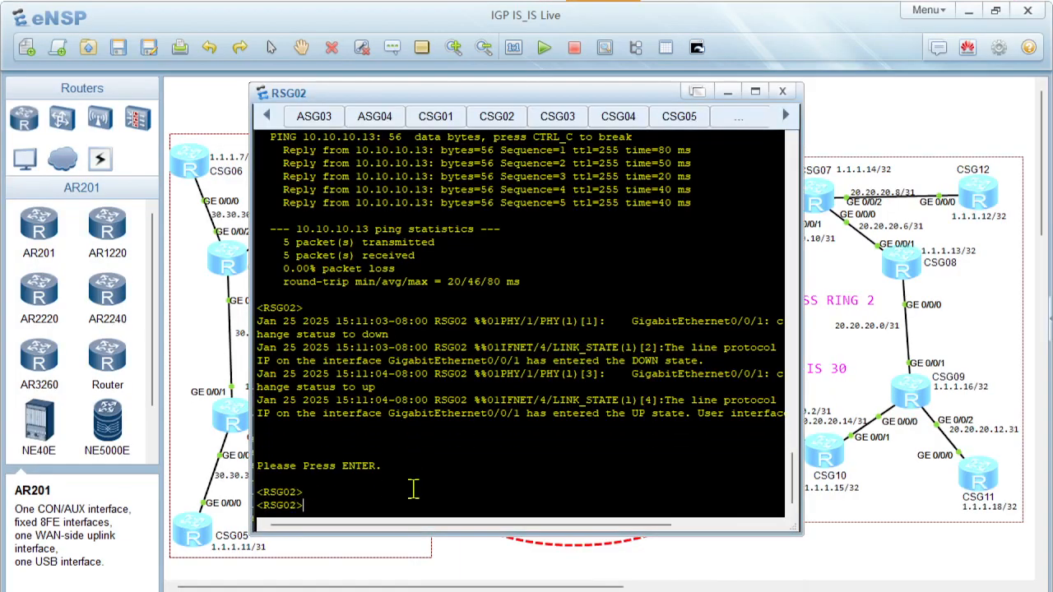
{"action": "right_click", "coordinate": [414, 491]}
{"action": "left_click", "coordinate": [453, 516]}
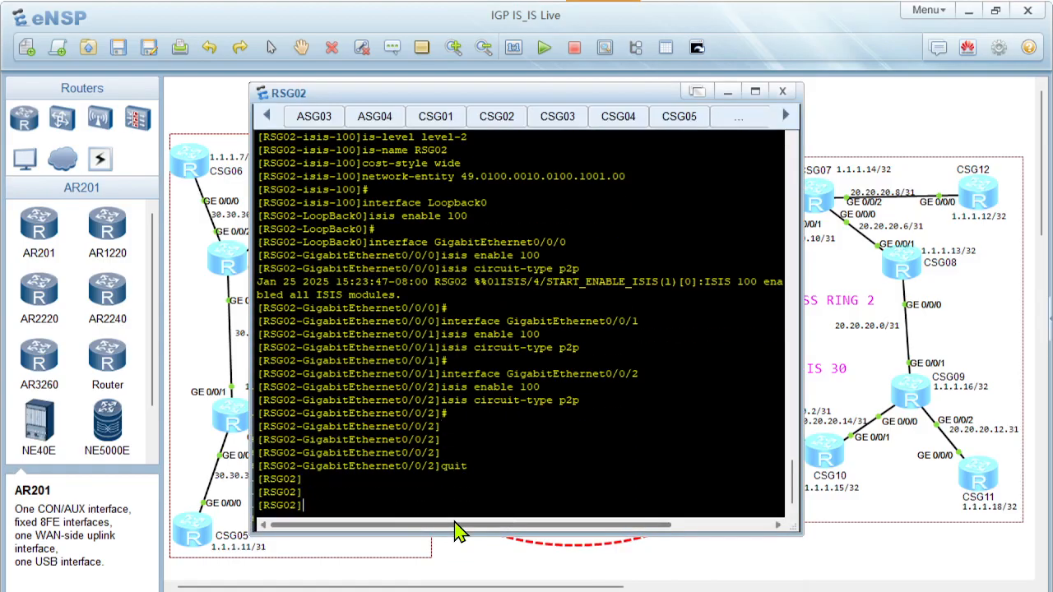
Copy the ASG01 script from the PowerPoint slide and open ASG01's console in eNSP
{"action": "key", "text": "alt+Tab"}
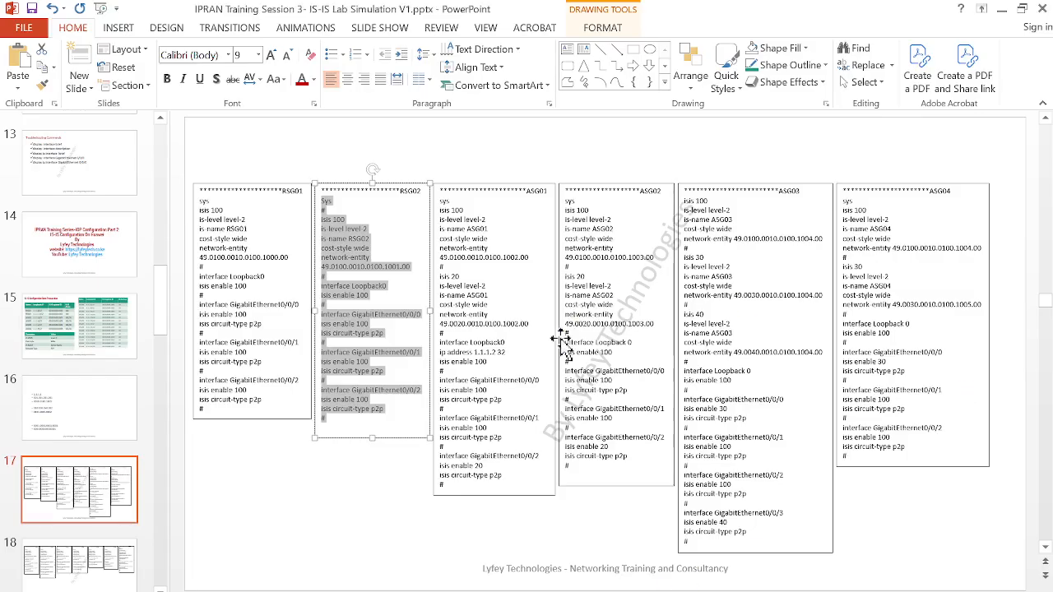
{"action": "left_click_drag", "start_coordinate": [446, 485], "coordinate": [427, 206]}
{"action": "key", "text": "ctrl+c"}
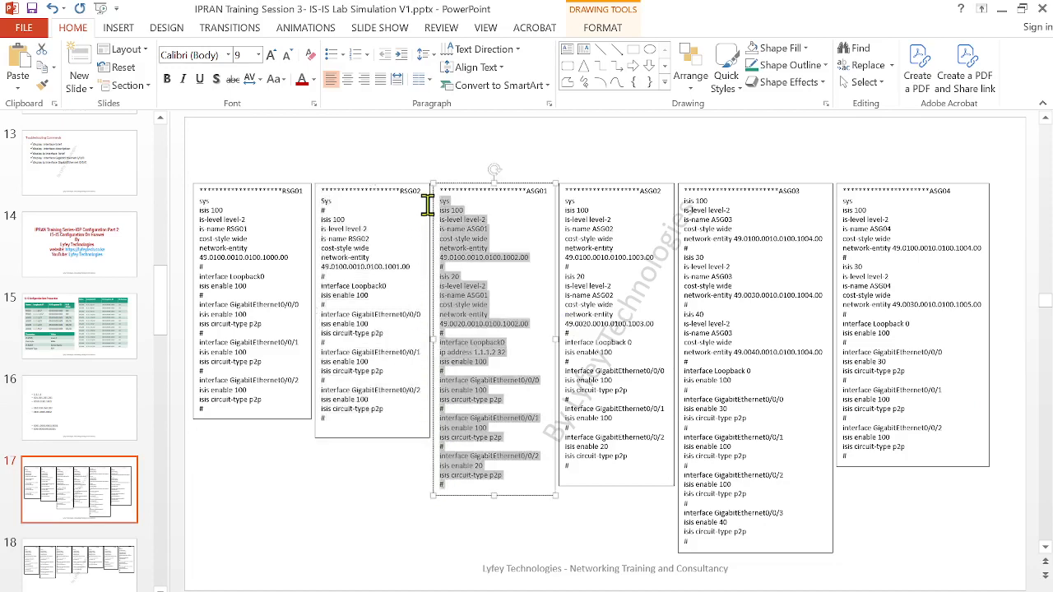
{"action": "left_click", "coordinate": [1001, 10]}
{"action": "left_click", "coordinate": [662, 576]}
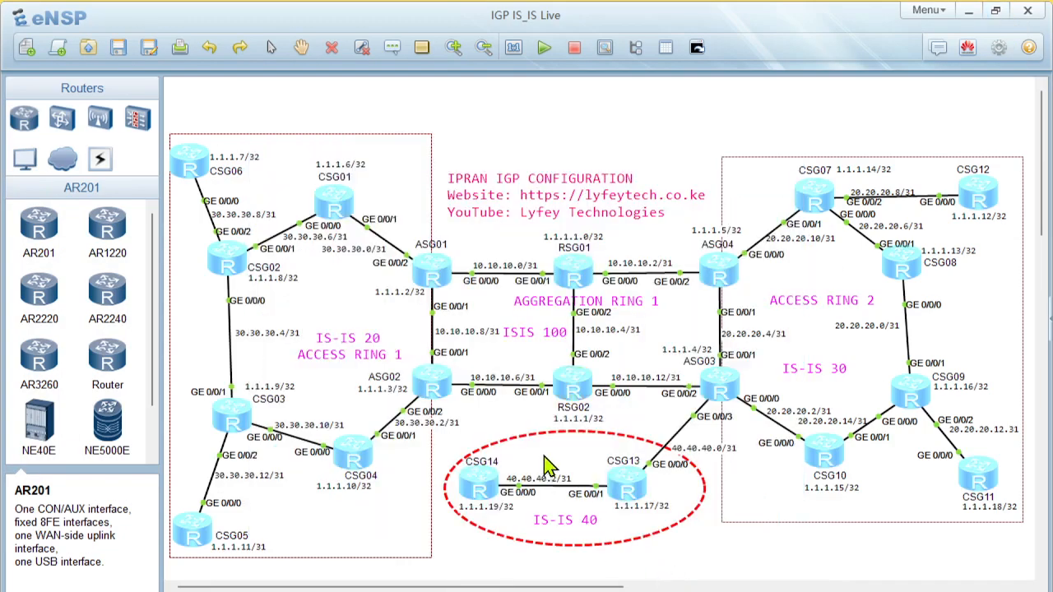
{"action": "double_click", "coordinate": [432, 271]}
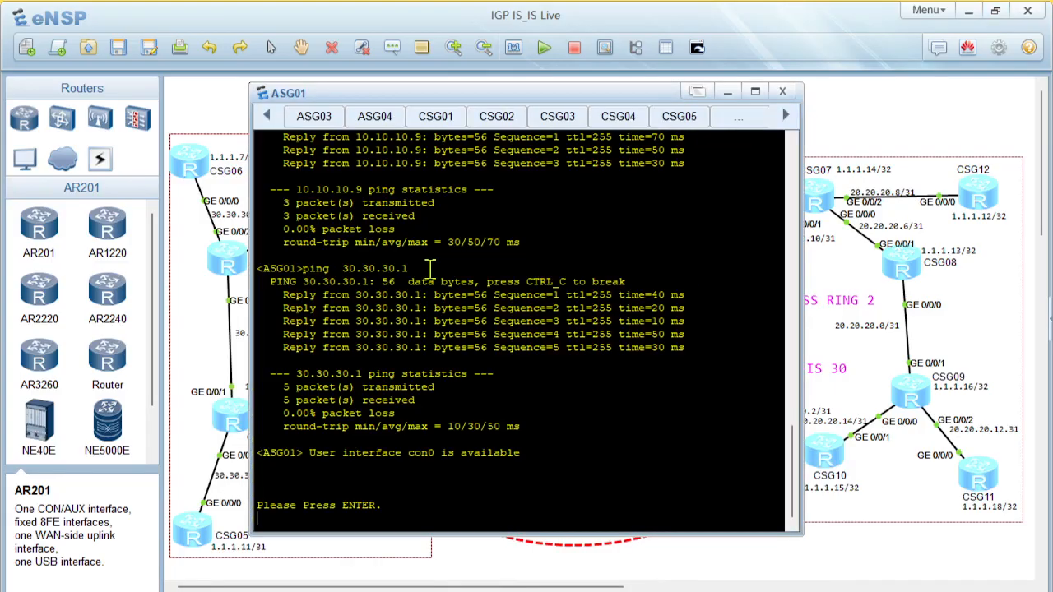
{"action": "key", "text": "Return"}
{"action": "key", "text": "Return"}
{"action": "key", "text": "Return"}
Paste the IS-IS 100 and 20 script into ASG01's console and quit the GigabitEthernet0/0/2 view
{"action": "right_click", "coordinate": [489, 464]}
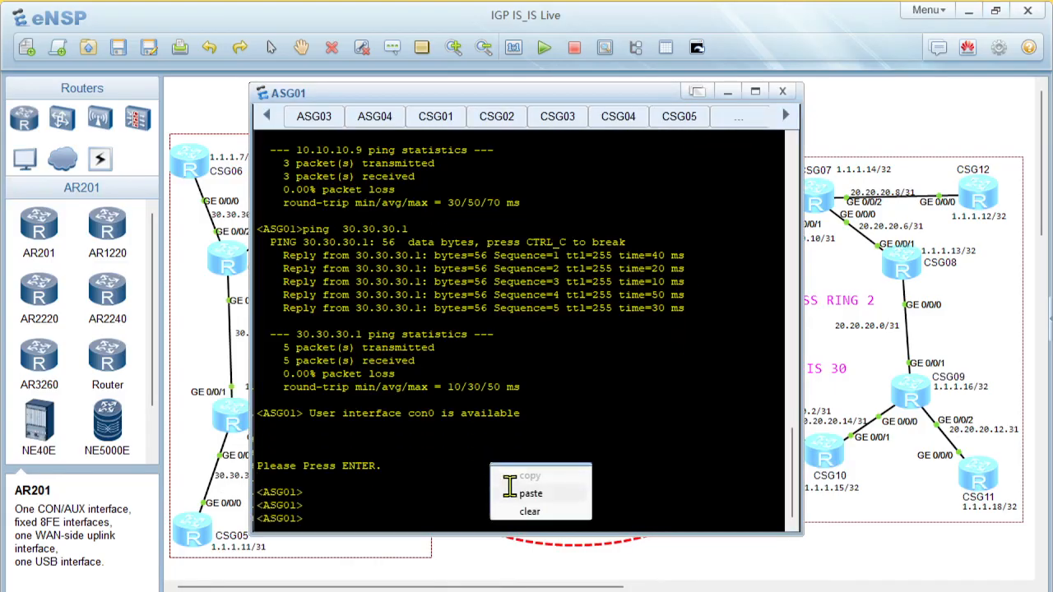
{"action": "left_click", "coordinate": [510, 474]}
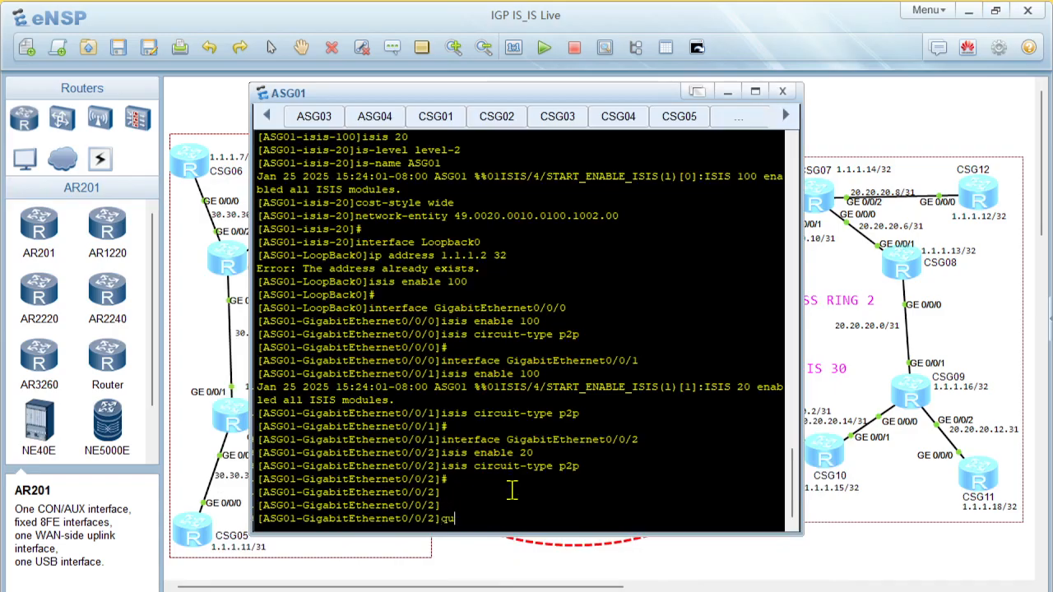
{"action": "type", "text": "it"}
{"action": "key", "text": "Return"}
{"action": "key", "text": "Return"}
{"action": "key", "text": "Return"}
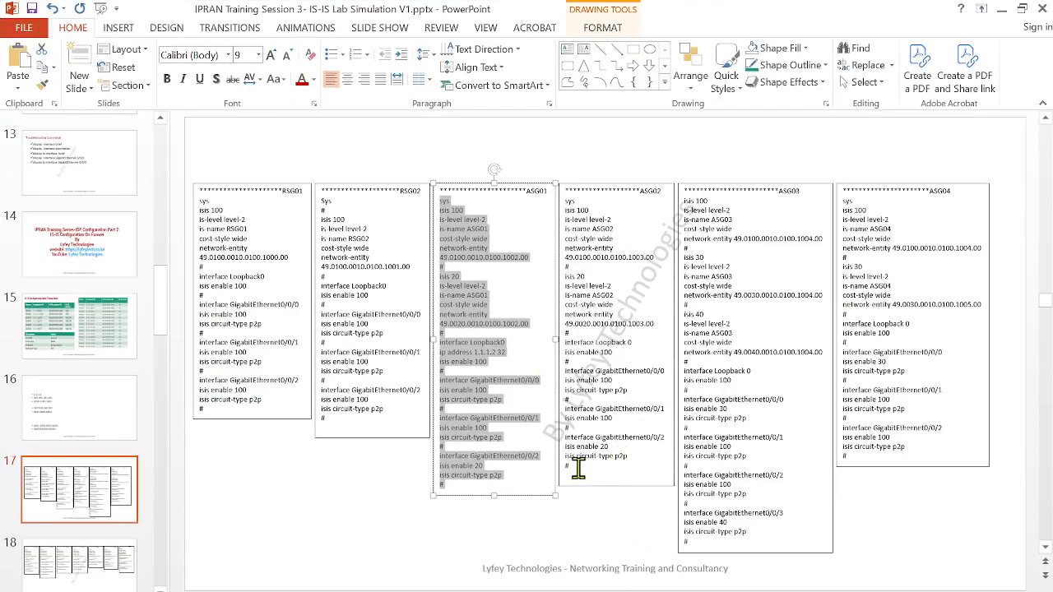
Copy the ASG02 script from the PowerPoint slide, run it in ASG02's console in eNSP, and quit the interface view
{"action": "left_click_drag", "start_coordinate": [578, 468], "coordinate": [560, 208]}
{"action": "key", "text": "ctrl+c"}
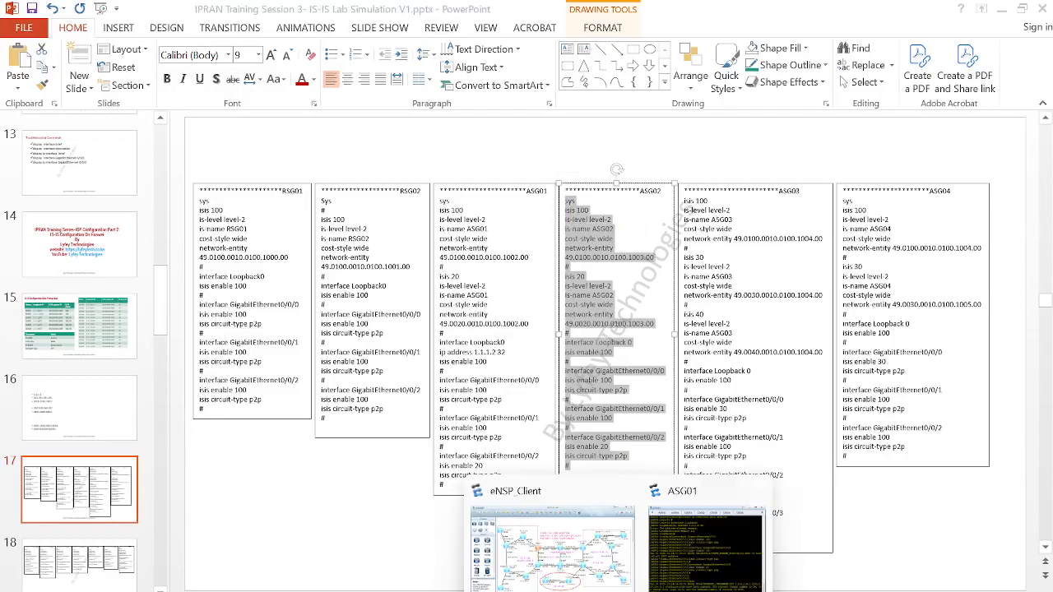
{"action": "left_click", "coordinate": [564, 573]}
{"action": "double_click", "coordinate": [445, 388]}
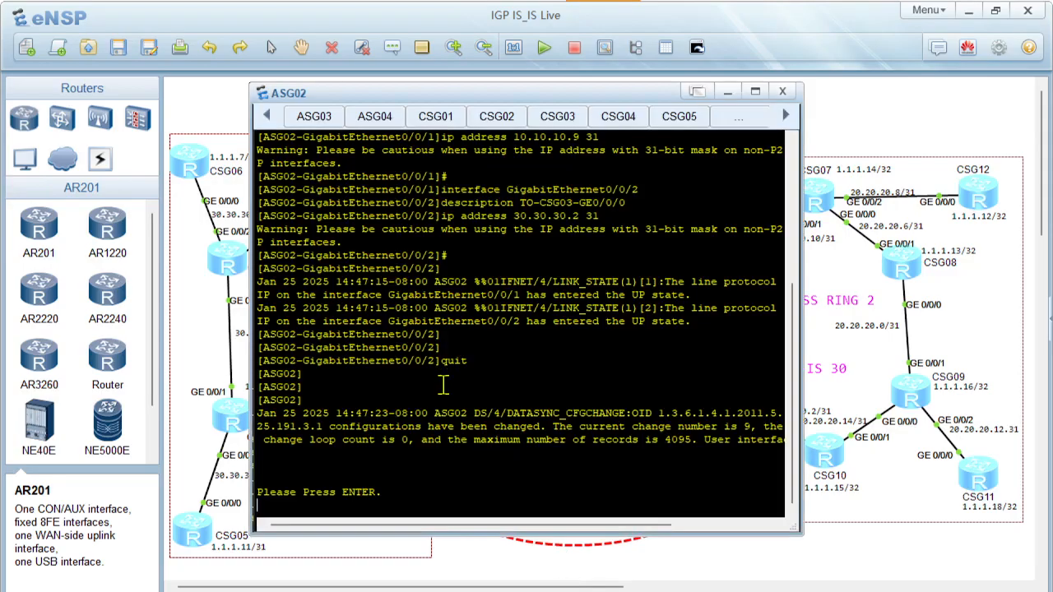
{"action": "key", "text": "Return"}
{"action": "key", "text": "Return"}
{"action": "key", "text": "Return"}
{"action": "key", "text": "Return"}
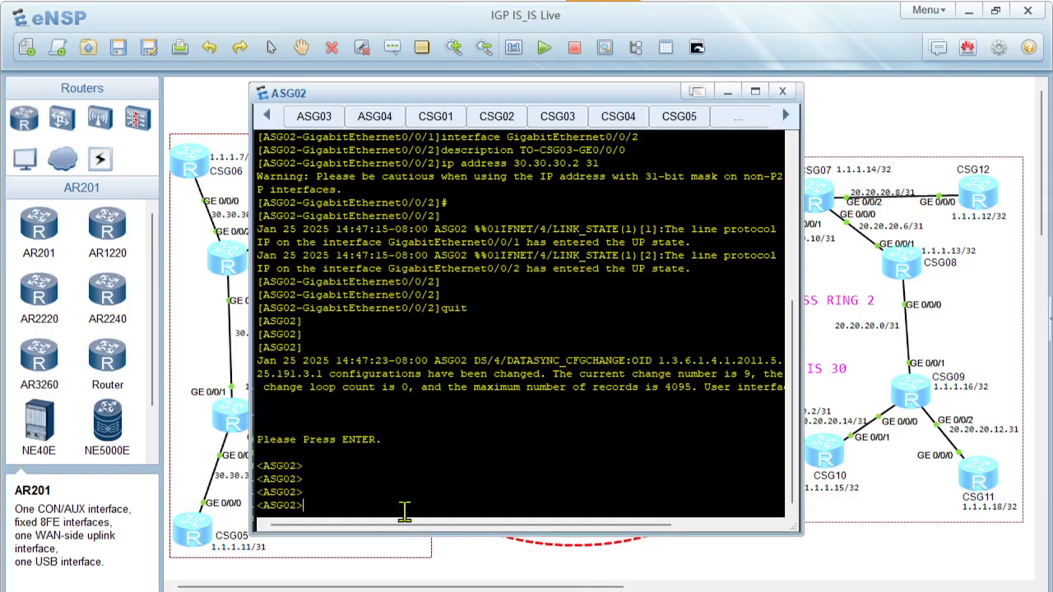
{"action": "right_click", "coordinate": [388, 468]}
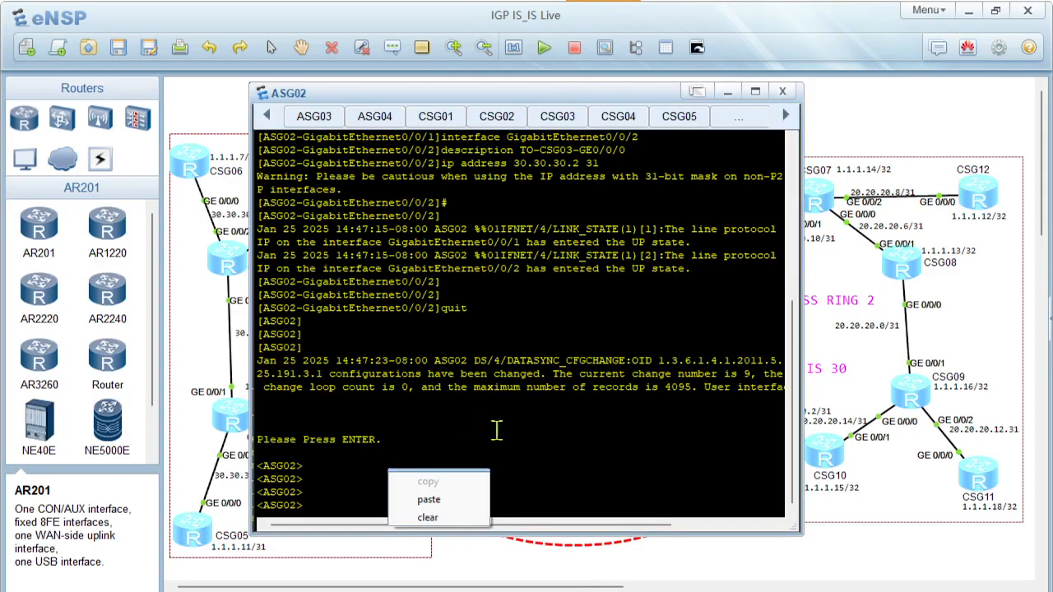
{"action": "left_click", "coordinate": [428, 499]}
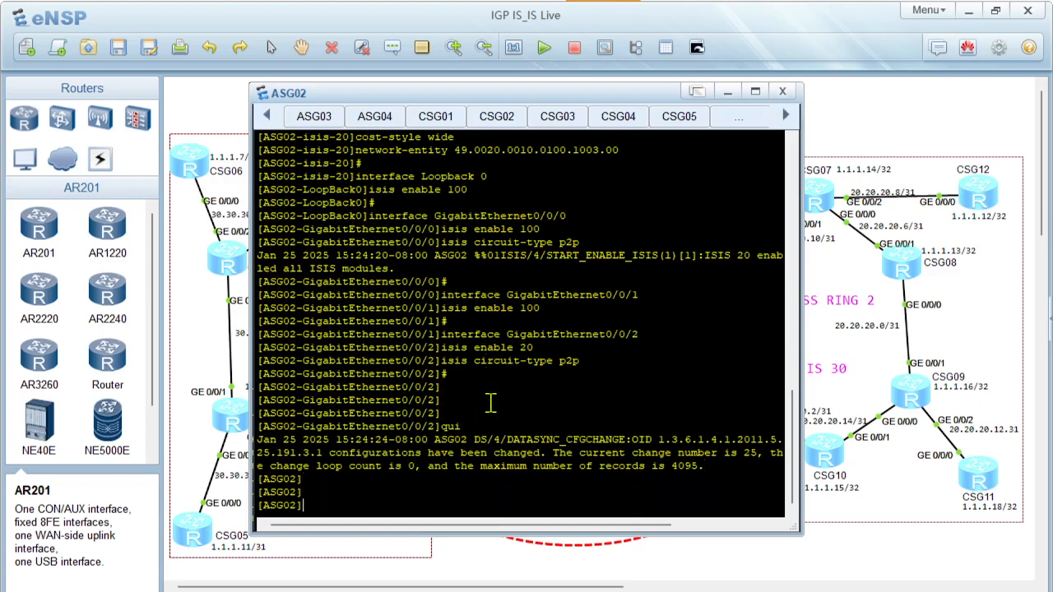
Copy the ASG03 script from isis 100 to the last line on the PowerPoint slide, and open ASG03's console in eNSP
{"action": "left_click", "coordinate": [740, 573]}
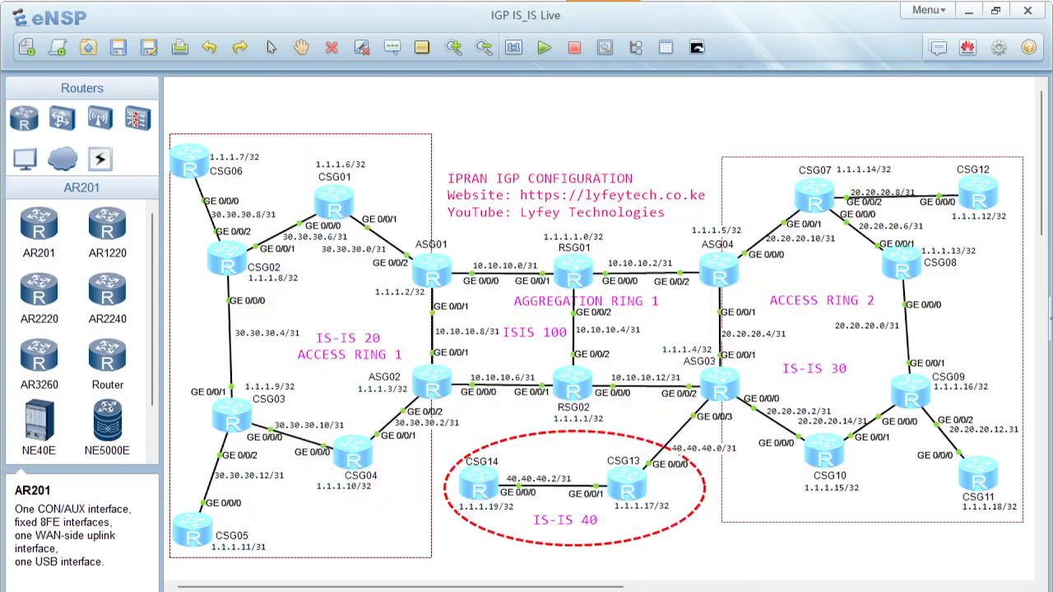
{"action": "left_click", "coordinate": [654, 589]}
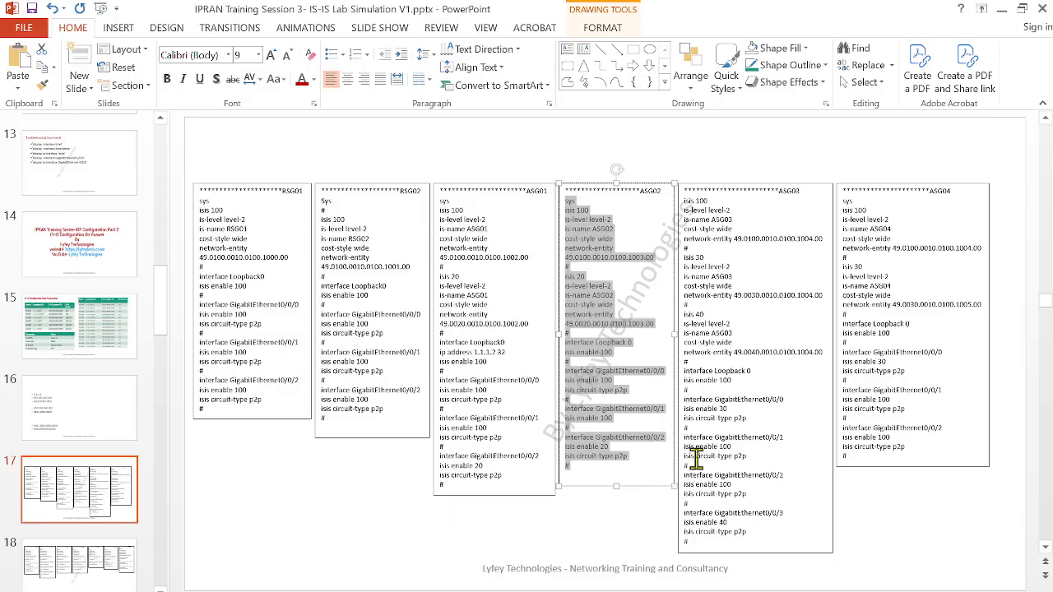
{"action": "left_click", "coordinate": [742, 454]}
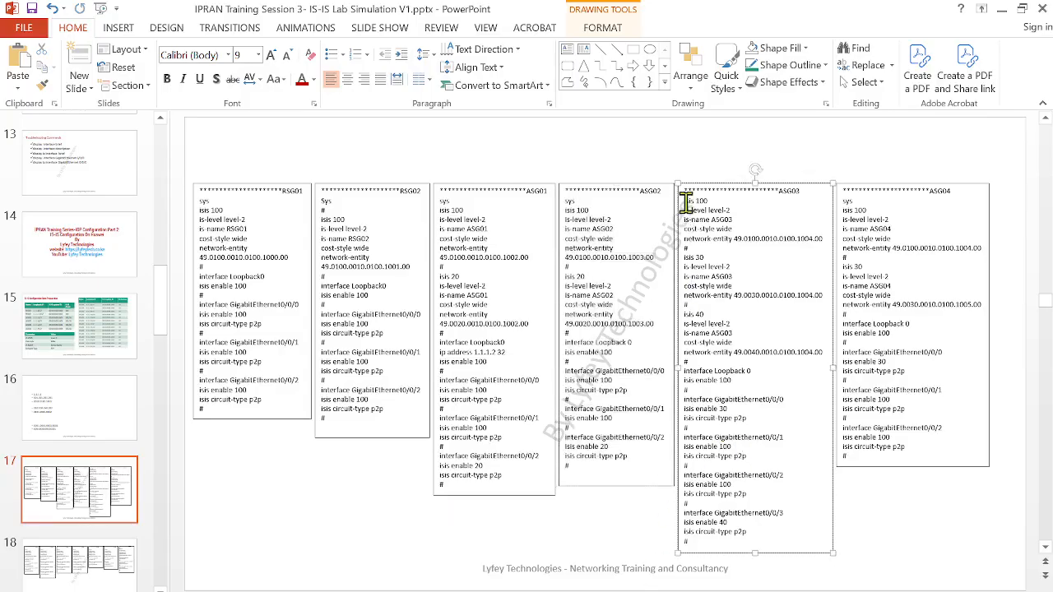
{"action": "left_click_drag", "start_coordinate": [684, 200], "coordinate": [766, 535]}
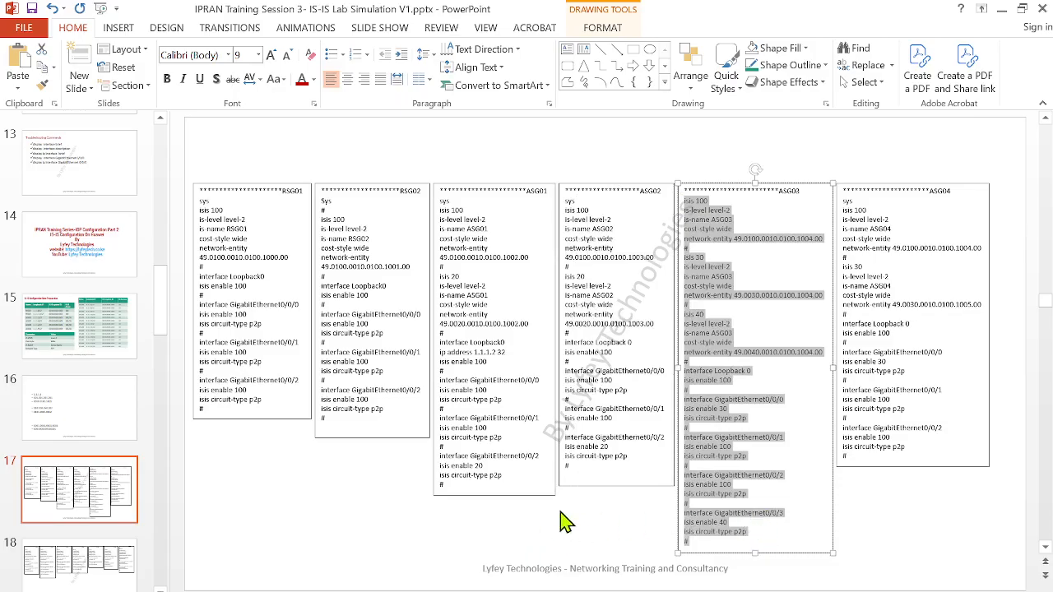
{"action": "left_click", "coordinate": [657, 591]}
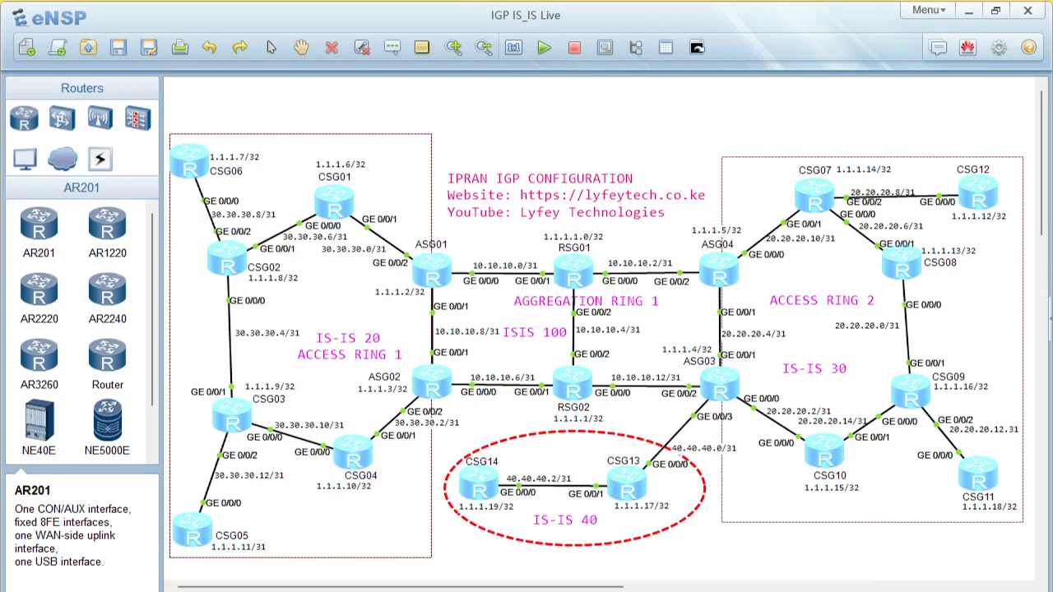
{"action": "double_click", "coordinate": [717, 384]}
{"action": "key", "text": "Return"}
{"action": "key", "text": "Return"}
{"action": "key", "text": "Return"}
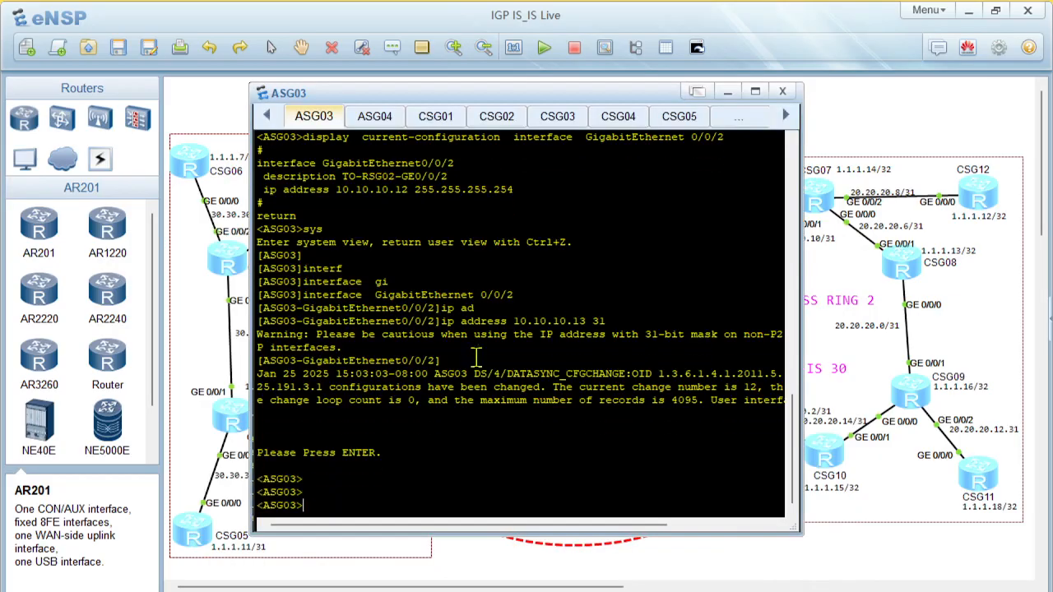
Enter ASG03's system view, paste the IS-IS 100, 30 and 40 script, quit the interface view, and minimize the console
{"action": "type", "text": "sys"}
{"action": "key", "text": "Return"}
{"action": "key", "text": "Return"}
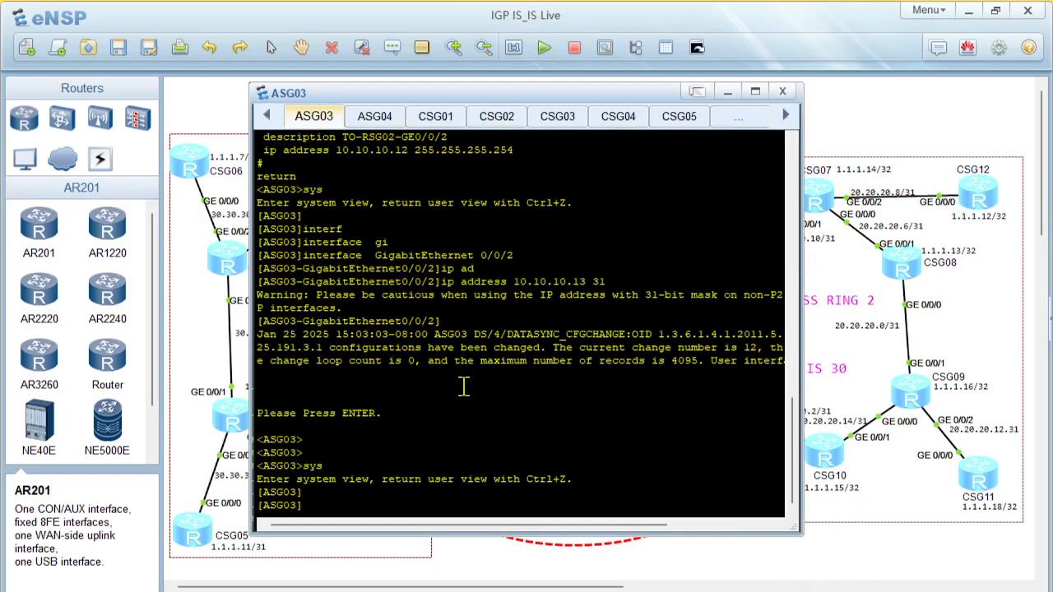
{"action": "right_click", "coordinate": [464, 387]}
{"action": "left_click", "coordinate": [504, 418]}
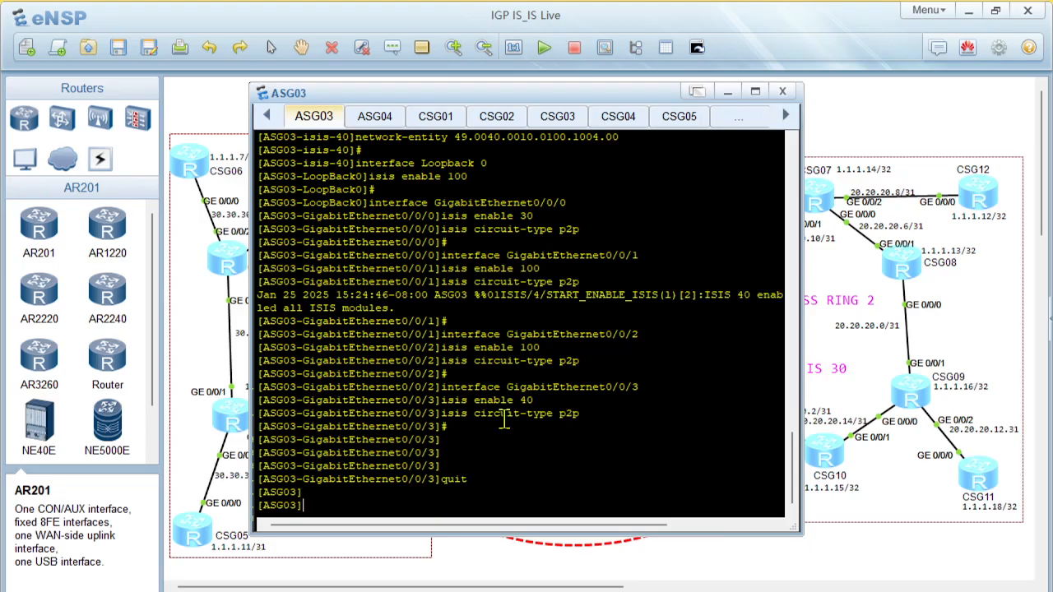
{"action": "scroll", "coordinate": [705, 165], "scroll_direction": "up", "scroll_amount": 1}
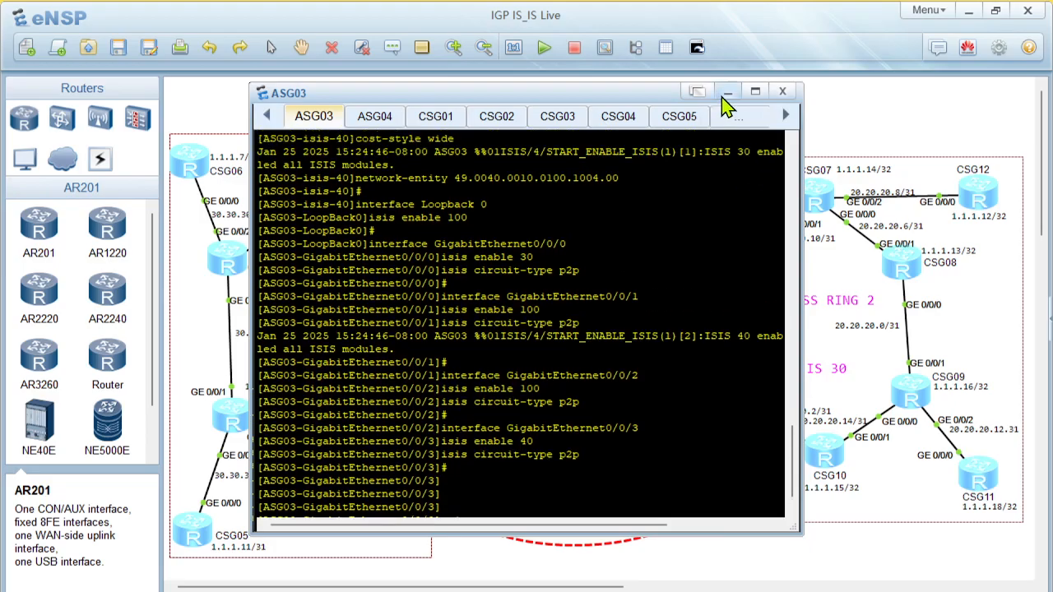
{"action": "left_click", "coordinate": [727, 92]}
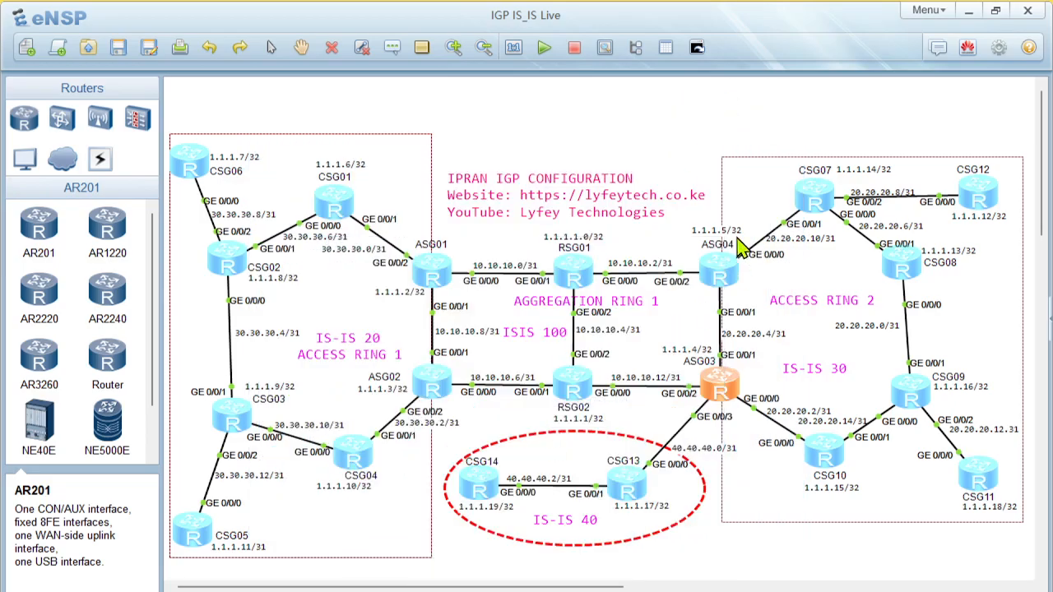
Open ASG04's console in eNSP and activate its user-view prompt
{"action": "double_click", "coordinate": [724, 271]}
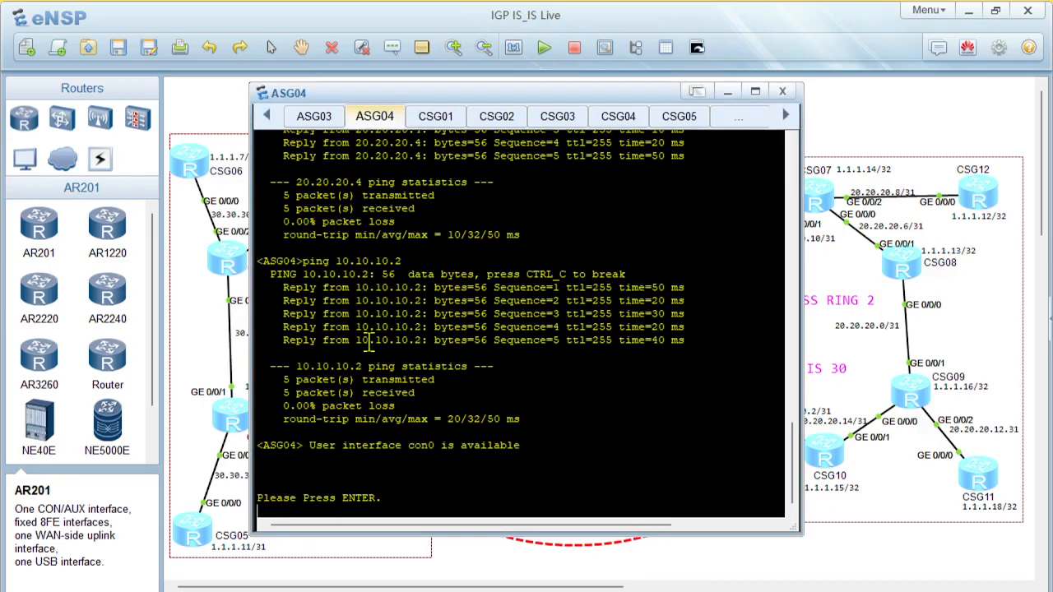
{"action": "key", "text": "Return"}
{"action": "key", "text": "Return"}
{"action": "key", "text": "Return"}
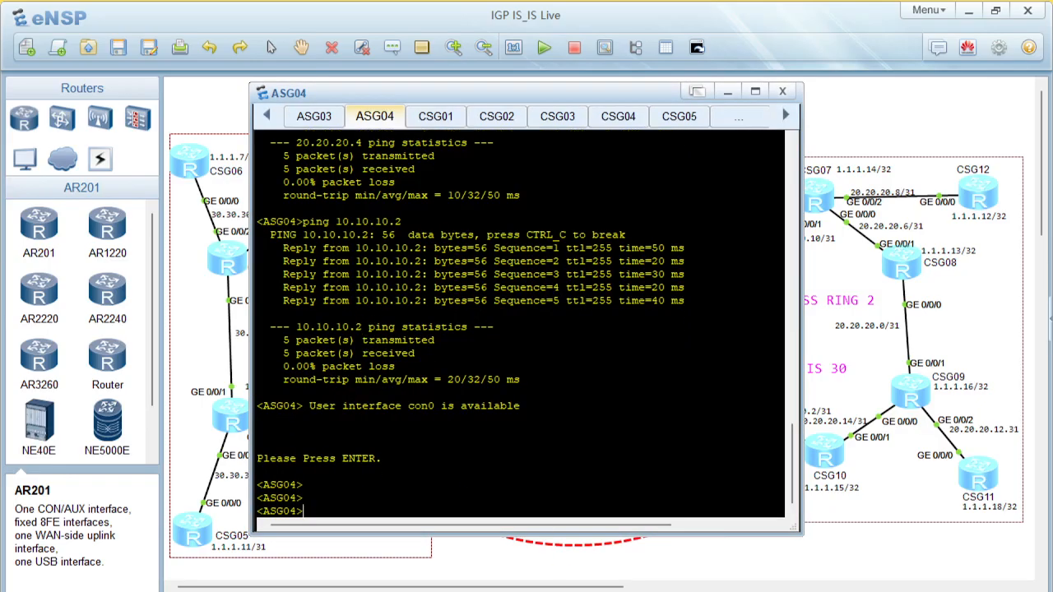
Copy the ASG04 script from sys to the last line on the PowerPoint slide, and return to ASG04's console in eNSP
{"action": "key", "text": "alt+Tab"}
{"action": "left_click", "coordinate": [926, 367]}
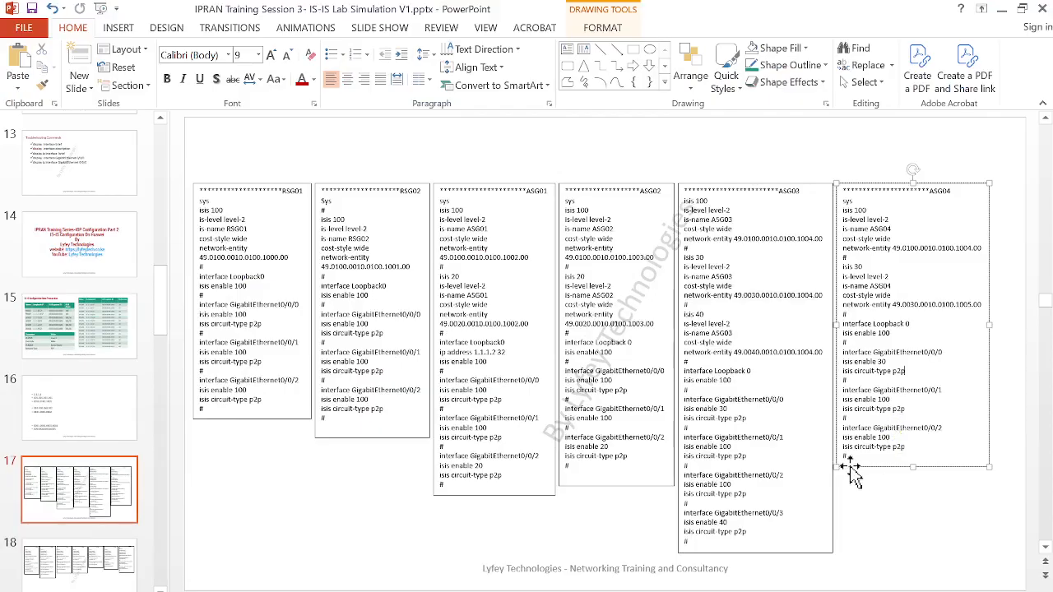
{"action": "left_click_drag", "start_coordinate": [853, 454], "coordinate": [834, 201]}
{"action": "key", "text": "ctrl+c"}
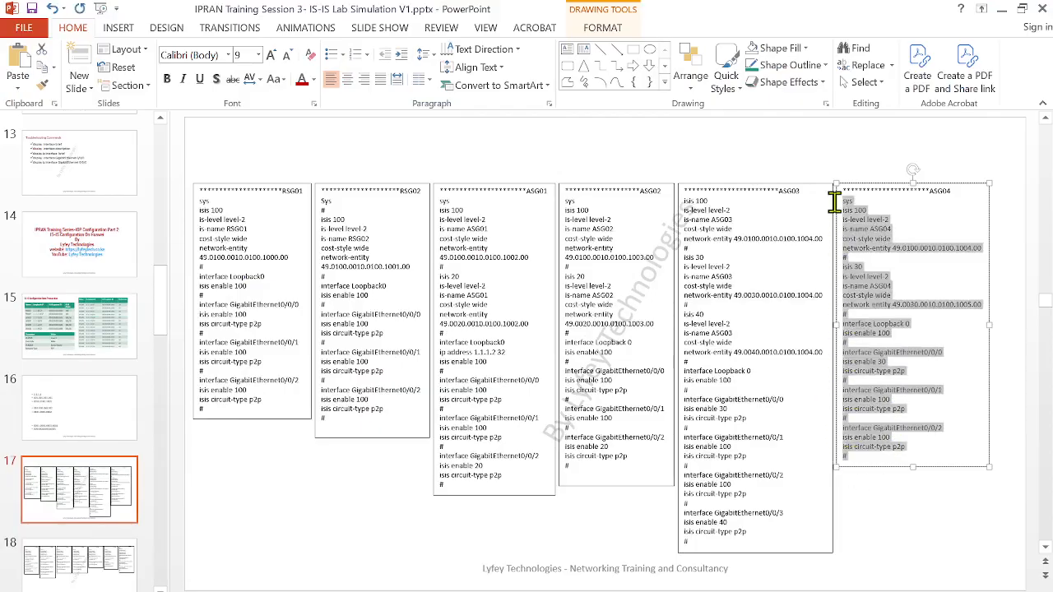
{"action": "left_click", "coordinate": [1021, 8]}
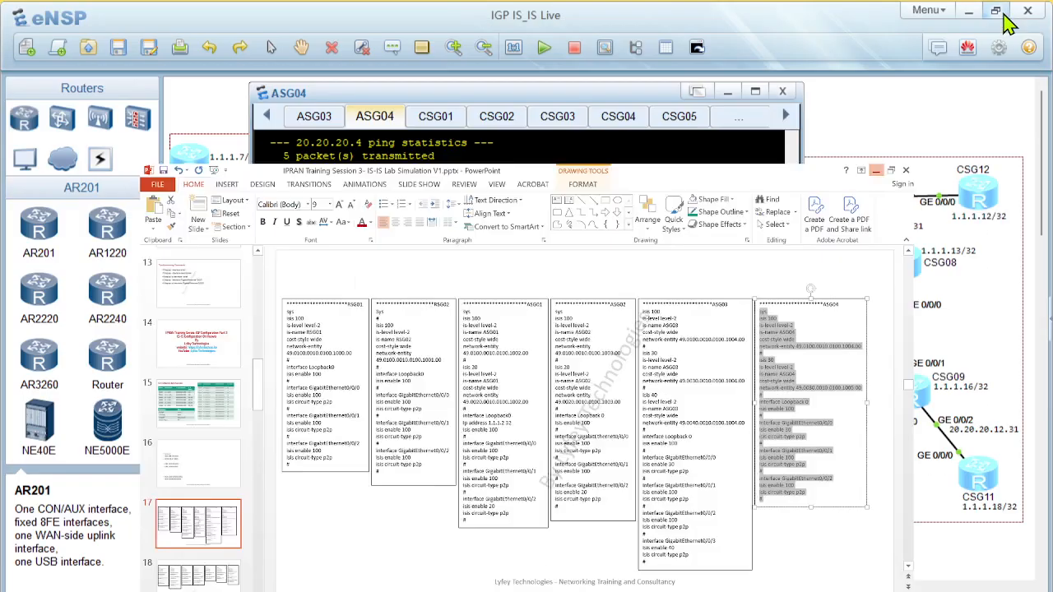
{"action": "left_click", "coordinate": [1007, 23]}
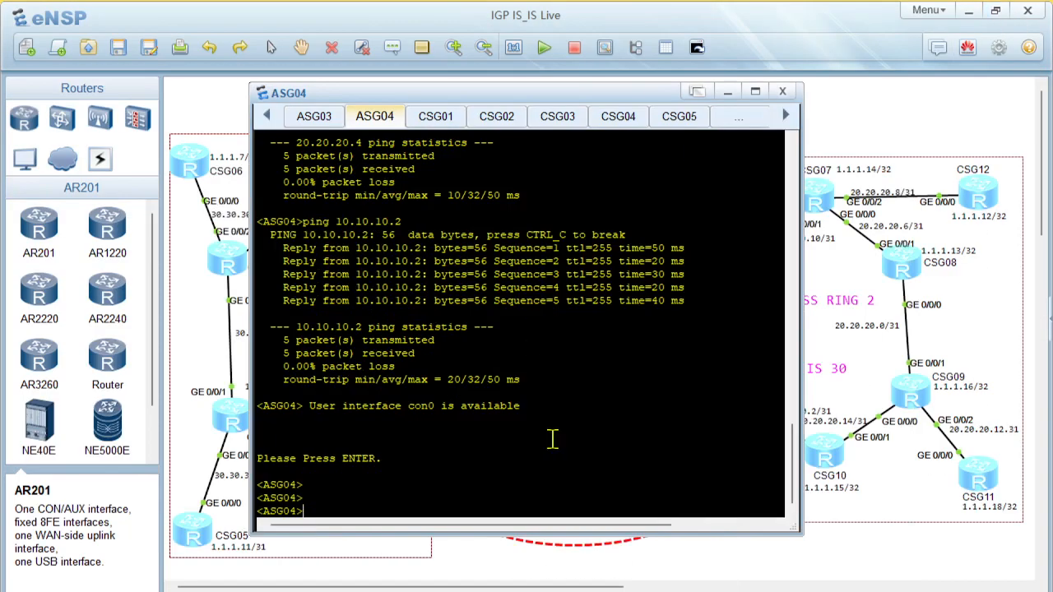
Enter ASG04's system view, paste the IS-IS 100 and 30 script, and quit the GigabitEthernet0/0/2 view
{"action": "key", "text": "Return"}
{"action": "right_click", "coordinate": [421, 454]}
{"action": "left_click", "coordinate": [461, 460]}
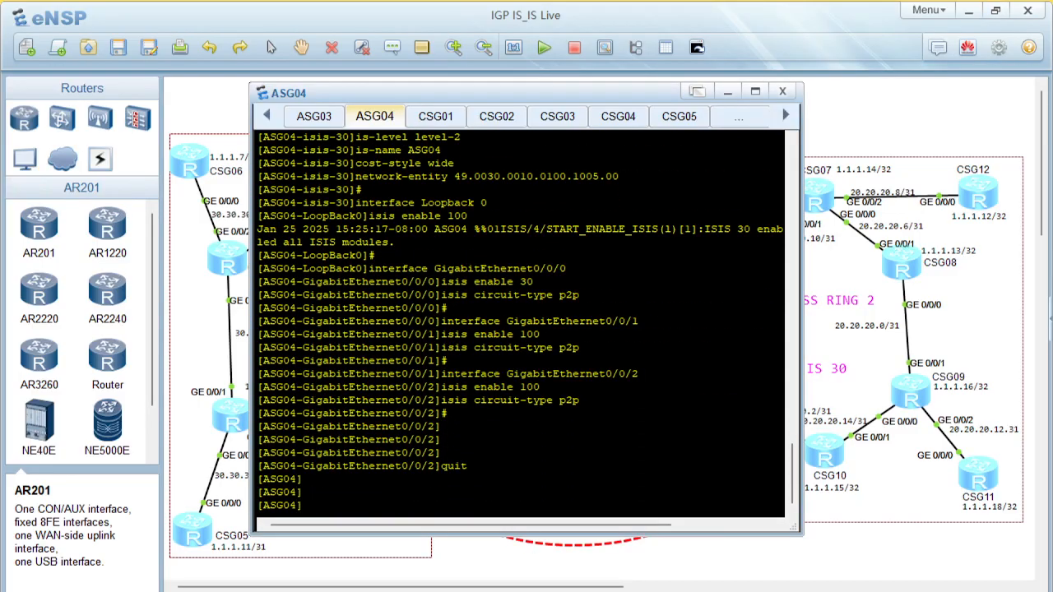
Switch to PowerPoint and open slide 18 with the CSG01 to CSG07 scripts
{"action": "key", "text": "alt+Tab"}
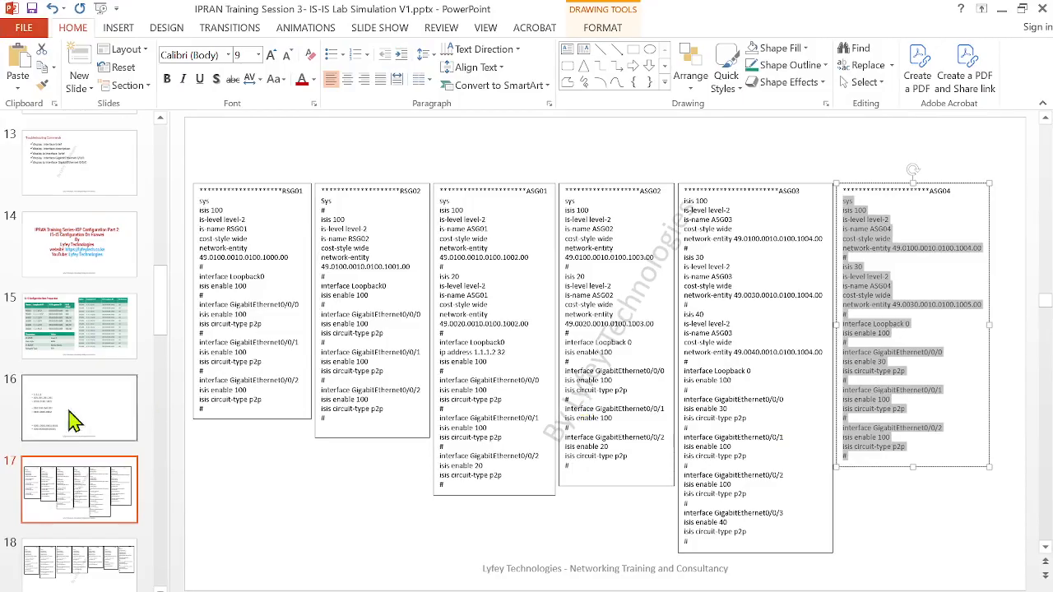
{"action": "scroll", "coordinate": [92, 512], "scroll_direction": "down", "scroll_amount": 1}
{"action": "left_click", "coordinate": [88, 507]}
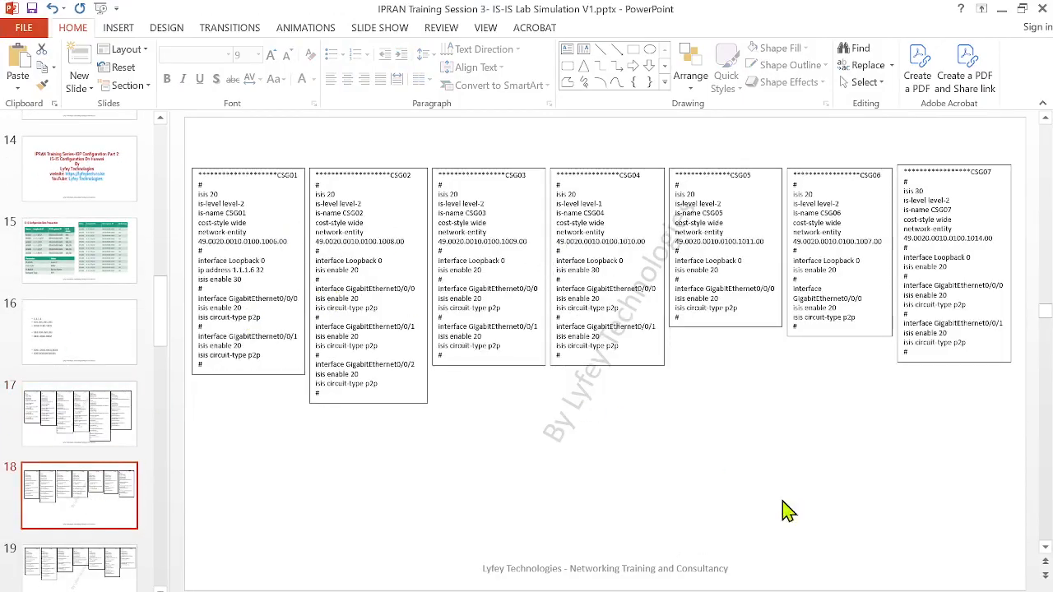
Present slide 18 full screen to review the CSG01 to CSG07 IS-IS scripts, and end the show
{"action": "key", "text": "shift+F5"}
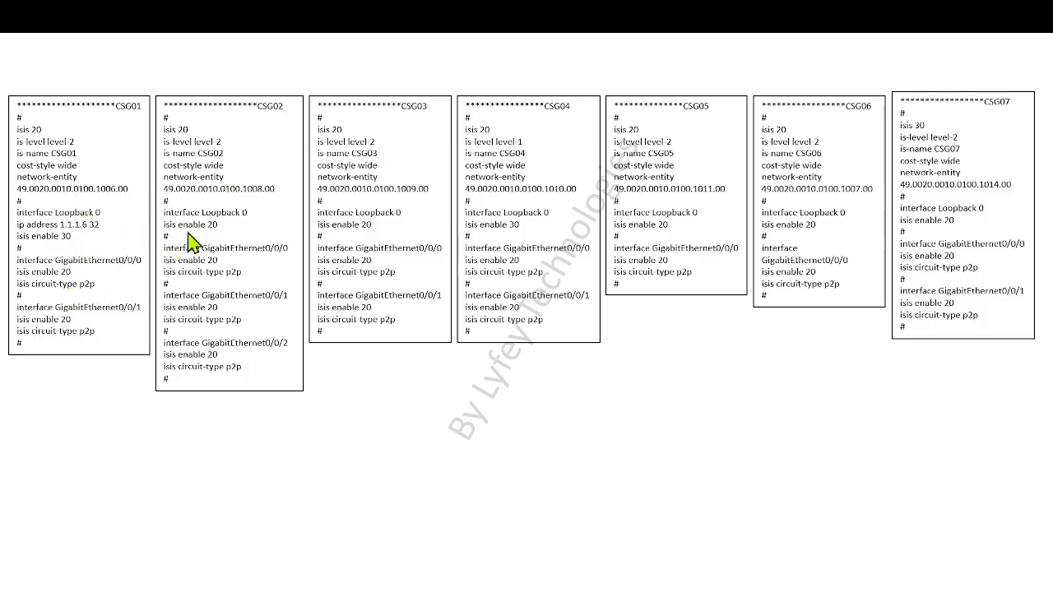
{"action": "right_click", "coordinate": [425, 282]}
{"action": "left_click", "coordinate": [521, 520]}
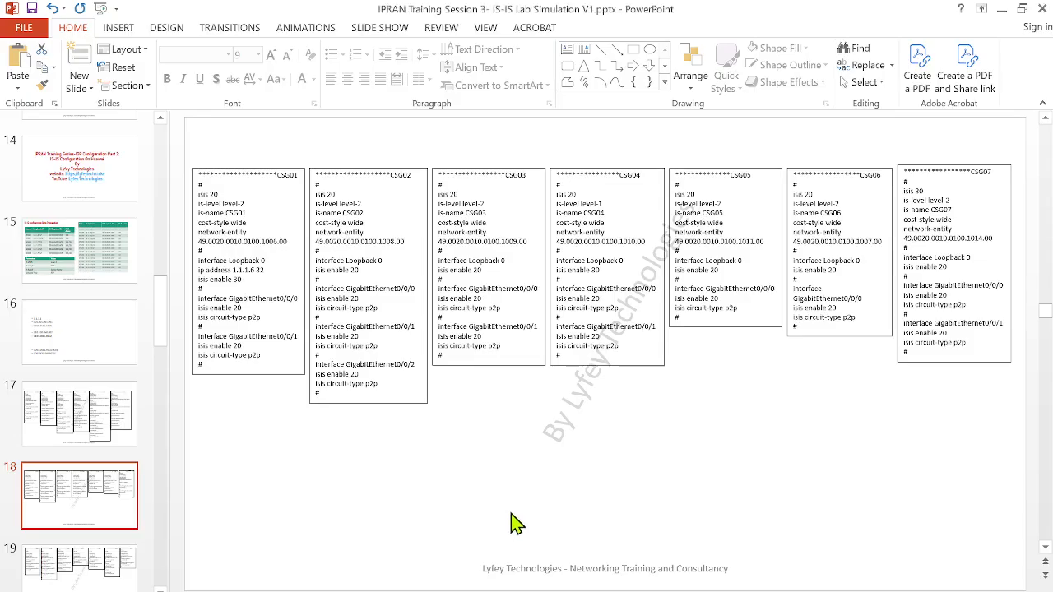
Copy the CSG01 script from its first # line to the last isis circuit-type on the slide, and open CSG01's console in eNSP
{"action": "mouse_move", "coordinate": [245, 355]}
{"action": "left_mouse_down"}
{"action": "mouse_move", "coordinate": [189, 338]}
{"action": "mouse_move", "coordinate": [191, 182]}
{"action": "left_mouse_up"}
{"action": "key", "text": "ctrl+c"}
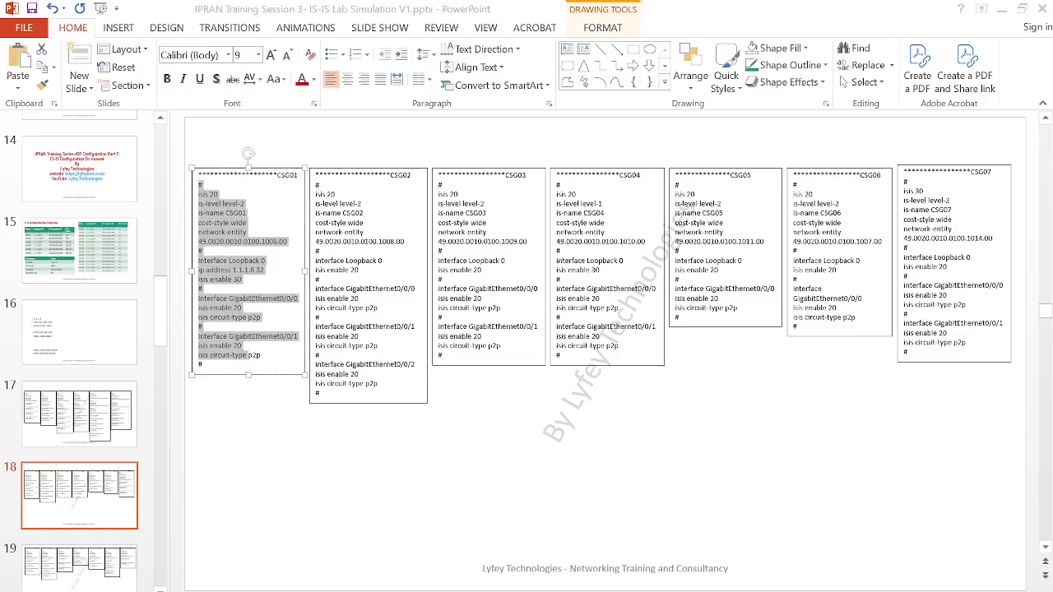
{"action": "left_click", "coordinate": [546, 559]}
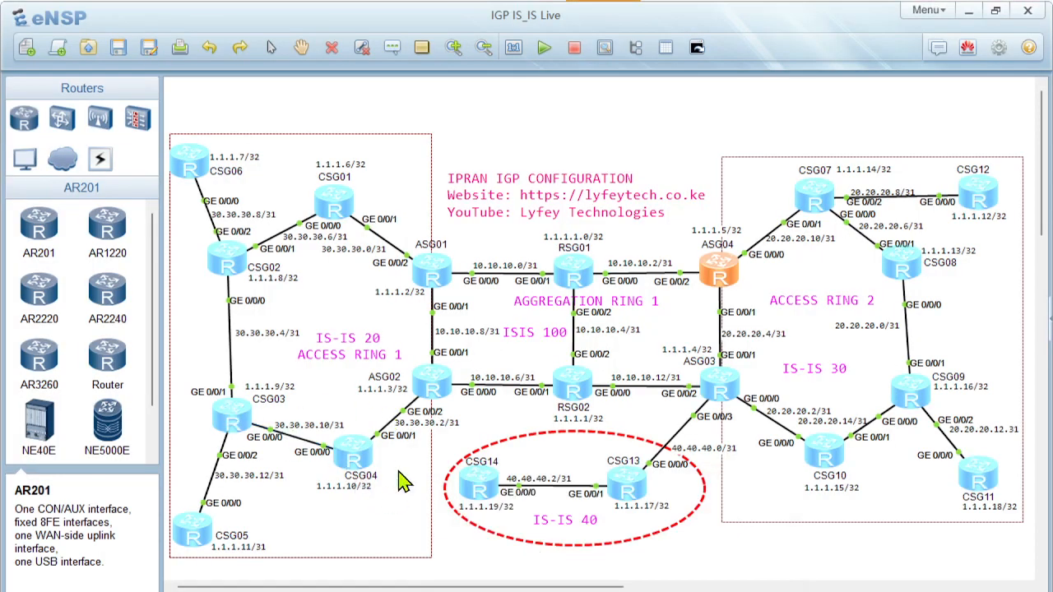
{"action": "left_click", "coordinate": [346, 202]}
{"action": "double_click", "coordinate": [346, 201]}
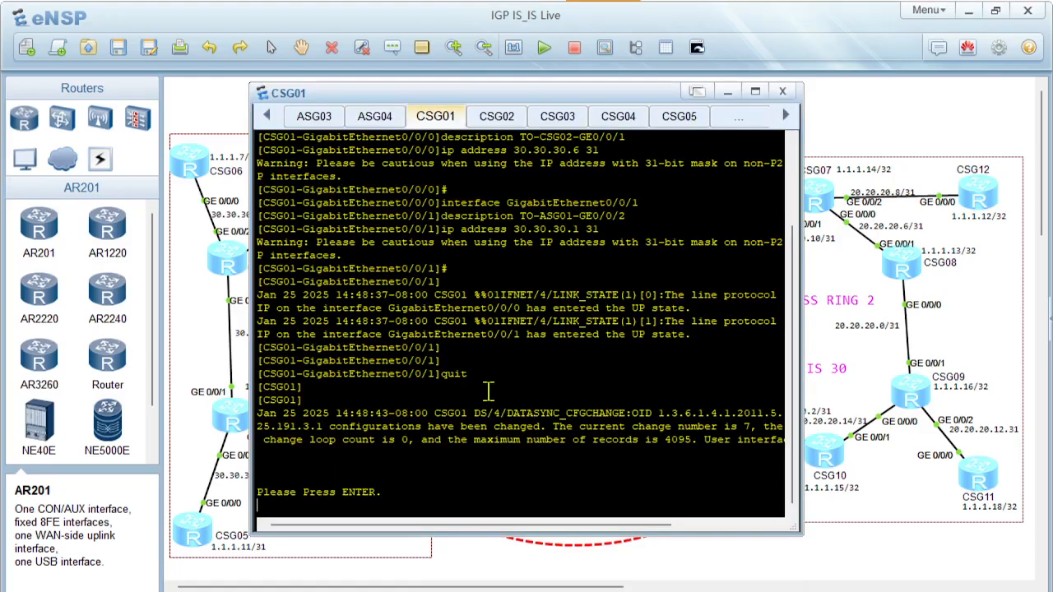
{"action": "key", "text": "Return"}
{"action": "key", "text": "Return"}
{"action": "key", "text": "Return"}
Enter CSG01's system view with sys and paste the copied IS-IS 20 script
{"action": "right_click", "coordinate": [487, 435]}
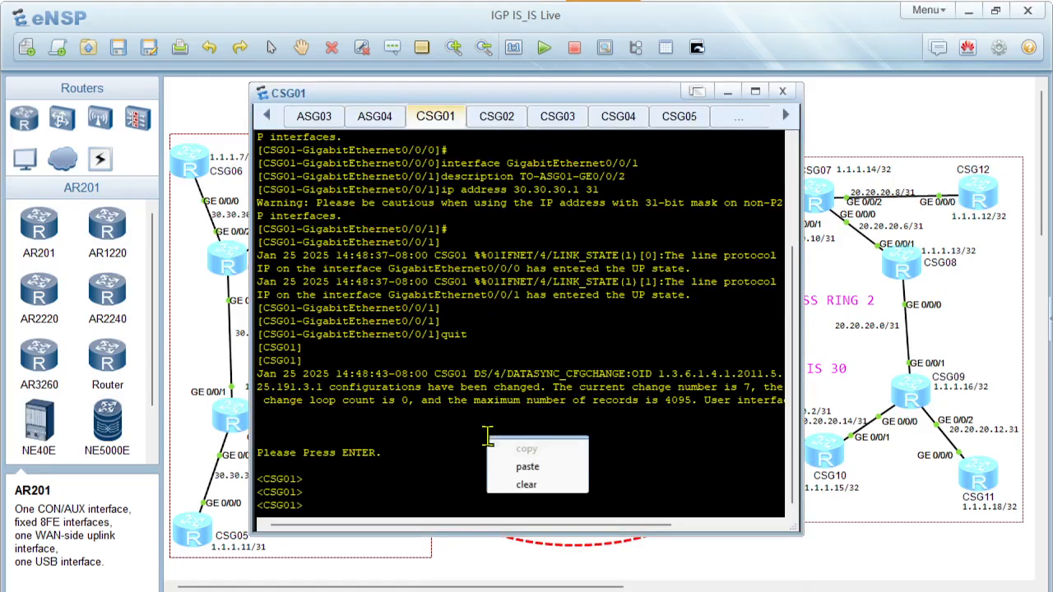
{"action": "left_click", "coordinate": [465, 457]}
{"action": "type", "text": "sys"}
{"action": "key", "text": "Return"}
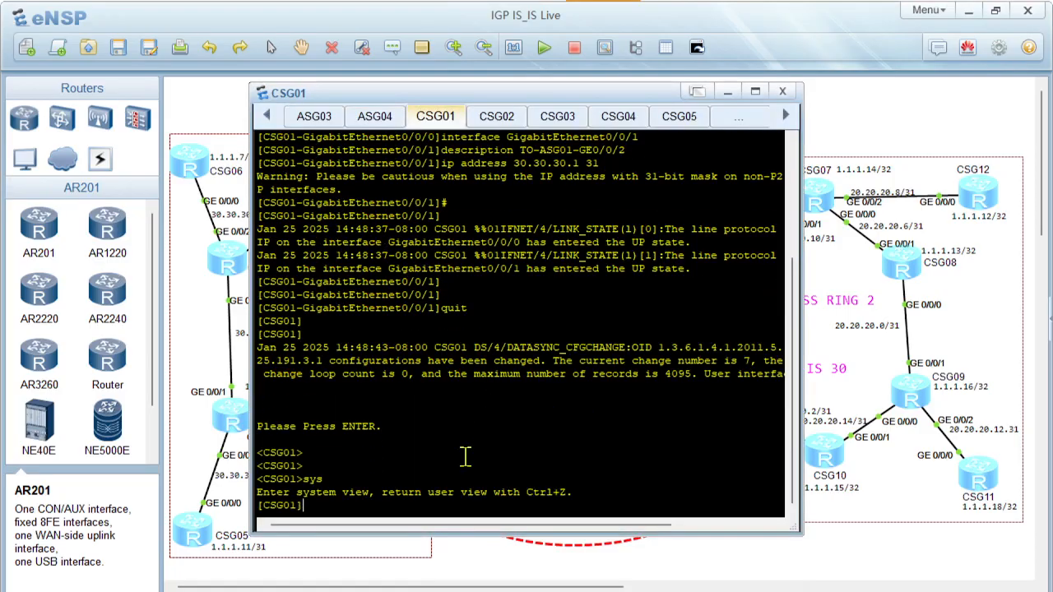
{"action": "key", "text": "Return"}
{"action": "right_click", "coordinate": [465, 456]}
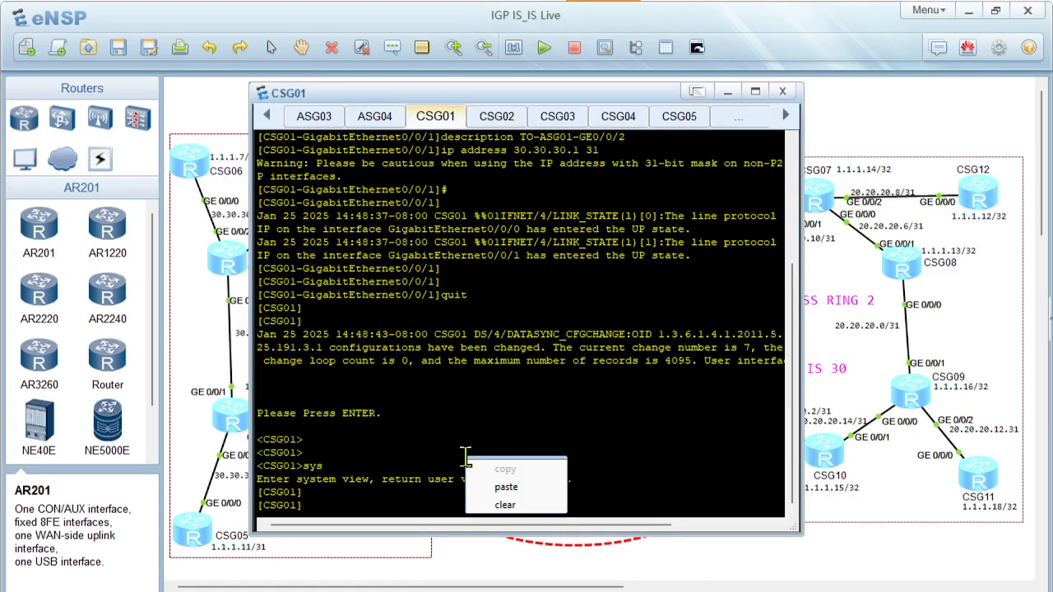
{"action": "left_click", "coordinate": [506, 487]}
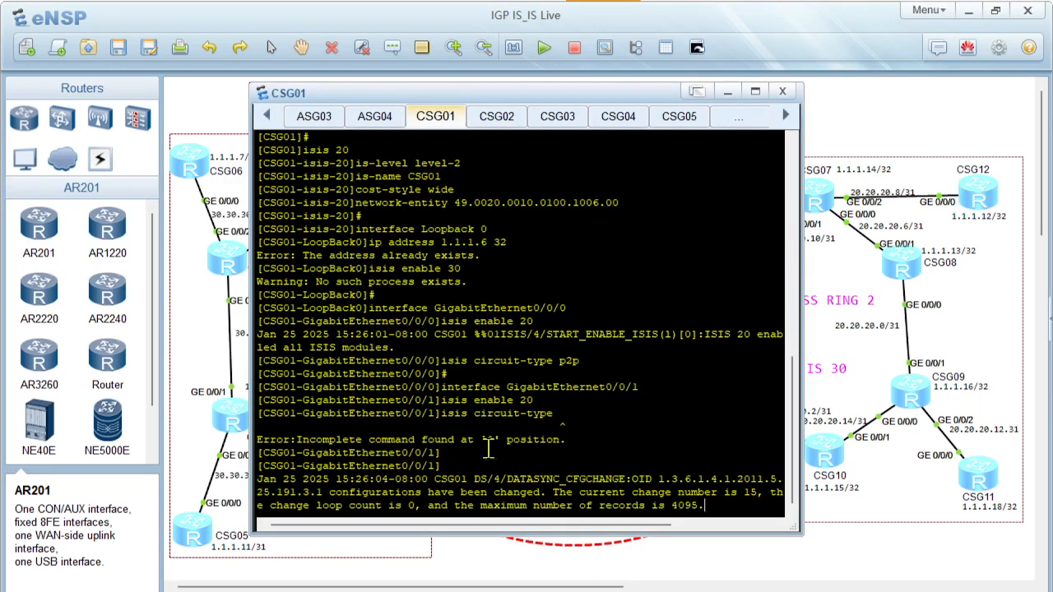
{"action": "key", "text": "Return"}
{"action": "key", "text": "Return"}
{"action": "key", "text": "Return"}
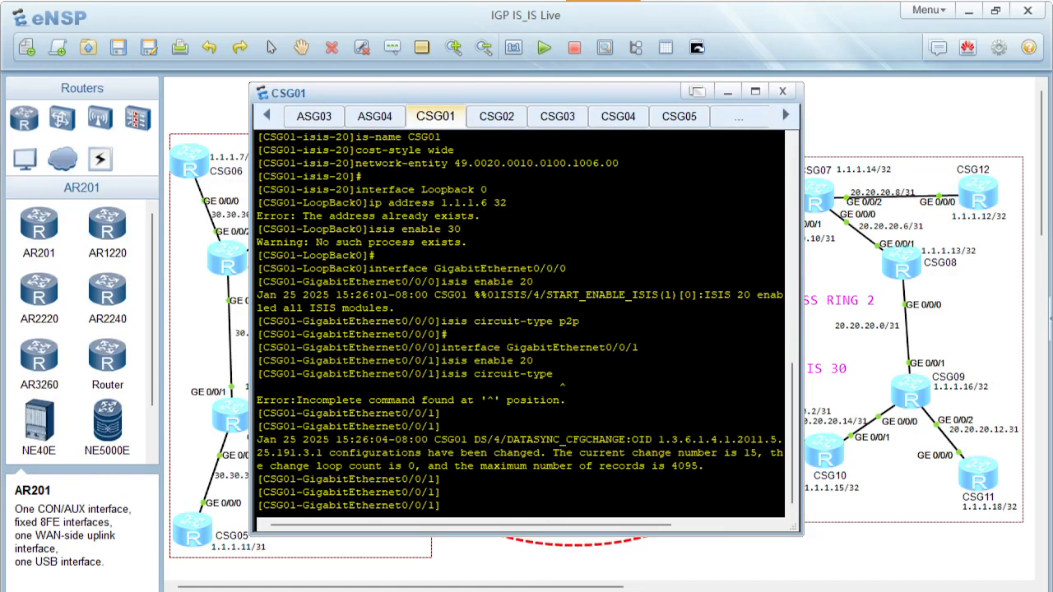
Copy the CSG01 script again in PowerPoint, from isis 20 through the final isis circuit-type p2p, and return to CSG01's console
{"action": "key", "text": "alt+Tab"}
{"action": "left_click_drag", "start_coordinate": [276, 355], "coordinate": [188, 198]}
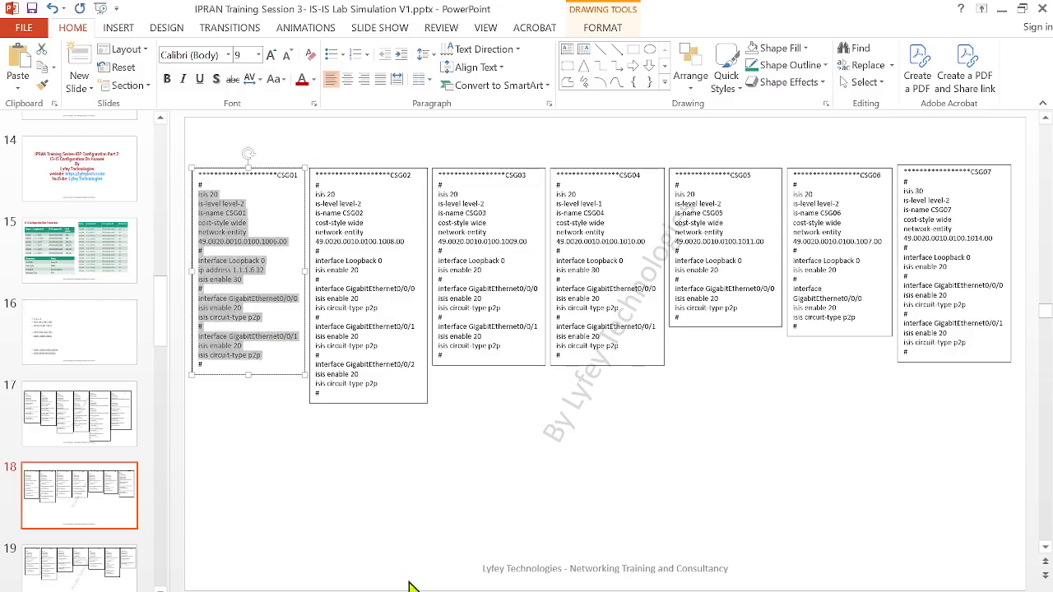
{"action": "mouse_move", "coordinate": [559, 586]}
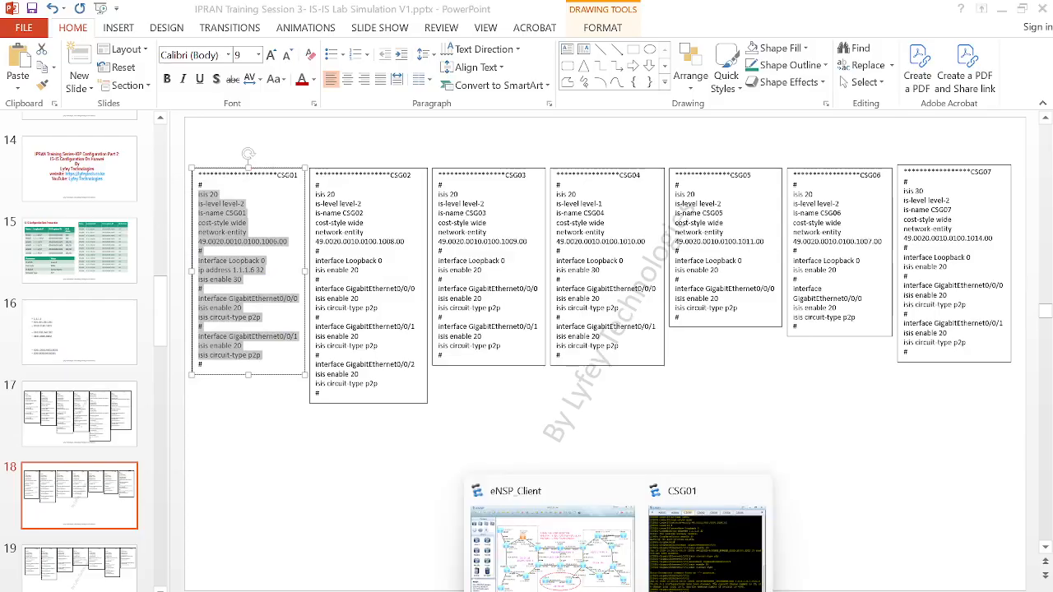
{"action": "left_click", "coordinate": [539, 563]}
{"action": "left_click", "coordinate": [747, 498]}
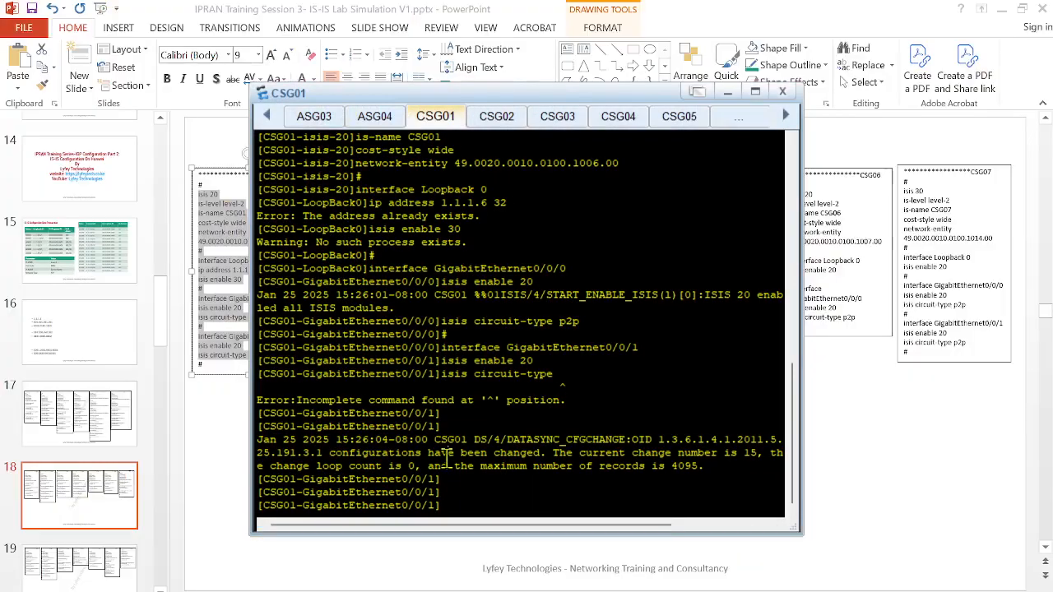
Quit CSG01's GigabitEthernet0/0/1 view and paste the complete IS-IS 20 script at the system-view prompt
{"action": "key", "text": "Return"}
{"action": "key", "text": "Return"}
{"action": "key", "text": "Return"}
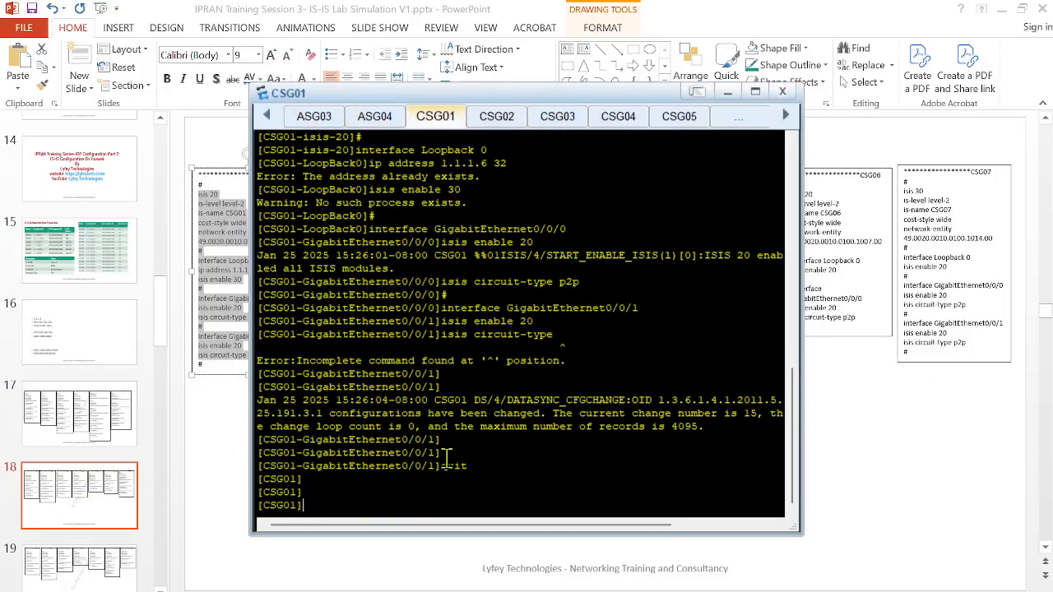
{"action": "right_click", "coordinate": [493, 479]}
{"action": "left_click", "coordinate": [503, 512]}
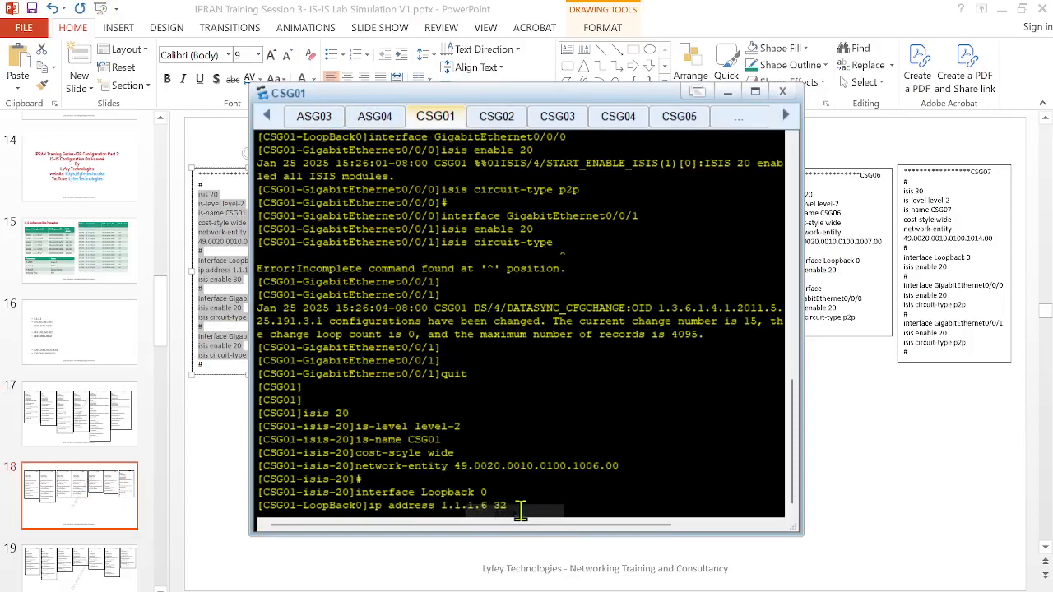
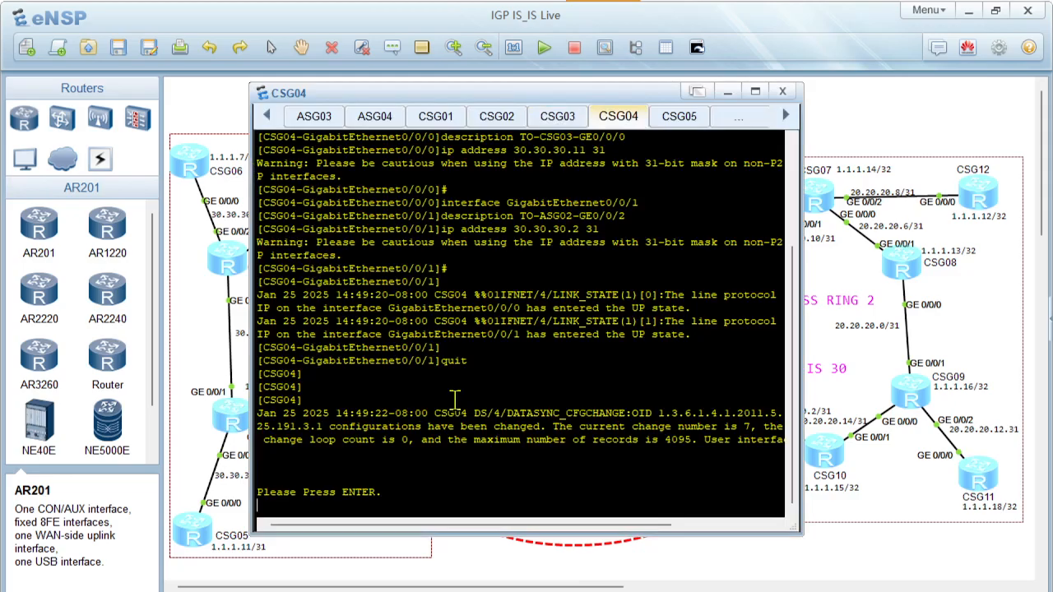
Enter CSG04's system view with sys and paste the copied IS-IS 20 script at the system-view prompt
{"action": "right_click", "coordinate": [421, 433]}
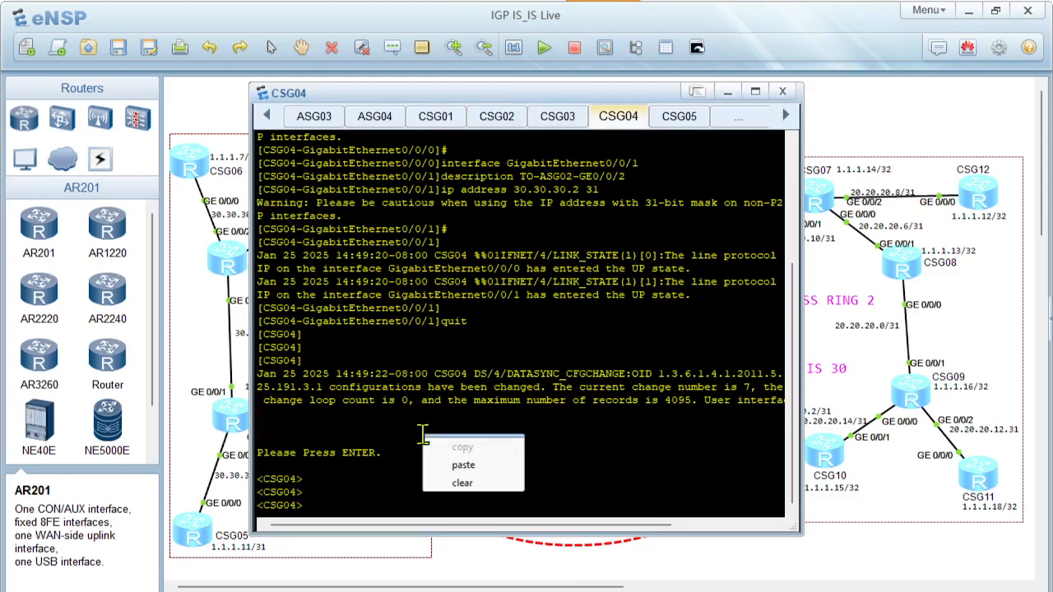
{"action": "left_click", "coordinate": [461, 465]}
{"action": "type", "text": "sy"}
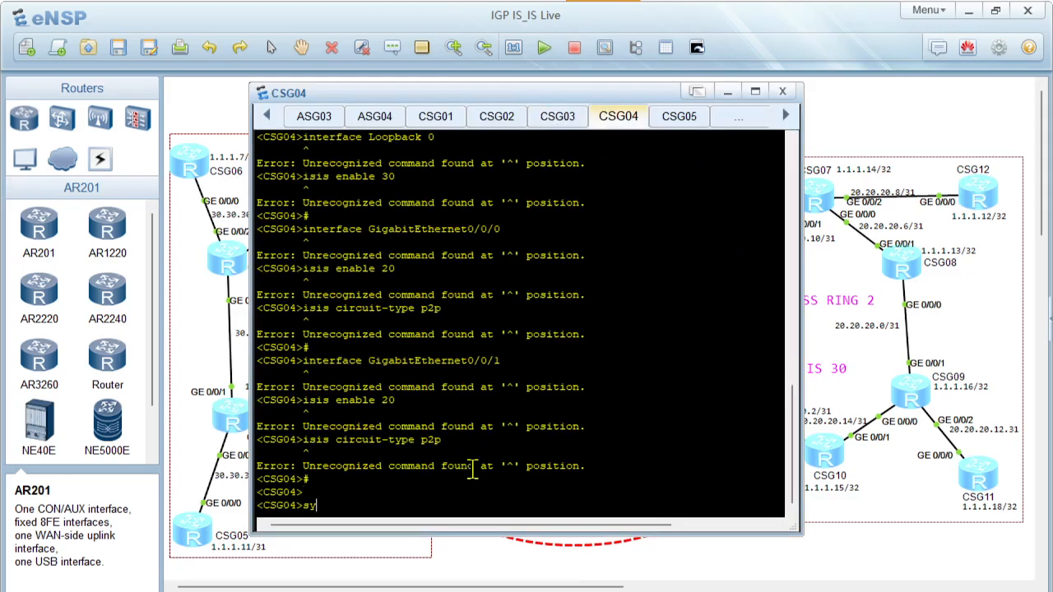
{"action": "type", "text": "s"}
{"action": "key", "text": "Return"}
{"action": "key", "text": "Return"}
{"action": "key", "text": "Return"}
{"action": "right_click", "coordinate": [474, 480]}
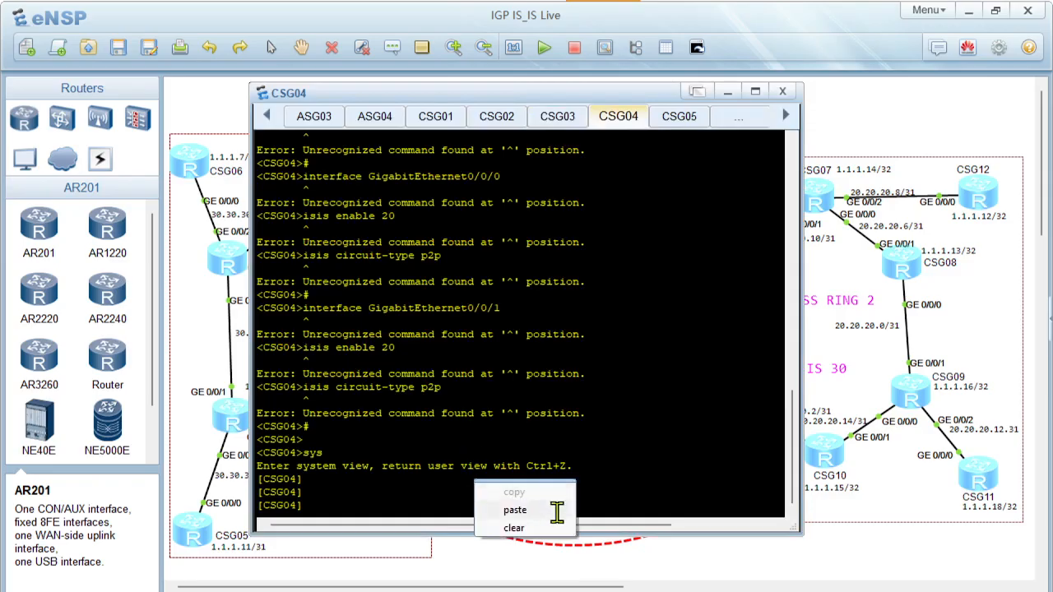
{"action": "left_click", "coordinate": [556, 511]}
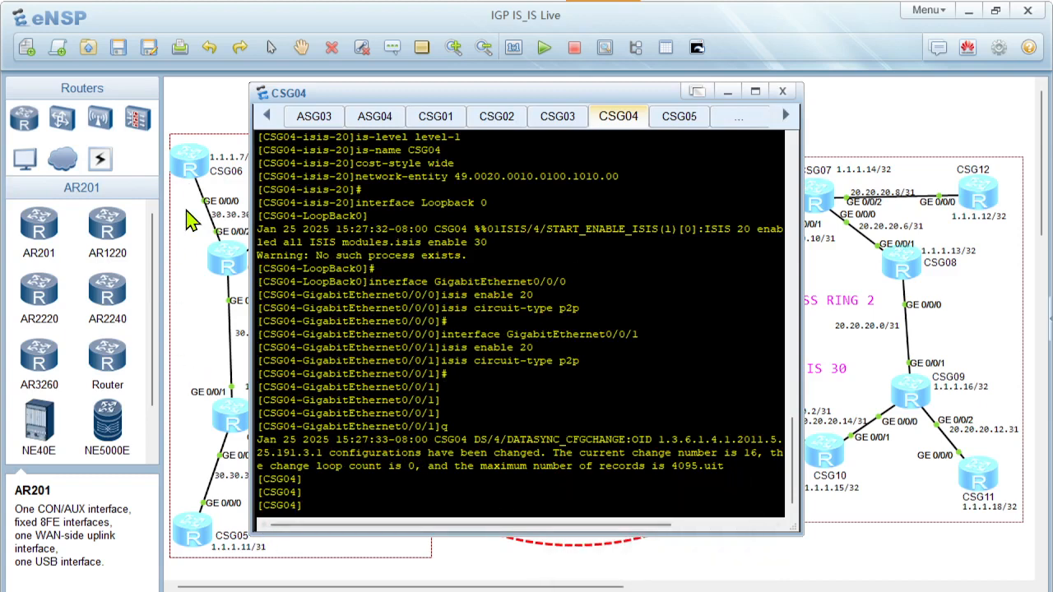
Copy the CSG05 script from slide 18 in PowerPoint, from its first # line to the last, and open CSG05's console in eNSP
{"action": "left_click", "coordinate": [192, 177]}
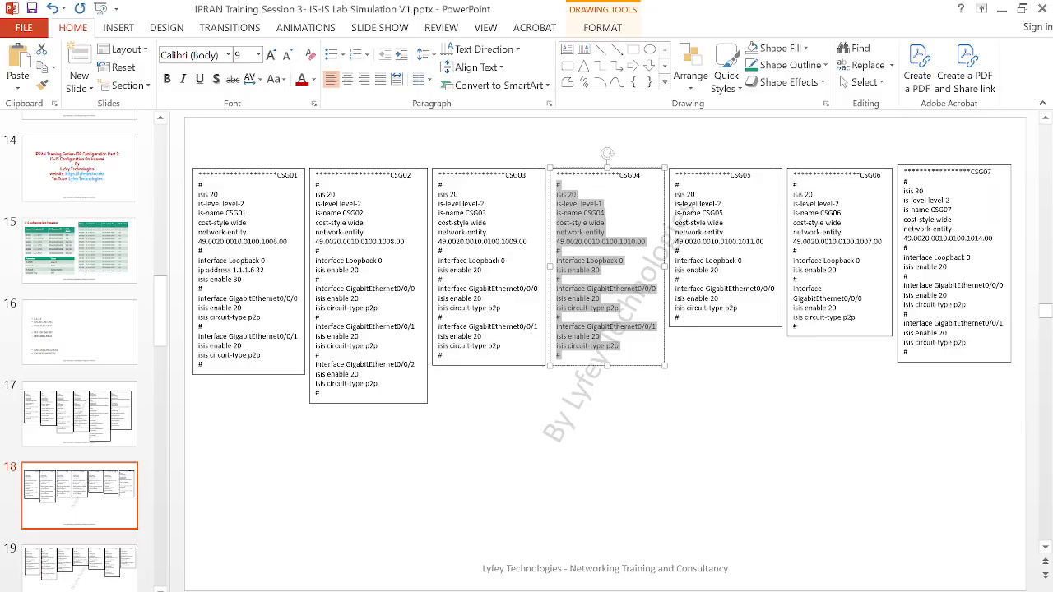
{"action": "key", "text": "Page_Up"}
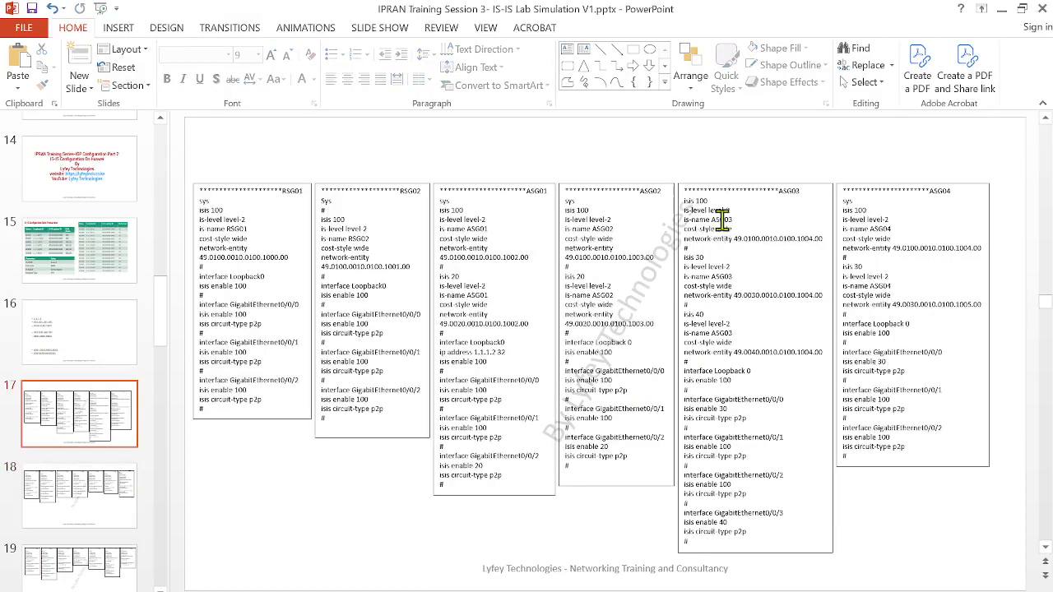
{"action": "key", "text": "Page_Up"}
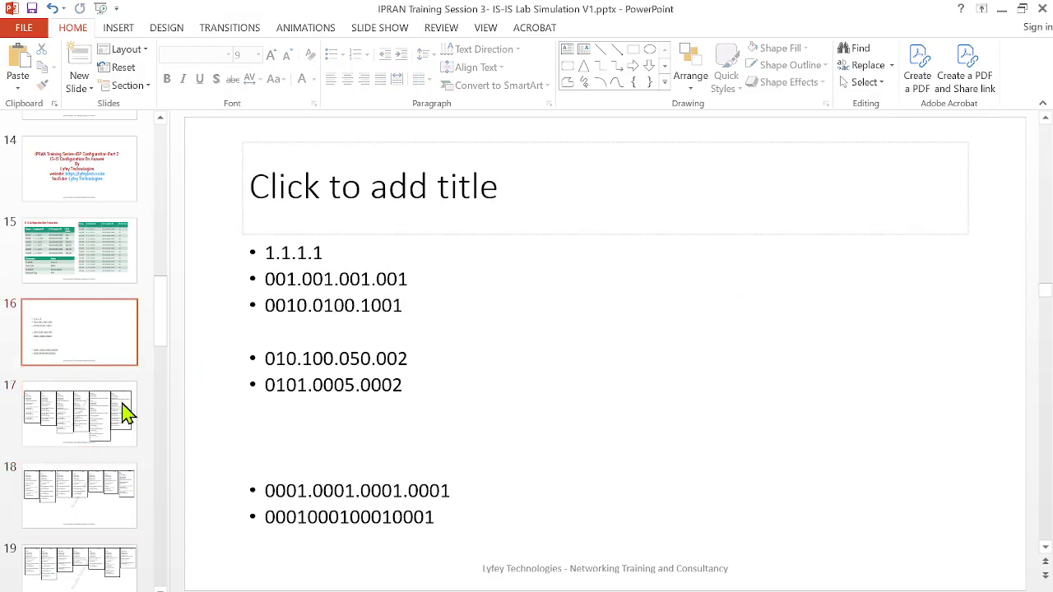
{"action": "left_click", "coordinate": [105, 421]}
{"action": "left_click", "coordinate": [105, 493]}
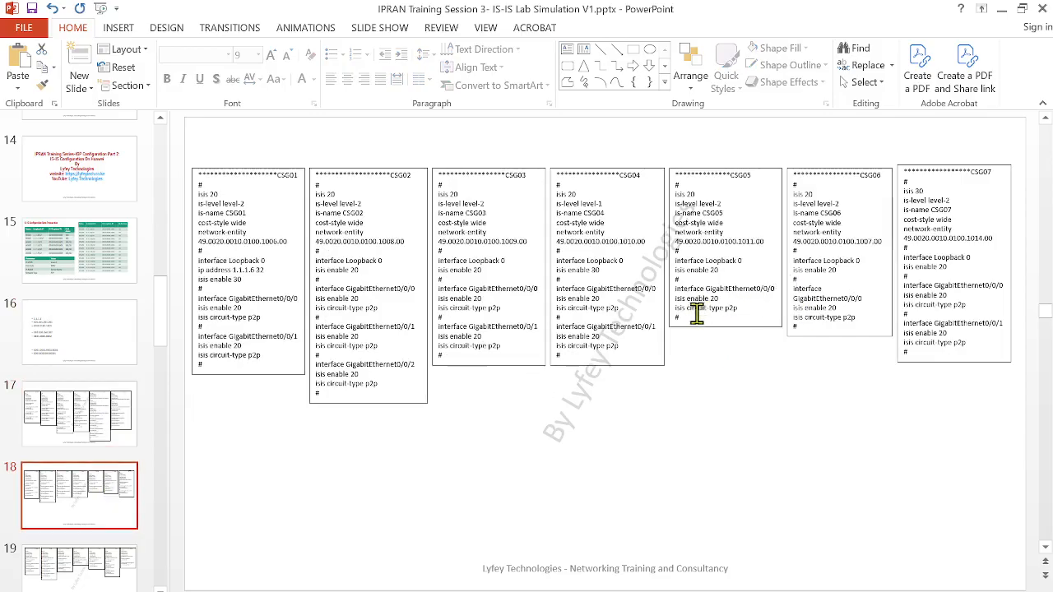
{"action": "left_click_drag", "start_coordinate": [679, 320], "coordinate": [656, 183]}
{"action": "key", "text": "ctrl+c"}
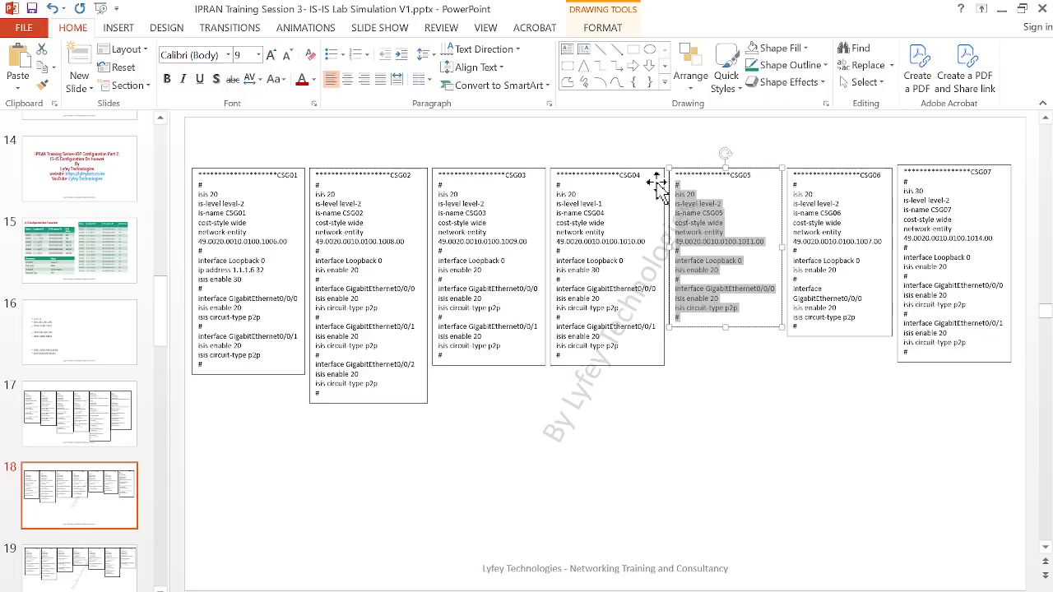
{"action": "left_click", "coordinate": [542, 576]}
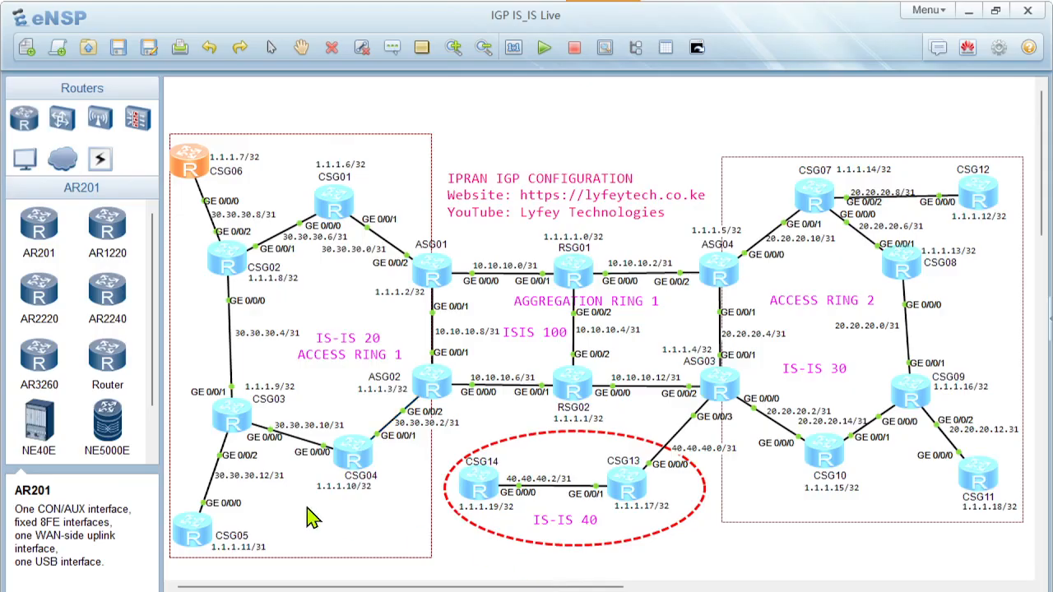
{"action": "double_click", "coordinate": [191, 533]}
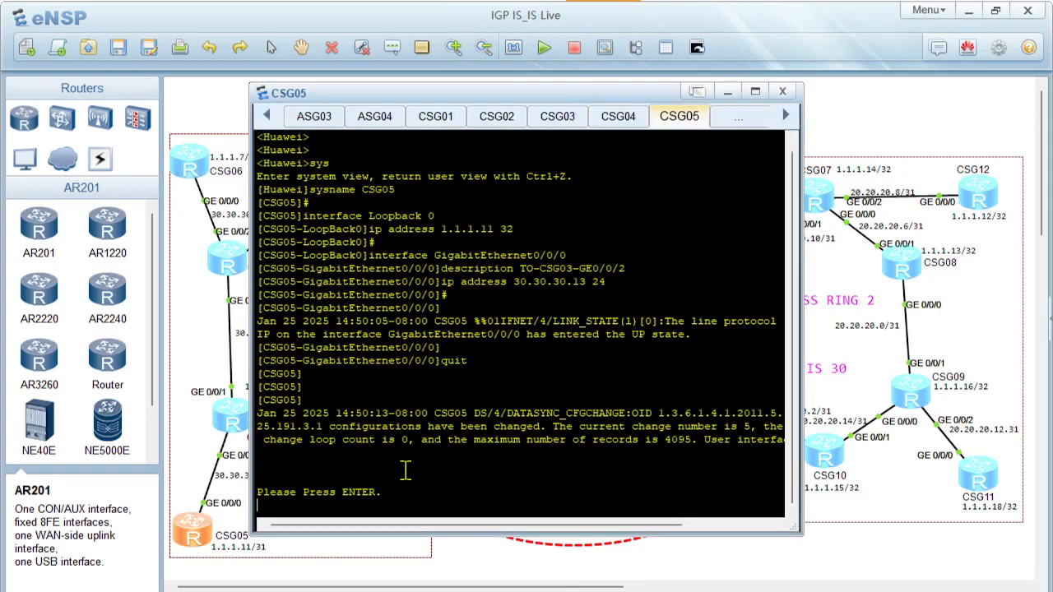
Enter CSG05's system view with sys and paste the copied IS-IS 20 script
{"action": "key", "text": "Return"}
{"action": "key", "text": "Return"}
{"action": "key", "text": "Return"}
{"action": "type", "text": "sys"}
{"action": "key", "text": "Return"}
{"action": "key", "text": "Return"}
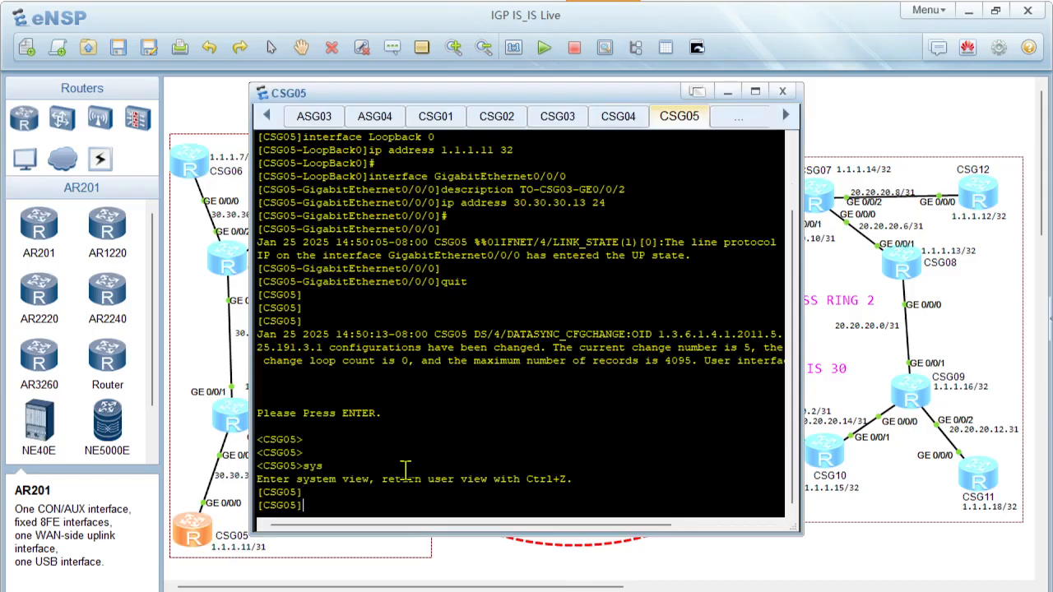
{"action": "right_click", "coordinate": [404, 470]}
{"action": "left_click", "coordinate": [446, 501]}
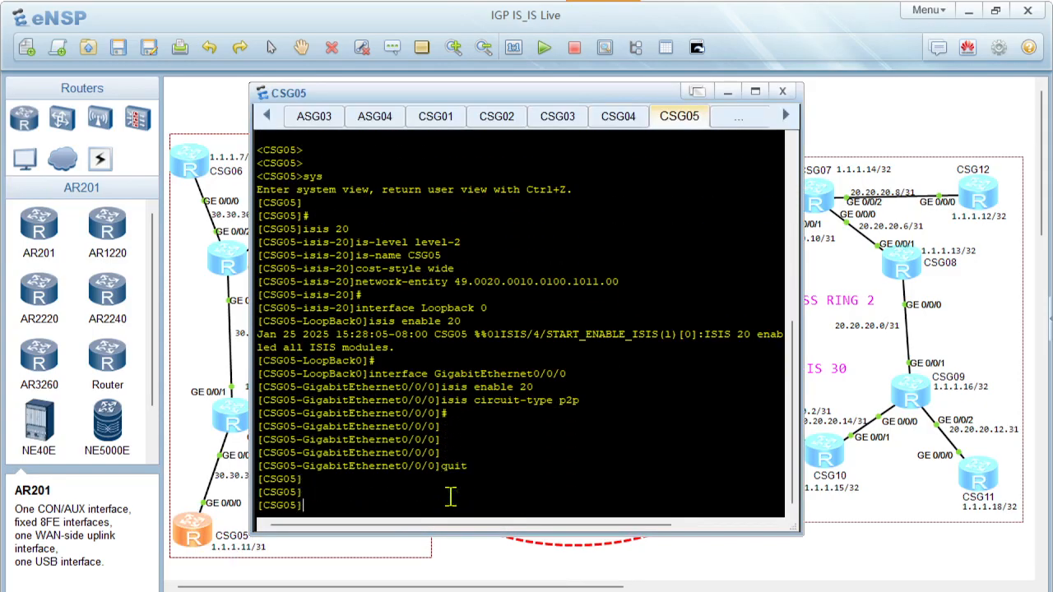
Copy the full CSG06 script below its heading on slide 18 in PowerPoint, and open CSG06's console in eNSP
{"action": "left_click", "coordinate": [652, 569]}
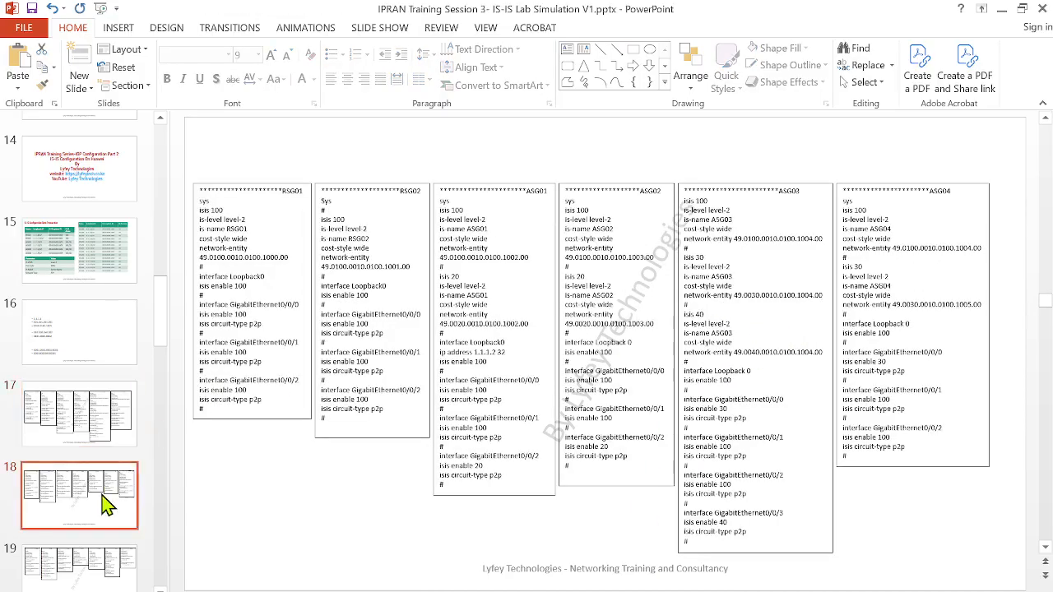
{"action": "left_click", "coordinate": [104, 498]}
{"action": "mouse_move", "coordinate": [796, 327]}
{"action": "left_mouse_down"}
{"action": "mouse_move", "coordinate": [782, 301]}
{"action": "mouse_move", "coordinate": [784, 182]}
{"action": "left_mouse_up"}
{"action": "key", "text": "ctrl+c"}
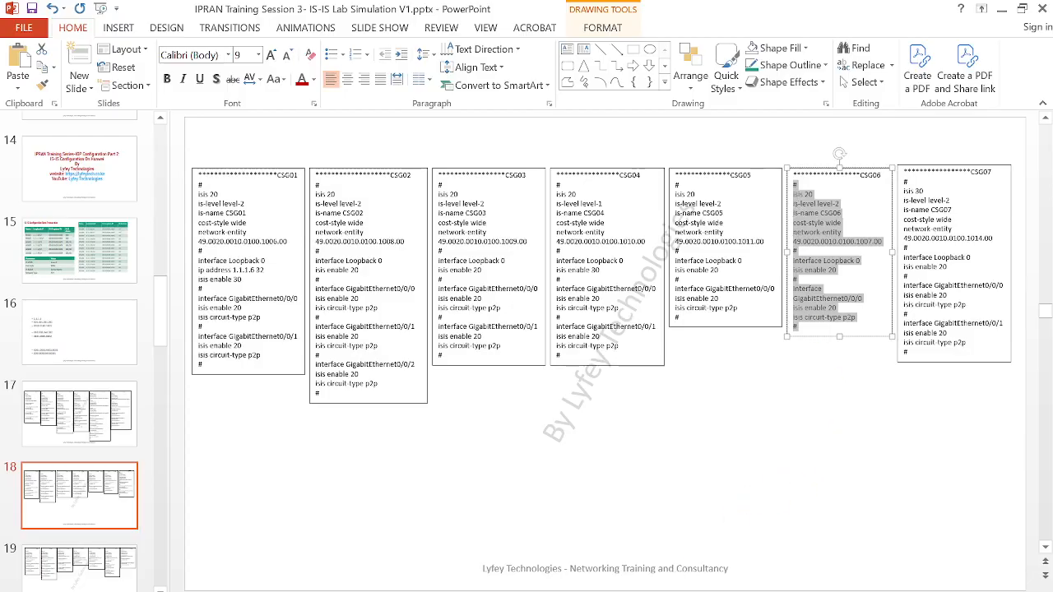
{"action": "left_click", "coordinate": [563, 561]}
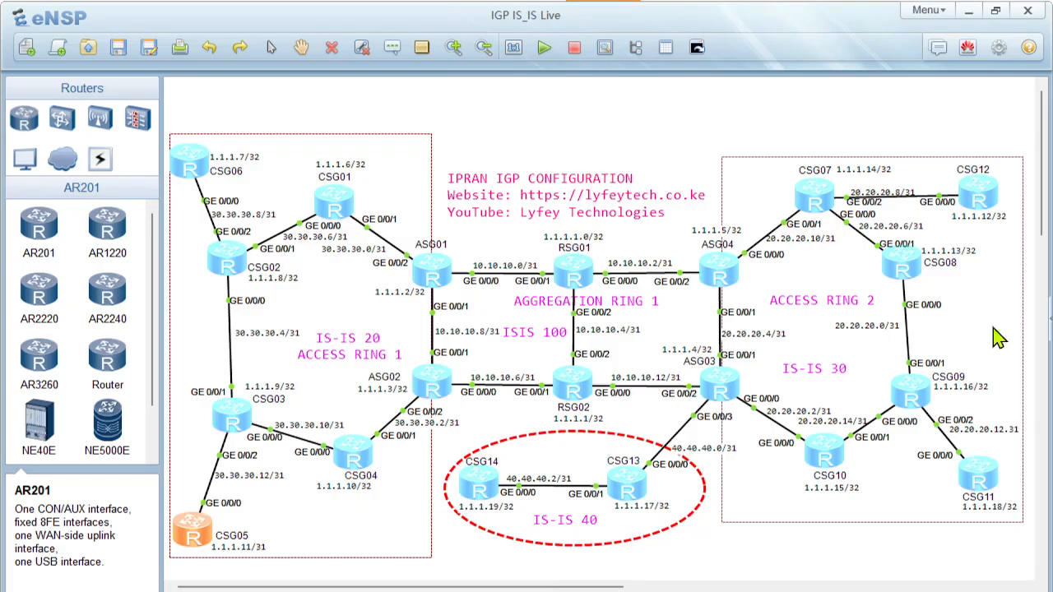
{"action": "double_click", "coordinate": [190, 162]}
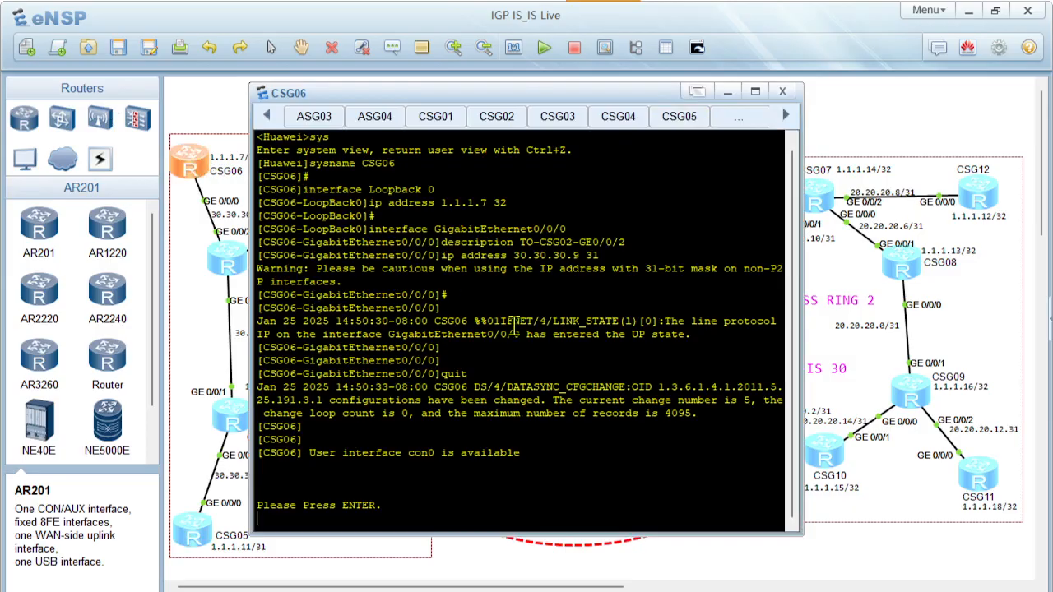
Enter CSG06's system view with sys and paste the copied IS-IS 20 script
{"action": "key", "text": "Return"}
{"action": "key", "text": "Return"}
{"action": "key", "text": "Return"}
{"action": "type", "text": "sys"}
{"action": "key", "text": "Return"}
{"action": "key", "text": "Return"}
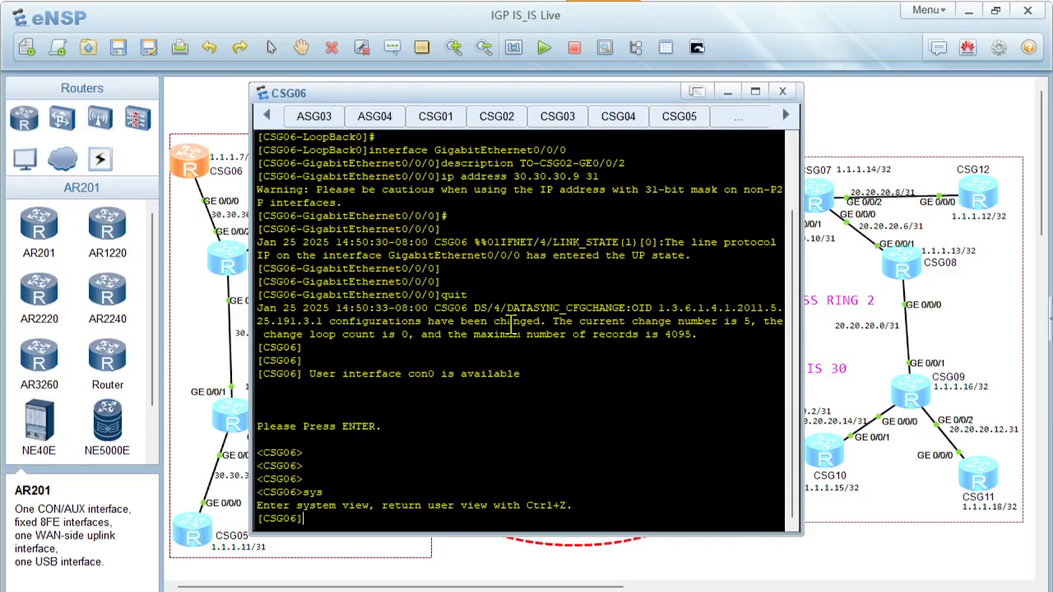
{"action": "right_click", "coordinate": [506, 381]}
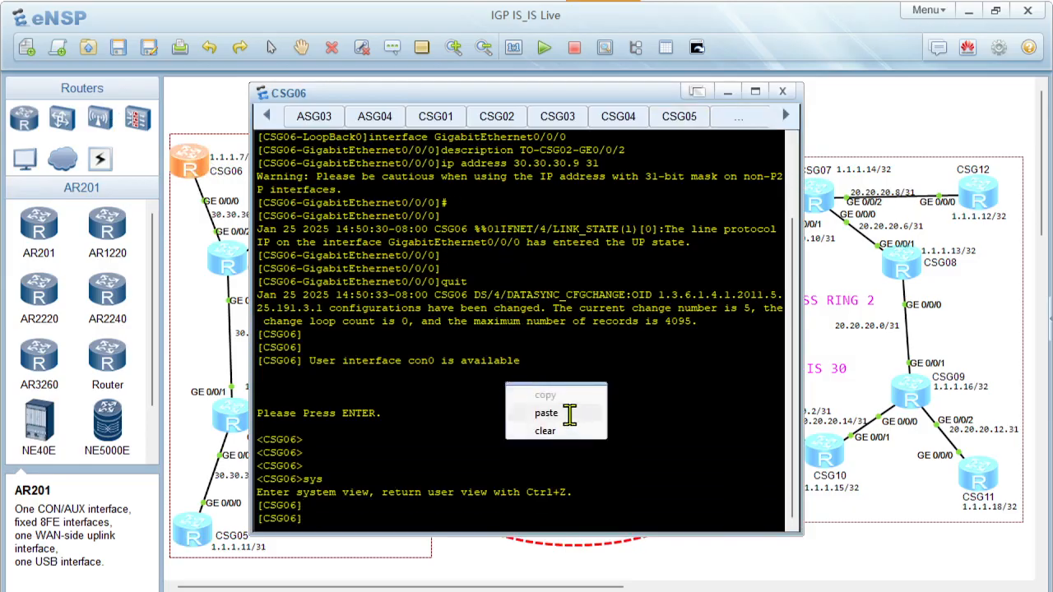
{"action": "left_click", "coordinate": [567, 414]}
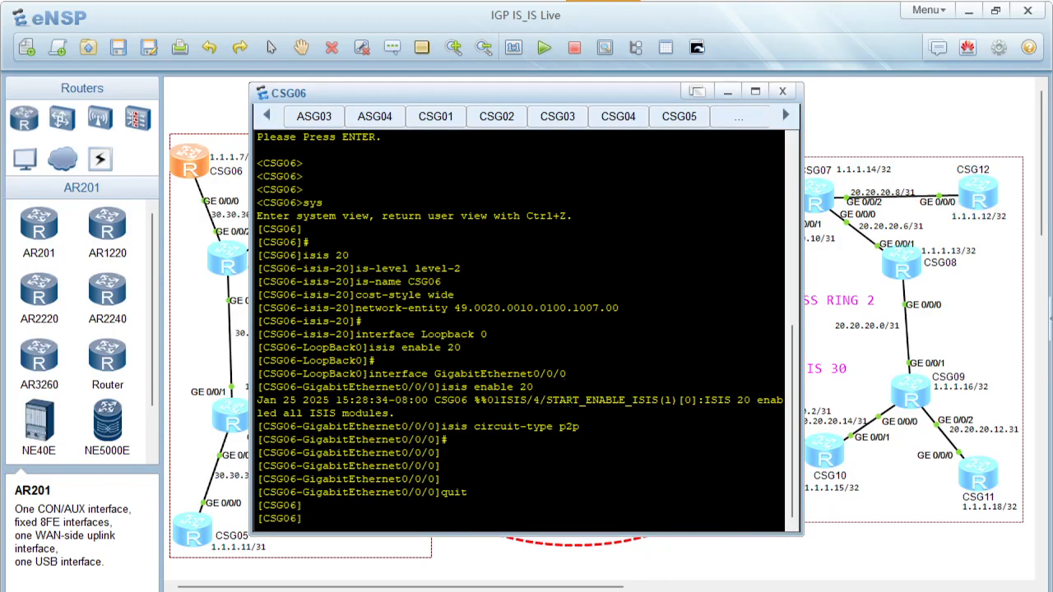
Copy the CSG07 script, from the # above isis 30 to the final #, in PowerPoint and open CSG07's console in eNSP
{"action": "left_click", "coordinate": [654, 534]}
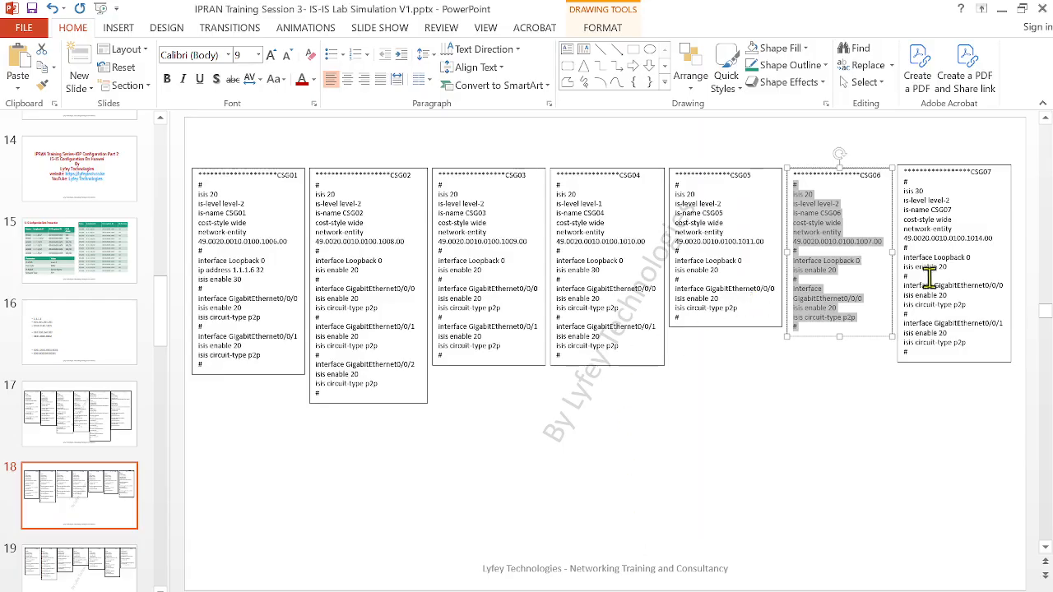
{"action": "left_click", "coordinate": [927, 280]}
{"action": "left_click_drag", "start_coordinate": [905, 356], "coordinate": [883, 183]}
{"action": "key", "text": "ctrl+c"}
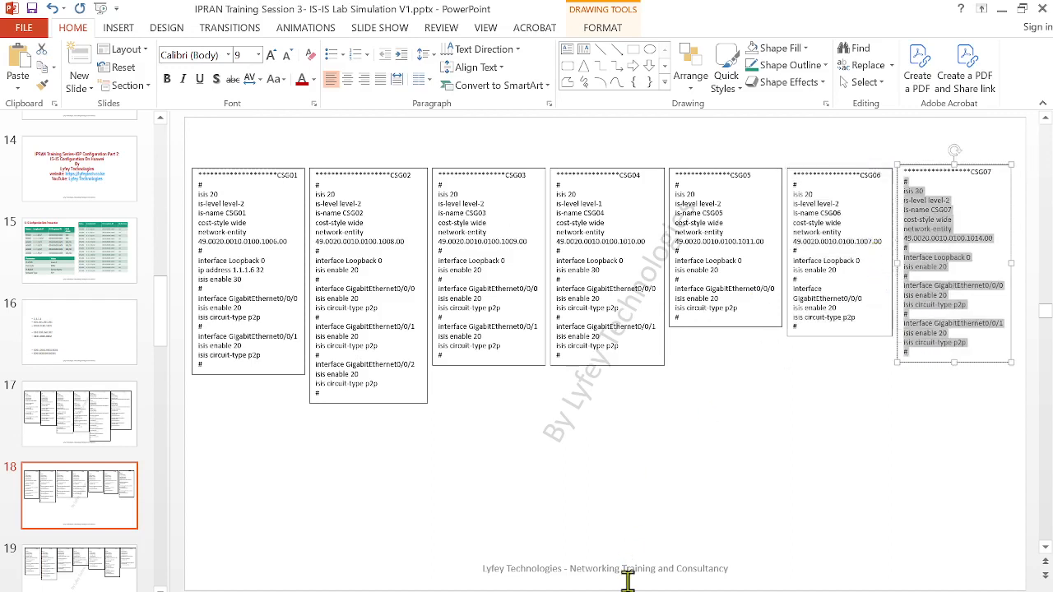
{"action": "mouse_move", "coordinate": [619, 591]}
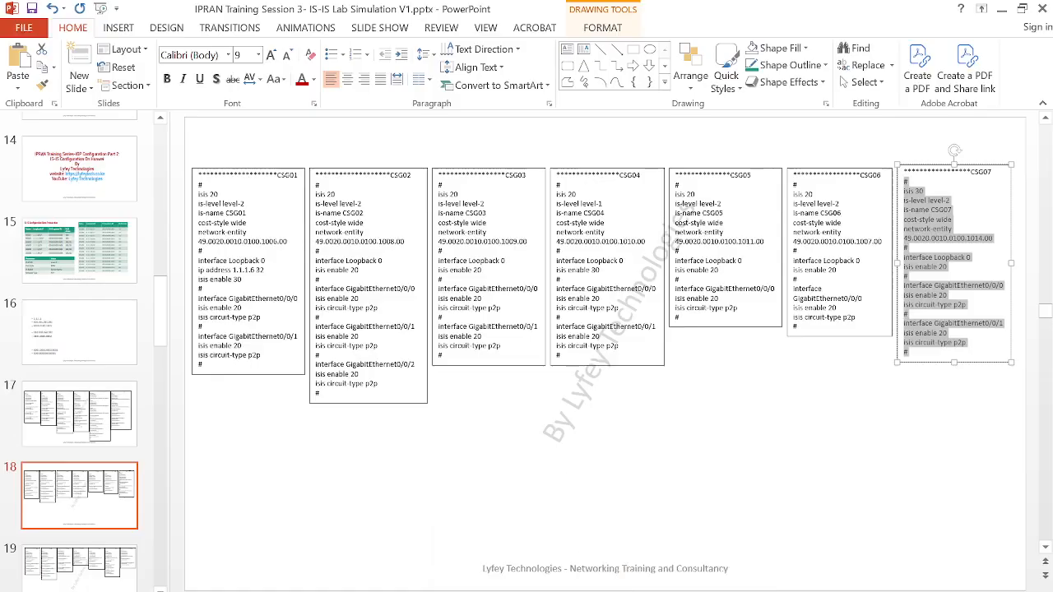
{"action": "mouse_move", "coordinate": [655, 591]}
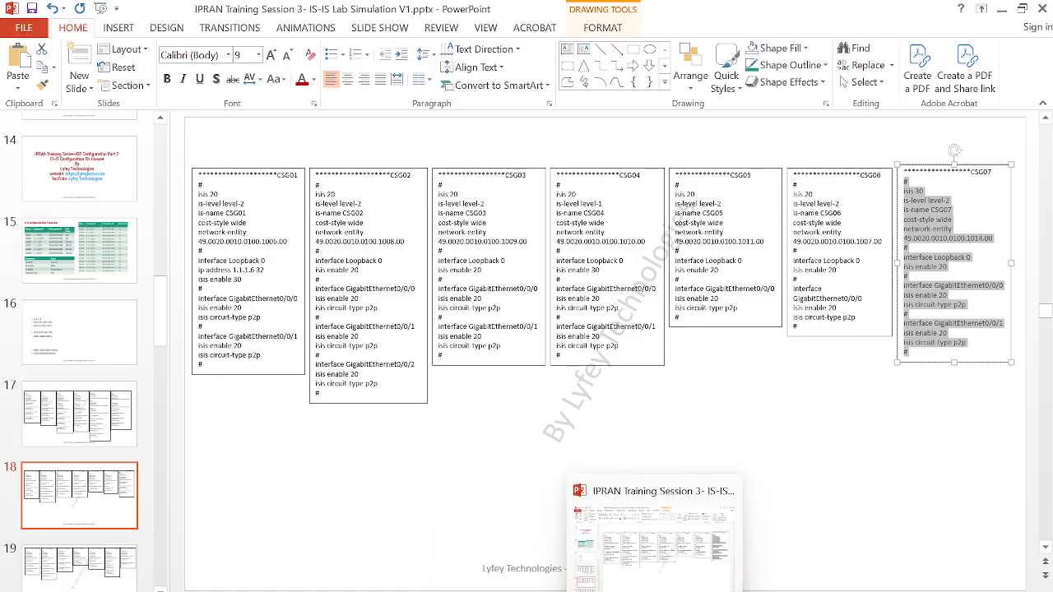
{"action": "left_click", "coordinate": [568, 571]}
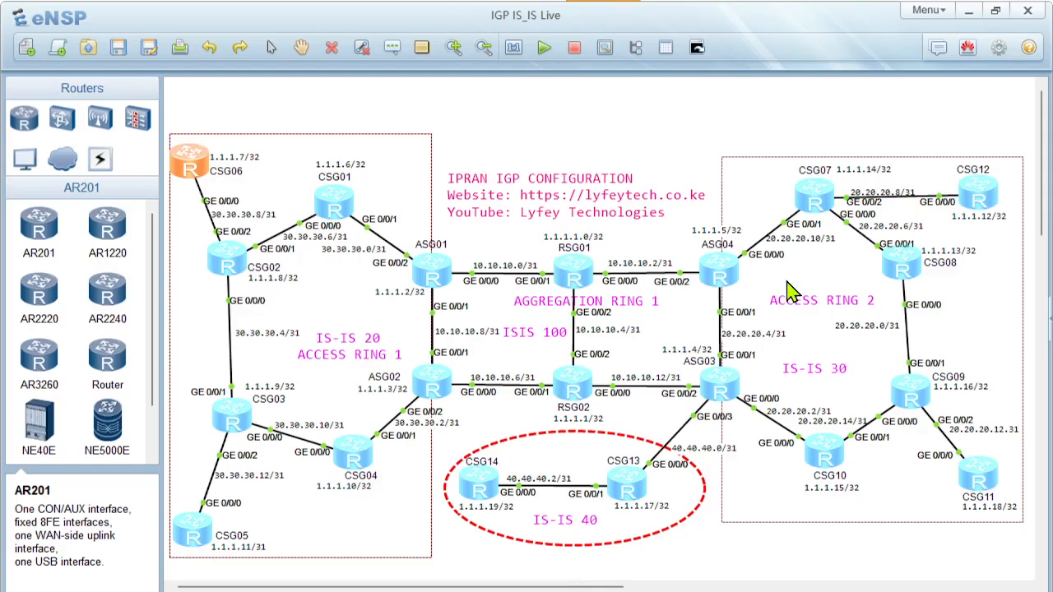
{"action": "double_click", "coordinate": [812, 198]}
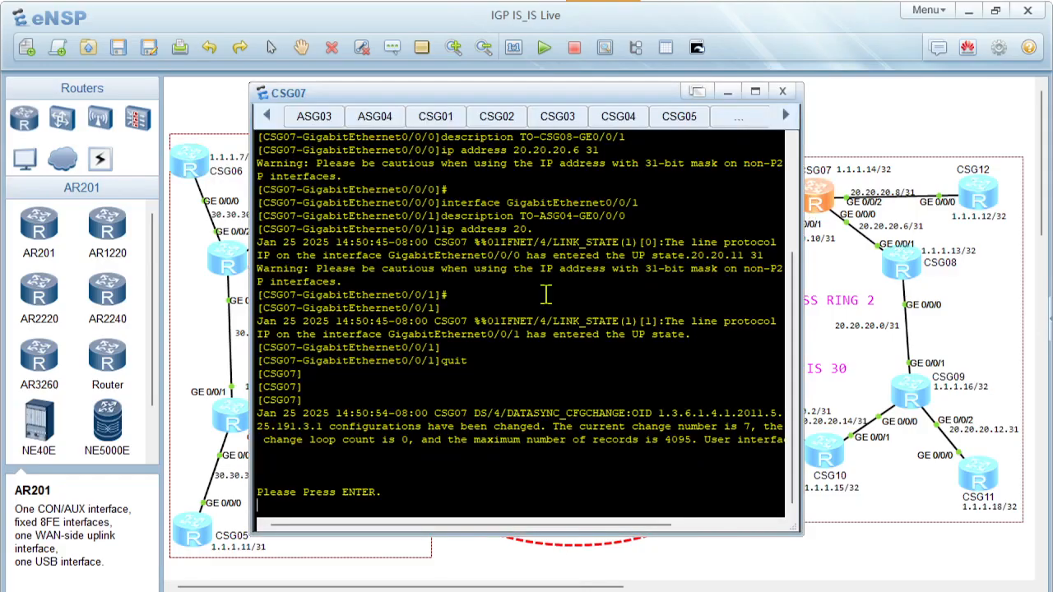
Enter CSG07's system view with sys and paste the copied IS-IS 30 script
{"action": "key", "text": "Return"}
{"action": "key", "text": "Return"}
{"action": "key", "text": "Return"}
{"action": "type", "text": "sys"}
{"action": "key", "text": "Return"}
{"action": "key", "text": "Return"}
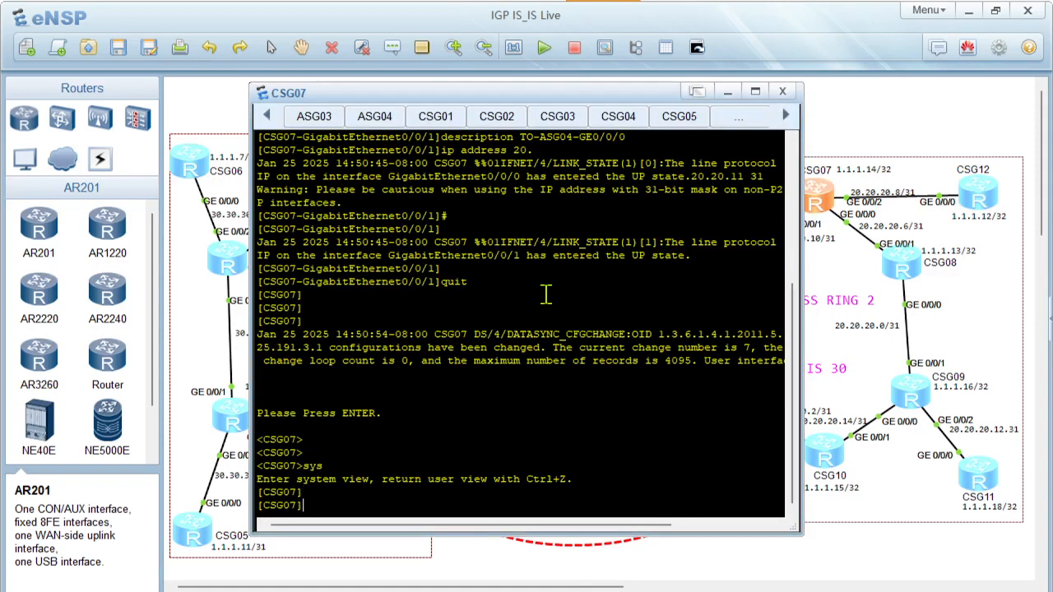
{"action": "right_click", "coordinate": [485, 418]}
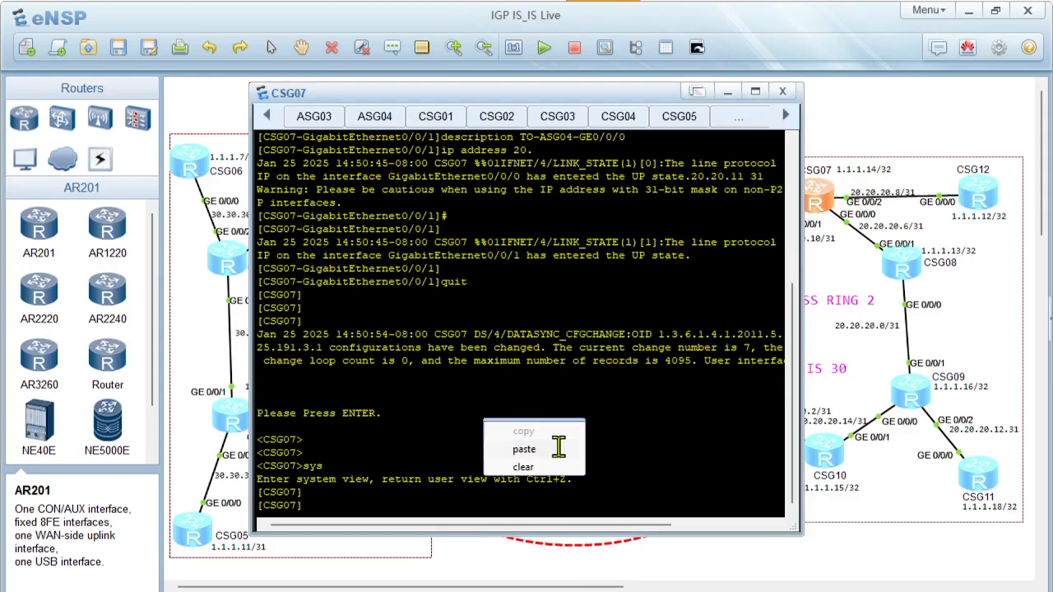
{"action": "left_click", "coordinate": [524, 449]}
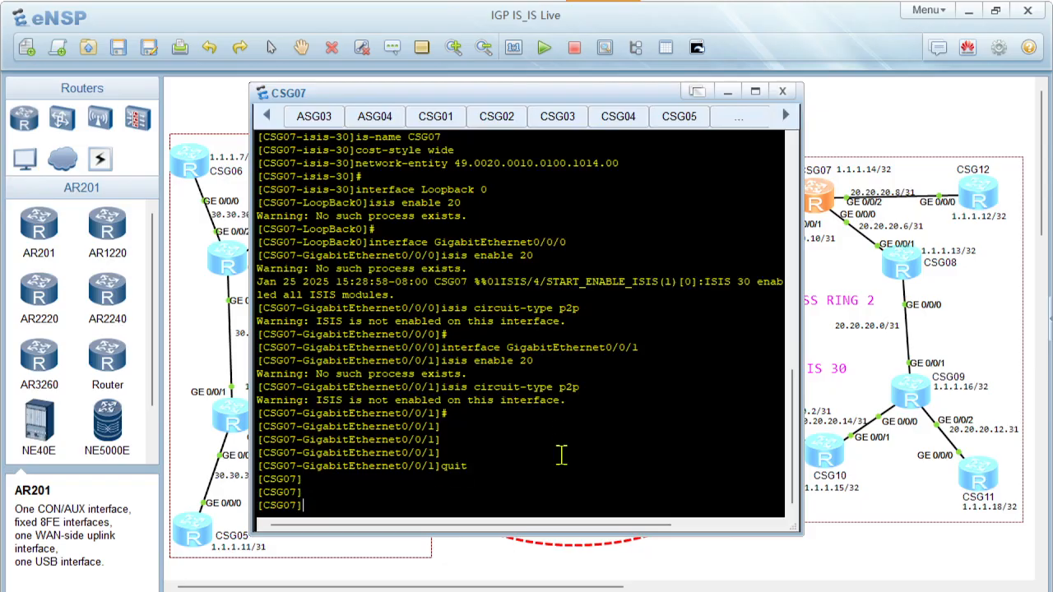
Copy the full CSG08 script below its heading on slide 19 in PowerPoint, and open CSG08's console in eNSP
{"action": "left_click", "coordinate": [656, 591]}
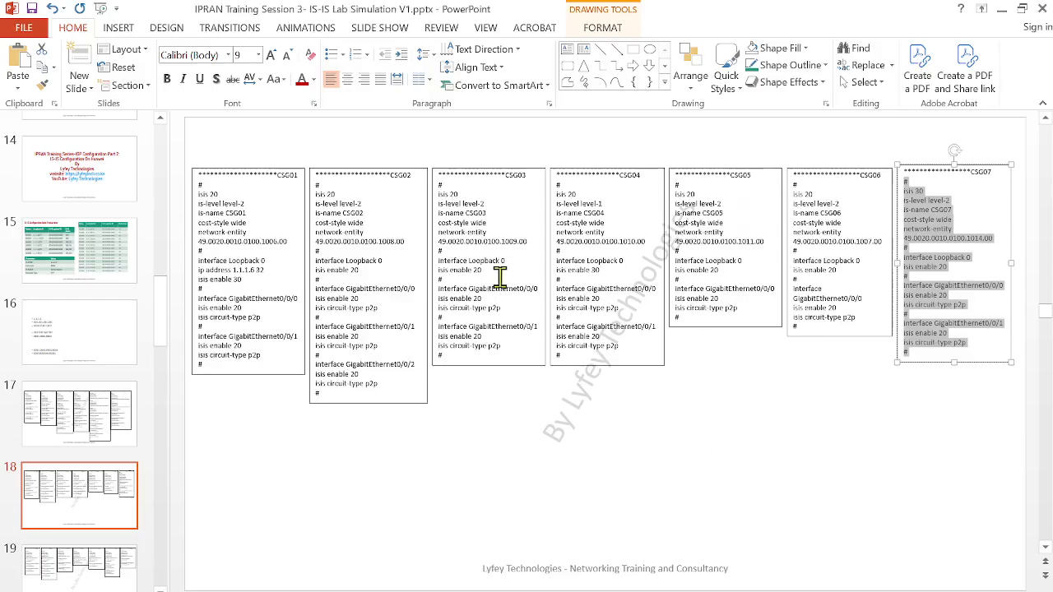
{"action": "left_click", "coordinate": [118, 573]}
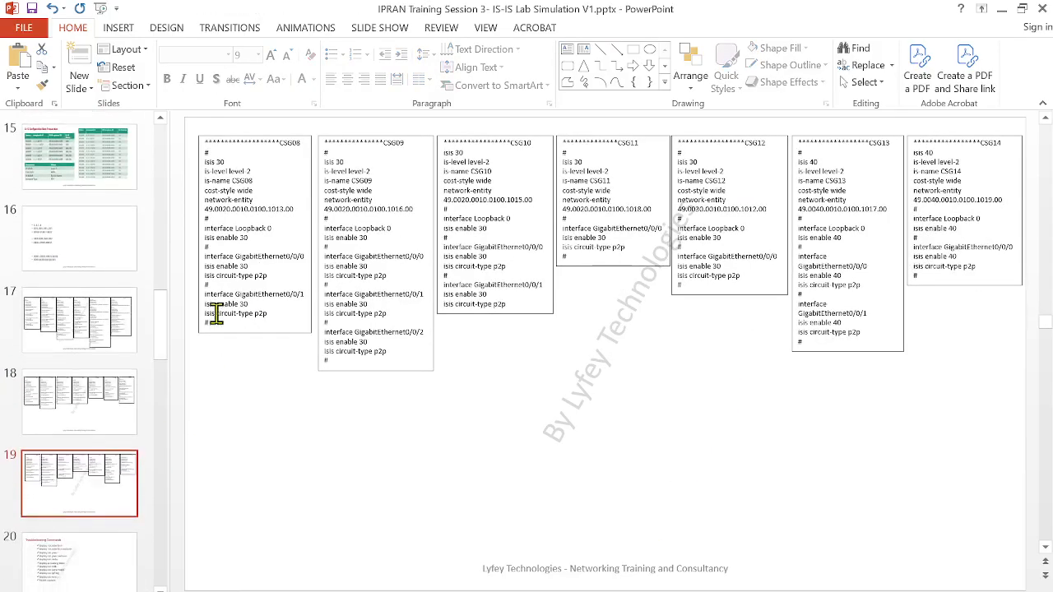
{"action": "mouse_move", "coordinate": [217, 319]}
{"action": "left_mouse_down"}
{"action": "mouse_move", "coordinate": [176, 225]}
{"action": "mouse_move", "coordinate": [182, 153]}
{"action": "left_mouse_up"}
{"action": "key", "text": "ctrl+c"}
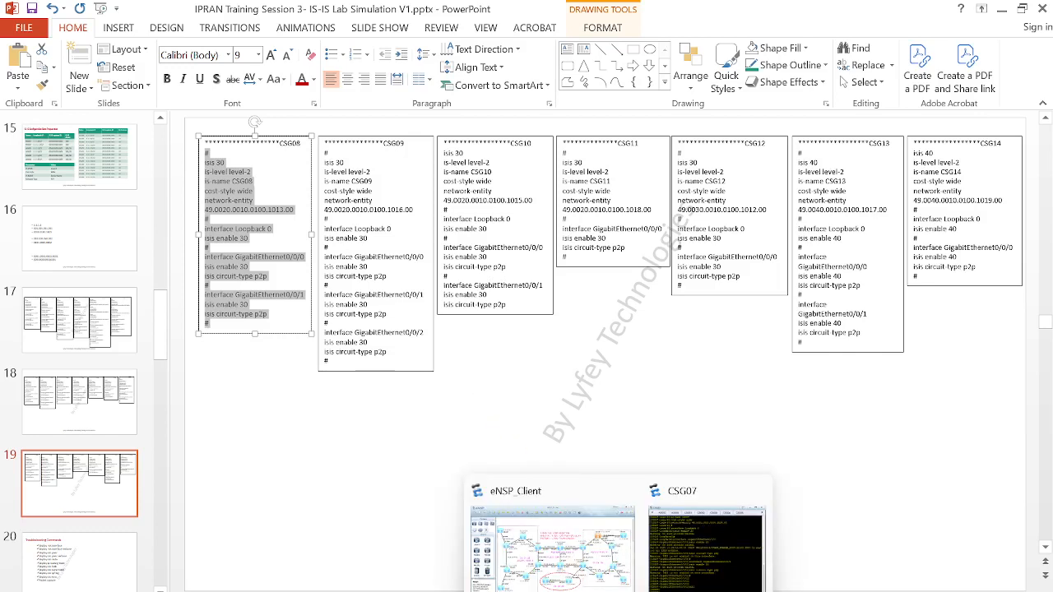
{"action": "left_click", "coordinate": [615, 520]}
{"action": "double_click", "coordinate": [901, 271]}
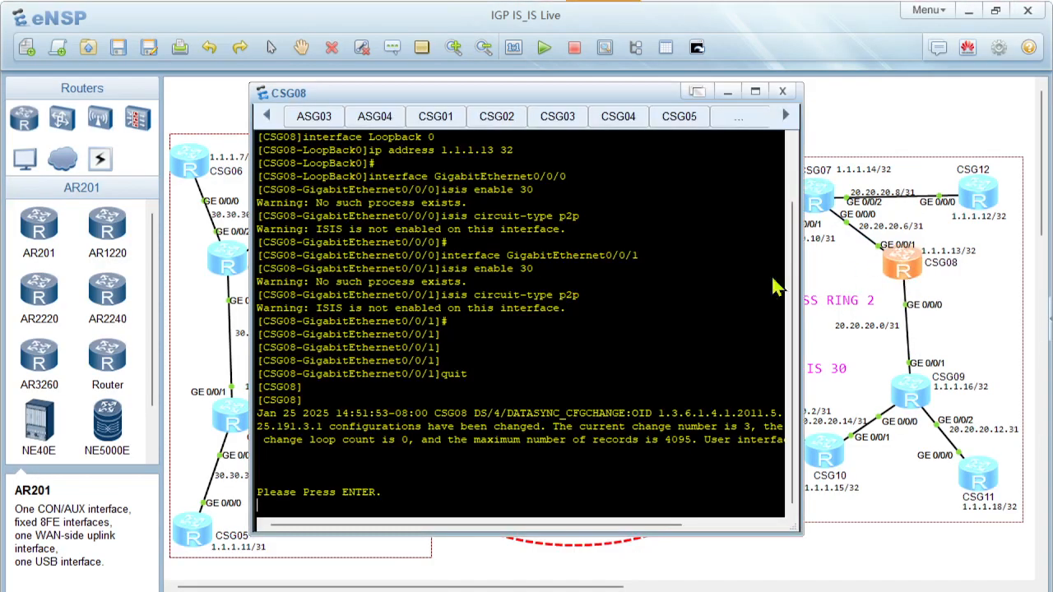
Enter CSG08's system view with sys, paste the copied IS-IS 30 script and leave the interface view with quit
{"action": "key", "text": "Return"}
{"action": "key", "text": "Return"}
{"action": "key", "text": "Return"}
{"action": "key", "text": "Return"}
{"action": "type", "text": "sy"}
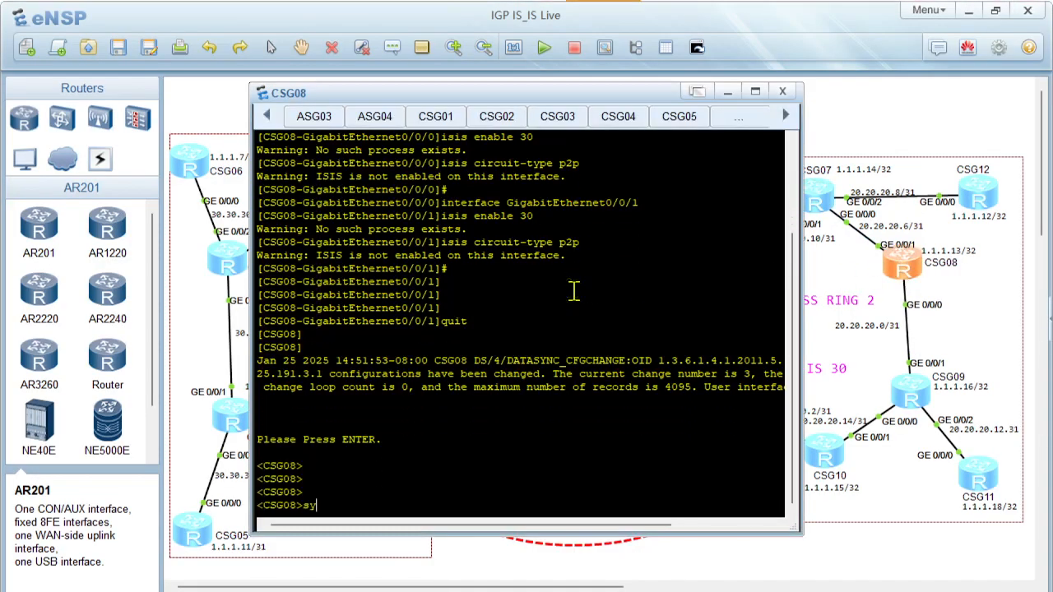
{"action": "type", "text": "s"}
{"action": "key", "text": "Return"}
{"action": "key", "text": "Return"}
{"action": "right_click", "coordinate": [492, 405]}
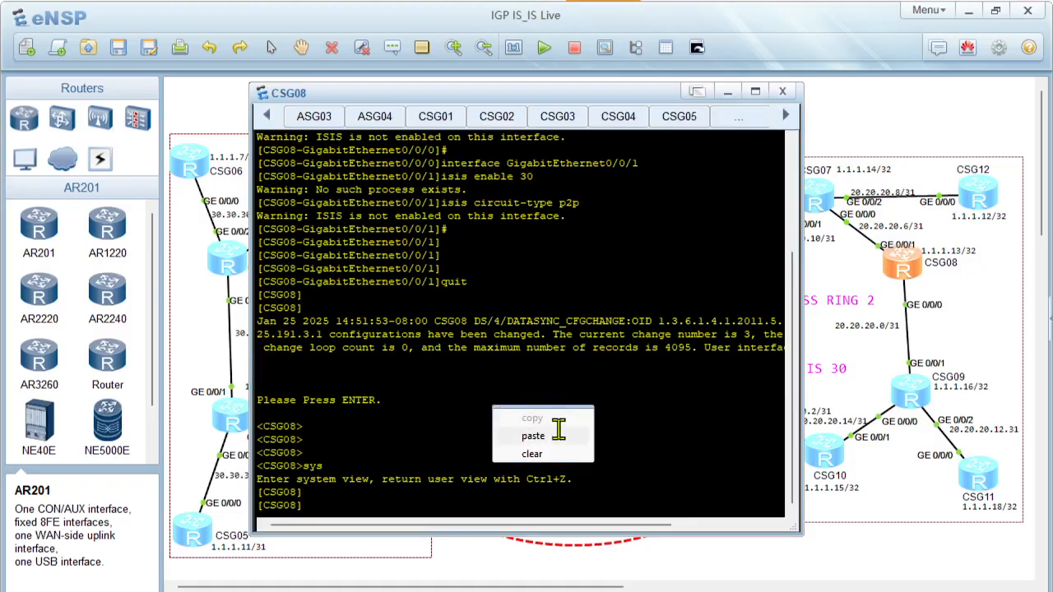
{"action": "left_click", "coordinate": [533, 436]}
{"action": "type", "text": "qu"}
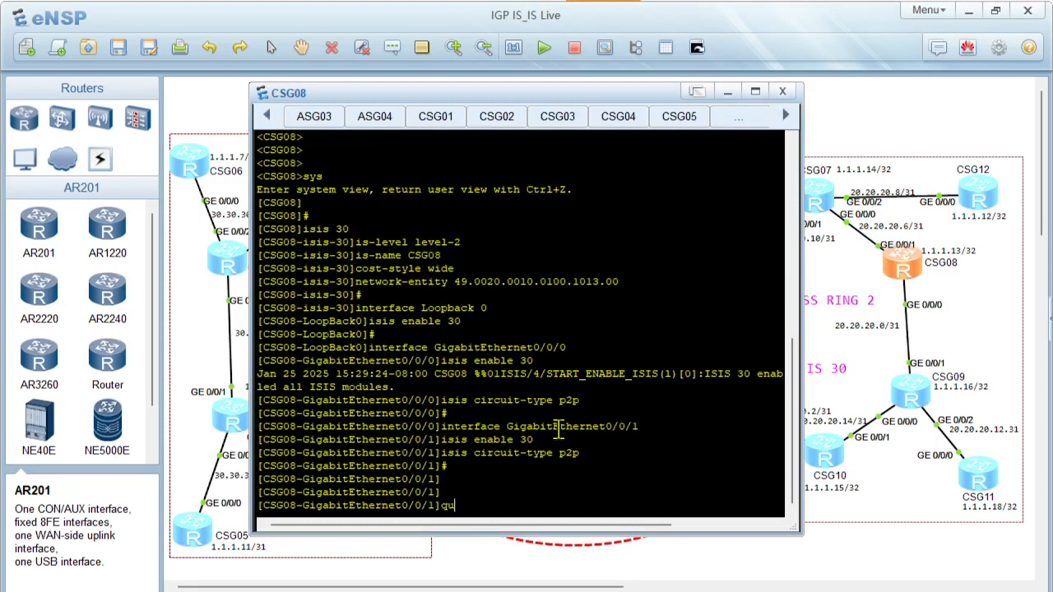
{"action": "type", "text": "it"}
{"action": "key", "text": "Return"}
{"action": "key", "text": "Return"}
Switch to PowerPoint and select the CSG09 script on slide 19, from the # below its heading to the final #
{"action": "left_click", "coordinate": [654, 589]}
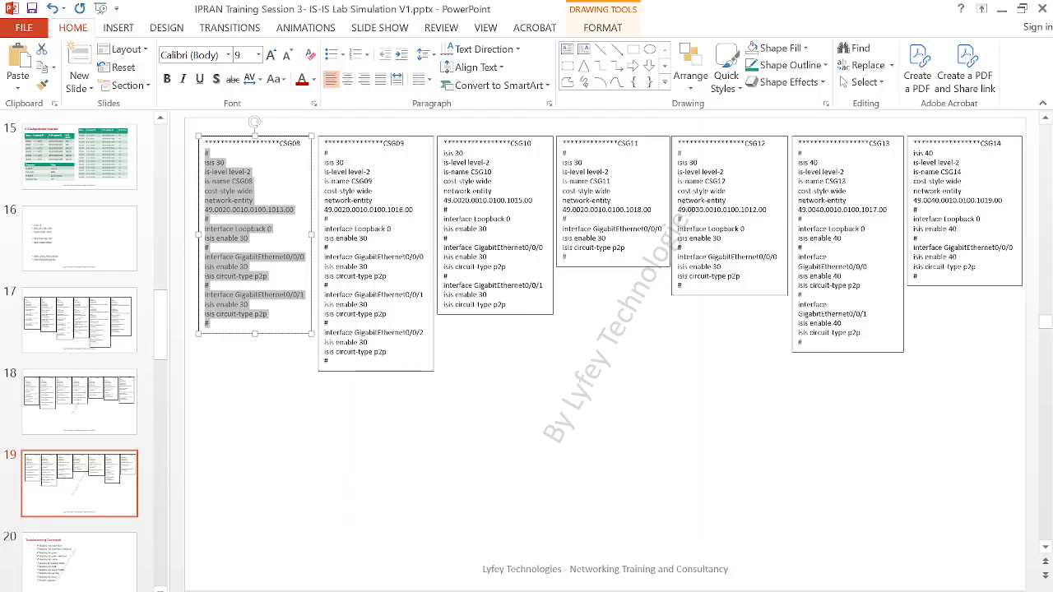
{"action": "left_click", "coordinate": [356, 313]}
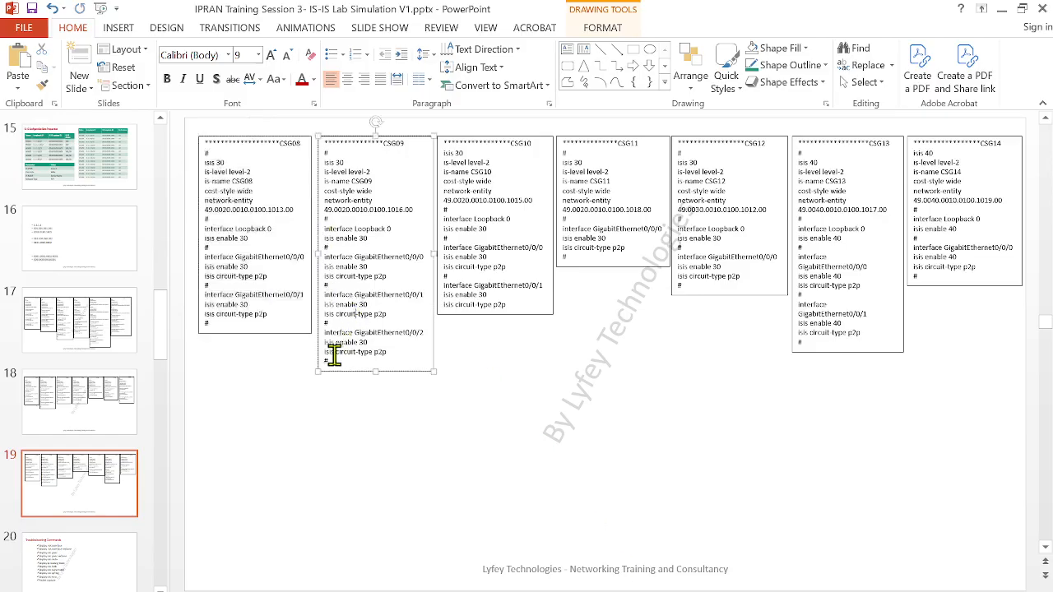
{"action": "left_click_drag", "start_coordinate": [334, 360], "coordinate": [294, 153]}
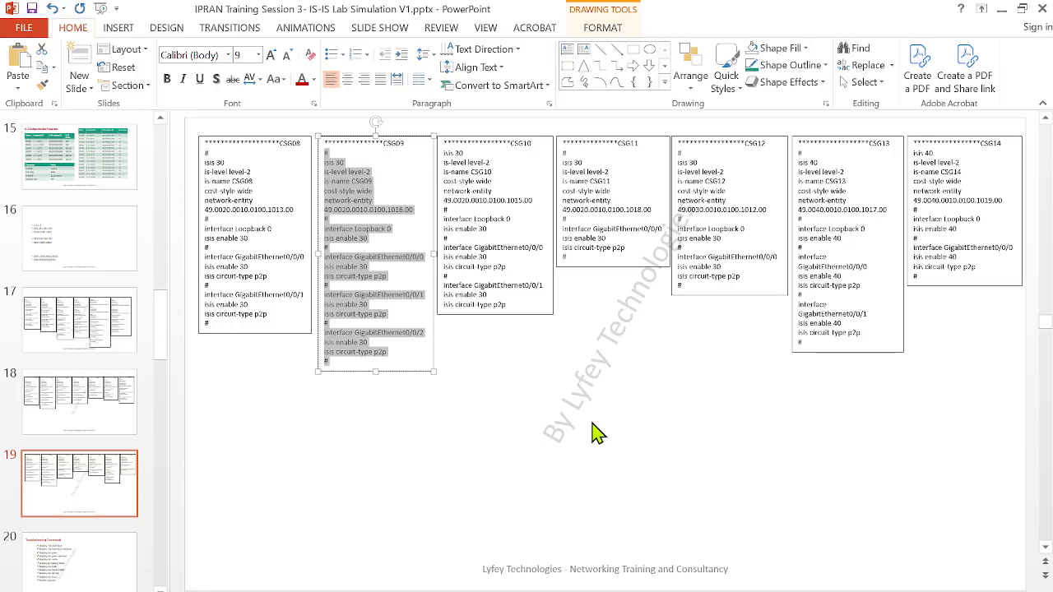
{"action": "scroll", "coordinate": [596, 433], "scroll_direction": "up", "scroll_amount": 1}
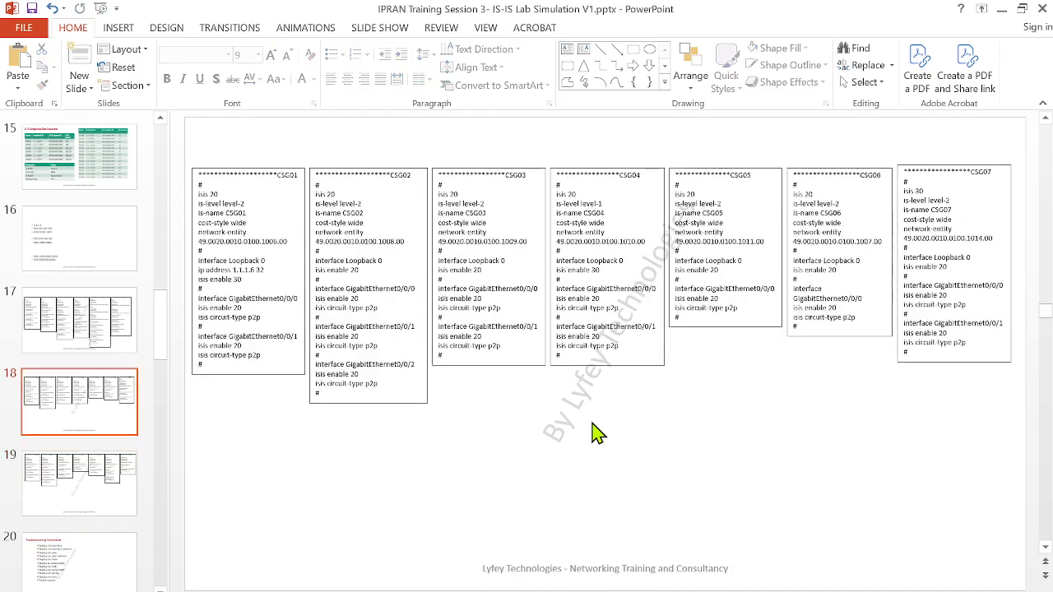
{"action": "left_click_drag", "start_coordinate": [329, 394], "coordinate": [305, 182]}
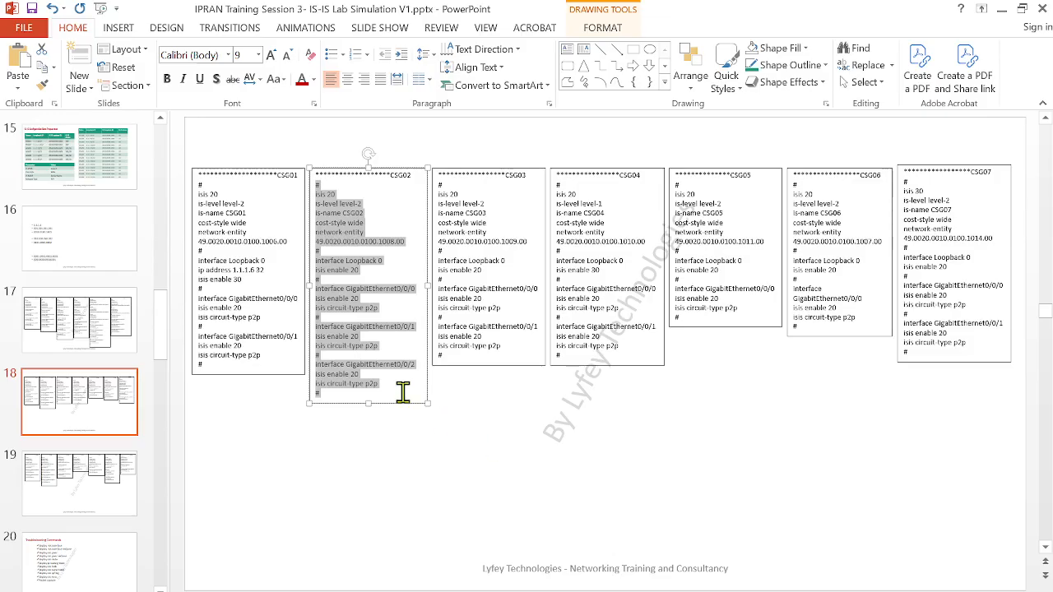
{"action": "left_click", "coordinate": [106, 467]}
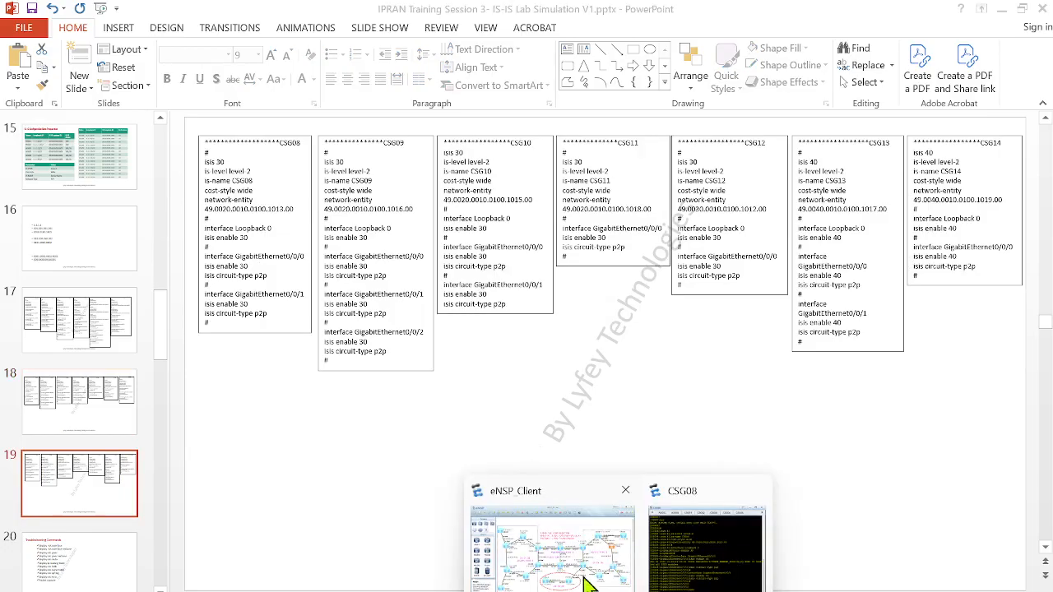
{"action": "left_click", "coordinate": [588, 580]}
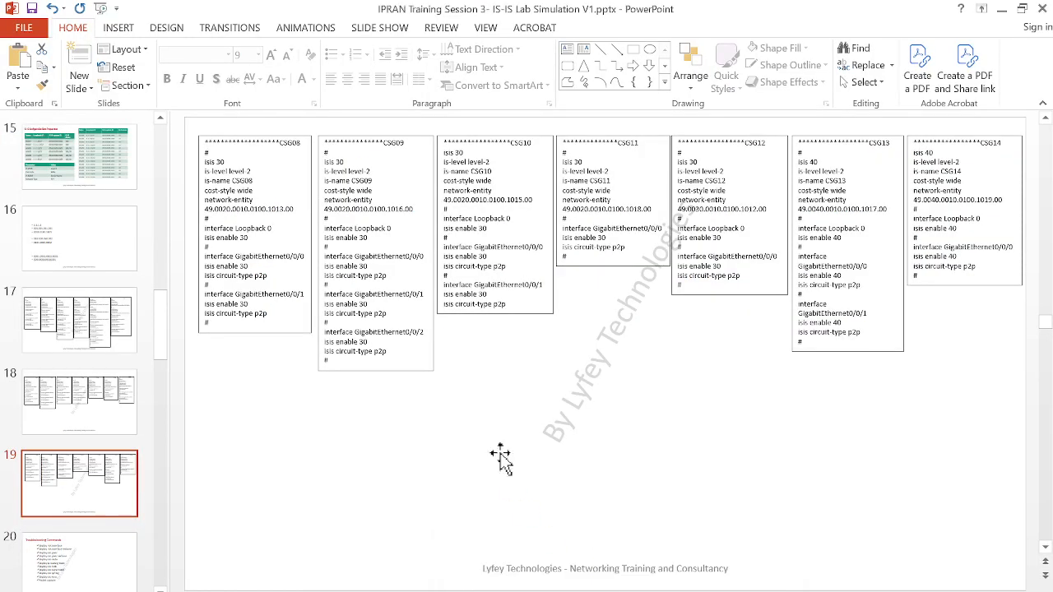
Copy the full CSG09 script below its heading on slide 19, and open CSG09's console in eNSP
{"action": "mouse_move", "coordinate": [349, 362]}
{"action": "left_mouse_down"}
{"action": "mouse_move", "coordinate": [303, 278]}
{"action": "mouse_move", "coordinate": [310, 160]}
{"action": "mouse_move", "coordinate": [325, 153]}
{"action": "left_mouse_up"}
{"action": "key", "text": "ctrl+c"}
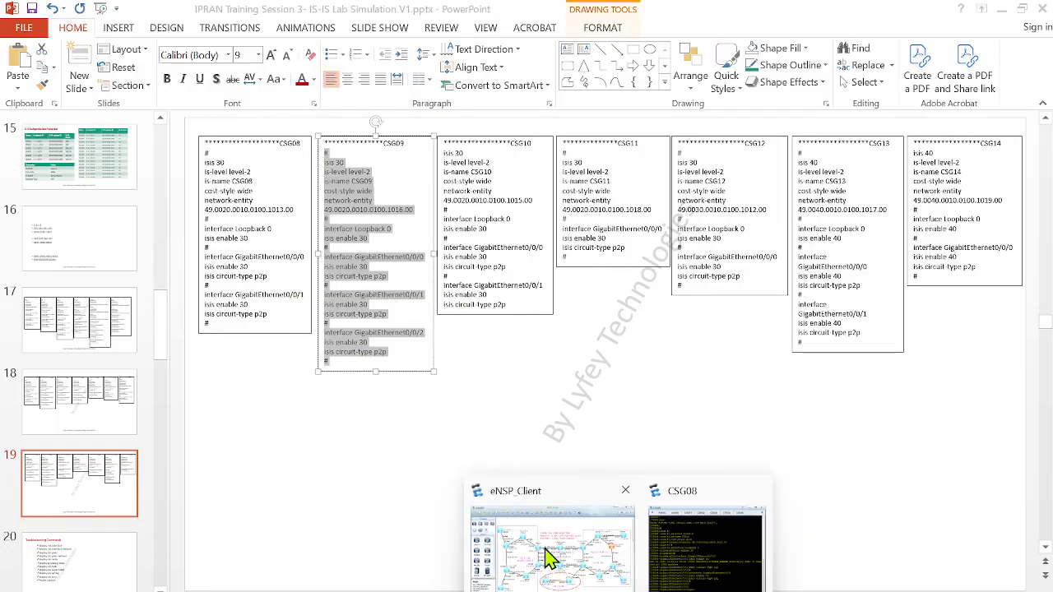
{"action": "left_click", "coordinate": [546, 553]}
{"action": "double_click", "coordinate": [914, 395]}
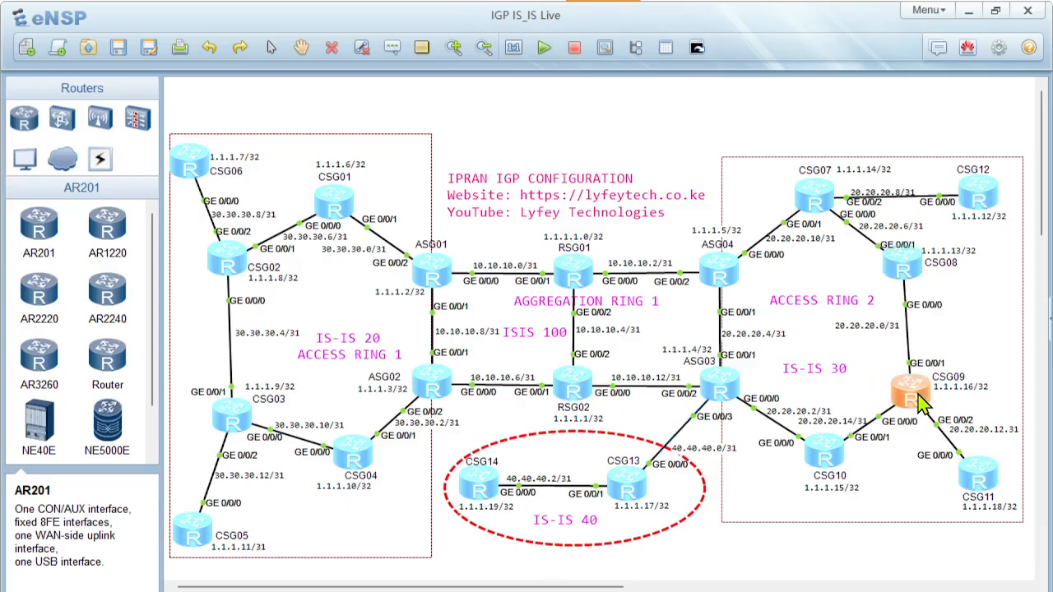
Enter CSG09's system view with sys and paste the copied IS-IS 30 script
{"action": "key", "text": "Return"}
{"action": "key", "text": "Return"}
{"action": "key", "text": "Return"}
{"action": "type", "text": "sys"}
{"action": "key", "text": "Return"}
{"action": "key", "text": "Return"}
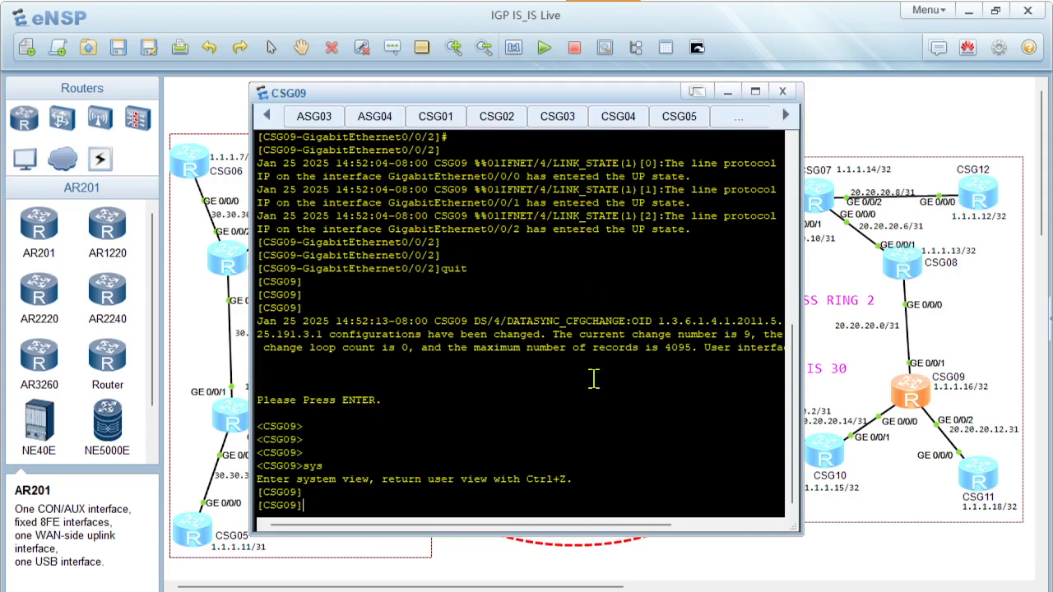
{"action": "right_click", "coordinate": [364, 385]}
{"action": "left_click", "coordinate": [425, 414]}
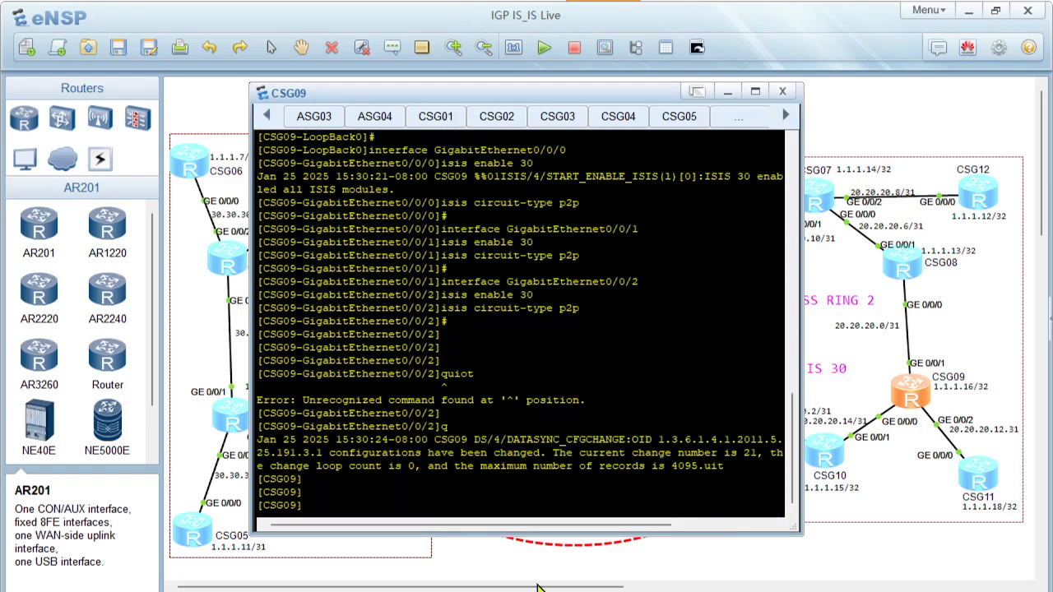
Copy the CSG10 script in PowerPoint, from isis 30 to the last isis circuit-type p2p line, and open CSG10's console in eNSP
{"action": "left_click", "coordinate": [655, 590]}
{"action": "left_click", "coordinate": [471, 284]}
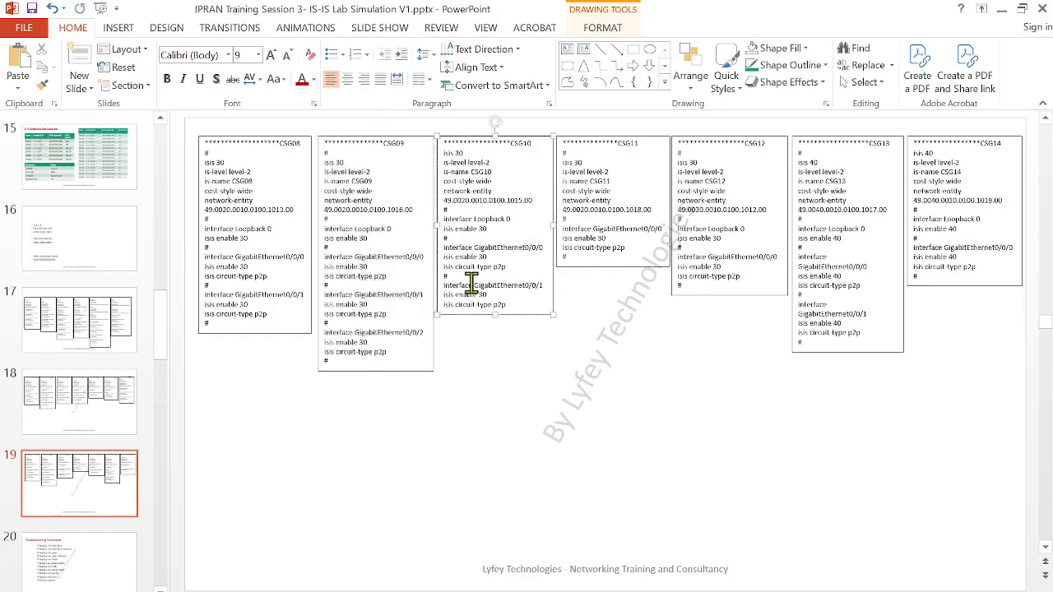
{"action": "left_click_drag", "start_coordinate": [506, 306], "coordinate": [425, 154]}
{"action": "key", "text": "ctrl+c"}
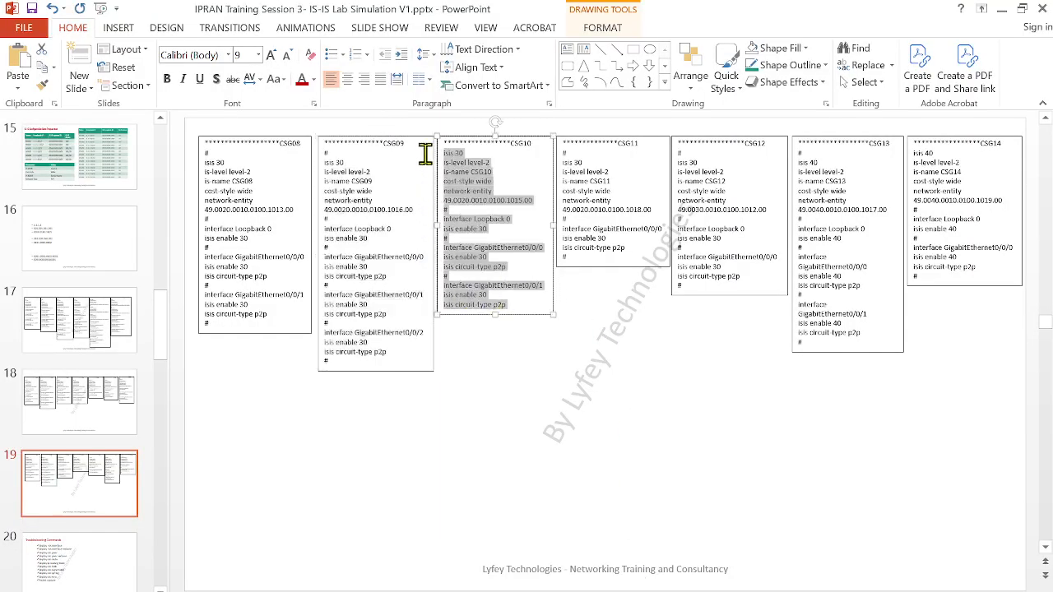
{"action": "mouse_move", "coordinate": [619, 590]}
{"action": "left_click", "coordinate": [579, 569]}
{"action": "double_click", "coordinate": [825, 458]}
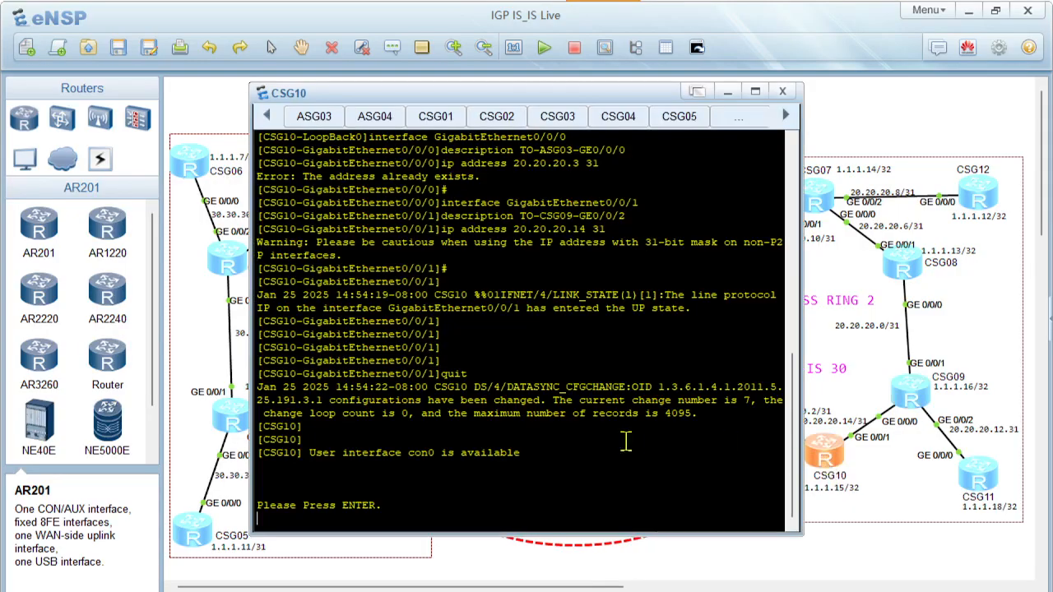
Enter CSG10's system view with sys and paste the copied IS-IS 30 script
{"action": "key", "text": "Return"}
{"action": "key", "text": "Return"}
{"action": "key", "text": "Return"}
{"action": "type", "text": "sys"}
{"action": "key", "text": "Return"}
{"action": "key", "text": "Return"}
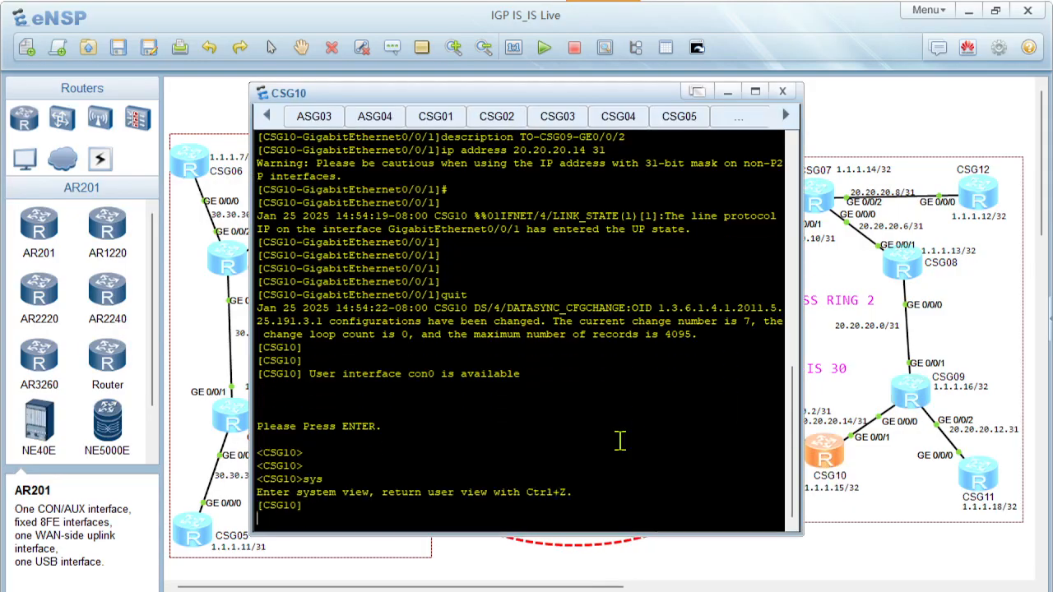
{"action": "right_click", "coordinate": [555, 421]}
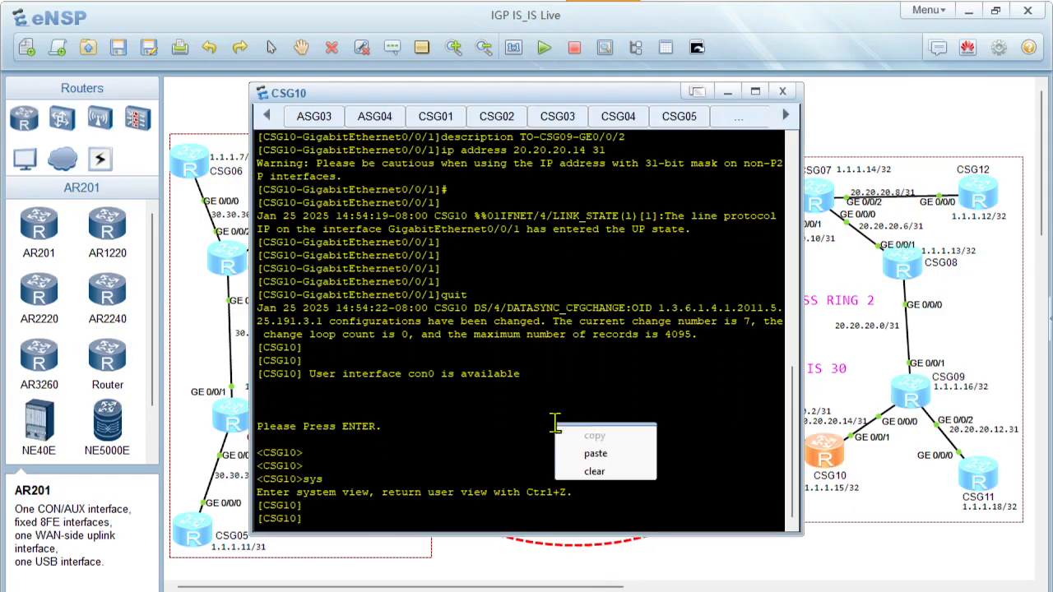
{"action": "left_click", "coordinate": [589, 448]}
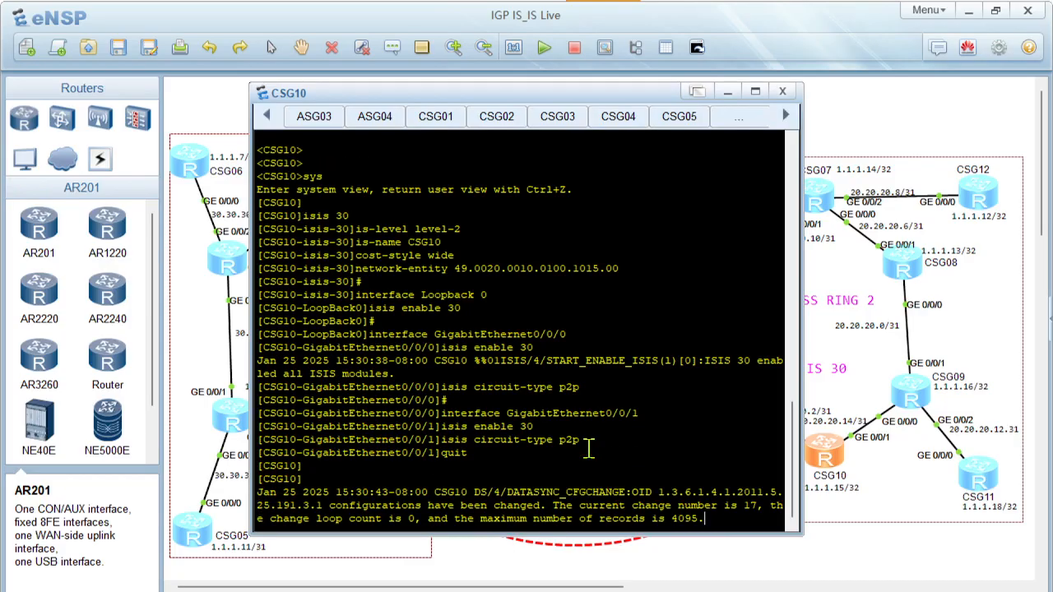
{"action": "key", "text": "Return"}
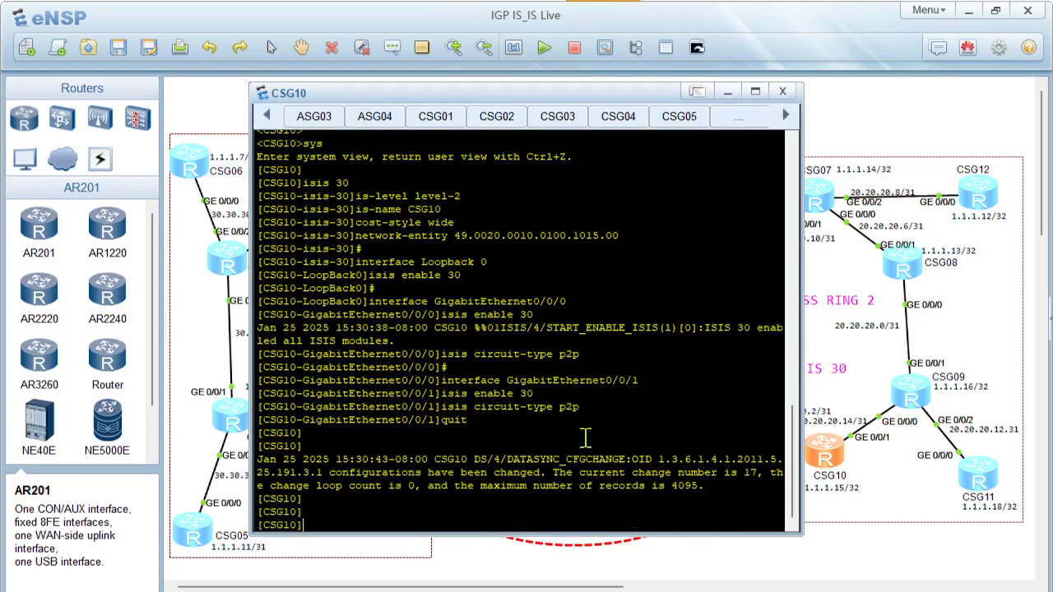
Copy the full CSG11 script below its heading on slide 19 in PowerPoint, and open CSG11's console in eNSP
{"action": "key", "text": "alt+Tab"}
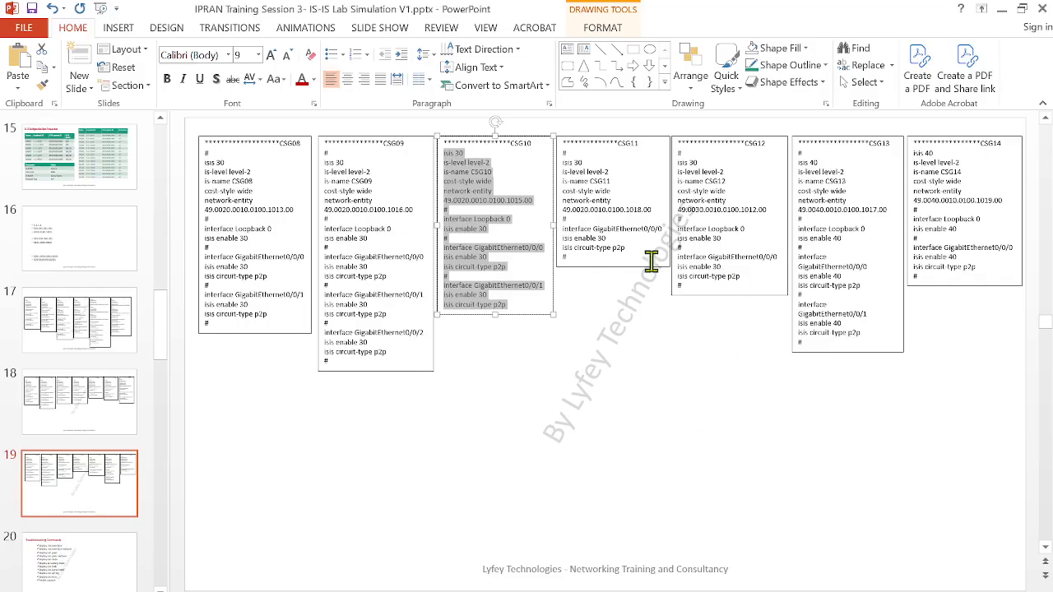
{"action": "left_click", "coordinate": [625, 255]}
{"action": "left_click_drag", "start_coordinate": [580, 260], "coordinate": [549, 161]}
{"action": "key", "text": "ctrl+c"}
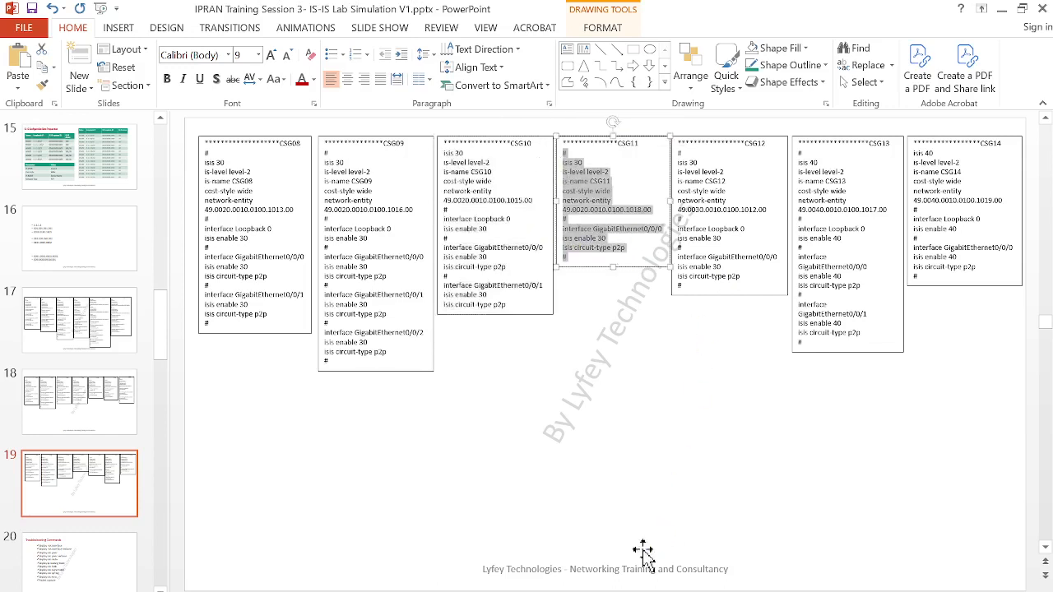
{"action": "left_click", "coordinate": [584, 580]}
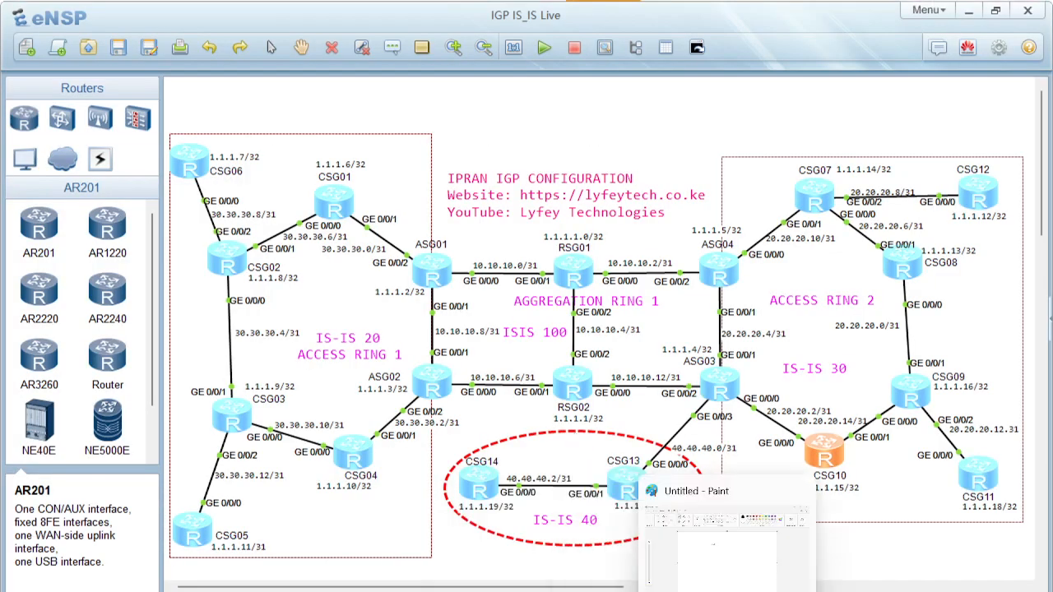
{"action": "double_click", "coordinate": [981, 474]}
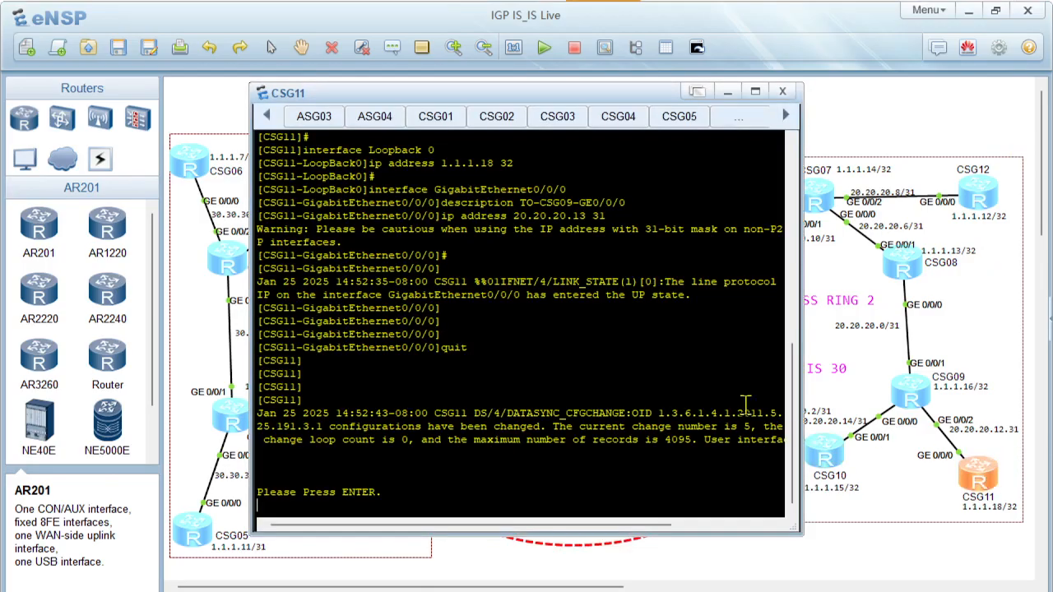
Enter CSG11's system view with sys, paste the copied IS-IS 30 script and leave the interface view with quit
{"action": "key", "text": "Return"}
{"action": "key", "text": "Return"}
{"action": "key", "text": "Return"}
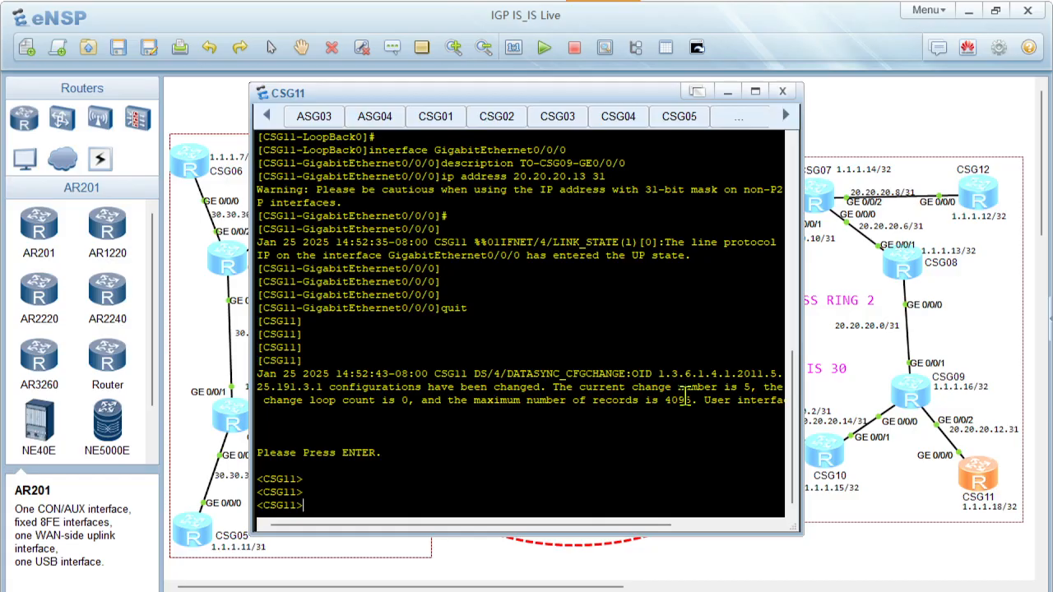
{"action": "type", "text": "sys"}
{"action": "key", "text": "Return"}
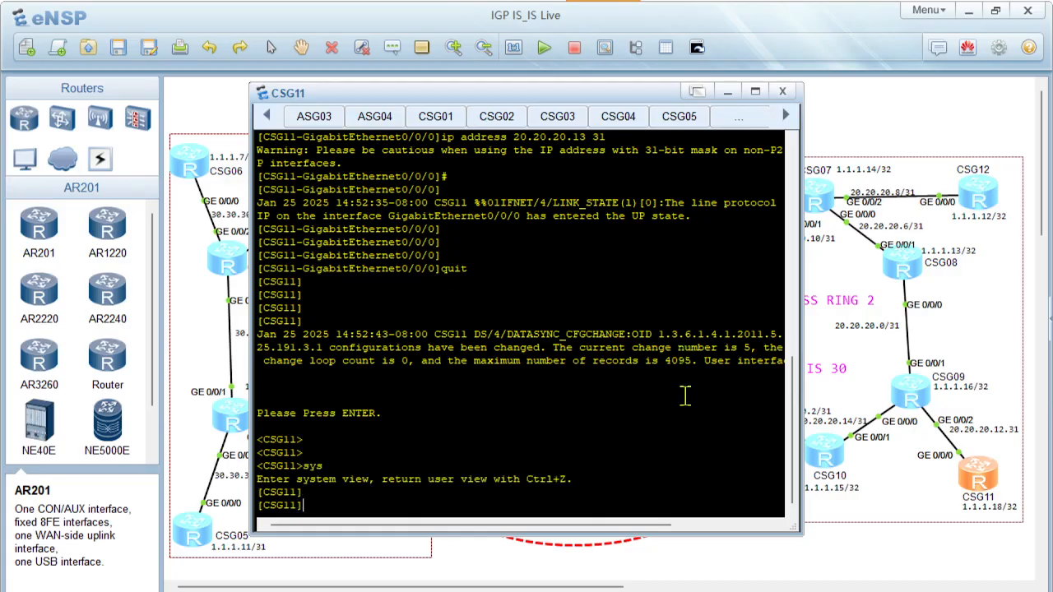
{"action": "right_click", "coordinate": [508, 412]}
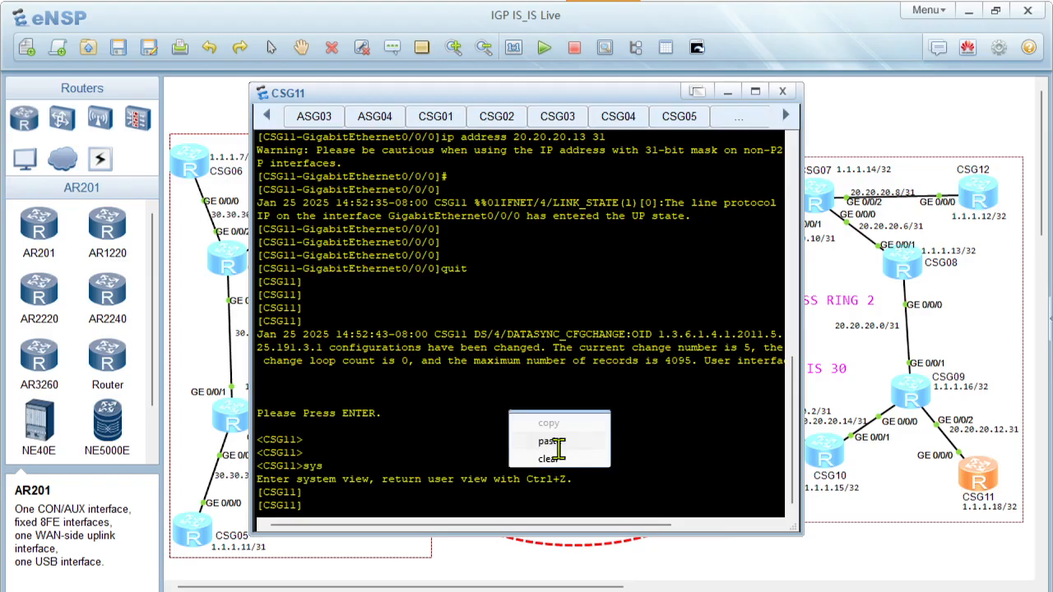
{"action": "left_click", "coordinate": [551, 442]}
{"action": "key", "text": "Return"}
{"action": "key", "text": "Return"}
{"action": "key", "text": "Return"}
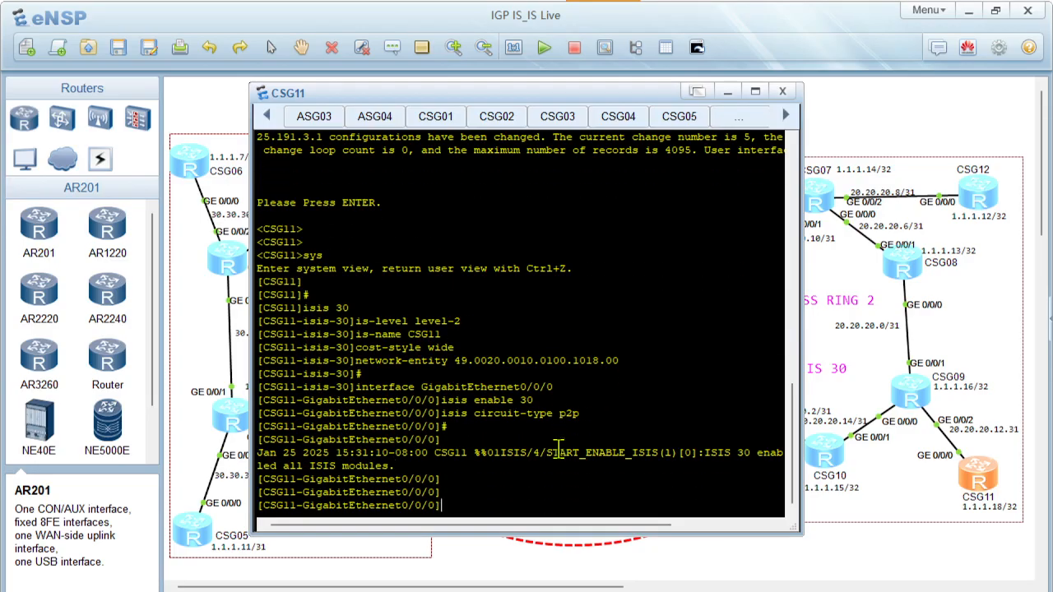
{"action": "type", "text": "quit"}
{"action": "key", "text": "Return"}
{"action": "key", "text": "Return"}
Copy the full CSG12 script below its heading on slide 19 in PowerPoint, and open CSG12's console in eNSP
{"action": "key", "text": "alt+Tab"}
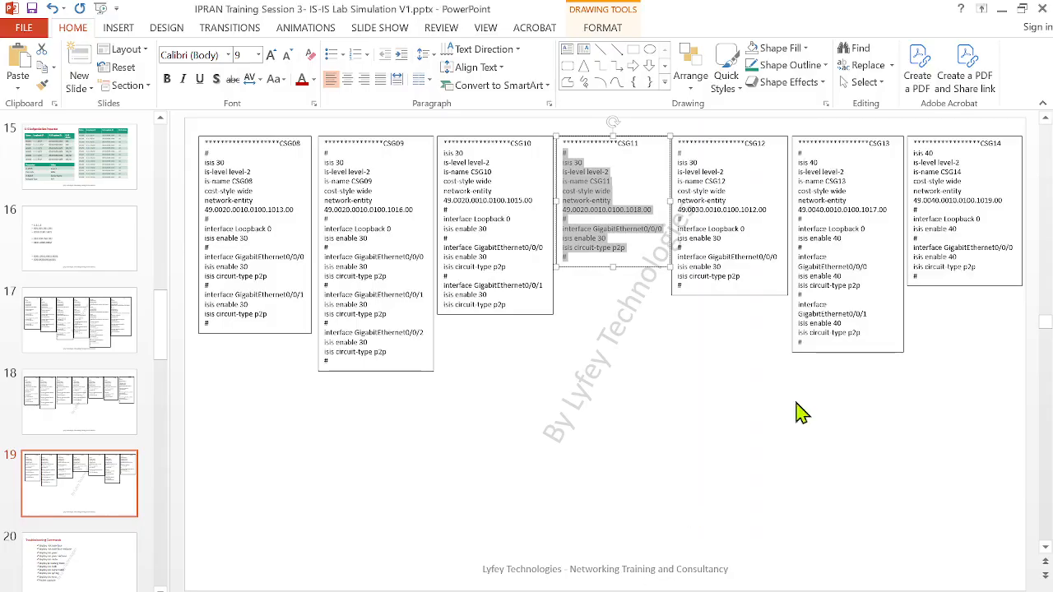
{"action": "left_click", "coordinate": [748, 273]}
{"action": "left_click_drag", "start_coordinate": [700, 284], "coordinate": [653, 159]}
{"action": "key", "text": "ctrl+c"}
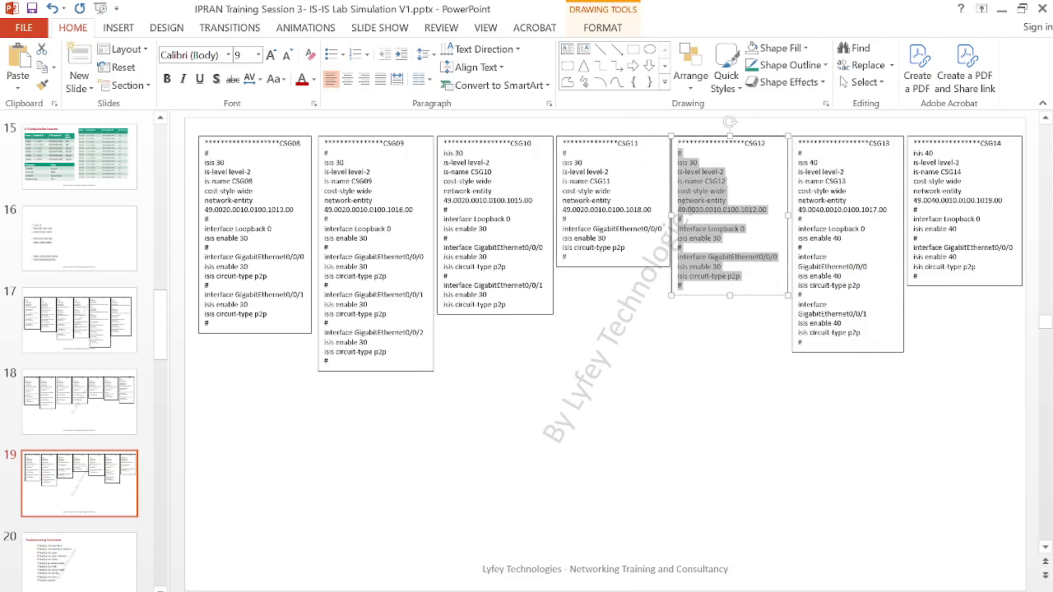
{"action": "left_click", "coordinate": [599, 575]}
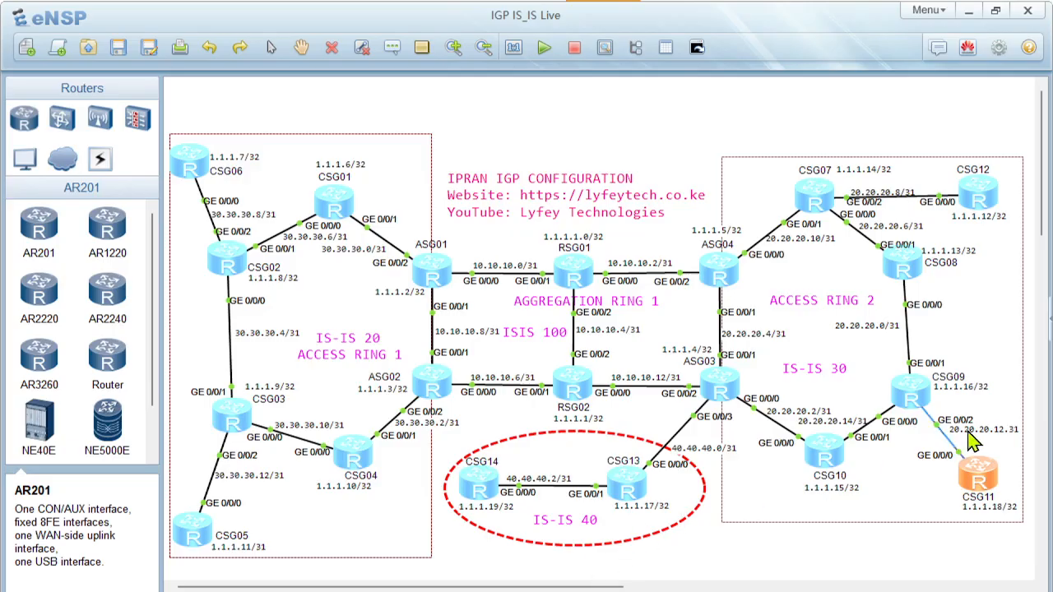
{"action": "double_click", "coordinate": [977, 200]}
Enter CSG12's system view with sys, paste the copied IS-IS 30 script and leave the interface view with quit
{"action": "key", "text": "Return"}
{"action": "key", "text": "Return"}
{"action": "type", "text": "sys"}
{"action": "key", "text": "Return"}
{"action": "key", "text": "Return"}
{"action": "right_click", "coordinate": [459, 417]}
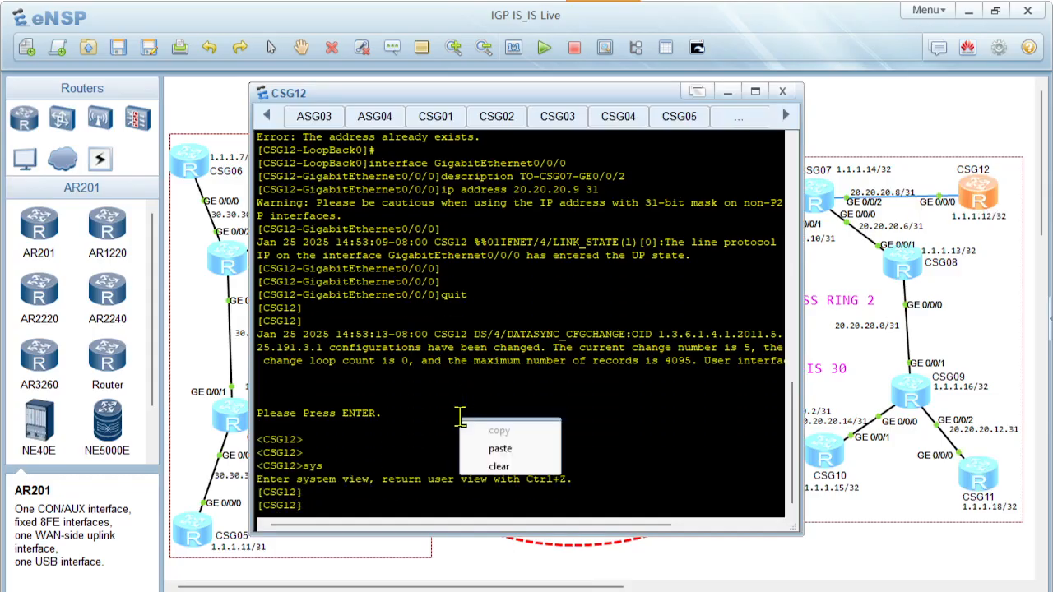
{"action": "left_click", "coordinate": [499, 449]}
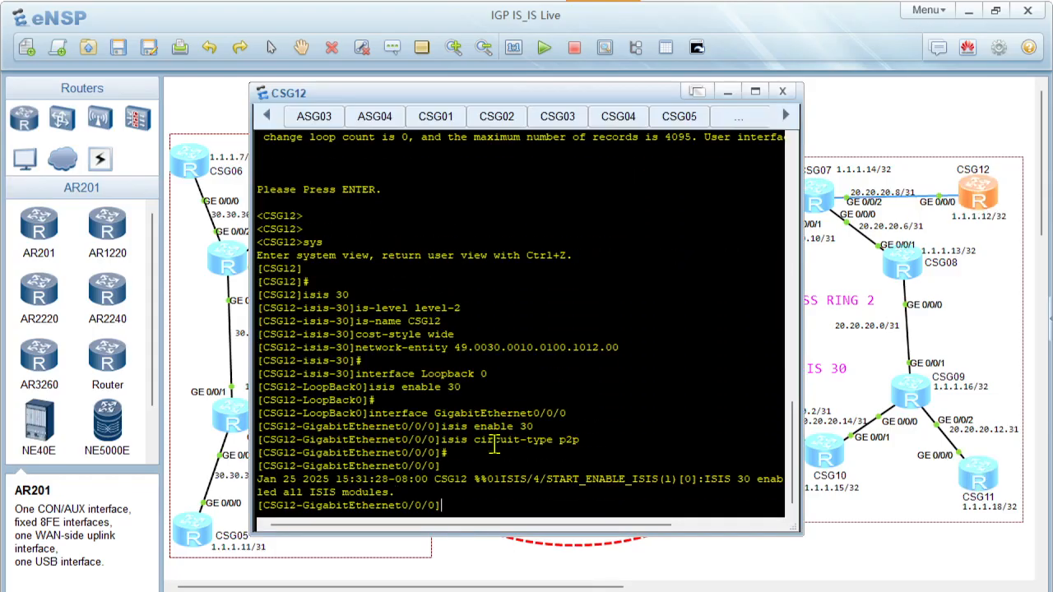
{"action": "type", "text": "quit"}
{"action": "key", "text": "Return"}
{"action": "key", "text": "Return"}
{"action": "key", "text": "Return"}
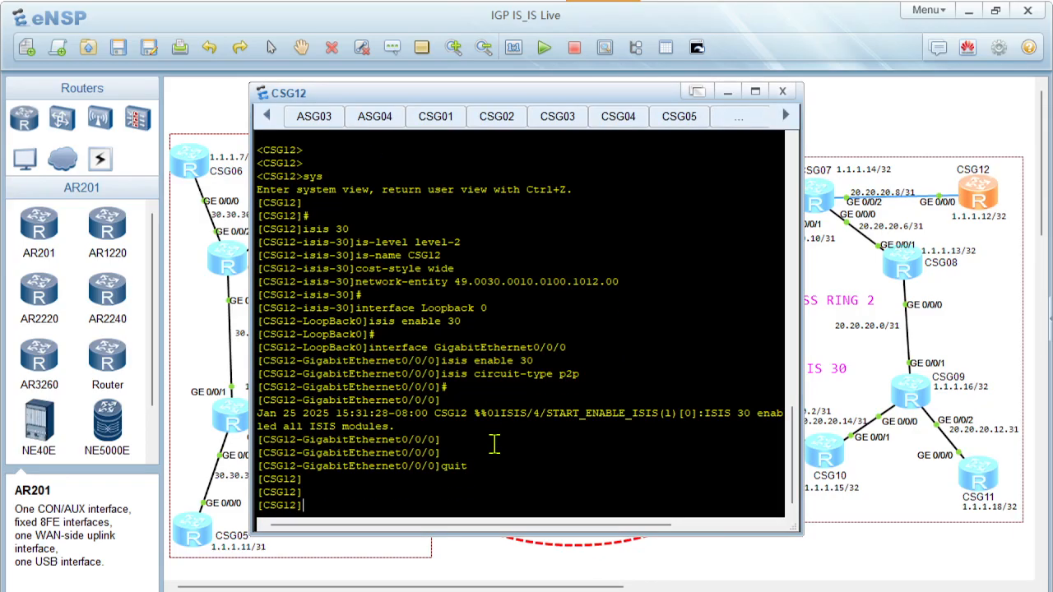
Copy the full CSG13 script below its heading on slide 19 in PowerPoint, and open CSG13's console in eNSP
{"action": "key", "text": "Return"}
{"action": "key", "text": "Return"}
{"action": "key", "text": "Return"}
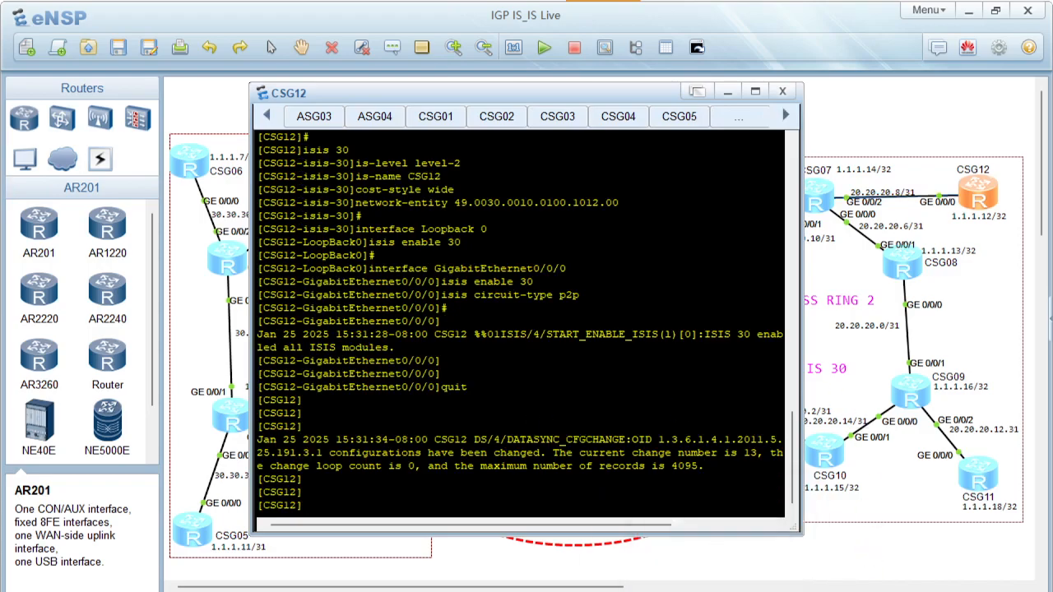
{"action": "left_click", "coordinate": [656, 590]}
{"action": "left_click", "coordinate": [852, 331]}
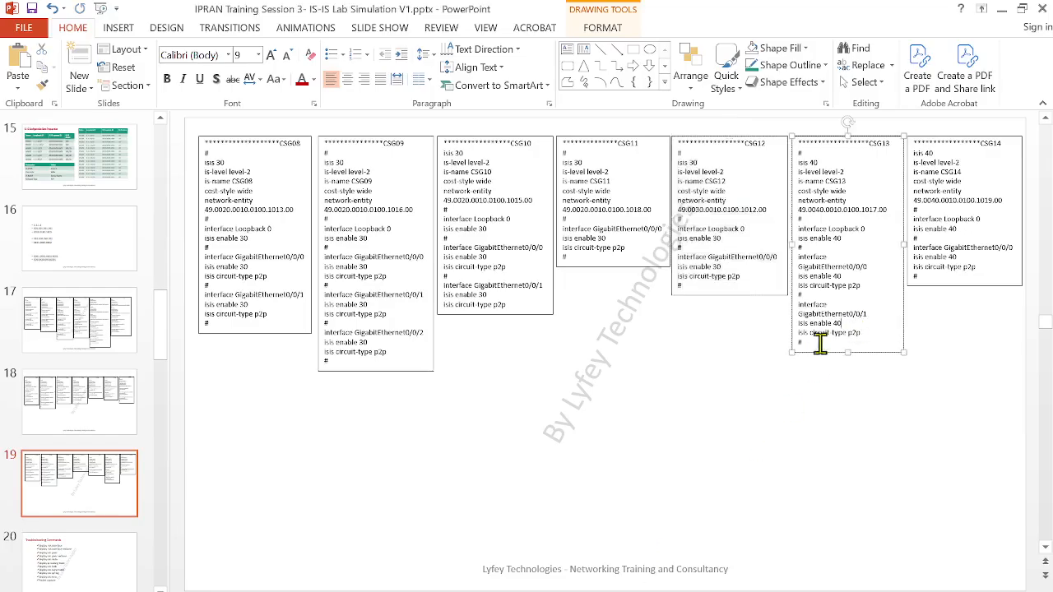
{"action": "left_click_drag", "start_coordinate": [808, 348], "coordinate": [788, 156]}
{"action": "key", "text": "ctrl+c"}
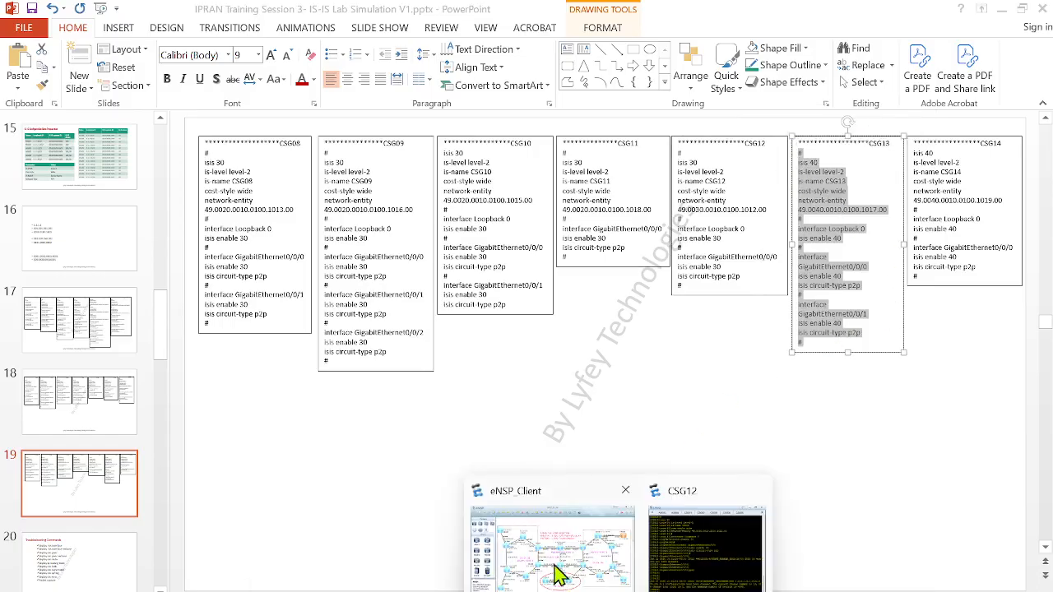
{"action": "left_click", "coordinate": [562, 576]}
{"action": "double_click", "coordinate": [631, 490]}
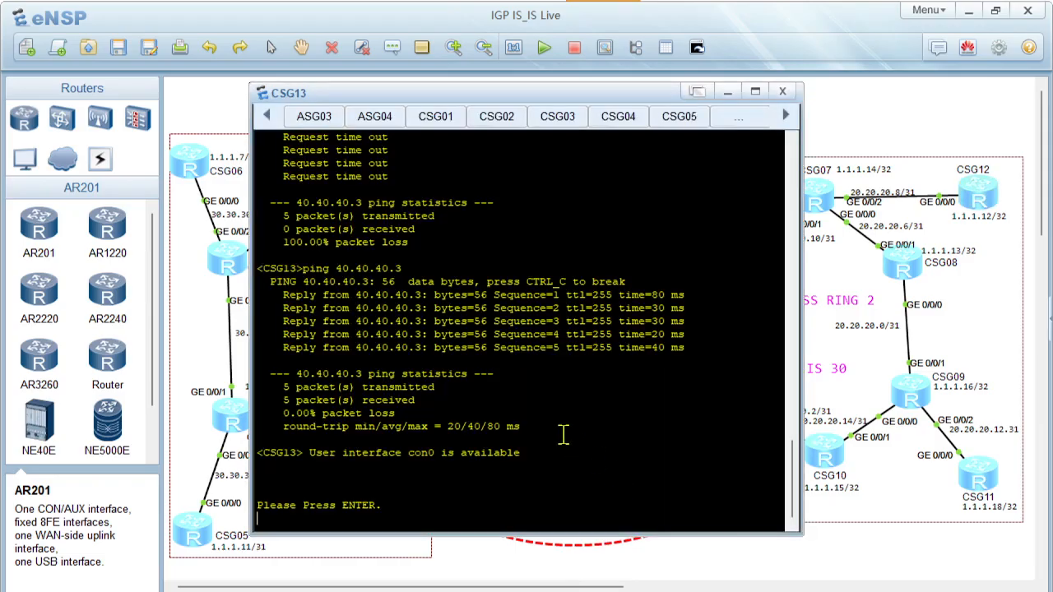
Enter CSG13's system view with sys and paste the copied IS-IS 40 script
{"action": "key", "text": "Return"}
{"action": "key", "text": "Return"}
{"action": "type", "text": "sys"}
{"action": "key", "text": "Return"}
{"action": "key", "text": "Return"}
{"action": "key", "text": "Return"}
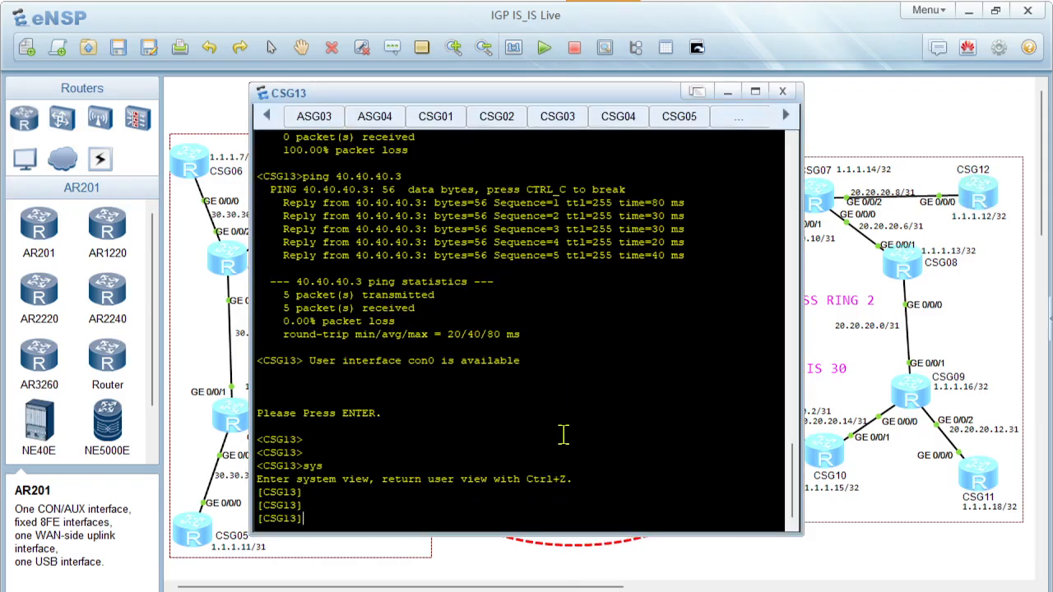
{"action": "right_click", "coordinate": [563, 435]}
{"action": "left_click", "coordinate": [605, 464]}
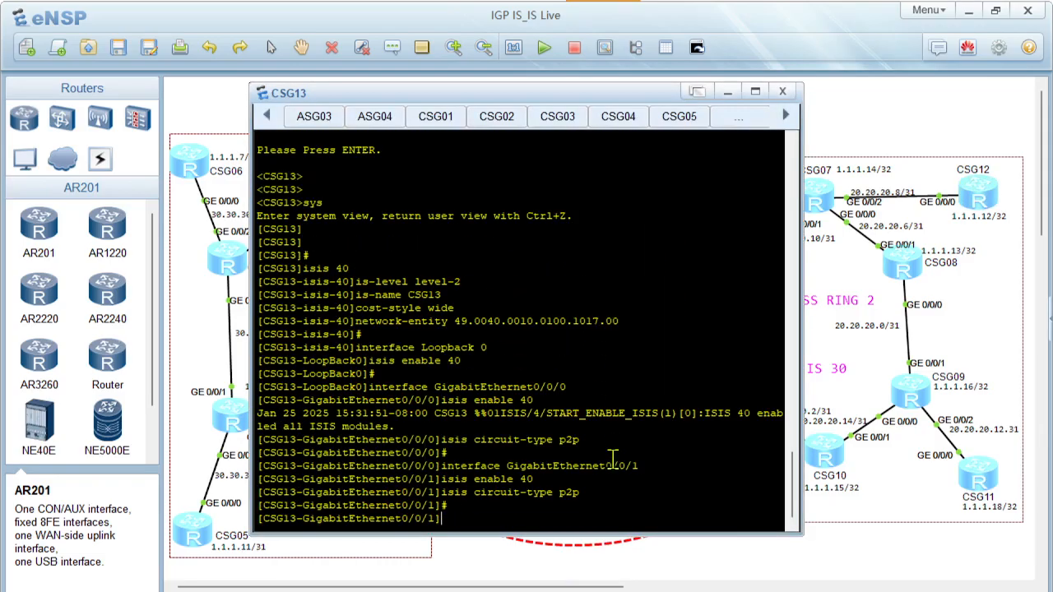
Leave CSG13's GigabitEthernet0/0/1 interface view with quit
{"action": "key", "text": "Return"}
{"action": "key", "text": "Return"}
{"action": "key", "text": "Return"}
{"action": "type", "text": "quit"}
{"action": "key", "text": "Return"}
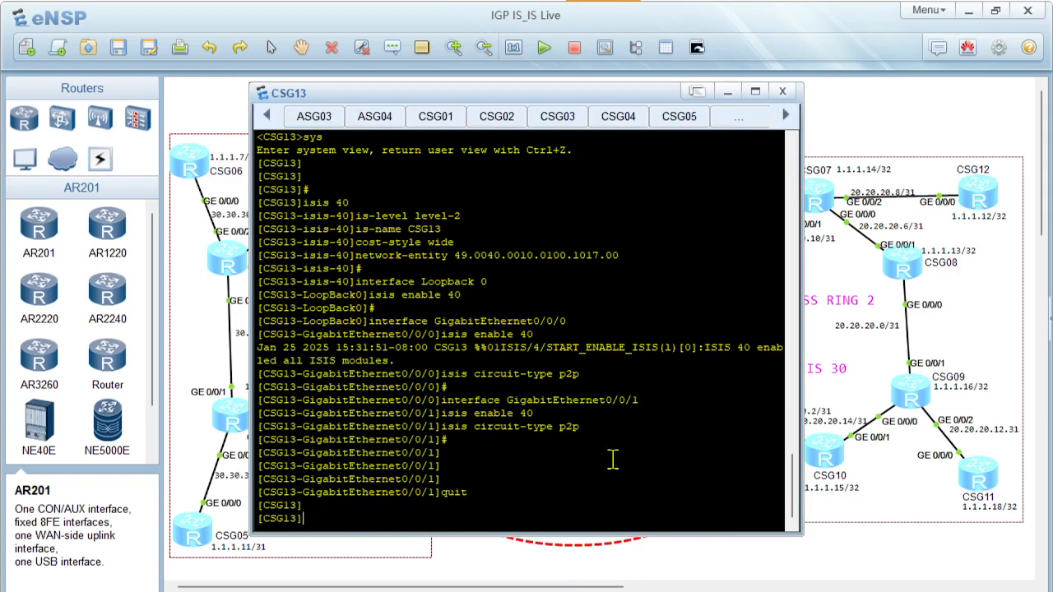
{"action": "key", "text": "Return"}
{"action": "key", "text": "Return"}
{"action": "key", "text": "Return"}
{"action": "key", "text": "Return"}
{"action": "key", "text": "Return"}
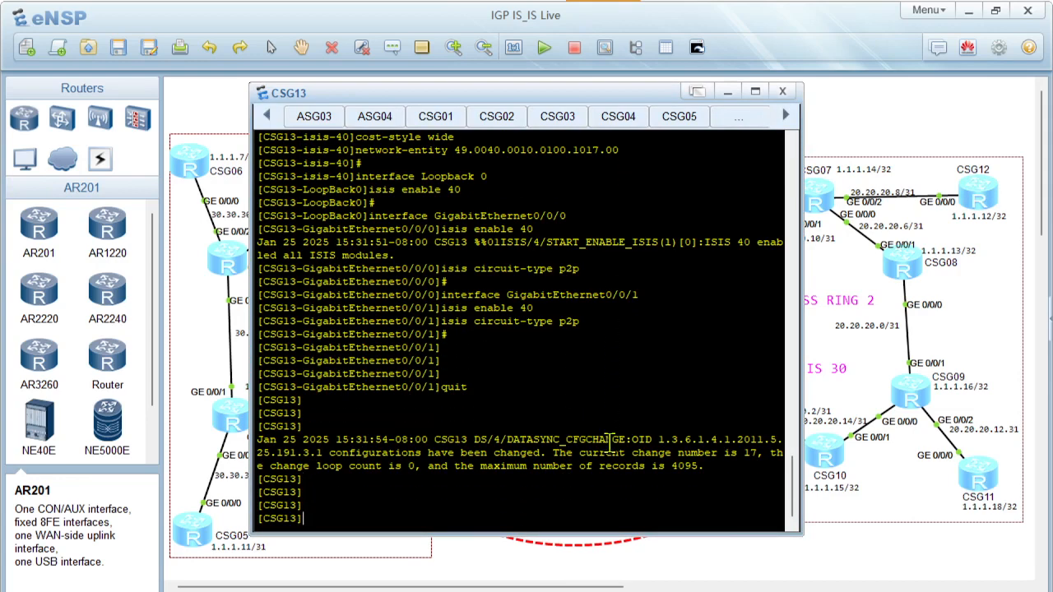
Copy the full CSG14 script below its heading on slide 19 in PowerPoint, and open CSG14's console in eNSP
{"action": "mouse_move", "coordinate": [654, 591]}
{"action": "left_click", "coordinate": [645, 530]}
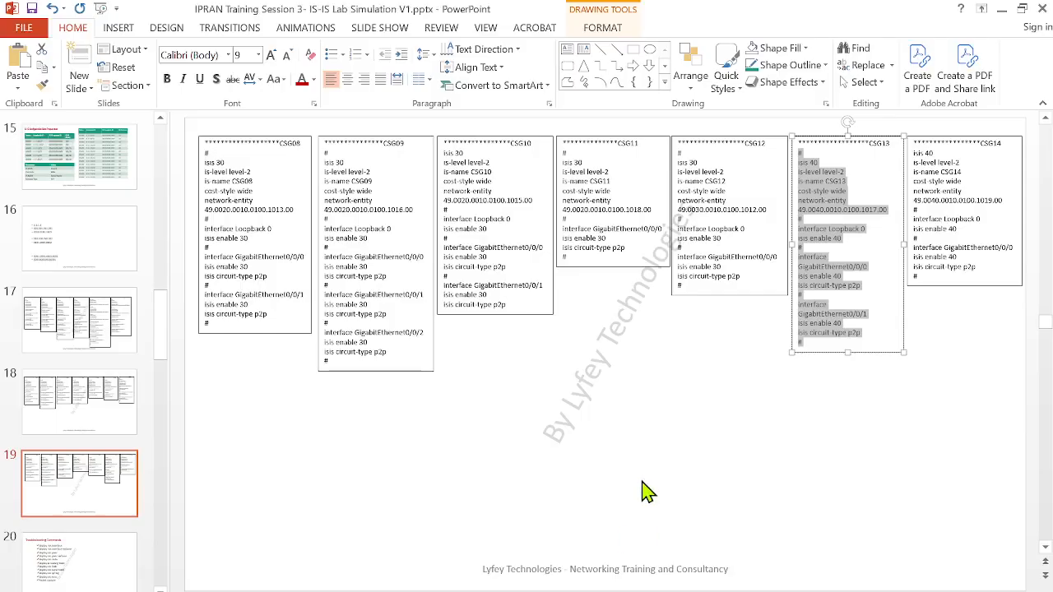
{"action": "left_click", "coordinate": [978, 249]}
{"action": "left_click_drag", "start_coordinate": [932, 276], "coordinate": [896, 156]}
{"action": "key", "text": "ctrl+c"}
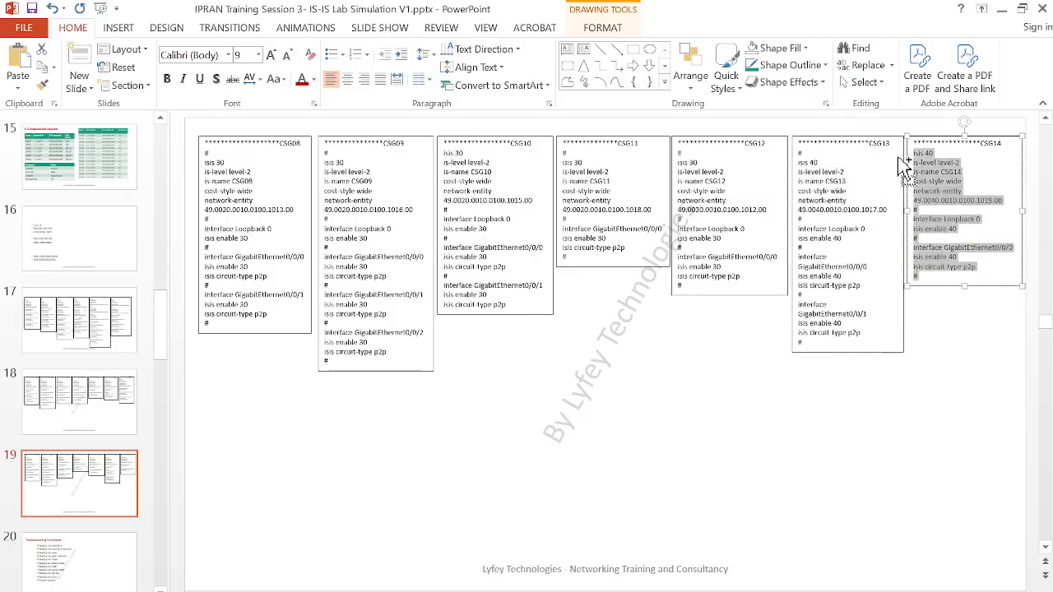
{"action": "left_click", "coordinate": [1000, 9]}
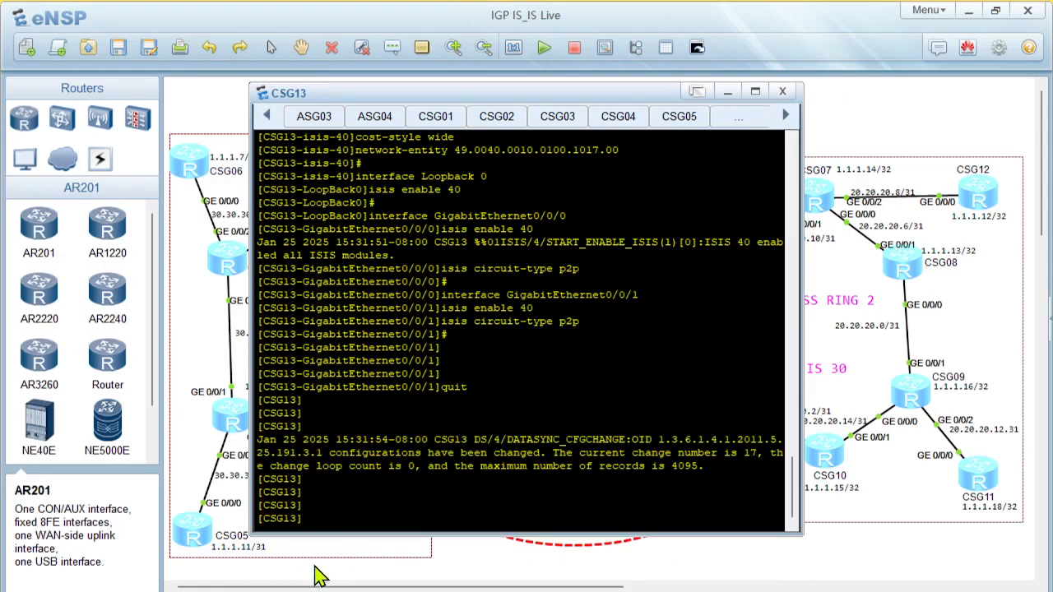
{"action": "left_click", "coordinate": [512, 573]}
{"action": "double_click", "coordinate": [483, 488]}
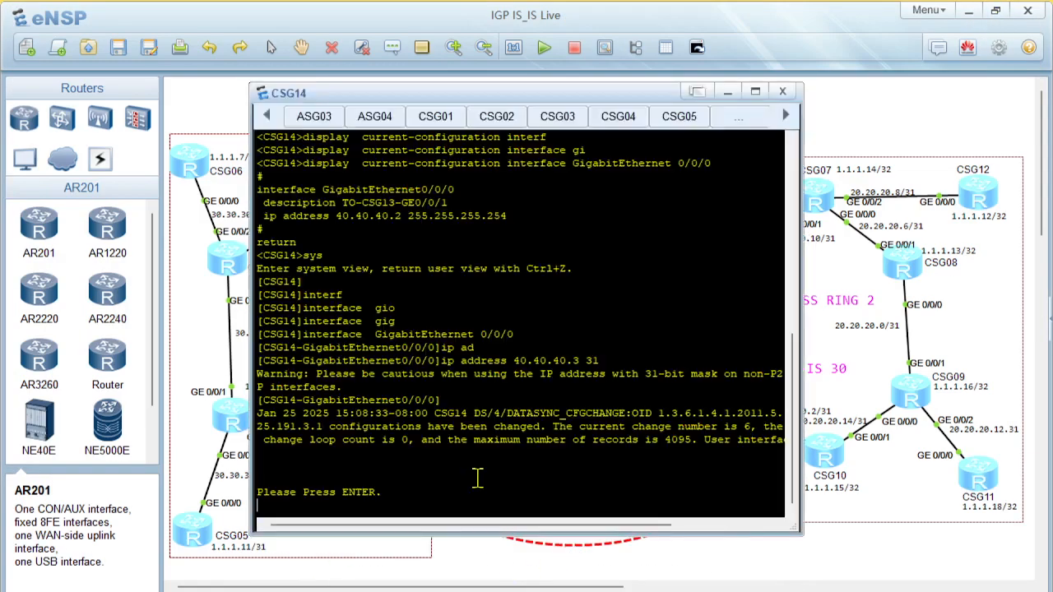
Enter CSG14's system view with sys, paste the copied IS-IS 40 script and leave the interface view with quit
{"action": "key", "text": "Return"}
{"action": "key", "text": "Return"}
{"action": "type", "text": "sys"}
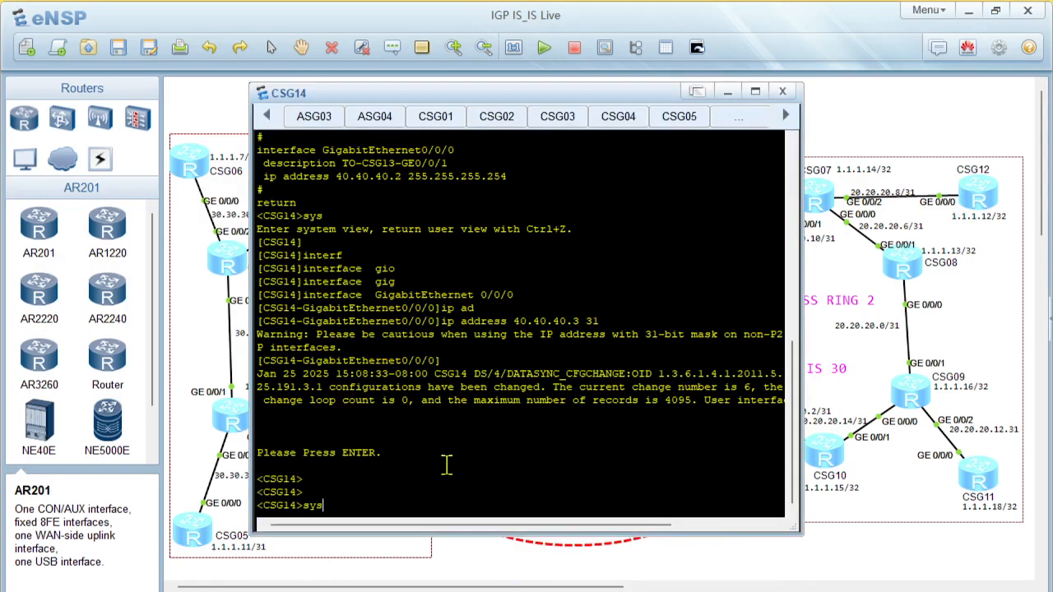
{"action": "key", "text": "Return"}
{"action": "key", "text": "Return"}
{"action": "right_click", "coordinate": [446, 465]}
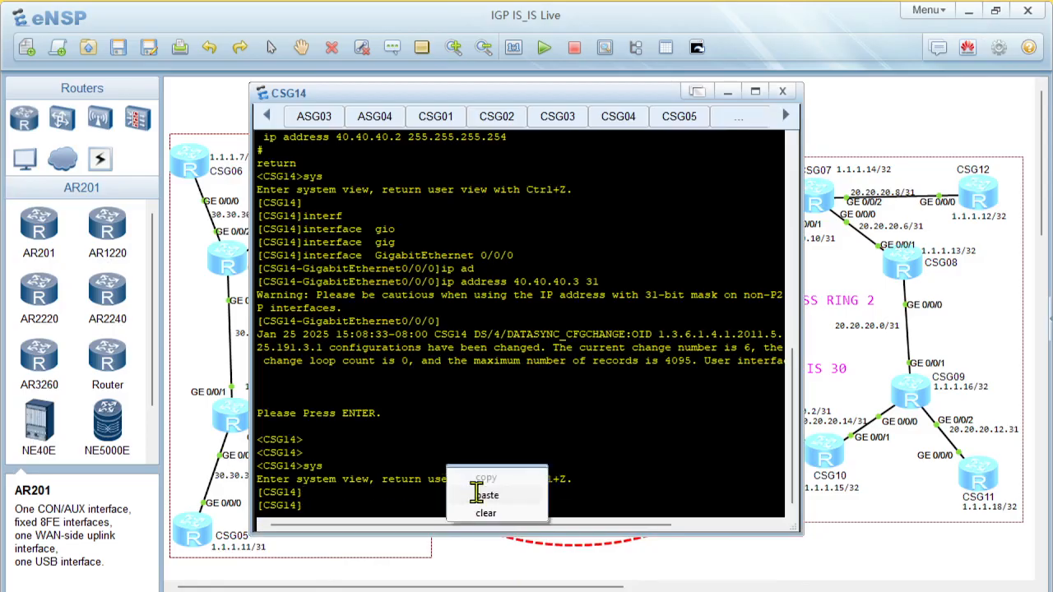
{"action": "left_click", "coordinate": [477, 494]}
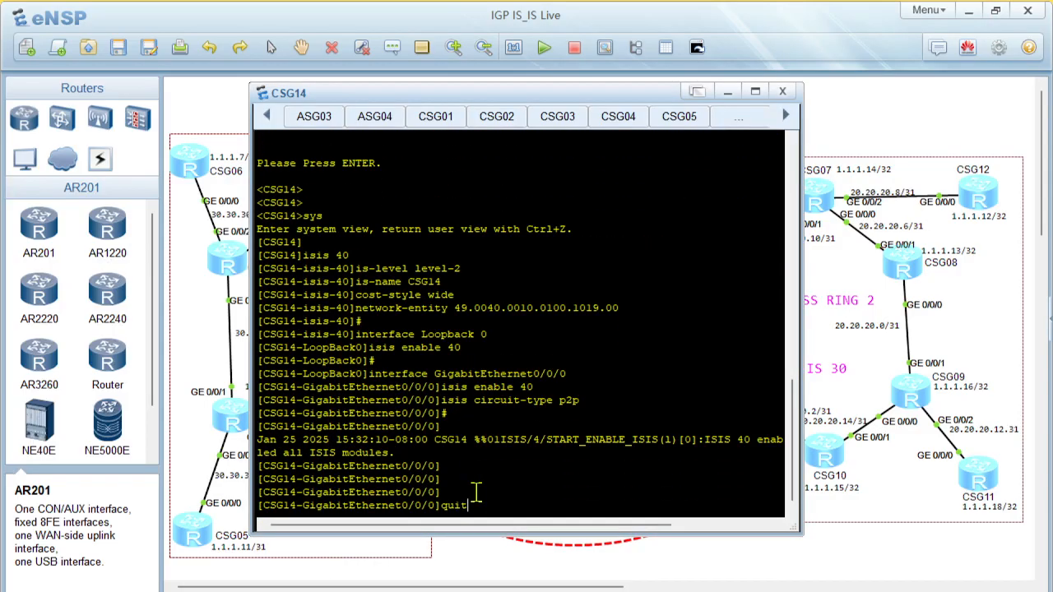
{"action": "left_click", "coordinate": [847, 579]}
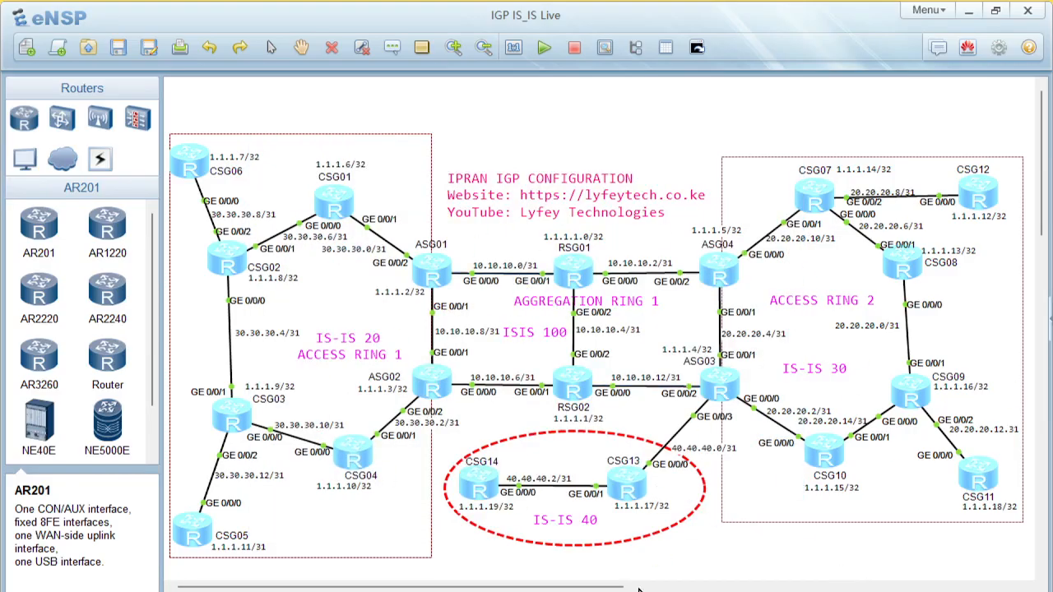
Review the Troubleshooting Commands on slide 20 in PowerPoint and the GigabitEthernet0/0/1 IS-IS lines of CSG09's script on slide 19
{"action": "left_click", "coordinate": [518, 590]}
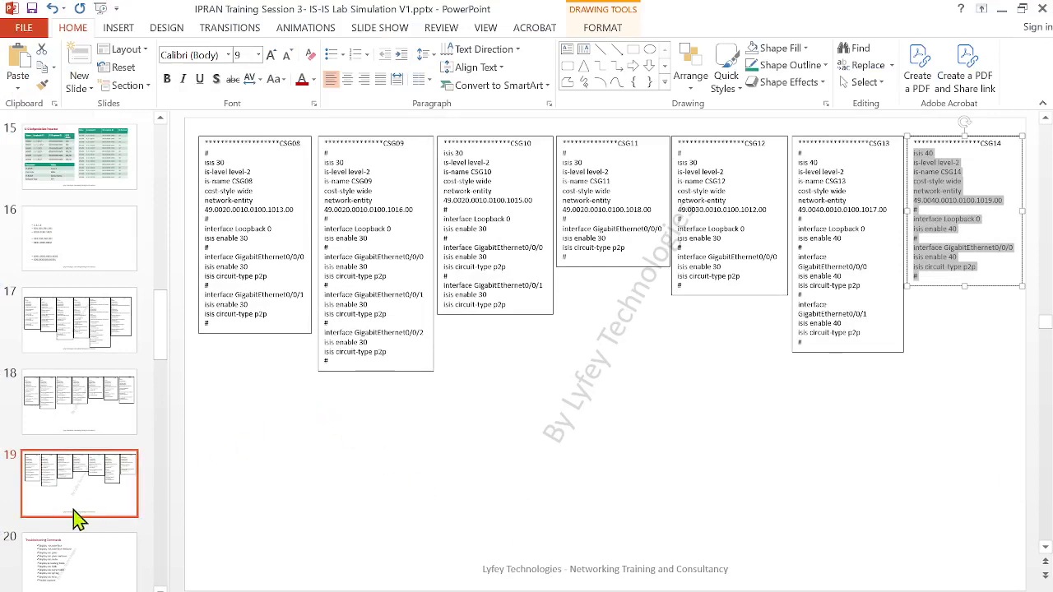
{"action": "left_click", "coordinate": [87, 504]}
{"action": "scroll", "coordinate": [73, 520], "scroll_direction": "down", "scroll_amount": 1}
{"action": "left_click", "coordinate": [72, 530]}
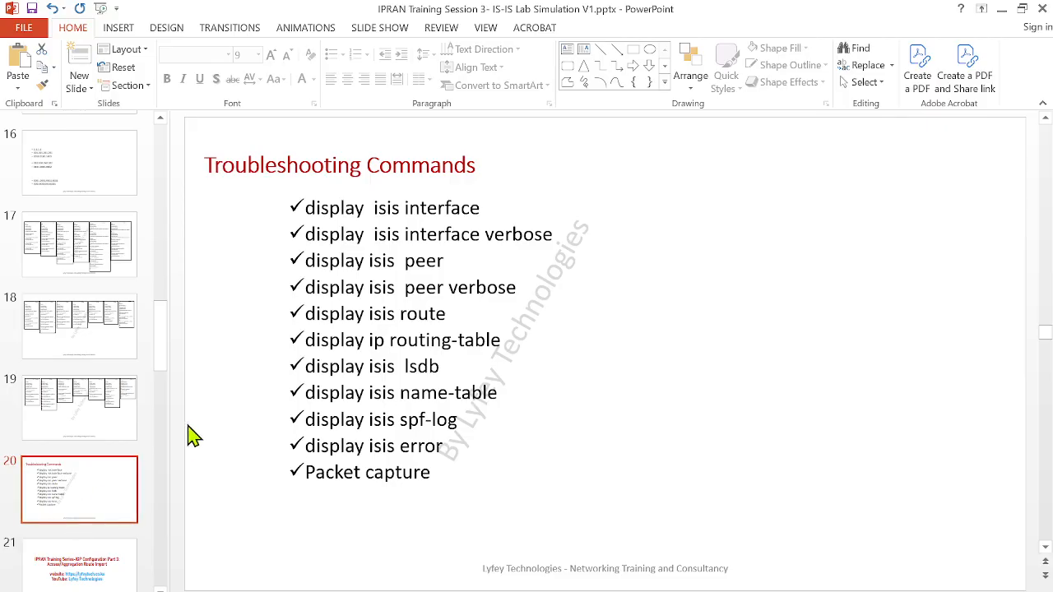
{"action": "scroll", "coordinate": [336, 366], "scroll_direction": "up", "scroll_amount": 1}
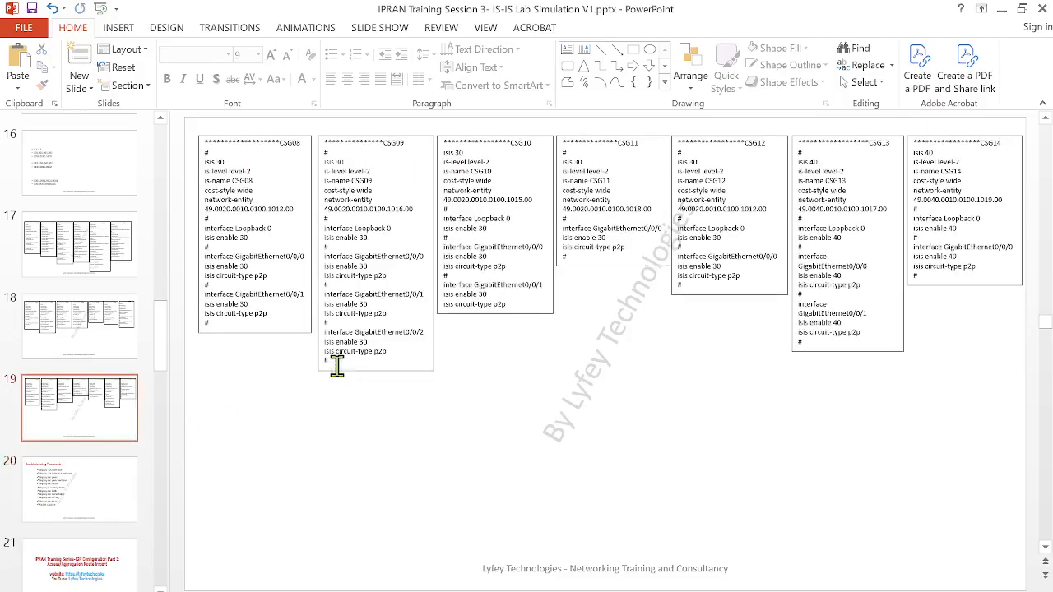
{"action": "left_click_drag", "start_coordinate": [385, 315], "coordinate": [326, 305]}
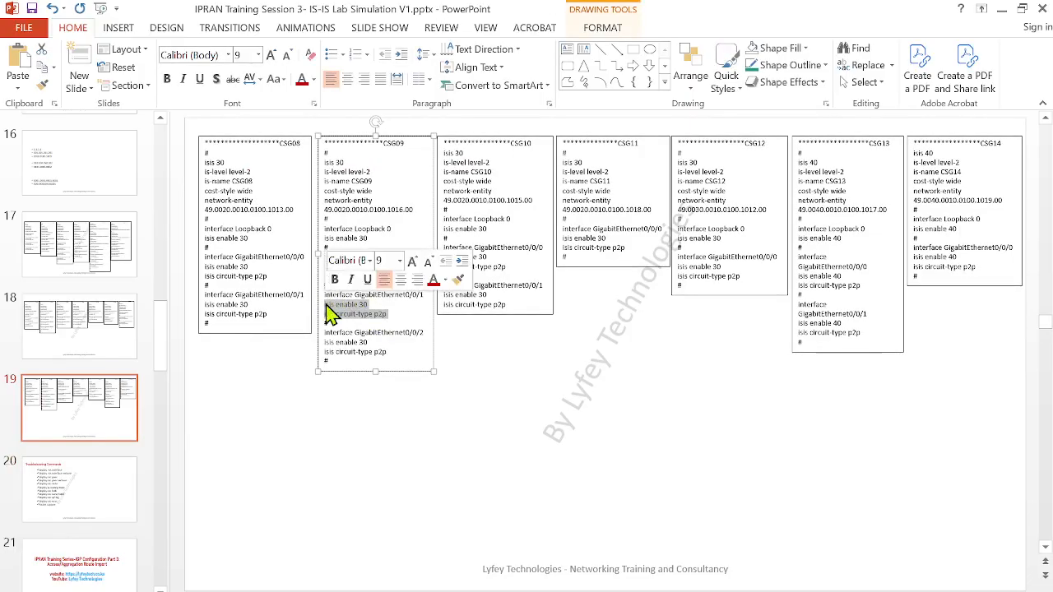
{"action": "left_click", "coordinate": [1002, 12]}
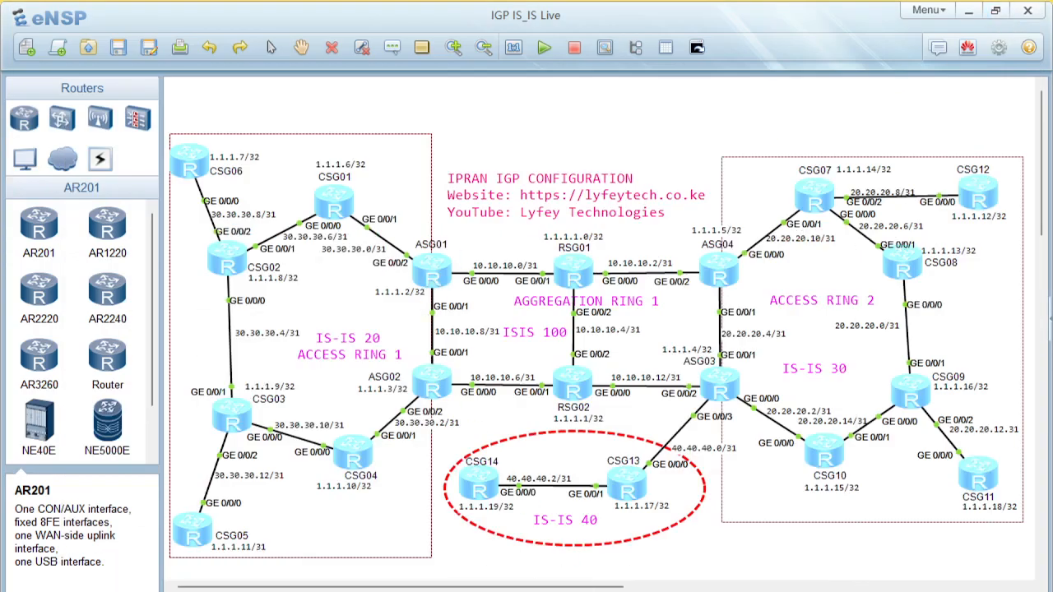
Return to the Troubleshooting Commands on slide 20 in PowerPoint and highlight the display isis peer command
{"action": "left_click", "coordinate": [653, 591]}
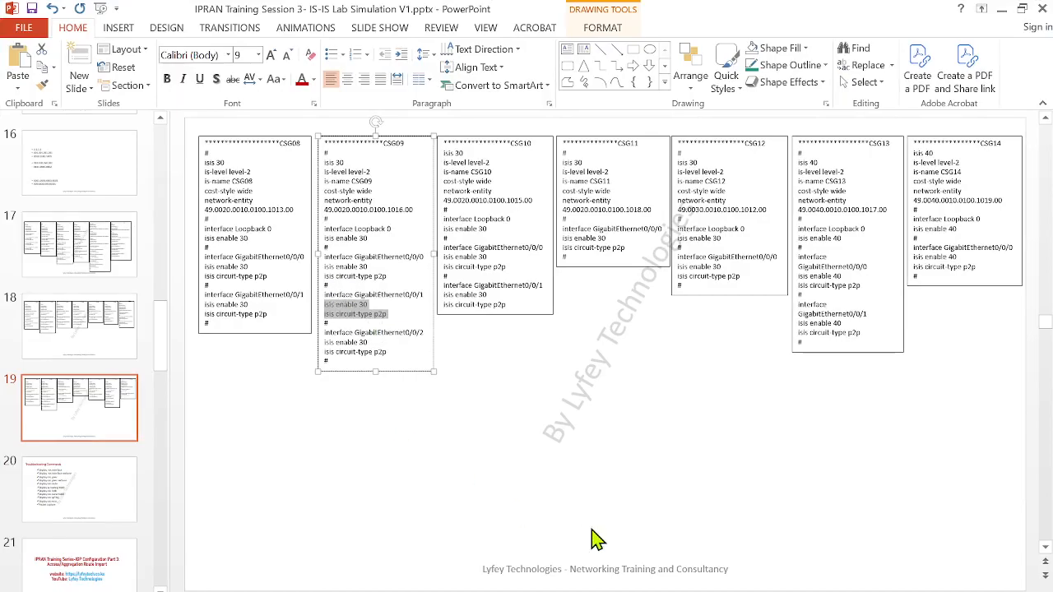
{"action": "left_click", "coordinate": [101, 500]}
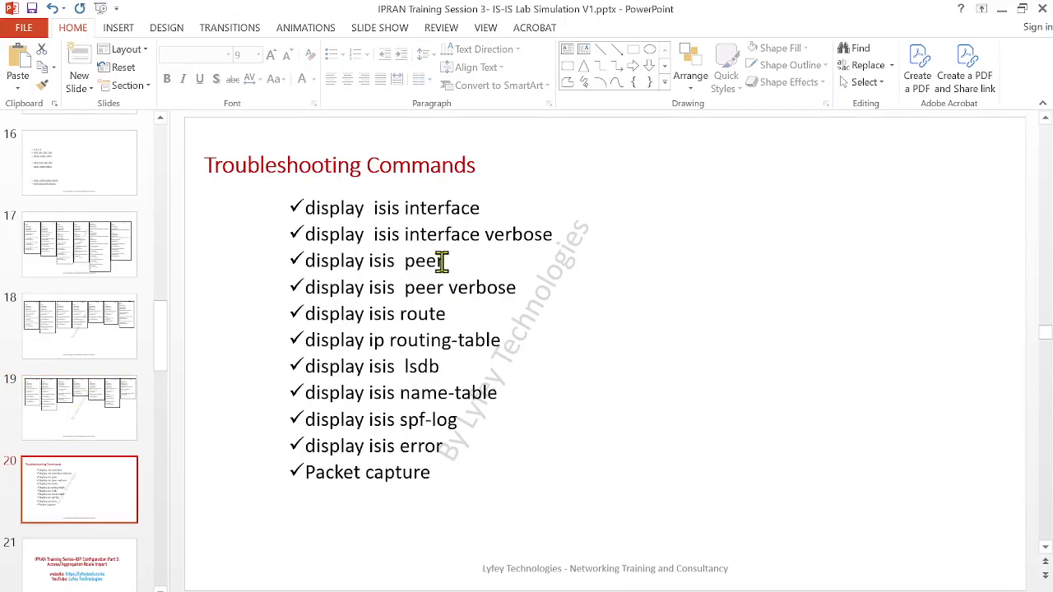
{"action": "left_click_drag", "start_coordinate": [442, 261], "coordinate": [306, 262]}
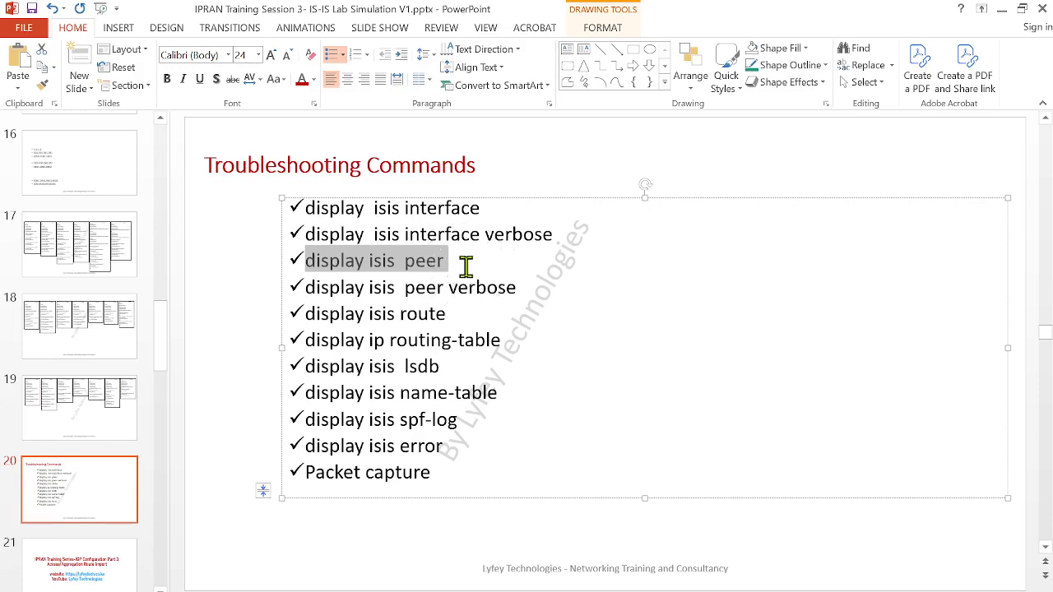
Switch to eNSP and bring up RSG01's console at its system view prompt
{"action": "mouse_move", "coordinate": [619, 591]}
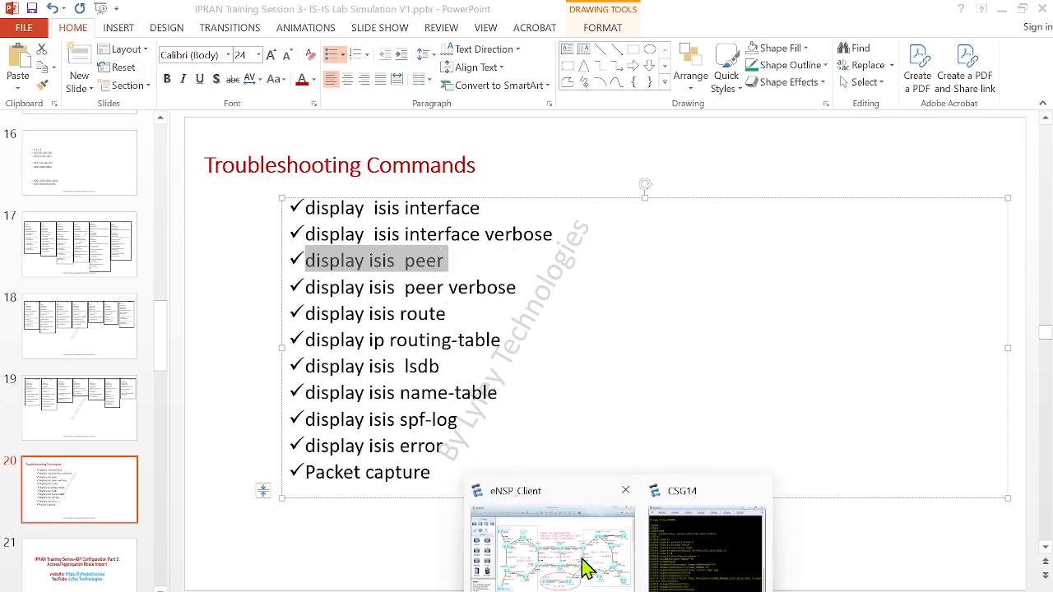
{"action": "left_click", "coordinate": [583, 563]}
{"action": "double_click", "coordinate": [580, 278]}
{"action": "key", "text": "Return"}
{"action": "key", "text": "Return"}
{"action": "key", "text": "Return"}
{"action": "key", "text": "Return"}
{"action": "key", "text": "Return"}
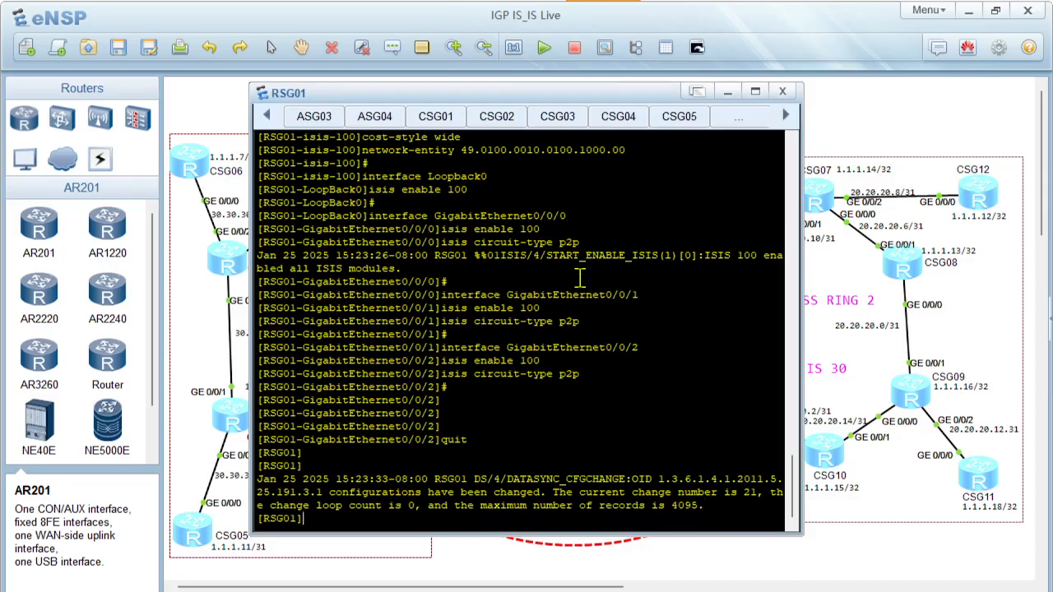
{"action": "left_click", "coordinate": [859, 555]}
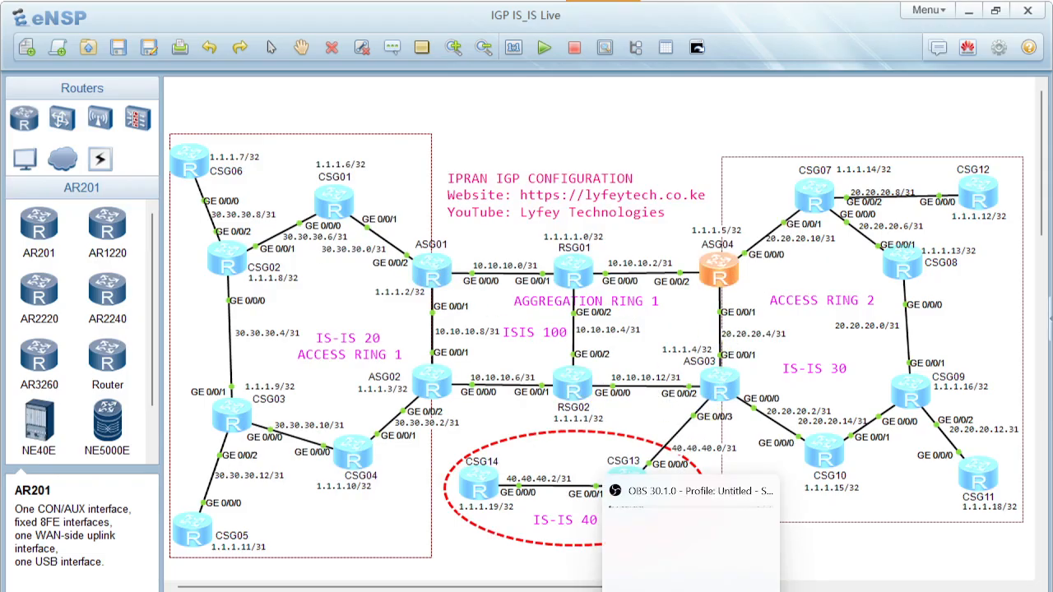
{"action": "mouse_move", "coordinate": [618, 591]}
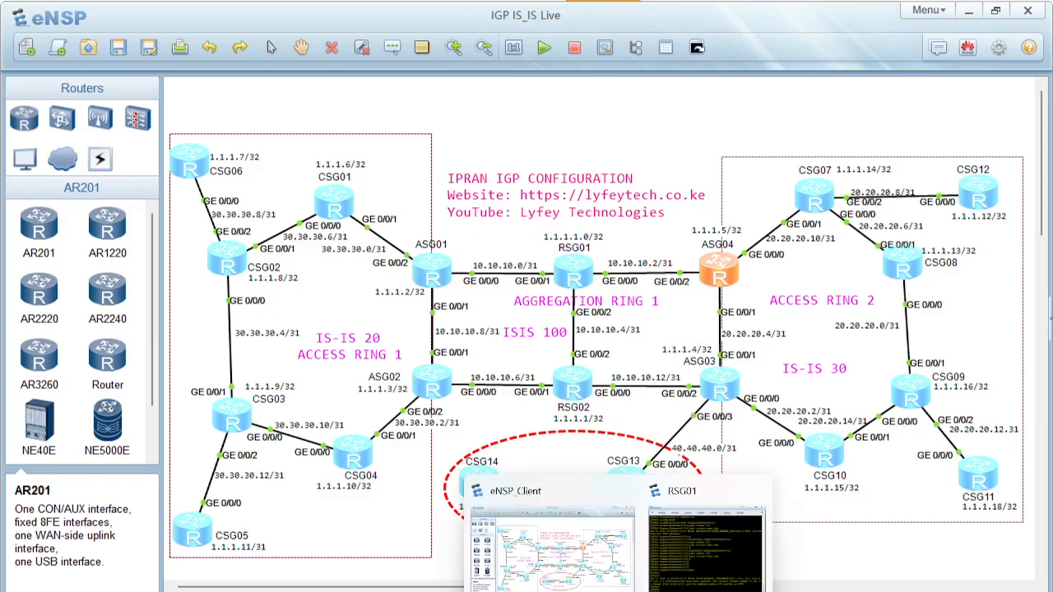
{"action": "left_click", "coordinate": [687, 556]}
List RSG01's IS-IS neighbours with display isis peer
{"action": "type", "text": "displ"}
{"action": "key", "text": "Tab"}
{"action": "type", "text": "isi"}
{"action": "key", "text": "Tab"}
{"action": "type", "text": "pe"}
{"action": "key", "text": "Tab"}
{"action": "key", "text": "Return"}
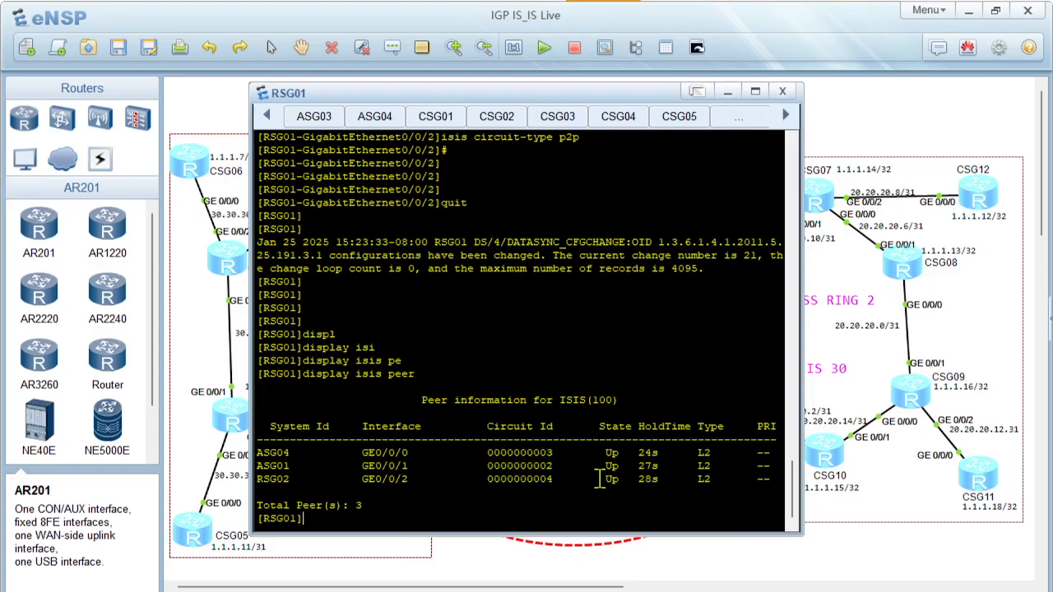
Maximize RSG01's console and examine the System Id entries in the IS-IS peer table
{"action": "left_click", "coordinate": [755, 91]}
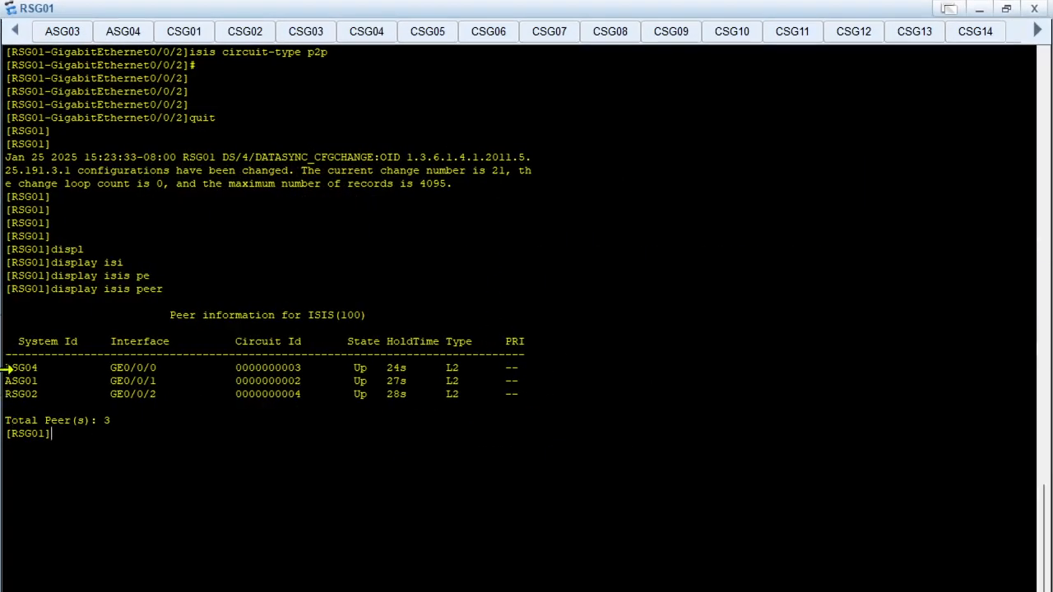
{"action": "left_click_drag", "start_coordinate": [12, 370], "coordinate": [59, 403]}
{"action": "left_click", "coordinate": [56, 404]}
{"action": "left_click", "coordinate": [164, 442]}
{"action": "left_click_drag", "start_coordinate": [11, 368], "coordinate": [25, 386]}
{"action": "mouse_move", "coordinate": [18, 396]}
{"action": "left_mouse_down"}
{"action": "mouse_move", "coordinate": [64, 401]}
{"action": "mouse_move", "coordinate": [4, 384]}
{"action": "mouse_move", "coordinate": [36, 367]}
{"action": "mouse_move", "coordinate": [11, 368]}
{"action": "mouse_move", "coordinate": [3, 395]}
{"action": "left_mouse_up"}
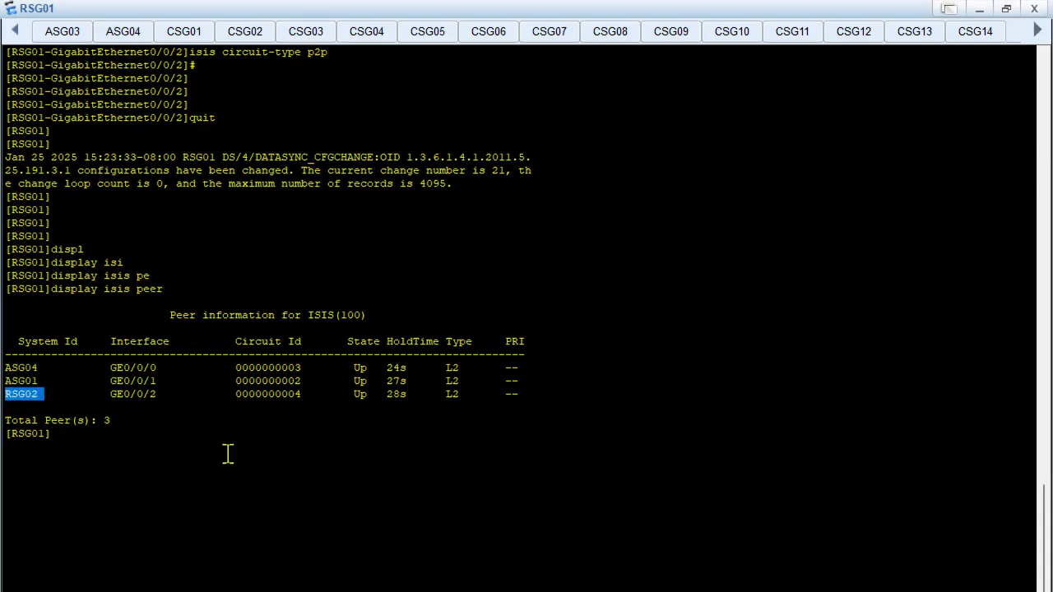
Open ASG04's console from the topology and enter its IS-IS process view with isis 100
{"action": "left_click", "coordinate": [979, 9]}
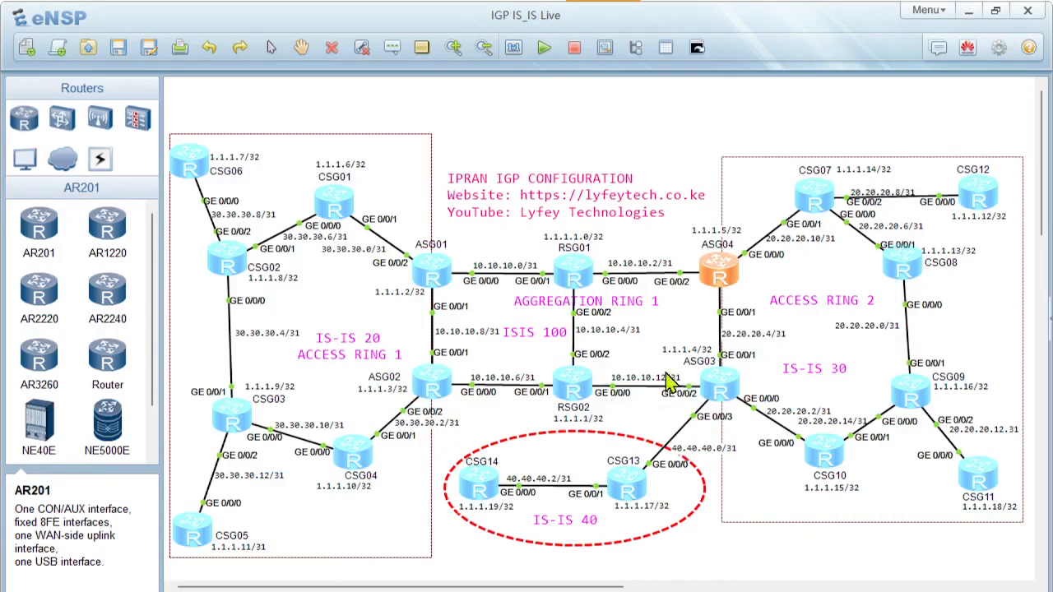
{"action": "double_click", "coordinate": [724, 274]}
{"action": "key", "text": "Return"}
{"action": "key", "text": "Return"}
{"action": "key", "text": "Return"}
{"action": "key", "text": "Return"}
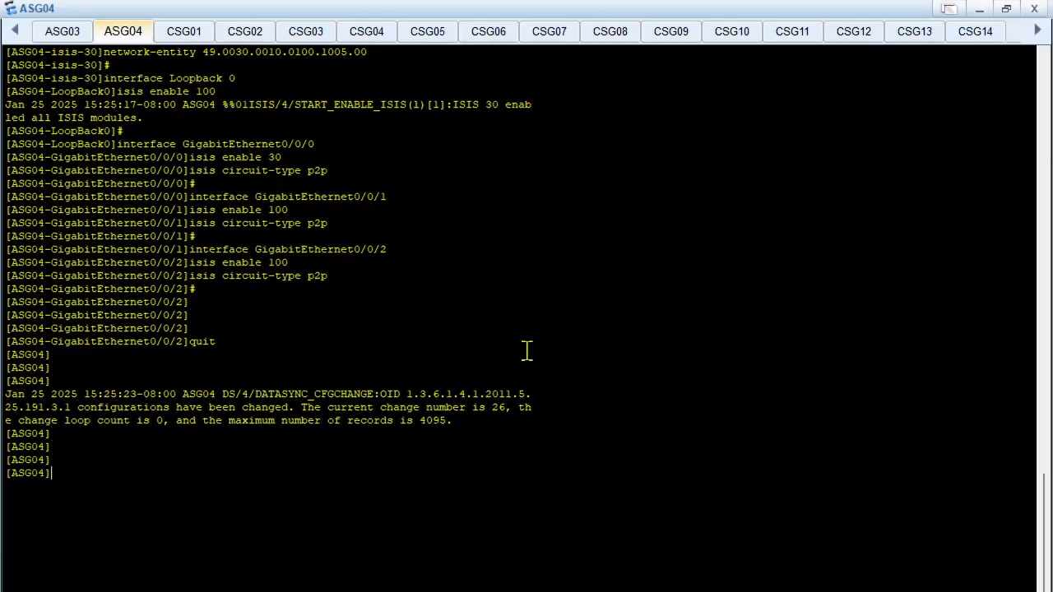
{"action": "type", "text": "isis"}
{"action": "key", "text": "Tab"}
{"action": "type", "text": "1"}
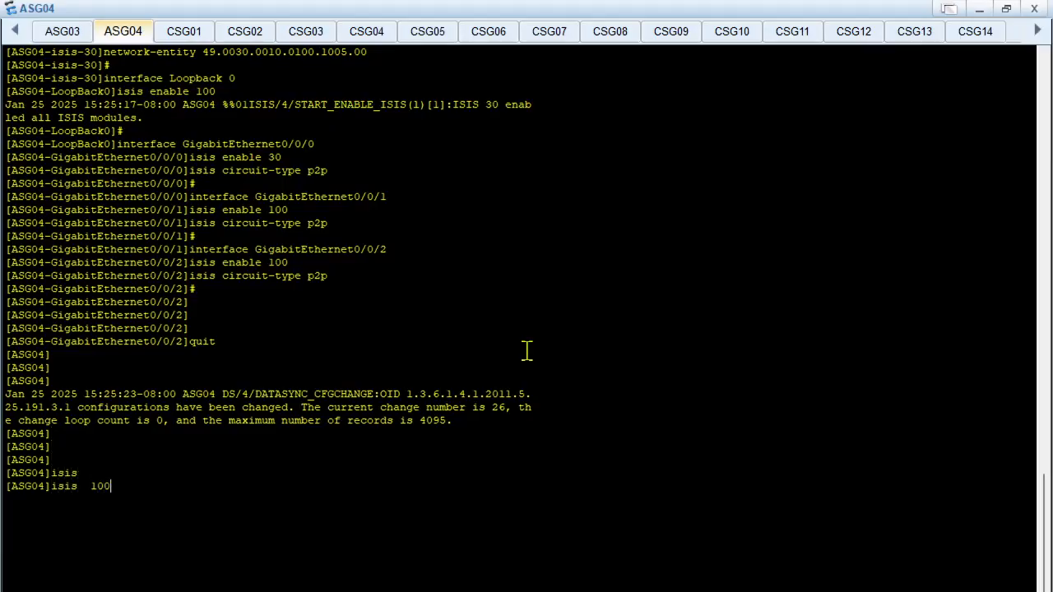
{"action": "type", "text": "00"}
{"action": "key", "text": "Return"}
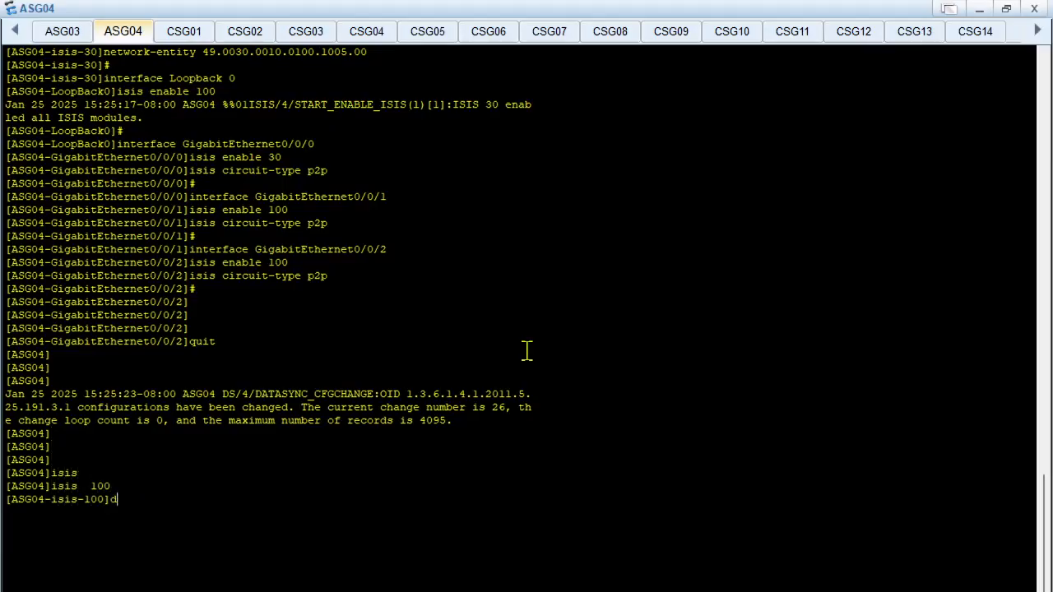
Display the isis 100 configuration on ASG04 with dis this and remove its host name mapping with undo is-name
{"action": "key", "text": "Return"}
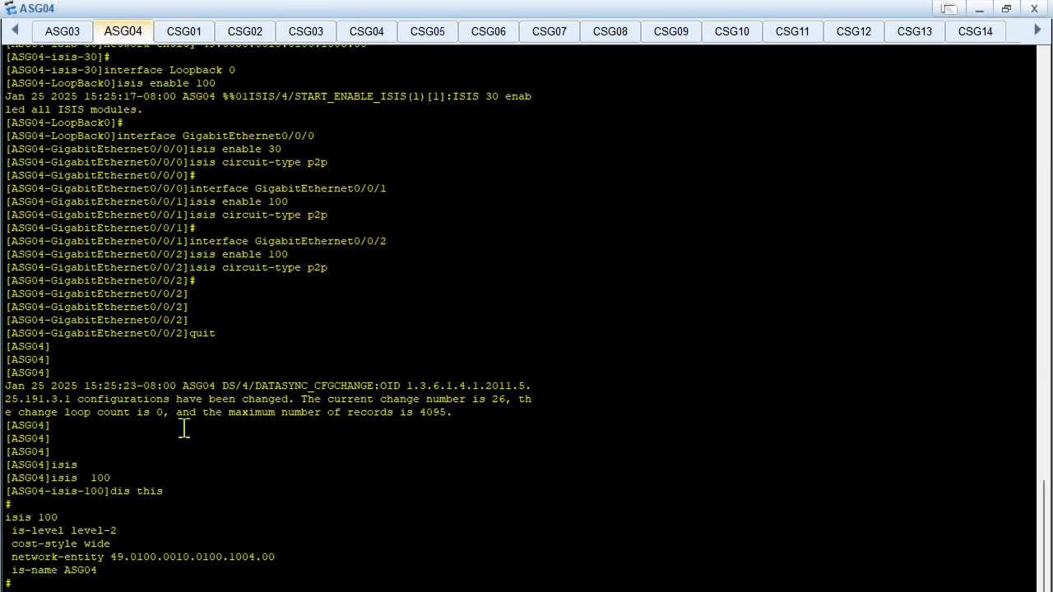
{"action": "key", "text": "Tab"}
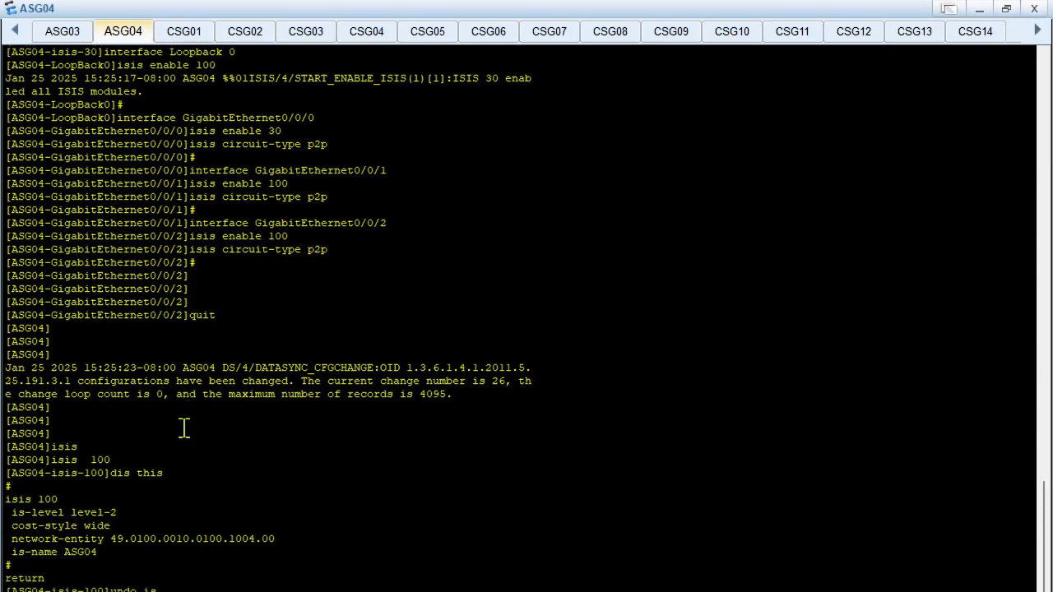
{"action": "key", "text": "Tab"}
{"action": "key", "text": "Tab"}
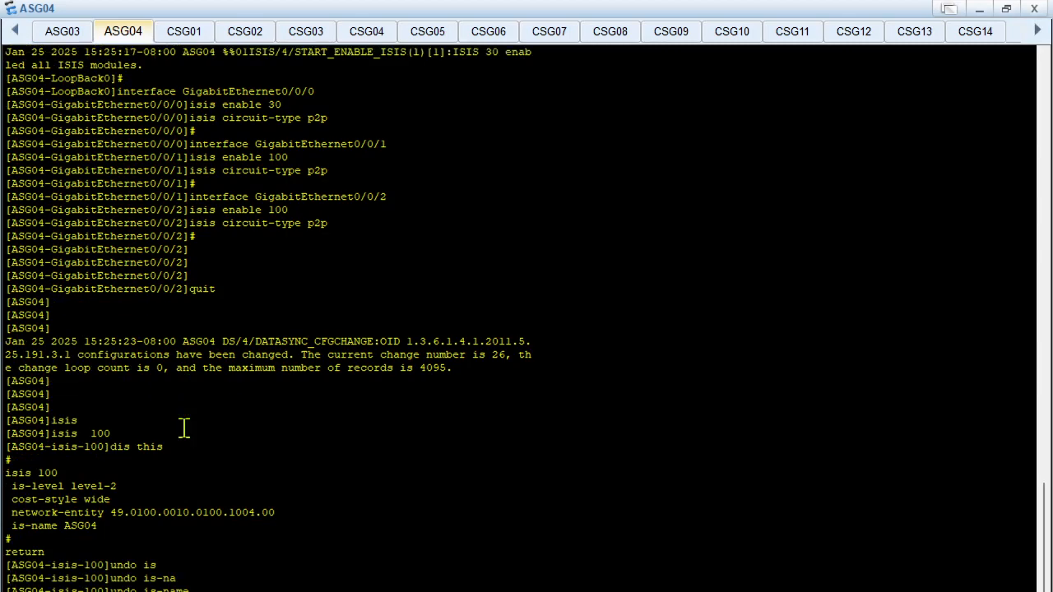
Return to RSG01's console, rerun display isis peer and examine the System Id of the neighbour on GE0/0/0
{"action": "left_click", "coordinate": [979, 9]}
{"action": "double_click", "coordinate": [574, 269]}
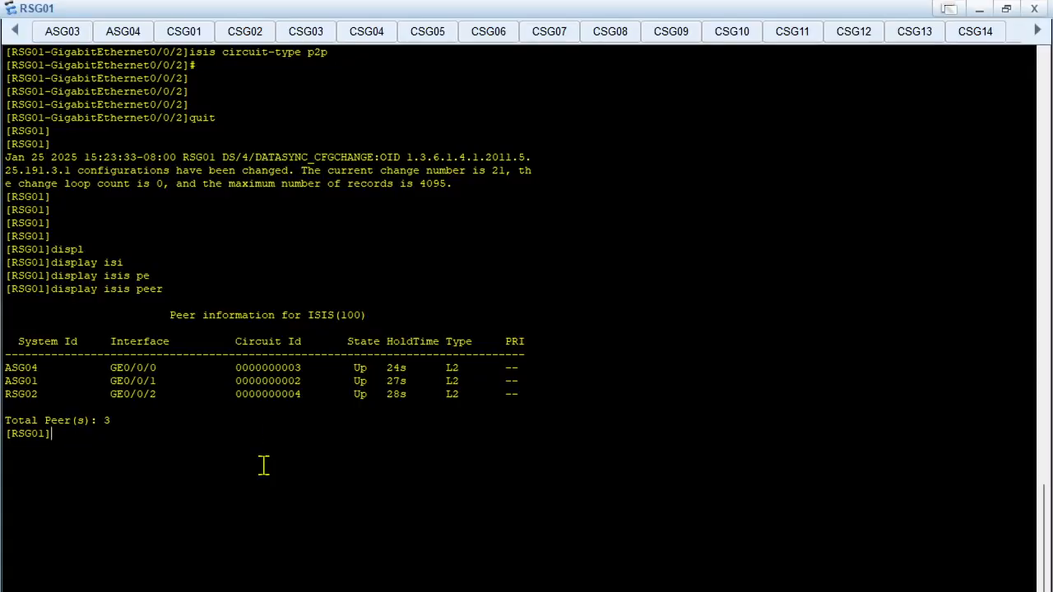
{"action": "key", "text": "Up"}
{"action": "key", "text": "Return"}
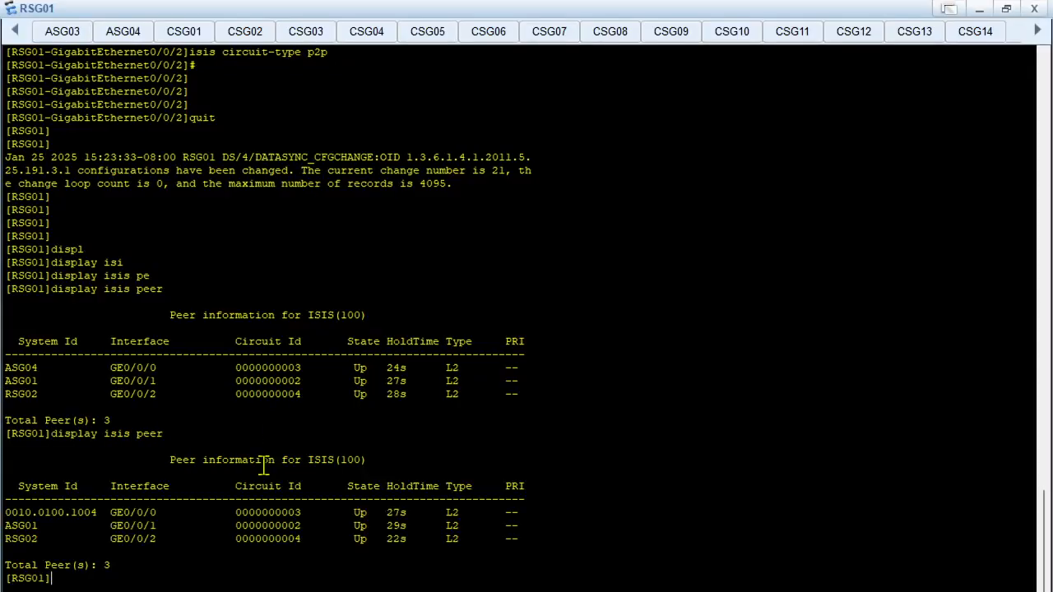
{"action": "left_click_drag", "start_coordinate": [12, 513], "coordinate": [97, 512]}
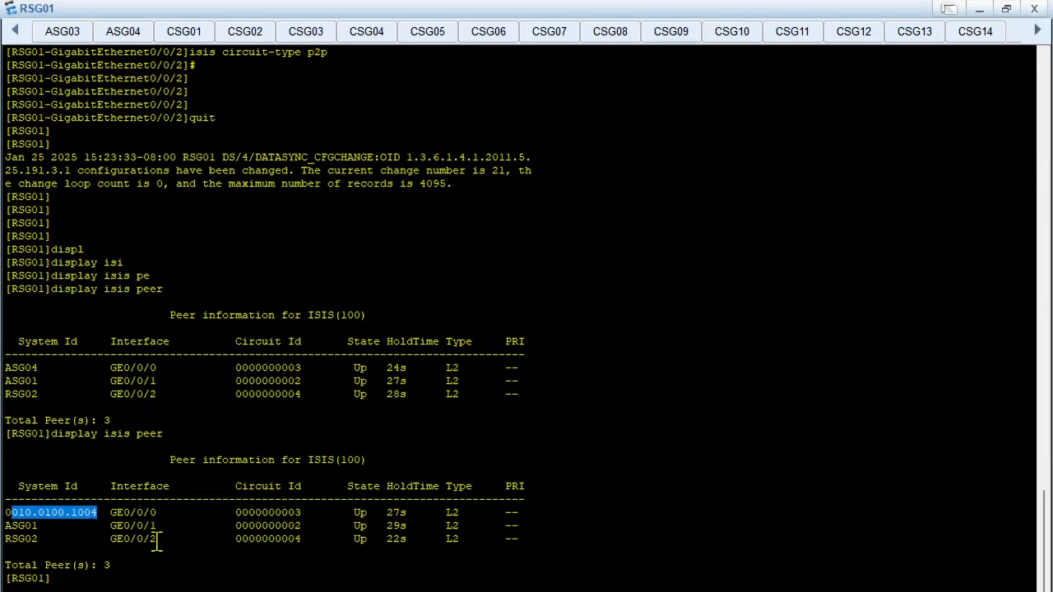
{"action": "left_click", "coordinate": [4, 514]}
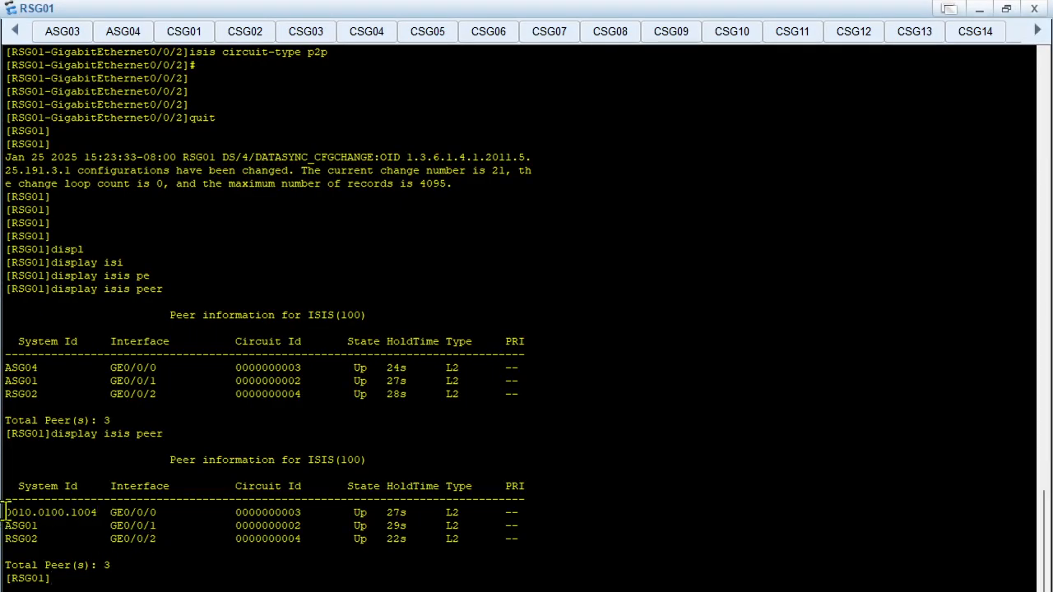
{"action": "left_click_drag", "start_coordinate": [4, 512], "coordinate": [100, 513]}
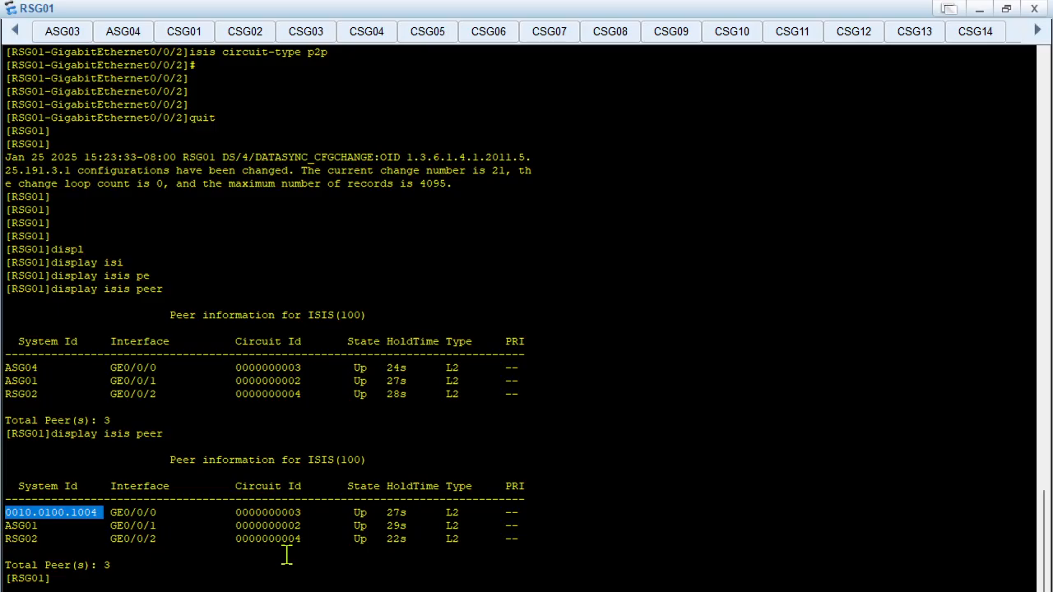
{"action": "left_click", "coordinate": [39, 517]}
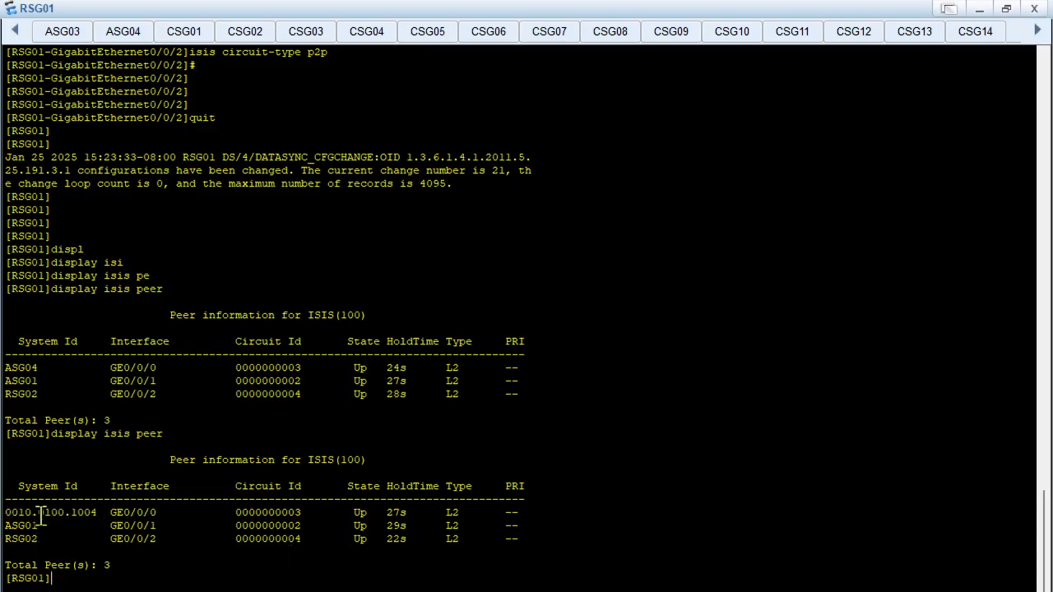
{"action": "left_click_drag", "start_coordinate": [11, 512], "coordinate": [104, 514]}
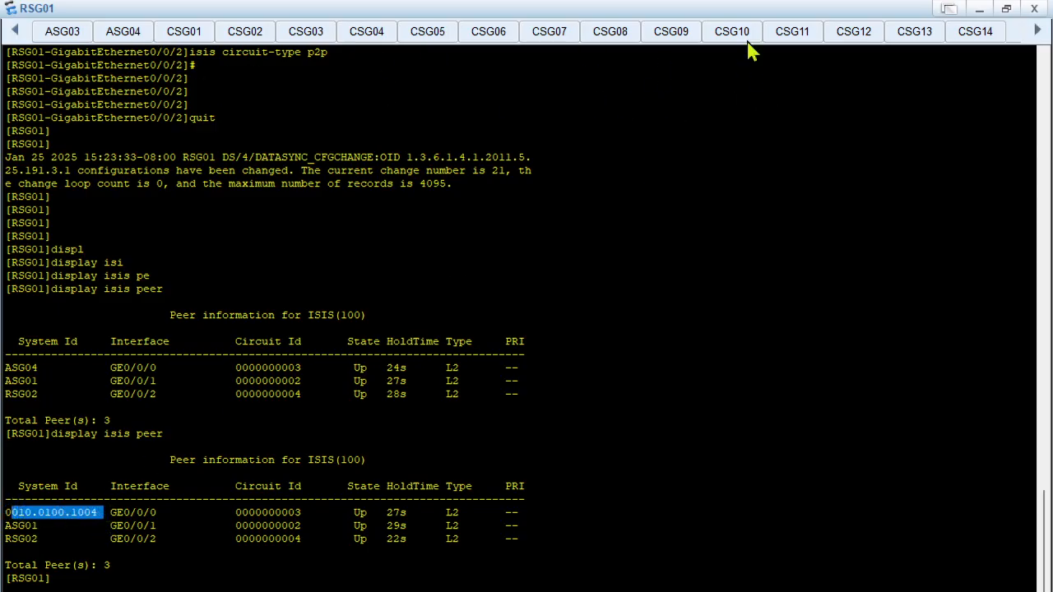
In ASG04's isis 100 view, set the IS-IS host name with is-name ASG04
{"action": "left_click", "coordinate": [122, 33]}
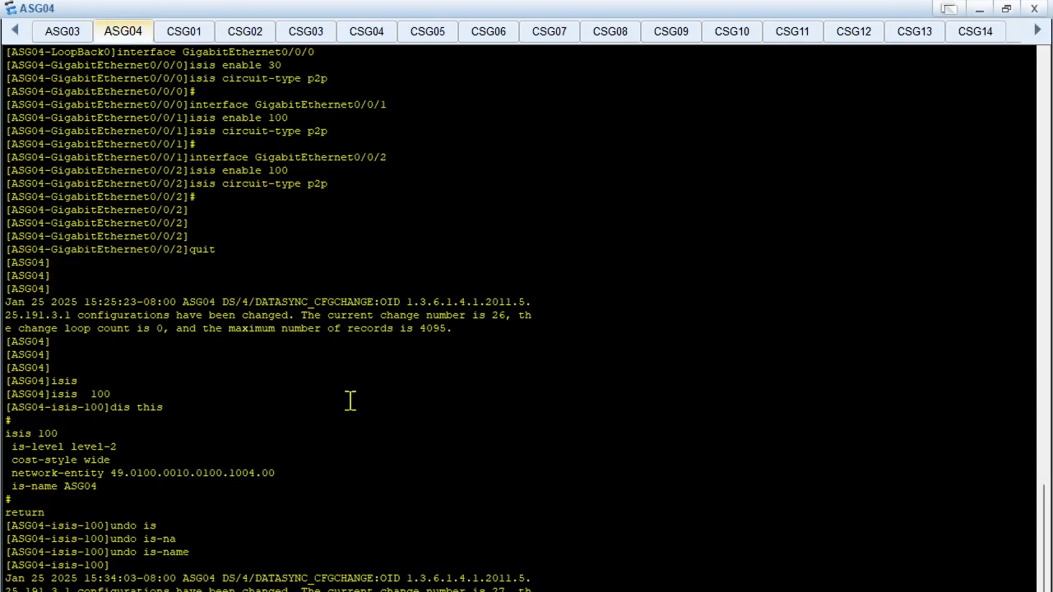
{"action": "key", "text": "Return"}
{"action": "key", "text": "Return"}
{"action": "type", "text": "is"}
{"action": "key", "text": "Tab"}
{"action": "type", "text": "n"}
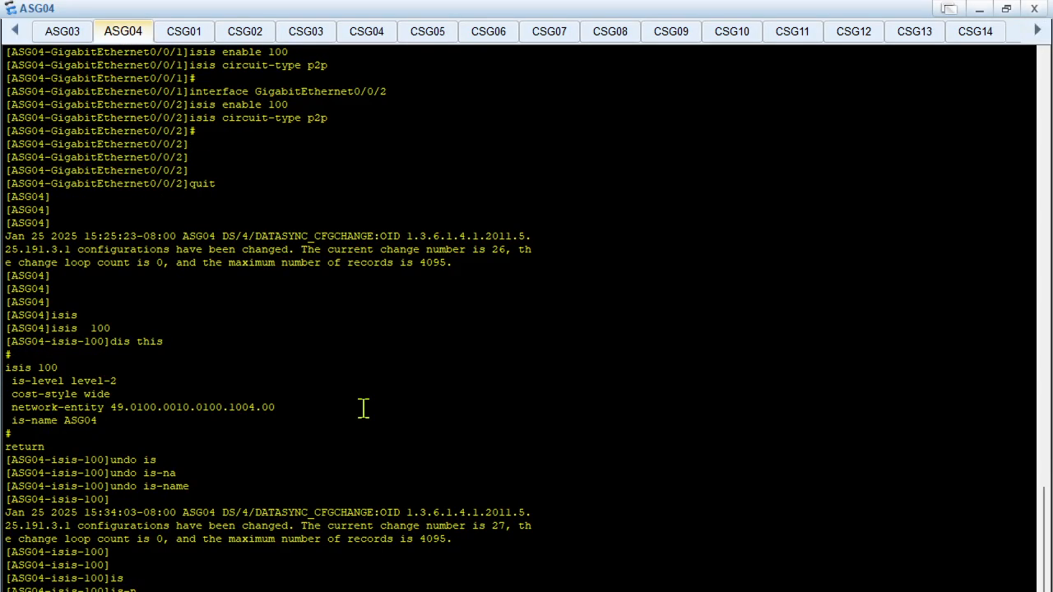
{"action": "key", "text": "Tab"}
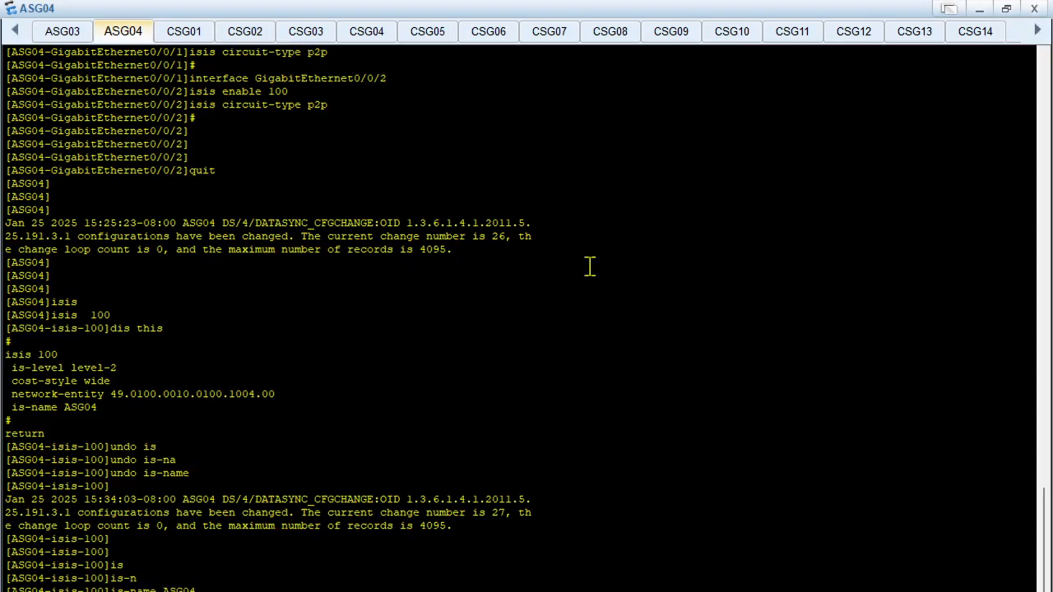
{"action": "type", "text": "ASG04"}
{"action": "key", "text": "Return"}
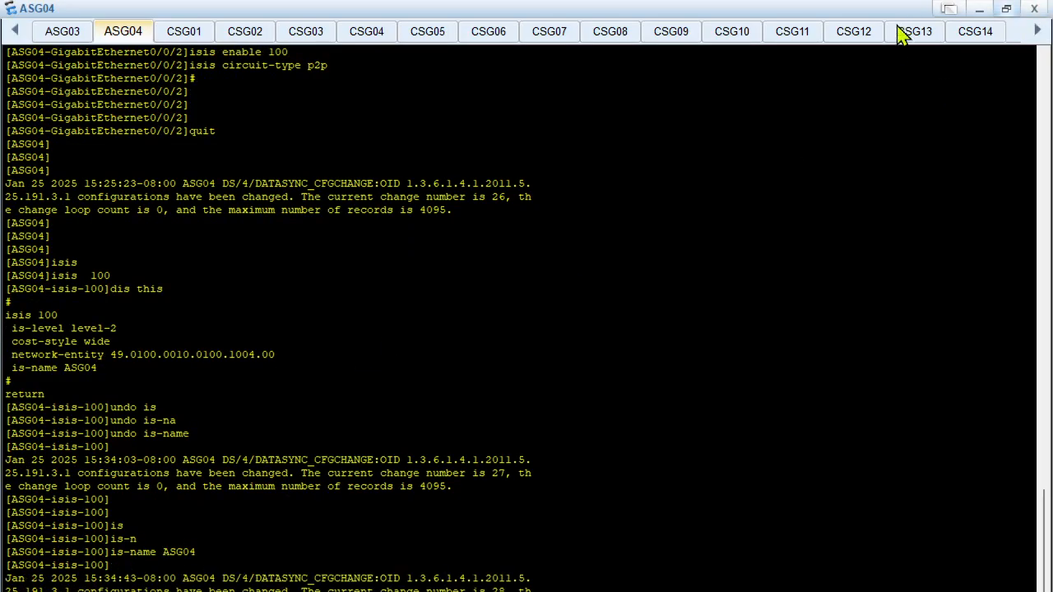
Reopen RSG01's console from the topology and clear its screen
{"action": "left_click", "coordinate": [980, 9]}
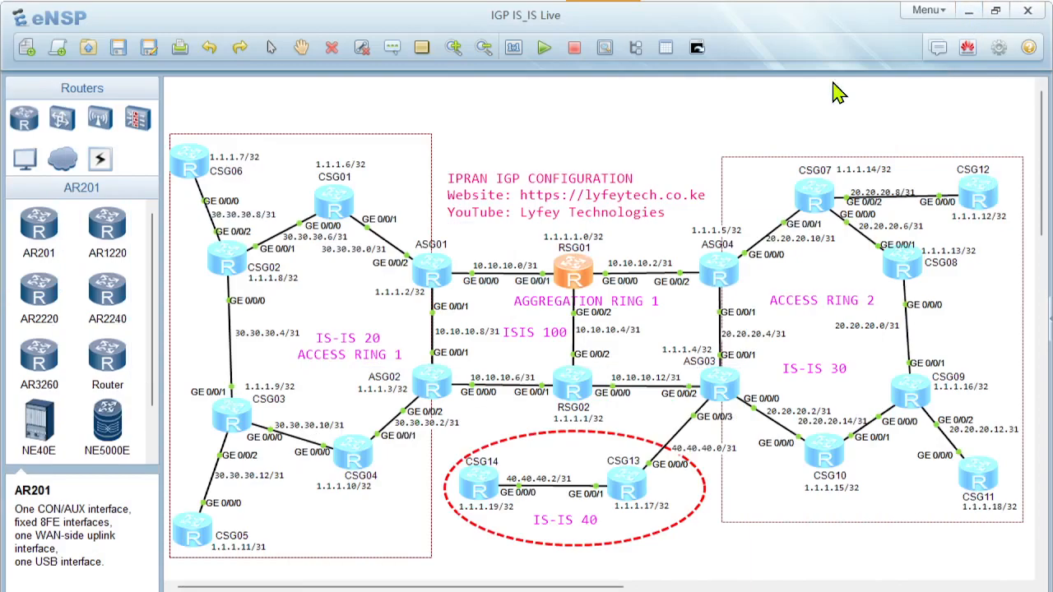
{"action": "double_click", "coordinate": [576, 283]}
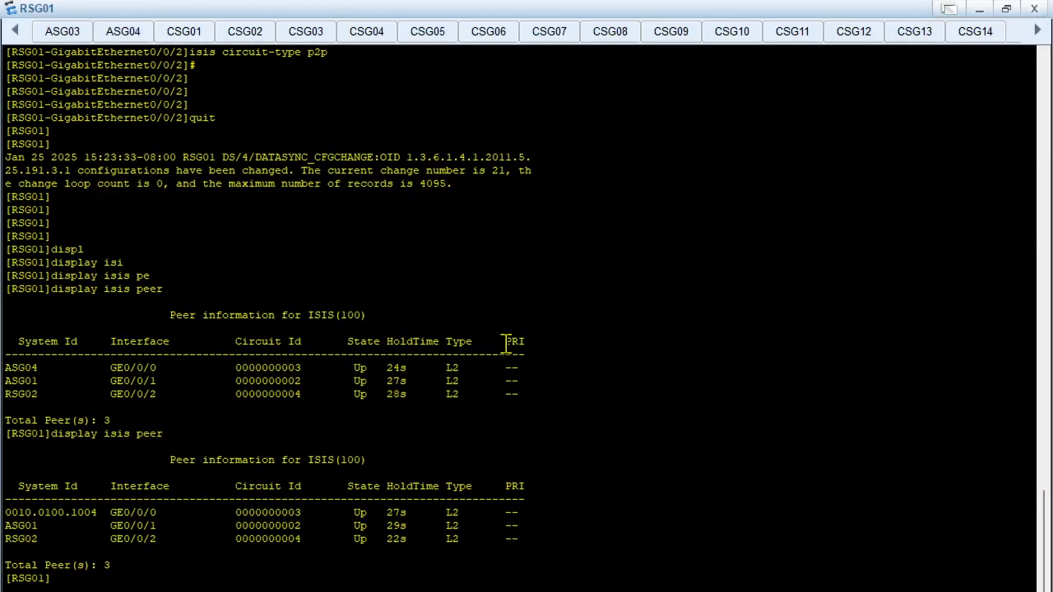
{"action": "scroll", "coordinate": [513, 329], "scroll_direction": "up", "scroll_amount": 1}
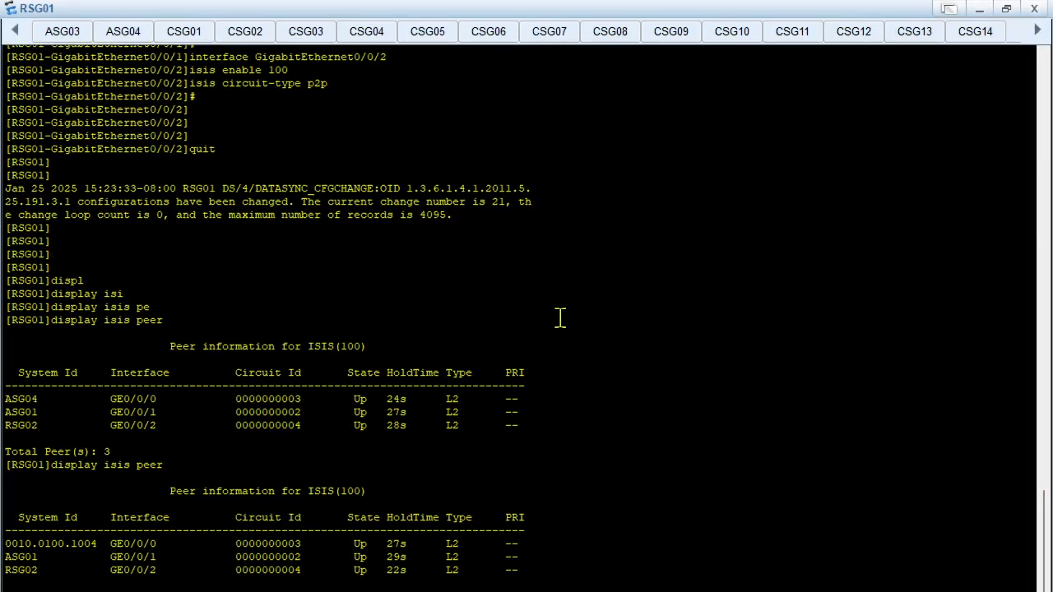
{"action": "right_click", "coordinate": [599, 306]}
{"action": "left_click", "coordinate": [639, 354]}
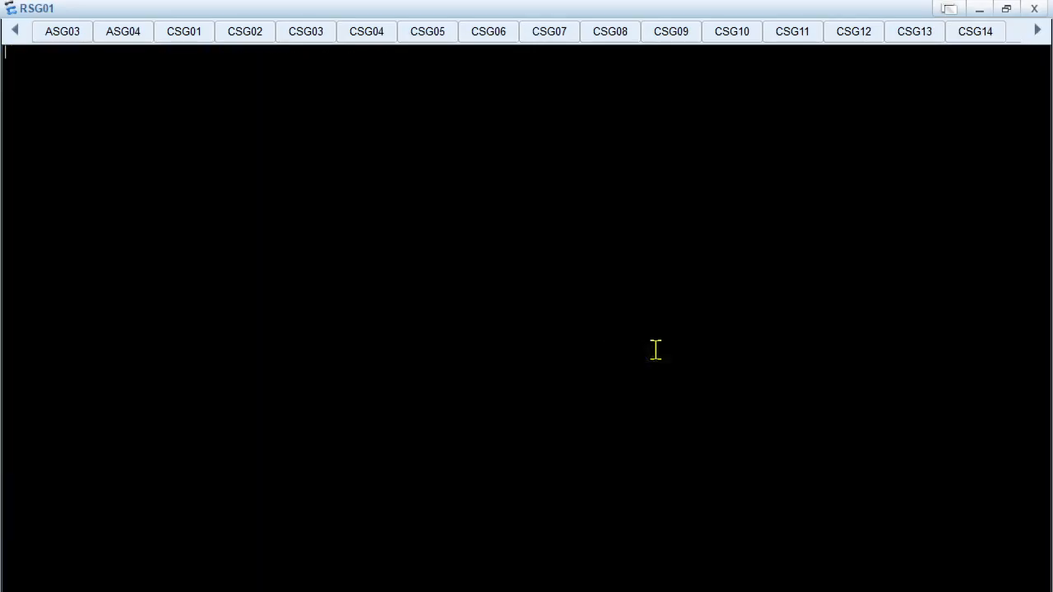
List RSG01's IS-IS neighbours again with display isis peer on the cleared console
{"action": "key", "text": "Return"}
{"action": "key", "text": "Return"}
{"action": "type", "text": "displ"}
{"action": "key", "text": "Tab"}
{"action": "type", "text": "isi"}
{"action": "key", "text": "Tab"}
{"action": "type", "text": "p"}
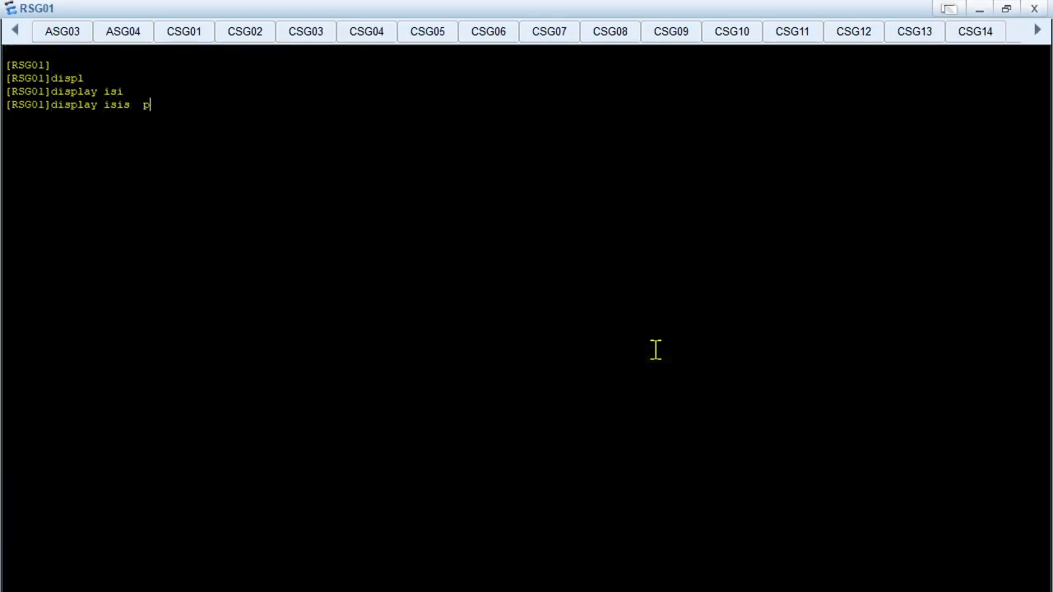
{"action": "type", "text": "e"}
{"action": "key", "text": "Tab"}
{"action": "key", "text": "Return"}
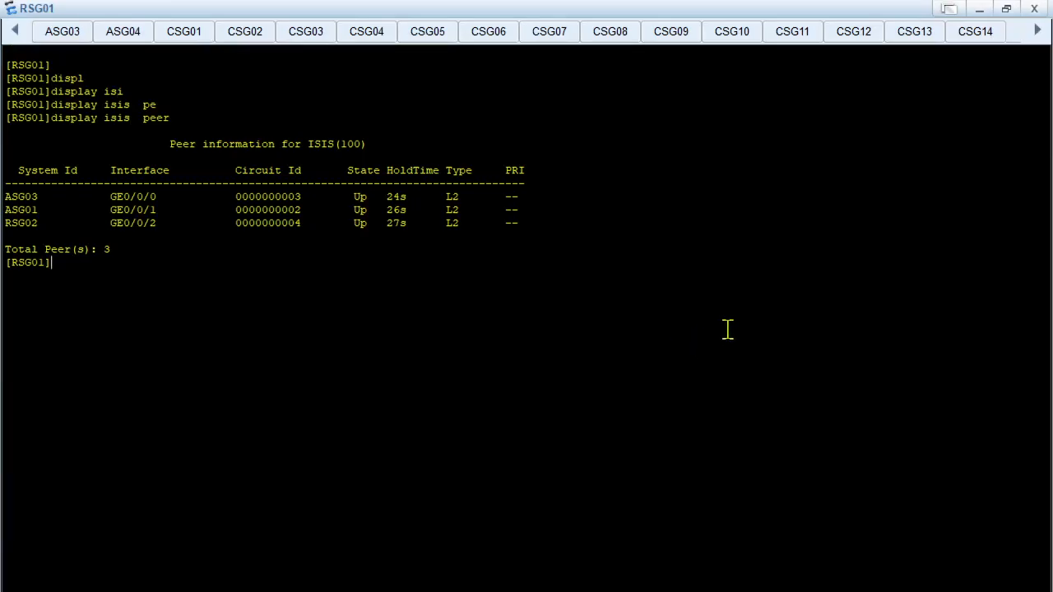
Examine the System Id column and the ISIS process number in RSG01's peer table
{"action": "left_click_drag", "start_coordinate": [18, 170], "coordinate": [78, 173]}
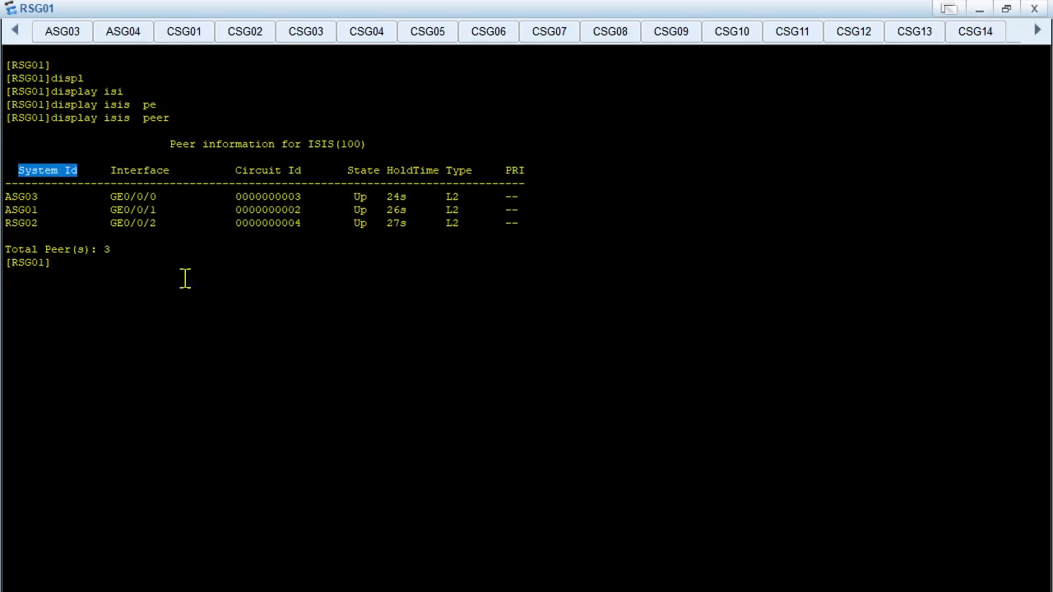
{"action": "left_click_drag", "start_coordinate": [341, 144], "coordinate": [362, 144]}
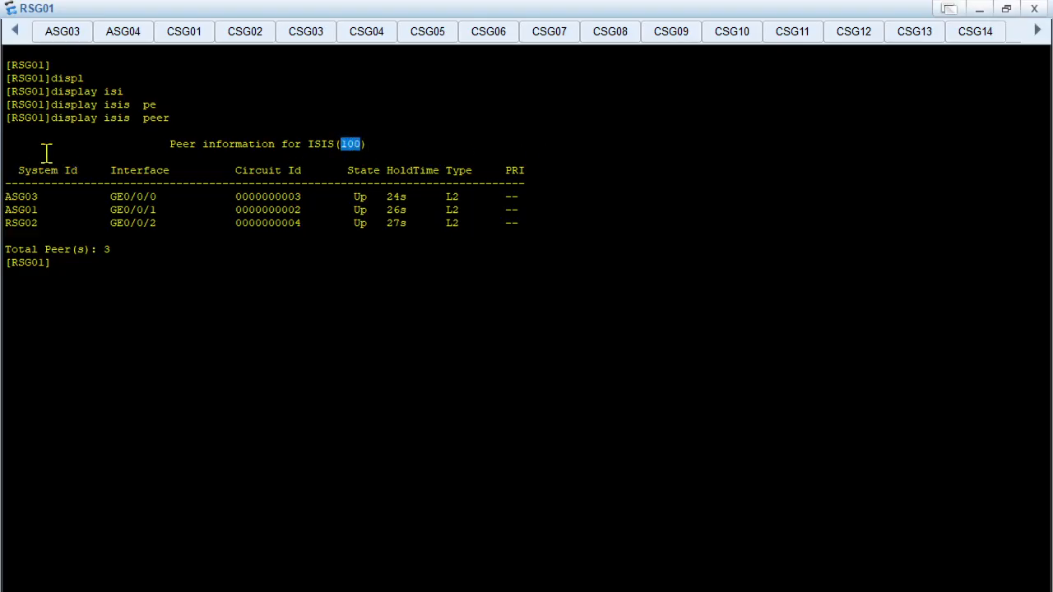
{"action": "left_click_drag", "start_coordinate": [24, 170], "coordinate": [66, 165]}
{"action": "left_click", "coordinate": [180, 317]}
Show RSG01's IS-IS settings with display current-configuration configuration isis
{"action": "key", "text": "Tab"}
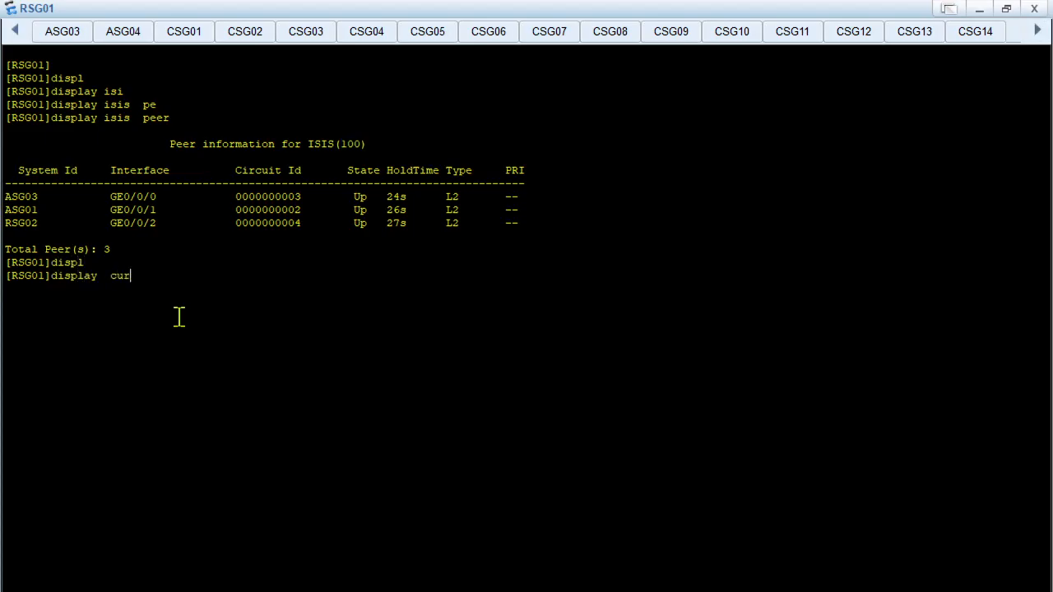
{"action": "type", "text": "cur"}
{"action": "key", "text": "Tab"}
{"action": "type", "text": "con"}
{"action": "key", "text": "Tab"}
{"action": "key", "text": "Tab"}
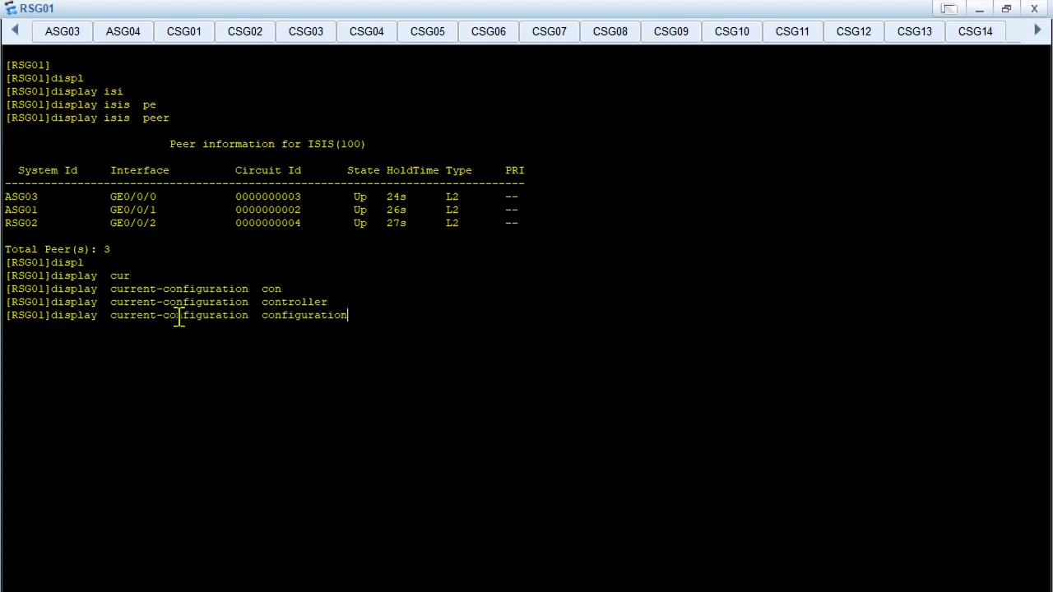
{"action": "key", "text": "Return"}
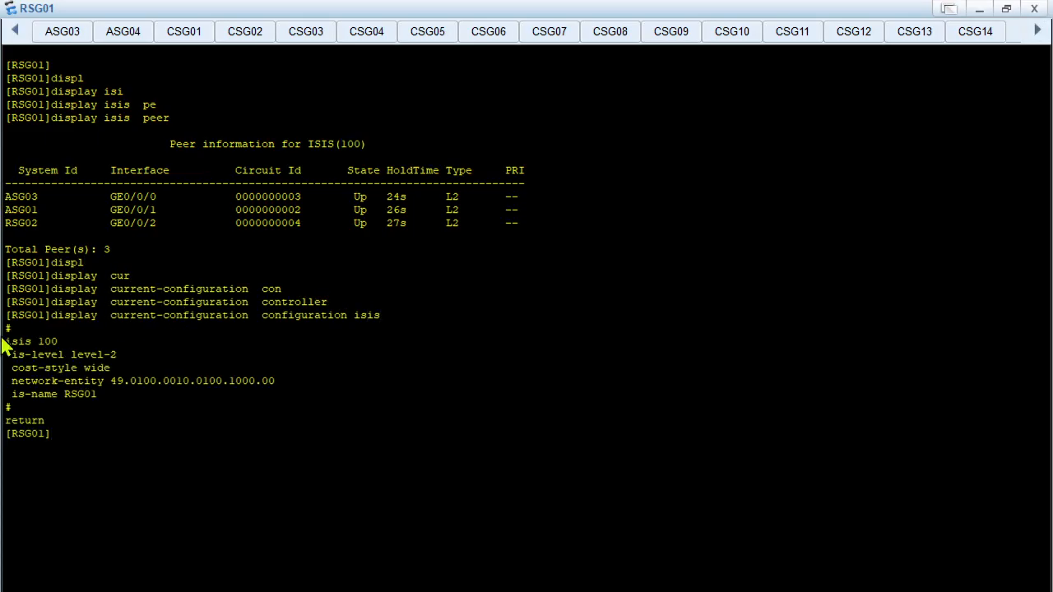
Examine the isis process, is-name and network-entity lines, focusing on the system ID portion of RSG01's network entity
{"action": "left_click_drag", "start_coordinate": [7, 340], "coordinate": [51, 340]}
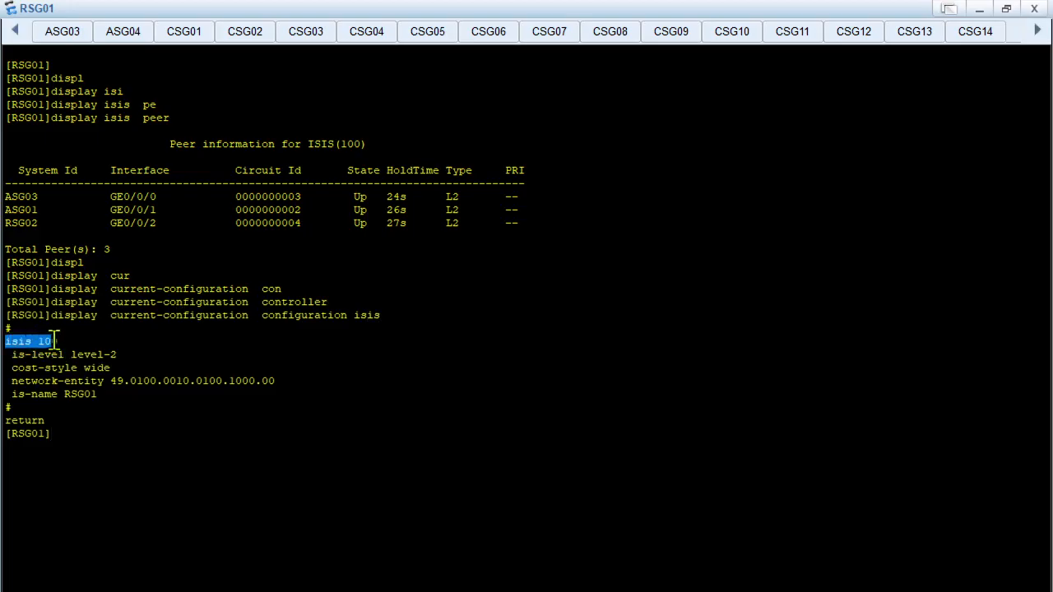
{"action": "left_click", "coordinate": [130, 392]}
{"action": "left_click_drag", "start_coordinate": [11, 381], "coordinate": [245, 395]}
{"action": "left_click", "coordinate": [253, 437]}
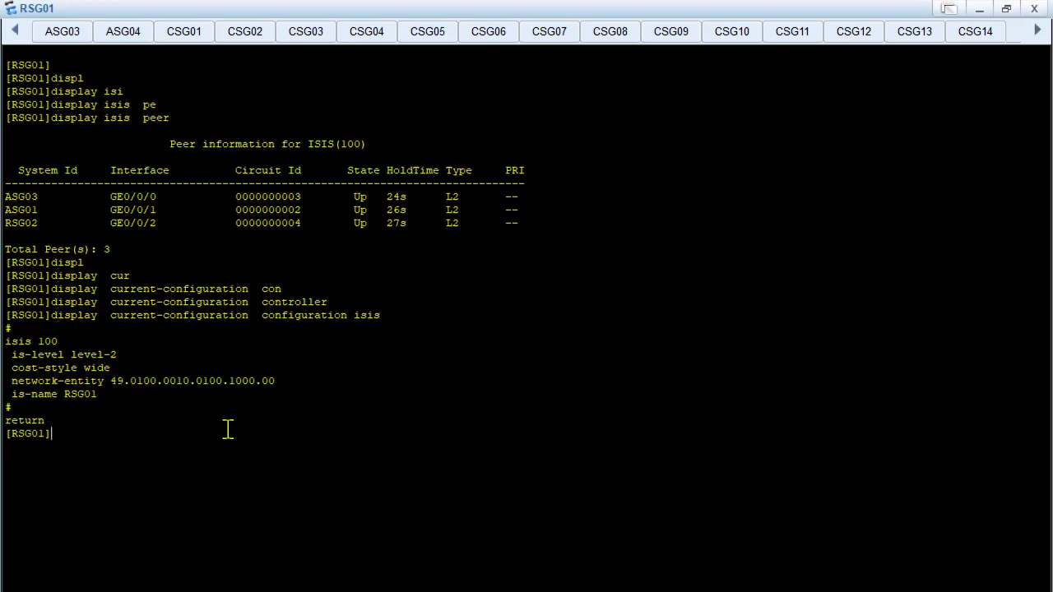
{"action": "left_click_drag", "start_coordinate": [163, 382], "coordinate": [255, 385]}
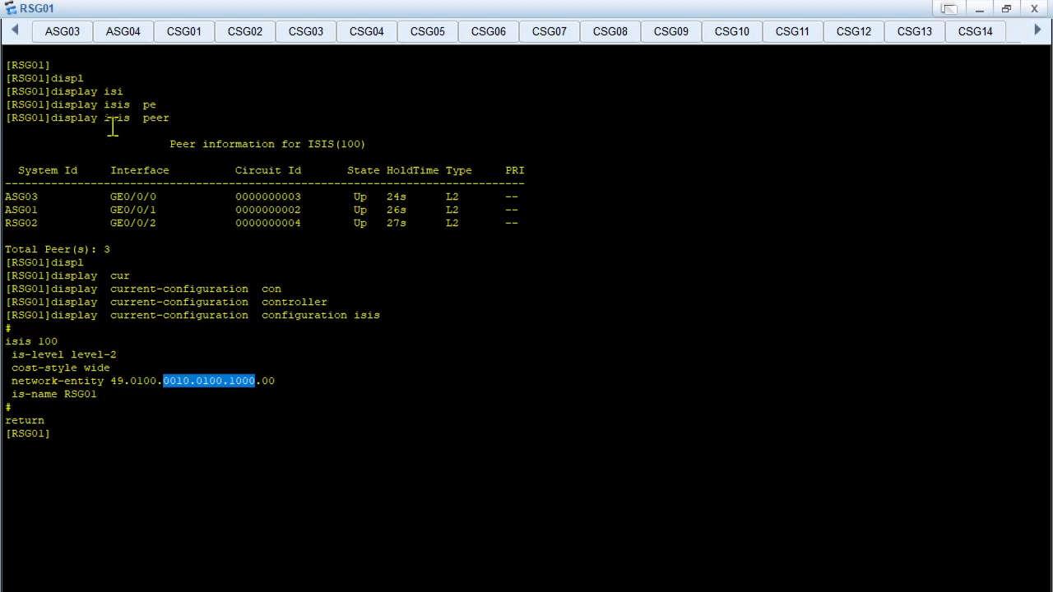
Run display isis peer on RSG01 once more below the IS-IS configuration output
{"action": "left_click", "coordinate": [205, 400]}
{"action": "type", "text": "disp"}
{"action": "key", "text": "Tab"}
{"action": "type", "text": "lisi"}
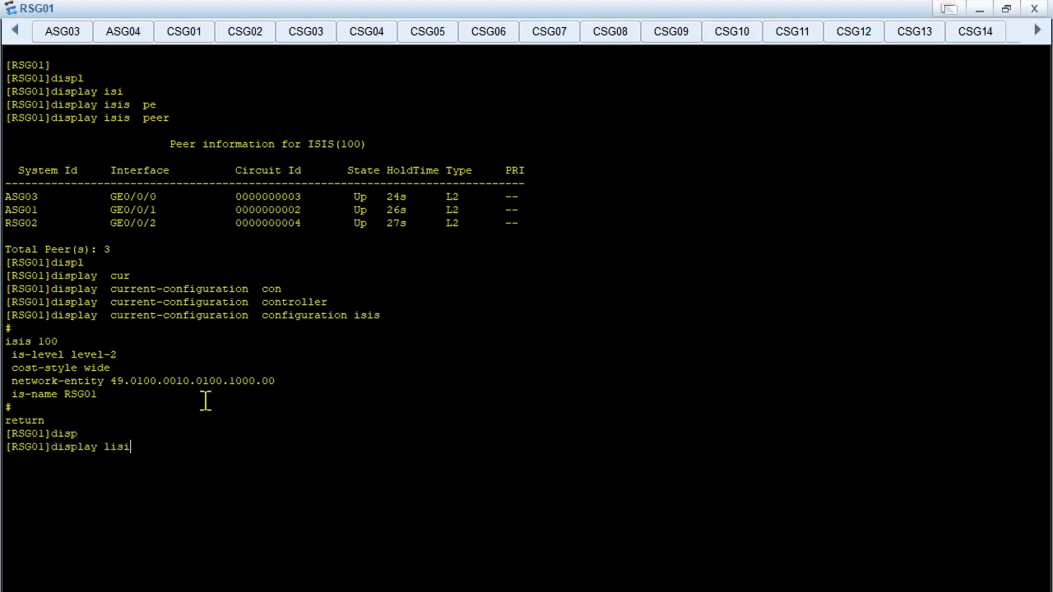
{"action": "key", "text": "Tab"}
{"action": "type", "text": "pe"}
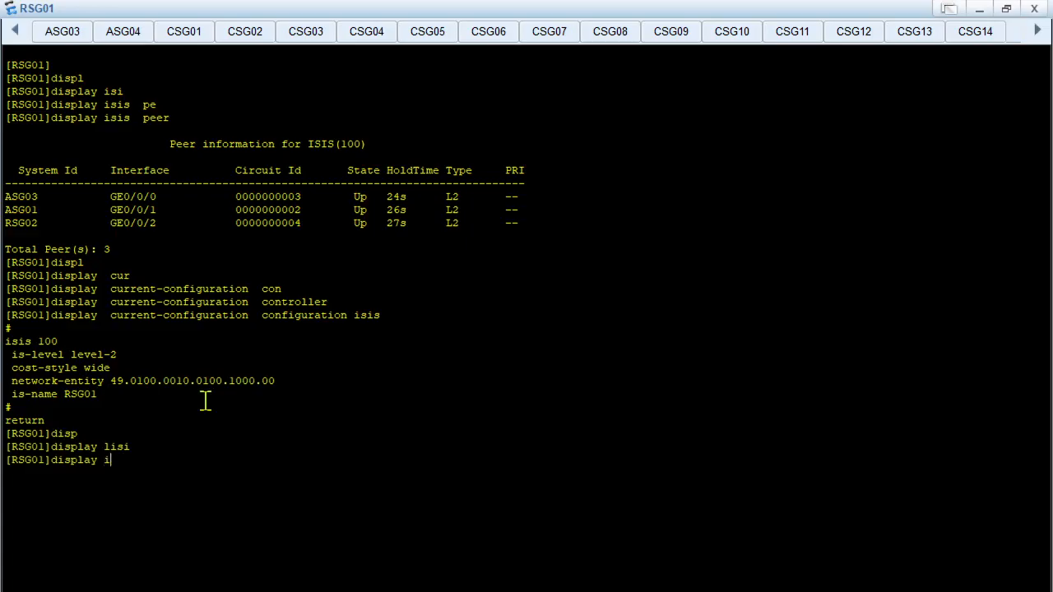
{"action": "type", "text": "si"}
{"action": "key", "text": "Tab"}
{"action": "type", "text": "pe"}
{"action": "key", "text": "Tab"}
{"action": "key", "text": "Return"}
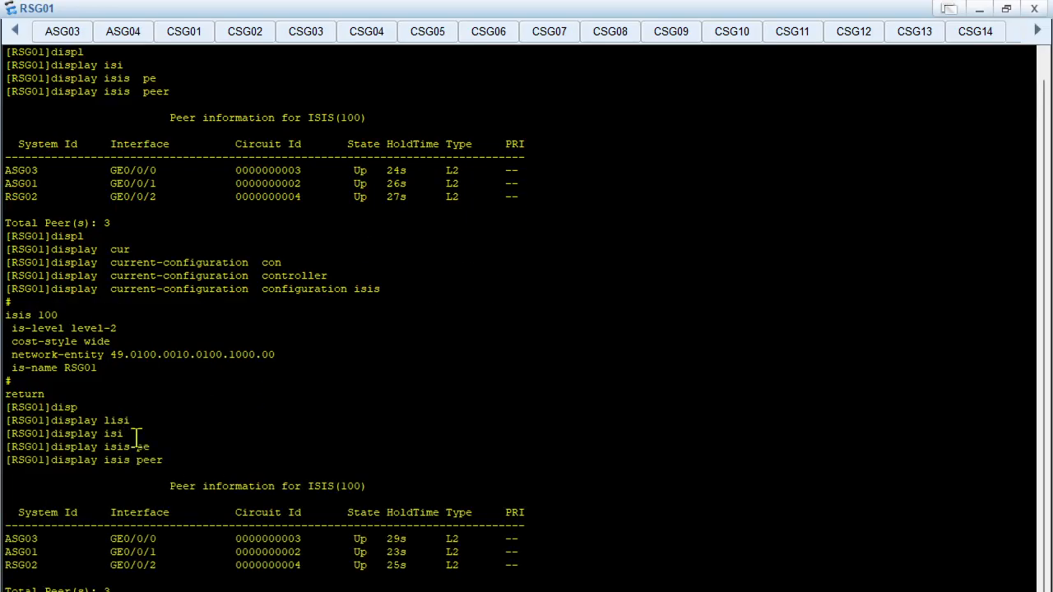
Show the detailed IS-IS neighbour information on RSG01 with display isis peer verbose
{"action": "scroll", "coordinate": [337, 469], "scroll_direction": "up", "scroll_amount": 1}
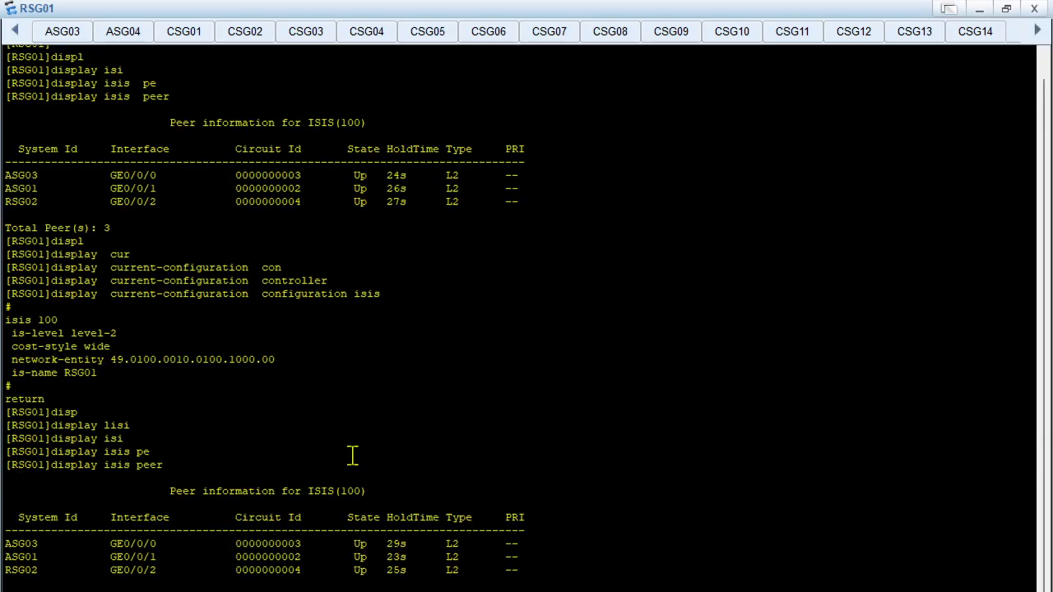
{"action": "key", "text": "Tab"}
{"action": "key", "text": "Return"}
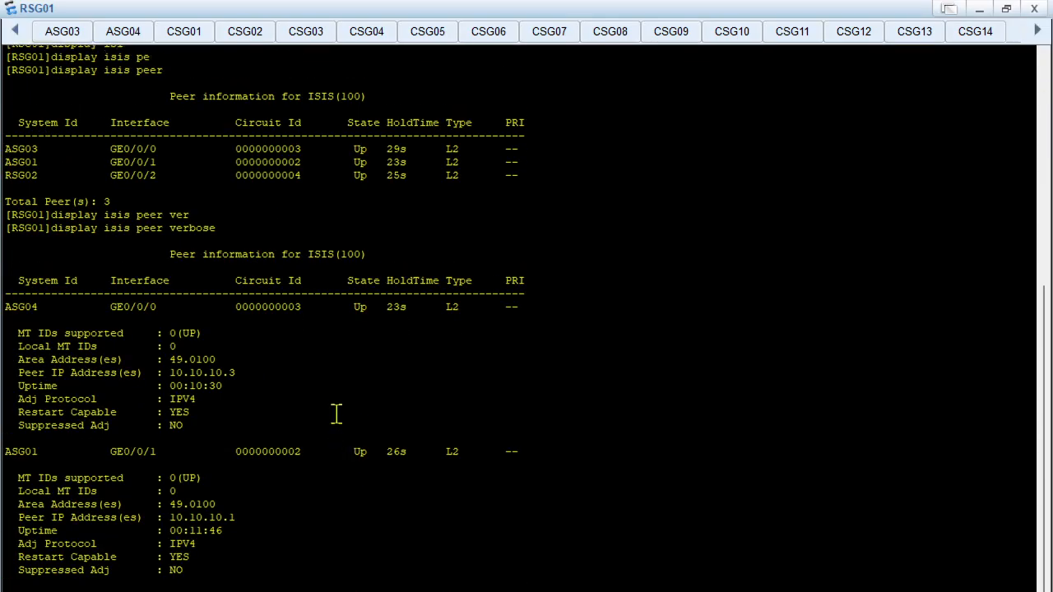
{"action": "scroll", "coordinate": [334, 403], "scroll_direction": "up", "scroll_amount": 2}
{"action": "scroll", "coordinate": [331, 390], "scroll_direction": "down", "scroll_amount": 6}
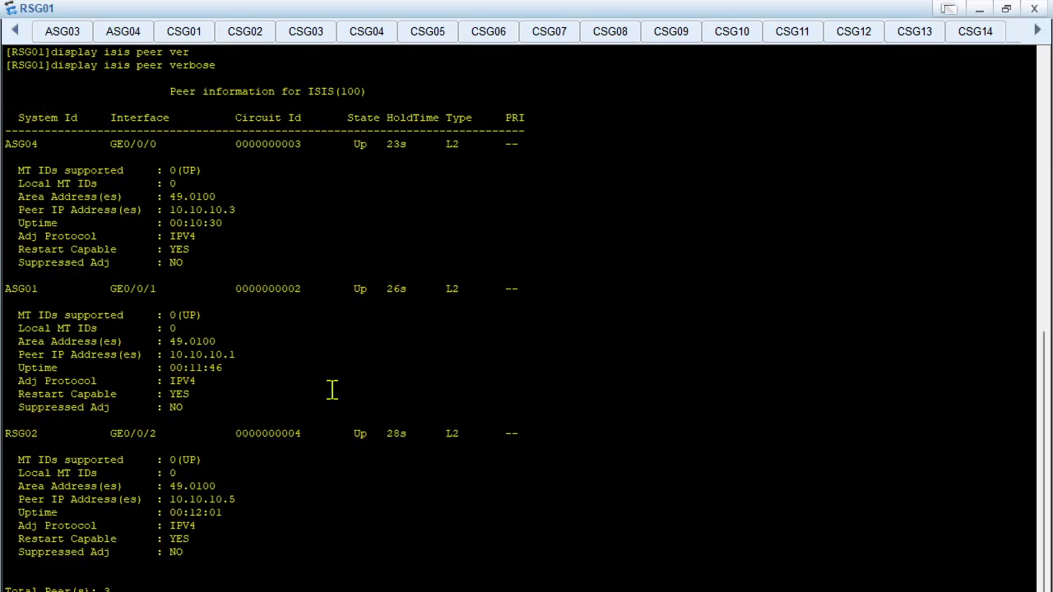
Examine ASG04's verbose peer details, from MT IDs, area address, peer IP and uptime to protocol, restart capability and suppressed adjacency
{"action": "left_click_drag", "start_coordinate": [12, 144], "coordinate": [266, 258]}
{"action": "left_click", "coordinate": [266, 259]}
{"action": "left_click_drag", "start_coordinate": [39, 178], "coordinate": [182, 195]}
{"action": "left_click", "coordinate": [153, 223]}
{"action": "left_click_drag", "start_coordinate": [38, 197], "coordinate": [229, 208]}
{"action": "left_click", "coordinate": [126, 247]}
{"action": "left_click_drag", "start_coordinate": [57, 207], "coordinate": [259, 221]}
{"action": "left_click", "coordinate": [190, 244]}
{"action": "left_click_drag", "start_coordinate": [35, 219], "coordinate": [282, 232]}
{"action": "left_click", "coordinate": [222, 268]}
{"action": "left_click_drag", "start_coordinate": [48, 237], "coordinate": [223, 247]}
{"action": "left_click", "coordinate": [223, 251]}
{"action": "left_click_drag", "start_coordinate": [74, 256], "coordinate": [242, 254]}
{"action": "left_click_drag", "start_coordinate": [36, 262], "coordinate": [191, 263]}
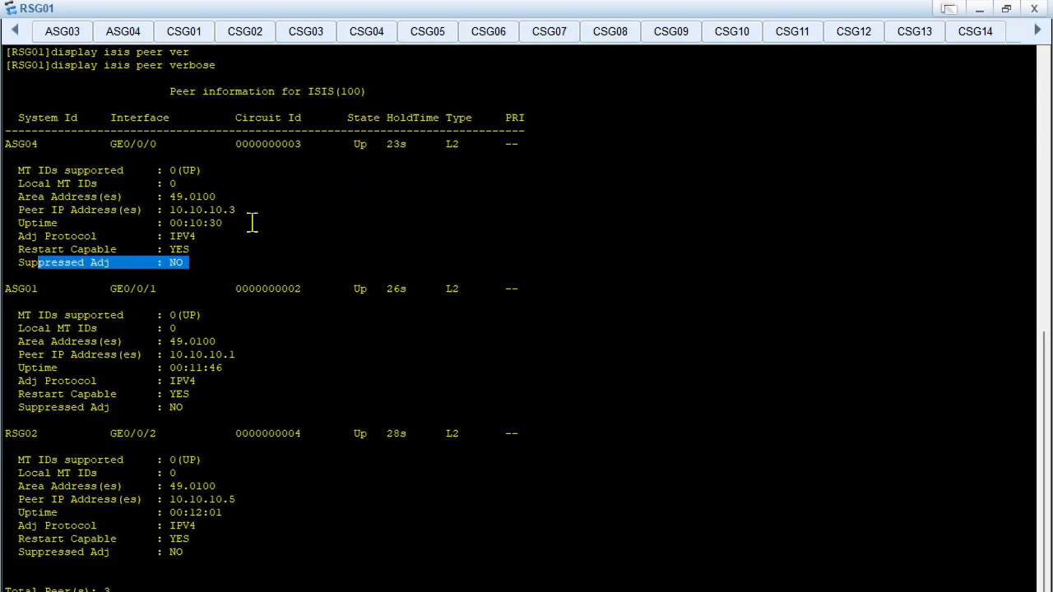
Examine the ASG04 and ASG01 entries in RSG01's verbose IS-IS peer output, including the column headings above them
{"action": "left_click_drag", "start_coordinate": [6, 79], "coordinate": [275, 148]}
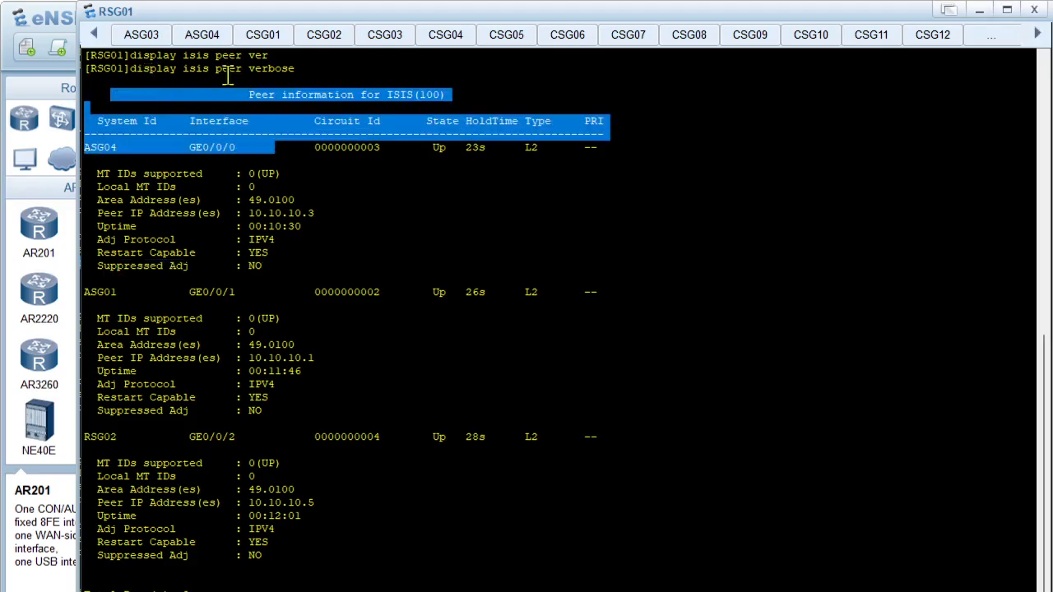
{"action": "left_click", "coordinate": [355, 83]}
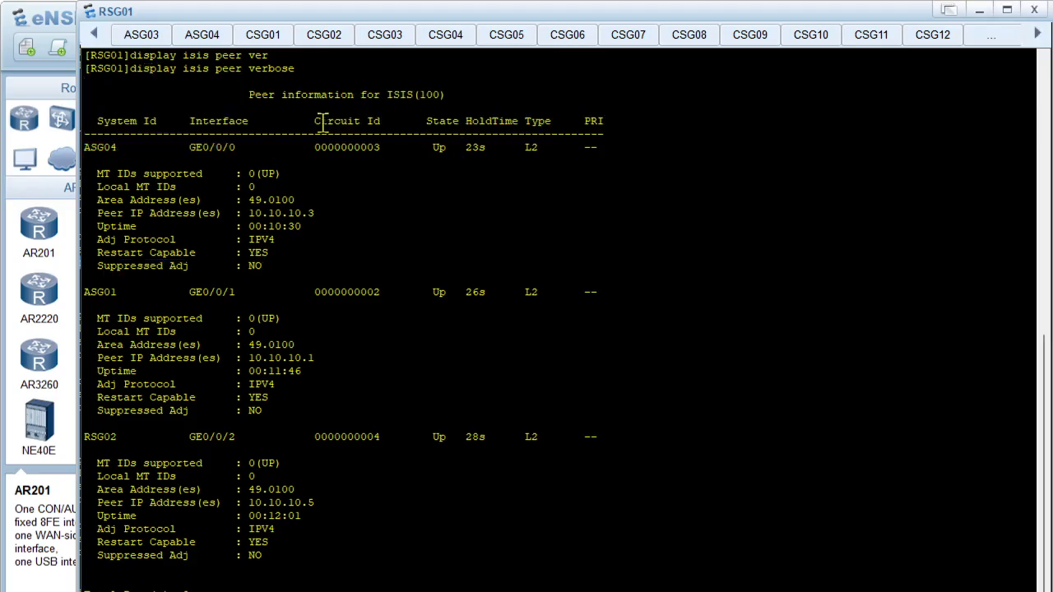
{"action": "scroll", "coordinate": [315, 160], "scroll_direction": "up", "scroll_amount": 1}
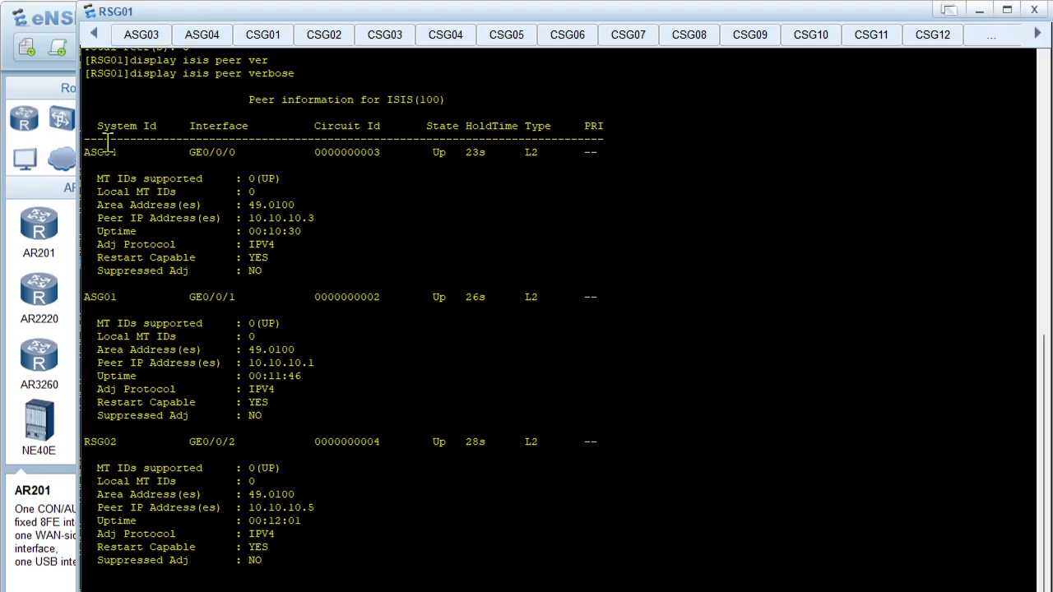
{"action": "left_click_drag", "start_coordinate": [92, 152], "coordinate": [458, 302]}
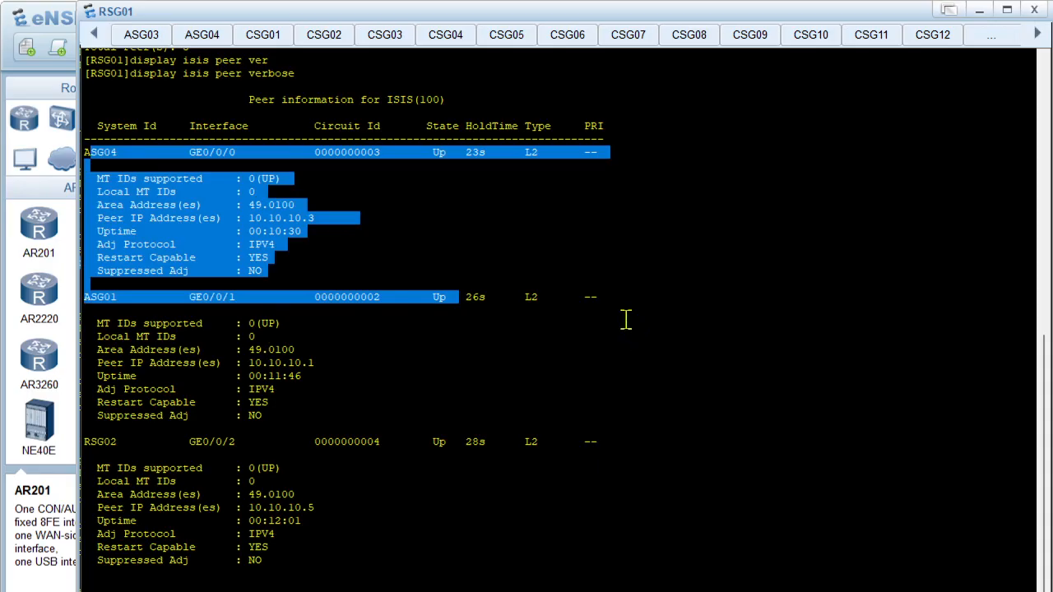
{"action": "left_click", "coordinate": [581, 356]}
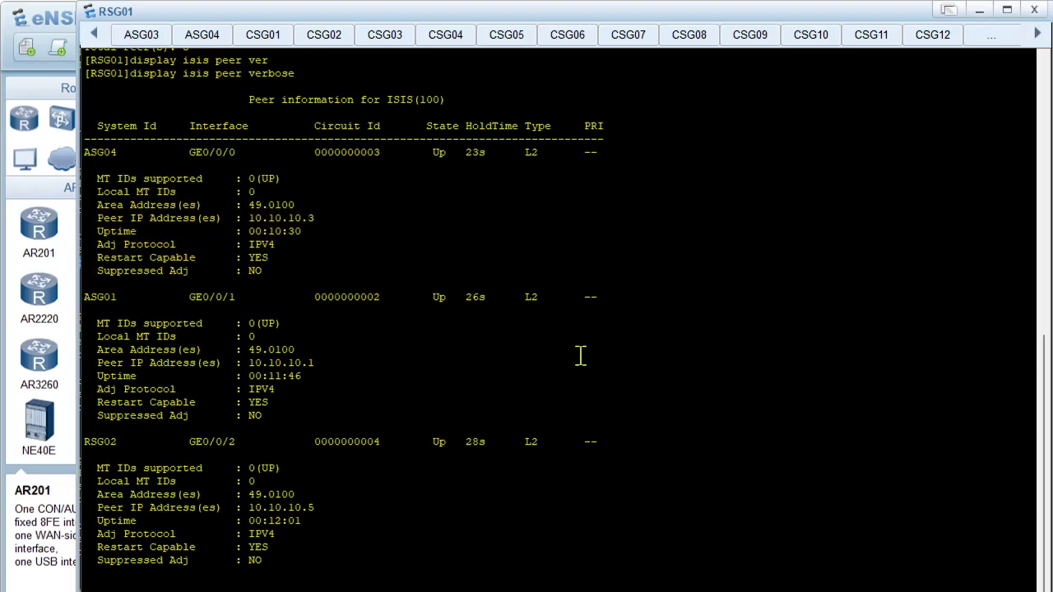
Open the RSG02 console from the topology and run display isis peer
{"action": "mouse_move", "coordinate": [625, 589]}
{"action": "left_click", "coordinate": [563, 553]}
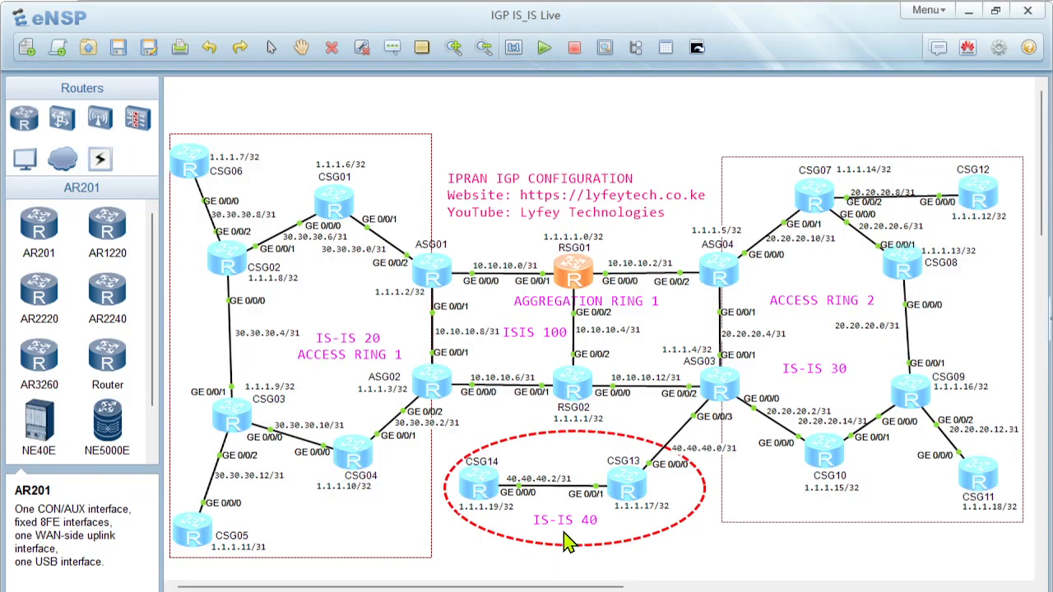
{"action": "double_click", "coordinate": [572, 383]}
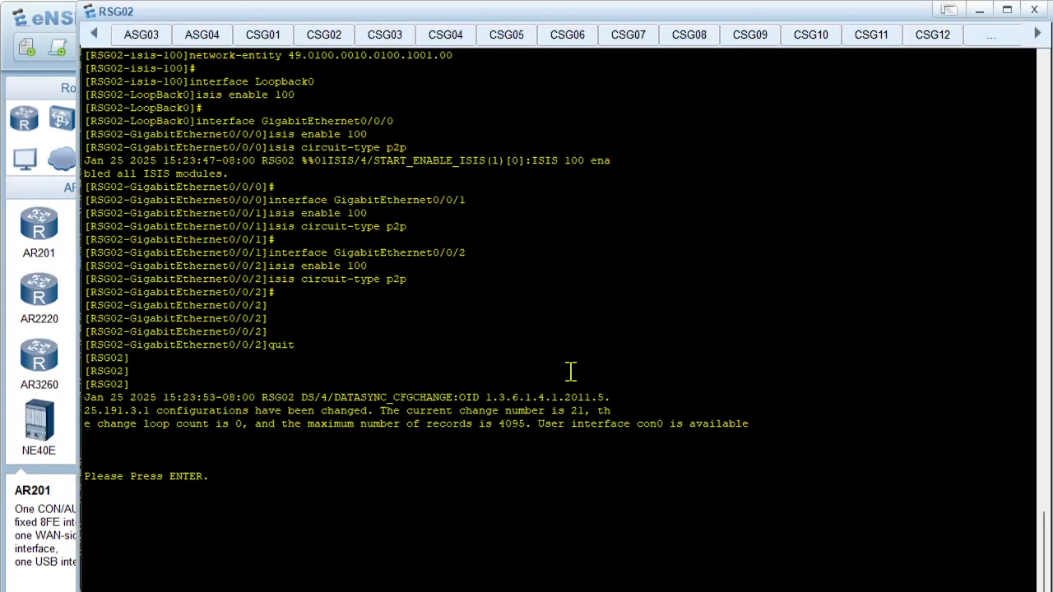
{"action": "key", "text": "Return"}
{"action": "key", "text": "Return"}
{"action": "type", "text": "display "}
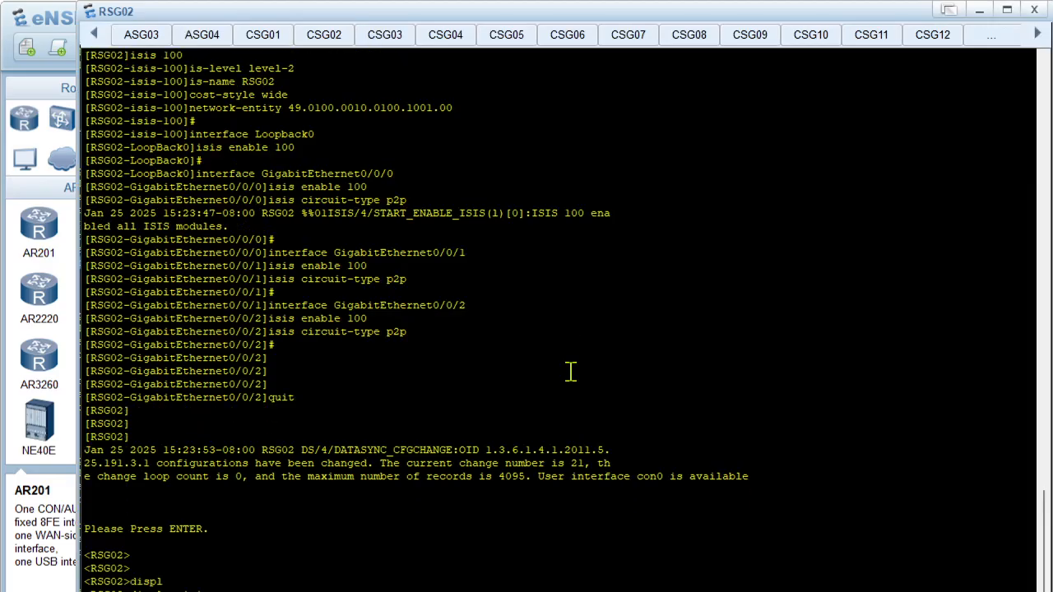
{"action": "type", "text": "isi"}
{"action": "key", "text": "Tab"}
{"action": "type", "text": "pe"}
{"action": "key", "text": "Tab"}
{"action": "key", "text": "Return"}
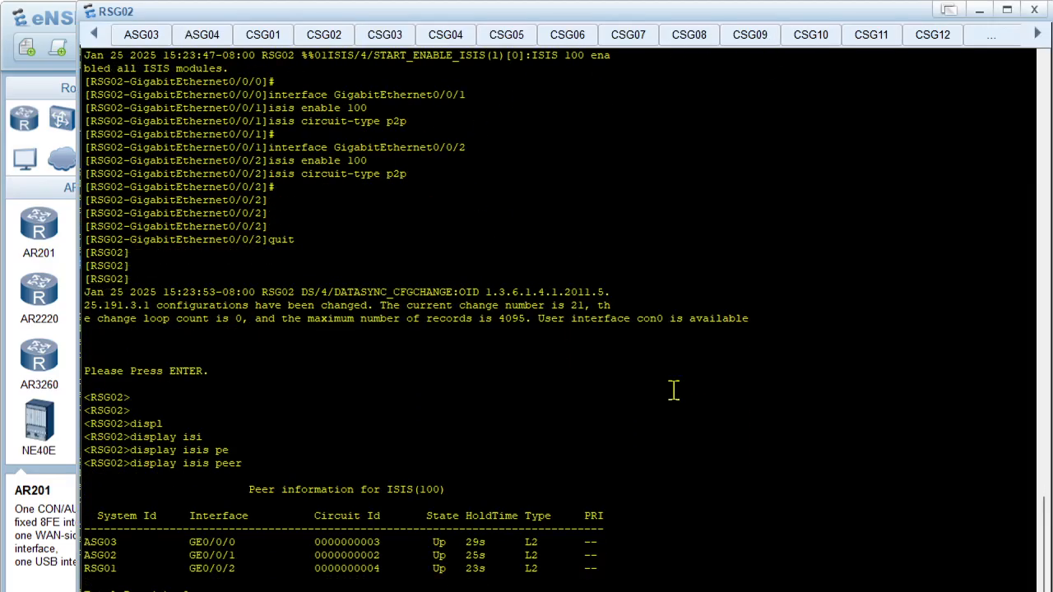
Return to RSG01's console and examine the circuit IDs of the peers in its brief IS-IS peer table
{"action": "left_click", "coordinate": [96, 33]}
{"action": "left_click", "coordinate": [96, 34]}
{"action": "left_click", "coordinate": [96, 34]}
{"action": "left_click", "coordinate": [95, 34]}
{"action": "left_click", "coordinate": [136, 37]}
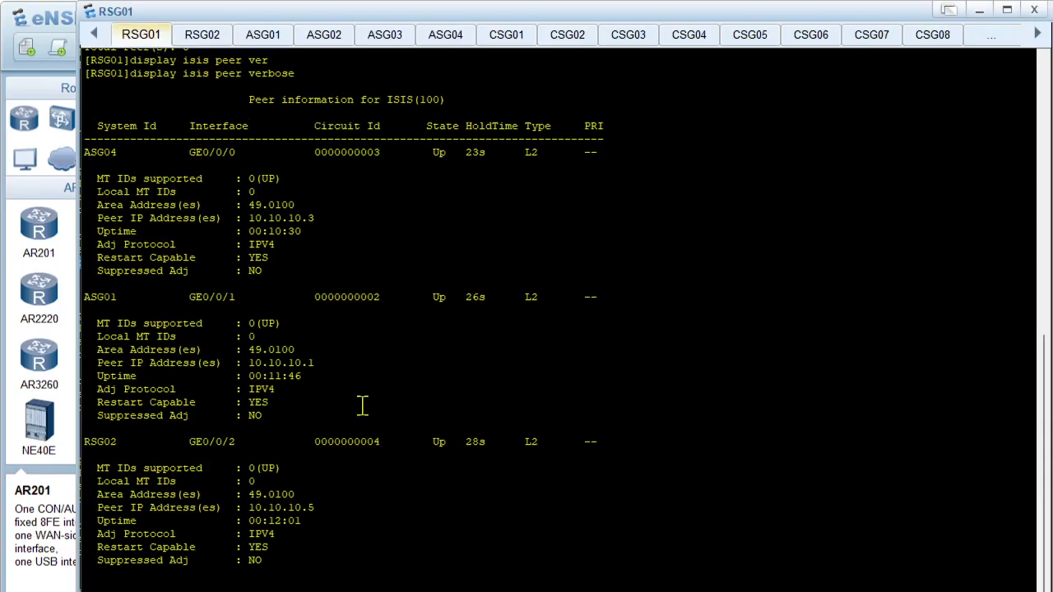
{"action": "scroll", "coordinate": [329, 357], "scroll_direction": "up", "scroll_amount": 9}
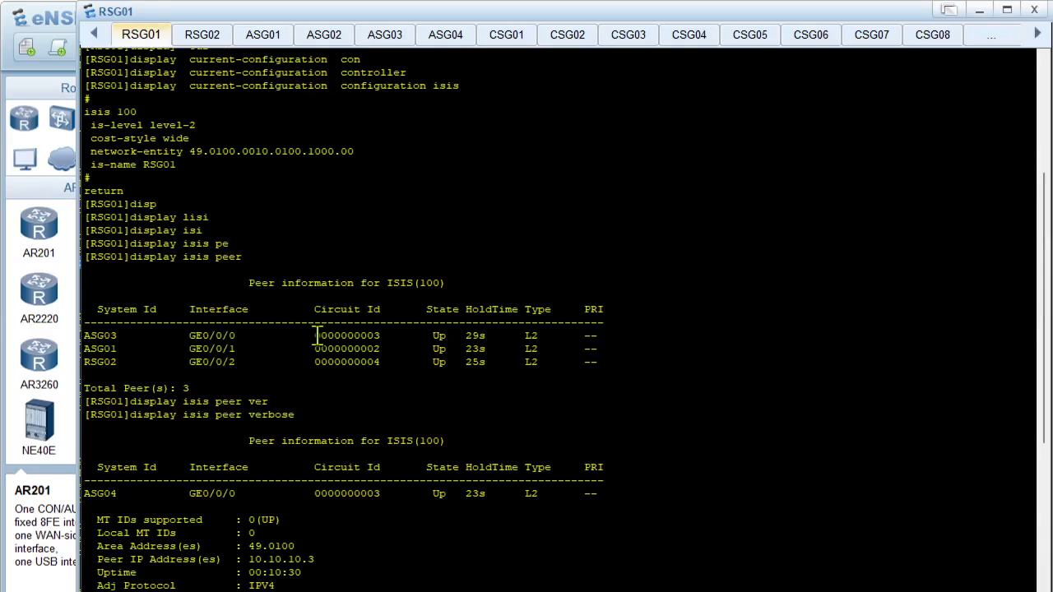
{"action": "left_click_drag", "start_coordinate": [317, 336], "coordinate": [392, 348]}
{"action": "scroll", "coordinate": [387, 353], "scroll_direction": "down", "scroll_amount": 9}
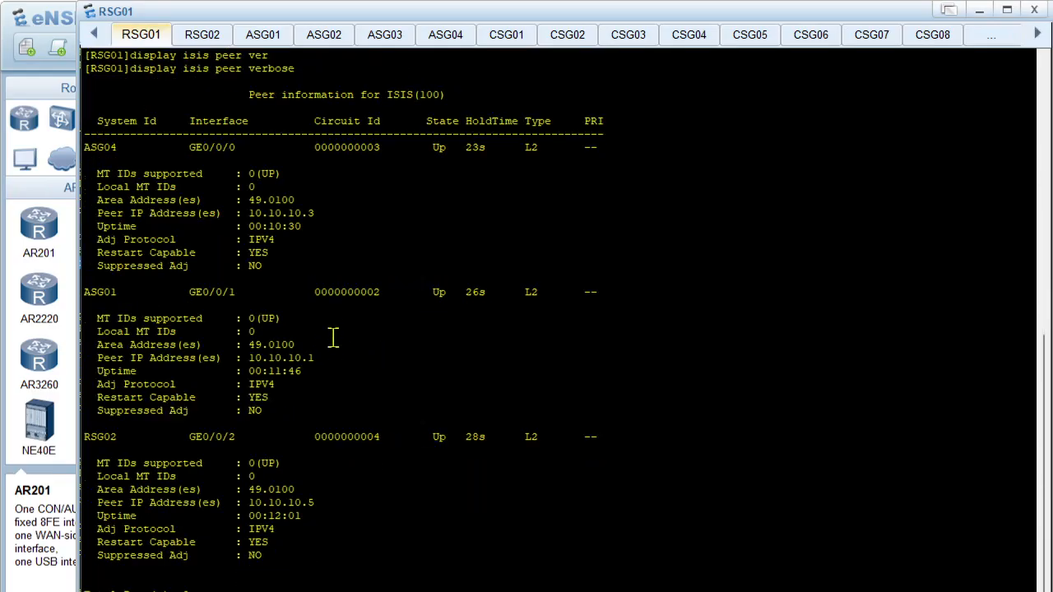
{"action": "scroll", "coordinate": [335, 222], "scroll_direction": "up", "scroll_amount": 3}
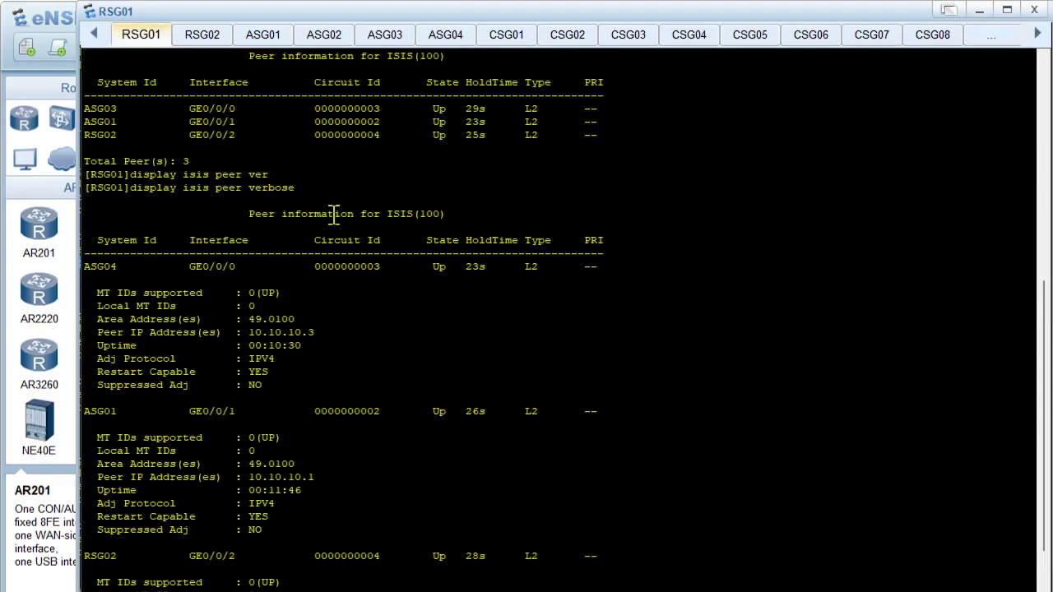
{"action": "scroll", "coordinate": [335, 214], "scroll_direction": "up", "scroll_amount": 2}
{"action": "left_click_drag", "start_coordinate": [309, 200], "coordinate": [383, 201]}
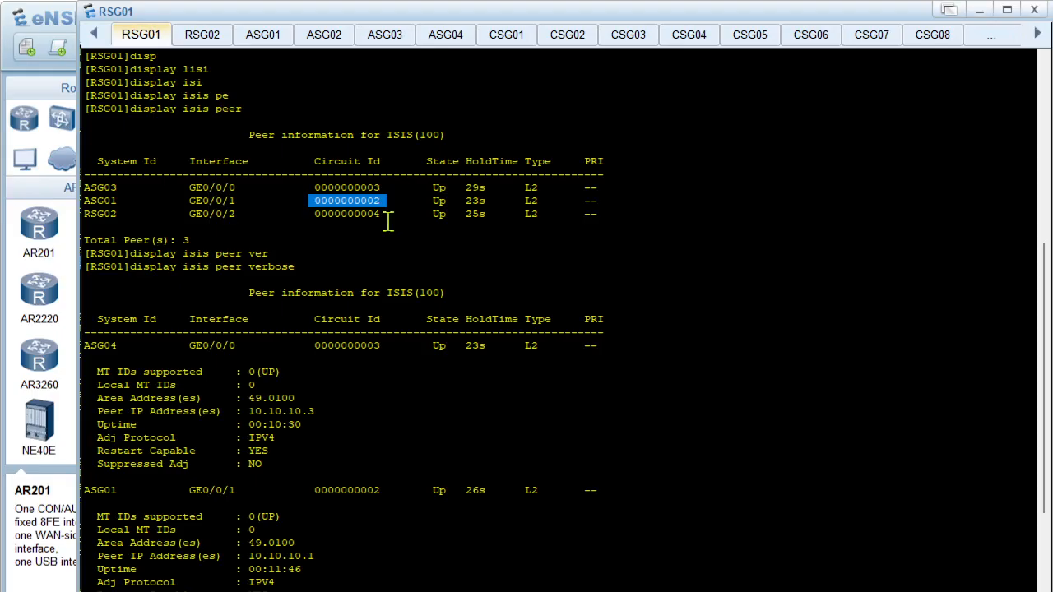
Compare the circuit IDs in RSG01's brief peer table with those in its verbose output, starting with ASG04
{"action": "scroll", "coordinate": [387, 222], "scroll_direction": "up", "scroll_amount": 1}
{"action": "scroll", "coordinate": [387, 230], "scroll_direction": "down", "scroll_amount": 3}
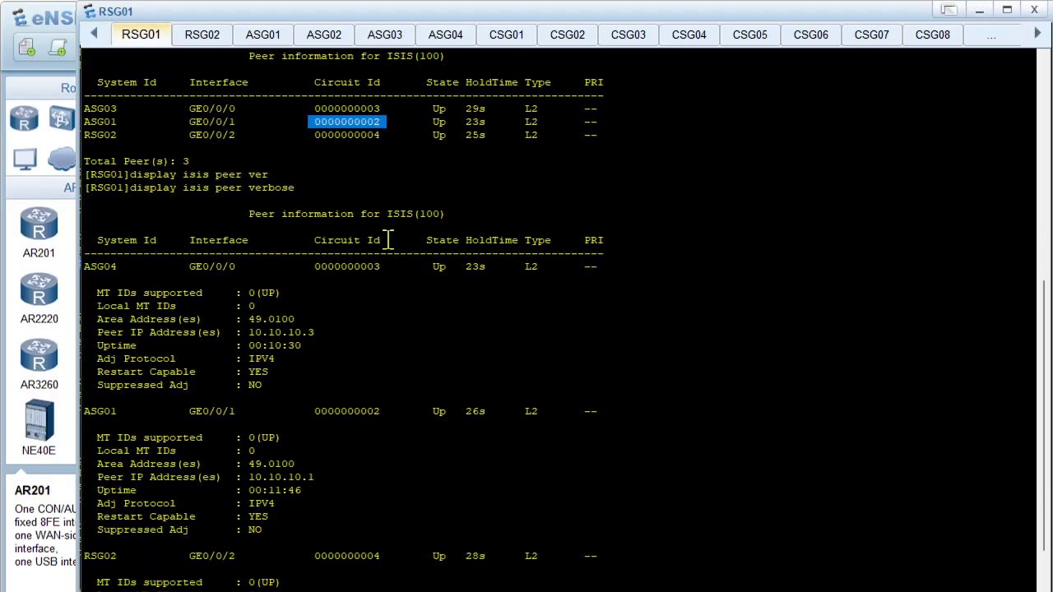
{"action": "left_click_drag", "start_coordinate": [315, 265], "coordinate": [387, 282]}
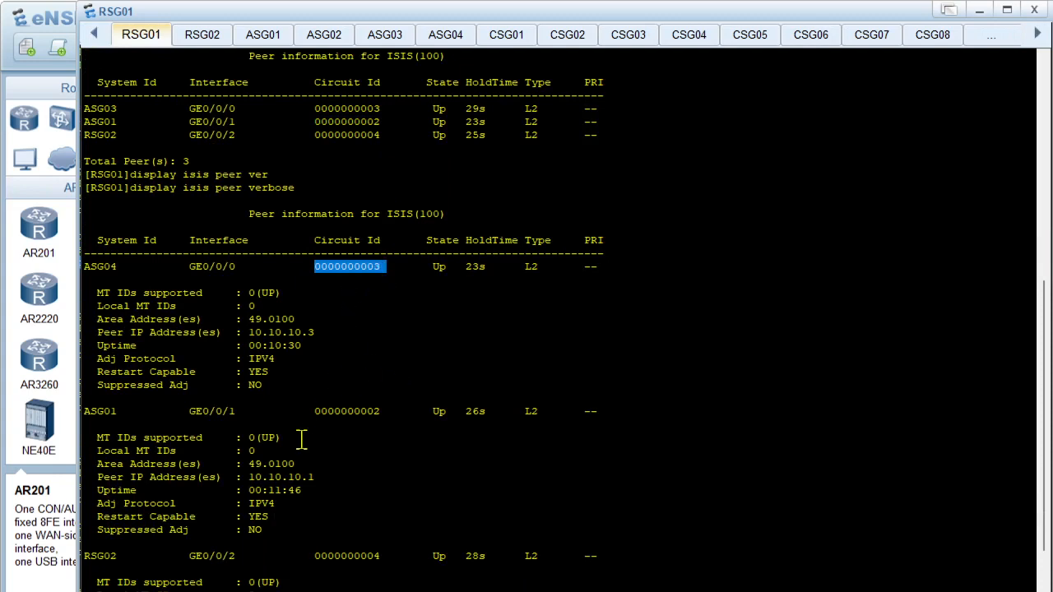
{"action": "scroll", "coordinate": [306, 416], "scroll_direction": "down", "scroll_amount": 3}
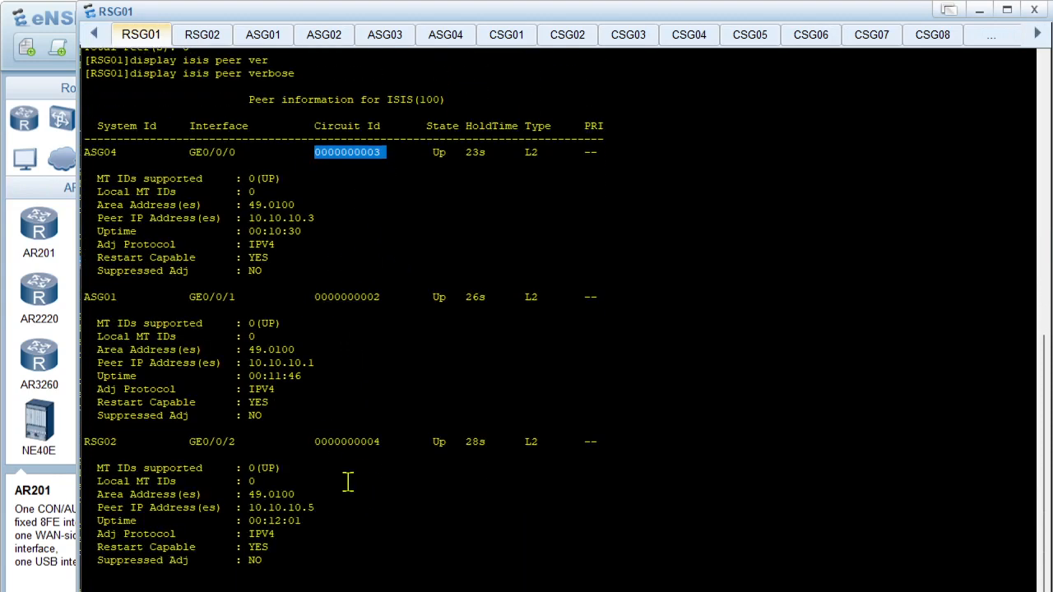
{"action": "left_click", "coordinate": [336, 307]}
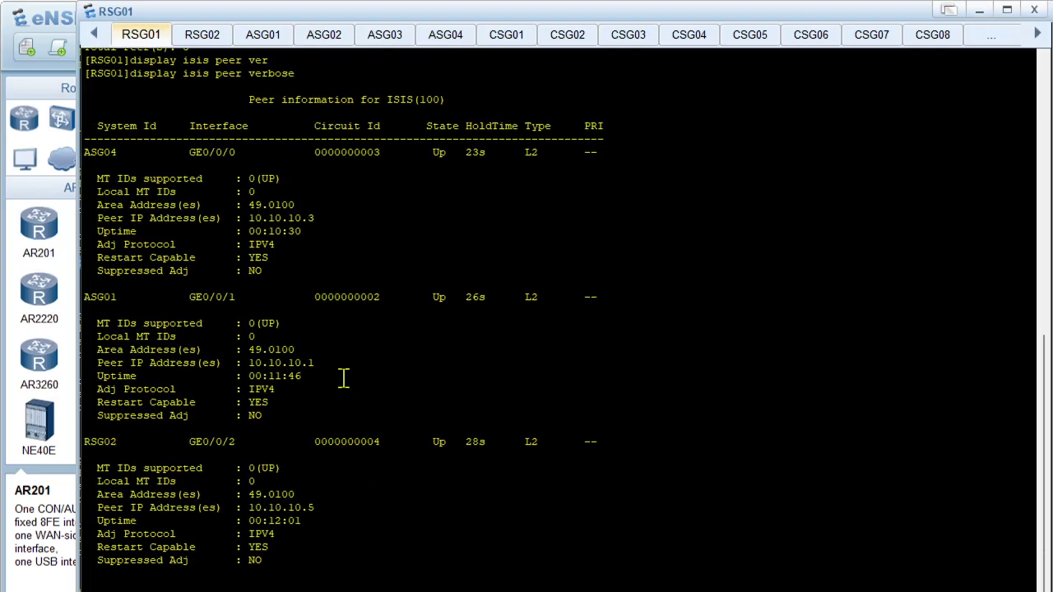
{"action": "scroll", "coordinate": [343, 372], "scroll_direction": "up", "scroll_amount": 1}
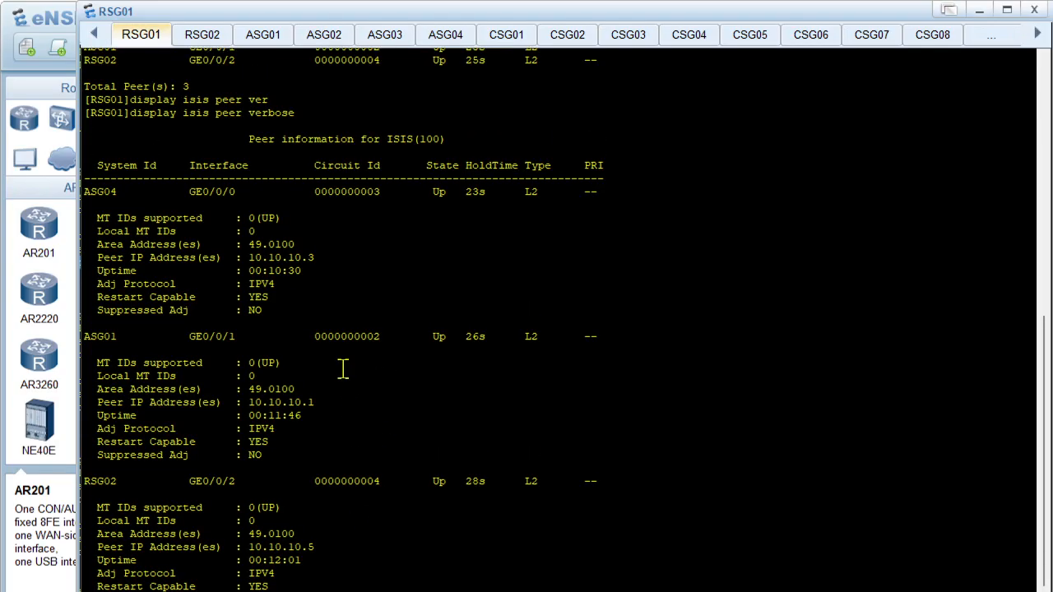
{"action": "scroll", "coordinate": [484, 383], "scroll_direction": "down", "scroll_amount": 1}
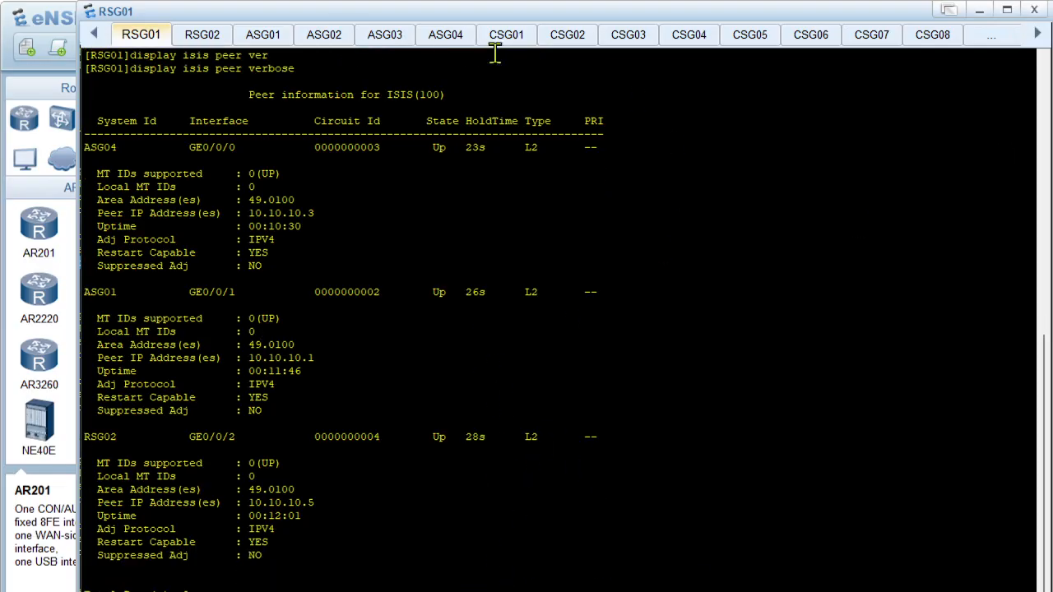
Check the peer system IDs on RSG02, and list its neighbours in detail with display isis peer verbose
{"action": "left_click", "coordinate": [202, 35]}
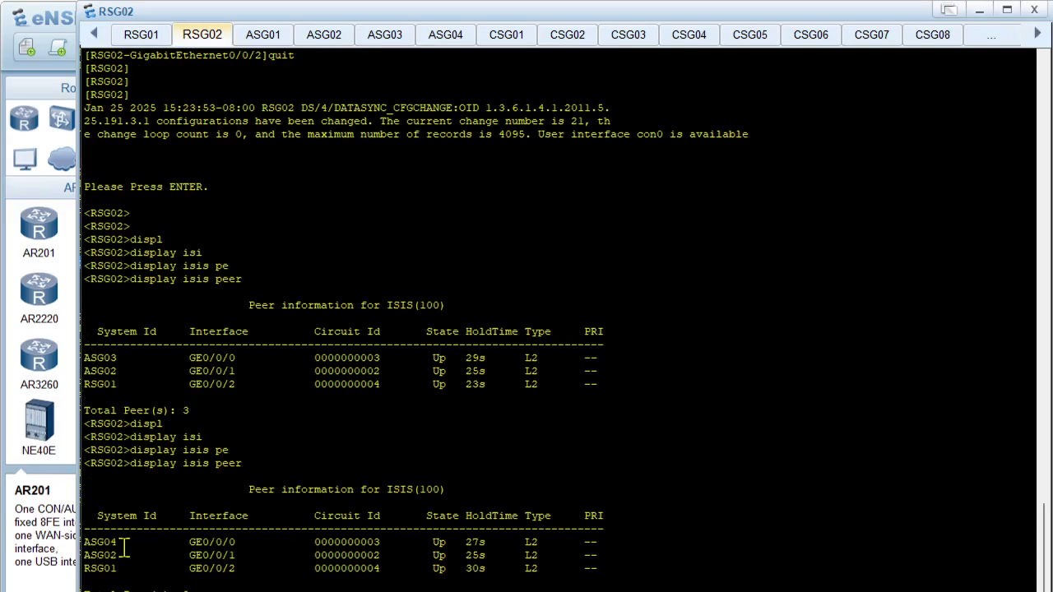
{"action": "left_click_drag", "start_coordinate": [102, 544], "coordinate": [130, 571]}
{"action": "left_click", "coordinate": [136, 575]}
{"action": "left_click", "coordinate": [223, 583]}
{"action": "key", "text": "Up"}
{"action": "type", "text": "ver"}
{"action": "key", "text": "Tab"}
{"action": "key", "text": "Return"}
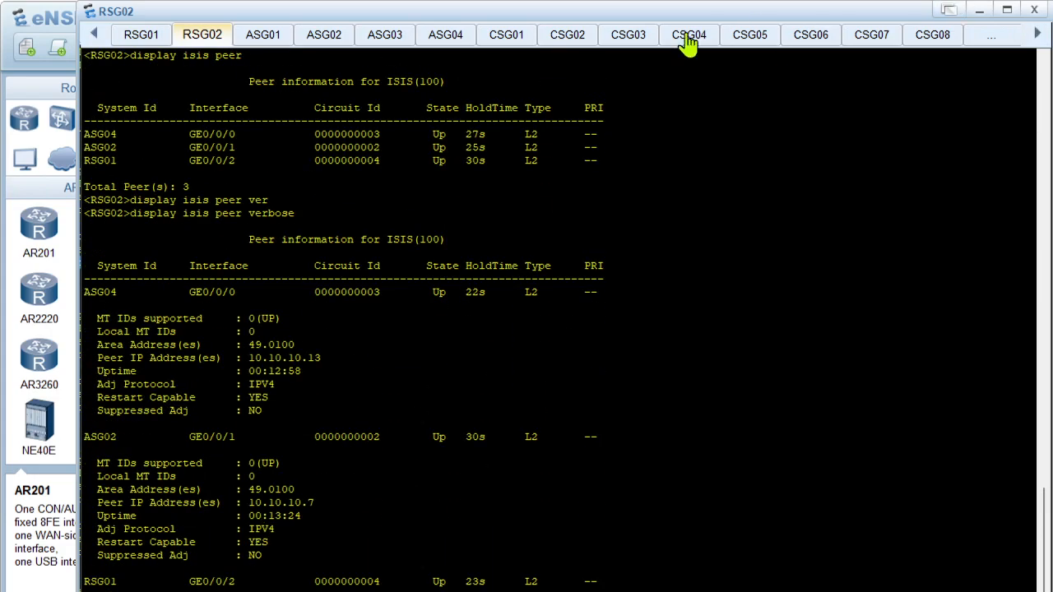
Narrow the console window to uncover part of the topology and clear RSG02's terminal output
{"action": "left_click", "coordinate": [1007, 10]}
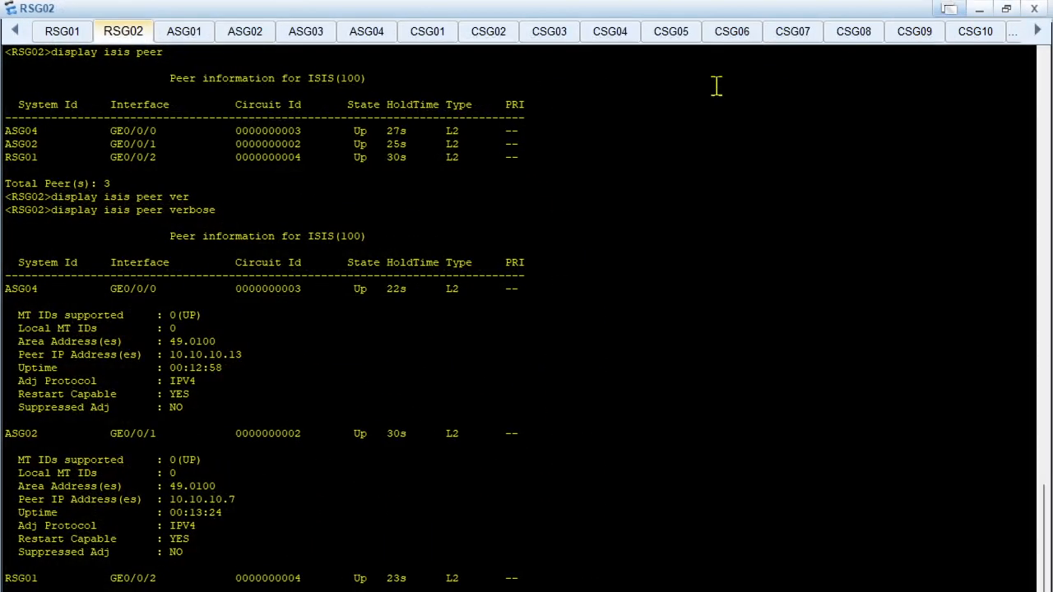
{"action": "left_click", "coordinate": [1007, 10]}
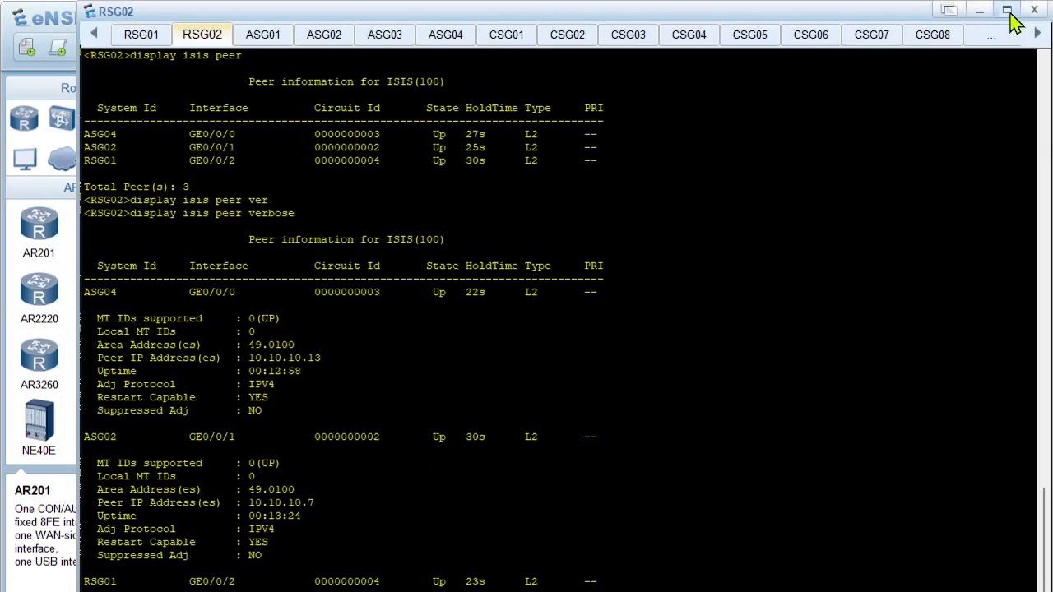
{"action": "left_click", "coordinate": [1007, 10]}
{"action": "left_click", "coordinate": [1006, 10]}
{"action": "scroll", "coordinate": [442, 463], "scroll_direction": "up", "scroll_amount": 1}
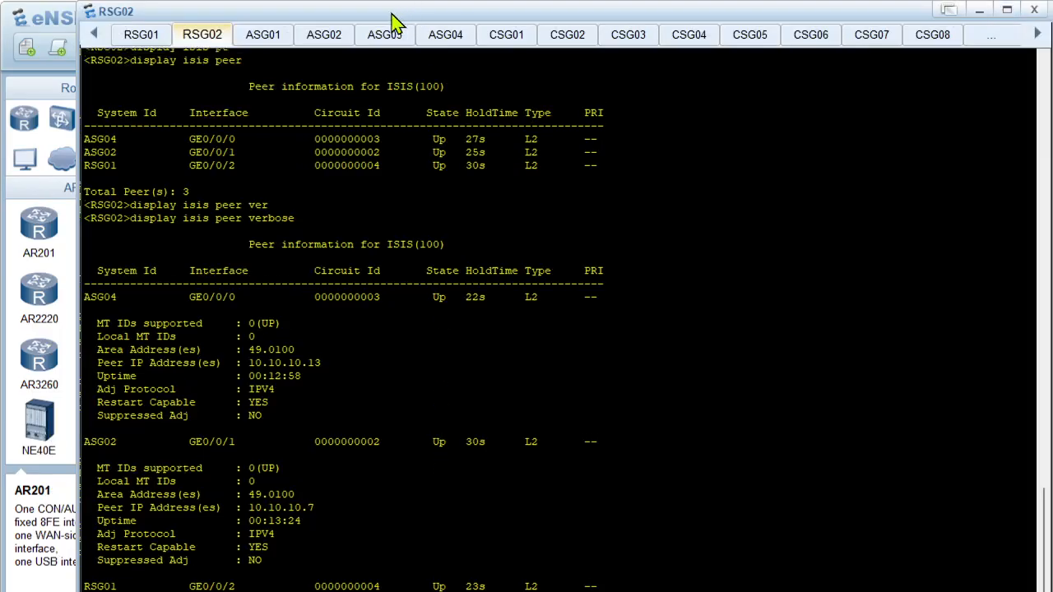
{"action": "left_click_drag", "start_coordinate": [79, 205], "coordinate": [245, 206]}
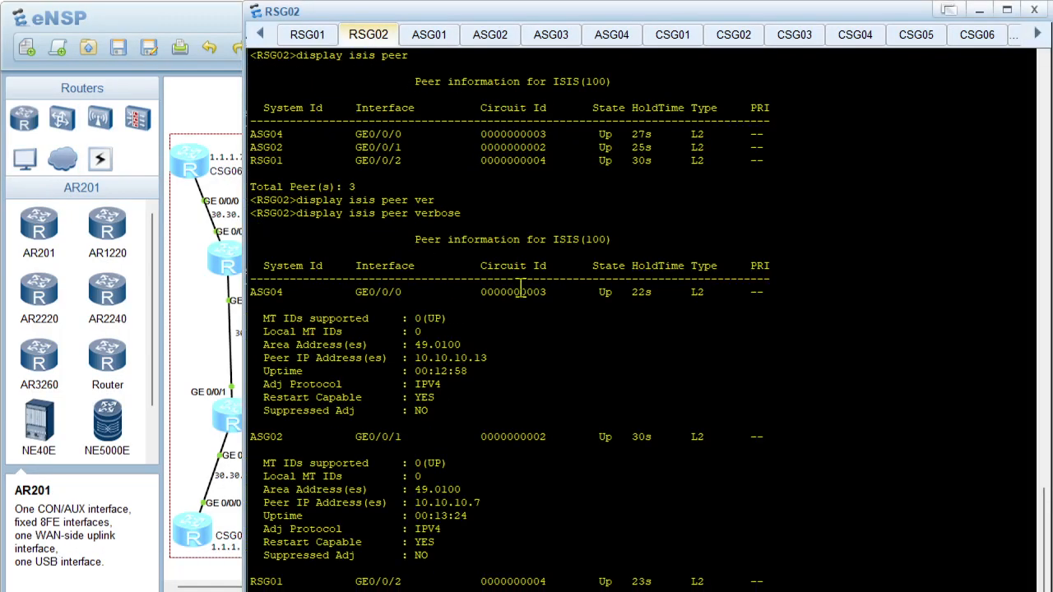
{"action": "right_click", "coordinate": [586, 303]}
{"action": "left_click", "coordinate": [637, 350]}
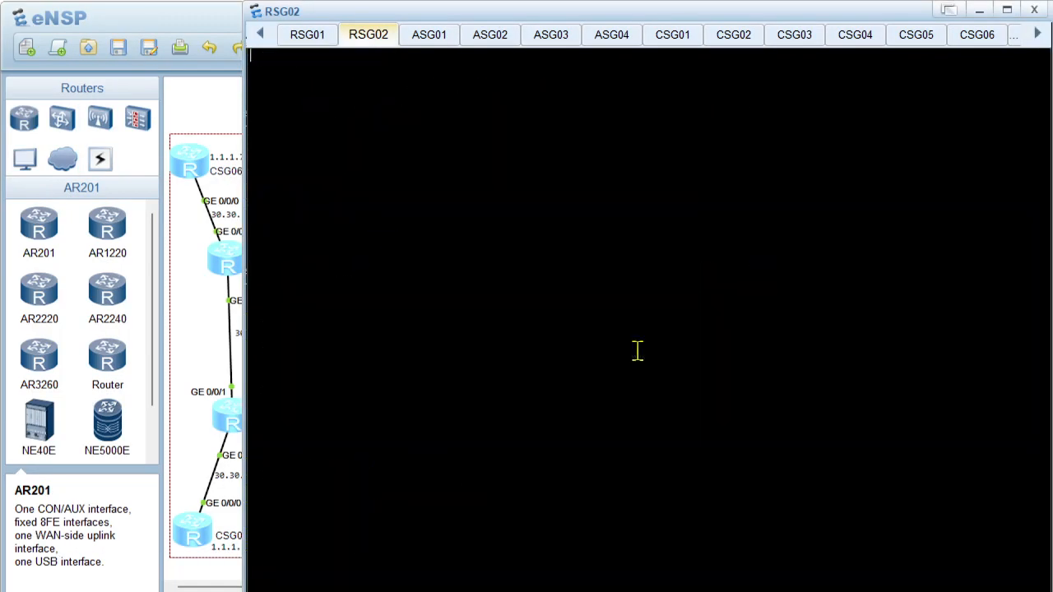
Abort the pending paged output on RSG02, rerun display isis peer verbose and review the ASG03 entry
{"action": "key", "text": "Return"}
{"action": "key", "text": "Return"}
{"action": "key", "text": "ctrl+c"}
{"action": "type", "text": "displ"}
{"action": "key", "text": "Tab"}
{"action": "type", "text": "isi"}
{"action": "key", "text": "Tab"}
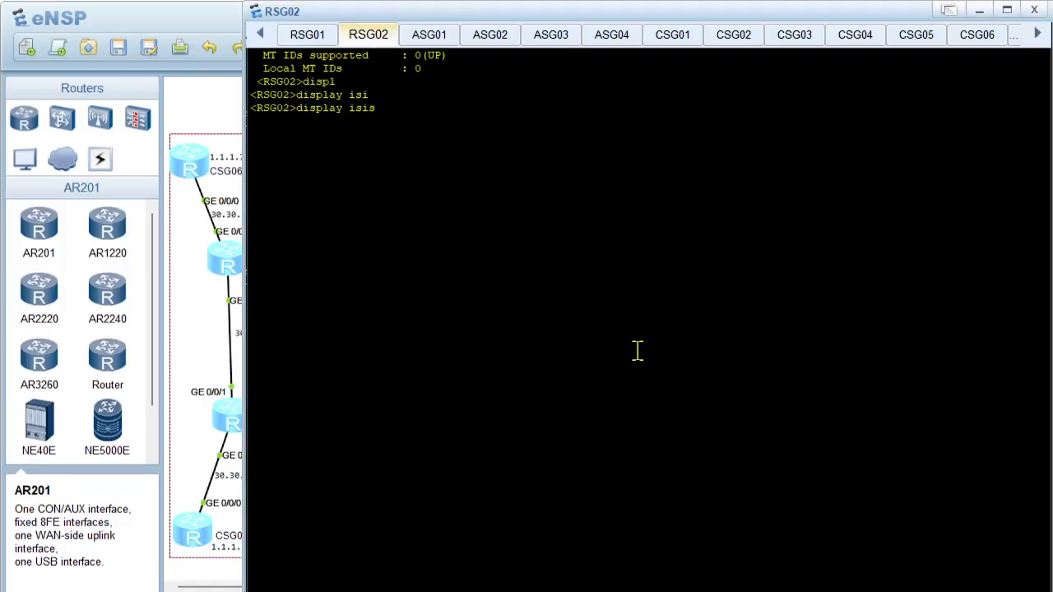
{"action": "type", "text": "pe"}
{"action": "key", "text": "Tab"}
{"action": "type", "text": "ver"}
{"action": "key", "text": "Tab"}
{"action": "key", "text": "Return"}
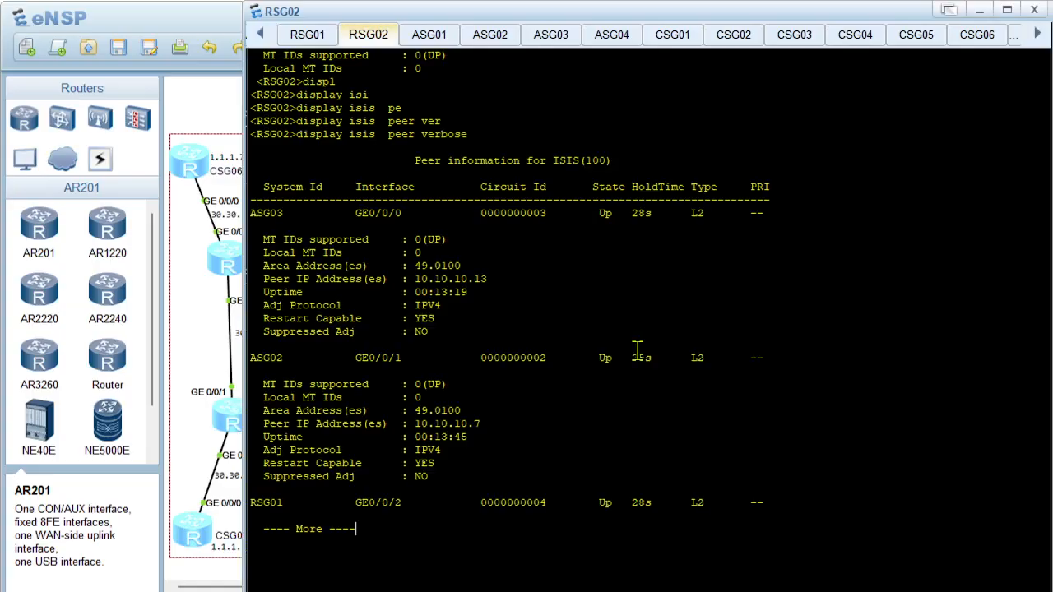
{"action": "left_click_drag", "start_coordinate": [335, 200], "coordinate": [648, 332]}
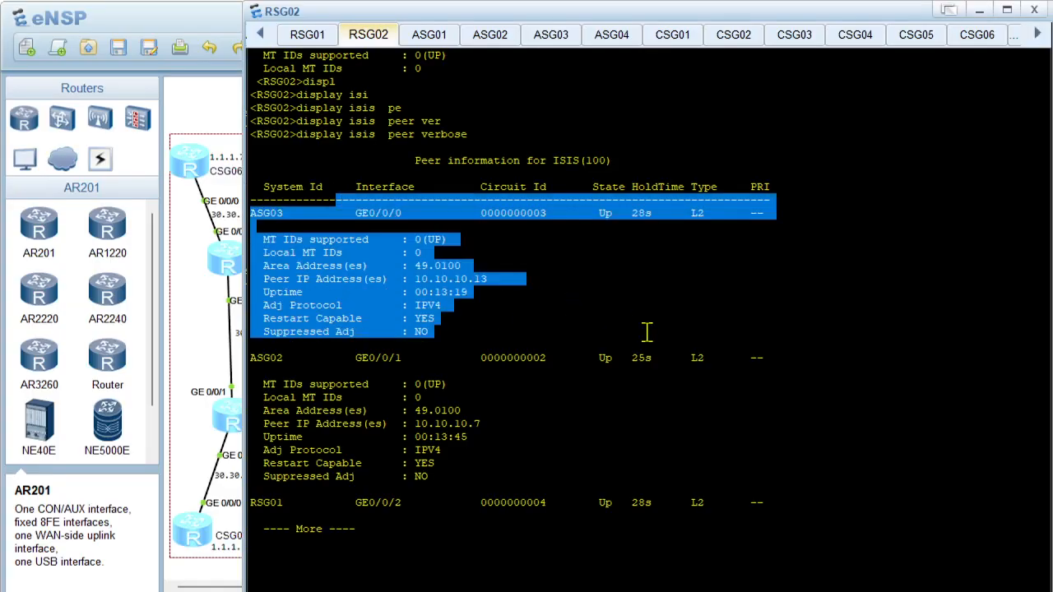
{"action": "key", "text": "space"}
Open the ASG01 console from the topology, run display isis peer and maximize the console window
{"action": "left_click", "coordinate": [200, 333]}
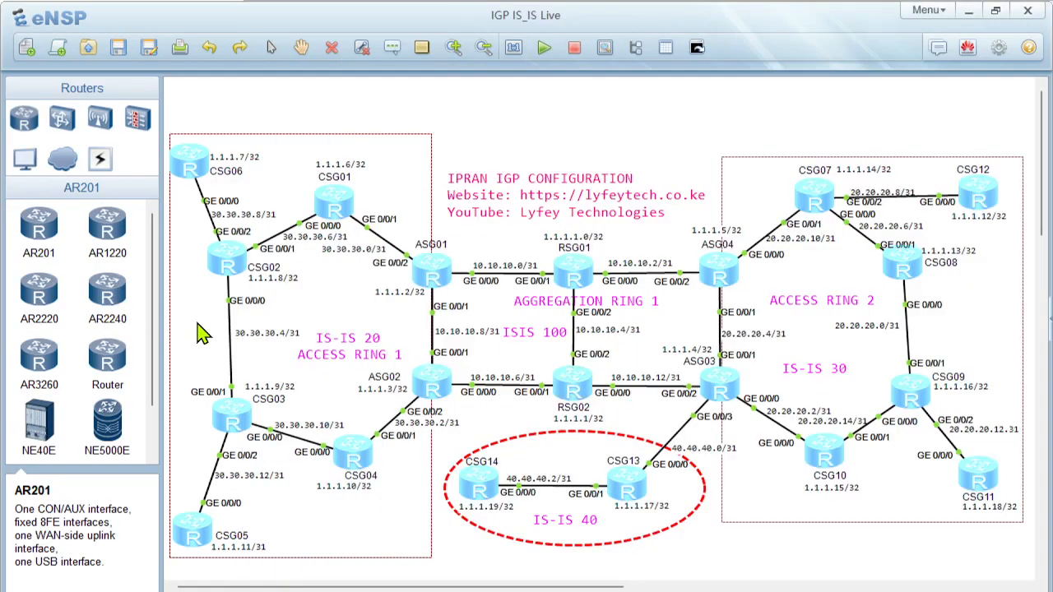
{"action": "double_click", "coordinate": [439, 268]}
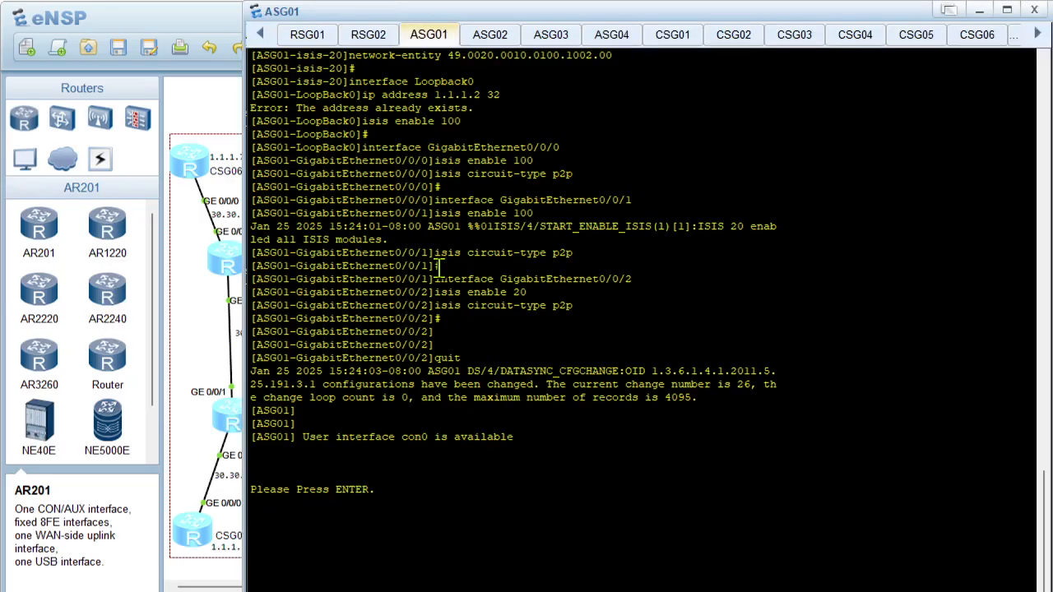
{"action": "key", "text": "Return"}
{"action": "key", "text": "Return"}
{"action": "key", "text": "Return"}
{"action": "type", "text": "displ"}
{"action": "key", "text": "Tab"}
{"action": "type", "text": "isi"}
{"action": "key", "text": "Tab"}
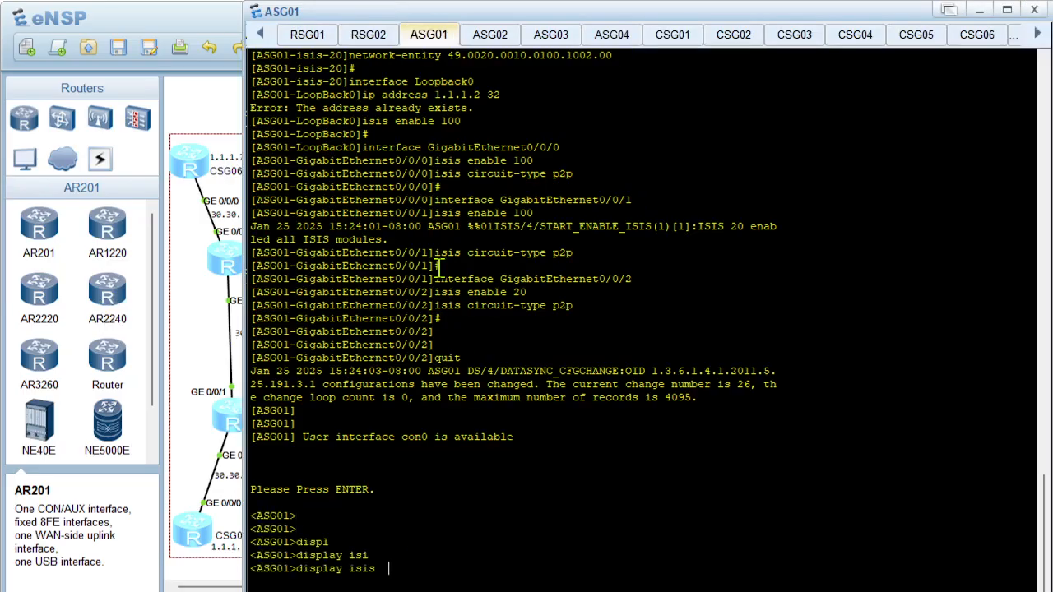
{"action": "type", "text": "pe"}
{"action": "key", "text": "Tab"}
{"action": "key", "text": "Return"}
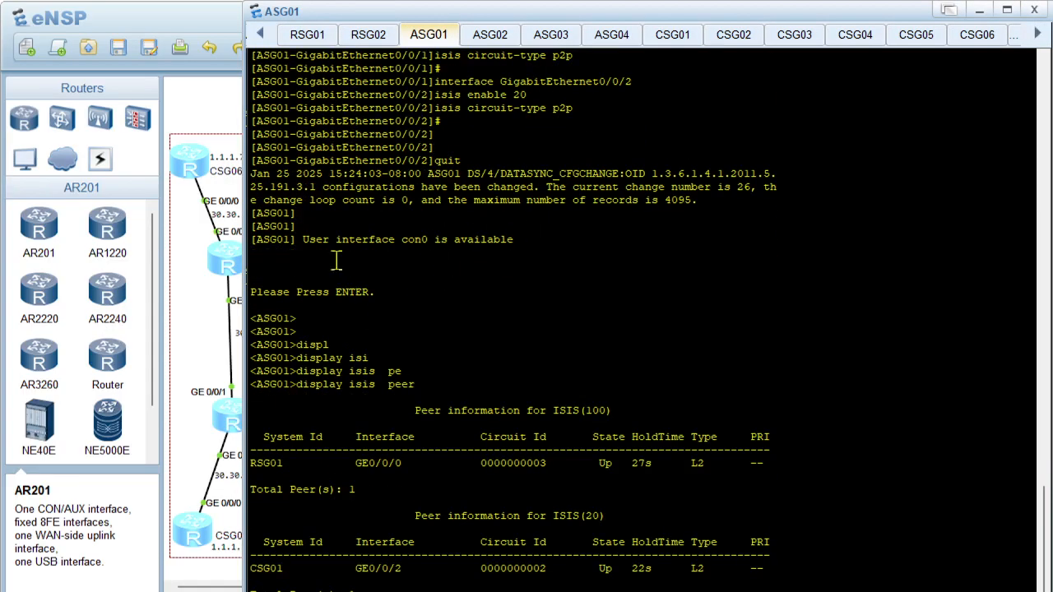
{"action": "left_click", "coordinate": [1007, 10]}
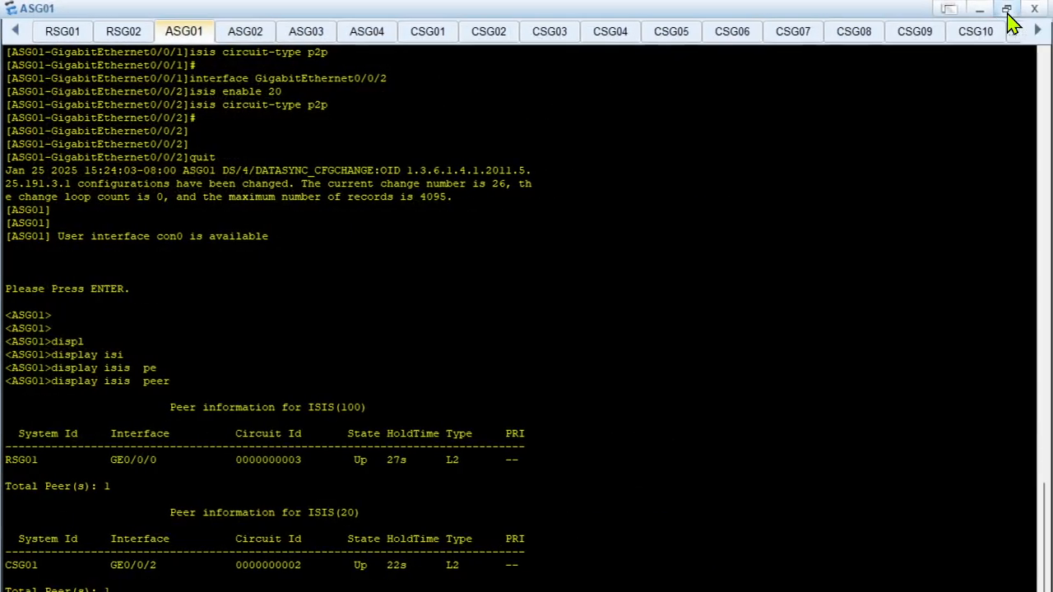
Check ASG01's listed IS-IS 100 and IS-IS 20 peers against its links in the topology
{"action": "left_click", "coordinate": [979, 8]}
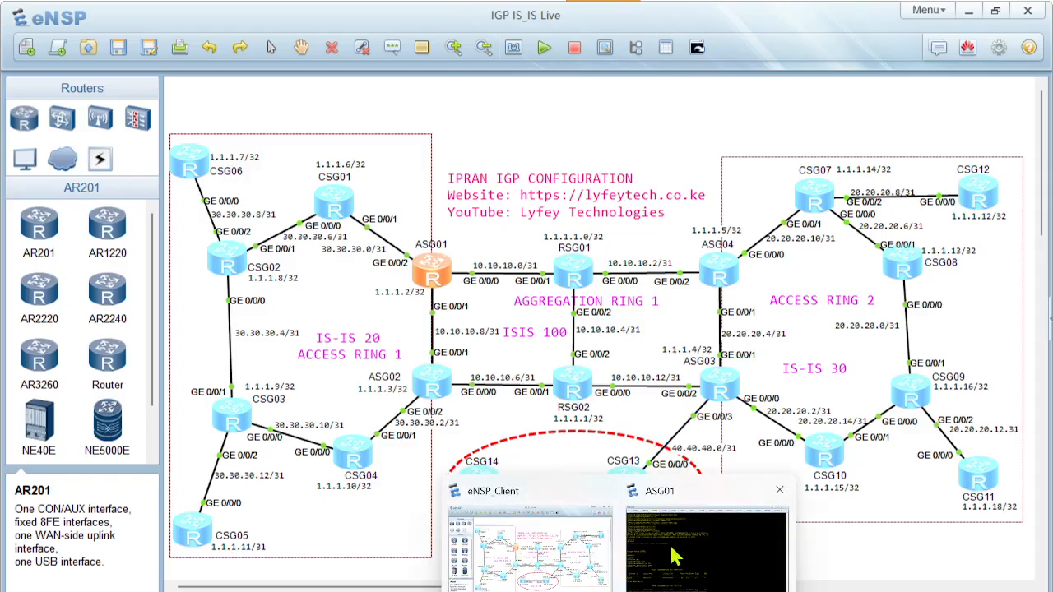
{"action": "left_click", "coordinate": [670, 551]}
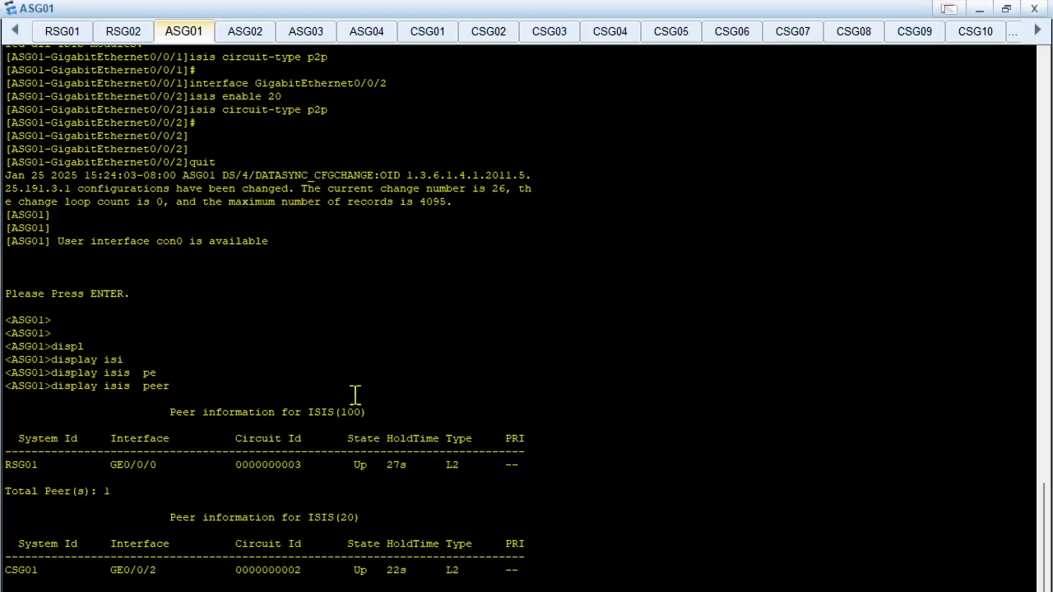
{"action": "left_click_drag", "start_coordinate": [53, 386], "coordinate": [173, 388]}
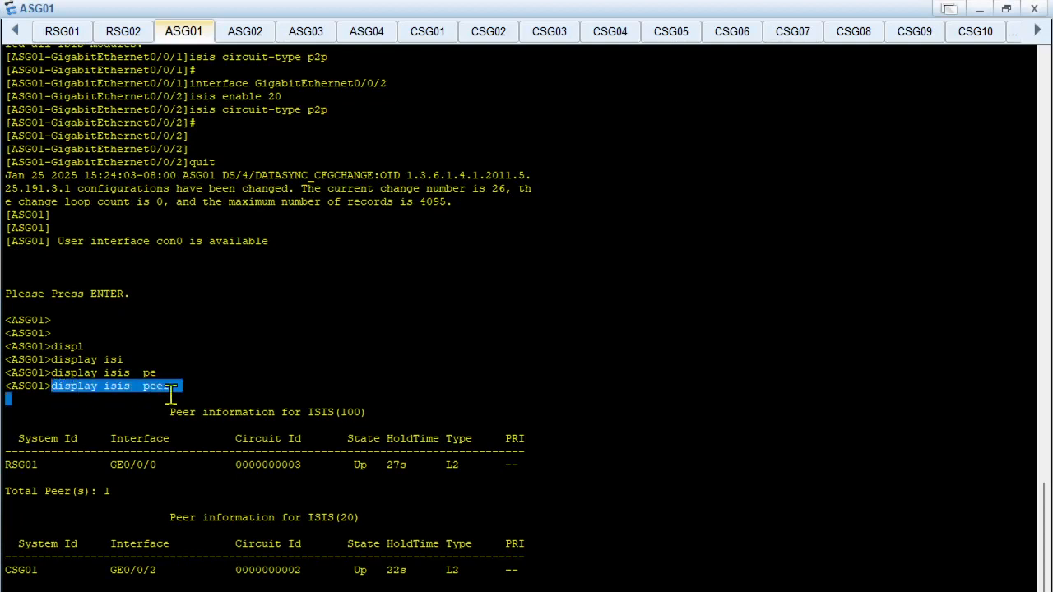
{"action": "left_click", "coordinate": [220, 393]}
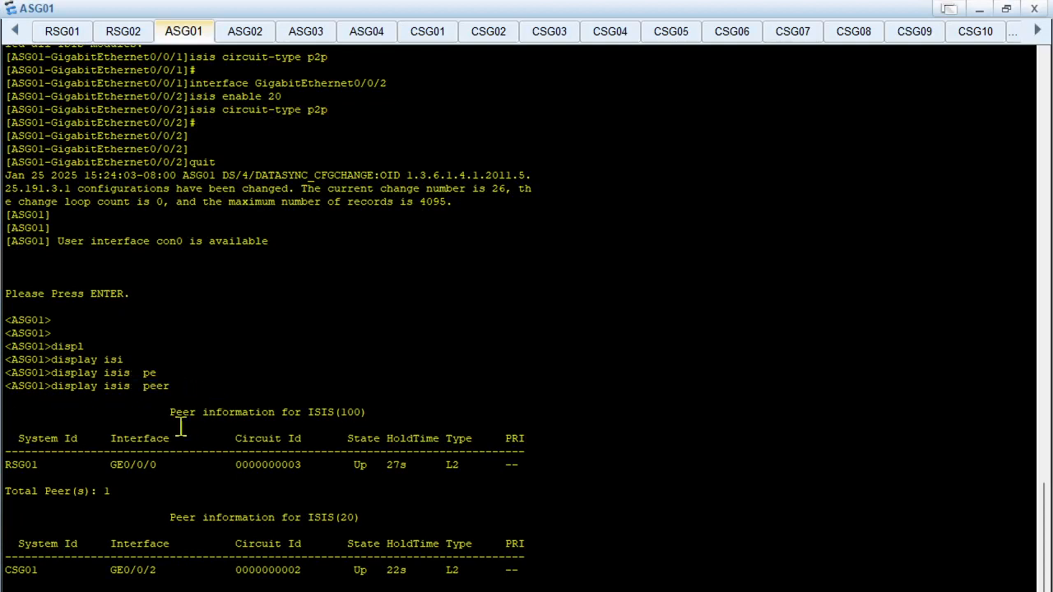
{"action": "left_click_drag", "start_coordinate": [58, 400], "coordinate": [574, 581]}
{"action": "left_click", "coordinate": [577, 551]}
Run display isis peer verbose on ASG01 and review the IS-IS 100 neighbour details
{"action": "type", "text": "display isis peer ver"}
{"action": "key", "text": "Tab"}
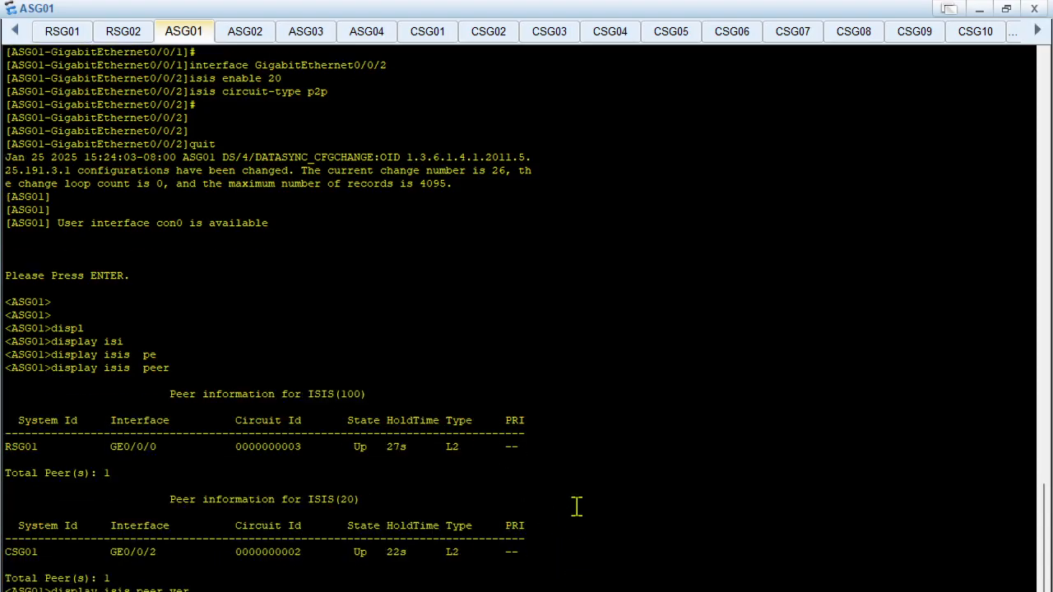
{"action": "key", "text": "Return"}
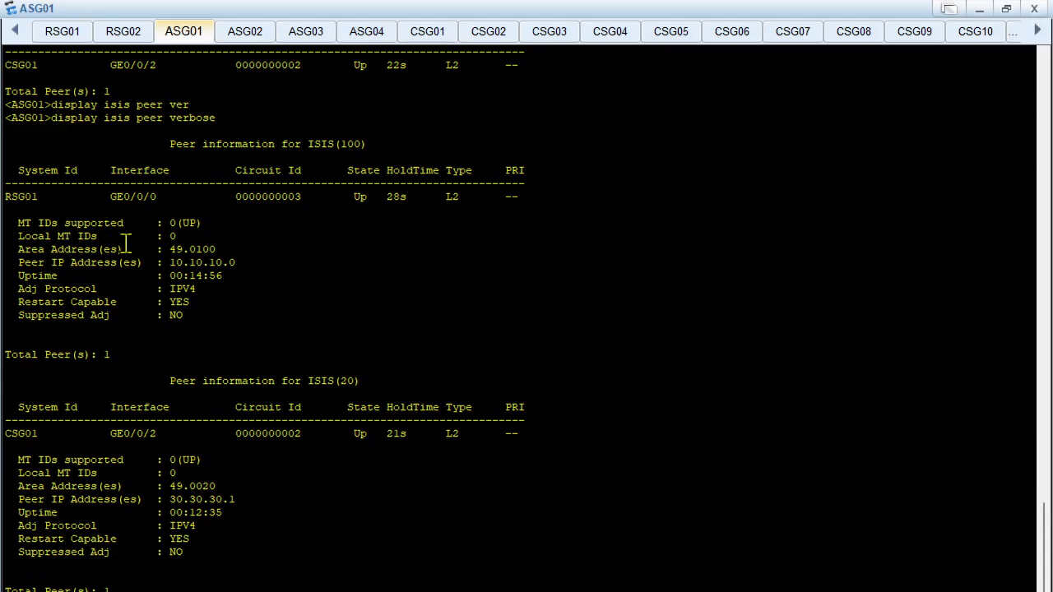
{"action": "left_click_drag", "start_coordinate": [31, 144], "coordinate": [453, 388]}
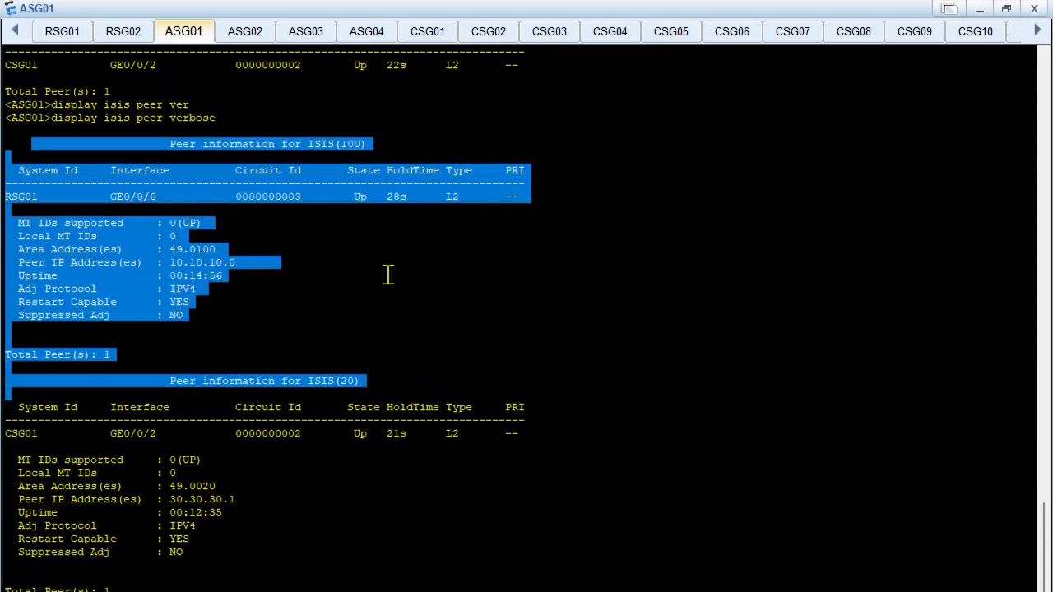
{"action": "scroll", "coordinate": [485, 273], "scroll_direction": "up", "scroll_amount": 1}
{"action": "left_click", "coordinate": [510, 275]}
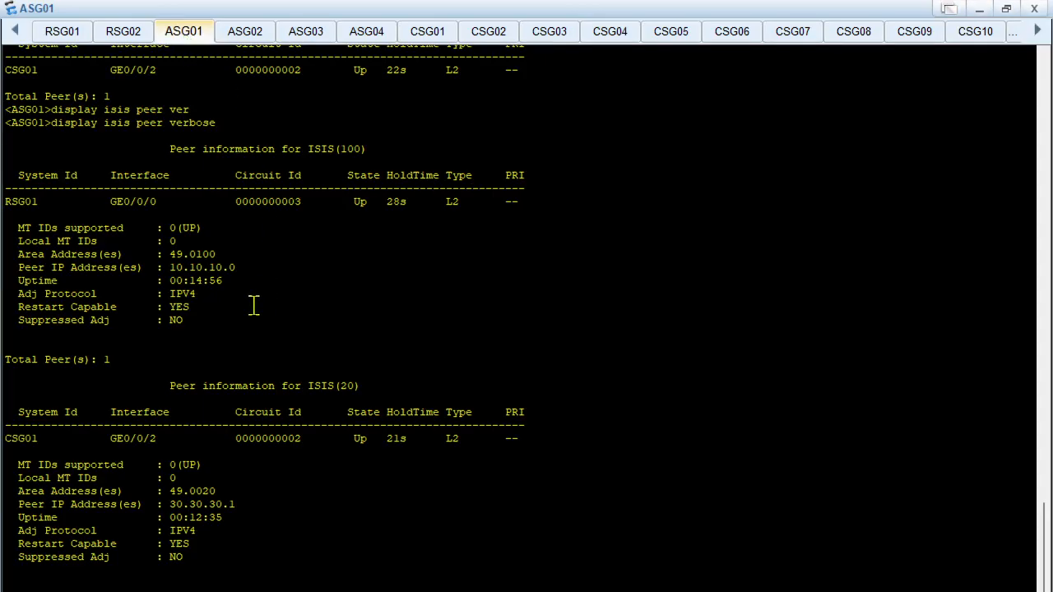
Rerun display isis peer on ASG01 and examine the peer sections for processes 100 and 20
{"action": "scroll", "coordinate": [255, 306], "scroll_direction": "down", "scroll_amount": 6}
{"action": "left_click_drag", "start_coordinate": [54, 374], "coordinate": [281, 408]}
{"action": "left_click", "coordinate": [297, 431]}
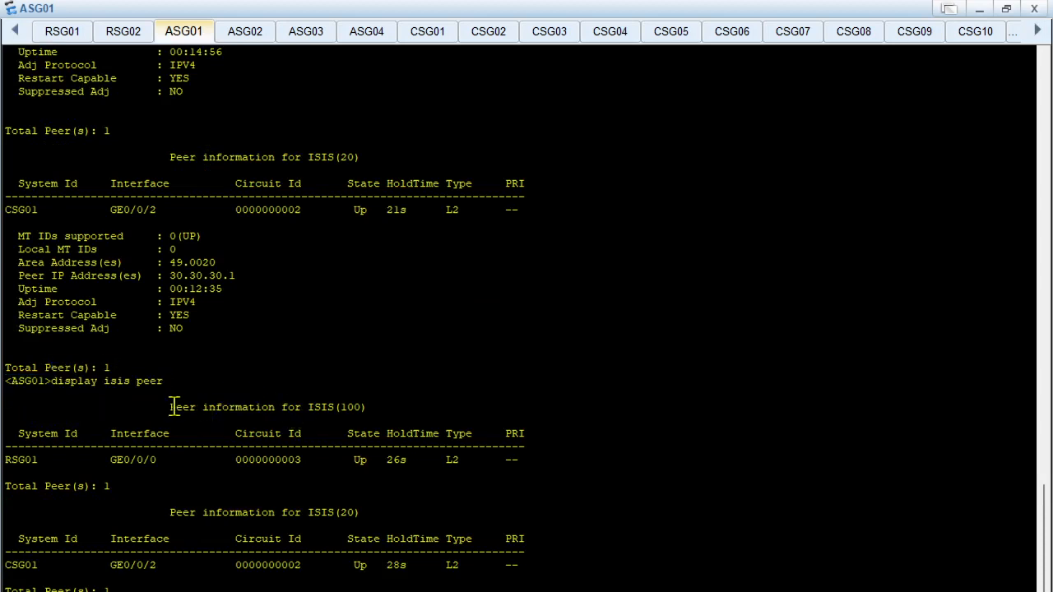
{"action": "left_click_drag", "start_coordinate": [171, 407], "coordinate": [374, 408]}
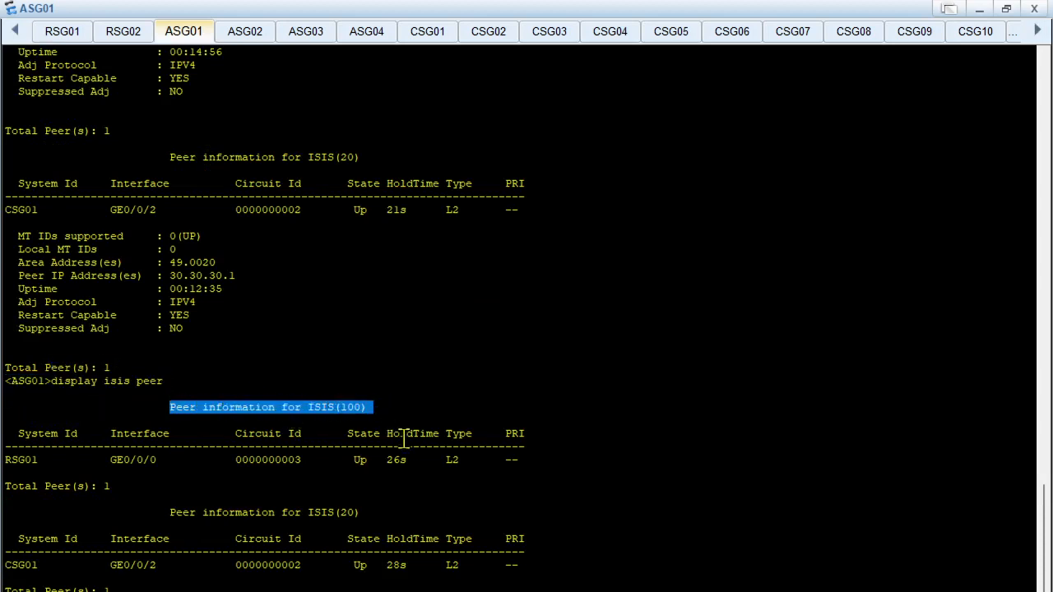
{"action": "left_click_drag", "start_coordinate": [174, 512], "coordinate": [358, 512]}
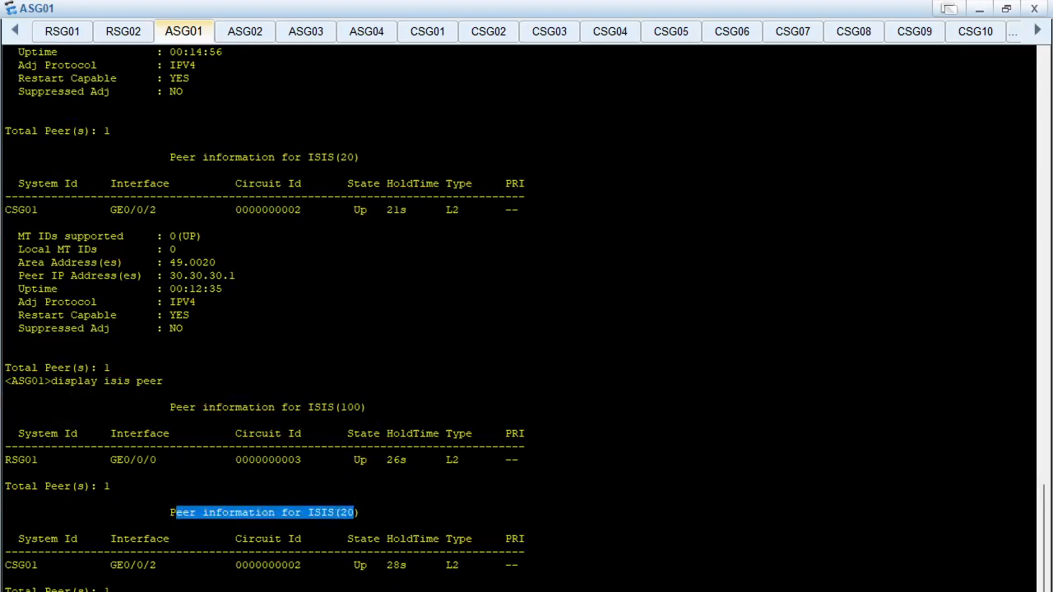
Examine the ASG01–ASG02 link in the topology and return to the maximized ASG01 console
{"action": "mouse_move", "coordinate": [617, 591]}
{"action": "left_click", "coordinate": [564, 582]}
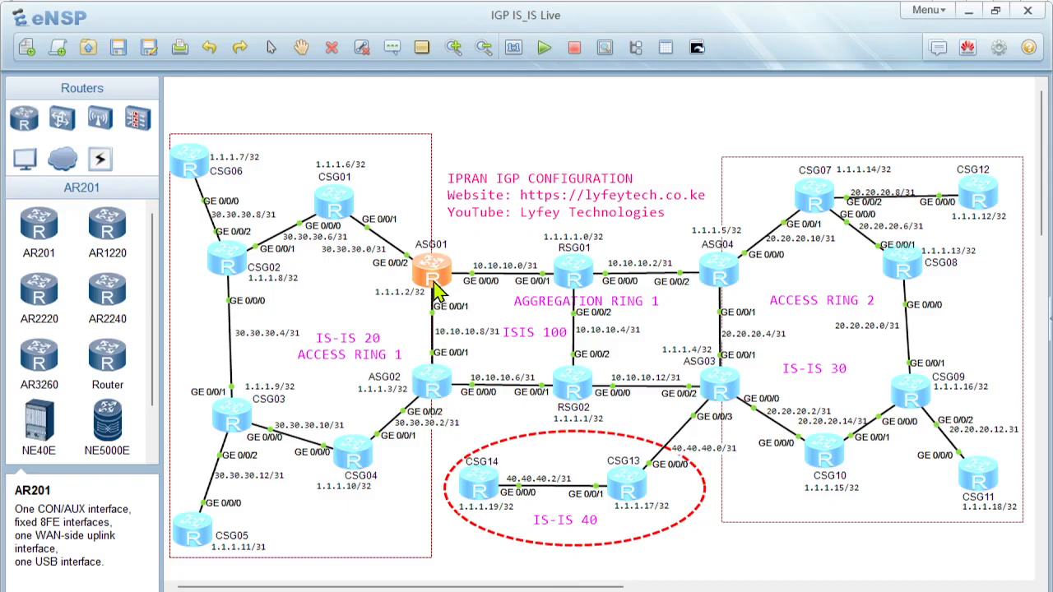
{"action": "left_click", "coordinate": [438, 390]}
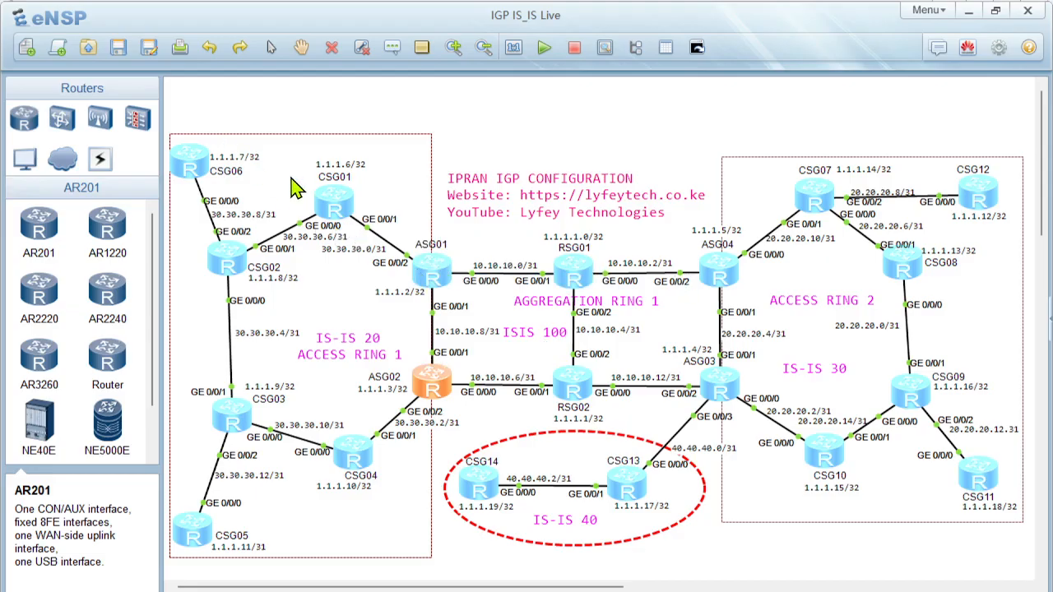
{"action": "mouse_move", "coordinate": [421, 588]}
{"action": "mouse_move", "coordinate": [534, 588]}
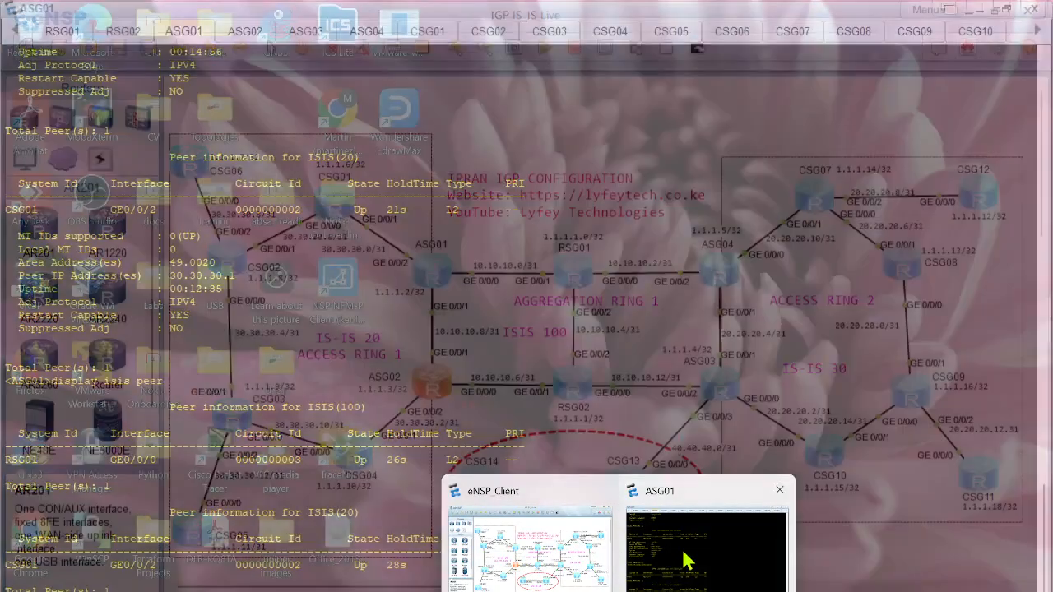
{"action": "left_click", "coordinate": [672, 561]}
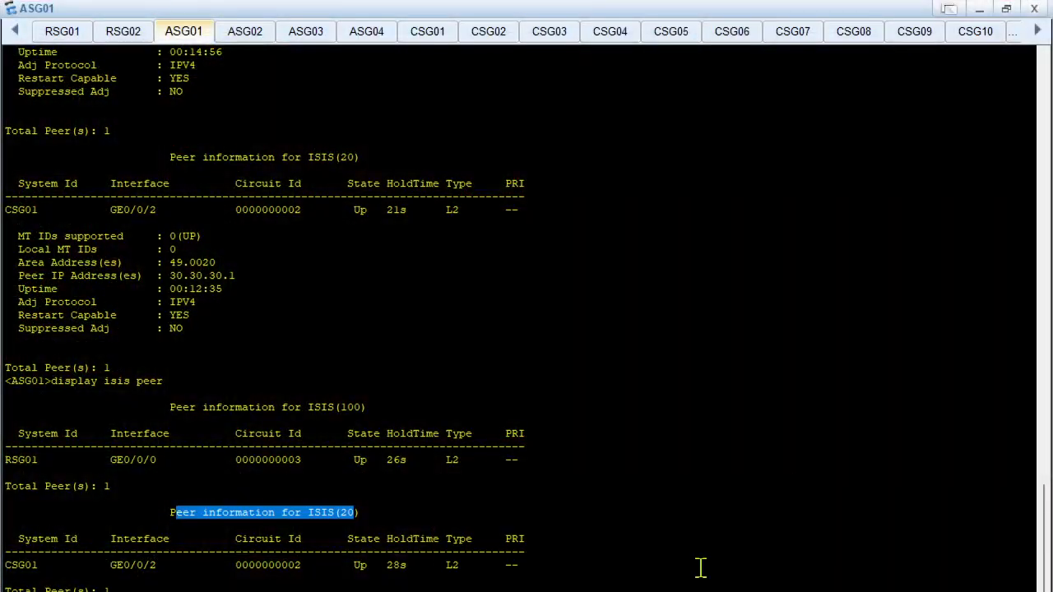
{"action": "left_click", "coordinate": [352, 374]}
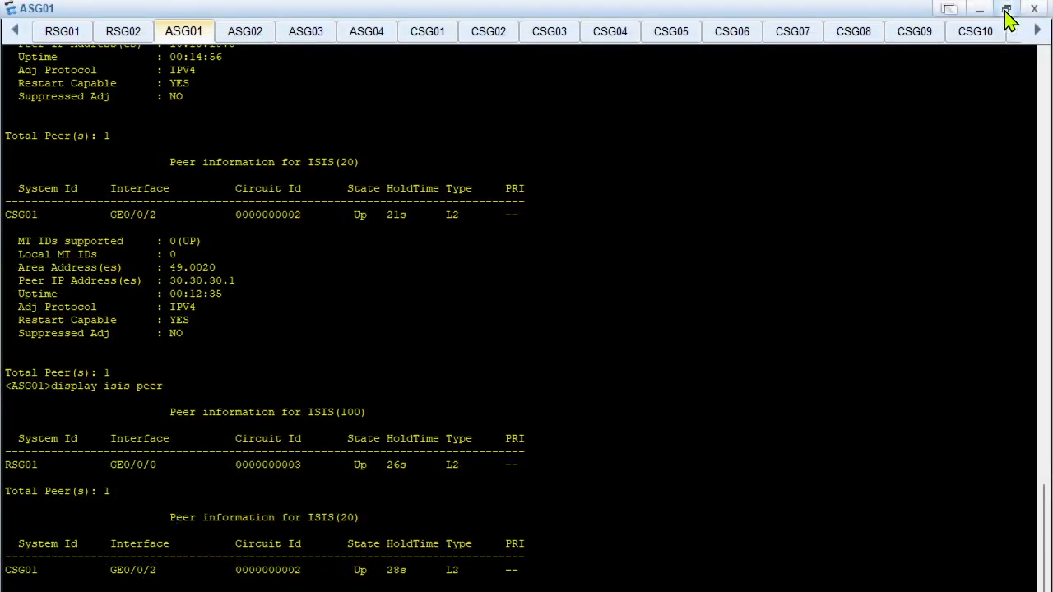
{"action": "left_click", "coordinate": [1005, 9]}
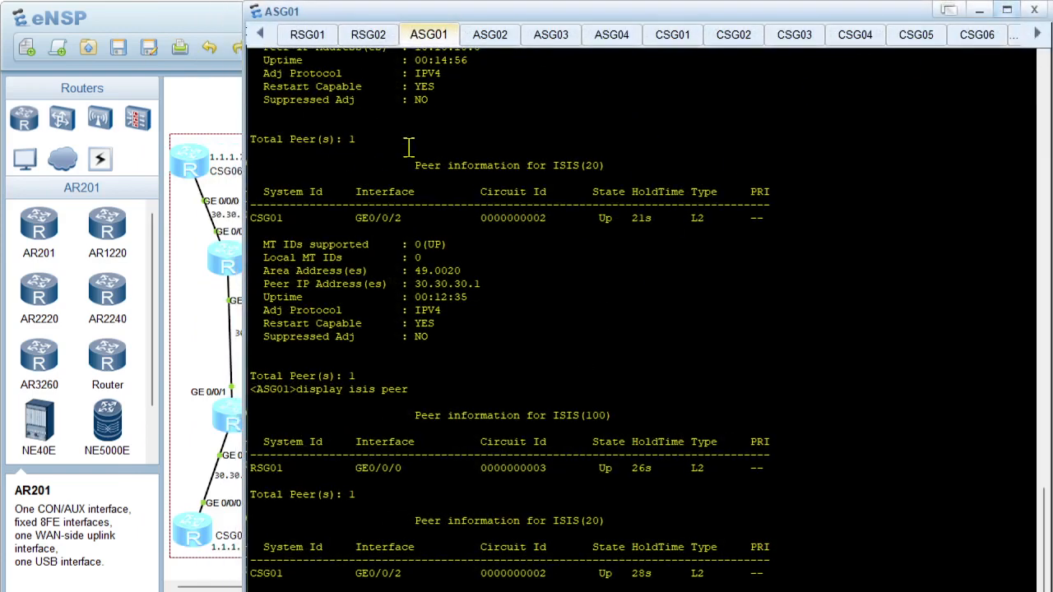
{"action": "left_click", "coordinate": [1008, 10]}
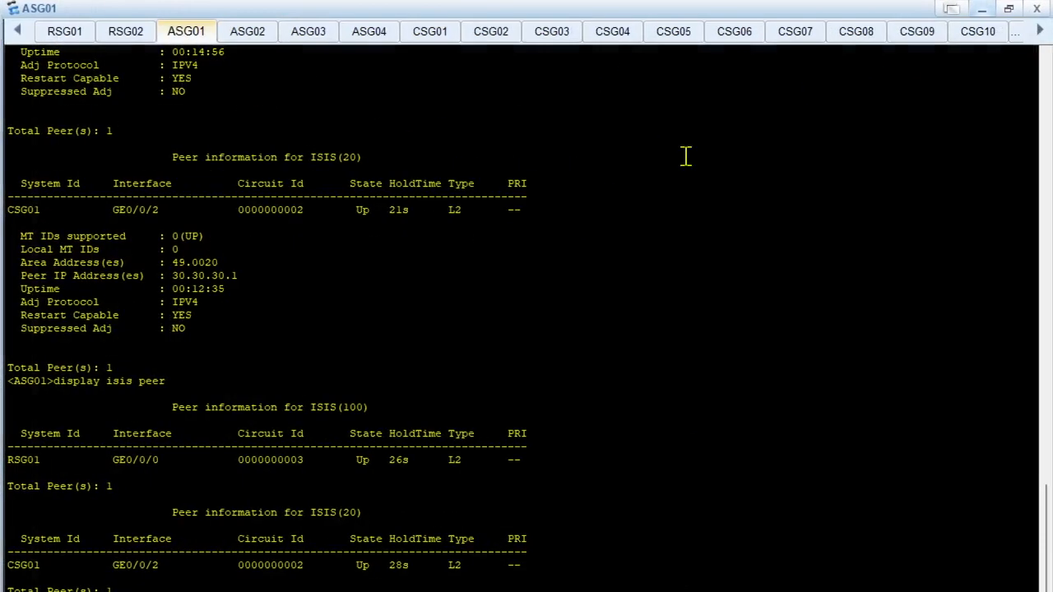
Clear ASG01's terminal output and list its interface addresses with display ip interface brief
{"action": "right_click", "coordinate": [410, 360]}
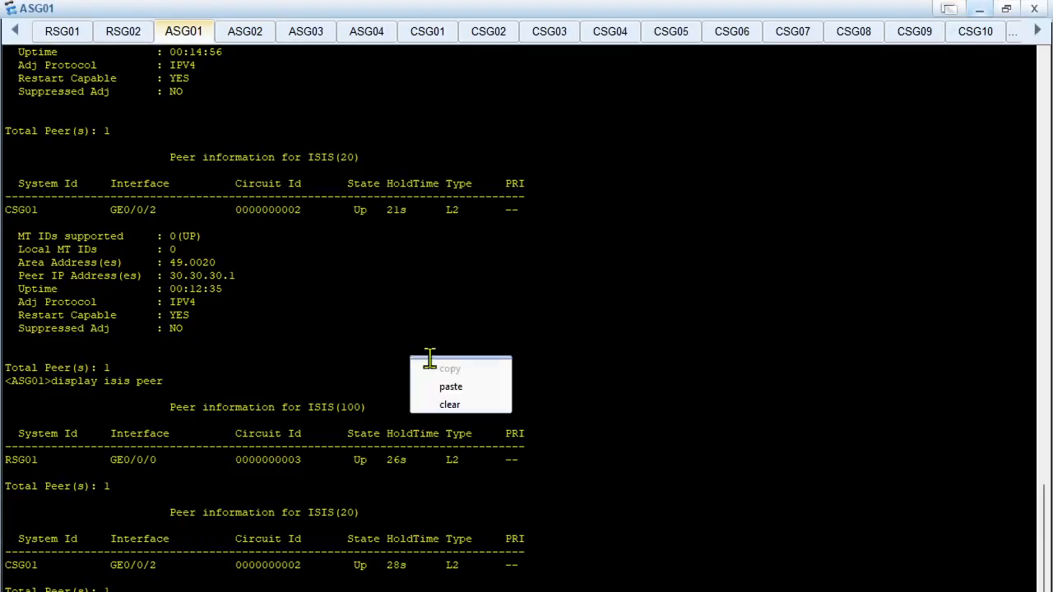
{"action": "left_click", "coordinate": [453, 403]}
{"action": "key", "text": "Return"}
{"action": "type", "text": "disp"}
{"action": "key", "text": "Tab"}
{"action": "type", "text": "ip interf"}
{"action": "key", "text": "Tab"}
{"action": "type", "text": "b"}
{"action": "key", "text": "Tab"}
{"action": "key", "text": "Return"}
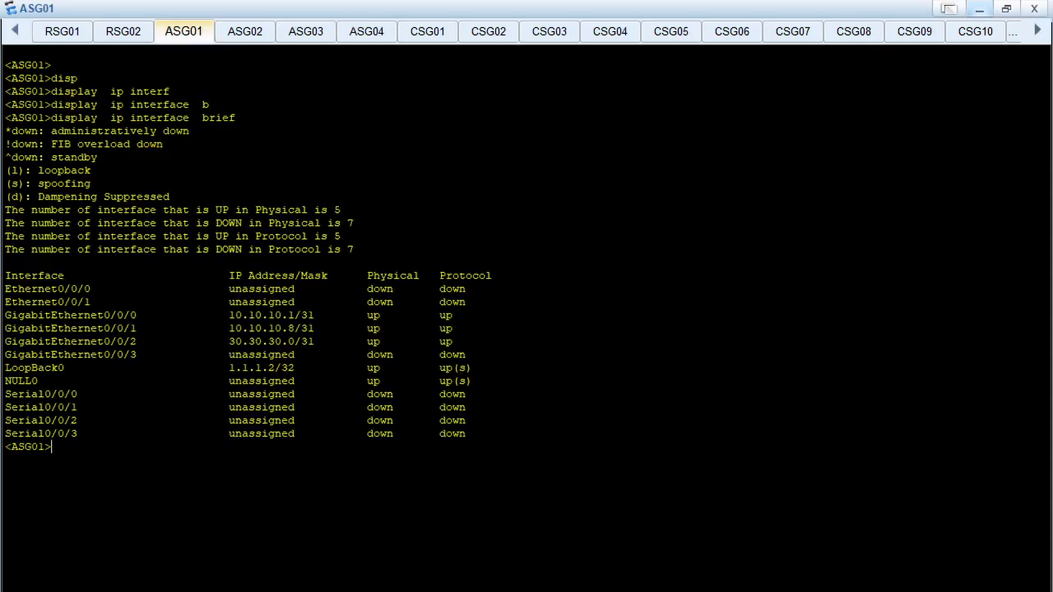
Check the link to ASG02 in the topology and ping 10.10.10.9 from ASG01
{"action": "mouse_move", "coordinate": [618, 591]}
{"action": "left_click", "coordinate": [564, 572]}
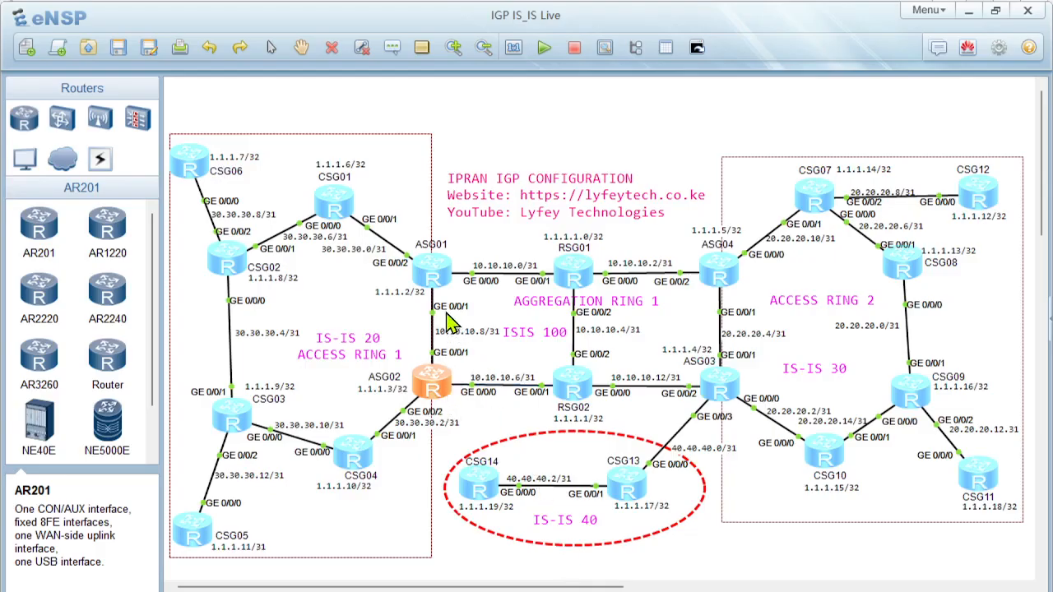
{"action": "left_click", "coordinate": [970, 10]}
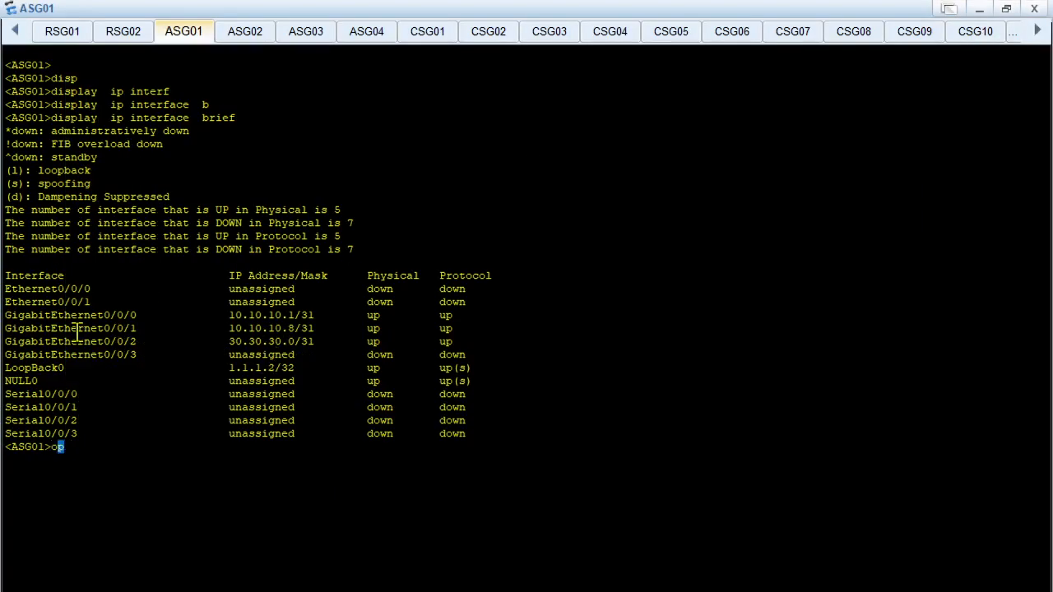
{"action": "key", "text": "BackSpace"}
{"action": "type", "text": "ping 10.10.10.9"}
{"action": "key", "text": "Return"}
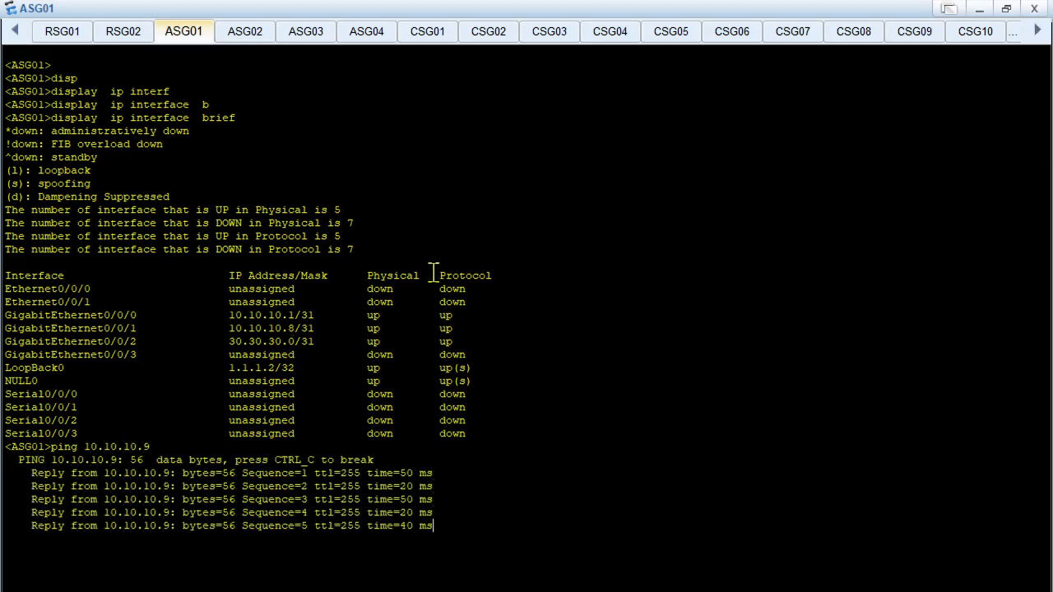
Clear ASG01's terminal output, run display isis interface and review the GE0/0/0 and GE0/0/1 rows under process 100
{"action": "right_click", "coordinate": [470, 266]}
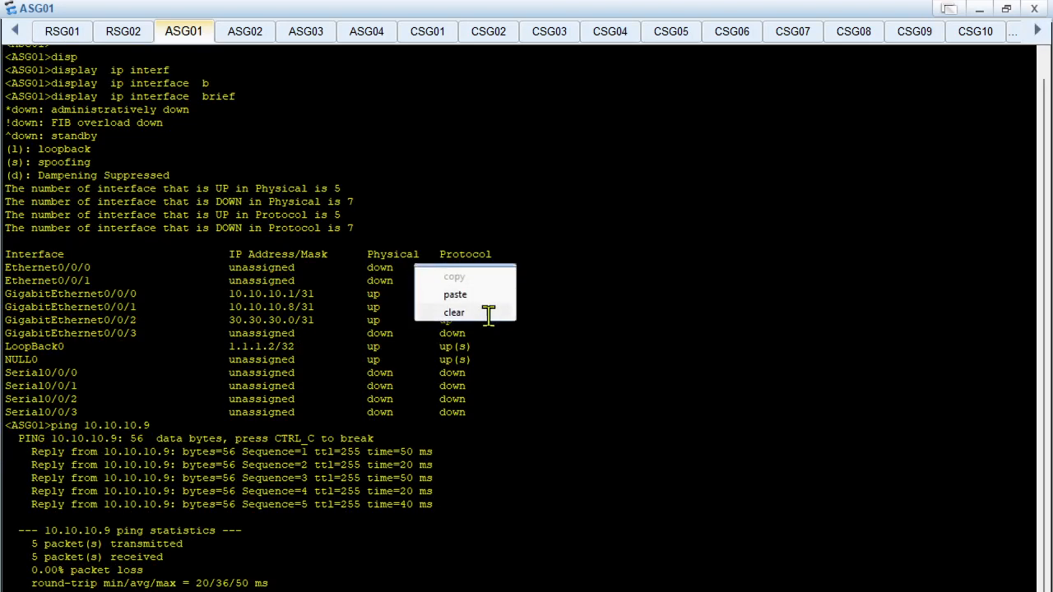
{"action": "left_click", "coordinate": [489, 312]}
{"action": "key", "text": "Return"}
{"action": "key", "text": "Return"}
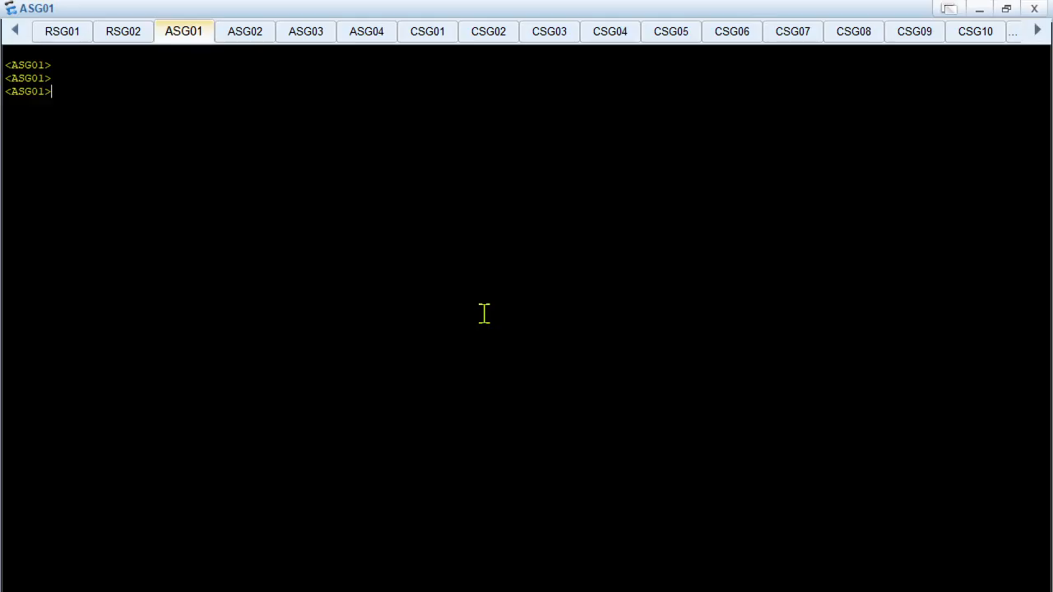
{"action": "type", "text": "pl"}
{"action": "key", "text": "Tab"}
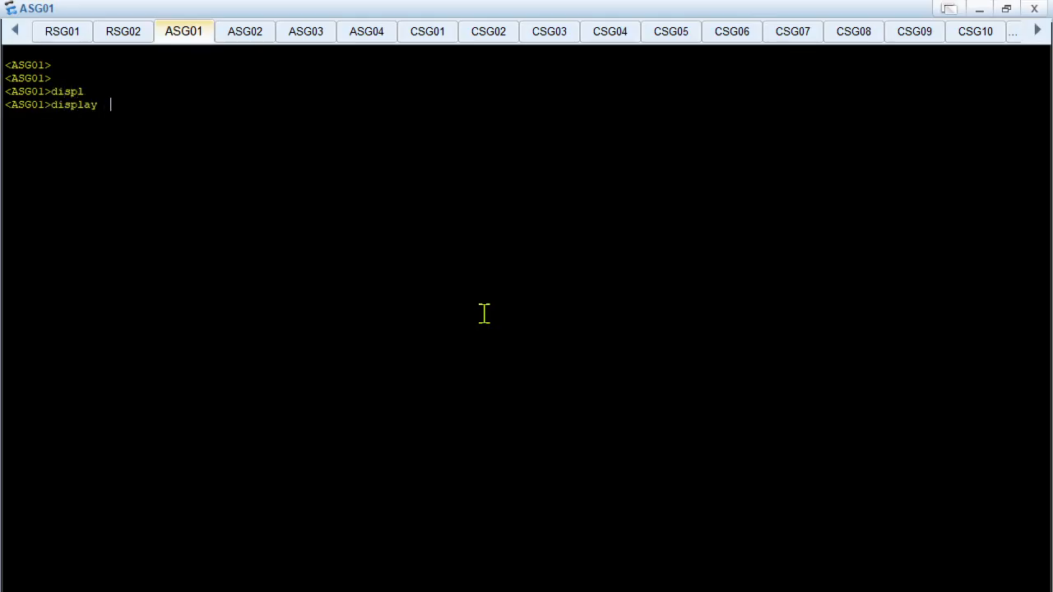
{"action": "key", "text": "Tab"}
{"action": "type", "text": "inter"}
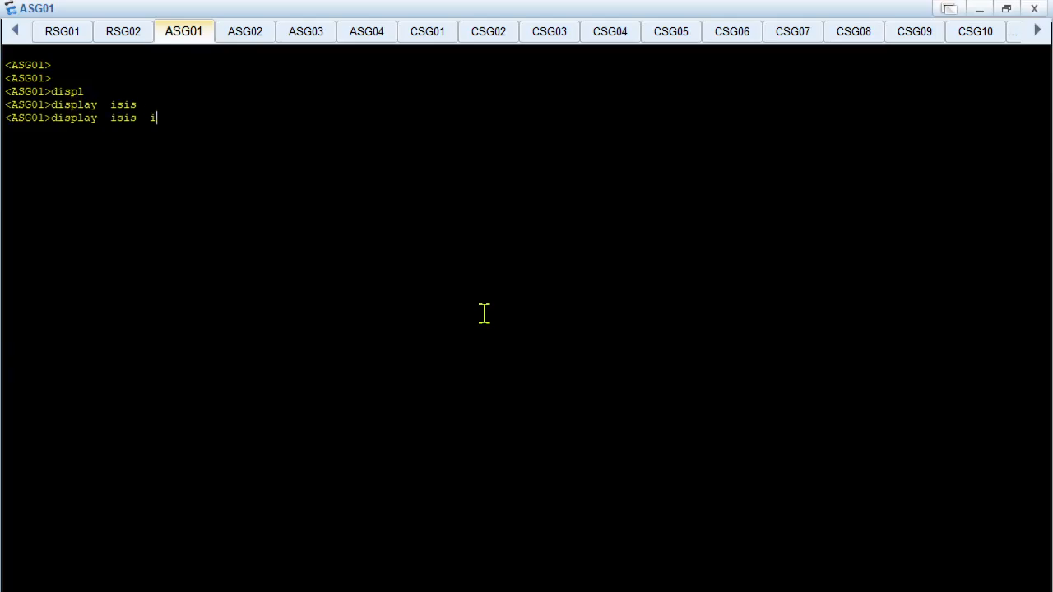
{"action": "key", "text": "Tab"}
{"action": "key", "text": "Return"}
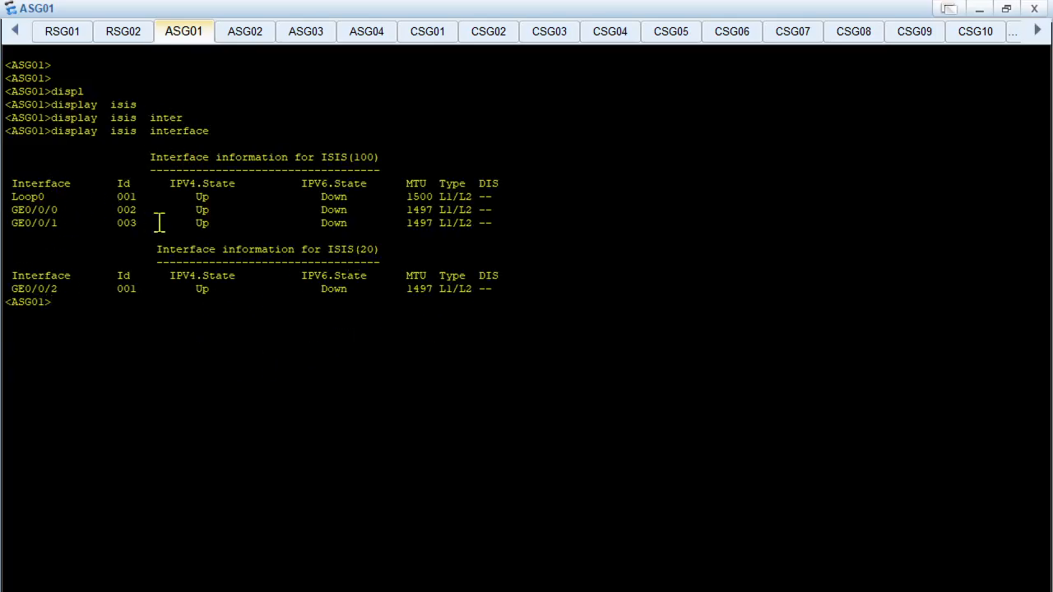
{"action": "left_click_drag", "start_coordinate": [18, 209], "coordinate": [505, 231]}
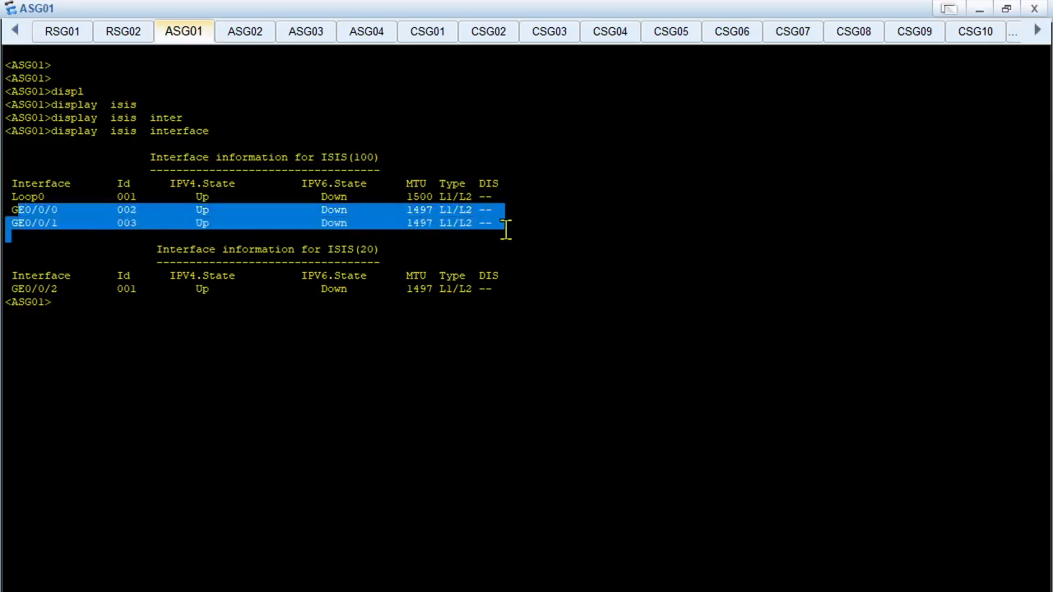
Run display isis 100 interface in the ASG02 console and review its interface rows and the applied IS-IS configuration
{"action": "left_click", "coordinate": [245, 35]}
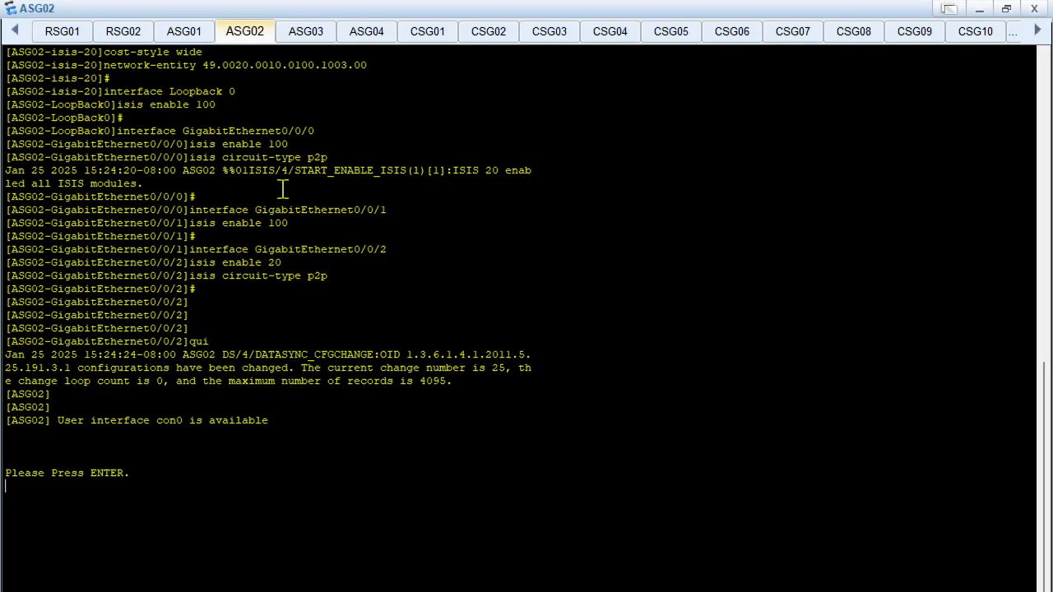
{"action": "key", "text": "Return"}
{"action": "type", "text": "displ"}
{"action": "key", "text": "Tab"}
{"action": "type", "text": "isi"}
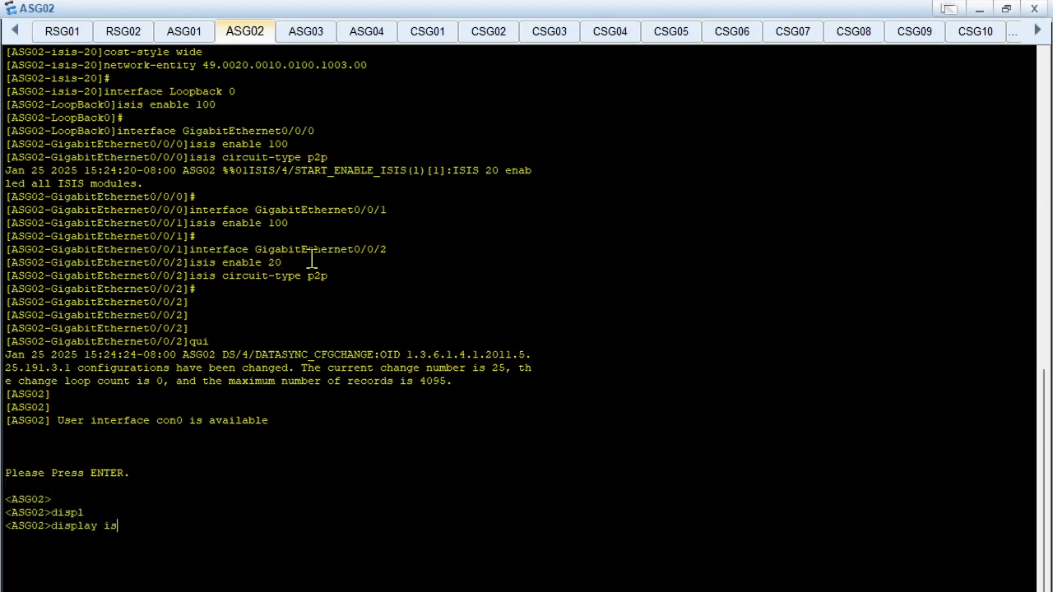
{"action": "key", "text": "Tab"}
{"action": "type", "text": "100 int"}
{"action": "key", "text": "Tab"}
{"action": "key", "text": "Return"}
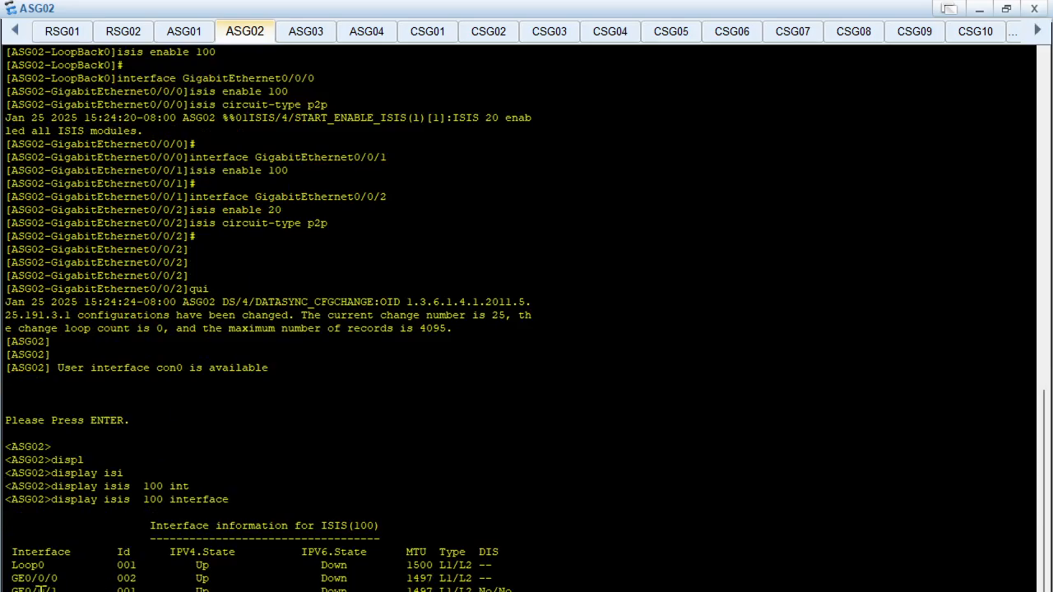
{"action": "left_click_drag", "start_coordinate": [18, 563], "coordinate": [504, 585]}
{"action": "left_click", "coordinate": [448, 429]}
{"action": "scroll", "coordinate": [423, 421], "scroll_direction": "up", "scroll_amount": 1}
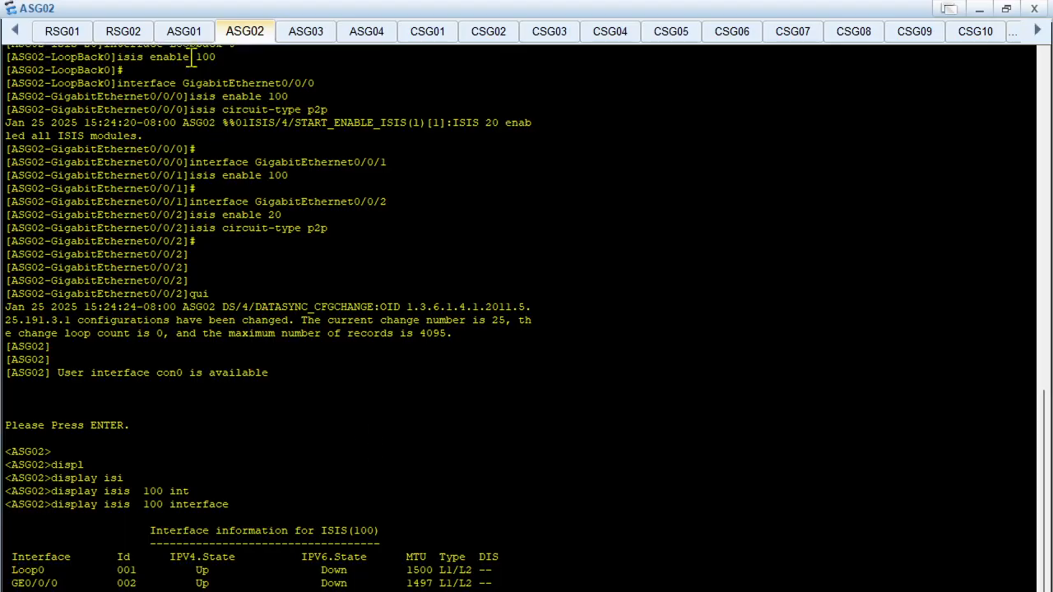
Display ASG01's current configuration for interface GigabitEthernet 0/0/1 and review its description, IP address and IS-IS lines
{"action": "left_click", "coordinate": [185, 32]}
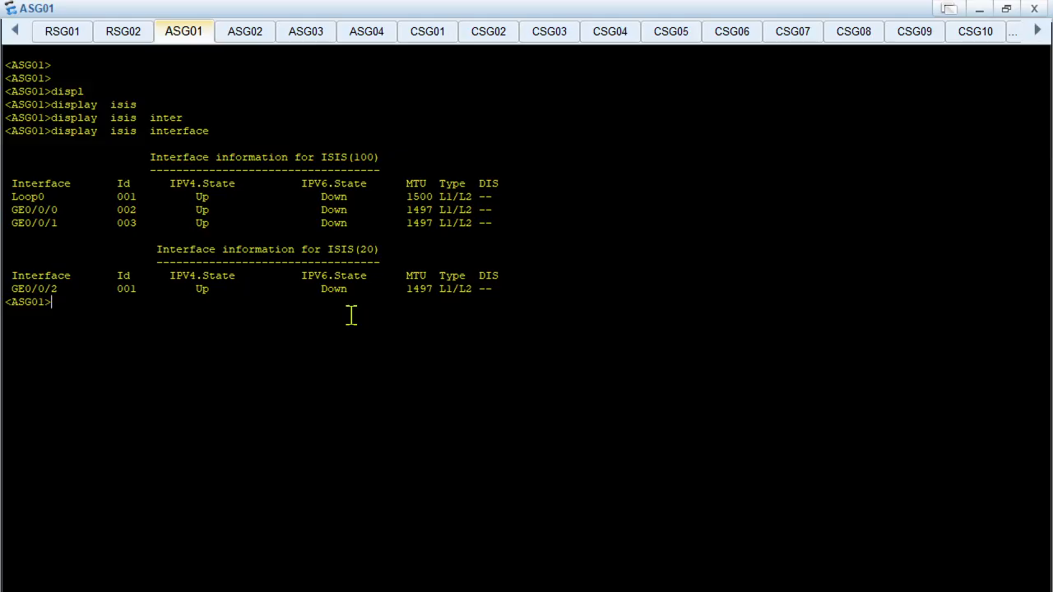
{"action": "type", "text": "displ"}
{"action": "key", "text": "Tab"}
{"action": "type", "text": "cur"}
{"action": "key", "text": "Tab"}
{"action": "type", "text": "interf"}
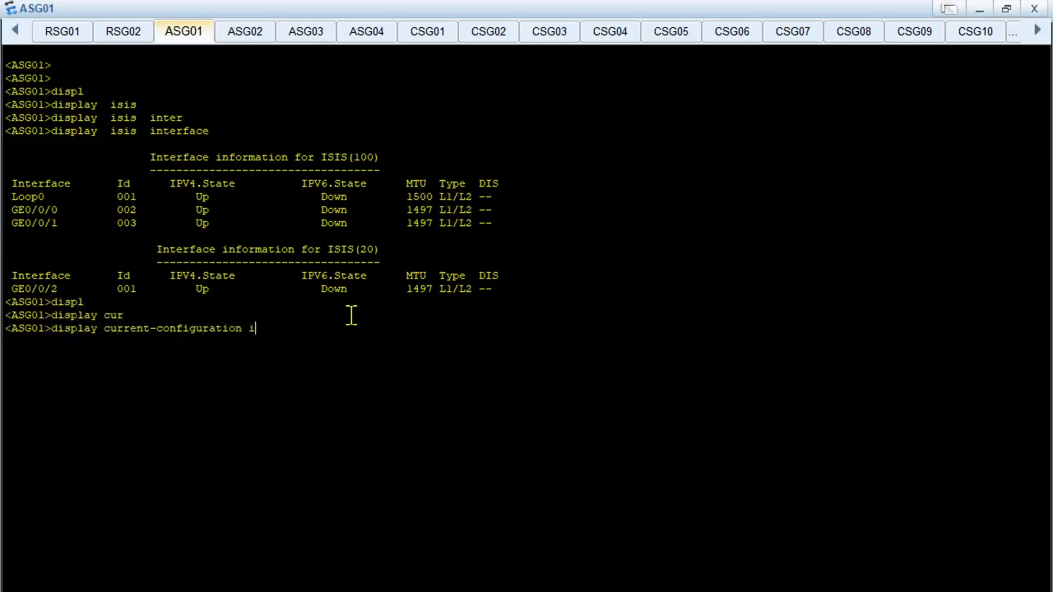
{"action": "key", "text": "Tab"}
{"action": "type", "text": "gi"}
{"action": "key", "text": "Tab"}
{"action": "type", "text": "0/0/"}
{"action": "type", "text": "1"}
{"action": "key", "text": "Return"}
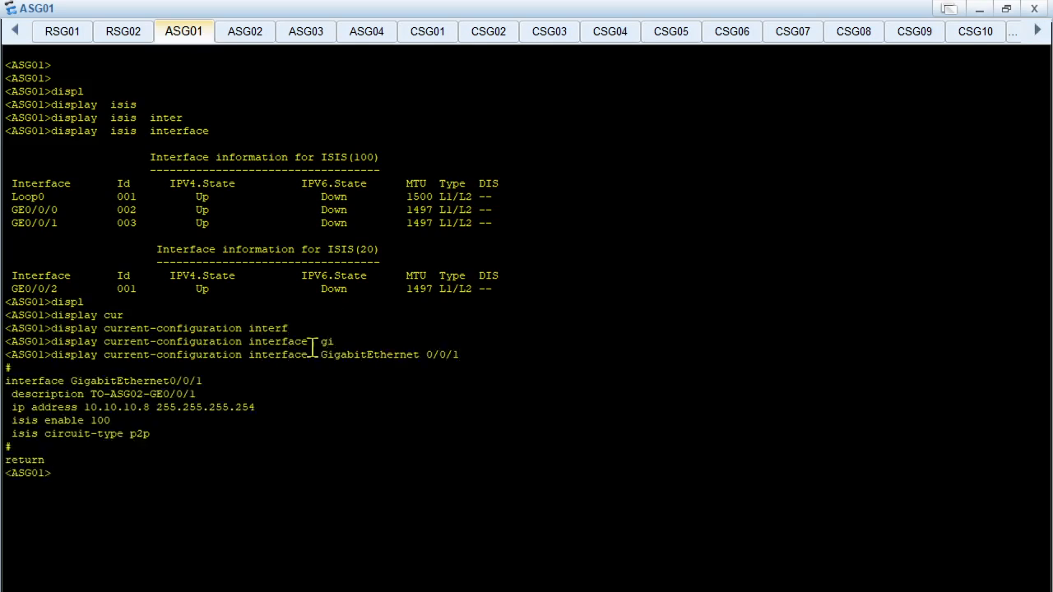
{"action": "left_click_drag", "start_coordinate": [72, 393], "coordinate": [164, 430]}
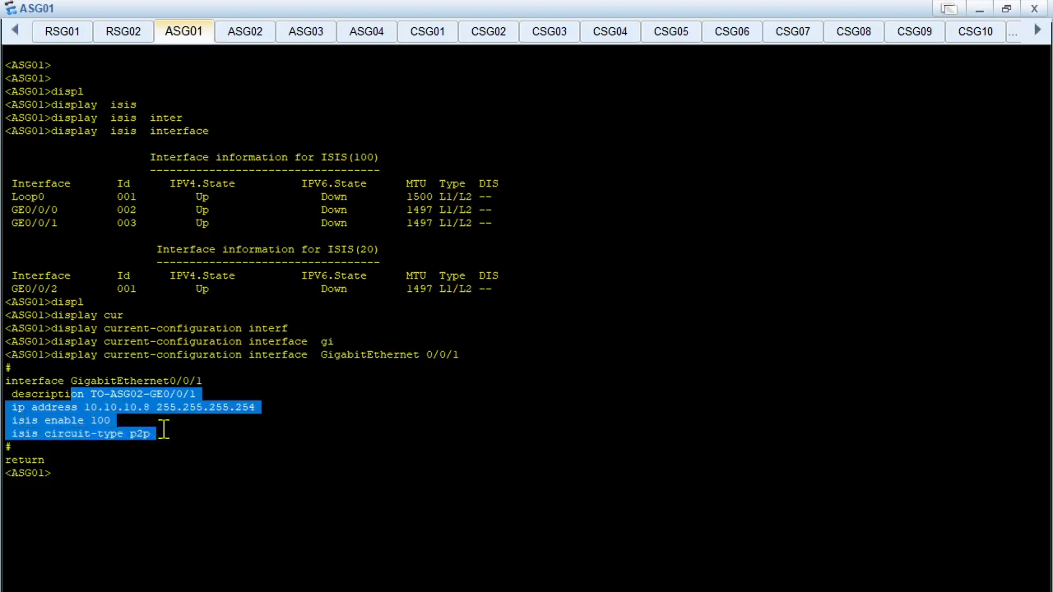
{"action": "left_click", "coordinate": [201, 445]}
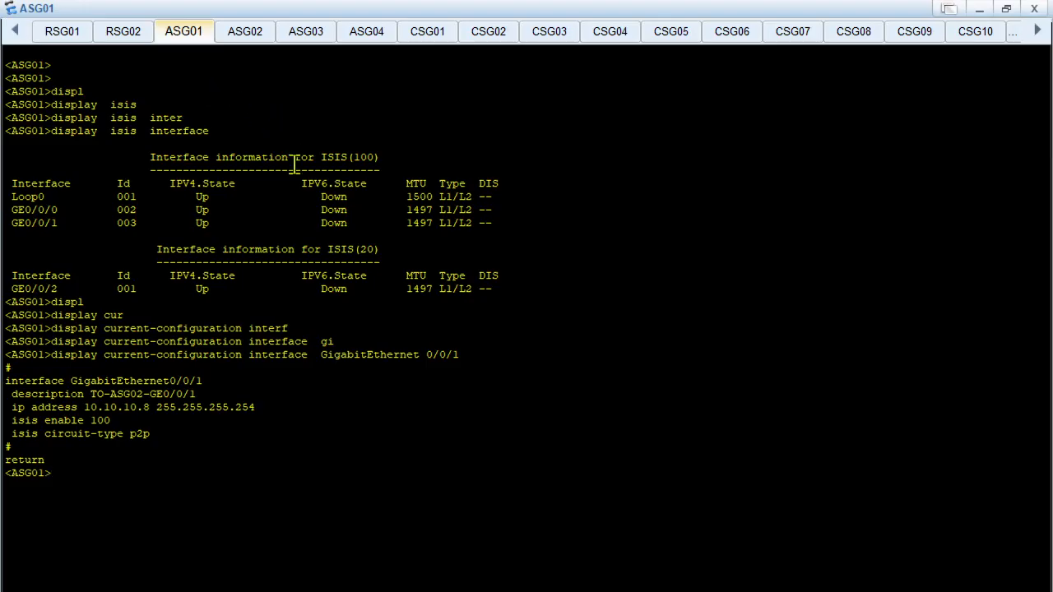
Clear ASG02's terminal output and run display current-configuration interface GigabitEthernet 0/0/1 to compare it with ASG01
{"action": "left_click", "coordinate": [243, 33]}
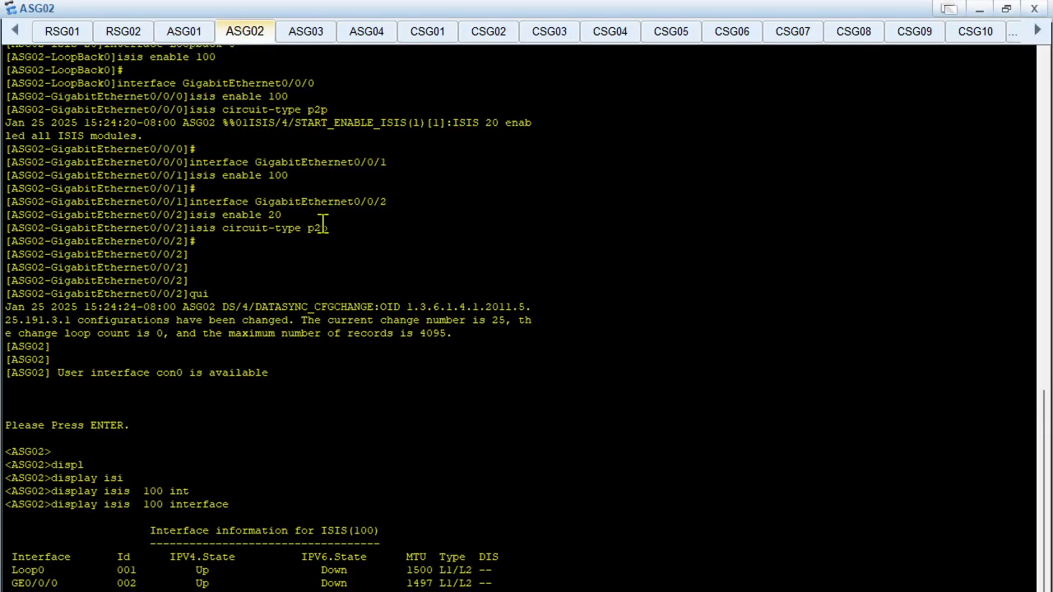
{"action": "right_click", "coordinate": [322, 224]}
{"action": "left_click", "coordinate": [390, 271]}
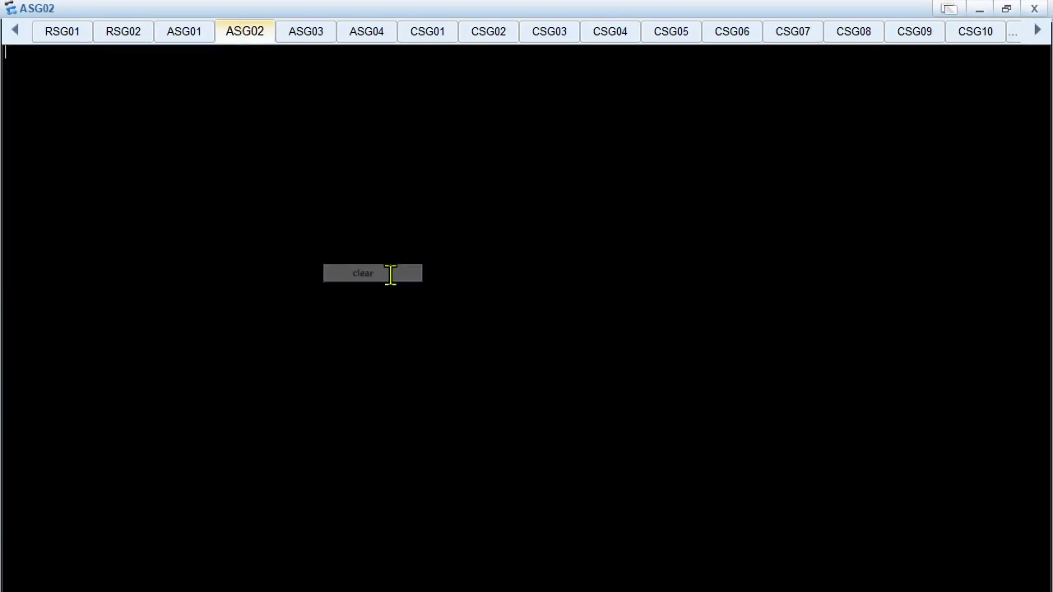
{"action": "key", "text": "Return"}
{"action": "type", "text": "displ"}
{"action": "key", "text": "Tab"}
{"action": "type", "text": "cur"}
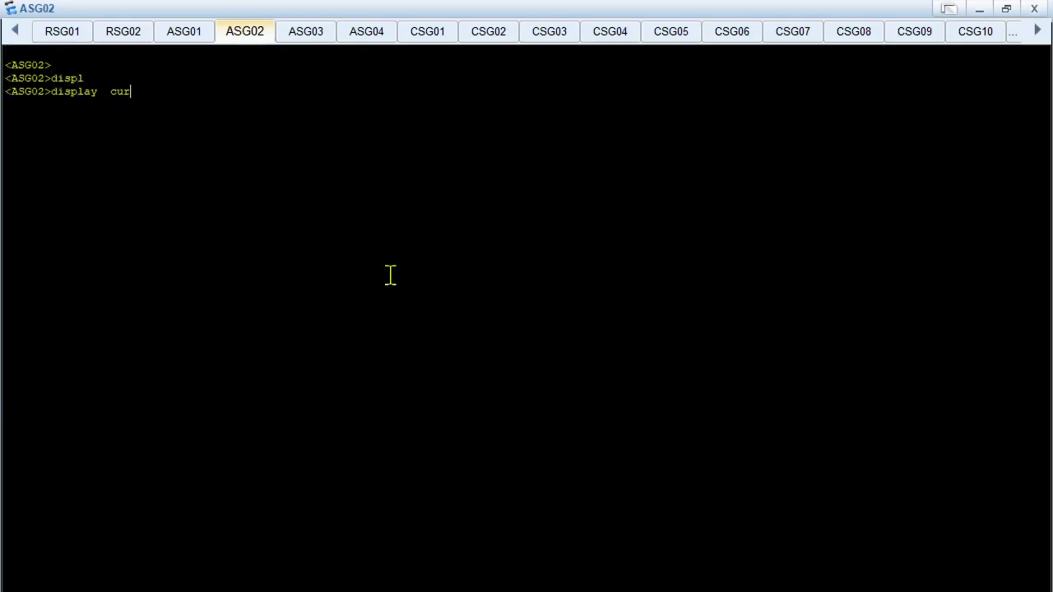
{"action": "key", "text": "Tab"}
{"action": "type", "text": "interf"}
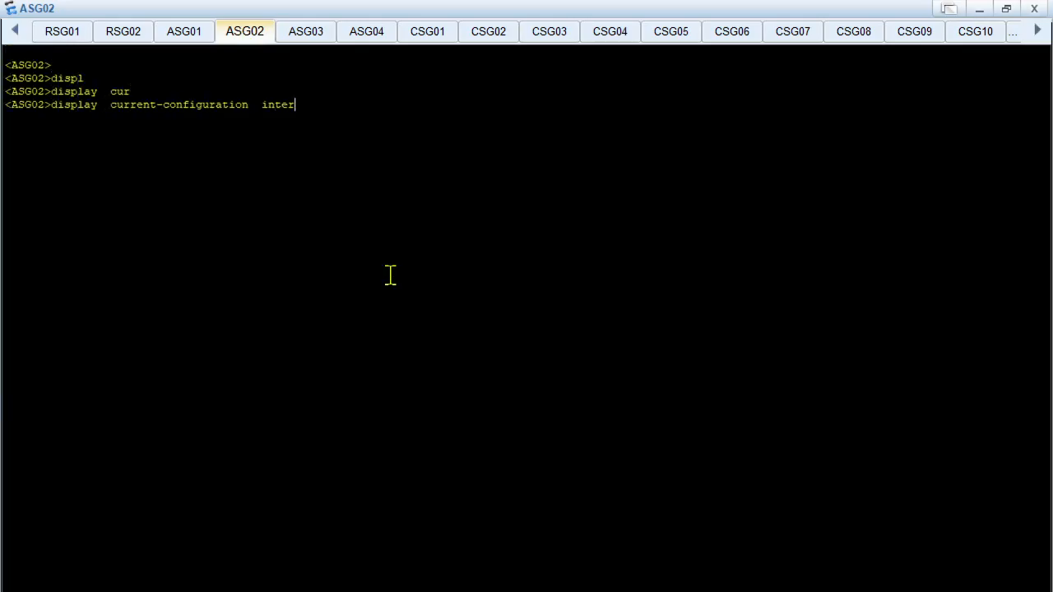
{"action": "key", "text": "Tab"}
{"action": "type", "text": "gi"}
{"action": "key", "text": "Tab"}
{"action": "type", "text": "0/0/1"}
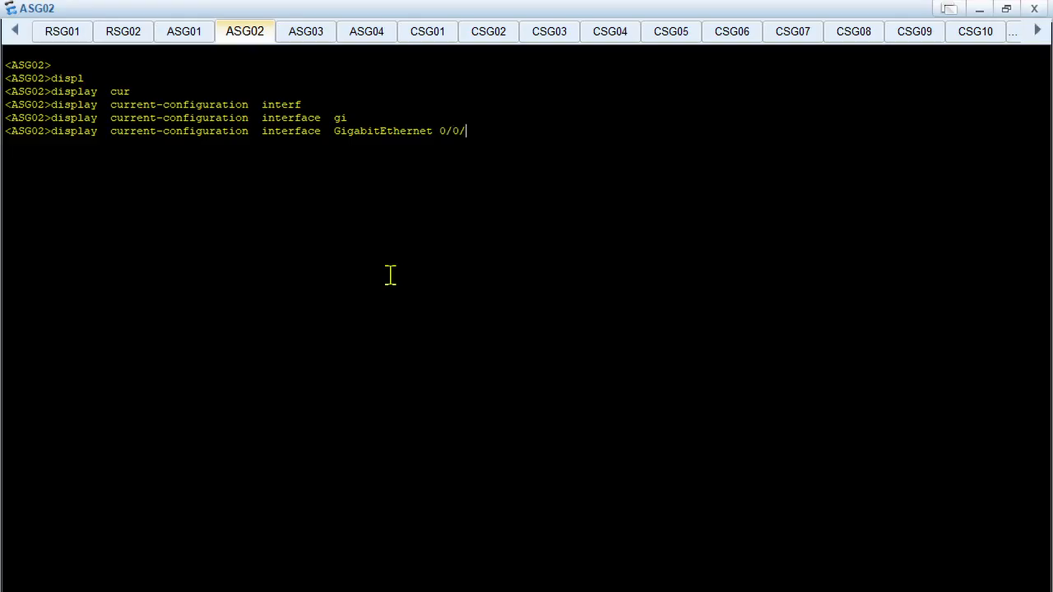
{"action": "key", "text": "Return"}
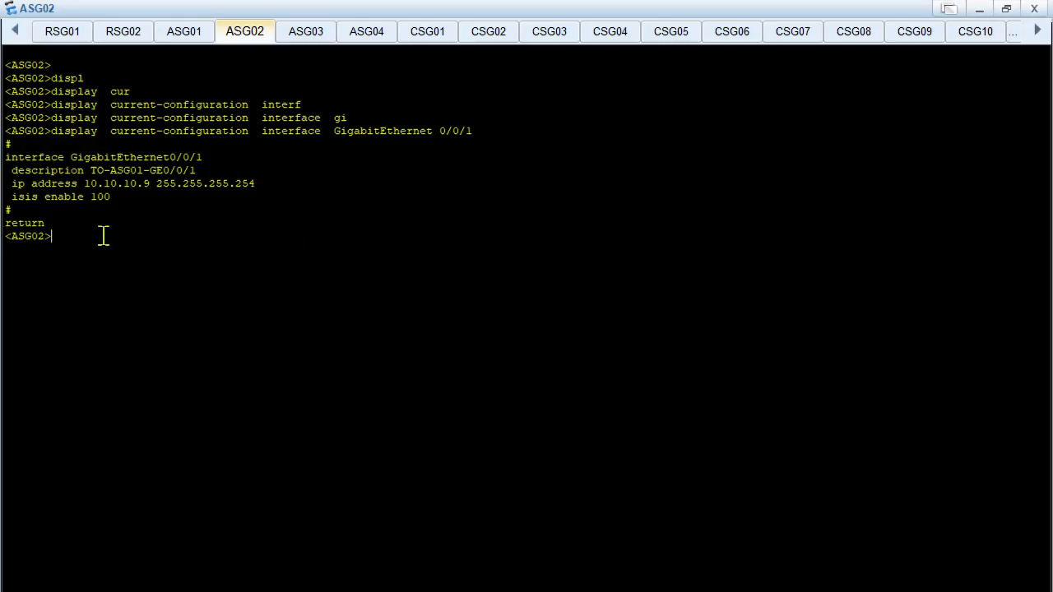
Enter the system view on ASG02 and open the interface view of GigabitEthernet0/0/1, reusing the interface line from the displayed configuration
{"action": "type", "text": "sys"}
{"action": "key", "text": "Return"}
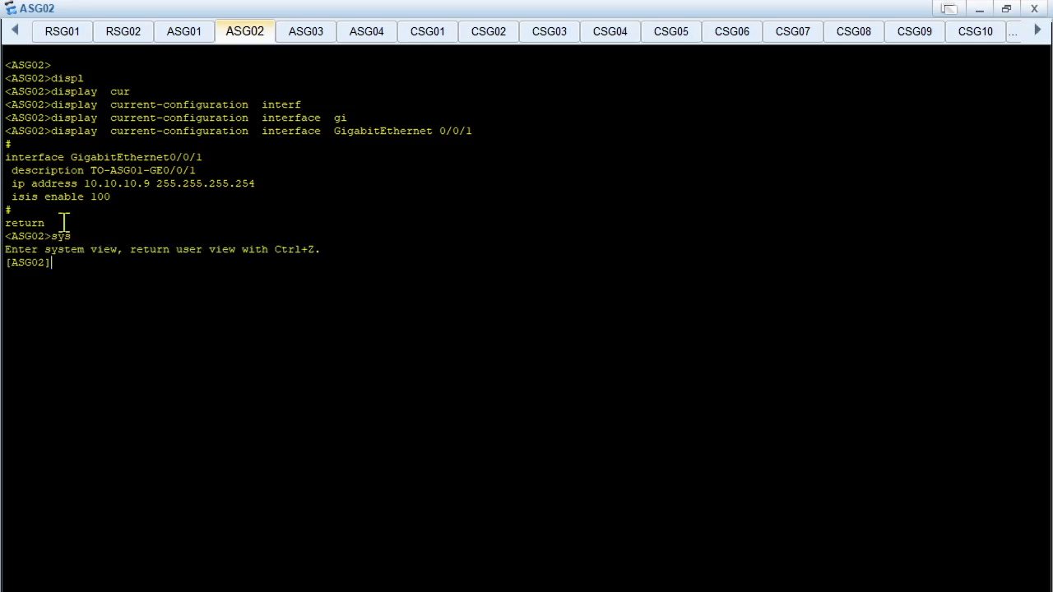
{"action": "left_click_drag", "start_coordinate": [7, 157], "coordinate": [207, 157]}
{"action": "right_click", "coordinate": [189, 164]}
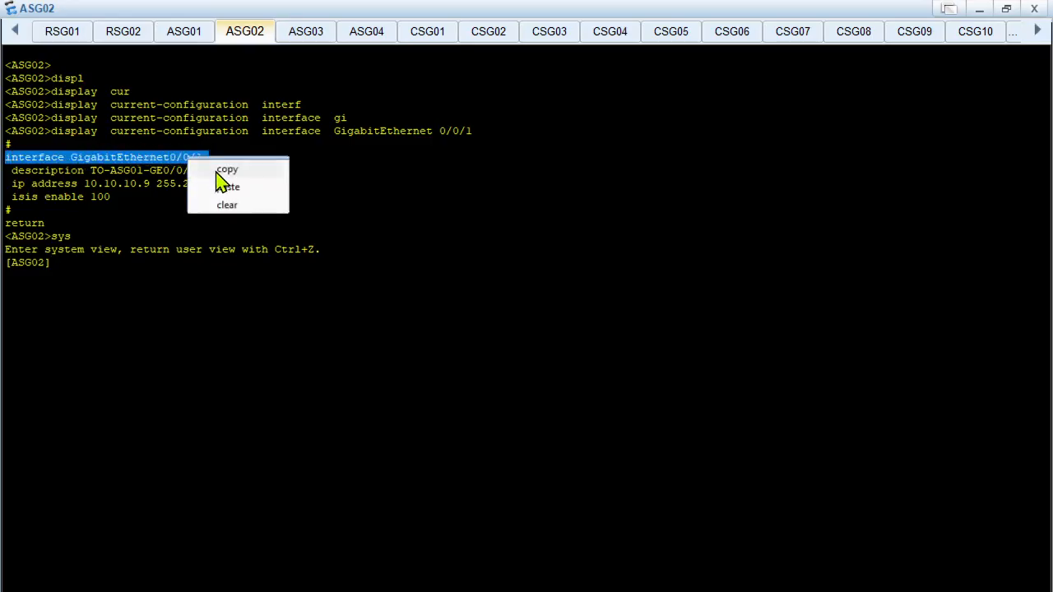
{"action": "left_click", "coordinate": [222, 169]}
{"action": "right_click", "coordinate": [130, 290]}
{"action": "left_click", "coordinate": [168, 321]}
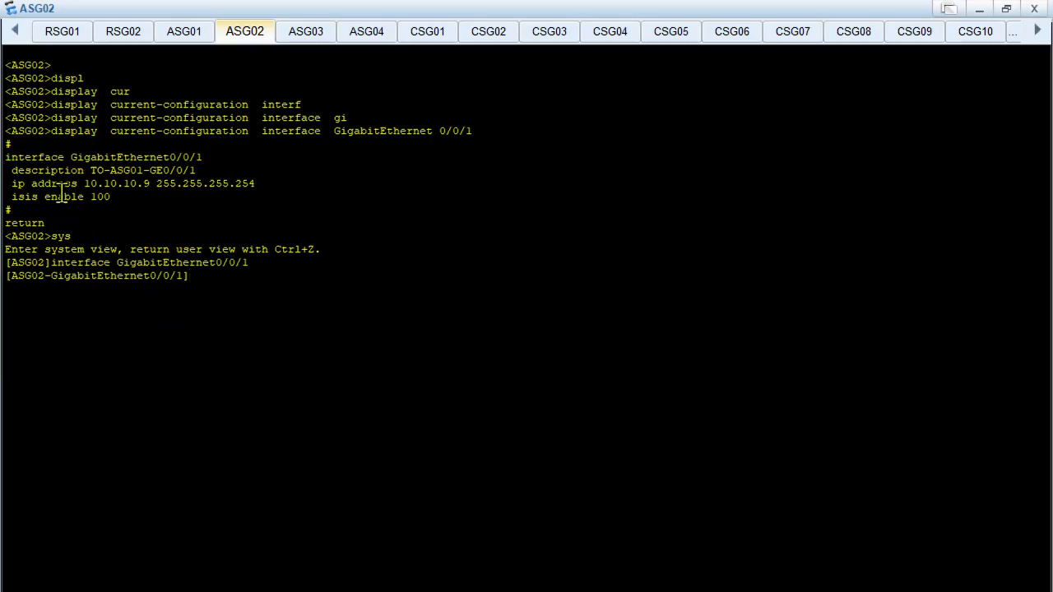
Run display isis error on ASG02 and review the LSP and hello packet error statistics for ISIS(100)
{"action": "type", "text": "displ"}
{"action": "key", "text": "Tab"}
{"action": "type", "text": "isi"}
{"action": "key", "text": "Tab"}
{"action": "type", "text": "er"}
{"action": "key", "text": "Tab"}
{"action": "key", "text": "Return"}
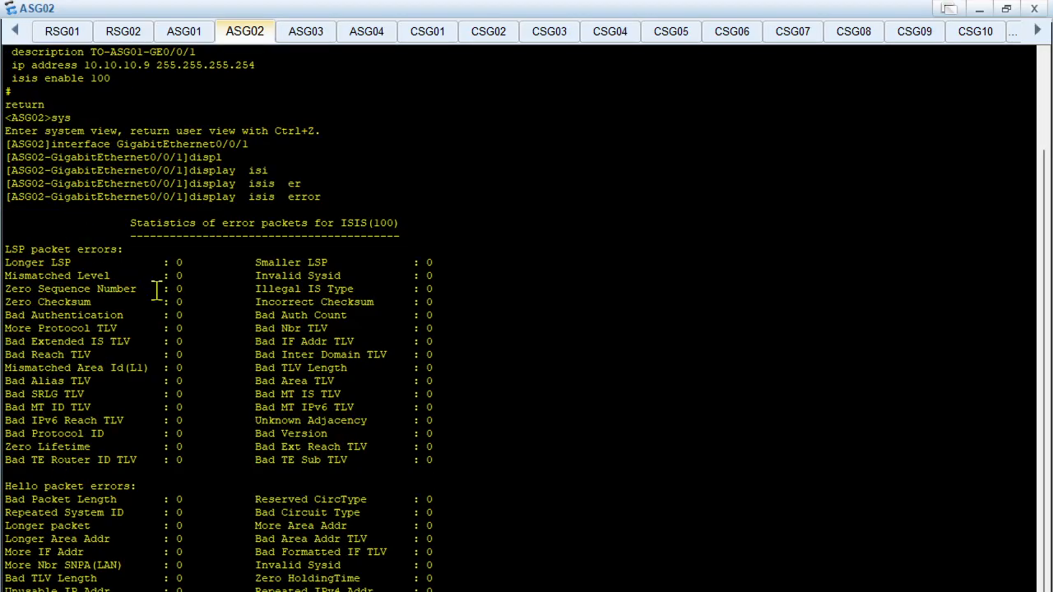
{"action": "scroll", "coordinate": [206, 360], "scroll_direction": "up", "scroll_amount": 13}
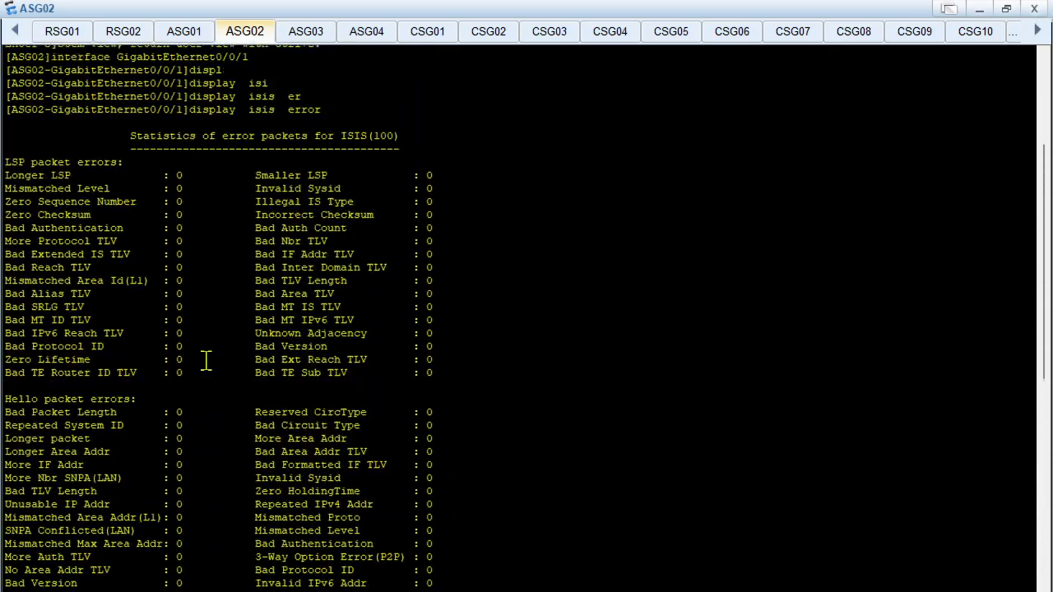
{"action": "scroll", "coordinate": [204, 359], "scroll_direction": "down", "scroll_amount": 2}
{"action": "scroll", "coordinate": [264, 263], "scroll_direction": "up", "scroll_amount": 1}
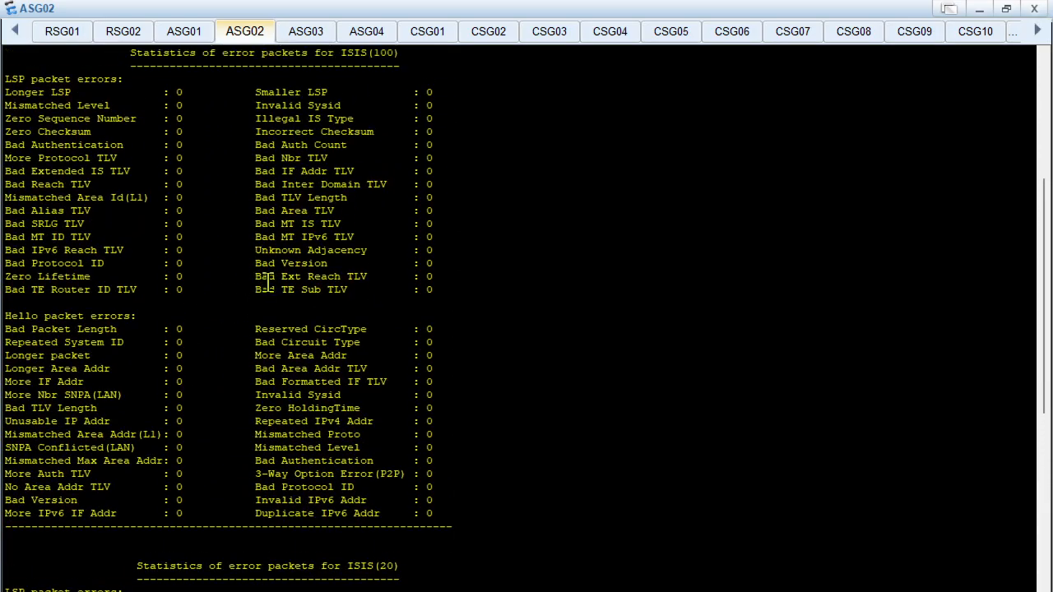
{"action": "scroll", "coordinate": [268, 279], "scroll_direction": "up", "scroll_amount": 3}
Run display isis error in the ASG01 console
{"action": "left_click", "coordinate": [181, 31]}
{"action": "type", "text": "displ"}
{"action": "key", "text": "Tab"}
{"action": "type", "text": "isi"}
{"action": "key", "text": "Tab"}
{"action": "type", "text": "er"}
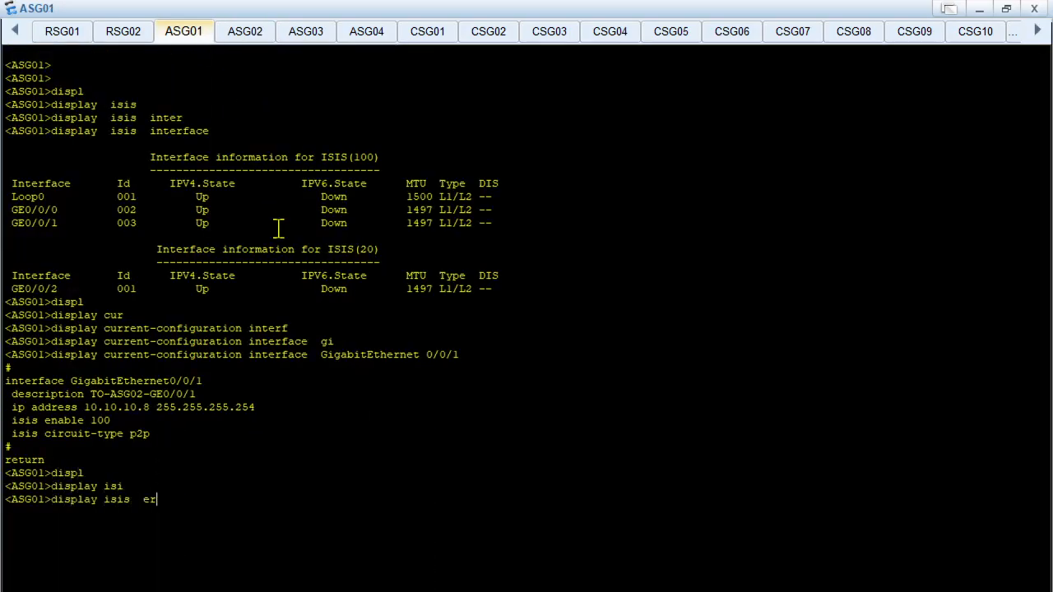
{"action": "key", "text": "Tab"}
{"action": "key", "text": "Return"}
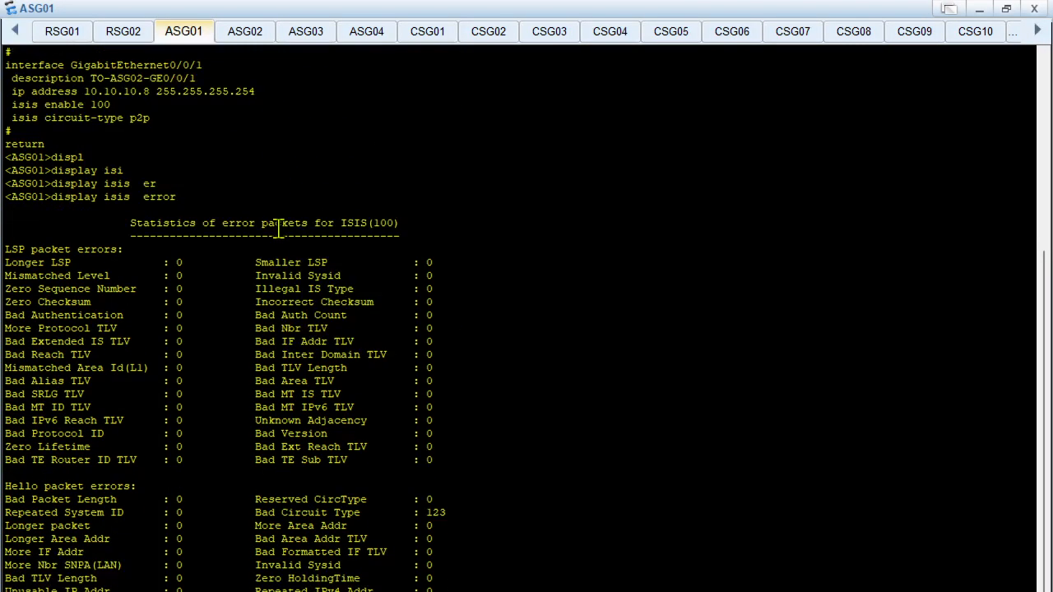
Examine ASG01's ISIS(100) error statistics, focusing on the Bad Circuit Type counter under hello packet errors
{"action": "scroll", "coordinate": [332, 223], "scroll_direction": "up", "scroll_amount": 1}
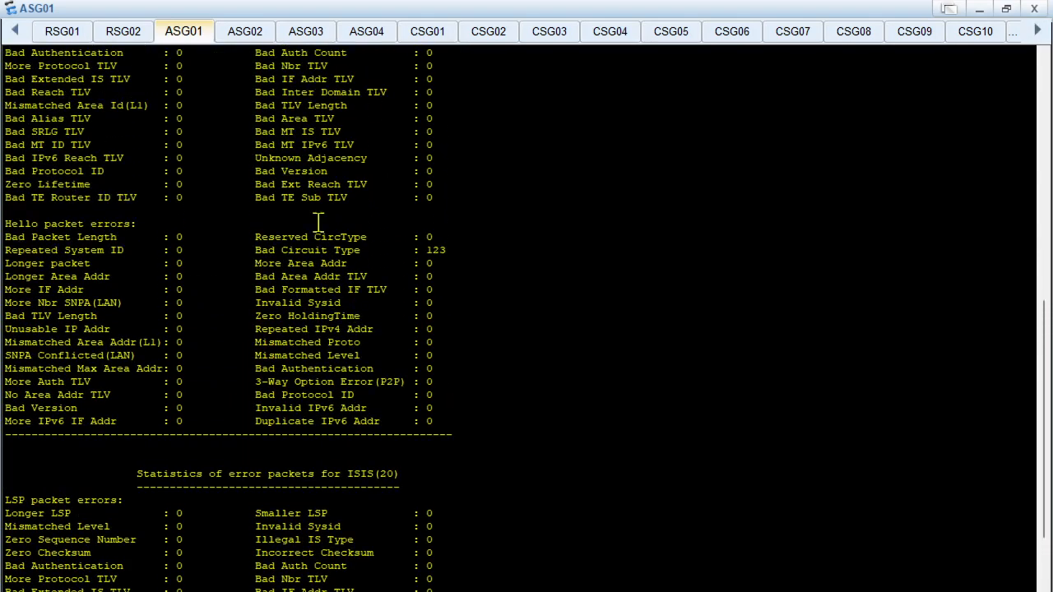
{"action": "left_click_drag", "start_coordinate": [257, 250], "coordinate": [452, 250]}
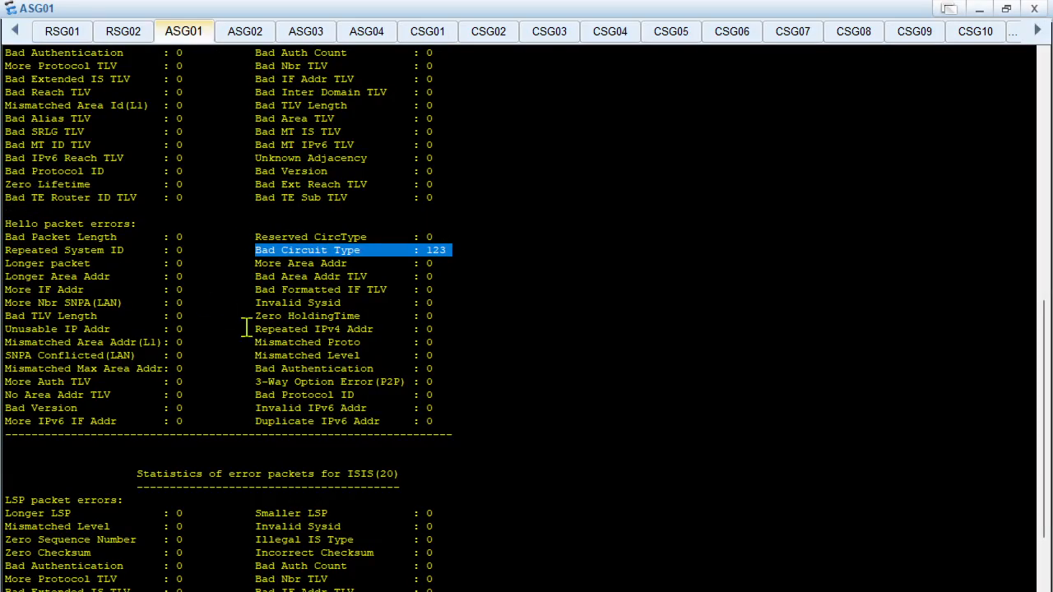
{"action": "scroll", "coordinate": [215, 296], "scroll_direction": "up", "scroll_amount": 4}
{"action": "scroll", "coordinate": [216, 296], "scroll_direction": "up", "scroll_amount": 3}
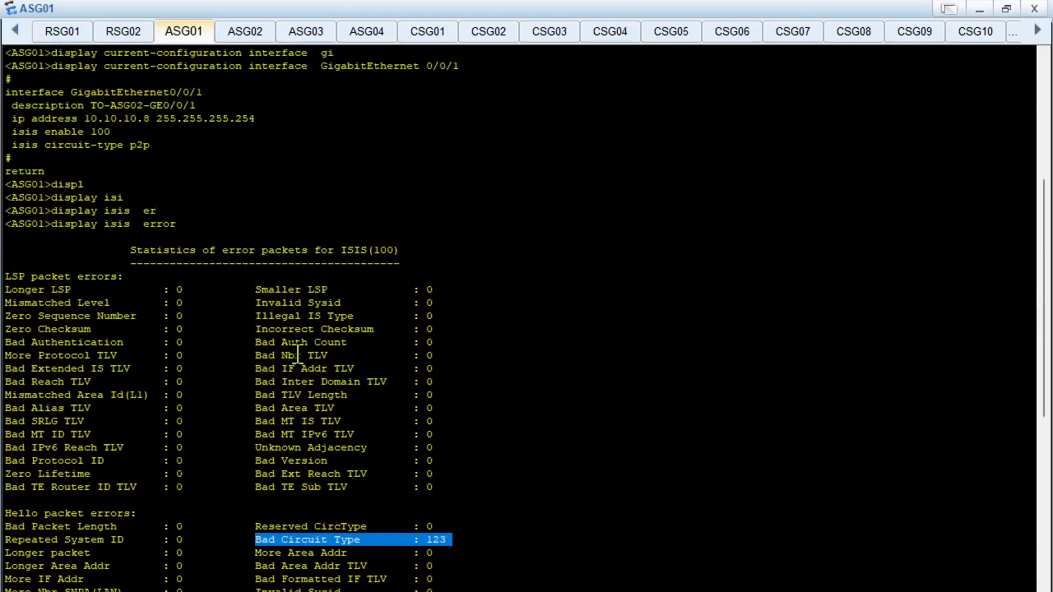
{"action": "scroll", "coordinate": [295, 349], "scroll_direction": "down", "scroll_amount": 7}
{"action": "scroll", "coordinate": [288, 283], "scroll_direction": "down", "scroll_amount": 5}
{"action": "left_click", "coordinate": [289, 275]}
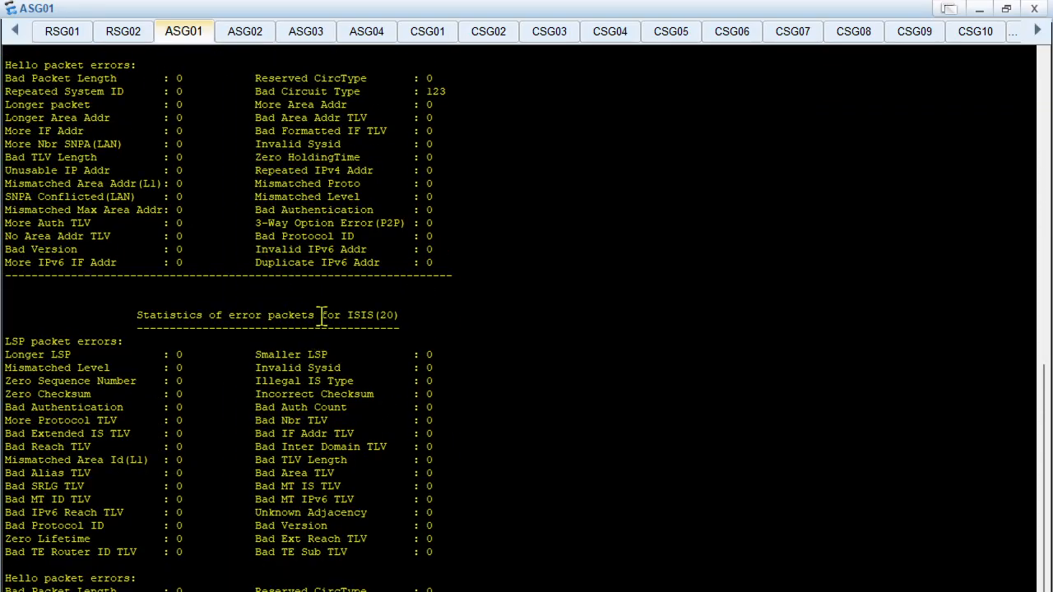
{"action": "scroll", "coordinate": [352, 231], "scroll_direction": "up", "scroll_amount": 3}
{"action": "left_click_drag", "start_coordinate": [261, 172], "coordinate": [442, 164]}
{"action": "left_click", "coordinate": [443, 171]}
{"action": "scroll", "coordinate": [404, 160], "scroll_direction": "down", "scroll_amount": 2}
Return to the ASG02 console and clear its terminal output at the GigabitEthernet0/0/1 view
{"action": "left_click", "coordinate": [249, 36]}
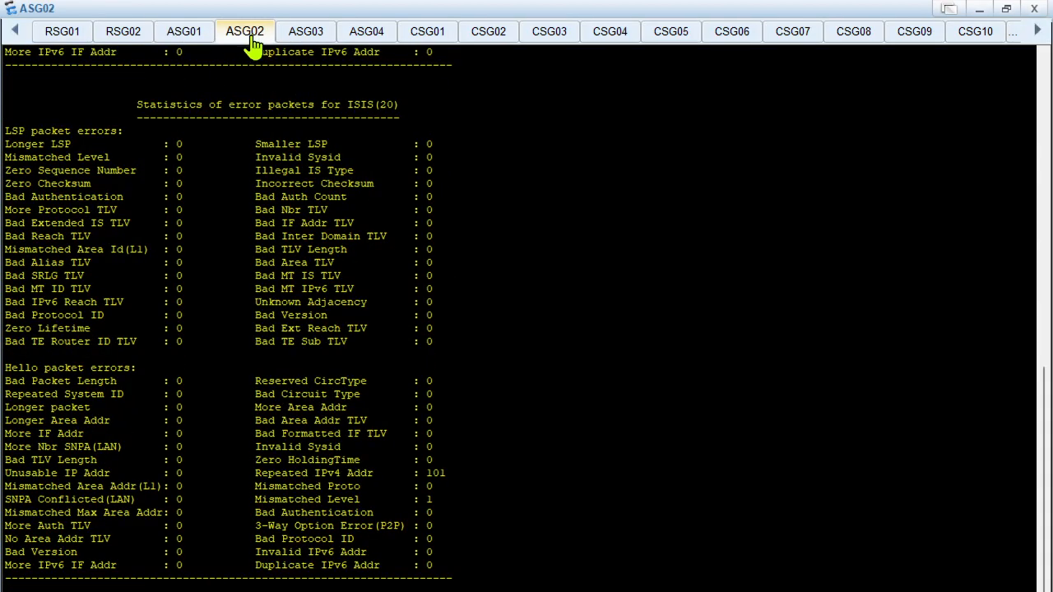
{"action": "right_click", "coordinate": [339, 344]}
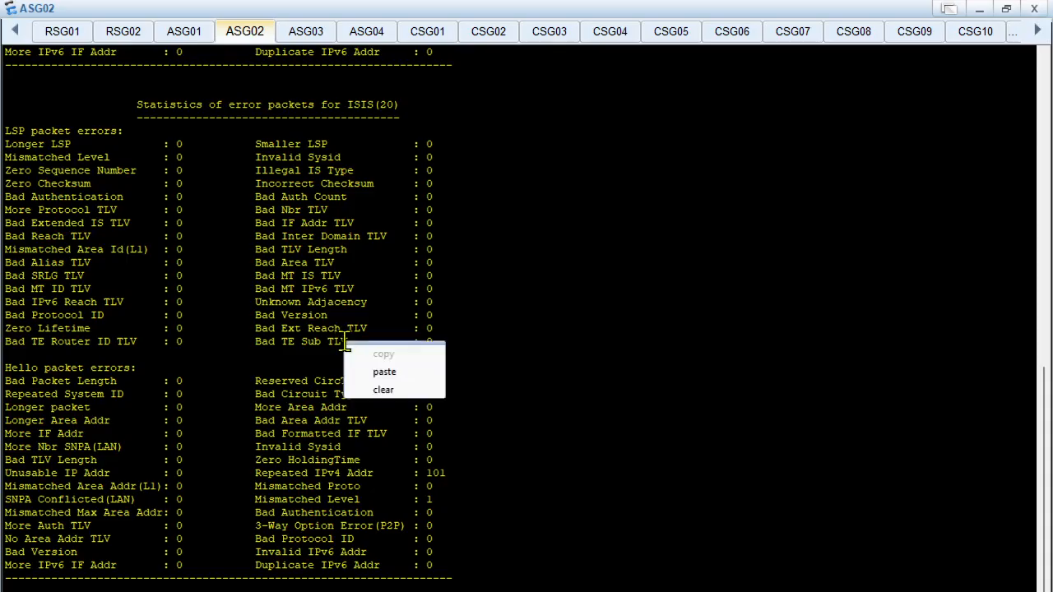
{"action": "left_click", "coordinate": [426, 390]}
{"action": "key", "text": "Return"}
{"action": "key", "text": "Return"}
{"action": "key", "text": "Return"}
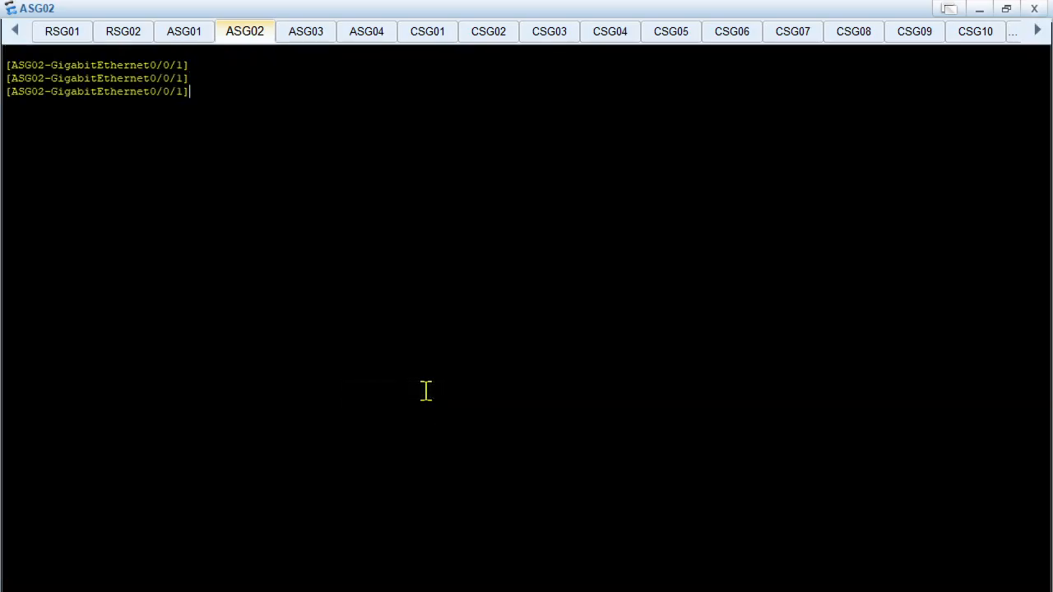
Set the IS-IS circuit type of ASG02's GigabitEthernet0/0/1 to point-to-point with isis circuit-type p2p
{"action": "type", "text": "ci"}
{"action": "key", "text": "BackSpace"}
{"action": "key", "text": "BackSpace"}
{"action": "type", "text": "ci"}
{"action": "key", "text": "Tab"}
{"action": "key", "text": "BackSpace"}
{"action": "key", "text": "BackSpace"}
{"action": "type", "text": "is"}
{"action": "key", "text": "Tab"}
{"action": "type", "text": "ci"}
{"action": "key", "text": "Tab"}
{"action": "type", "text": "t"}
{"action": "key", "text": "Tab"}
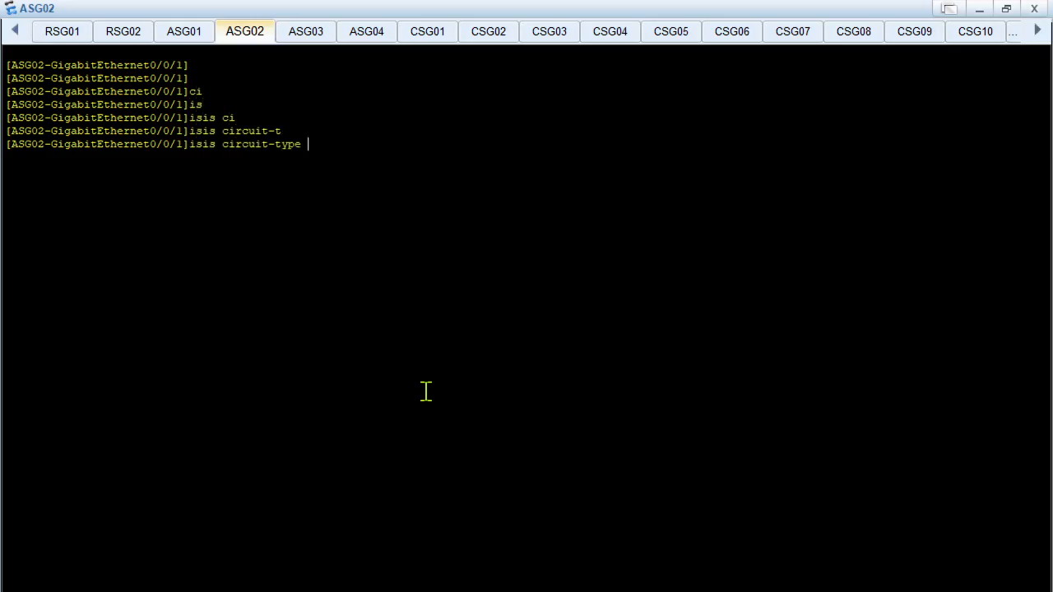
{"action": "type", "text": "p"}
{"action": "key", "text": "Tab"}
{"action": "key", "text": "Return"}
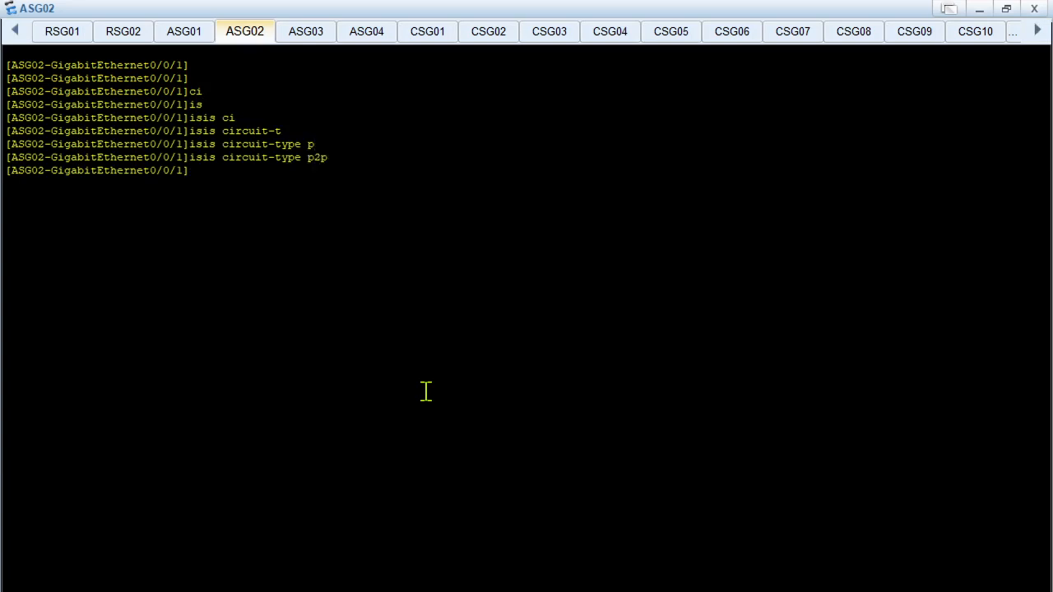
Clear ASG01's terminal output, run display isis peer and review the RSG01 and ASG02 rows under process 100
{"action": "left_click", "coordinate": [186, 31]}
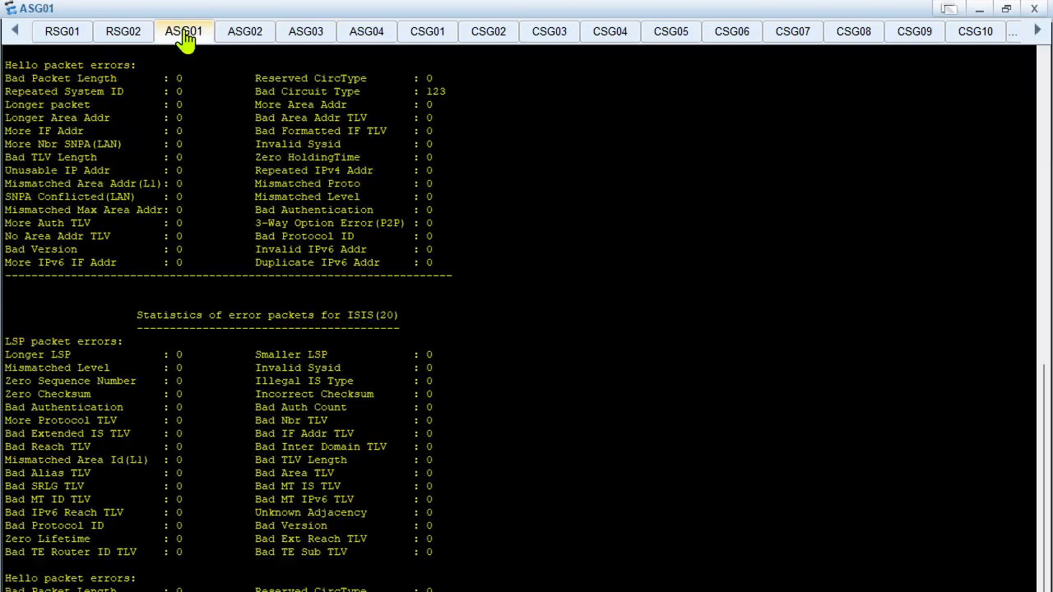
{"action": "right_click", "coordinate": [297, 270]}
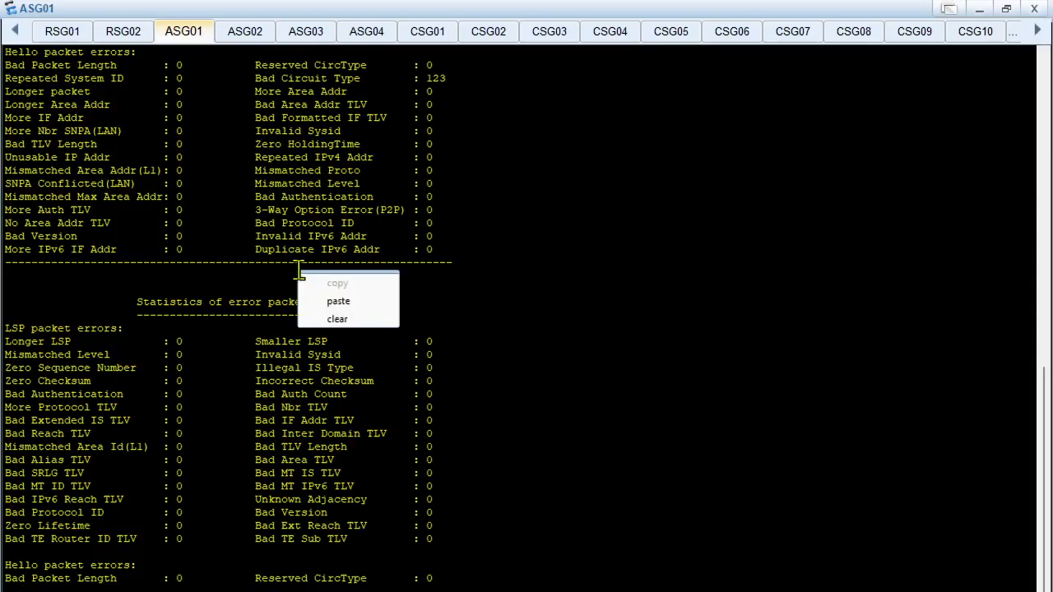
{"action": "left_click", "coordinate": [382, 320]}
{"action": "key", "text": "Return"}
{"action": "type", "text": "displ"}
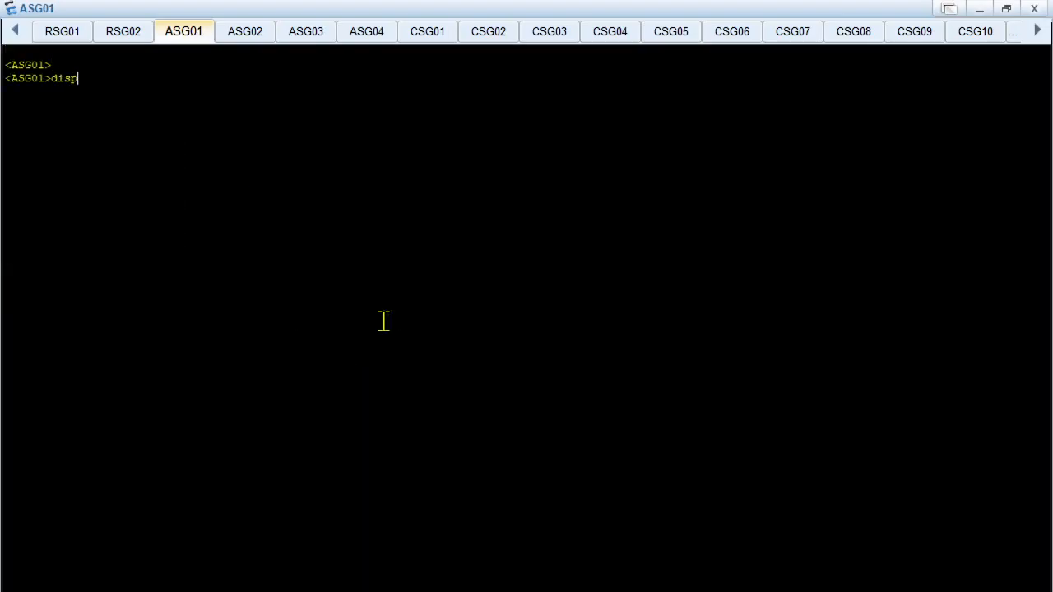
{"action": "key", "text": "Tab"}
{"action": "type", "text": "isi"}
{"action": "key", "text": "Tab"}
{"action": "type", "text": "poe"}
{"action": "key", "text": "Tab"}
{"action": "key", "text": "BackSpace"}
{"action": "key", "text": "BackSpace"}
{"action": "type", "text": "e"}
{"action": "key", "text": "Tab"}
{"action": "key", "text": "Return"}
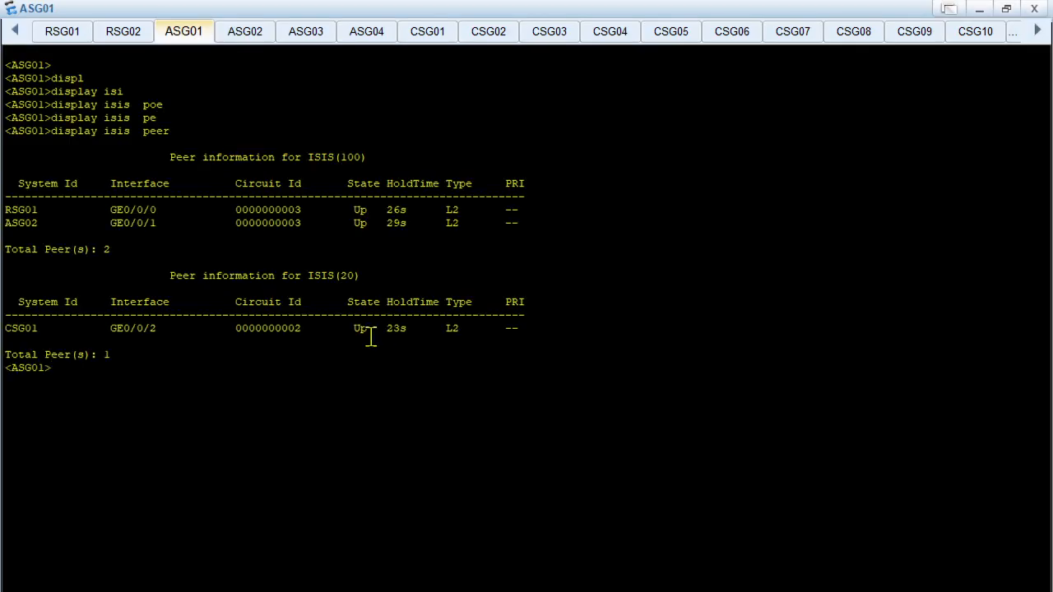
{"action": "left_click_drag", "start_coordinate": [31, 209], "coordinate": [540, 223]}
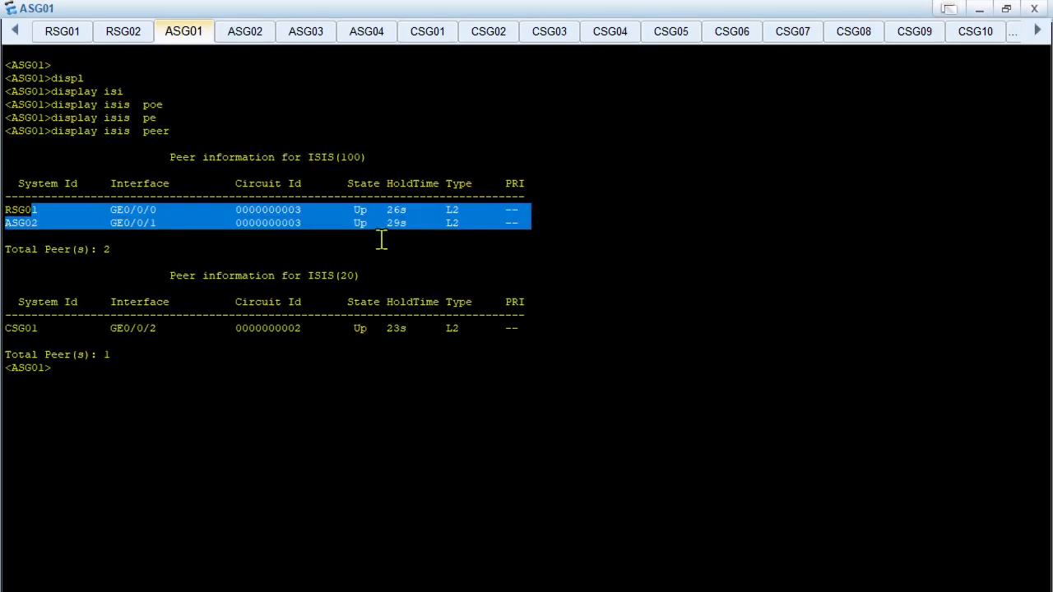
{"action": "left_click", "coordinate": [245, 339]}
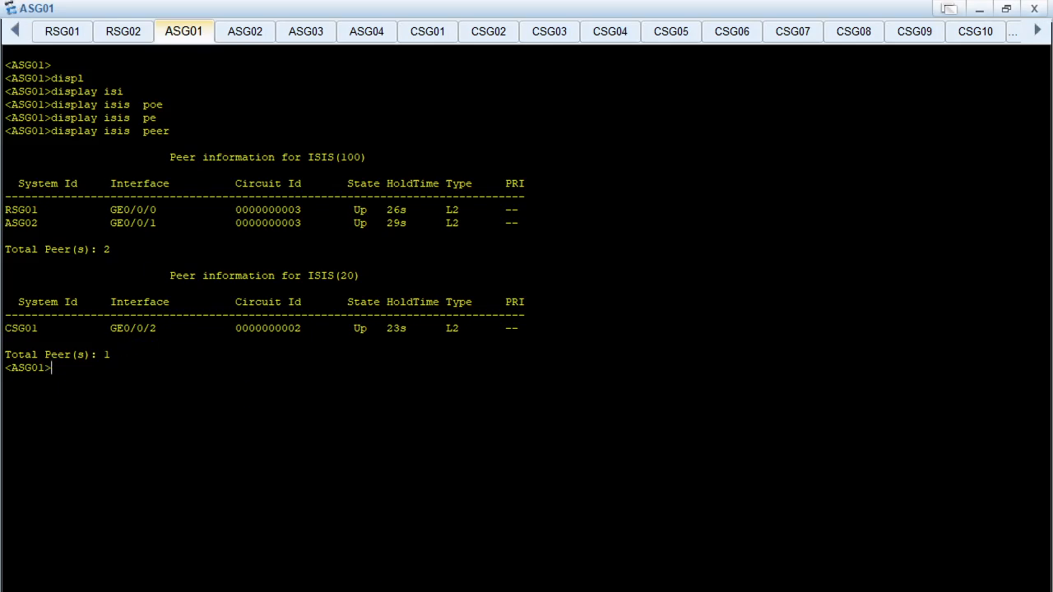
Open the ASG04 console from the topology, clear its output and list its IS-IS neighbours with display isis peer
{"action": "left_click", "coordinate": [576, 559]}
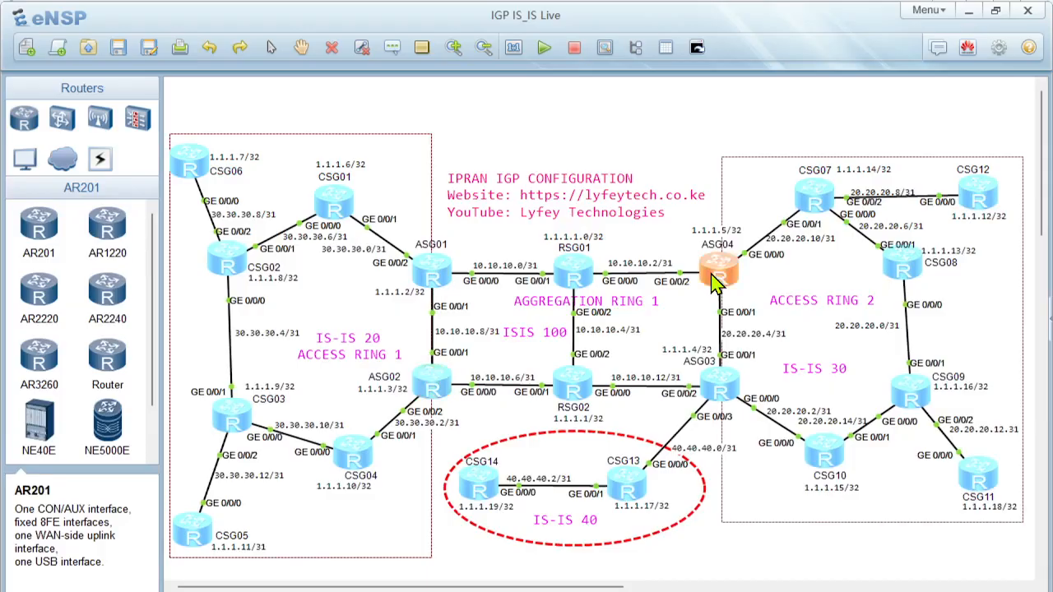
{"action": "double_click", "coordinate": [716, 280]}
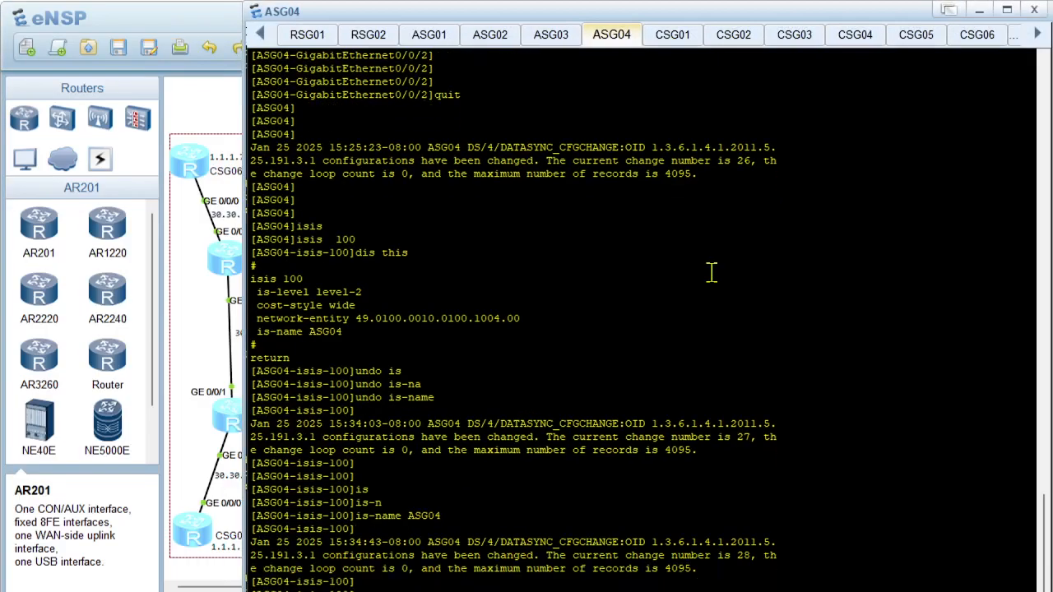
{"action": "right_click", "coordinate": [707, 258]}
{"action": "left_click", "coordinate": [734, 303]}
{"action": "key", "text": "Return"}
{"action": "type", "text": "displ"}
{"action": "key", "text": "Tab"}
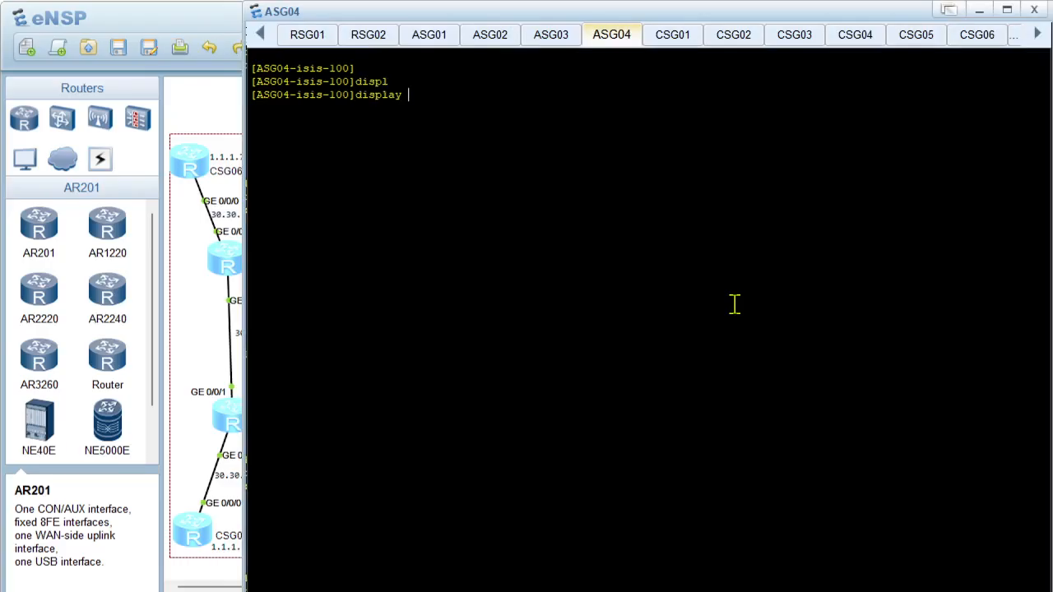
{"action": "type", "text": "isi"}
{"action": "key", "text": "Tab"}
{"action": "type", "text": "pe"}
{"action": "key", "text": "Tab"}
{"action": "key", "text": "Return"}
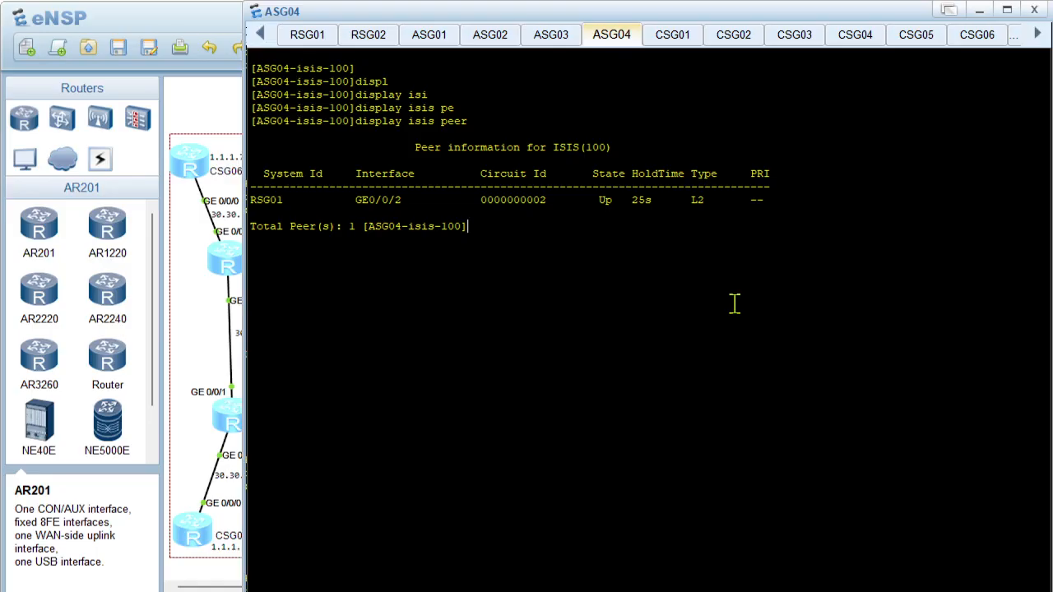
Quit the isis-100 view on ASG04 to return to the system view
{"action": "key", "text": "Return"}
{"action": "type", "text": "quit"}
{"action": "key", "text": "Return"}
{"action": "key", "text": "Return"}
{"action": "key", "text": "Return"}
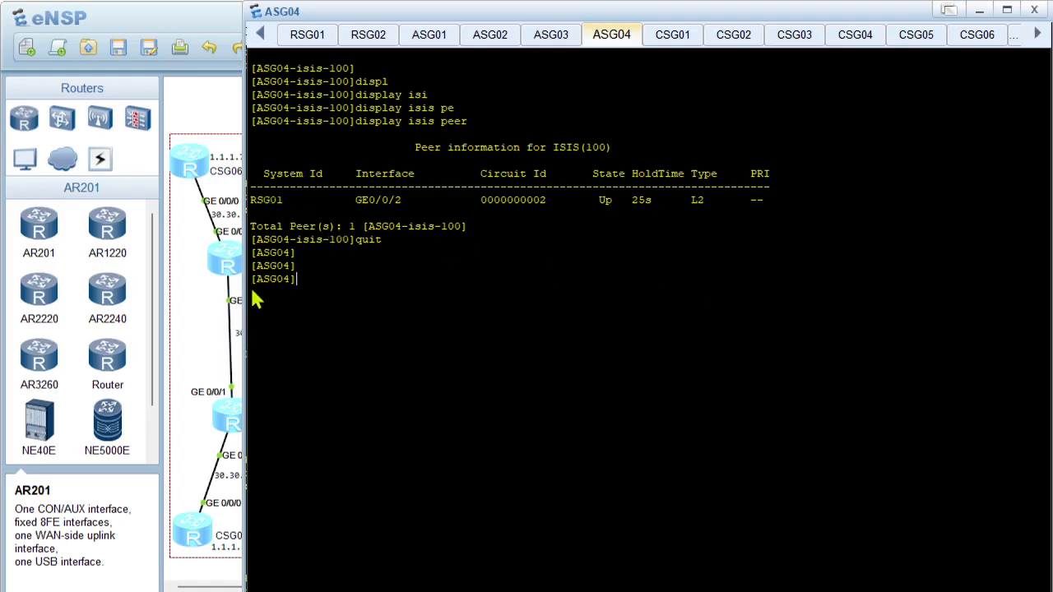
Examine ASG04's links to CSG07 and ASG03 in the topology and return to the ASG04 console
{"action": "left_click", "coordinate": [191, 306]}
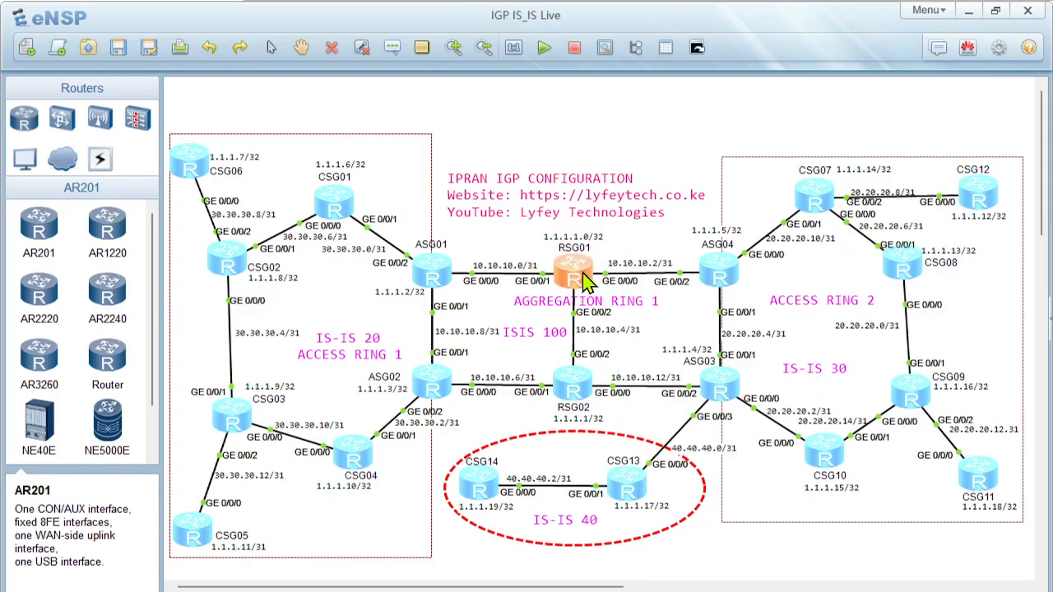
{"action": "left_click", "coordinate": [816, 195]}
{"action": "left_click", "coordinate": [723, 276]}
{"action": "left_click", "coordinate": [731, 396]}
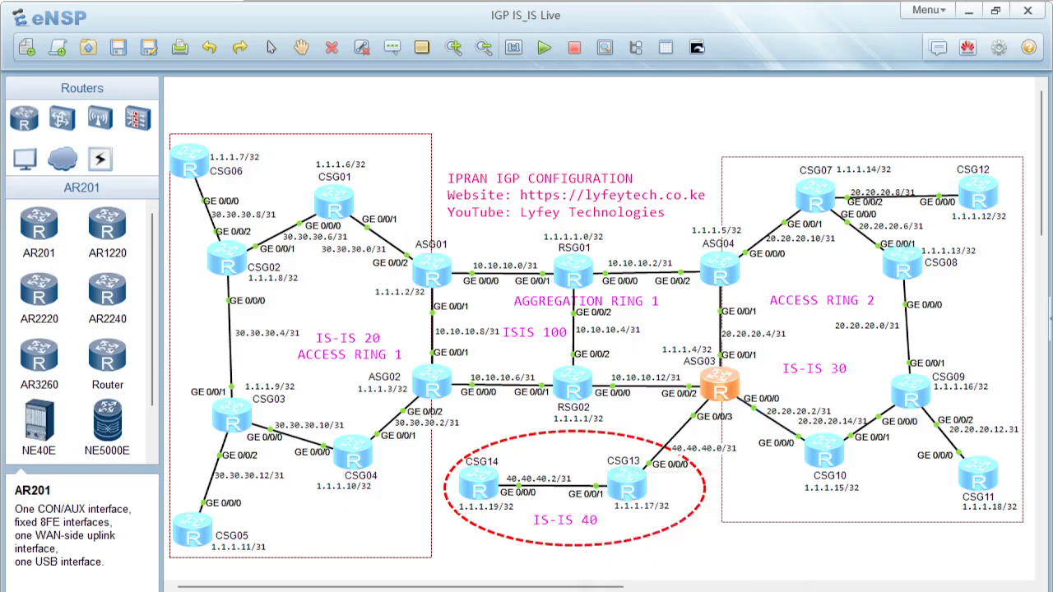
{"action": "double_click", "coordinate": [721, 268]}
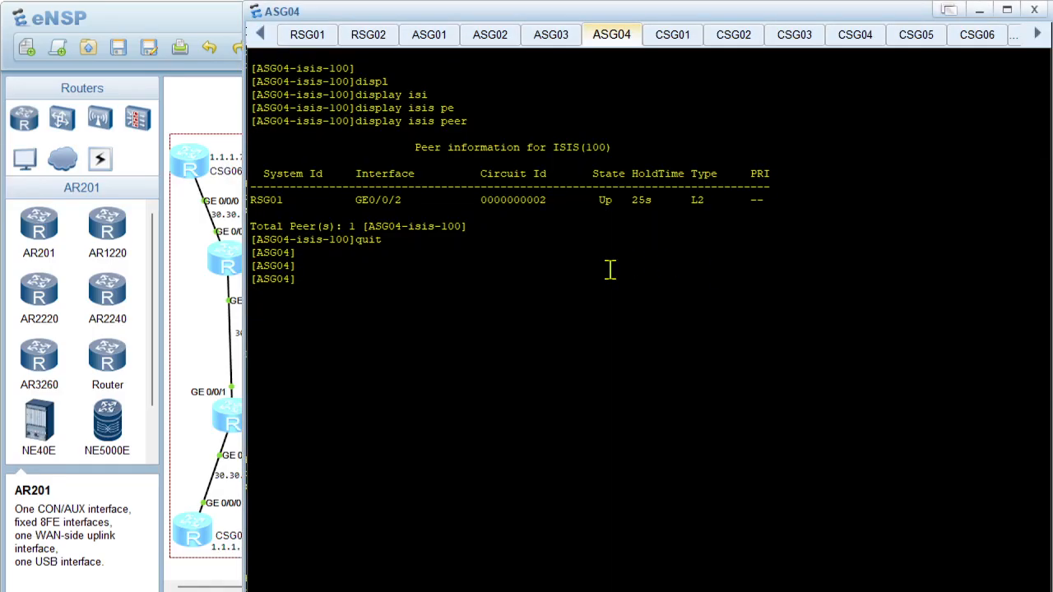
List the IS-IS enabled interfaces on ASG04 with display isis interface
{"action": "key", "text": "Return"}
{"action": "key", "text": "Return"}
{"action": "key", "text": "Return"}
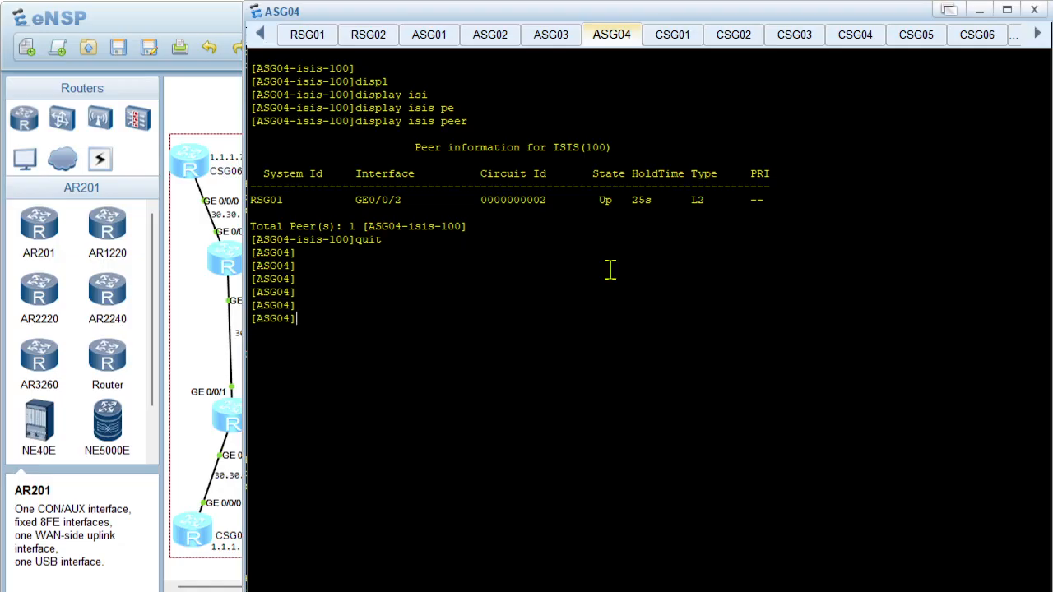
{"action": "type", "text": "displ"}
{"action": "key", "text": "Tab"}
{"action": "type", "text": "isi"}
{"action": "key", "text": "Tab"}
{"action": "type", "text": "interf"}
{"action": "key", "text": "Tab"}
{"action": "key", "text": "Return"}
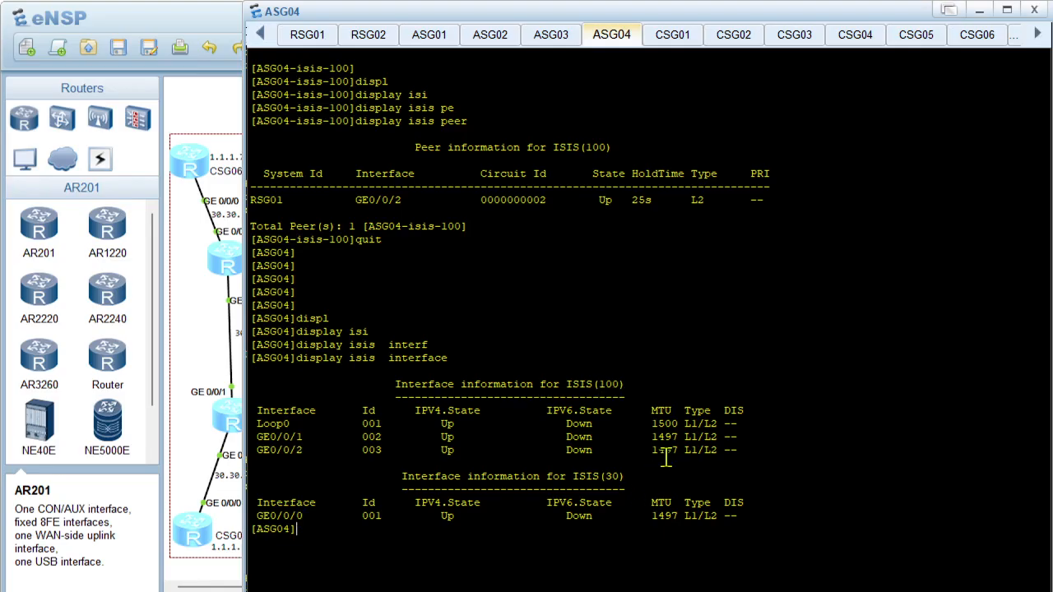
{"action": "key", "text": "Return"}
Compare ASG04's IS-IS interface list for processes 100 and 30 with its links in the topology
{"action": "left_click", "coordinate": [205, 370]}
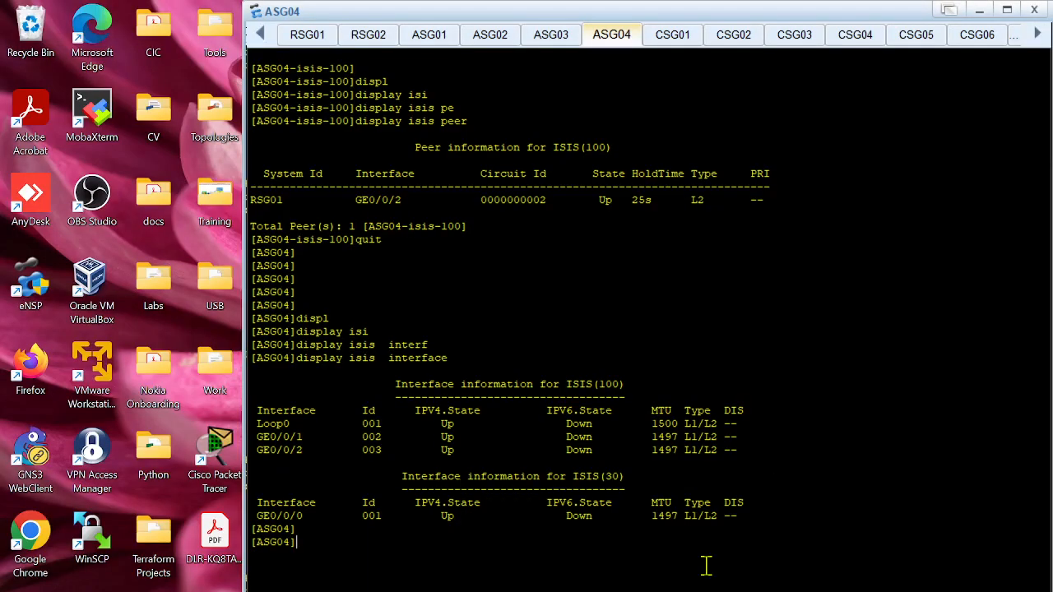
{"action": "left_click", "coordinate": [666, 561]}
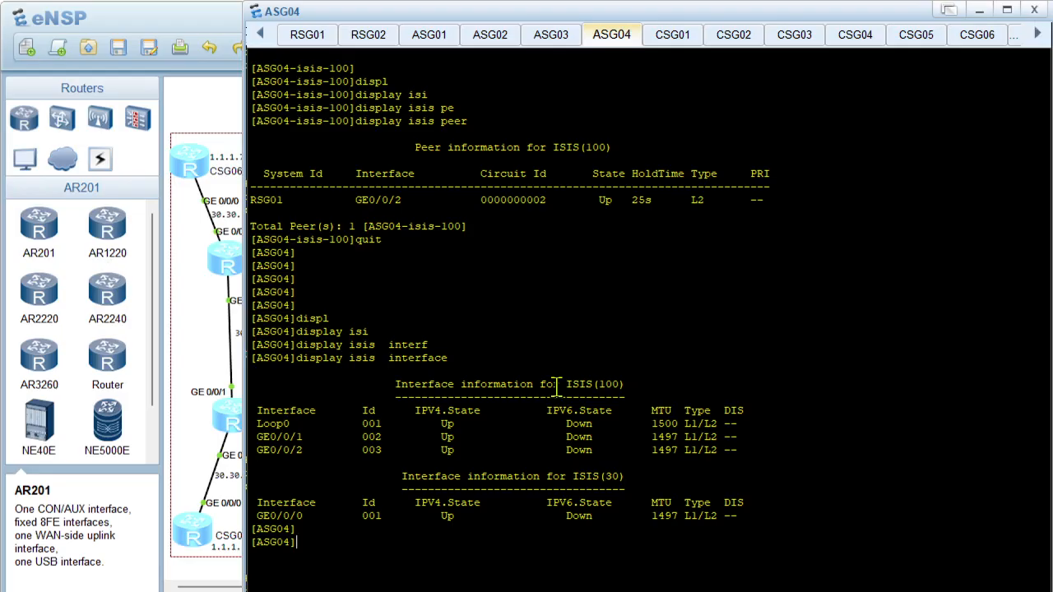
{"action": "left_click", "coordinate": [197, 365]}
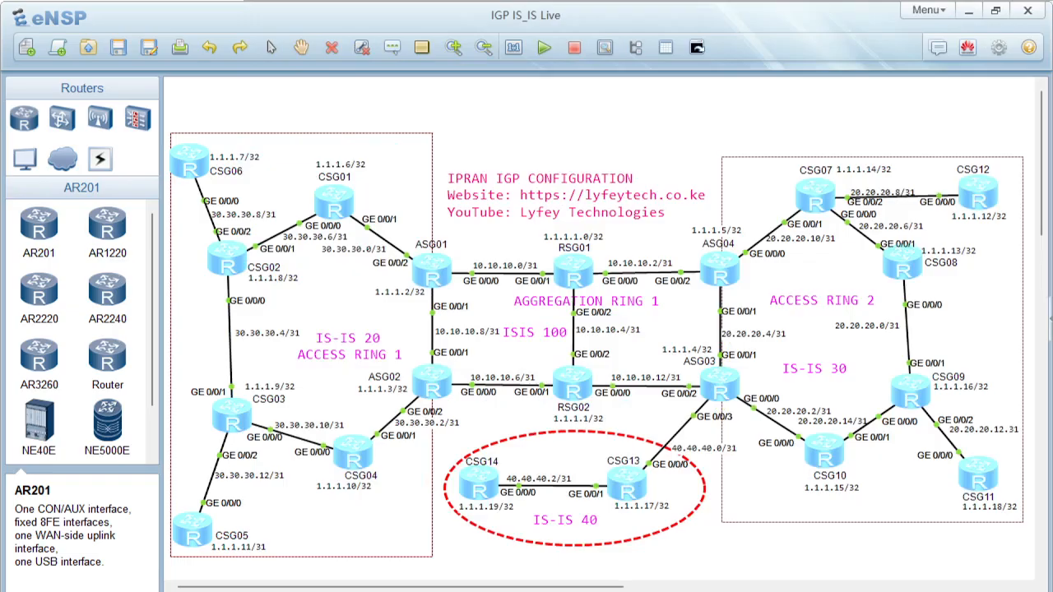
Reopen the ASG04 console and run display current-configuration interface GigabitEthernet 0/0/3
{"action": "double_click", "coordinate": [717, 276]}
{"action": "type", "text": "displ"}
{"action": "key", "text": "Tab"}
{"action": "type", "text": "c"}
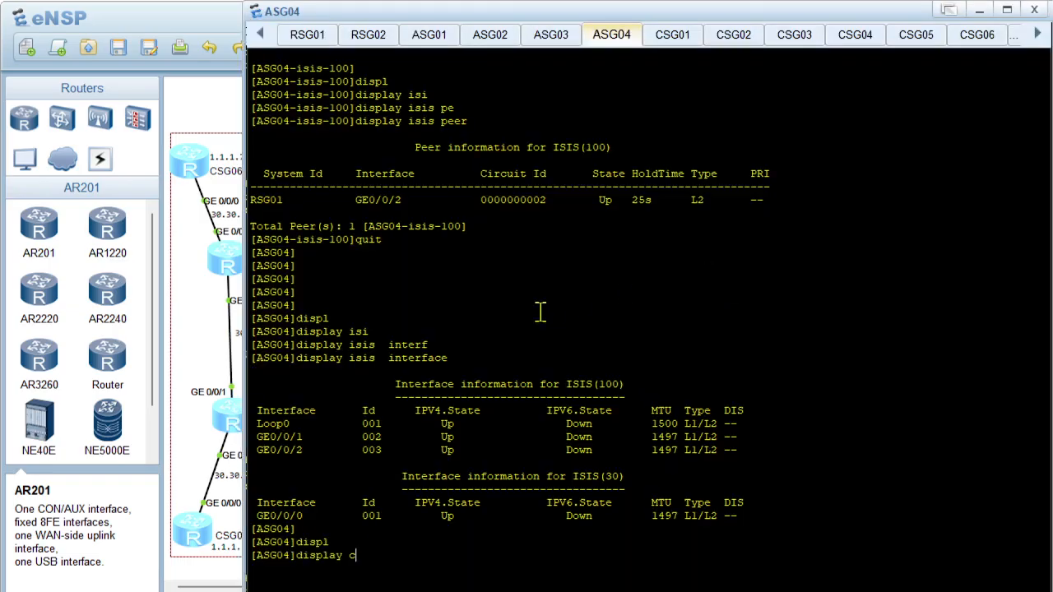
{"action": "type", "text": "ur"}
{"action": "key", "text": "Tab"}
{"action": "type", "text": "interf"}
{"action": "key", "text": "Tab"}
{"action": "type", "text": "gi"}
{"action": "key", "text": "Tab"}
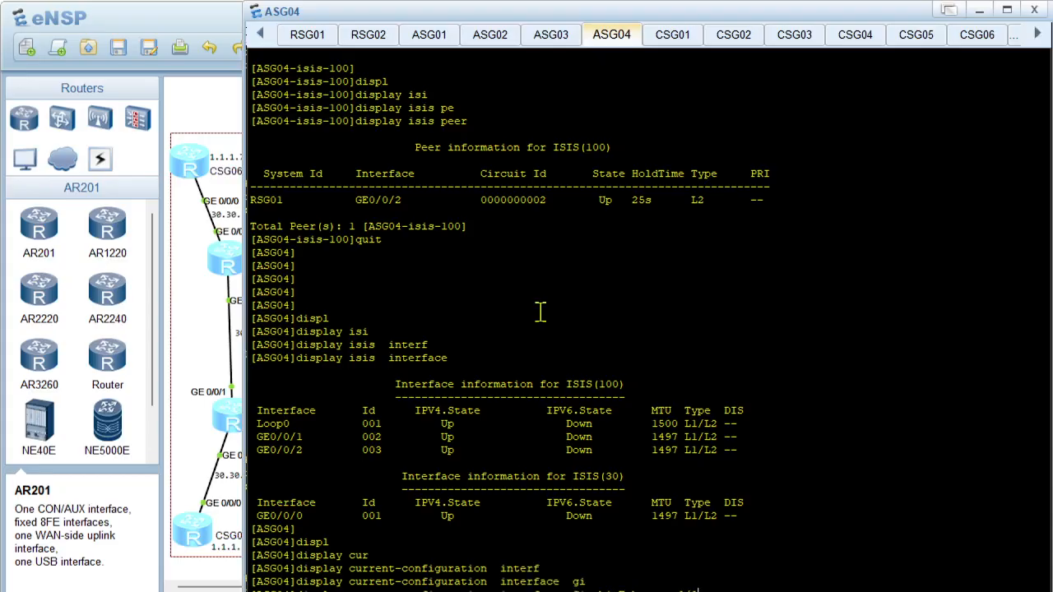
{"action": "type", "text": "0/0/3"}
{"action": "key", "text": "Return"}
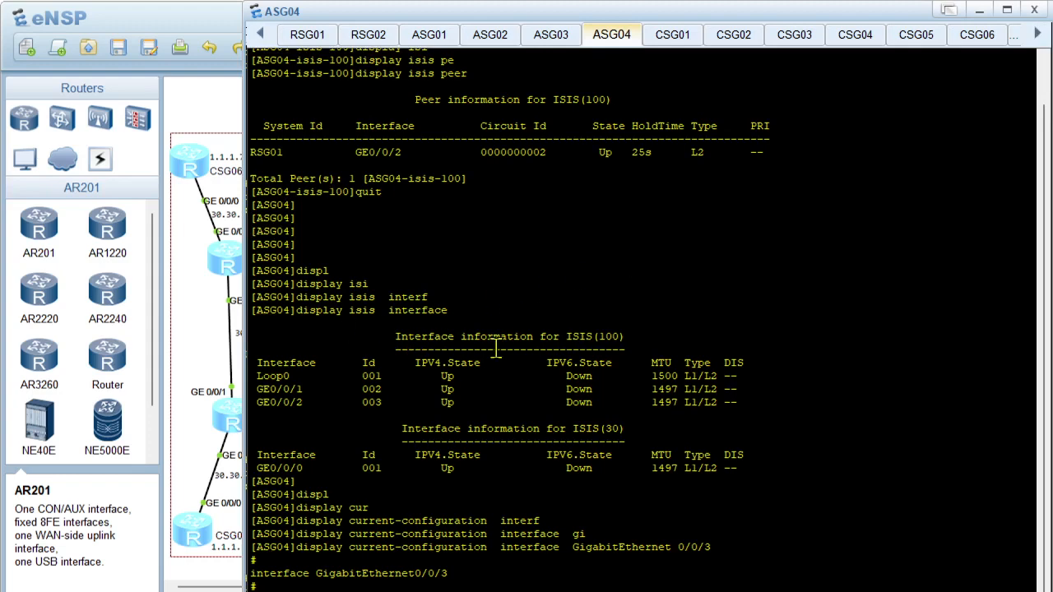
Check the ASG04–ASG03 link's port in the topology and show the configuration of ASG04's GigabitEthernet 0/0/1
{"action": "left_click", "coordinate": [207, 376]}
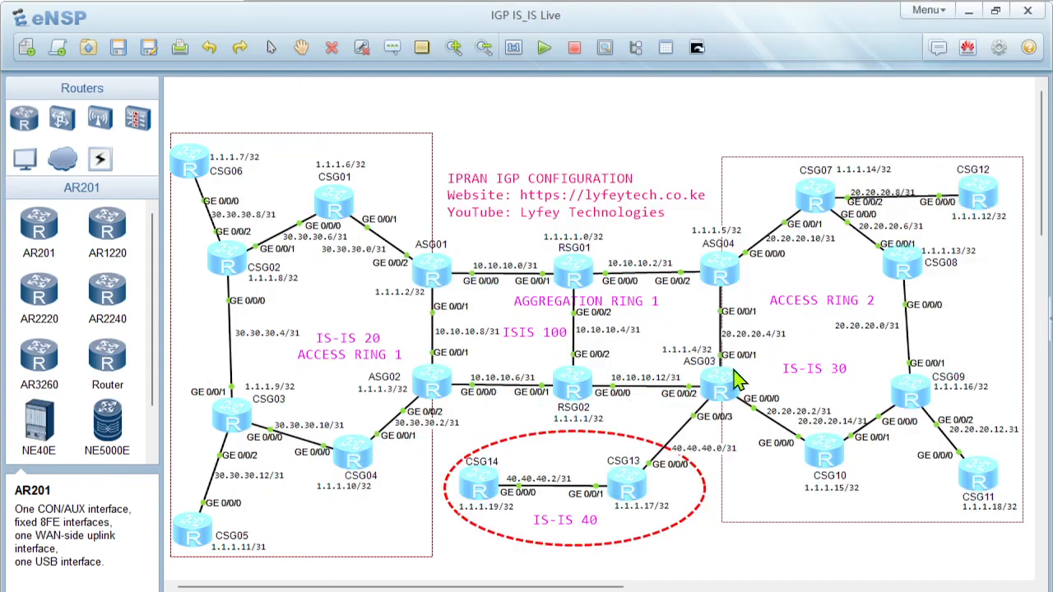
{"action": "mouse_move", "coordinate": [619, 590]}
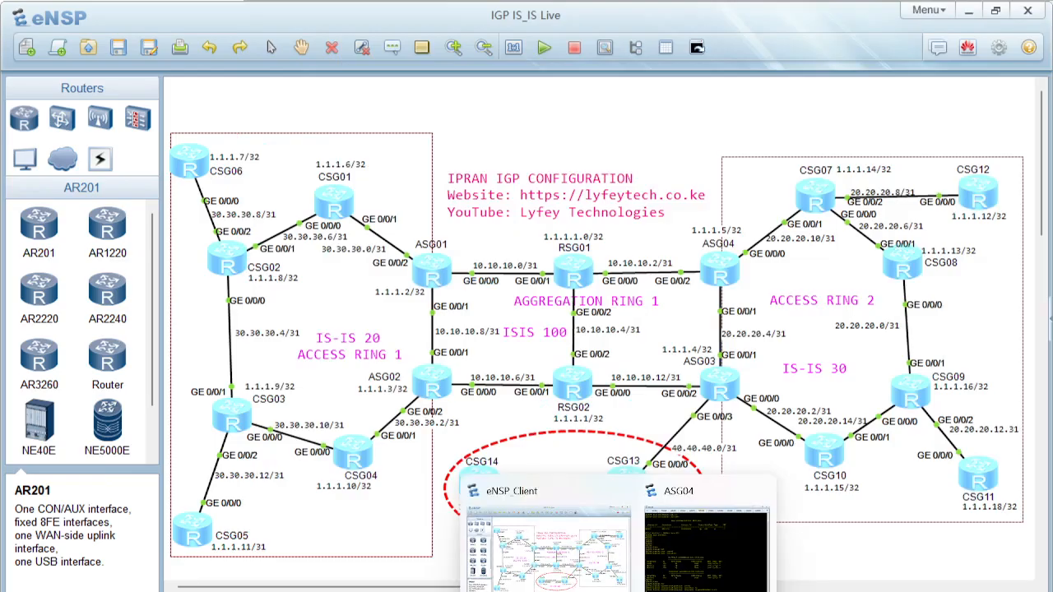
{"action": "left_click", "coordinate": [687, 566]}
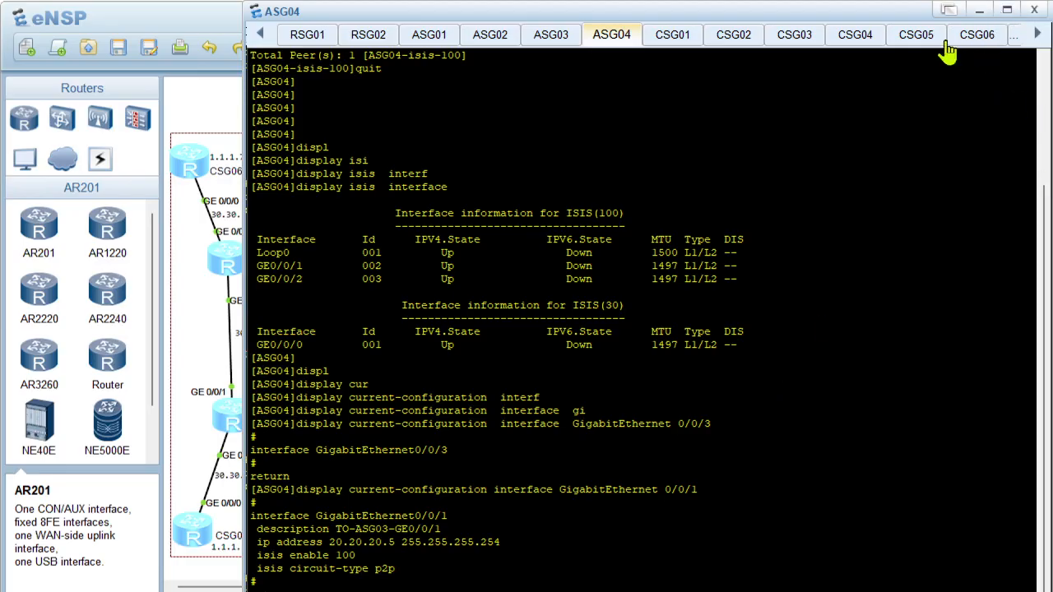
Clear the terminal output of ASG04 and bring back a fresh prompt
{"action": "right_click", "coordinate": [461, 419]}
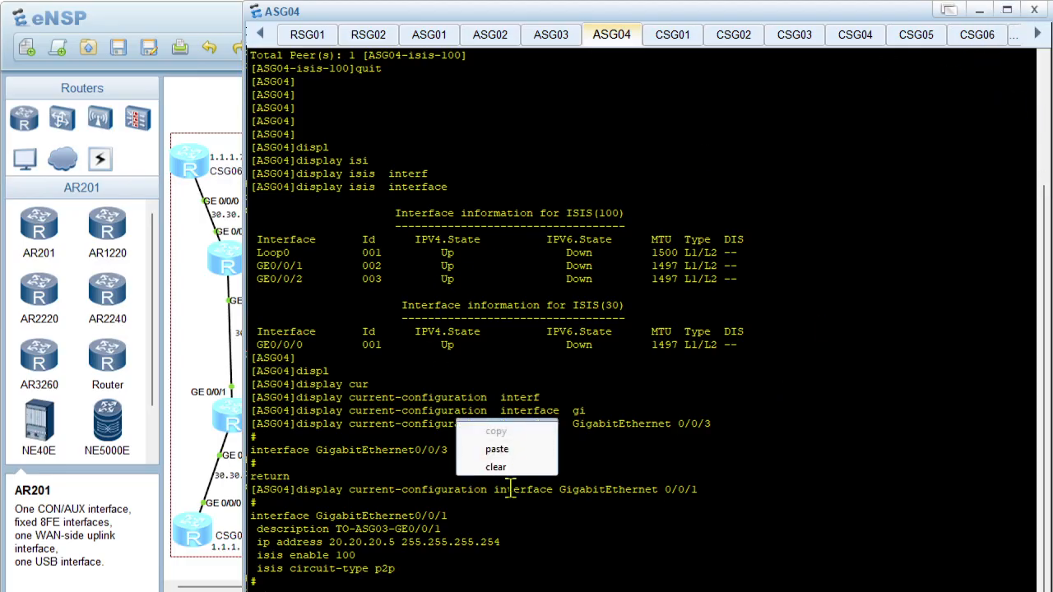
{"action": "left_click", "coordinate": [500, 465]}
{"action": "key", "text": "Return"}
{"action": "key", "text": "Return"}
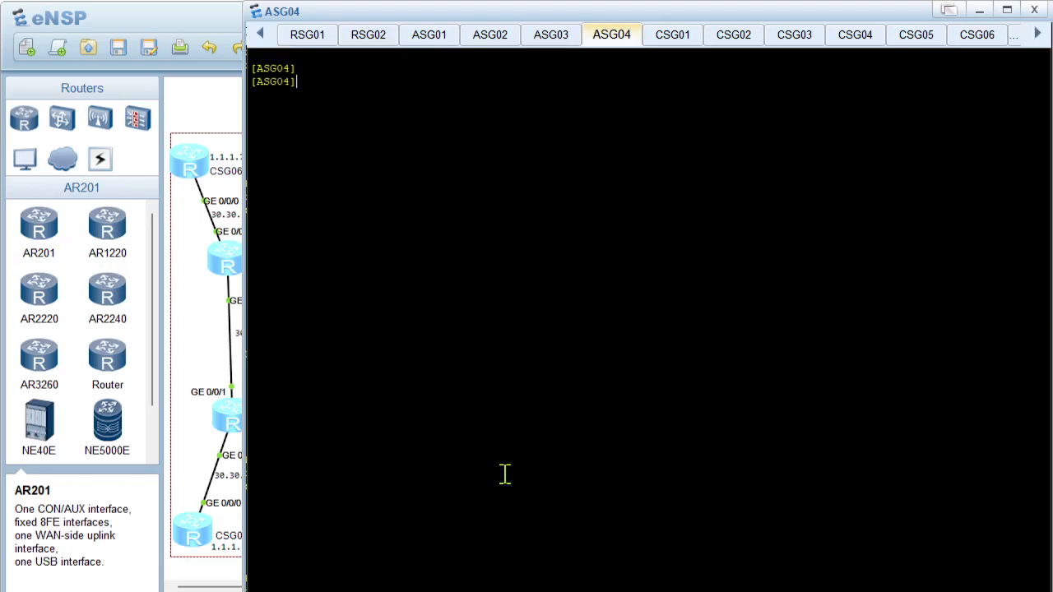
Open the ASG03 console from the topology and activate its command prompt
{"action": "left_click", "coordinate": [198, 352]}
{"action": "double_click", "coordinate": [708, 385]}
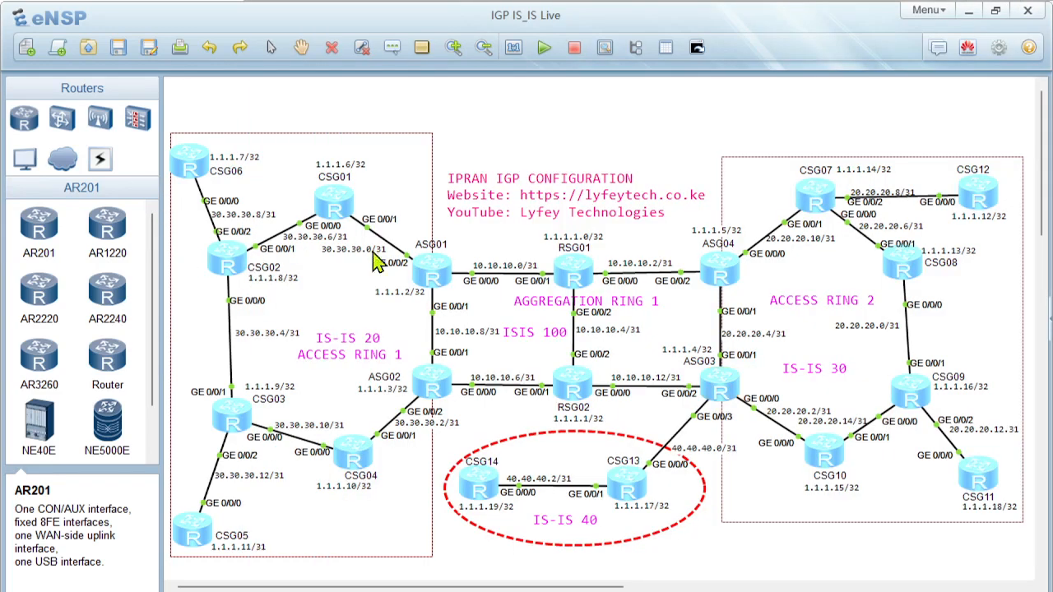
{"action": "left_click", "coordinate": [183, 245]}
{"action": "double_click", "coordinate": [719, 383]}
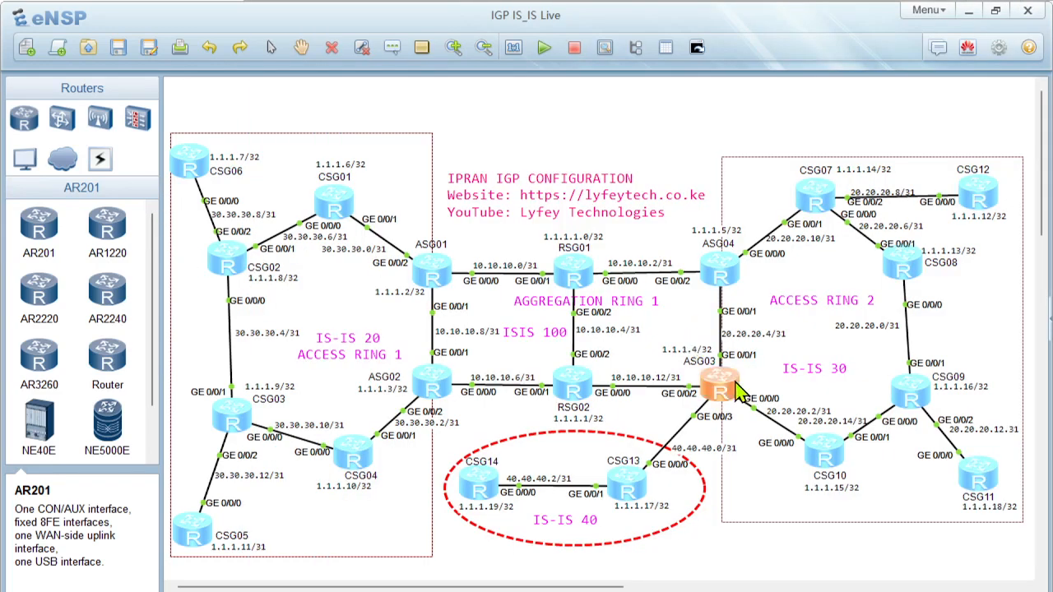
{"action": "key", "text": "Return"}
{"action": "key", "text": "Return"}
On ASG03, display the current configuration of interface GigabitEthernet 0/0/1 and ping ASG04 at 20.20.20.5
{"action": "type", "text": "display  cu"}
{"action": "key", "text": "Tab"}
{"action": "type", "text": "cur"}
{"action": "key", "text": "Tab"}
{"action": "type", "text": "interf"}
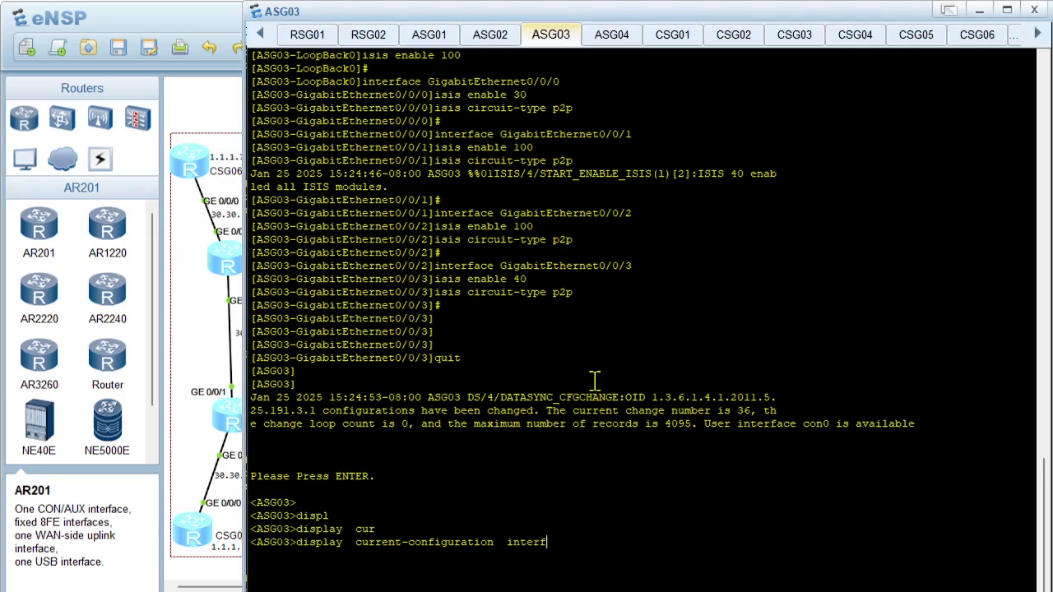
{"action": "key", "text": "Tab"}
{"action": "type", "text": "gi"}
{"action": "key", "text": "Tab"}
{"action": "type", "text": "0/0/1"}
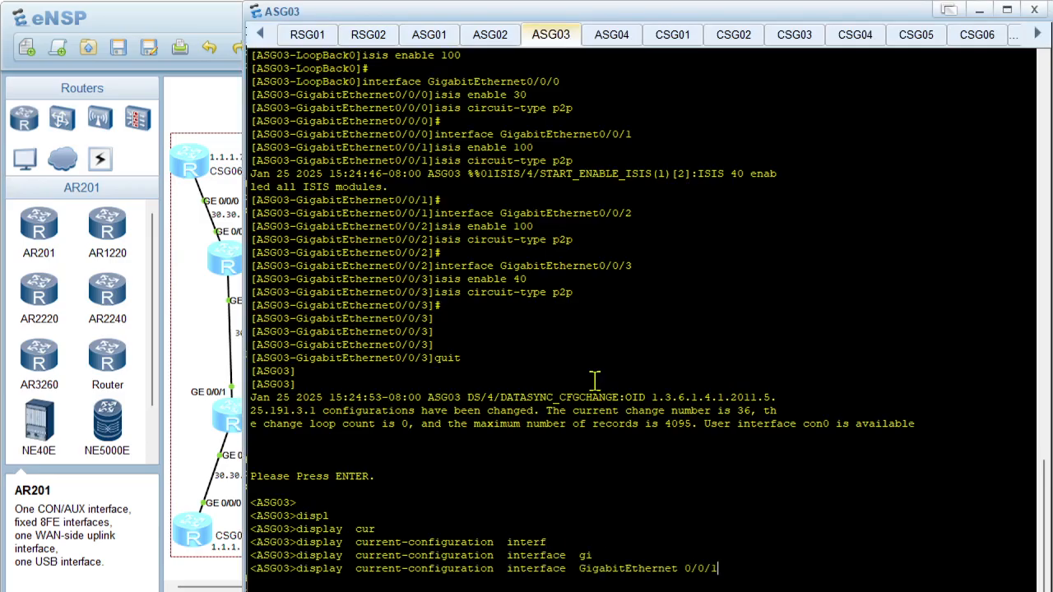
{"action": "key", "text": "Return"}
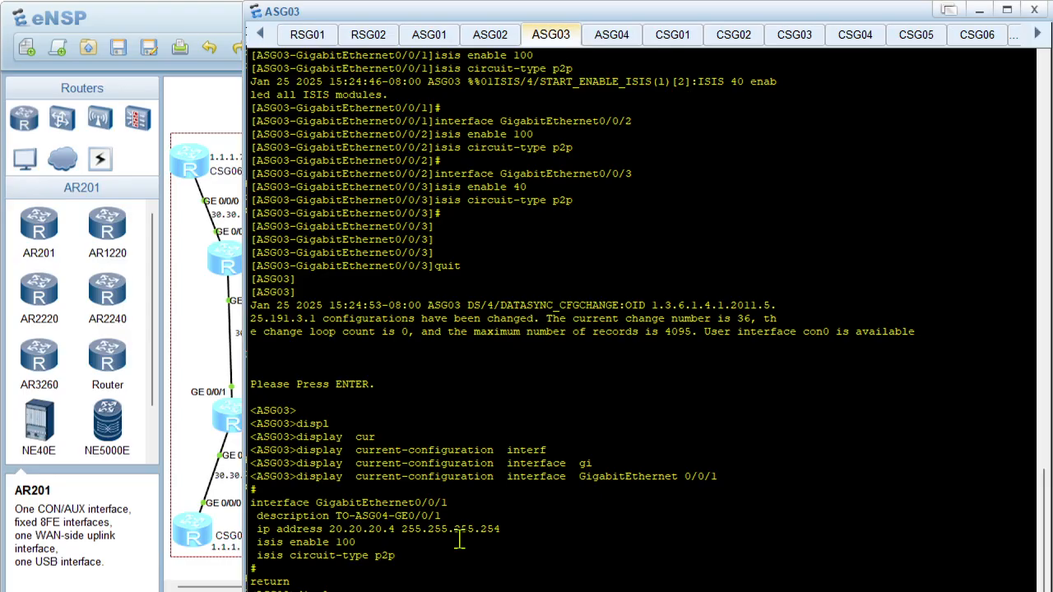
{"action": "key", "text": "Return"}
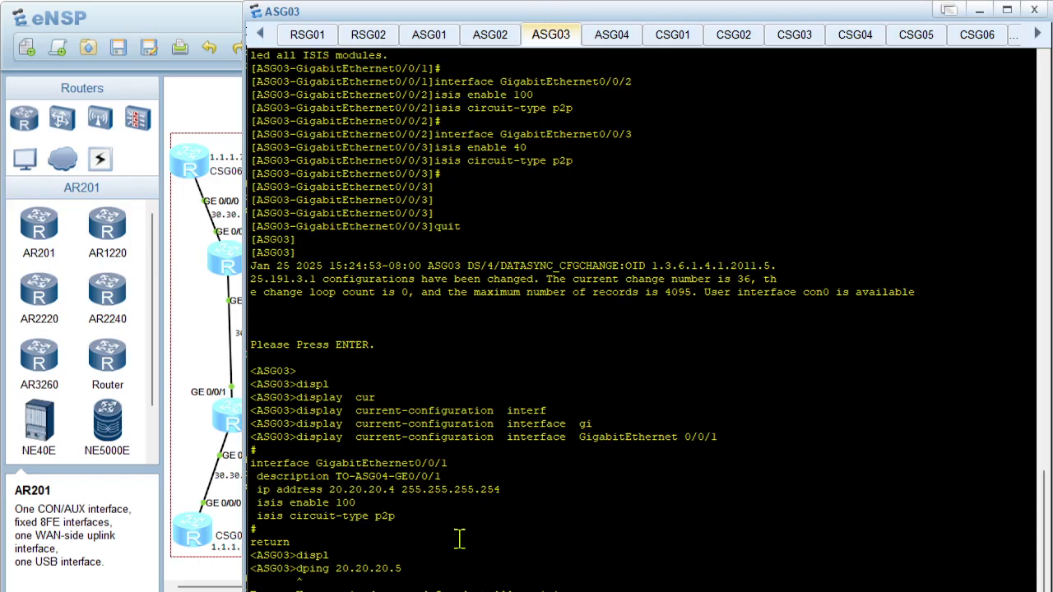
{"action": "key", "text": "Return"}
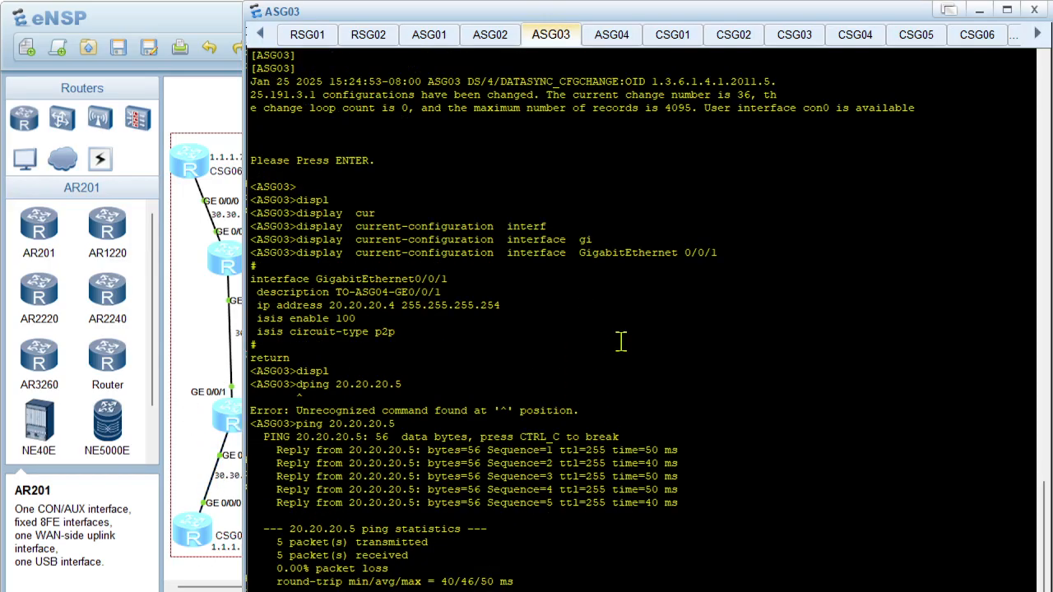
Show all IS-IS processes configured on ASG03 with display current-configuration configuration isis
{"action": "key", "text": "Tab"}
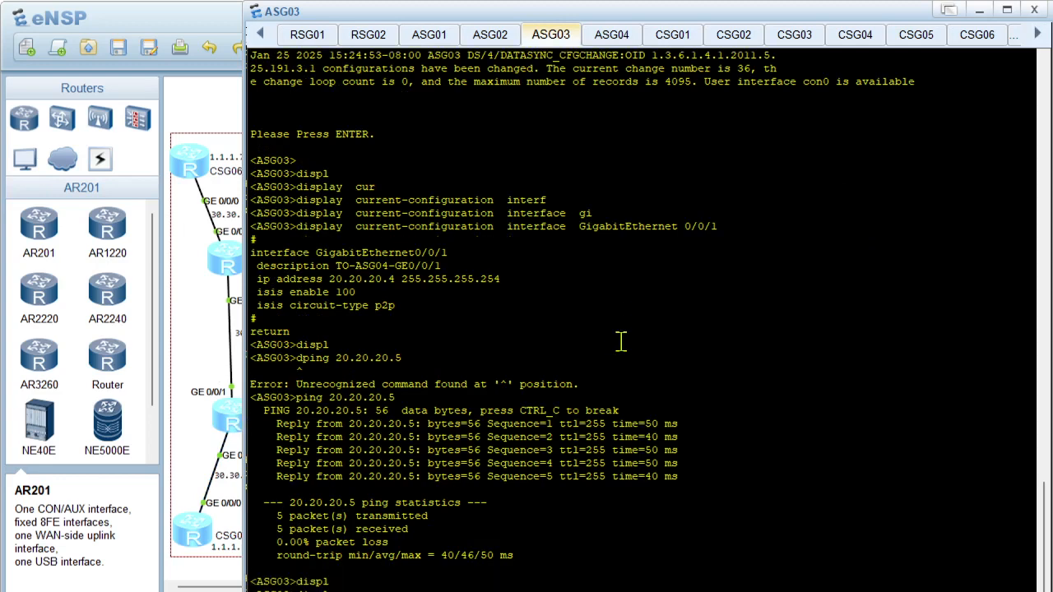
{"action": "type", "text": "cur"}
{"action": "key", "text": "Tab"}
{"action": "type", "text": "con"}
{"action": "key", "text": "Tab"}
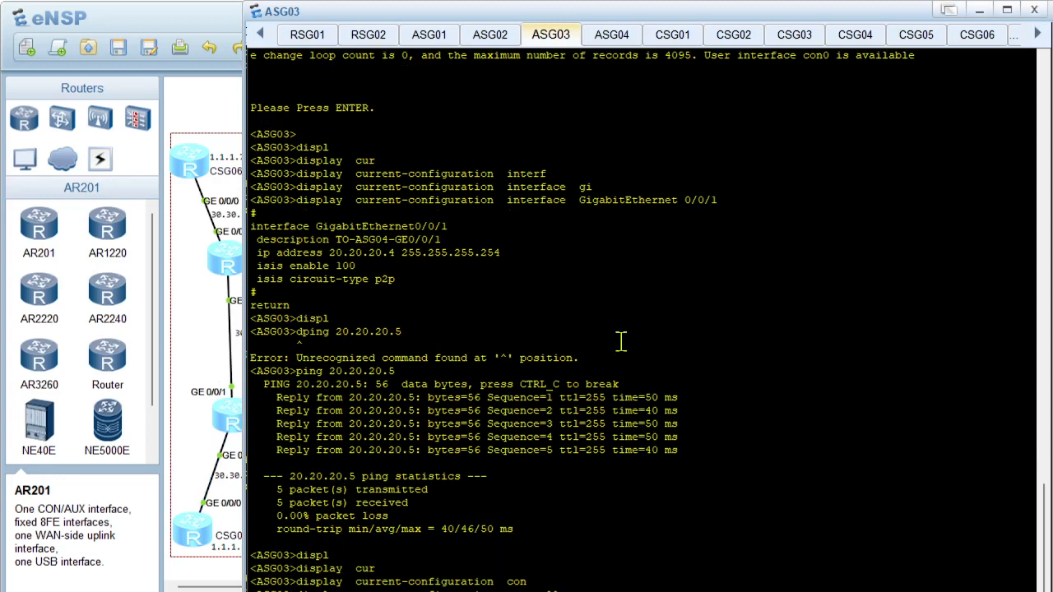
{"action": "key", "text": "Tab"}
{"action": "key", "text": "Tab"}
{"action": "type", "text": "isis"}
{"action": "key", "text": "Tab"}
{"action": "key", "text": "Return"}
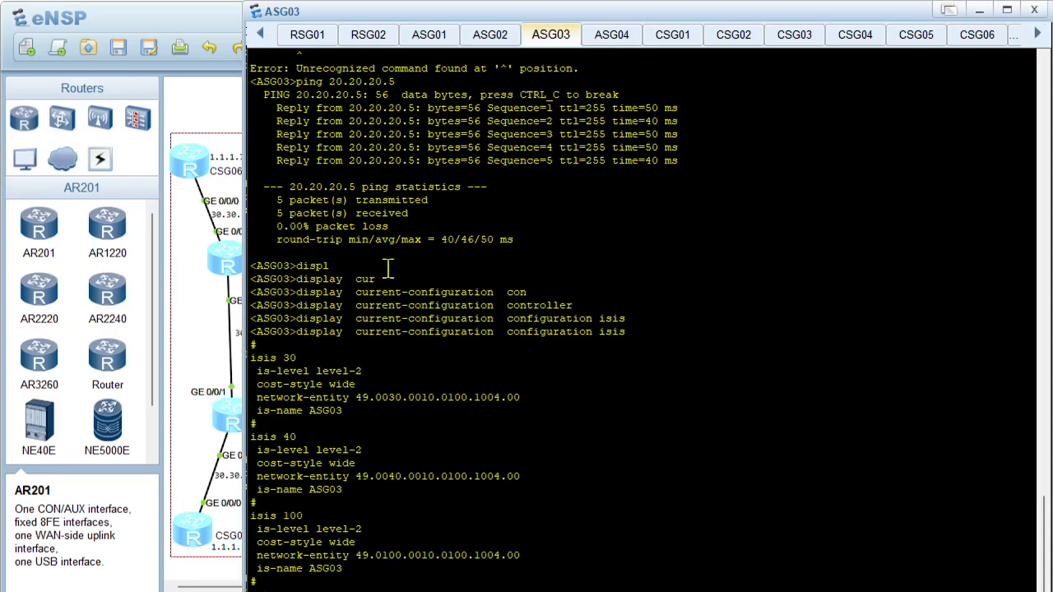
Run display current-configuration configuration isis on ASG04 and review the network-entity of its isis 100 process
{"action": "left_click", "coordinate": [601, 46]}
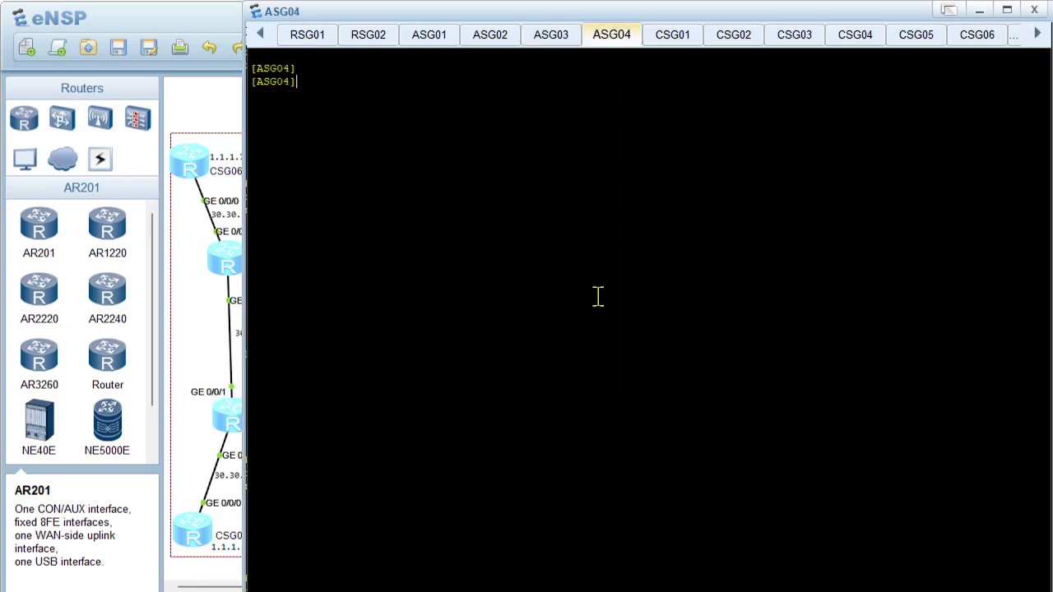
{"action": "type", "text": "displ"}
{"action": "key", "text": "Tab"}
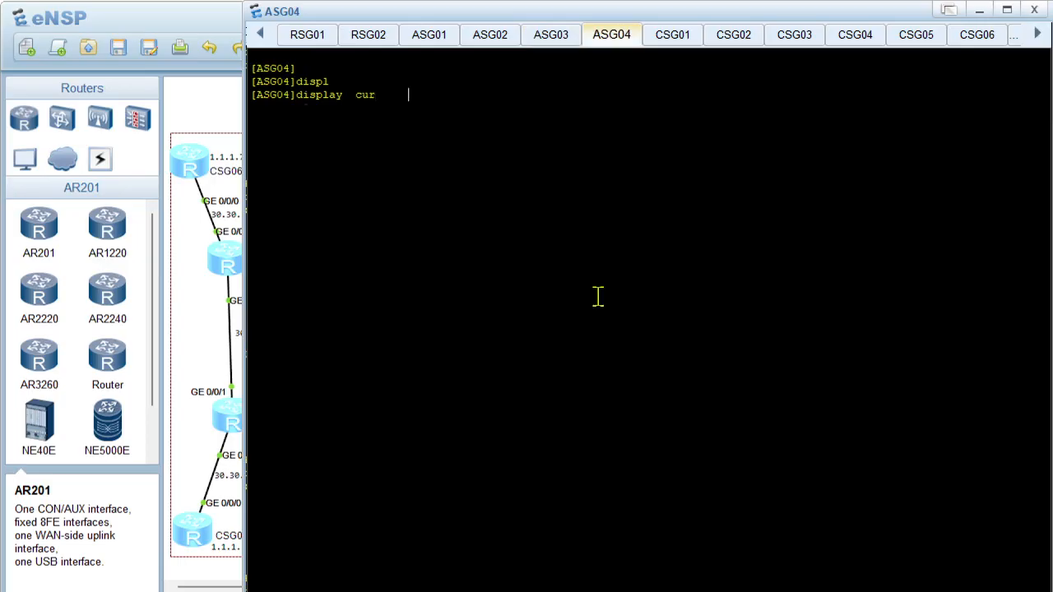
{"action": "type", "text": "cur"}
{"action": "key", "text": "Tab"}
{"action": "type", "text": "con"}
{"action": "key", "text": "Tab"}
{"action": "key", "text": "Tab"}
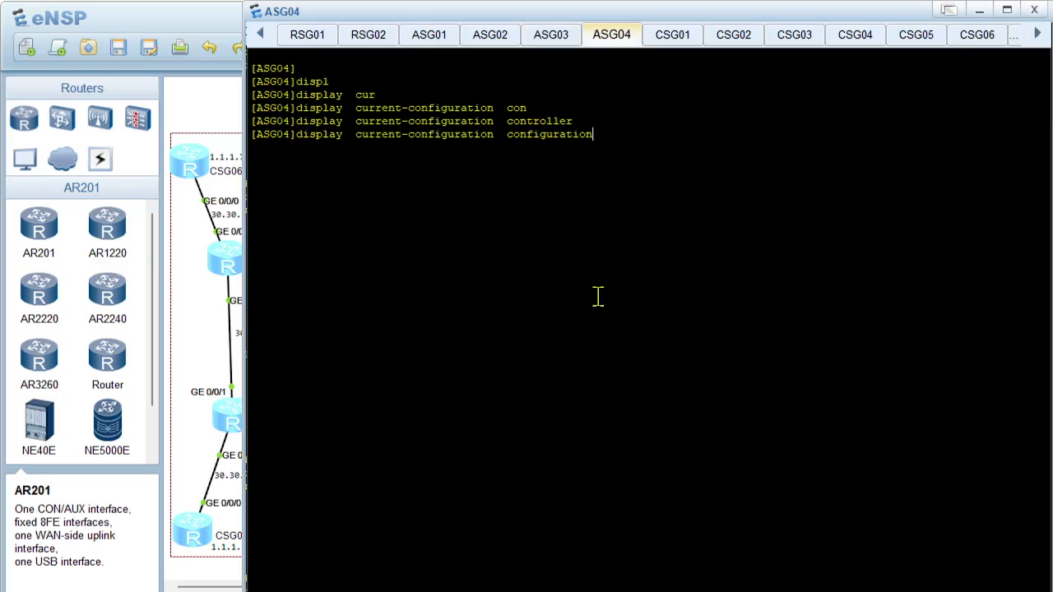
{"action": "type", "text": "issi"}
{"action": "key", "text": "Return"}
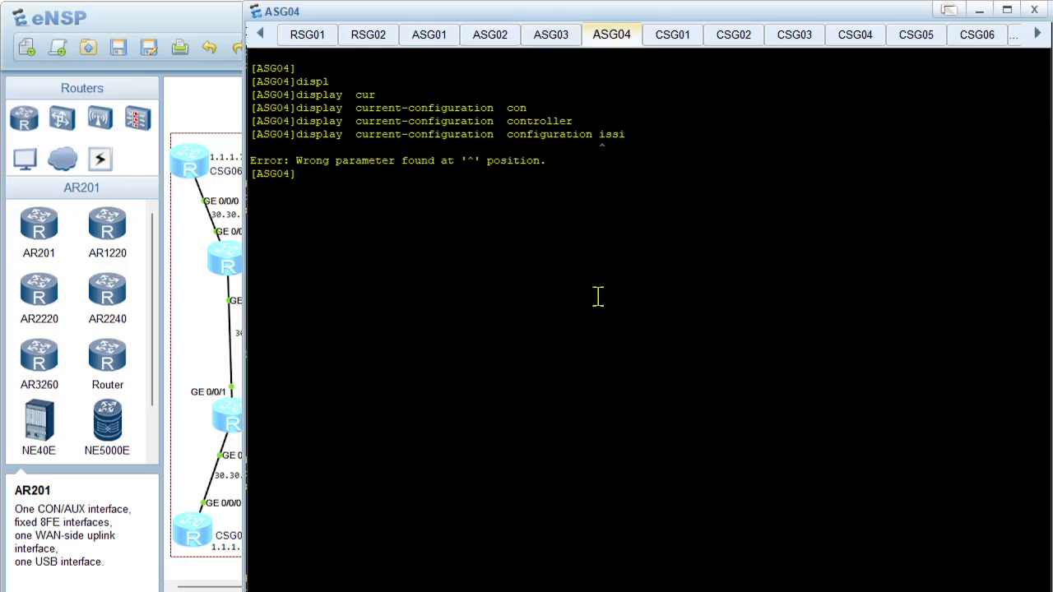
{"action": "key", "text": "Up"}
{"action": "key", "text": "BackSpace"}
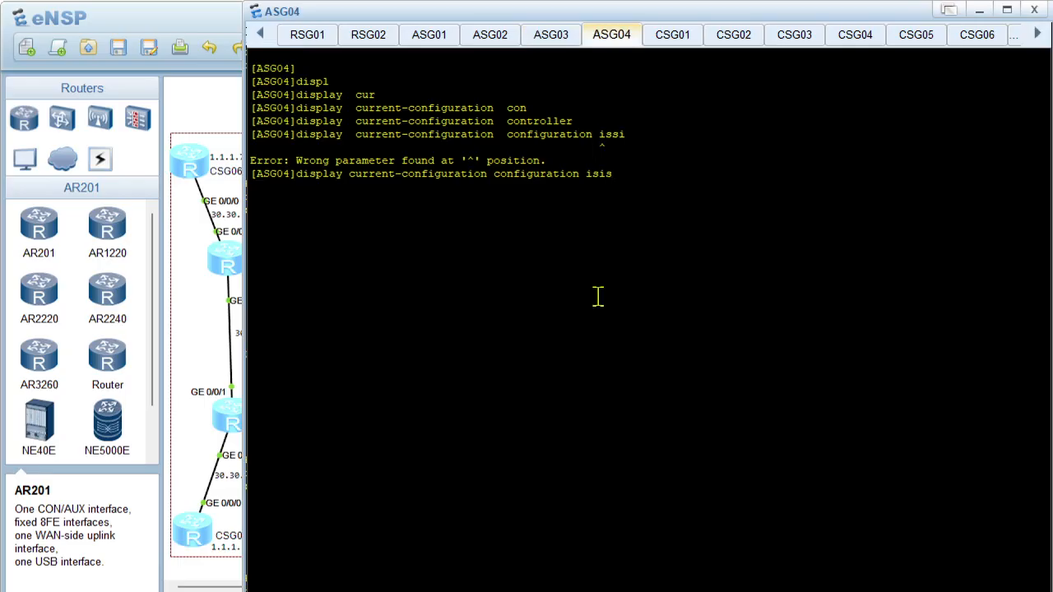
{"action": "key", "text": "Return"}
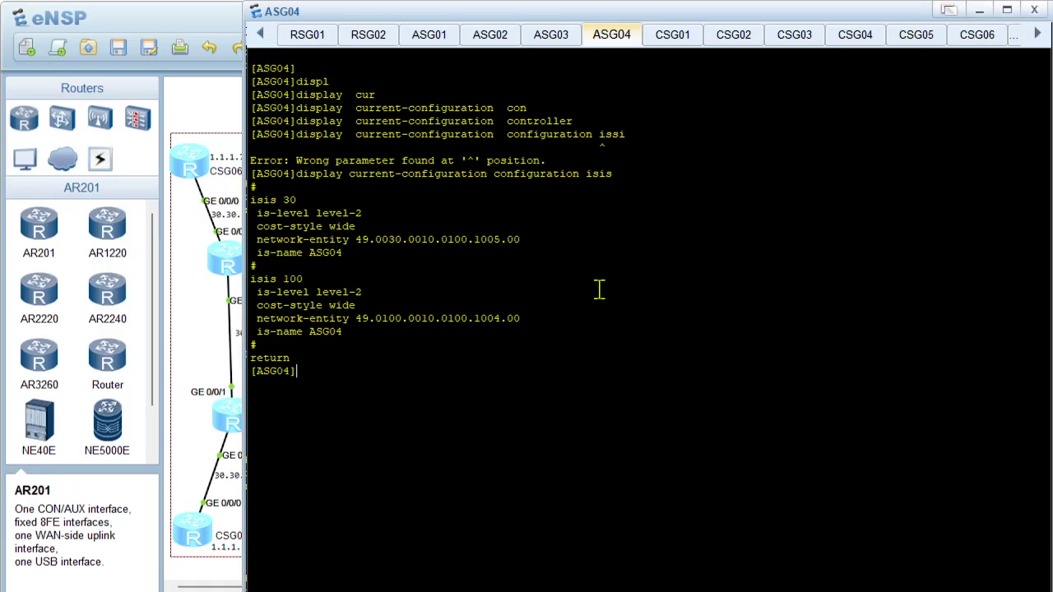
{"action": "left_click_drag", "start_coordinate": [277, 319], "coordinate": [533, 325]}
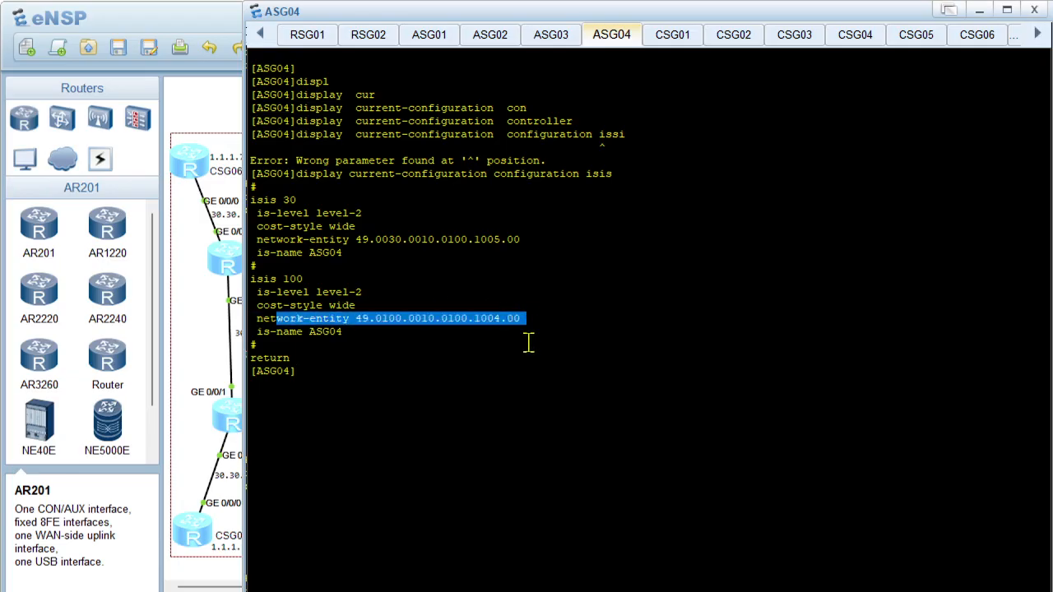
{"action": "left_click", "coordinate": [519, 367]}
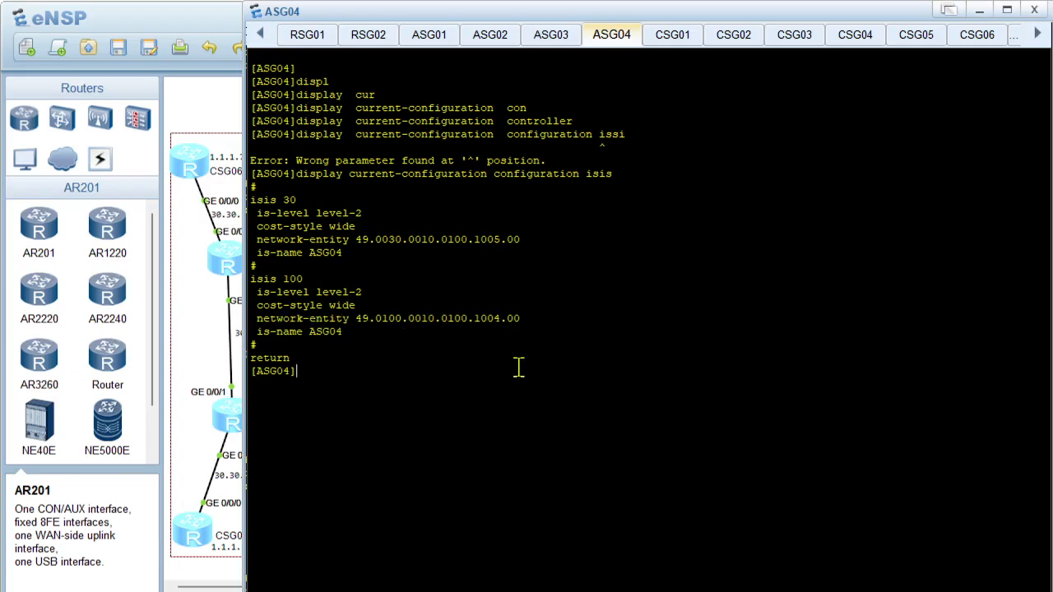
Show the IS-IS error packet statistics on ASG04 with display isis error
{"action": "type", "text": "displ"}
{"action": "key", "text": "Tab"}
{"action": "type", "text": "isi"}
{"action": "key", "text": "Tab"}
{"action": "type", "text": "er"}
{"action": "key", "text": "Tab"}
{"action": "key", "text": "Return"}
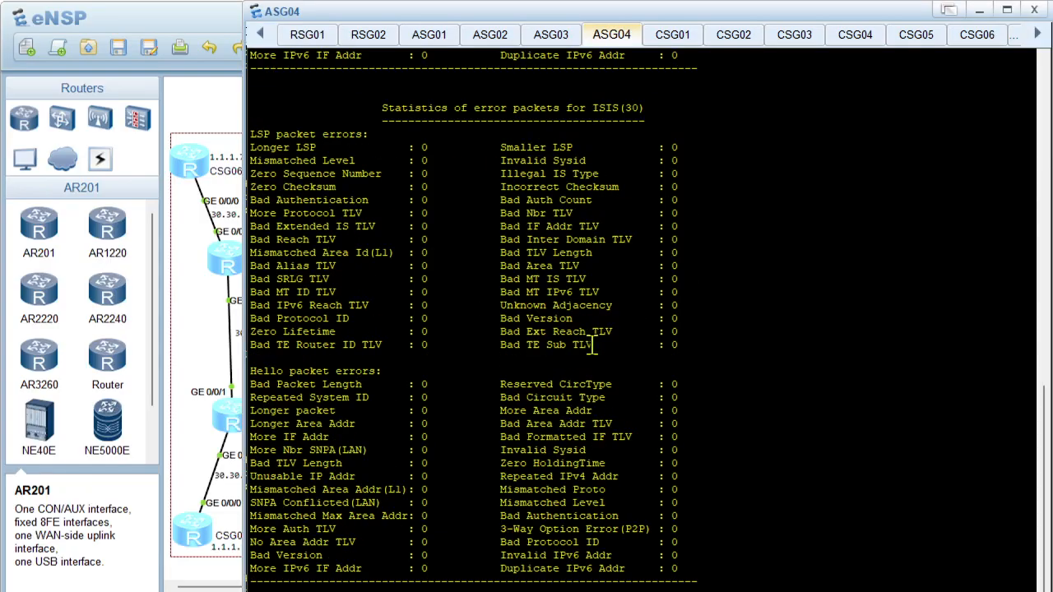
Review the LSP and Hello packet error counters on ASG04, and return to the topology diagram
{"action": "scroll", "coordinate": [592, 346], "scroll_direction": "up", "scroll_amount": 14}
{"action": "scroll", "coordinate": [592, 346], "scroll_direction": "down", "scroll_amount": 5}
{"action": "left_click_drag", "start_coordinate": [263, 266], "coordinate": [439, 270]}
{"action": "scroll", "coordinate": [362, 280], "scroll_direction": "down", "scroll_amount": 10}
{"action": "left_click", "coordinate": [220, 121]}
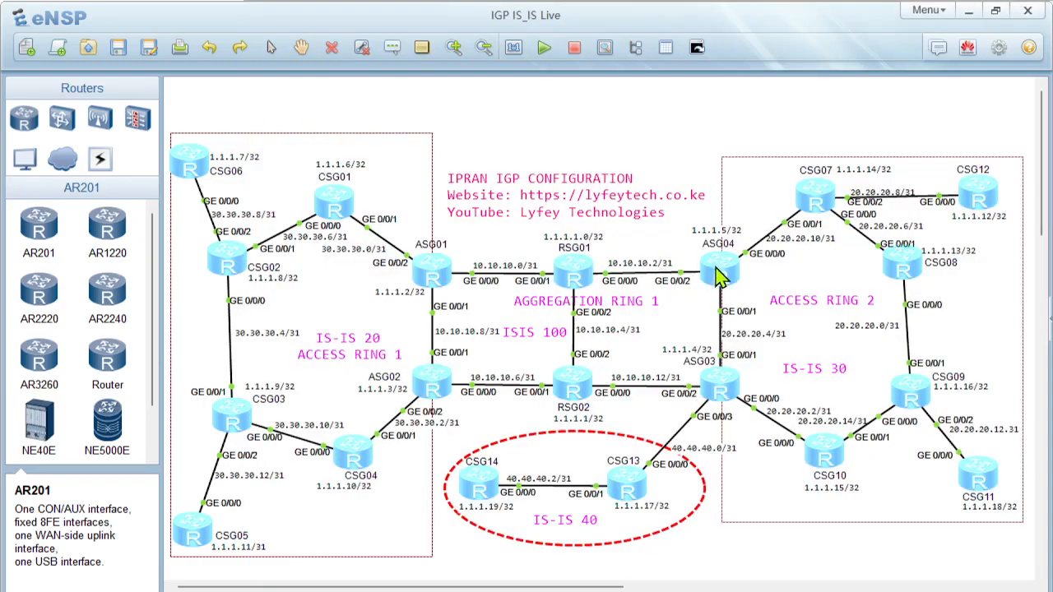
Switch to PowerPoint and correct ASG04's isis 100 network-entity on slide 17 to 49.0100.0010.0100.1005.00
{"action": "mouse_move", "coordinate": [718, 582]}
{"action": "left_click", "coordinate": [648, 585]}
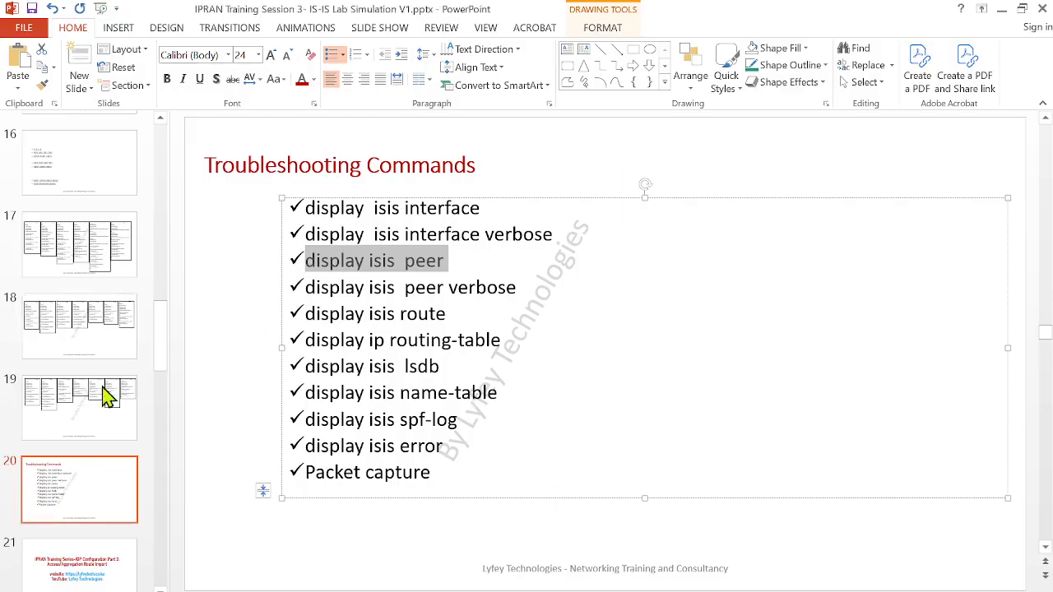
{"action": "left_click", "coordinate": [88, 269]}
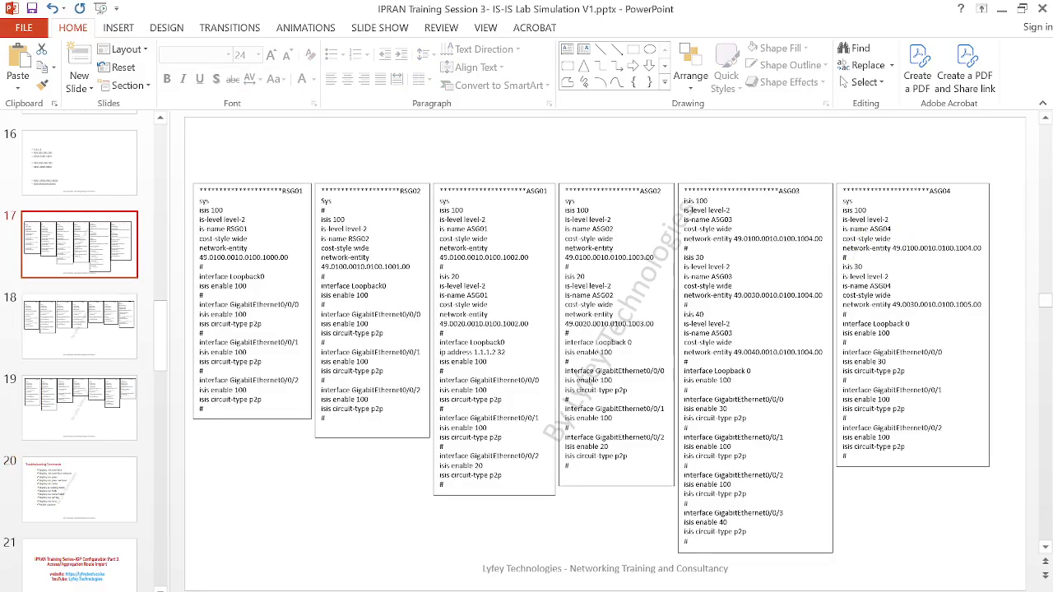
{"action": "left_click", "coordinate": [553, 552]}
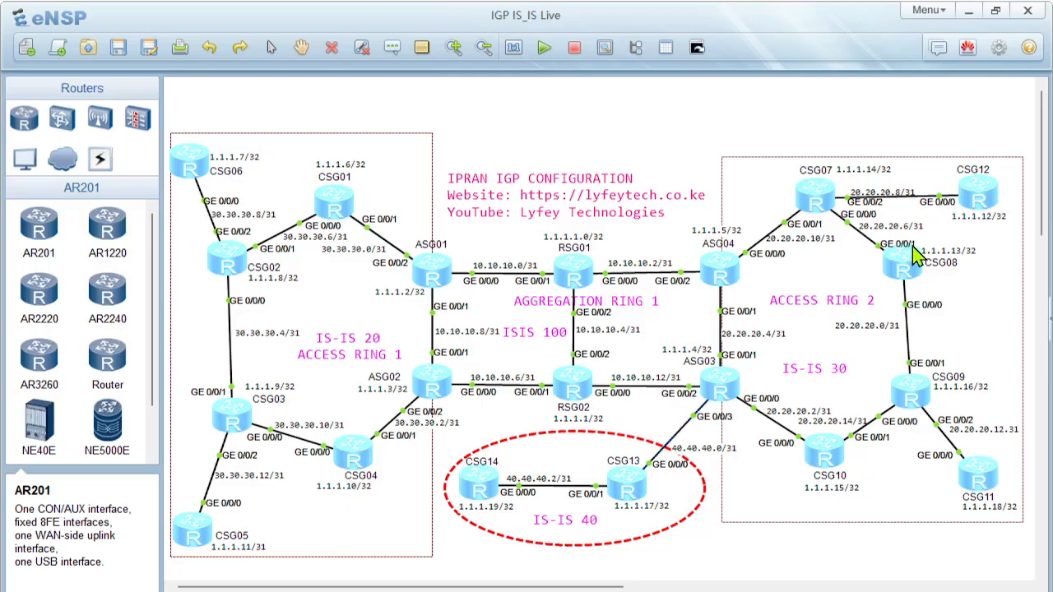
{"action": "left_click", "coordinate": [967, 12]}
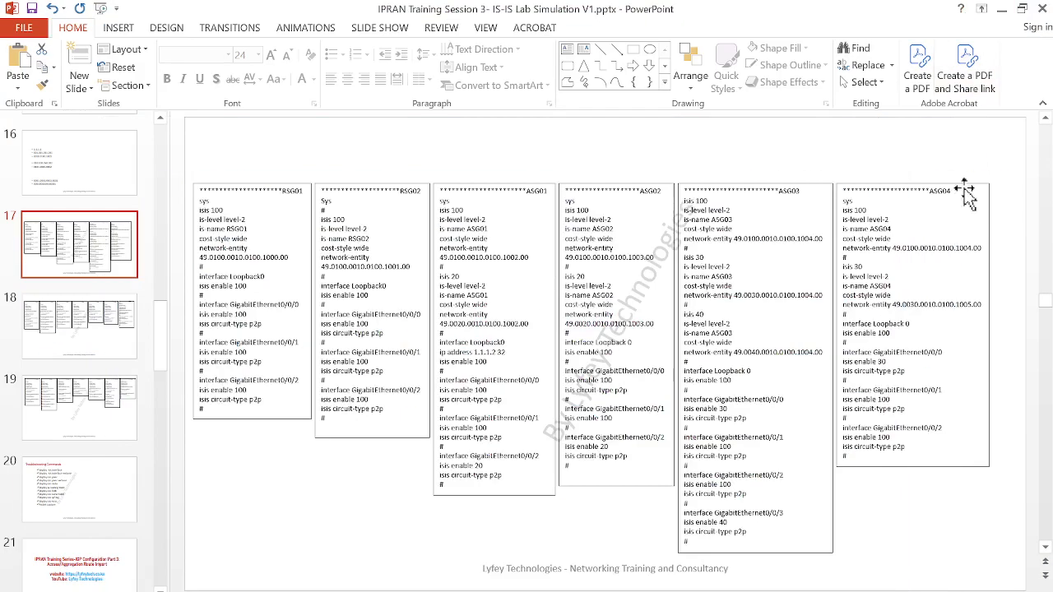
{"action": "left_click", "coordinate": [970, 248]}
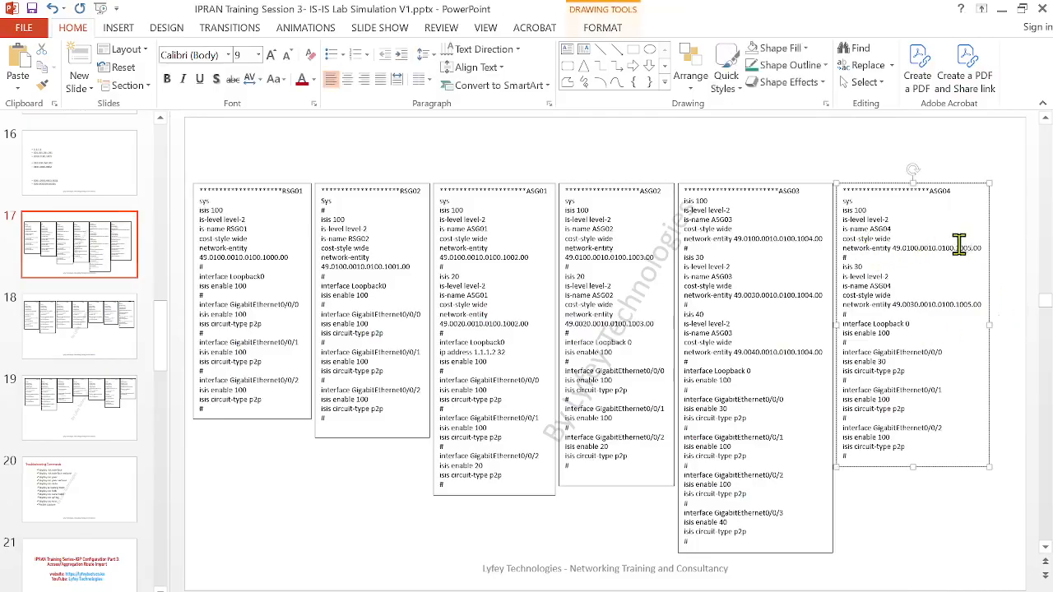
Copy ASG04's isis 100 block, from isis 100 through the network-entity line, and return to the ASG04 console in eNSP
{"action": "left_click_drag", "start_coordinate": [843, 218], "coordinate": [964, 249]}
{"action": "left_click", "coordinate": [893, 235]}
{"action": "left_click_drag", "start_coordinate": [842, 211], "coordinate": [982, 243]}
{"action": "key", "text": "ctrl+c"}
{"action": "mouse_move", "coordinate": [333, 591]}
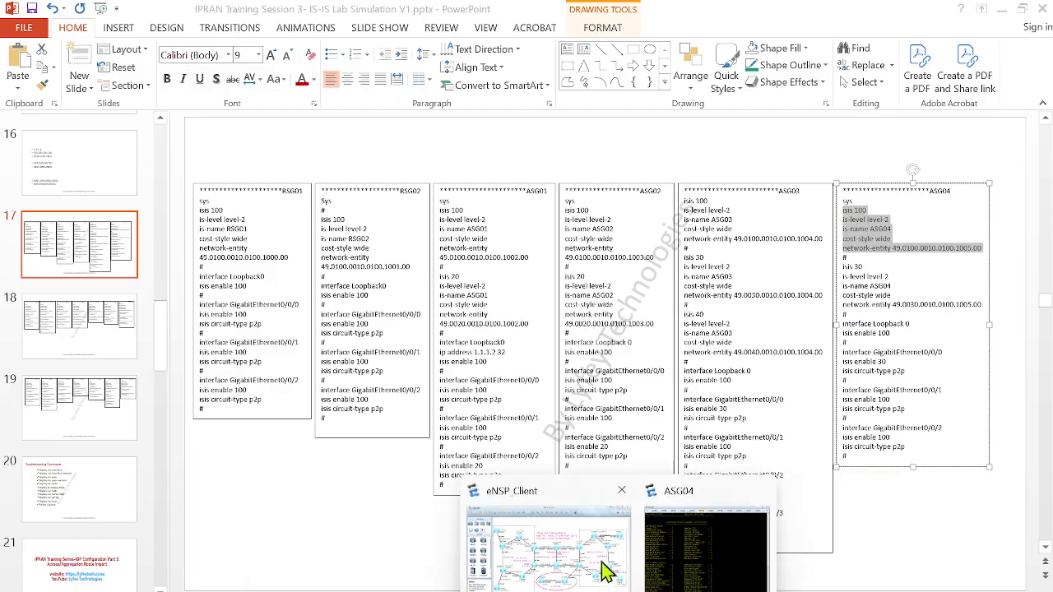
{"action": "left_click", "coordinate": [699, 553]}
Clear the ASG04 console output
{"action": "scroll", "coordinate": [535, 433], "scroll_direction": "down", "scroll_amount": 1}
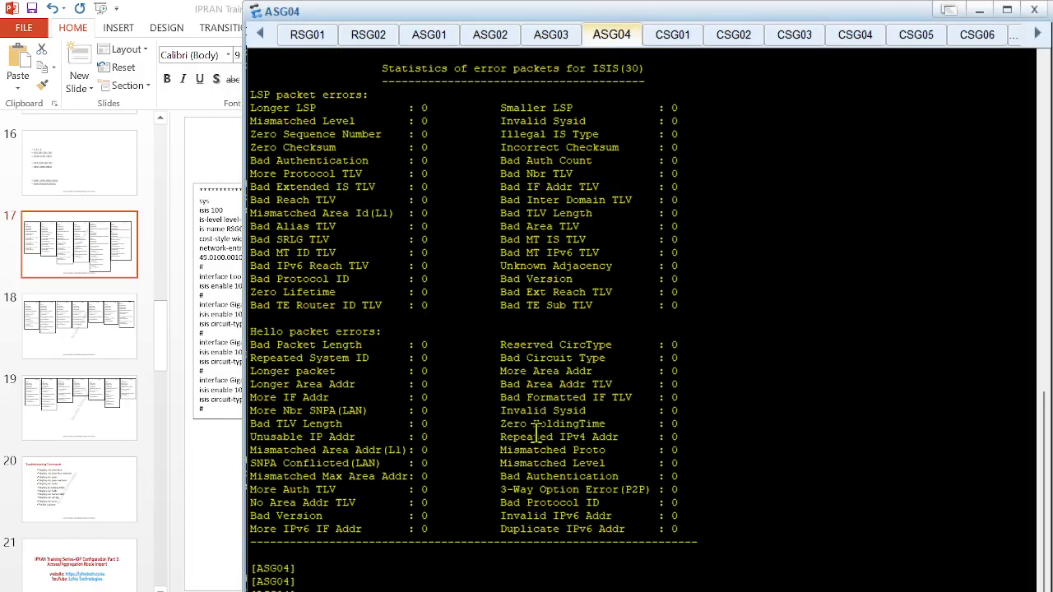
{"action": "right_click", "coordinate": [549, 411]}
{"action": "left_click", "coordinate": [605, 459]}
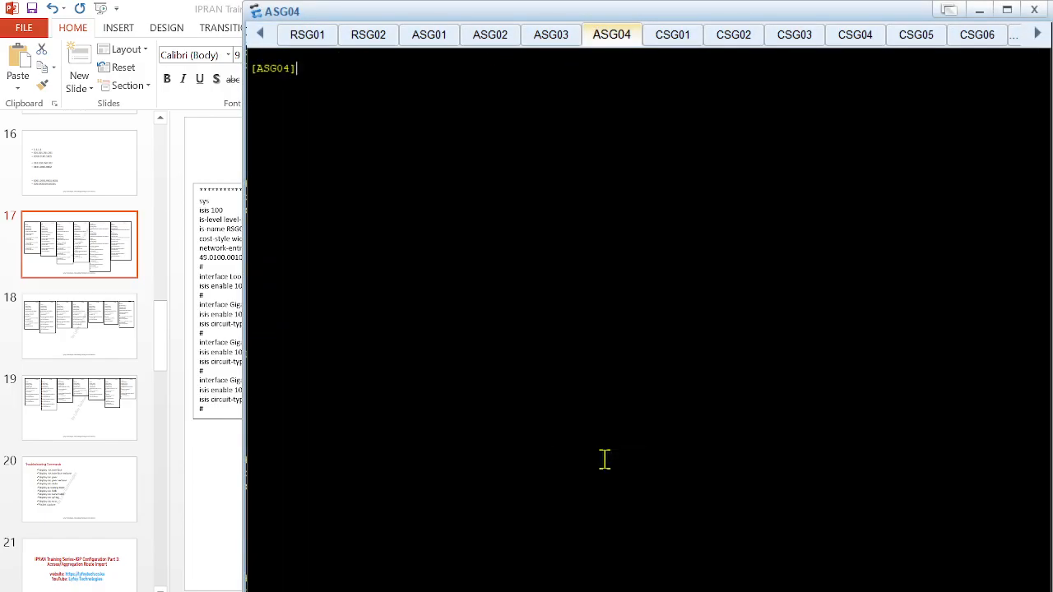
{"action": "key", "text": "Return"}
{"action": "key", "text": "Return"}
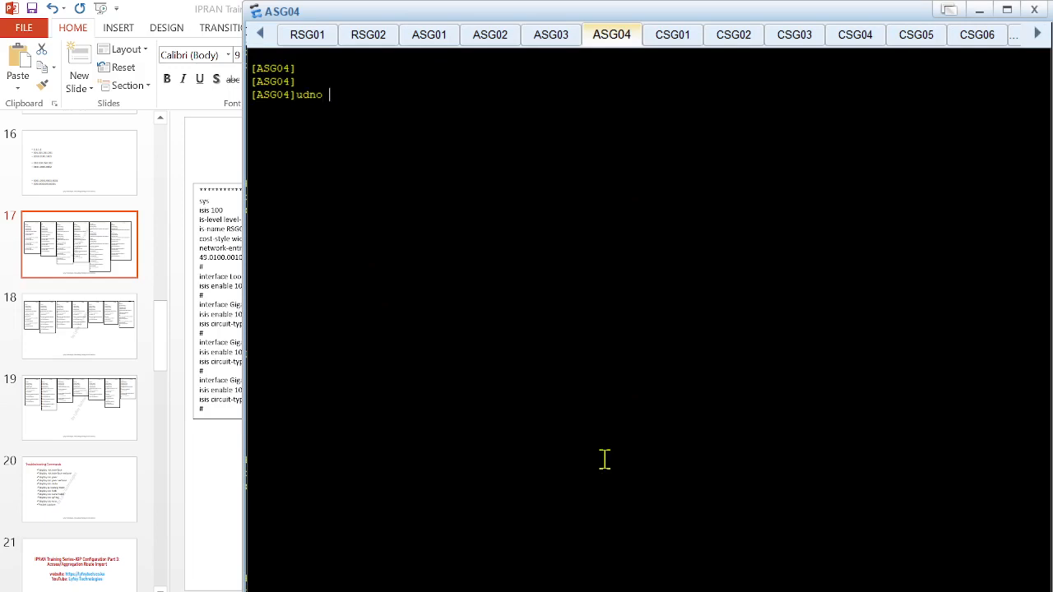
Delete the IS-IS process on ASG04 with undo isis 100 and confirm the deletion
{"action": "key", "text": "Tab"}
{"action": "key", "text": "Tab"}
{"action": "type", "text": "isi"}
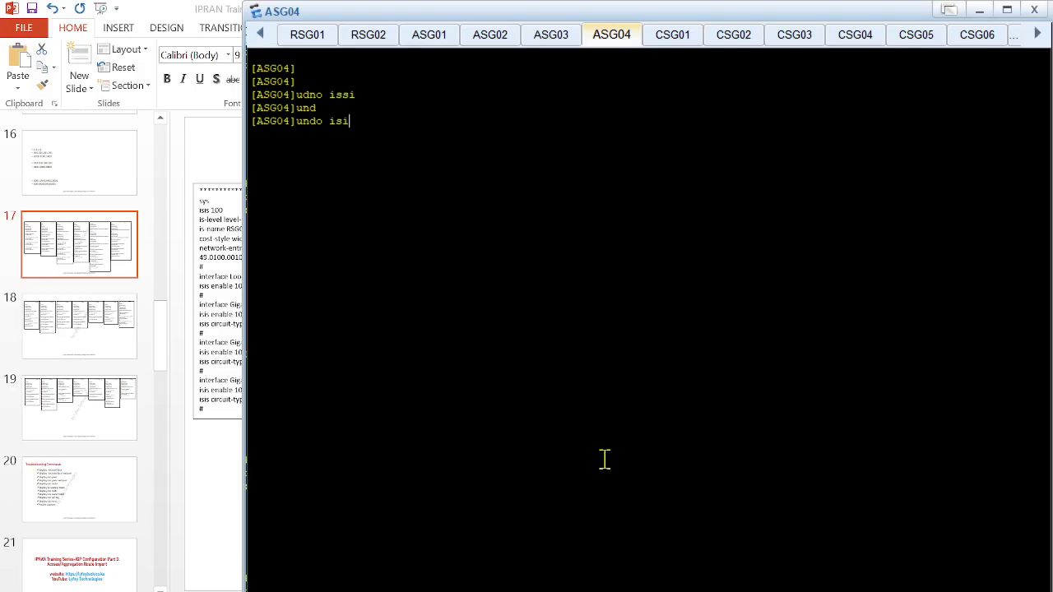
{"action": "key", "text": "Tab"}
{"action": "type", "text": "l"}
{"action": "key", "text": "Return"}
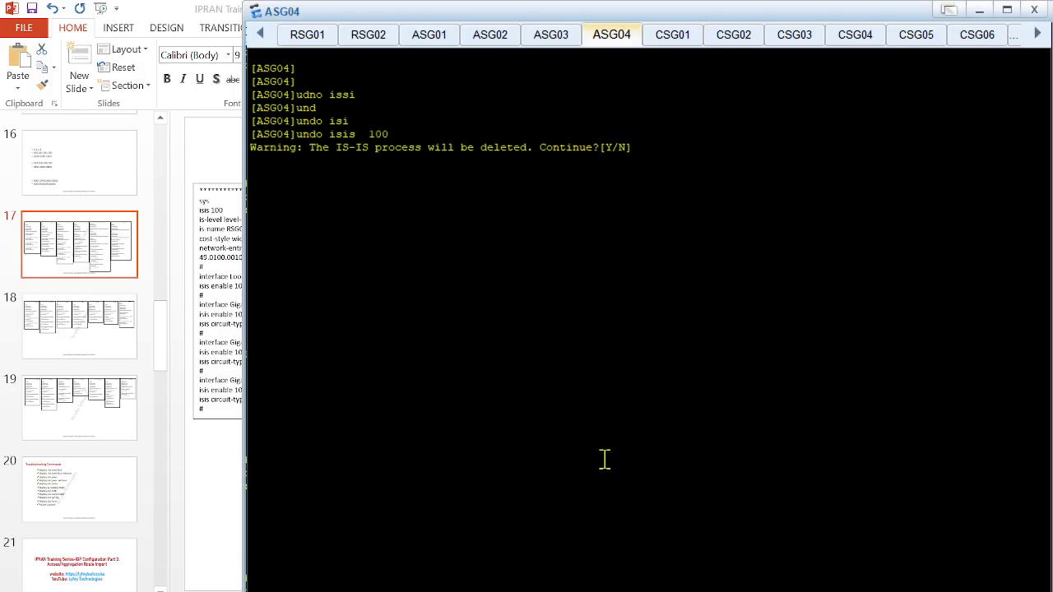
{"action": "type", "text": "y"}
{"action": "key", "text": "Return"}
{"action": "key", "text": "Return"}
{"action": "key", "text": "Return"}
{"action": "key", "text": "Return"}
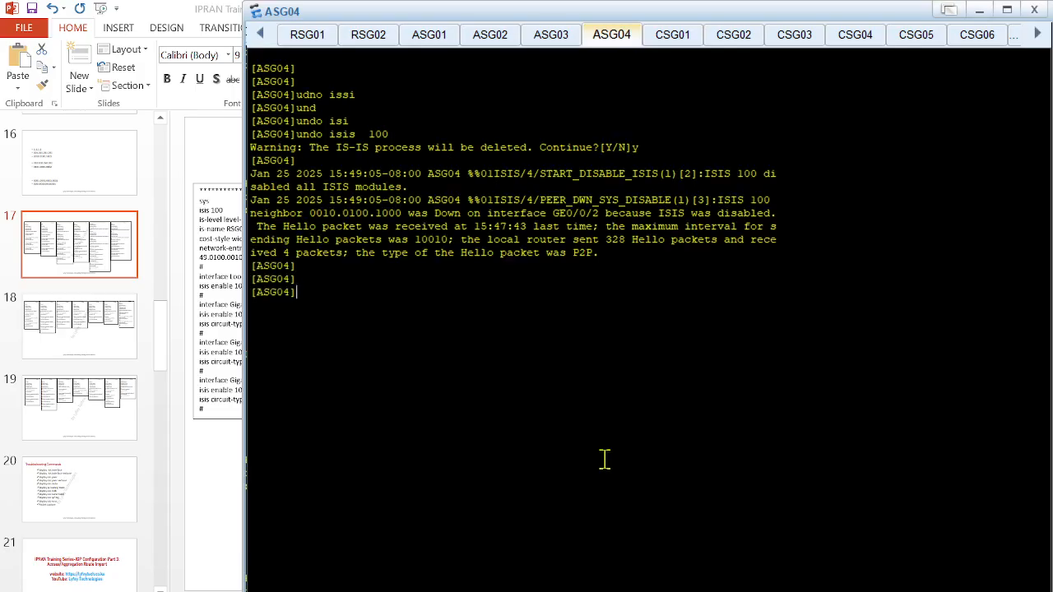
Recreate isis 100 on ASG04 from the copied block with level-2, is-name ASG04, cost-style wide and network-entity 49.0100.0010.0100.1005.00, and quit its view
{"action": "right_click", "coordinate": [411, 362]}
{"action": "left_click", "coordinate": [452, 393]}
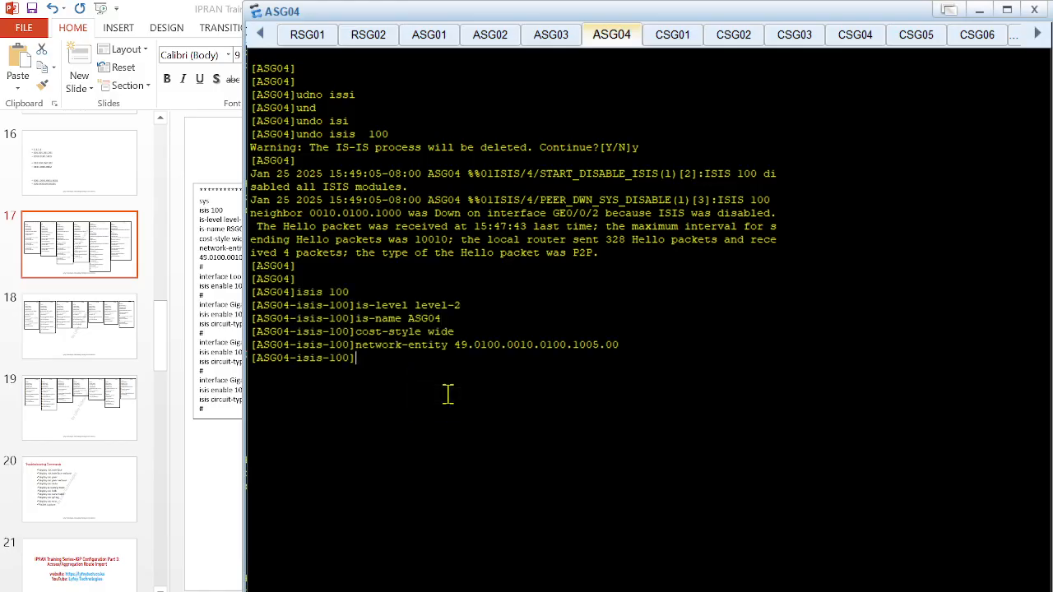
{"action": "key", "text": "Return"}
{"action": "key", "text": "Return"}
{"action": "key", "text": "Return"}
{"action": "key", "text": "Return"}
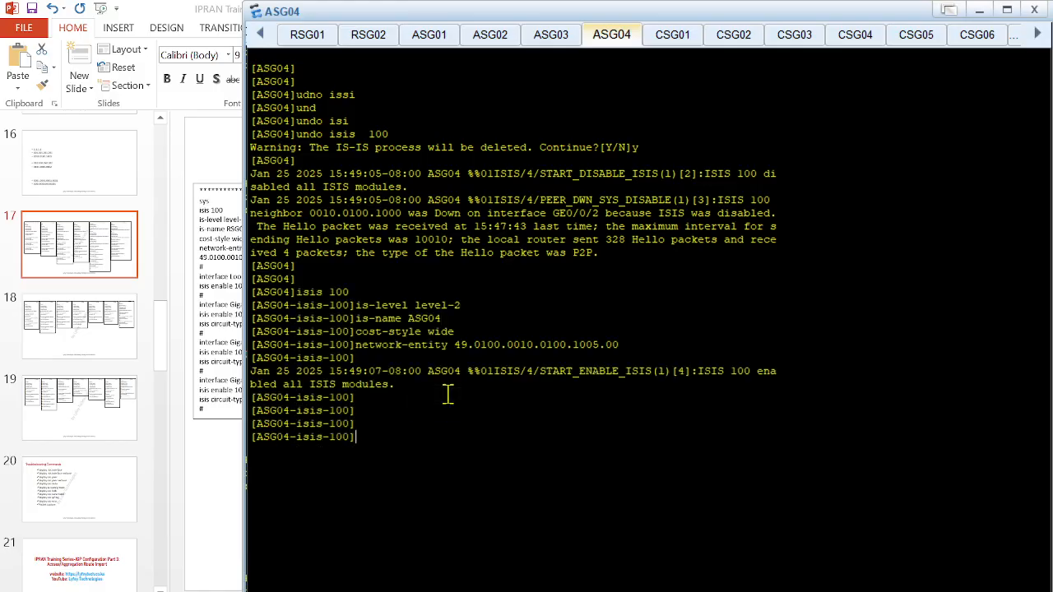
{"action": "type", "text": "quit"}
{"action": "key", "text": "Return"}
{"action": "key", "text": "Return"}
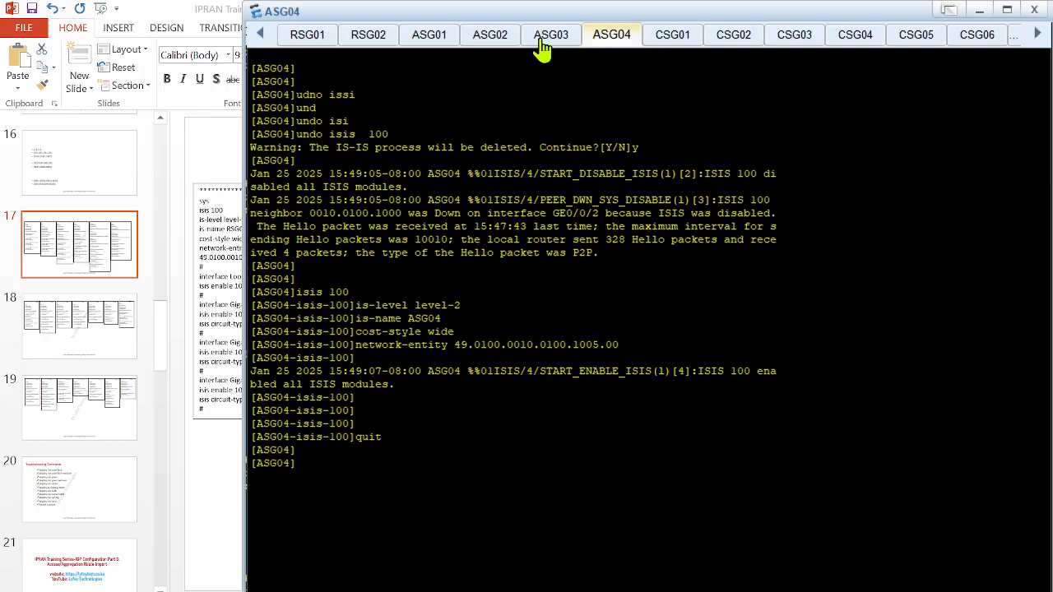
Check the IS-IS neighbours on ASG04 with display isis peer
{"action": "key", "text": "Return"}
{"action": "key", "text": "Return"}
{"action": "key", "text": "Return"}
{"action": "type", "text": "disp"}
{"action": "key", "text": "Tab"}
{"action": "type", "text": "isi"}
{"action": "key", "text": "Tab"}
{"action": "type", "text": "pe"}
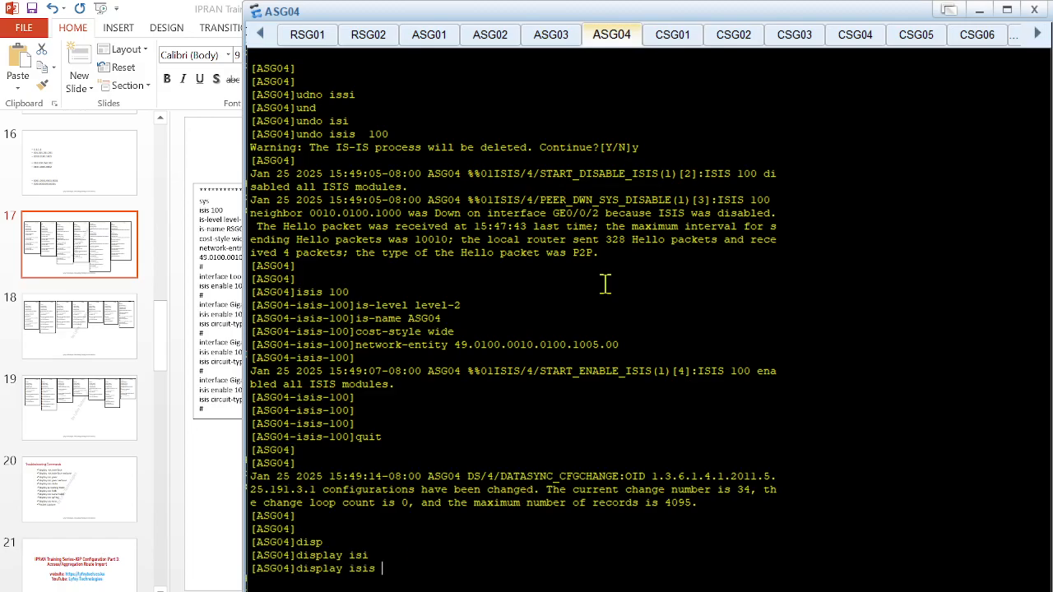
{"action": "key", "text": "Tab"}
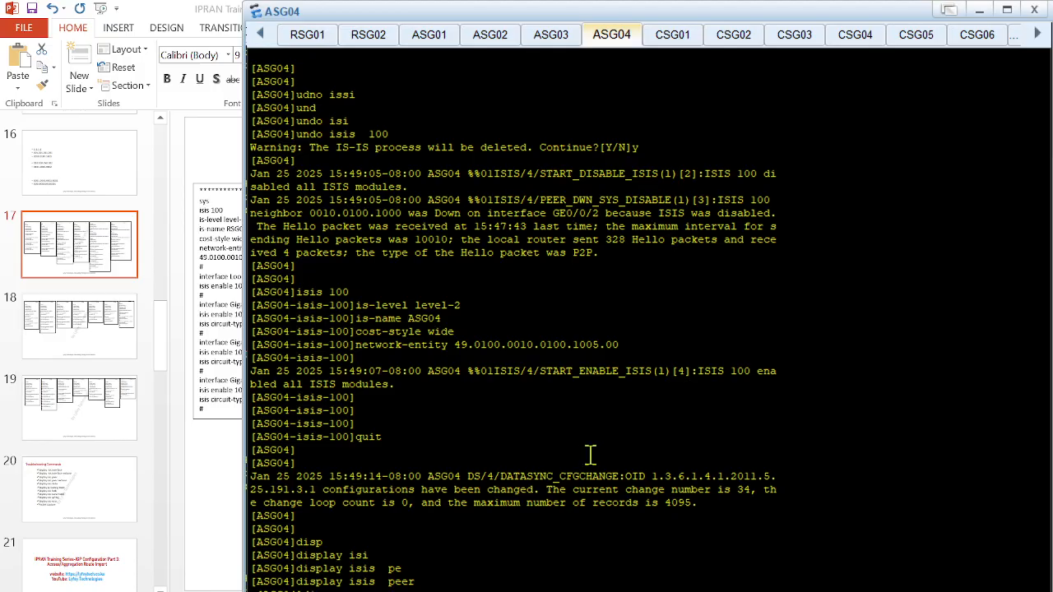
Copy ASG04's interface commands, from Loopback 0 through GigabitEthernet0/0/2, from the PowerPoint slide and return to its console
{"action": "left_click", "coordinate": [652, 590]}
{"action": "left_click", "coordinate": [904, 441]}
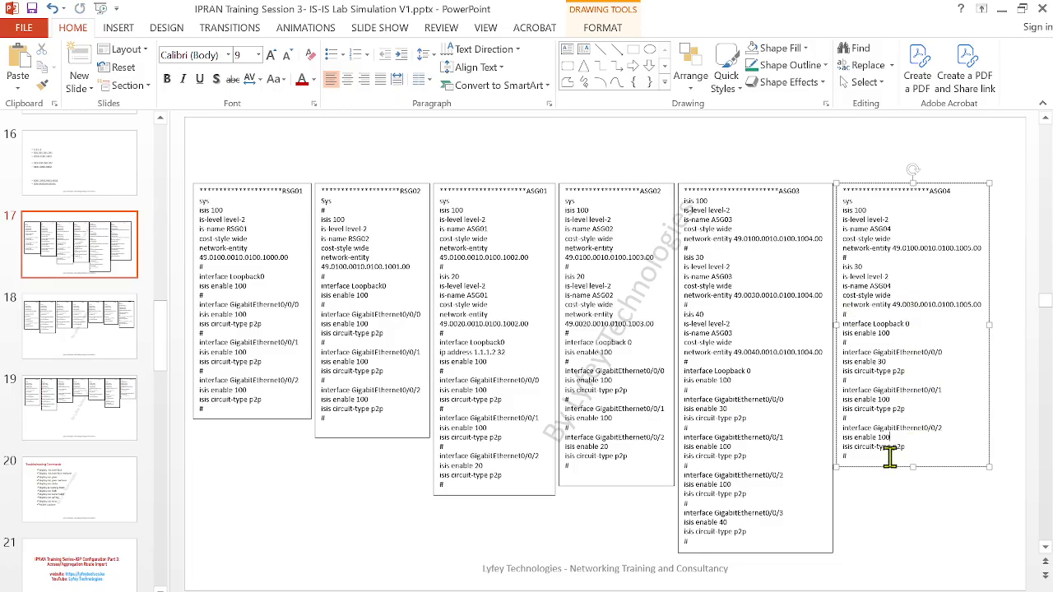
{"action": "left_click_drag", "start_coordinate": [855, 462], "coordinate": [835, 326]}
{"action": "key", "text": "ctrl+c"}
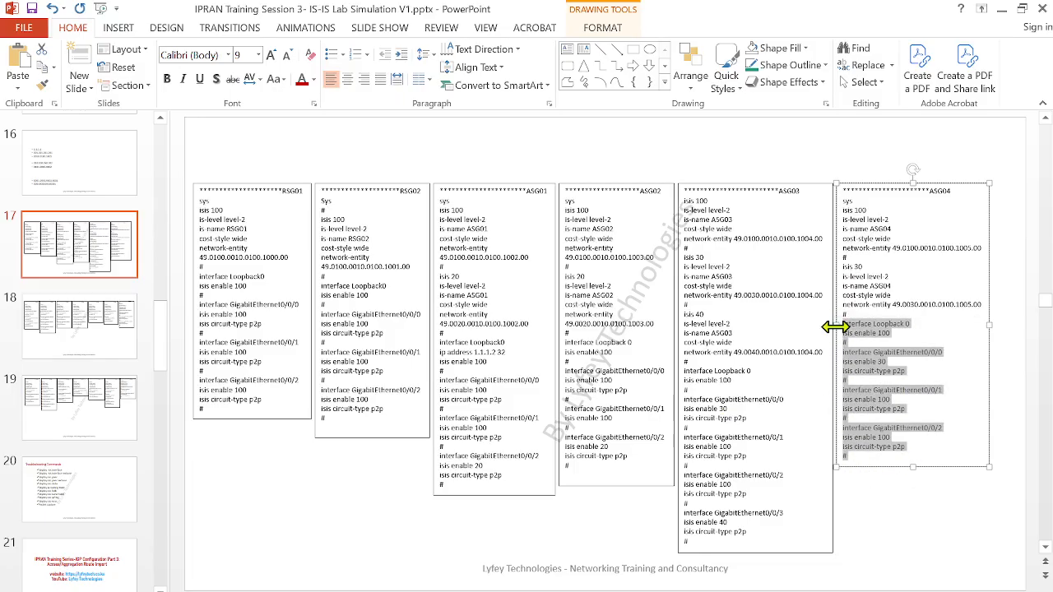
{"action": "mouse_move", "coordinate": [578, 568]}
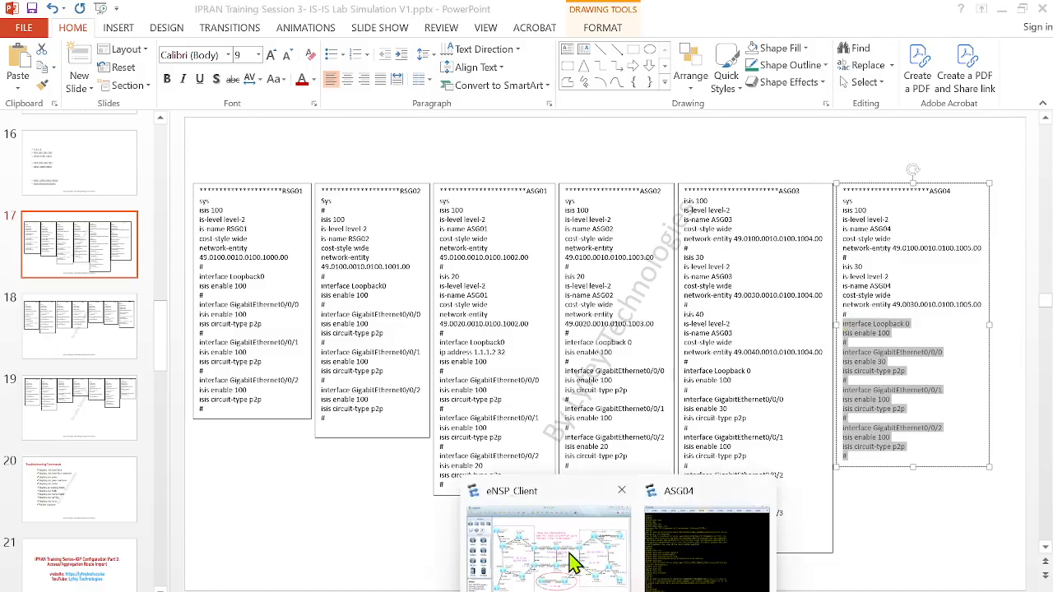
{"action": "left_click", "coordinate": [691, 571]}
Apply the copied interface commands on ASG04: isis enable 100 on Loopback 0, GE0/0/1 and GE0/0/2, isis enable 30 on GE0/0/0, circuit-type p2p on the GE ports
{"action": "right_click", "coordinate": [538, 454]}
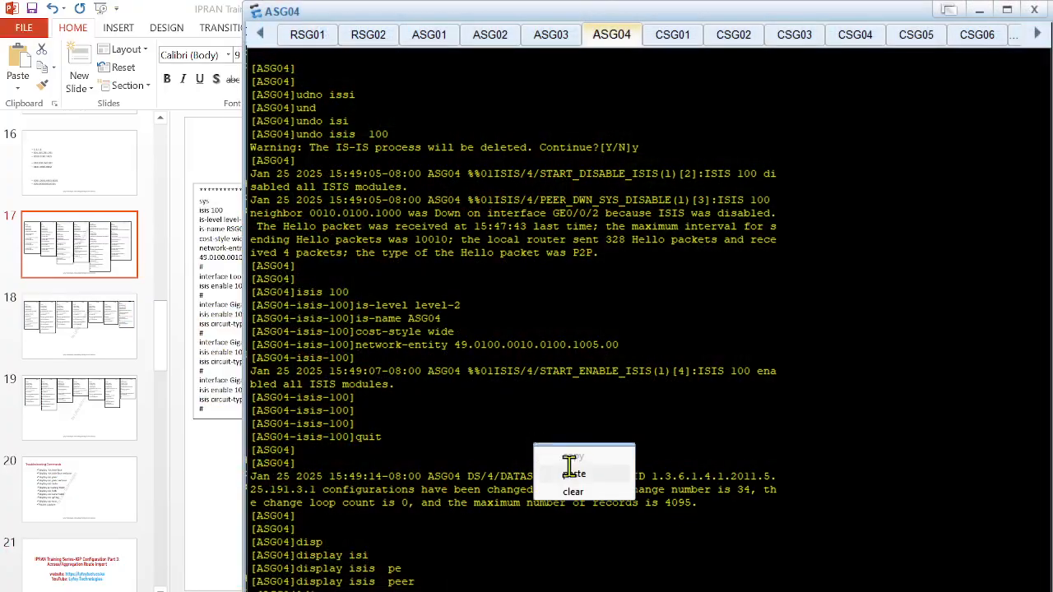
{"action": "left_click", "coordinate": [566, 478]}
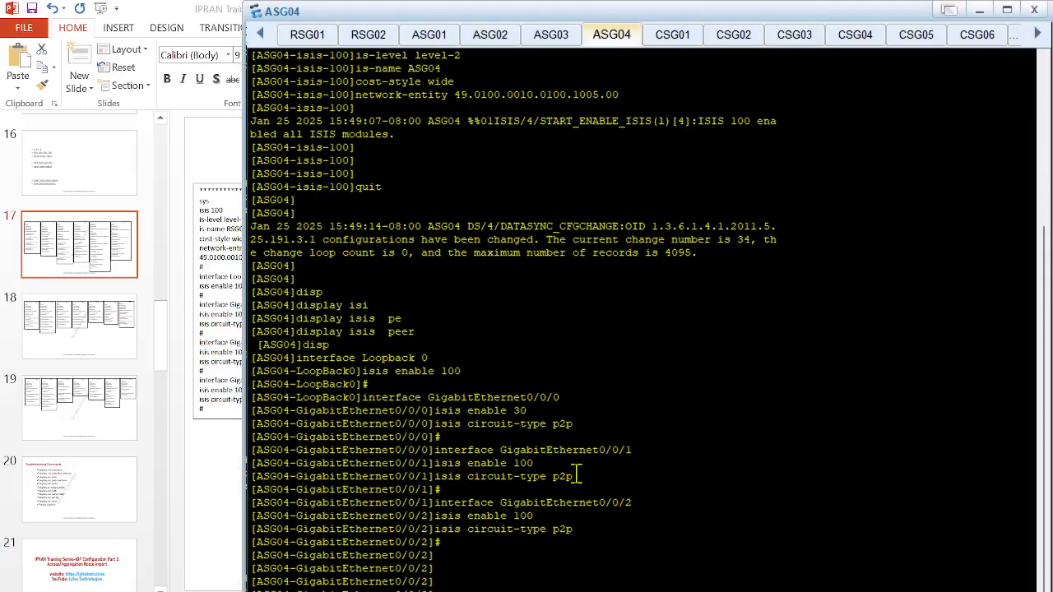
{"action": "type", "text": "quit"}
{"action": "key", "text": "Return"}
{"action": "key", "text": "Return"}
{"action": "key", "text": "Return"}
Run display isis peer on ASG04 again and examine the process 100 neighbours, their interfaces and states
{"action": "type", "text": "displ"}
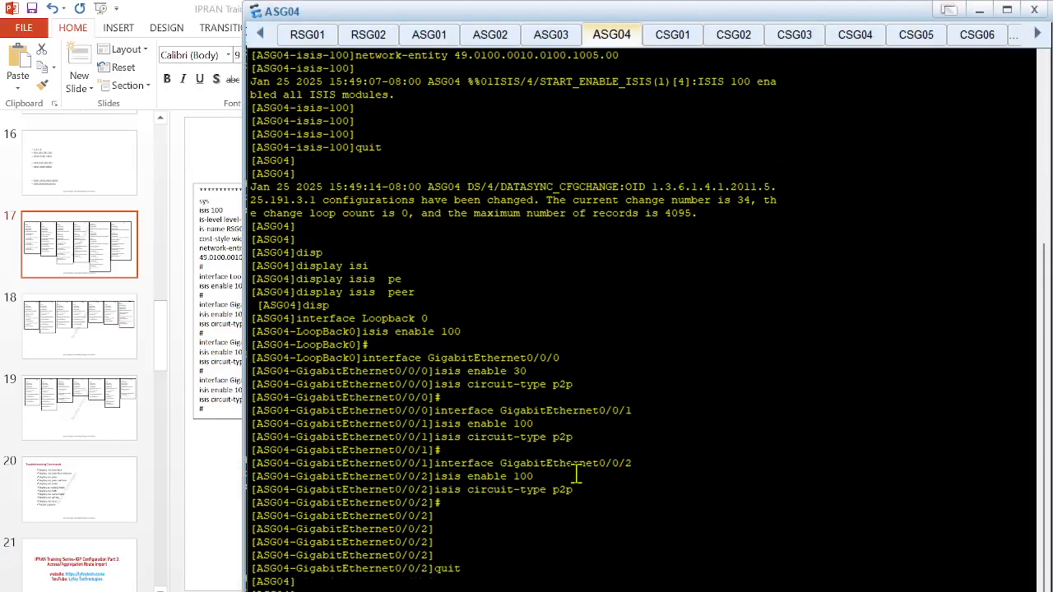
{"action": "key", "text": "Tab"}
{"action": "type", "text": "isi"}
{"action": "key", "text": "Tab"}
{"action": "type", "text": "pe"}
{"action": "key", "text": "Tab"}
{"action": "key", "text": "Return"}
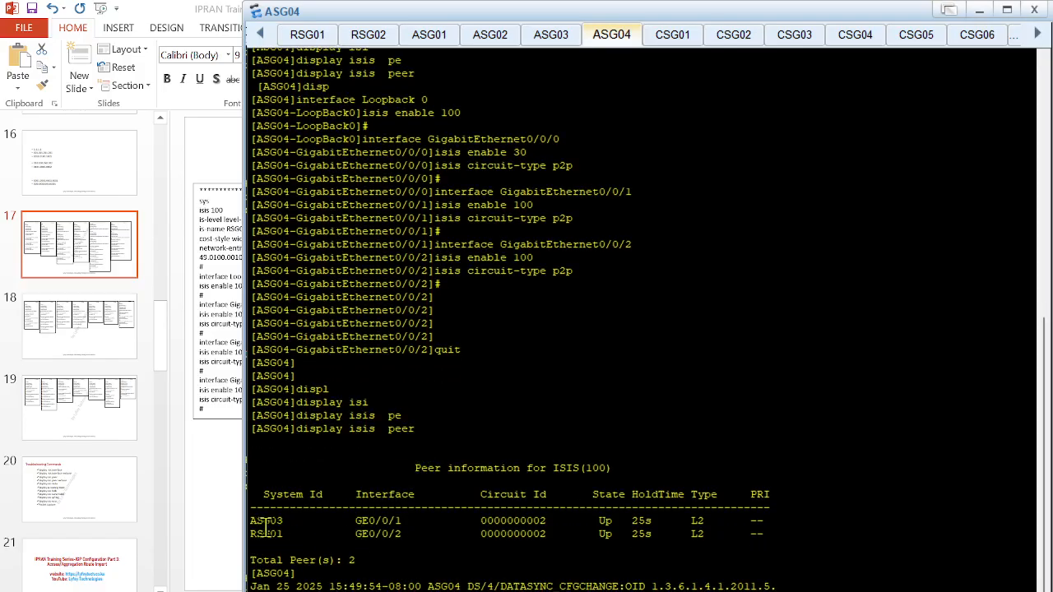
{"action": "left_click_drag", "start_coordinate": [263, 520], "coordinate": [362, 534]}
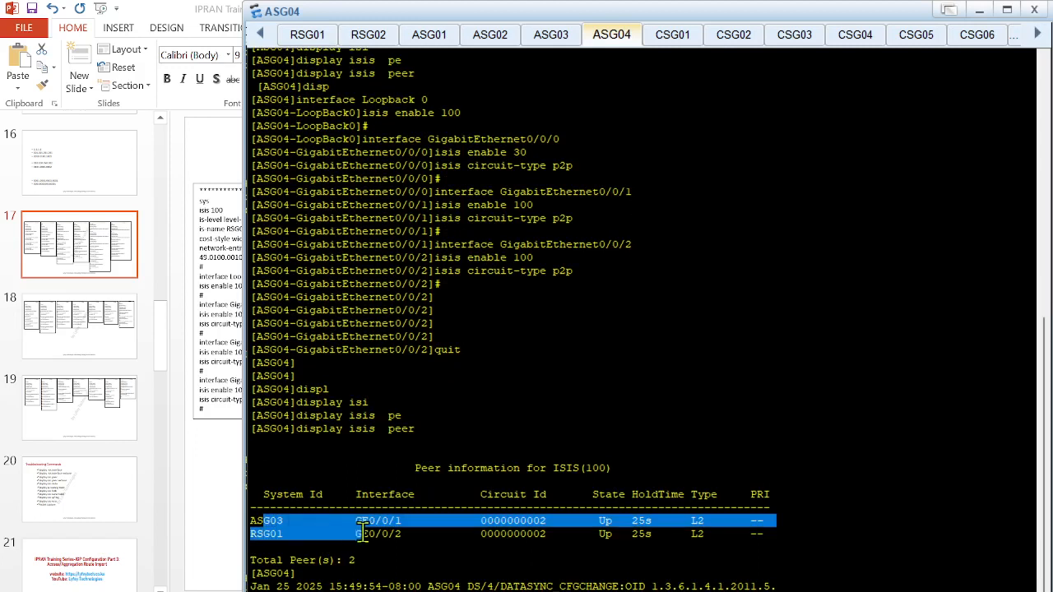
{"action": "left_click", "coordinate": [282, 538]}
{"action": "left_click_drag", "start_coordinate": [250, 521], "coordinate": [465, 534]}
{"action": "left_click", "coordinate": [604, 542]}
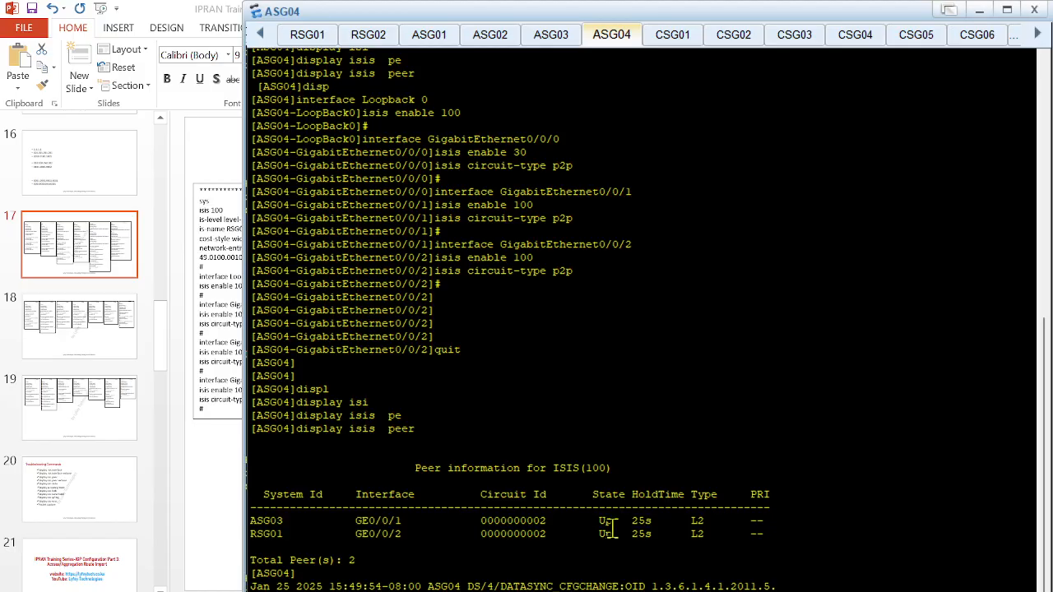
Look at ASG04's links in the topology and try display current-configuration isis 30 in its console
{"action": "left_click", "coordinate": [228, 470]}
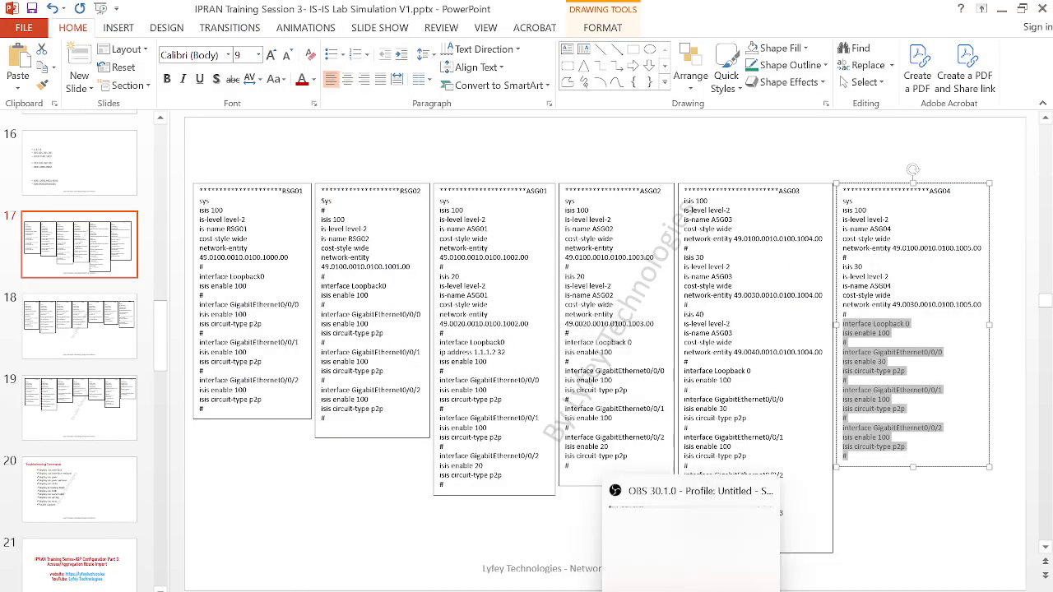
{"action": "left_click", "coordinate": [618, 590]}
{"action": "left_click", "coordinate": [603, 538]}
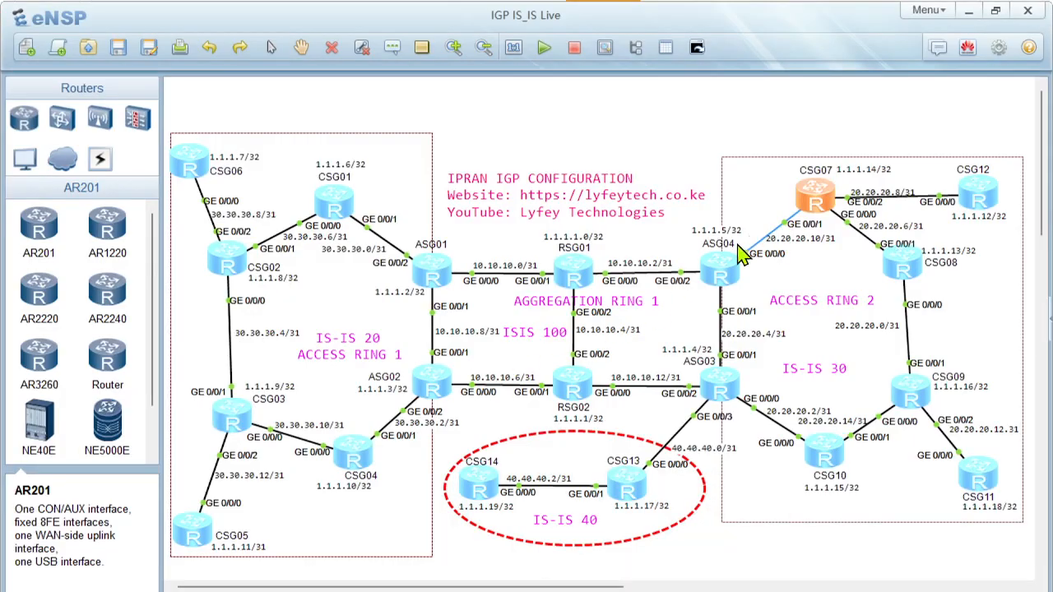
{"action": "double_click", "coordinate": [732, 273]}
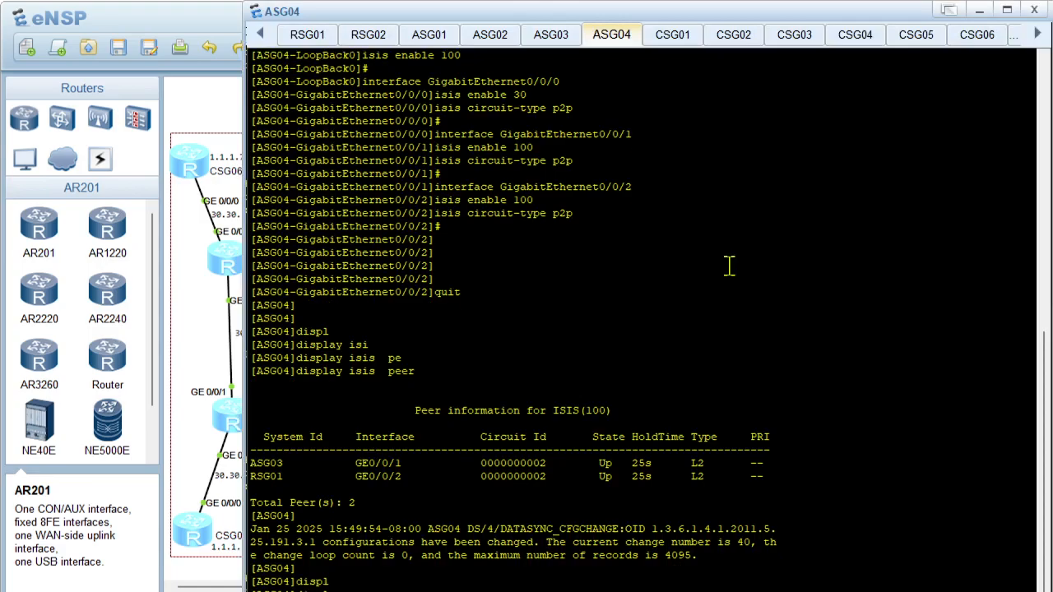
{"action": "type", "text": "cur"}
{"action": "key", "text": "Tab"}
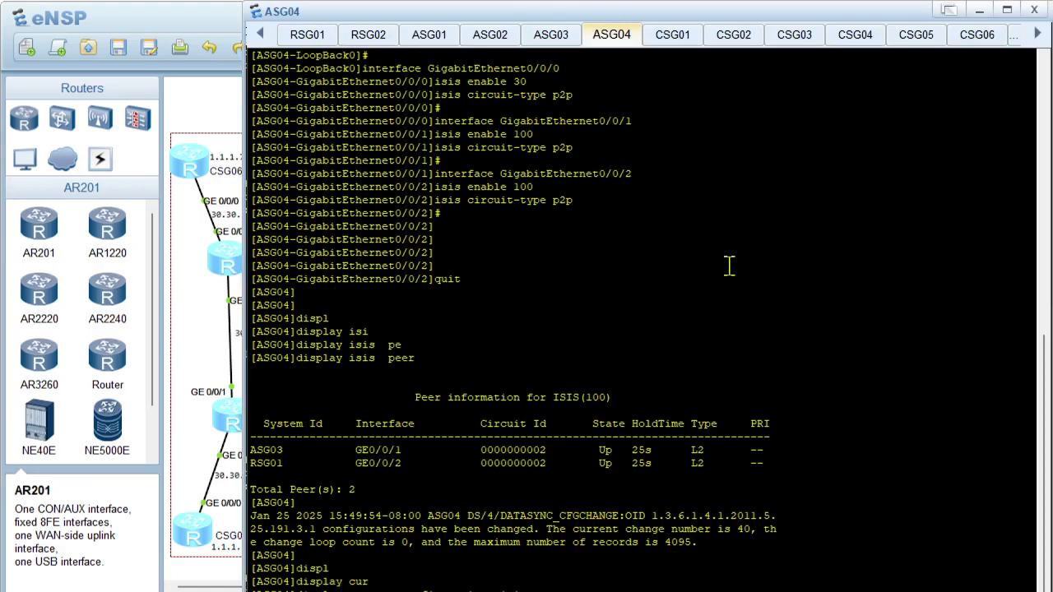
{"action": "key", "text": "Return"}
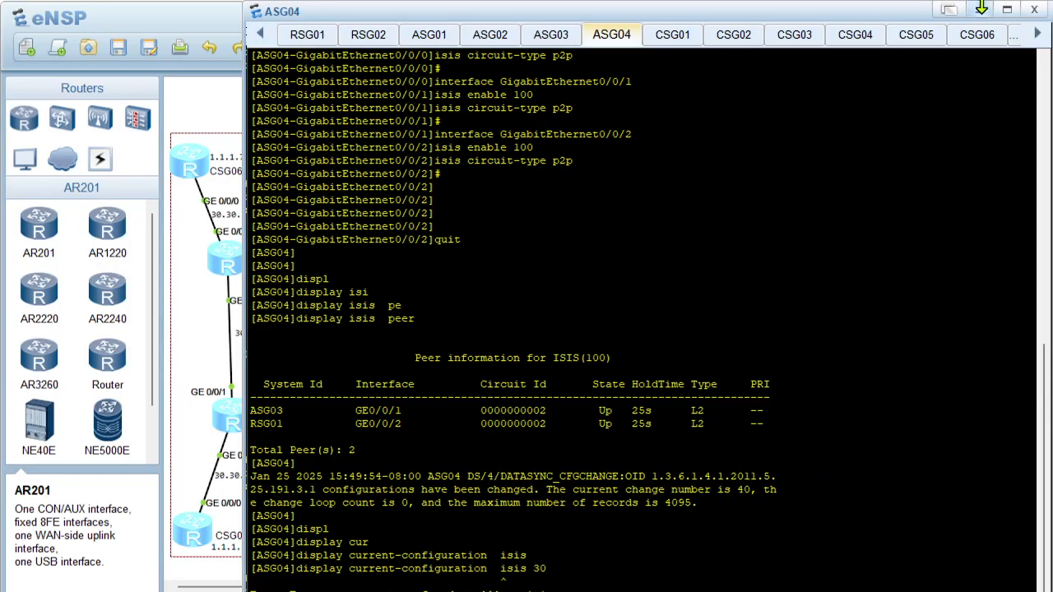
Show all IS-IS processes configured on ASG04 with display current-configuration configuration isis
{"action": "type", "text": "displ"}
{"action": "key", "text": "Tab"}
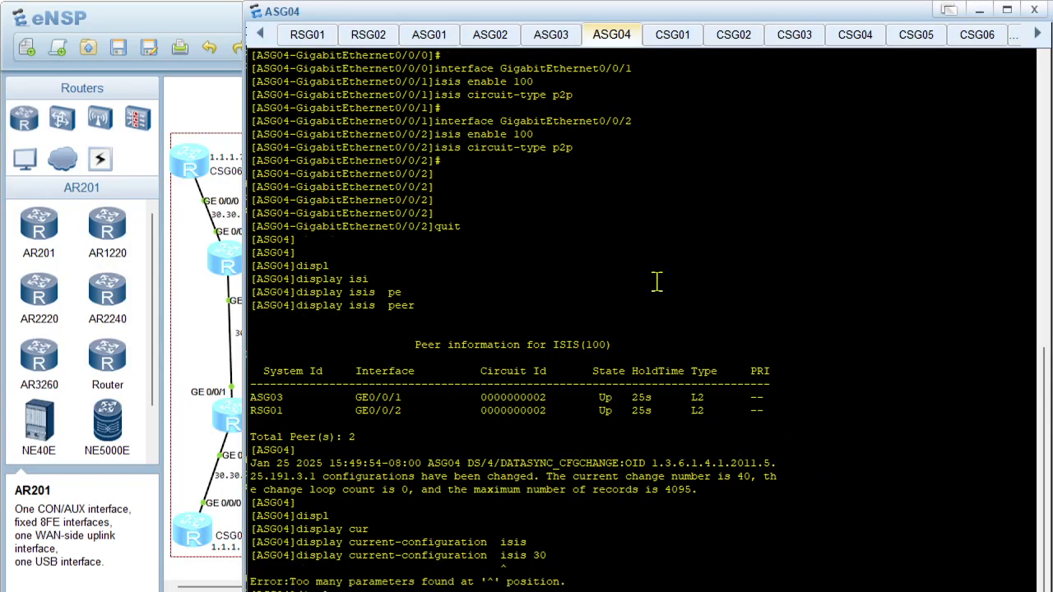
{"action": "key", "text": "Tab"}
{"action": "type", "text": "cur"}
{"action": "key", "text": "Tab"}
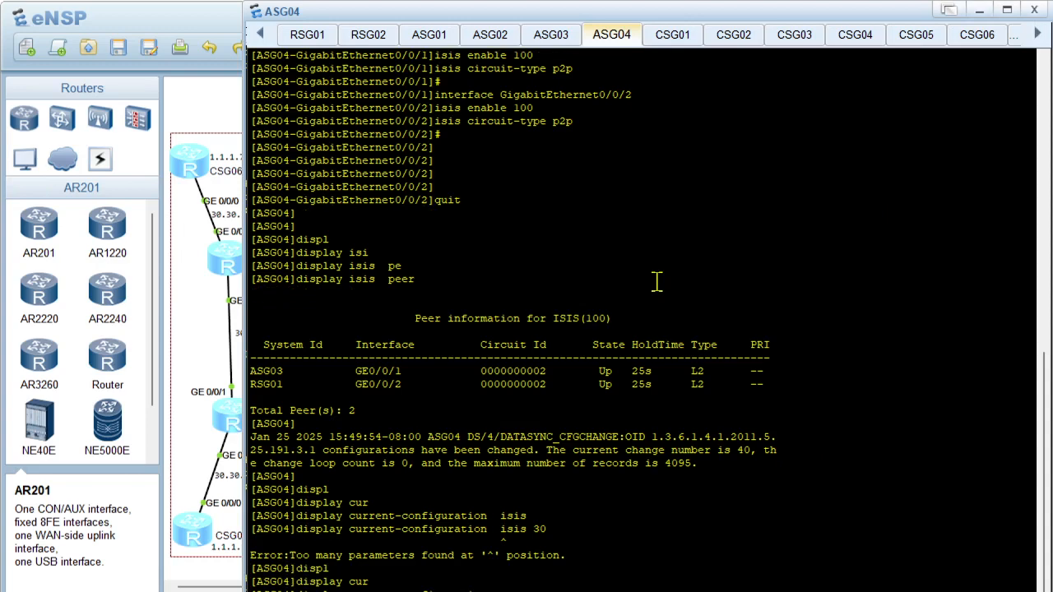
{"action": "type", "text": "con"}
{"action": "key", "text": "Tab"}
{"action": "key", "text": "Tab"}
{"action": "type", "text": "isis"}
{"action": "key", "text": "Return"}
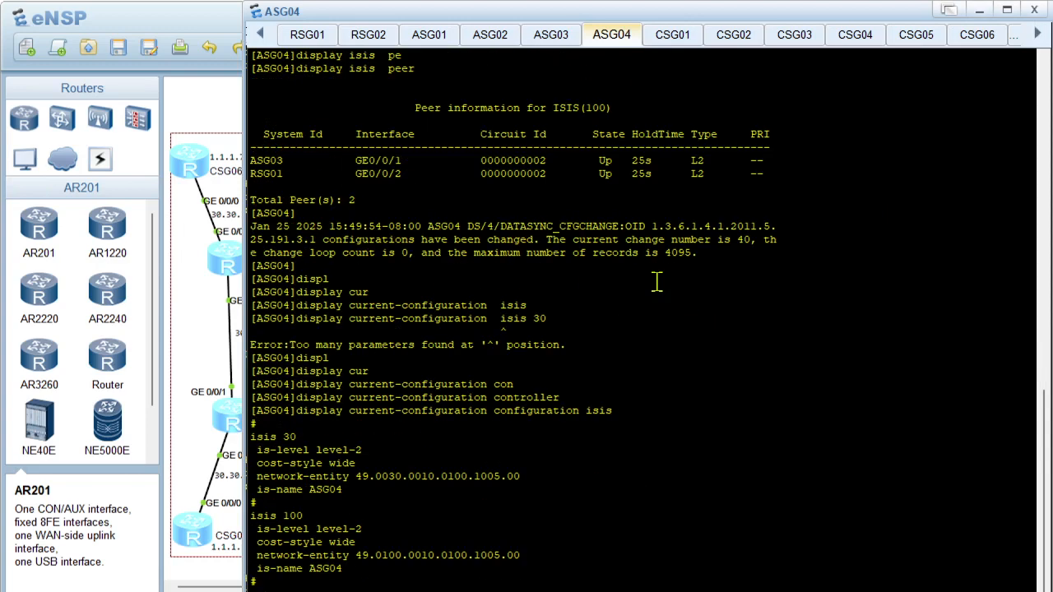
Review the isis 30 and isis 100 settings in ASG04's output and list the process 30 interfaces with display isis 30 interface
{"action": "scroll", "coordinate": [461, 386], "scroll_direction": "up", "scroll_amount": 2}
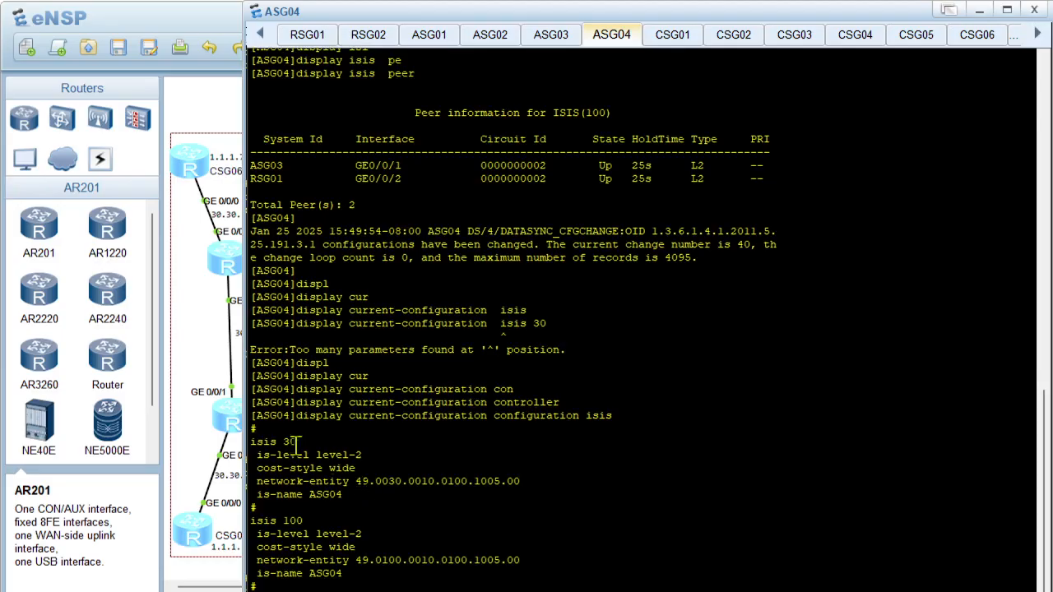
{"action": "left_click_drag", "start_coordinate": [283, 442], "coordinate": [405, 492]}
{"action": "left_click", "coordinate": [355, 498]}
{"action": "left_click_drag", "start_coordinate": [269, 442], "coordinate": [523, 498]}
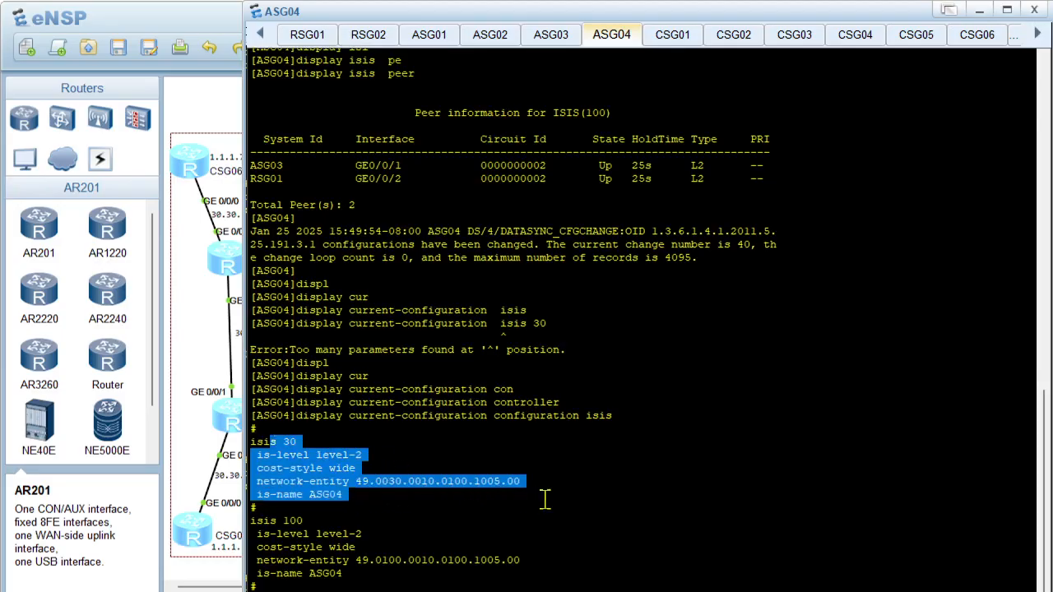
{"action": "left_click", "coordinate": [495, 499]}
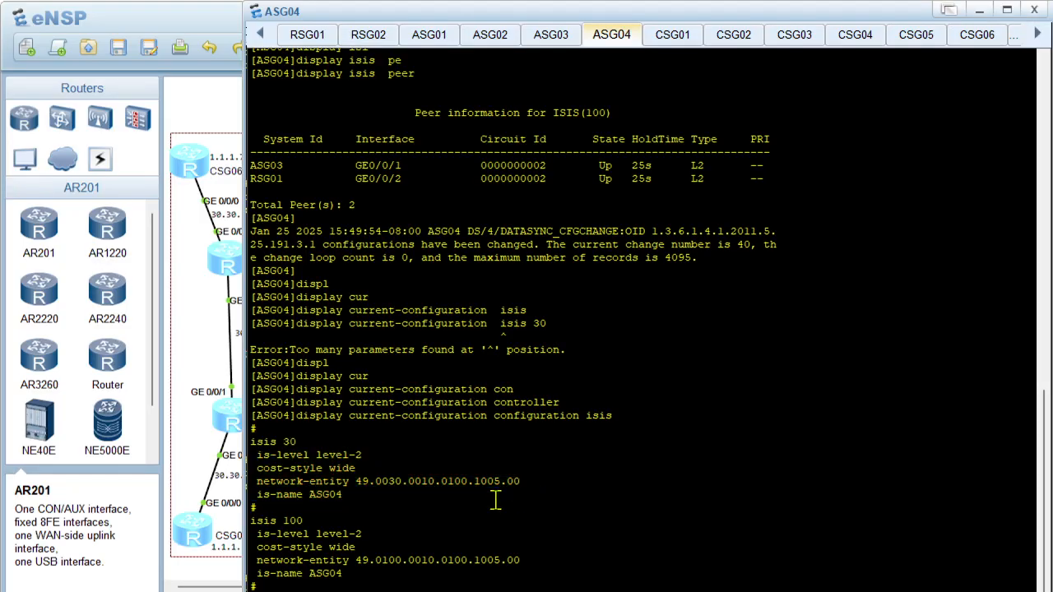
{"action": "scroll", "coordinate": [495, 500], "scroll_direction": "down", "scroll_amount": 2}
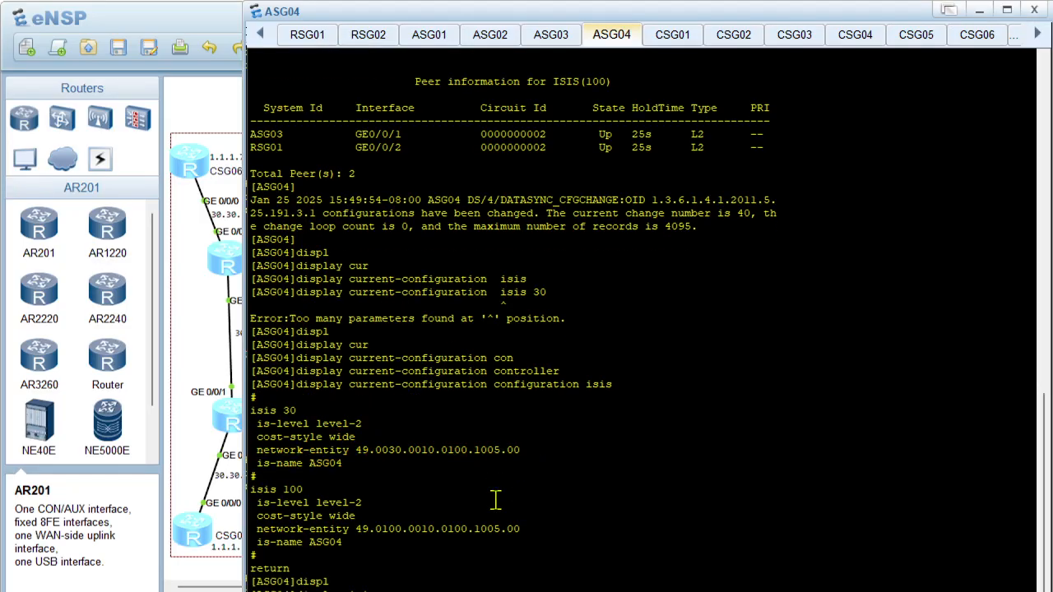
{"action": "scroll", "coordinate": [495, 500], "scroll_direction": "down", "scroll_amount": 3}
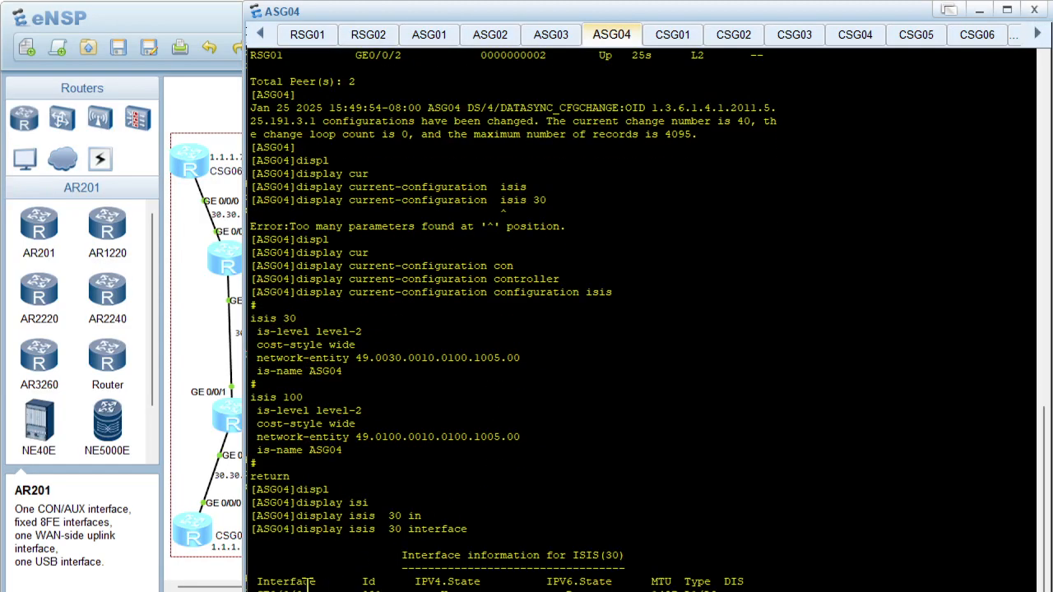
Open CSG07's console from the topology and clear its old output
{"action": "left_click", "coordinate": [239, 549]}
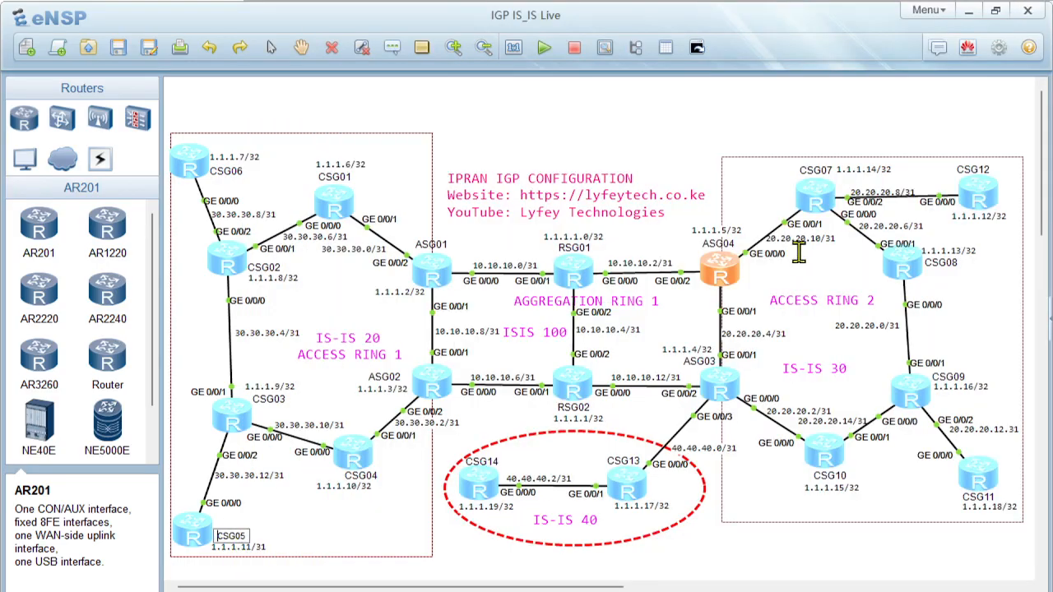
{"action": "double_click", "coordinate": [821, 195]}
{"action": "key", "text": "Return"}
{"action": "key", "text": "Return"}
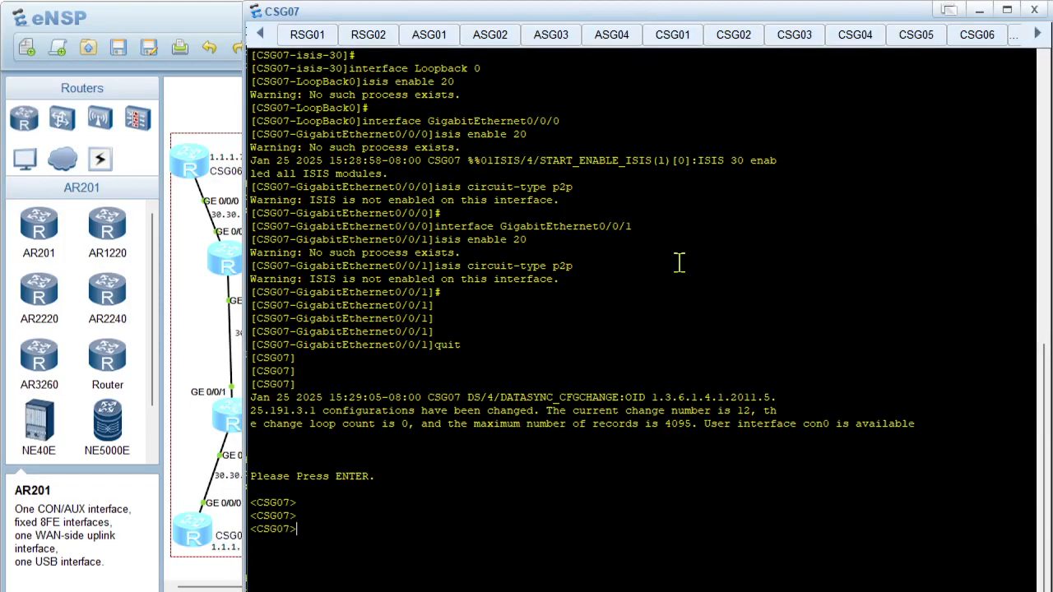
{"action": "right_click", "coordinate": [679, 264]}
{"action": "left_click", "coordinate": [718, 311]}
{"action": "key", "text": "Return"}
Run display isis interface on CSG07 to list its IS-IS-enabled interfaces
{"action": "type", "text": "displ"}
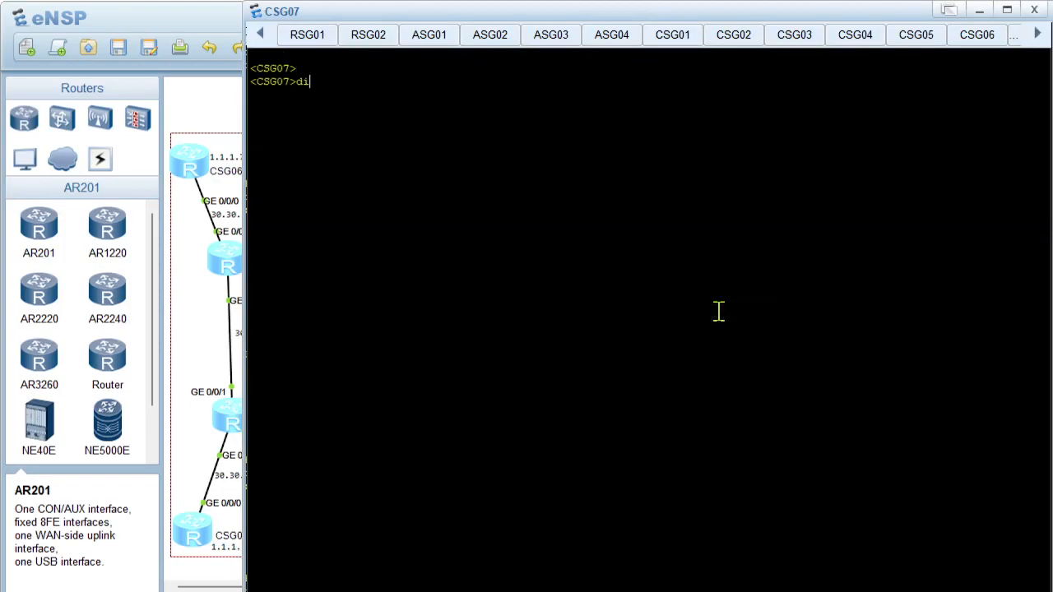
{"action": "key", "text": "Tab"}
{"action": "type", "text": "isi"}
{"action": "key", "text": "Tab"}
{"action": "type", "text": "inter"}
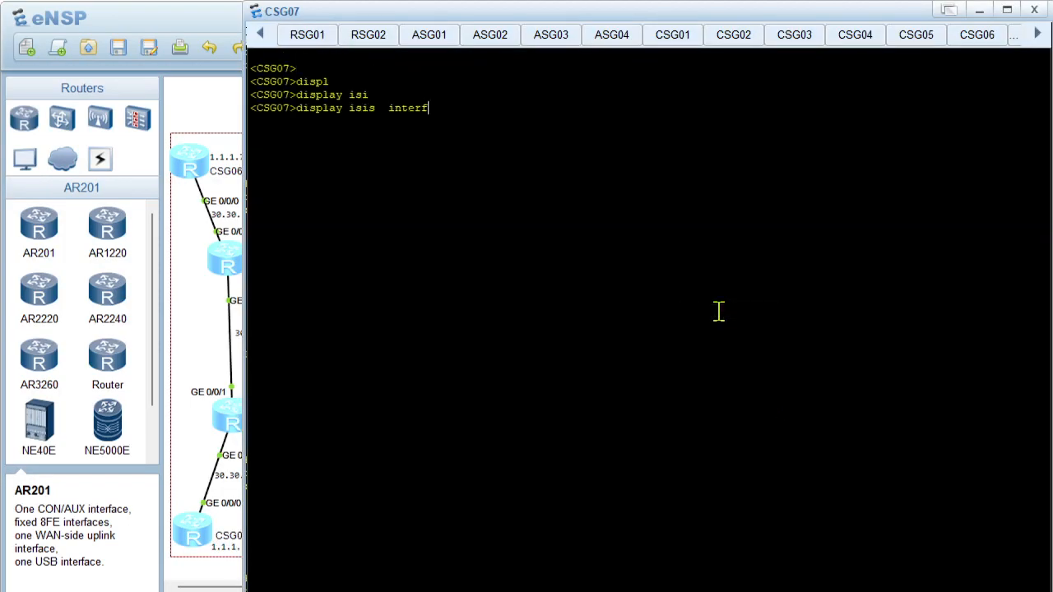
{"action": "type", "text": "f"}
{"action": "key", "text": "Tab"}
{"action": "key", "text": "Return"}
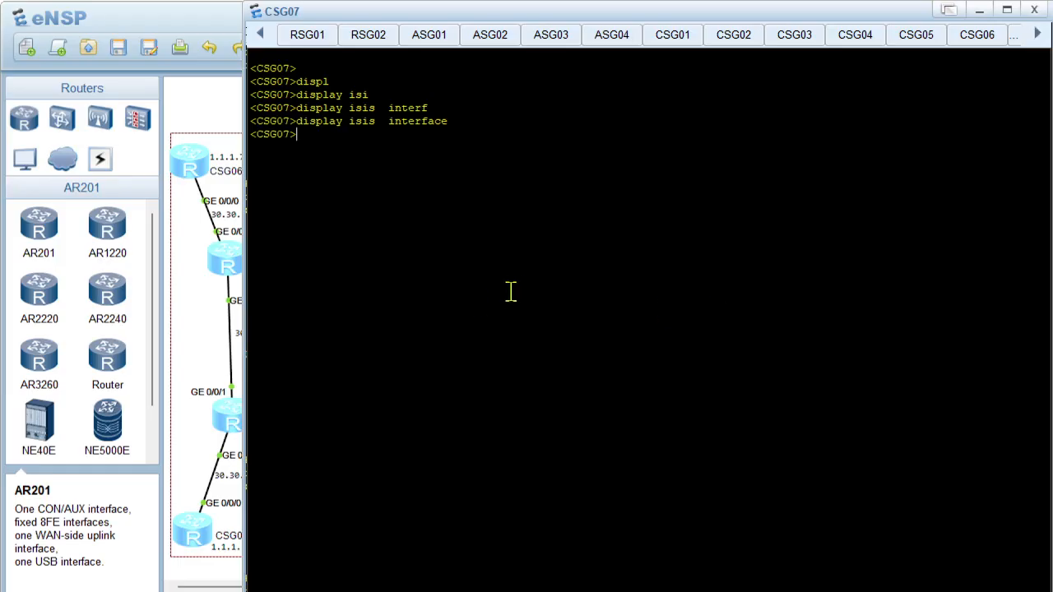
Show CSG07's IS-IS process settings with display current-configuration configuration isis
{"action": "type", "text": "displ"}
{"action": "key", "text": "Tab"}
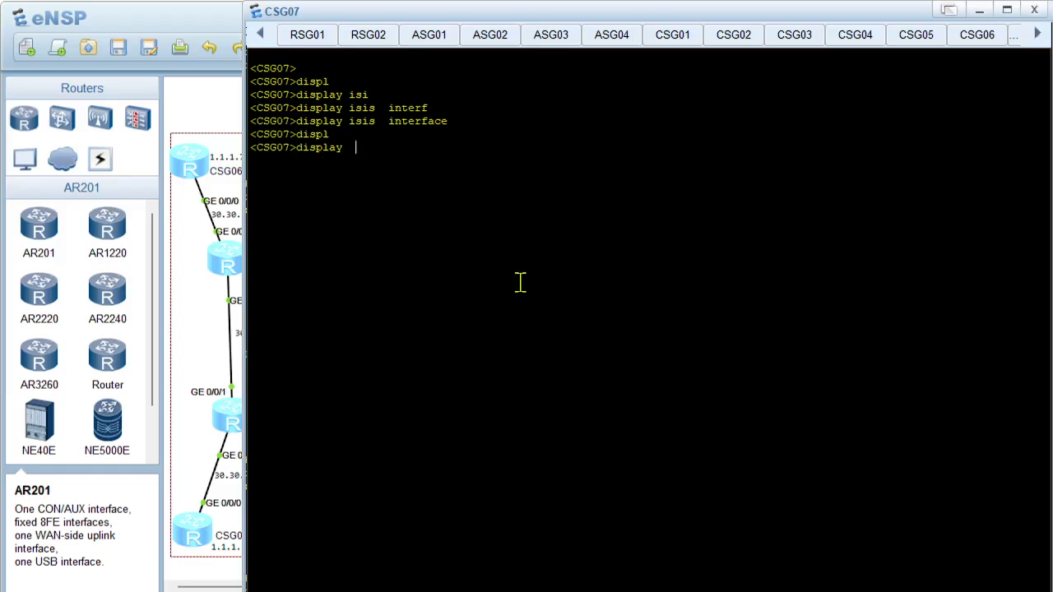
{"action": "type", "text": "cur"}
{"action": "key", "text": "Tab"}
{"action": "type", "text": "con"}
{"action": "key", "text": "Tab"}
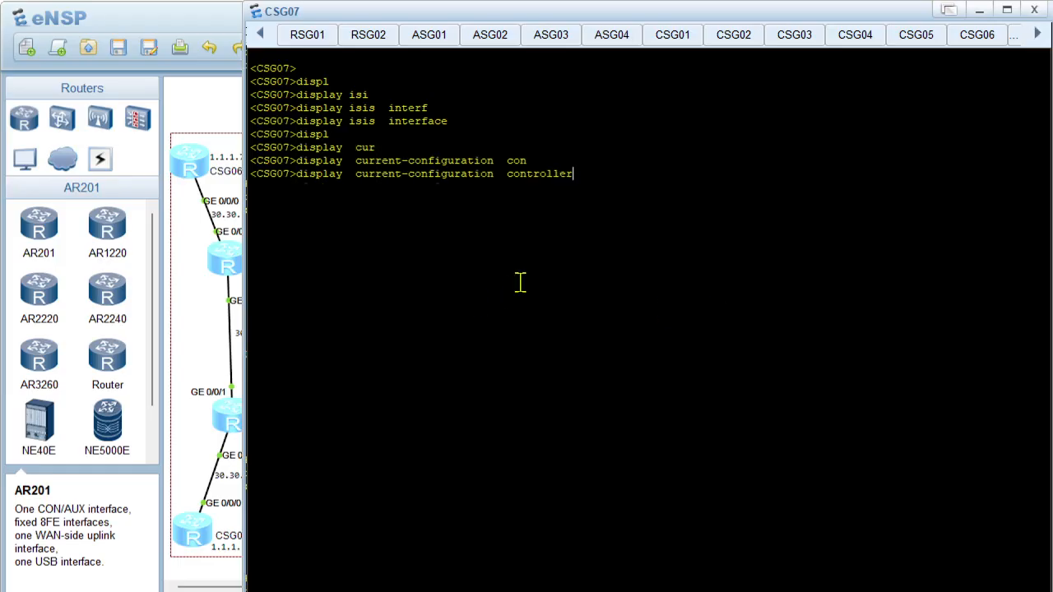
{"action": "key", "text": "Tab"}
{"action": "key", "text": "Return"}
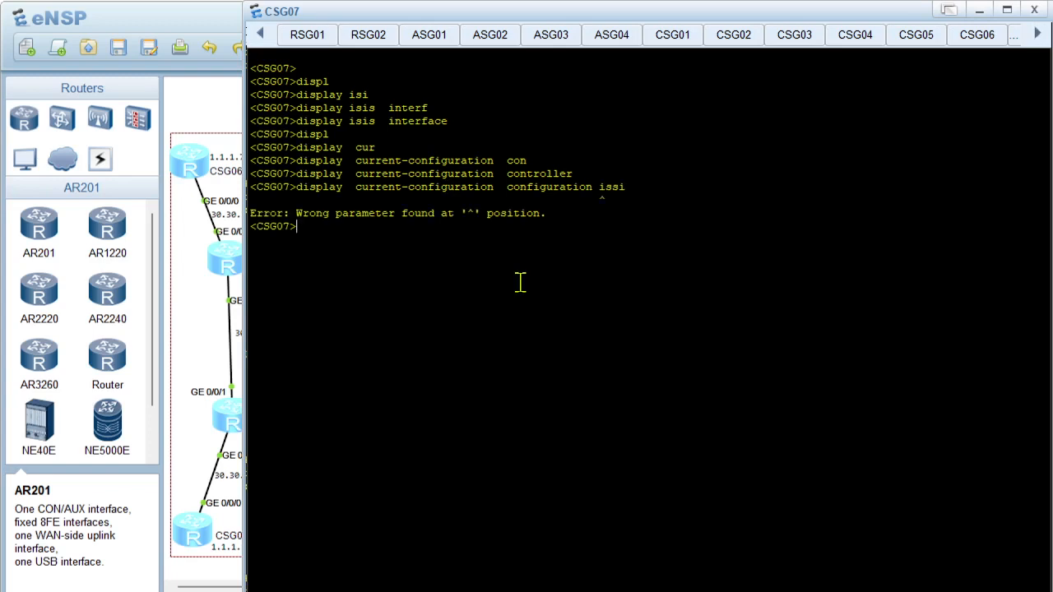
{"action": "key", "text": "Up"}
{"action": "type", "text": "s"}
{"action": "key", "text": "Return"}
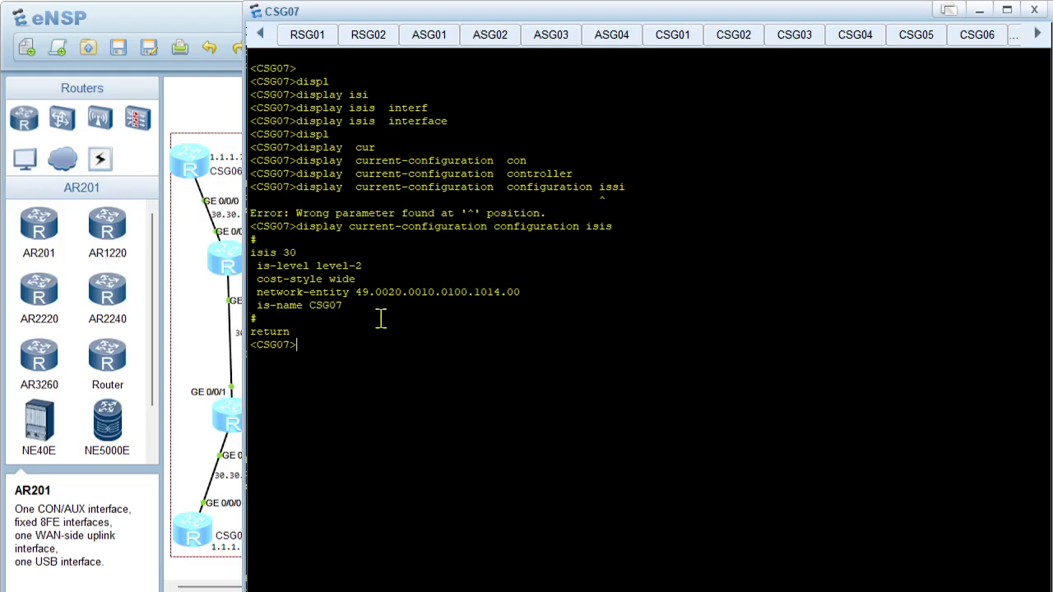
Enter the system view on CSG07
{"action": "type", "text": "sys"}
{"action": "key", "text": "Return"}
{"action": "key", "text": "Return"}
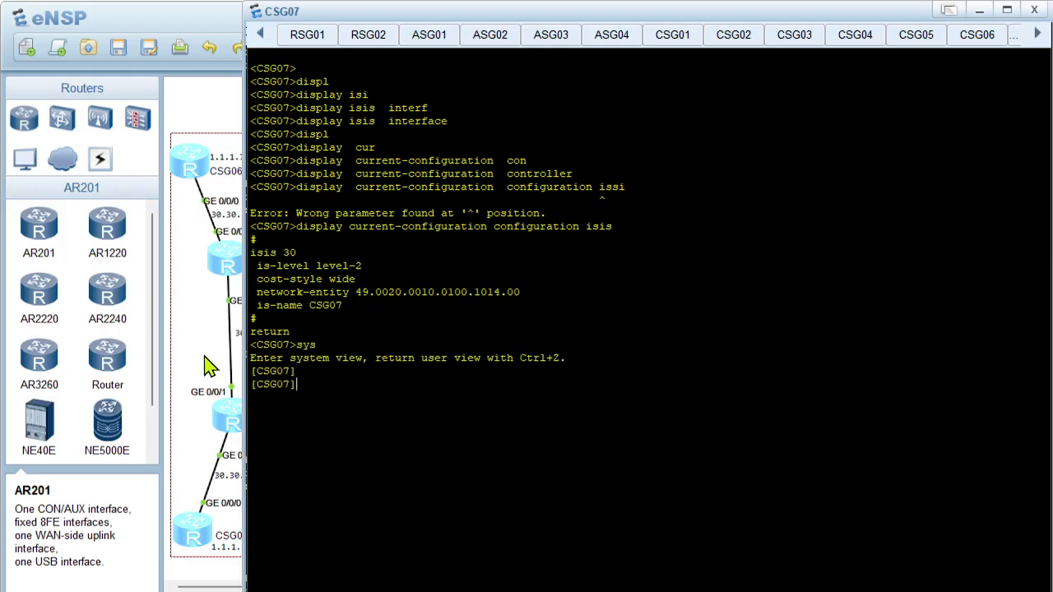
Locate CSG07 in the topology, switch to the PowerPoint deck and open slide 18 containing the CSG07 script
{"action": "left_click", "coordinate": [212, 366]}
{"action": "left_click", "coordinate": [818, 200]}
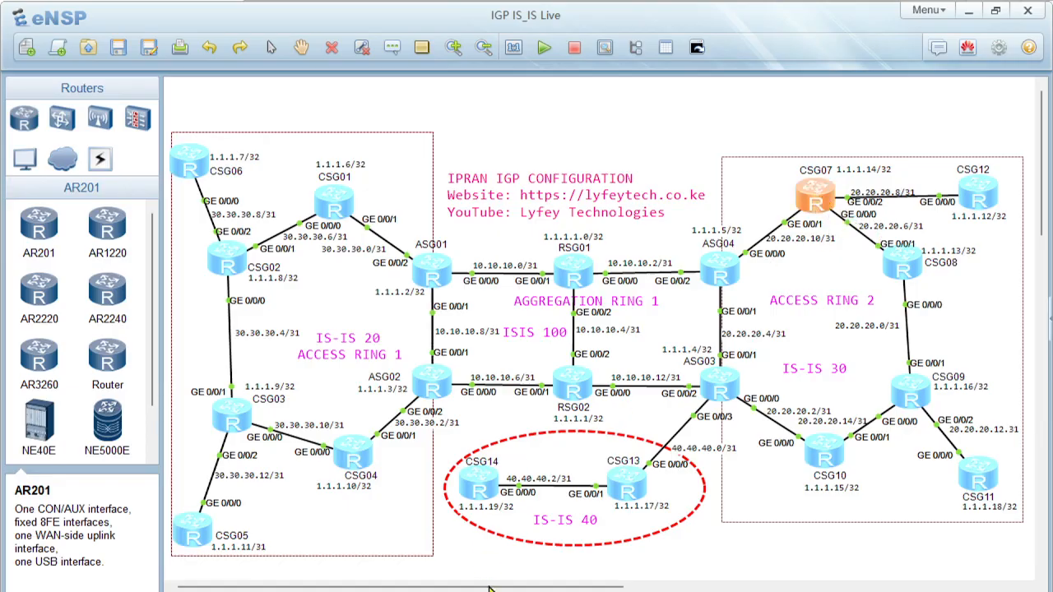
{"action": "mouse_move", "coordinate": [618, 591]}
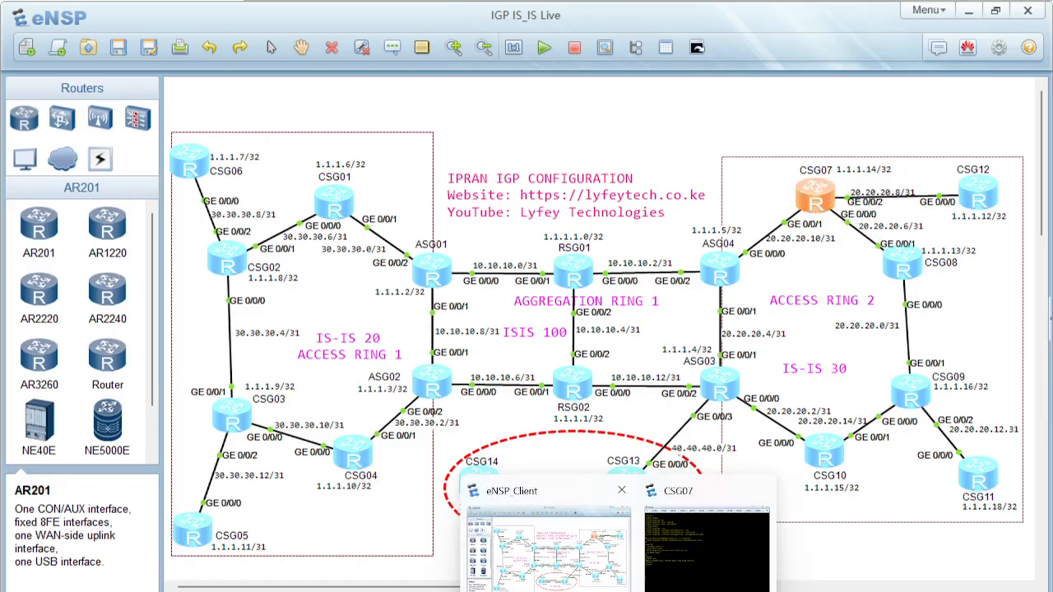
{"action": "left_click", "coordinate": [658, 591]}
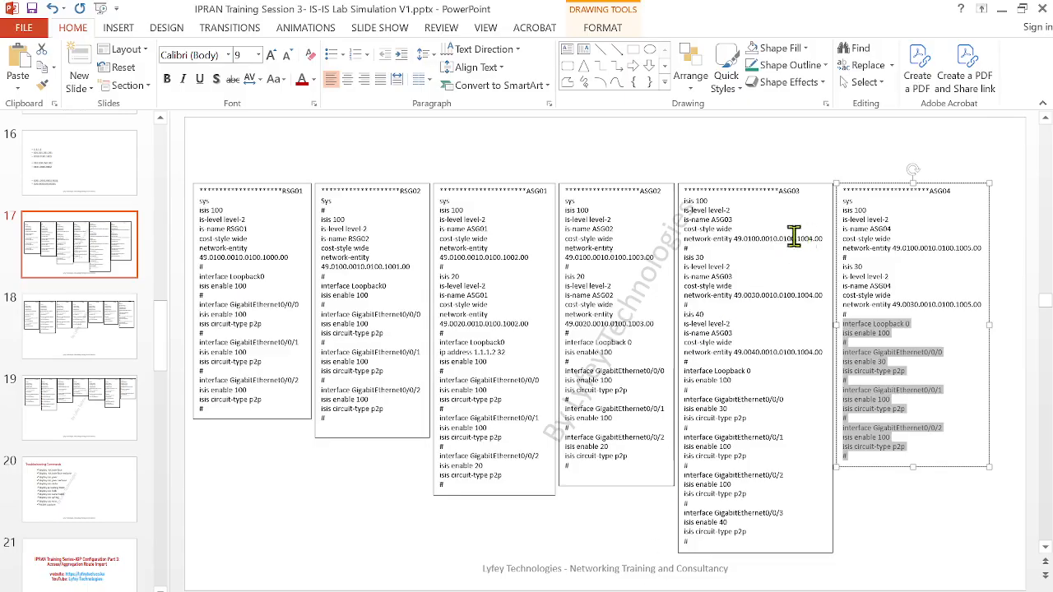
{"action": "left_click", "coordinate": [93, 350]}
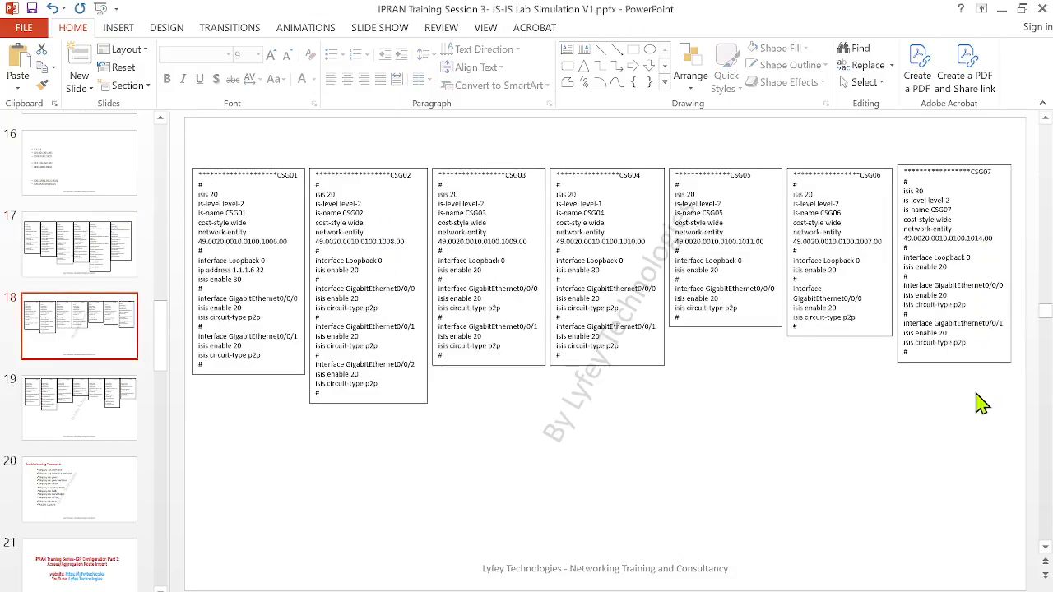
Correct the CSG07 script on slide 18 to isis enable 30 under GigabitEthernet0/0/0, GigabitEthernet0/0/1 and Loopback 0
{"action": "left_click", "coordinate": [946, 294]}
{"action": "type", "text": "30"}
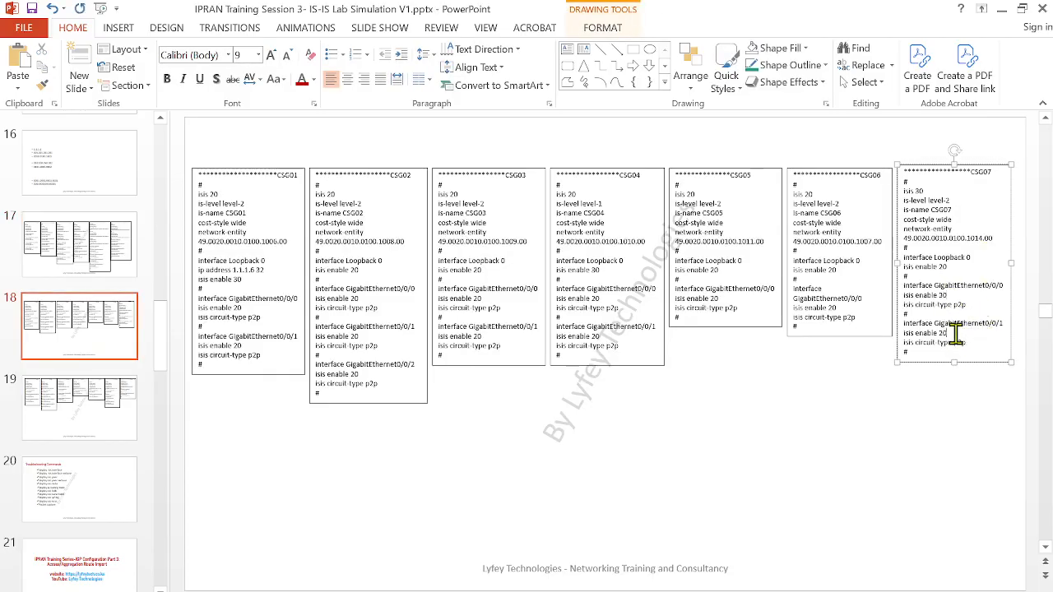
{"action": "left_click", "coordinate": [957, 333]}
{"action": "key", "text": "BackSpace"}
{"action": "key", "text": "BackSpace"}
{"action": "double_click", "coordinate": [950, 265]}
{"action": "type", "text": "3"}
Copy the script's interface commands into CSG07's eNSP console, enabling isis 30 on Loopback 0, GE0/0/0 and GE0/0/1, and run display isis peer
{"action": "left_click_drag", "start_coordinate": [908, 355], "coordinate": [887, 261]}
{"action": "key", "text": "ctrl+c"}
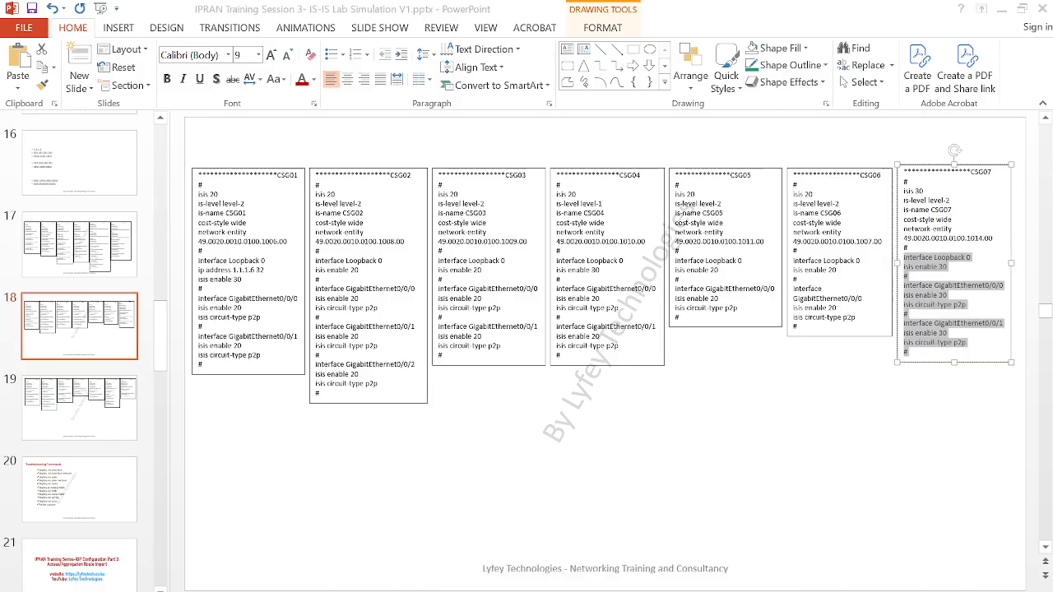
{"action": "left_click", "coordinate": [558, 546]}
{"action": "double_click", "coordinate": [809, 182]}
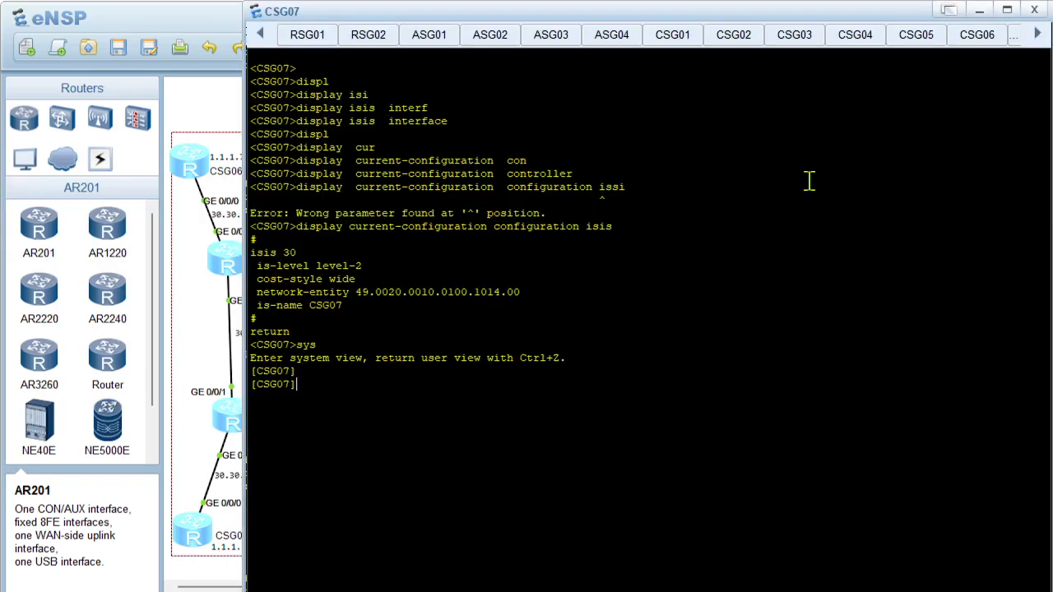
{"action": "key", "text": "Return"}
{"action": "key", "text": "Return"}
{"action": "right_click", "coordinate": [430, 324]}
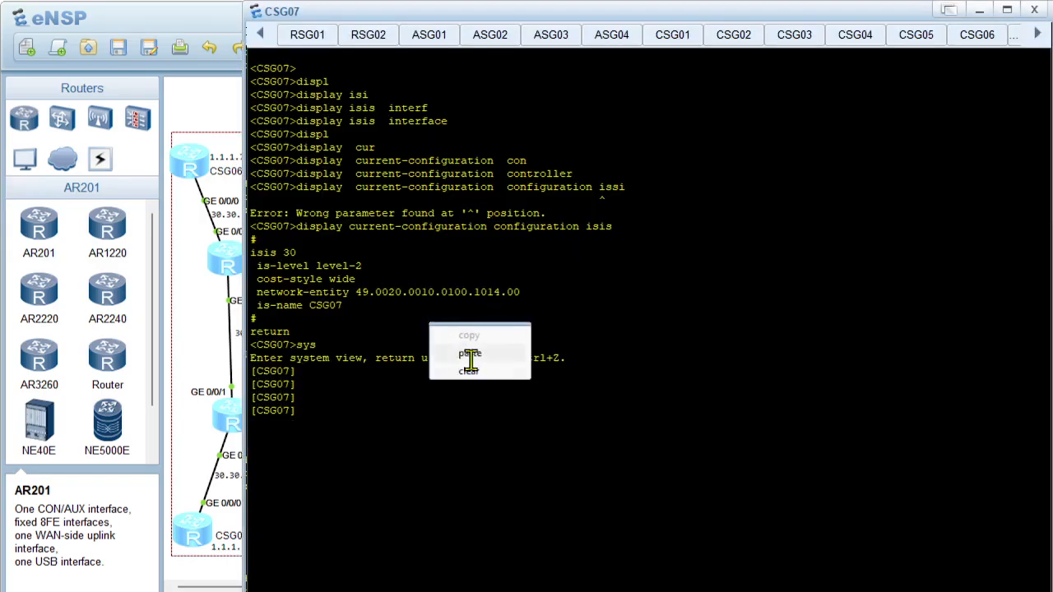
{"action": "left_click", "coordinate": [463, 354]}
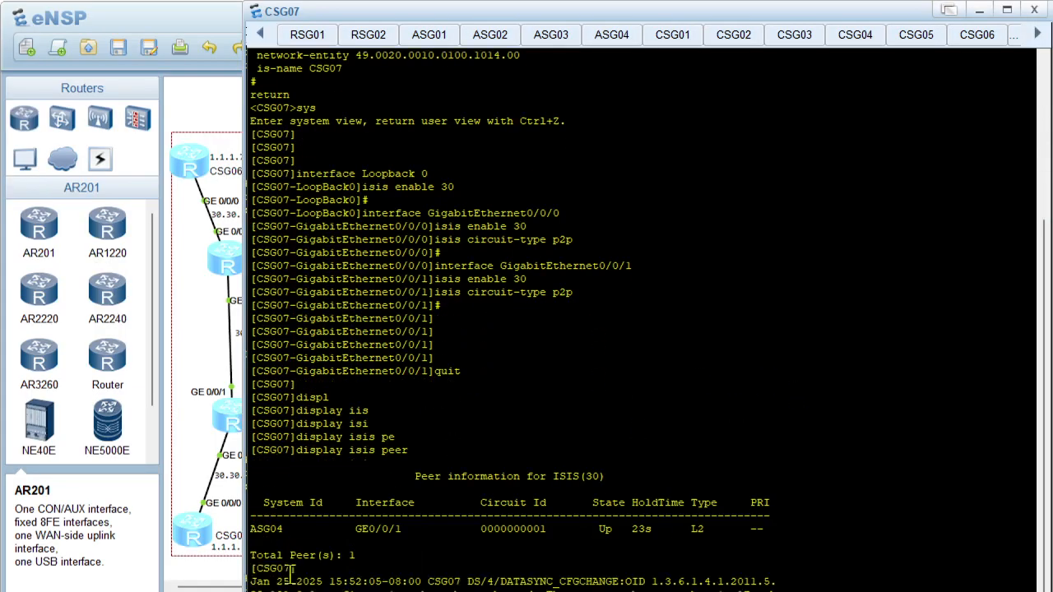
Reopen ASG04's console, run display isis peer and examine the process 30 neighbour entry
{"action": "left_click", "coordinate": [204, 429]}
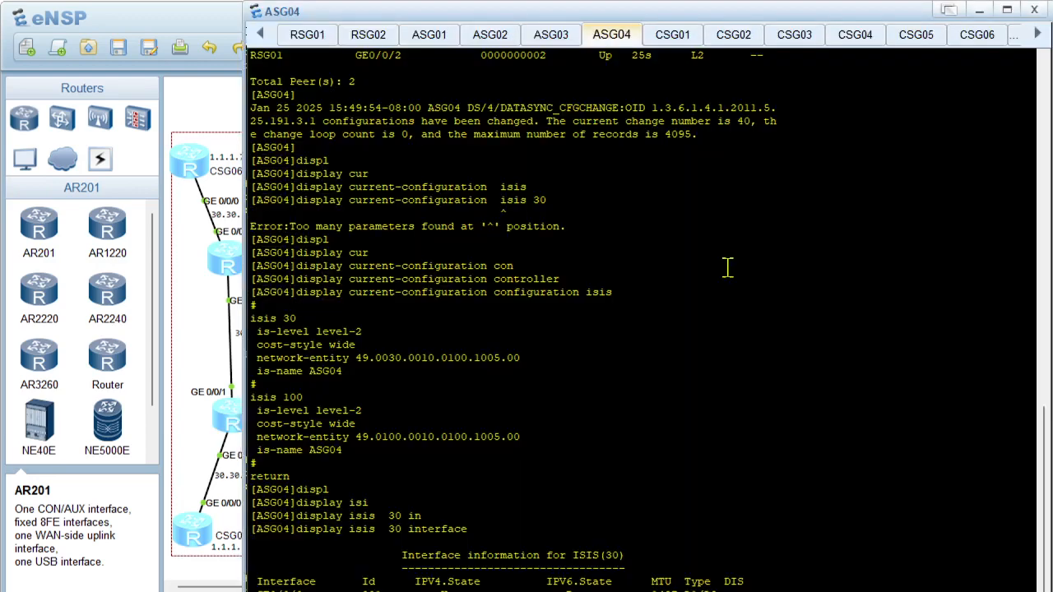
{"action": "double_click", "coordinate": [722, 268]}
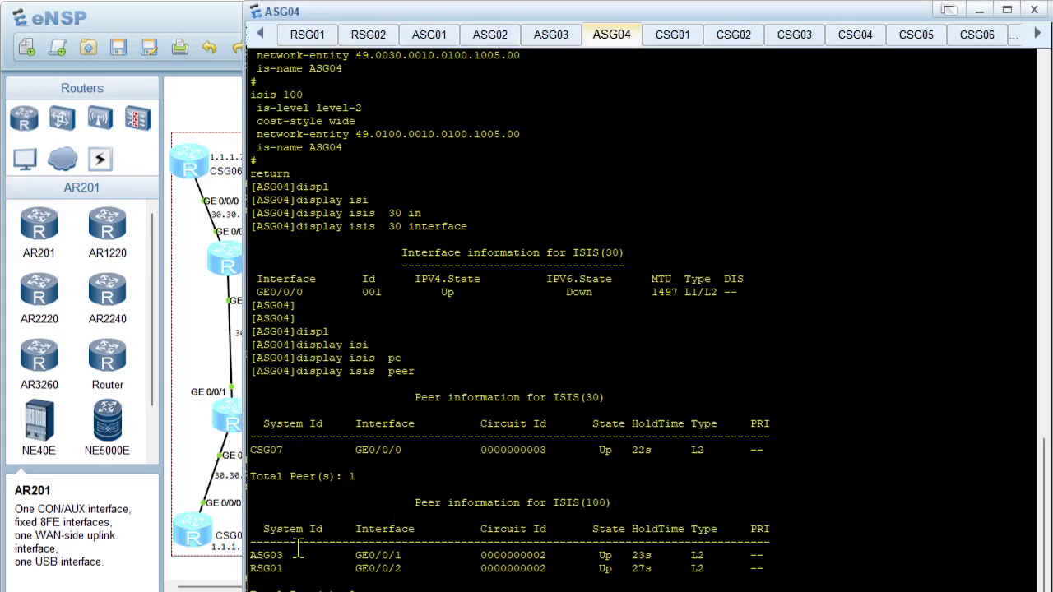
{"action": "left_click_drag", "start_coordinate": [268, 450], "coordinate": [627, 469]}
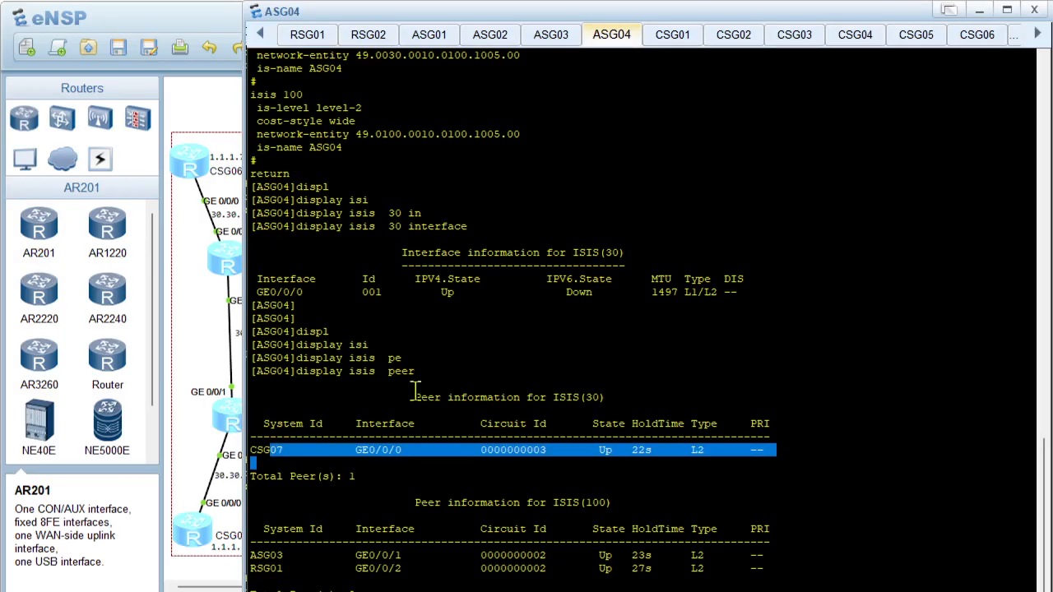
Open CSG04's console from the topology and run display isis peer
{"action": "left_click", "coordinate": [210, 304]}
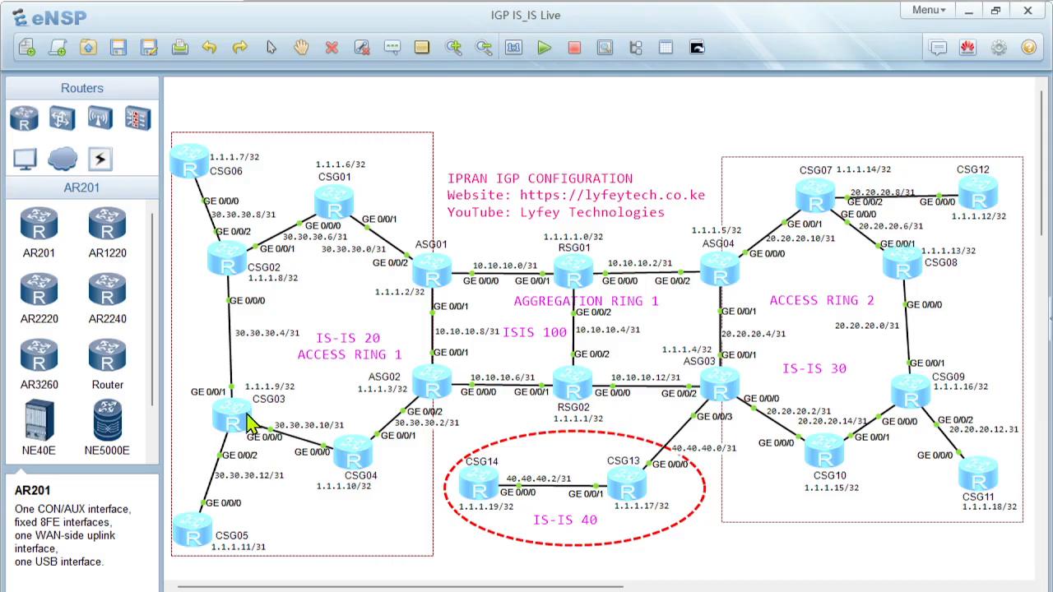
{"action": "double_click", "coordinate": [356, 454]}
{"action": "key", "text": "Return"}
{"action": "key", "text": "Return"}
{"action": "type", "text": "displ"}
{"action": "key", "text": "Tab"}
{"action": "type", "text": "isi"}
{"action": "key", "text": "Tab"}
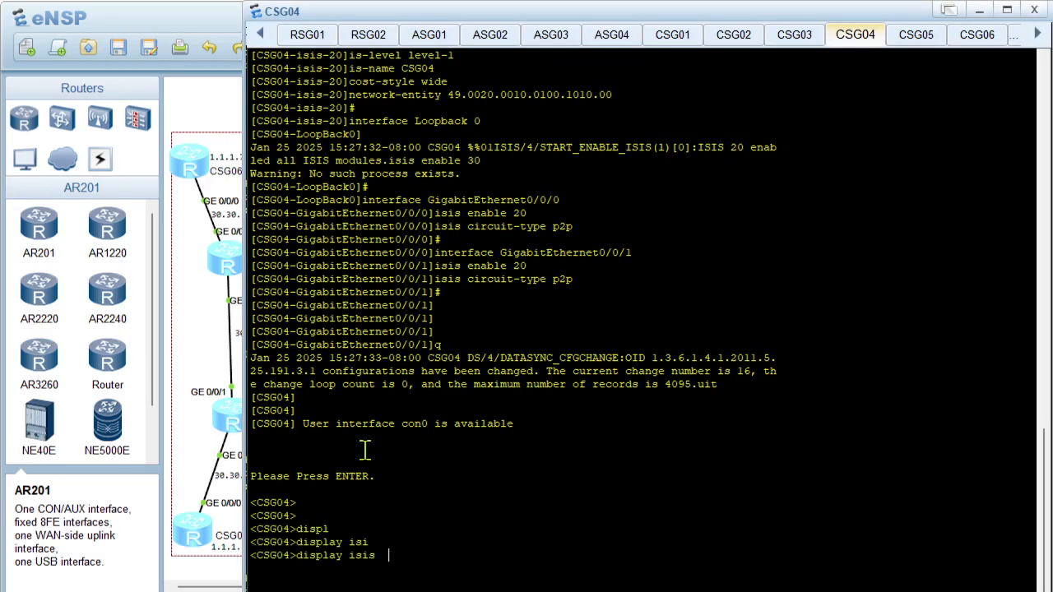
{"action": "type", "text": "pe"}
{"action": "key", "text": "Tab"}
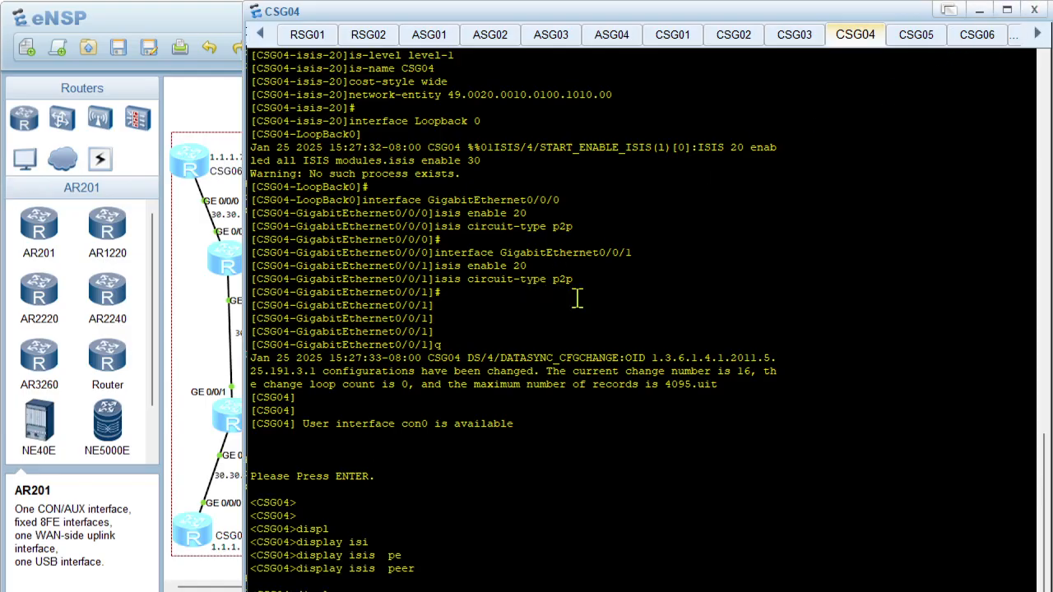
List CSG04's IS-IS-enabled interfaces with display isis interface
{"action": "key", "text": "Tab"}
{"action": "key", "text": "Tab"}
{"action": "type", "text": "int"}
{"action": "key", "text": "Tab"}
{"action": "key", "text": "Return"}
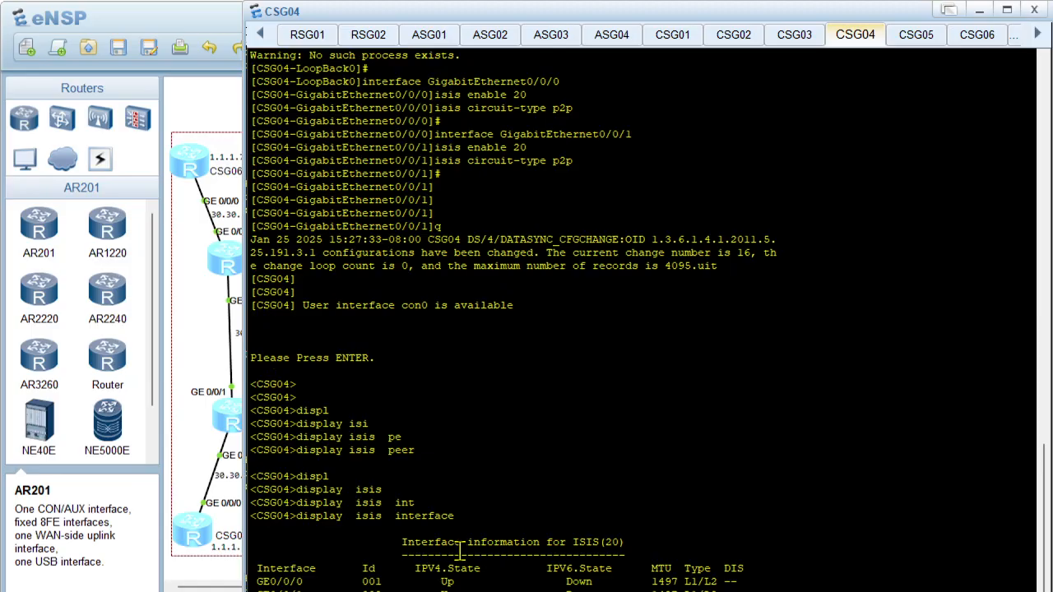
Show CSG04's IS-IS process settings with display current-configuration configuration isis
{"action": "key", "text": "Return"}
{"action": "key", "text": "Tab"}
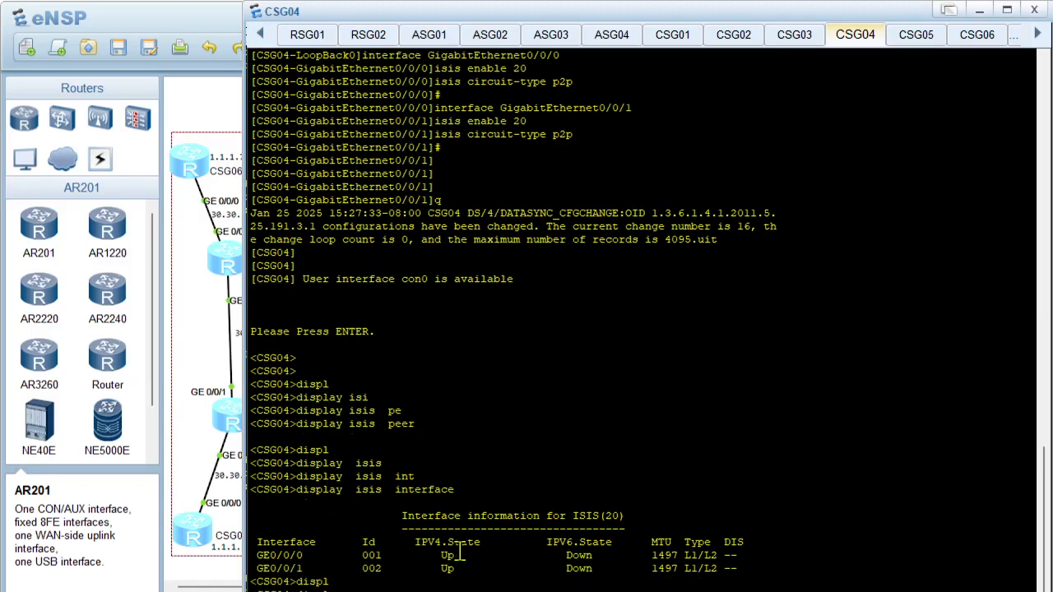
{"action": "key", "text": "Tab"}
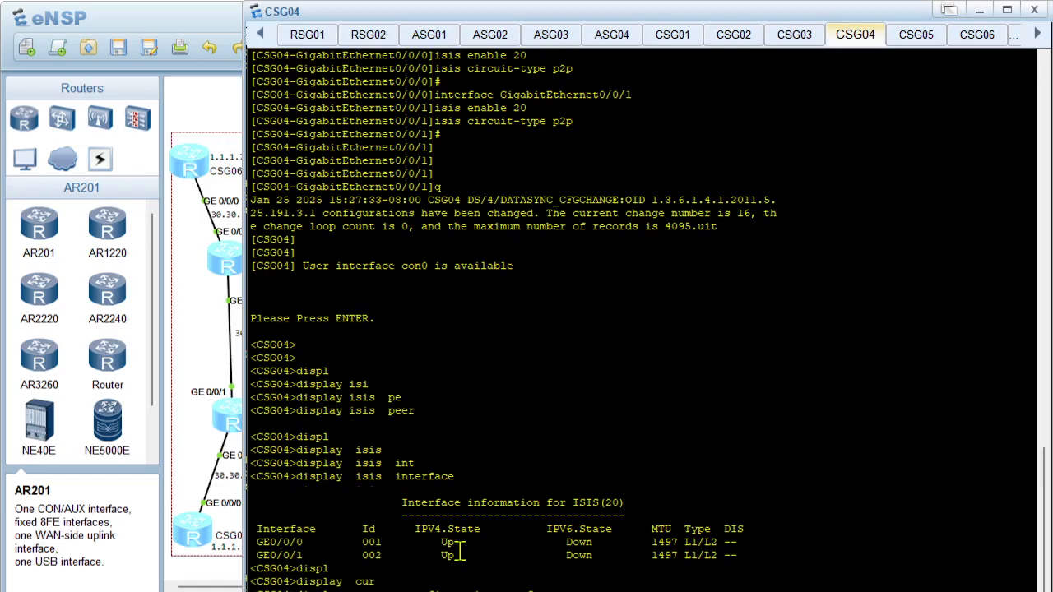
{"action": "key", "text": "Return"}
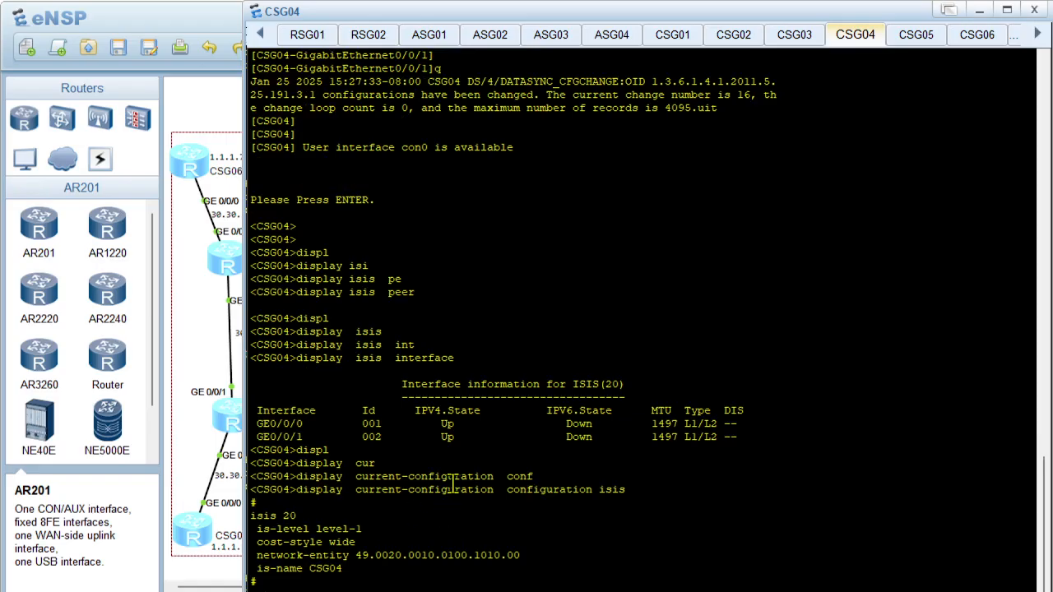
Run display isis error on CSG04 to check its LSP and Hello packet error statistics
{"action": "type", "text": "displ"}
{"action": "key", "text": "Tab"}
{"action": "type", "text": "isi"}
{"action": "key", "text": "Tab"}
{"action": "type", "text": "er"}
{"action": "key", "text": "Tab"}
{"action": "key", "text": "Return"}
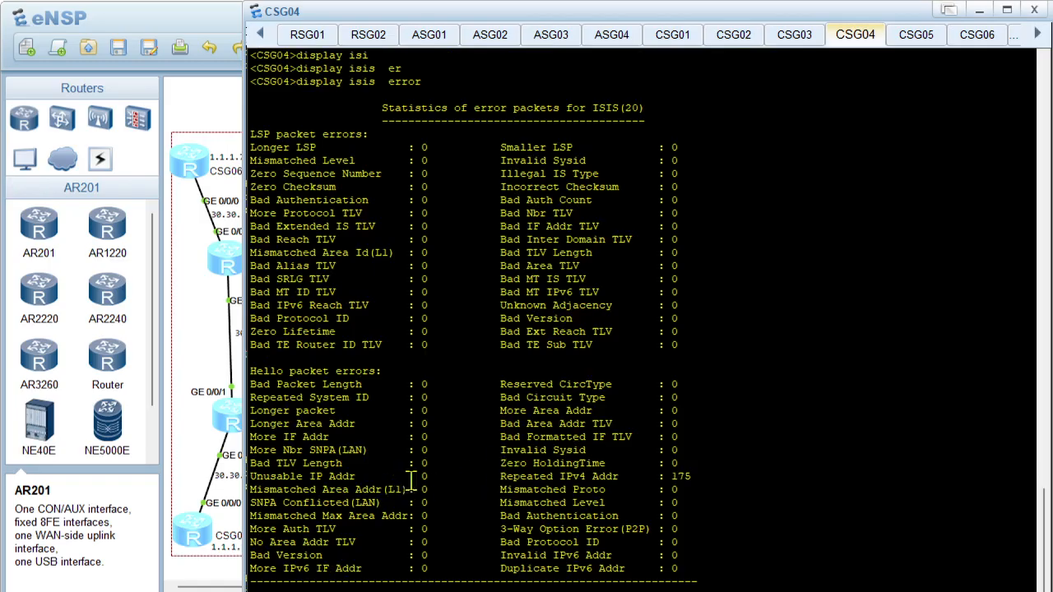
Check the Repeated IPv4 Addr counter in CSG04's Hello packet errors and return to the topology
{"action": "left_click_drag", "start_coordinate": [507, 477], "coordinate": [695, 477]}
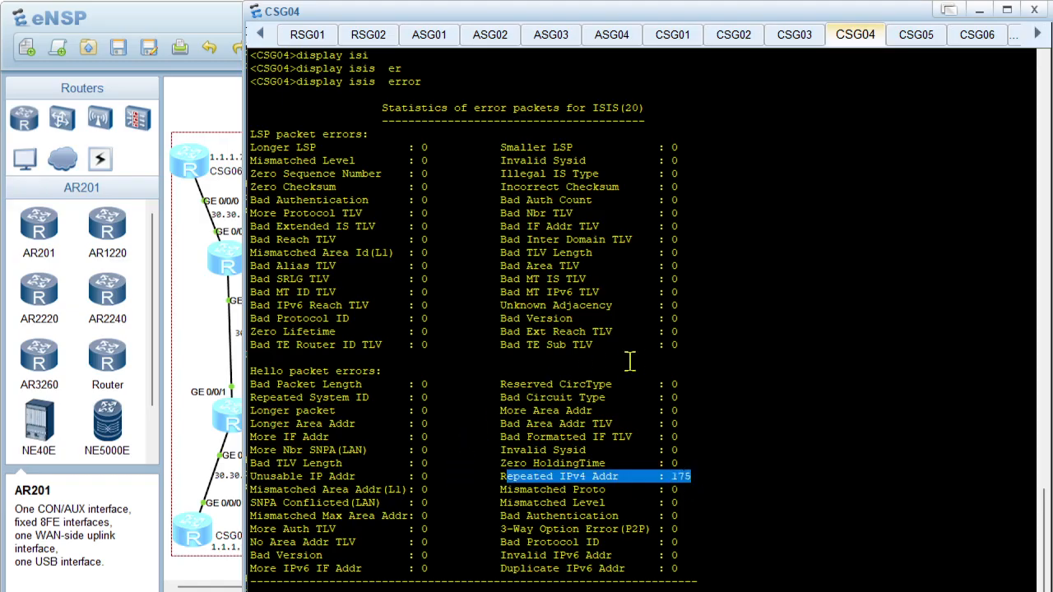
{"action": "left_click", "coordinate": [427, 429]}
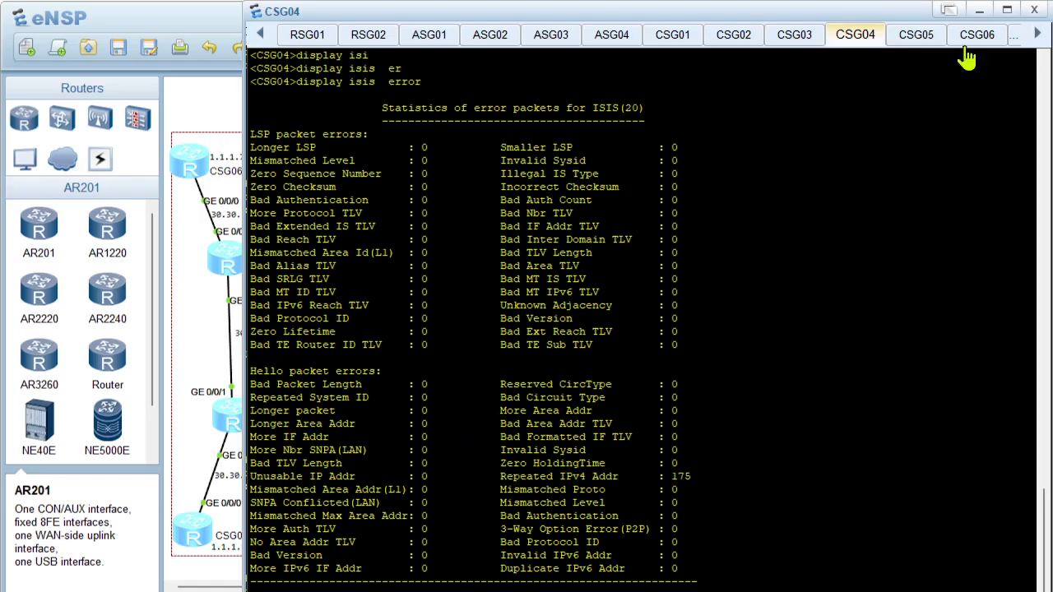
{"action": "left_click", "coordinate": [979, 10]}
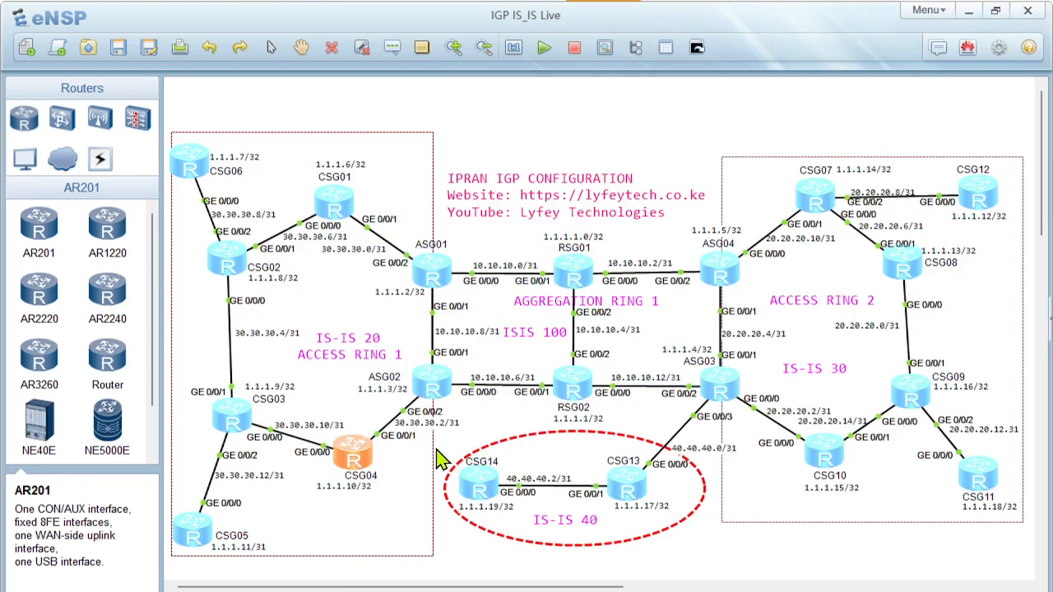
Open ASG02's console from the topology and run display isis peer
{"action": "double_click", "coordinate": [430, 385]}
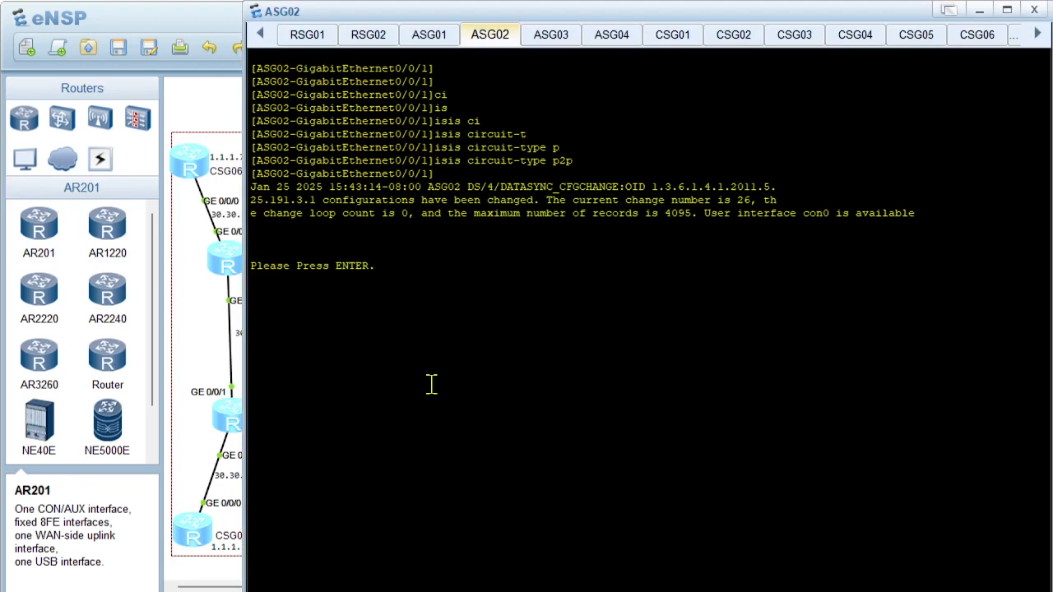
{"action": "key", "text": "Return"}
{"action": "key", "text": "Return"}
{"action": "key", "text": "Return"}
{"action": "type", "text": "displ"}
{"action": "key", "text": "Tab"}
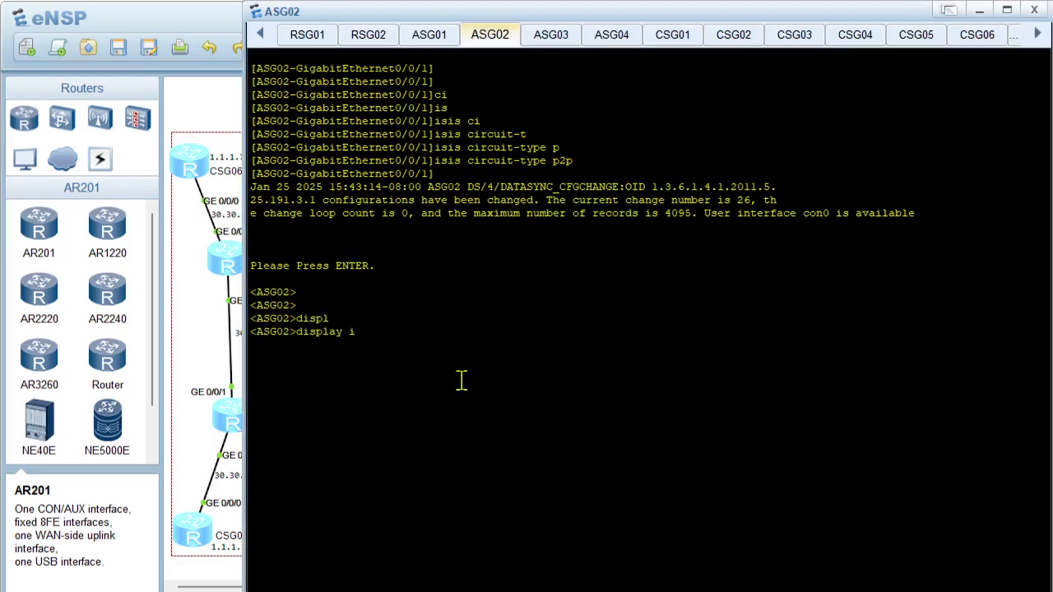
{"action": "type", "text": "isis"}
{"action": "key", "text": "Tab"}
{"action": "type", "text": "pe"}
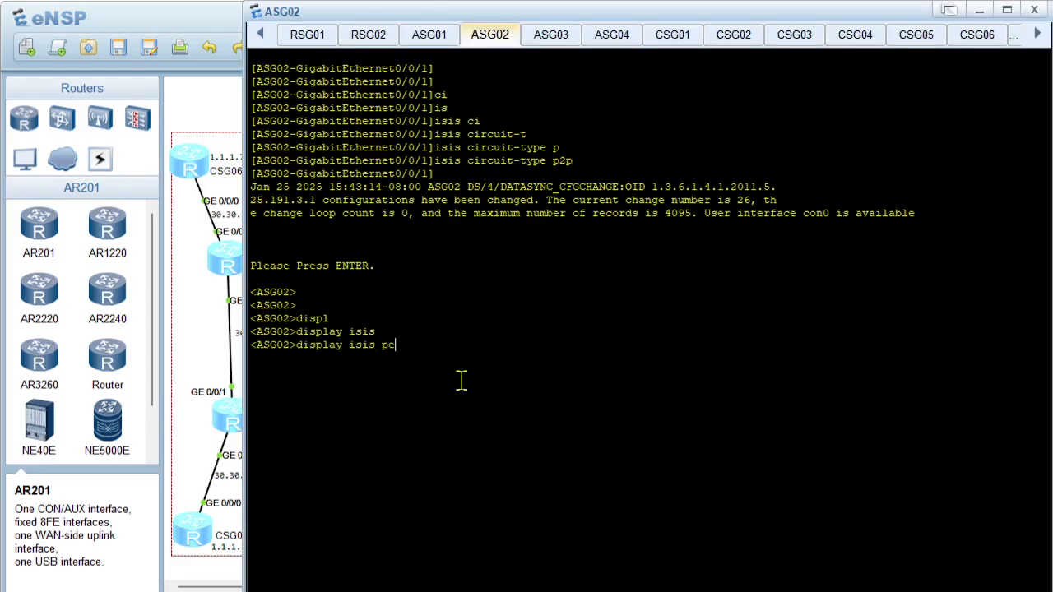
{"action": "key", "text": "Tab"}
{"action": "key", "text": "Return"}
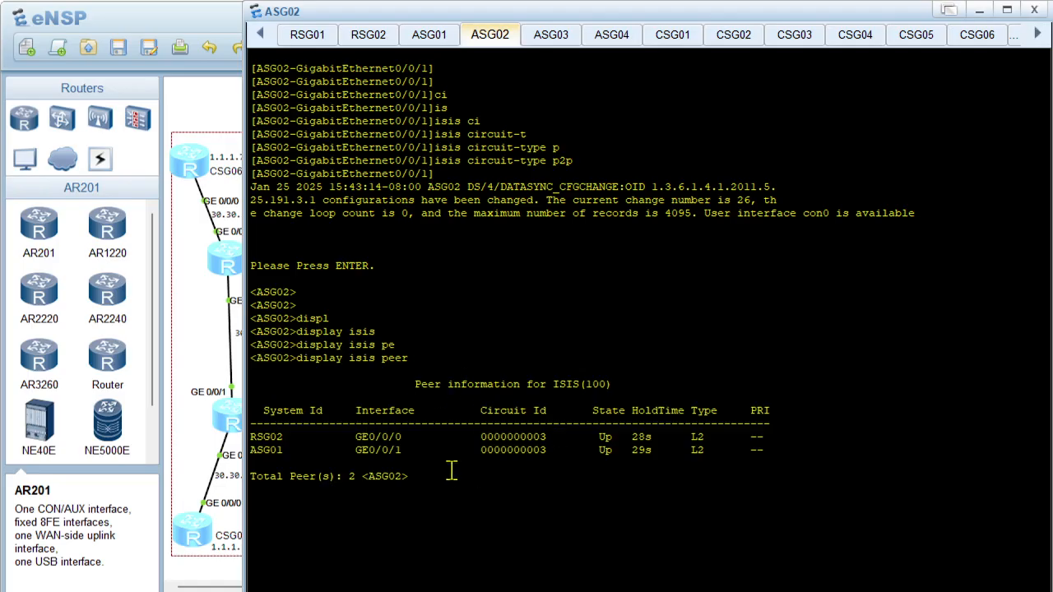
Show ASG02's IS-IS process settings with display current-configuration configuration isis and examine the isis 20 entry
{"action": "key", "text": "Return"}
{"action": "key", "text": "Return"}
{"action": "type", "text": "displ"}
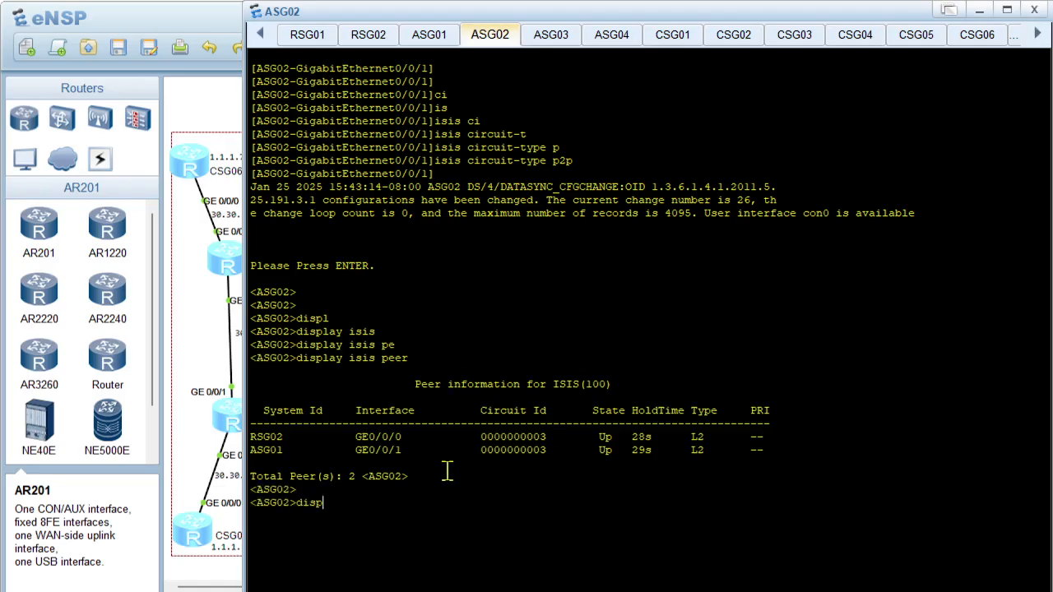
{"action": "key", "text": "Tab"}
{"action": "type", "text": "cur"}
{"action": "key", "text": "Tab"}
{"action": "type", "text": "con"}
{"action": "key", "text": "Tab"}
{"action": "key", "text": "Tab"}
{"action": "type", "text": "isis"}
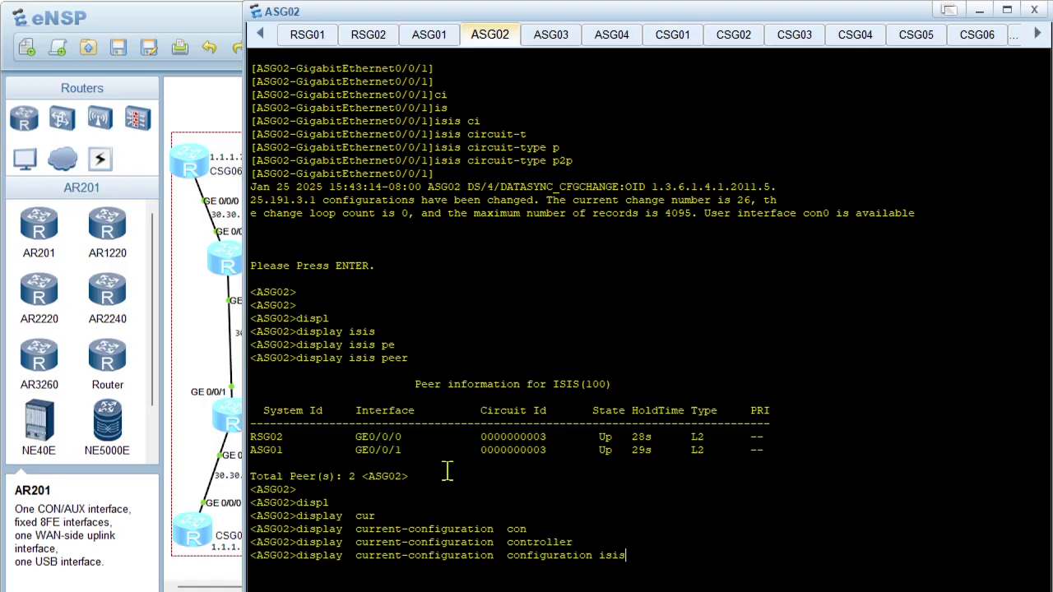
{"action": "key", "text": "Return"}
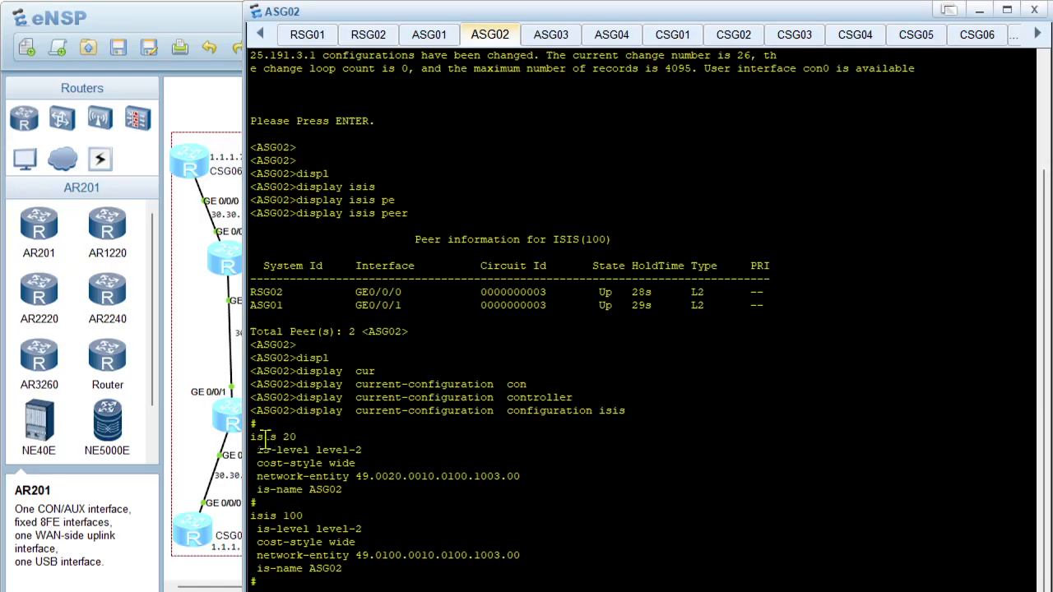
{"action": "left_click_drag", "start_coordinate": [263, 437], "coordinate": [305, 444]}
{"action": "left_click", "coordinate": [304, 520]}
List the interfaces in ASG02's IS-IS process 20 with display isis 20 interface
{"action": "type", "text": "displ"}
{"action": "key", "text": "Tab"}
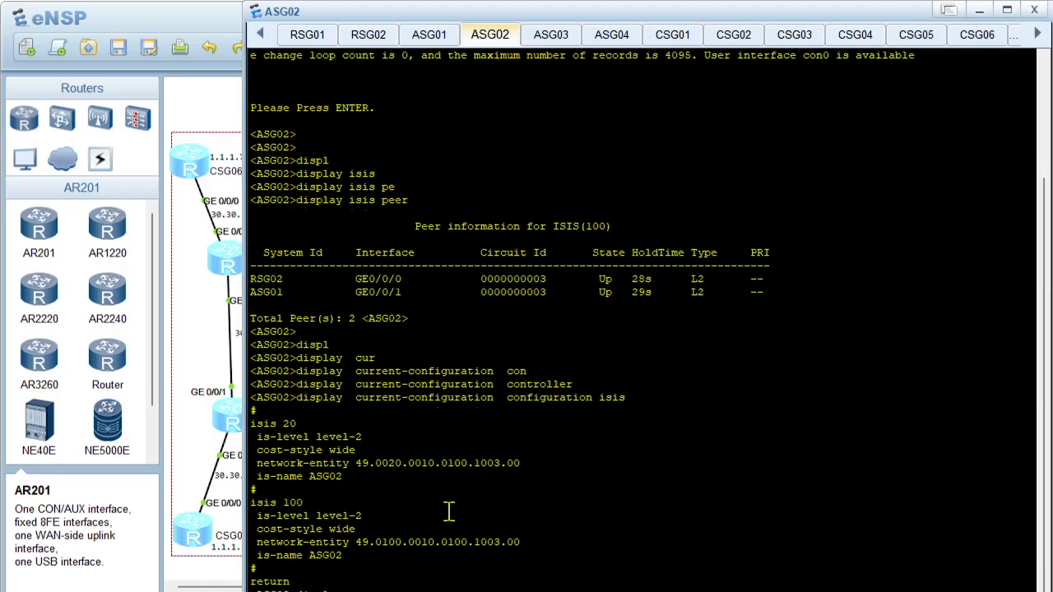
{"action": "type", "text": "isis"}
{"action": "key", "text": "Tab"}
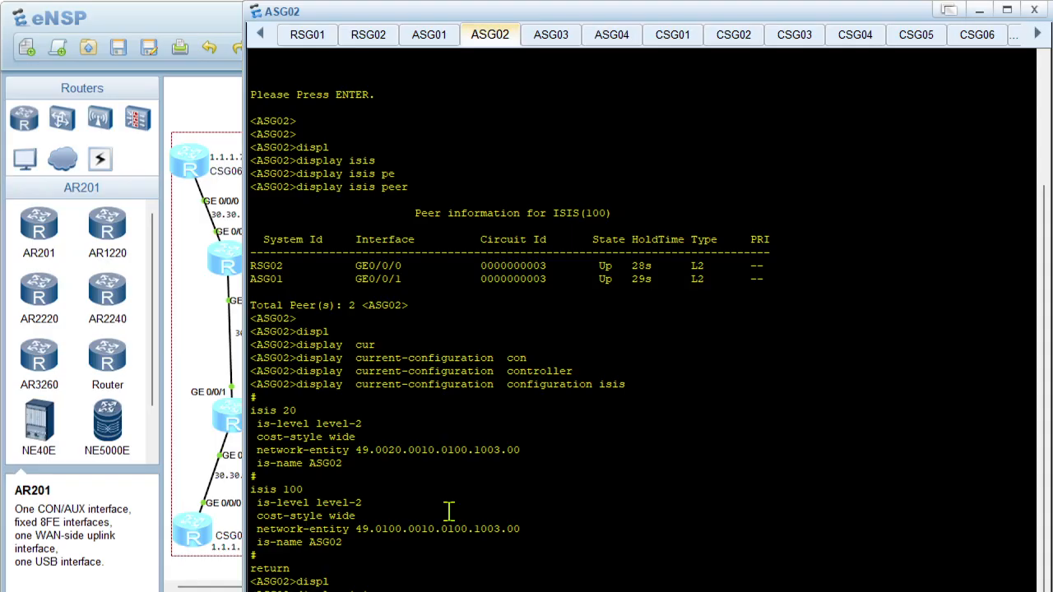
{"action": "type", "text": "20 int"}
{"action": "key", "text": "Tab"}
{"action": "key", "text": "Return"}
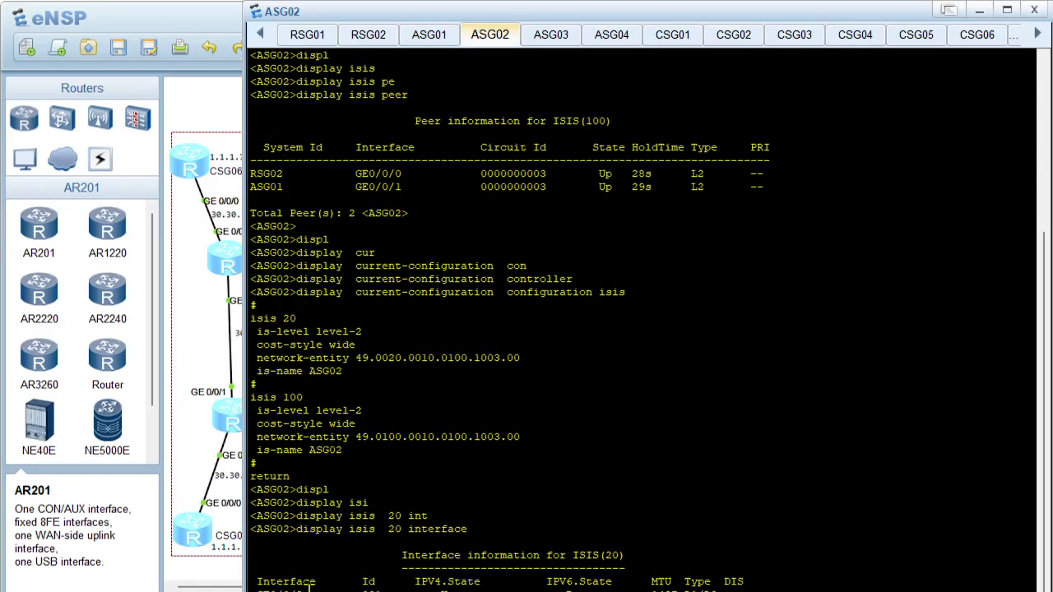
{"action": "left_click_drag", "start_coordinate": [269, 586], "coordinate": [529, 581]}
Show the configuration of ASG02's link to CSG04 with display current-configuration interface GigabitEthernet 0/0/2
{"action": "type", "text": "displ"}
{"action": "key", "text": "Tab"}
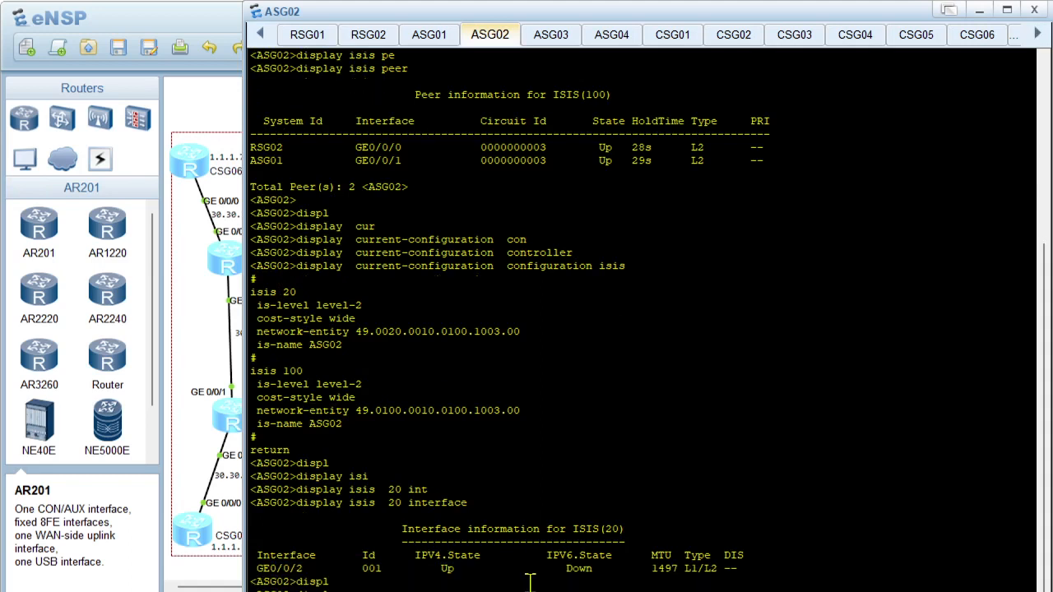
{"action": "type", "text": "cur"}
{"action": "key", "text": "Tab"}
{"action": "key", "text": "Tab"}
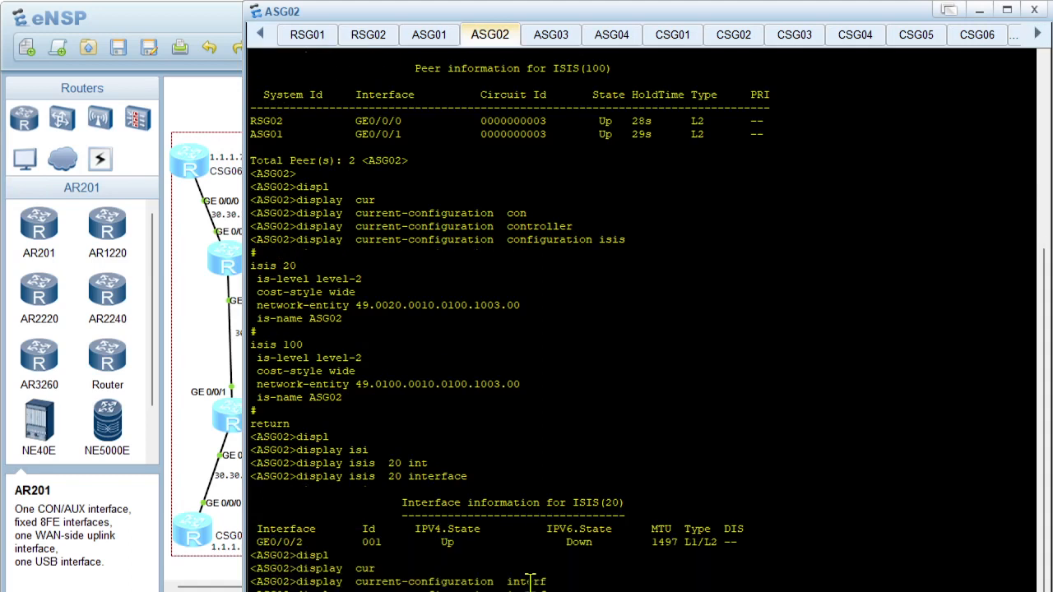
{"action": "type", "text": "gi"}
{"action": "key", "text": "Tab"}
{"action": "type", "text": "0/0/2"}
{"action": "key", "text": "Return"}
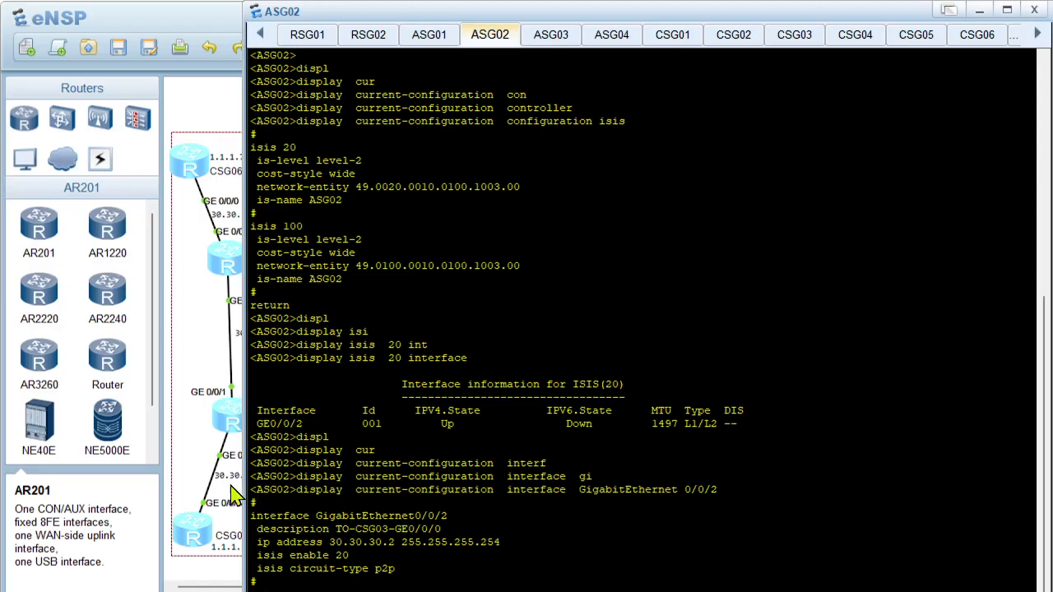
Return to CSG04's console and run display current-configuration interface GigabitEthernet 0/0/1 to compare its address with ASG02's
{"action": "left_click", "coordinate": [197, 468]}
{"action": "double_click", "coordinate": [374, 467]}
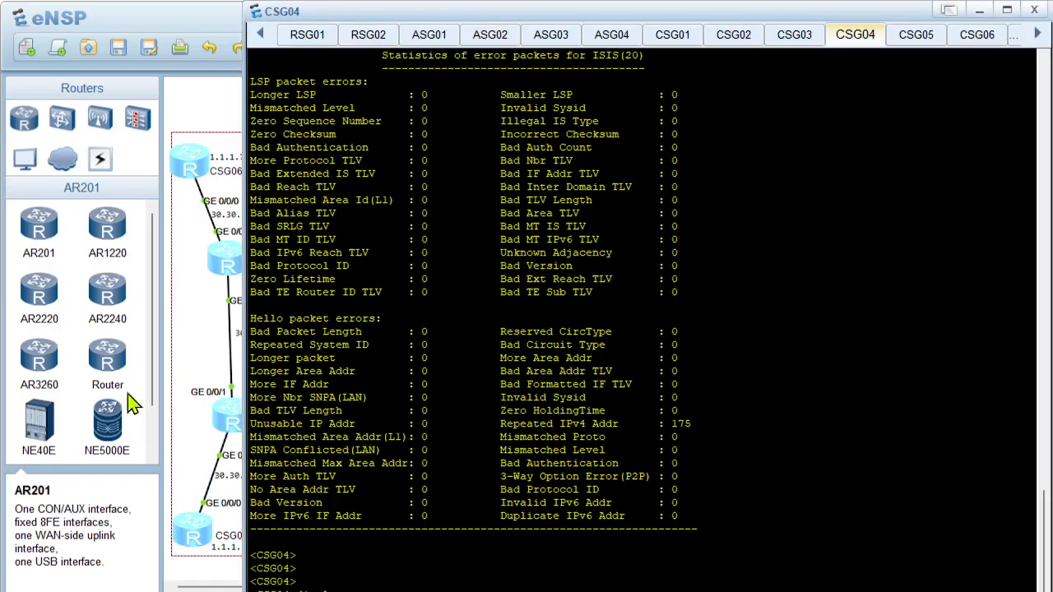
{"action": "left_click", "coordinate": [198, 463]}
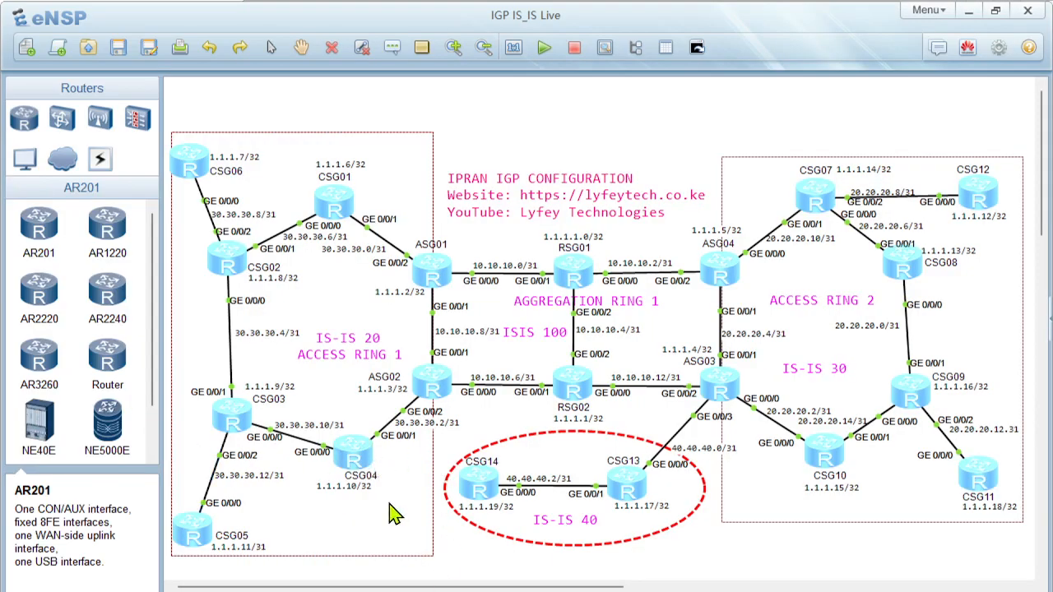
{"action": "double_click", "coordinate": [364, 462]}
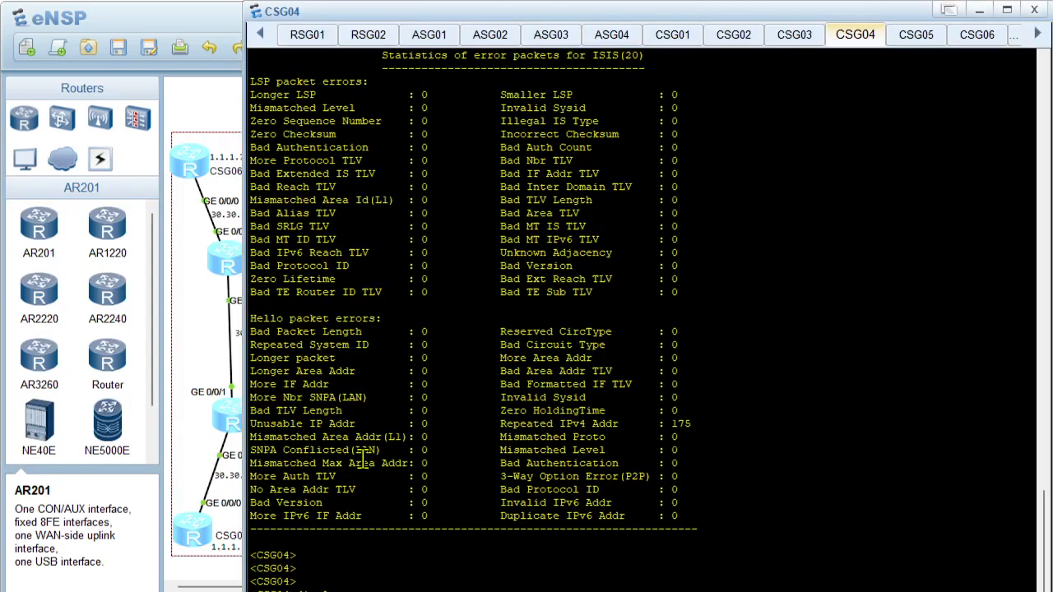
{"action": "scroll", "coordinate": [362, 463], "scroll_direction": "down", "scroll_amount": 1}
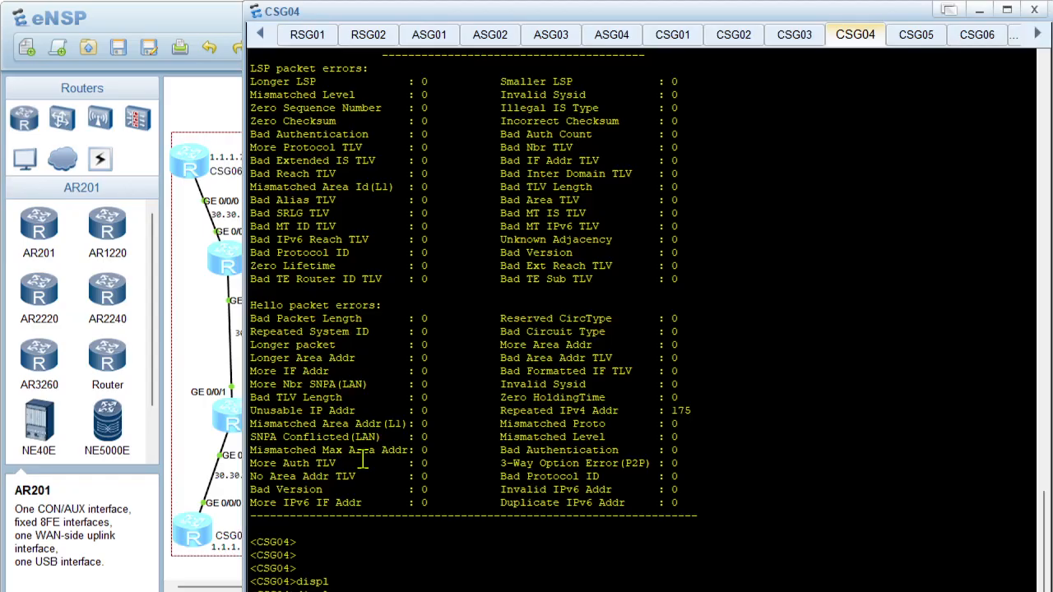
{"action": "type", "text": "cu"}
{"action": "key", "text": "Tab"}
{"action": "type", "text": "interf"}
{"action": "key", "text": "Tab"}
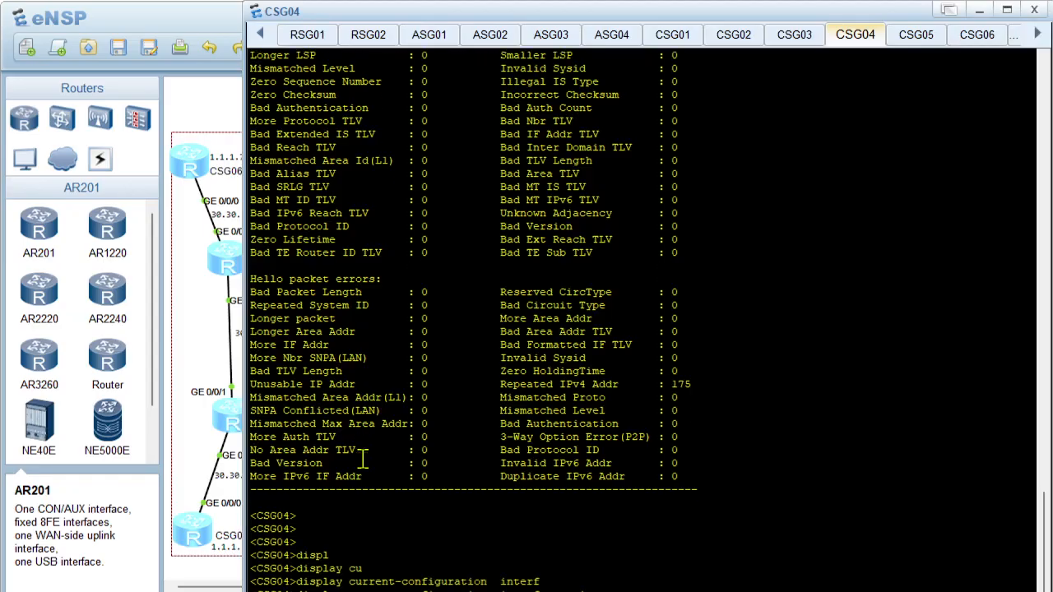
{"action": "type", "text": "gi"}
{"action": "key", "text": "Tab"}
{"action": "type", "text": "0/0/1"}
{"action": "key", "text": "Return"}
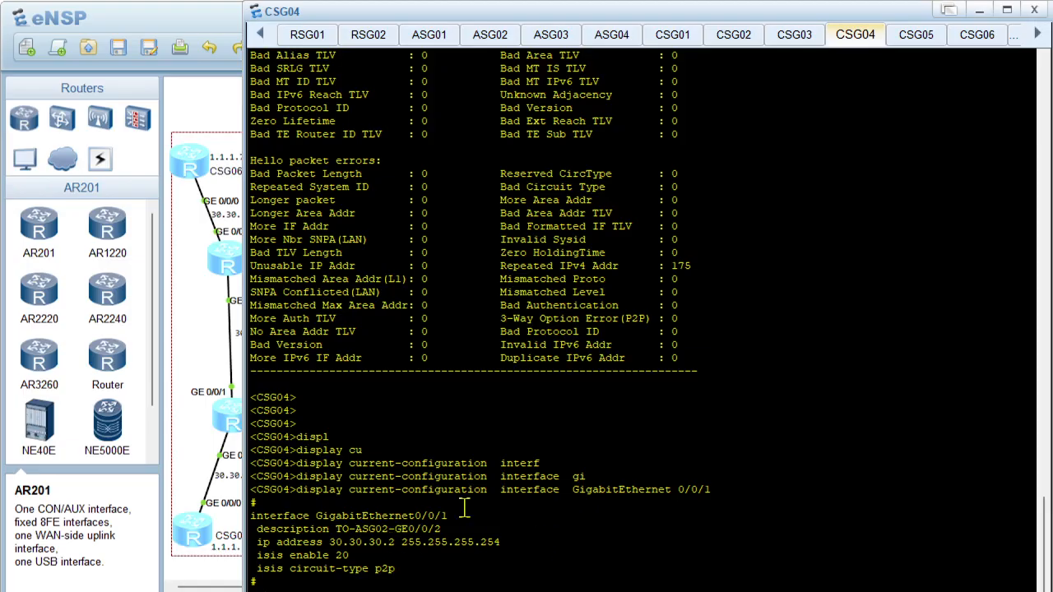
Enter system view on CSG04 and set interface GigabitEthernet0/0/1's IP address to 30.30.30.3 with mask length 31
{"action": "type", "text": "sys"}
{"action": "key", "text": "Return"}
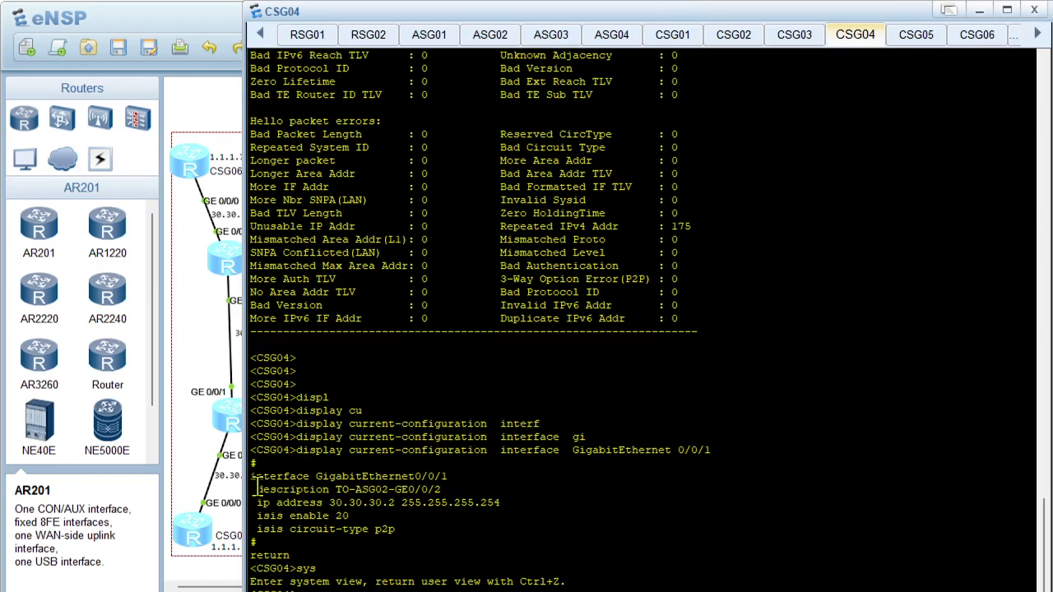
{"action": "left_click_drag", "start_coordinate": [251, 476], "coordinate": [445, 475]}
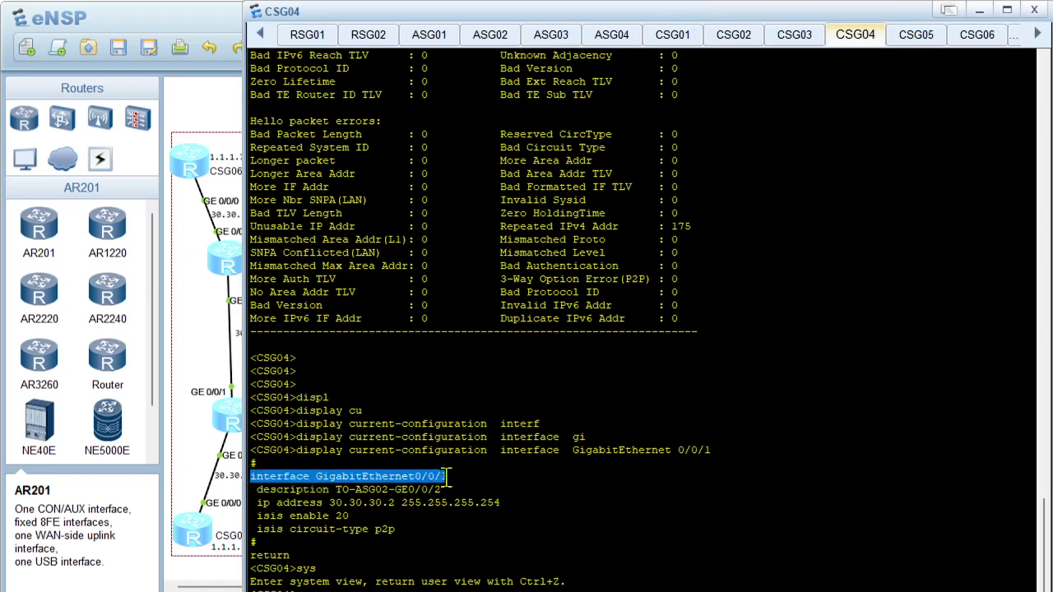
{"action": "right_click", "coordinate": [452, 479]}
{"action": "left_click", "coordinate": [469, 493]}
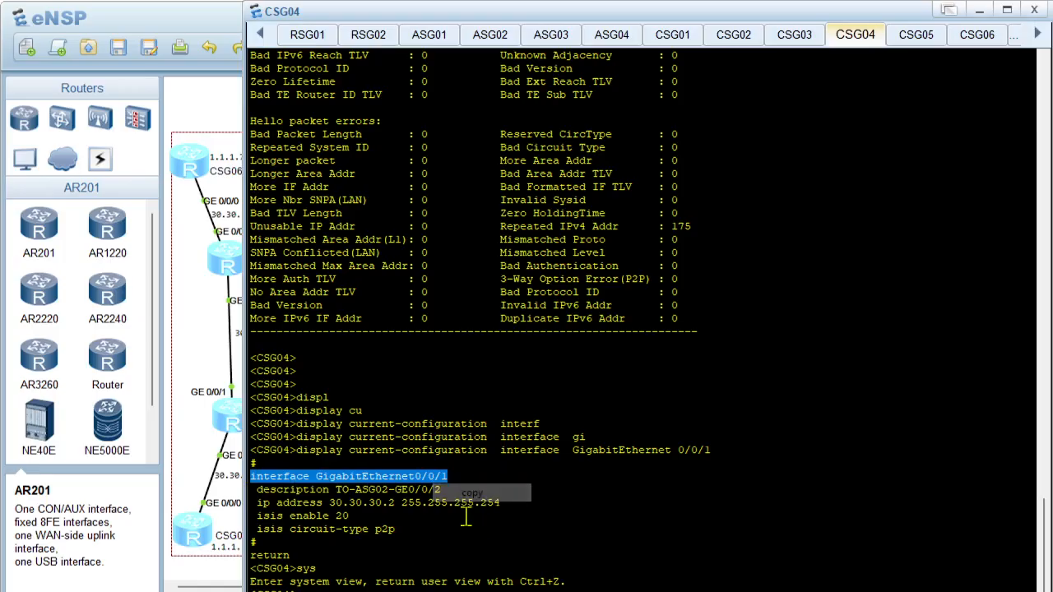
{"action": "right_click", "coordinate": [465, 526]}
{"action": "left_click", "coordinate": [520, 554]}
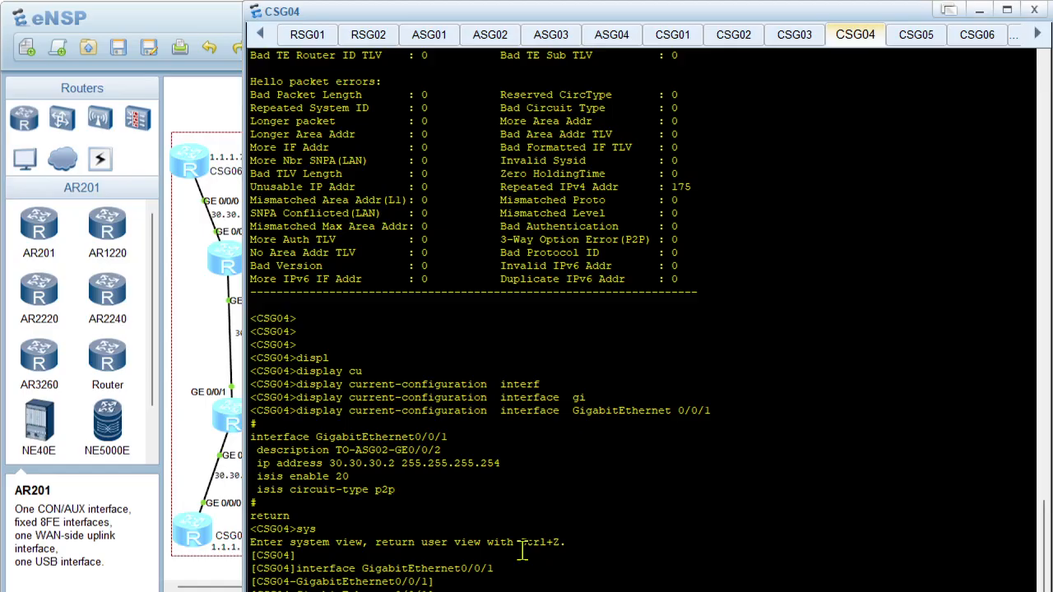
{"action": "key", "text": "Return"}
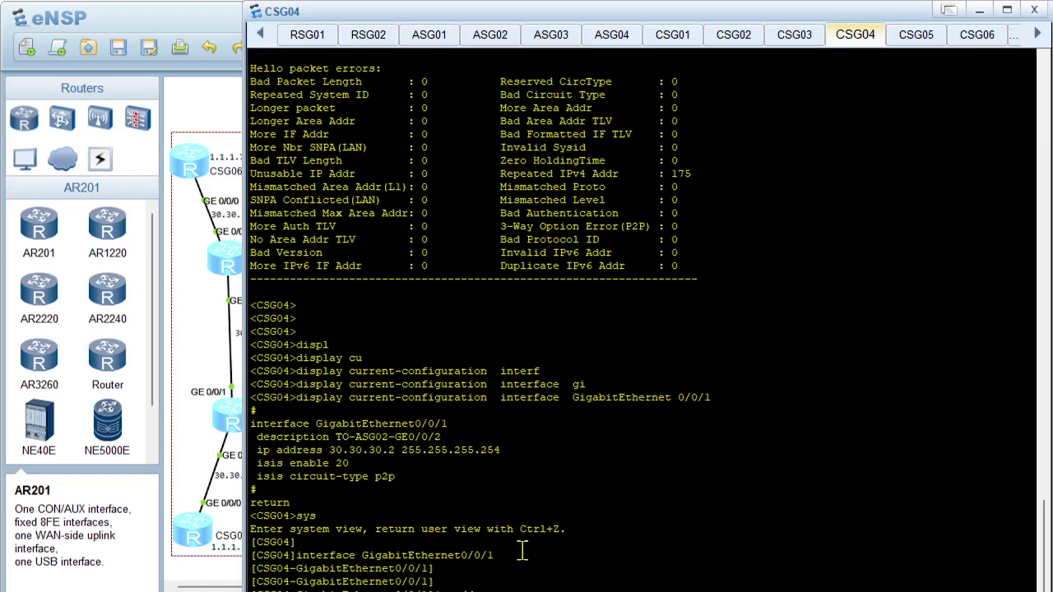
{"action": "scroll", "coordinate": [522, 552], "scroll_direction": "down", "scroll_amount": 2}
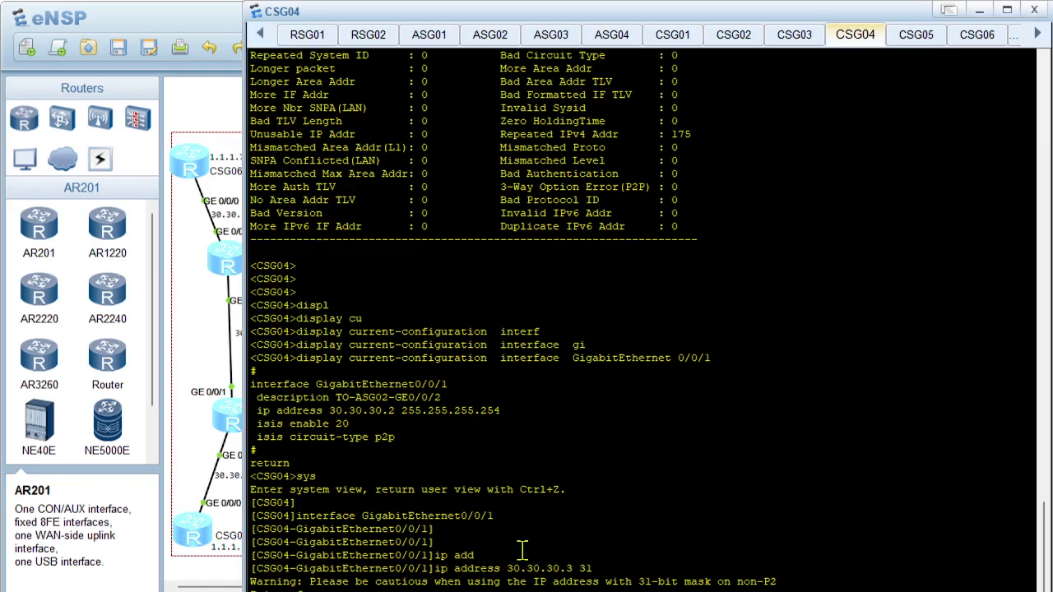
Recheck CSG04's neighbours with display isis peer and ping 30.30.30.2 to test the link to ASG02
{"action": "scroll", "coordinate": [521, 553], "scroll_direction": "down", "scroll_amount": 2}
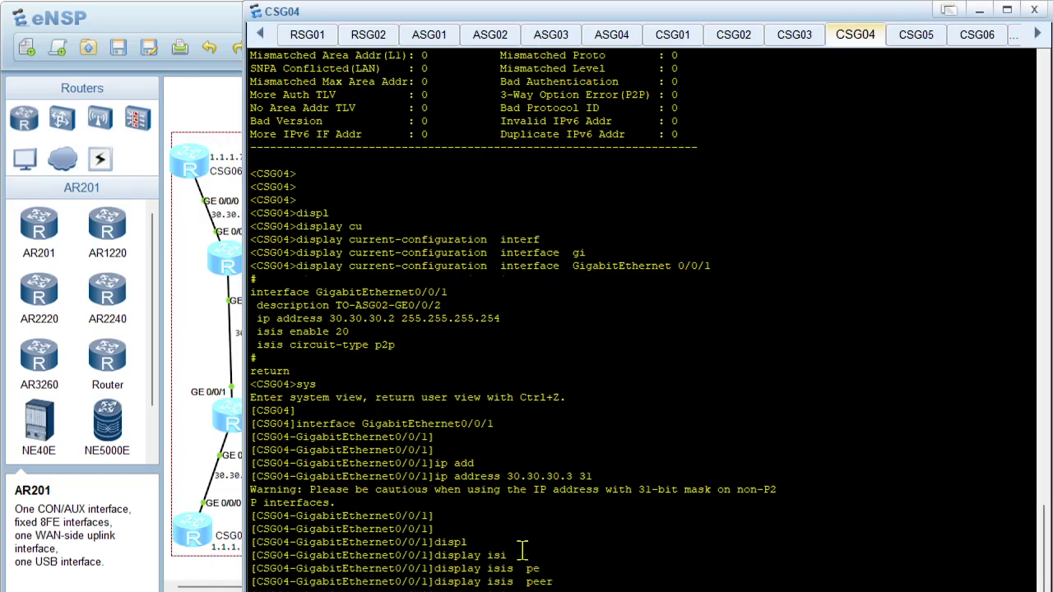
{"action": "scroll", "coordinate": [522, 552], "scroll_direction": "down", "scroll_amount": 2}
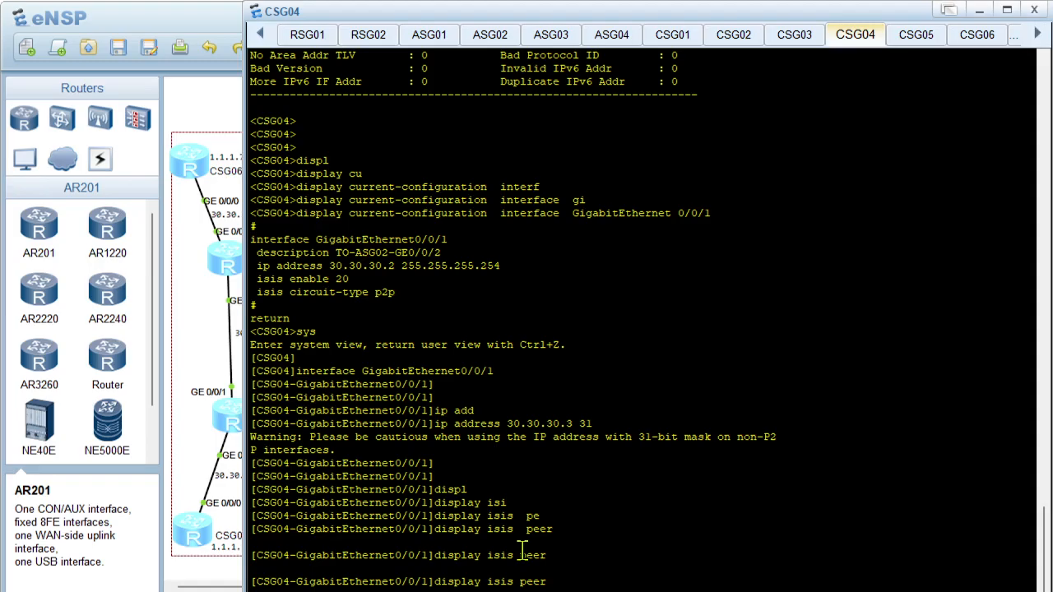
{"action": "scroll", "coordinate": [522, 551], "scroll_direction": "down", "scroll_amount": 1}
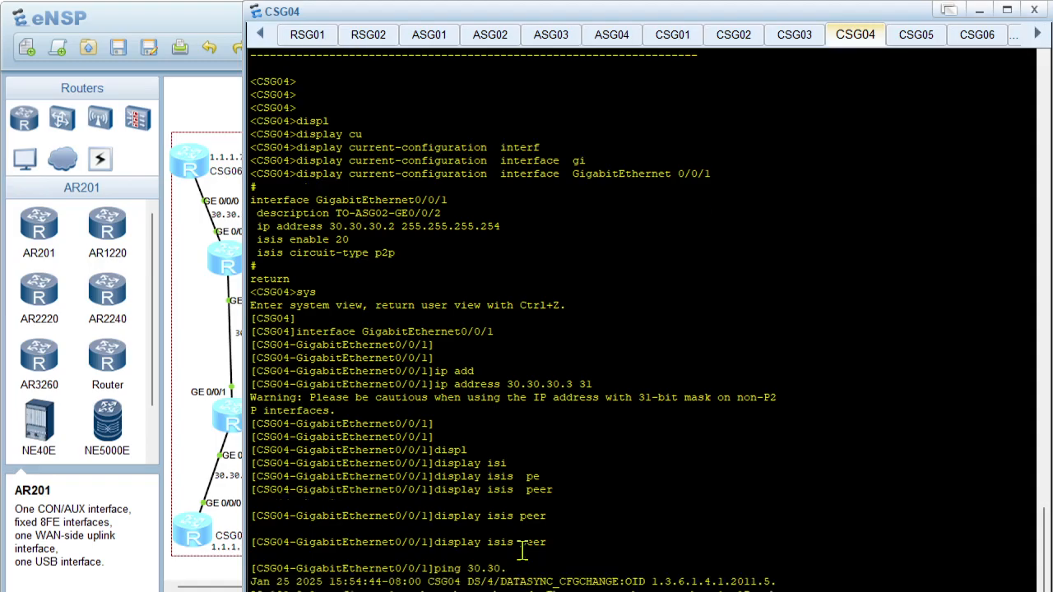
{"action": "scroll", "coordinate": [522, 552], "scroll_direction": "down", "scroll_amount": 1}
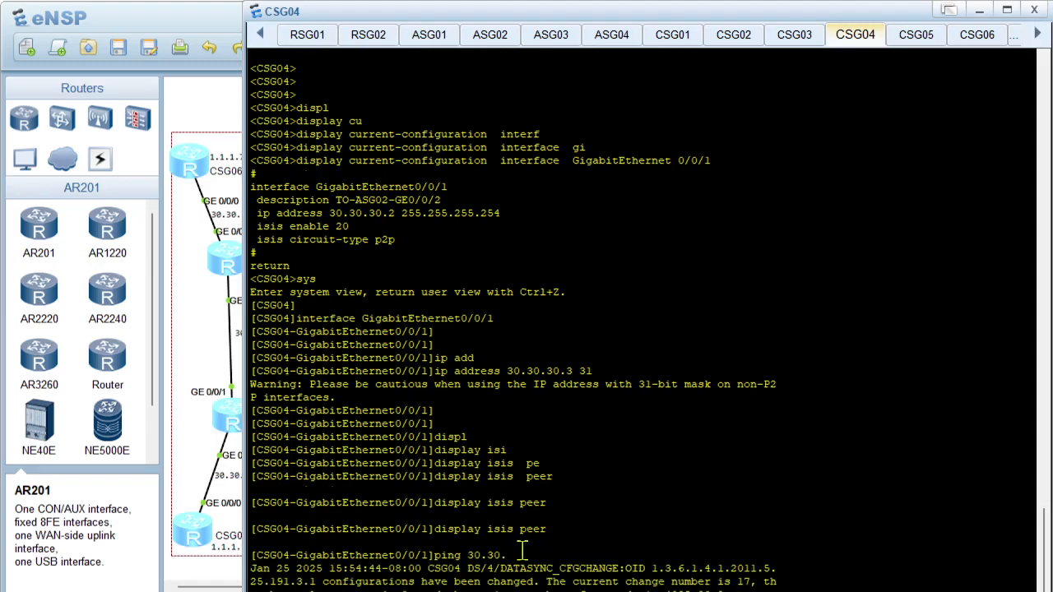
{"action": "type", "text": "30.2"}
{"action": "key", "text": "Return"}
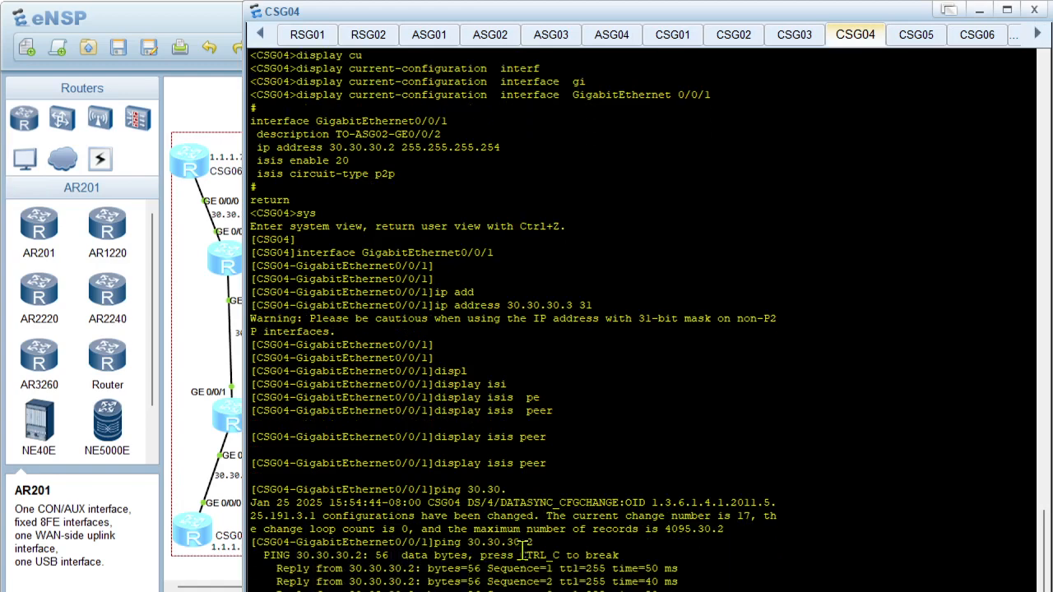
Clear CSG04's console and run display this to review GigabitEthernet0/0/1's configuration
{"action": "scroll", "coordinate": [522, 551], "scroll_direction": "down", "scroll_amount": 5}
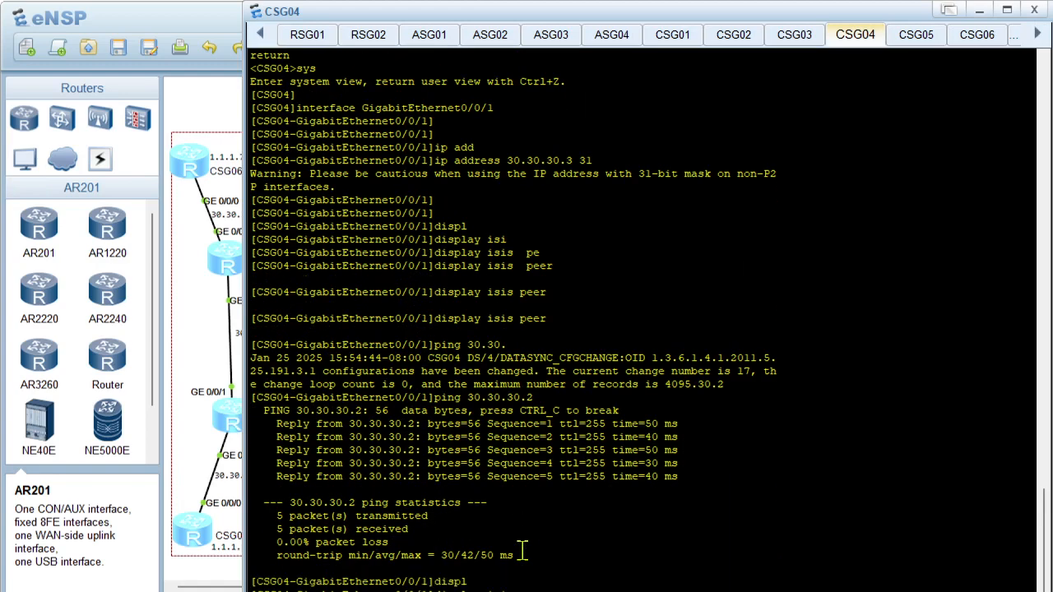
{"action": "right_click", "coordinate": [579, 251]}
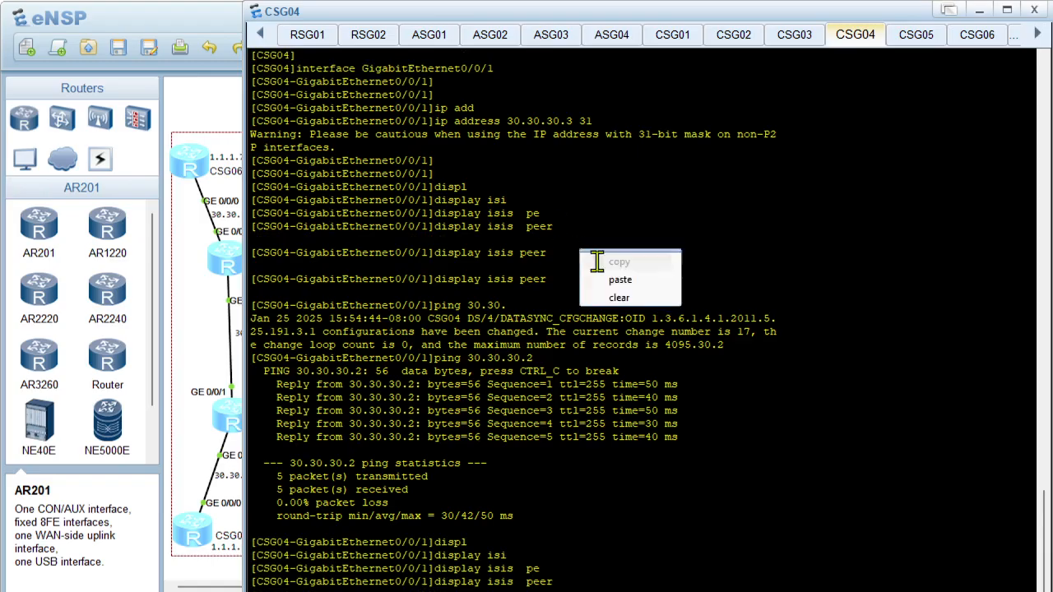
{"action": "left_click", "coordinate": [631, 298]}
{"action": "key", "text": "Return"}
{"action": "key", "text": "Return"}
{"action": "type", "text": "displ"}
{"action": "key", "text": "Tab"}
{"action": "type", "text": "thsi"}
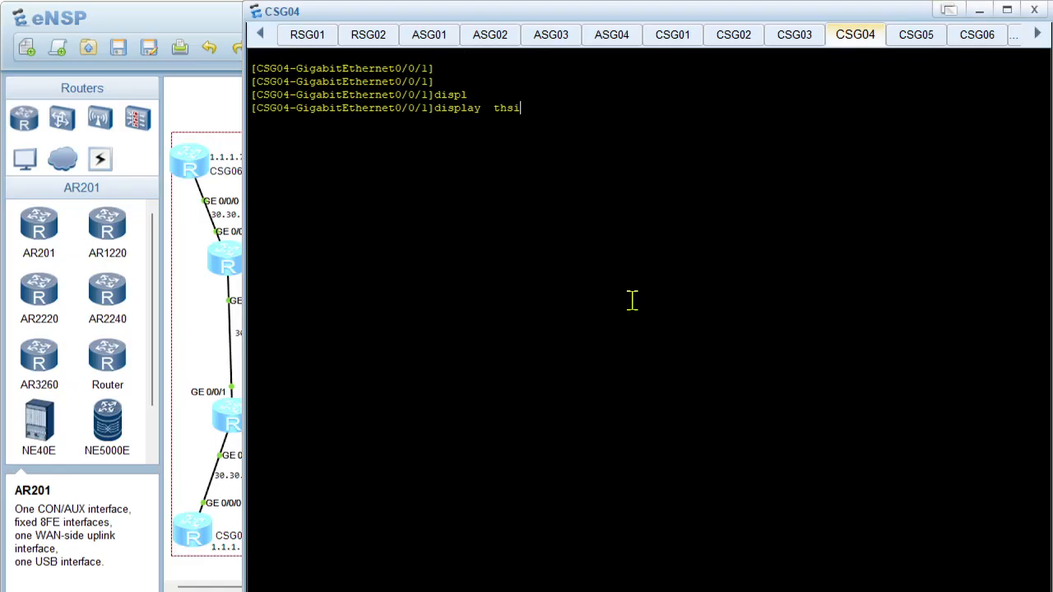
{"action": "key", "text": "BackSpace"}
{"action": "key", "text": "BackSpace"}
{"action": "type", "text": "his"}
{"action": "key", "text": "Return"}
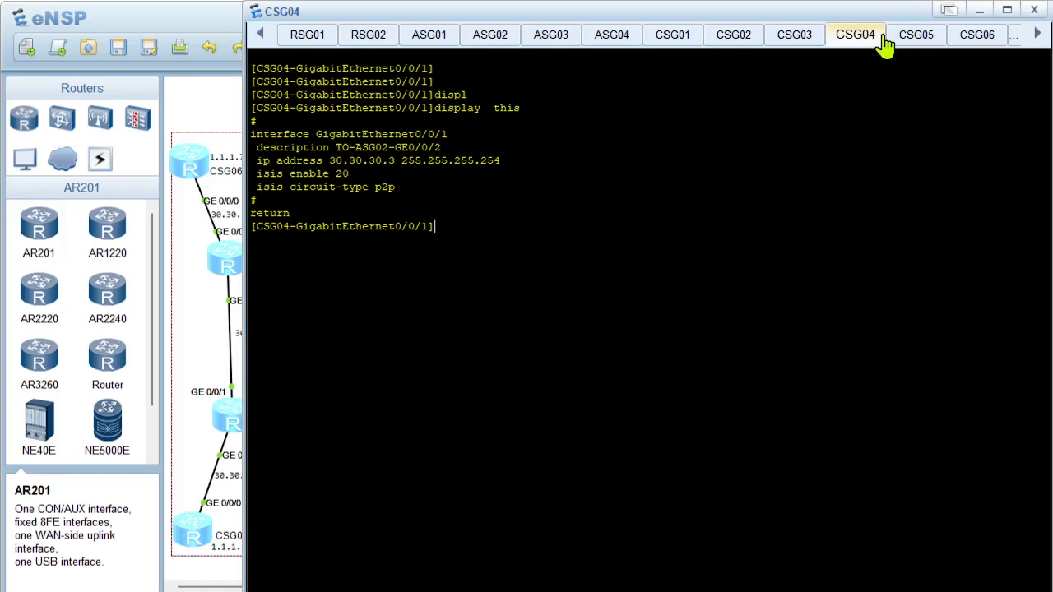
Return to the topology and open ASG02's console to review its GigabitEthernet0/0/2 configuration
{"action": "left_click", "coordinate": [207, 300]}
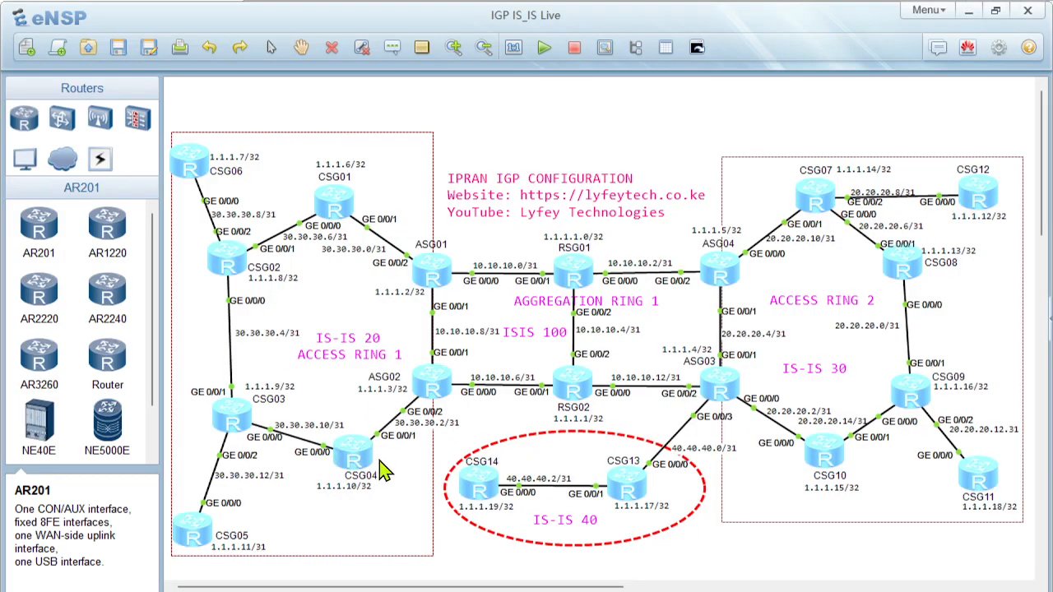
{"action": "double_click", "coordinate": [436, 385]}
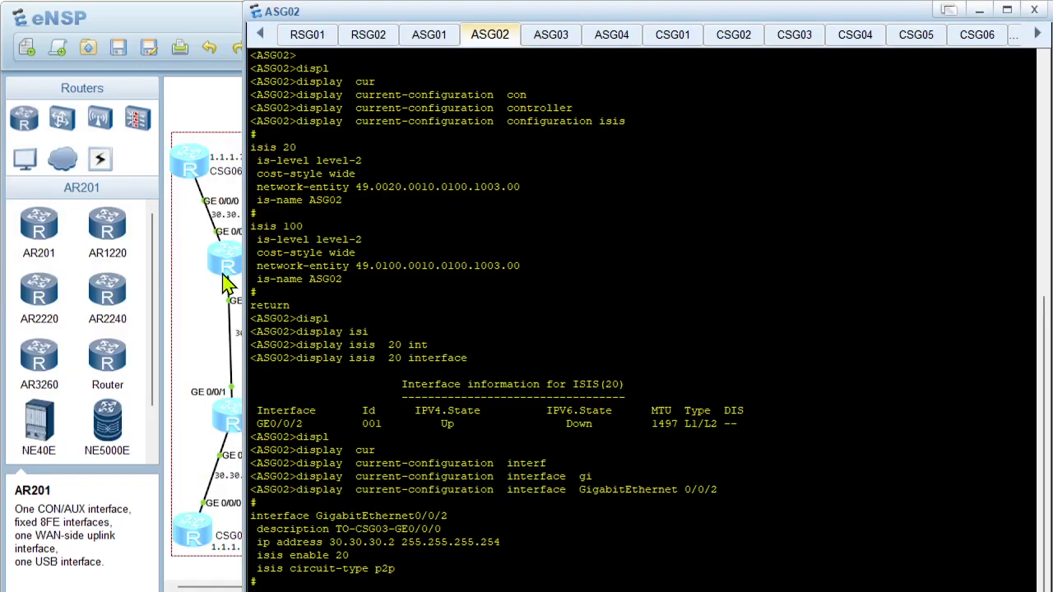
{"action": "left_click", "coordinate": [190, 312]}
Reopen CSG04's console and check its neighbours with display isis peer
{"action": "double_click", "coordinate": [348, 458]}
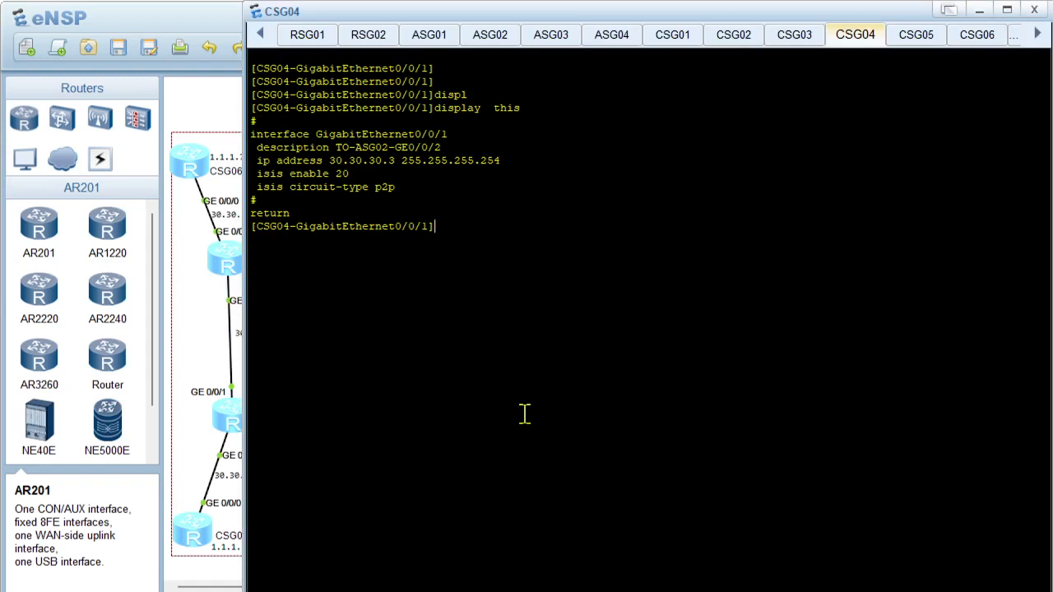
{"action": "type", "text": "displ"}
{"action": "key", "text": "Tab"}
{"action": "type", "text": "isi"}
{"action": "key", "text": "Tab"}
{"action": "type", "text": "pe"}
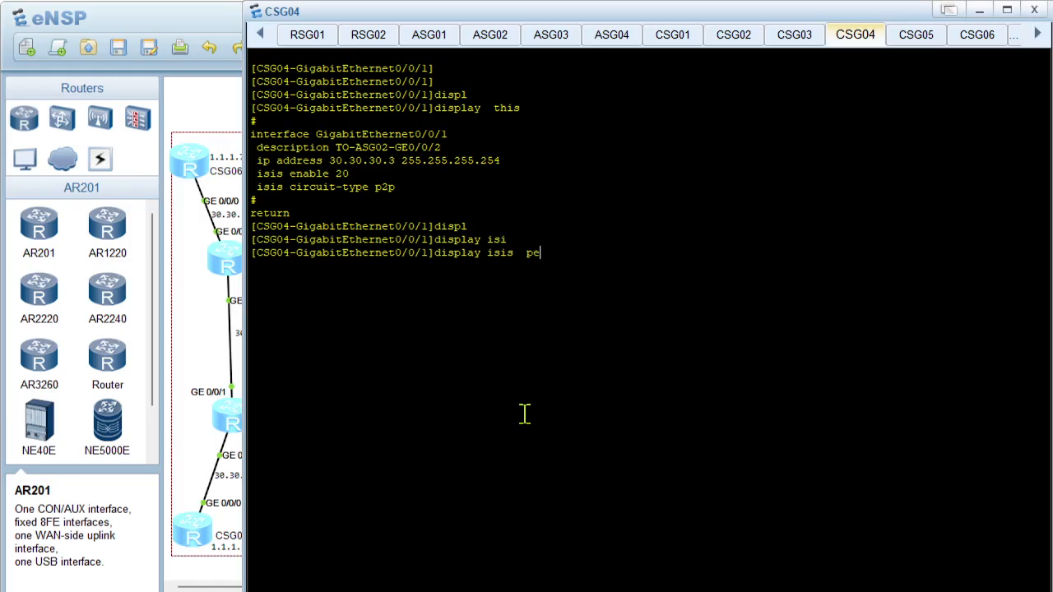
{"action": "key", "text": "Tab"}
{"action": "key", "text": "Return"}
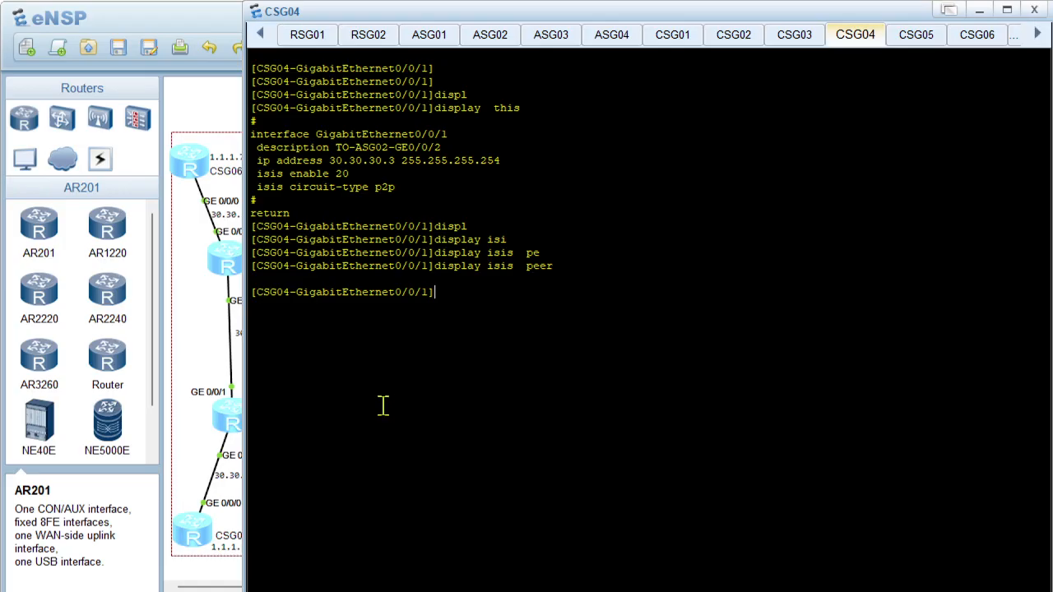
Show CSG04's IS-IS process settings with display current-configuration configuration isis
{"action": "type", "text": "displ"}
{"action": "key", "text": "Tab"}
{"action": "type", "text": "cur"}
{"action": "key", "text": "Tab"}
{"action": "type", "text": "con"}
{"action": "key", "text": "Tab"}
{"action": "key", "text": "Tab"}
{"action": "type", "text": "isis"}
{"action": "key", "text": "Return"}
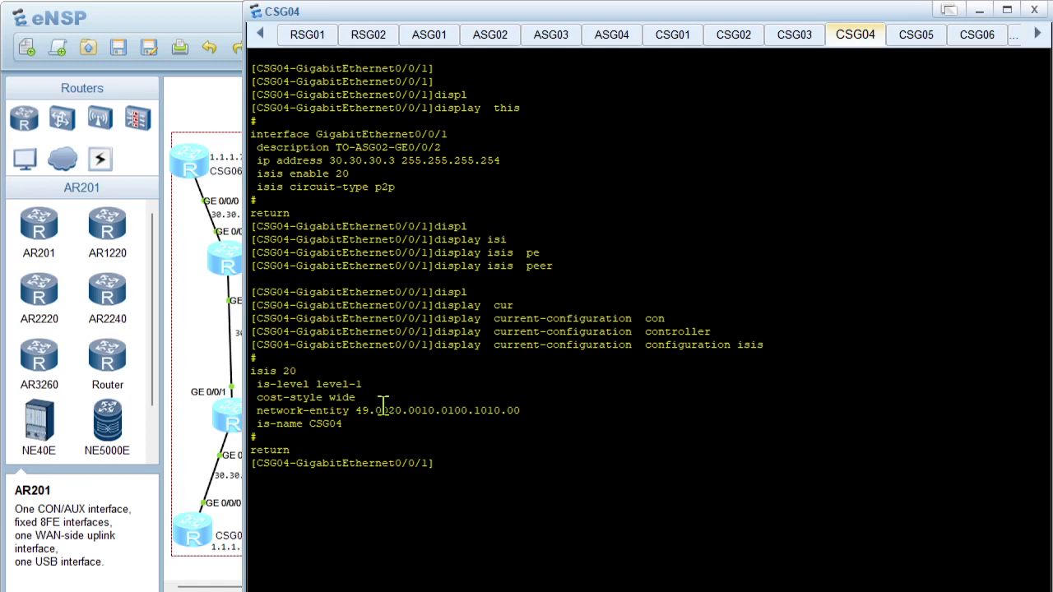
Leave the interface view on CSG04, enter isis 20 and set its is-level to level-2
{"action": "type", "text": "quit"}
{"action": "key", "text": "Return"}
{"action": "key", "text": "Return"}
{"action": "type", "text": "isi"}
{"action": "key", "text": "Tab"}
{"action": "type", "text": "20"}
{"action": "key", "text": "Return"}
{"action": "type", "text": "is"}
{"action": "key", "text": "Tab"}
{"action": "type", "text": "-"}
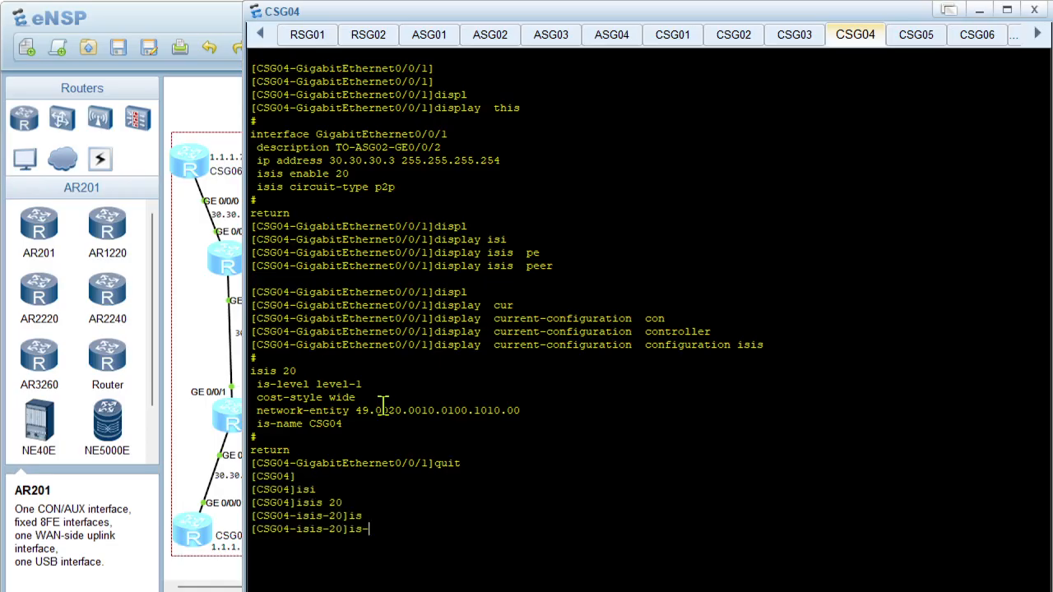
{"action": "type", "text": "l"}
{"action": "key", "text": "Tab"}
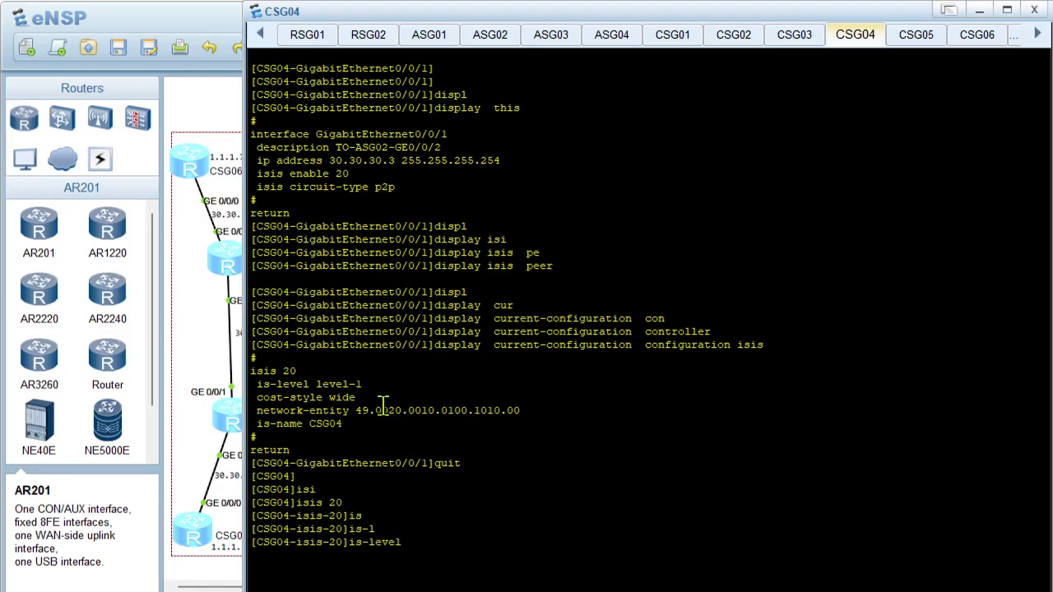
{"action": "type", "text": "le"}
{"action": "key", "text": "Tab"}
{"action": "type", "text": "2"}
{"action": "key", "text": "Return"}
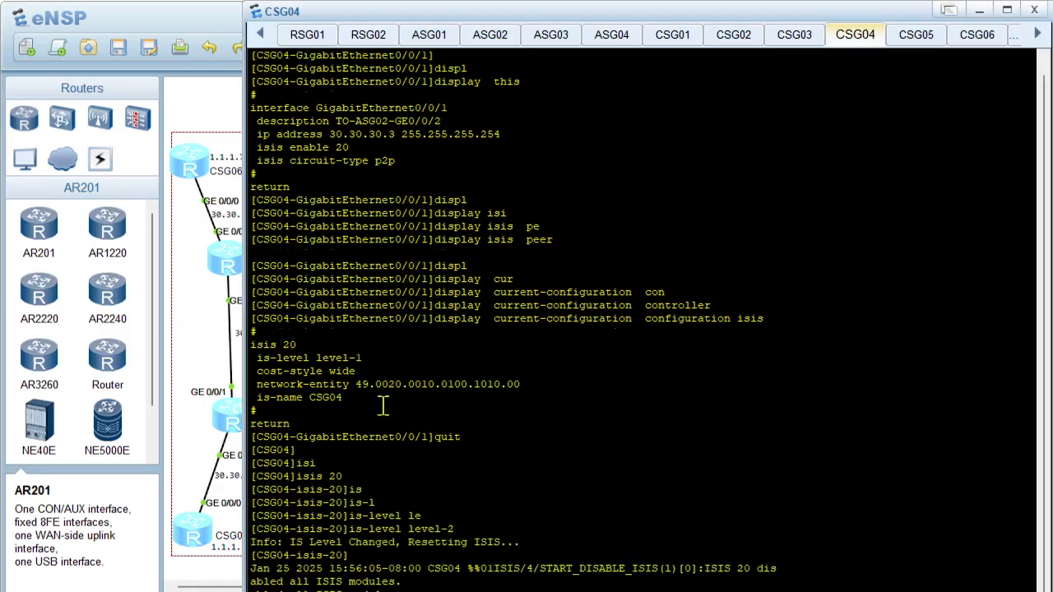
{"action": "key", "text": "Return"}
{"action": "key", "text": "Return"}
{"action": "key", "text": "Return"}
{"action": "key", "text": "Return"}
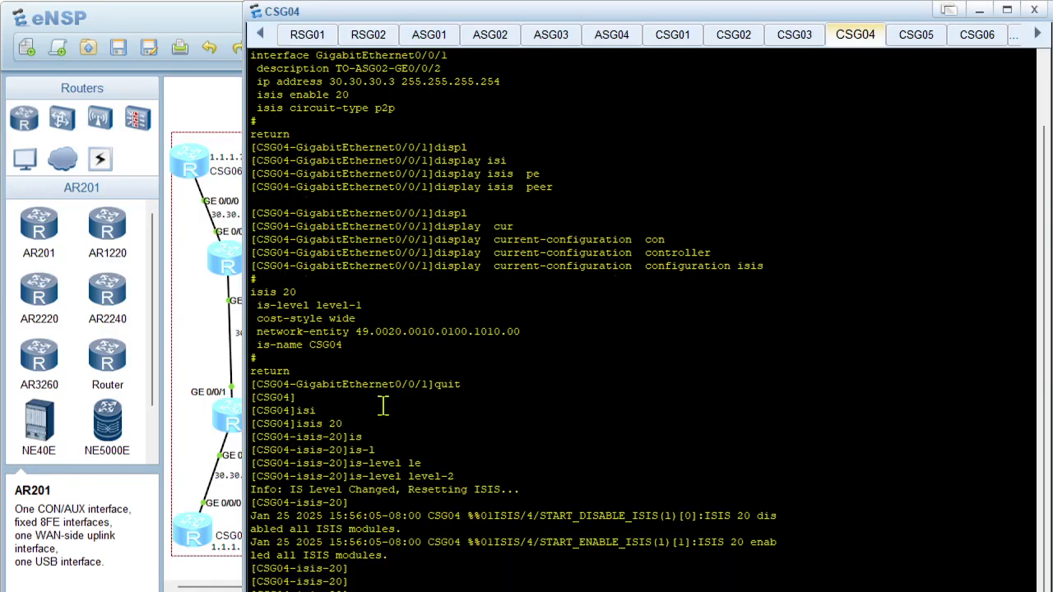
Run display isis peer twice on CSG04 to verify its adjacency with ASG02
{"action": "type", "text": "displ"}
{"action": "key", "text": "Tab"}
{"action": "type", "text": "isi"}
{"action": "key", "text": "Tab"}
{"action": "type", "text": "pe"}
{"action": "key", "text": "Tab"}
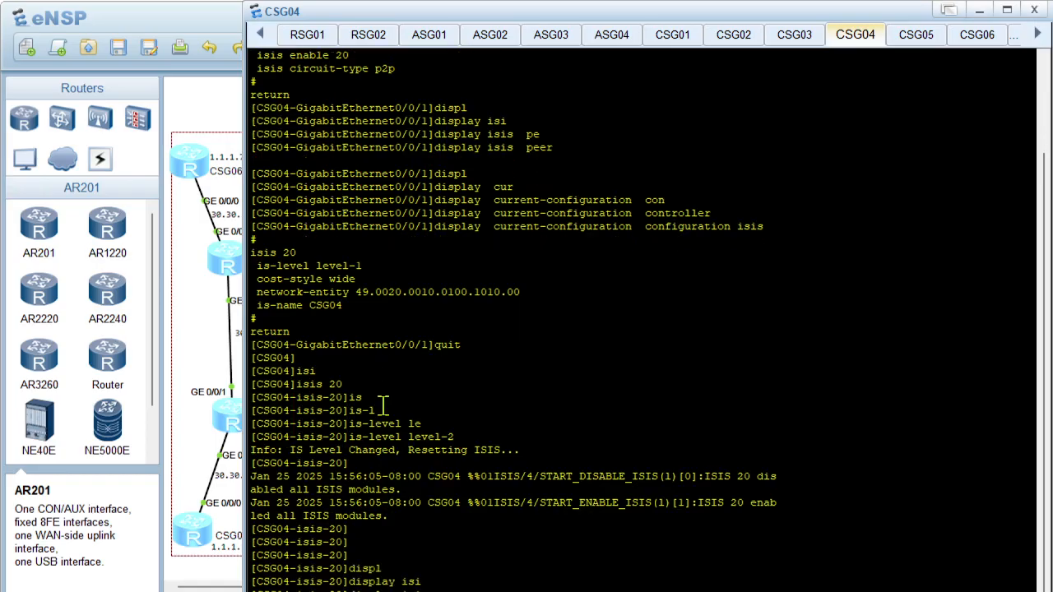
{"action": "key", "text": "Return"}
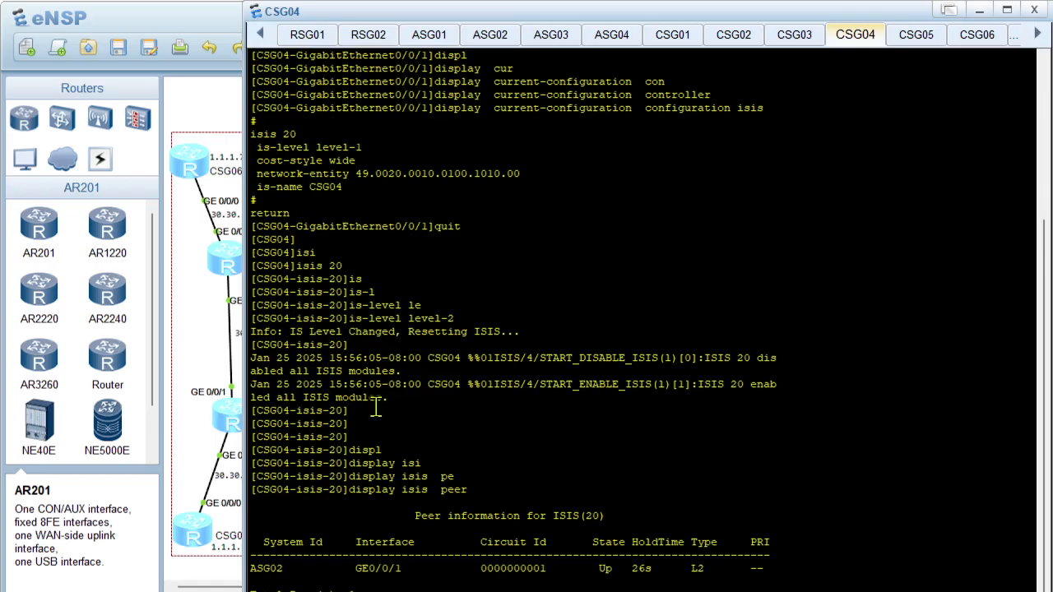
{"action": "key", "text": "Up"}
{"action": "key", "text": "Return"}
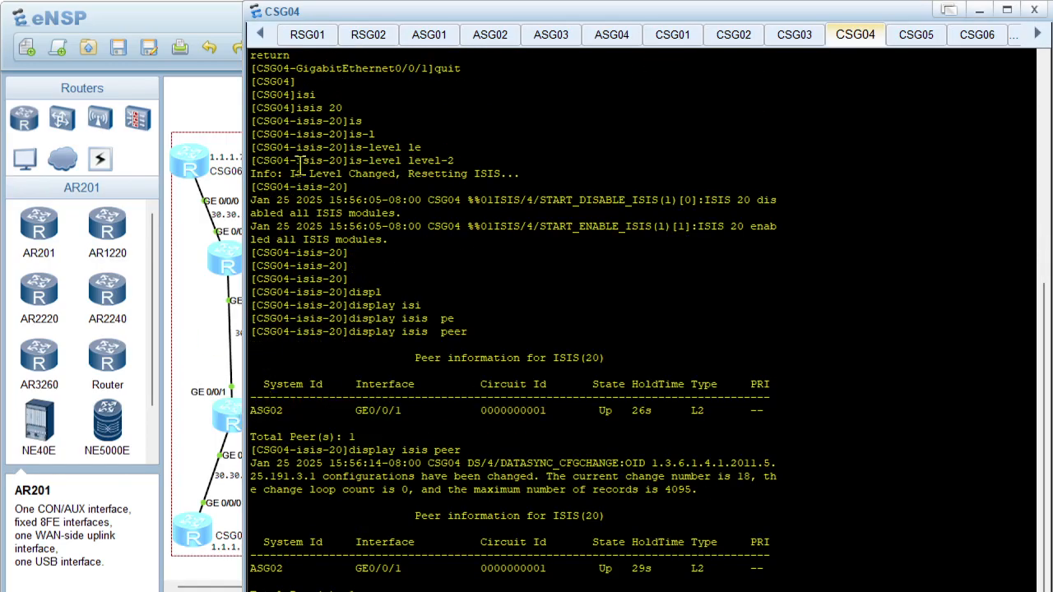
Move the console window aside to reveal access ring 1 on the topology, and clear CSG04's console
{"action": "left_click_drag", "start_coordinate": [415, 18], "coordinate": [691, 29]}
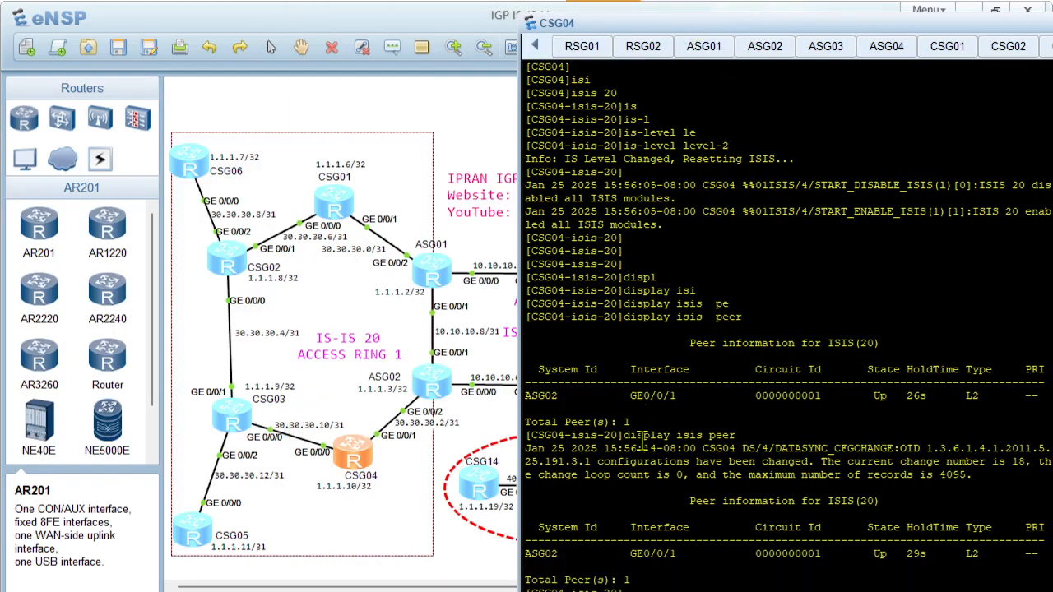
{"action": "right_click", "coordinate": [630, 451]}
{"action": "left_click", "coordinate": [658, 488]}
{"action": "key", "text": "Return"}
{"action": "key", "text": "Return"}
{"action": "key", "text": "Return"}
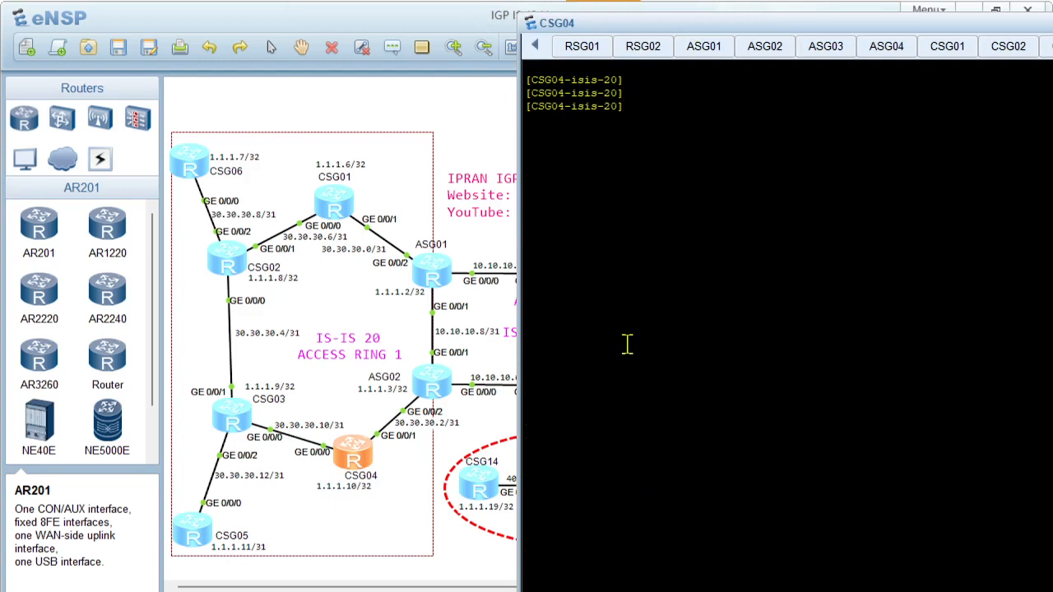
Show CSG04's link to CSG03 with display current-configuration interface GigabitEthernet 0/0/0
{"action": "type", "text": "displ"}
{"action": "key", "text": "Tab"}
{"action": "type", "text": "cur"}
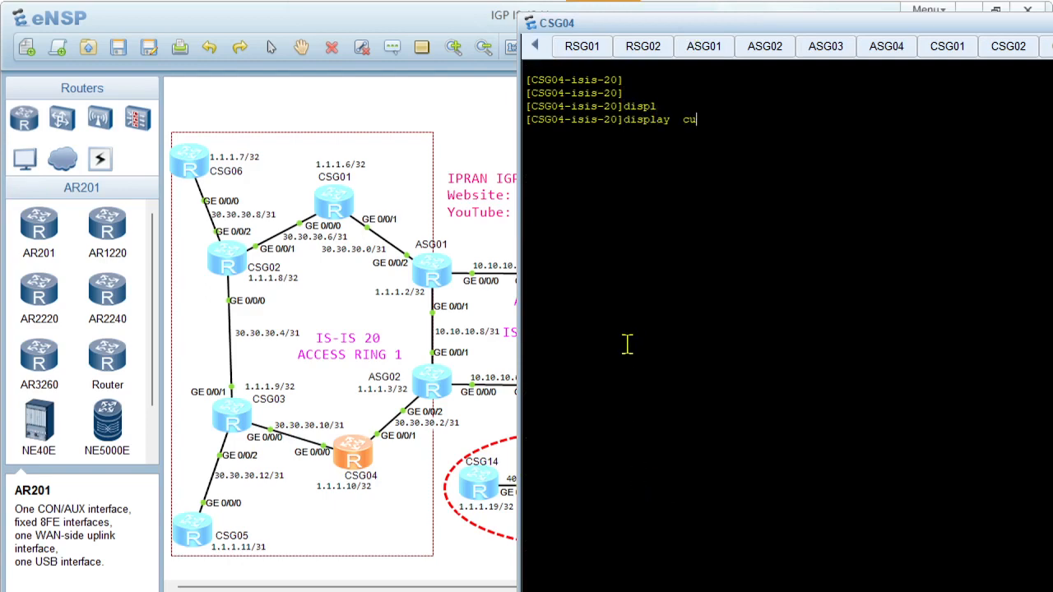
{"action": "key", "text": "Tab"}
{"action": "type", "text": "interf"}
{"action": "key", "text": "Tab"}
{"action": "type", "text": "gi"}
{"action": "key", "text": "Tab"}
{"action": "type", "text": "0/0/0"}
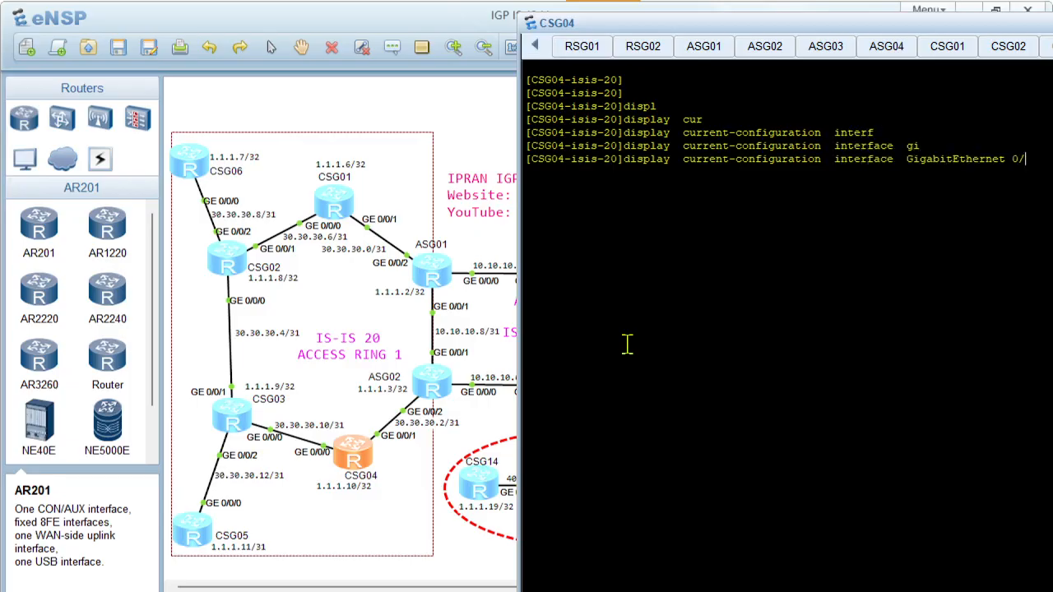
{"action": "key", "text": "Return"}
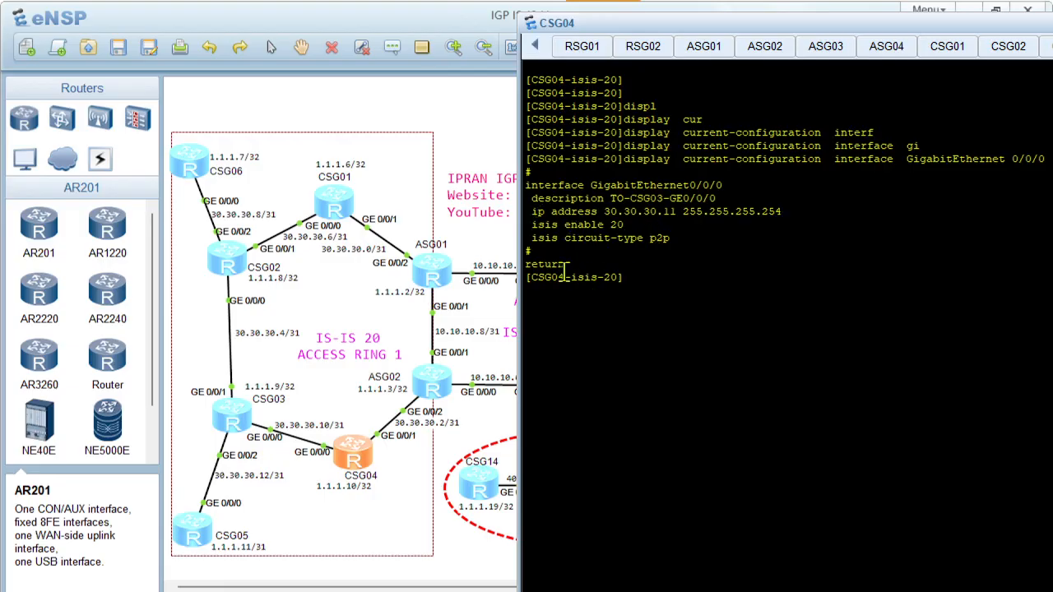
Open CSG03's console and show its IS-IS process with display current-configuration configuration isis
{"action": "double_click", "coordinate": [233, 421]}
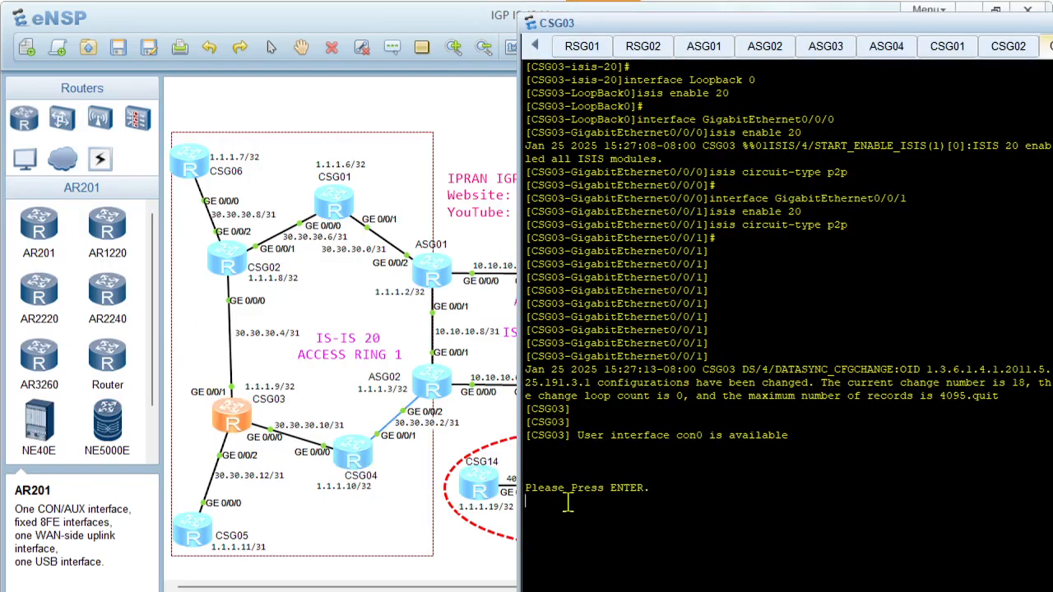
{"action": "key", "text": "Return"}
{"action": "key", "text": "Return"}
{"action": "key", "text": "Return"}
{"action": "type", "text": "displ"}
{"action": "key", "text": "Tab"}
{"action": "type", "text": "cur"}
{"action": "key", "text": "Tab"}
{"action": "type", "text": "con"}
{"action": "key", "text": "Tab"}
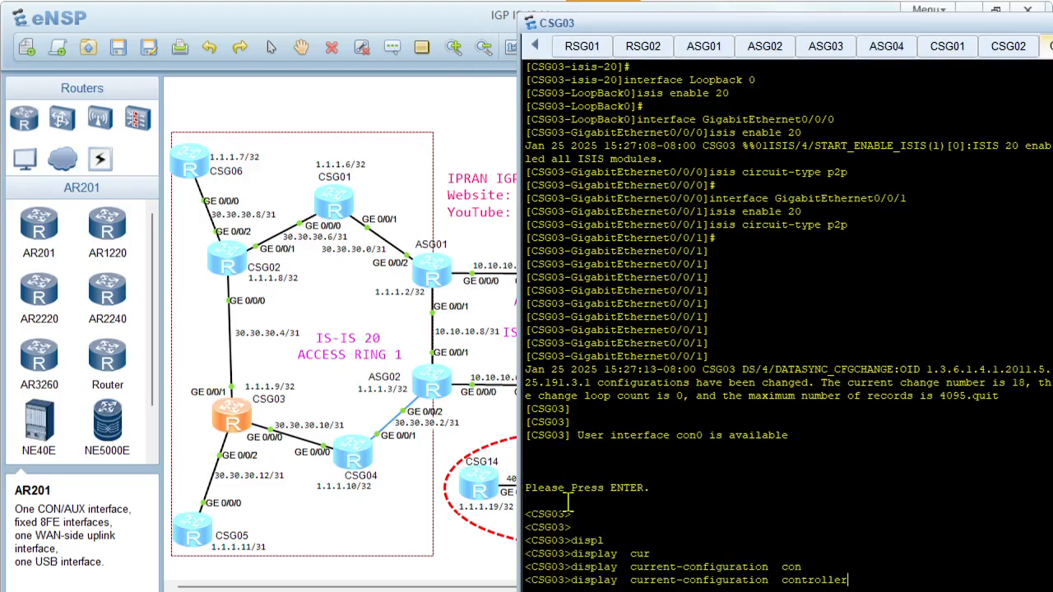
{"action": "key", "text": "Tab"}
{"action": "key", "text": "Return"}
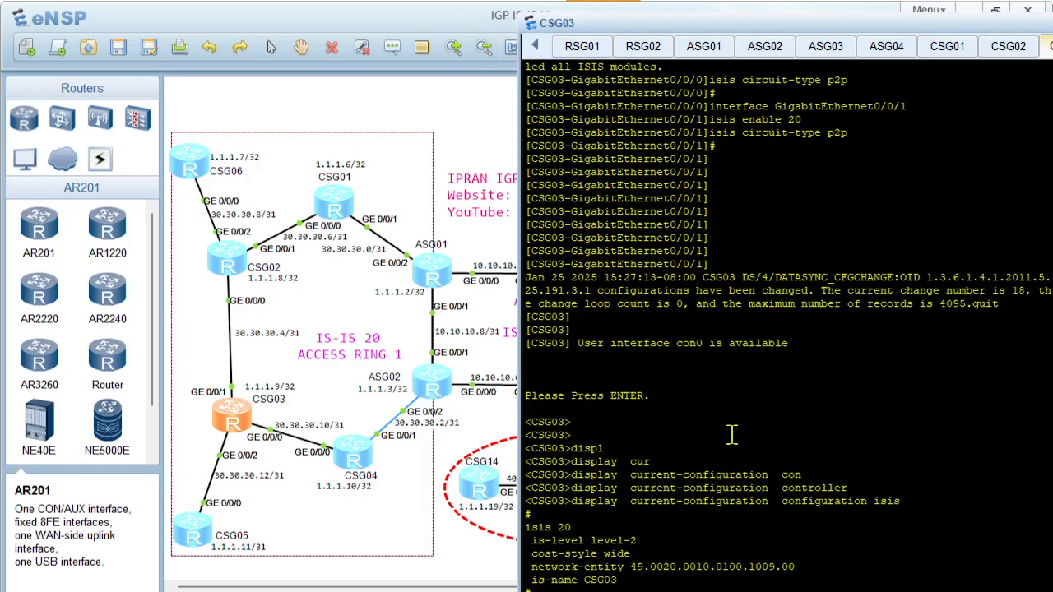
List CSG03's IS-IS neighbours with display isis peer
{"action": "type", "text": "displ"}
{"action": "key", "text": "Tab"}
{"action": "type", "text": "isi"}
{"action": "key", "text": "Tab"}
{"action": "type", "text": "pe"}
{"action": "key", "text": "Tab"}
{"action": "key", "text": "Return"}
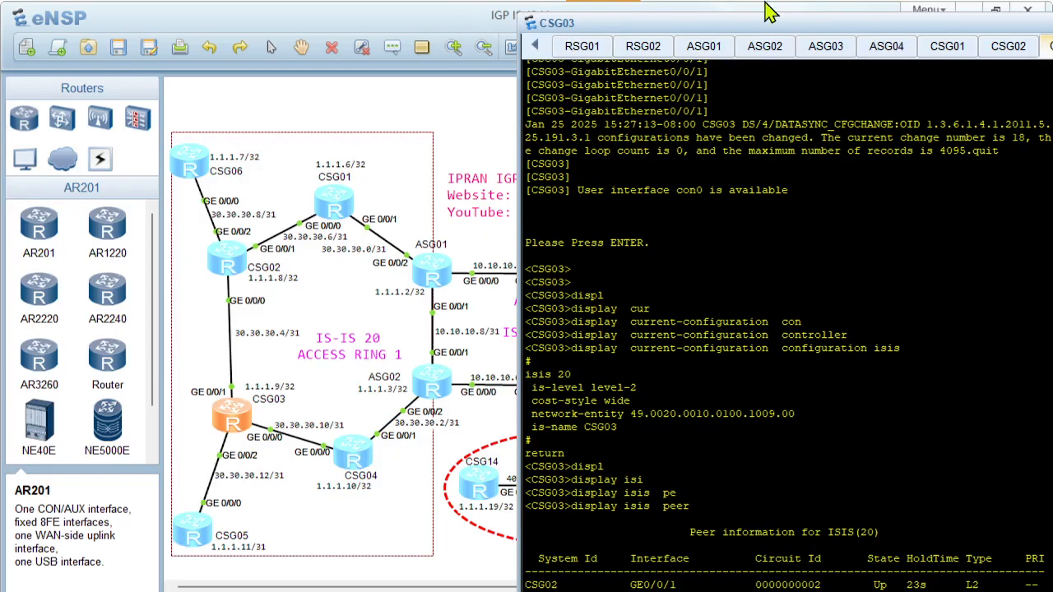
Enlarge and clear CSG03's console, run display isis interface, and compare the listed interfaces with CSG03's links on the topology
{"action": "double_click", "coordinate": [709, 25]}
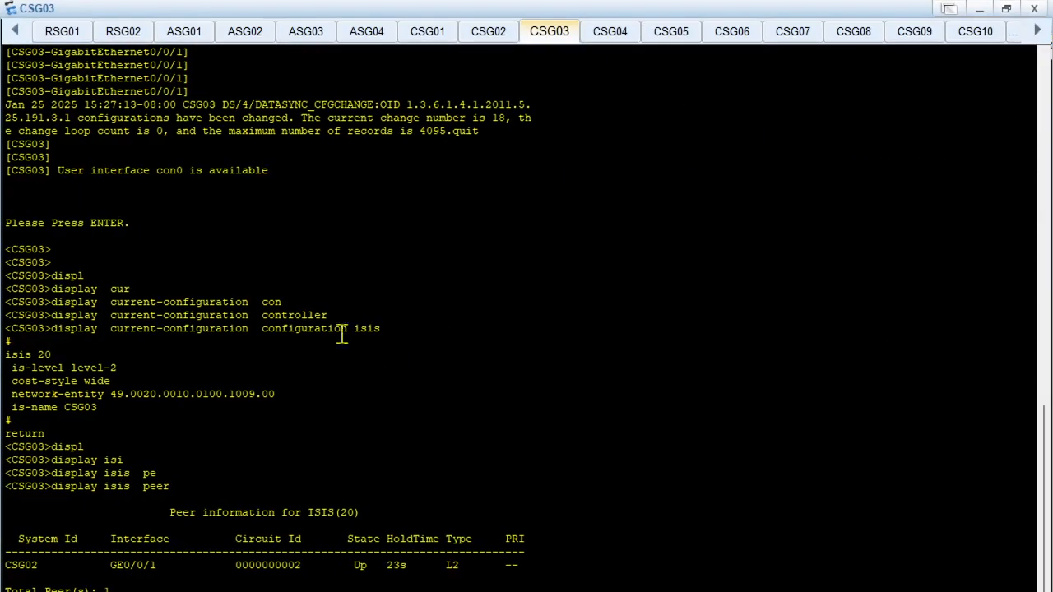
{"action": "right_click", "coordinate": [416, 413]}
{"action": "left_click", "coordinate": [501, 458]}
{"action": "key", "text": "Return"}
{"action": "key", "text": "Return"}
{"action": "type", "text": "displ"}
{"action": "key", "text": "Tab"}
{"action": "type", "text": "isi"}
{"action": "key", "text": "Tab"}
{"action": "type", "text": "int"}
{"action": "key", "text": "Tab"}
{"action": "key", "text": "Return"}
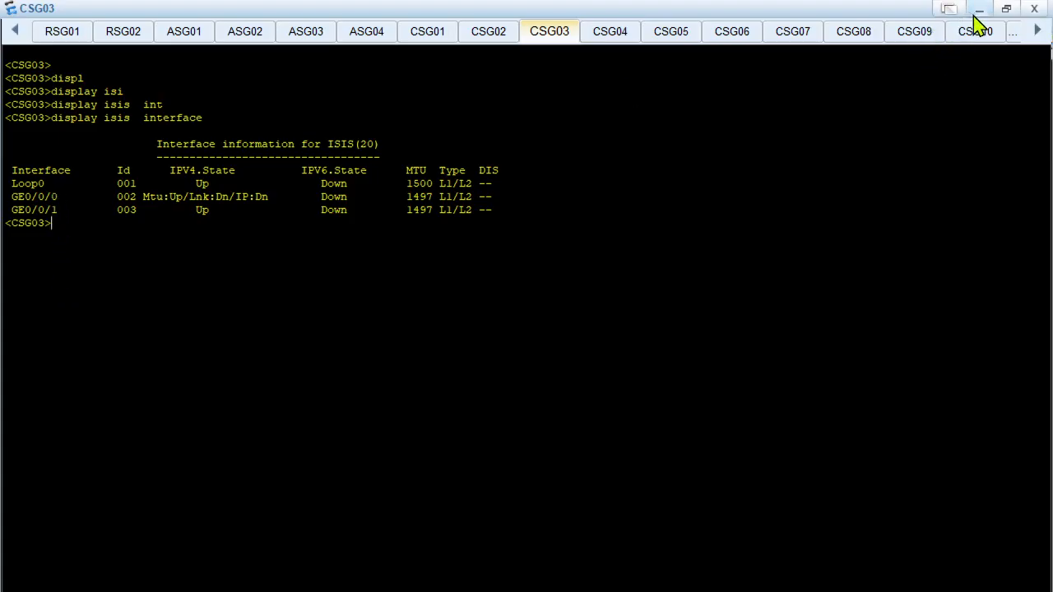
{"action": "left_click", "coordinate": [997, 9]}
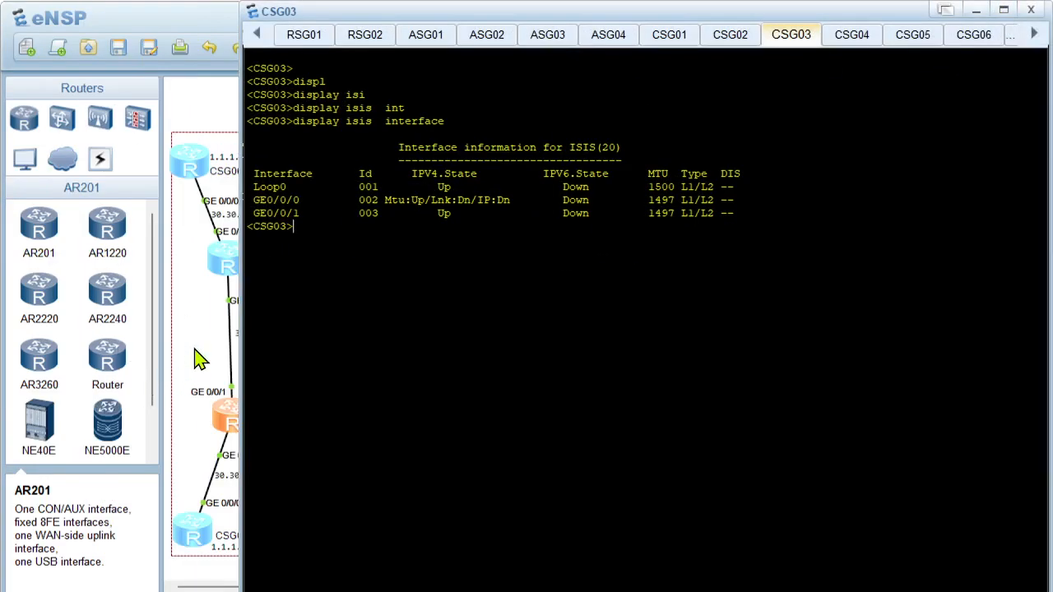
{"action": "left_click", "coordinate": [197, 357]}
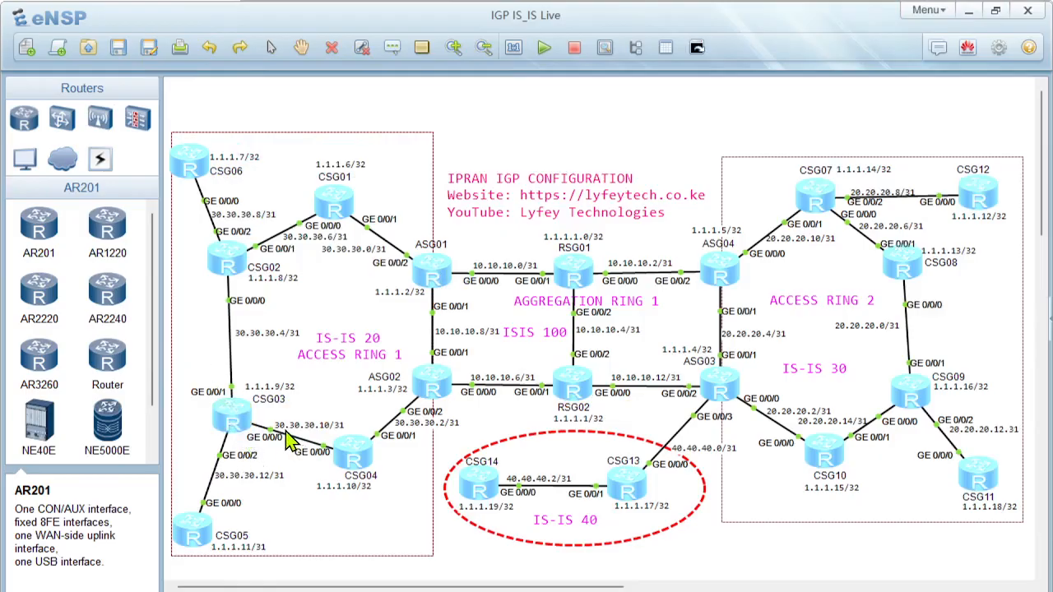
Enter system view on CSG03 and enable IS-IS process 20 on interface GigabitEthernet 0/0/2
{"action": "double_click", "coordinate": [234, 421]}
{"action": "type", "text": "s"}
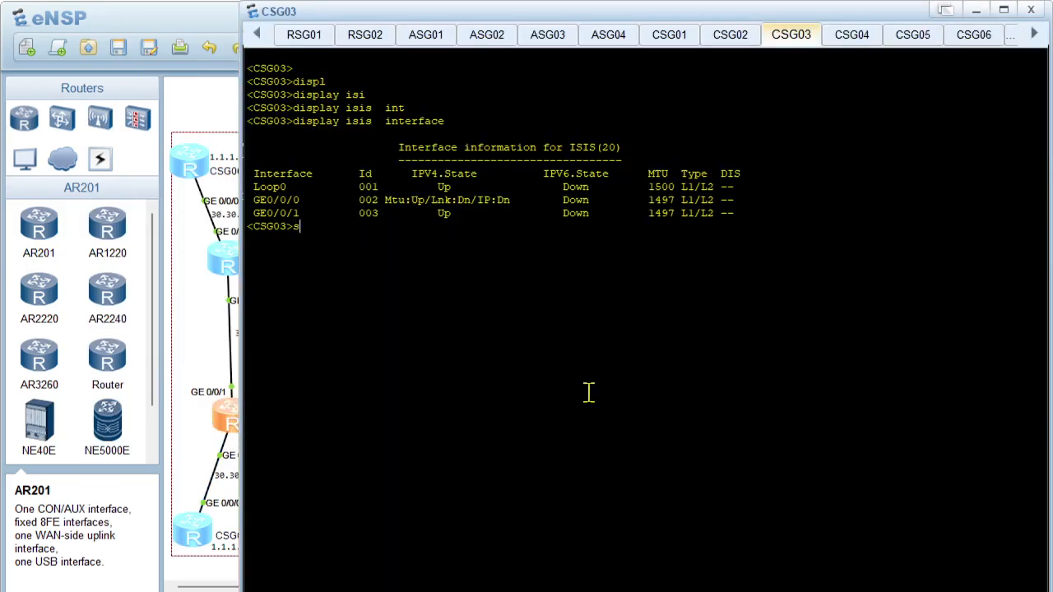
{"action": "key", "text": "BackSpace"}
{"action": "type", "text": "sys"}
{"action": "key", "text": "Return"}
{"action": "key", "text": "Return"}
{"action": "type", "text": "interface  g"}
{"action": "key", "text": "Tab"}
{"action": "type", "text": "gi"}
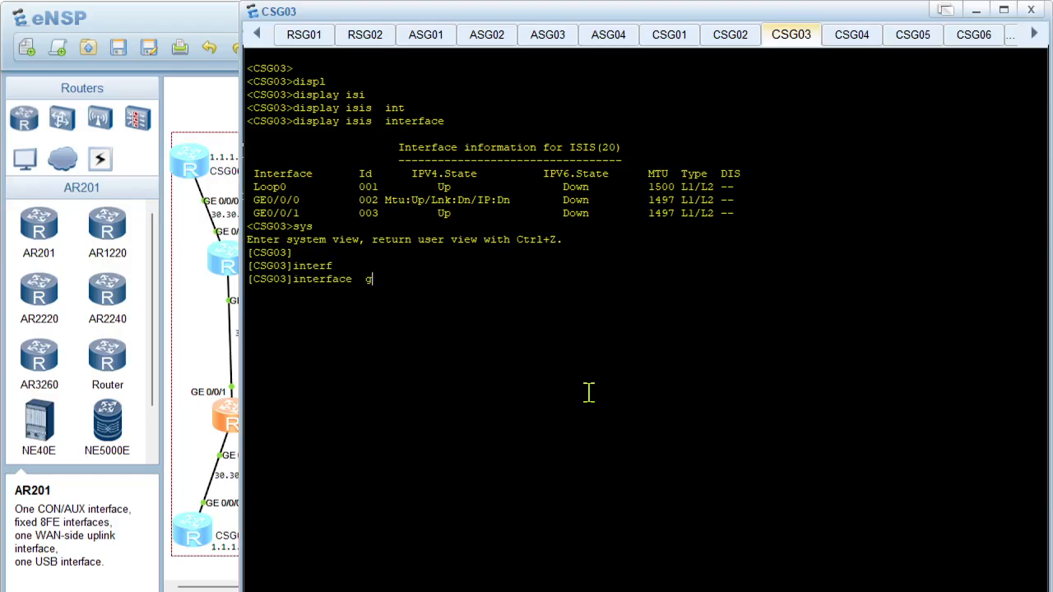
{"action": "key", "text": "Tab"}
{"action": "type", "text": "0/"}
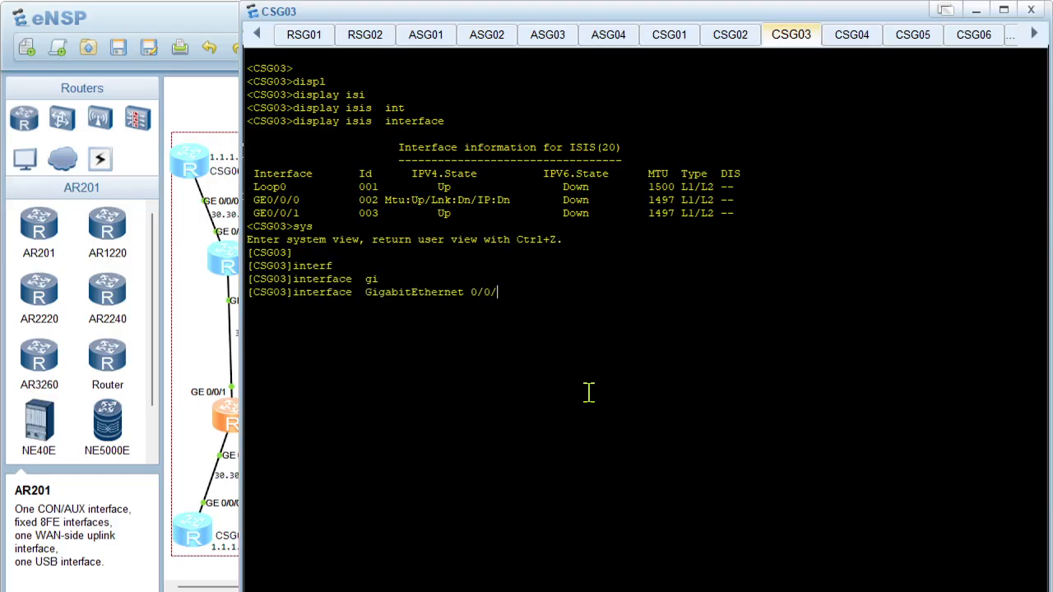
{"action": "type", "text": "2"}
{"action": "key", "text": "Return"}
{"action": "type", "text": "isis  e"}
{"action": "key", "text": "Tab"}
{"action": "type", "text": "e"}
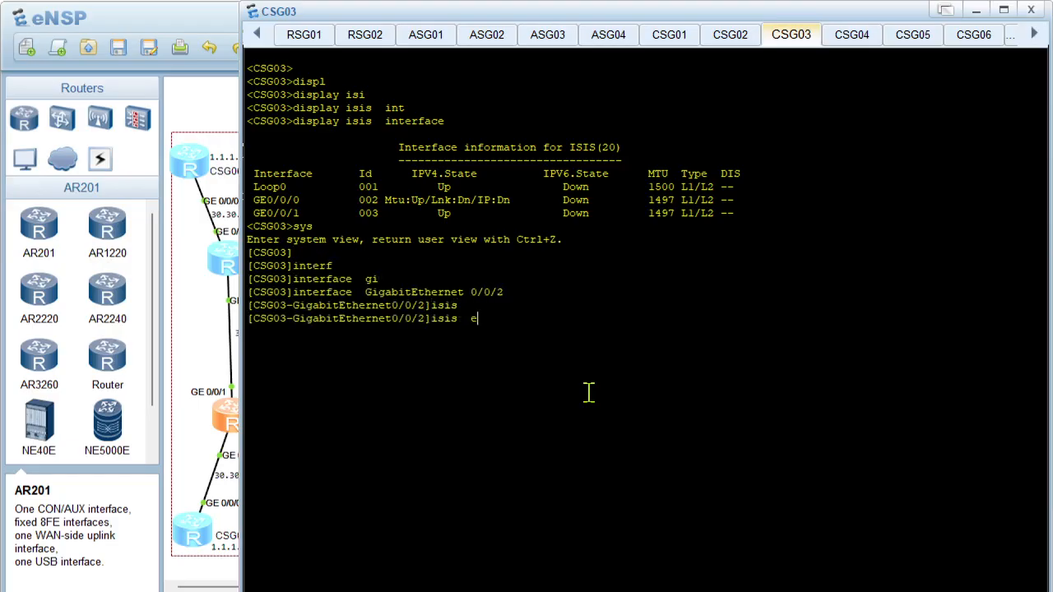
{"action": "type", "text": "n"}
{"action": "key", "text": "Tab"}
{"action": "type", "text": "20"}
{"action": "key", "text": "Return"}
Set the IS-IS circuit type of CSG03's GigabitEthernet 0/0/2 to p2p
{"action": "type", "text": "isis  c"}
{"action": "key", "text": "Tab"}
{"action": "type", "text": "c"}
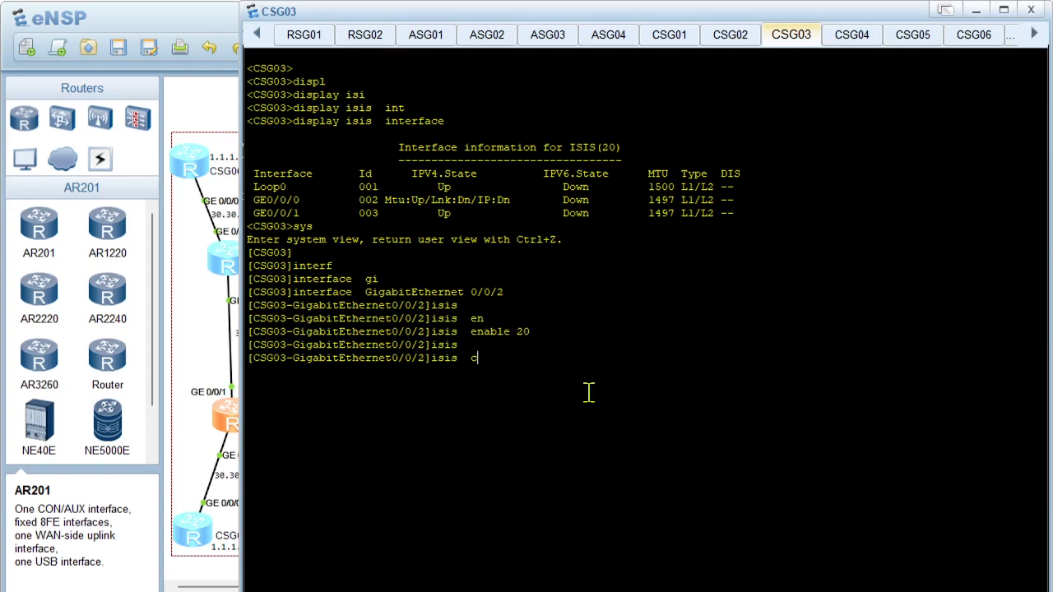
{"action": "type", "text": "i"}
{"action": "key", "text": "Tab"}
{"action": "type", "text": "t"}
{"action": "key", "text": "Tab"}
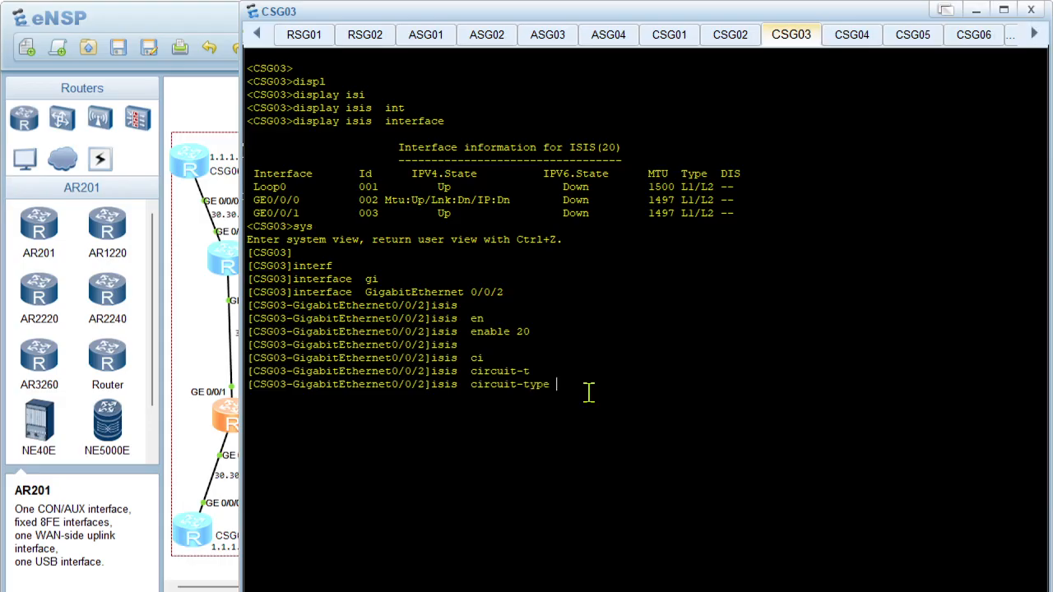
{"action": "type", "text": "p"}
{"action": "key", "text": "Tab"}
{"action": "key", "text": "Return"}
Run display isis peer from CSG03's GigabitEthernet 0/0/2 view to check its neighbours
{"action": "type", "text": "d"}
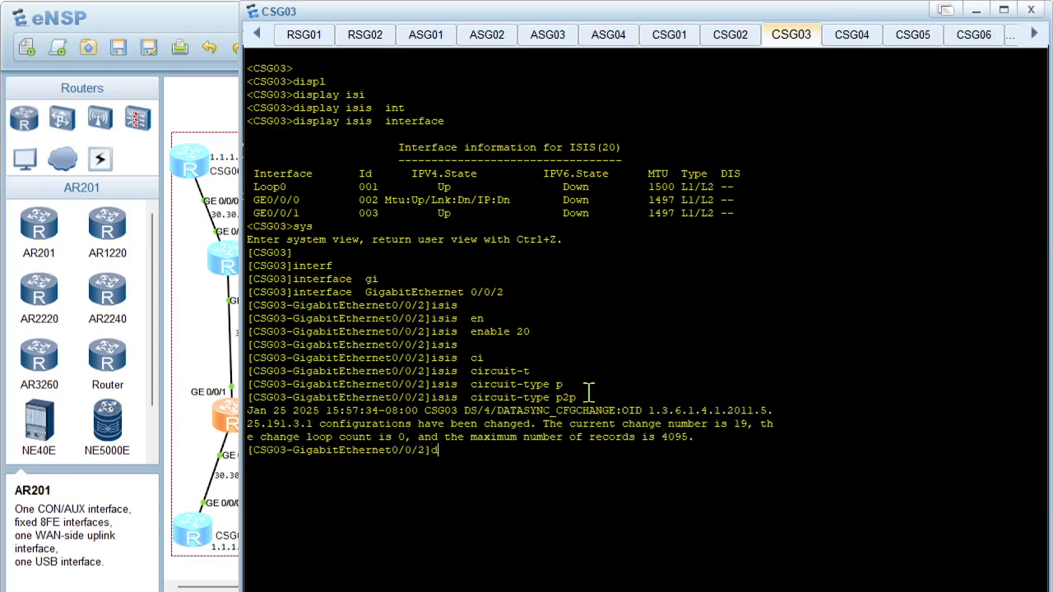
{"action": "type", "text": "ispl"}
{"action": "key", "text": "Tab"}
{"action": "type", "text": "isi"}
{"action": "key", "text": "Tab"}
{"action": "type", "text": "pe"}
{"action": "key", "text": "Tab"}
{"action": "key", "text": "Return"}
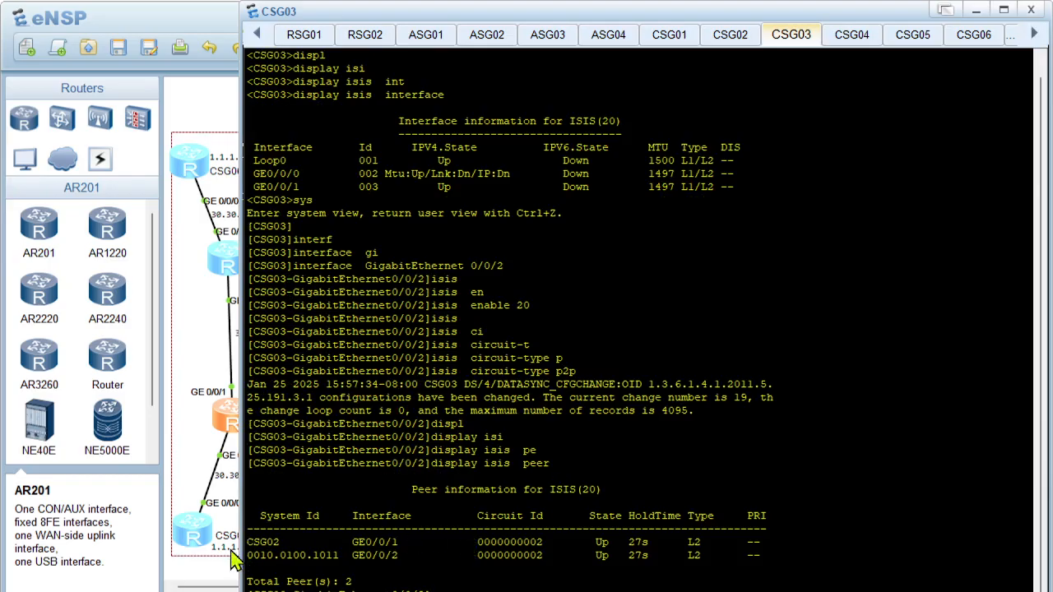
Open CSG05's console and show its IS-IS process with display current-configuration configuration isis
{"action": "double_click", "coordinate": [190, 537]}
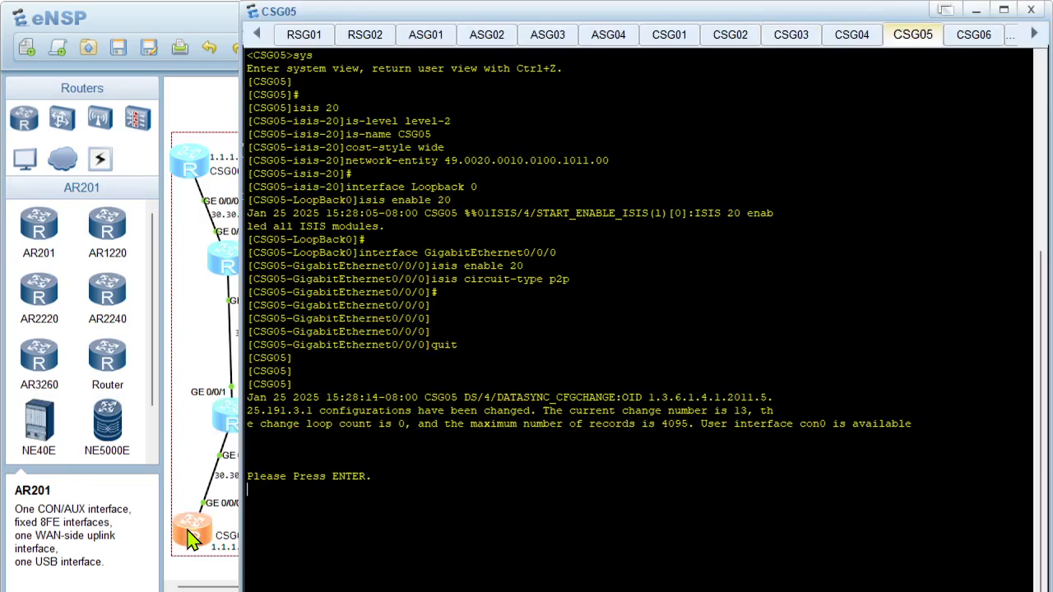
{"action": "key", "text": "Return"}
{"action": "key", "text": "Return"}
{"action": "key", "text": "Return"}
{"action": "type", "text": "displ"}
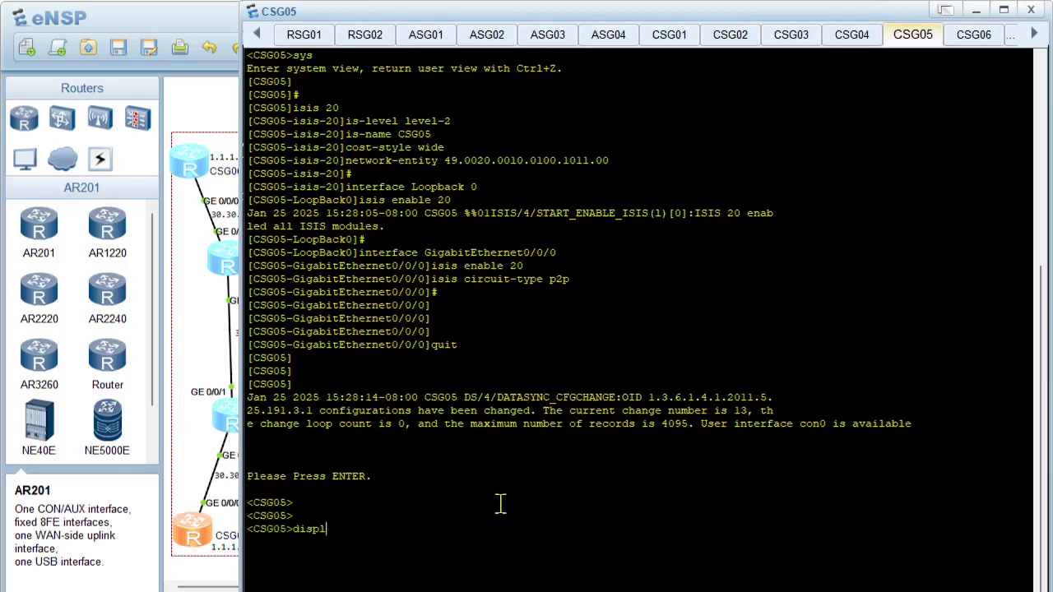
{"action": "key", "text": "Tab"}
{"action": "type", "text": "cur"}
{"action": "key", "text": "Tab"}
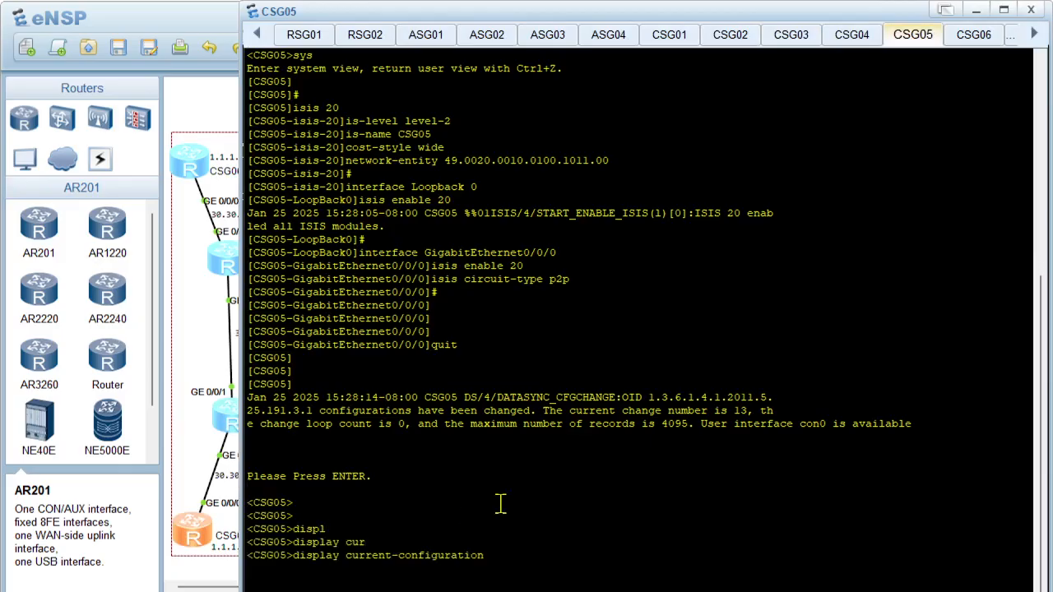
{"action": "type", "text": "con"}
{"action": "key", "text": "Tab"}
{"action": "key", "text": "Tab"}
{"action": "type", "text": "isis"}
{"action": "key", "text": "Return"}
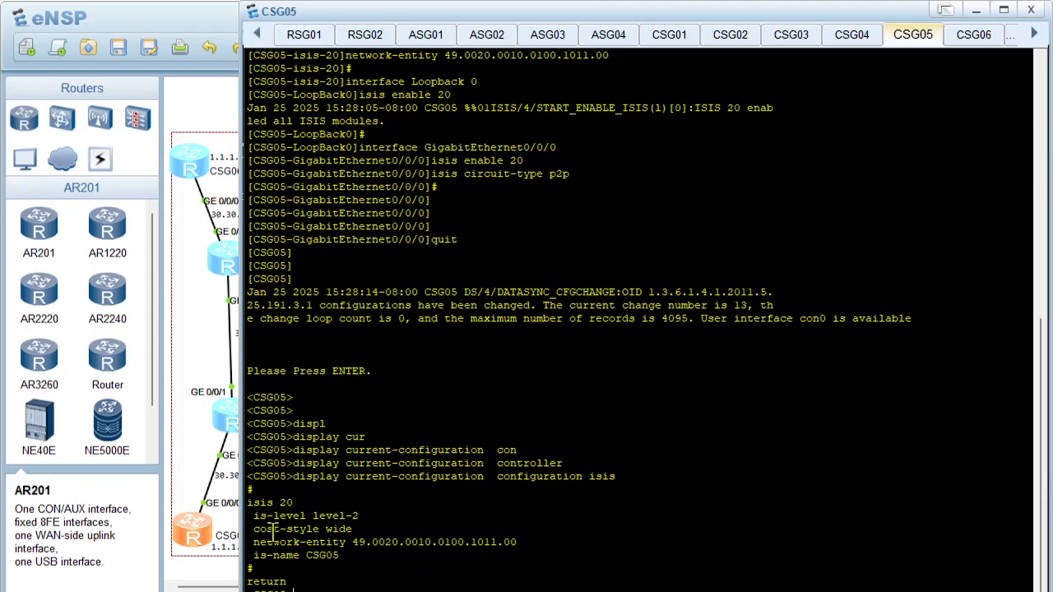
List CSG05's IS-IS neighbours with display isis peer
{"action": "type", "text": "l"}
{"action": "key", "text": "Tab"}
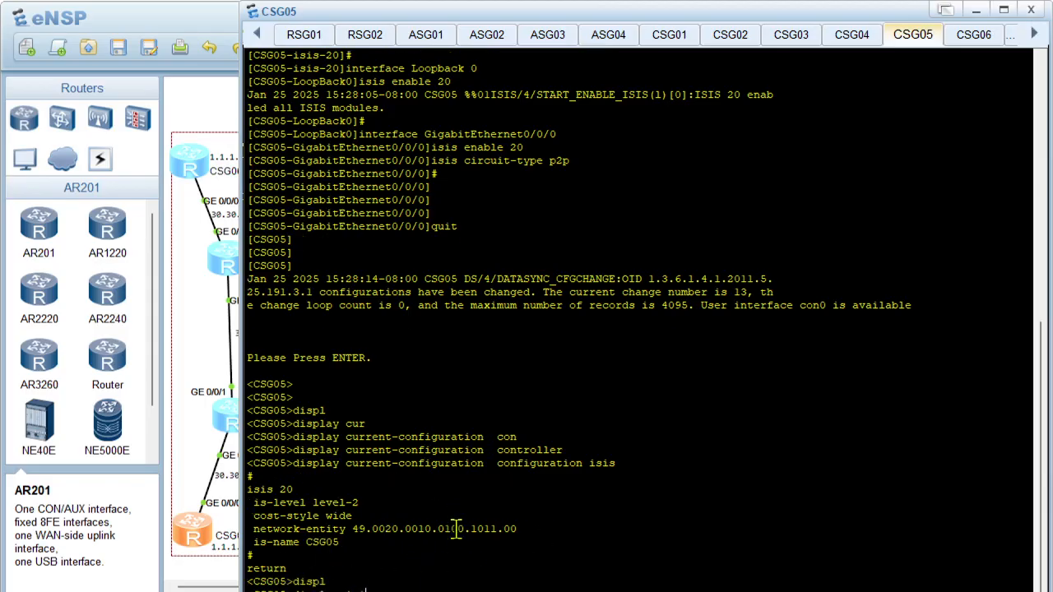
{"action": "type", "text": "isis"}
{"action": "key", "text": "Tab"}
{"action": "type", "text": "pe"}
{"action": "key", "text": "Tab"}
{"action": "key", "text": "Return"}
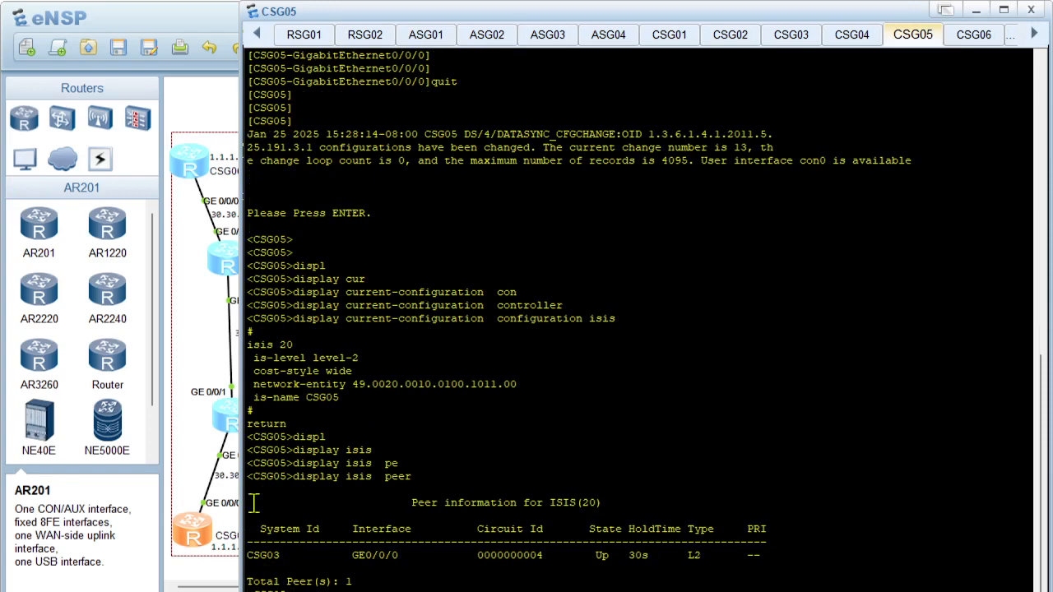
Switch to CSG04's console and list its IS-IS neighbours with display isis peer
{"action": "left_click", "coordinate": [190, 457]}
{"action": "double_click", "coordinate": [365, 460]}
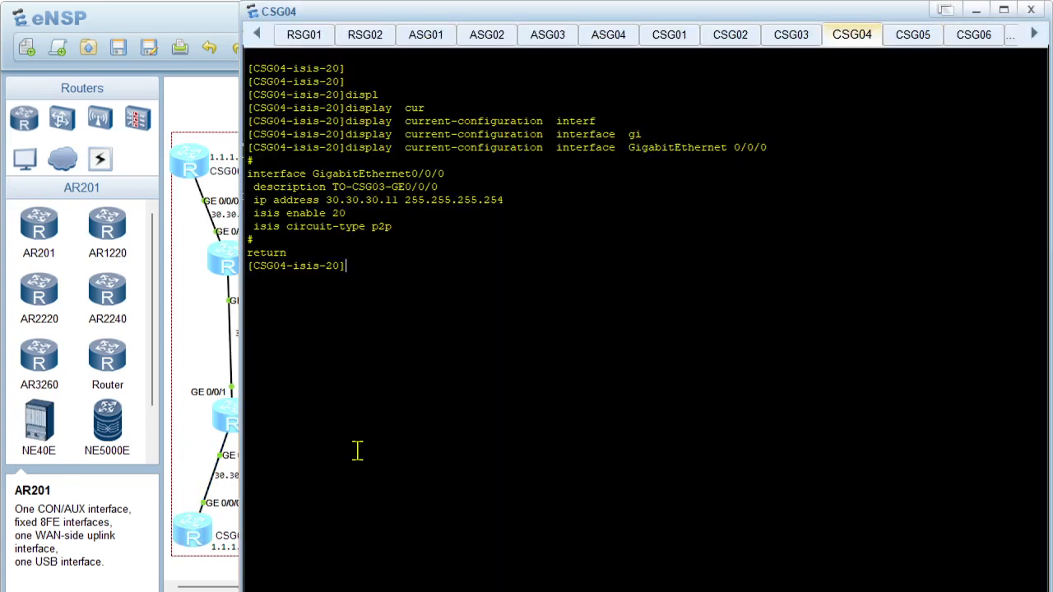
{"action": "type", "text": "displ"}
{"action": "key", "text": "Tab"}
{"action": "type", "text": "isi"}
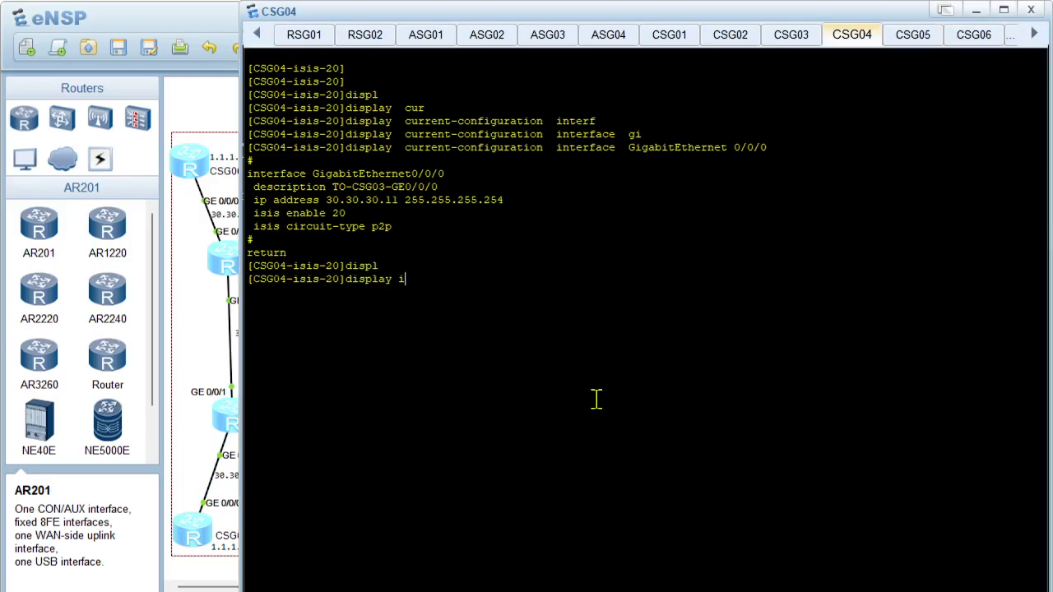
{"action": "key", "text": "Tab"}
{"action": "type", "text": "pe"}
{"action": "key", "text": "Tab"}
{"action": "key", "text": "Return"}
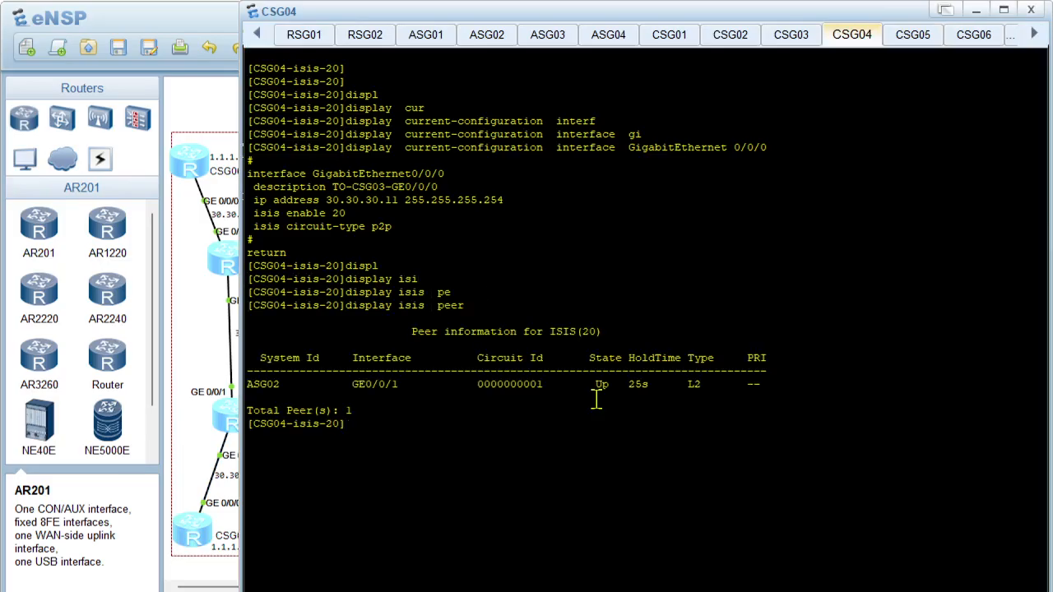
Reposition CSG04's console beside the access ring 1 topology and run display ip interface brief
{"action": "left_click", "coordinate": [194, 342]}
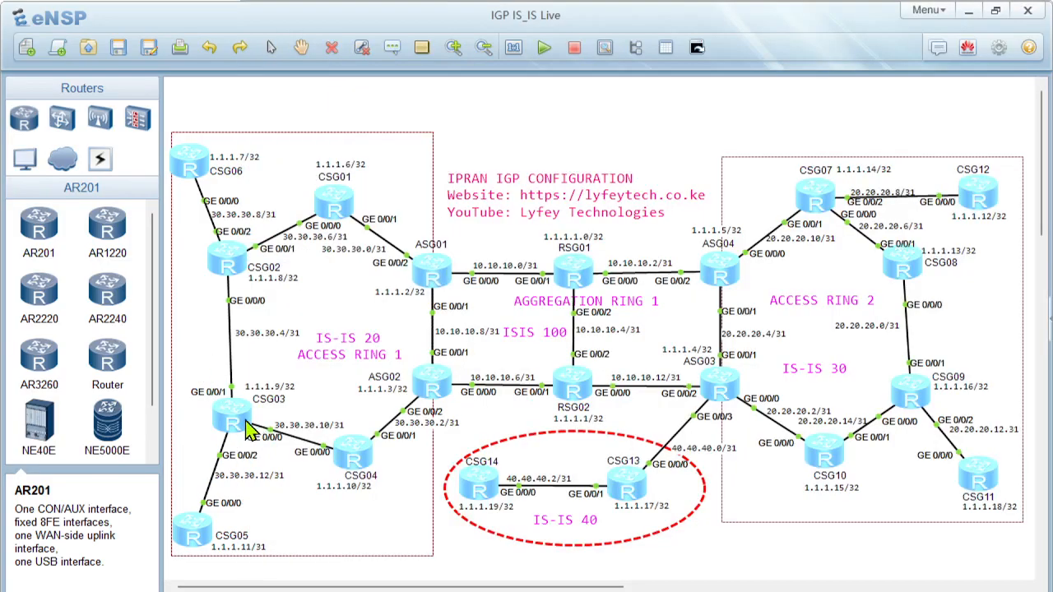
{"action": "double_click", "coordinate": [354, 460]}
{"action": "left_click_drag", "start_coordinate": [478, 10], "coordinate": [628, 28]}
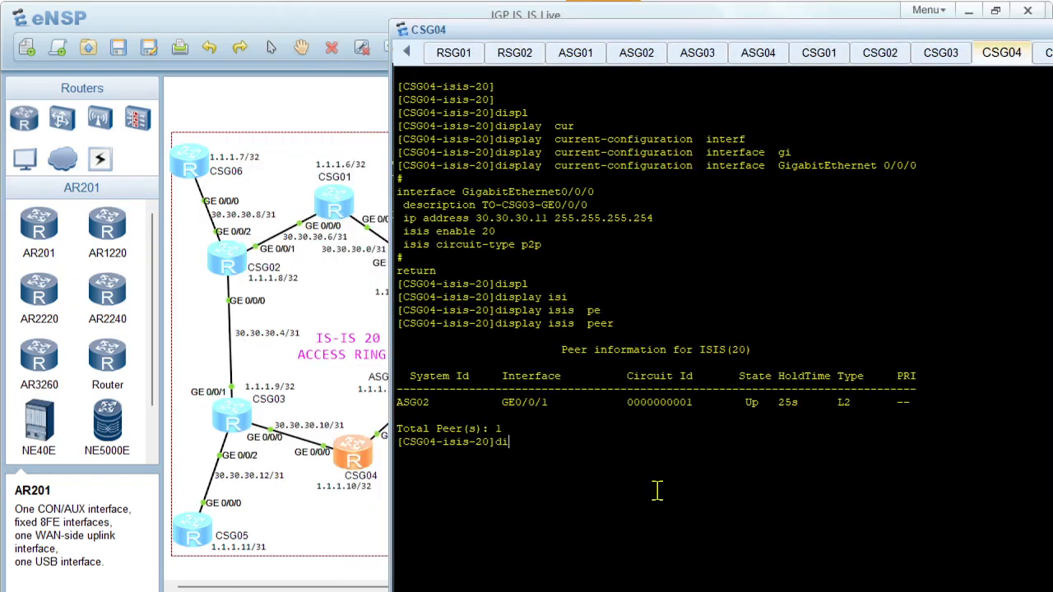
{"action": "type", "text": "ispl"}
{"action": "key", "text": "Tab"}
{"action": "type", "text": "ip interf"}
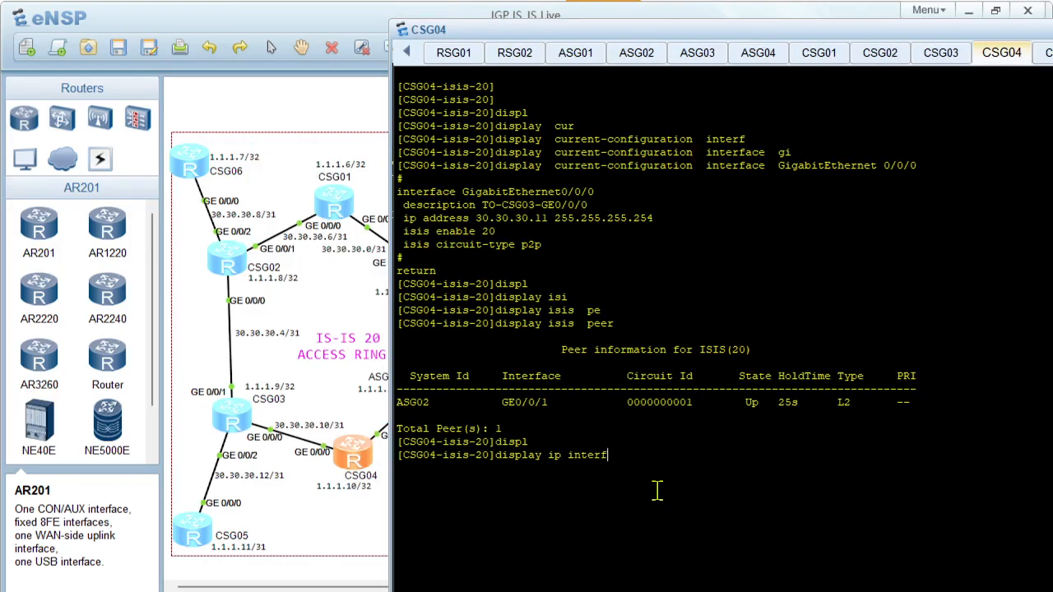
{"action": "key", "text": "Tab"}
{"action": "type", "text": "br"}
{"action": "key", "text": "Tab"}
{"action": "key", "text": "Return"}
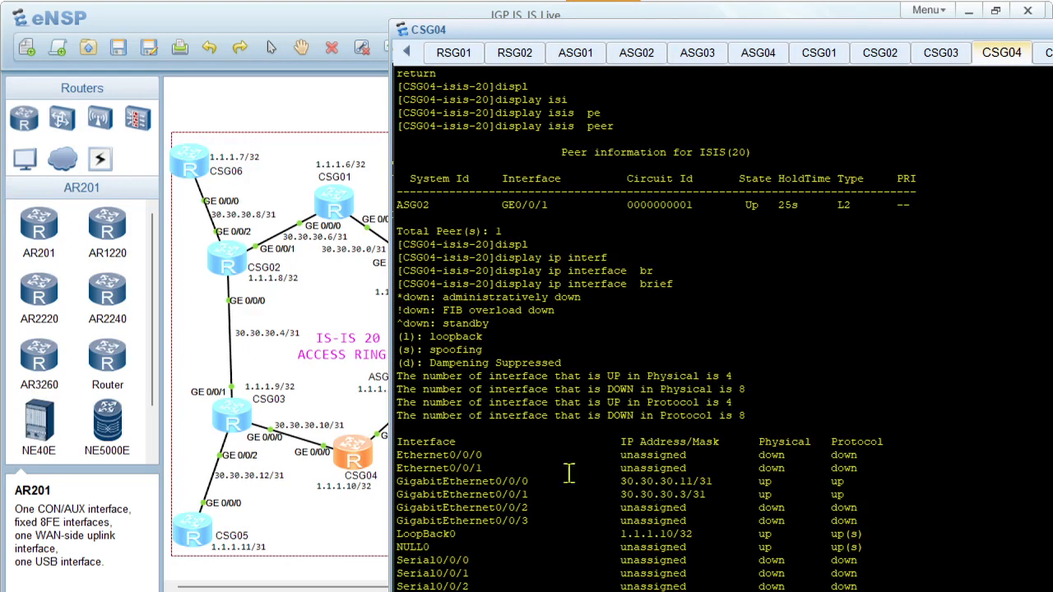
Clear CSG04's console and rerun display ip interface brief to review its interface addresses and states
{"action": "right_click", "coordinate": [652, 326]}
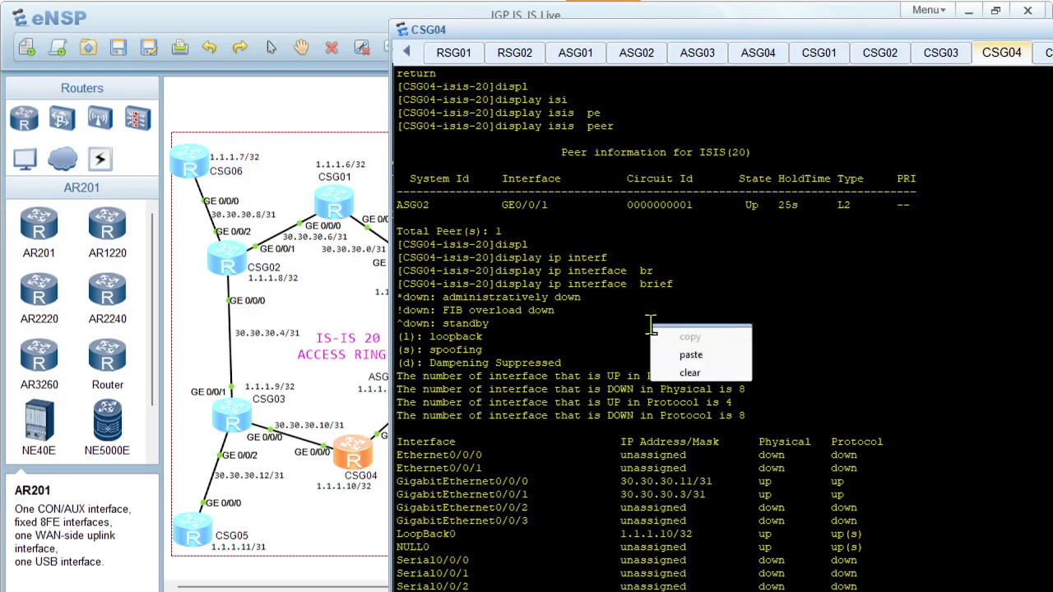
{"action": "left_click", "coordinate": [694, 373]}
{"action": "key", "text": "Return"}
{"action": "key", "text": "Up"}
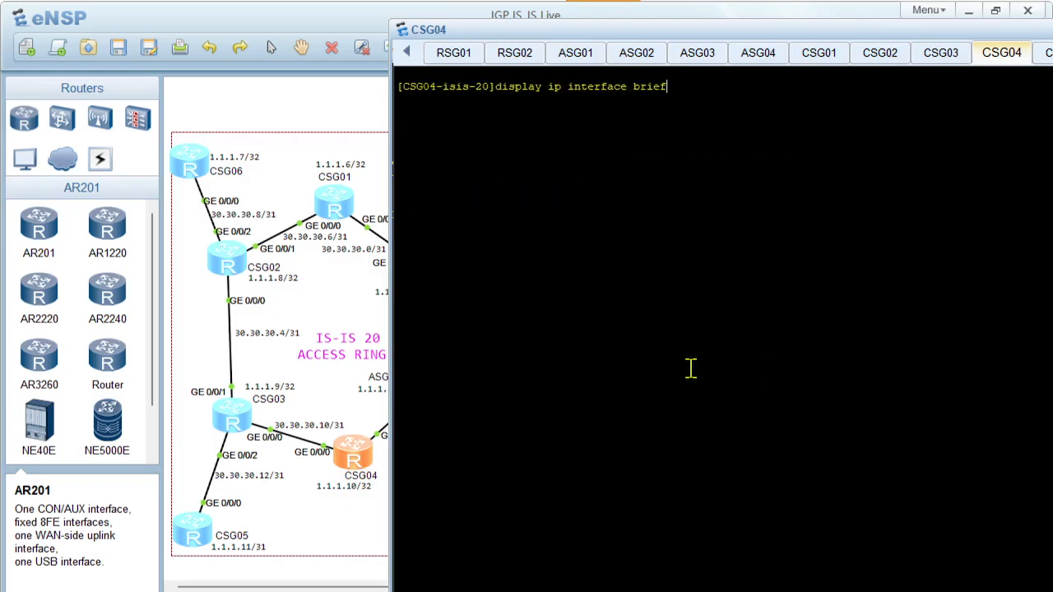
{"action": "key", "text": "Return"}
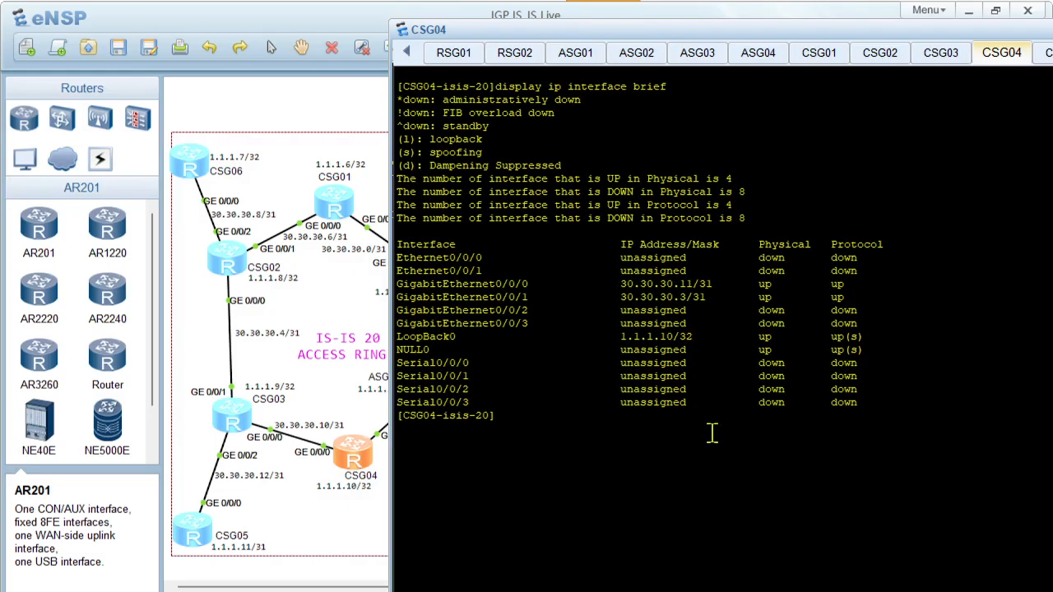
List CSG04's IS-IS-enabled interfaces with display isis interface
{"action": "type", "text": "displ"}
{"action": "key", "text": "Tab"}
{"action": "type", "text": "isi"}
{"action": "key", "text": "Tab"}
{"action": "type", "text": "interf"}
{"action": "key", "text": "Tab"}
{"action": "key", "text": "Return"}
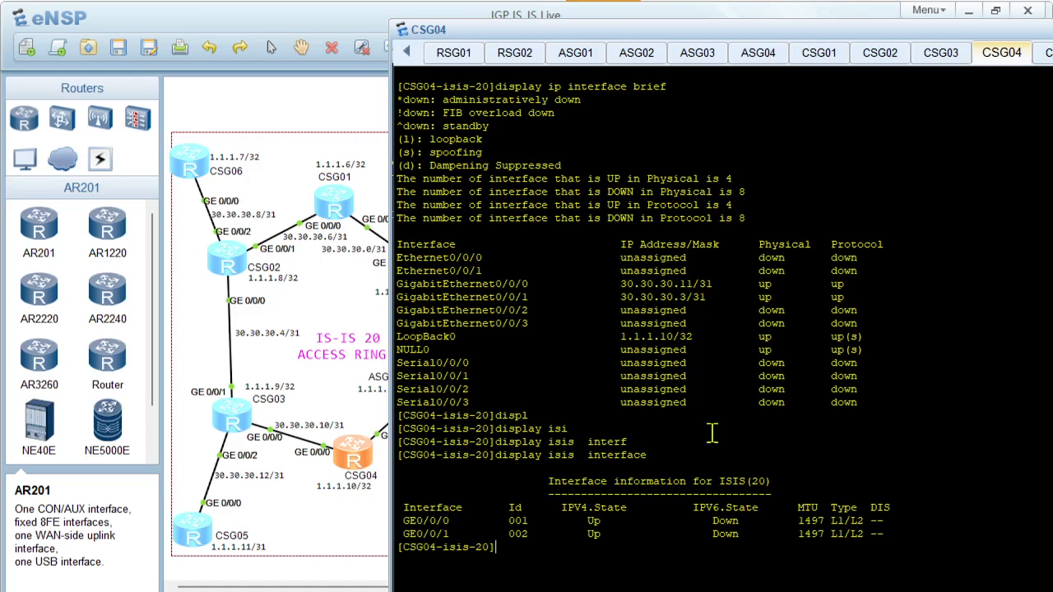
Switch back to CSG03's console and clear its output
{"action": "left_click", "coordinate": [226, 418]}
{"action": "double_click", "coordinate": [226, 418]}
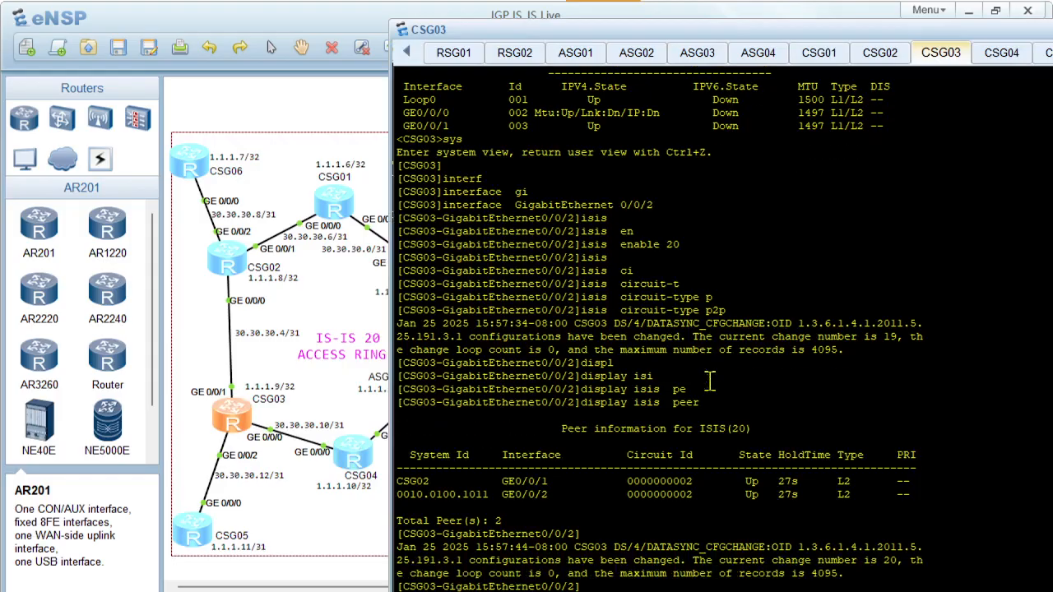
{"action": "right_click", "coordinate": [709, 379]}
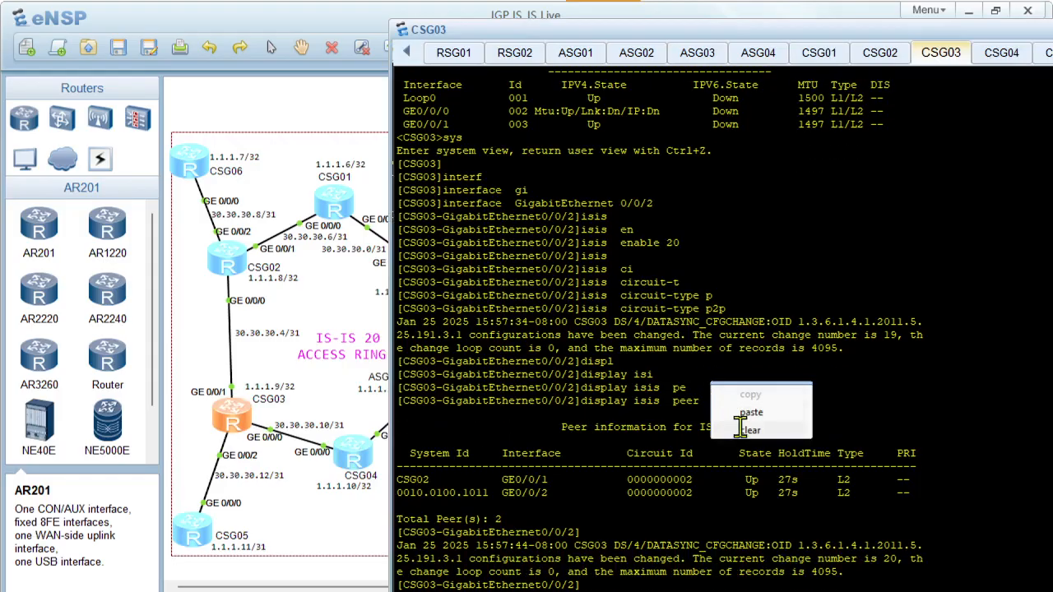
{"action": "left_click", "coordinate": [740, 425]}
{"action": "key", "text": "Return"}
{"action": "key", "text": "Return"}
{"action": "key", "text": "Return"}
Run display isis interface on CSG03 to check the state of its IS-IS interfaces
{"action": "type", "text": "displ"}
{"action": "key", "text": "Tab"}
{"action": "type", "text": "isi"}
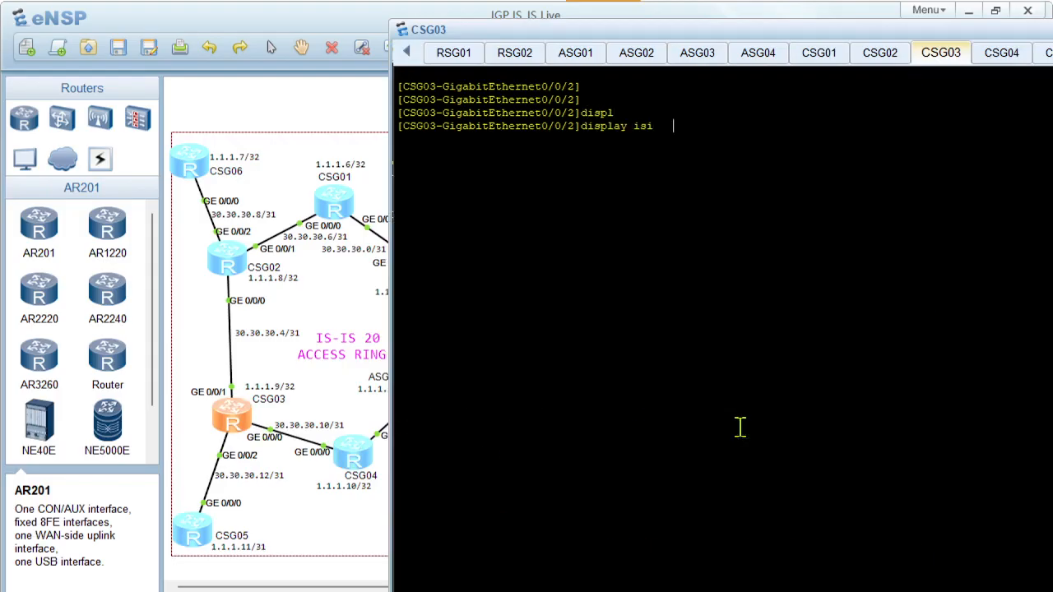
{"action": "key", "text": "Tab"}
{"action": "type", "text": "inte"}
{"action": "key", "text": "Tab"}
{"action": "key", "text": "Return"}
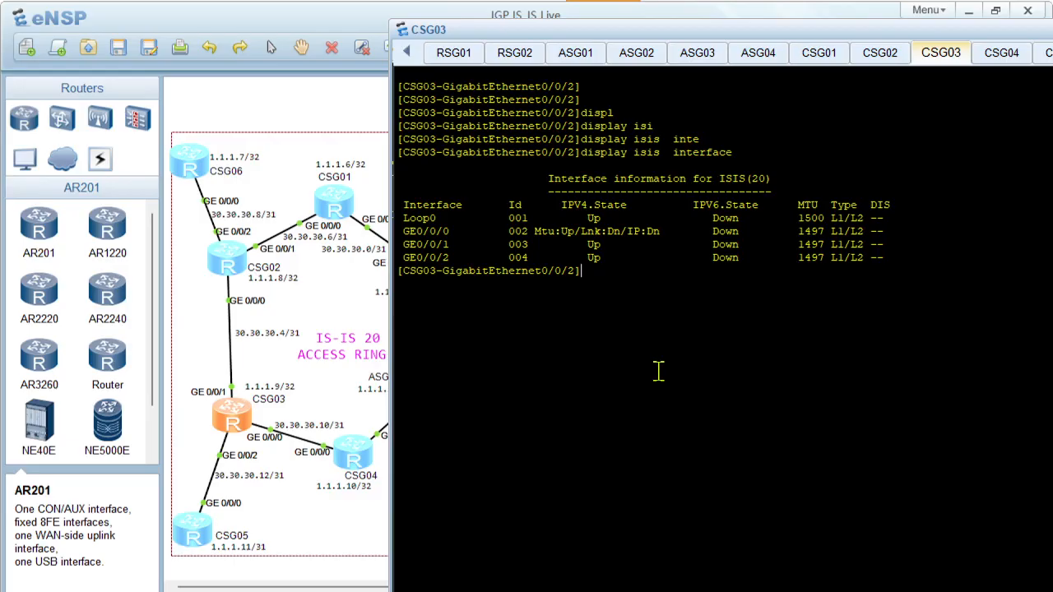
Inspect the link state toward CSG04 on CSG03 with display interface GigabitEthernet 0/0/0
{"action": "type", "text": "displ"}
{"action": "key", "text": "Tab"}
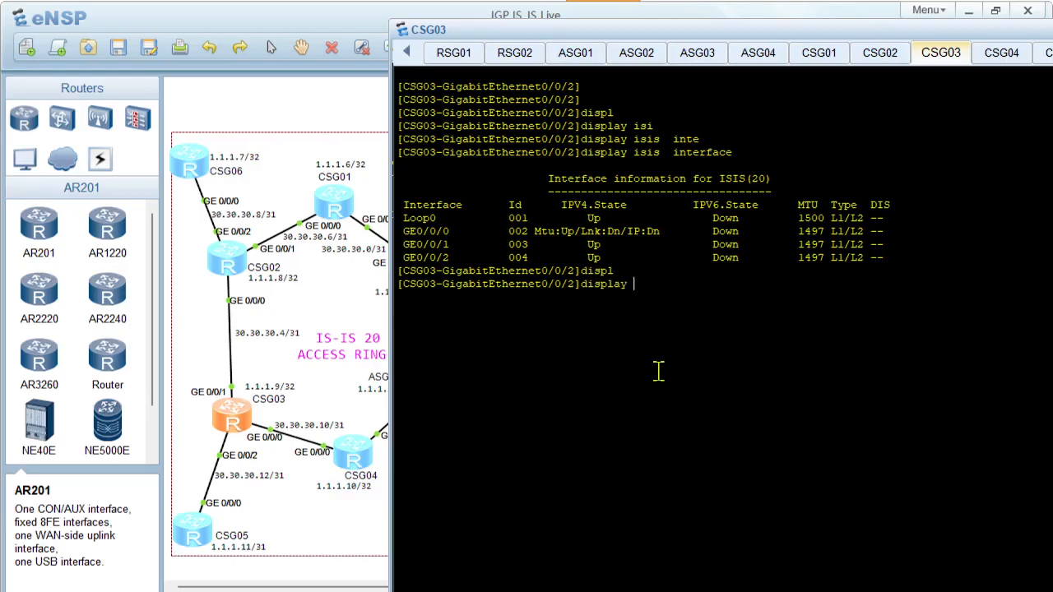
{"action": "type", "text": "cu"}
{"action": "key", "text": "BackSpace"}
{"action": "key", "text": "BackSpace"}
{"action": "type", "text": "interf"}
{"action": "key", "text": "Tab"}
{"action": "type", "text": "gi"}
{"action": "key", "text": "Tab"}
{"action": "type", "text": "0/0/0"}
{"action": "key", "text": "Return"}
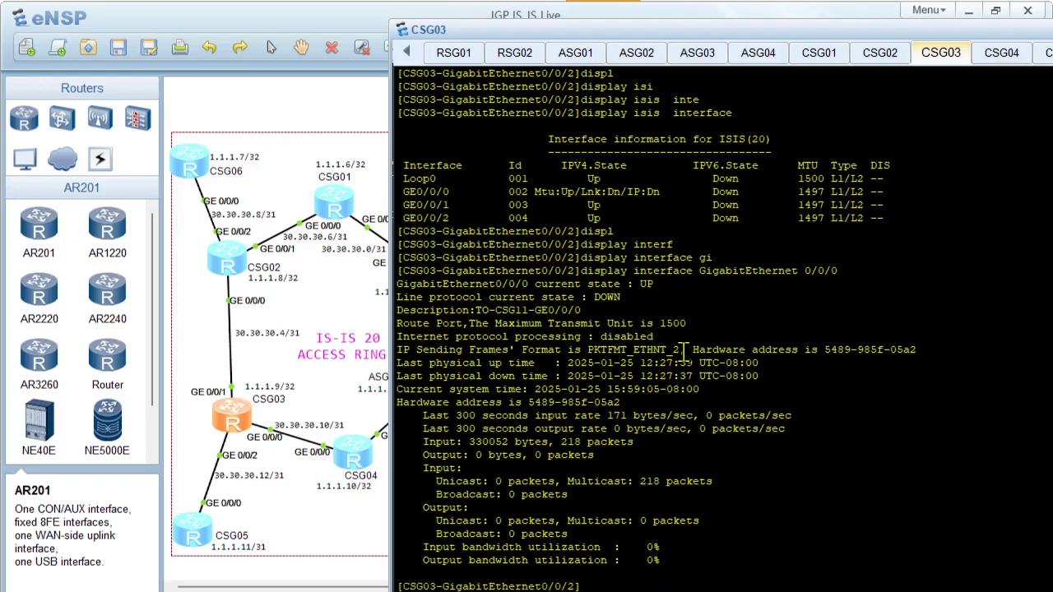
Show the configuration of CSG03's GigabitEthernet 0/0/2 with dis this and review it against the earlier interface output
{"action": "key", "text": "Return"}
{"action": "key", "text": "Return"}
{"action": "type", "text": "dis this"}
{"action": "key", "text": "Return"}
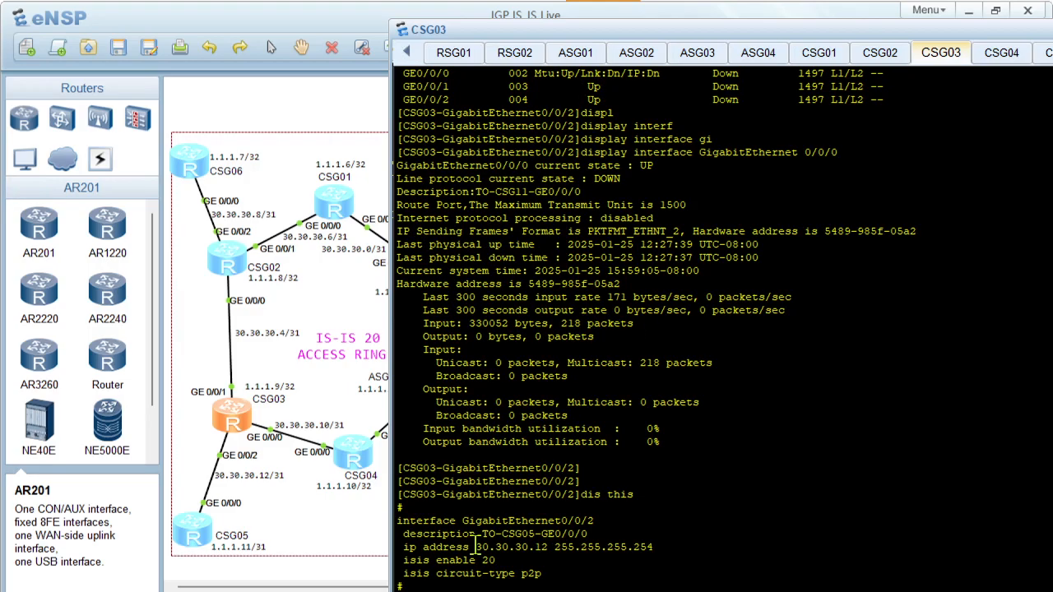
{"action": "scroll", "coordinate": [623, 211], "scroll_direction": "up", "scroll_amount": 4}
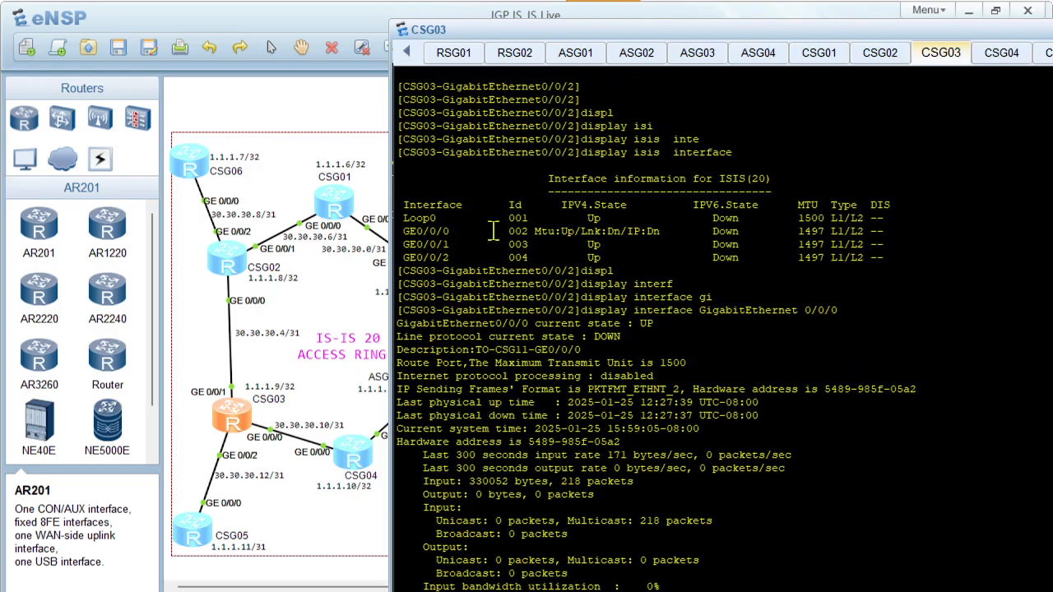
{"action": "scroll", "coordinate": [579, 258], "scroll_direction": "down", "scroll_amount": 4}
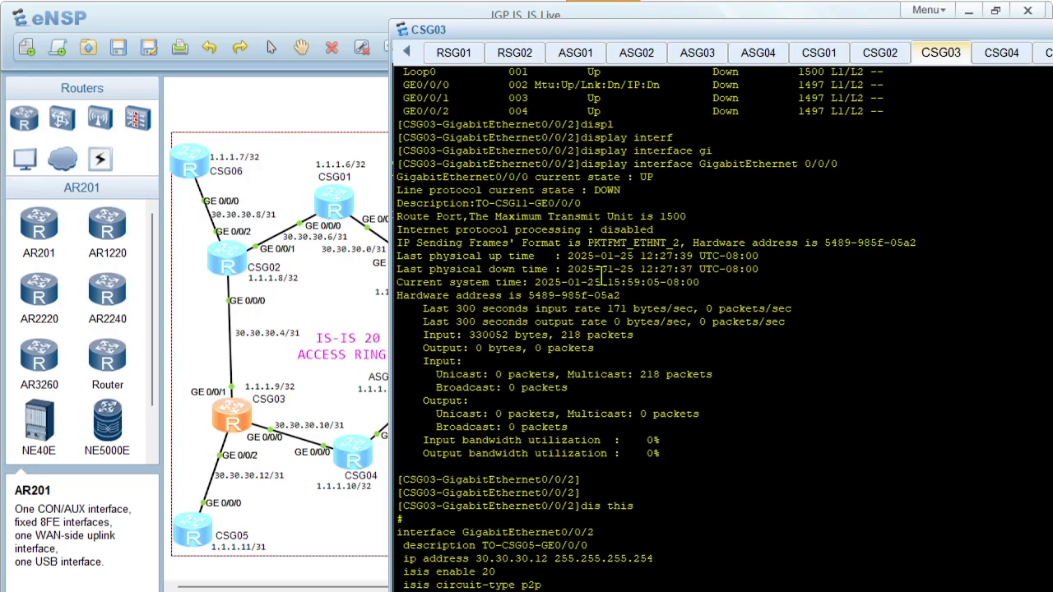
{"action": "scroll", "coordinate": [613, 276], "scroll_direction": "down", "scroll_amount": 2}
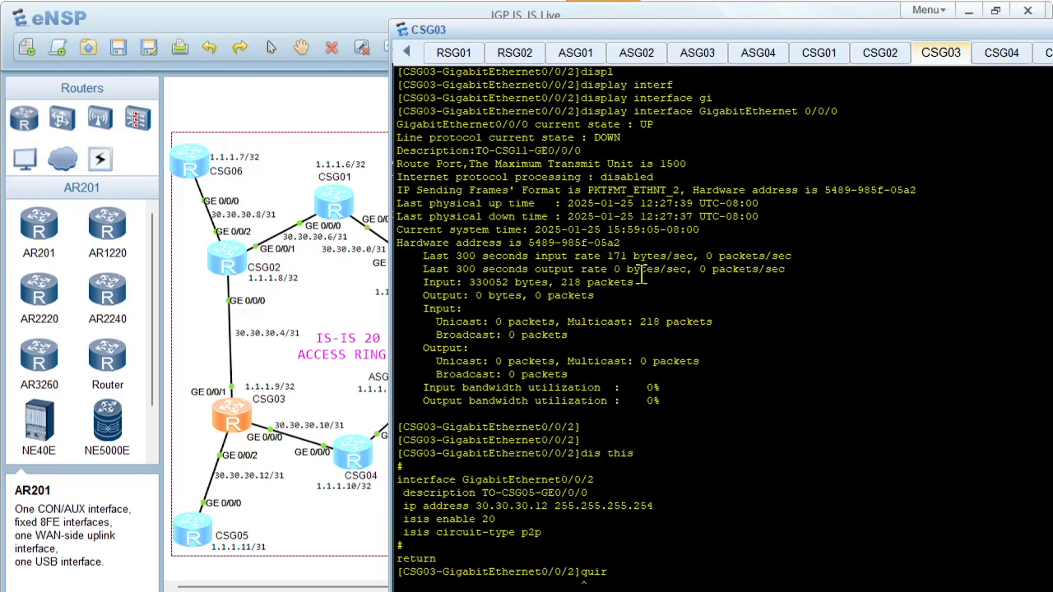
{"action": "scroll", "coordinate": [640, 276], "scroll_direction": "down", "scroll_amount": 1}
Clear CSG03's console, enter the GigabitEthernet 0/0/0 interface view from system view, and show its configuration with dis this
{"action": "right_click", "coordinate": [641, 277]}
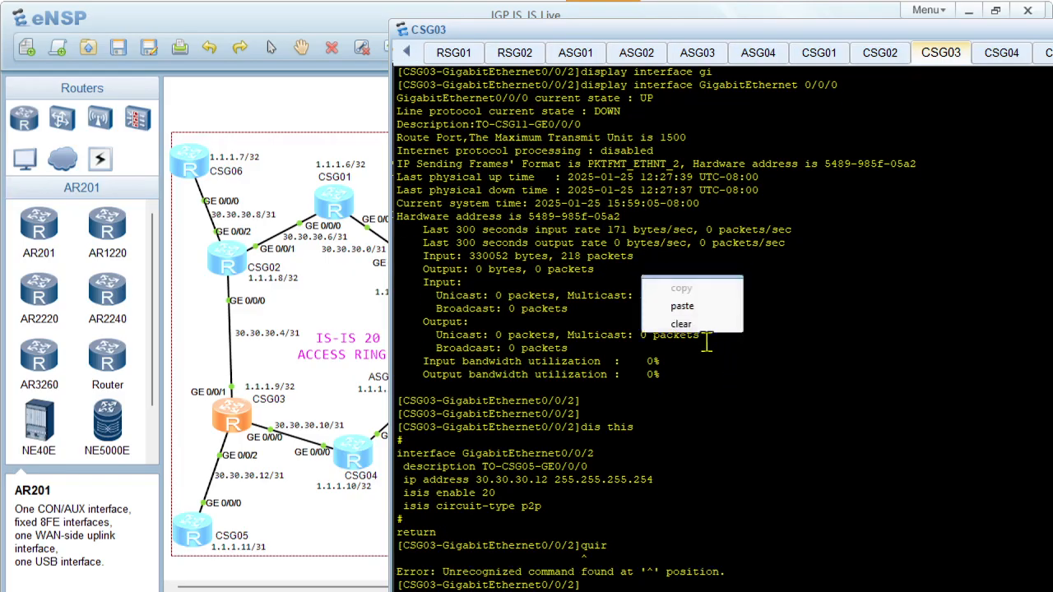
{"action": "left_click", "coordinate": [681, 324]}
{"action": "type", "text": "in"}
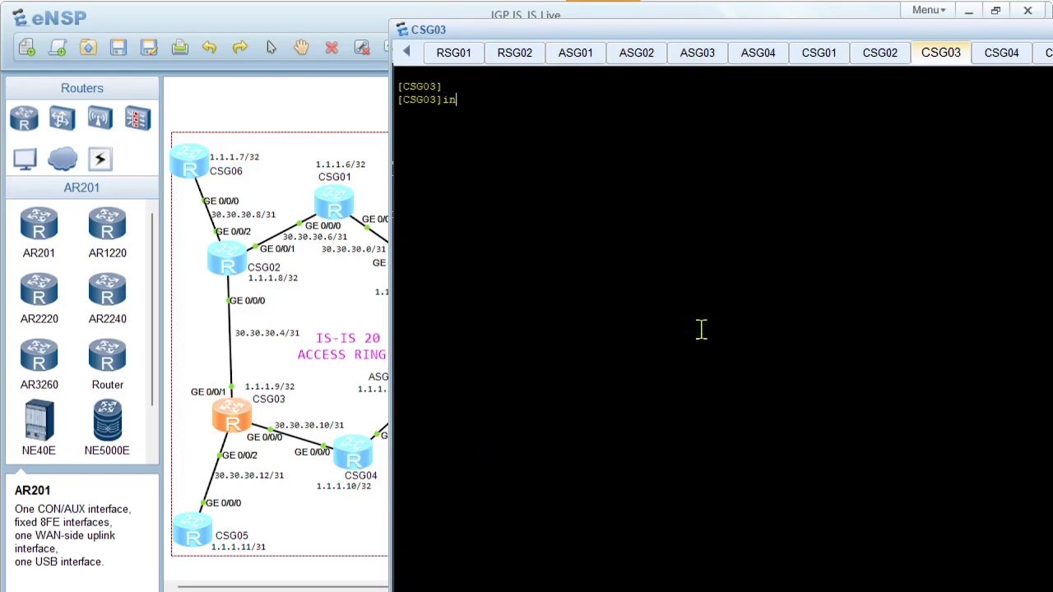
{"action": "type", "text": "terf"}
{"action": "key", "text": "Tab"}
{"action": "type", "text": "gi"}
{"action": "key", "text": "Tab"}
{"action": "type", "text": "0"}
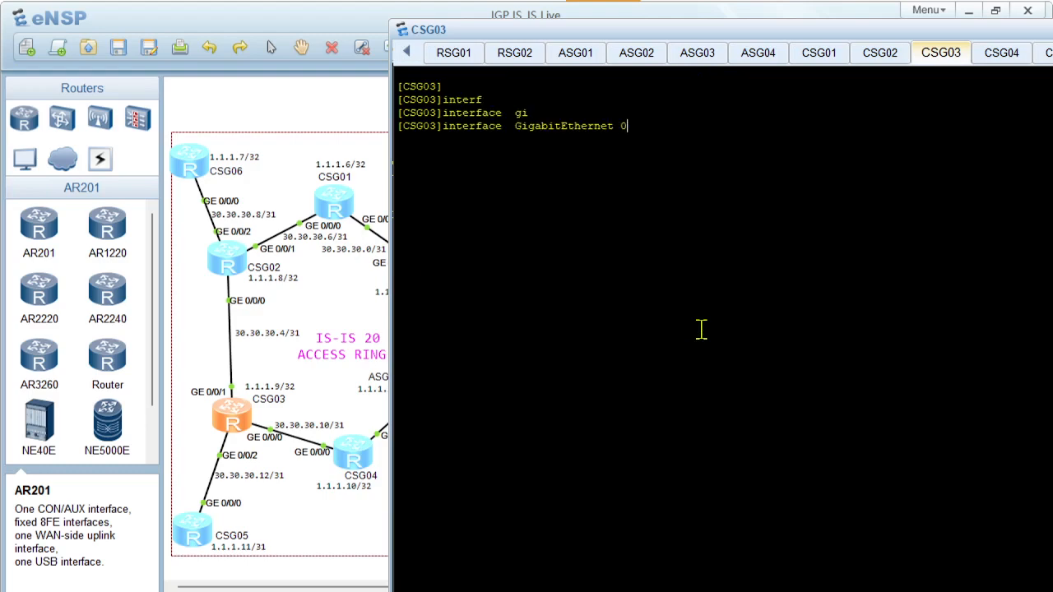
{"action": "key", "text": "Return"}
{"action": "type", "text": "dis this"}
{"action": "key", "text": "Return"}
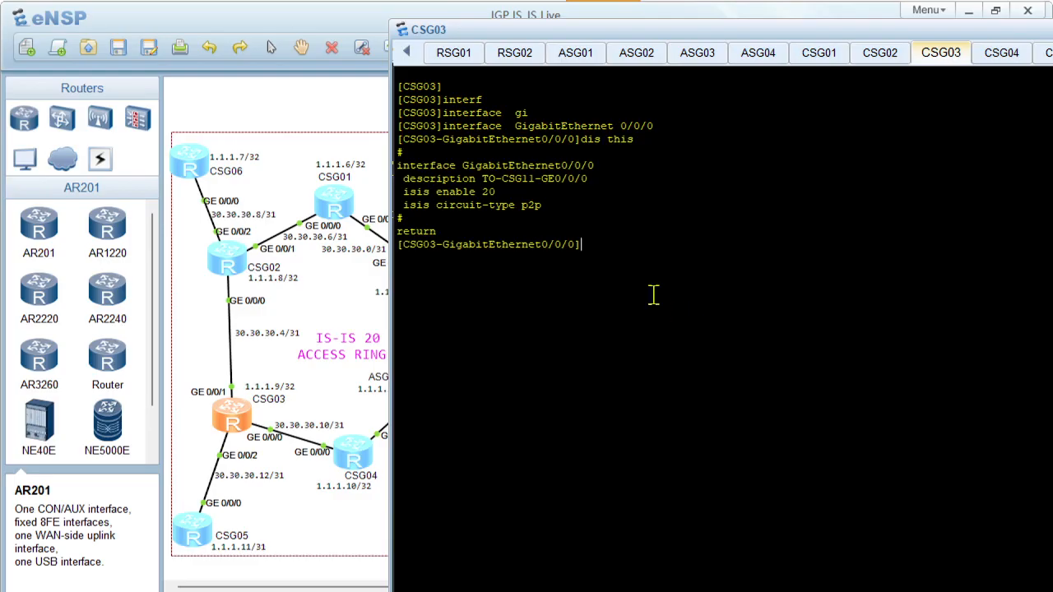
Assign IP address 30.30.30.10 with a 31-bit mask to CSG03's GigabitEthernet 0/0/0, checking the address against CSG04's side of the link
{"action": "type", "text": "ip ad"}
{"action": "key", "text": "Tab"}
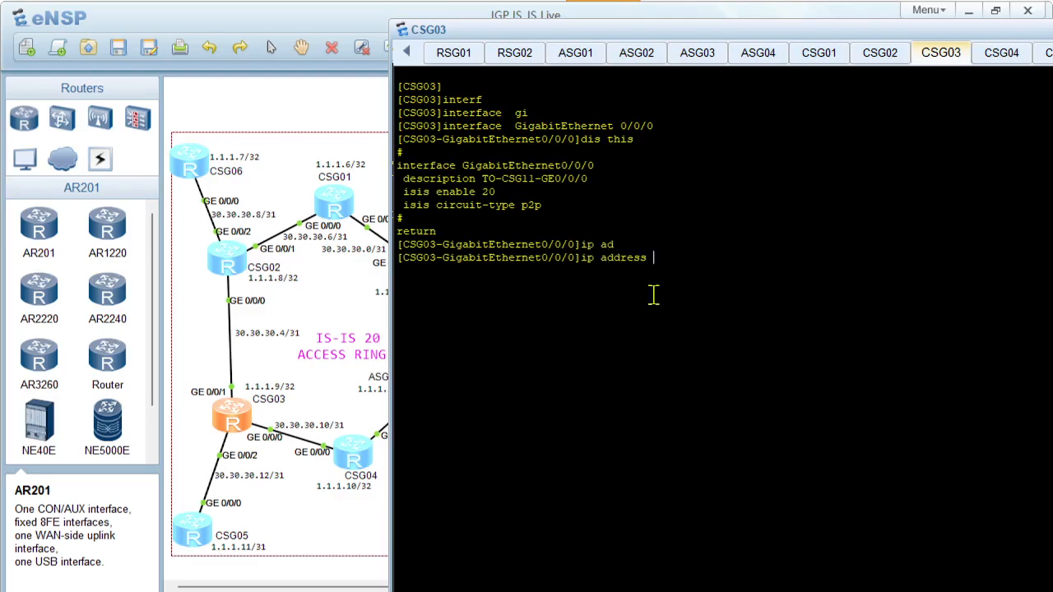
{"action": "type", "text": "30.30.30.11"}
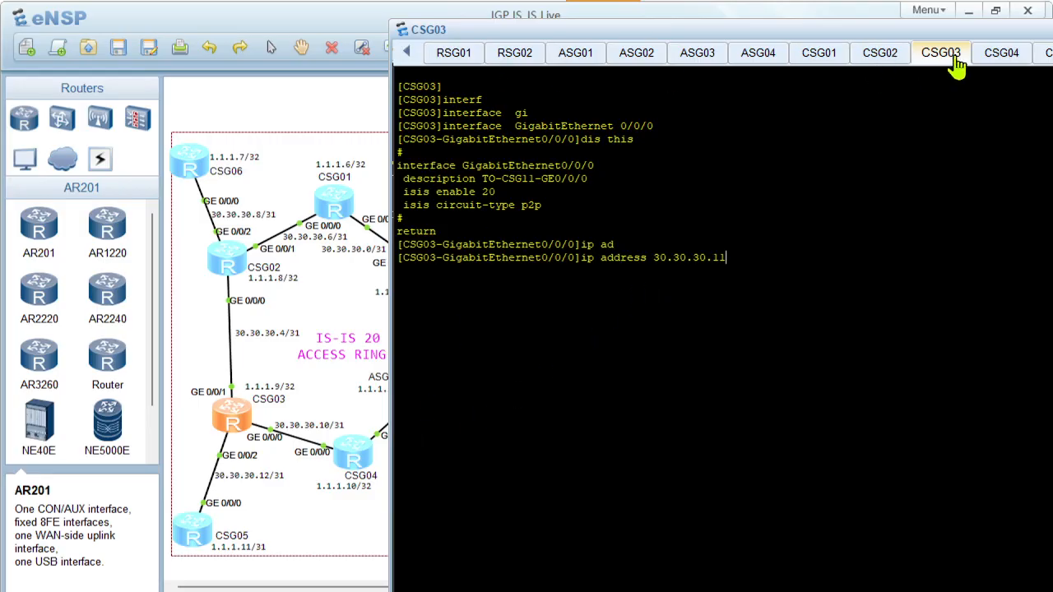
{"action": "left_click", "coordinate": [992, 57]}
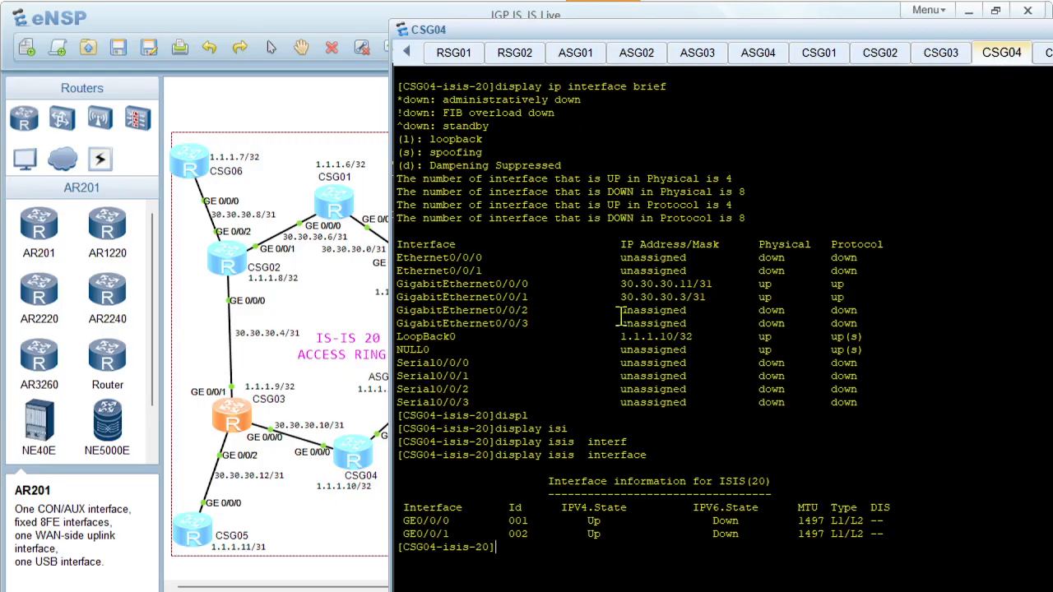
{"action": "left_click", "coordinate": [940, 58]}
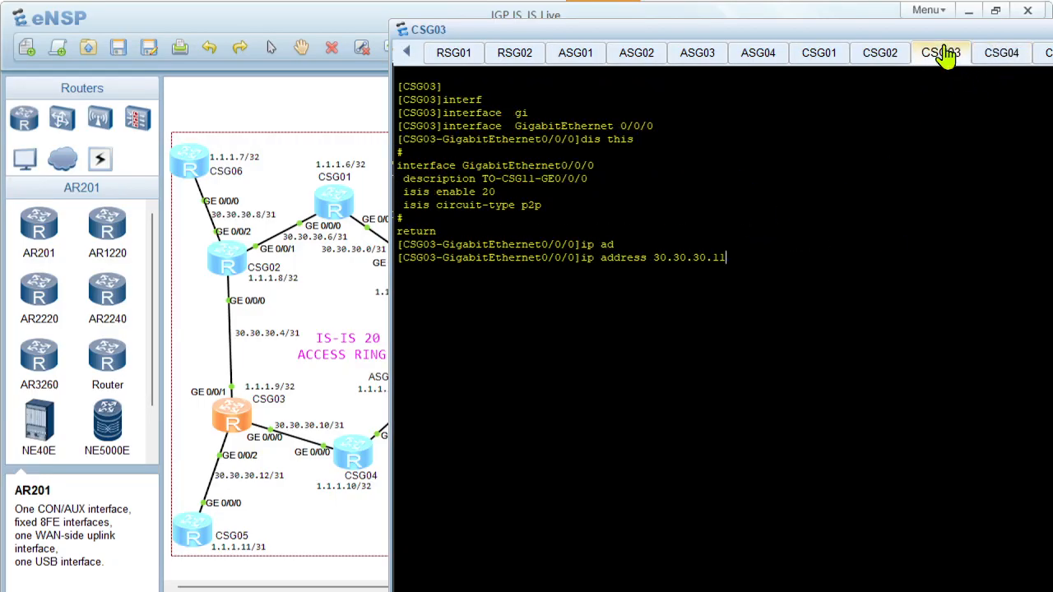
{"action": "key", "text": "BackSpace"}
{"action": "type", "text": "0 31"}
{"action": "key", "text": "Return"}
{"action": "key", "text": "Return"}
{"action": "key", "text": "Return"}
Run display isis peer on CSG03 to check its adjacencies, and clear the console once reviewed
{"action": "type", "text": "displ"}
{"action": "key", "text": "Tab"}
{"action": "type", "text": "isi"}
{"action": "key", "text": "Tab"}
{"action": "type", "text": "pe"}
{"action": "key", "text": "Tab"}
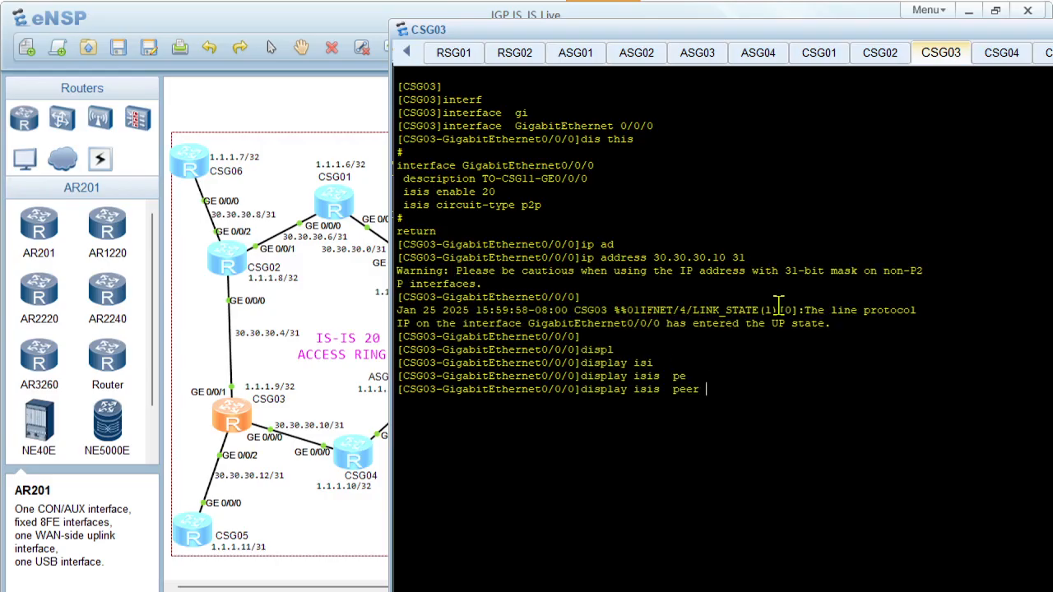
{"action": "key", "text": "Return"}
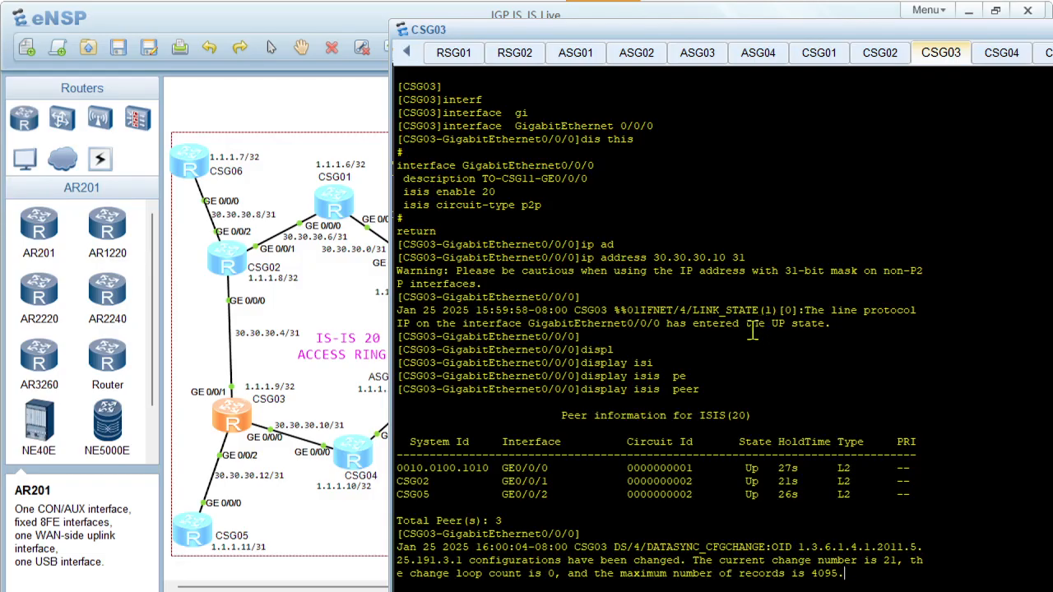
{"action": "right_click", "coordinate": [738, 339]}
{"action": "left_click", "coordinate": [773, 384]}
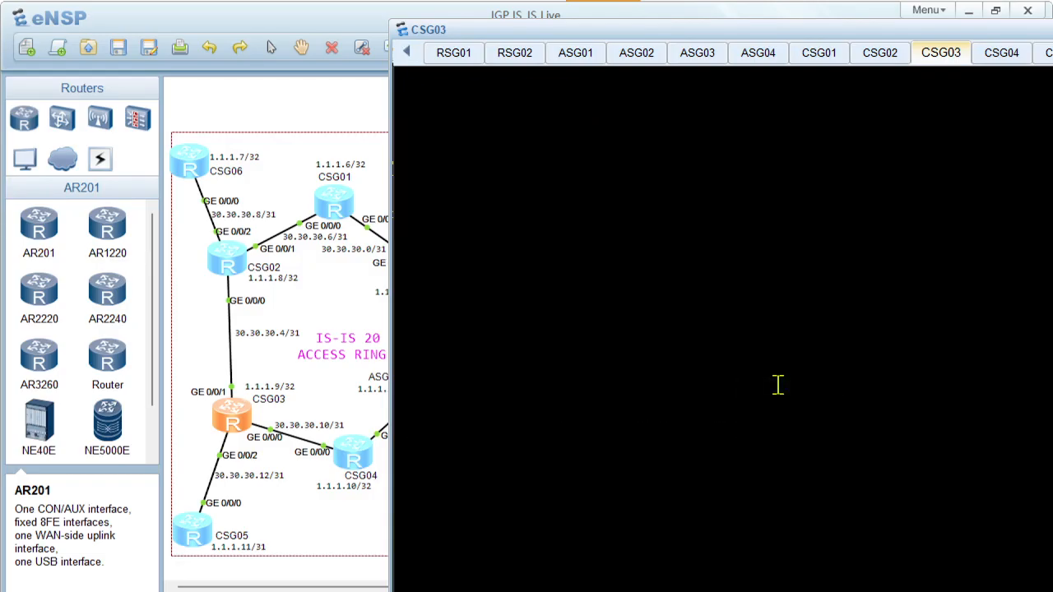
{"action": "key", "text": "Return"}
{"action": "key", "text": "Return"}
{"action": "key", "text": "Return"}
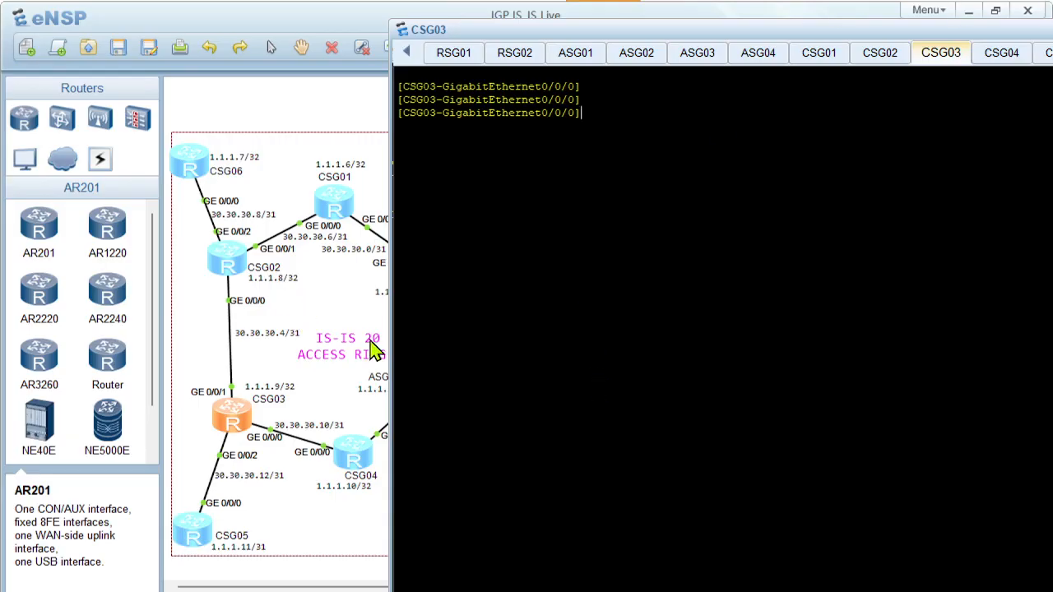
Switch to the PowerPoint presentation, show the Troubleshooting Commands slide, and highlight display isis spf-log and display isis error
{"action": "left_click", "coordinate": [313, 309]}
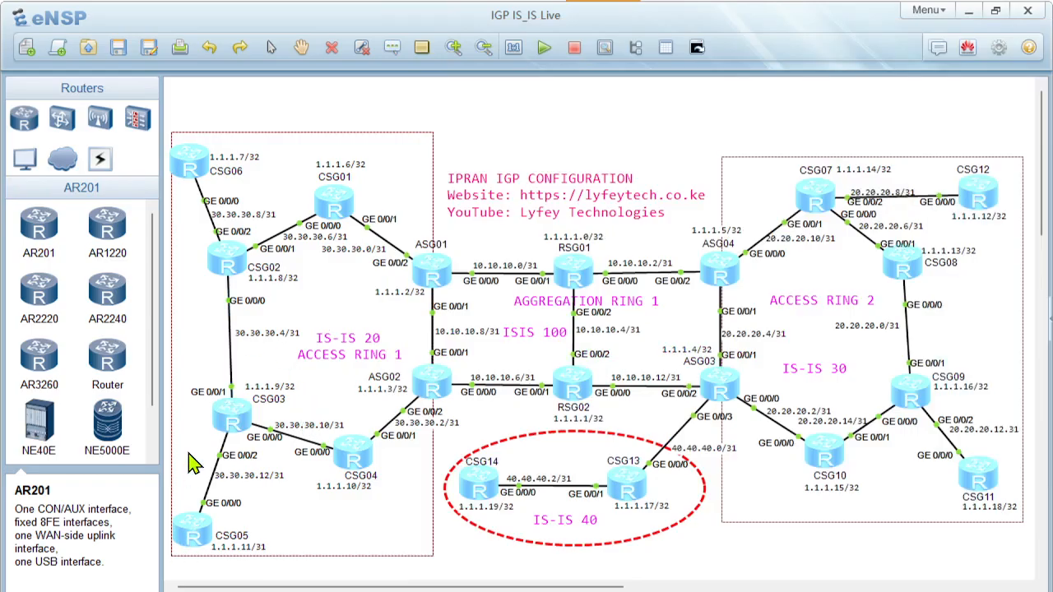
{"action": "scroll", "coordinate": [200, 458], "scroll_direction": "down", "scroll_amount": 2}
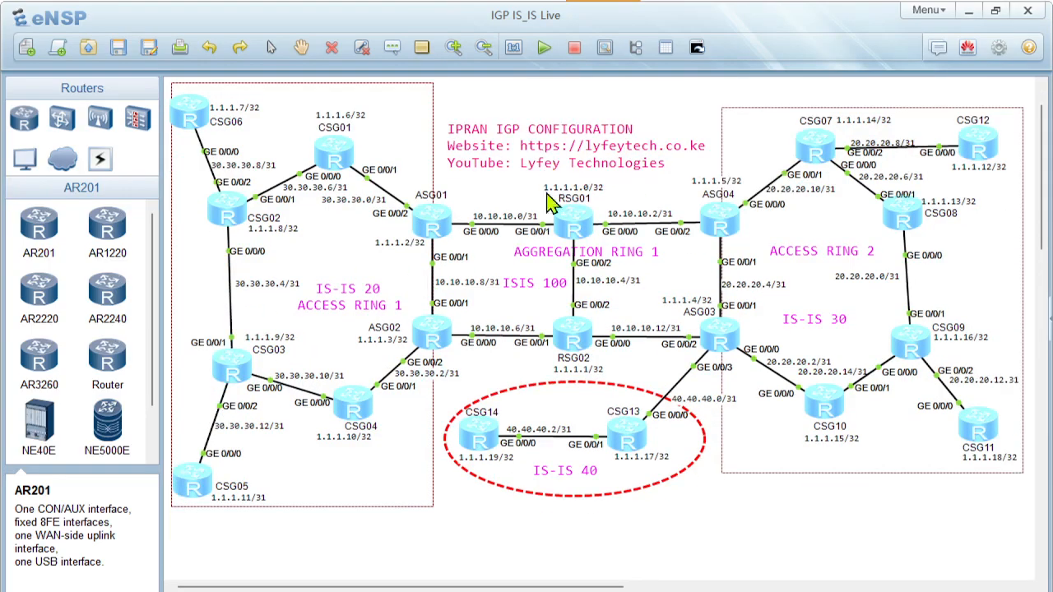
{"action": "key", "text": "alt+Tab"}
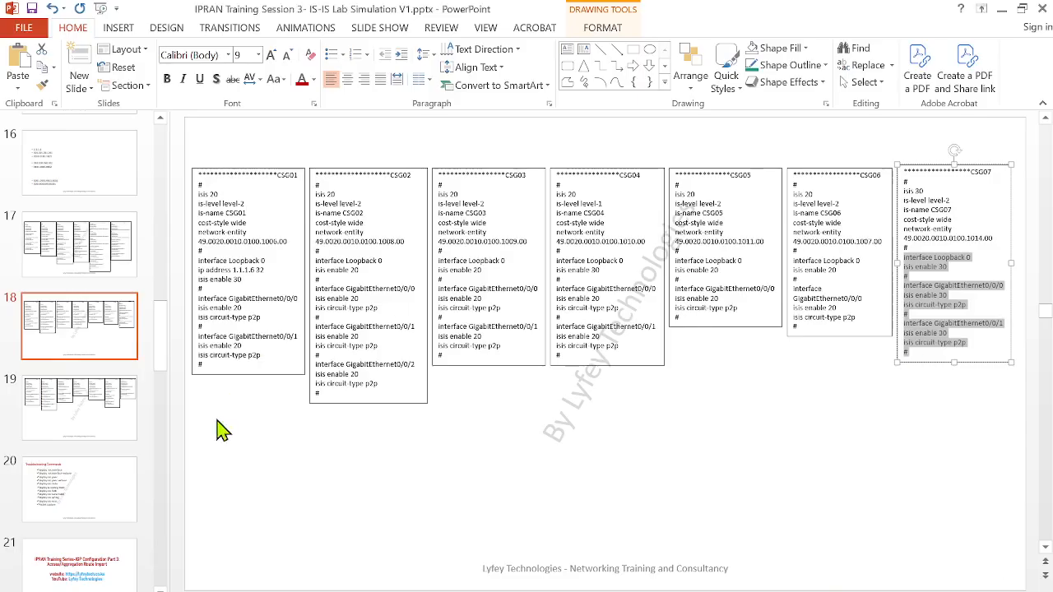
{"action": "left_click", "coordinate": [82, 485]}
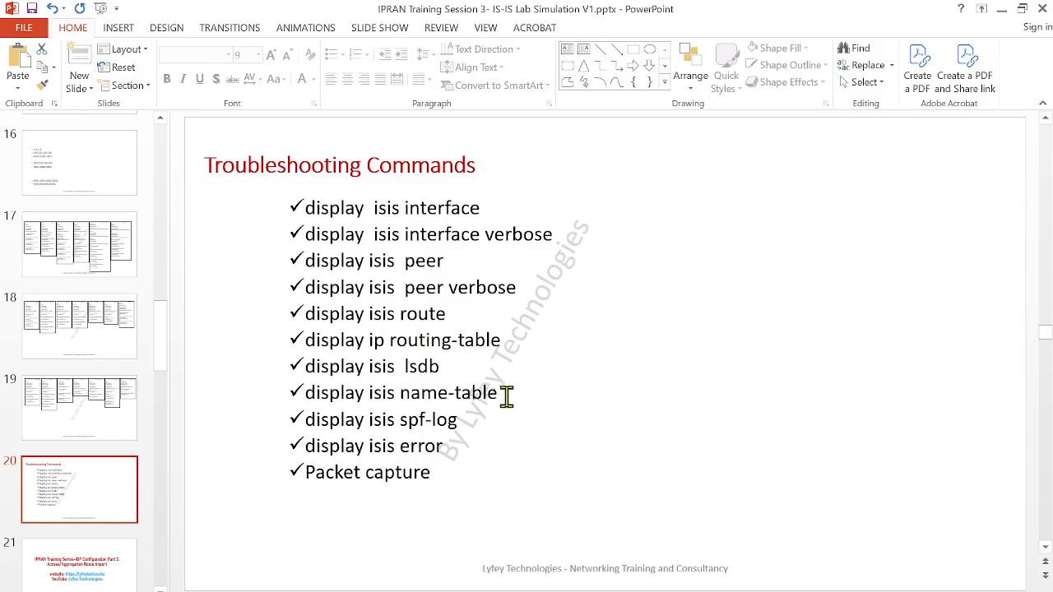
{"action": "left_click_drag", "start_coordinate": [460, 421], "coordinate": [306, 421]}
{"action": "left_click_drag", "start_coordinate": [451, 445], "coordinate": [306, 446]}
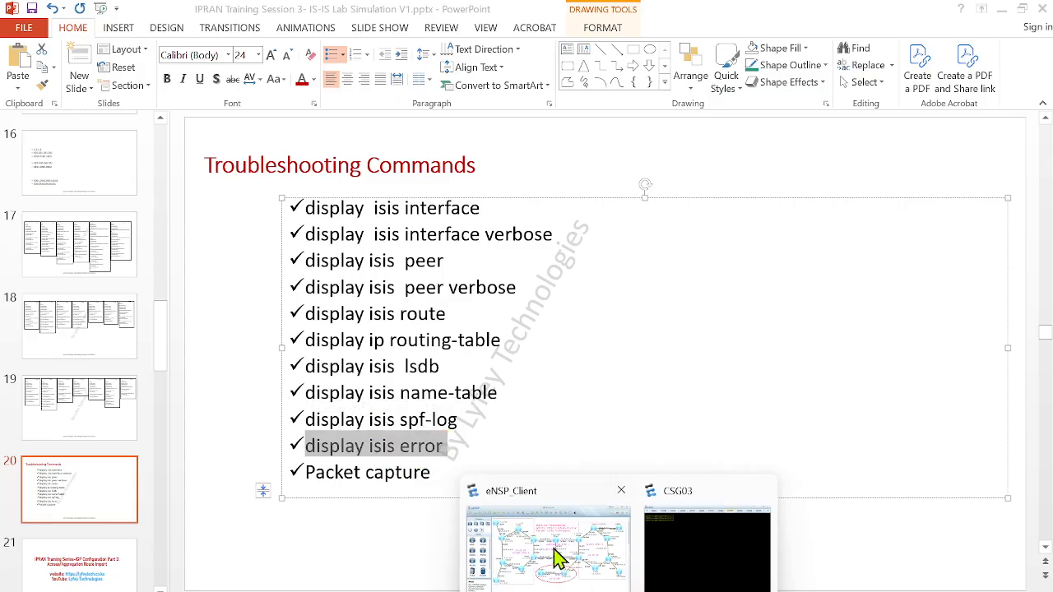
Switch back to the eNSP topology and start a data capture at ASG03's GE 0/0/2 on the link to RSG02
{"action": "left_click", "coordinate": [556, 557]}
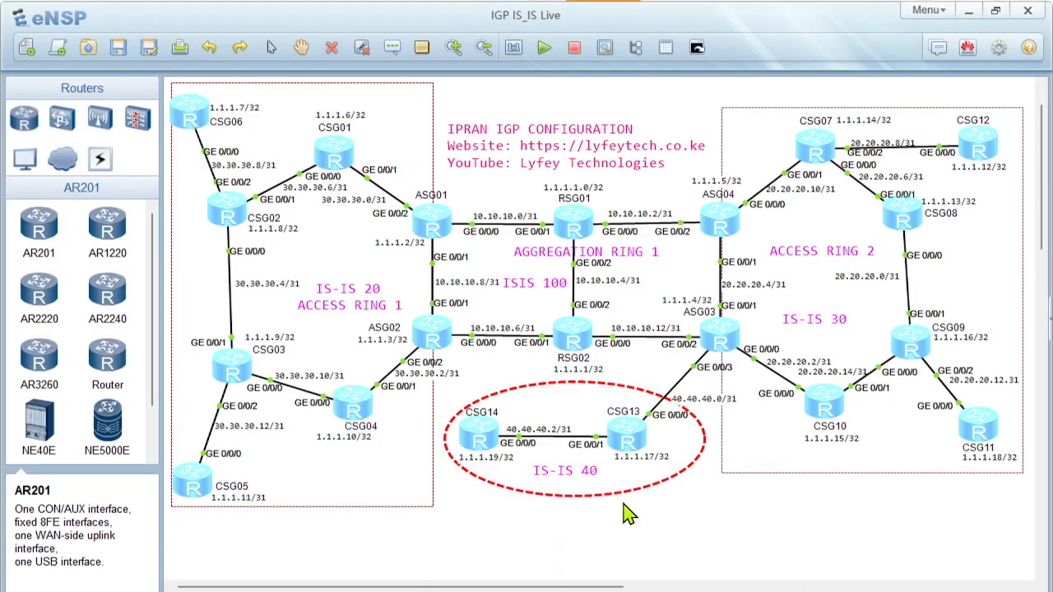
{"action": "right_click", "coordinate": [691, 345]}
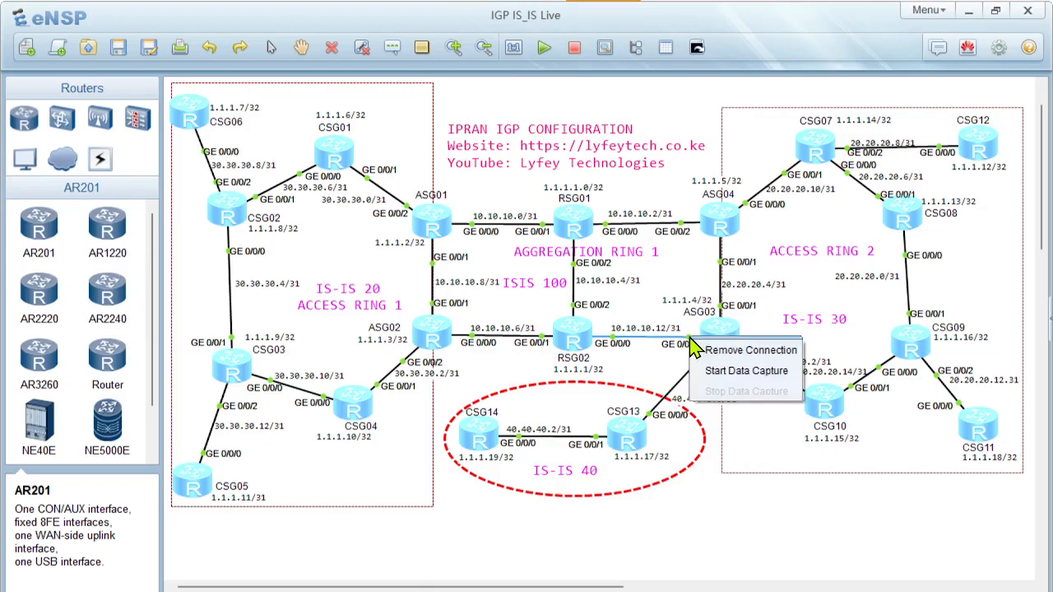
{"action": "left_click", "coordinate": [726, 374]}
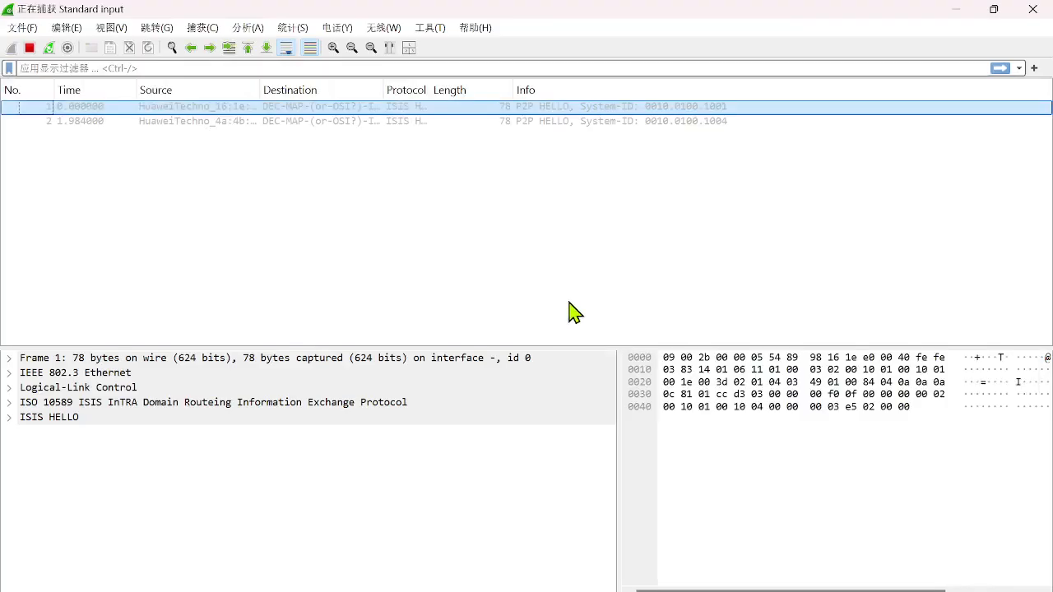
Inspect the ISIS HELLO details of the second captured packet in Wireshark, including its area address and IP interface address fields
{"action": "left_click", "coordinate": [369, 124]}
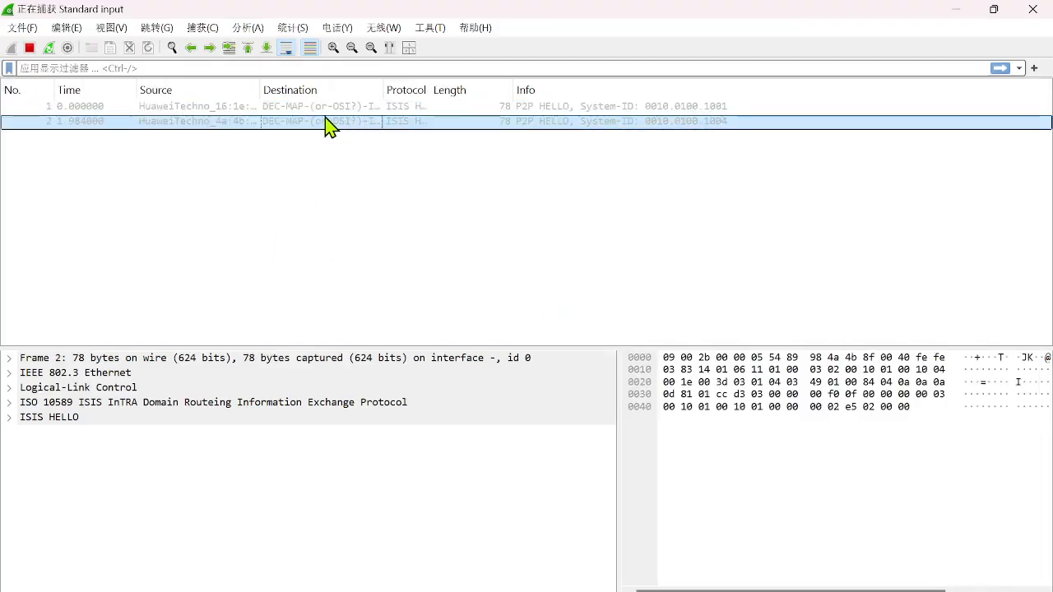
{"action": "left_click", "coordinate": [9, 417]}
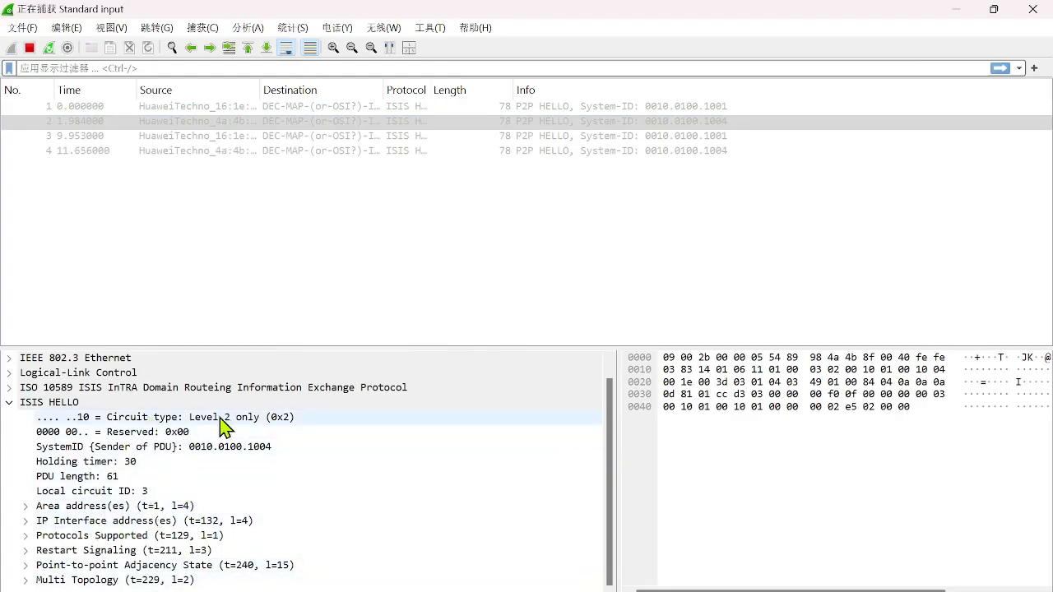
{"action": "left_click", "coordinate": [25, 505]}
{"action": "scroll", "coordinate": [193, 523], "scroll_direction": "down", "scroll_amount": 1}
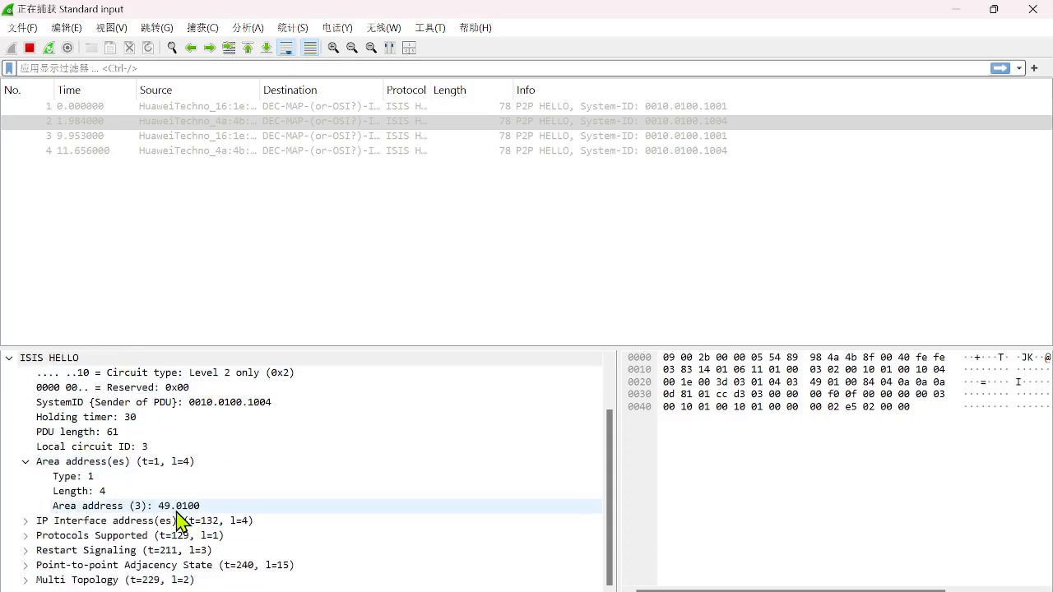
{"action": "left_click", "coordinate": [179, 508]}
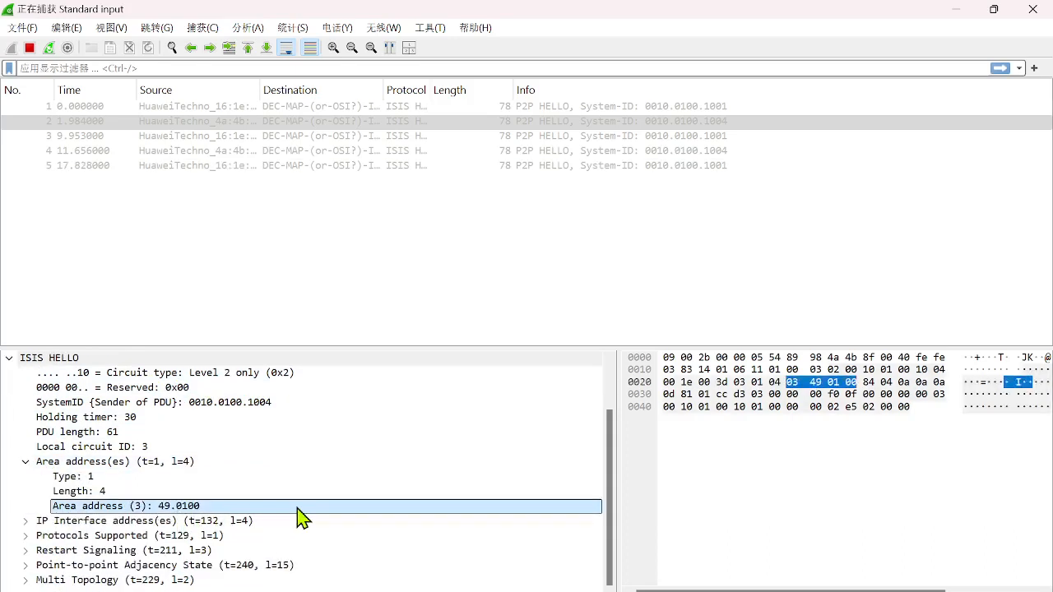
{"action": "left_click", "coordinate": [37, 524]}
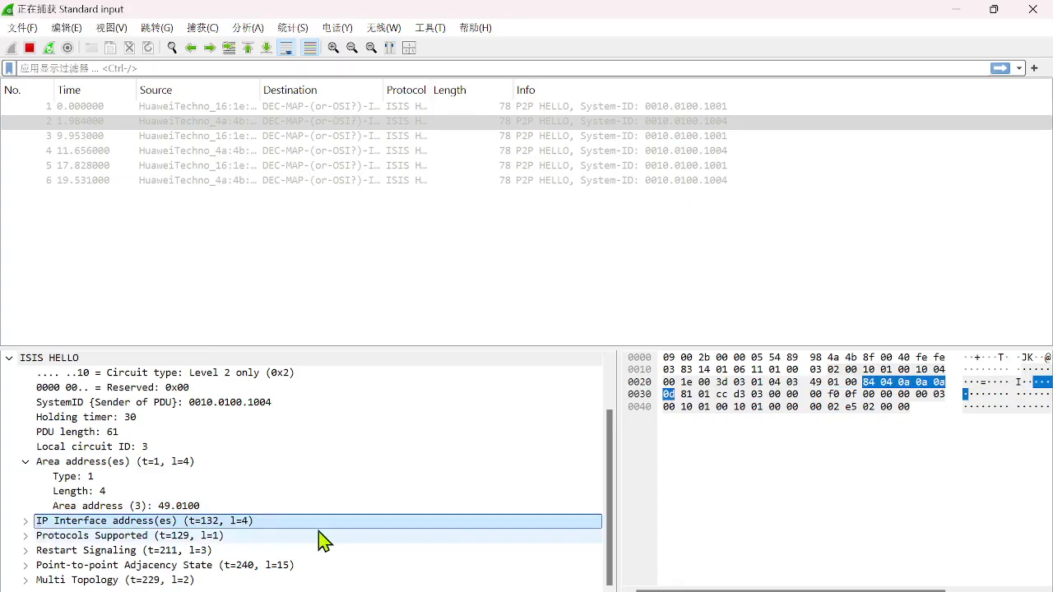
Expand the packet's ISO 10589 ISIS header, review its PDU type alongside the HELLO fields, and minimize the capture window
{"action": "scroll", "coordinate": [115, 452], "scroll_direction": "up", "scroll_amount": 2}
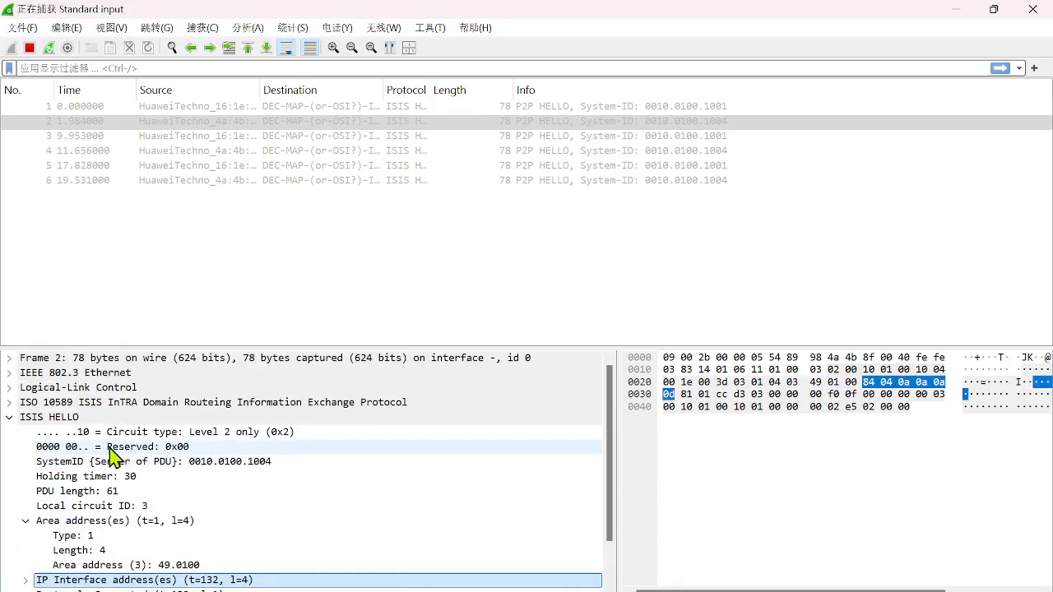
{"action": "left_click", "coordinate": [12, 403]}
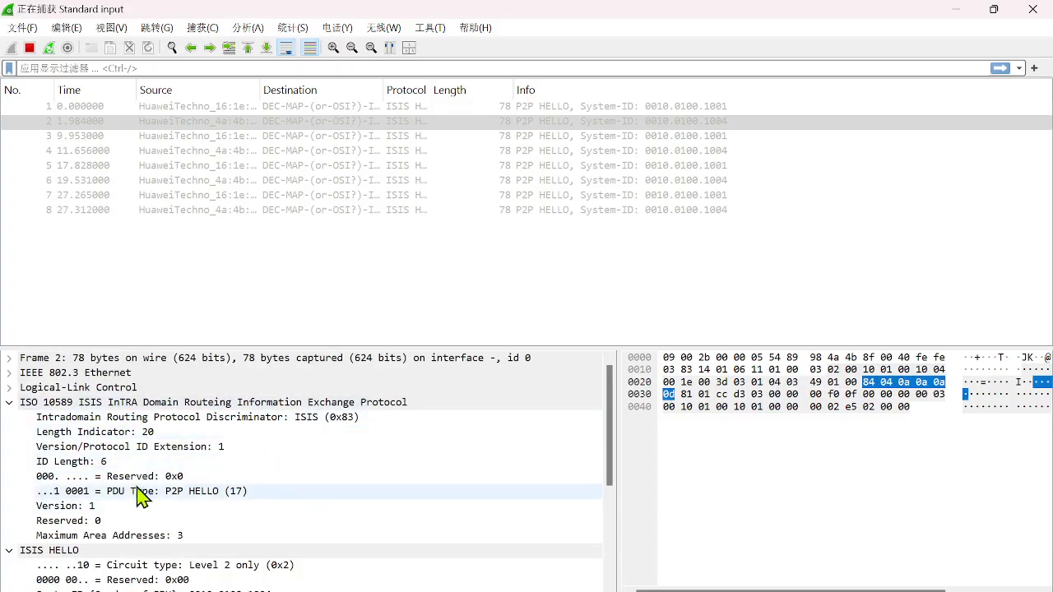
{"action": "scroll", "coordinate": [148, 461], "scroll_direction": "down", "scroll_amount": 4}
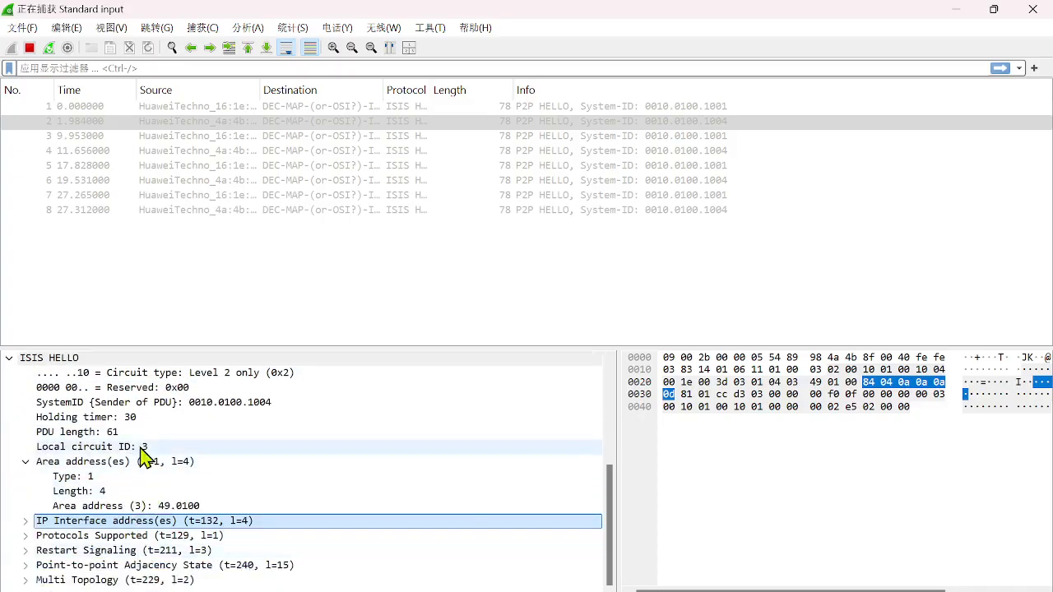
{"action": "scroll", "coordinate": [157, 460], "scroll_direction": "up", "scroll_amount": 1}
{"action": "scroll", "coordinate": [204, 526], "scroll_direction": "down", "scroll_amount": 1}
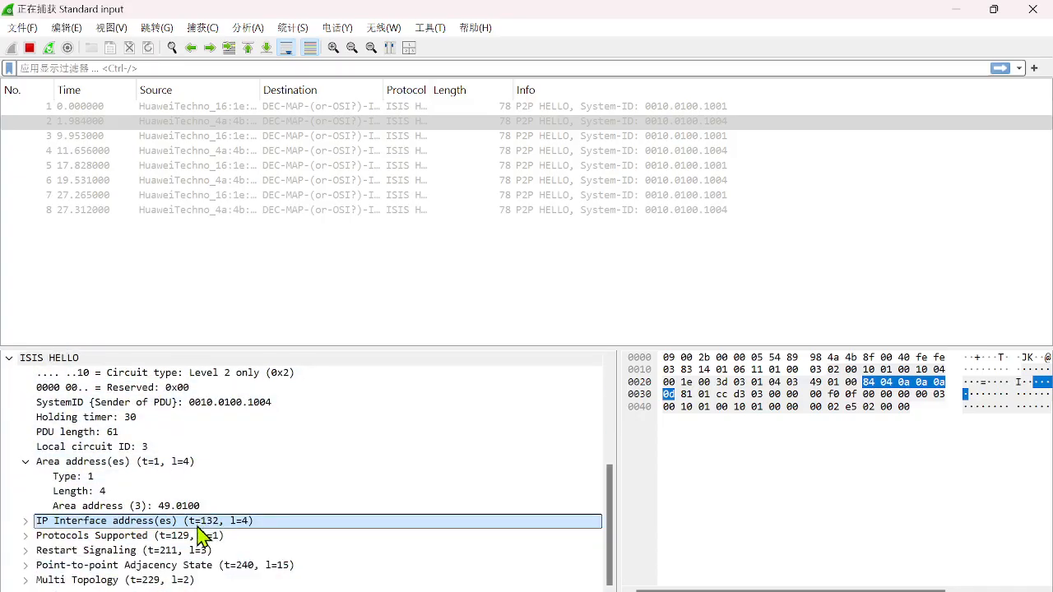
{"action": "left_click", "coordinate": [954, 21]}
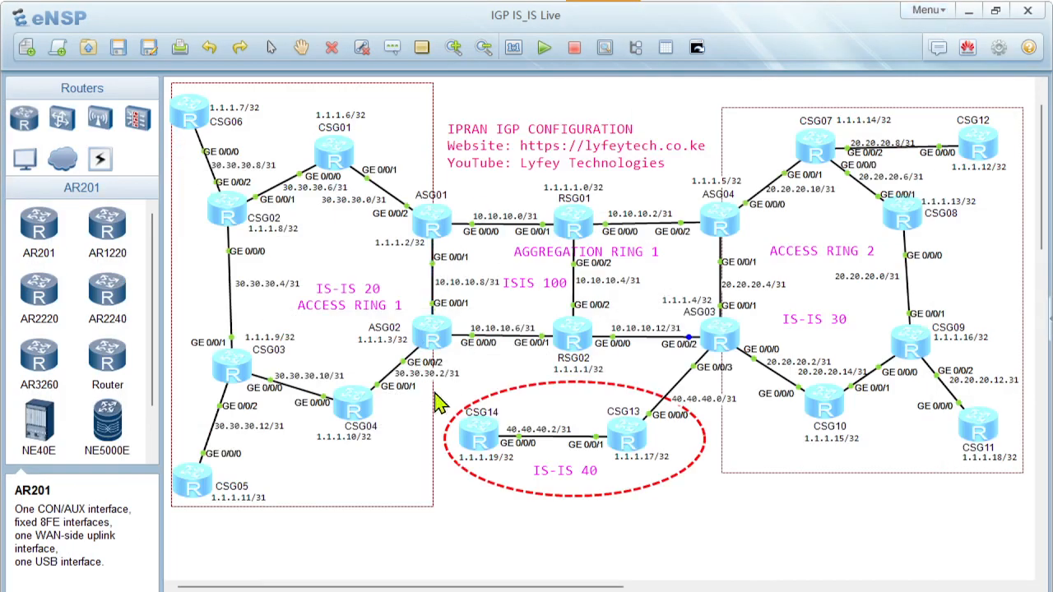
Return to the PowerPoint presentation and advance from the Troubleshooting Commands slide to the Access/Aggregation Route Import title slide
{"action": "left_click", "coordinate": [618, 589]}
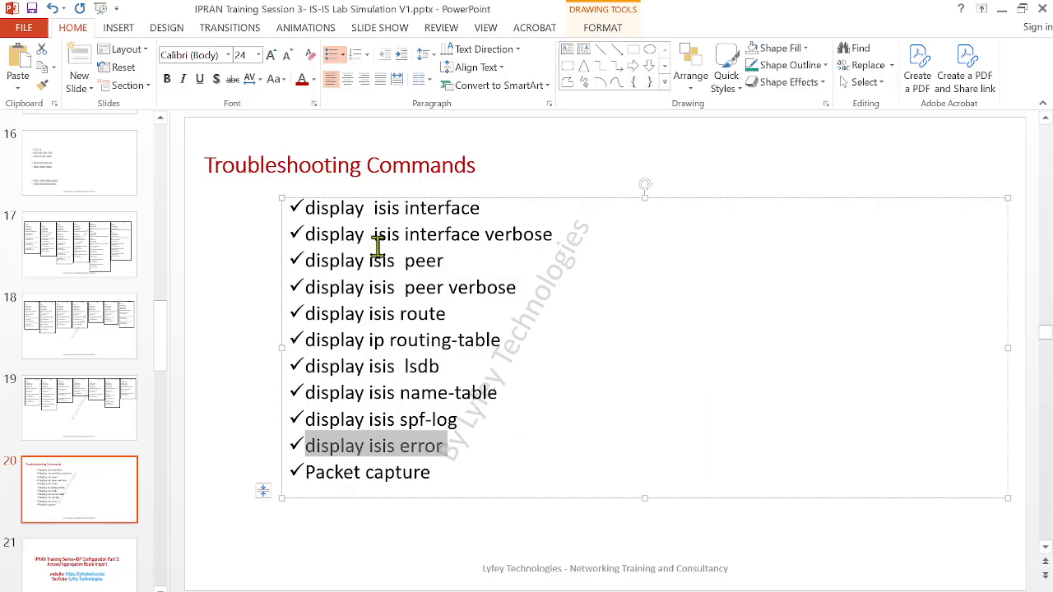
{"action": "left_click", "coordinate": [596, 401]}
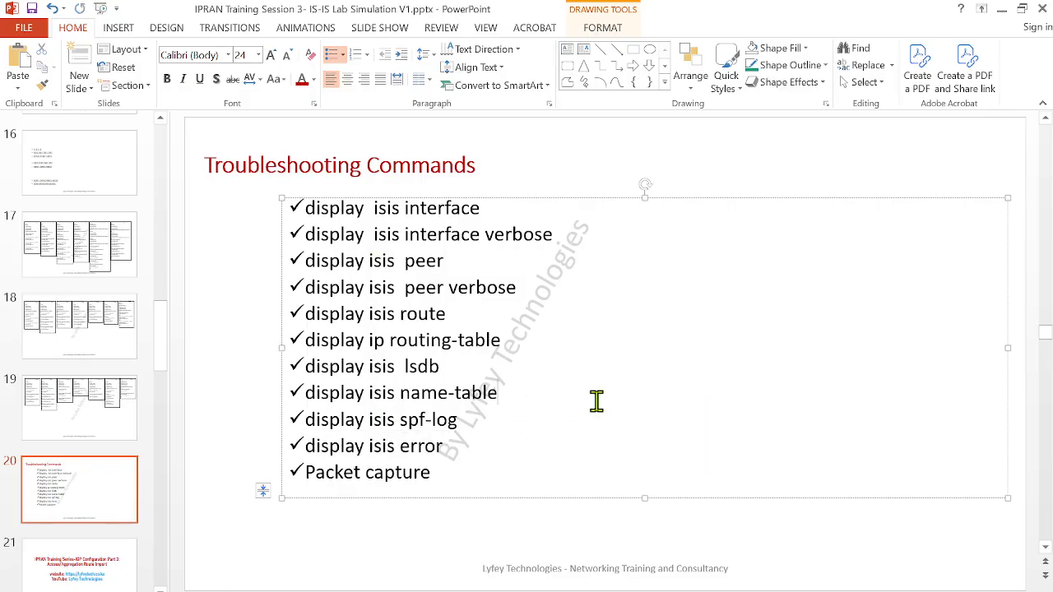
{"action": "left_click", "coordinate": [94, 441]}
{"action": "scroll", "coordinate": [93, 444], "scroll_direction": "down", "scroll_amount": 2}
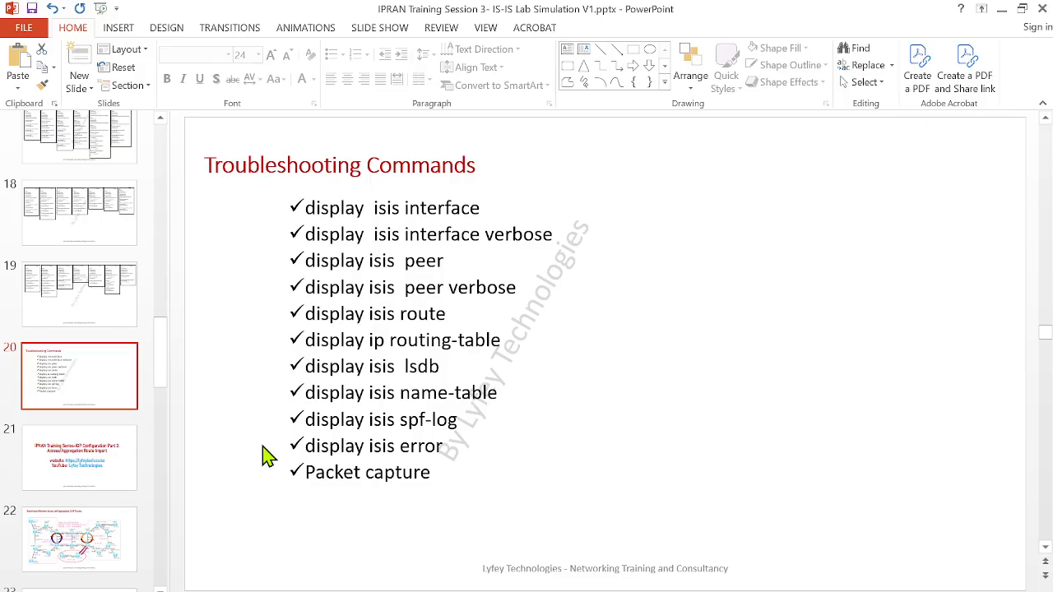
{"action": "key", "text": "Down"}
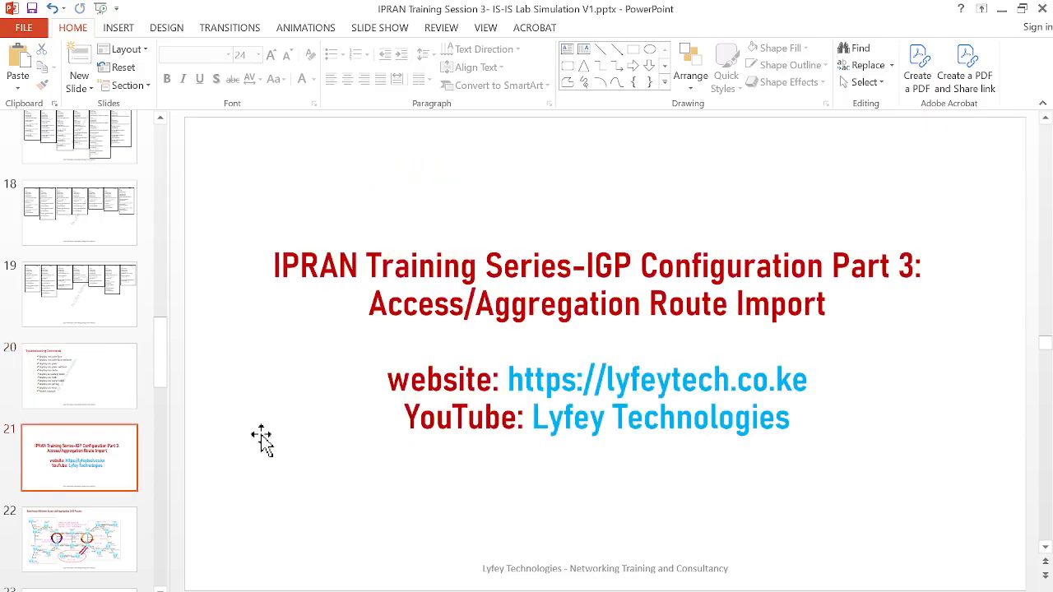
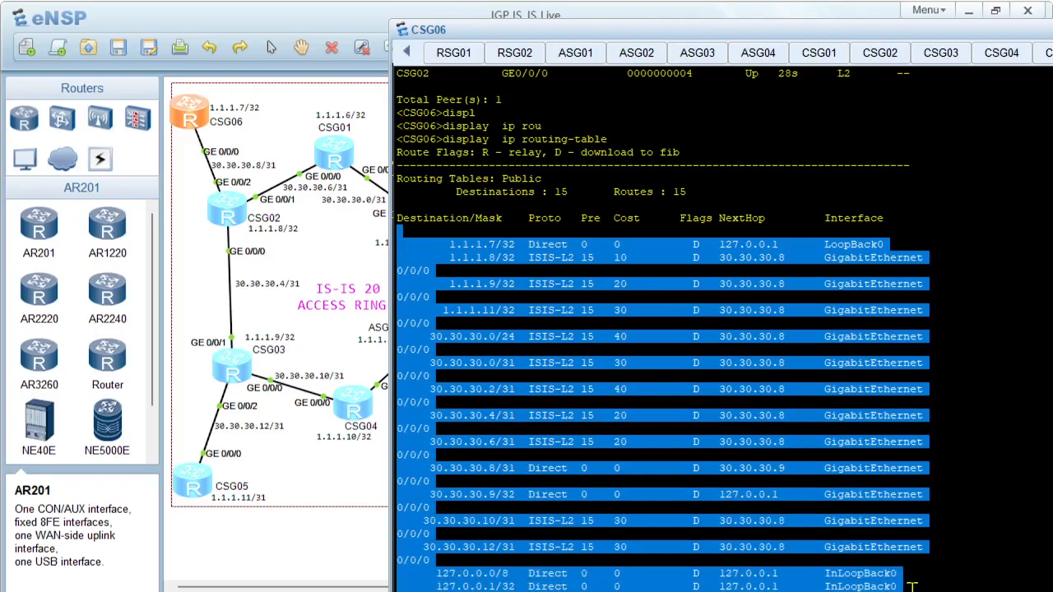
Clear the CSG06 console and query its IP routing table for the route to 1.1.1.2
{"action": "left_click", "coordinate": [328, 262]}
{"action": "left_click", "coordinate": [433, 233]}
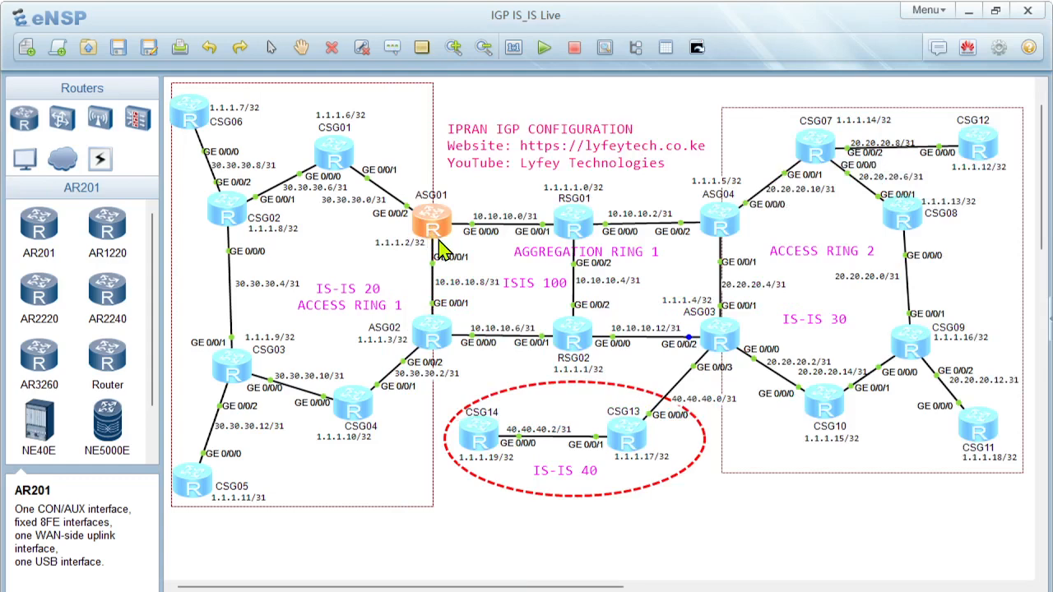
{"action": "double_click", "coordinate": [191, 114]}
{"action": "right_click", "coordinate": [677, 311]}
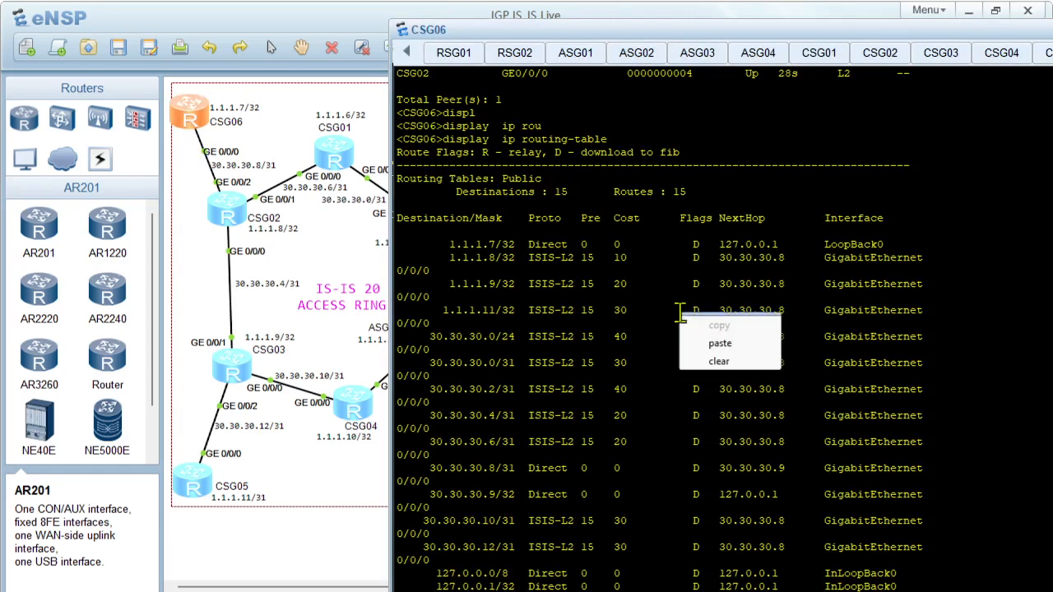
{"action": "left_click", "coordinate": [711, 359]}
{"action": "type", "text": "disp"}
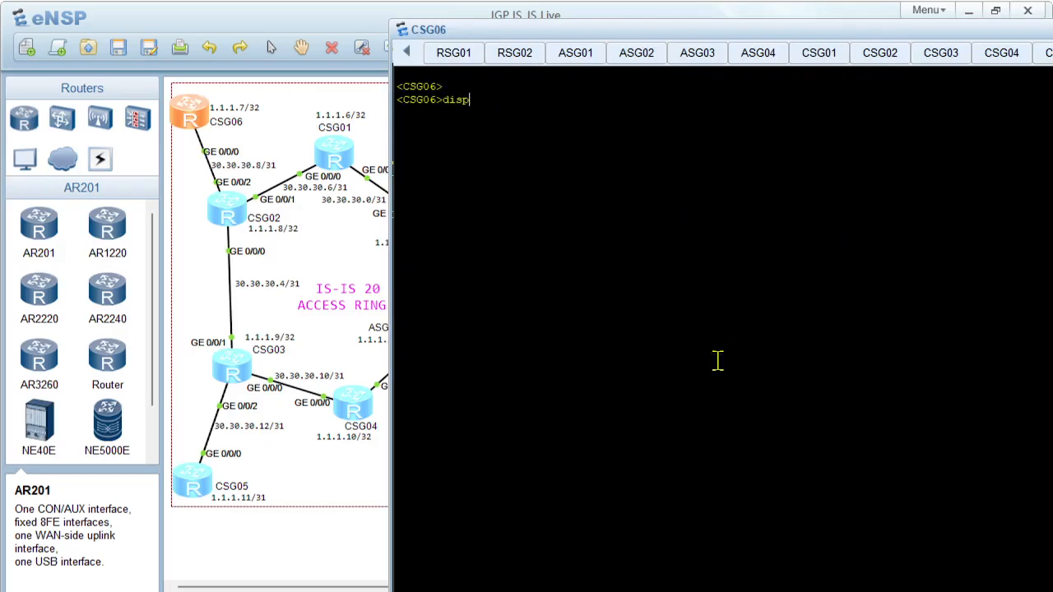
{"action": "type", "text": "l"}
{"action": "key", "text": "Tab"}
{"action": "type", "text": "ip rou"}
{"action": "key", "text": "Tab"}
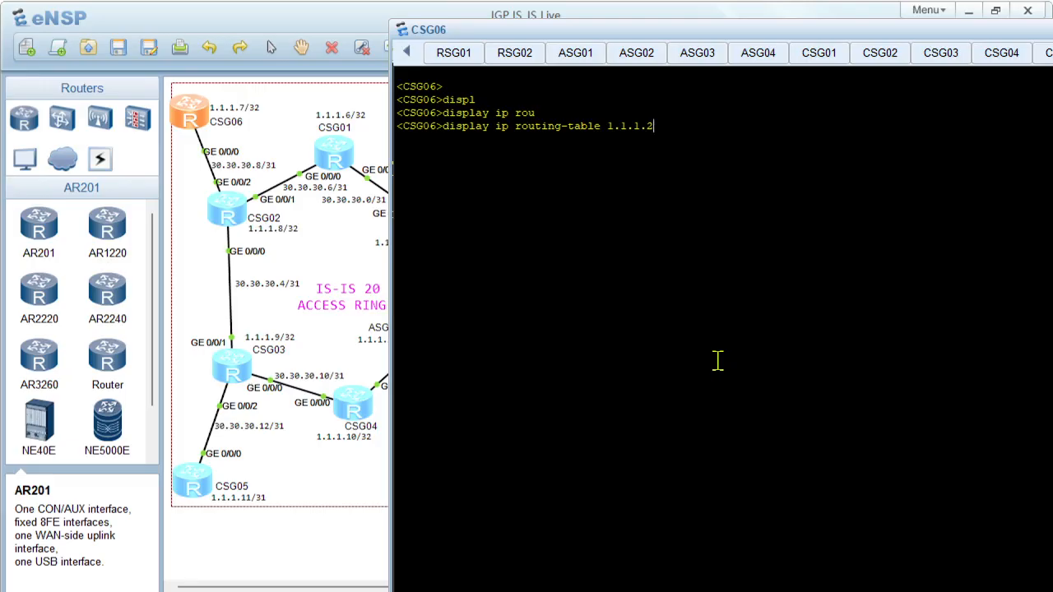
View the ASG01 router's console and return to the CSG06 console
{"action": "left_click", "coordinate": [371, 309]}
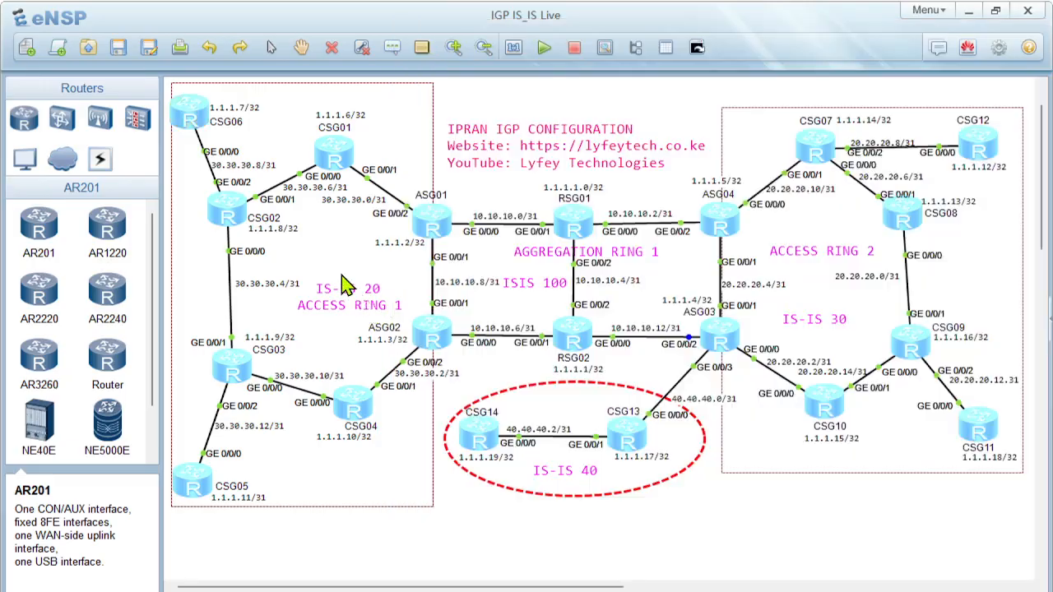
{"action": "double_click", "coordinate": [438, 224]}
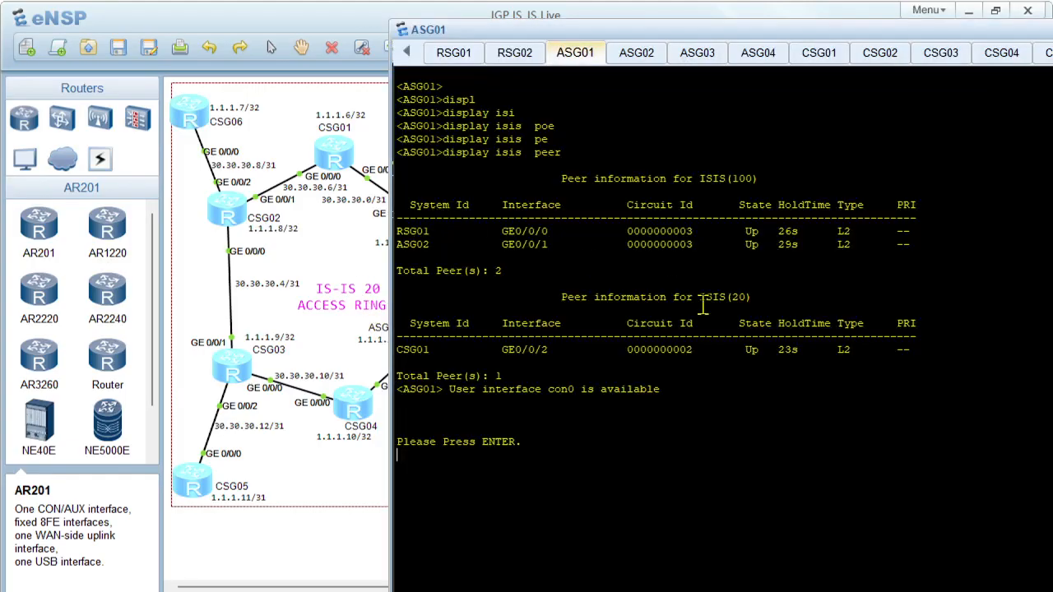
{"action": "left_click", "coordinate": [319, 279]}
{"action": "double_click", "coordinate": [190, 122]}
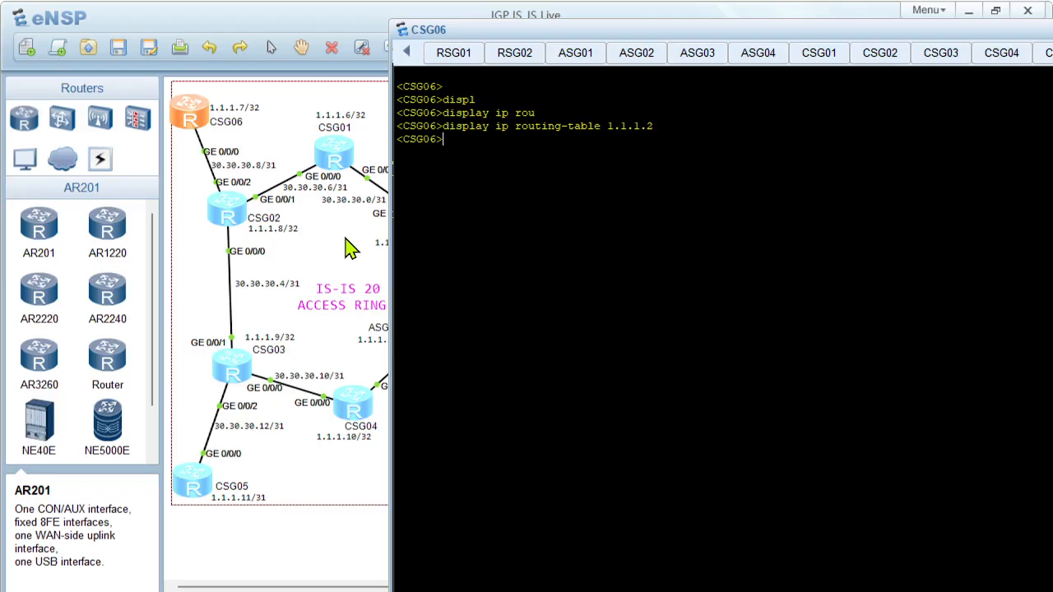
Switch to the PowerPoint presentation and show slide 24 with the ASG01 and ASG02 route import configurations
{"action": "left_click", "coordinate": [306, 248]}
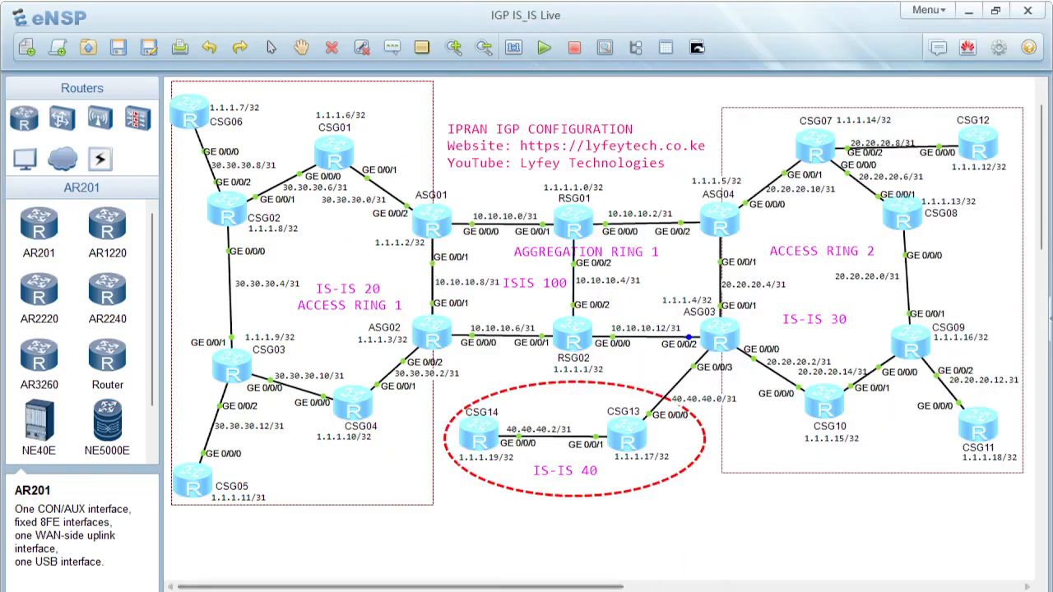
{"action": "left_click", "coordinate": [518, 591]}
{"action": "scroll", "coordinate": [86, 509], "scroll_direction": "down", "scroll_amount": 1}
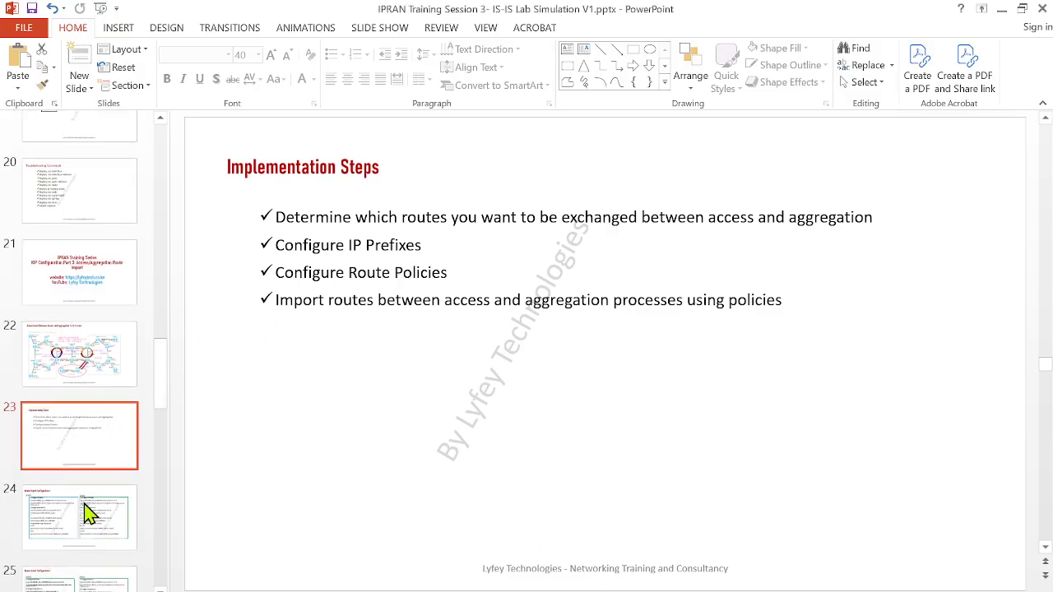
{"action": "scroll", "coordinate": [83, 447], "scroll_direction": "down", "scroll_amount": 1}
{"action": "left_click", "coordinate": [88, 477]}
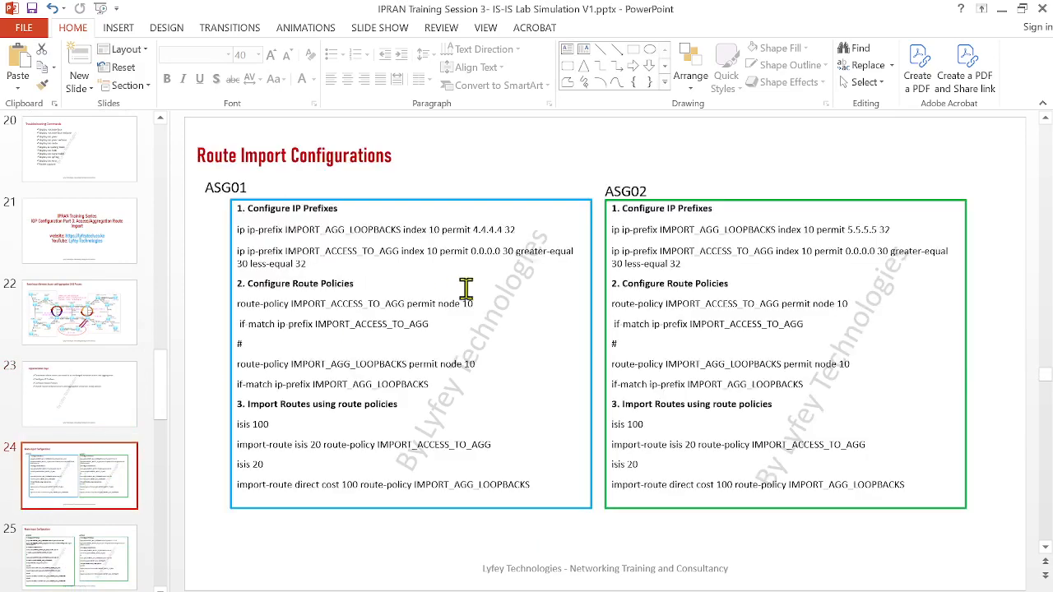
Examine the names and permitted ranges in the two ASG01 IP prefix commands on the slide
{"action": "left_click_drag", "start_coordinate": [324, 263], "coordinate": [259, 245]}
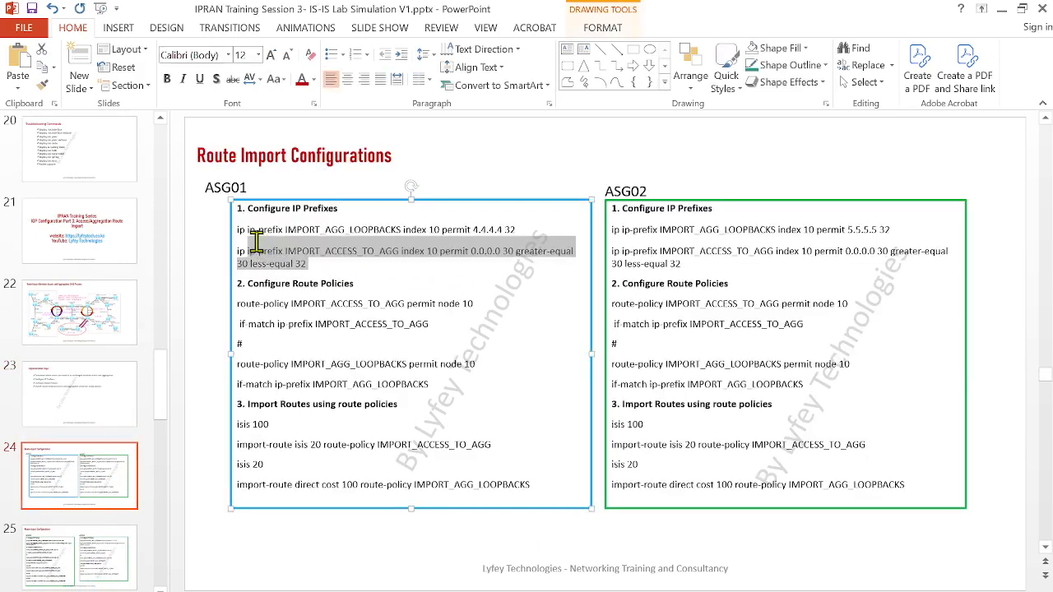
{"action": "left_click", "coordinate": [371, 269]}
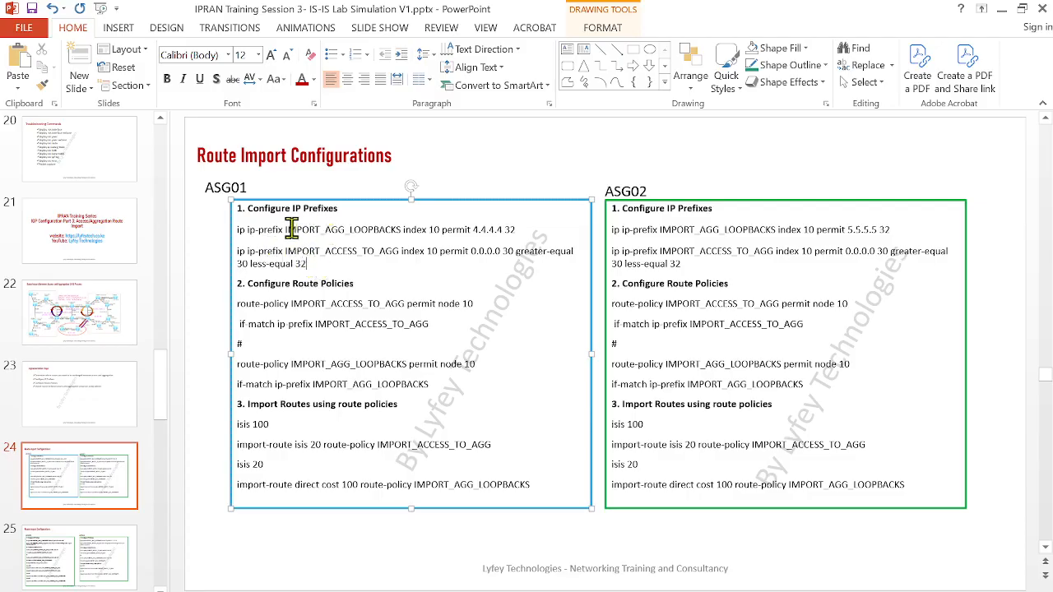
{"action": "left_click_drag", "start_coordinate": [286, 229], "coordinate": [412, 231]}
{"action": "left_click", "coordinate": [417, 231]}
{"action": "left_click_drag", "start_coordinate": [476, 251], "coordinate": [510, 252]}
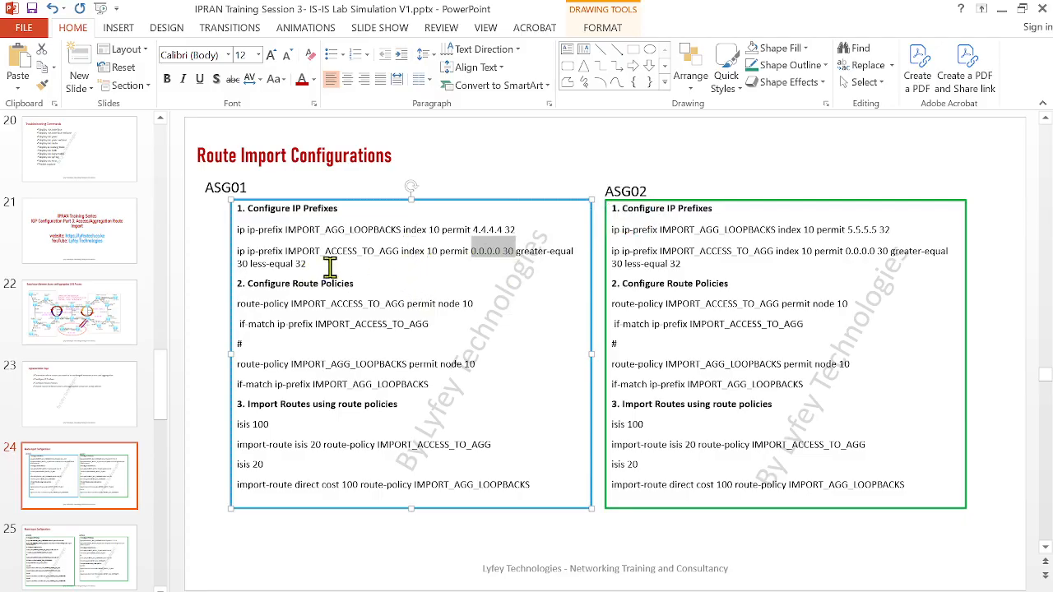
Copy the two ASG01 ip-prefix commands from the slide and open the ASG01 console in eNSP
{"action": "left_click_drag", "start_coordinate": [332, 269], "coordinate": [237, 231]}
{"action": "key", "text": "ctrl+c"}
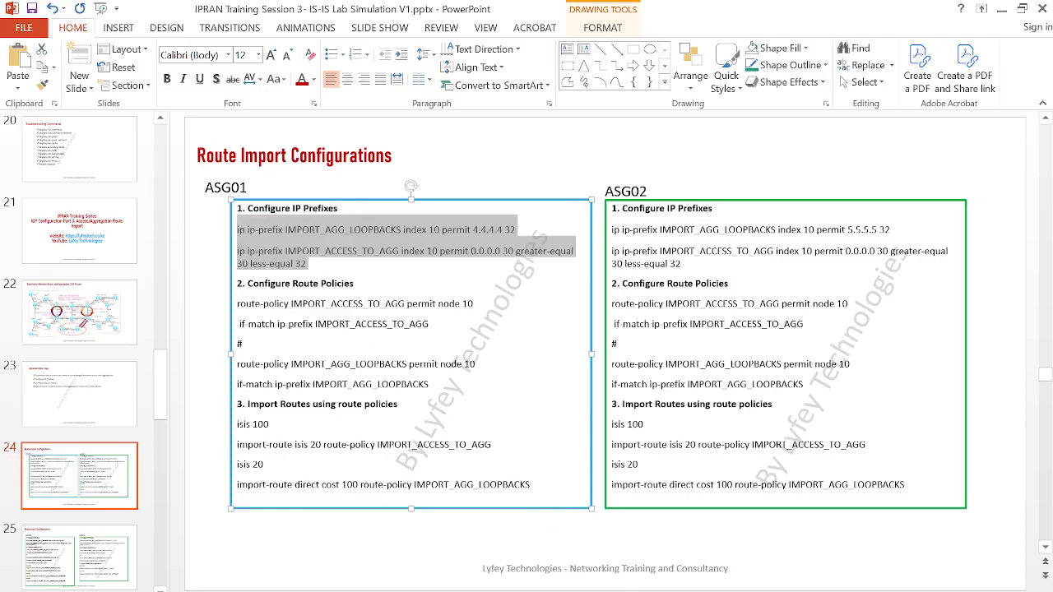
{"action": "left_click", "coordinate": [494, 556]}
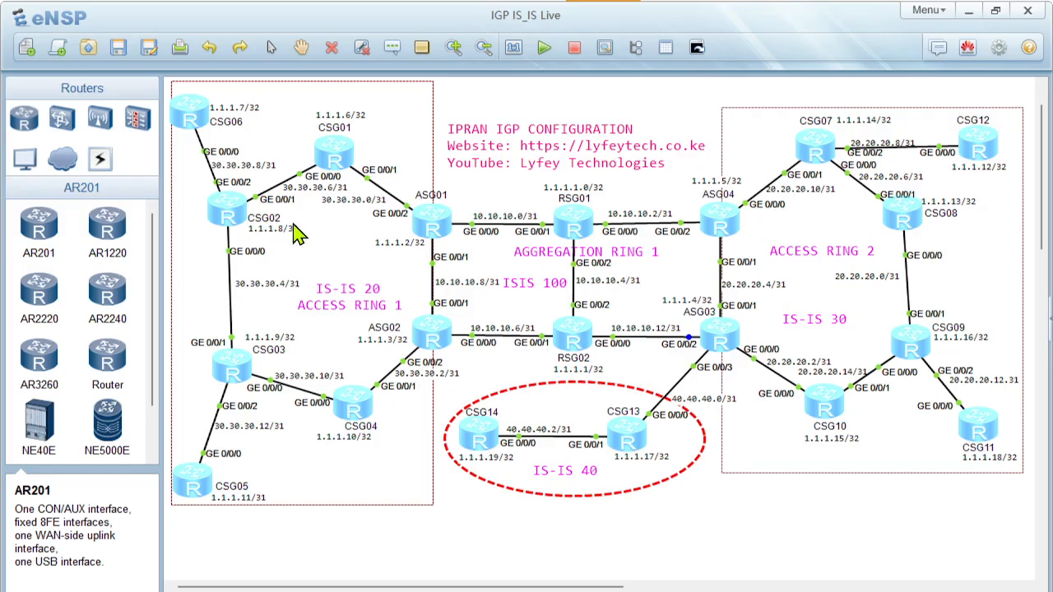
{"action": "double_click", "coordinate": [434, 226]}
{"action": "key", "text": "Return"}
{"action": "key", "text": "Return"}
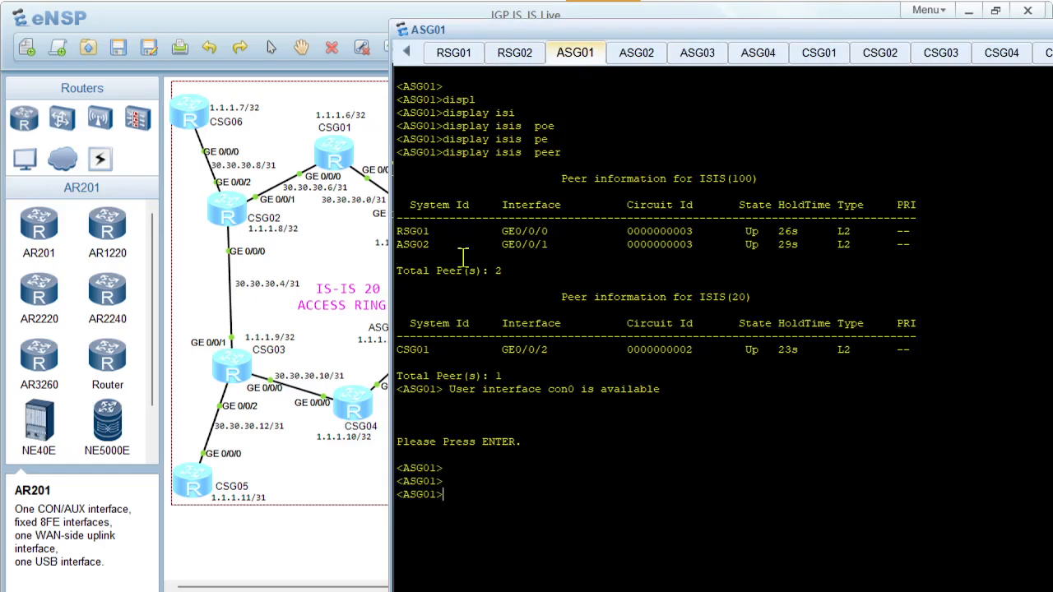
Enter system view on ASG01 and paste the IMPORT_AGG_LOOPBACKS and IMPORT_ACCESS_TO_AGG ip-prefix commands
{"action": "right_click", "coordinate": [579, 424]}
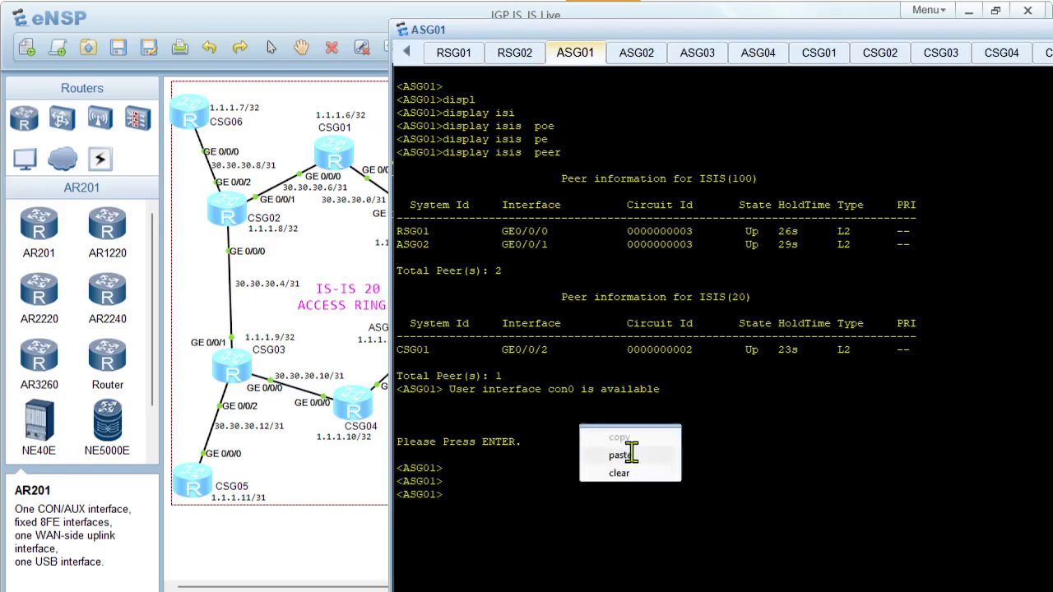
{"action": "left_click", "coordinate": [630, 454]}
{"action": "type", "text": "sys"}
{"action": "key", "text": "Return"}
{"action": "key", "text": "Return"}
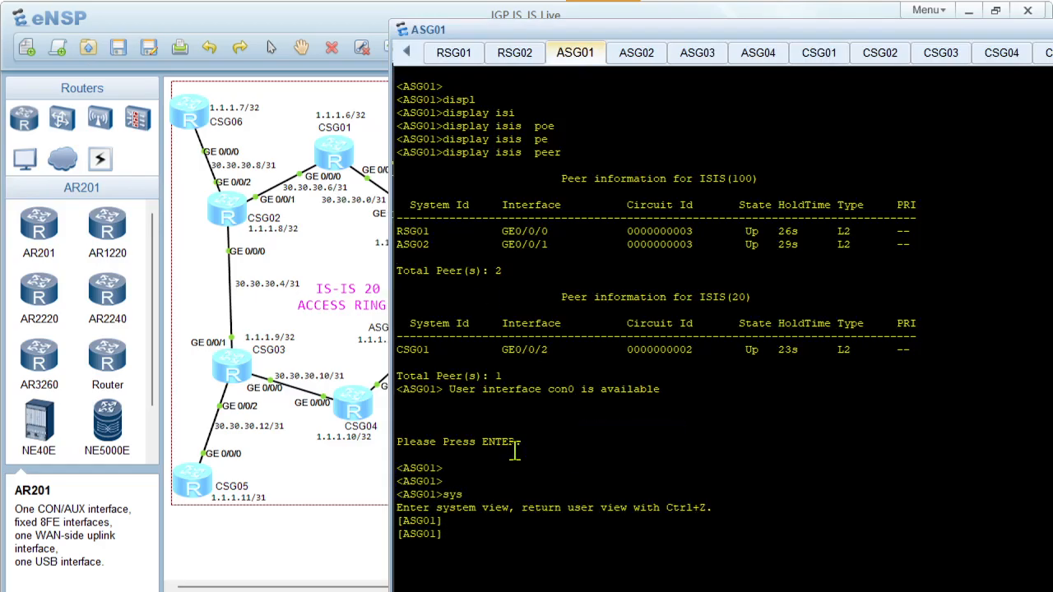
{"action": "right_click", "coordinate": [534, 454]}
{"action": "left_click", "coordinate": [547, 484]}
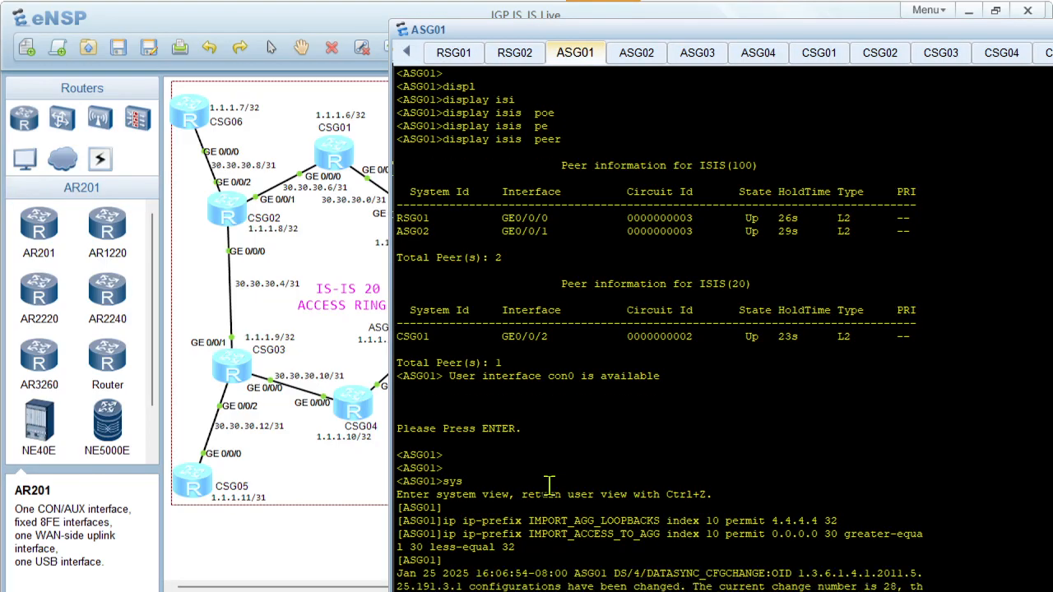
Return to PowerPoint and examine how the route policies on slides 24 and 25 match the IP prefix names
{"action": "key", "text": "alt+Tab"}
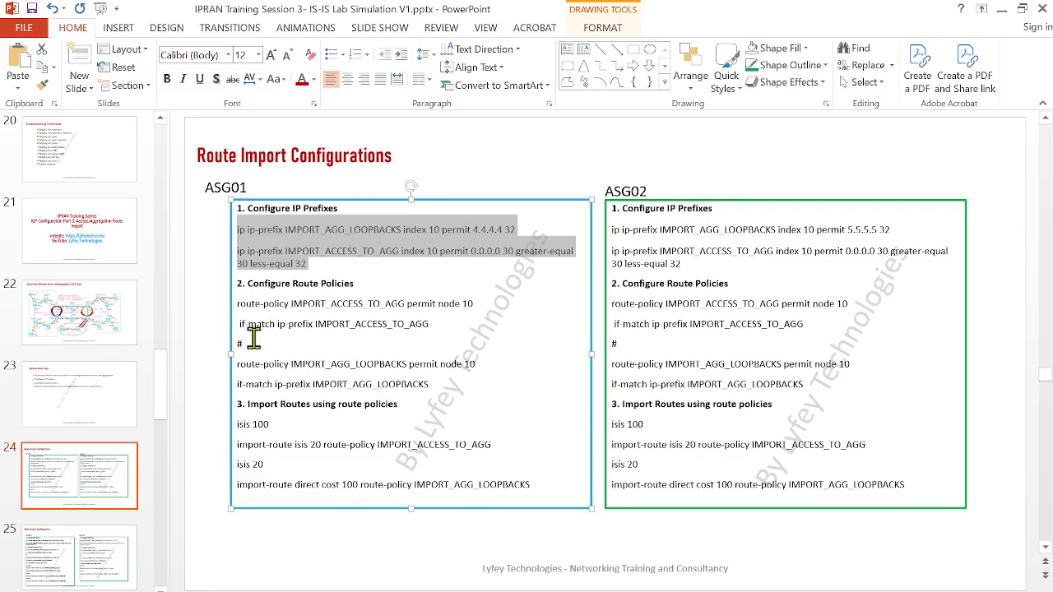
{"action": "left_click_drag", "start_coordinate": [247, 339], "coordinate": [214, 309]}
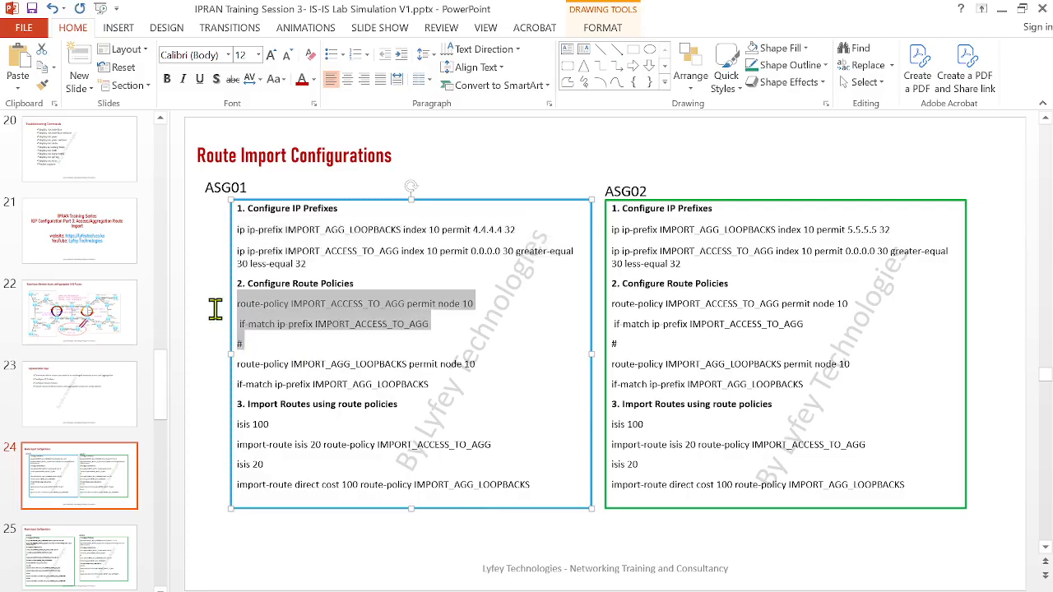
{"action": "left_click", "coordinate": [321, 382]}
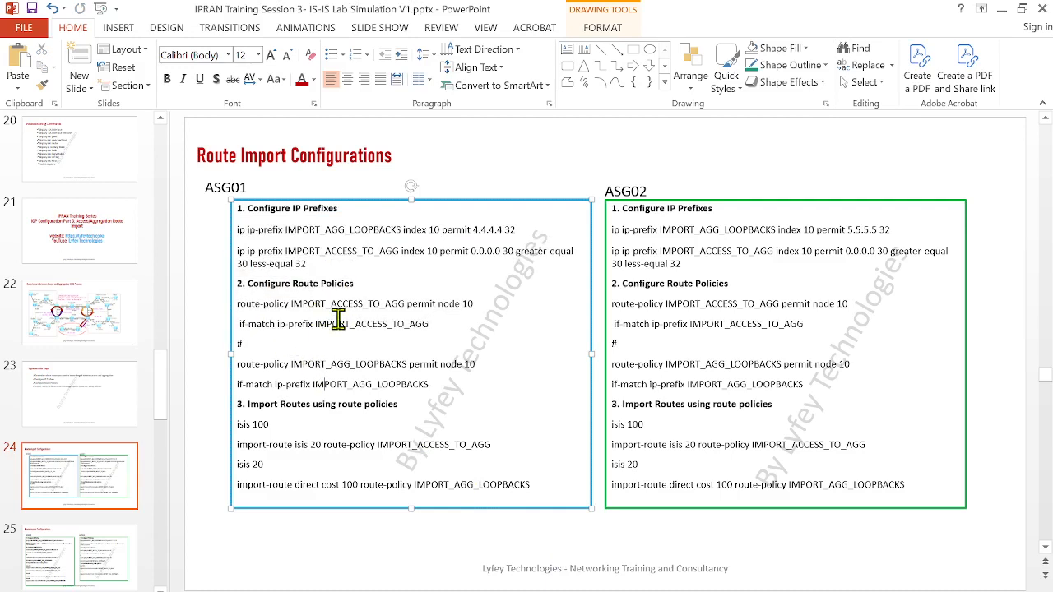
{"action": "key", "text": "Page_Down"}
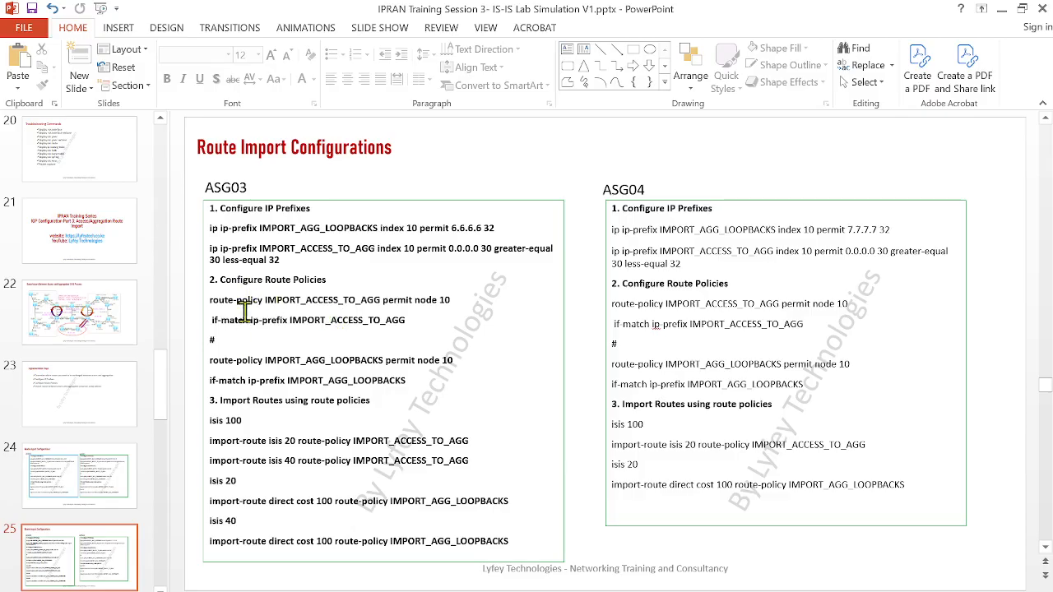
{"action": "left_click", "coordinate": [318, 321]}
{"action": "double_click", "coordinate": [319, 320]}
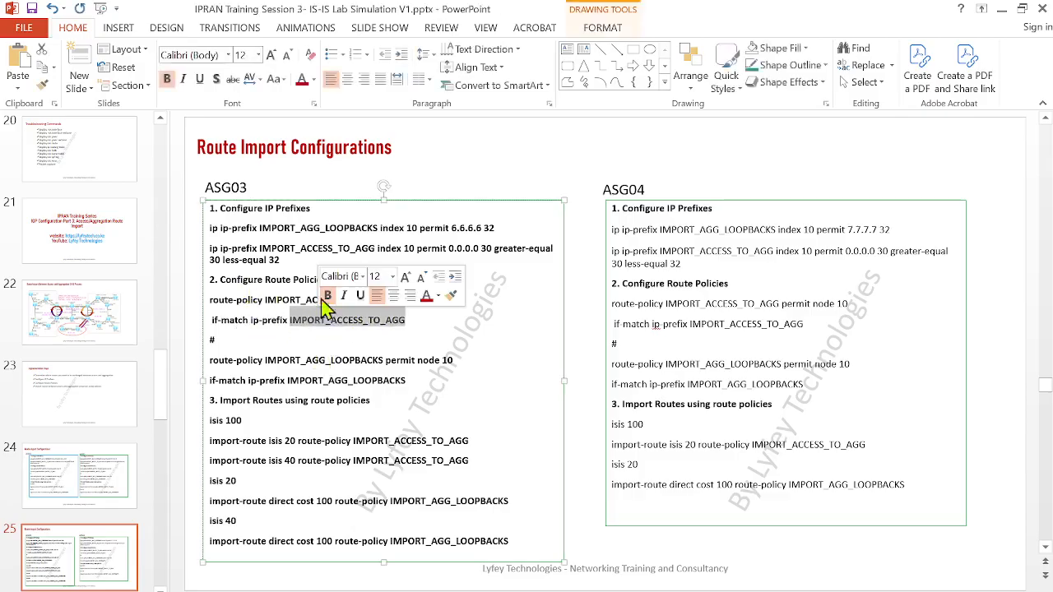
{"action": "left_click", "coordinate": [331, 331]}
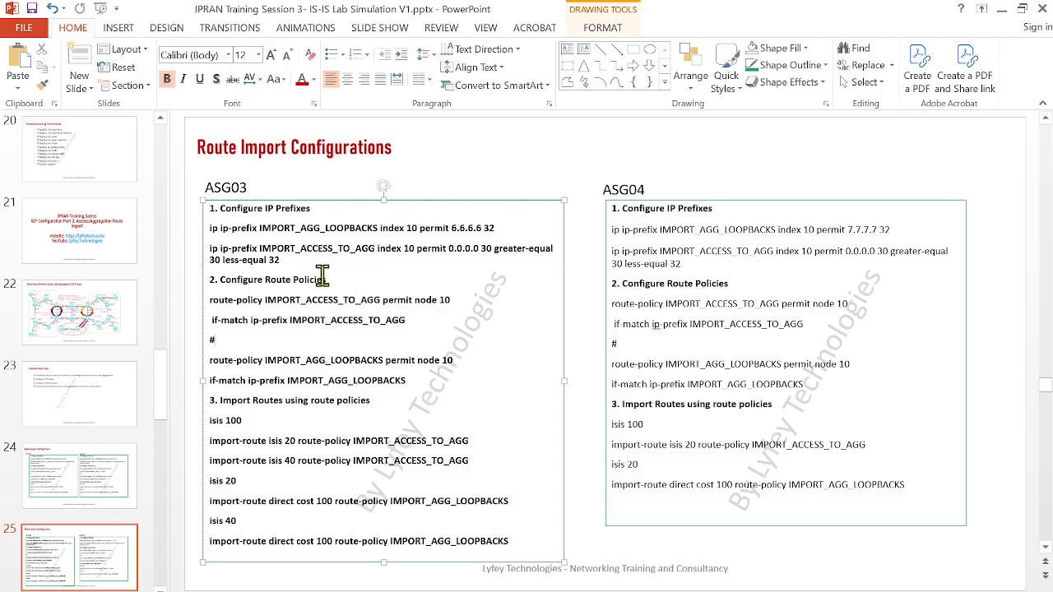
{"action": "double_click", "coordinate": [314, 250]}
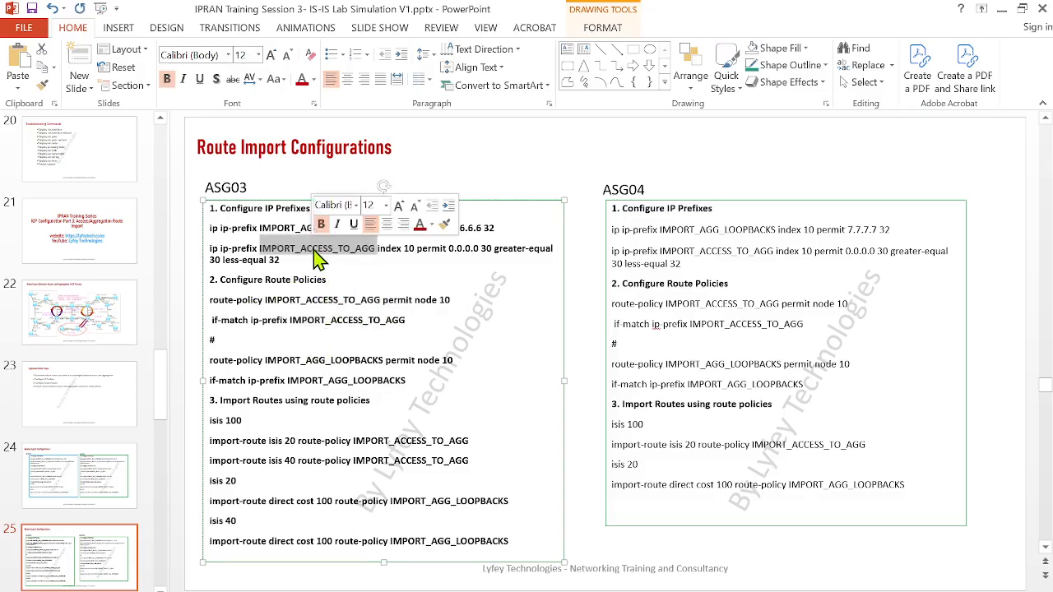
{"action": "left_click", "coordinate": [416, 321]}
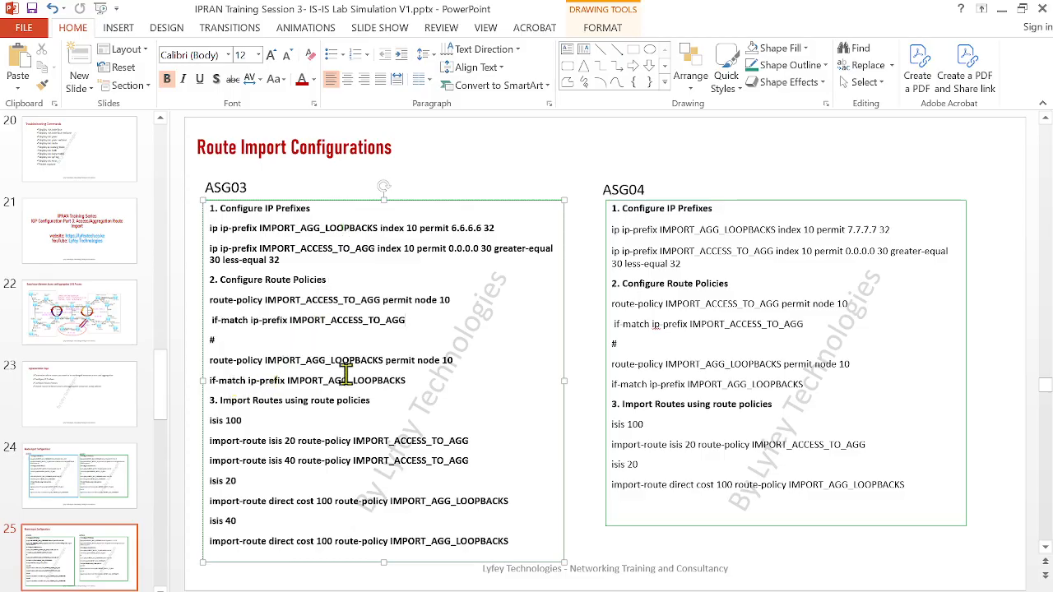
Copy both route-policy blocks from the ASG03 box on the slide and reopen the ASG01 console in eNSP
{"action": "left_click_drag", "start_coordinate": [407, 380], "coordinate": [203, 309]}
{"action": "key", "text": "ctrl+c"}
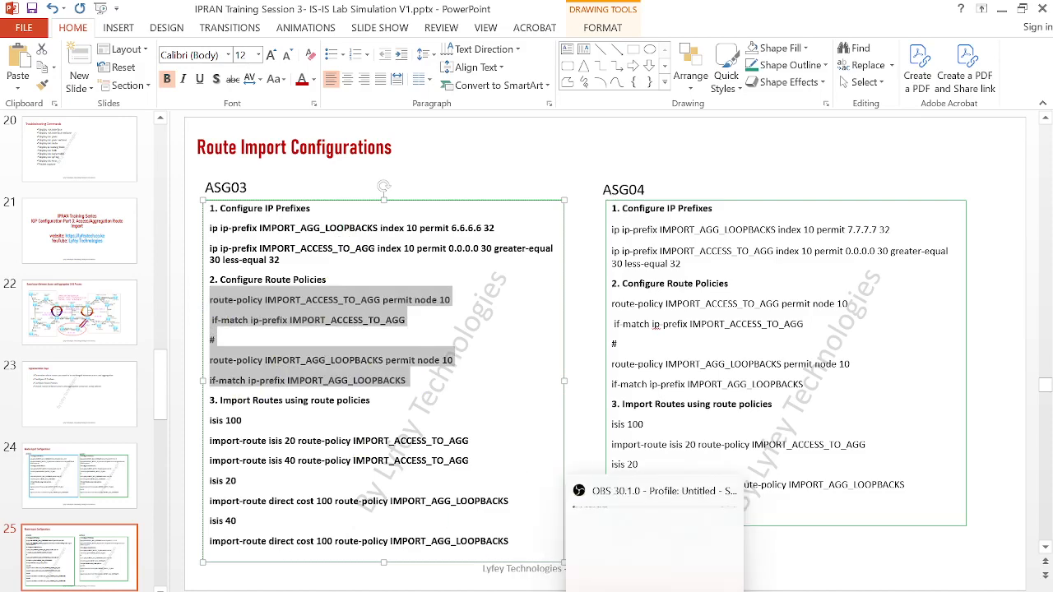
{"action": "left_click", "coordinate": [573, 589]}
{"action": "left_click", "coordinate": [519, 560]}
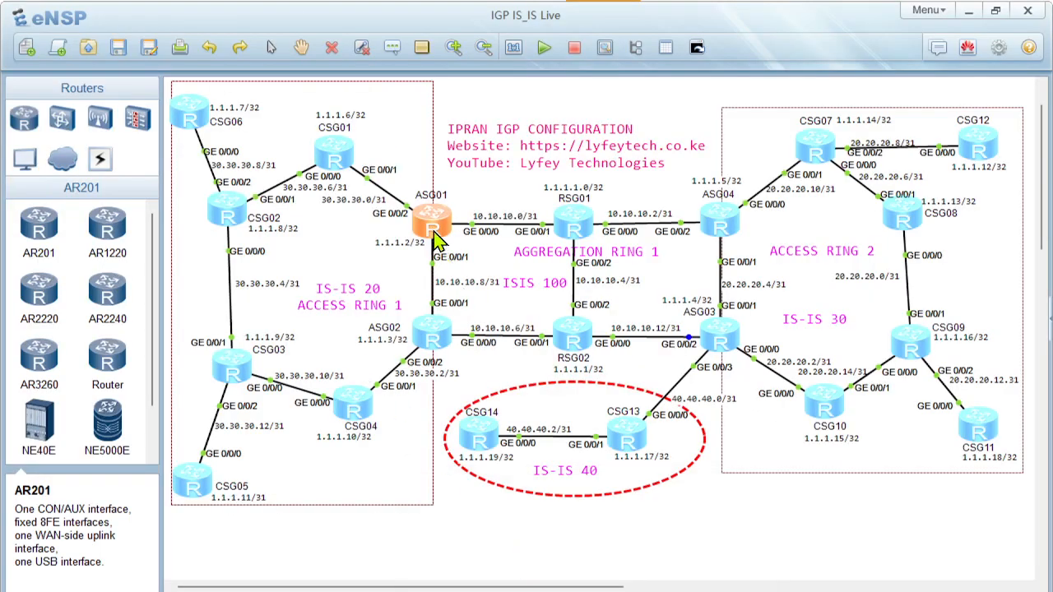
{"action": "double_click", "coordinate": [433, 231]}
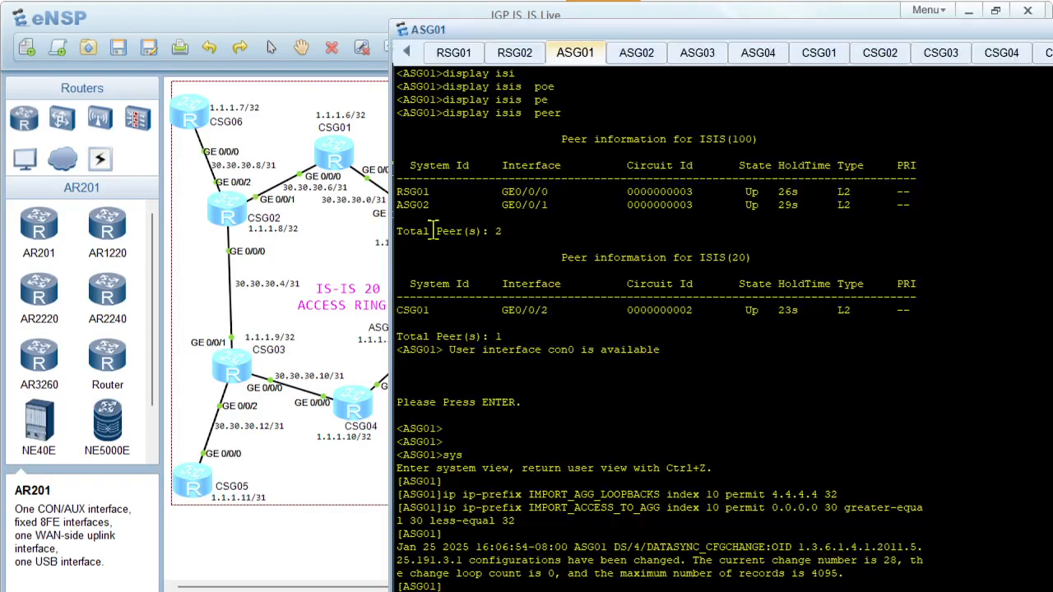
Clear the ASG01 console, paste the IMPORT_ACCESS_TO_AGG and IMPORT_AGG_LOOPBACKS route policies with node 10, and quit to system view
{"action": "right_click", "coordinate": [554, 436]}
{"action": "left_click", "coordinate": [598, 481]}
{"action": "key", "text": "Return"}
{"action": "key", "text": "Return"}
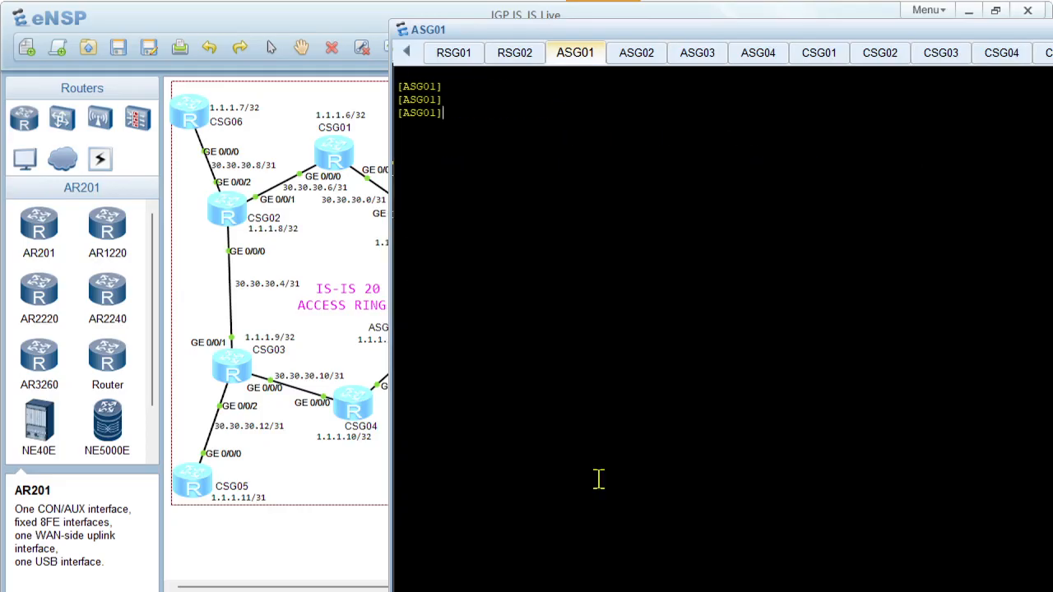
{"action": "right_click", "coordinate": [595, 395]}
{"action": "left_click", "coordinate": [651, 420]}
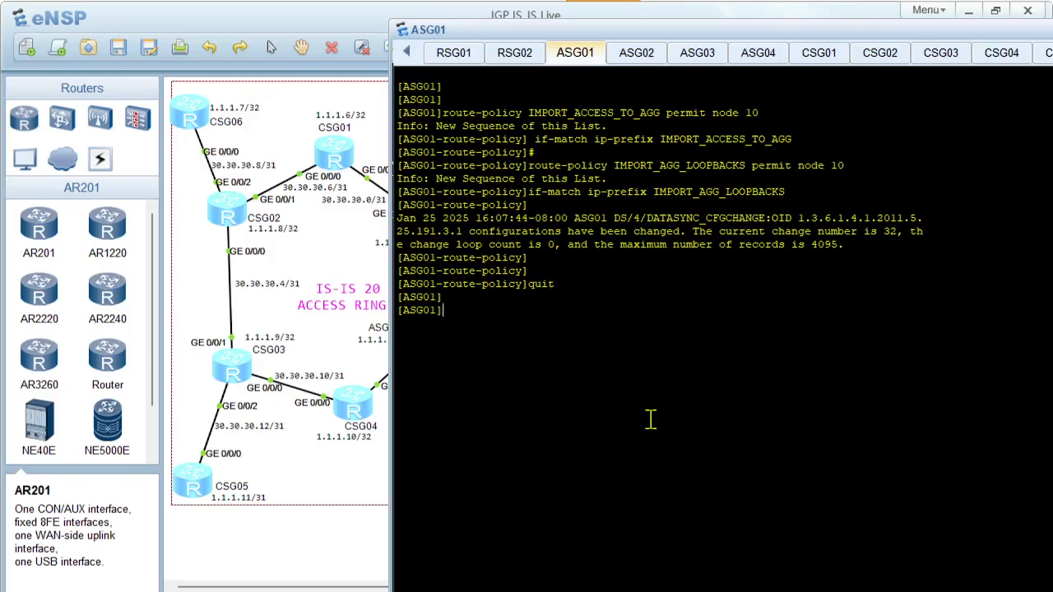
Switch back to PowerPoint and show slide 24 with the ASG01 route import commands
{"action": "mouse_move", "coordinate": [618, 589]}
{"action": "left_click", "coordinate": [559, 567]}
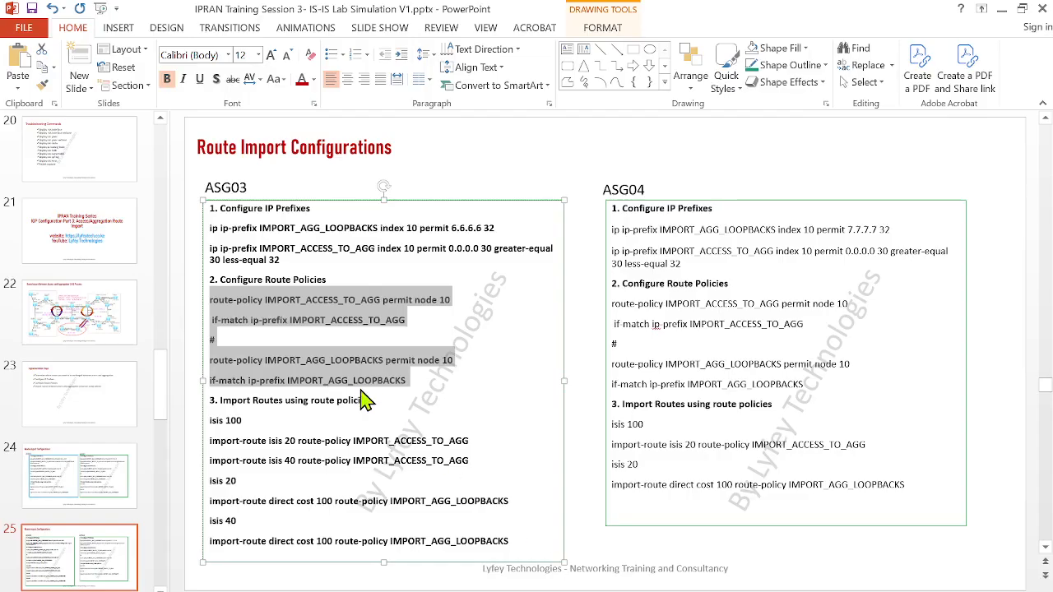
{"action": "scroll", "coordinate": [364, 400], "scroll_direction": "down", "scroll_amount": 1}
{"action": "scroll", "coordinate": [365, 400], "scroll_direction": "up", "scroll_amount": 1}
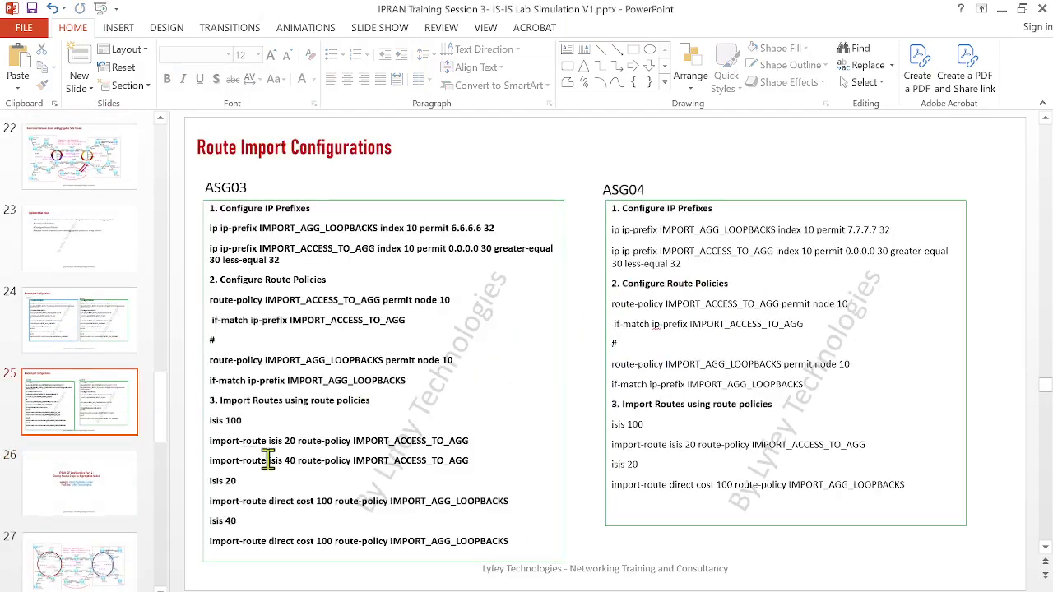
{"action": "left_click", "coordinate": [107, 326]}
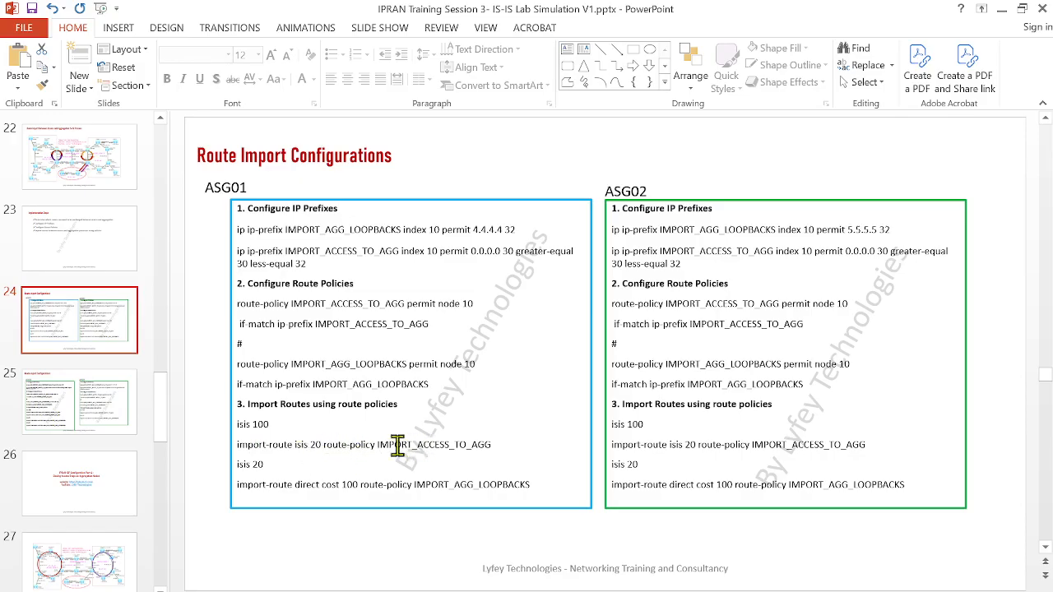
Copy the isis 100 and isis 20 import-route commands from the ASG01 box on the slide and switch to eNSP
{"action": "left_click_drag", "start_coordinate": [394, 445], "coordinate": [495, 444]}
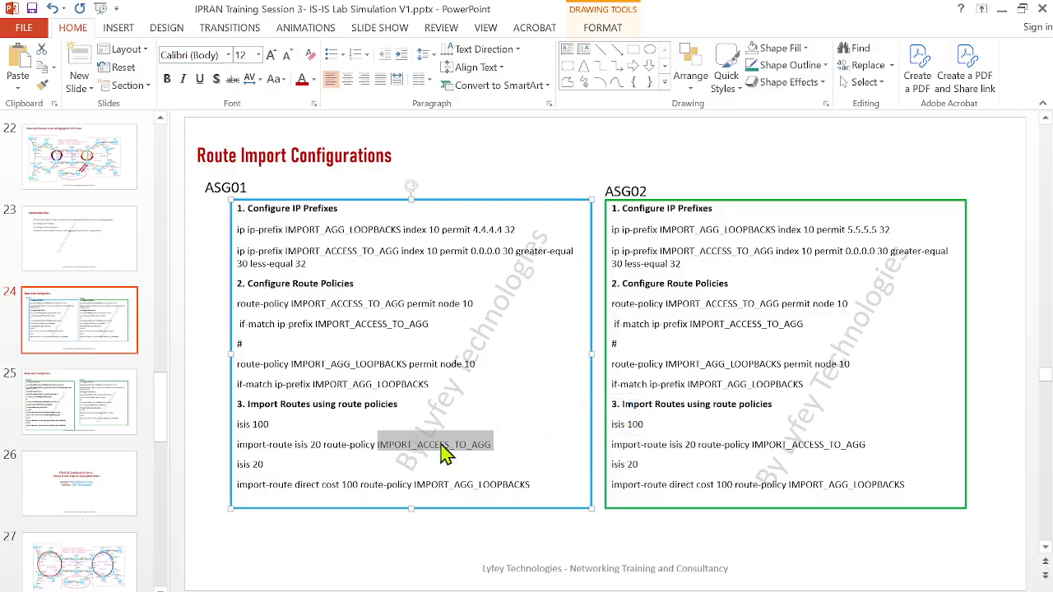
{"action": "left_click", "coordinate": [265, 463]}
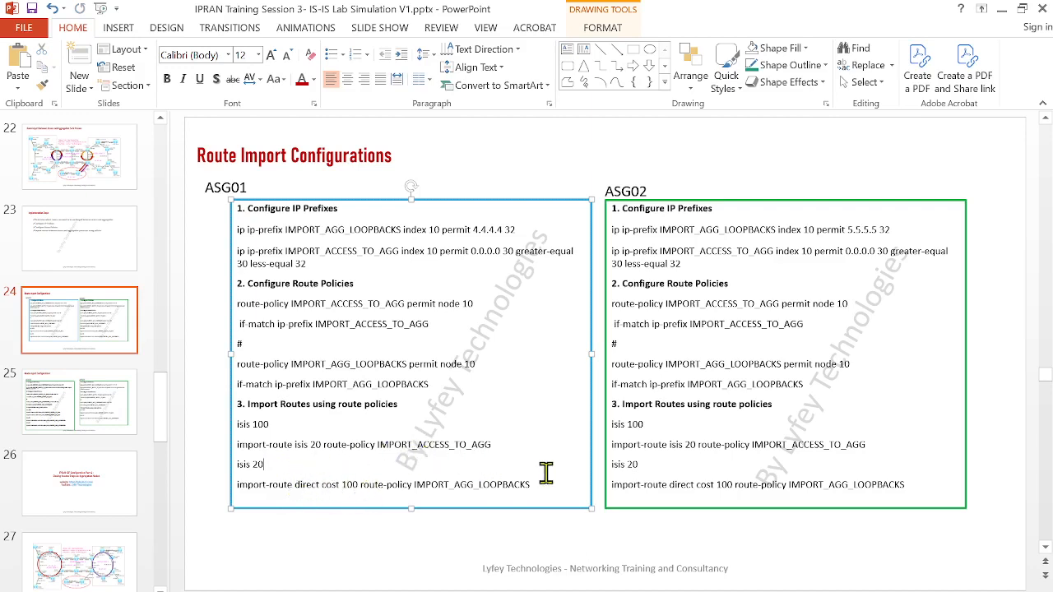
{"action": "left_click_drag", "start_coordinate": [542, 484], "coordinate": [234, 429]}
{"action": "key", "text": "ctrl+c"}
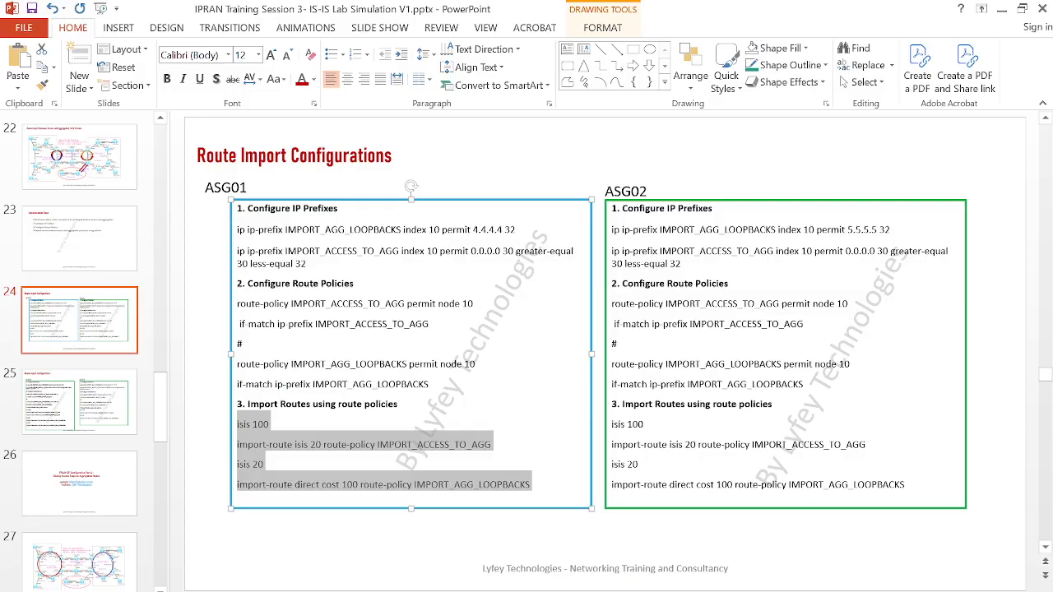
{"action": "left_click", "coordinate": [558, 574]}
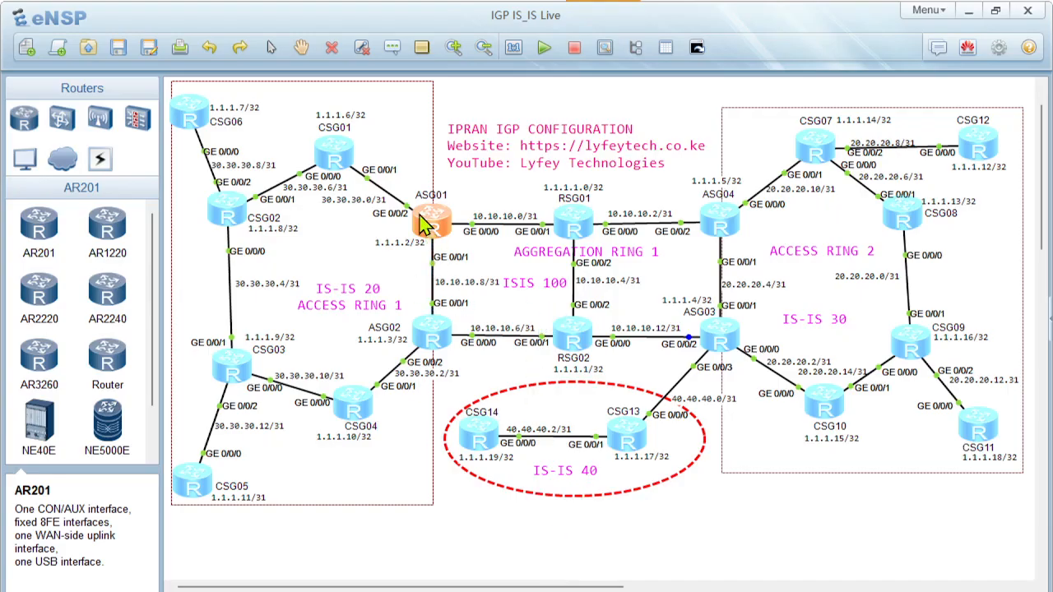
In the ASG01 console, paste the IMPORT_ACCESS_TO_AGG and IMPORT_AGG_LOOPBACKS import-route commands for isis 100 and isis 20, and quit to system view
{"action": "double_click", "coordinate": [426, 222]}
{"action": "right_click", "coordinate": [509, 370]}
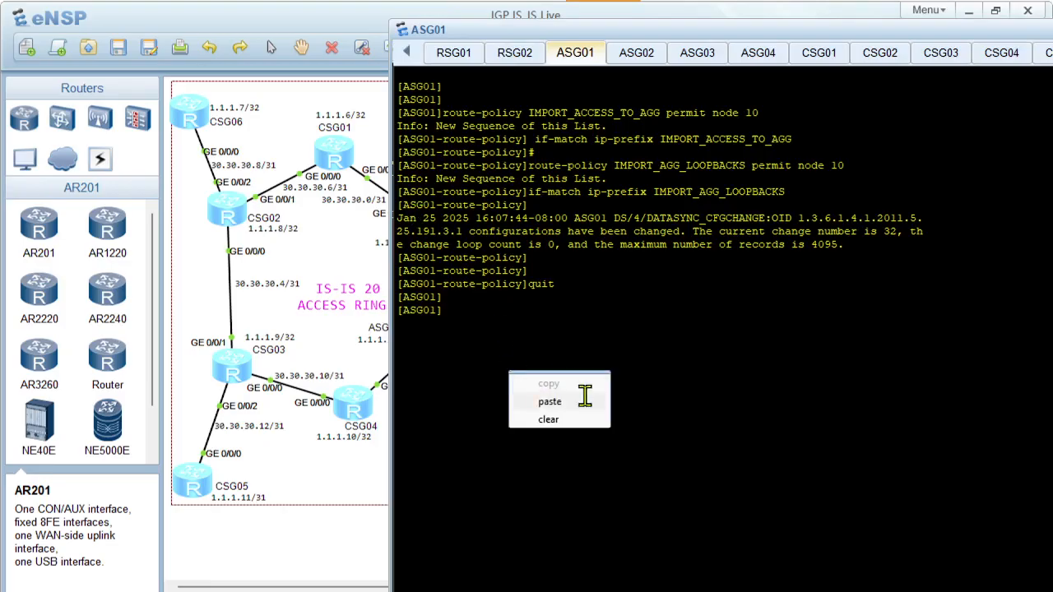
{"action": "left_click", "coordinate": [580, 402]}
{"action": "key", "text": "Return"}
{"action": "key", "text": "Return"}
{"action": "key", "text": "Return"}
{"action": "key", "text": "Return"}
{"action": "key", "text": "Return"}
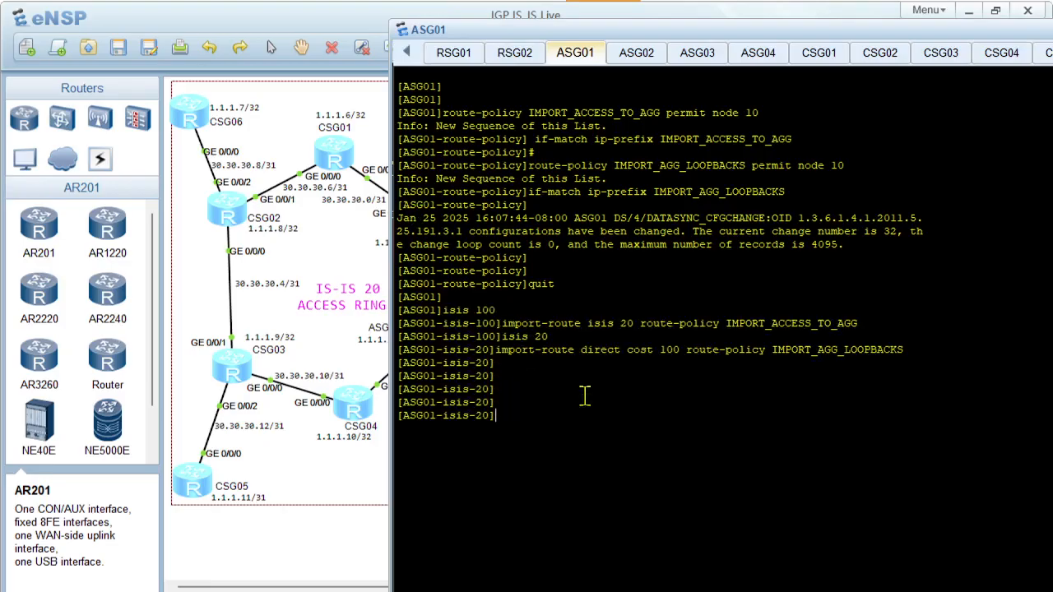
On CSG06, repeatedly run display ip routing-table 1.1.1.2 to check for the ASG01 loopback route
{"action": "double_click", "coordinate": [193, 121]}
{"action": "key", "text": "Up"}
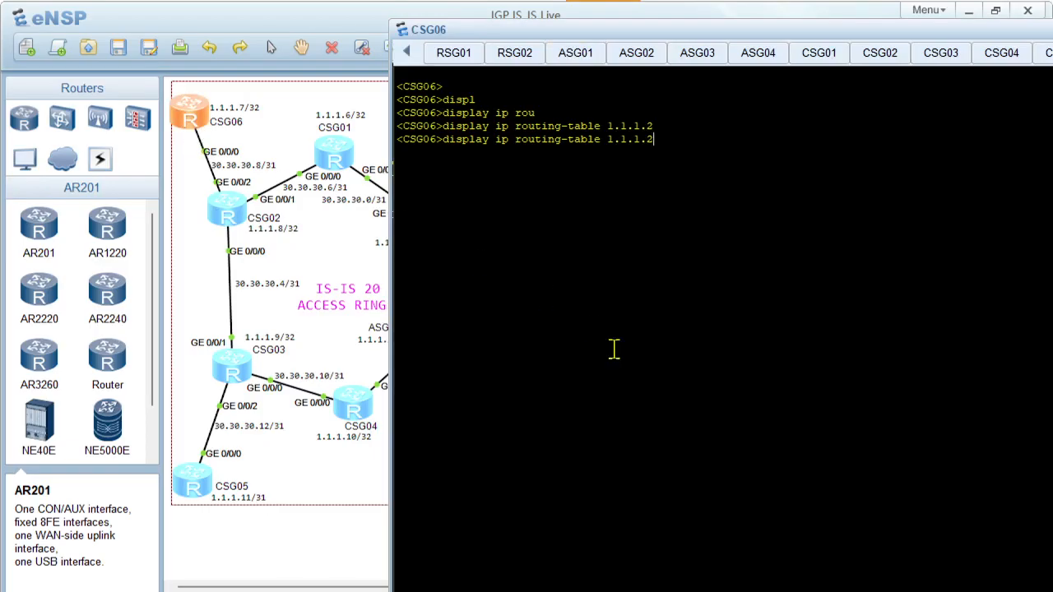
{"action": "key", "text": "Up"}
{"action": "key", "text": "Return"}
{"action": "key", "text": "Up"}
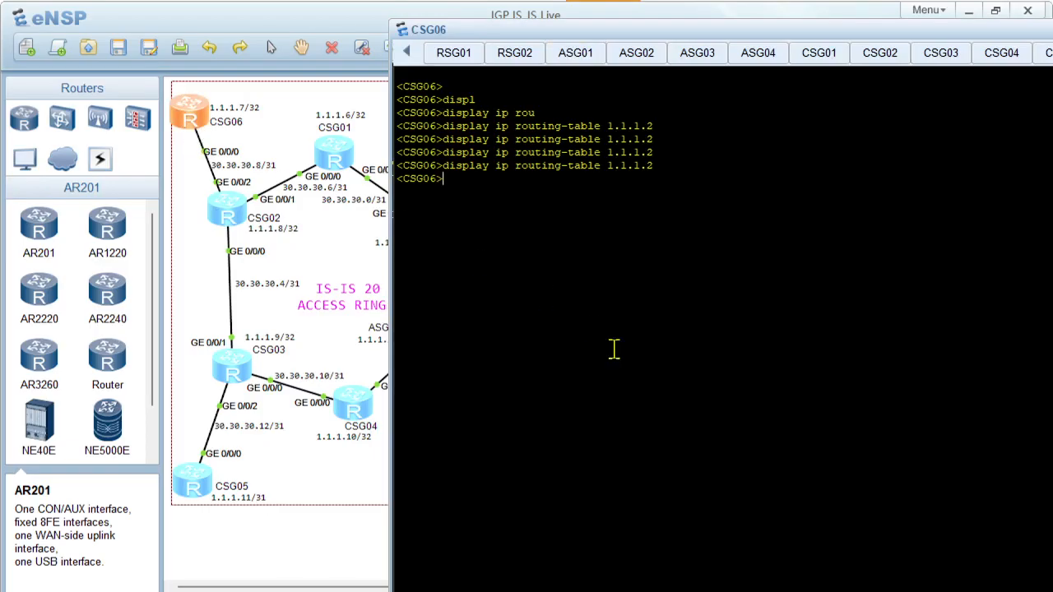
{"action": "key", "text": "Return"}
{"action": "key", "text": "Up"}
{"action": "key", "text": "Return"}
{"action": "key", "text": "Up"}
{"action": "key", "text": "Return"}
{"action": "key", "text": "Up"}
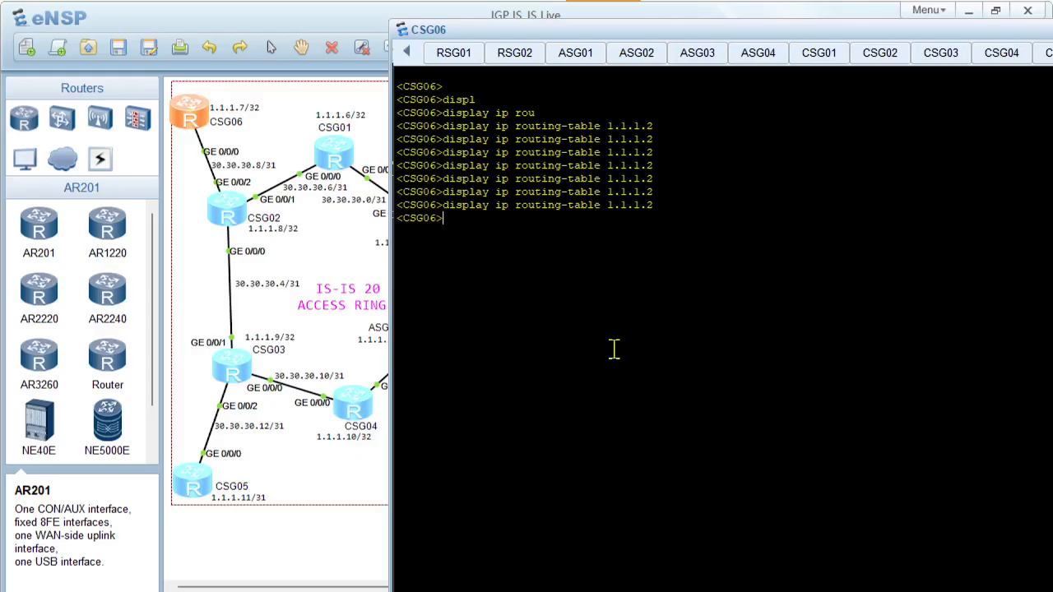
{"action": "key", "text": "Up"}
{"action": "key", "text": "Return"}
{"action": "key", "text": "Up"}
{"action": "key", "text": "Return"}
{"action": "key", "text": "Up"}
{"action": "key", "text": "Return"}
{"action": "key", "text": "Up"}
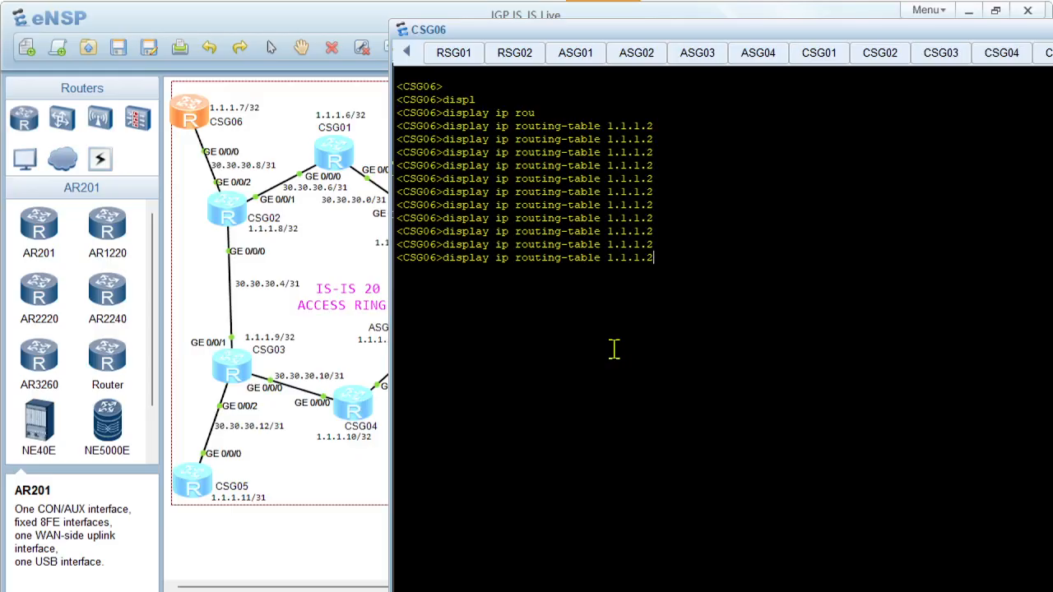
Return to the ASG01 console and run display current-configuration configuration isis
{"action": "left_click", "coordinate": [345, 227]}
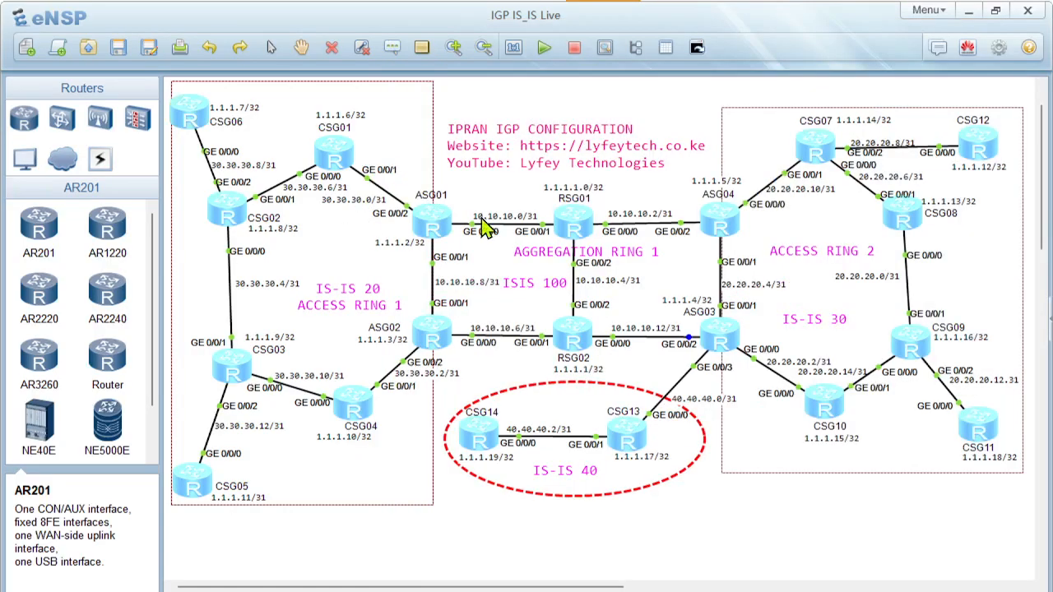
{"action": "double_click", "coordinate": [432, 220]}
{"action": "key", "text": "Return"}
{"action": "key", "text": "Return"}
{"action": "key", "text": "Return"}
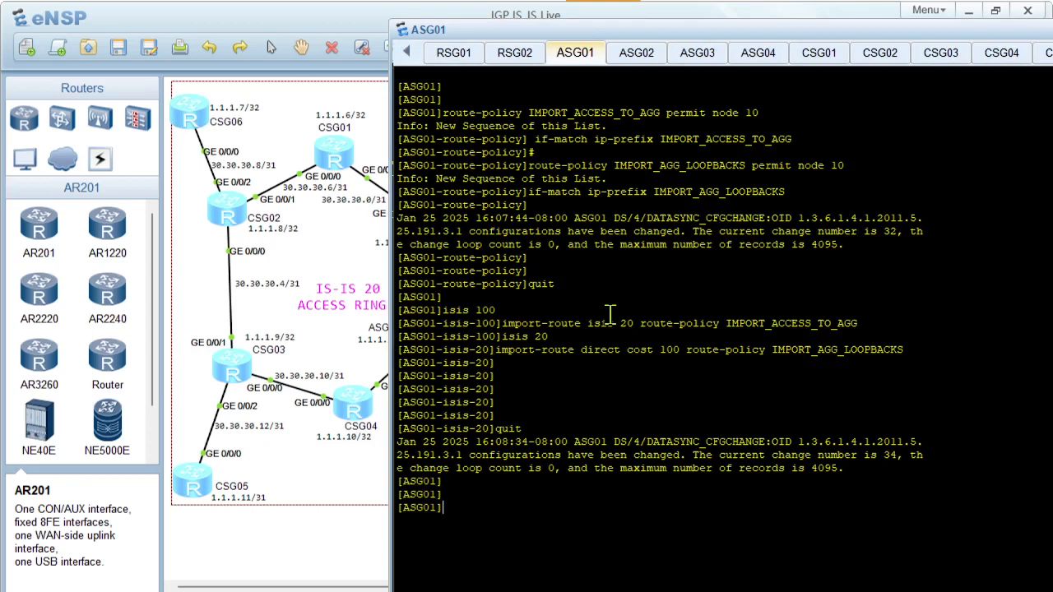
{"action": "type", "text": "displ"}
{"action": "key", "text": "Tab"}
{"action": "type", "text": "r"}
{"action": "key", "text": "Tab"}
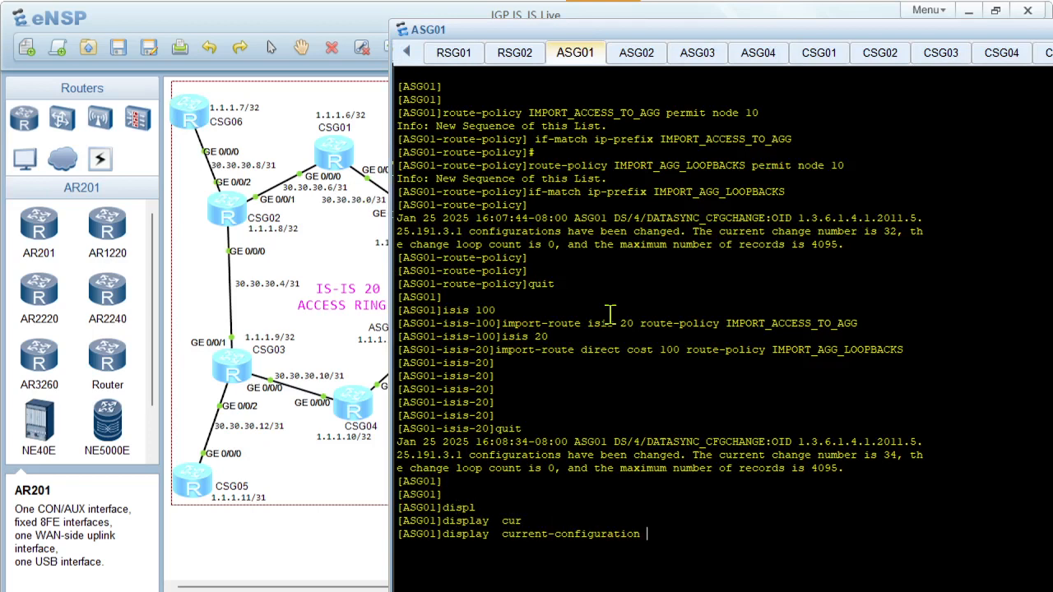
{"action": "type", "text": "con"}
{"action": "key", "text": "Tab"}
{"action": "key", "text": "Tab"}
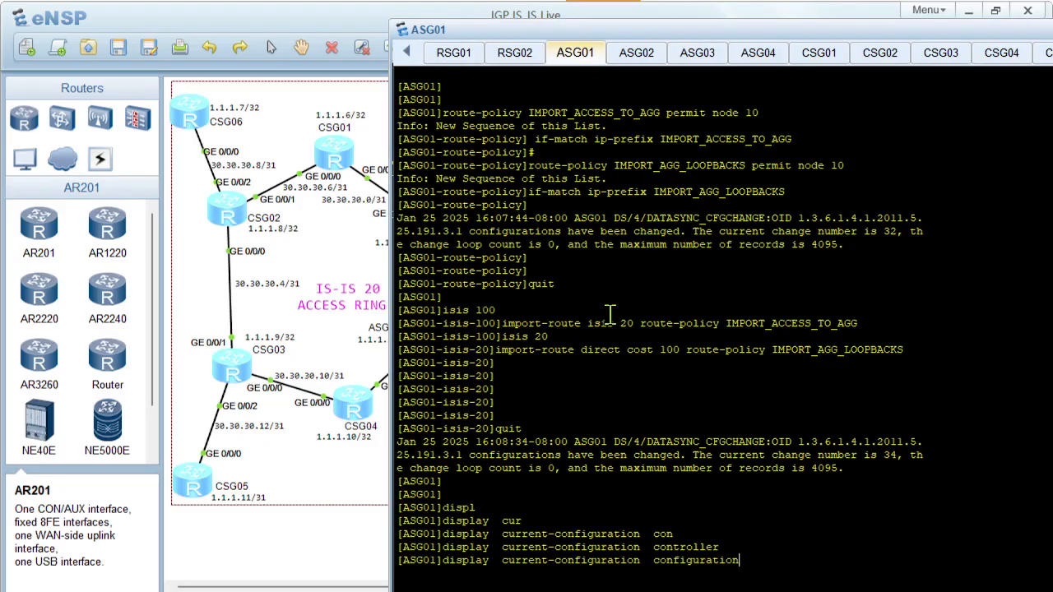
{"action": "type", "text": "isis"}
{"action": "key", "text": "Return"}
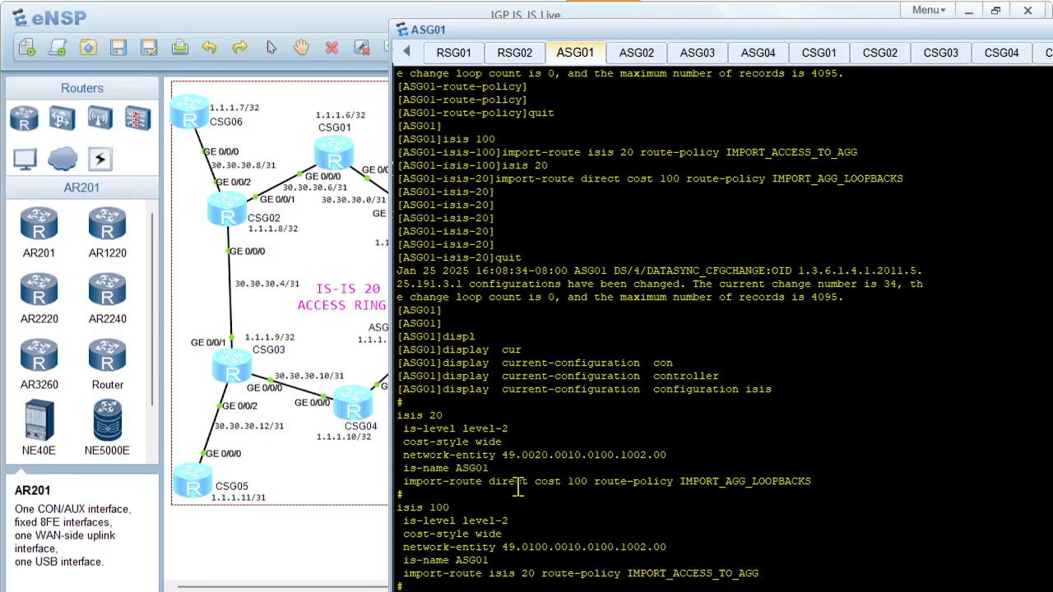
Examine the import-route lines under isis 20 and isis 100 and compare them with the ASG01 loopback in the topology
{"action": "left_click_drag", "start_coordinate": [535, 481], "coordinate": [841, 481]}
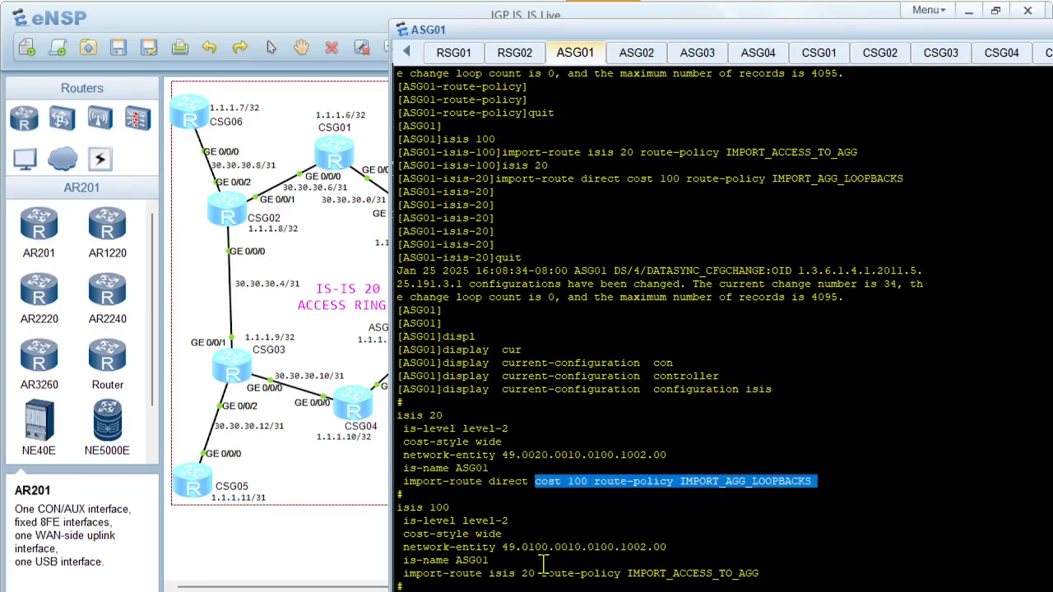
{"action": "left_click", "coordinate": [361, 285]}
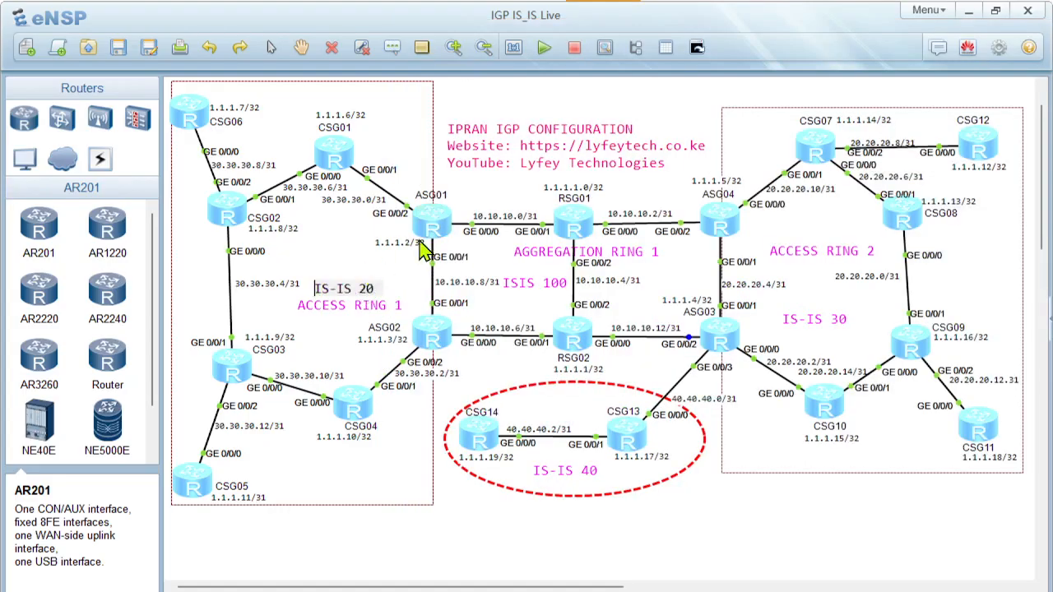
{"action": "double_click", "coordinate": [426, 237]}
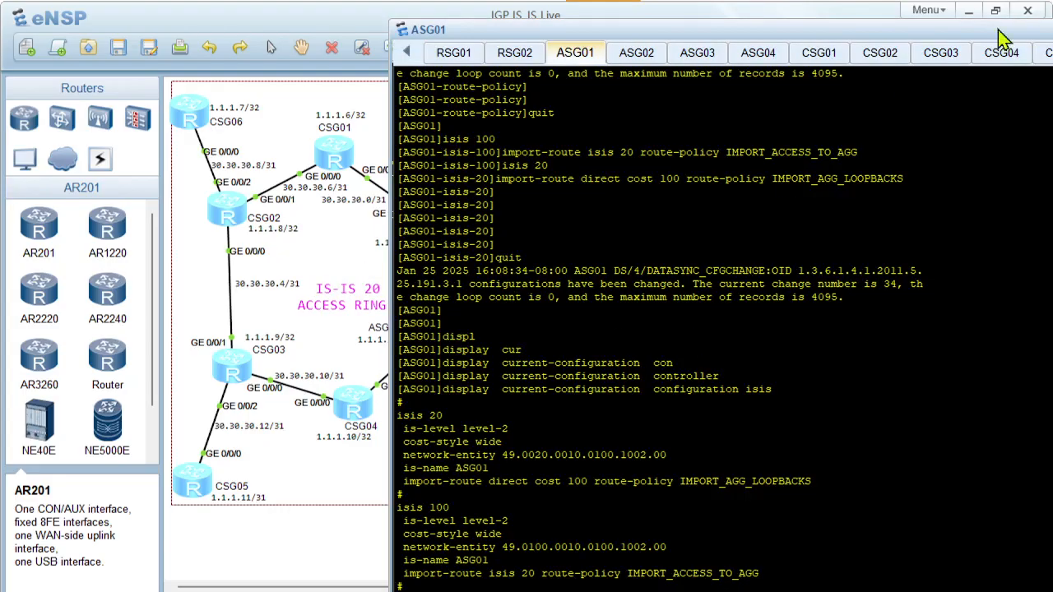
{"action": "scroll", "coordinate": [670, 456], "scroll_direction": "up", "scroll_amount": 1}
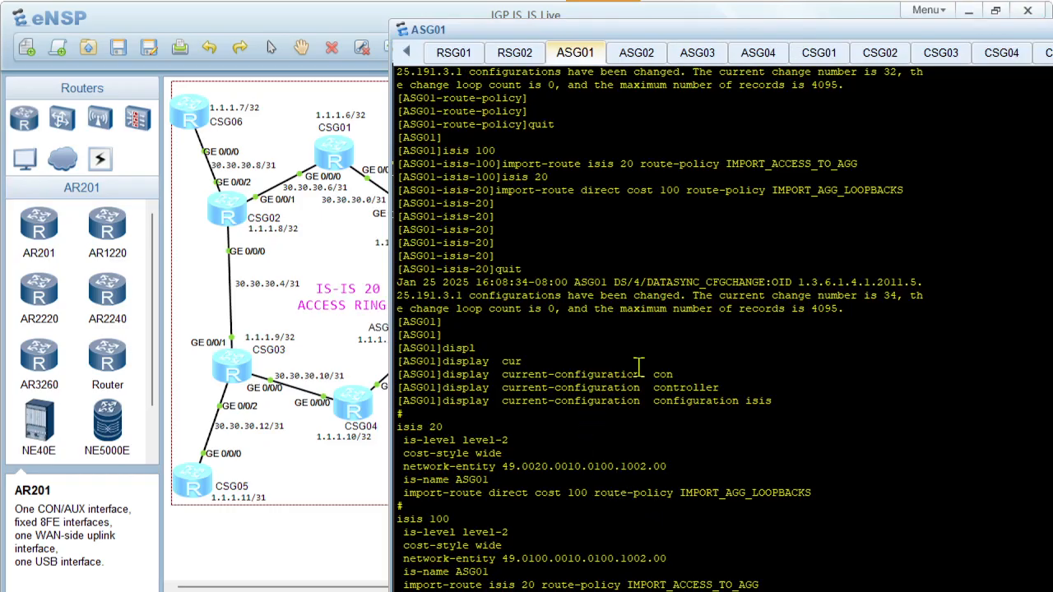
Switch to PowerPoint and set the permitted address in the IMPORT_AGG_LOOPBACKS prefix of the ASG01 box to 1.1.1.2
{"action": "mouse_move", "coordinate": [583, 590]}
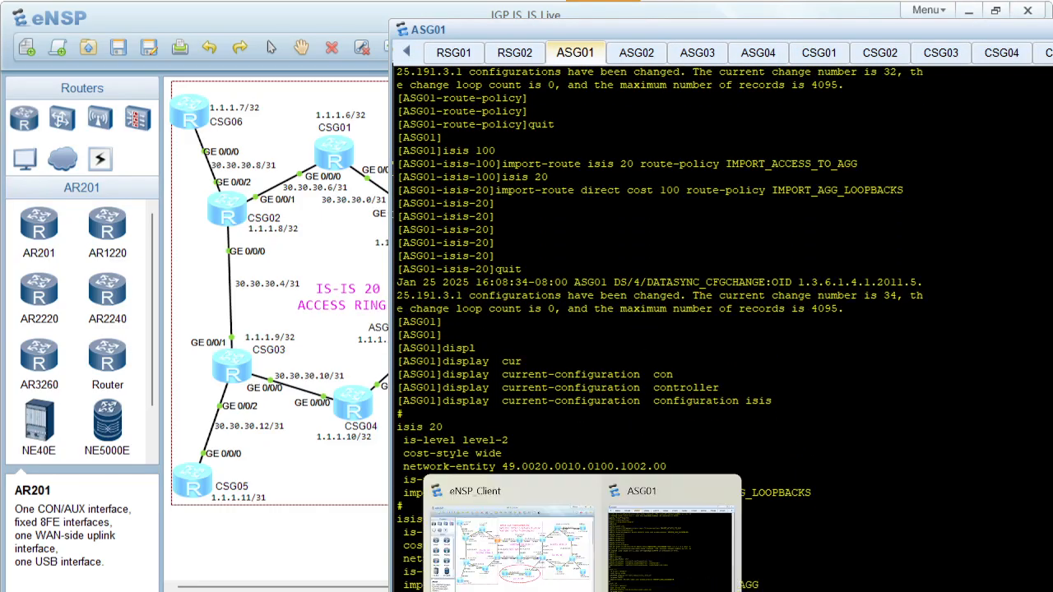
{"action": "left_click", "coordinate": [633, 591]}
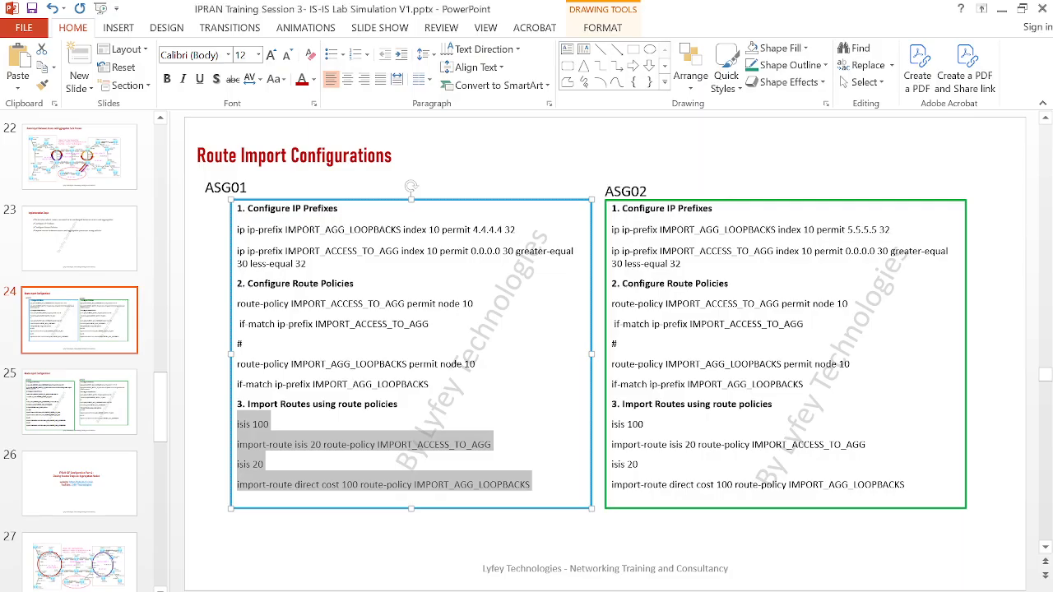
{"action": "left_click", "coordinate": [480, 231]}
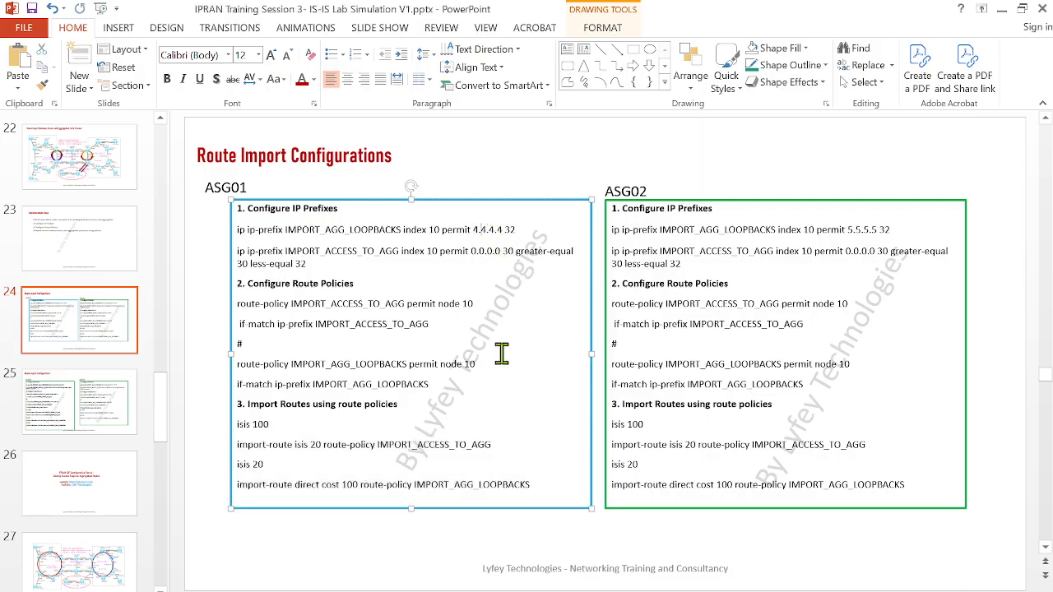
{"action": "mouse_move", "coordinate": [583, 591]}
{"action": "left_click", "coordinate": [531, 549]}
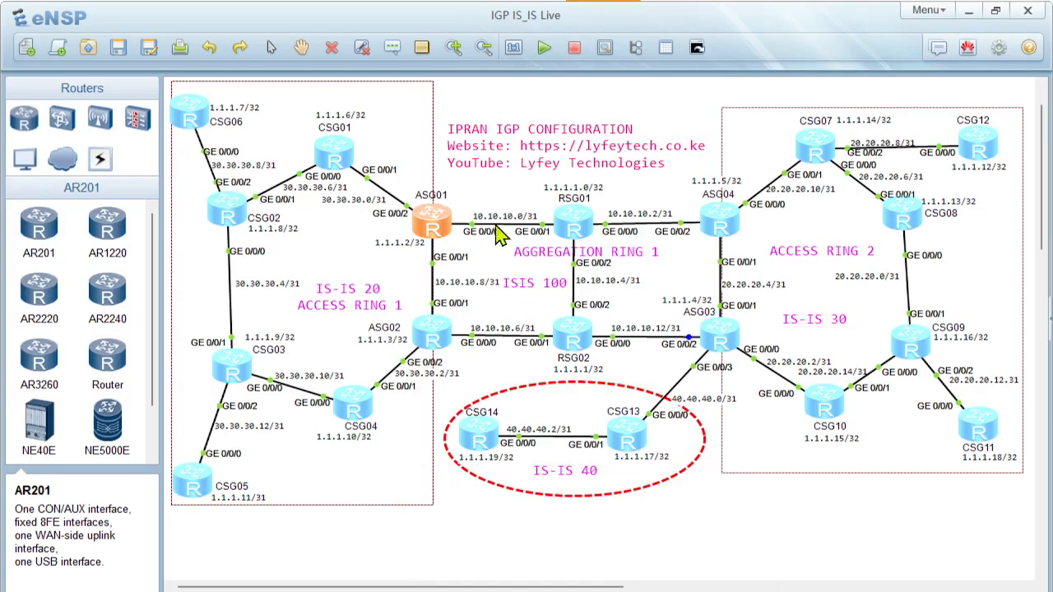
{"action": "left_click", "coordinate": [970, 11]}
{"action": "left_click_drag", "start_coordinate": [474, 230], "coordinate": [514, 231]}
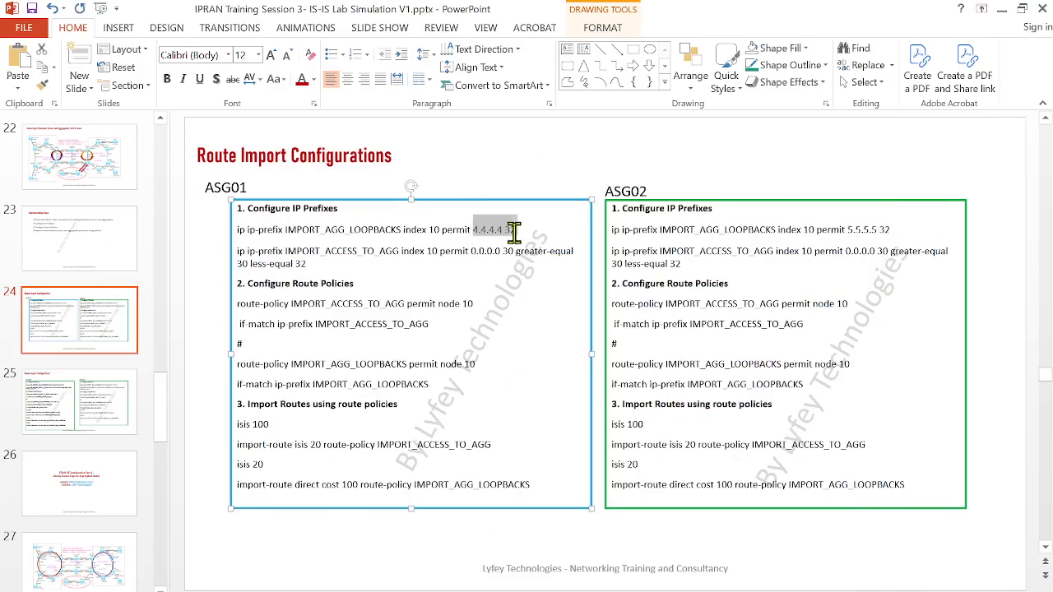
{"action": "type", "text": "1.1."}
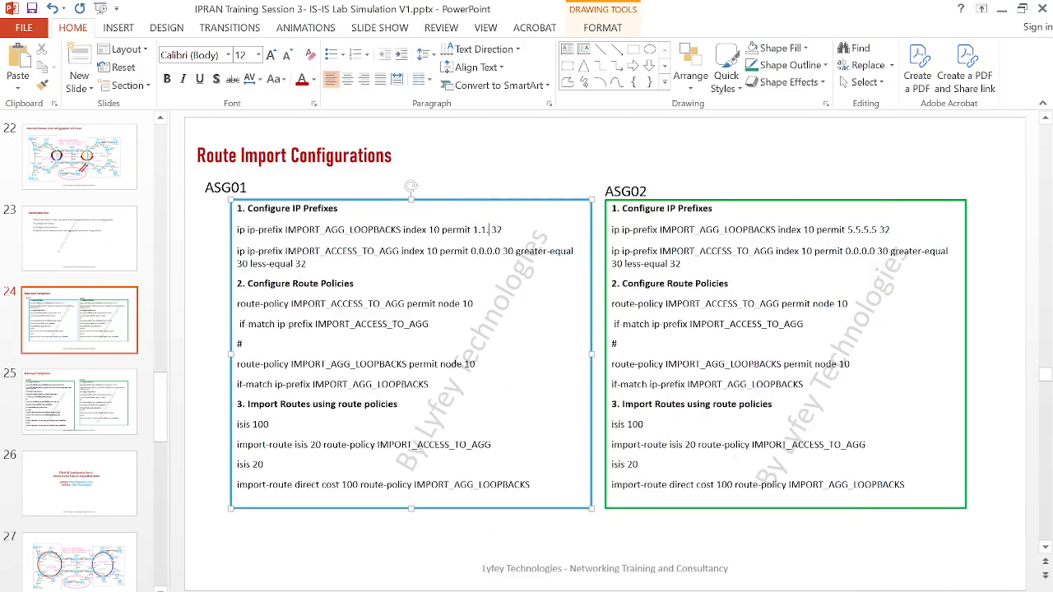
{"action": "type", "text": "1.2"}
Copy the corrected IMPORT_AGG_LOOPBACKS prefix line, clear the ASG01 console in eNSP, and apply index 10 permit 1.1.1.2 32 there
{"action": "left_click_drag", "start_coordinate": [516, 237], "coordinate": [238, 232]}
{"action": "key", "text": "ctrl+c"}
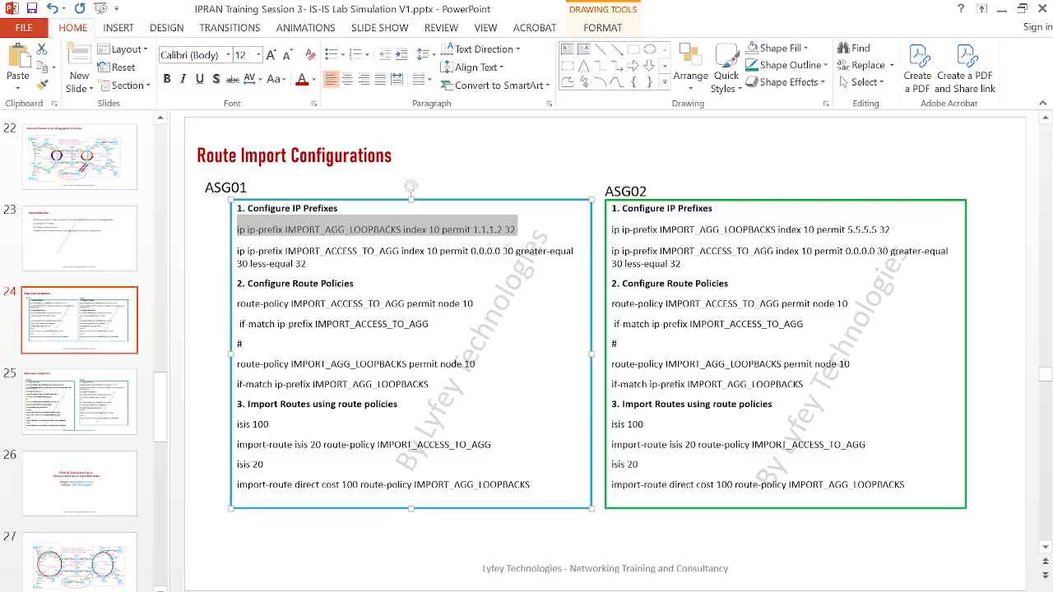
{"action": "left_click", "coordinate": [671, 534]}
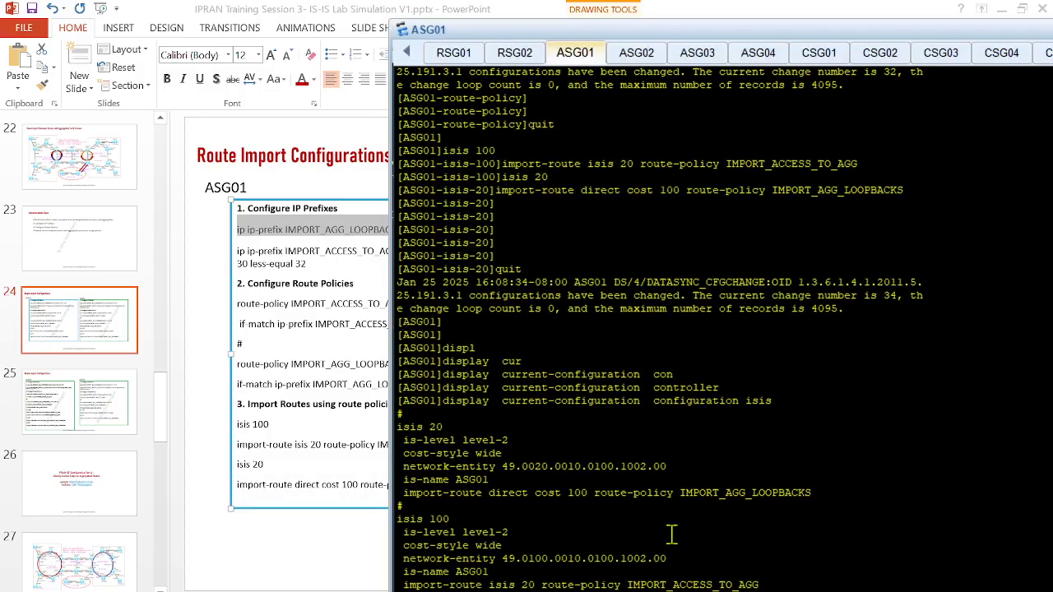
{"action": "right_click", "coordinate": [631, 454]}
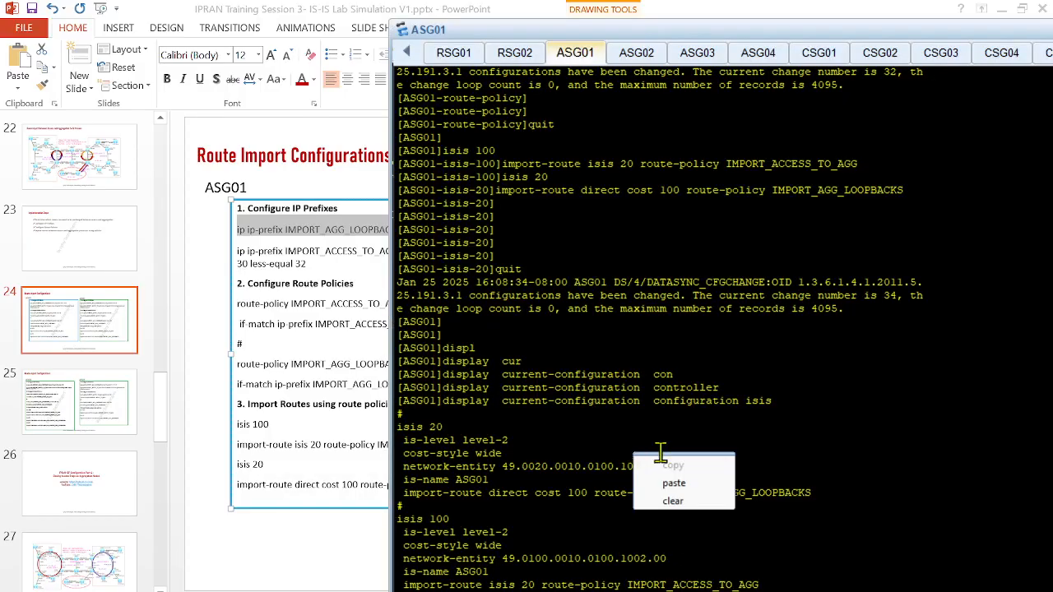
{"action": "left_click", "coordinate": [674, 497]}
{"action": "key", "text": "Return"}
{"action": "right_click", "coordinate": [670, 338]}
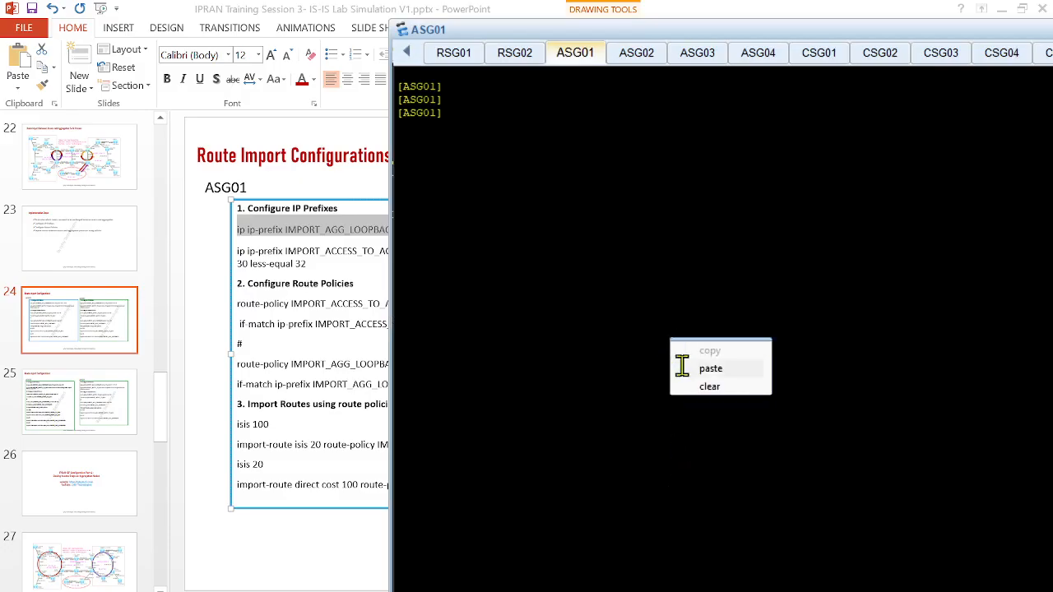
{"action": "left_click", "coordinate": [698, 368]}
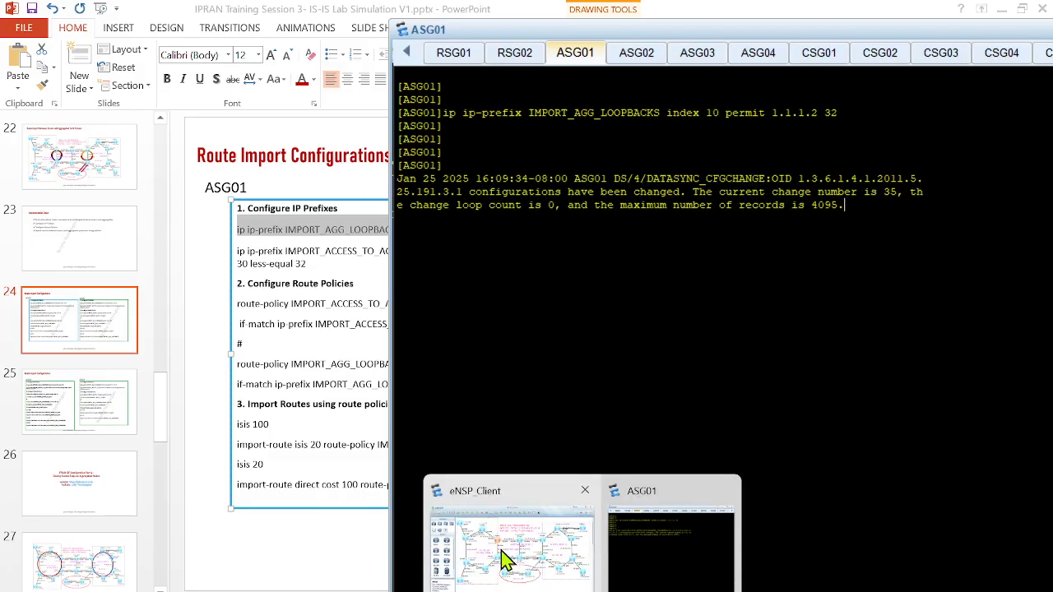
Reopen the CSG06 console and rerun display ip routing-table 1.1.1.2, then return to the topology
{"action": "left_click", "coordinate": [501, 557]}
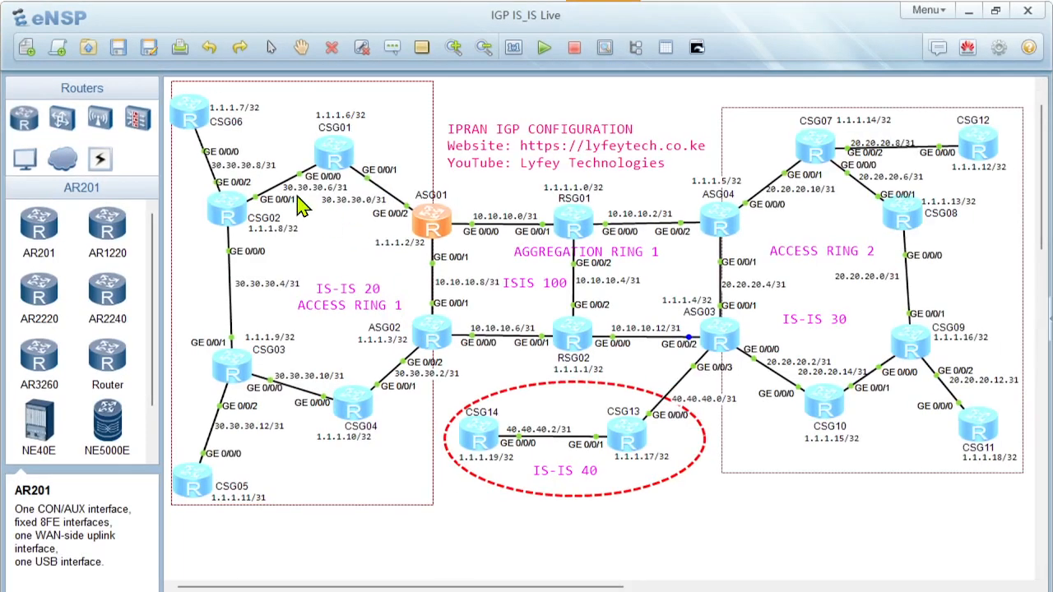
{"action": "double_click", "coordinate": [189, 117]}
{"action": "key", "text": "Return"}
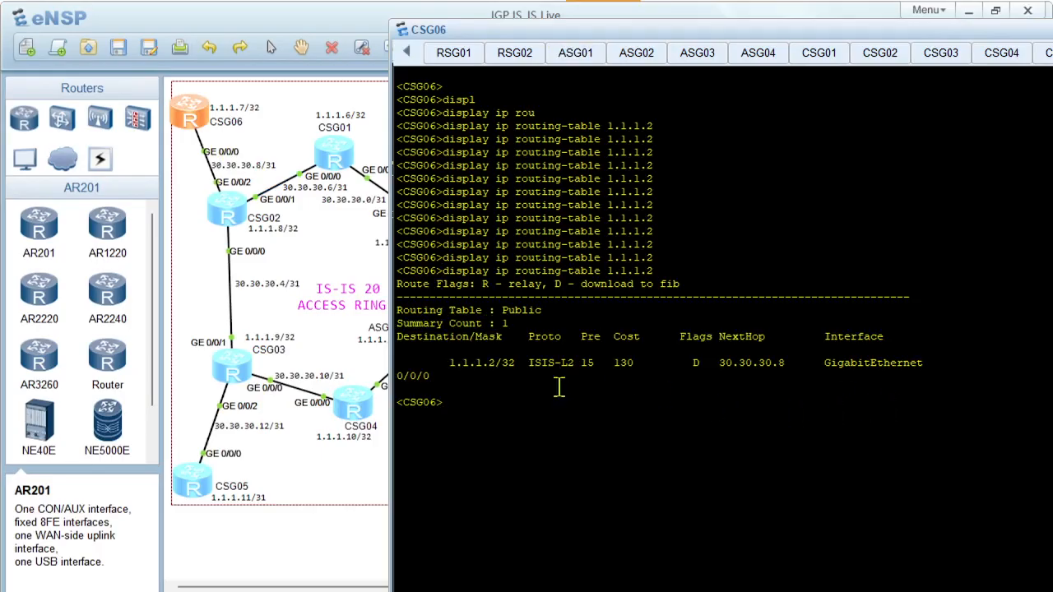
{"action": "left_click", "coordinate": [374, 278]}
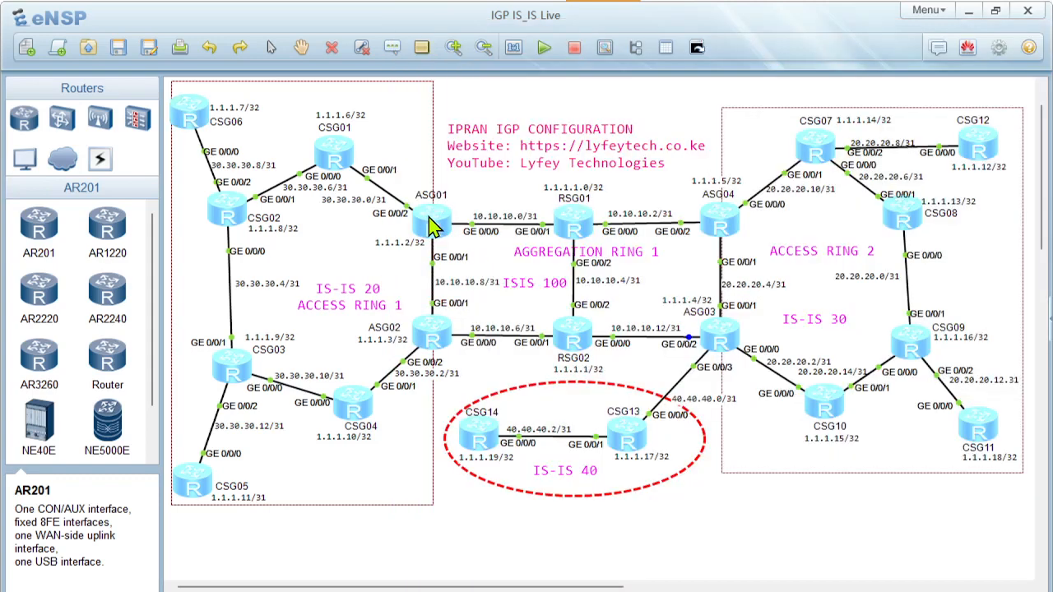
Open the RSG01 console, display its IP routing table, and examine the loopback and interface routes before returning to the topology
{"action": "left_click", "coordinate": [189, 113]}
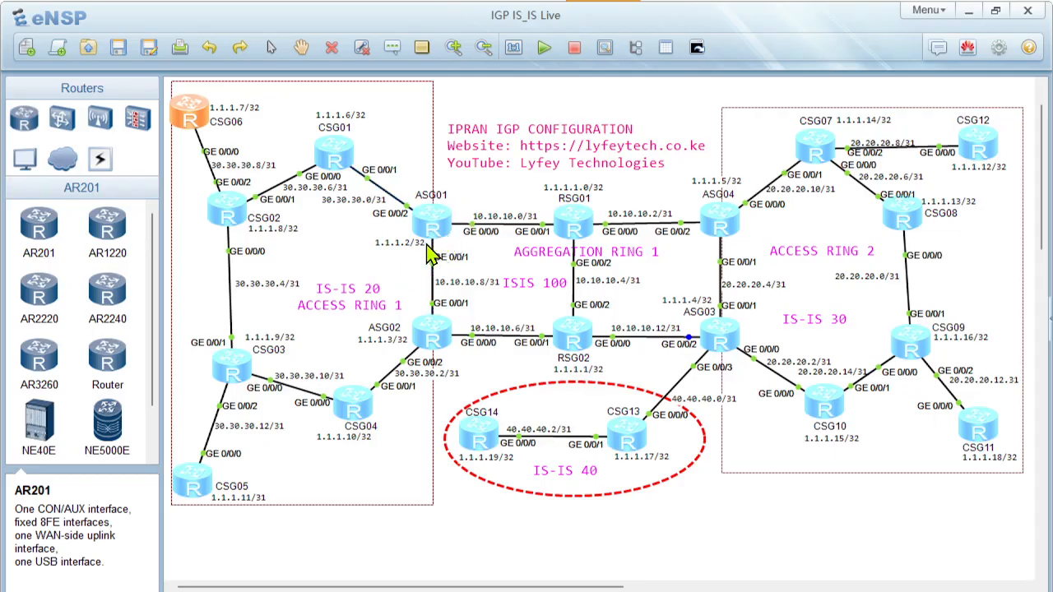
{"action": "double_click", "coordinate": [575, 222]}
{"action": "key", "text": "Return"}
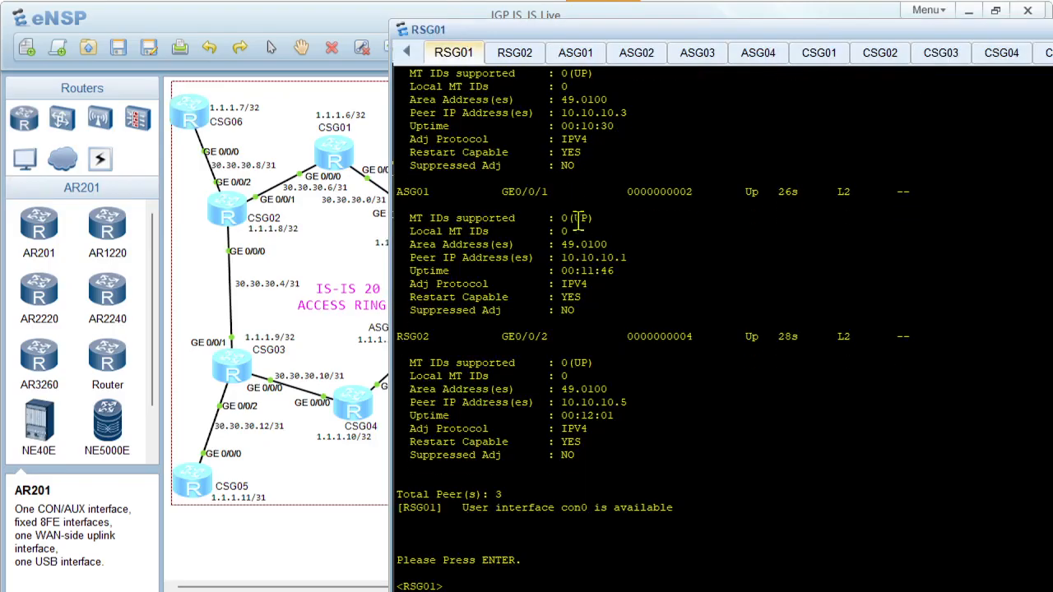
{"action": "key", "text": "Return"}
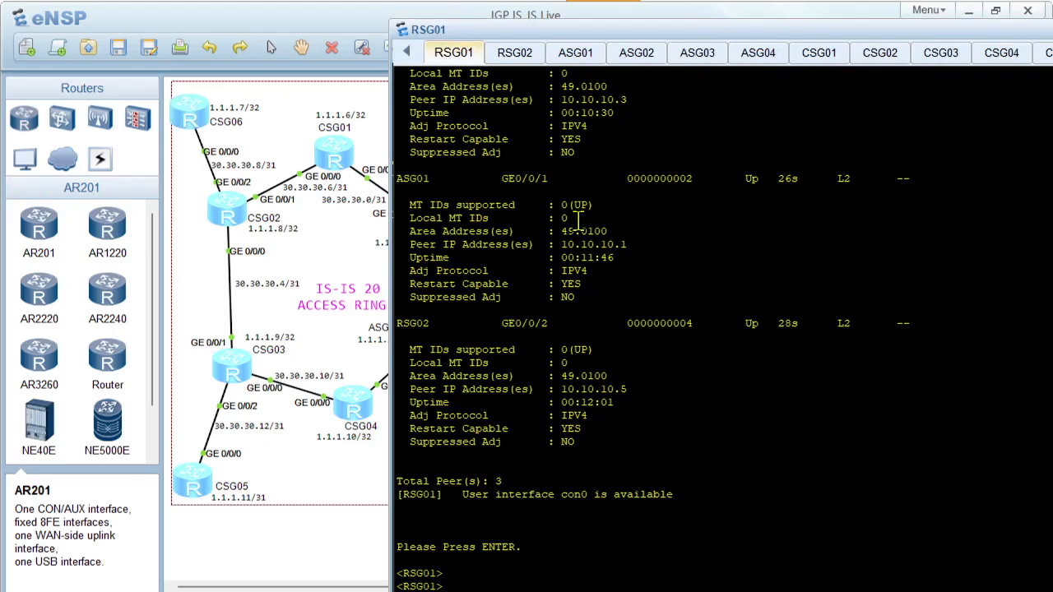
{"action": "key", "text": "Return"}
{"action": "scroll", "coordinate": [578, 221], "scroll_direction": "up", "scroll_amount": 10}
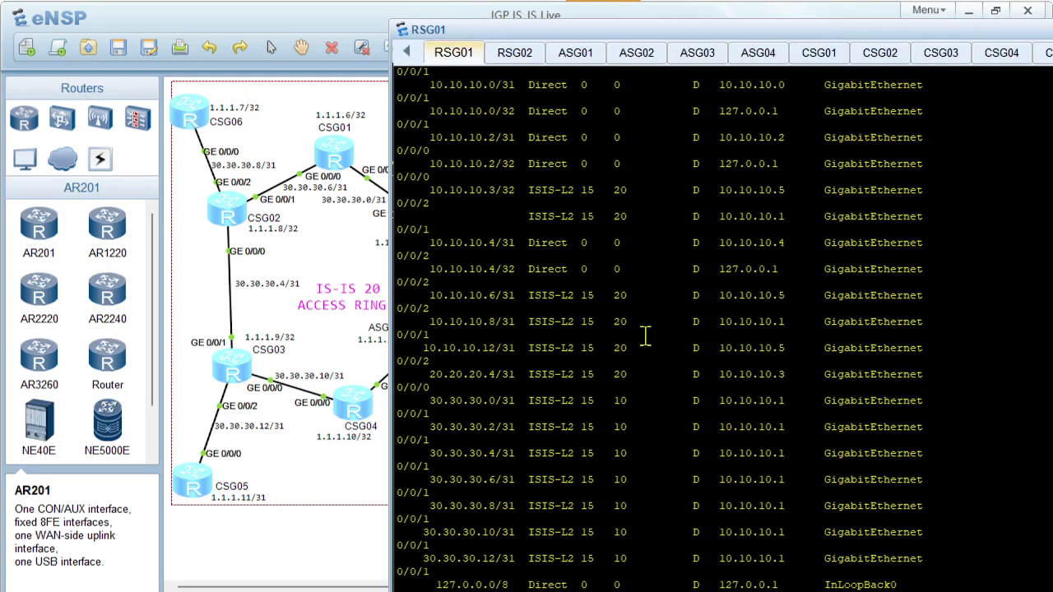
{"action": "scroll", "coordinate": [645, 336], "scroll_direction": "up", "scroll_amount": 7}
{"action": "left_click_drag", "start_coordinate": [455, 136], "coordinate": [951, 380]}
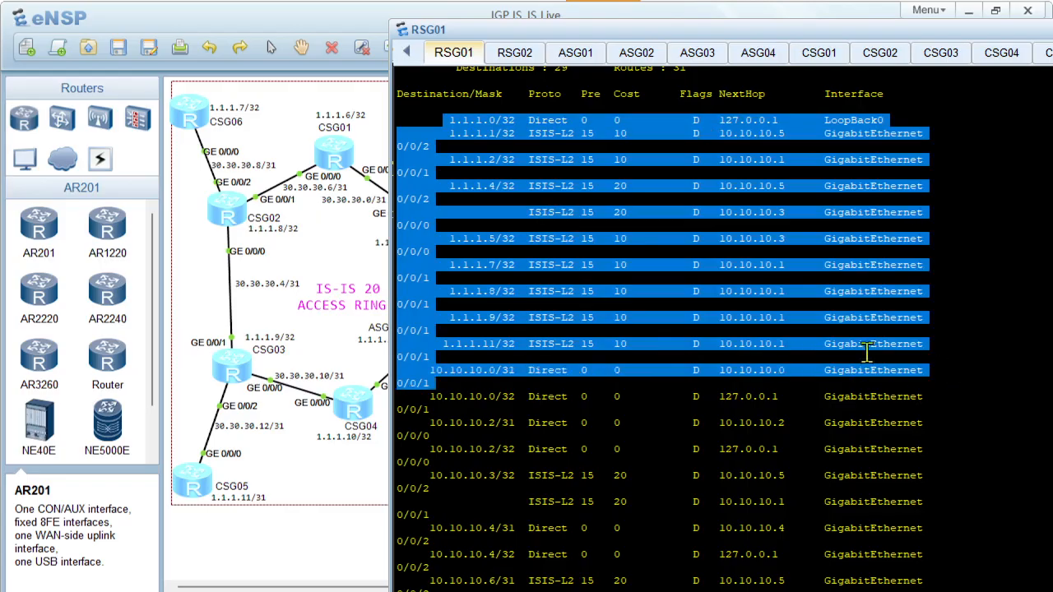
{"action": "scroll", "coordinate": [762, 301], "scroll_direction": "down", "scroll_amount": 7}
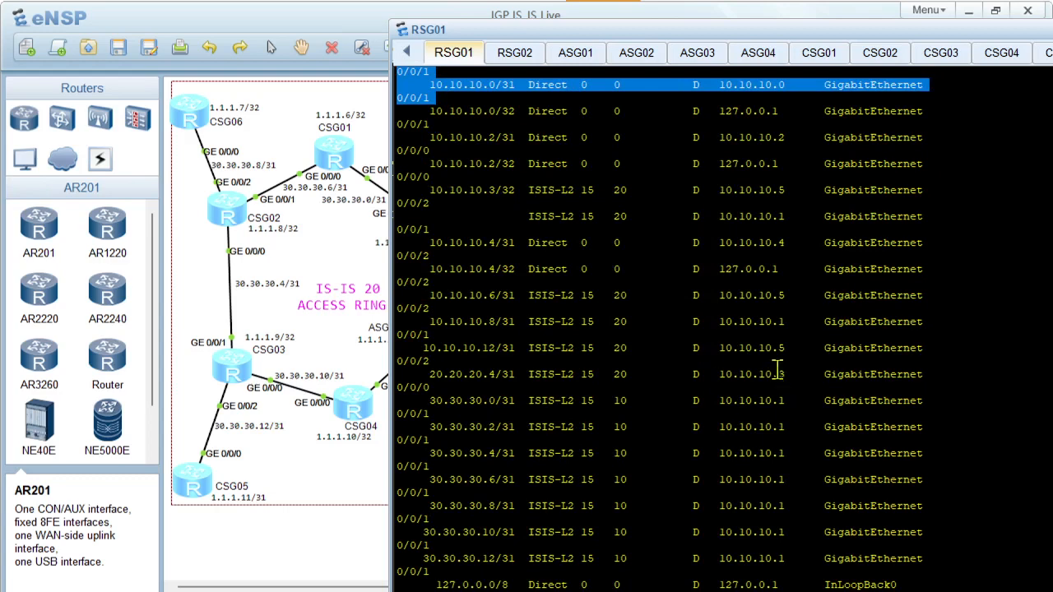
{"action": "scroll", "coordinate": [383, 353], "scroll_direction": "down", "scroll_amount": 6}
{"action": "scroll", "coordinate": [369, 437], "scroll_direction": "up", "scroll_amount": 3}
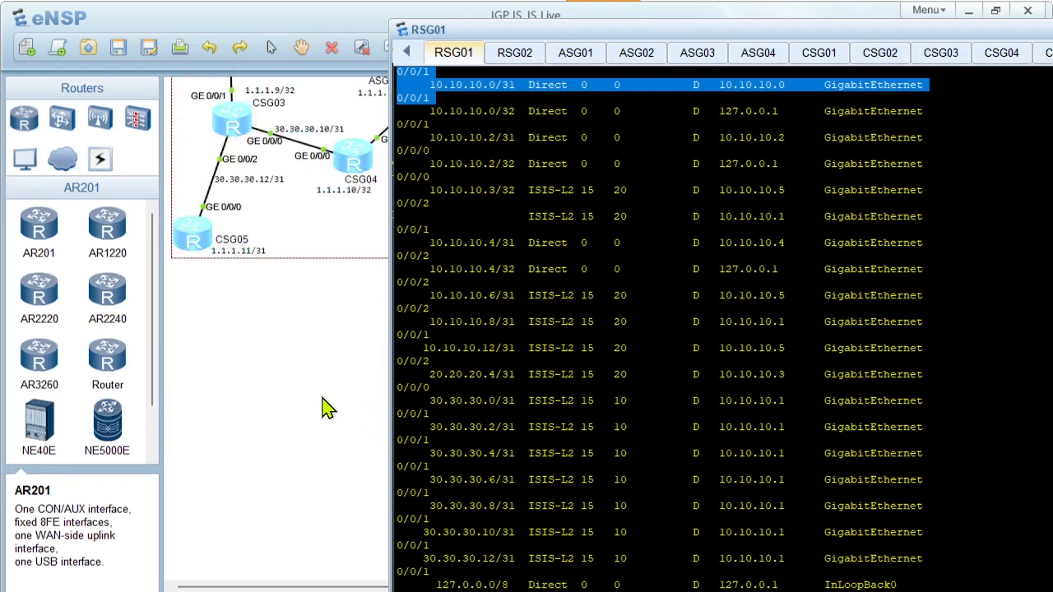
{"action": "left_click", "coordinate": [327, 407]}
{"action": "scroll", "coordinate": [320, 366], "scroll_direction": "up", "scroll_amount": 3}
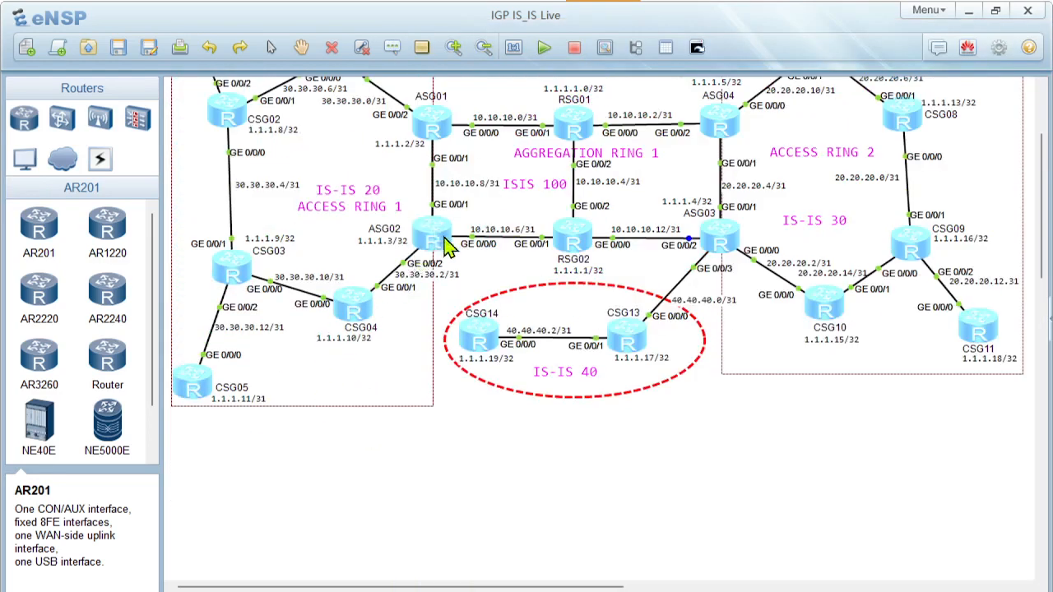
Switch to PowerPoint and set the permitted address in the ASG02 box's IMPORT_AGG_LOOPBACKS prefix to 1.1.1.3, checking ASG02's loopback in the eNSP topology
{"action": "left_click", "coordinate": [620, 591]}
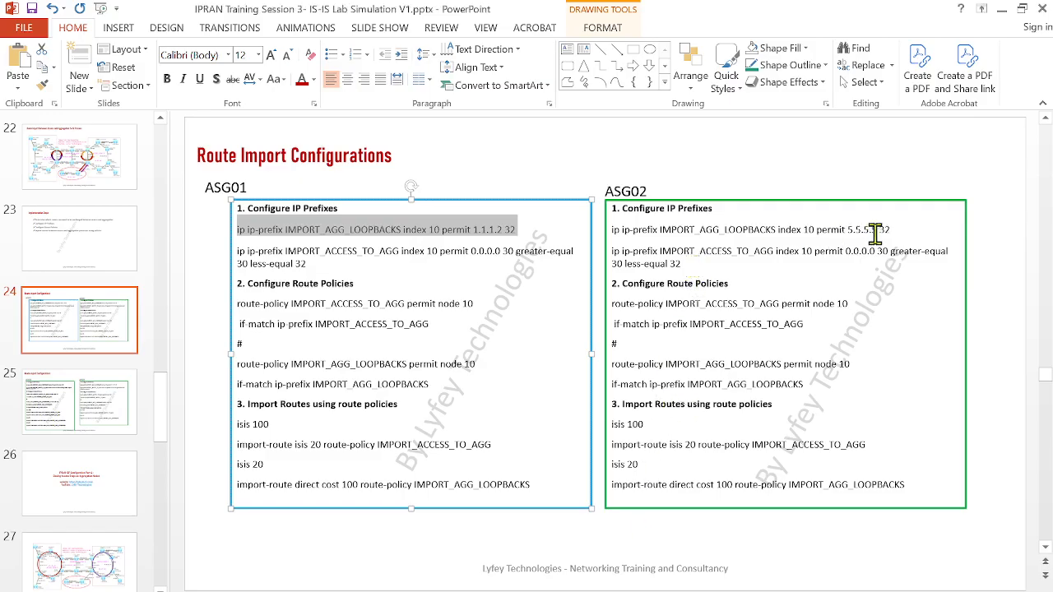
{"action": "left_click_drag", "start_coordinate": [876, 232], "coordinate": [847, 231]}
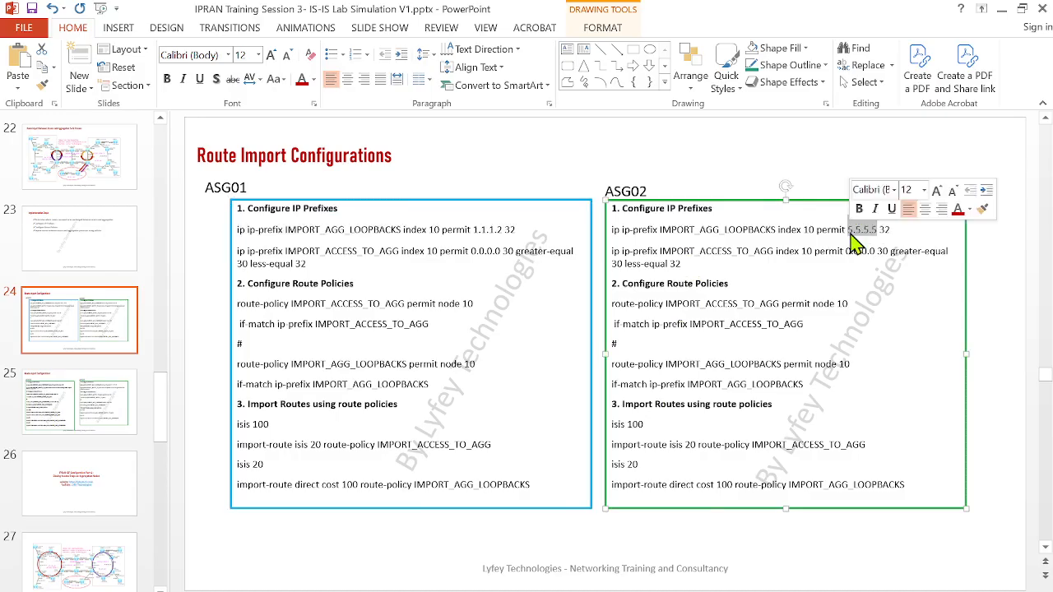
{"action": "type", "text": "1.1."}
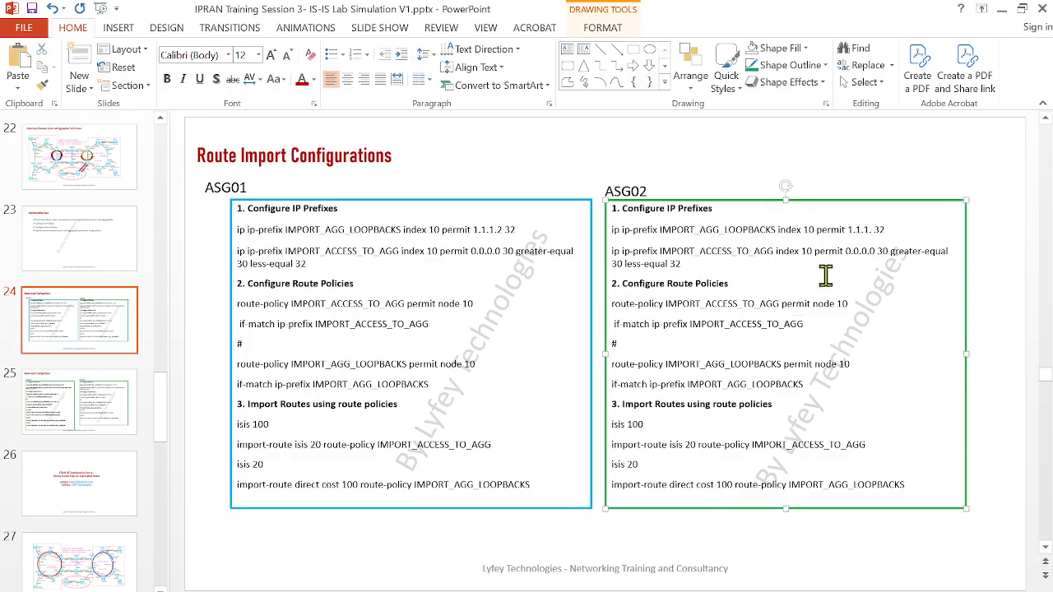
{"action": "mouse_move", "coordinate": [582, 589]}
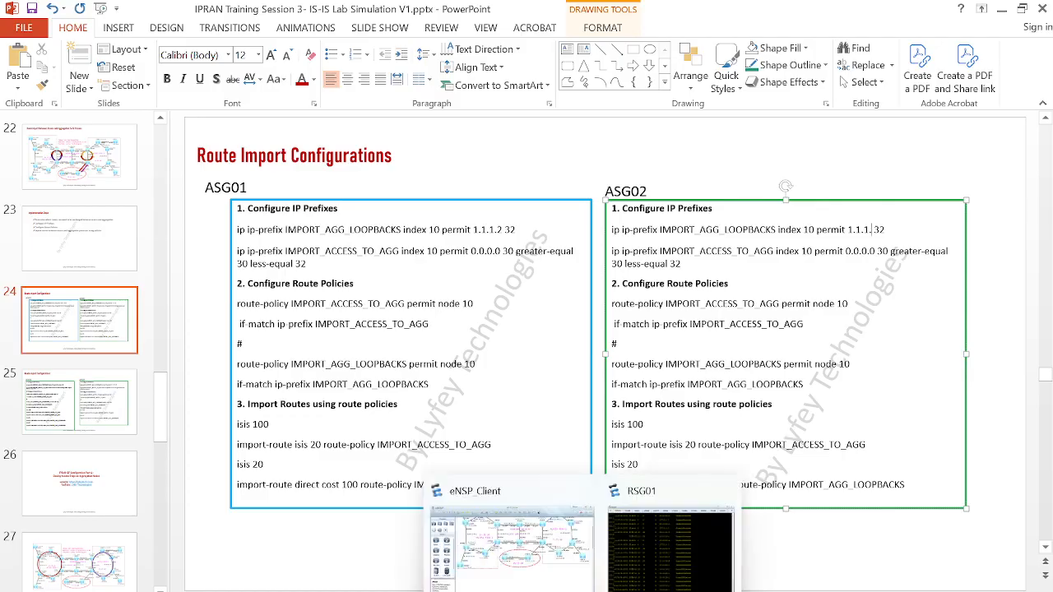
{"action": "left_click", "coordinate": [542, 540]}
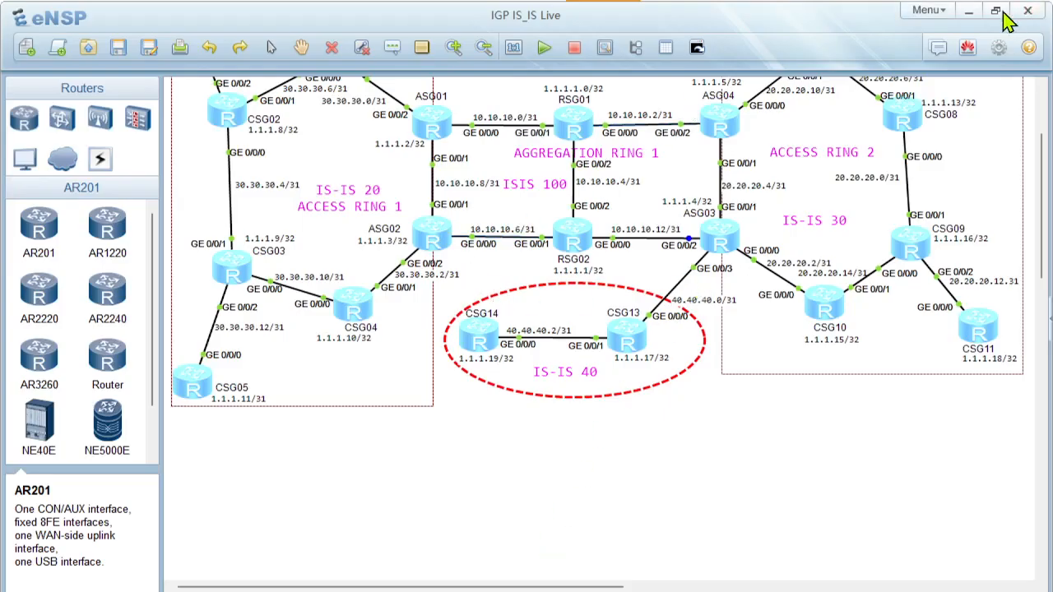
{"action": "left_click", "coordinate": [968, 11]}
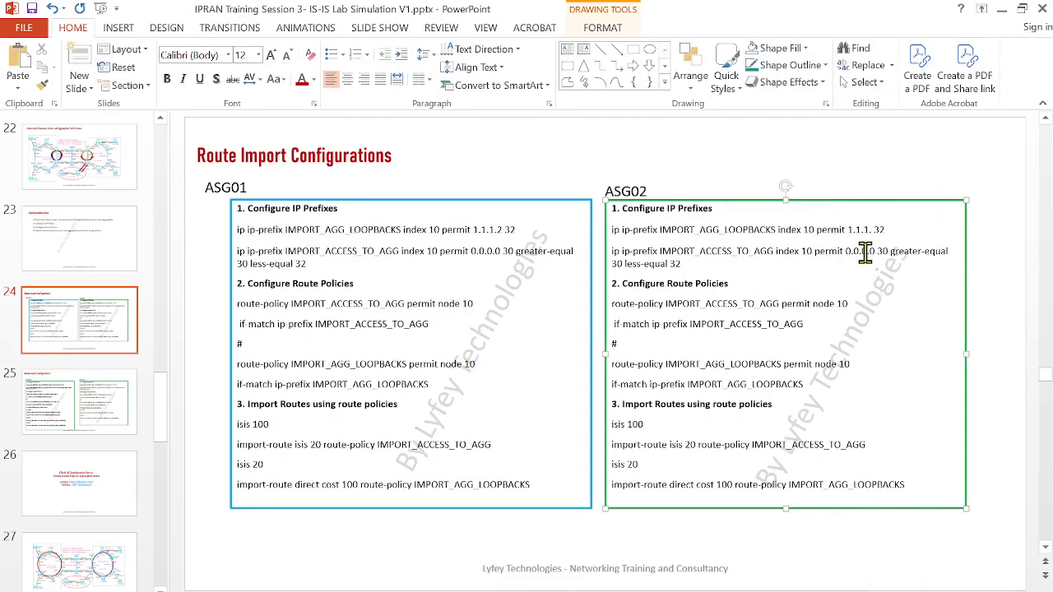
{"action": "type", "text": "3"}
Delete the "Configure Route Policies" and "Import Routes using route policies" headings from the ASG02 box and copy all its command lines
{"action": "left_click_drag", "start_coordinate": [735, 281], "coordinate": [535, 274]}
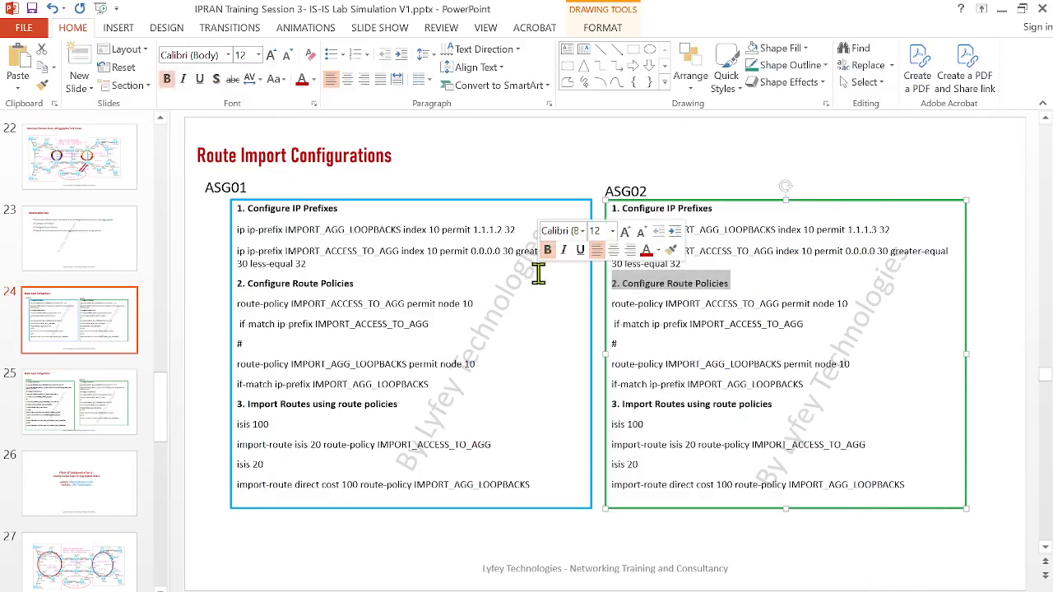
{"action": "key", "text": "Delete"}
{"action": "left_click_drag", "start_coordinate": [791, 385], "coordinate": [599, 386]}
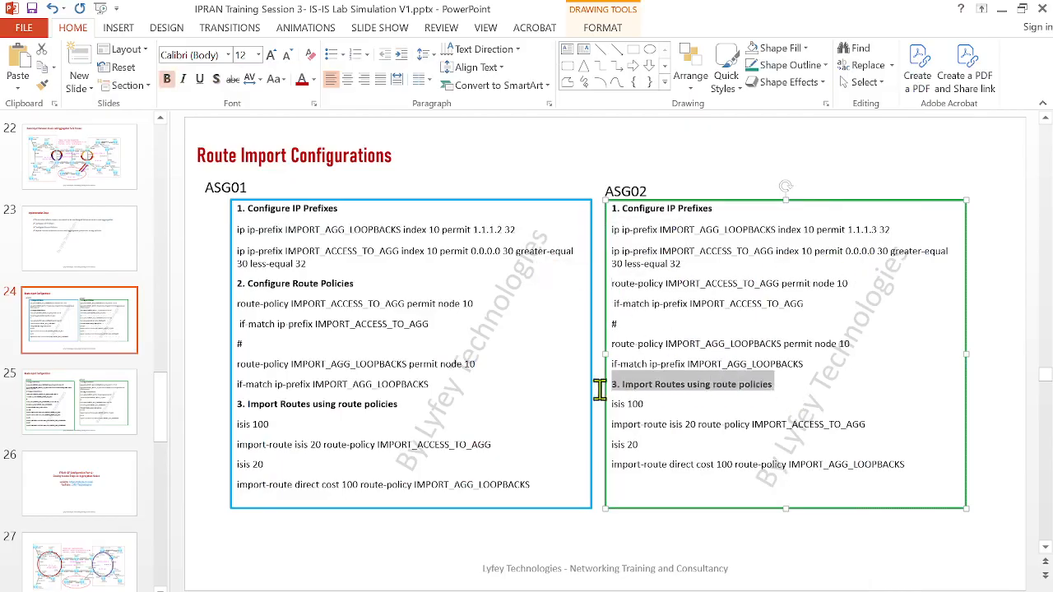
{"action": "key", "text": "Delete"}
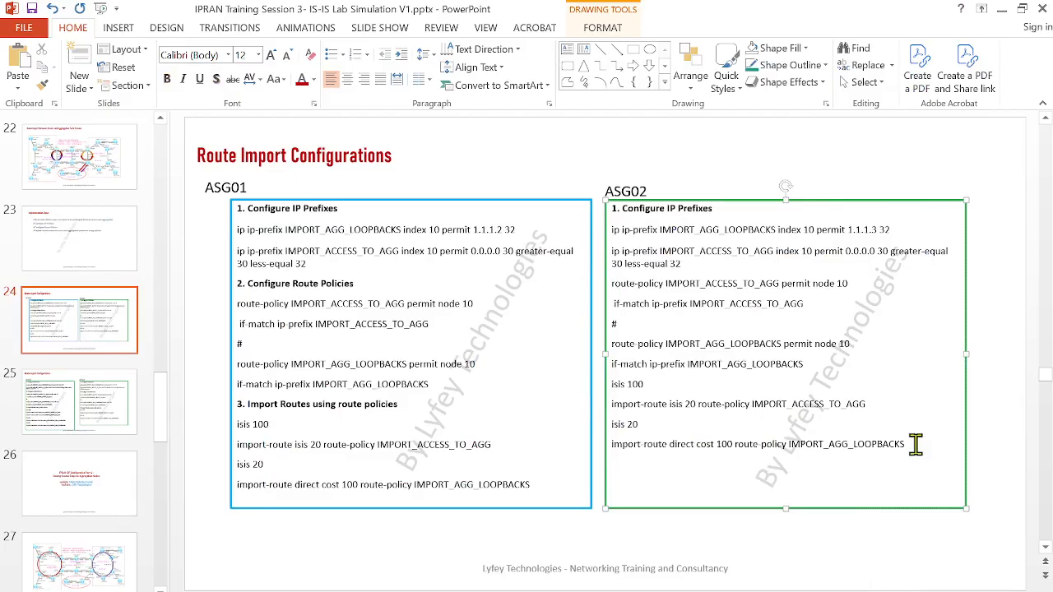
{"action": "left_click_drag", "start_coordinate": [907, 444], "coordinate": [607, 230]}
{"action": "key", "text": "ctrl+c"}
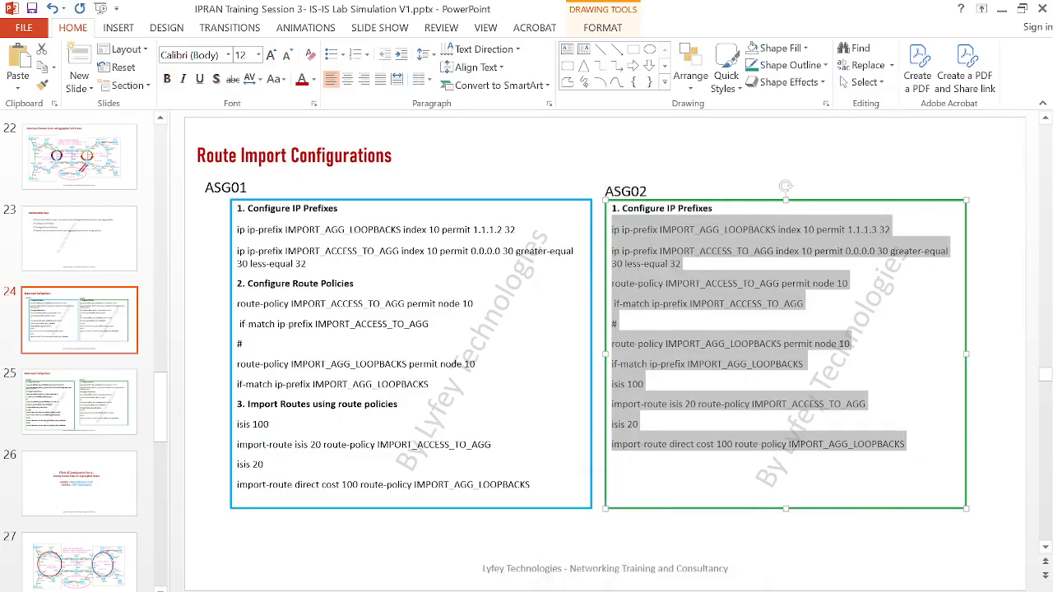
Switch to eNSP, open the ASG02 console, clear its old output, and enter system view
{"action": "left_click", "coordinate": [500, 559]}
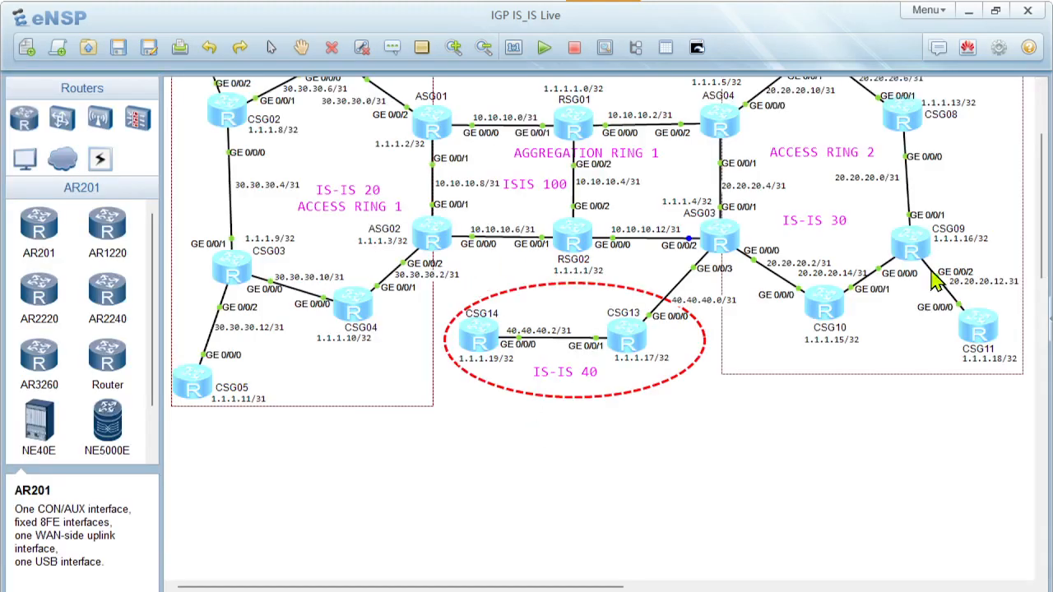
{"action": "double_click", "coordinate": [429, 236]}
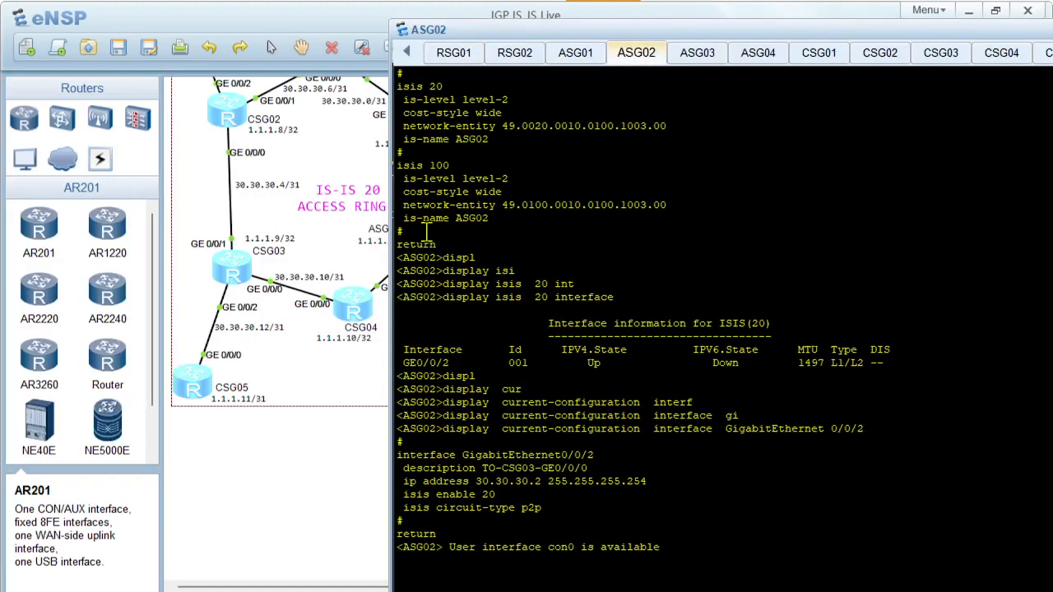
{"action": "right_click", "coordinate": [542, 403]}
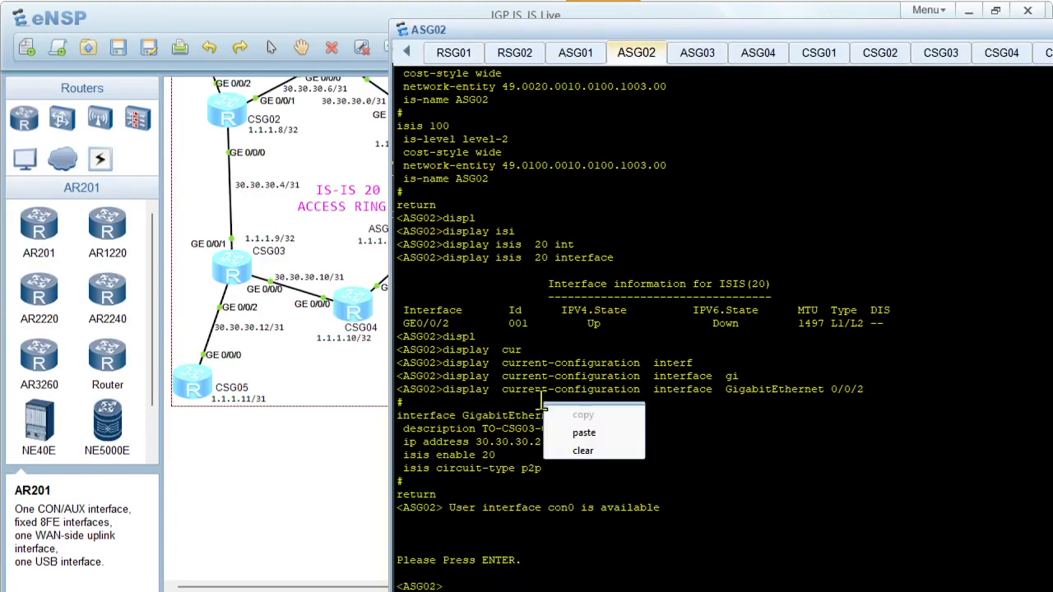
{"action": "left_click", "coordinate": [596, 447]}
{"action": "key", "text": "Return"}
{"action": "key", "text": "Return"}
{"action": "key", "text": "Return"}
{"action": "type", "text": "sy"}
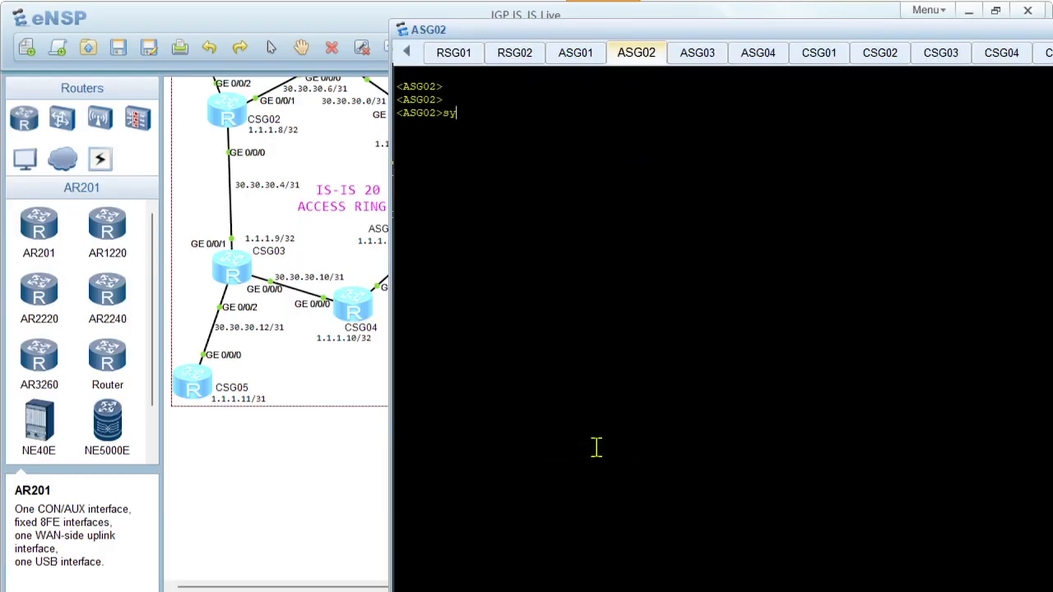
{"action": "type", "text": "s"}
{"action": "key", "text": "Return"}
{"action": "key", "text": "Return"}
{"action": "key", "text": "Return"}
Paste the copied prefix, route-policy, and import-route commands for isis 100 and isis 20 into ASG02 and execute them
{"action": "right_click", "coordinate": [597, 226]}
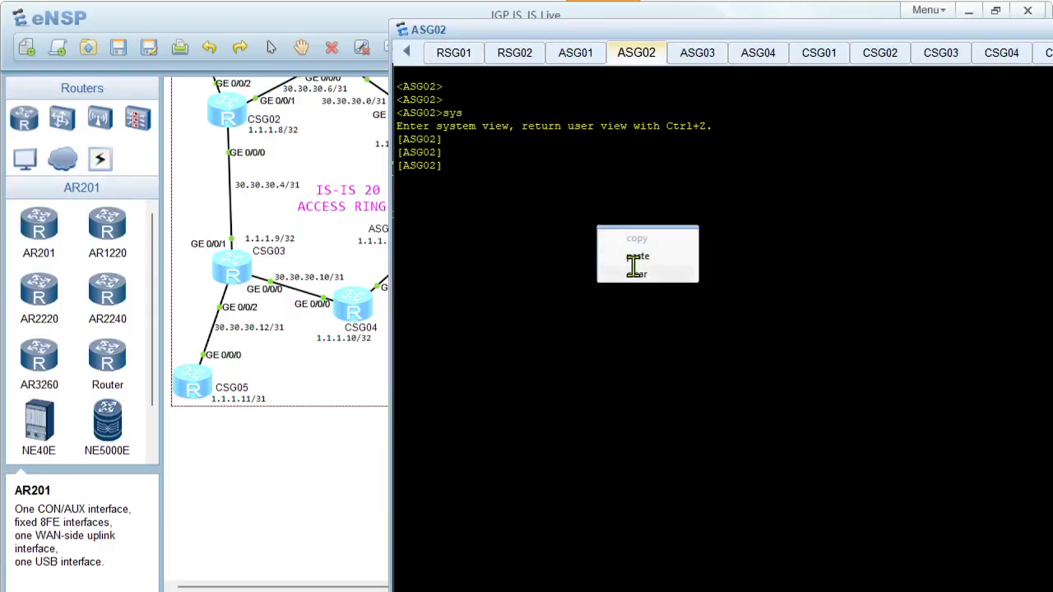
{"action": "left_click", "coordinate": [633, 257]}
{"action": "key", "text": "Return"}
{"action": "key", "text": "Return"}
{"action": "key", "text": "Return"}
{"action": "key", "text": "Return"}
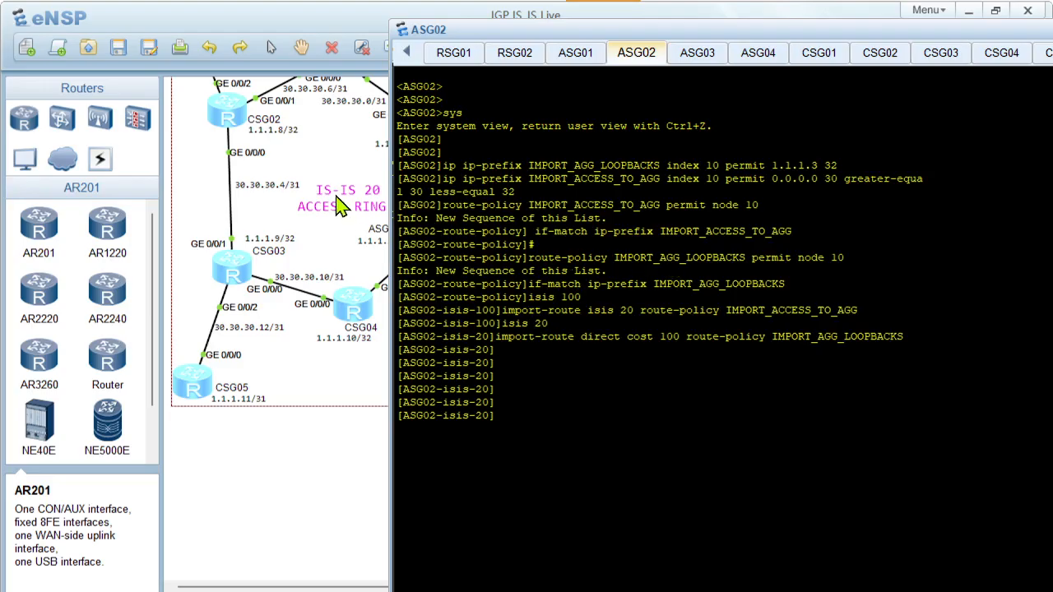
Open the CSG06 console and run display ip routing-table 1.1.1.3 repeatedly to check for the ASG02 loopback route
{"action": "scroll", "coordinate": [329, 204], "scroll_direction": "up", "scroll_amount": 3}
{"action": "double_click", "coordinate": [184, 161]}
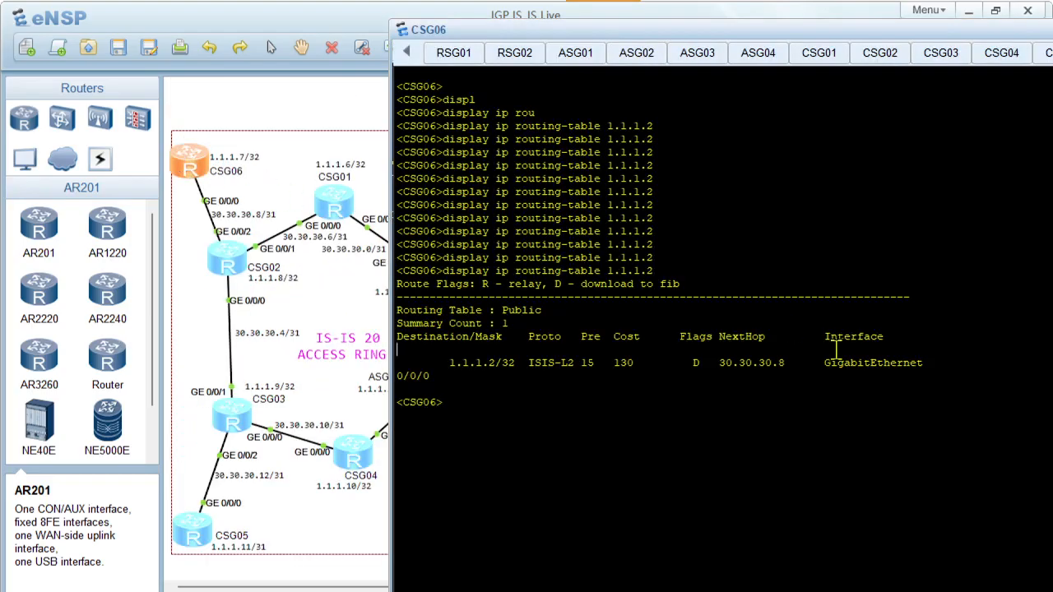
{"action": "key", "text": "Up"}
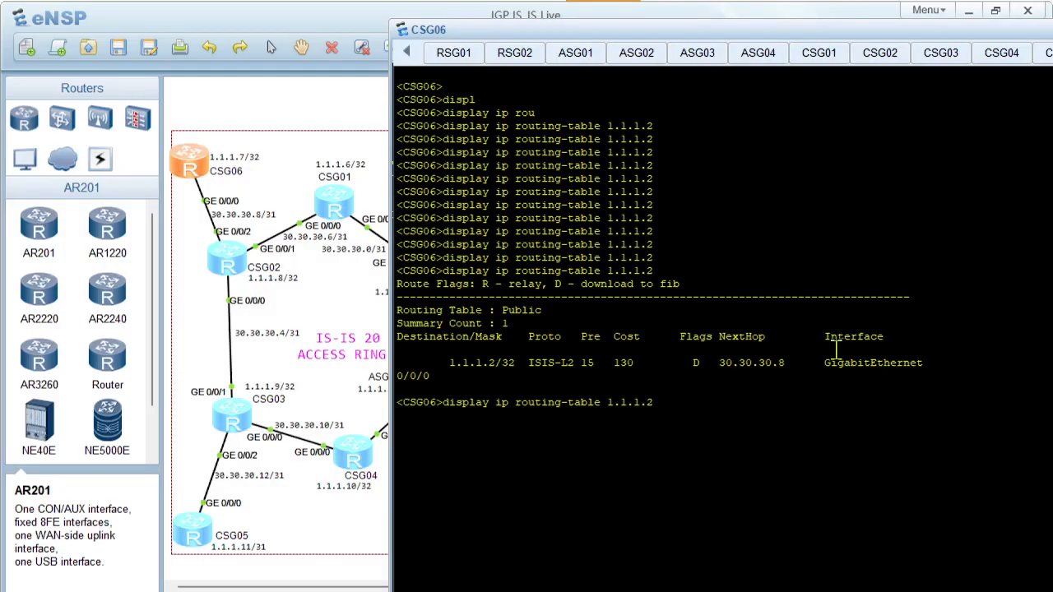
{"action": "type", "text": "3"}
{"action": "key", "text": "Return"}
{"action": "key", "text": "Up"}
{"action": "key", "text": "Return"}
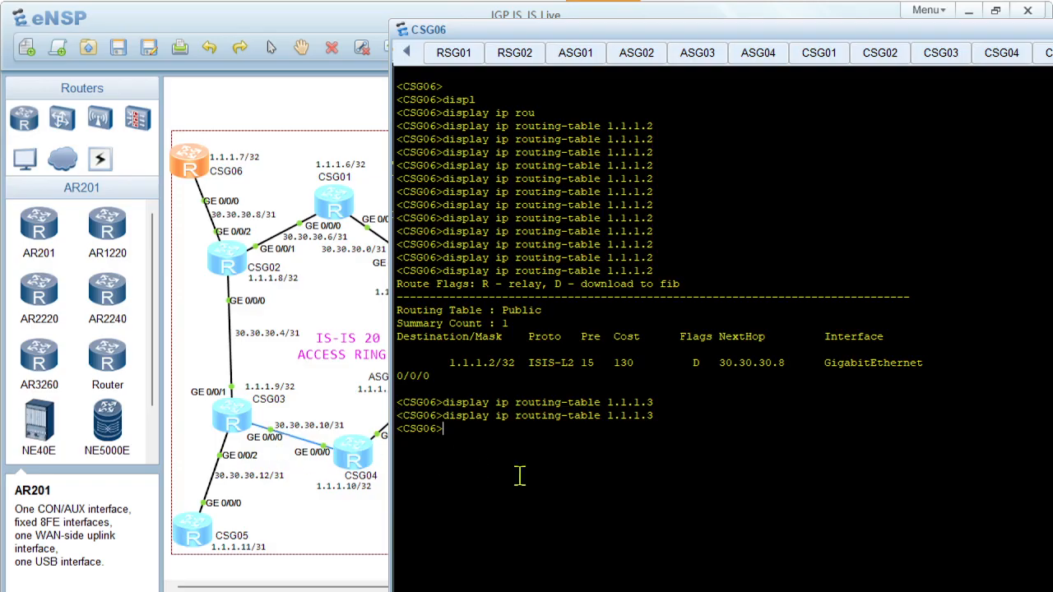
{"action": "key", "text": "Up"}
{"action": "key", "text": "Return"}
{"action": "key", "text": "Up"}
{"action": "key", "text": "Return"}
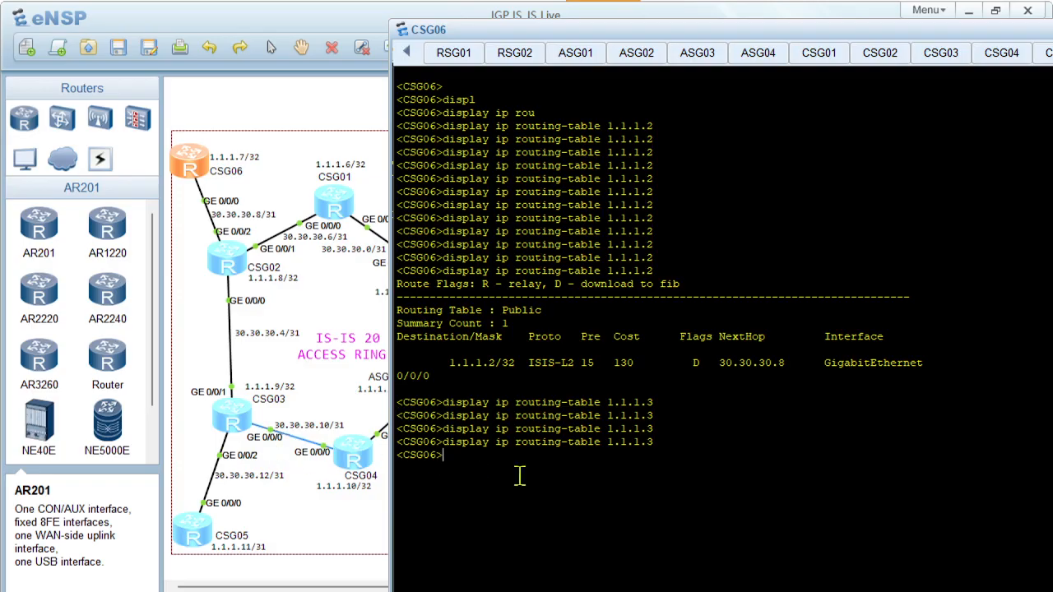
Reopen the ASG02 console to review the applied import commands, then return to the topology
{"action": "left_click", "coordinate": [382, 518]}
{"action": "left_click", "coordinate": [436, 401]}
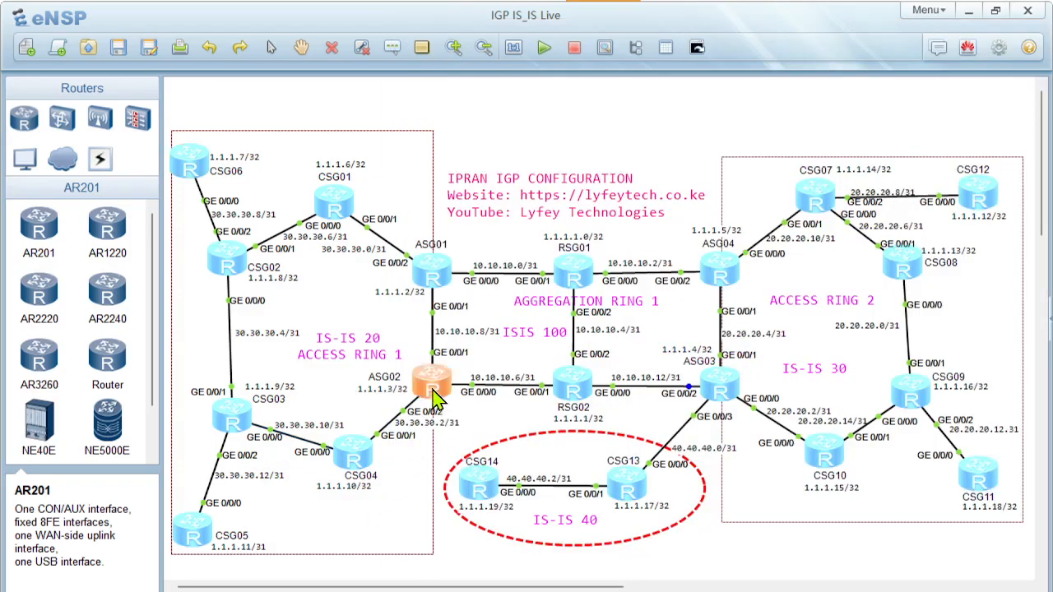
{"action": "double_click", "coordinate": [434, 394]}
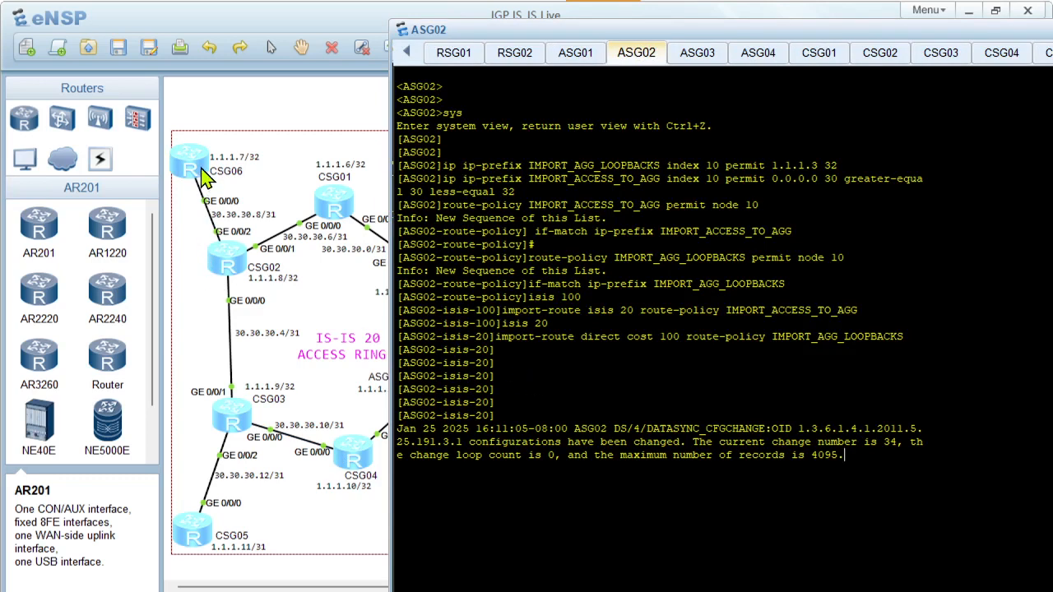
{"action": "left_click", "coordinate": [349, 321]}
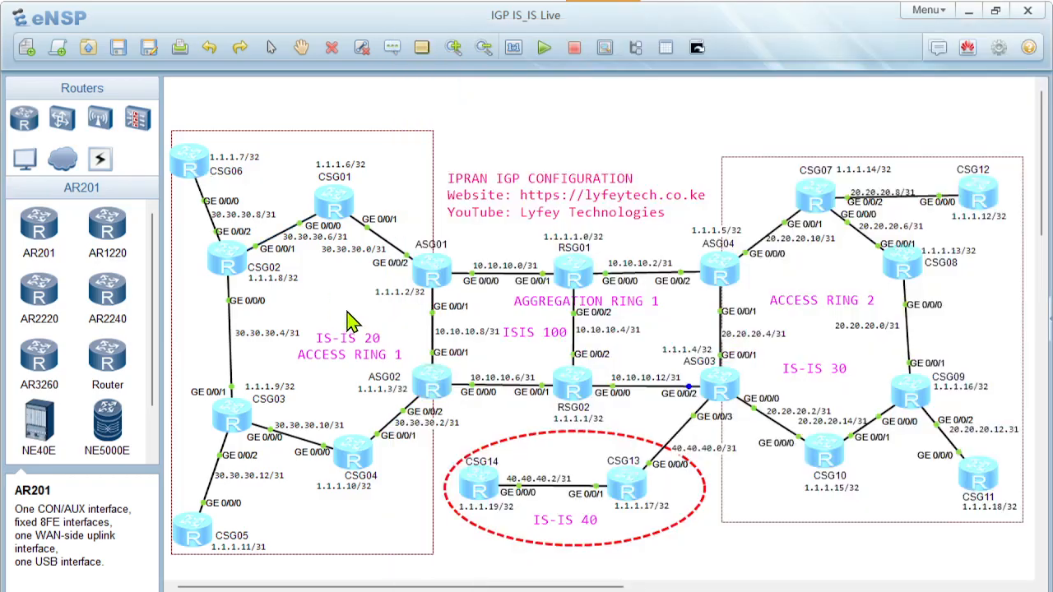
Run display current-configuration configuration isis on ASG02 to check the import-route lines under isis 20 and isis 100
{"action": "double_click", "coordinate": [442, 378]}
{"action": "key", "text": "Return"}
{"action": "key", "text": "Return"}
{"action": "type", "text": "disp"}
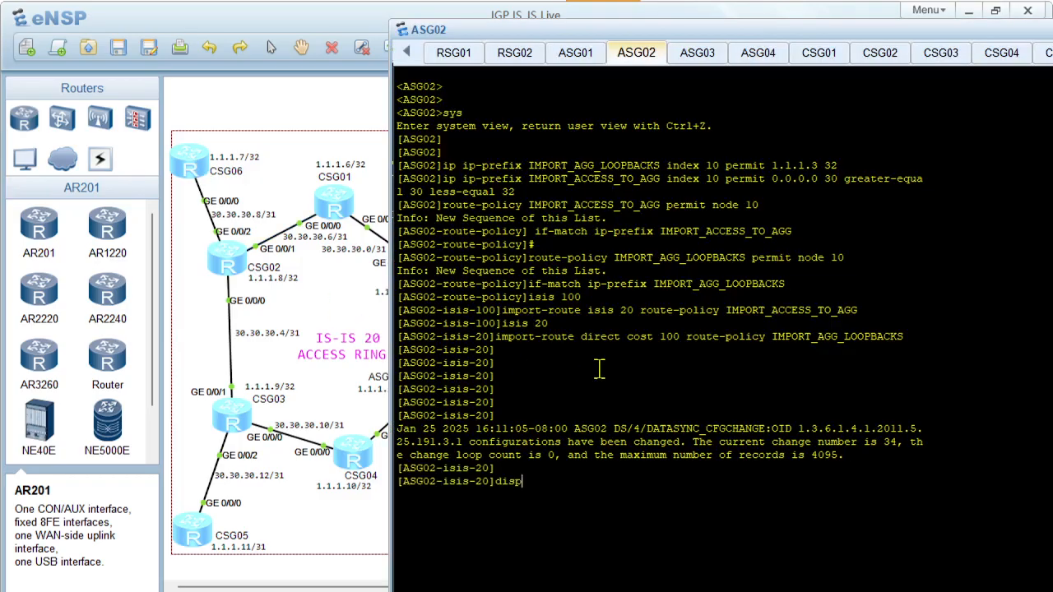
{"action": "type", "text": "l"}
{"action": "key", "text": "Tab"}
{"action": "type", "text": "cur"}
{"action": "key", "text": "Tab"}
{"action": "type", "text": "co"}
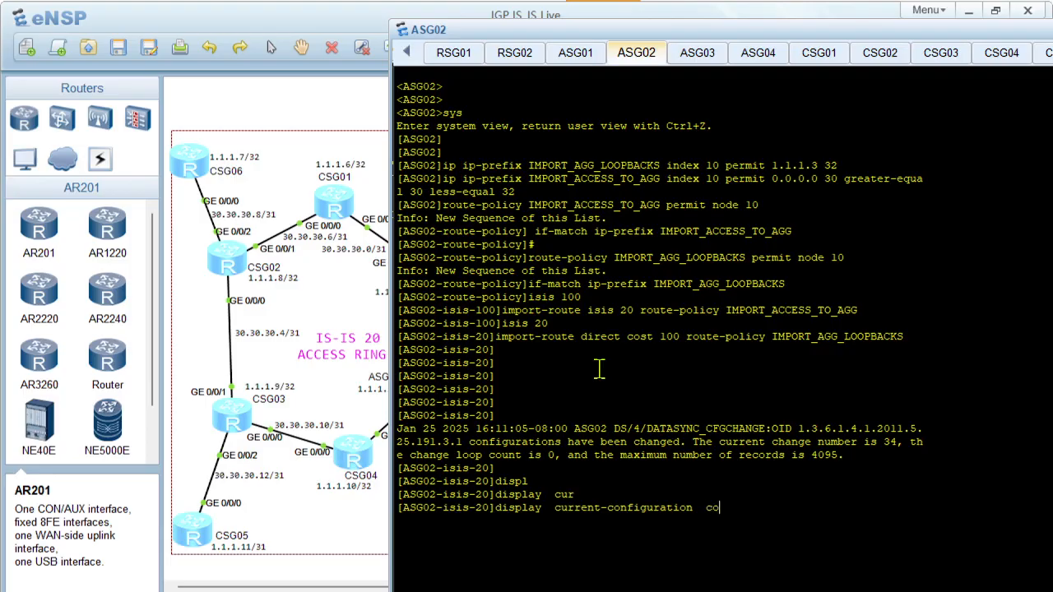
{"action": "type", "text": "n"}
{"action": "key", "text": "Tab"}
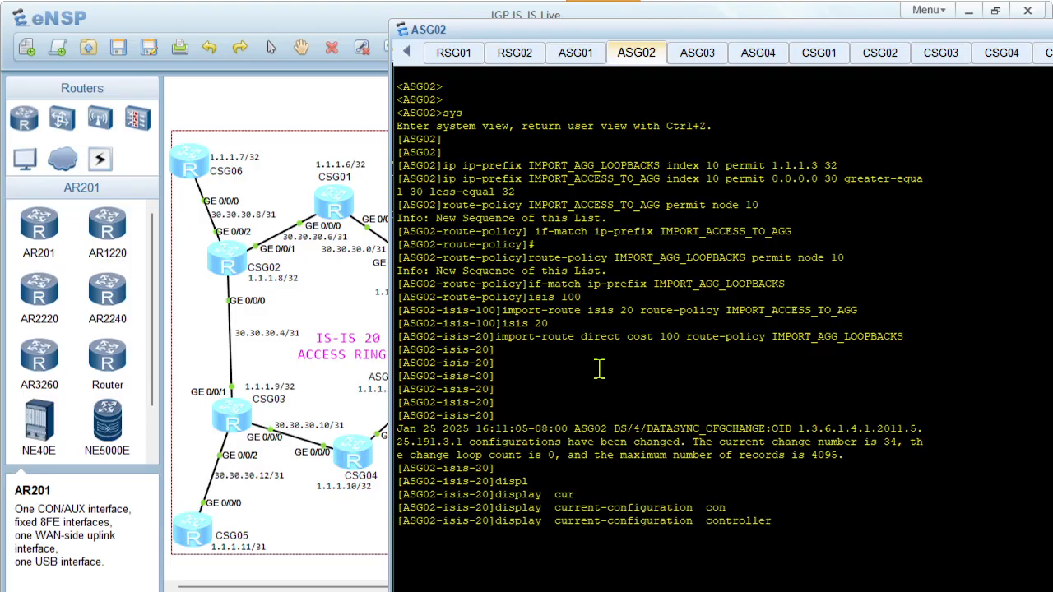
{"action": "key", "text": "Tab"}
{"action": "type", "text": "isis"}
{"action": "key", "text": "Return"}
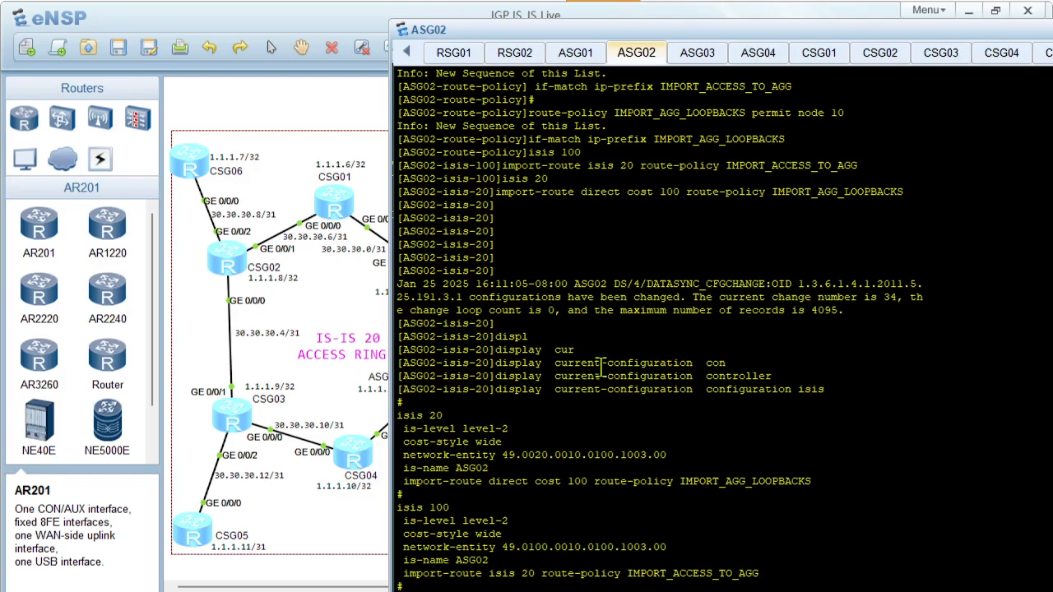
Switch to PowerPoint and review the Implementation Steps and Route Import Configurations slides, glancing back at the eNSP topology in between
{"action": "left_click", "coordinate": [614, 589]}
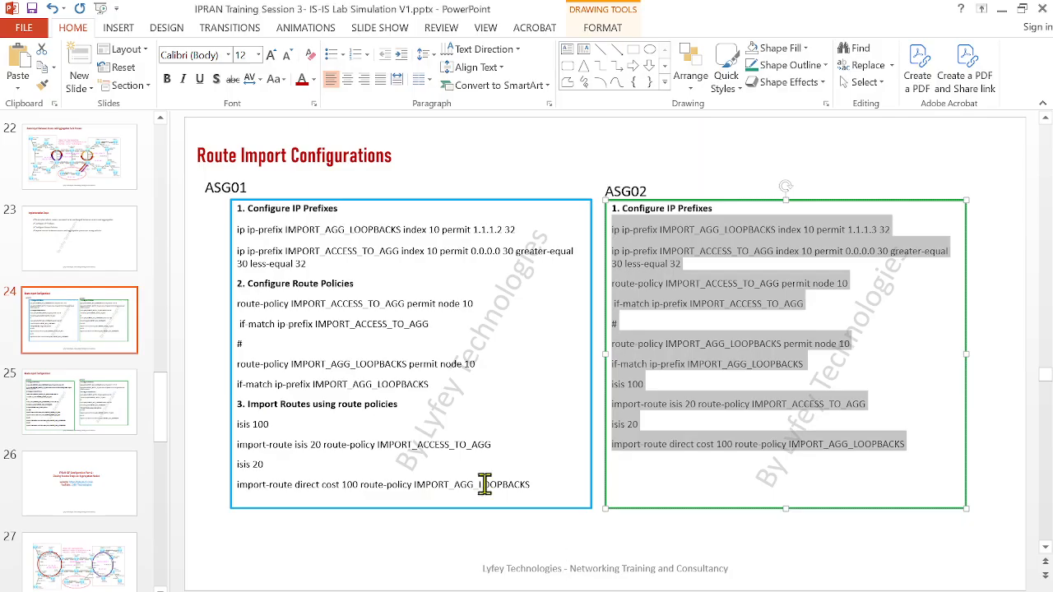
{"action": "scroll", "coordinate": [296, 448], "scroll_direction": "up", "scroll_amount": 1}
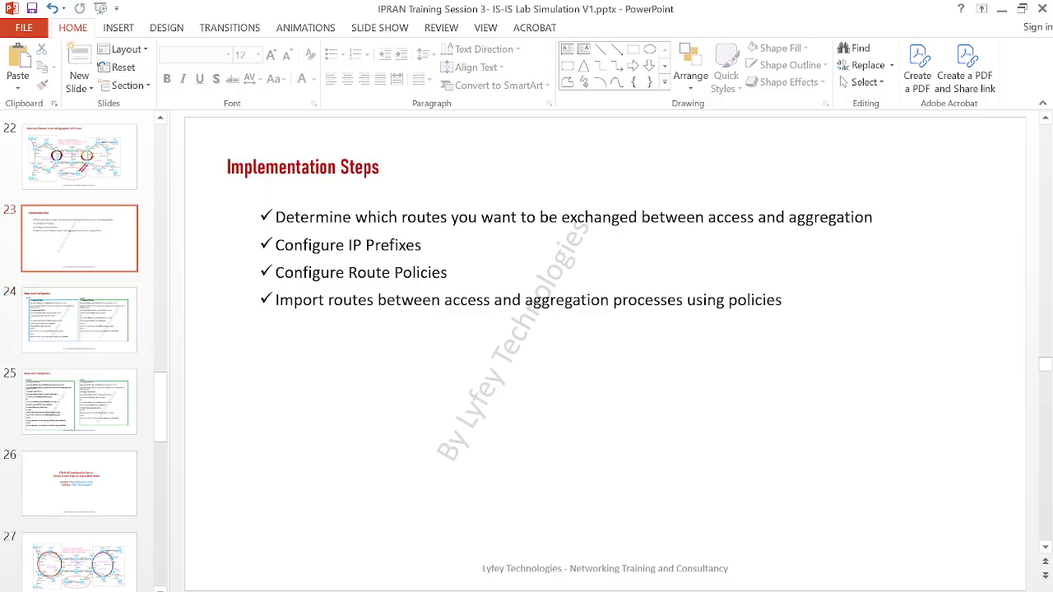
{"action": "left_click", "coordinate": [526, 570]}
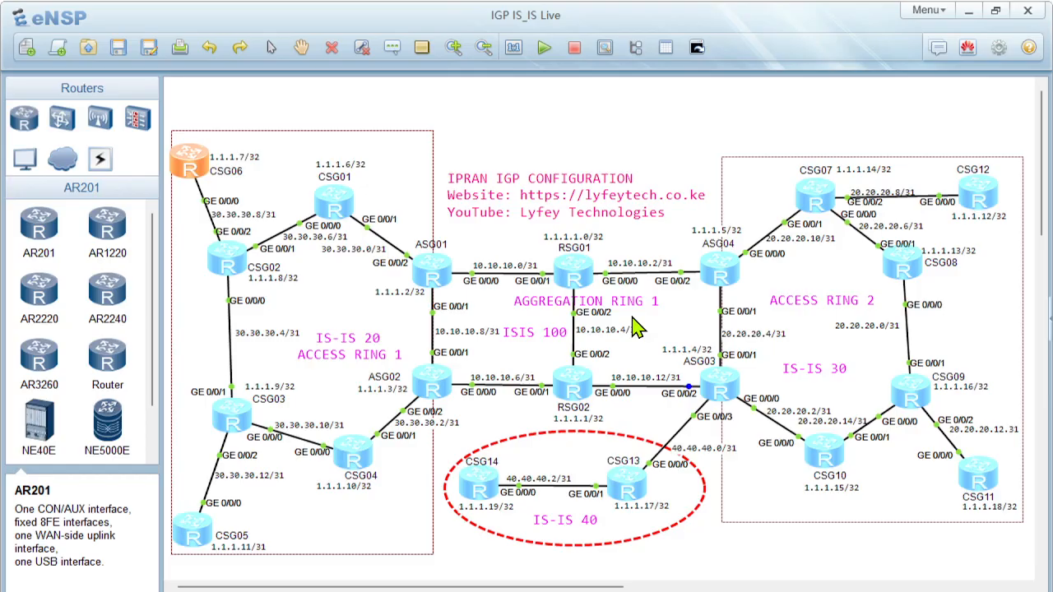
{"action": "left_click", "coordinate": [625, 584]}
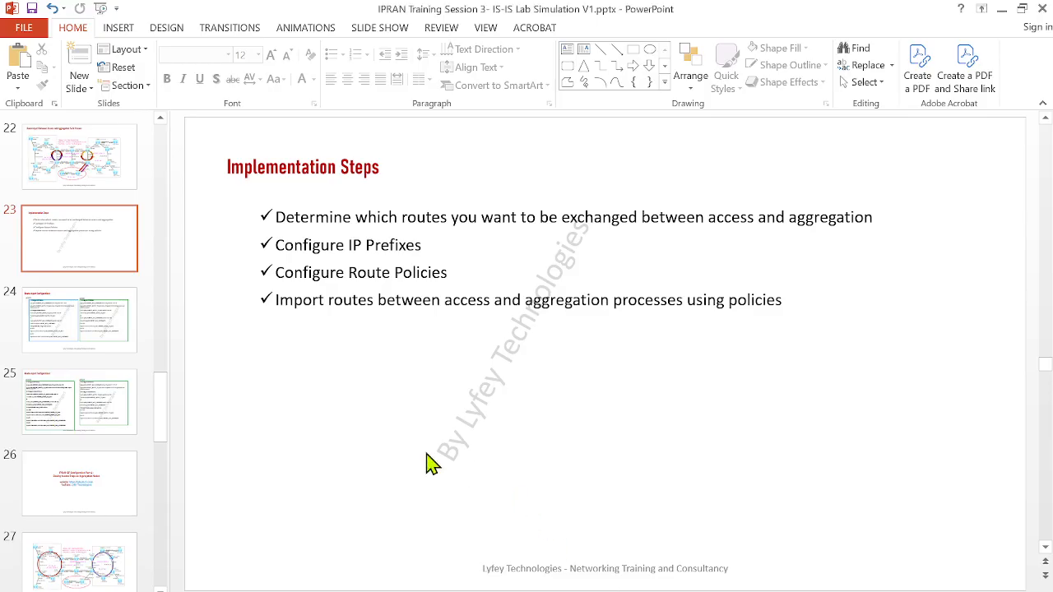
{"action": "scroll", "coordinate": [103, 498], "scroll_direction": "down", "scroll_amount": 1}
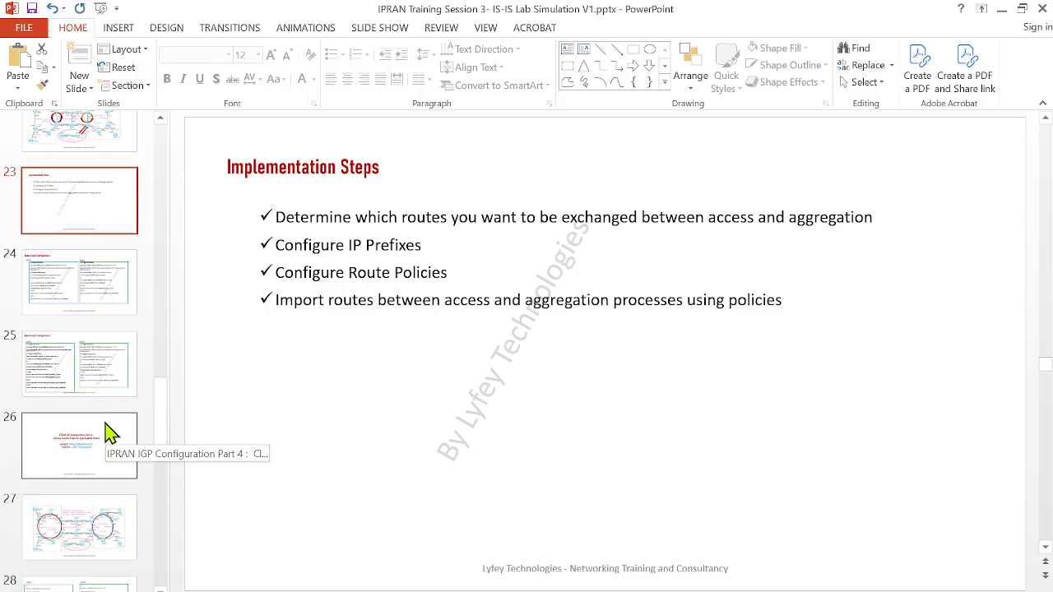
{"action": "left_click", "coordinate": [128, 383]}
{"action": "left_click", "coordinate": [74, 290]}
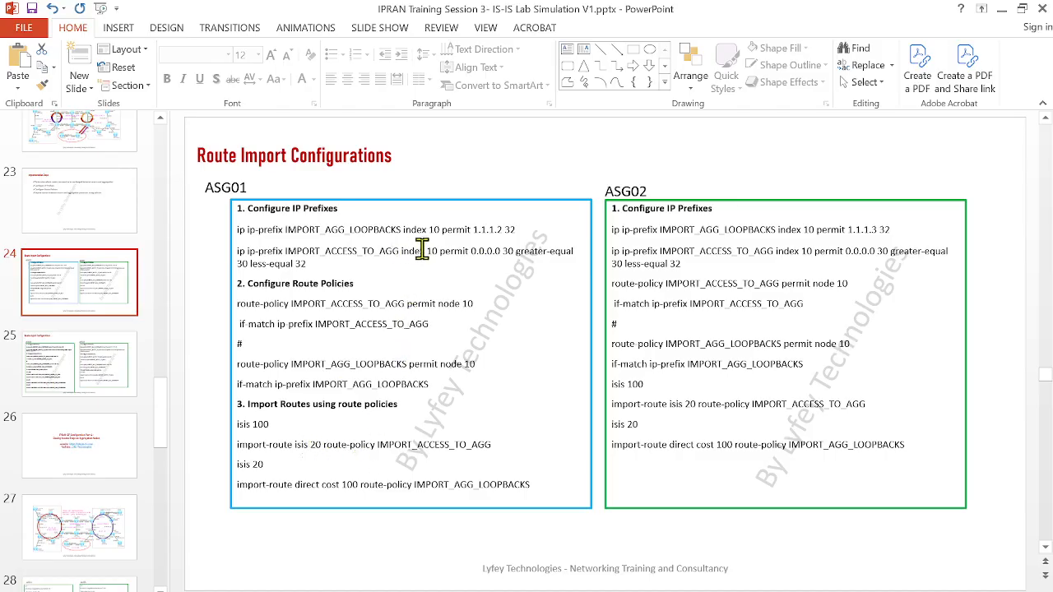
Append the note /30/31/32 after less-equal 32 on the IMPORT_ACCESS_TO_AGG prefix line in the ASG01 text box
{"action": "left_click_drag", "start_coordinate": [445, 251], "coordinate": [470, 251]}
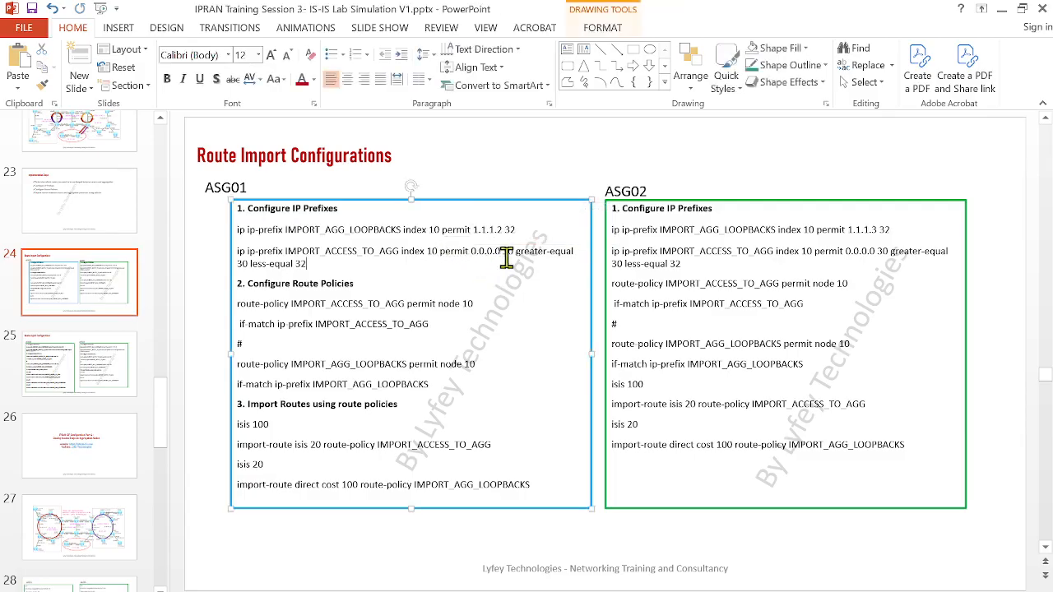
{"action": "left_click", "coordinate": [503, 264]}
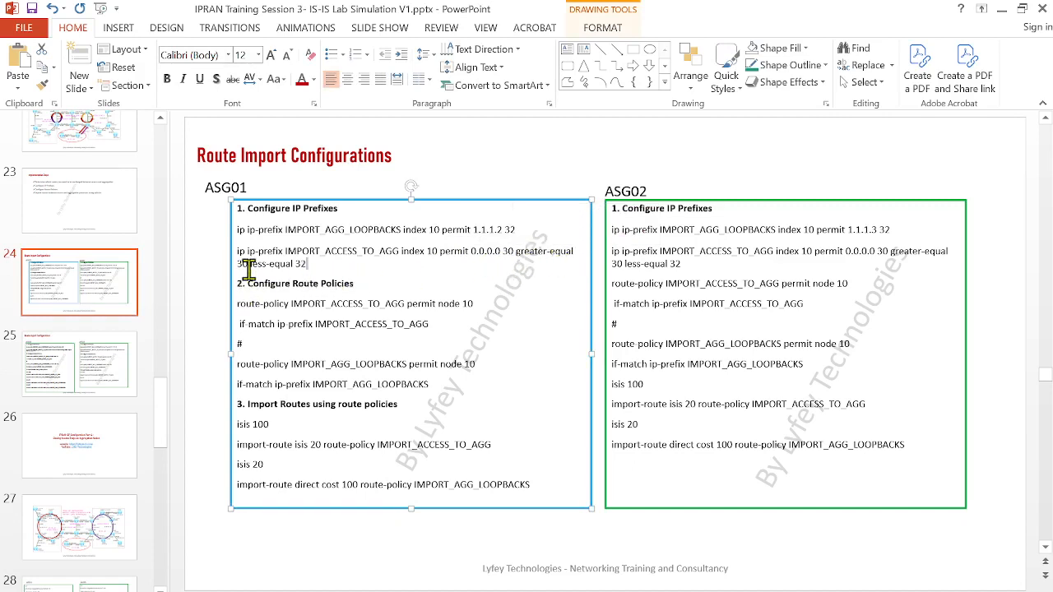
{"action": "left_click_drag", "start_coordinate": [250, 270], "coordinate": [247, 269]}
{"action": "left_click_drag", "start_coordinate": [313, 268], "coordinate": [302, 266]}
{"action": "left_click", "coordinate": [346, 265]}
{"action": "type", "text": "3"}
{"action": "key", "text": "BackSpace"}
{"action": "type", "text": "/30/31/3"}
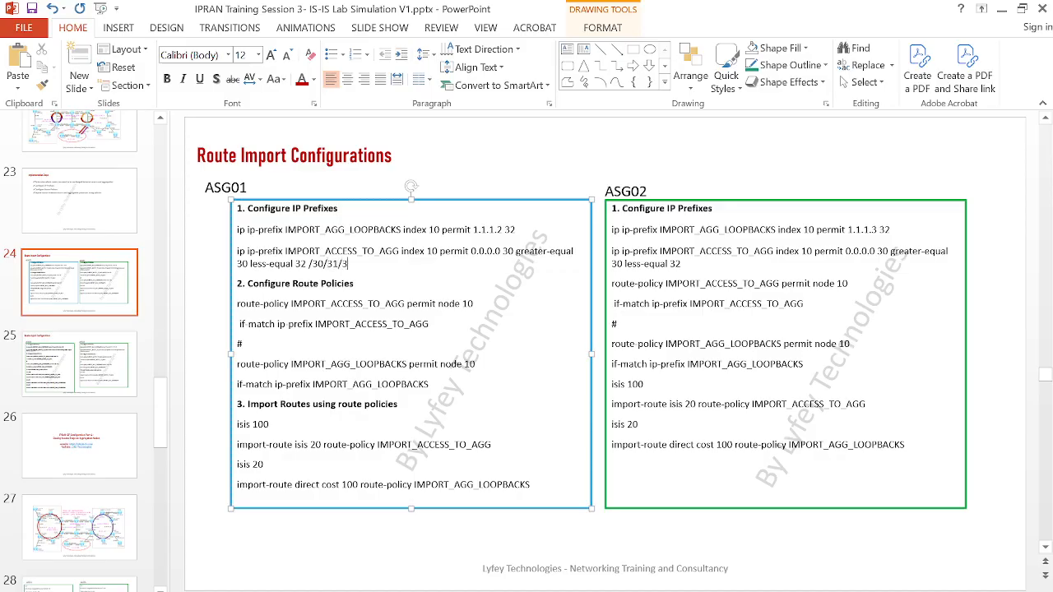
{"action": "type", "text": "2"}
{"action": "left_click_drag", "start_coordinate": [365, 266], "coordinate": [331, 264]}
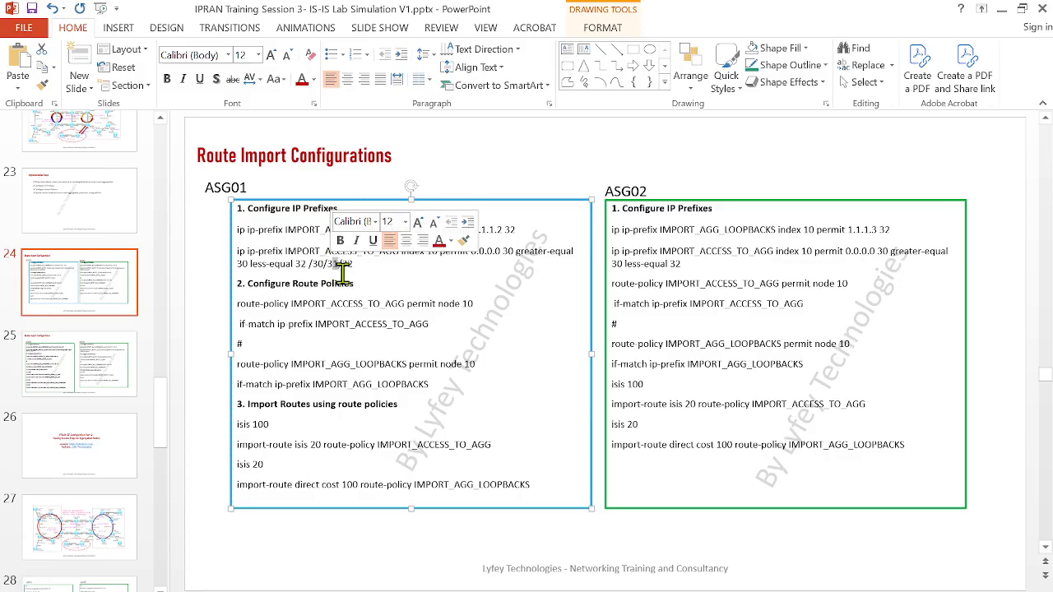
{"action": "key", "text": "ctrl+b"}
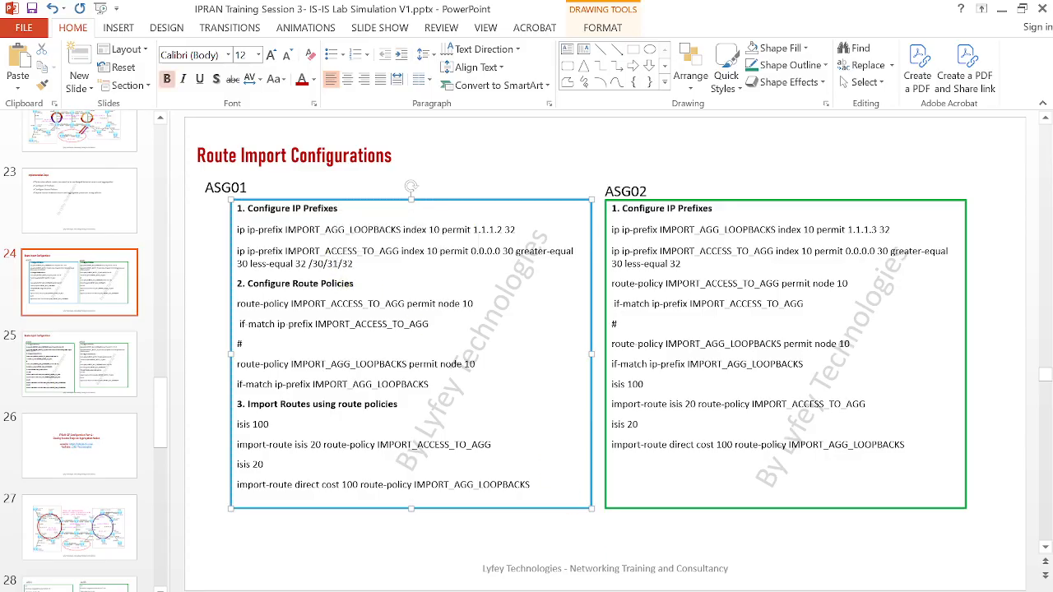
Switch to eNSP and open the RSG01 console to examine its routing table for the 30.30.30.x access-ring routes, then return to the topology
{"action": "mouse_move", "coordinate": [583, 591]}
{"action": "left_click", "coordinate": [558, 536]}
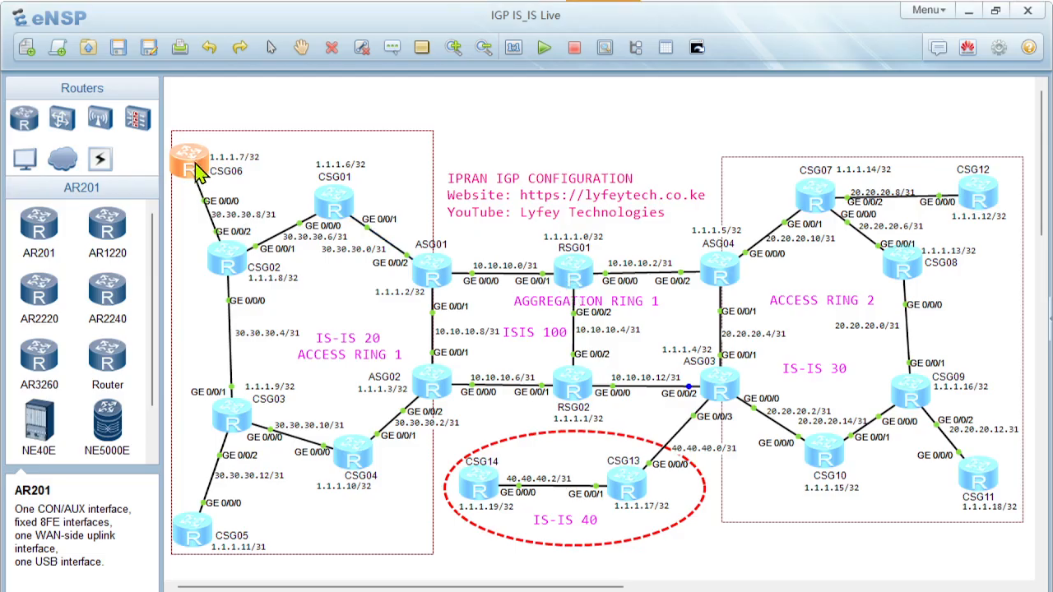
{"action": "left_click", "coordinate": [588, 279]}
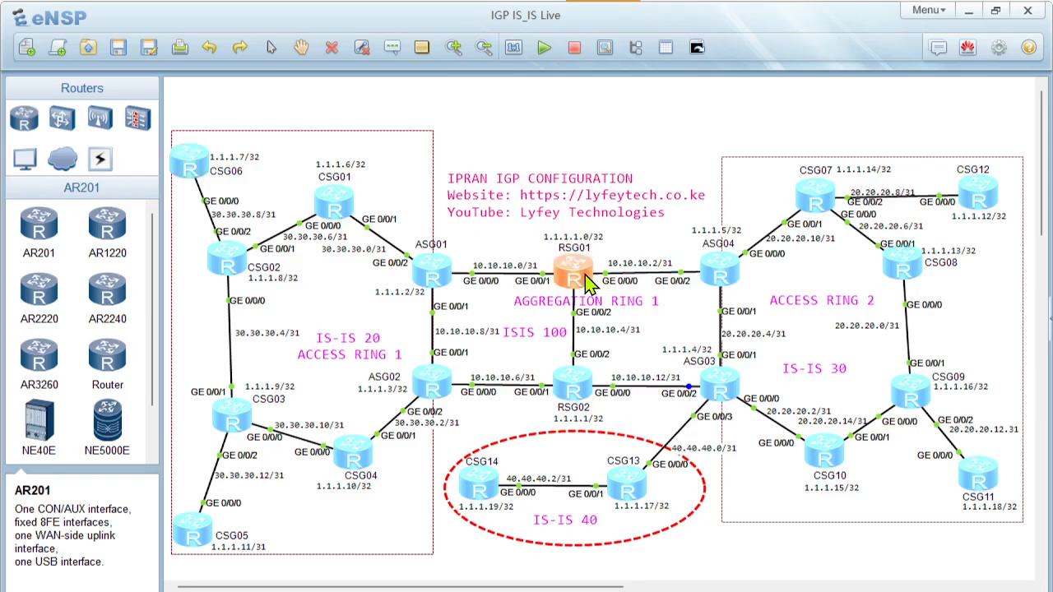
{"action": "double_click", "coordinate": [588, 280]}
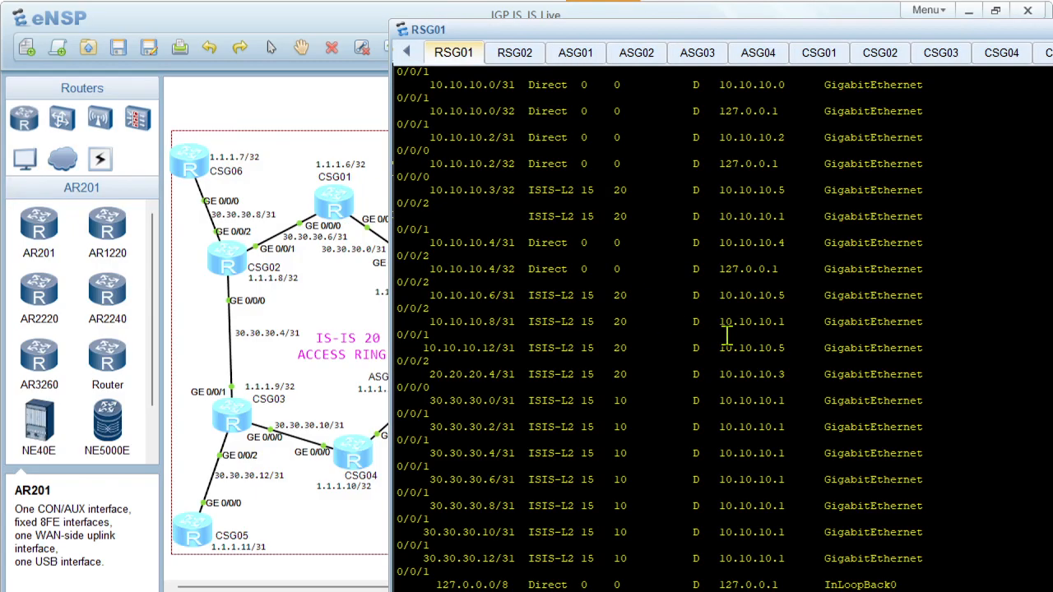
{"action": "left_click", "coordinate": [344, 312]}
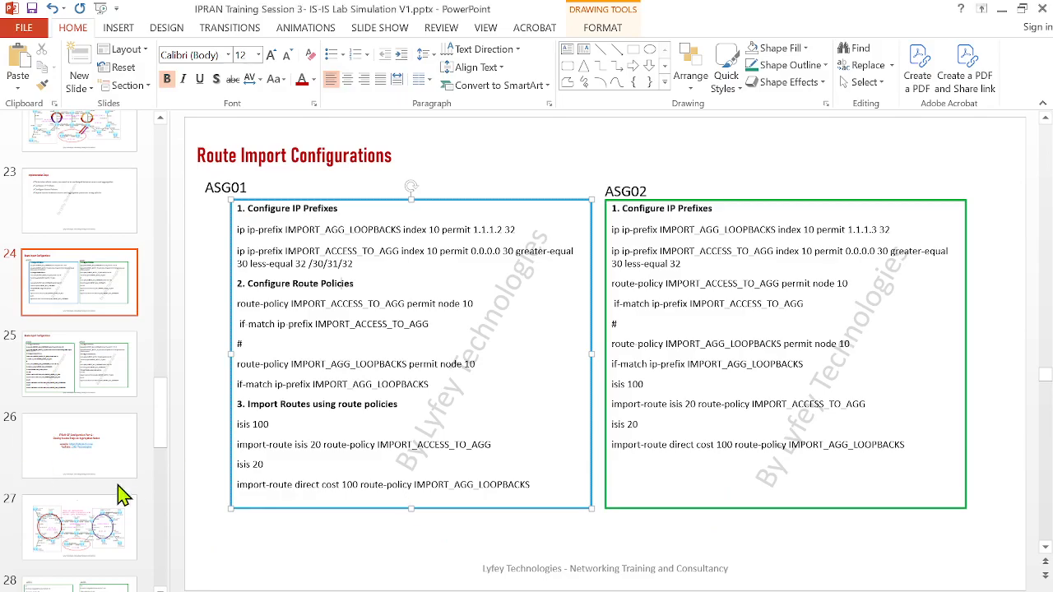
Switch to PowerPoint, present topology slide 27 as a slideshow, and choose the pen for annotating
{"action": "scroll", "coordinate": [124, 493], "scroll_direction": "down", "scroll_amount": 2}
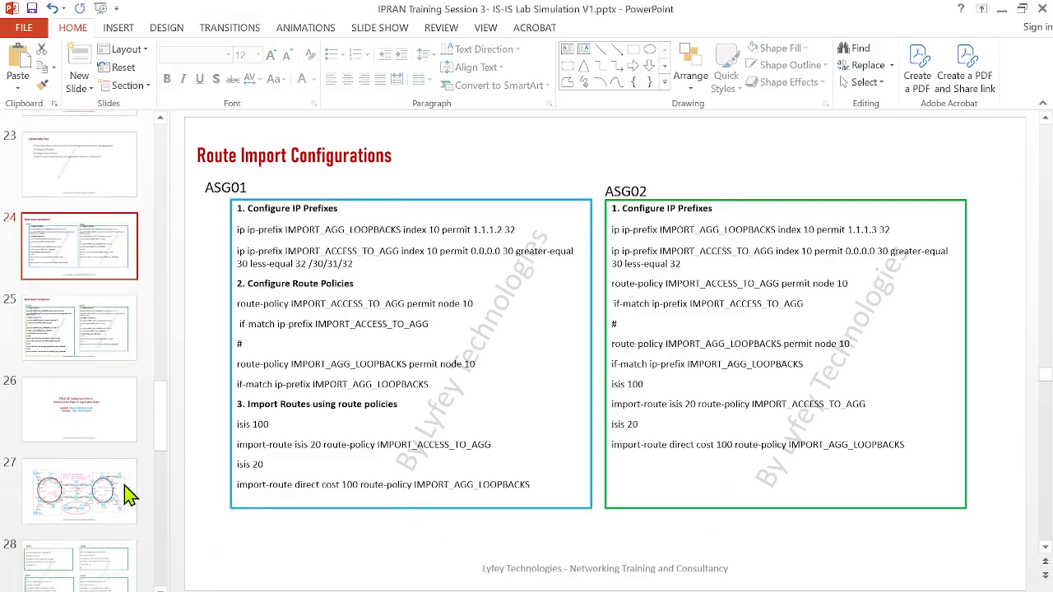
{"action": "left_click", "coordinate": [94, 409]}
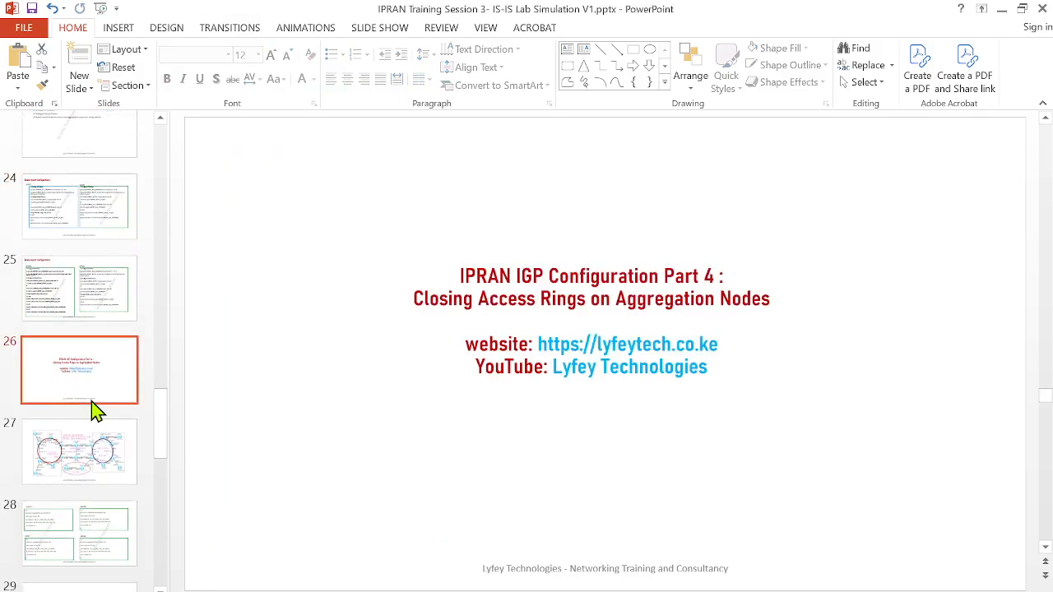
{"action": "left_click", "coordinate": [74, 473]}
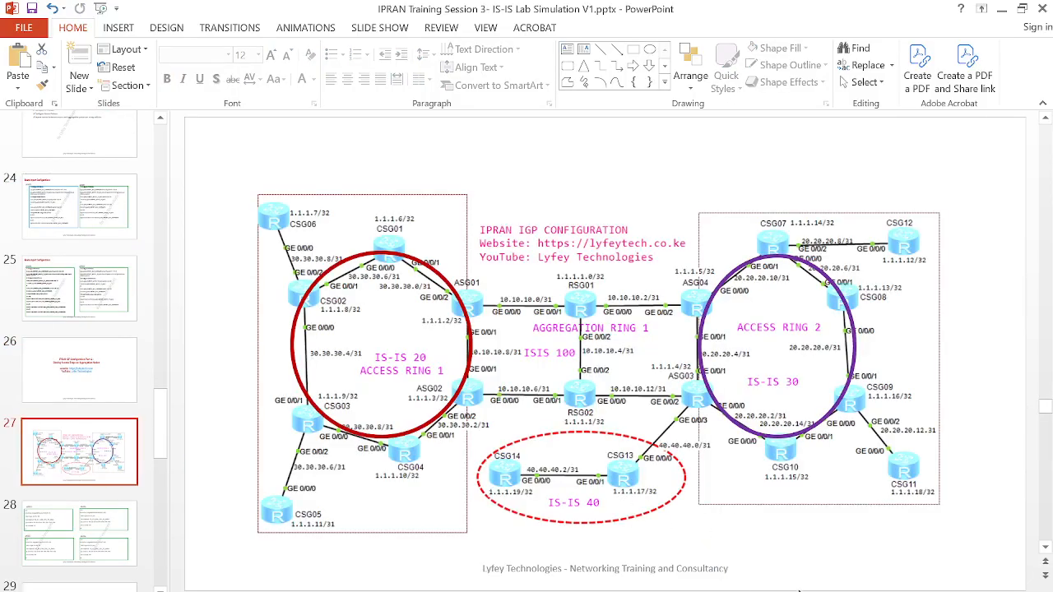
{"action": "key", "text": "shift+F5"}
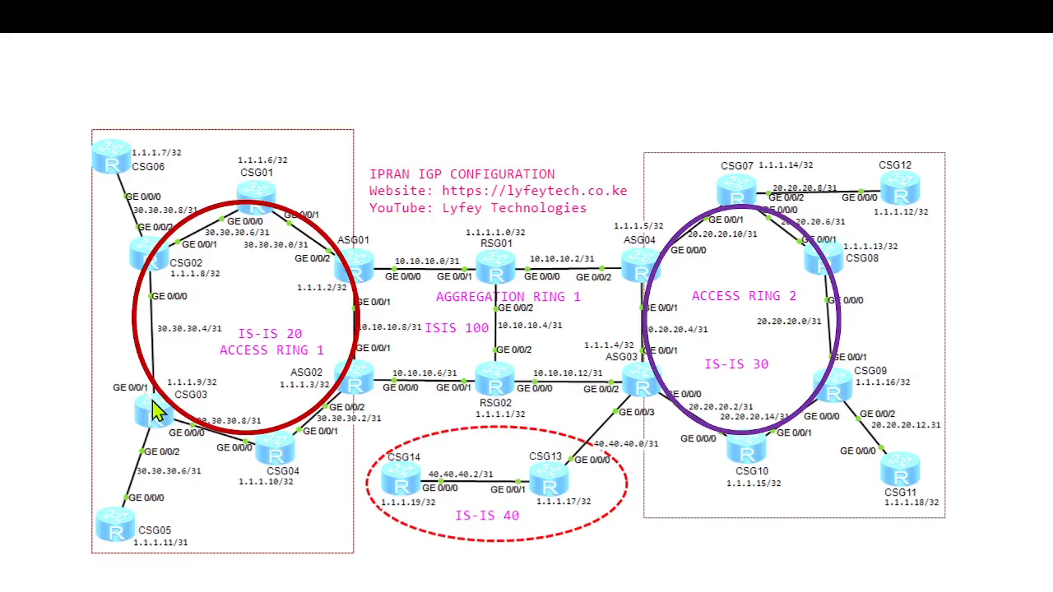
{"action": "left_click", "coordinate": [74, 583]}
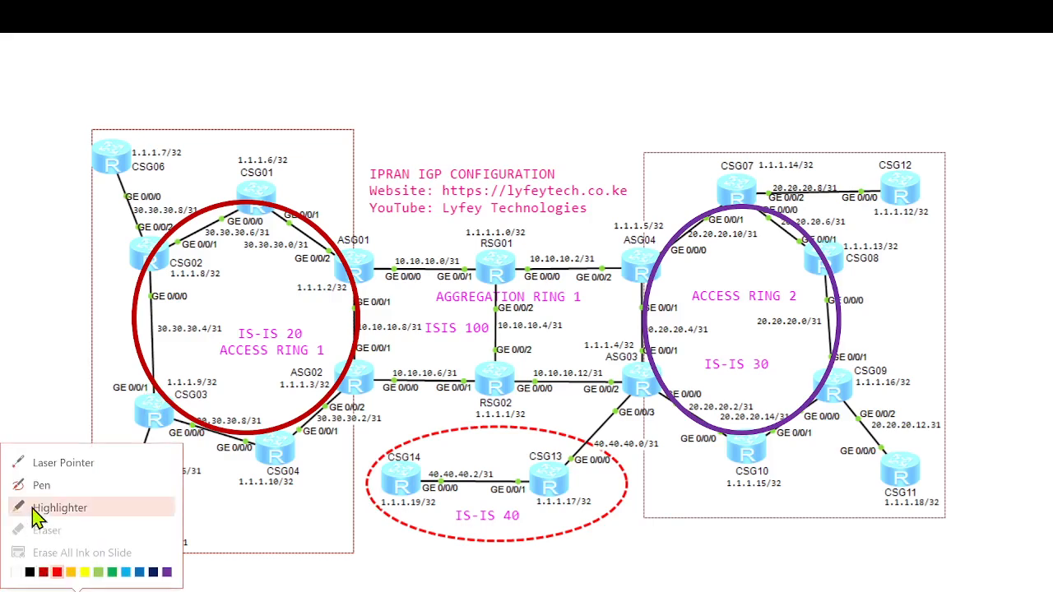
{"action": "left_click", "coordinate": [33, 487]}
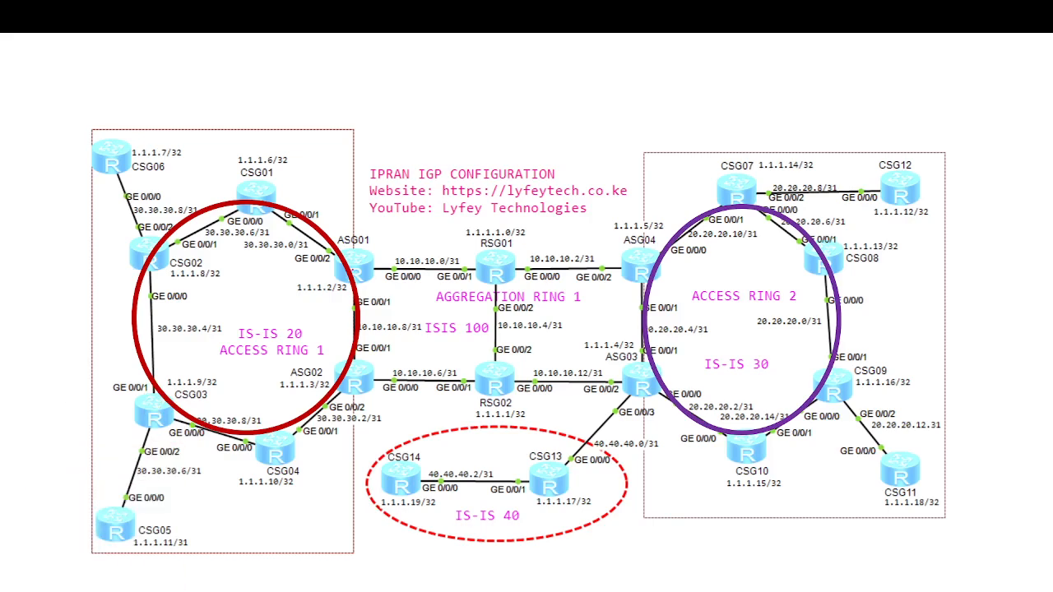
Draw freehand ink around Access Ring 1, marking the ASG01–ASG02 link, a break between ASG02 and CSG04, and the traffic path round to CSG04
{"action": "mouse_move", "coordinate": [337, 252]}
{"action": "left_mouse_down"}
{"action": "mouse_move", "coordinate": [178, 181]}
{"action": "mouse_move", "coordinate": [63, 340]}
{"action": "mouse_move", "coordinate": [210, 541]}
{"action": "mouse_move", "coordinate": [350, 454]}
{"action": "mouse_move", "coordinate": [362, 393]}
{"action": "left_mouse_up"}
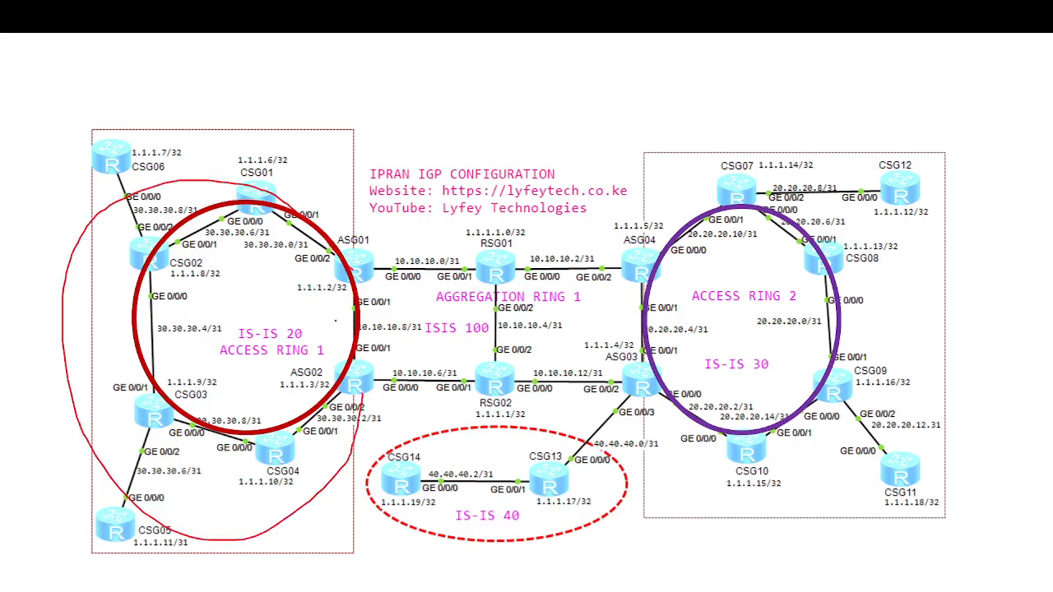
{"action": "left_click_drag", "start_coordinate": [335, 321], "coordinate": [416, 331]}
{"action": "left_click_drag", "start_coordinate": [331, 309], "coordinate": [332, 352]}
{"action": "left_click_drag", "start_coordinate": [411, 305], "coordinate": [412, 352]}
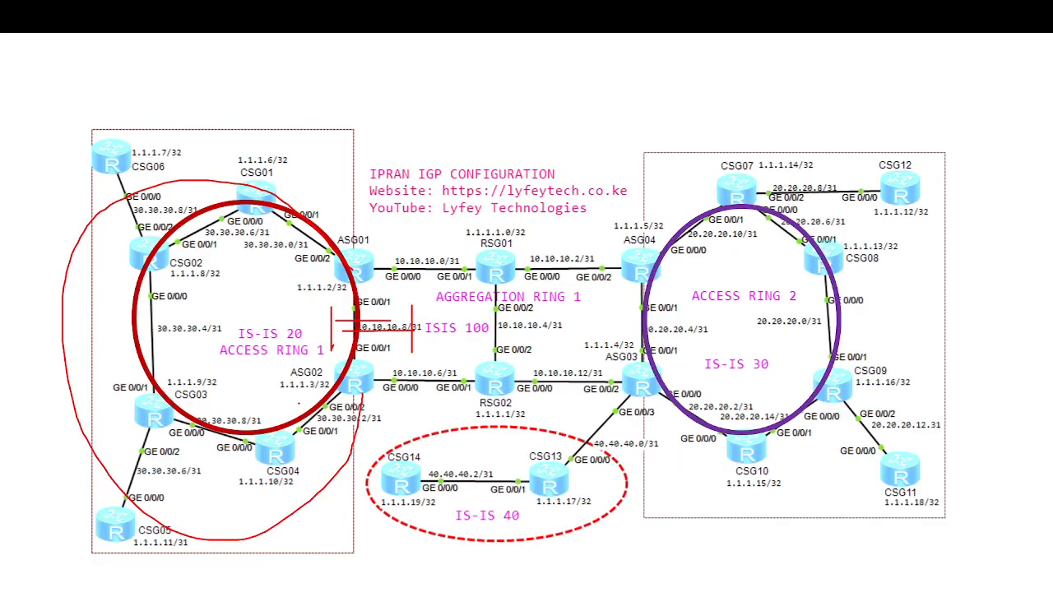
{"action": "left_click_drag", "start_coordinate": [298, 403], "coordinate": [337, 426]}
{"action": "left_click_drag", "start_coordinate": [310, 392], "coordinate": [321, 447]}
{"action": "mouse_move", "coordinate": [356, 371]}
{"action": "left_mouse_down"}
{"action": "mouse_move", "coordinate": [355, 385]}
{"action": "mouse_move", "coordinate": [367, 377]}
{"action": "left_mouse_up"}
{"action": "left_click_drag", "start_coordinate": [357, 260], "coordinate": [369, 381]}
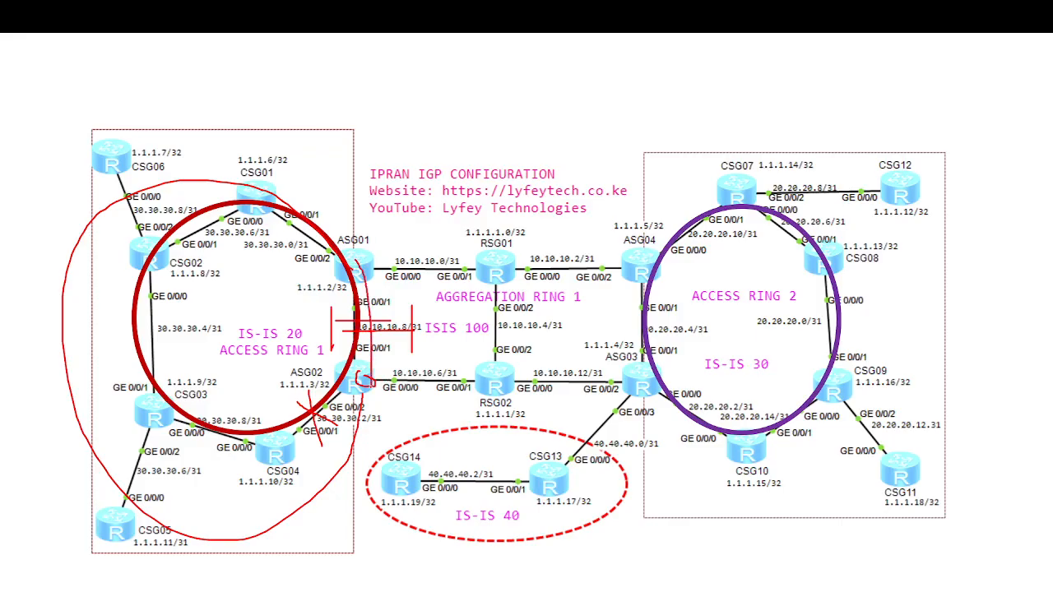
{"action": "mouse_move", "coordinate": [350, 253]}
{"action": "left_mouse_down"}
{"action": "mouse_move", "coordinate": [353, 267]}
{"action": "mouse_move", "coordinate": [363, 248]}
{"action": "left_mouse_up"}
{"action": "left_click_drag", "start_coordinate": [357, 369], "coordinate": [383, 380]}
{"action": "mouse_move", "coordinate": [264, 143]}
{"action": "left_mouse_down"}
{"action": "mouse_move", "coordinate": [69, 224]}
{"action": "mouse_move", "coordinate": [75, 398]}
{"action": "mouse_move", "coordinate": [295, 571]}
{"action": "mouse_move", "coordinate": [409, 429]}
{"action": "mouse_move", "coordinate": [322, 209]}
{"action": "mouse_move", "coordinate": [238, 151]}
{"action": "left_mouse_up"}
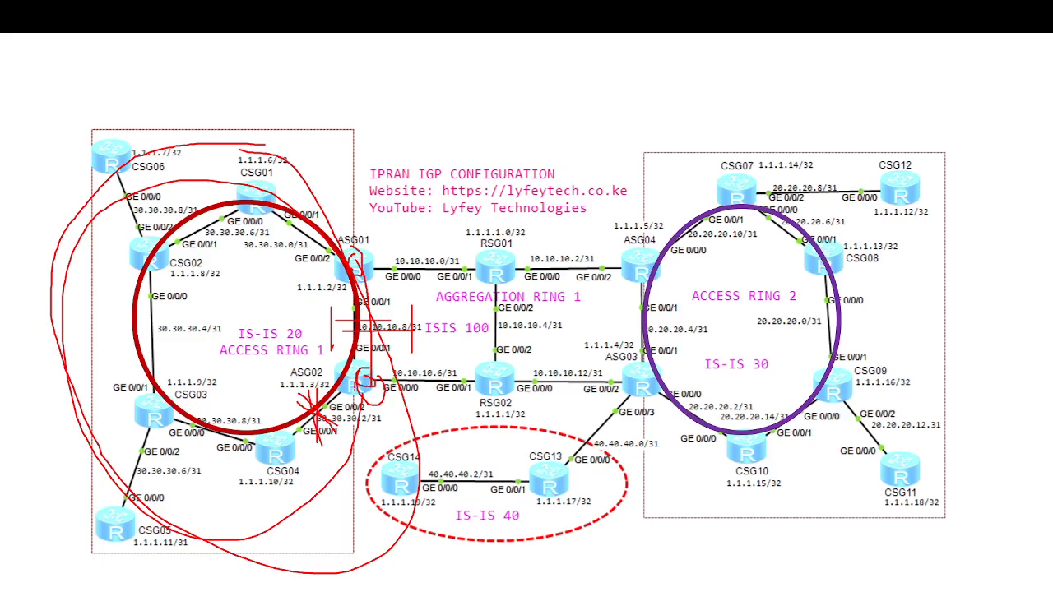
{"action": "mouse_move", "coordinate": [363, 365]}
{"action": "left_mouse_down"}
{"action": "mouse_move", "coordinate": [346, 199]}
{"action": "mouse_move", "coordinate": [145, 202]}
{"action": "mouse_move", "coordinate": [75, 366]}
{"action": "mouse_move", "coordinate": [128, 454]}
{"action": "mouse_move", "coordinate": [249, 468]}
{"action": "left_mouse_up"}
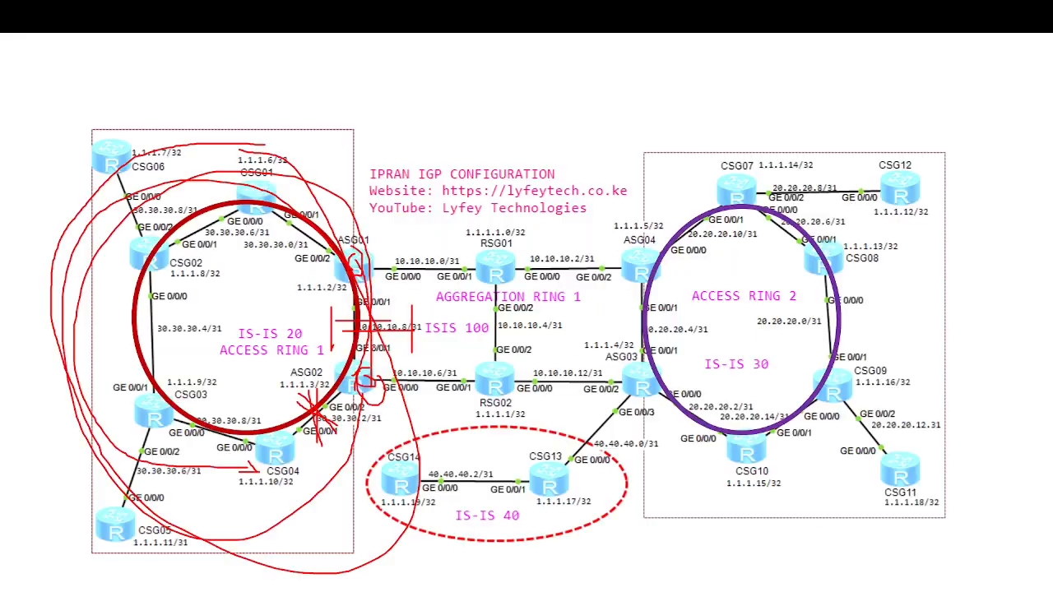
End the slideshow and discard the ink annotations
{"action": "right_click", "coordinate": [360, 333]}
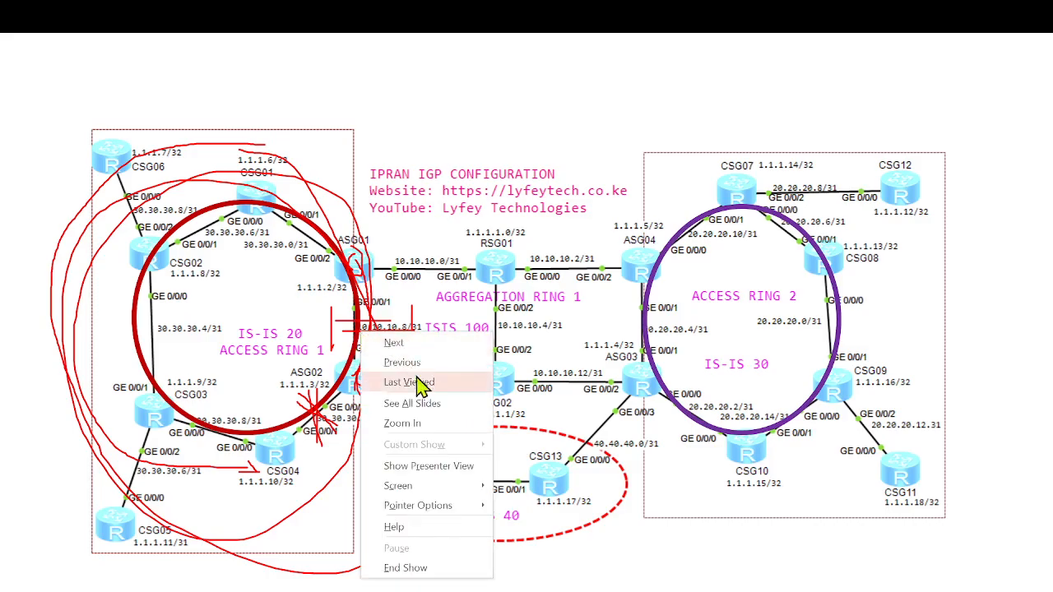
{"action": "left_click", "coordinate": [434, 567]}
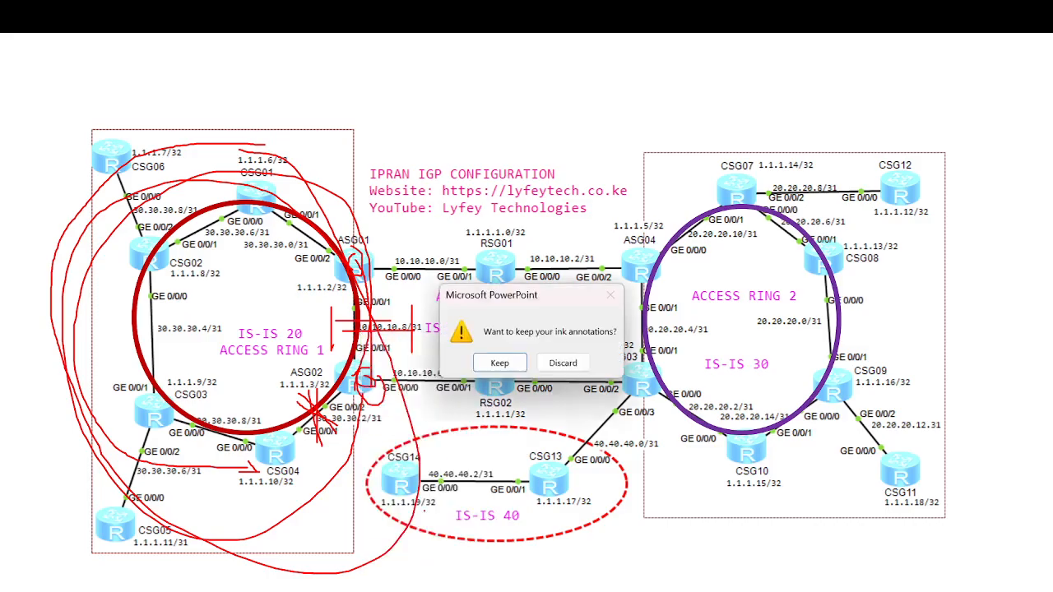
{"action": "left_click", "coordinate": [563, 367]}
{"action": "scroll", "coordinate": [491, 423], "scroll_direction": "up", "scroll_amount": 1}
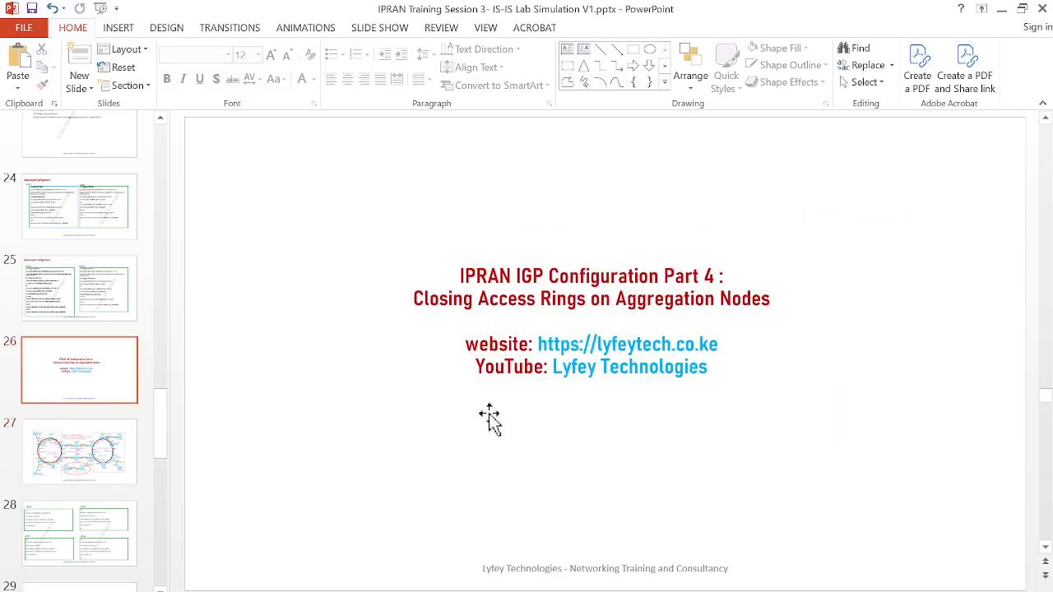
Open slide 28 and examine the ASG01 subinterface commands, including the interface number, VLAN type, description, and isis enable lines
{"action": "left_click", "coordinate": [123, 451]}
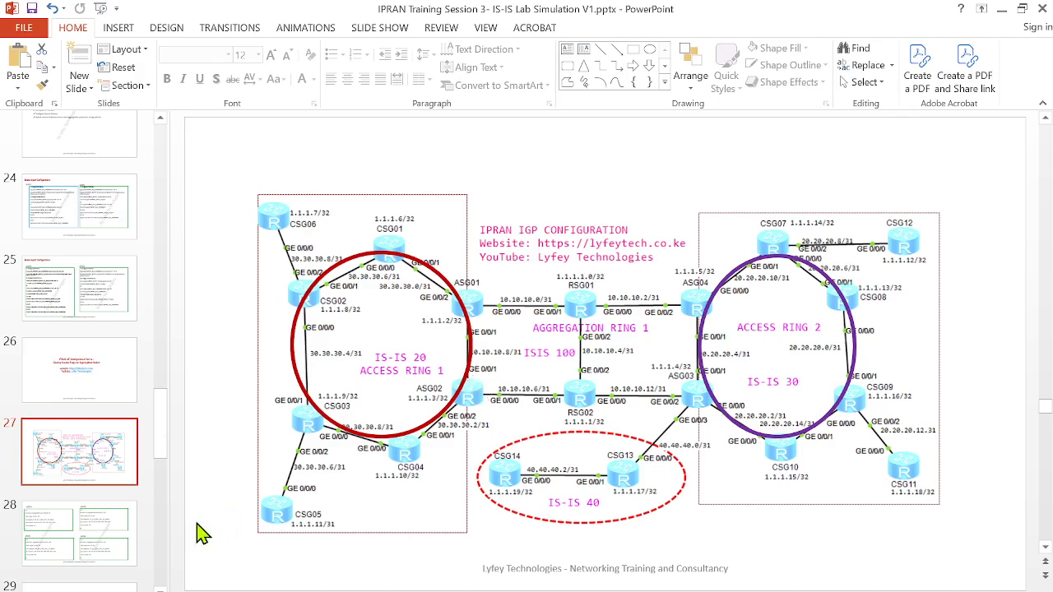
{"action": "left_click", "coordinate": [120, 530]}
{"action": "left_click_drag", "start_coordinate": [227, 215], "coordinate": [441, 313]}
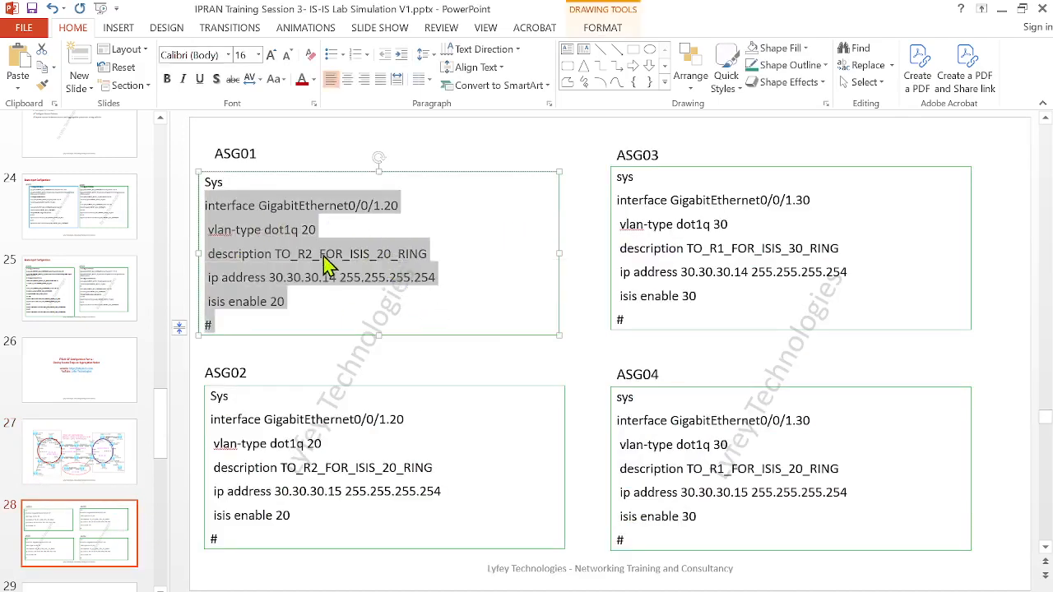
{"action": "left_click", "coordinate": [256, 228]}
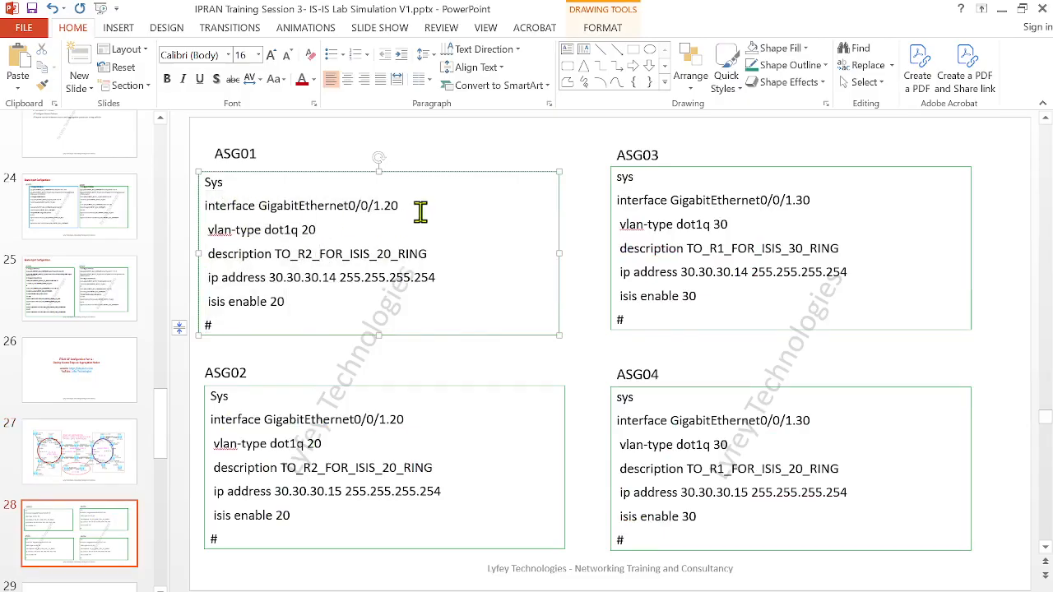
{"action": "left_click", "coordinate": [421, 213]}
{"action": "left_click_drag", "start_coordinate": [316, 231], "coordinate": [228, 230]}
{"action": "left_click", "coordinate": [387, 234]}
{"action": "left_click_drag", "start_coordinate": [276, 255], "coordinate": [397, 256]}
{"action": "left_click", "coordinate": [387, 306]}
Select the ASG01 commands from interface GigabitEthernet0/0/1.20 through the closing #, then switch to the eNSP topology
{"action": "left_click_drag", "start_coordinate": [217, 327], "coordinate": [205, 206]}
{"action": "key", "text": "ctrl+c"}
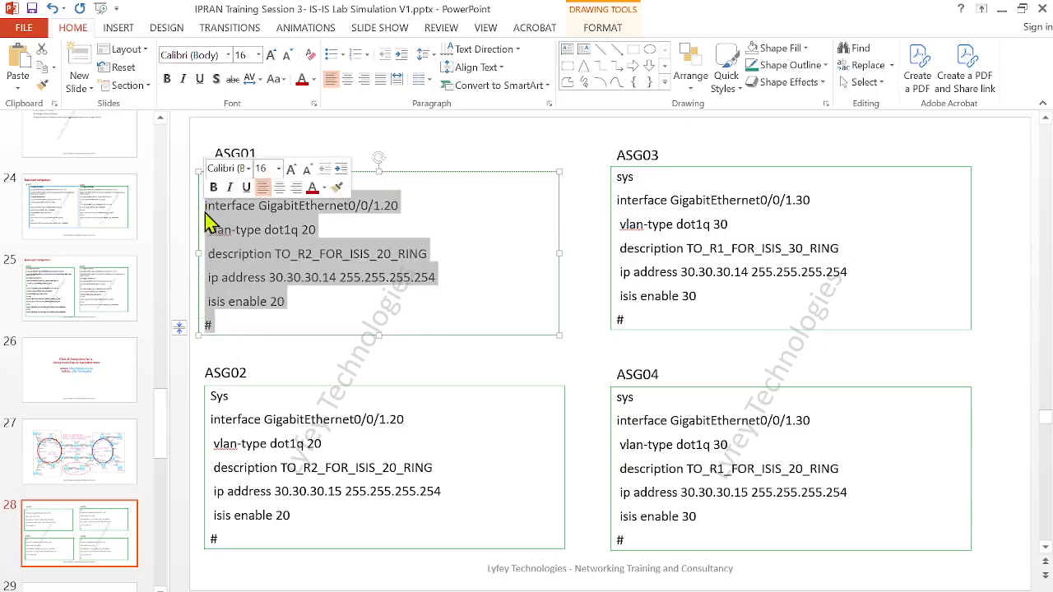
{"action": "mouse_move", "coordinate": [598, 556]}
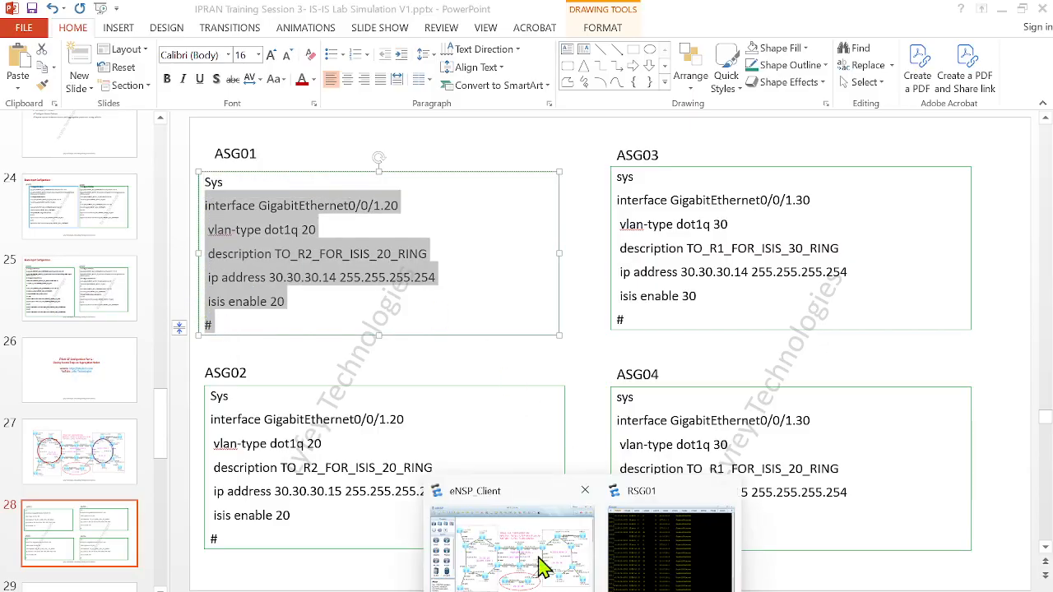
{"action": "left_click", "coordinate": [533, 559]}
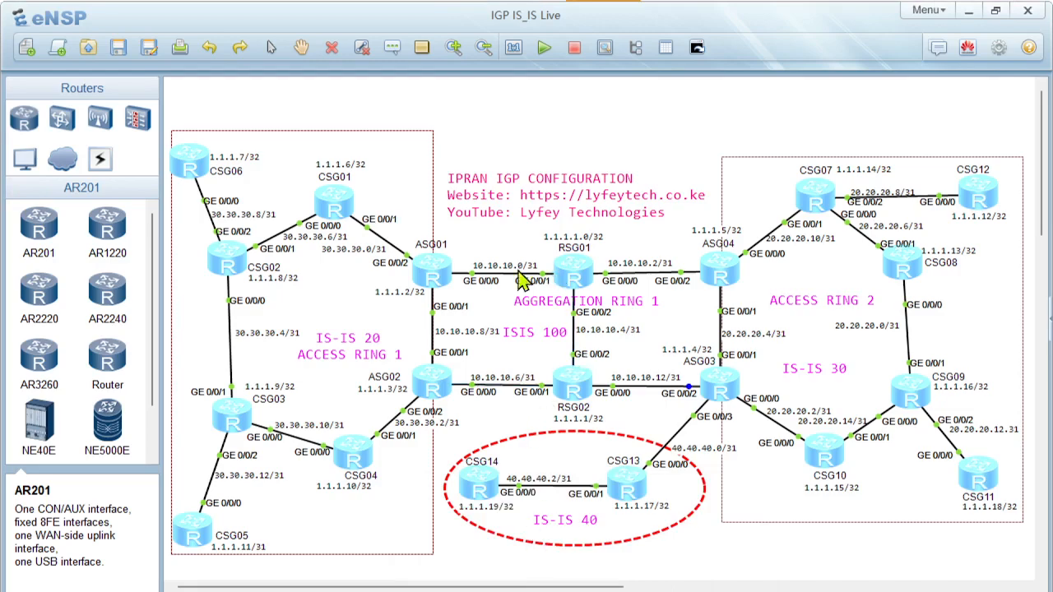
Paste the copied commands into ASG01's console to create GigabitEthernet0/0/1.20 with dot1q 20, address 30.30.30.14 255.255.255.254, and IS-IS 20 enabled
{"action": "double_click", "coordinate": [434, 264]}
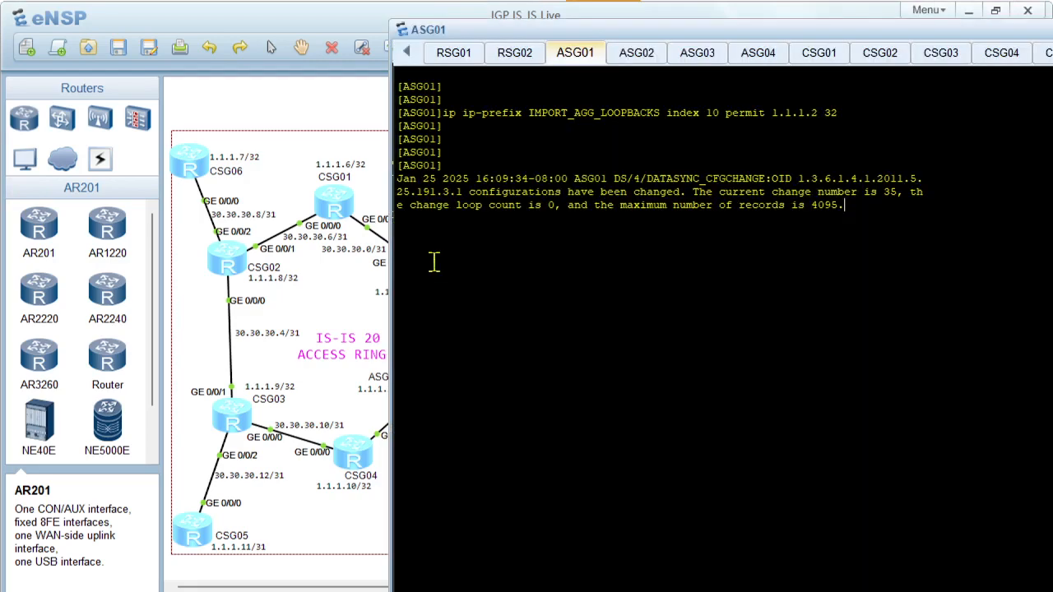
{"action": "left_click", "coordinate": [294, 313]}
{"action": "double_click", "coordinate": [433, 267]}
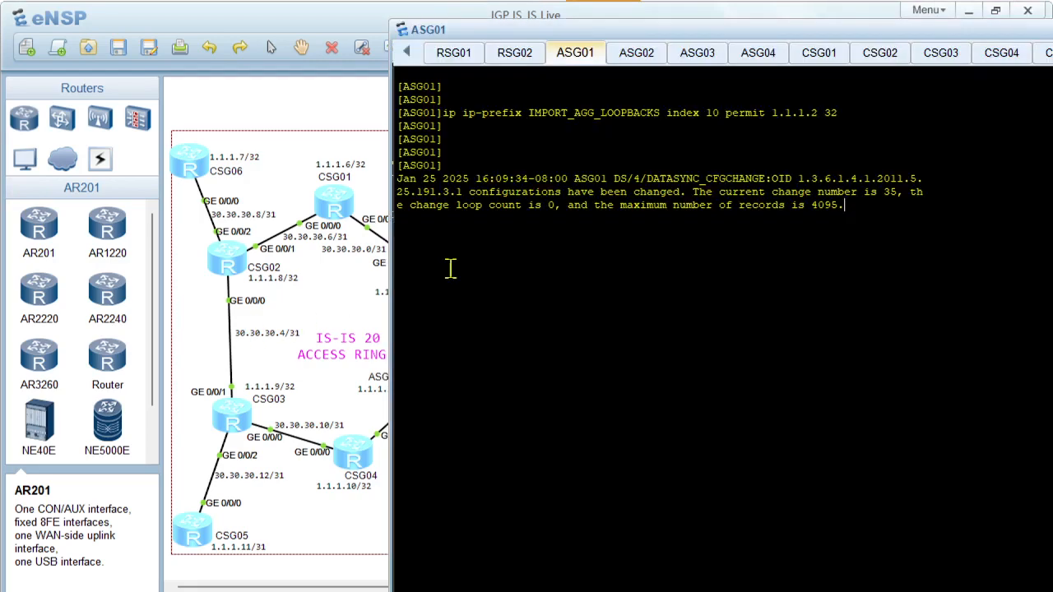
{"action": "key", "text": "Return"}
{"action": "right_click", "coordinate": [548, 317]}
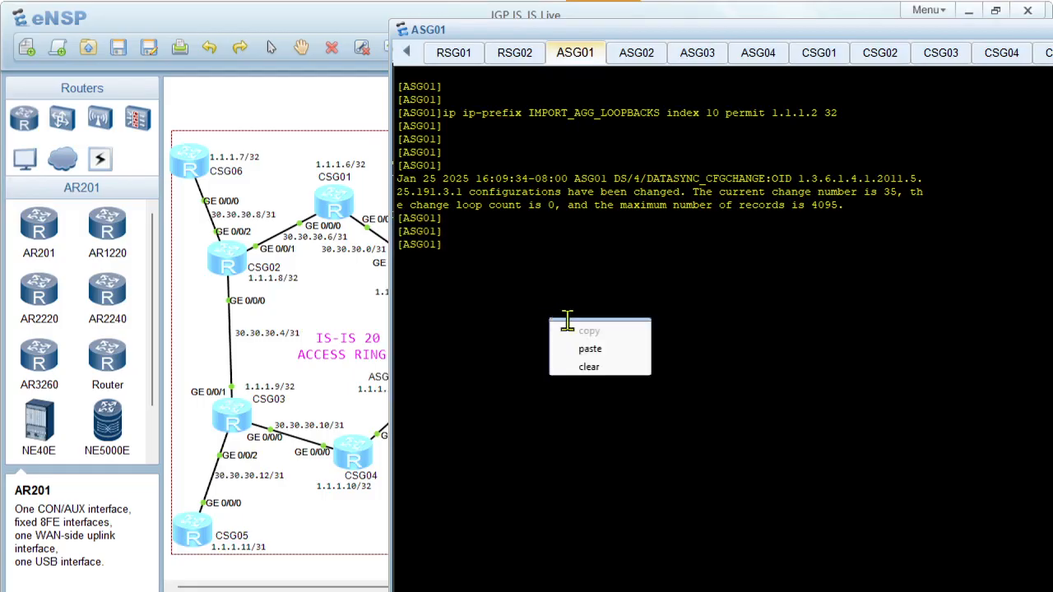
{"action": "left_click", "coordinate": [590, 349]}
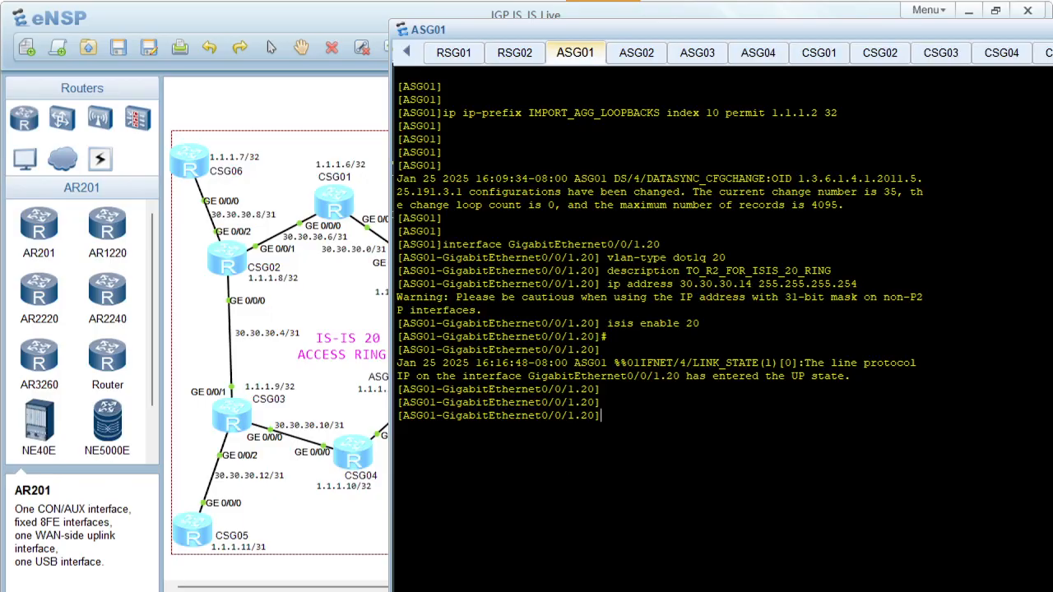
Select slide 28's ASG02 commands from interface GigabitEthernet0/0/1.20 through the closing #, switch back to eNSP, and open ASG02's console
{"action": "left_click", "coordinate": [653, 590]}
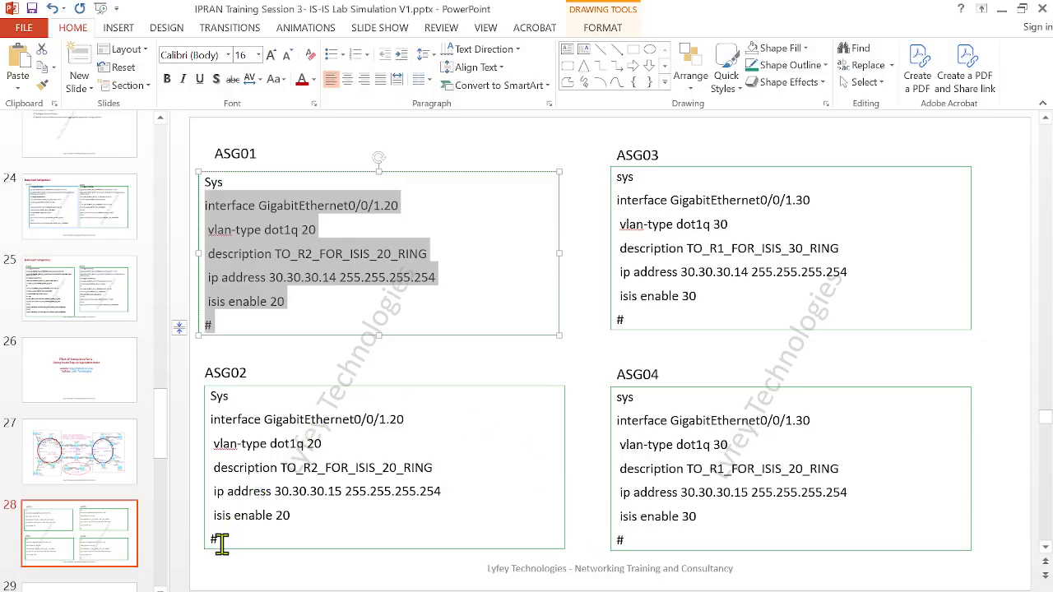
{"action": "left_click_drag", "start_coordinate": [219, 539], "coordinate": [206, 423]}
{"action": "key", "text": "ctrl+c"}
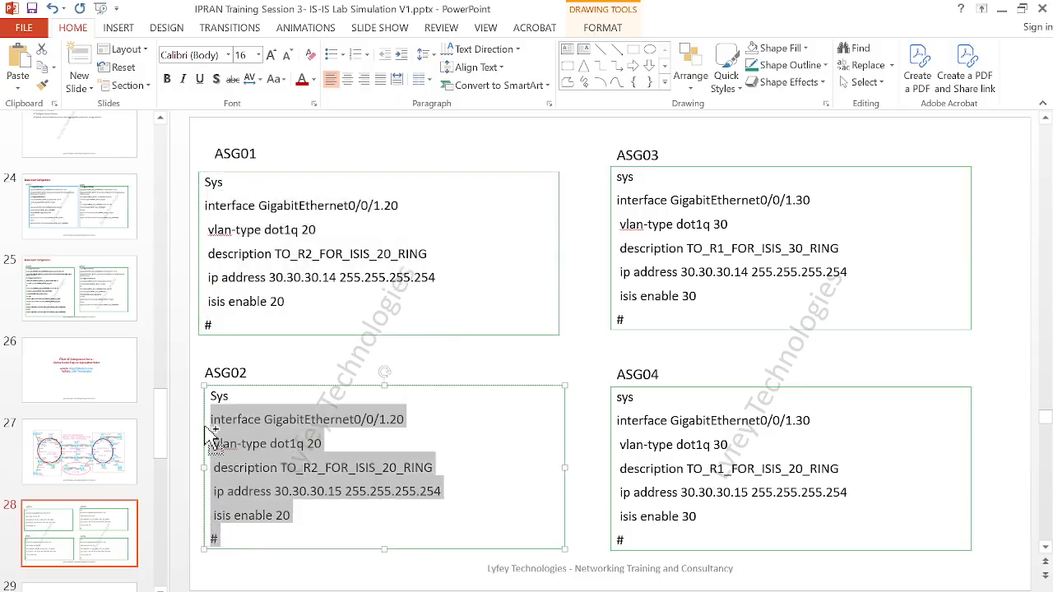
{"action": "mouse_move", "coordinate": [576, 590]}
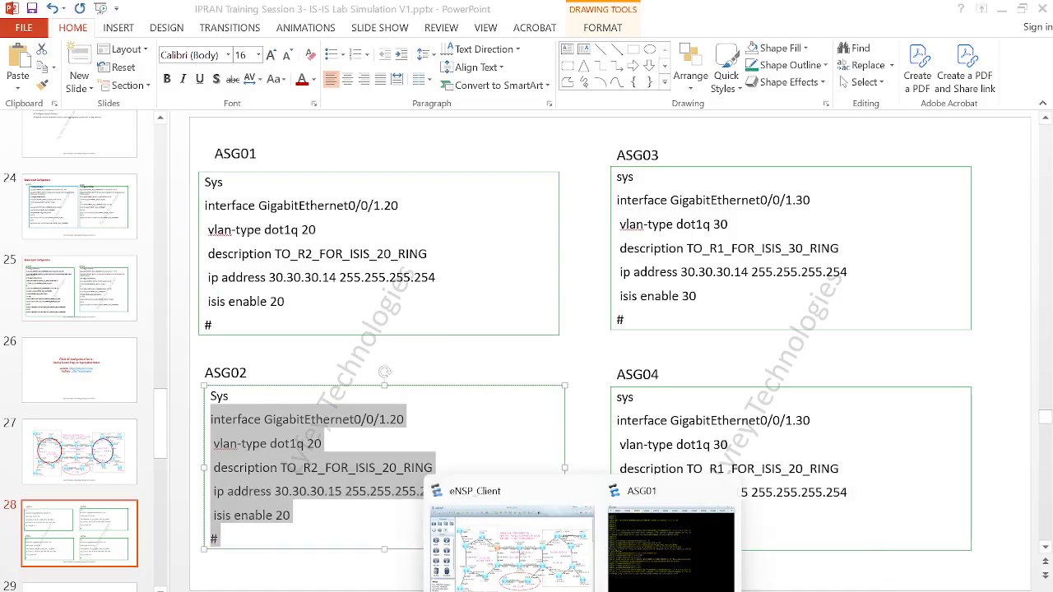
{"action": "left_click", "coordinate": [553, 549]}
{"action": "double_click", "coordinate": [428, 384]}
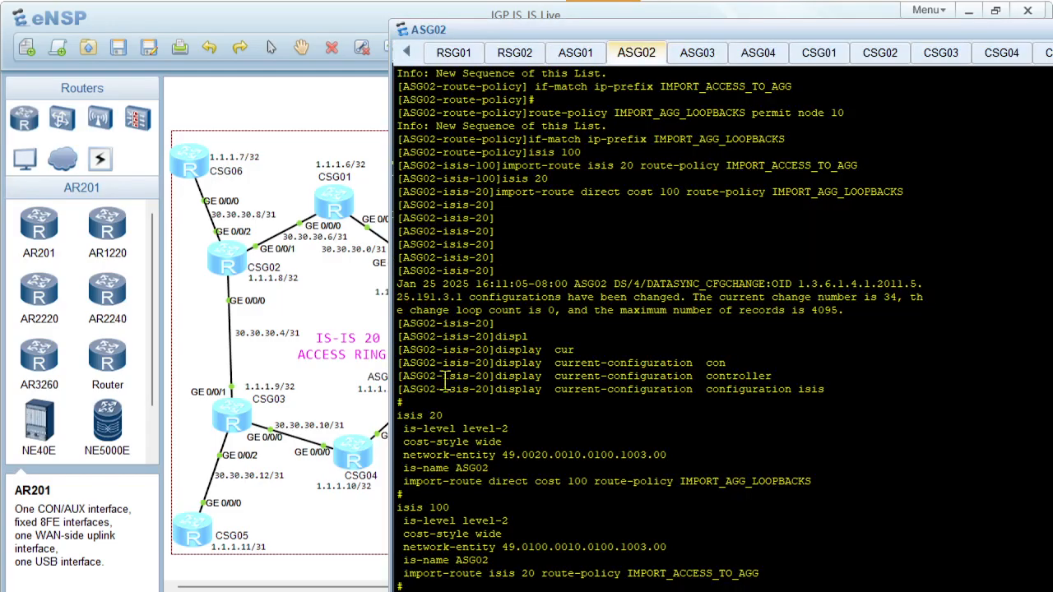
Exit the IS-IS 20 view on ASG02 with quit and clear its console
{"action": "scroll", "coordinate": [573, 425], "scroll_direction": "down", "scroll_amount": 1}
{"action": "scroll", "coordinate": [573, 425], "scroll_direction": "down", "scroll_amount": 1}
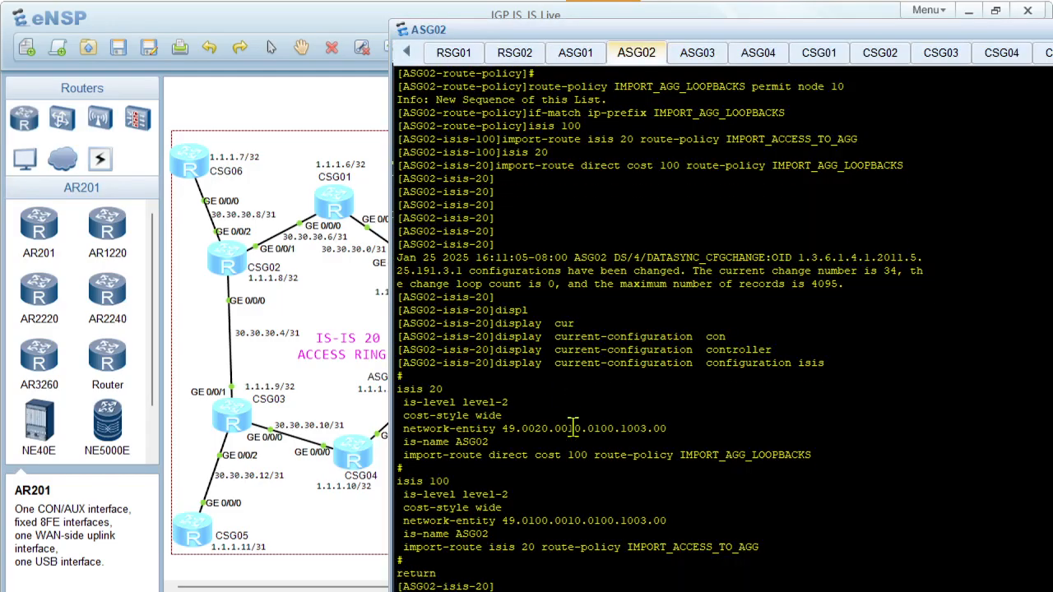
{"action": "key", "text": "Return"}
{"action": "key", "text": "Return"}
{"action": "type", "text": "quit"}
{"action": "key", "text": "Return"}
{"action": "right_click", "coordinate": [573, 427]}
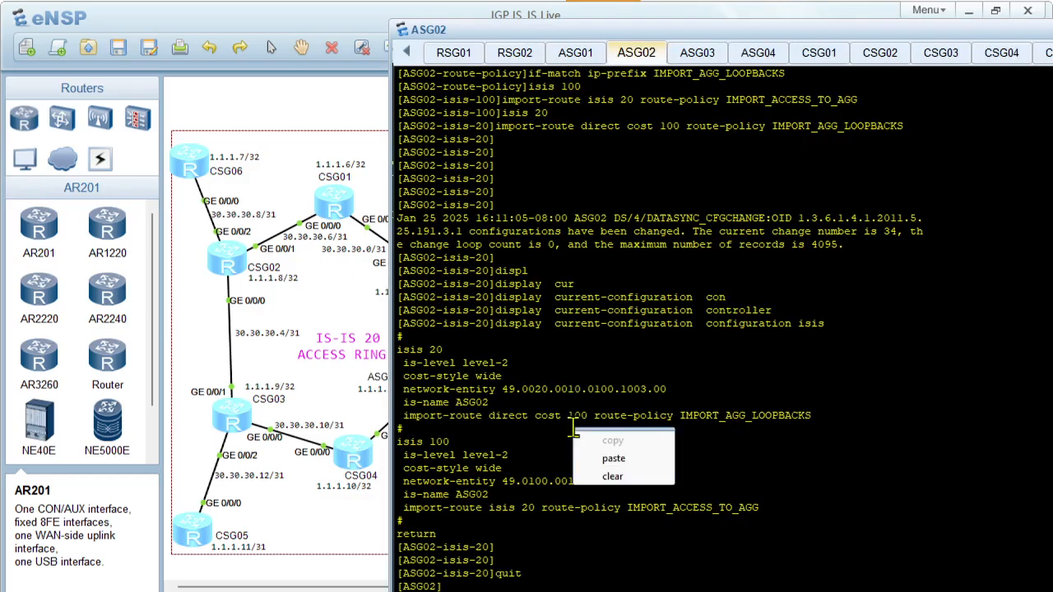
{"action": "left_click", "coordinate": [613, 476]}
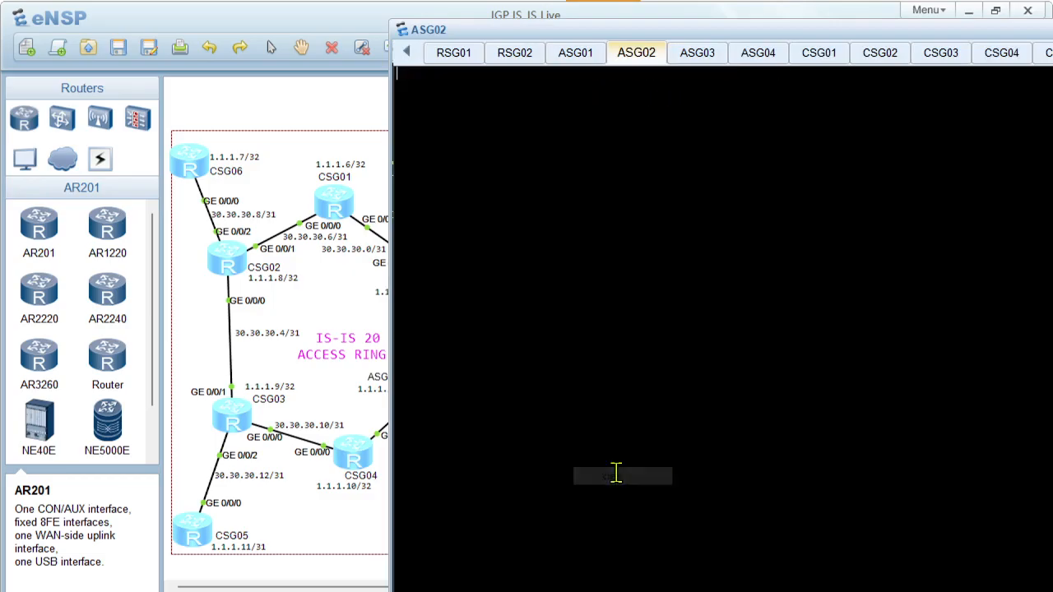
Paste ASG02's GigabitEthernet0/0/1.20 configuration with dot1q 20, address 30.30.30.15 255.255.255.254, and IS-IS 20 enabled, and quit the subinterface view
{"action": "key", "text": "Return"}
{"action": "key", "text": "Return"}
{"action": "right_click", "coordinate": [603, 267]}
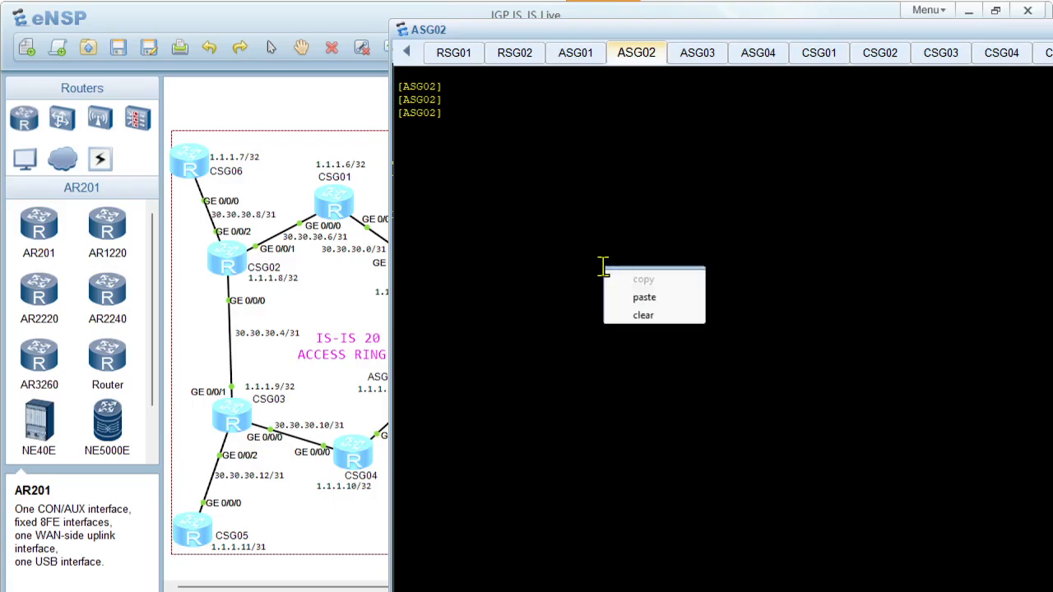
{"action": "left_click", "coordinate": [643, 297]}
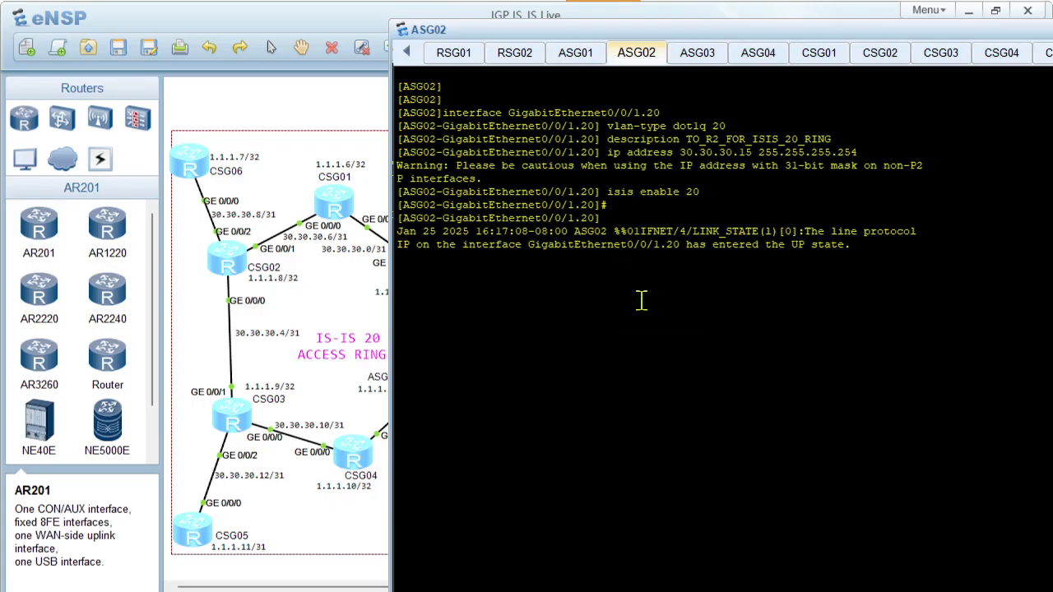
{"action": "key", "text": "Return"}
{"action": "key", "text": "Return"}
{"action": "key", "text": "Return"}
{"action": "key", "text": "Return"}
{"action": "type", "text": "qui"}
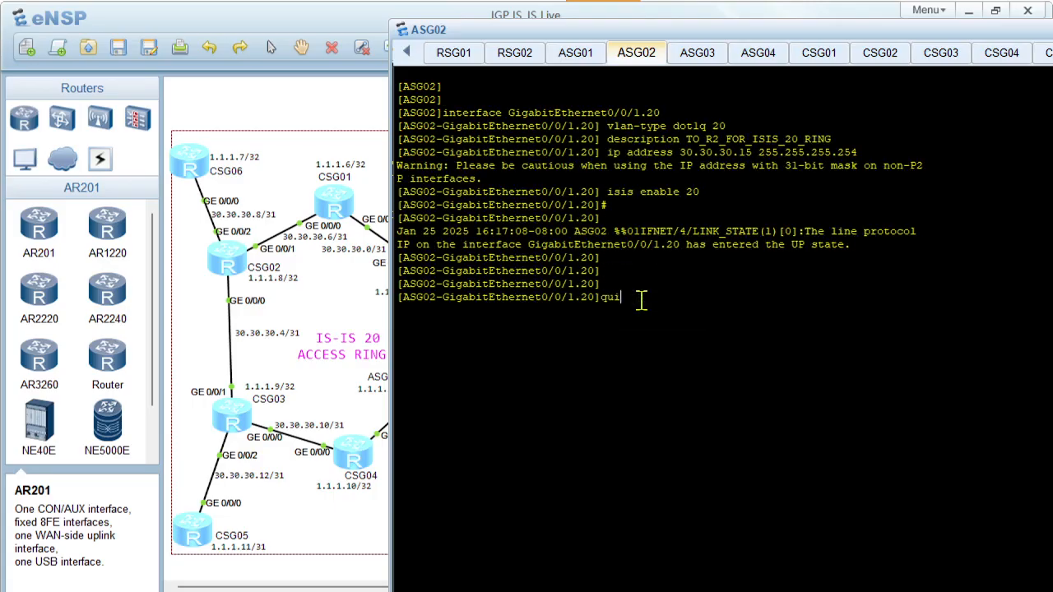
{"action": "type", "text": "t"}
{"action": "key", "text": "Return"}
{"action": "key", "text": "Return"}
{"action": "key", "text": "Return"}
Run display isis peer on ASG02 to check its IS-IS 100 and IS-IS 20 neighbours
{"action": "type", "text": "displ"}
{"action": "key", "text": "Tab"}
{"action": "type", "text": "isi"}
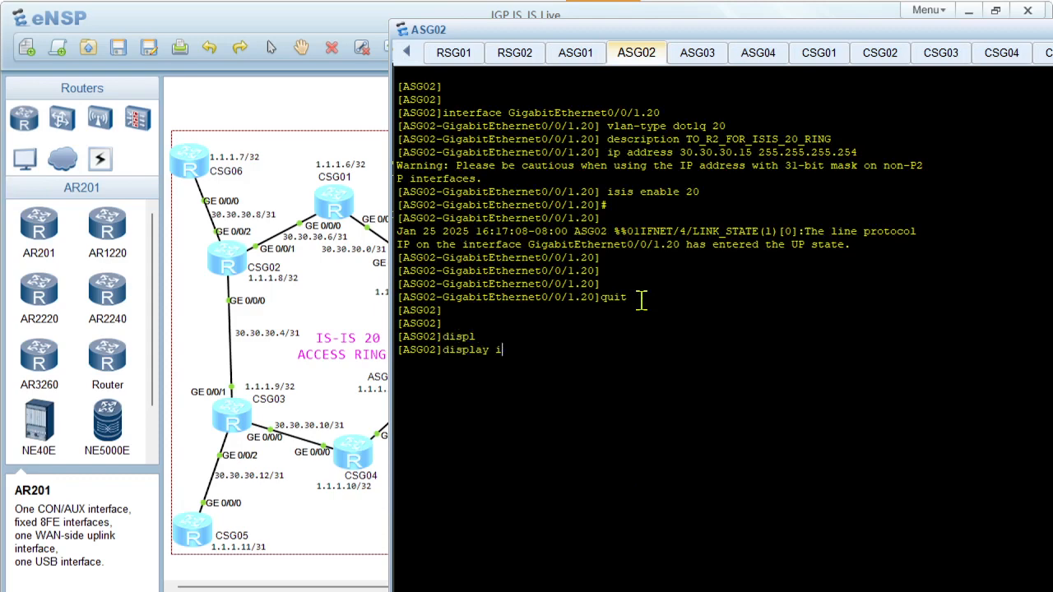
{"action": "key", "text": "Tab"}
{"action": "type", "text": "pe"}
{"action": "key", "text": "Tab"}
{"action": "key", "text": "Return"}
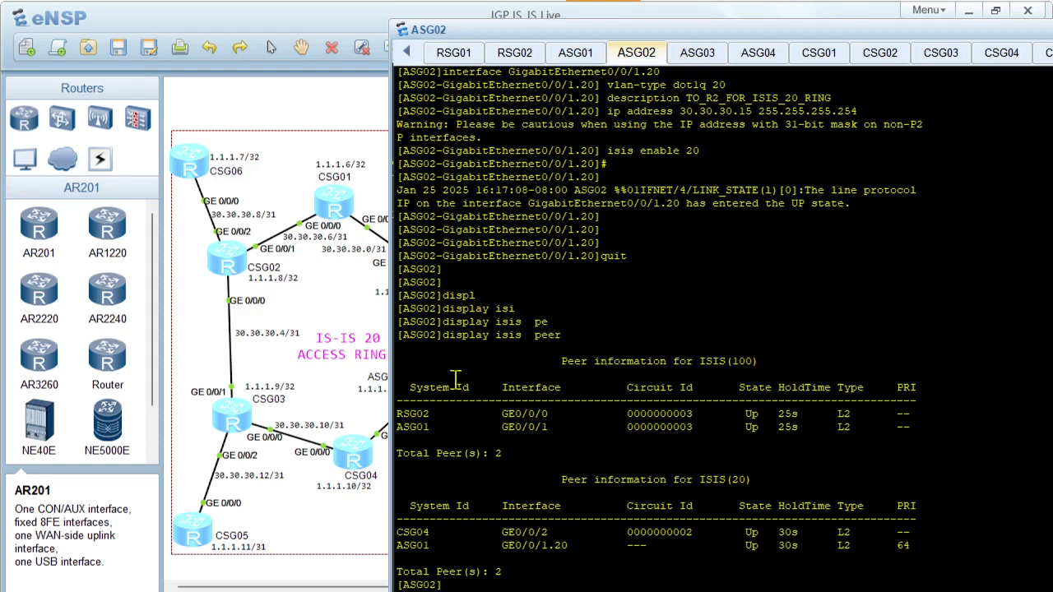
Bring the topology forward and examine the link between ASG01 and ASG02 that closes Access Ring 1
{"action": "left_click", "coordinate": [328, 355]}
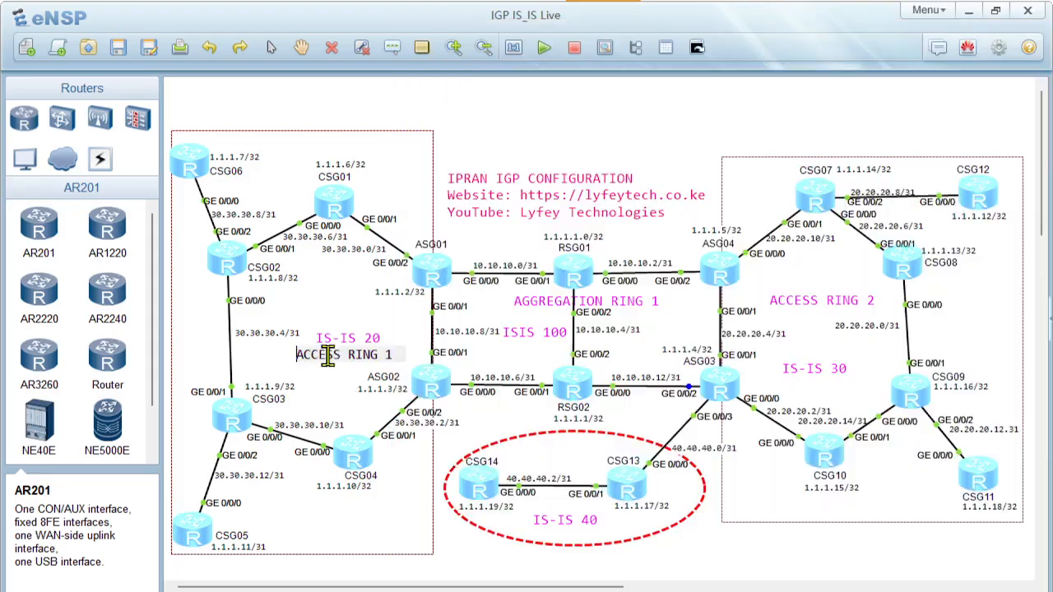
{"action": "left_click", "coordinate": [440, 286]}
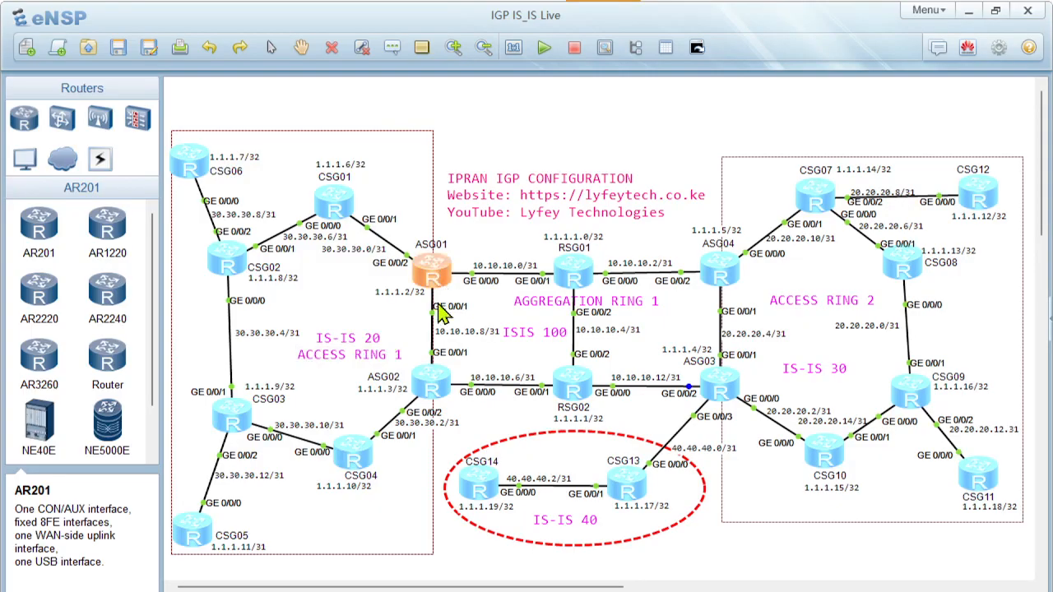
{"action": "left_click", "coordinate": [439, 393]}
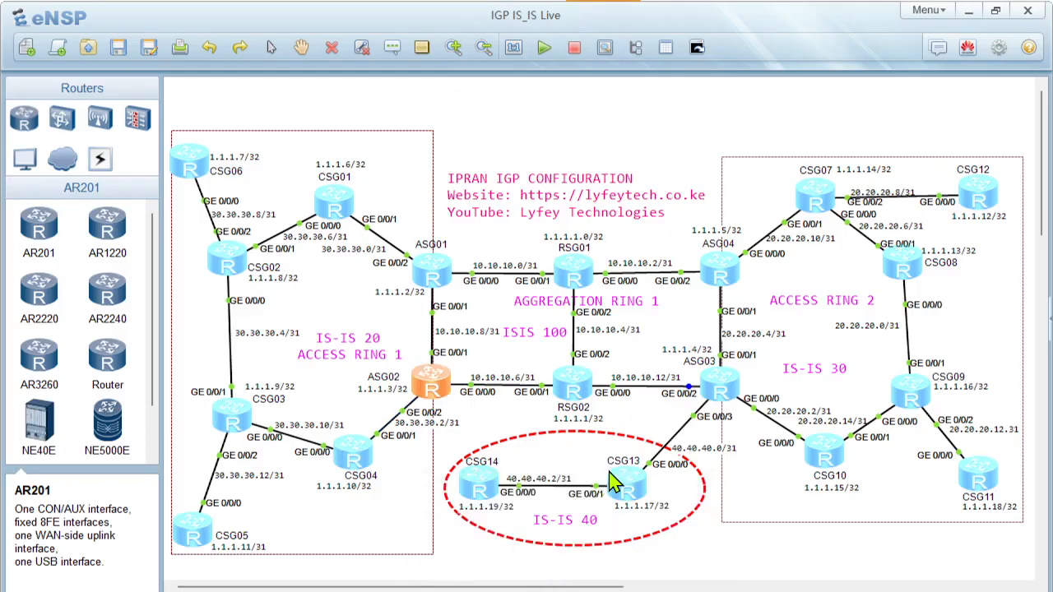
Reopen ASG02's console, clear it, and run display isis peer again
{"action": "double_click", "coordinate": [443, 397]}
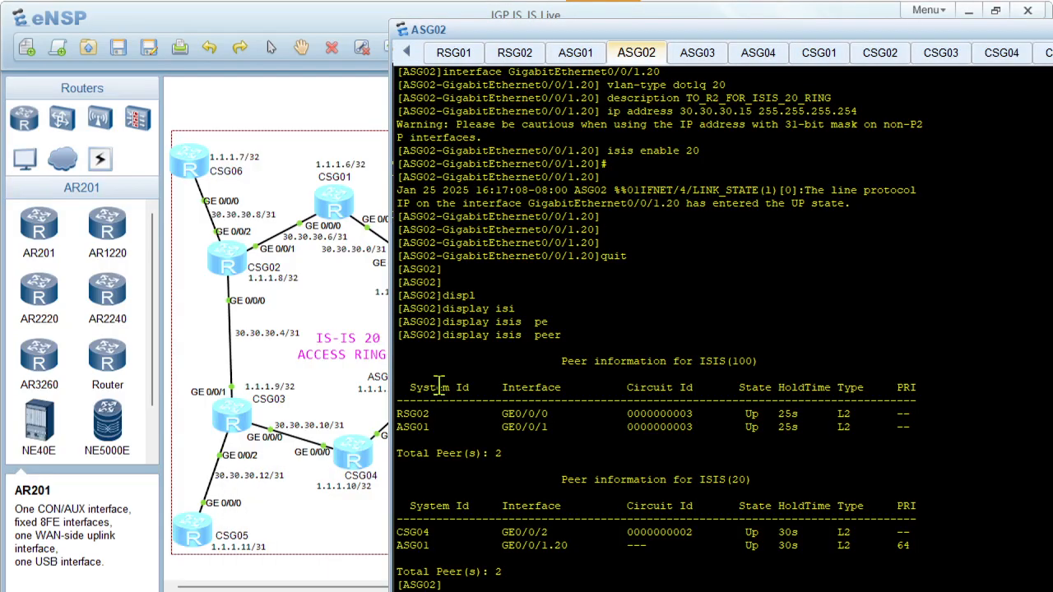
{"action": "right_click", "coordinate": [624, 490]}
{"action": "left_click", "coordinate": [671, 541]}
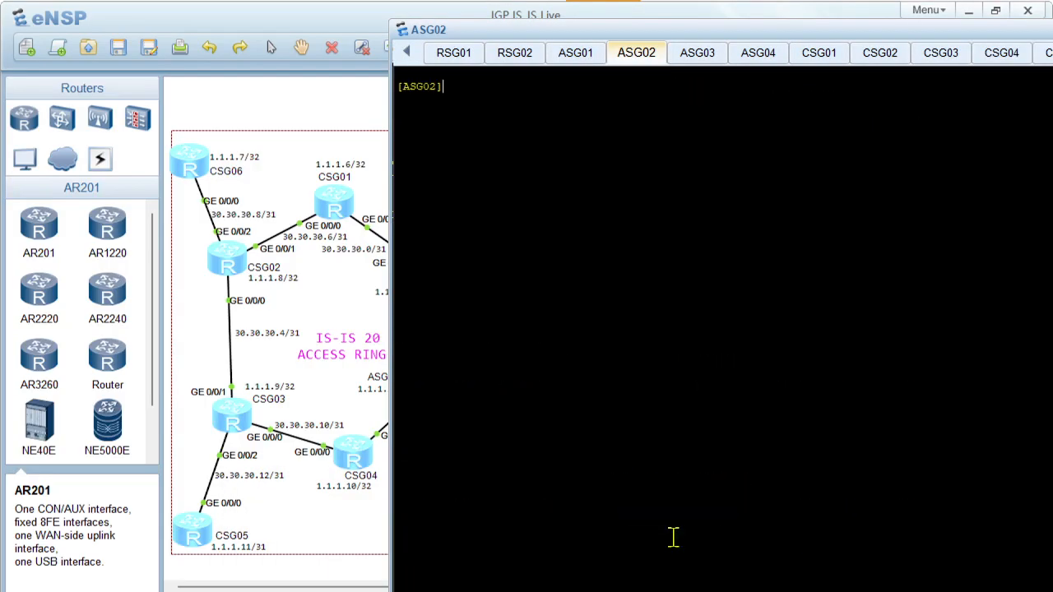
{"action": "key", "text": "Return"}
{"action": "key", "text": "Return"}
{"action": "type", "text": "displ"}
{"action": "key", "text": "Tab"}
{"action": "type", "text": "isi"}
{"action": "key", "text": "Tab"}
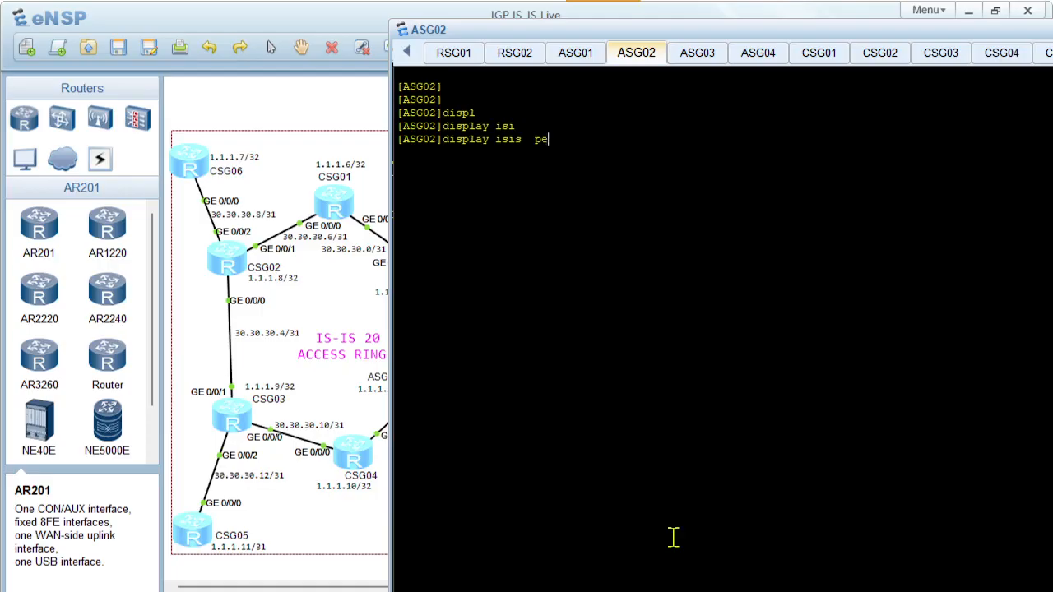
{"action": "type", "text": "pe"}
{"action": "key", "text": "Tab"}
{"action": "key", "text": "Return"}
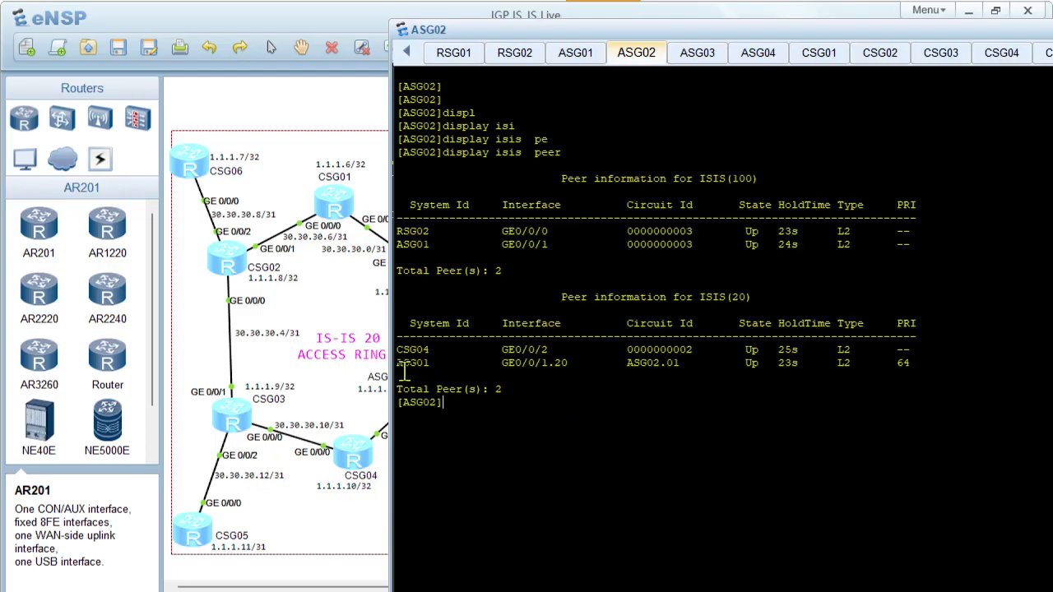
Highlight the ASG01 entry in the ISIS(20) peer table, including its interface GE0/0/1.20
{"action": "left_click_drag", "start_coordinate": [406, 371], "coordinate": [879, 378]}
{"action": "left_click", "coordinate": [670, 370]}
{"action": "left_click_drag", "start_coordinate": [503, 363], "coordinate": [571, 365]}
{"action": "left_click", "coordinate": [635, 413]}
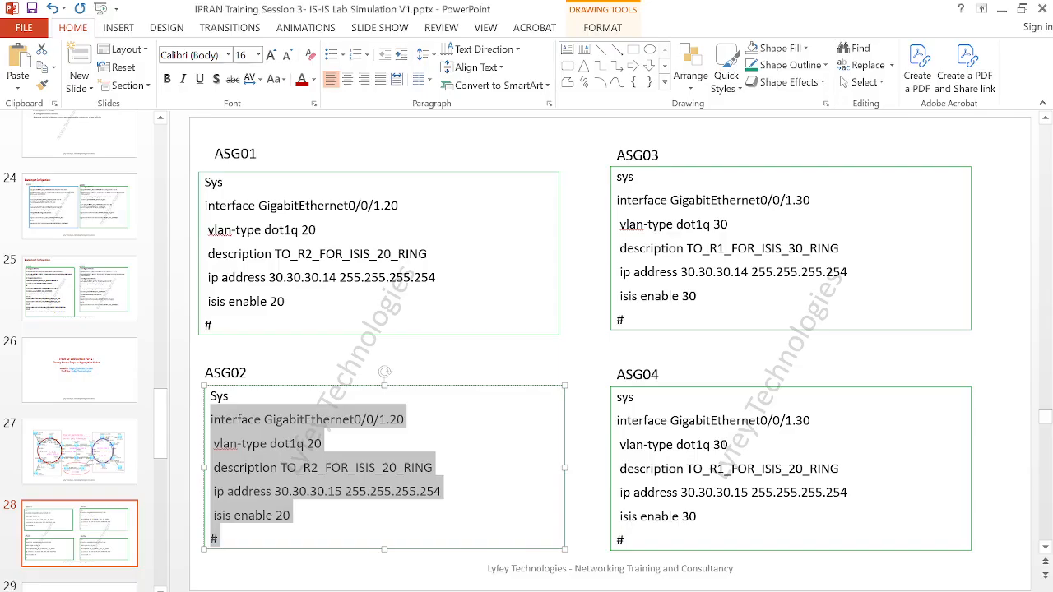
Switch to the PowerPoint presentation and show slide 29, the IS-IS Cost Planning and Configuration title slide
{"action": "key", "text": "Page_Down"}
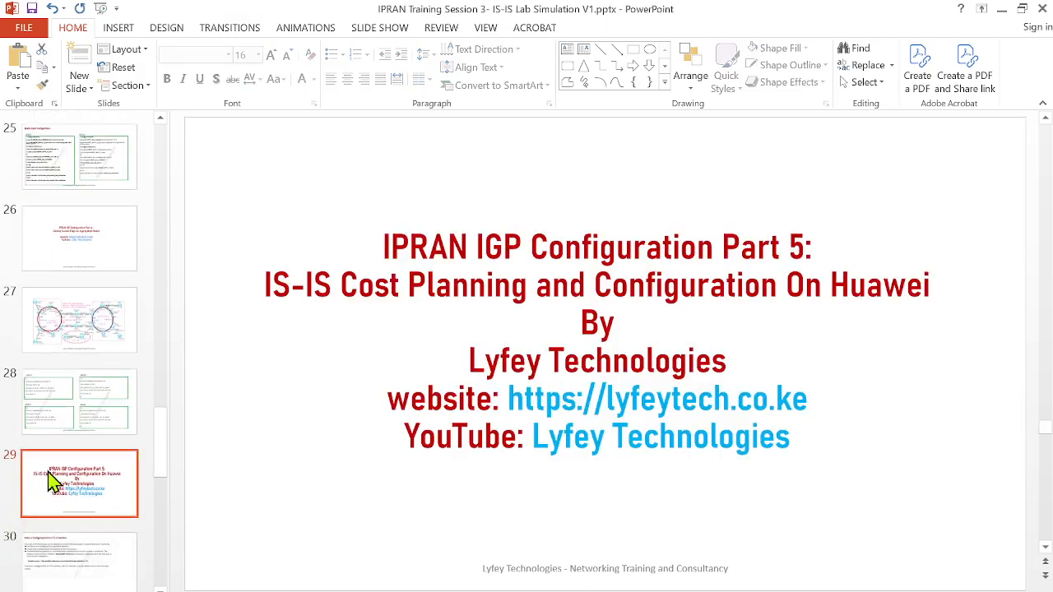
{"action": "scroll", "coordinate": [51, 481], "scroll_direction": "down", "scroll_amount": 1}
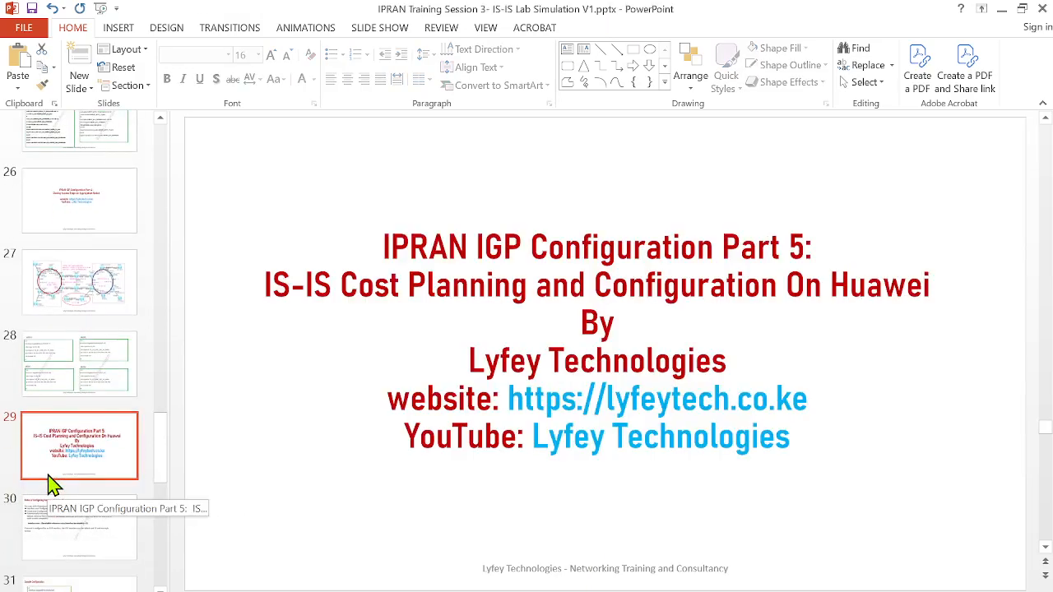
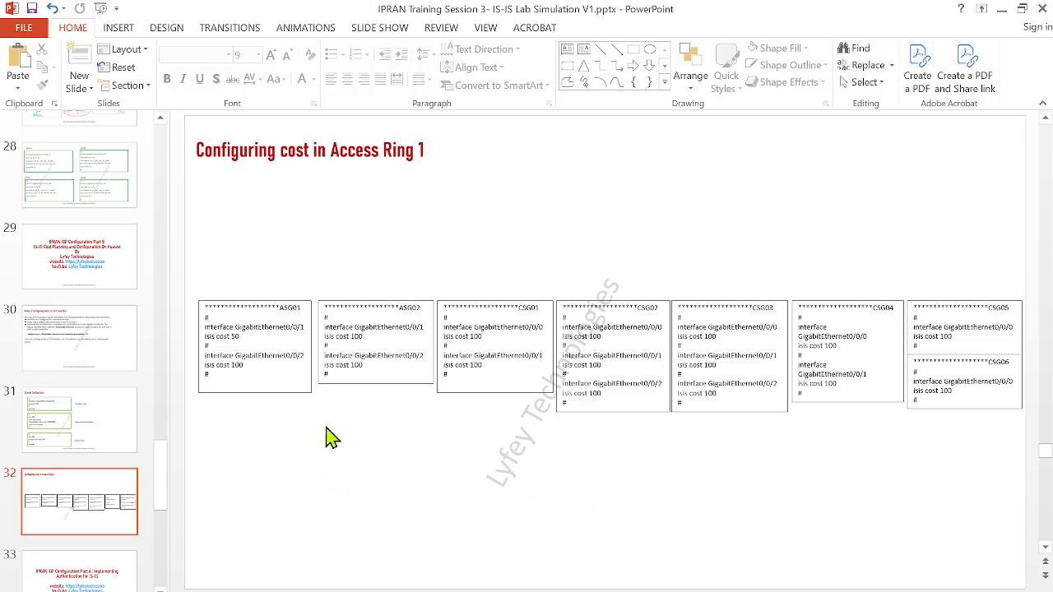
Examine the GigabitEthernet0/0/1 isis cost lines for ASG01 and ASG02 on the Access Ring 1 cost slide
{"action": "left_click", "coordinate": [262, 393]}
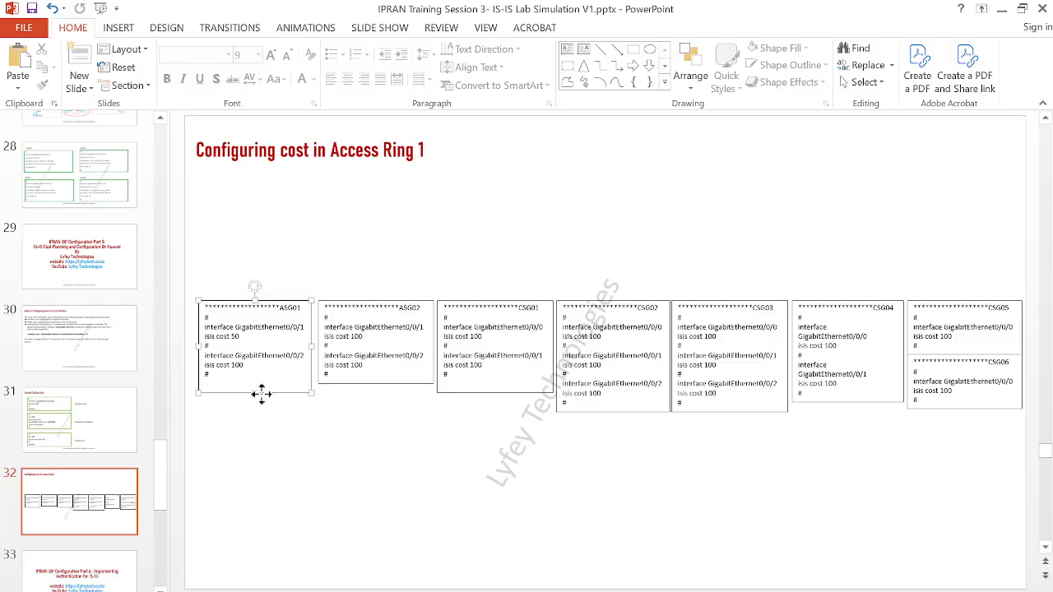
{"action": "left_click_drag", "start_coordinate": [243, 337], "coordinate": [199, 336]}
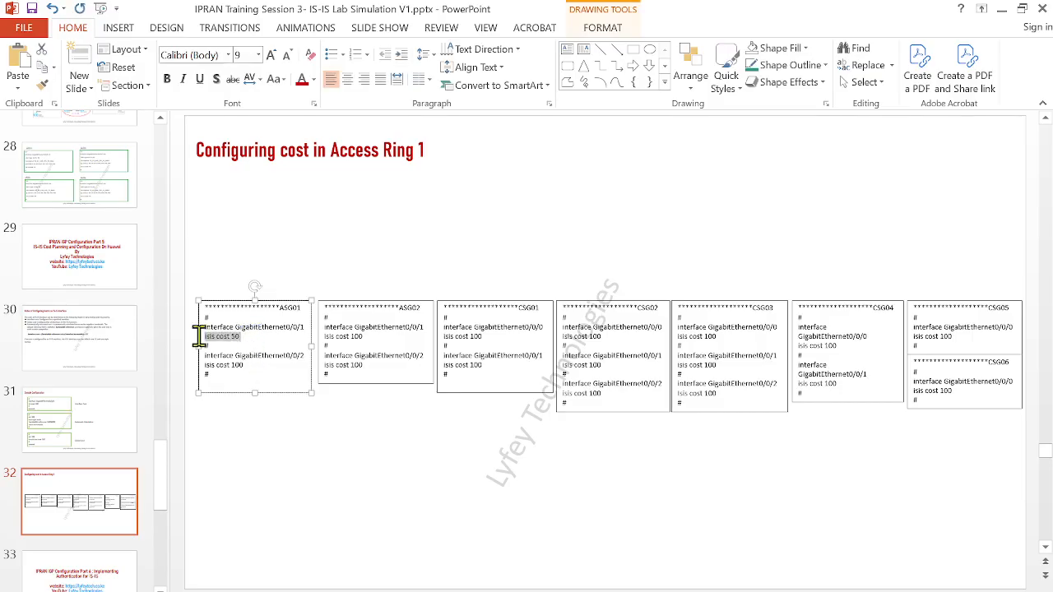
{"action": "left_click_drag", "start_coordinate": [368, 338], "coordinate": [329, 339]}
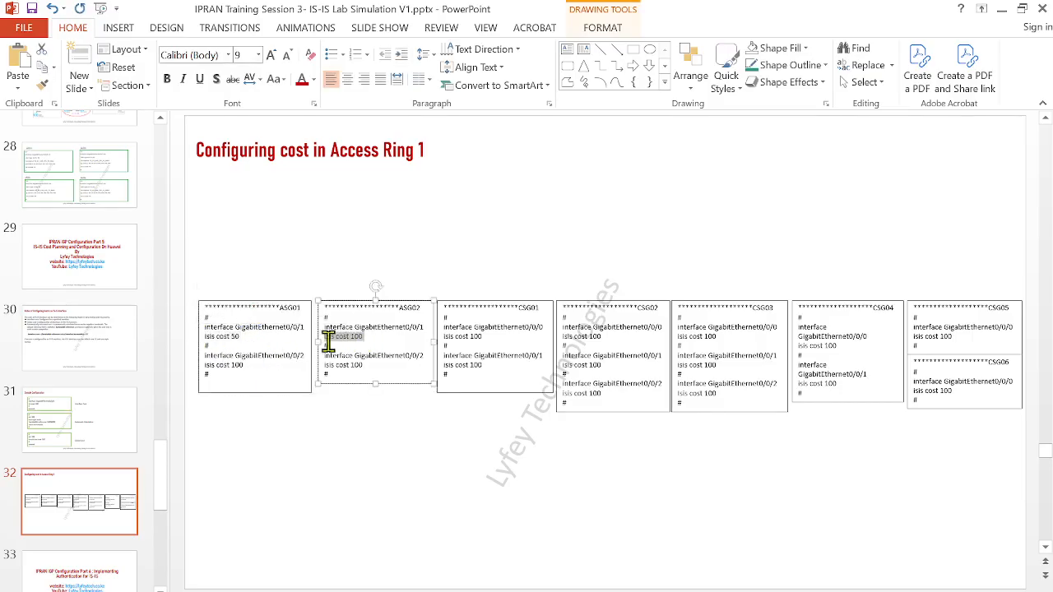
{"action": "left_click", "coordinate": [356, 339]}
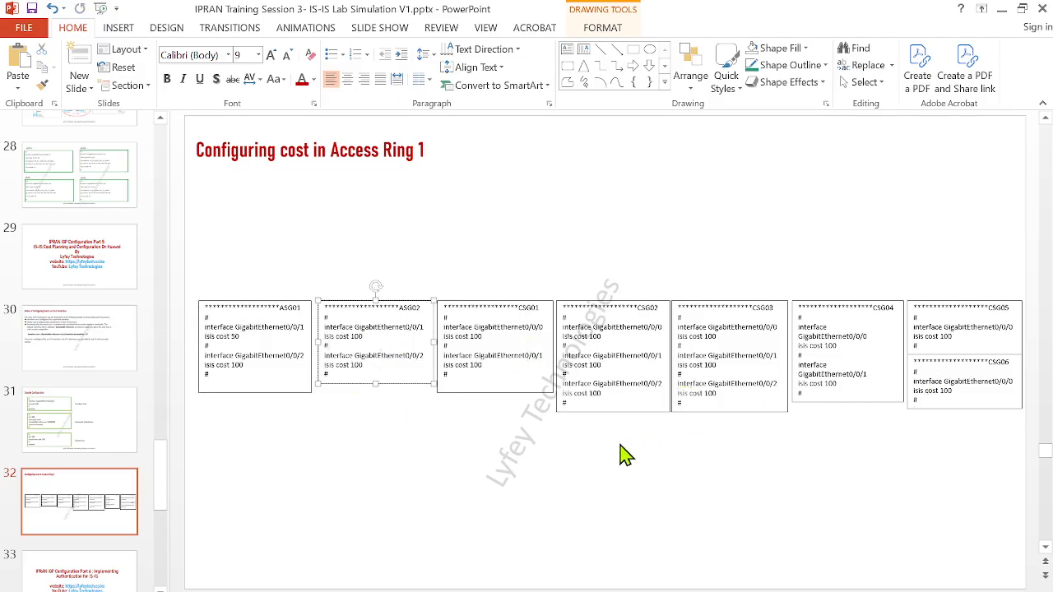
Review the cost configuration slides and show slide 34, Implementing IS-IS Interface Authentication on our IPRAN
{"action": "scroll", "coordinate": [638, 442], "scroll_direction": "up", "scroll_amount": 1}
{"action": "scroll", "coordinate": [104, 461], "scroll_direction": "down", "scroll_amount": 5}
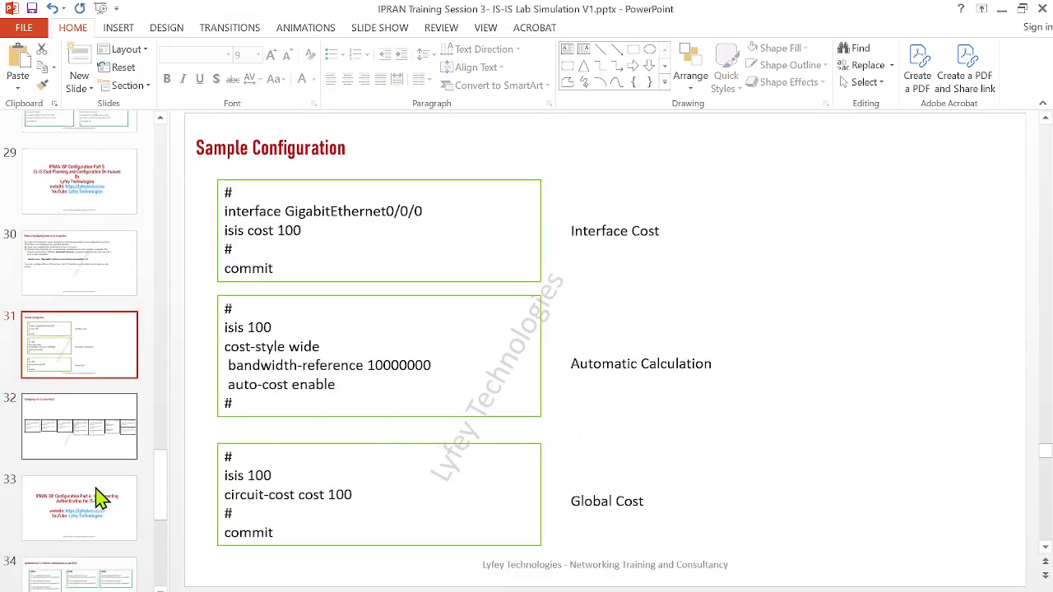
{"action": "scroll", "coordinate": [97, 510], "scroll_direction": "down", "scroll_amount": 2}
{"action": "left_click", "coordinate": [79, 469]}
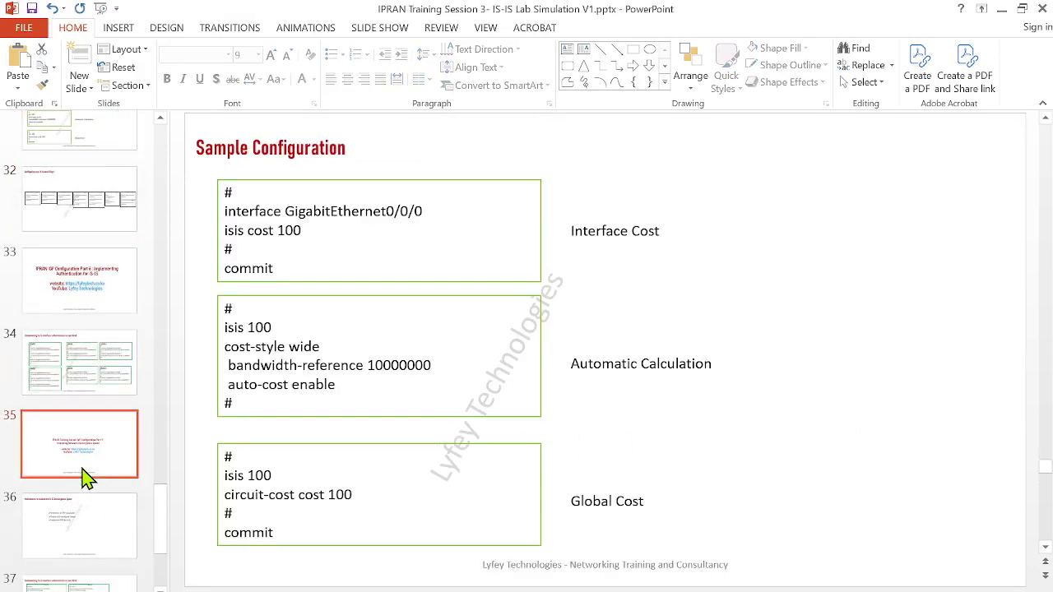
{"action": "left_click", "coordinate": [118, 378]}
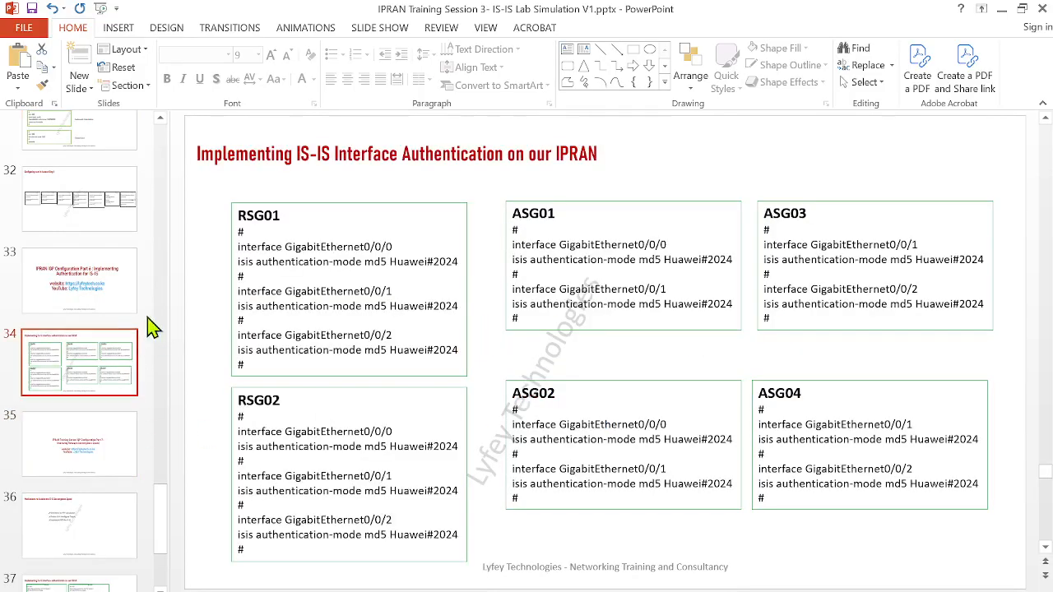
{"action": "left_click", "coordinate": [85, 212]}
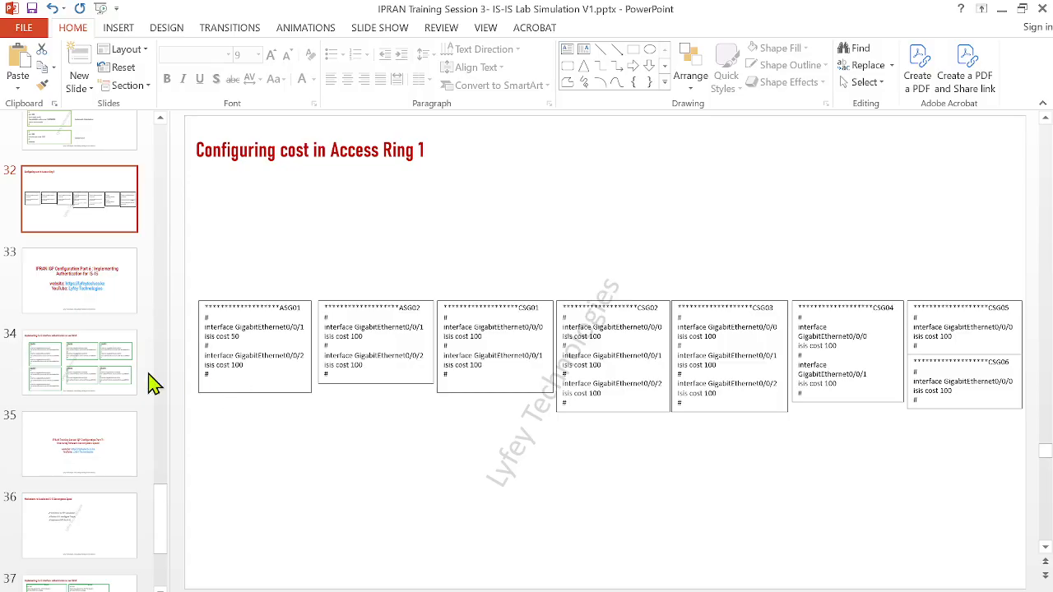
{"action": "left_click", "coordinate": [115, 374]}
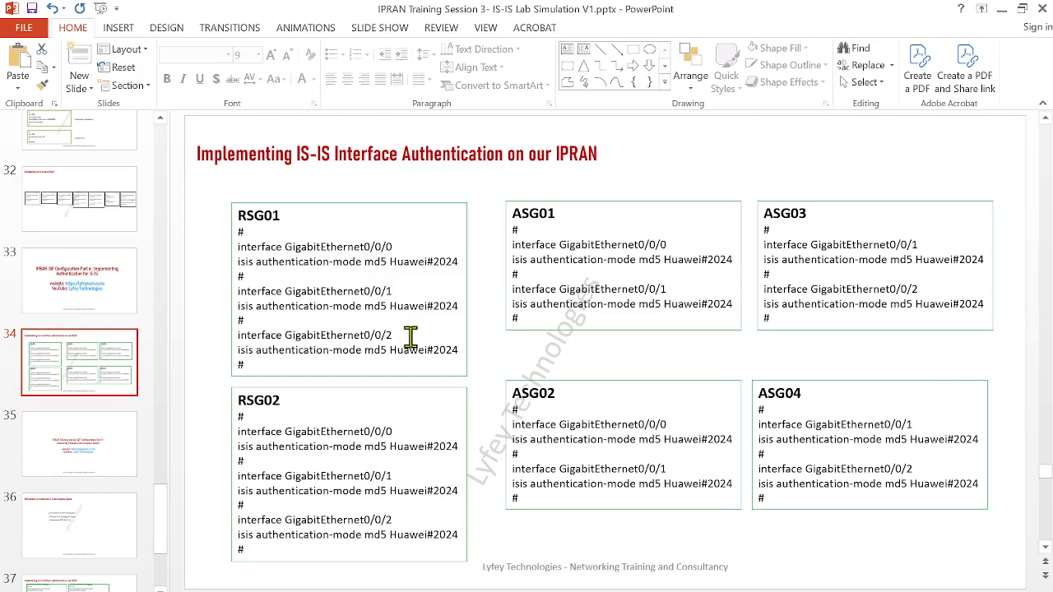
Copy RSG01's interface authentication commands from the slide and open RSG01's console in eNSP
{"action": "mouse_move", "coordinate": [247, 362]}
{"action": "left_mouse_down"}
{"action": "mouse_move", "coordinate": [228, 243]}
{"action": "mouse_move", "coordinate": [231, 255]}
{"action": "left_mouse_up"}
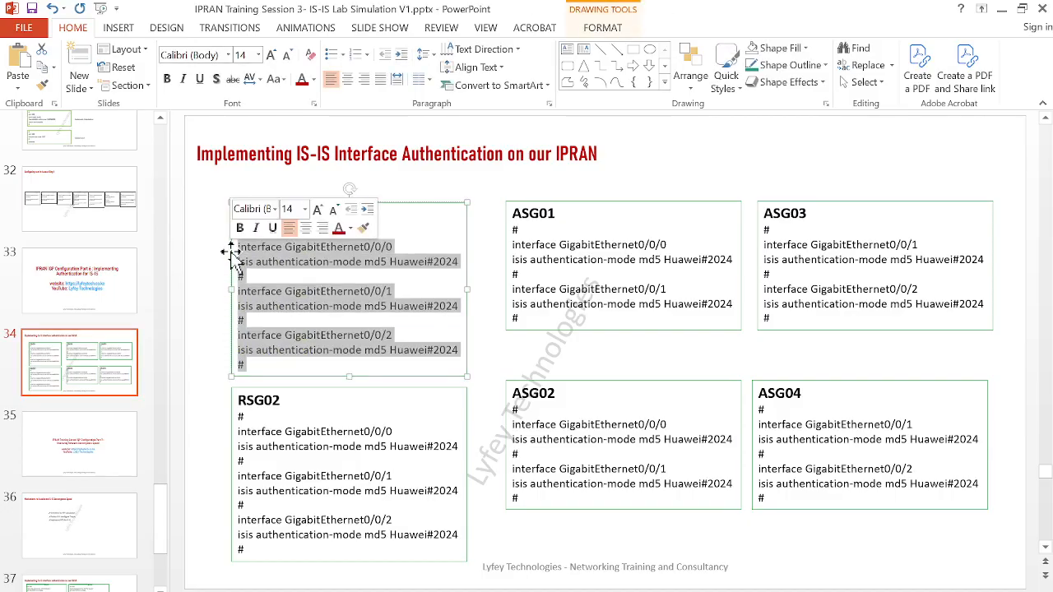
{"action": "key", "text": "ctrl+c"}
{"action": "left_click", "coordinate": [585, 591]}
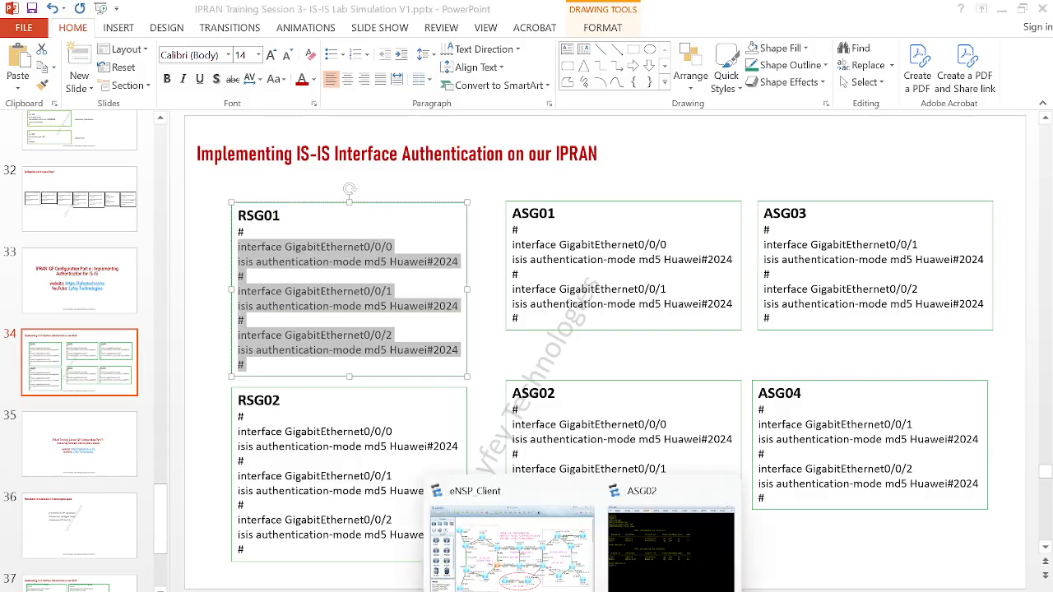
{"action": "left_click", "coordinate": [557, 545]}
{"action": "double_click", "coordinate": [576, 274]}
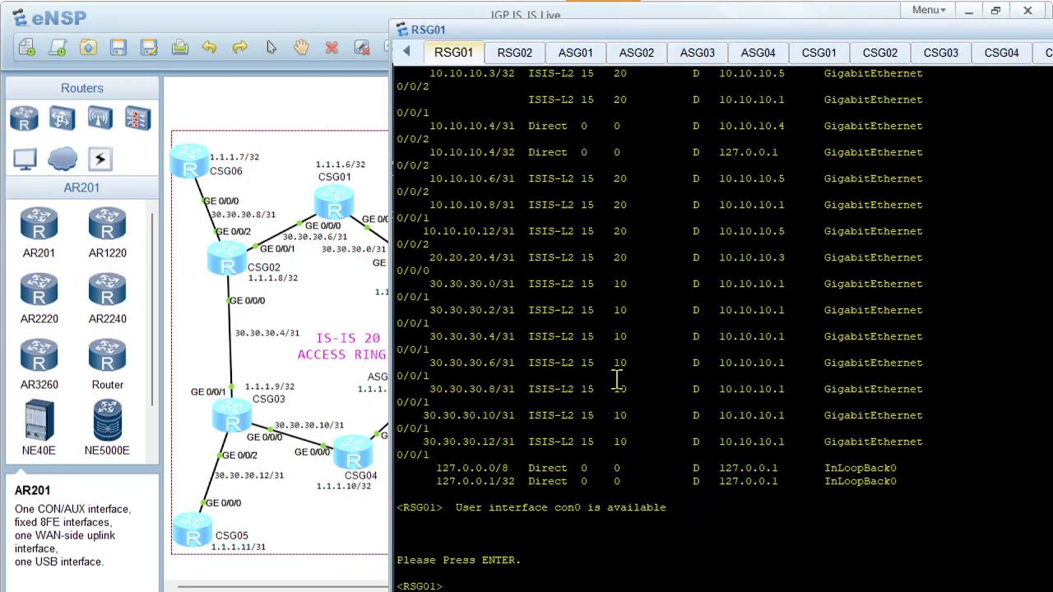
Enter system view on RSG01 and paste the IS-IS md5 authentication commands, including the authentication password, for GigabitEthernet0/0/0, 0/0/1 and 0/0/2
{"action": "key", "text": "Return"}
{"action": "key", "text": "Return"}
{"action": "type", "text": "sys"}
{"action": "key", "text": "Return"}
{"action": "right_click", "coordinate": [618, 380]}
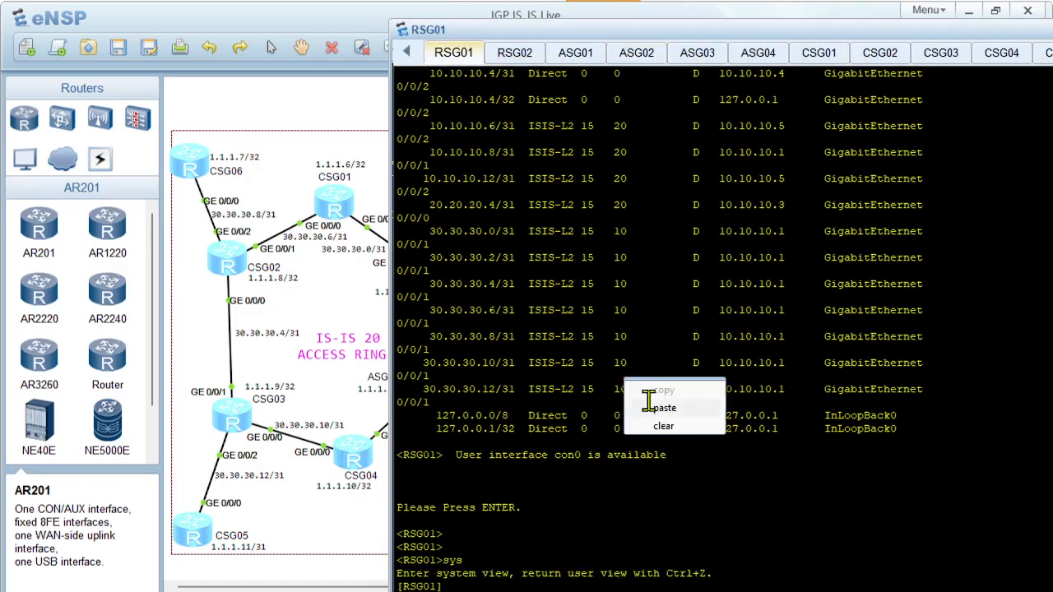
{"action": "left_click", "coordinate": [646, 410]}
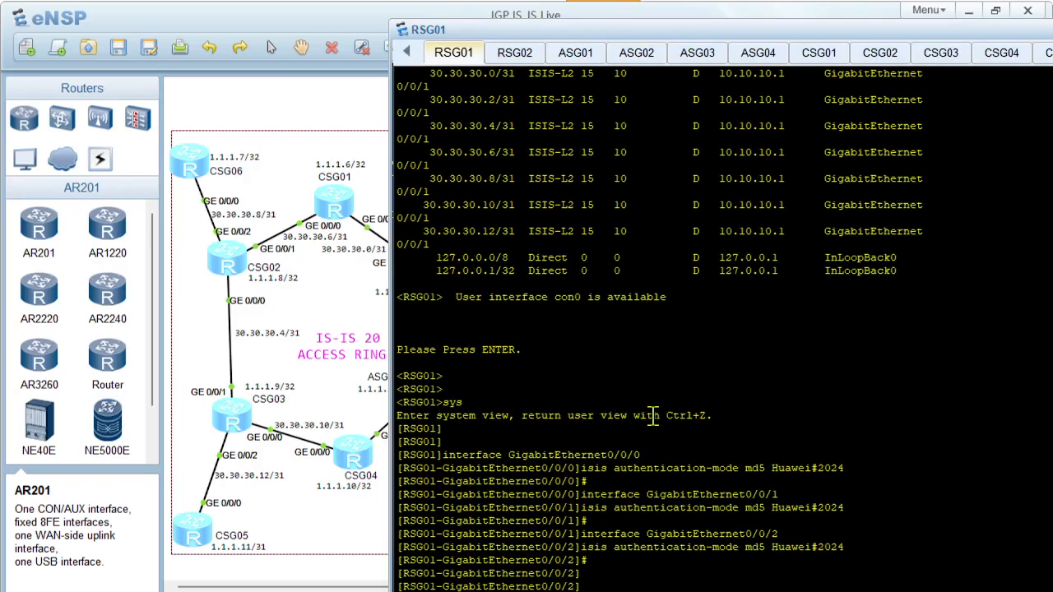
Clear RSG01's console and run display isis peer to check the neighbours
{"action": "right_click", "coordinate": [654, 419]}
{"action": "left_click", "coordinate": [701, 465]}
{"action": "key", "text": "Return"}
{"action": "key", "text": "Return"}
{"action": "key", "text": "Return"}
{"action": "key", "text": "Return"}
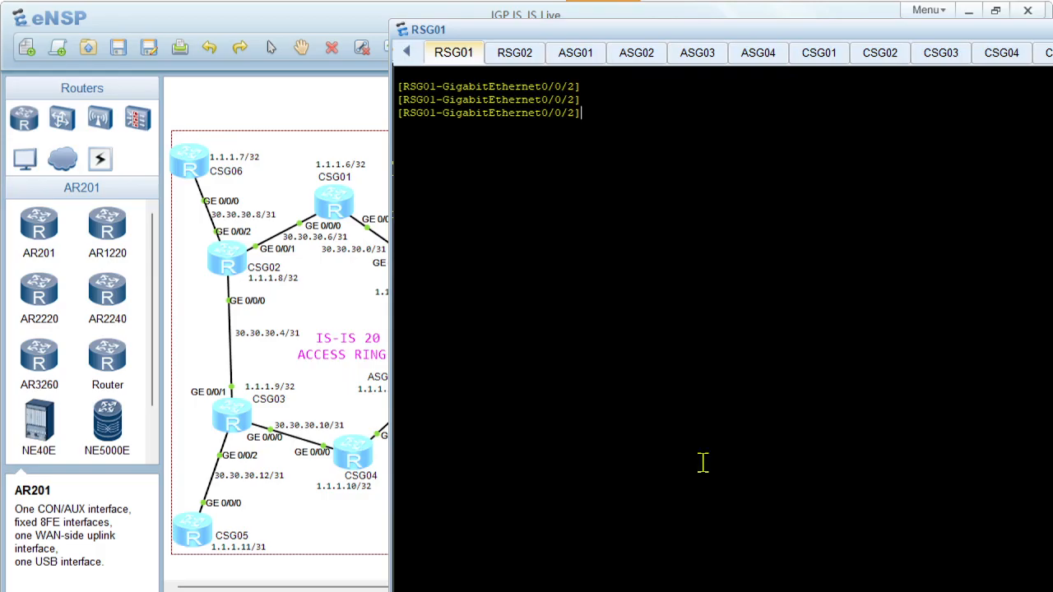
{"action": "type", "text": "displ"}
{"action": "key", "text": "Tab"}
{"action": "type", "text": "isi"}
{"action": "key", "text": "Tab"}
{"action": "type", "text": "pe"}
{"action": "key", "text": "Tab"}
{"action": "key", "text": "Return"}
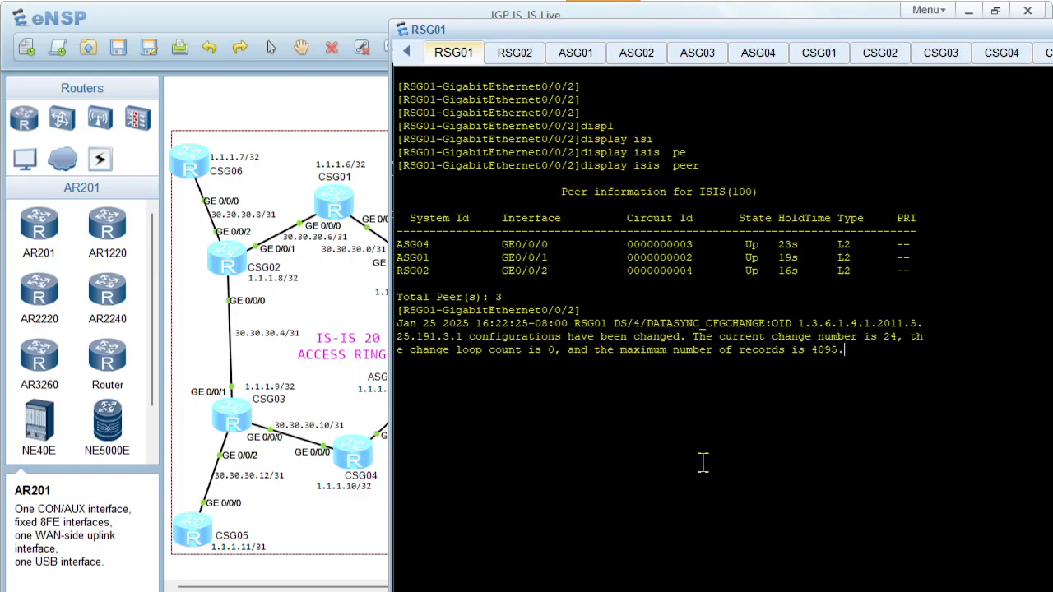
Repeat display isis peer three times on RSG01 to follow the peers' hold times
{"action": "key", "text": "Up"}
{"action": "key", "text": "Return"}
{"action": "key", "text": "Up"}
{"action": "key", "text": "Return"}
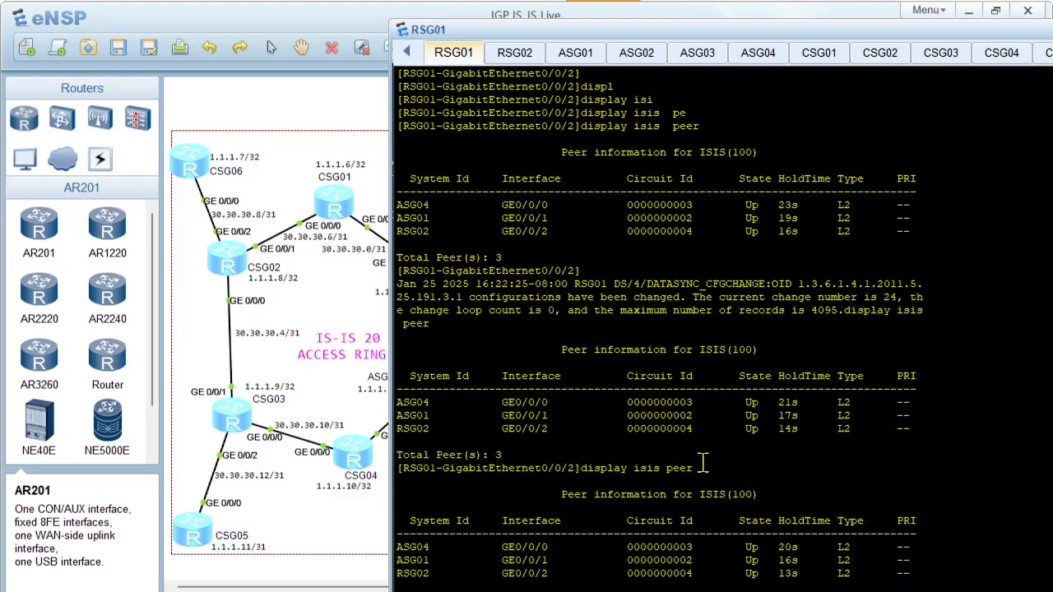
{"action": "key", "text": "Up"}
{"action": "key", "text": "Return"}
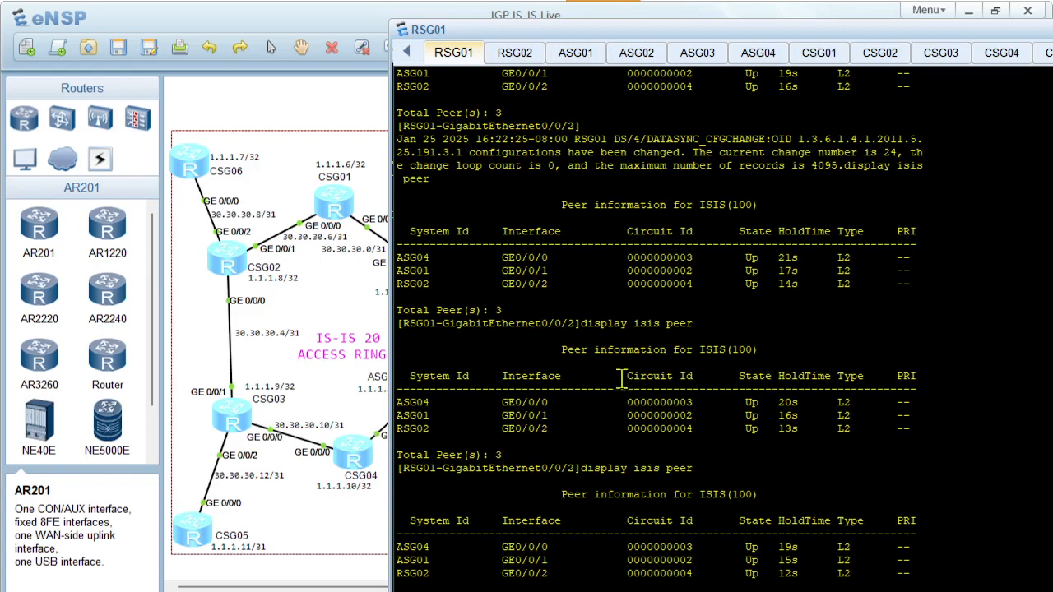
Display the IS-IS error statistics on RSG01
{"action": "type", "text": "displ"}
{"action": "key", "text": "Tab"}
{"action": "type", "text": "isi"}
{"action": "key", "text": "Tab"}
{"action": "type", "text": "pee"}
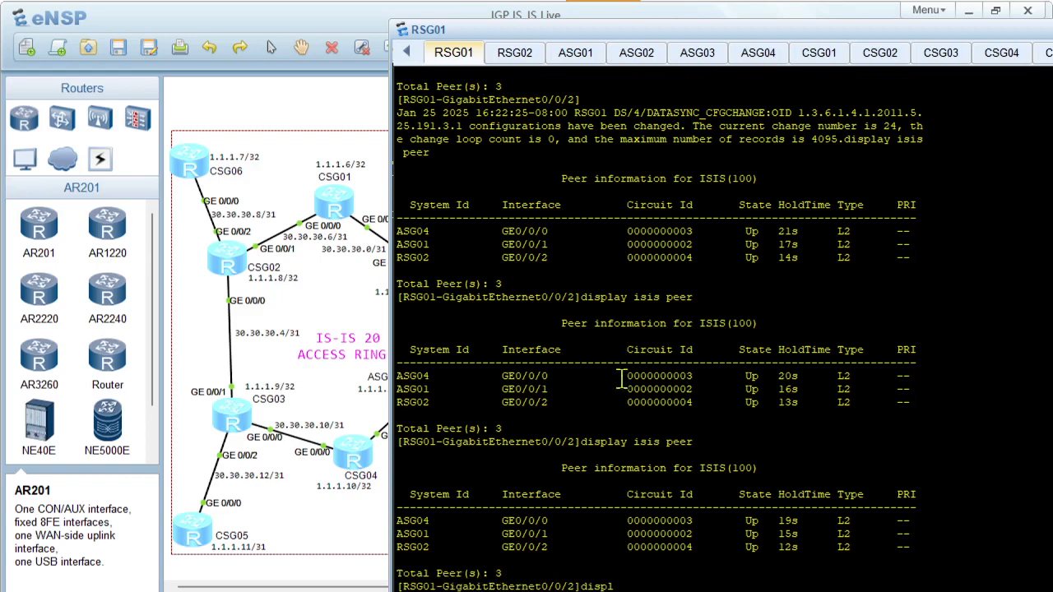
{"action": "key", "text": "Tab"}
{"action": "key", "text": "Tab"}
{"action": "type", "text": "er"}
{"action": "key", "text": "Tab"}
{"action": "key", "text": "Return"}
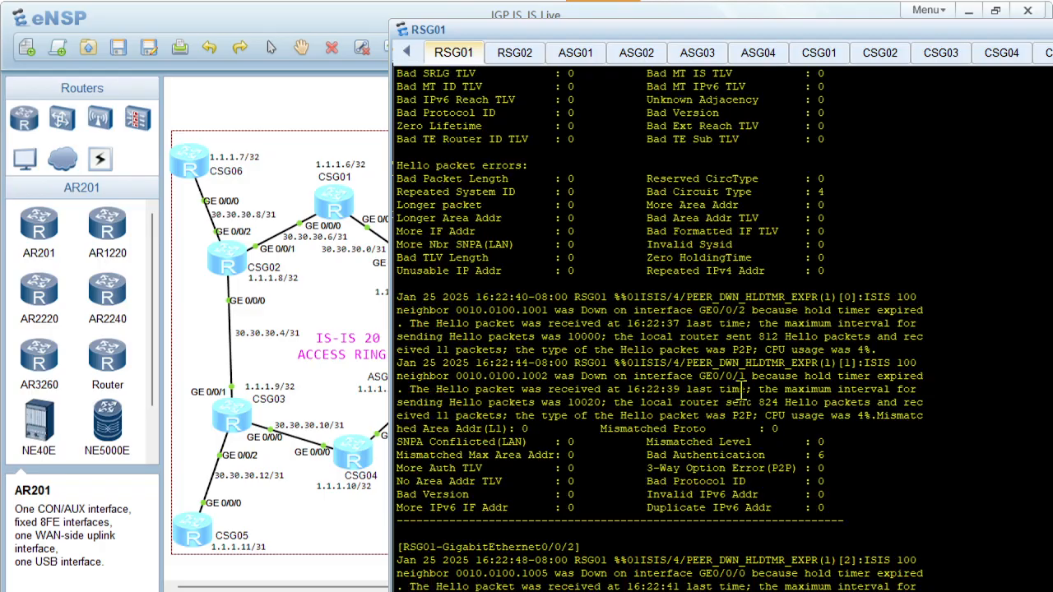
Highlight the PEER_DWN_HLDTMR_EXPR log entry and the mismatched area address line in RSG01's output, and review the rest
{"action": "left_click_drag", "start_coordinate": [687, 364], "coordinate": [813, 364]}
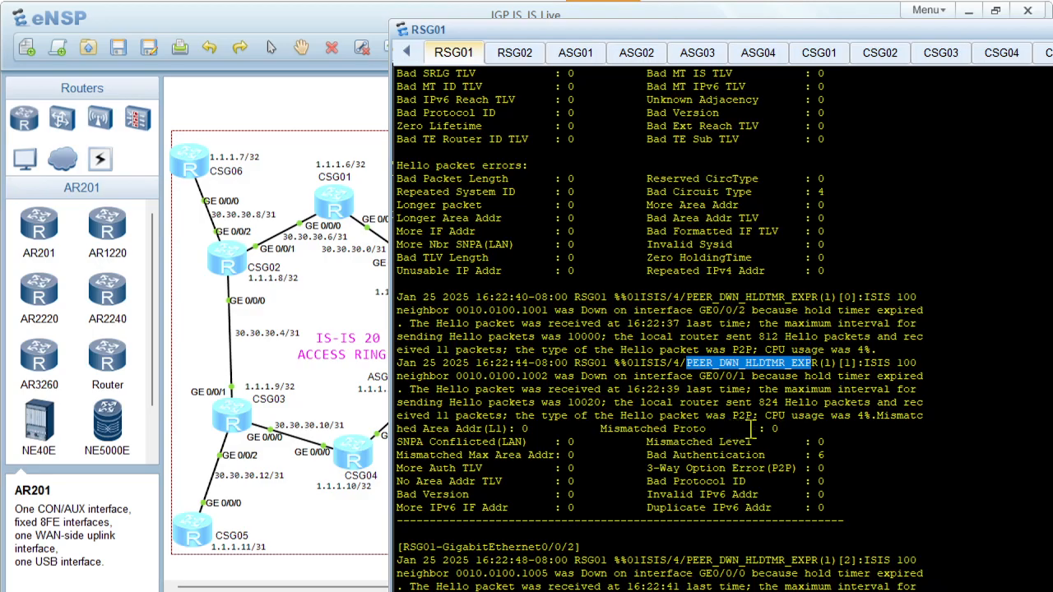
{"action": "left_click_drag", "start_coordinate": [875, 417], "coordinate": [810, 437]}
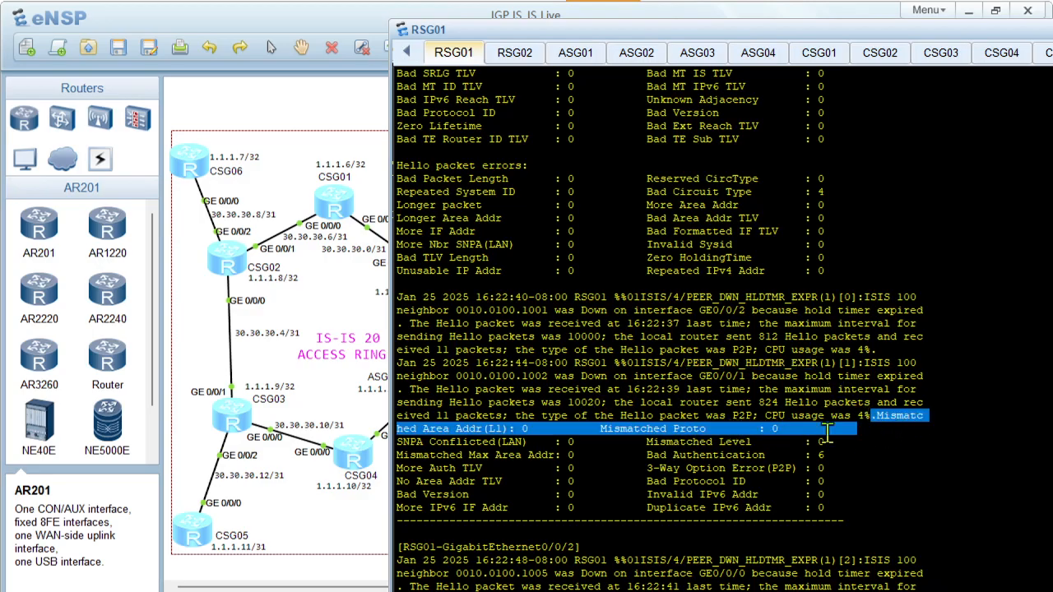
{"action": "scroll", "coordinate": [843, 432], "scroll_direction": "up", "scroll_amount": 1}
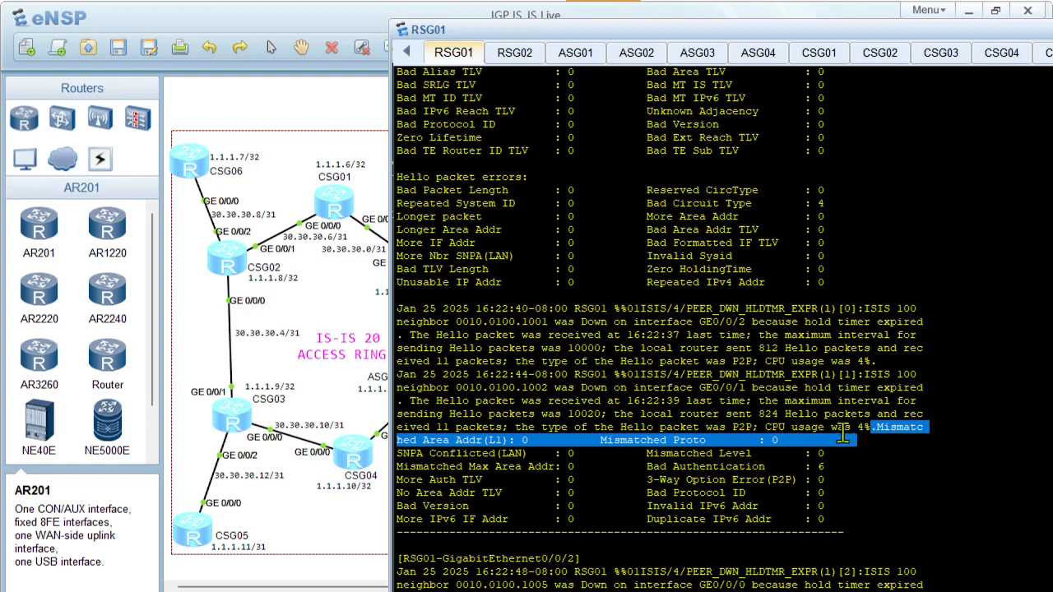
{"action": "left_click", "coordinate": [799, 297]}
{"action": "scroll", "coordinate": [799, 296], "scroll_direction": "down", "scroll_amount": 5}
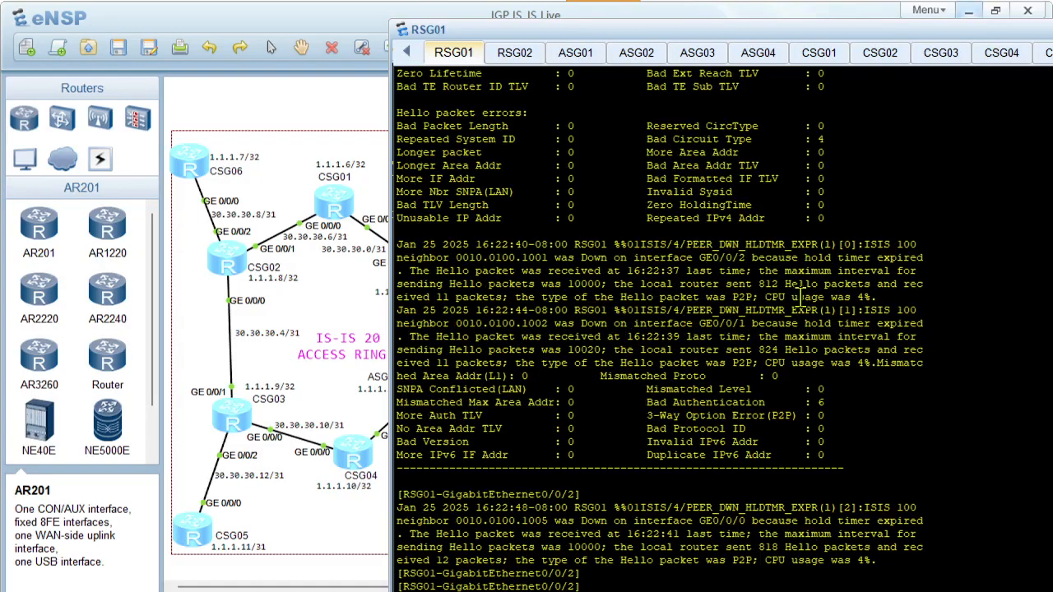
Check RSG01's neighbours again with display isis peer
{"action": "key", "text": "Return"}
{"action": "key", "text": "Return"}
{"action": "type", "text": "displ"}
{"action": "key", "text": "Tab"}
{"action": "type", "text": "isi"}
{"action": "key", "text": "Tab"}
{"action": "type", "text": "peer"}
{"action": "key", "text": "Tab"}
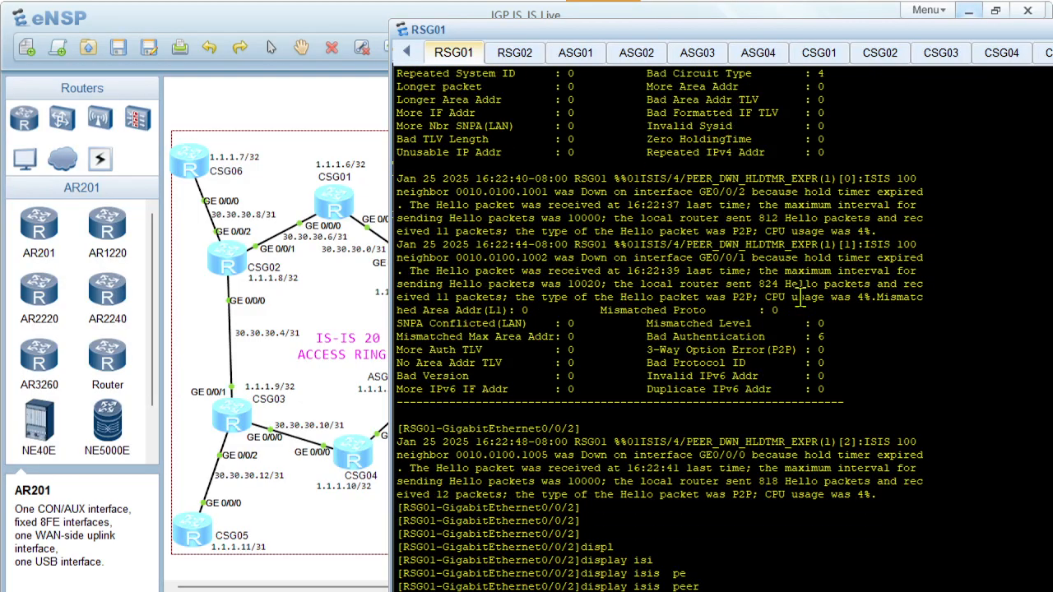
Clear RSG01's console and rerun display isis peer on the empty screen
{"action": "right_click", "coordinate": [605, 340]}
{"action": "left_click", "coordinate": [691, 389]}
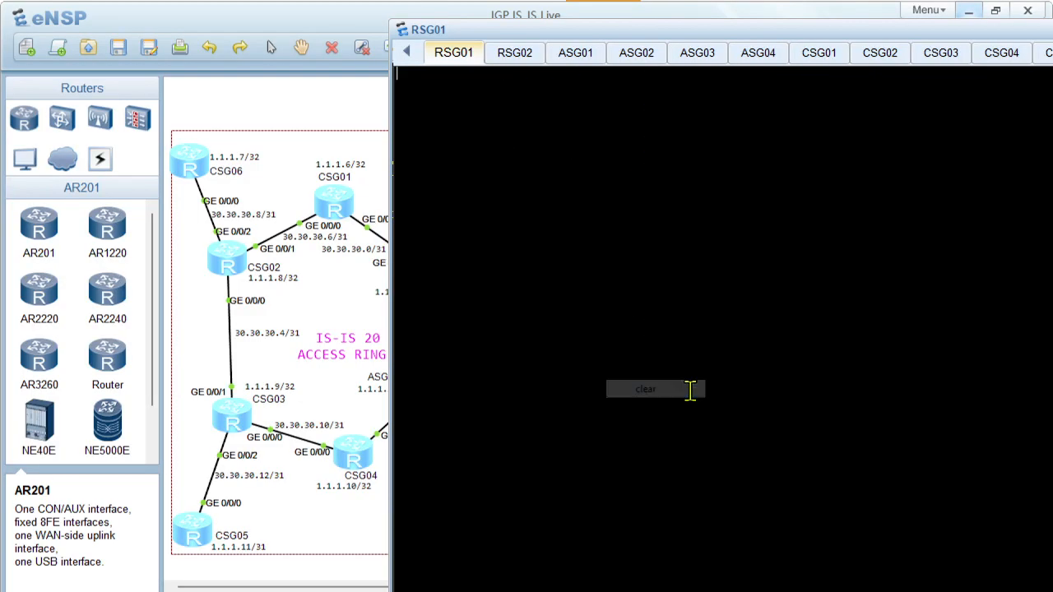
{"action": "key", "text": "Return"}
{"action": "key", "text": "Return"}
{"action": "key", "text": "Return"}
{"action": "type", "text": "displ"}
{"action": "key", "text": "Tab"}
{"action": "type", "text": "isi"}
{"action": "key", "text": "Tab"}
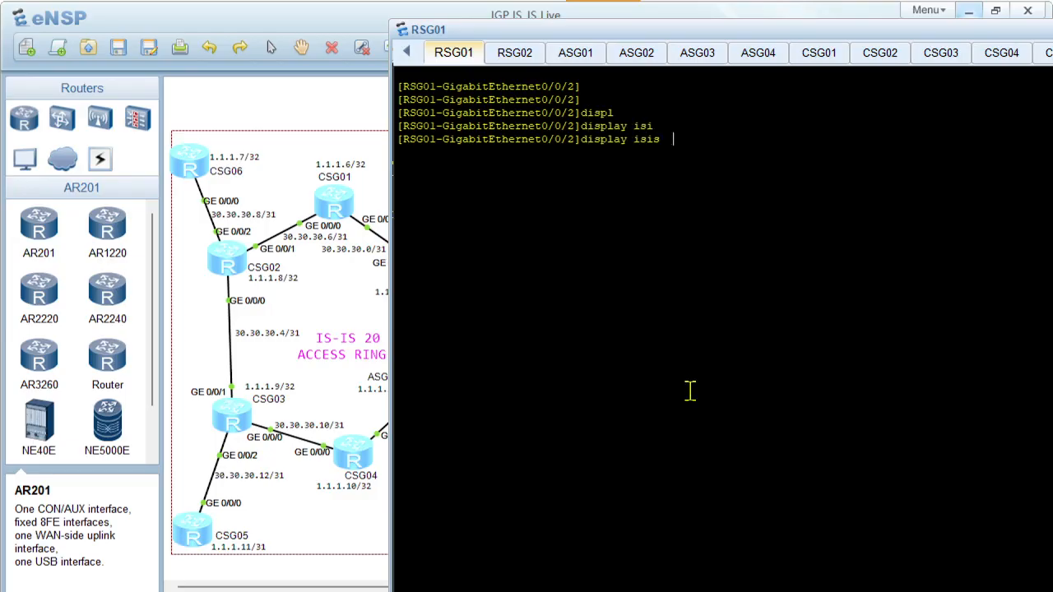
{"action": "type", "text": "pe"}
{"action": "key", "text": "Tab"}
{"action": "key", "text": "Return"}
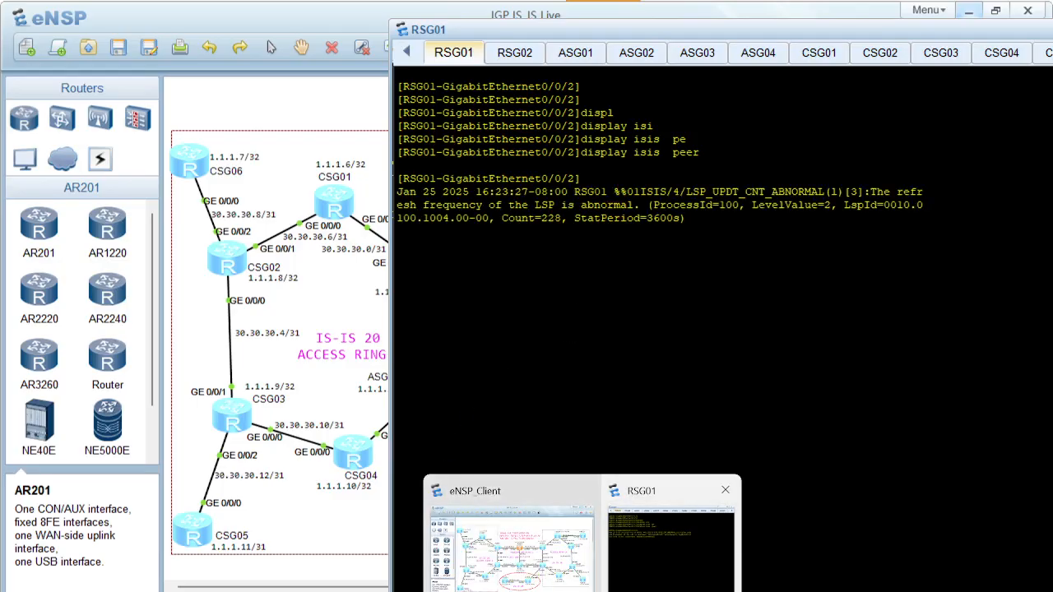
Switch to the PowerPoint slide, copy RSG02's interface authentication commands, and open RSG02's console in eNSP
{"action": "left_click", "coordinate": [481, 591]}
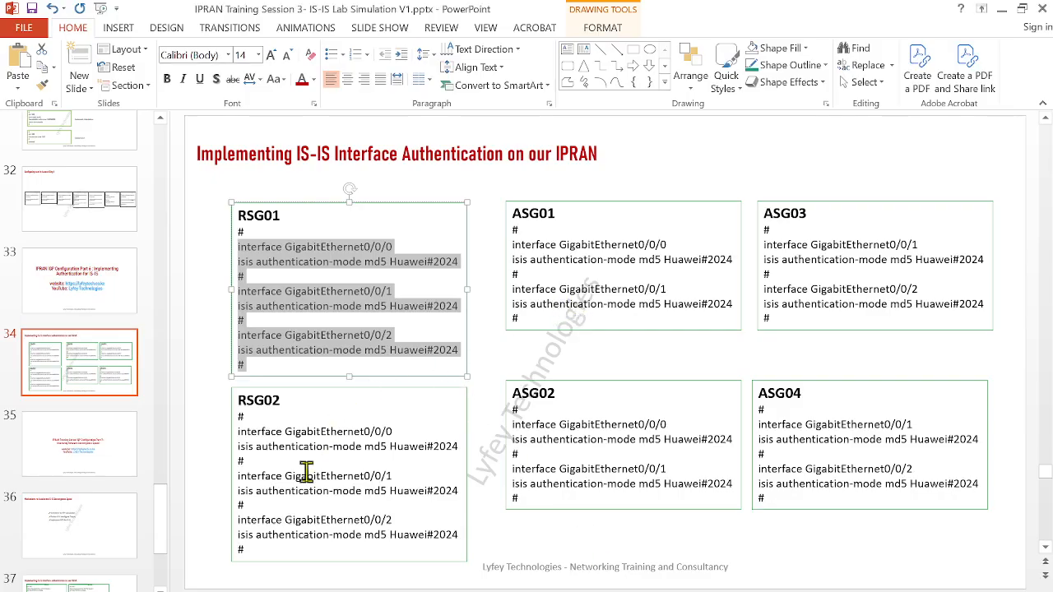
{"action": "left_click_drag", "start_coordinate": [247, 553], "coordinate": [223, 423]}
{"action": "key", "text": "ctrl+c"}
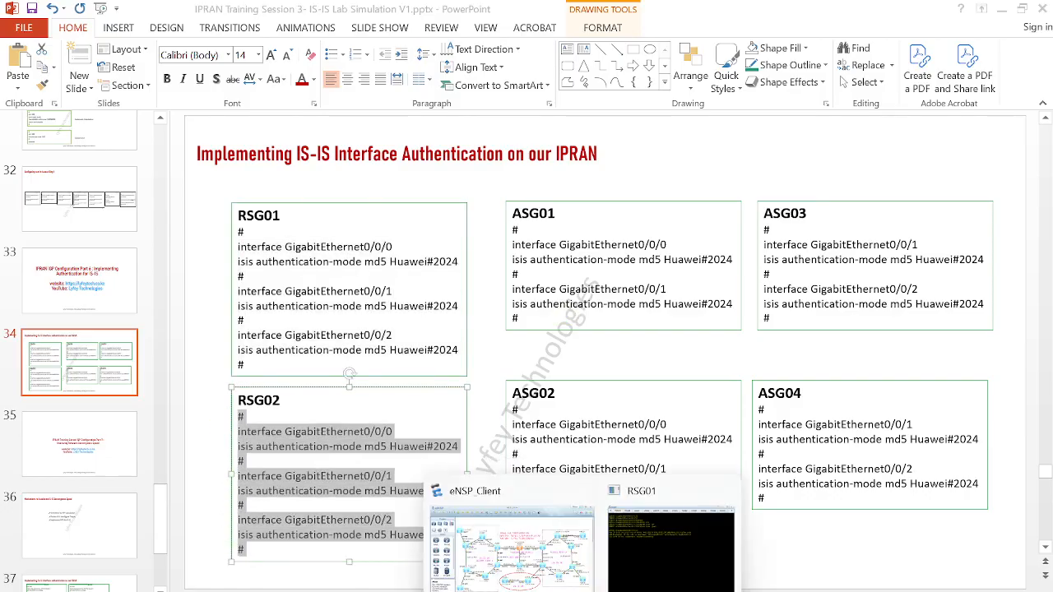
{"action": "mouse_move", "coordinate": [581, 591]}
{"action": "left_click", "coordinate": [547, 560]}
{"action": "double_click", "coordinate": [565, 414]}
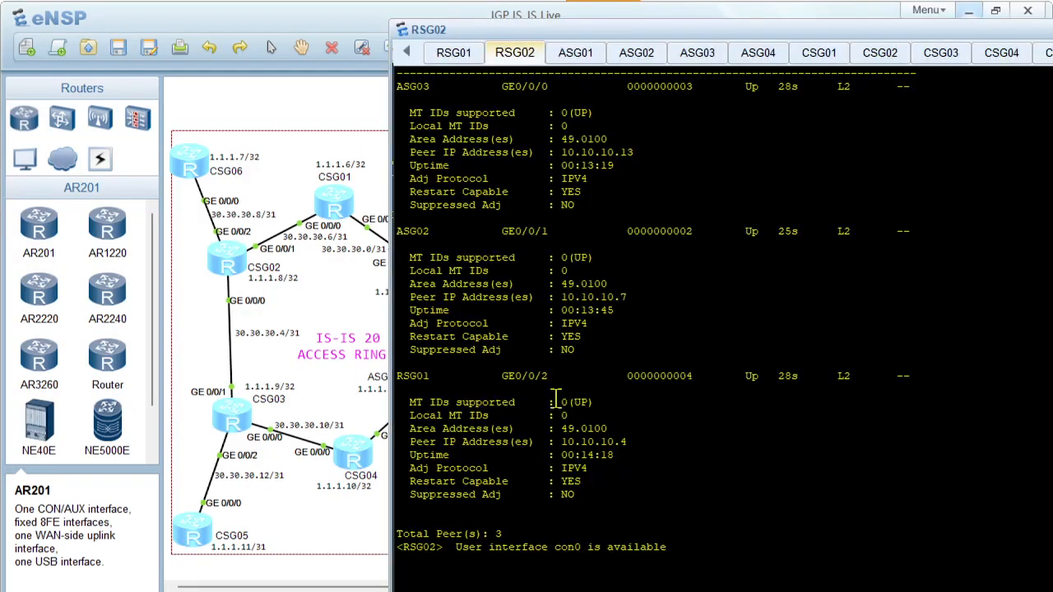
Enter system view on RSG02, paste the md5 authentication commands with the authentication password for GigabitEthernet0/0/0 to 0/0/2, and quit the interface view
{"action": "key", "text": "Return"}
{"action": "key", "text": "Return"}
{"action": "type", "text": "sys"}
{"action": "key", "text": "Return"}
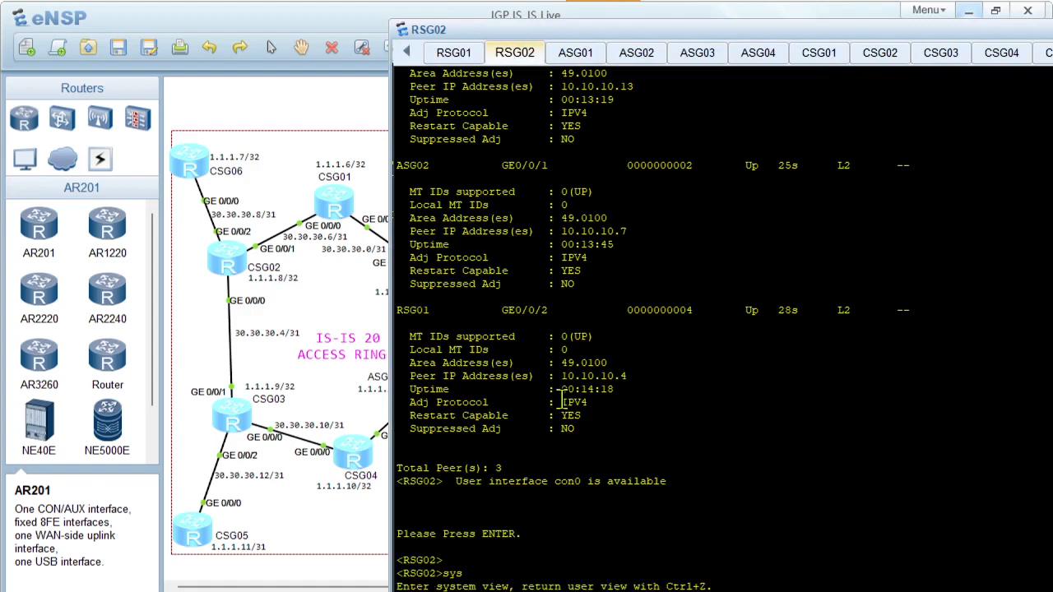
{"action": "right_click", "coordinate": [557, 401]}
{"action": "left_click", "coordinate": [601, 432]}
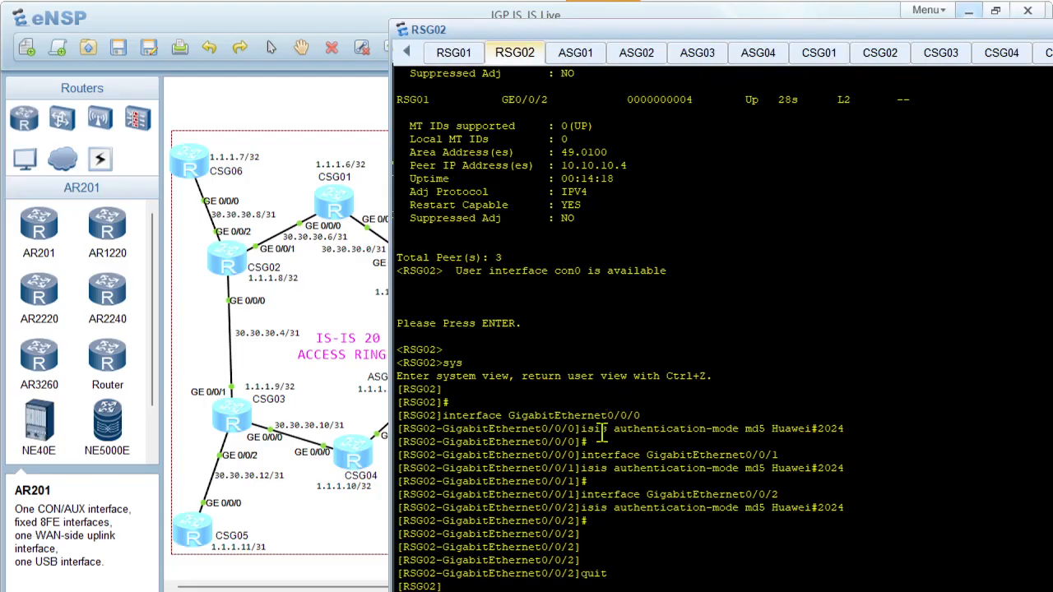
Run display isis peer on RSG02 to check its neighbours
{"action": "type", "text": "displ"}
{"action": "key", "text": "Tab"}
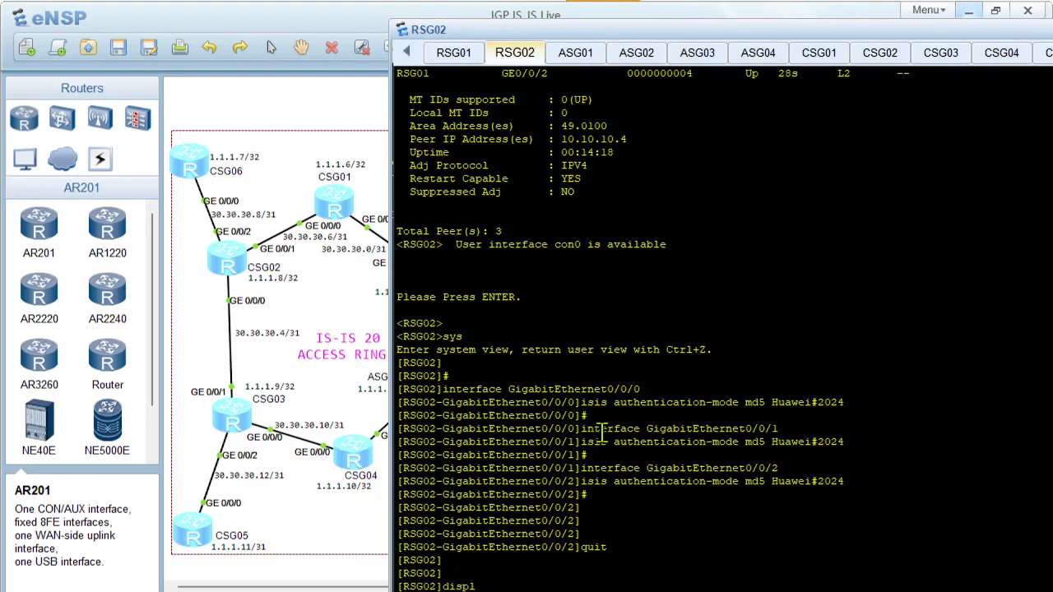
{"action": "type", "text": "isi"}
{"action": "key", "text": "Tab"}
{"action": "type", "text": "pe"}
{"action": "key", "text": "Tab"}
{"action": "key", "text": "Return"}
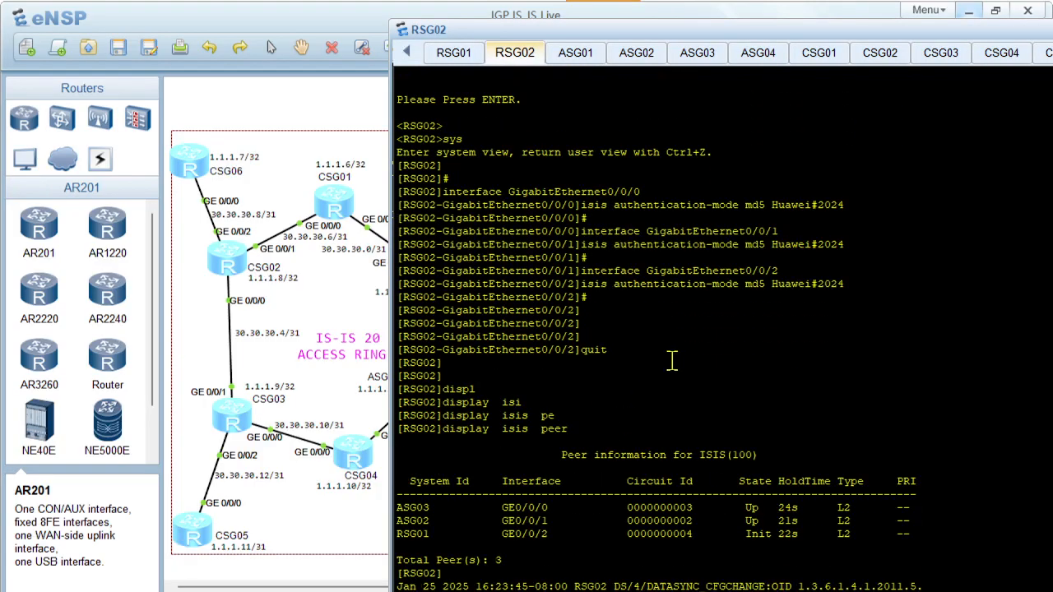
Return to RSG01's console, run display isis peer again, and highlight the RSG02 neighbour entry
{"action": "left_click", "coordinate": [457, 57]}
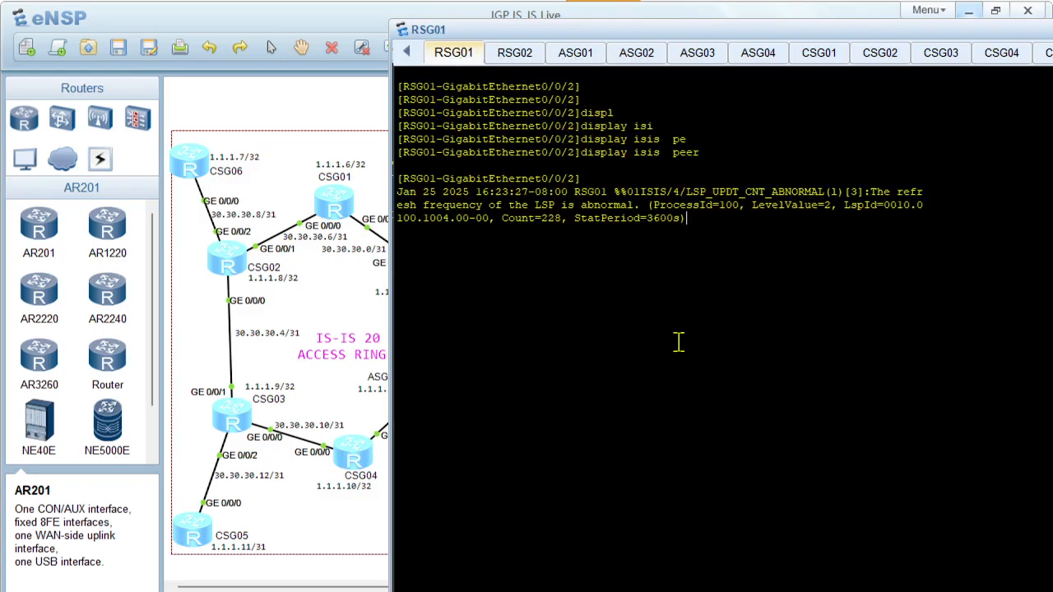
{"action": "key", "text": "Return"}
{"action": "key", "text": "Return"}
{"action": "key", "text": "Return"}
{"action": "type", "text": "display isis  peer"}
{"action": "key", "text": "Return"}
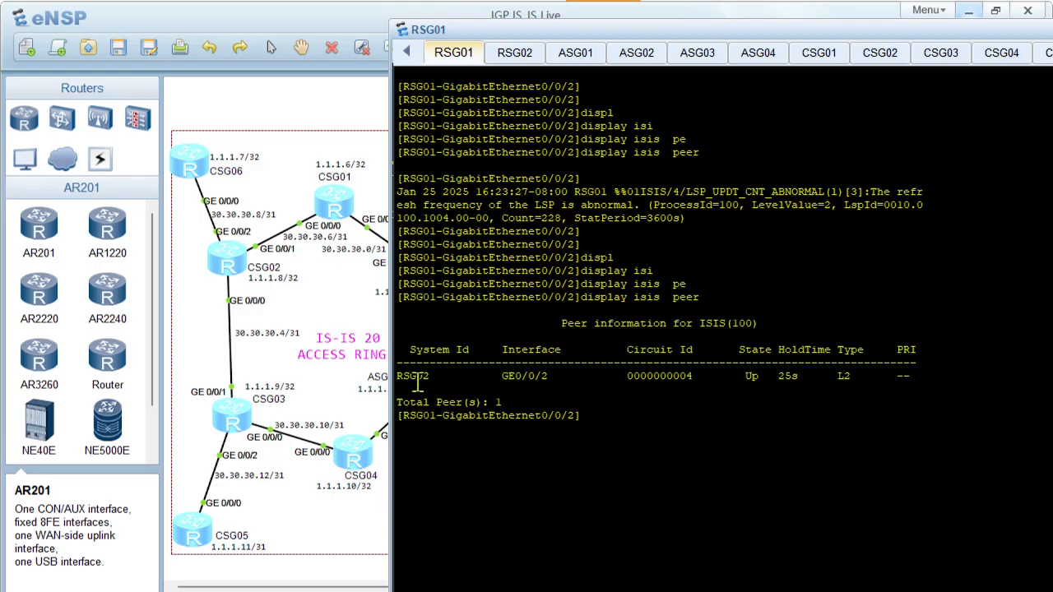
{"action": "left_click_drag", "start_coordinate": [417, 377], "coordinate": [734, 387]}
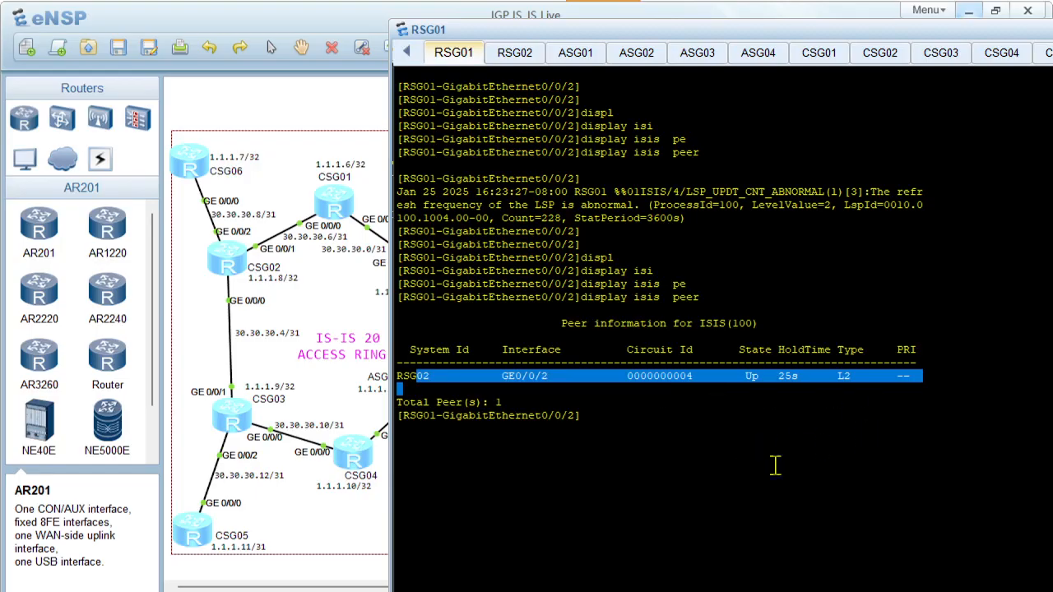
Switch to the PowerPoint deck, revisit the interface authentication slide, and open the Part 7 title slide on improving network convergence speed
{"action": "left_click", "coordinate": [619, 590]}
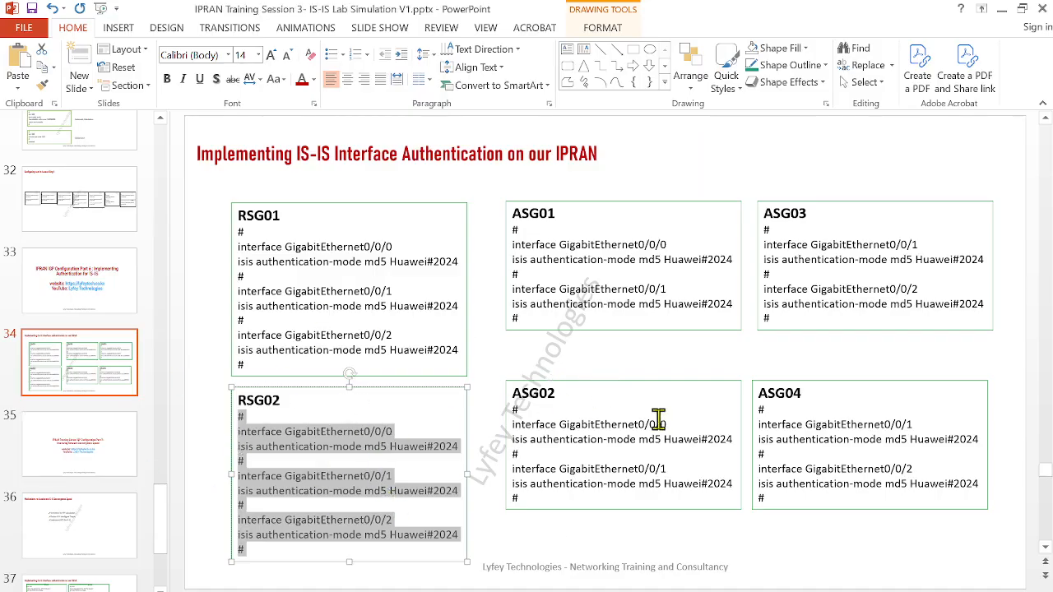
{"action": "scroll", "coordinate": [658, 418], "scroll_direction": "up", "scroll_amount": 1}
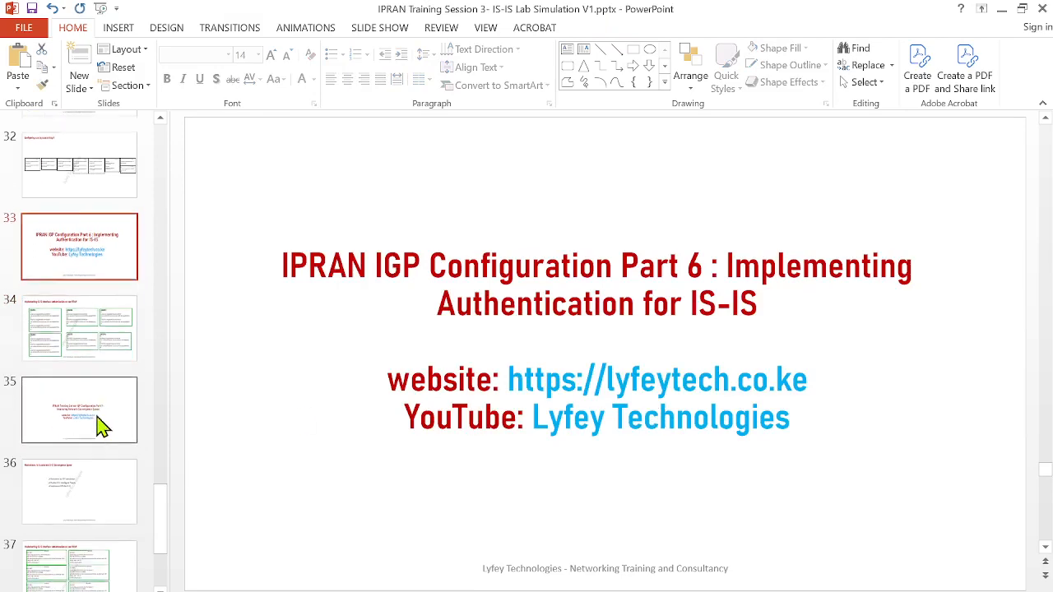
{"action": "left_click", "coordinate": [96, 359]}
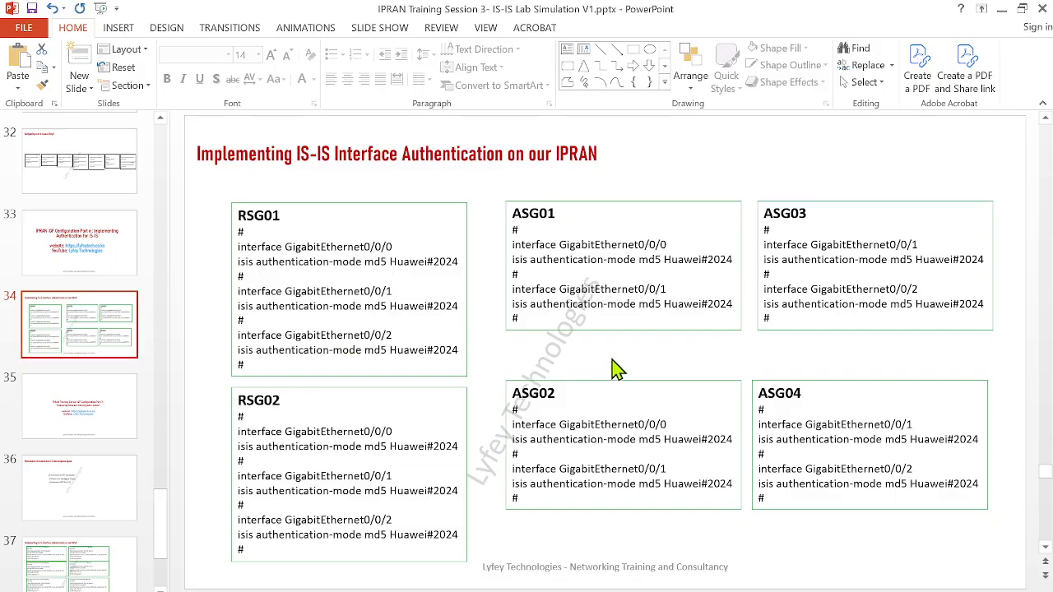
{"action": "scroll", "coordinate": [90, 462], "scroll_direction": "down", "scroll_amount": 5}
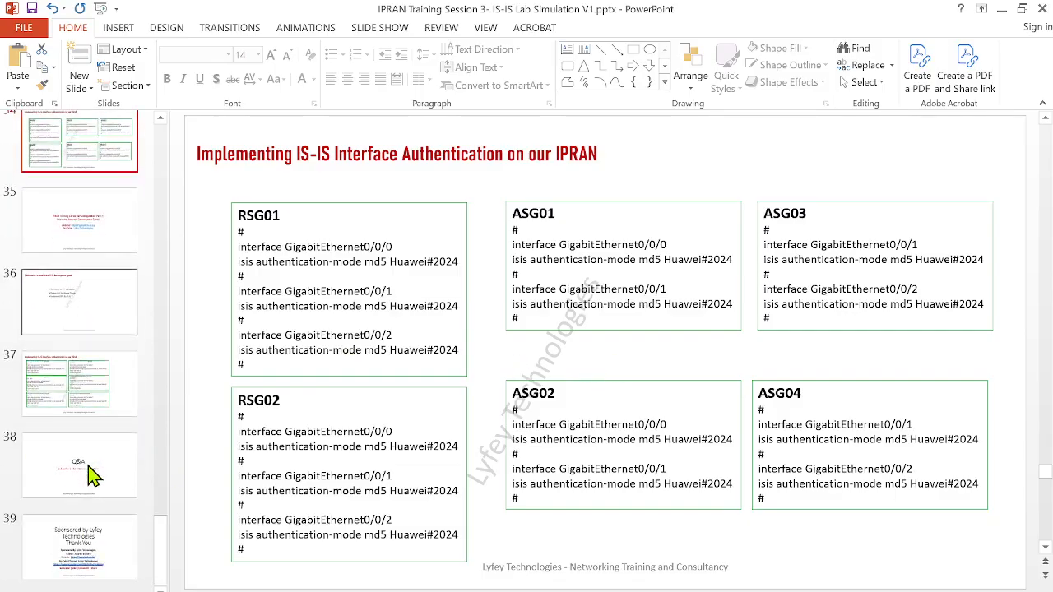
{"action": "scroll", "coordinate": [93, 459], "scroll_direction": "up", "scroll_amount": 3}
{"action": "left_click", "coordinate": [76, 340]}
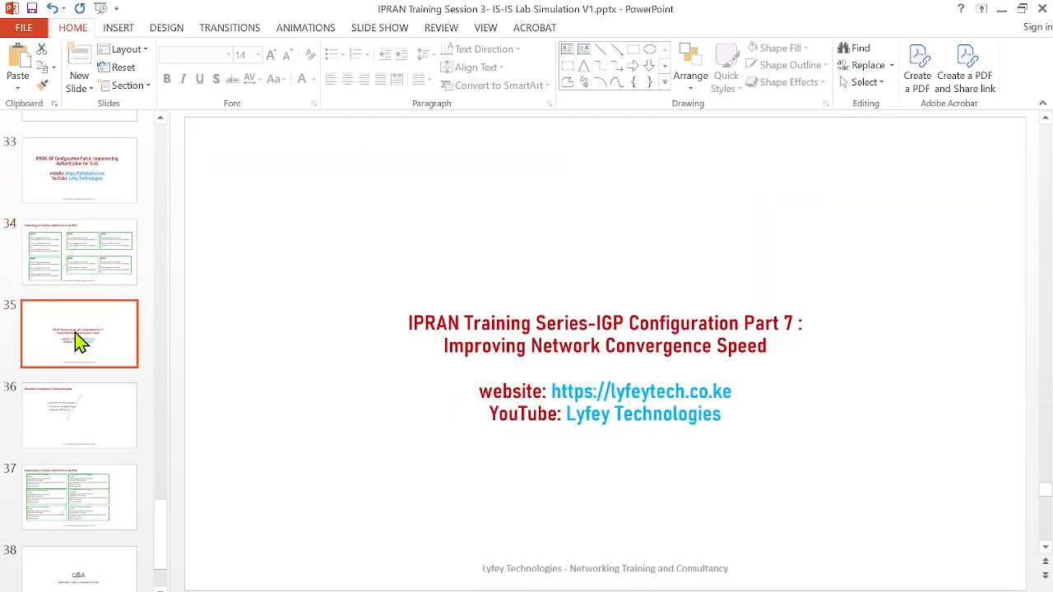